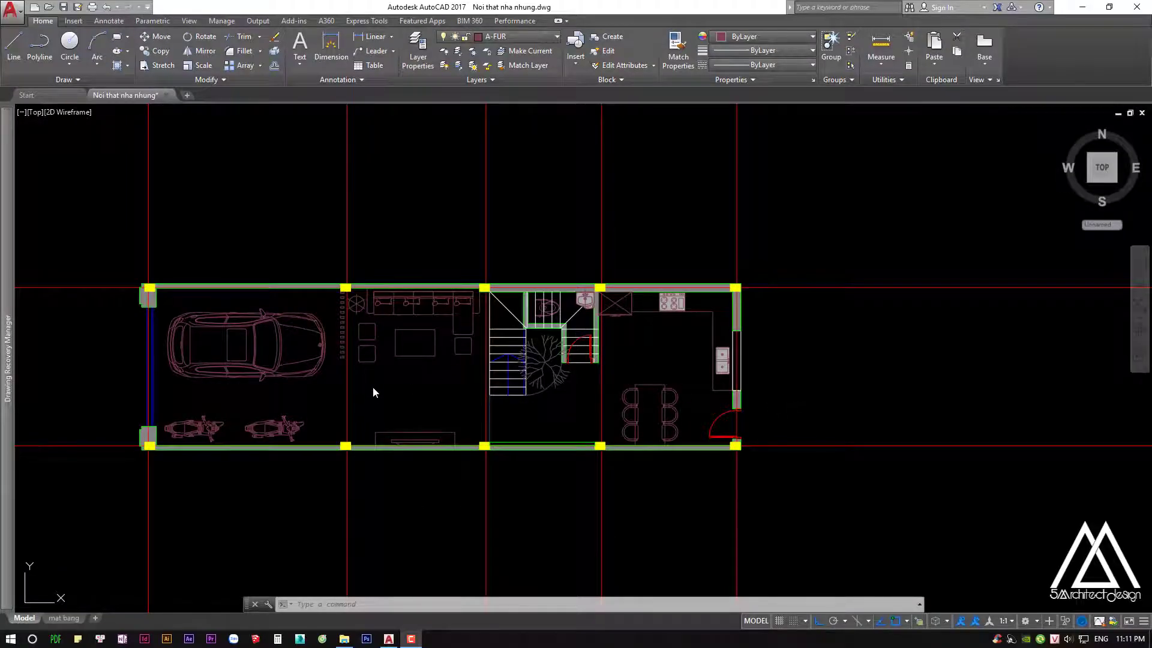
Pan and zoom around the first floor plan in model space
middle_click_drag(430, 387, 482, 387)
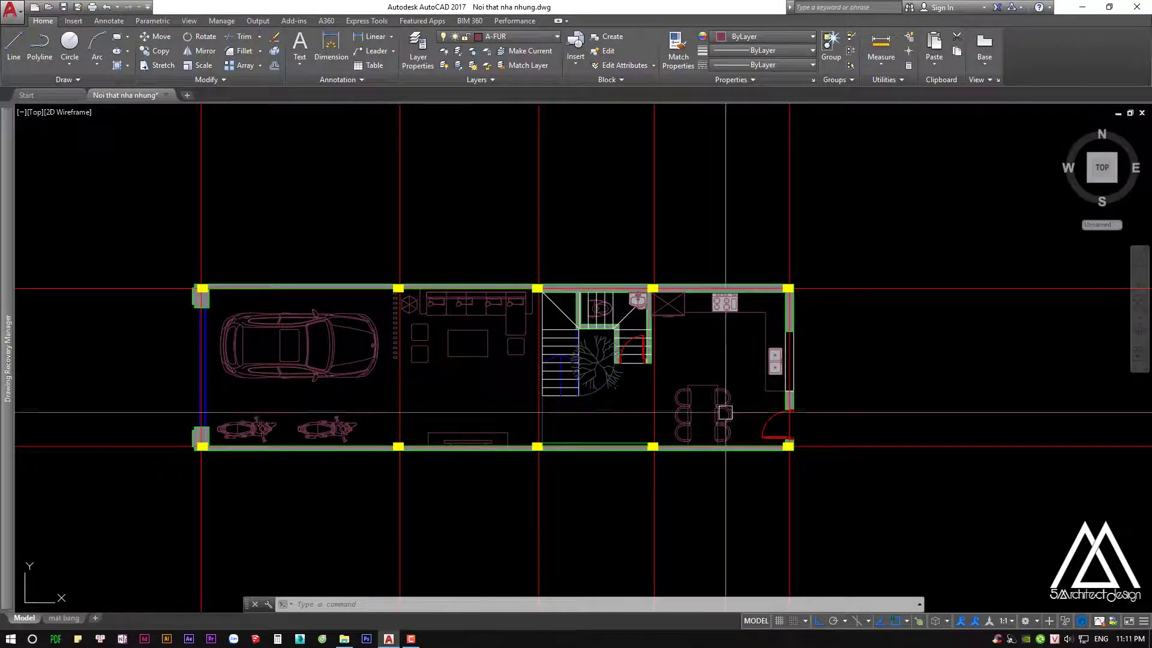
middle_click_drag(688, 437, 691, 433)
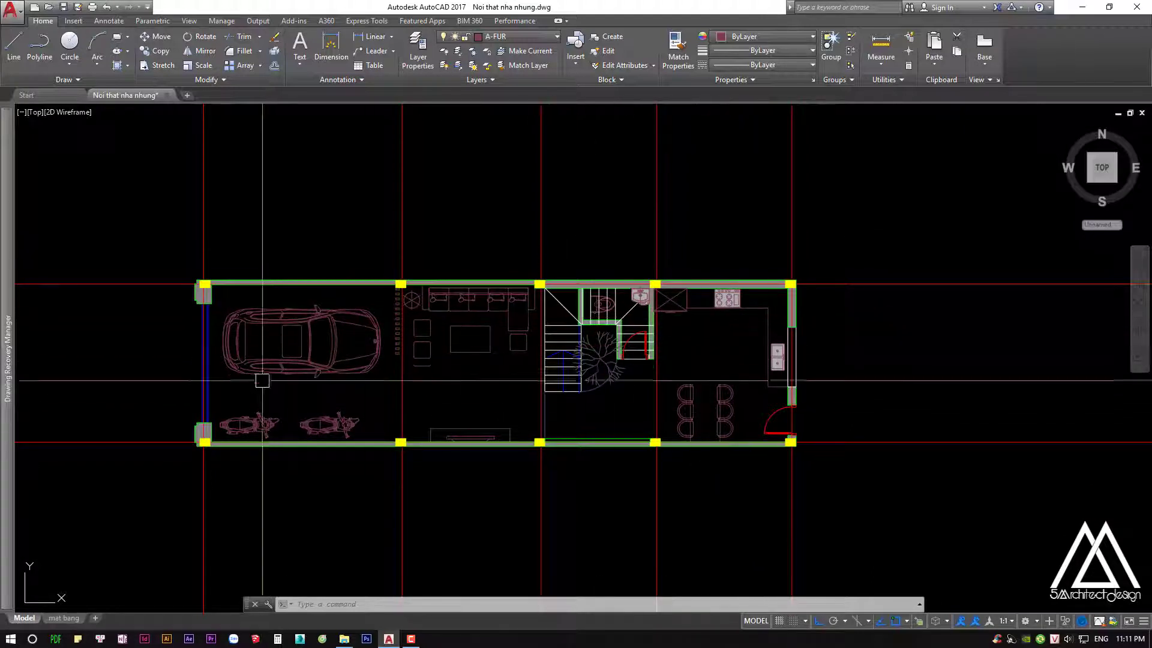
middle_click_drag(452, 367, 478, 366)
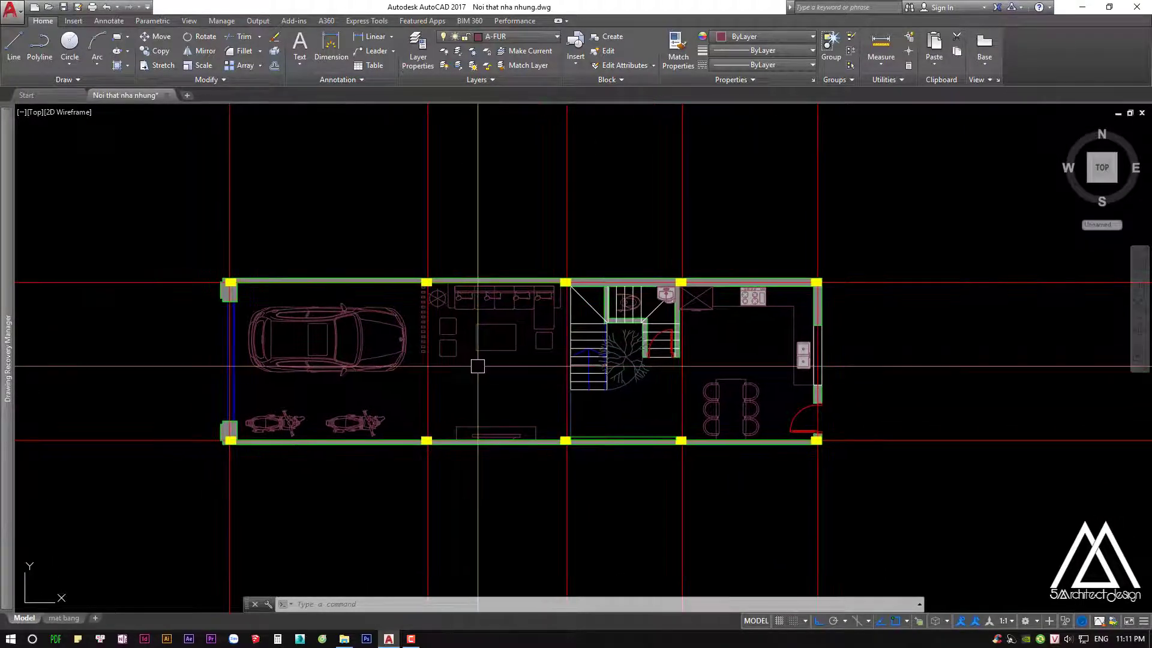
scroll(527, 386, "down", 2)
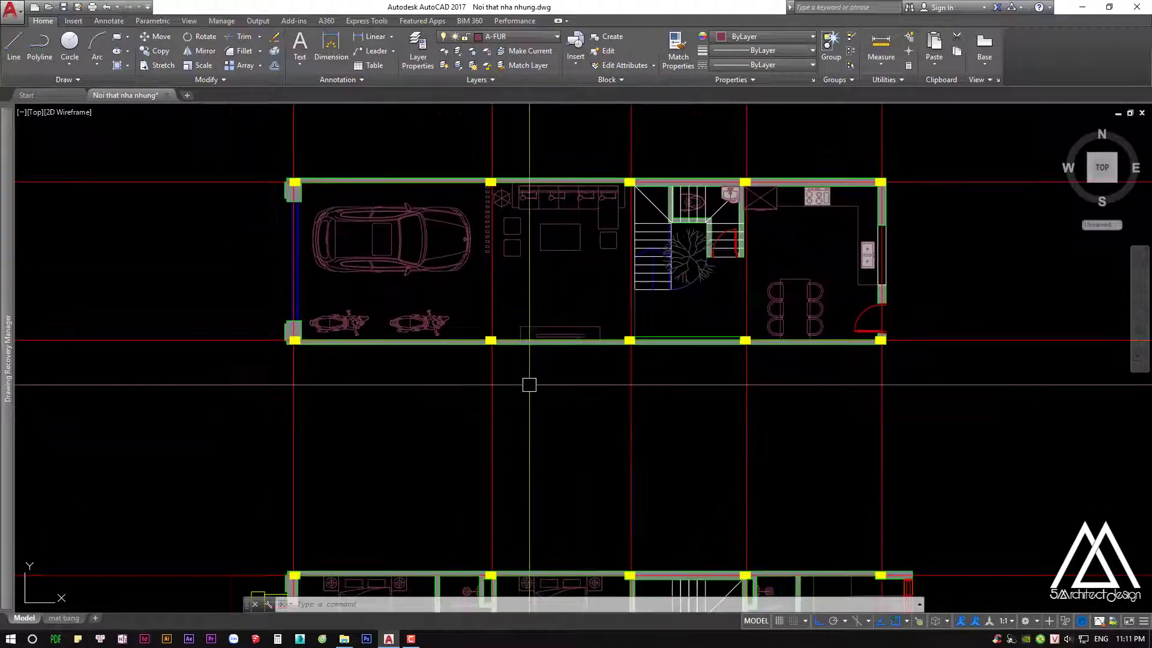
scroll(547, 516, "down", 4)
middle_click_drag(547, 515, 548, 481)
scroll(567, 320, "up", 5)
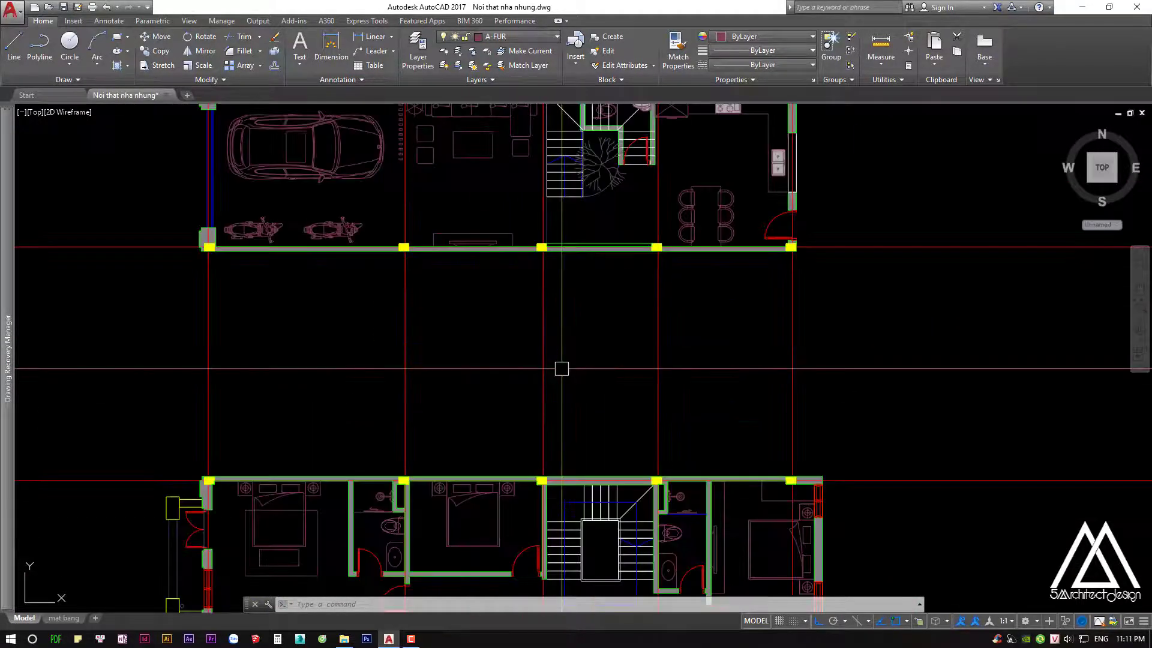
middle_click_drag(263, 532, 263, 589)
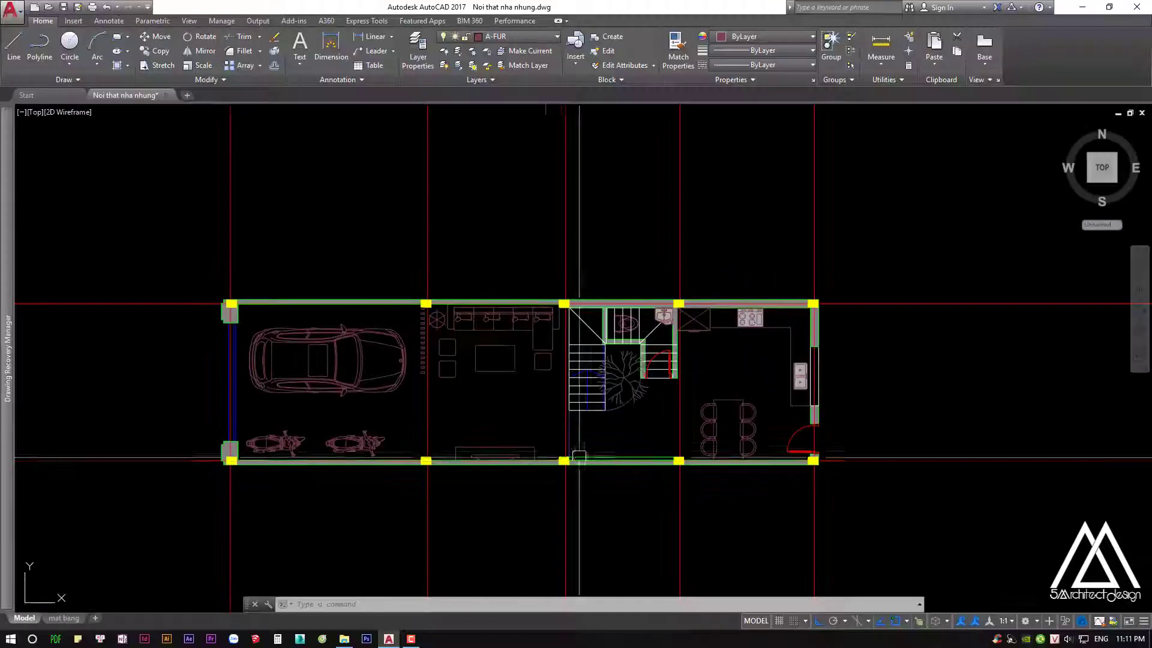
Zoom out over all five stacked floor plans, then settle on the first
scroll(495, 529, "down", 8)
middle_click_drag(481, 407, 523, 265)
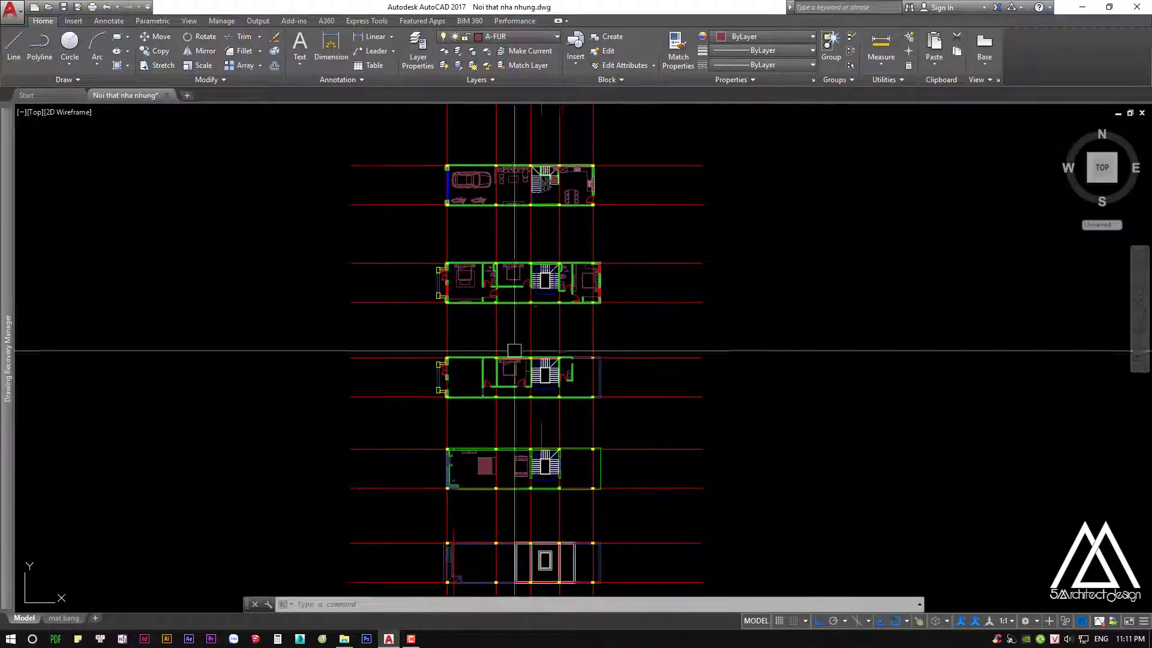
middle_click_drag(530, 200, 523, 314)
scroll(522, 313, "up", 3)
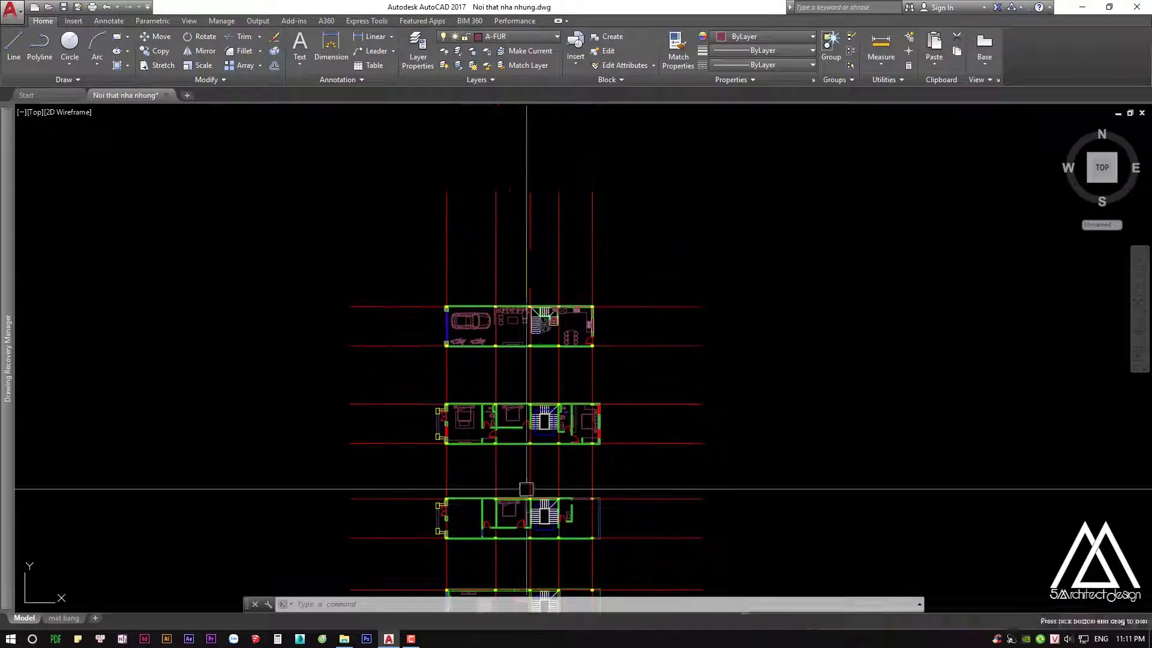
scroll(510, 348, "up", 3)
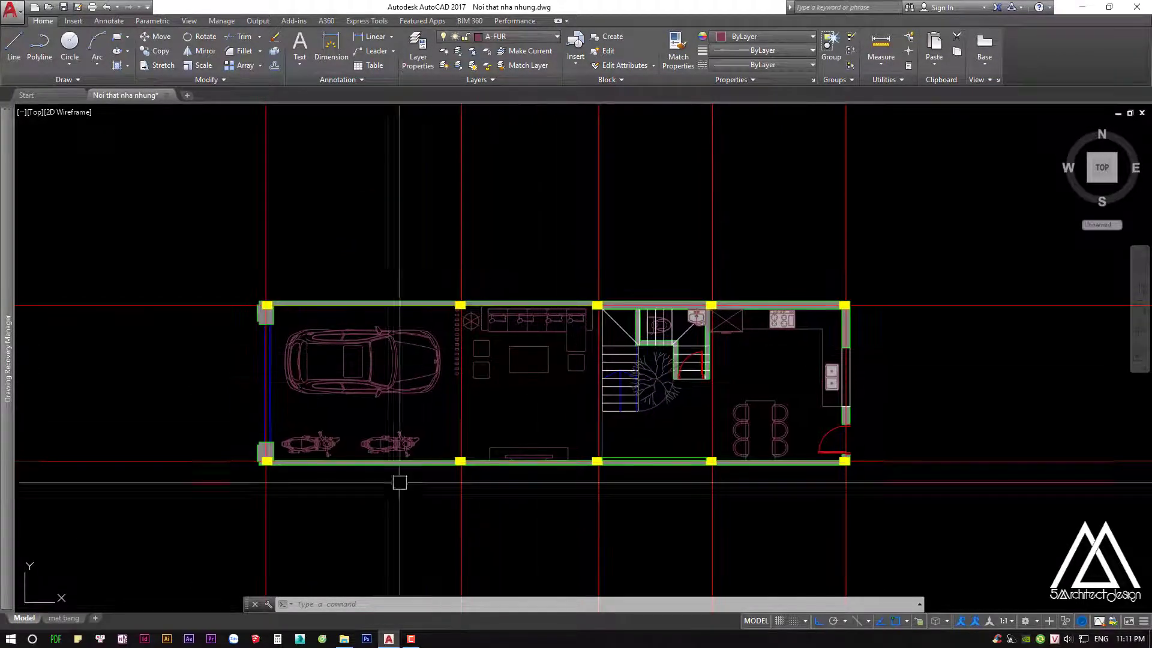
scroll(463, 481, "up", 3)
scroll(442, 470, "down", 3)
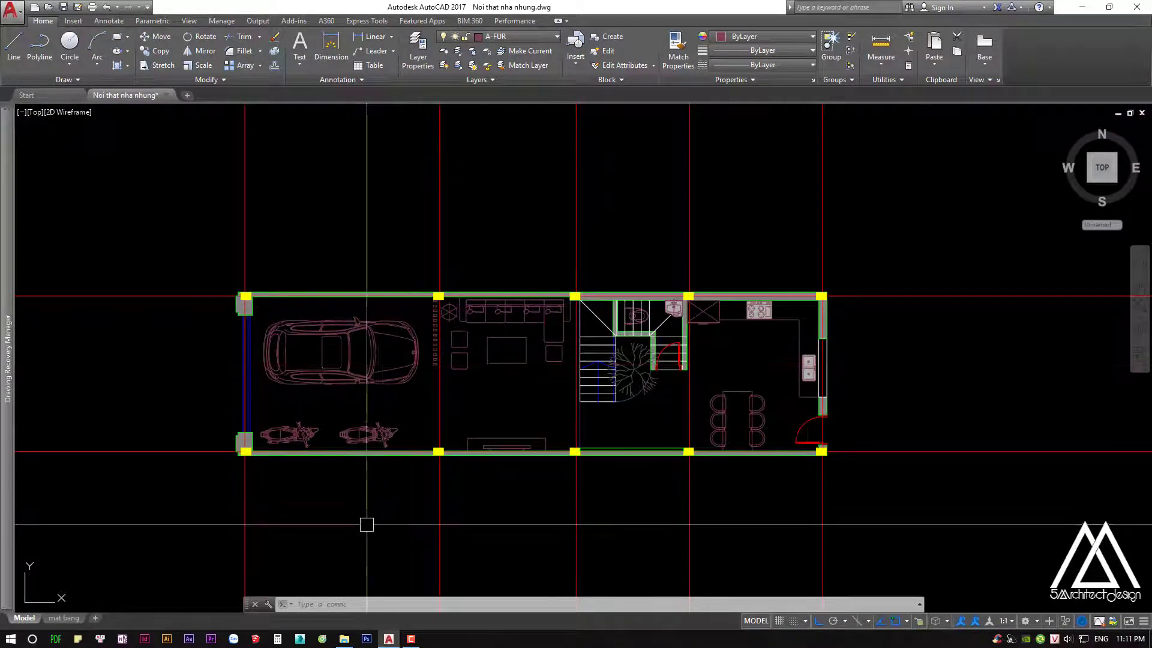
middle_click_drag(345, 499, 347, 499)
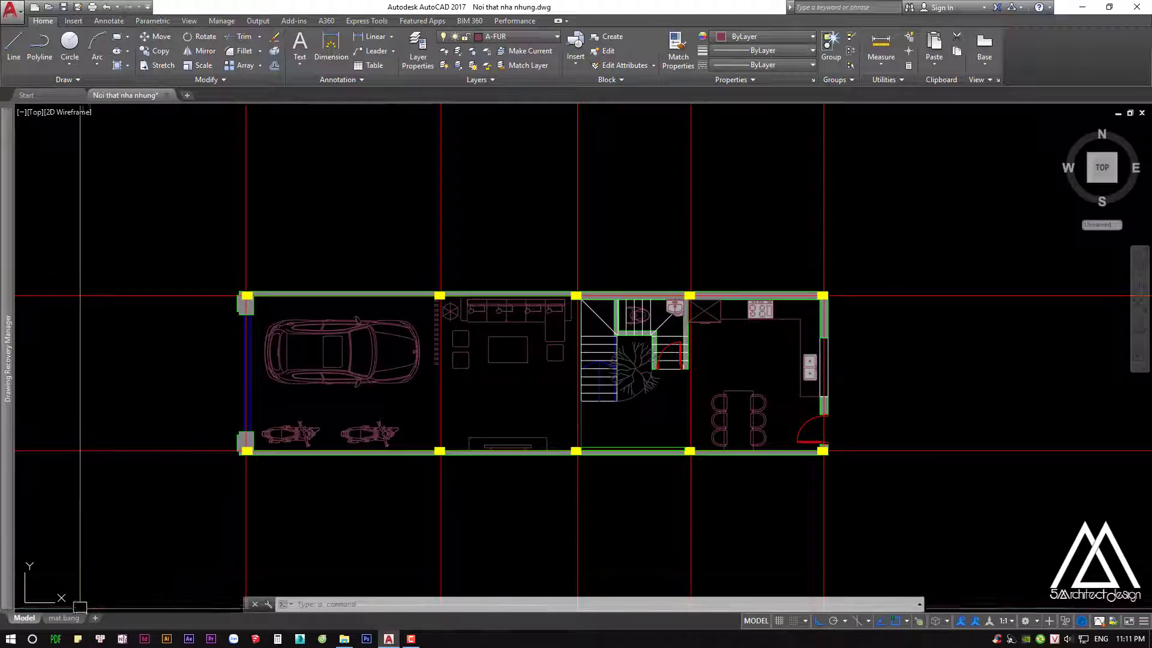
Switch to the mat bang layout and look over its sheets and legend
left_click(64, 618)
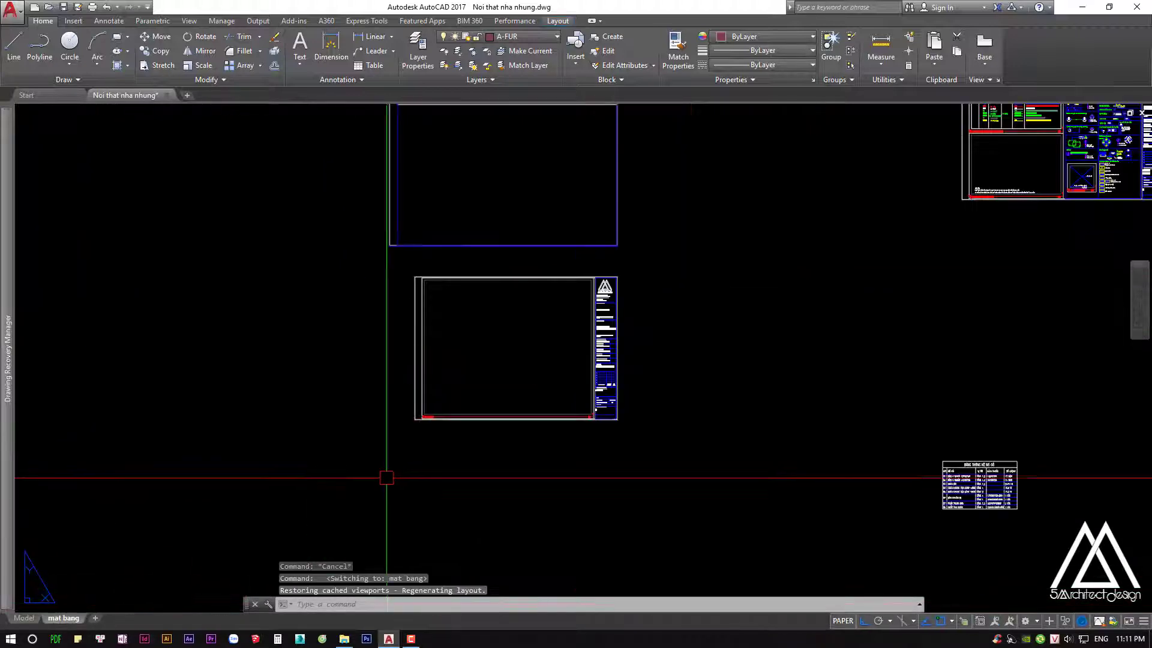
scroll(386, 478, "down", 5)
middle_click_drag(450, 450, 576, 360)
scroll(564, 384, "up", 3)
scroll(462, 329, "up", 3)
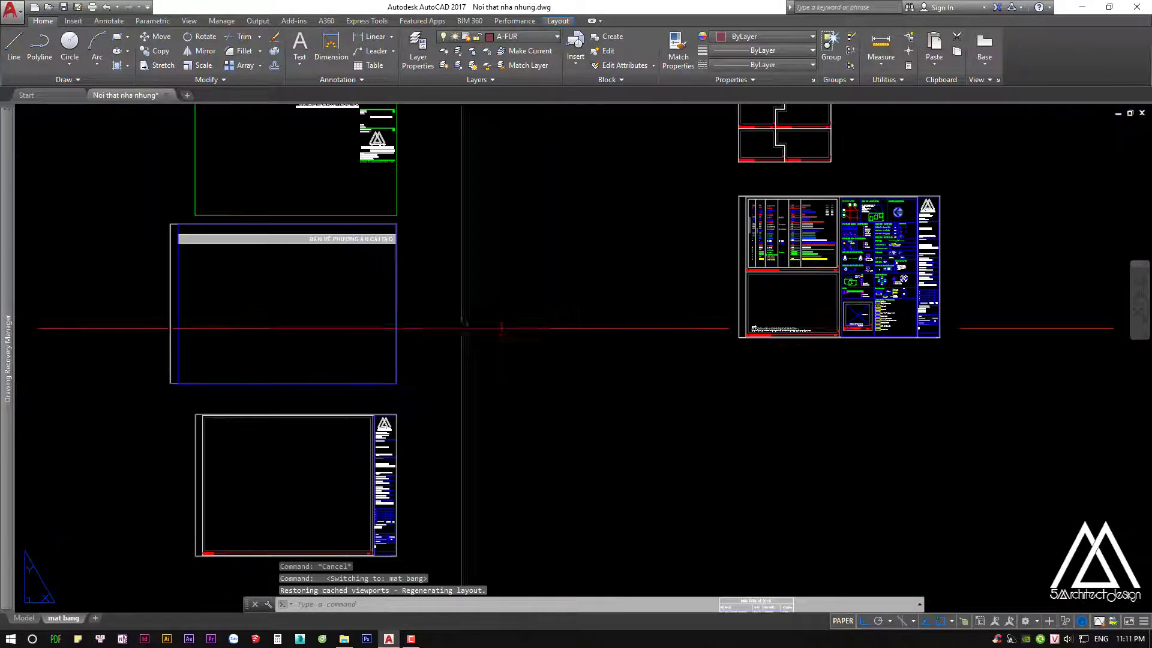
scroll(462, 328, "down", 1)
scroll(442, 193, "down", 3)
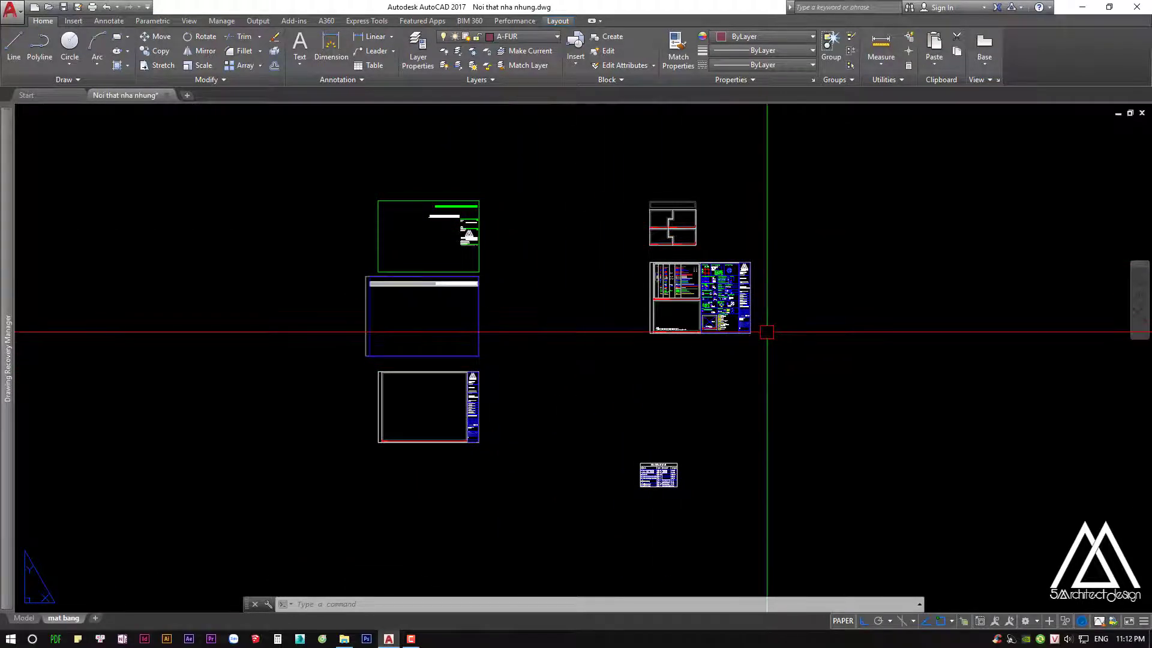
scroll(747, 290, "up", 3)
scroll(747, 290, "up", 3)
scroll(747, 290, "up", 3)
scroll(747, 289, "down", 3)
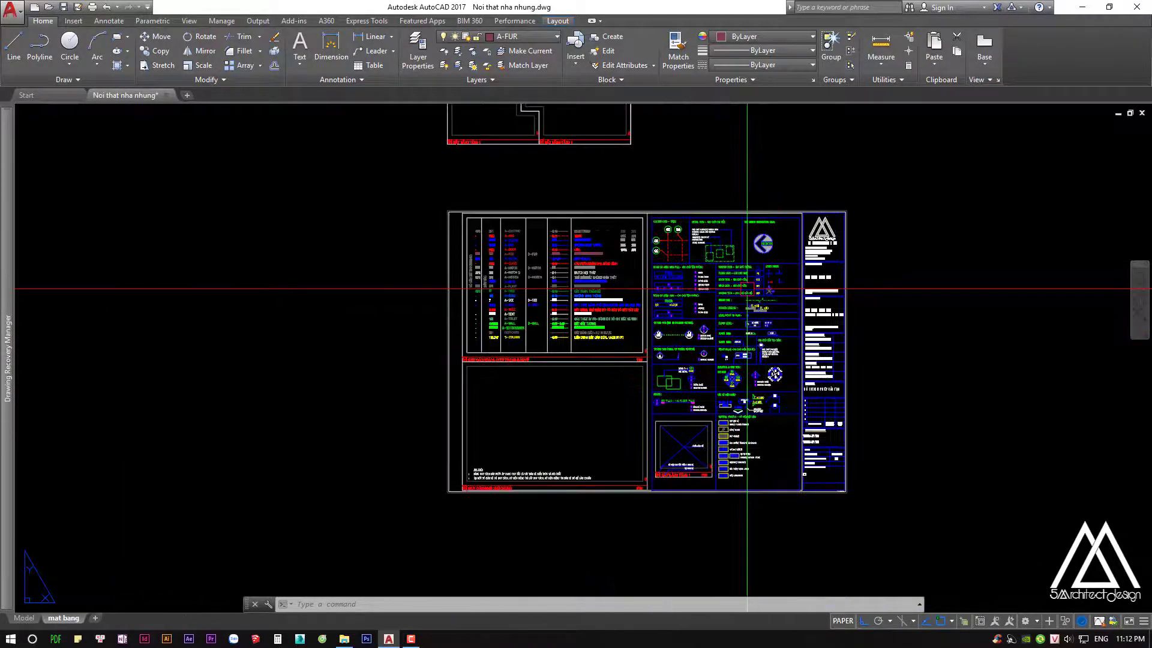
middle_click_drag(622, 416, 598, 468)
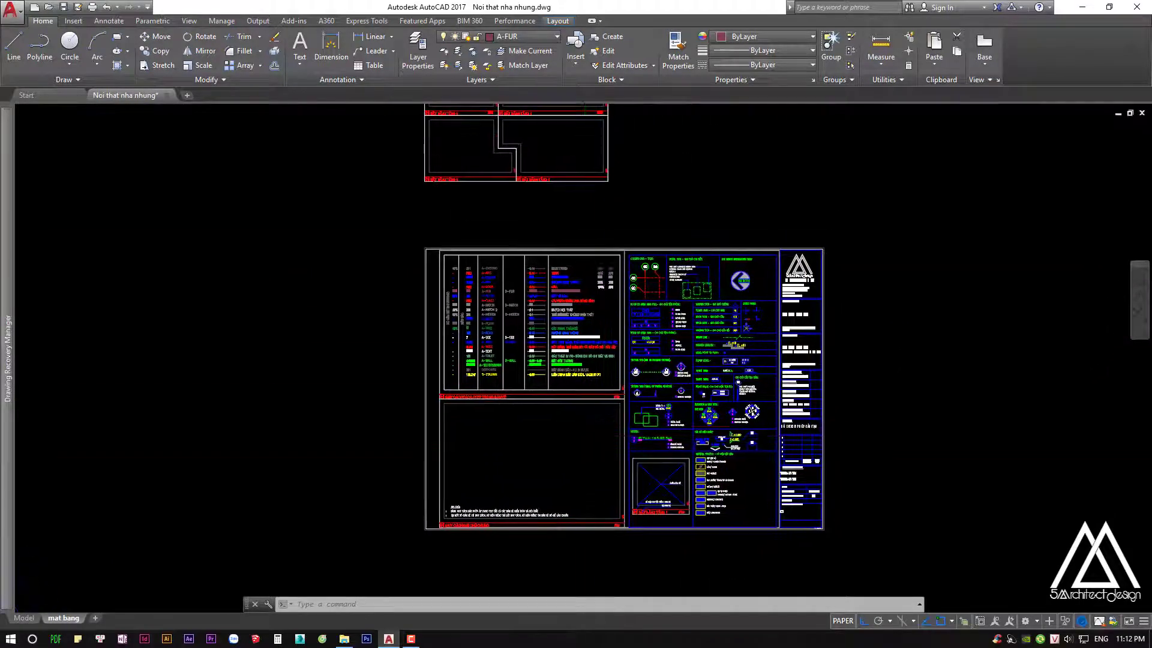
Centre the lower title-block sheet, select and deselect its border, then pan out
scroll(747, 283, "up", 3)
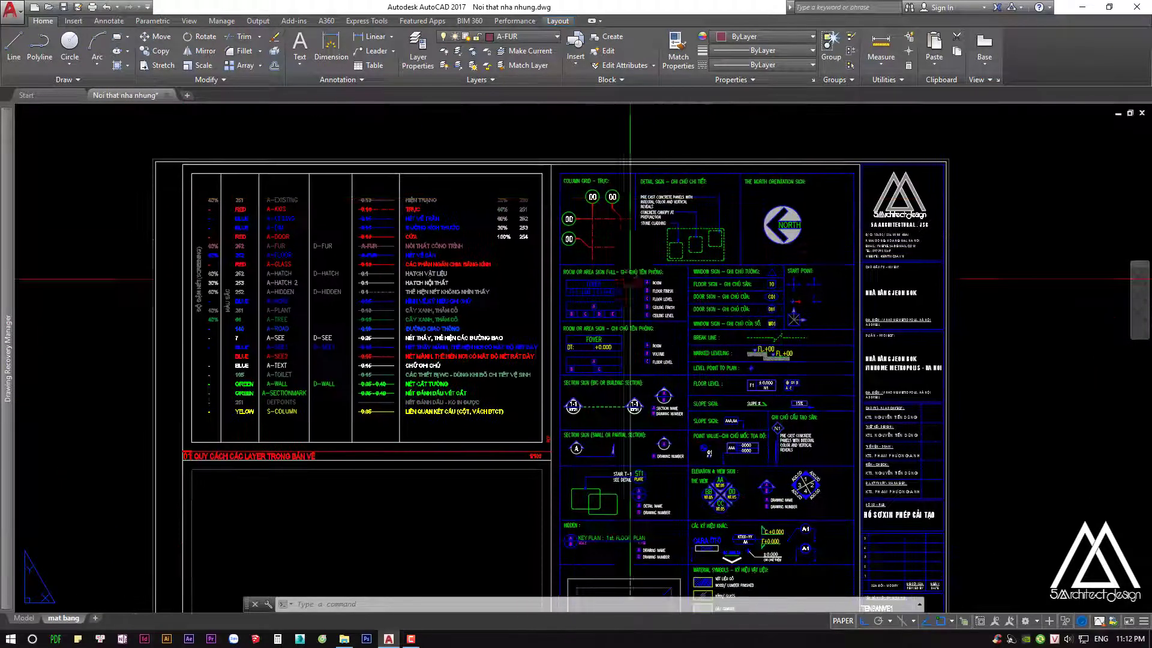
scroll(625, 168, "down", 3)
scroll(763, 263, "down", 3)
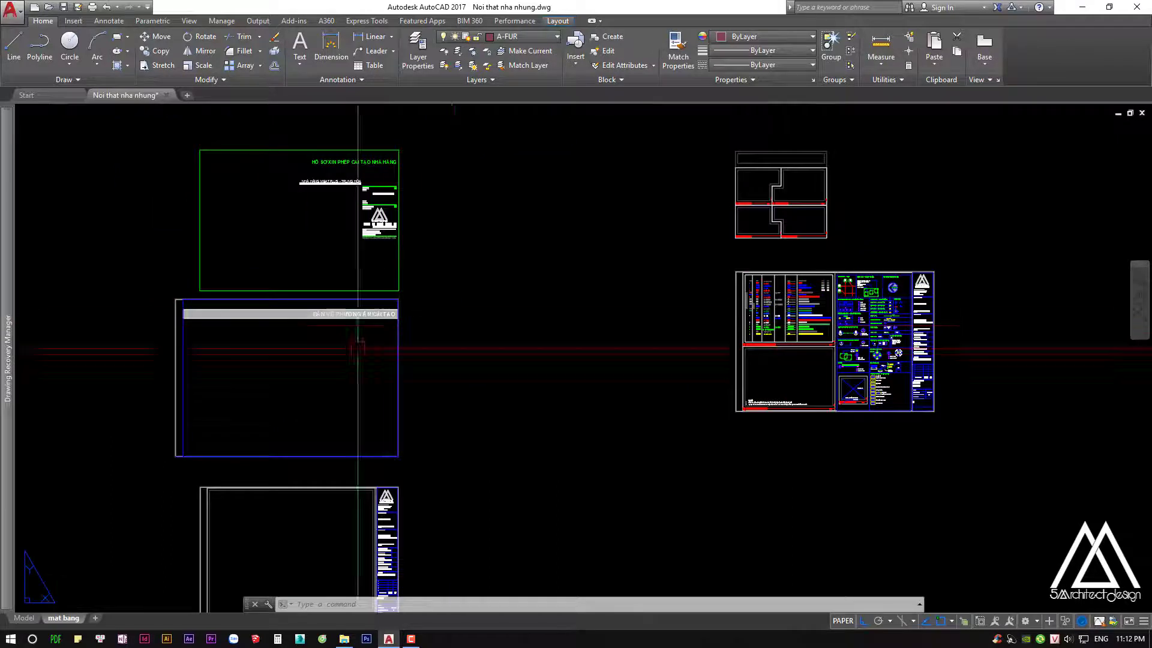
middle_click_drag(360, 342, 457, 319)
scroll(443, 431, "up", 3)
middle_click_drag(430, 406, 475, 345)
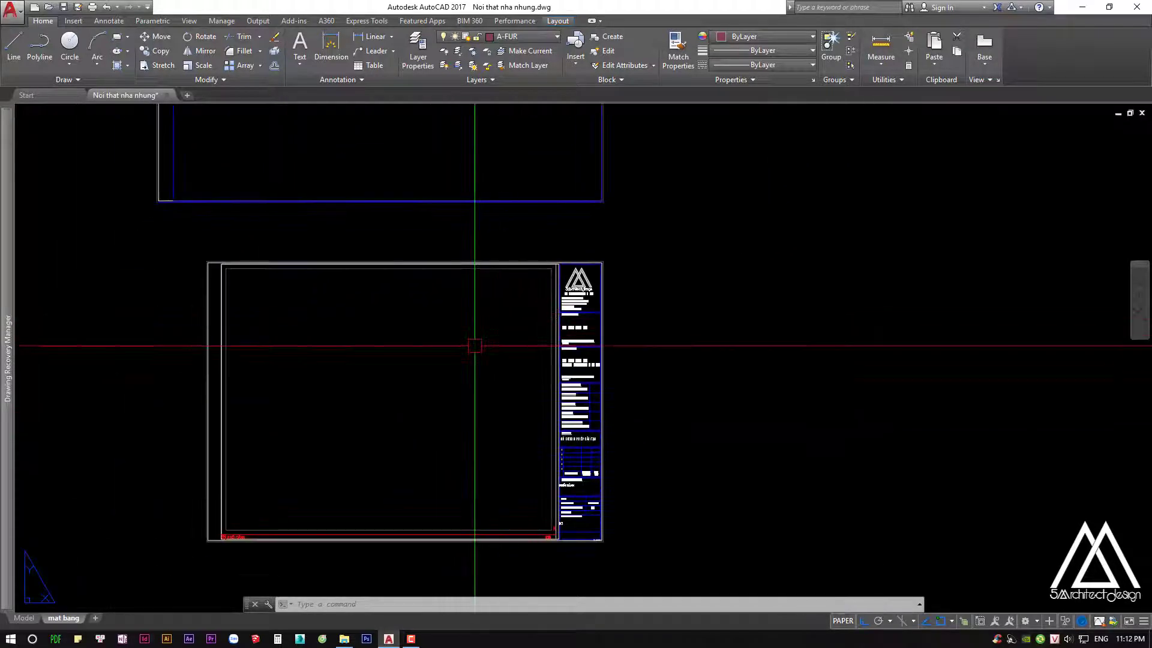
left_click(207, 289)
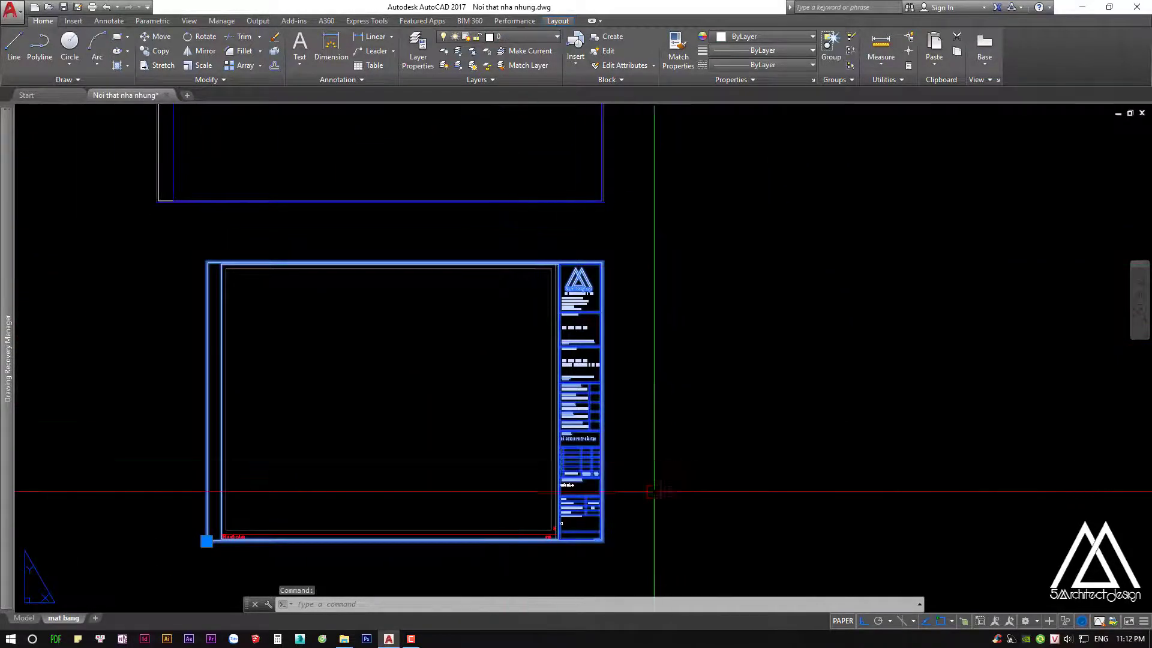
key("Escape")
scroll(555, 393, "down", 3)
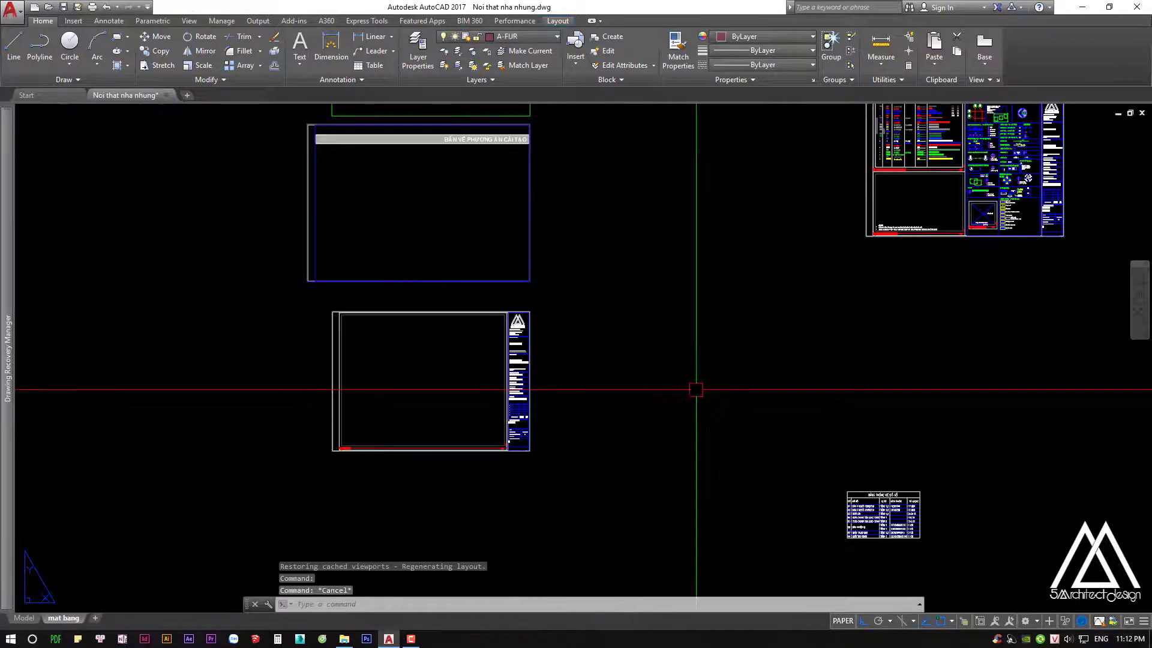
middle_click_drag(694, 391, 500, 415)
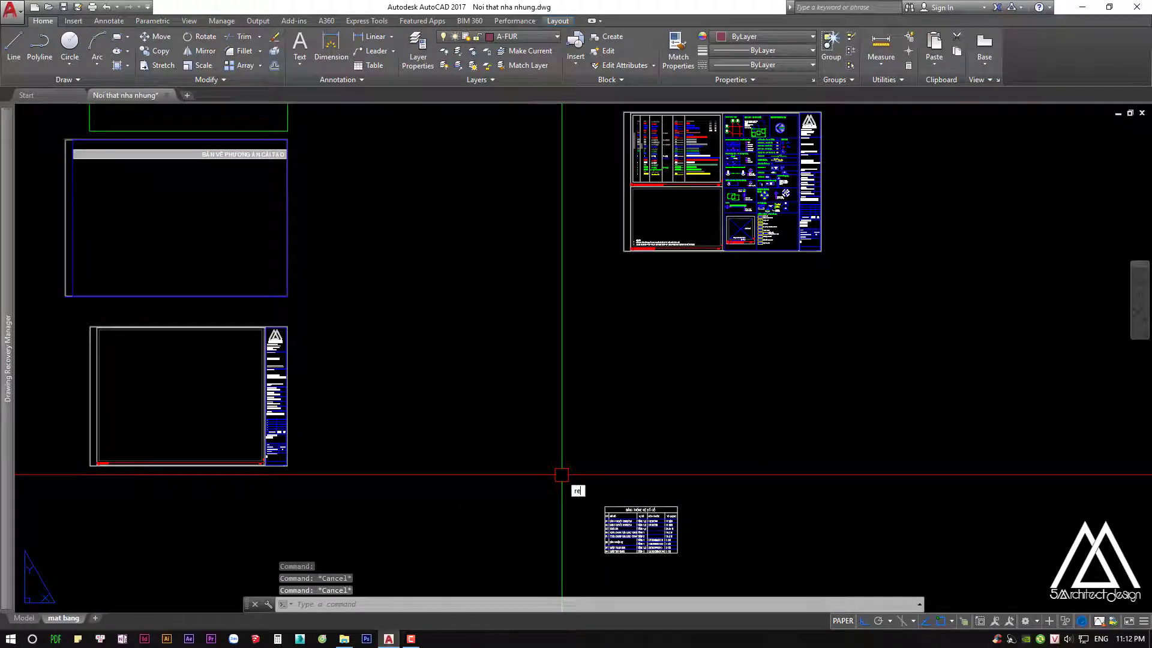
Draw a 420 by 297 rectangle in empty layout space with REC
type("rec")
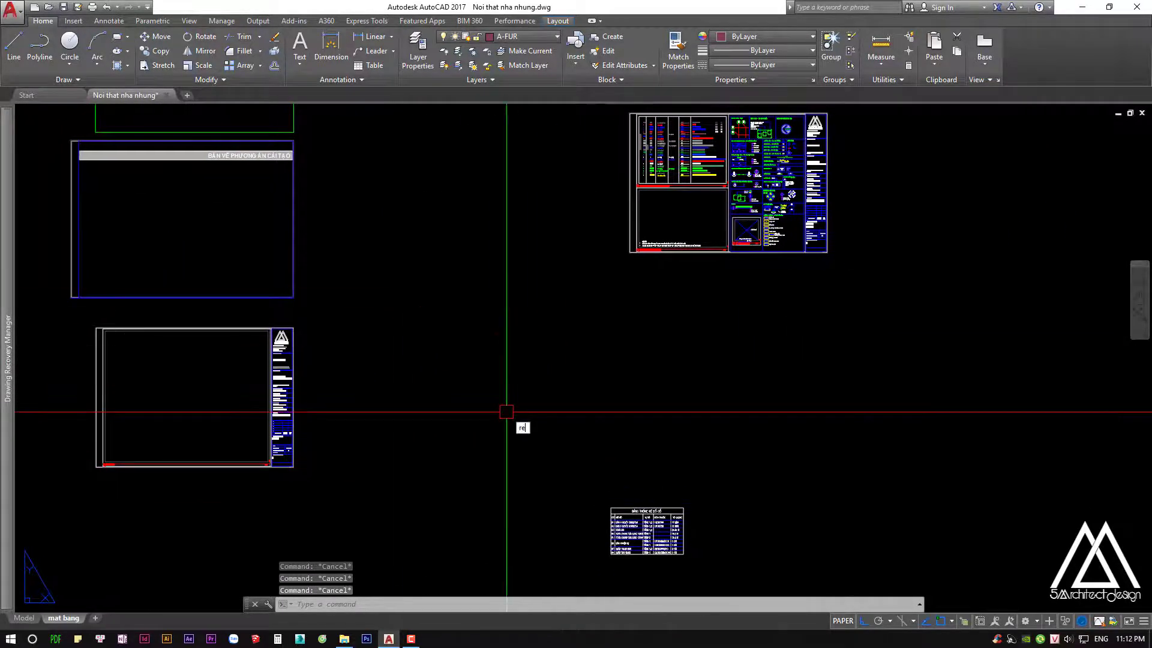
key("Return")
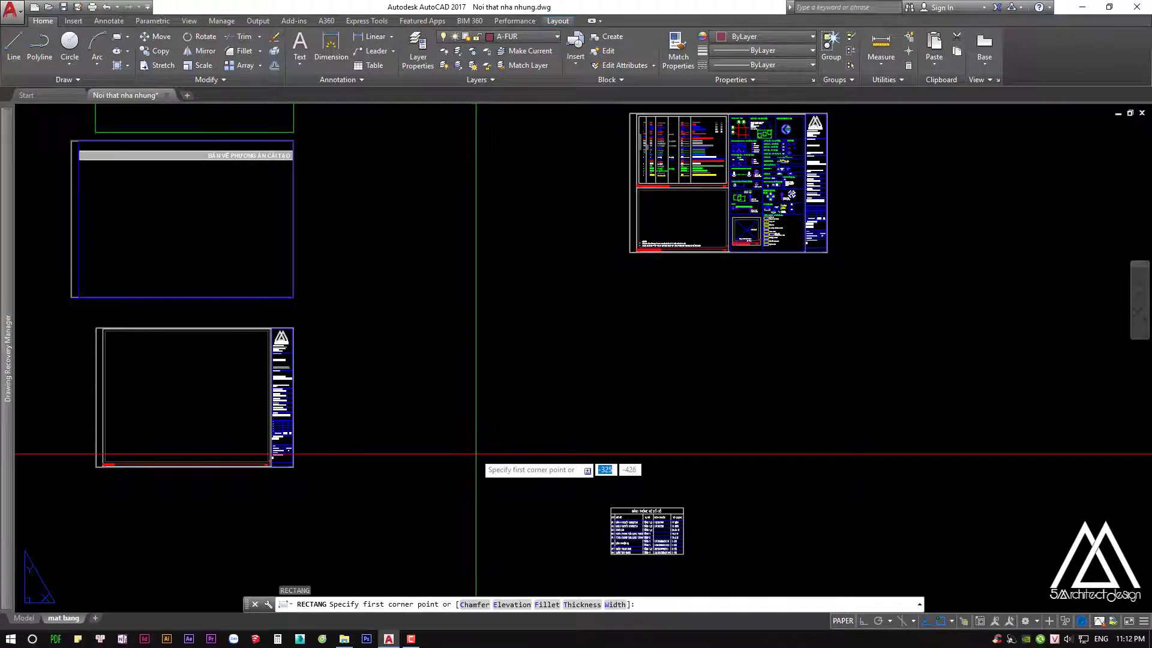
left_click(467, 458)
type("420")
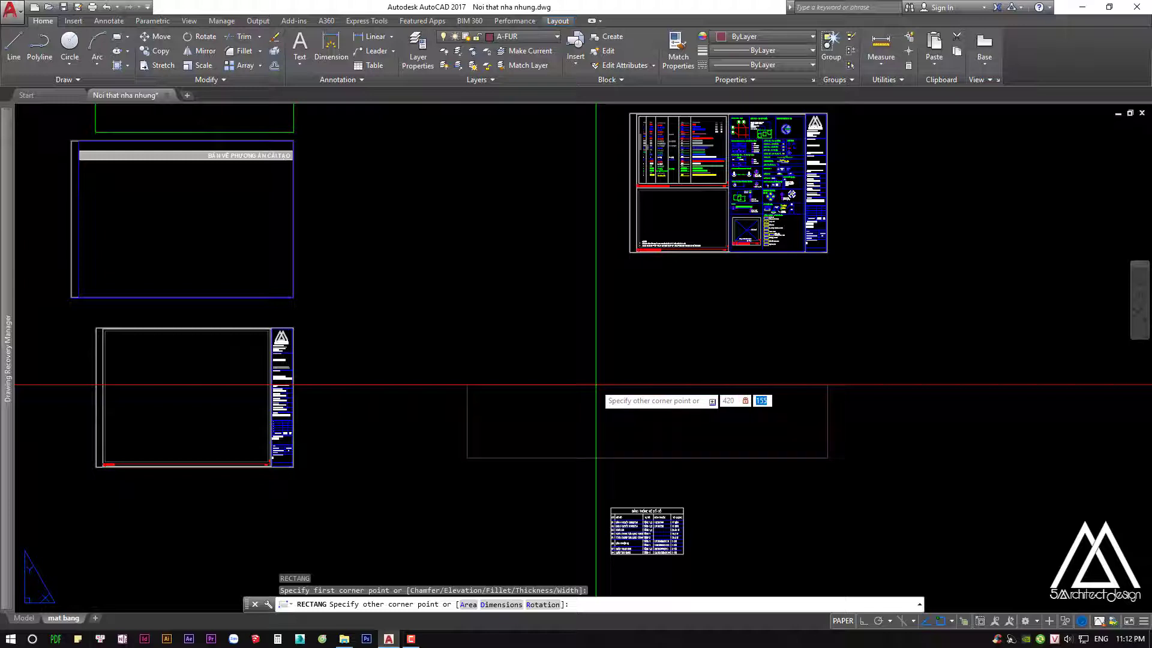
type("7")
key("Return")
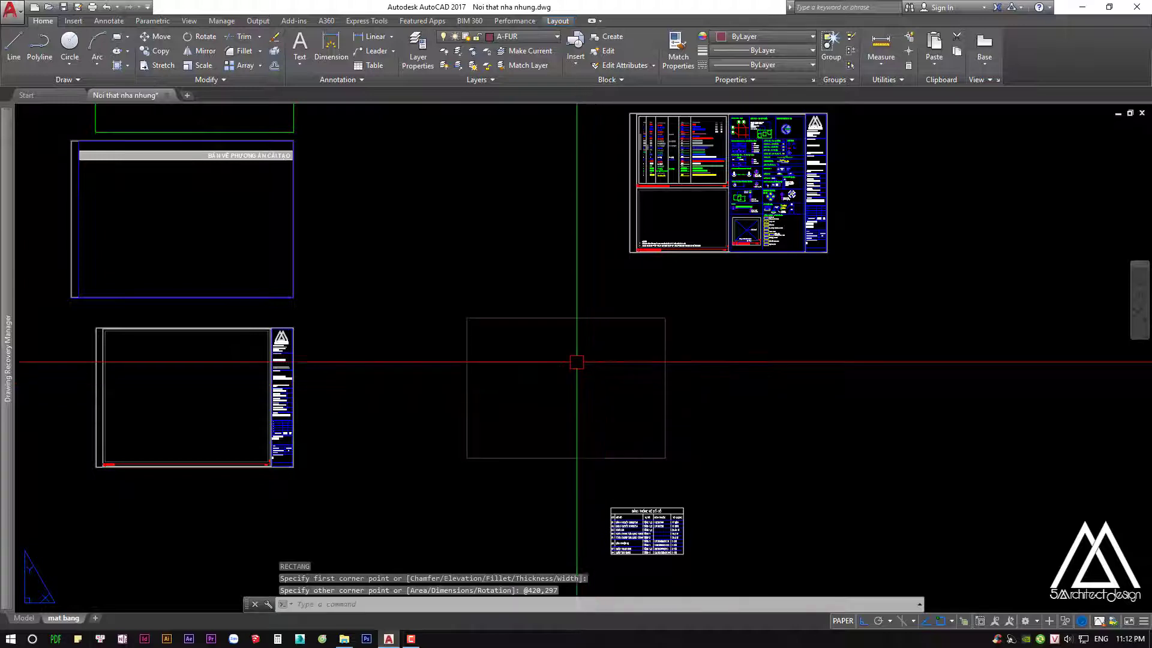
Start moving the rectangle toward the title-block sheet, then cancel the move
left_click(466, 360)
middle_click_drag(532, 370, 592, 372)
type("M")
key("Return")
left_click(526, 456)
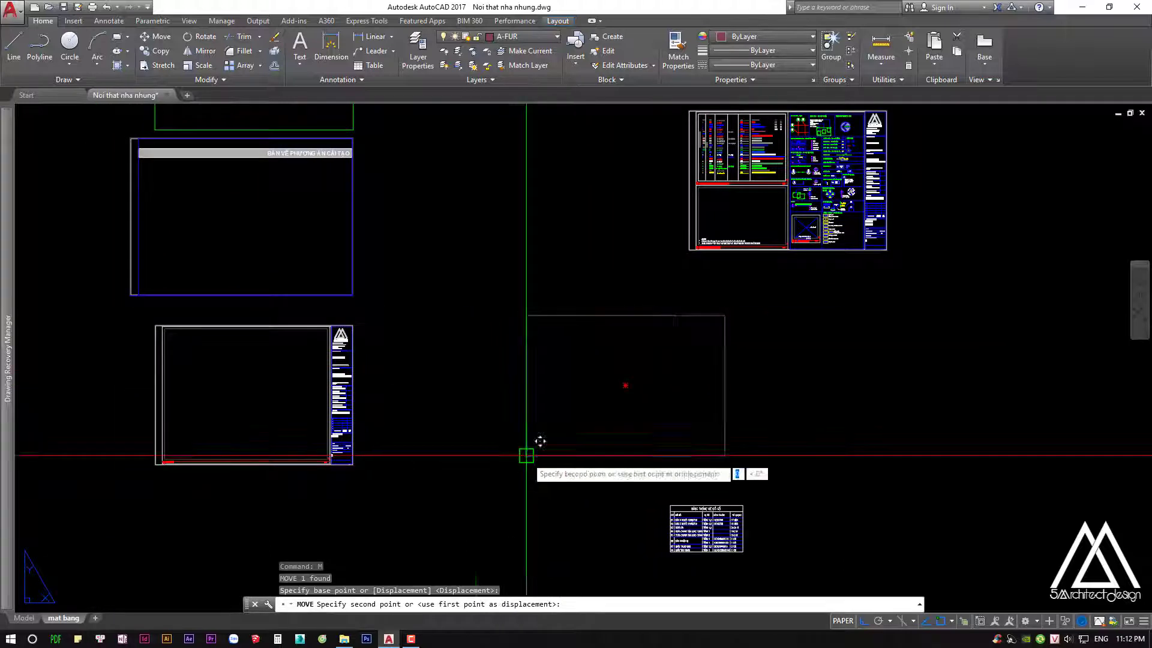
middle_click_drag(528, 451, 576, 425)
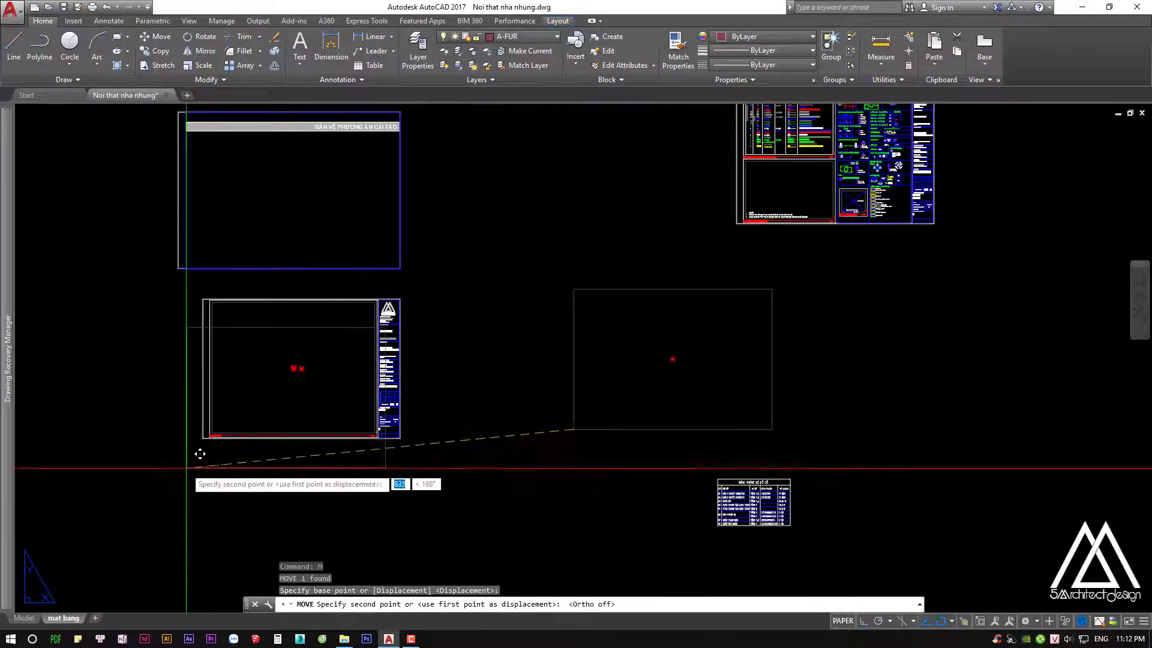
scroll(203, 439, "up", 5)
scroll(489, 420, "down", 3)
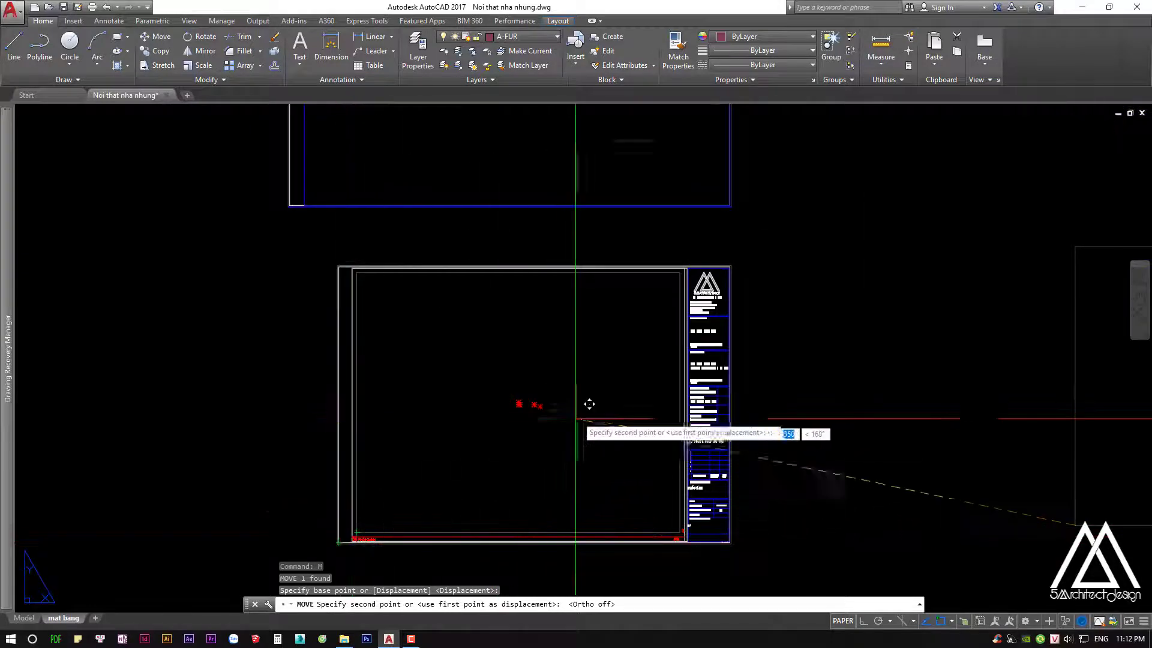
key("Escape")
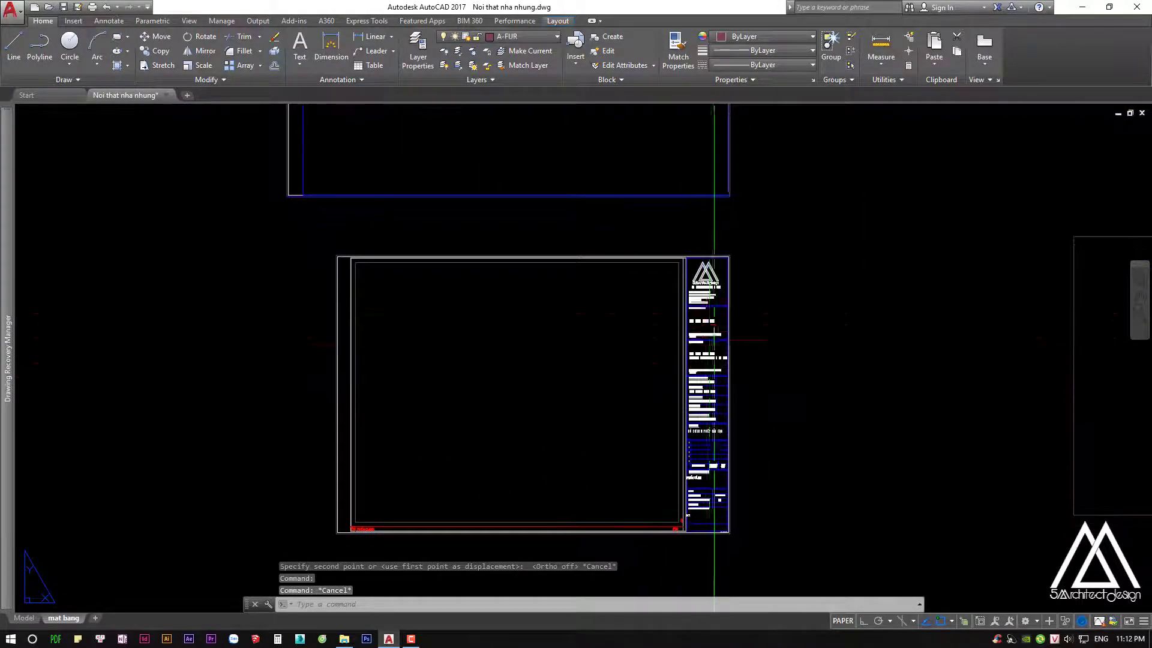
Switch to model space to view the floor plans
scroll(445, 481, "up", 7)
scroll(445, 481, "down", 10)
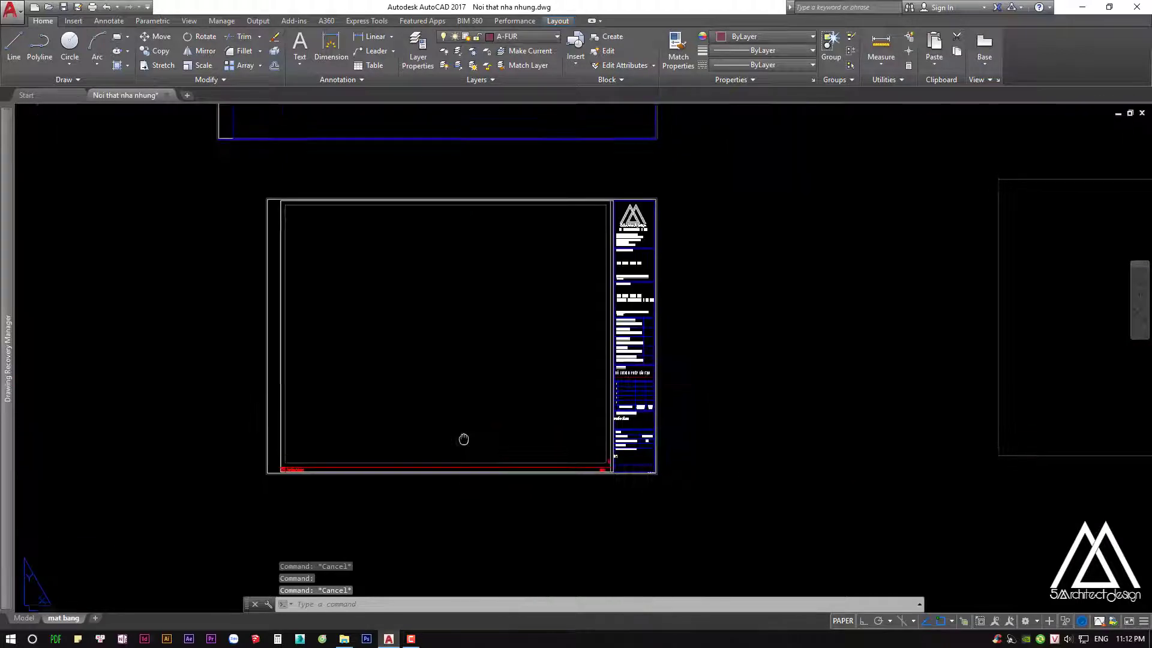
left_click(33, 623)
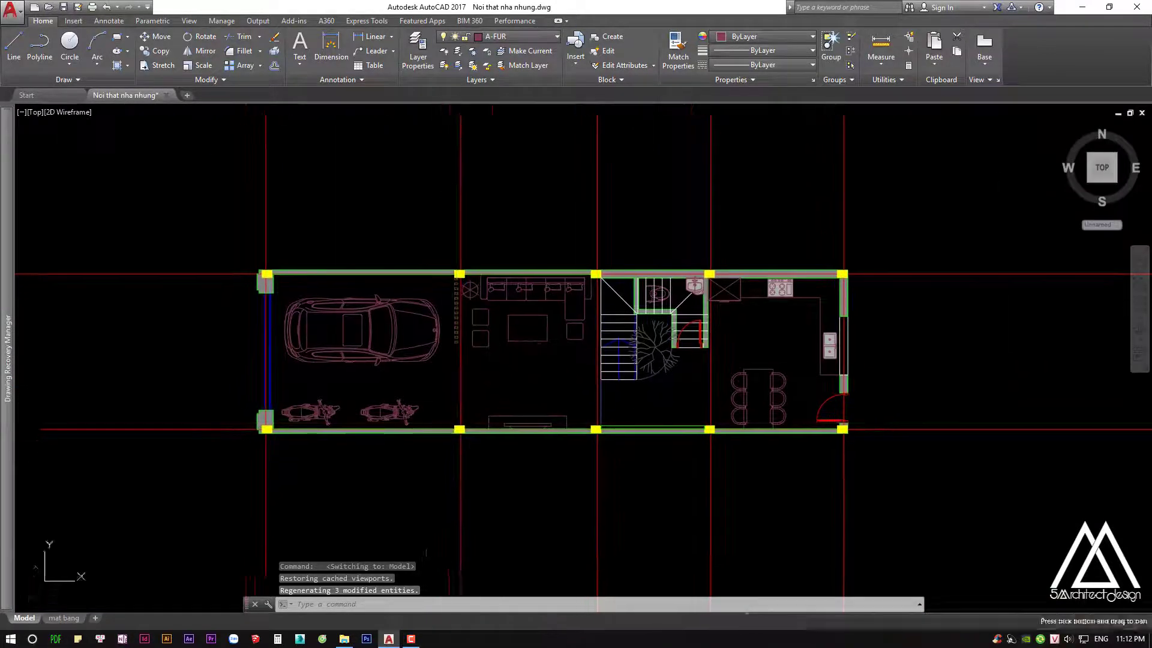
Return to the mat bang layout, recentre the sheet, and briefly preview the Model tab
scroll(641, 351, "down", 3)
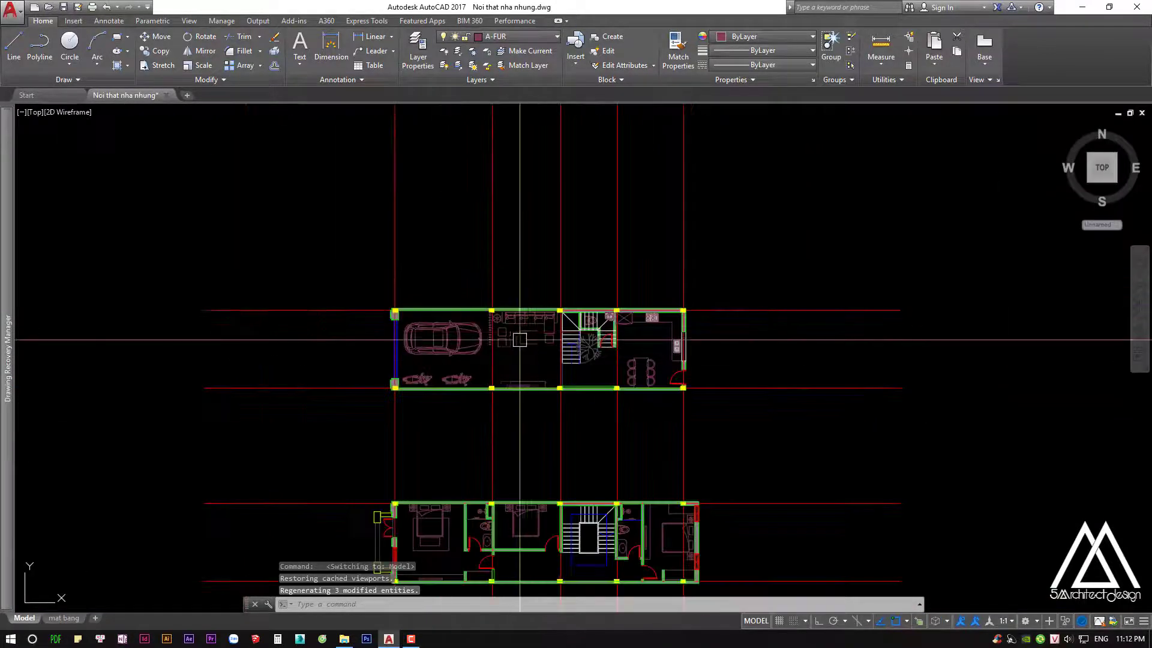
left_click(64, 618)
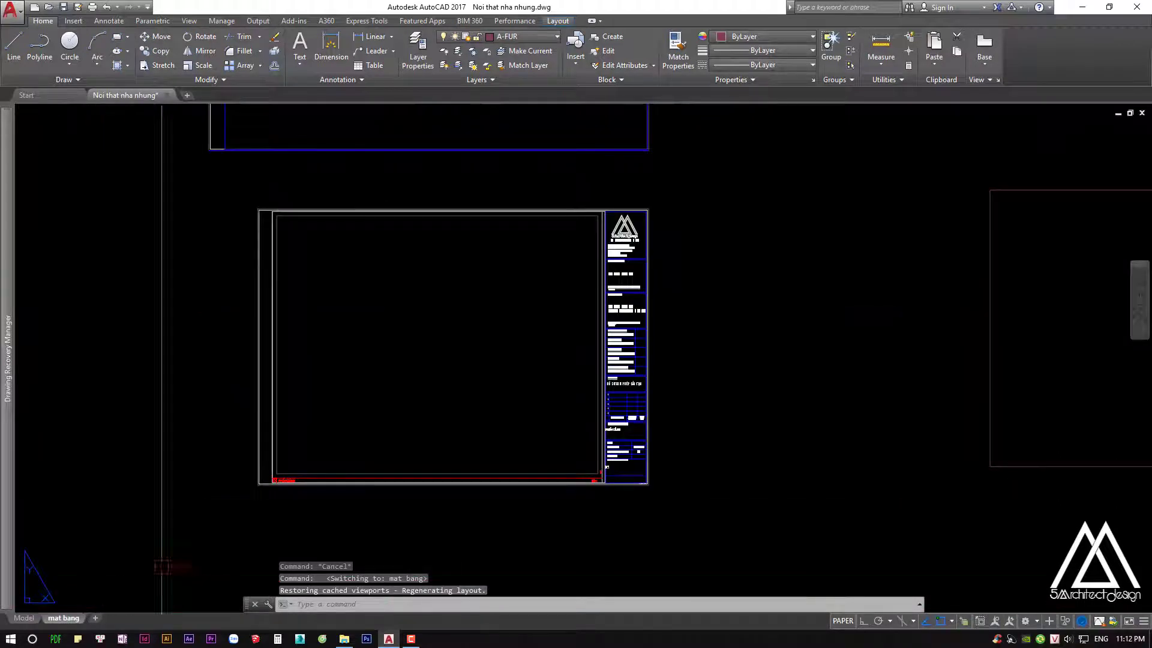
middle_click_drag(363, 395, 385, 412)
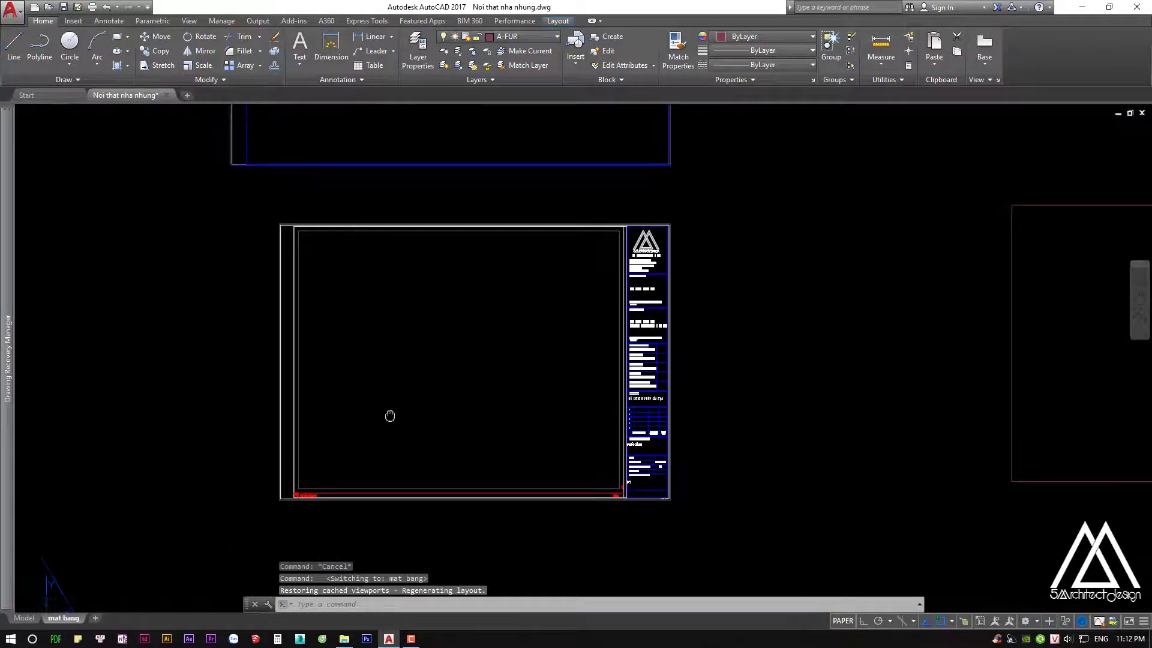
left_click(24, 618)
left_click(64, 618)
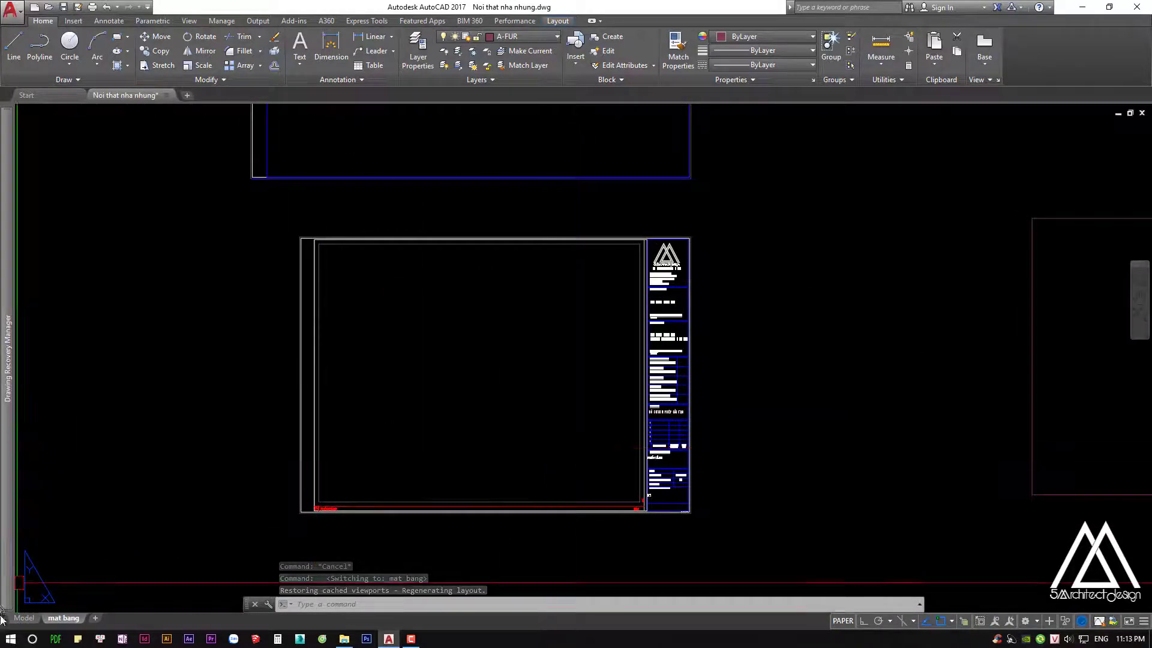
mouse_move(7, 358)
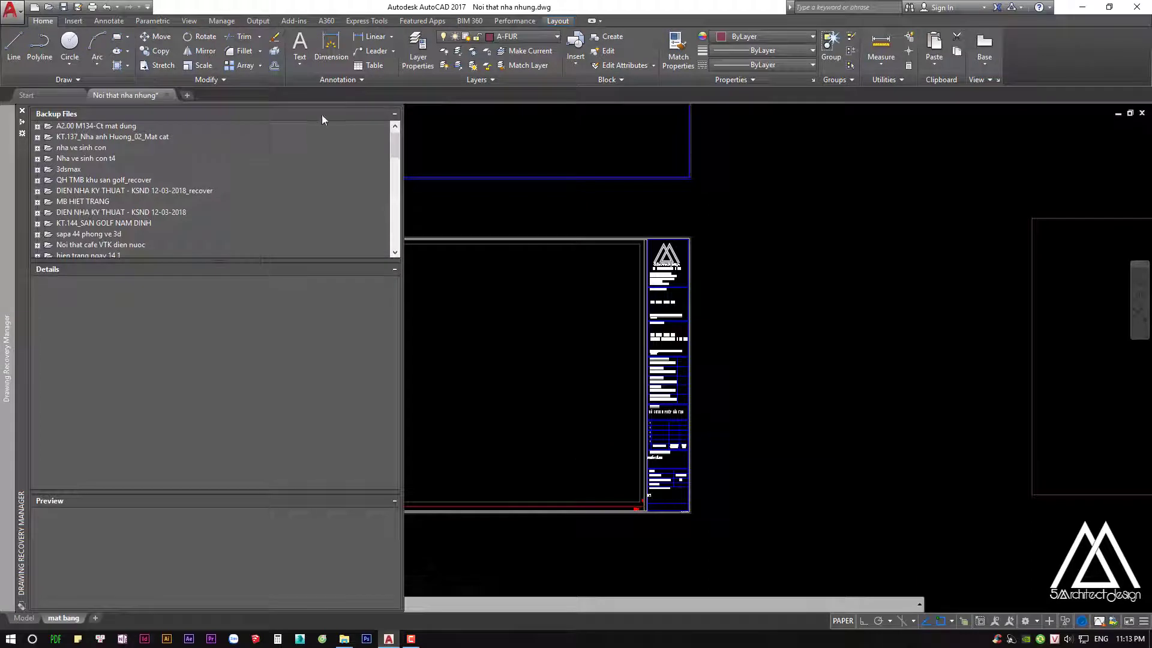
Close the Drawing Recovery Manager palette
left_click(22, 113)
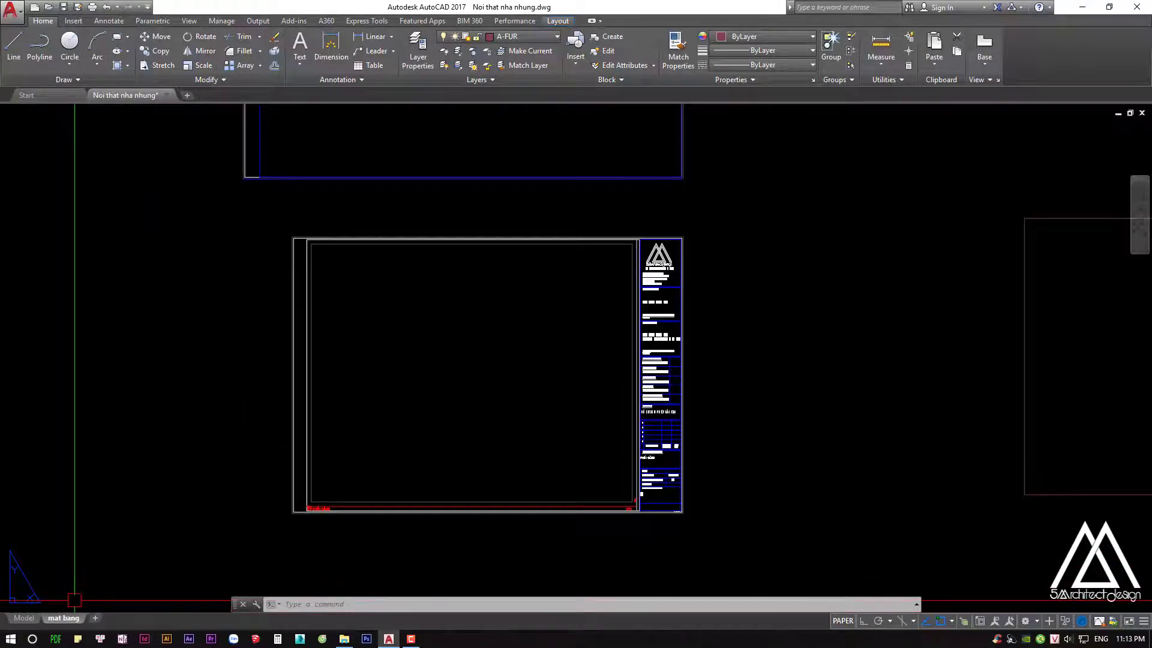
left_click(25, 619)
scroll(494, 334, "down", 3)
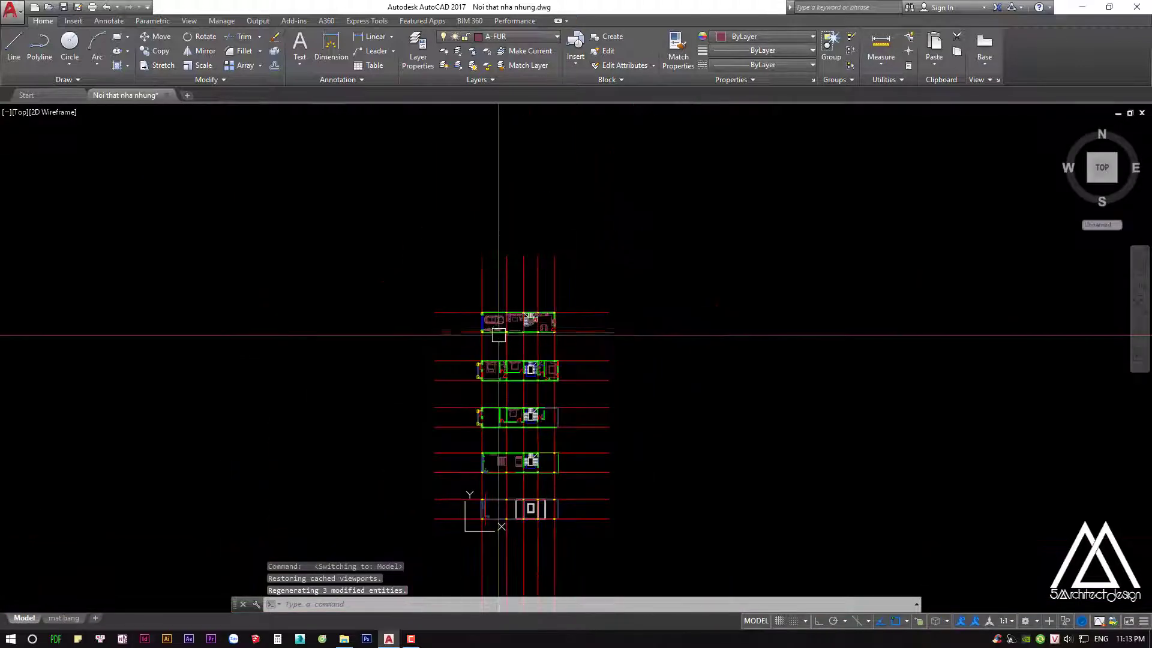
scroll(499, 335, "up", 5)
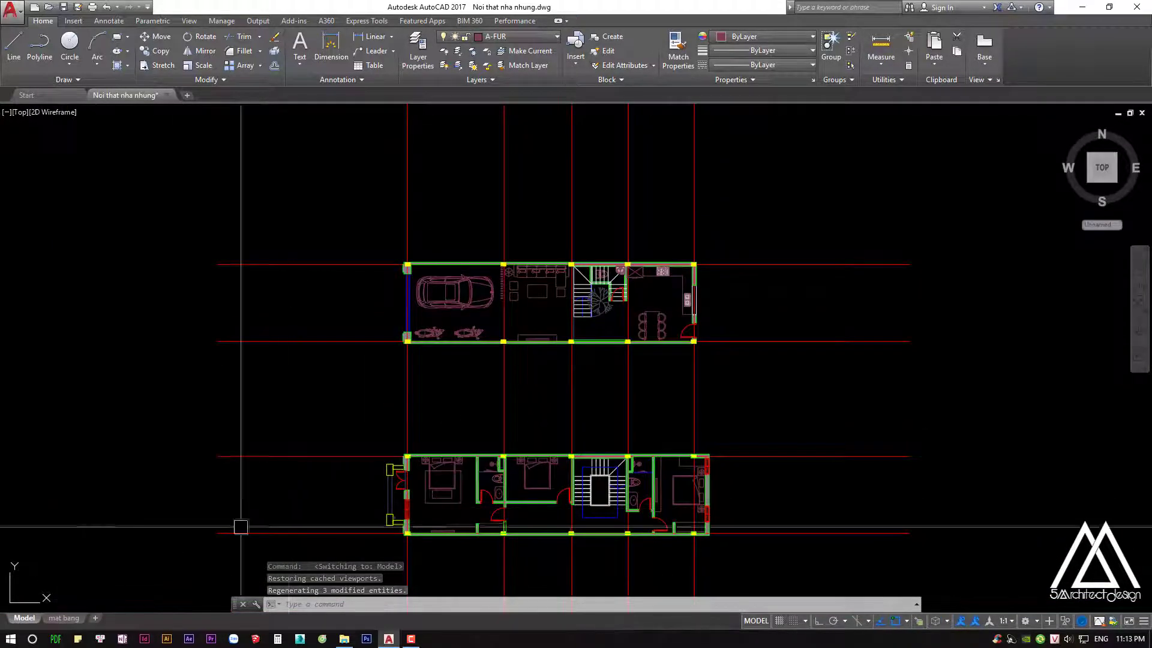
scroll(371, 359, "down", 5)
scroll(450, 404, "down", 2)
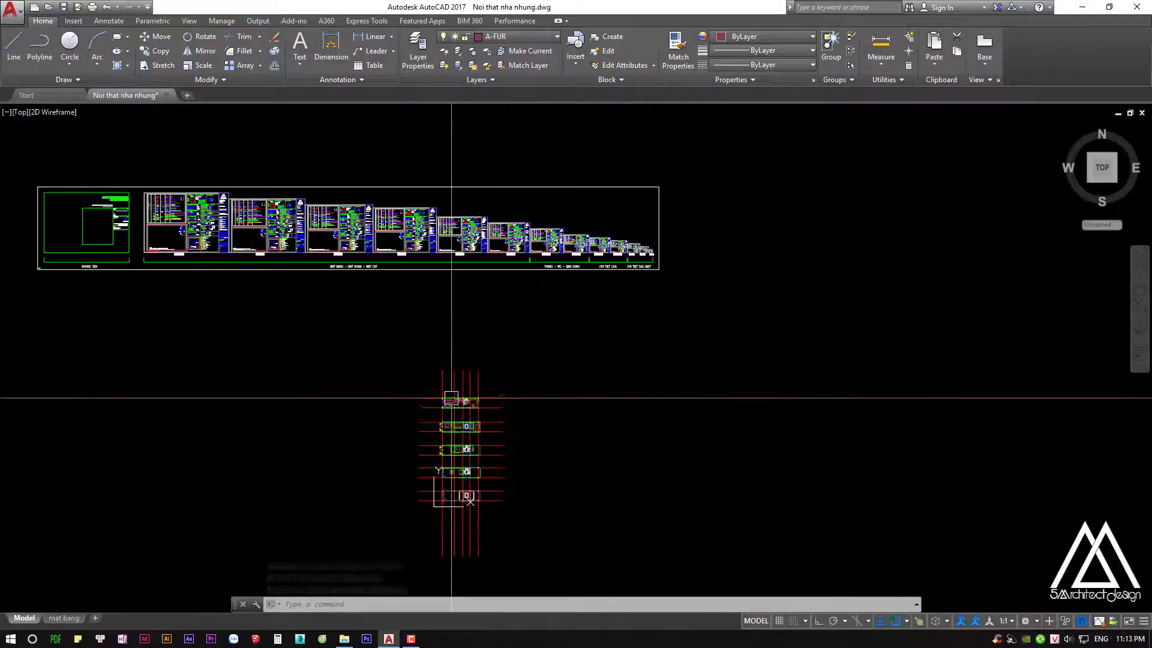
scroll(486, 431, "up", 3)
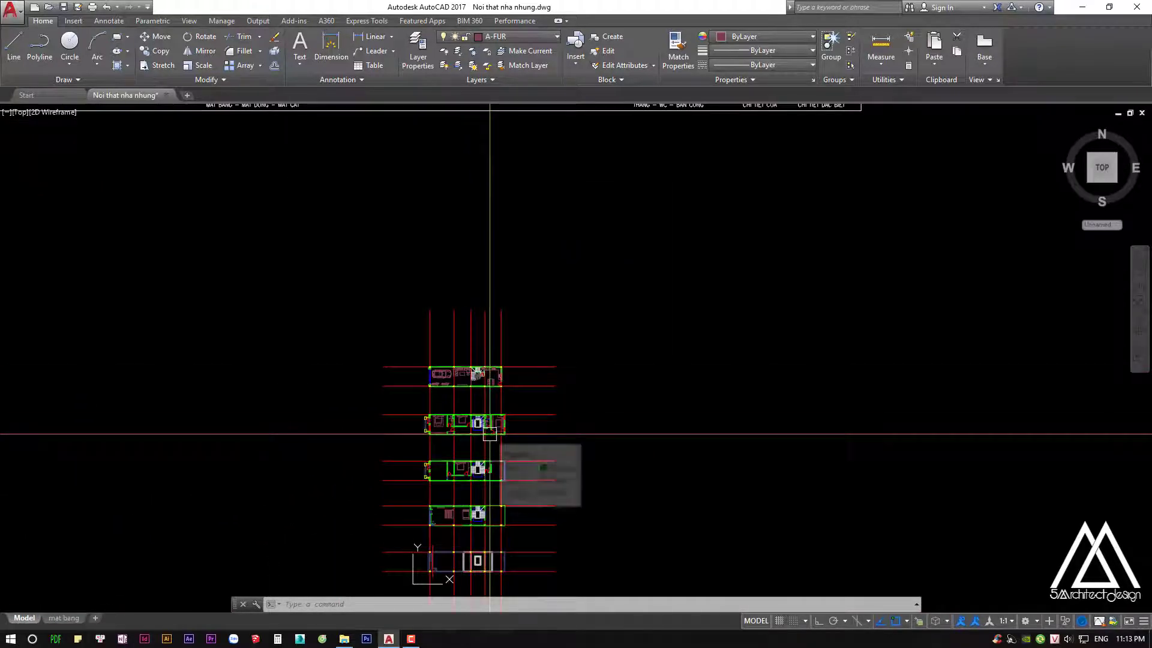
middle_click_drag(455, 282, 444, 373)
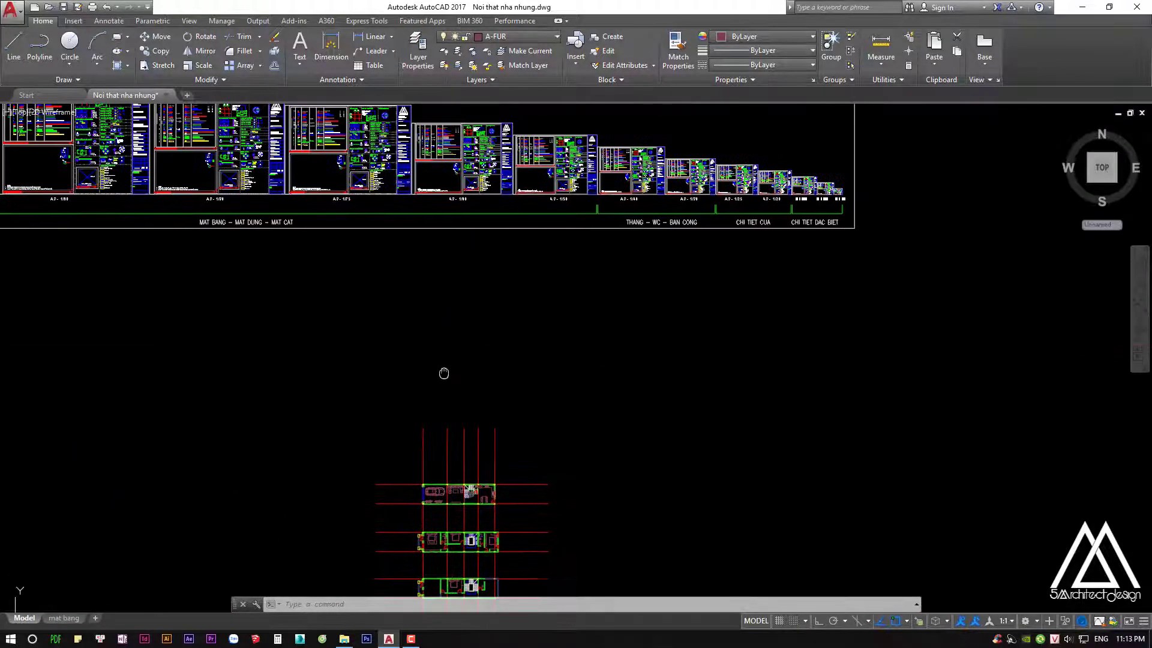
scroll(444, 373, "down", 2)
scroll(294, 309, "up", 3)
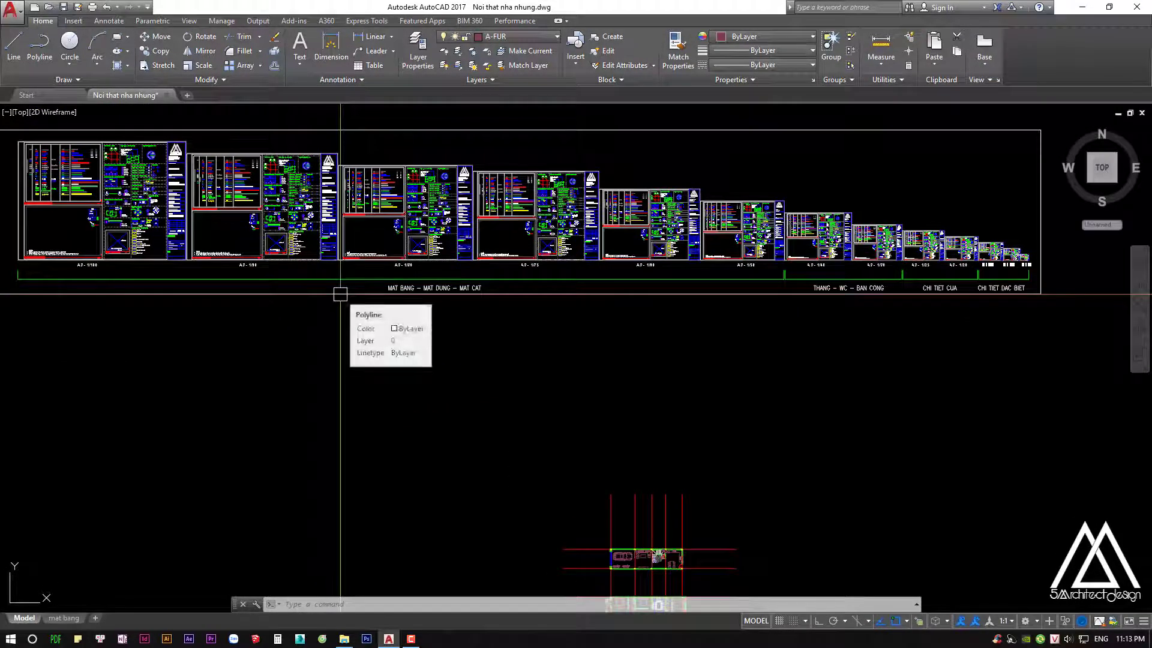
scroll(303, 216, "down", 1)
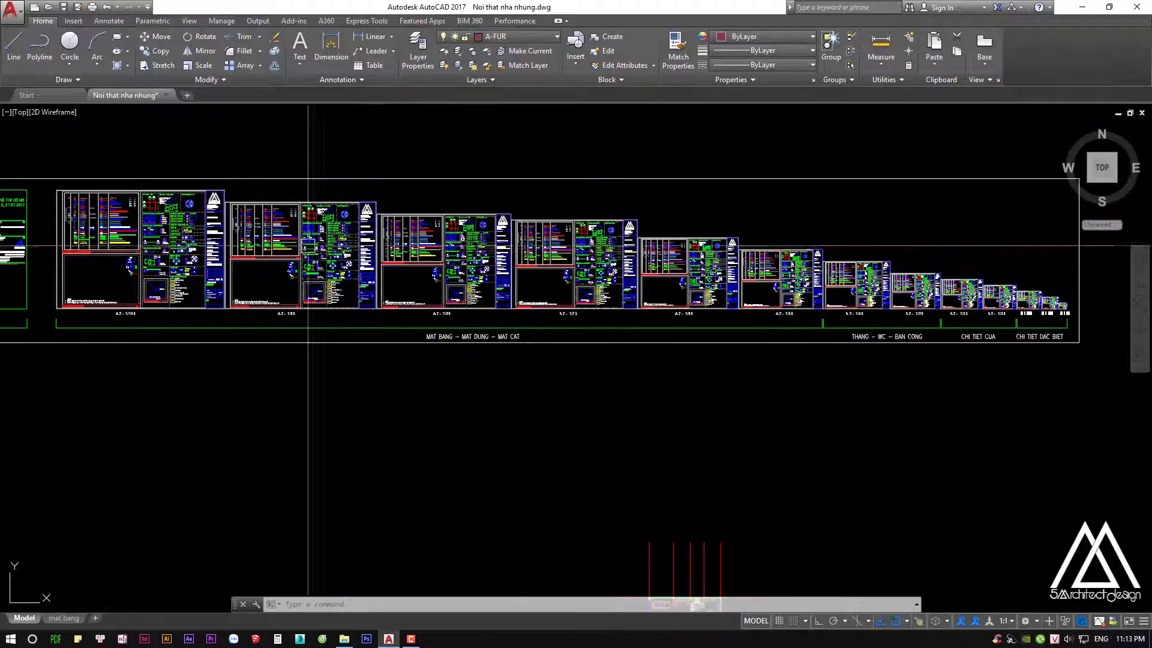
scroll(303, 231, "down", 2)
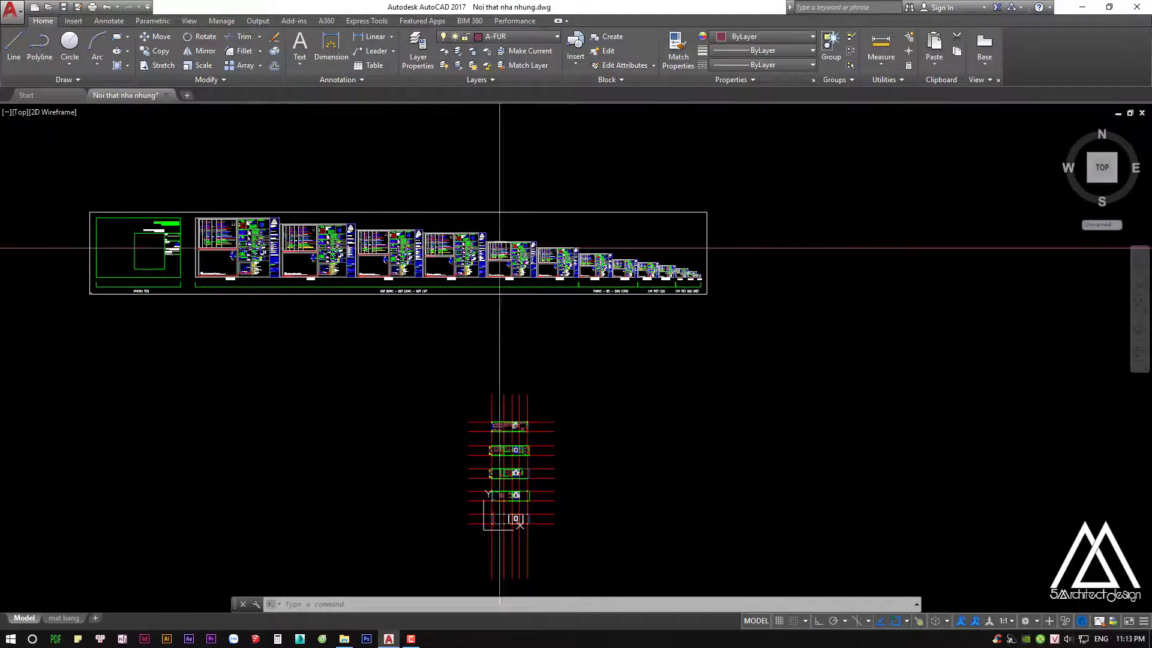
scroll(500, 248, "up", 2)
scroll(419, 312, "up", 3)
scroll(366, 372, "down", 2)
scroll(351, 389, "up", 2)
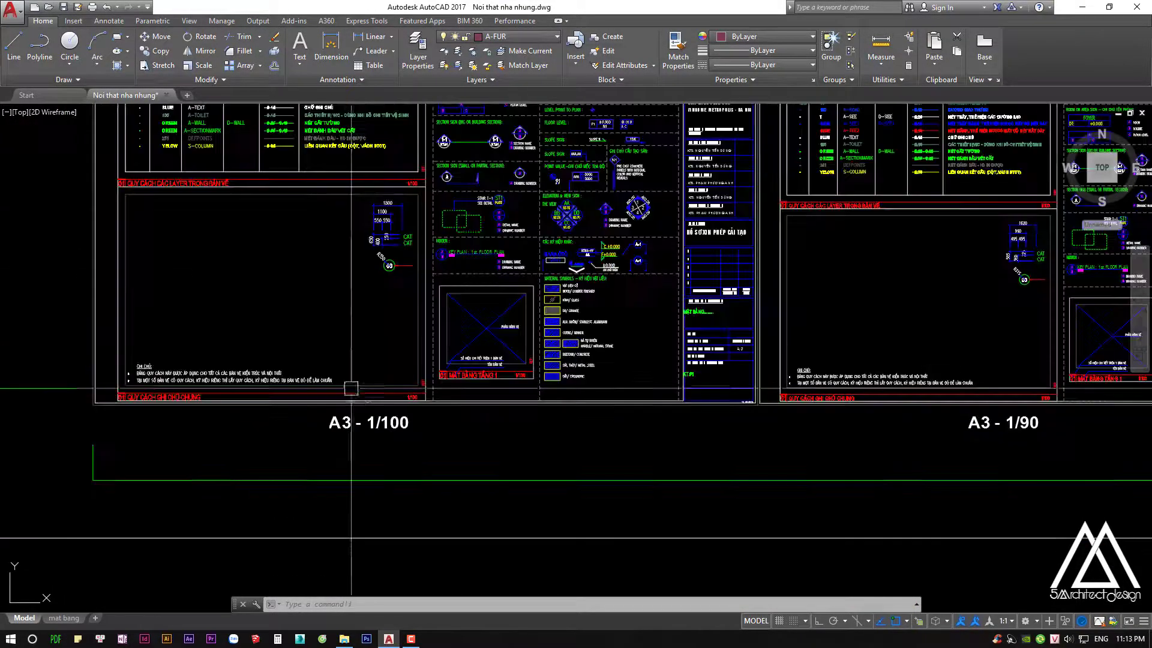
scroll(336, 420, "down", 1)
scroll(420, 444, "down", 2)
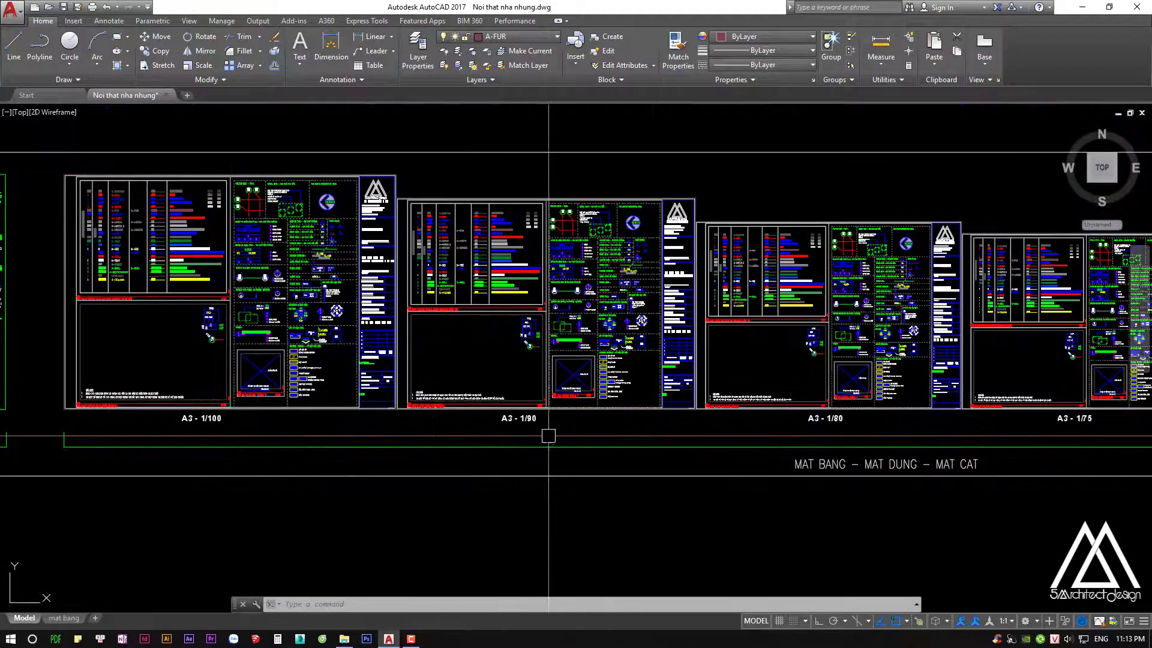
scroll(512, 423, "up", 3)
middle_click_drag(708, 407, 646, 432)
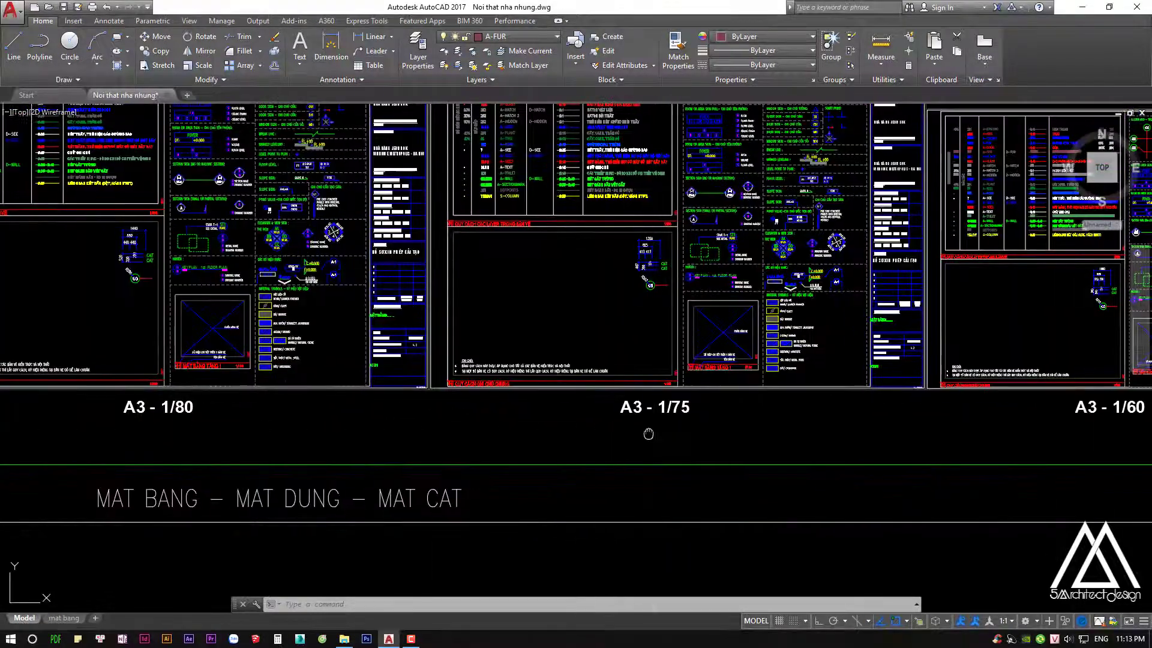
scroll(652, 412, "down", 3)
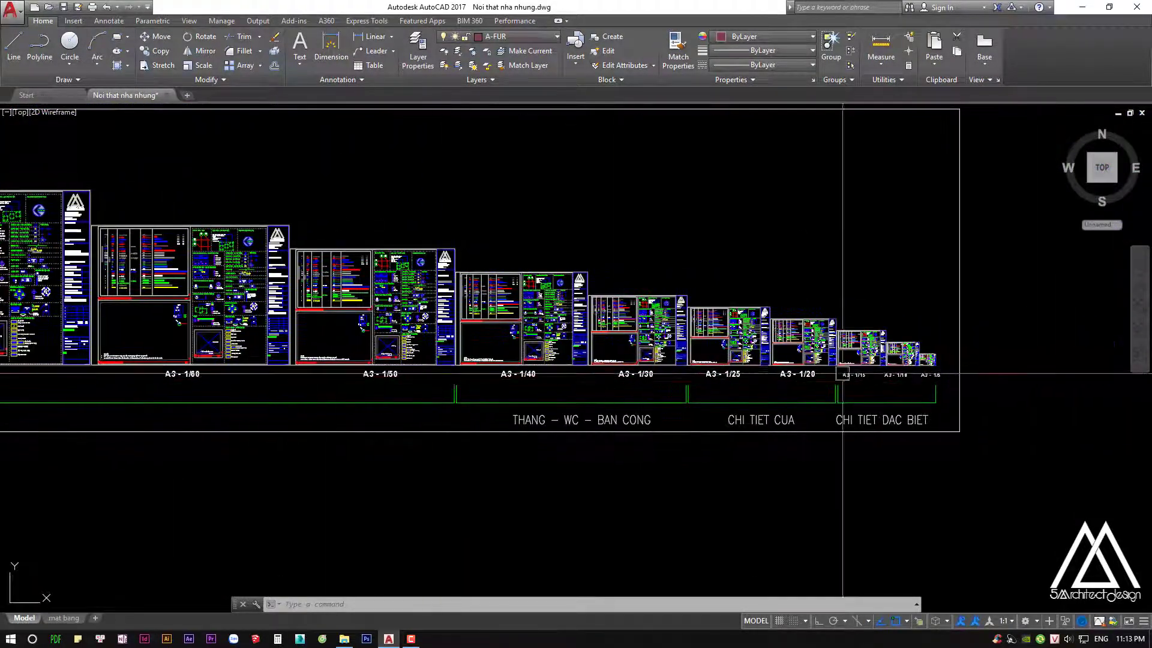
scroll(876, 375, "up", 2)
scroll(962, 375, "up", 5)
scroll(906, 372, "down", 2)
scroll(873, 360, "down", 2)
middle_click_drag(697, 347, 746, 352)
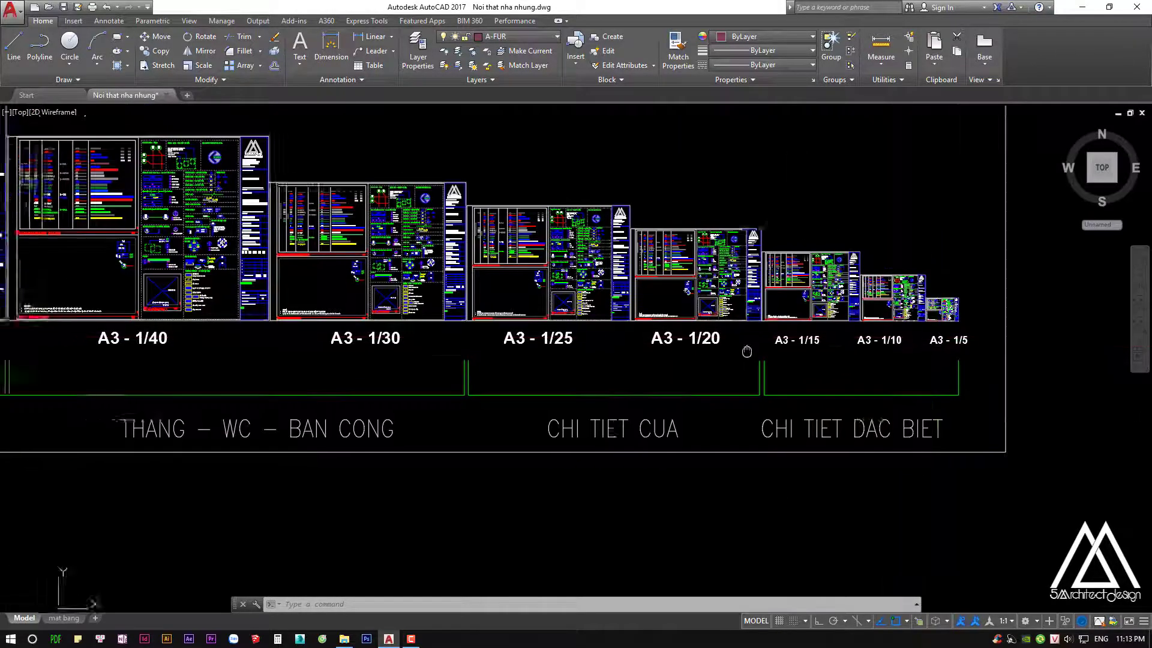
scroll(746, 352, "down", 3)
middle_click_drag(229, 350, 345, 351)
middle_click_drag(265, 491, 283, 473)
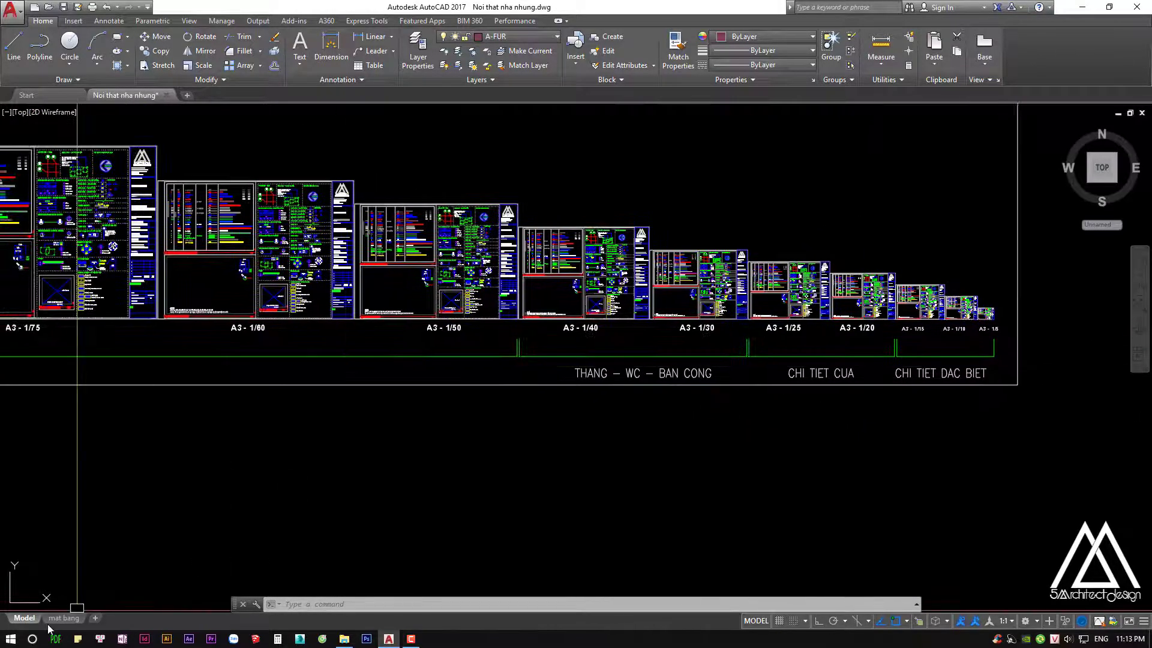
left_click(60, 626)
scroll(463, 352, "down", 2)
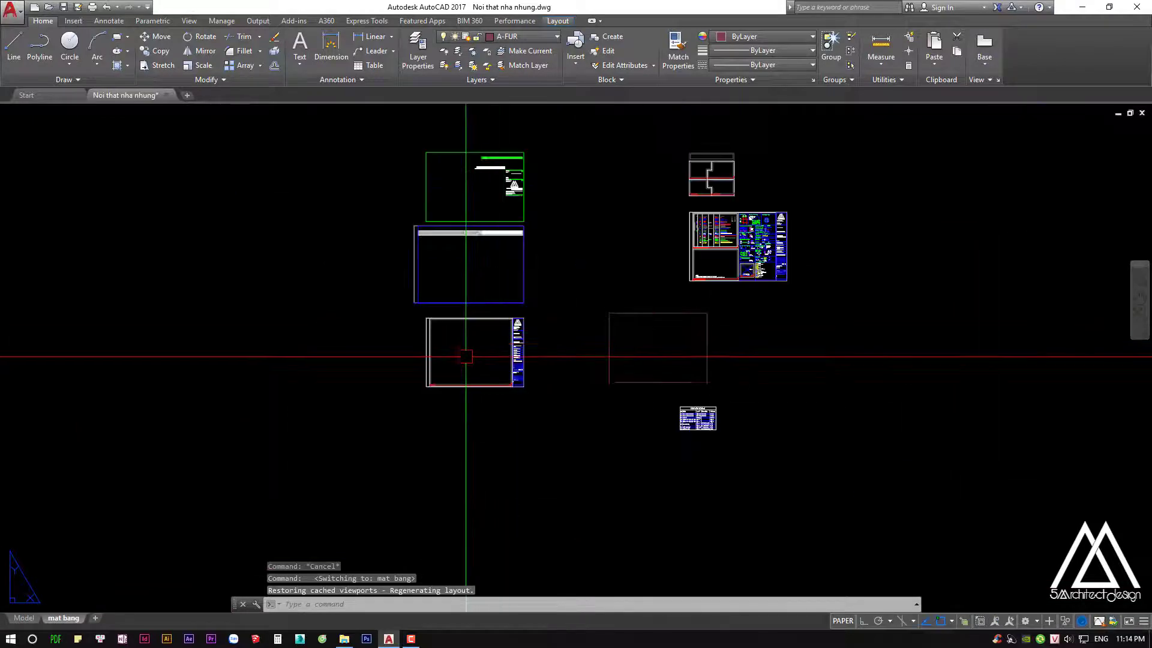
scroll(449, 373, "up", 3)
left_click(449, 372)
key("Escape")
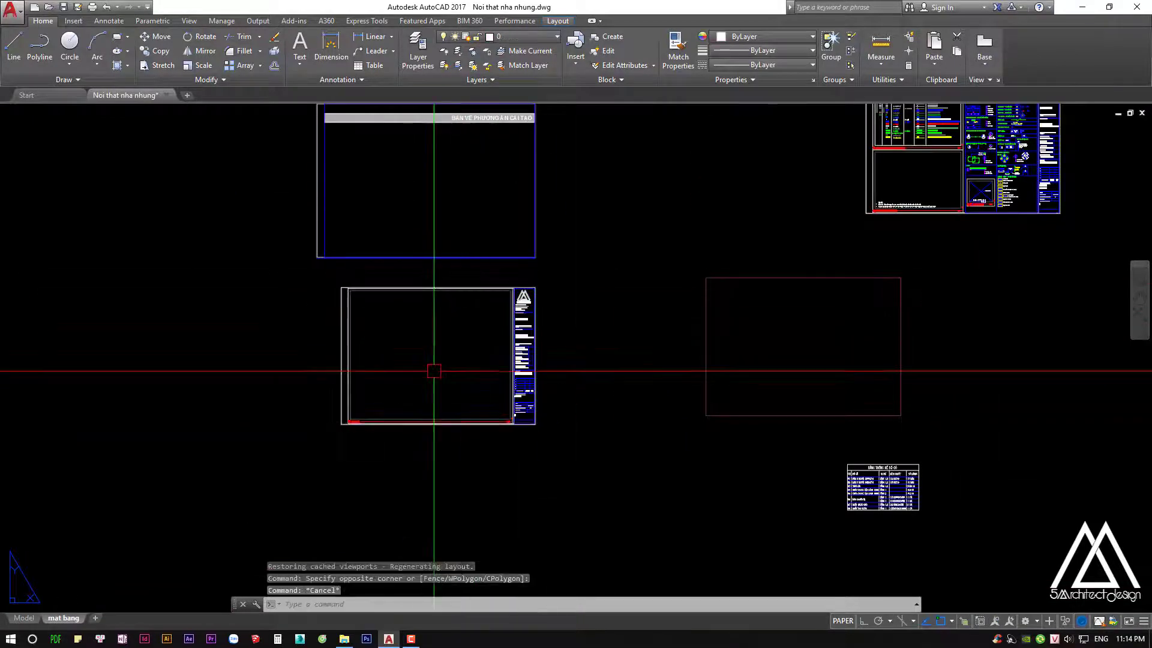
left_click(24, 618)
scroll(424, 267, "up", 1)
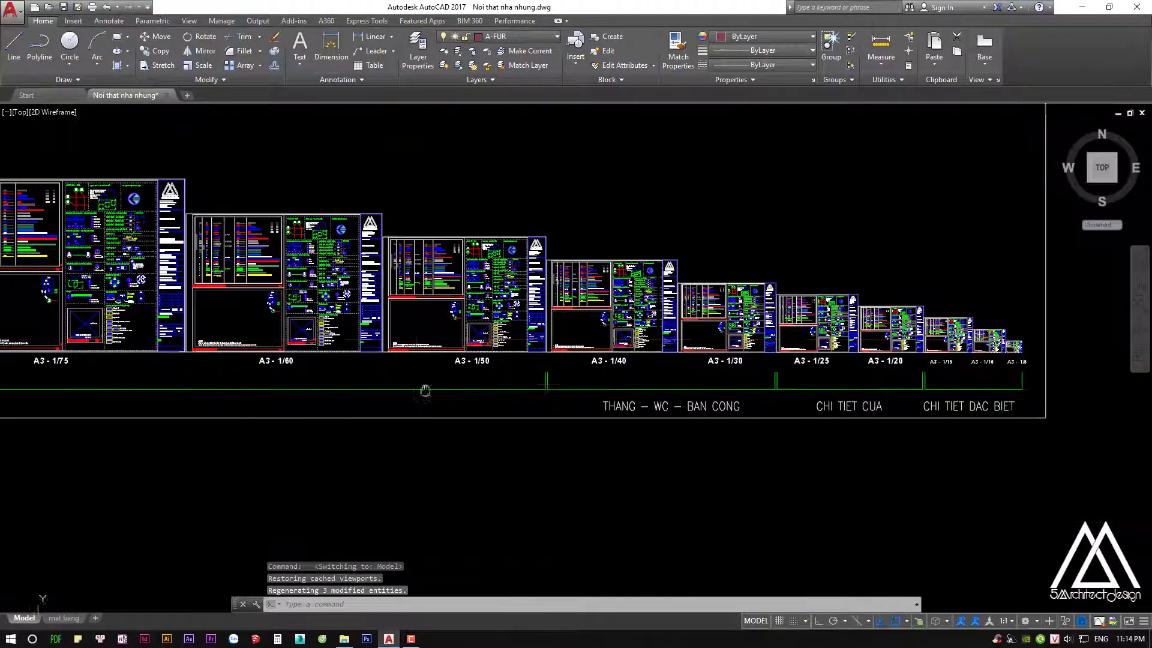
scroll(423, 267, "up", 2)
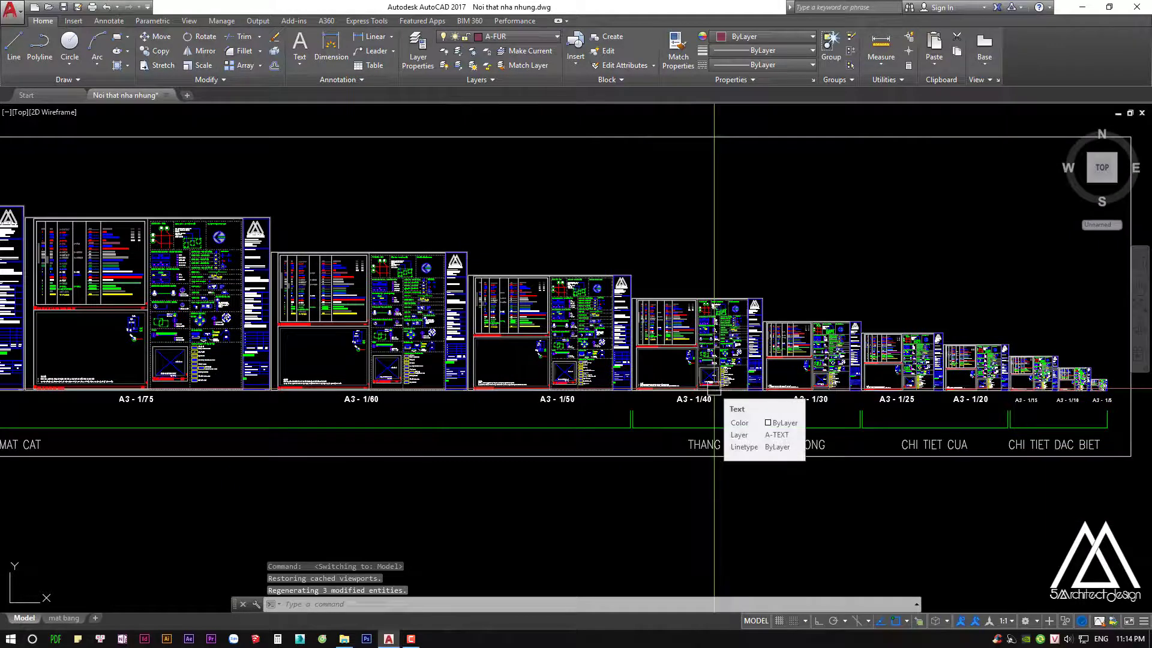
middle_click_drag(437, 420, 438, 415)
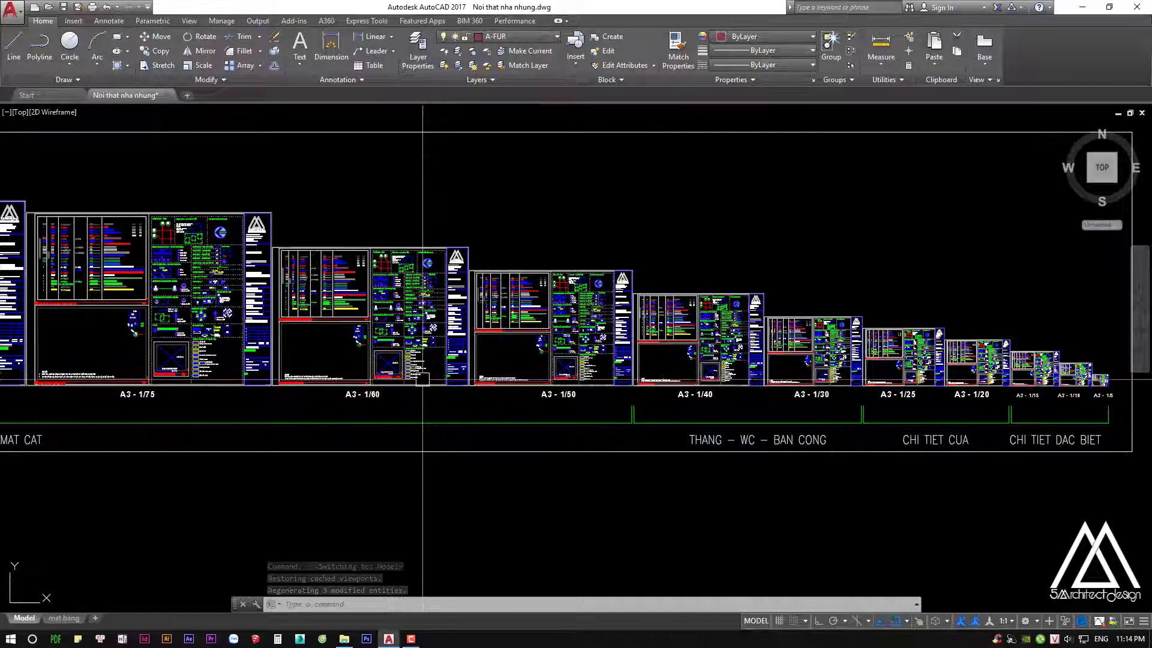
left_click(66, 620)
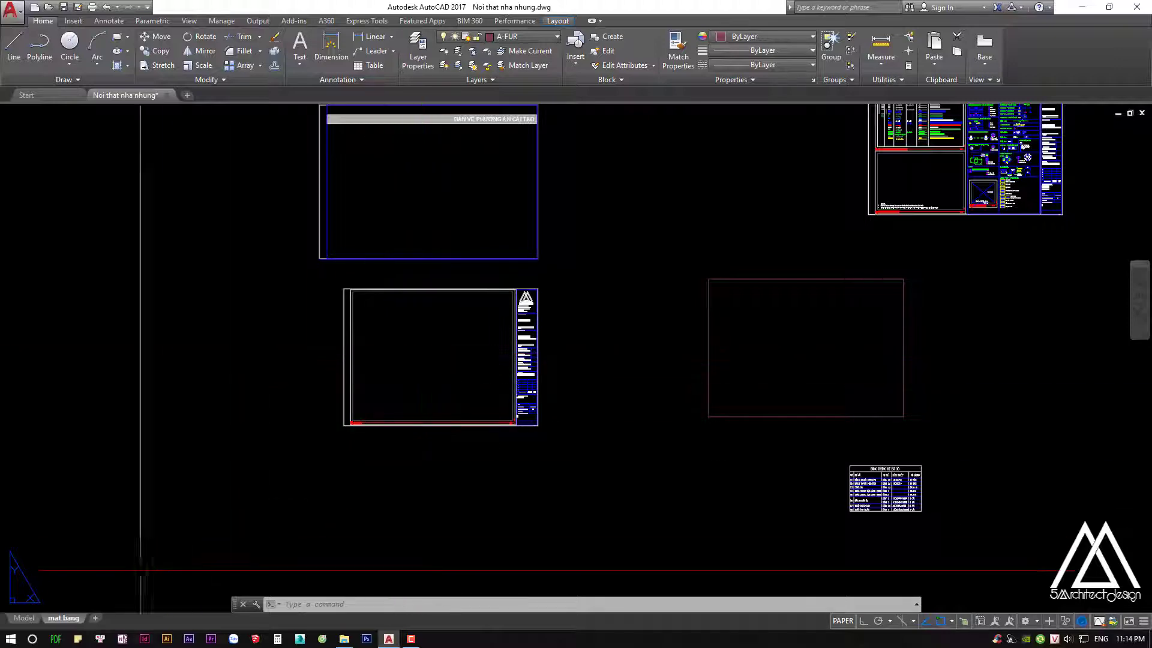
left_click(24, 618)
scroll(581, 338, "up", 5)
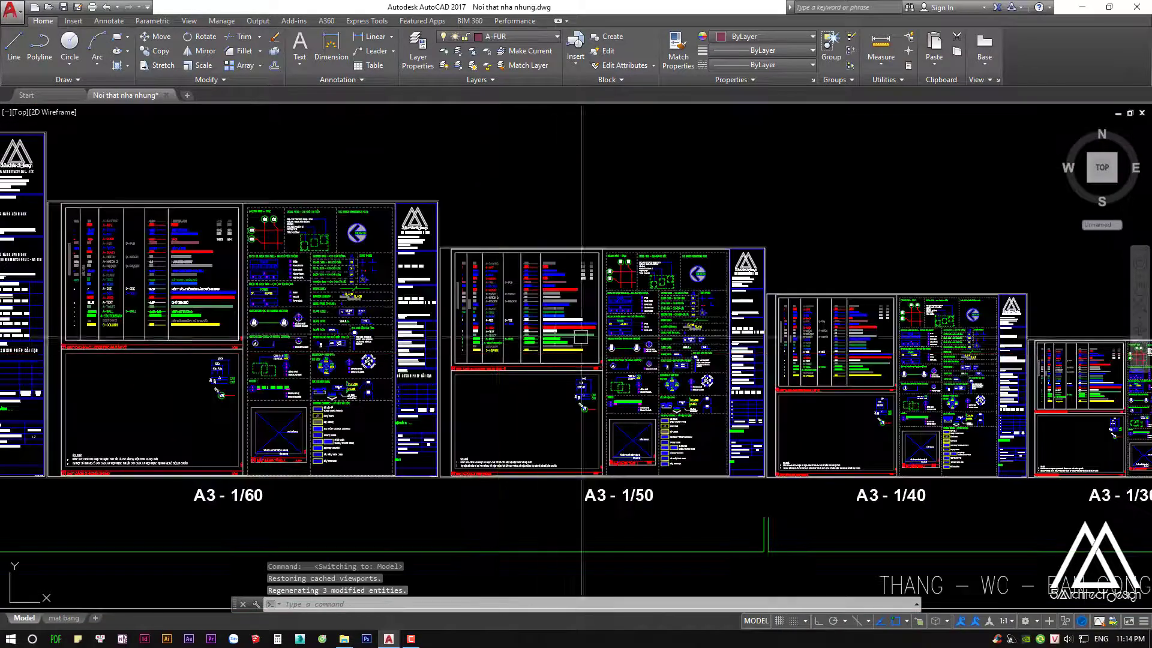
scroll(581, 338, "down", 5)
scroll(627, 349, "down", 4)
middle_click_drag(384, 219, 244, 348)
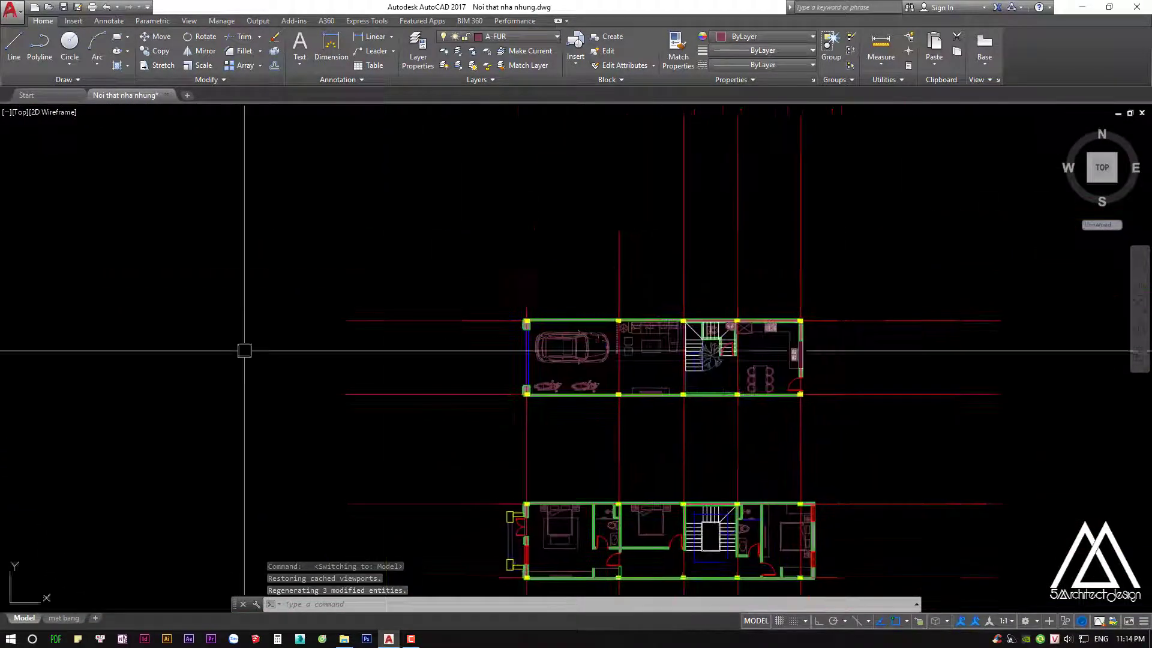
scroll(244, 348, "up", 2)
scroll(376, 318, "down", 1)
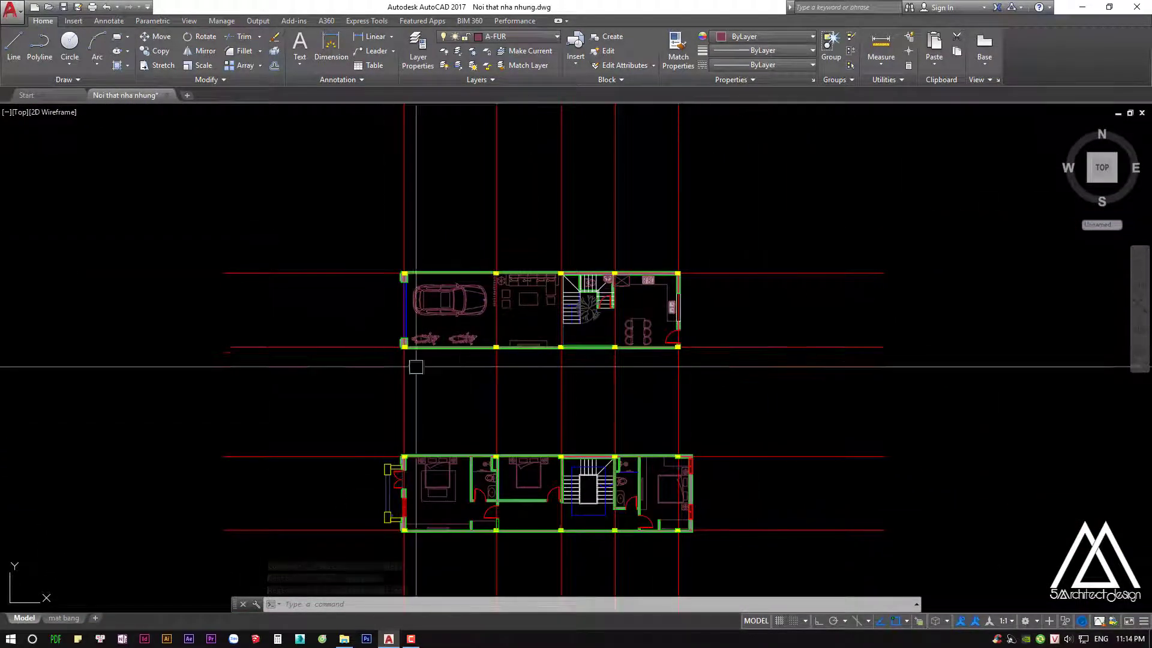
left_click(64, 618)
middle_click_drag(492, 355, 461, 363)
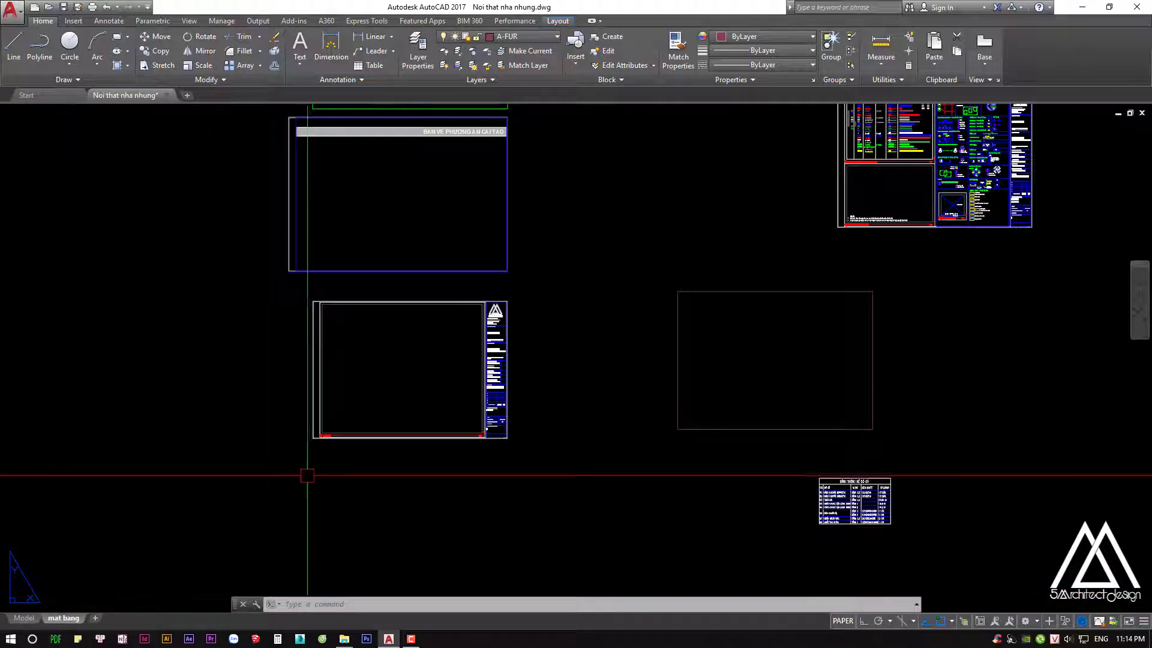
left_click(24, 617)
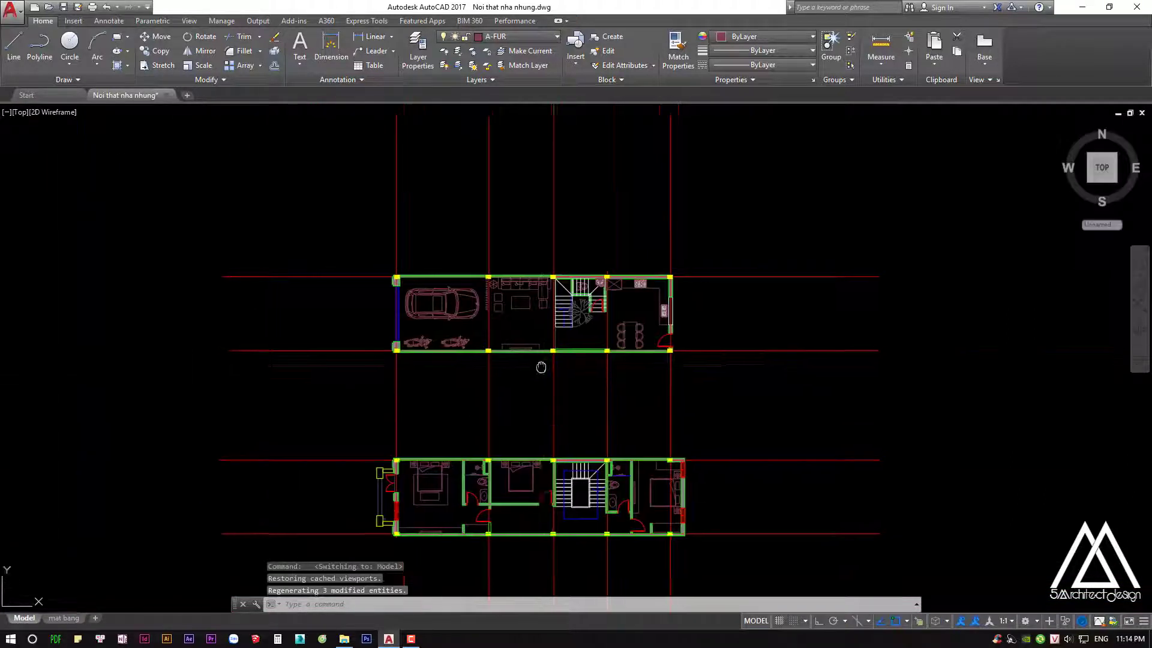
scroll(540, 360, "up", 2)
scroll(580, 408, "up", 1)
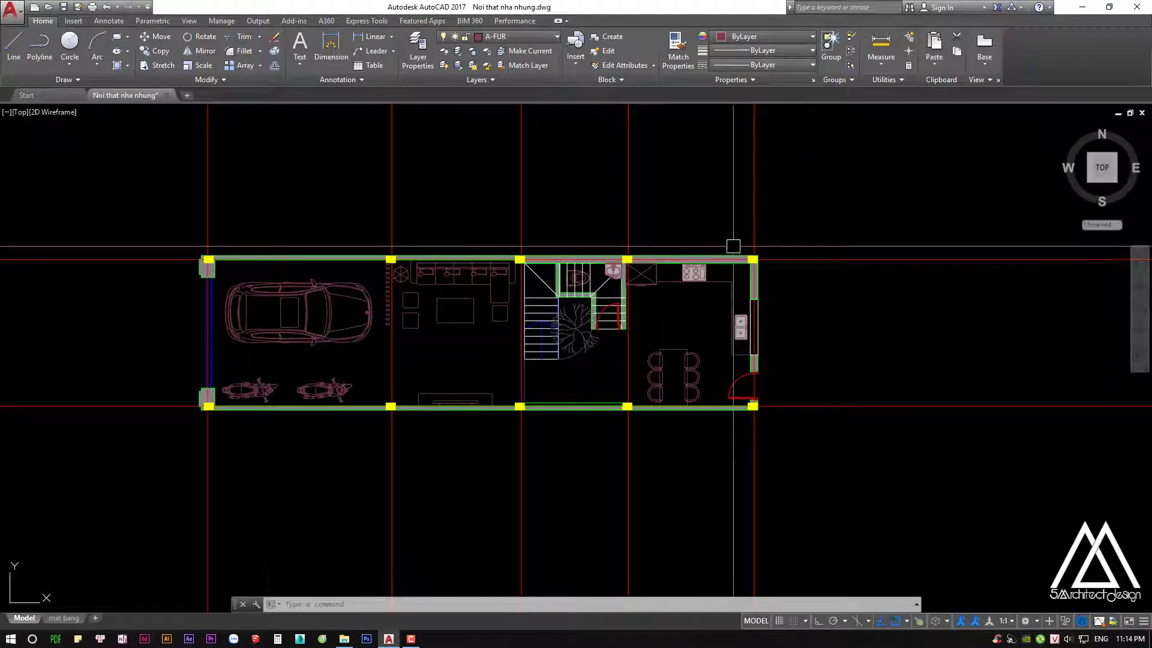
left_click(64, 618)
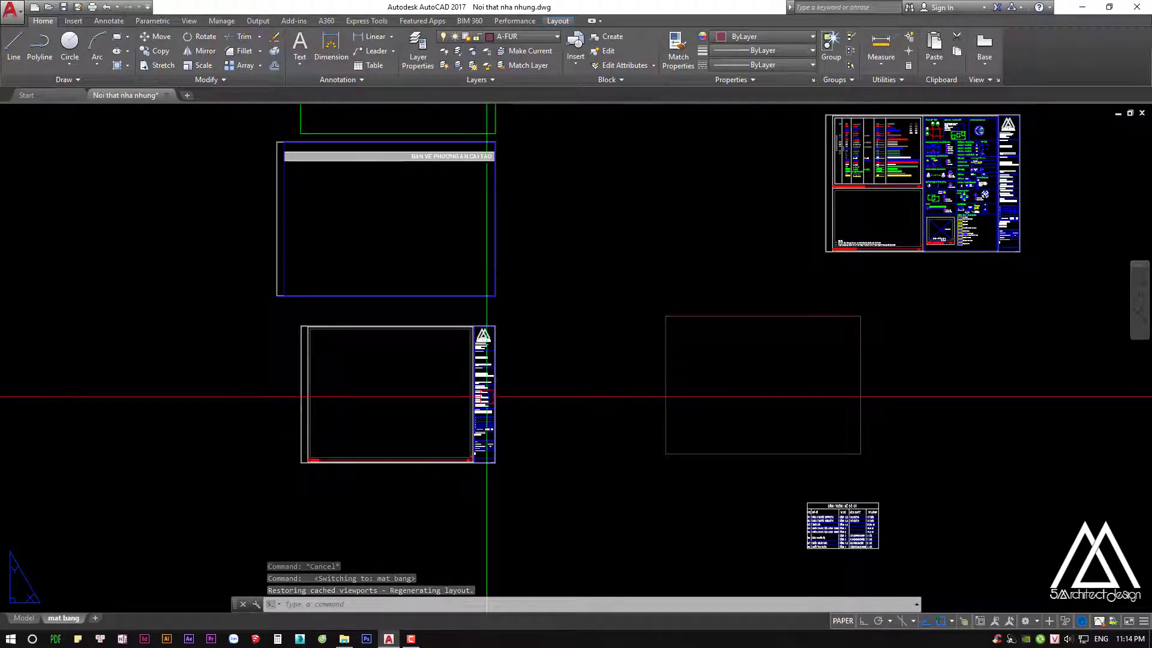
Erase the empty right-hand viewport selected with a crossing window
left_click(676, 390)
left_click(638, 380)
type("e")
key("Return")
Zoom and pan to centre the framed A3 sheet with its title block
scroll(598, 380, "up", 1)
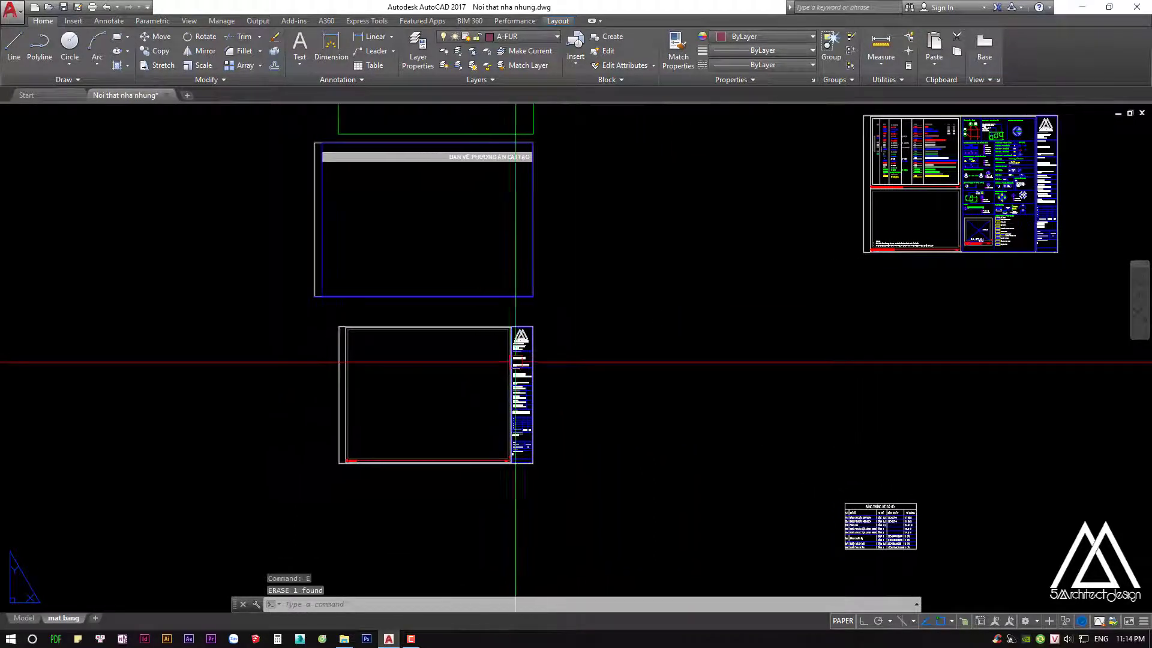
scroll(514, 363, "up", 1)
scroll(543, 363, "up", 3)
scroll(484, 330, "down", 2)
key("Escape")
middle_click_drag(499, 311, 531, 272)
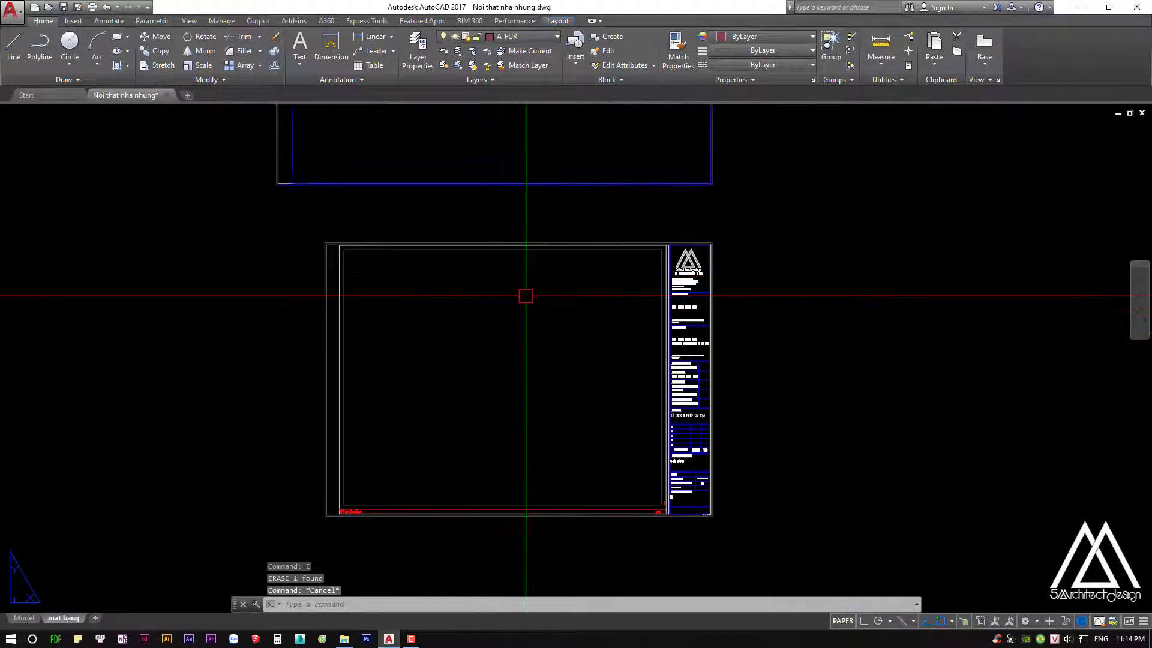
key("Escape")
key("Escape")
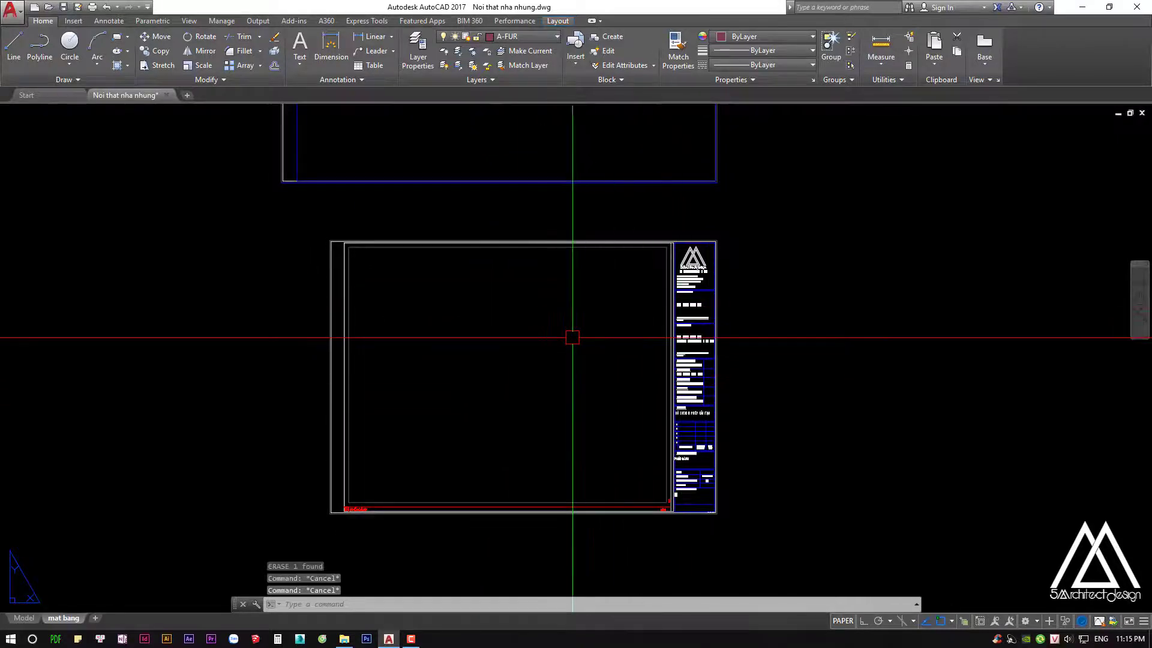
middle_click_drag(571, 334, 580, 338)
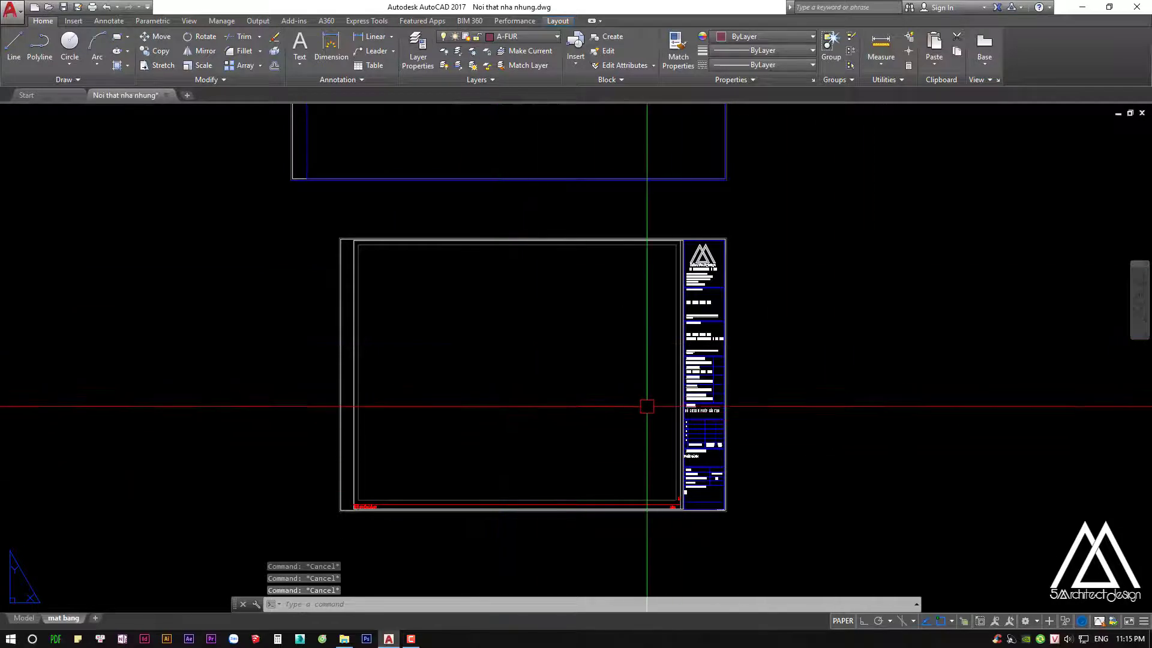
middle_click_drag(645, 407, 662, 411)
middle_click_drag(530, 421, 522, 421)
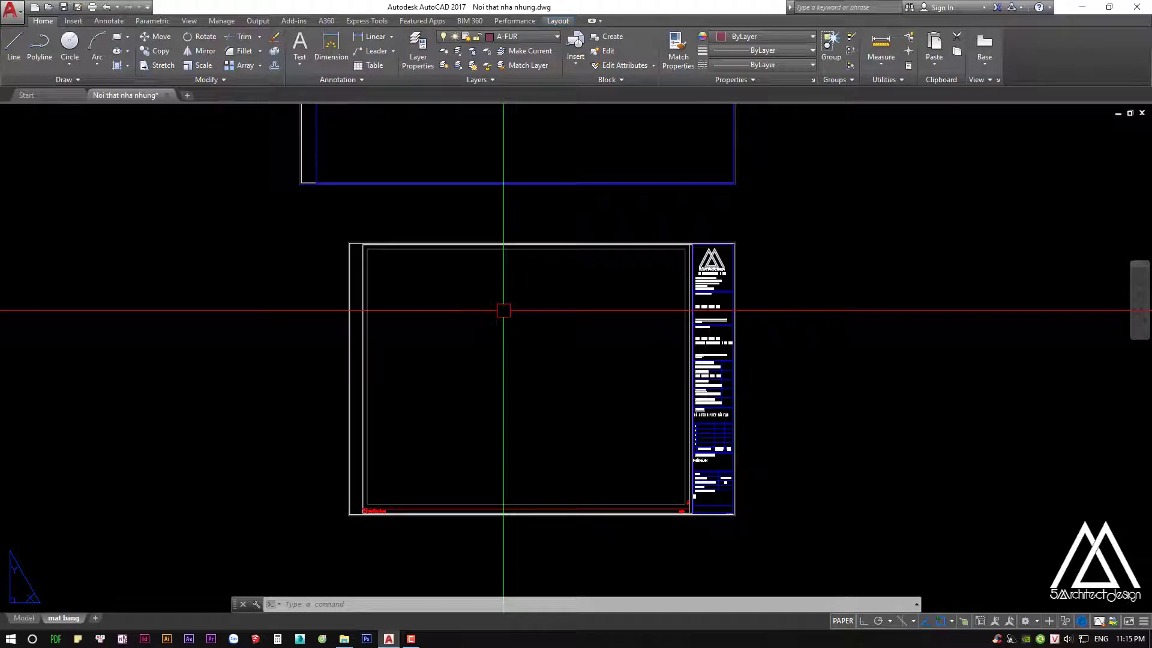
type("Mv")
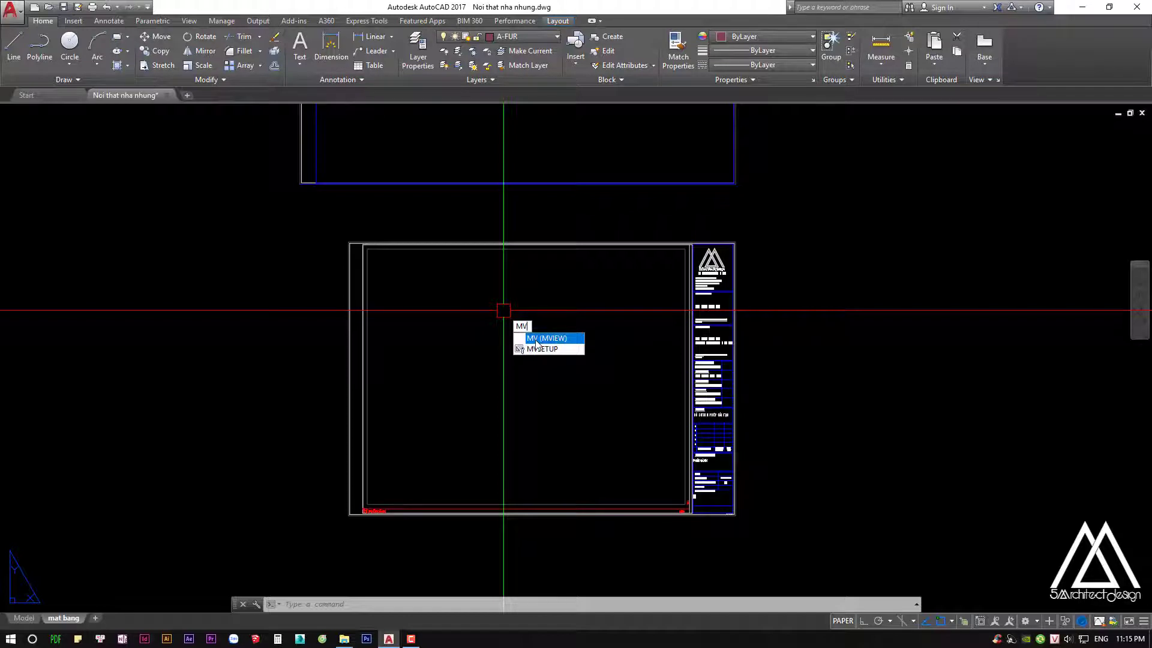
Create an MVIEW viewport from the frame's top-left inner corner to its lower-right corner
left_click(537, 343)
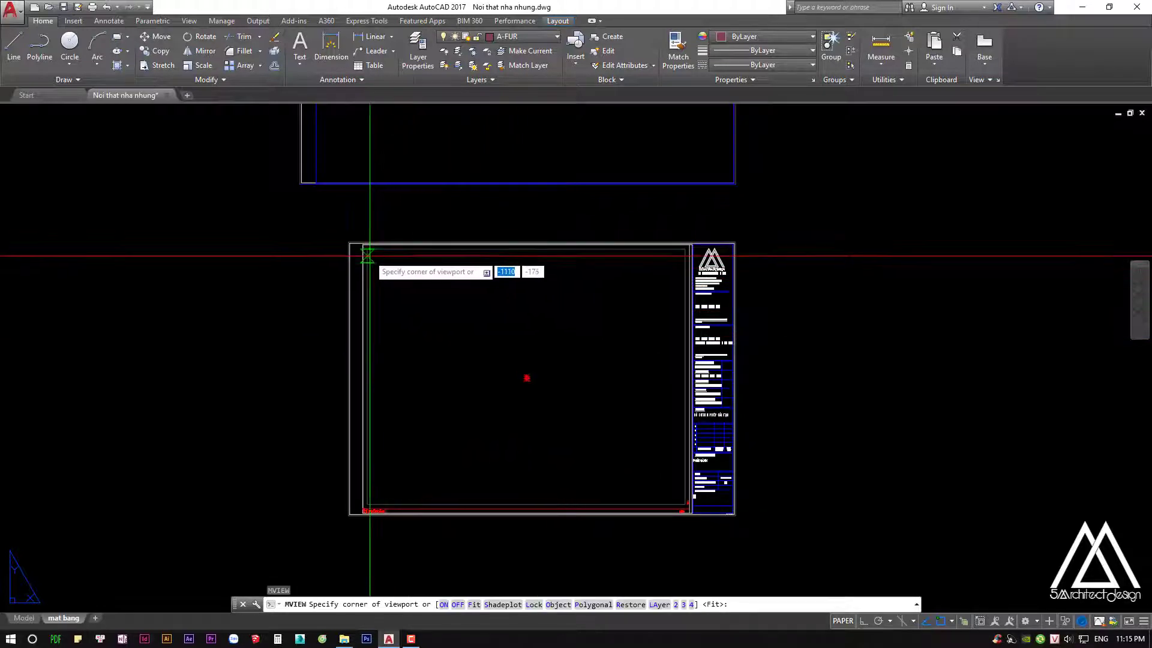
key("Escape")
type("mv")
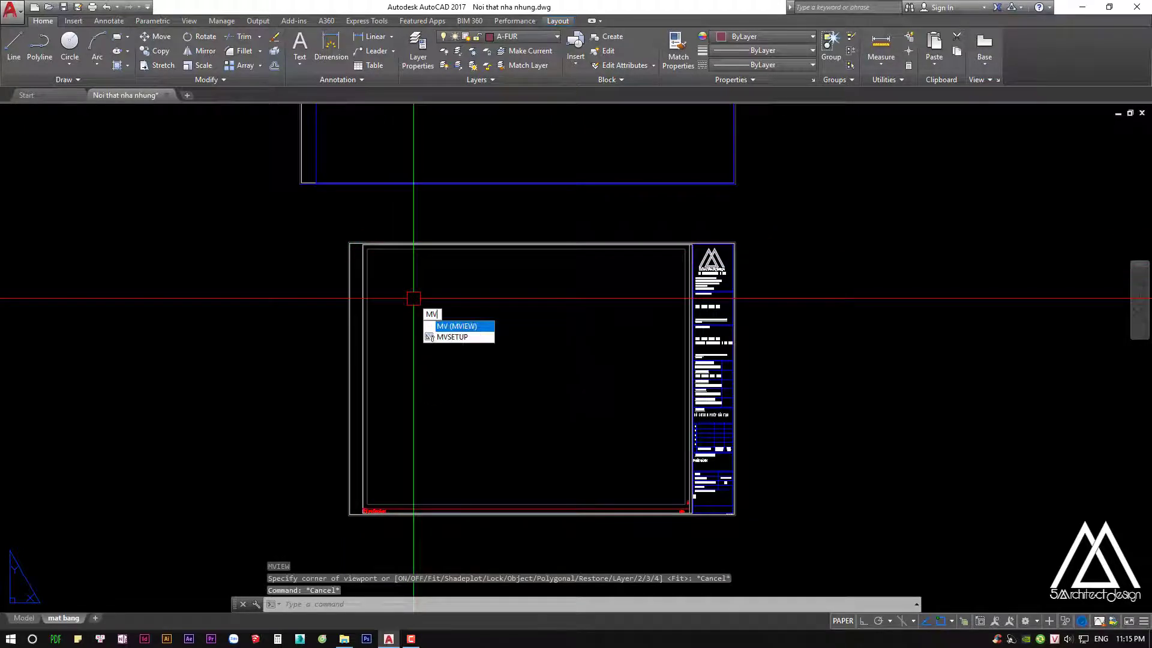
key("Return")
scroll(367, 248, "up", 3)
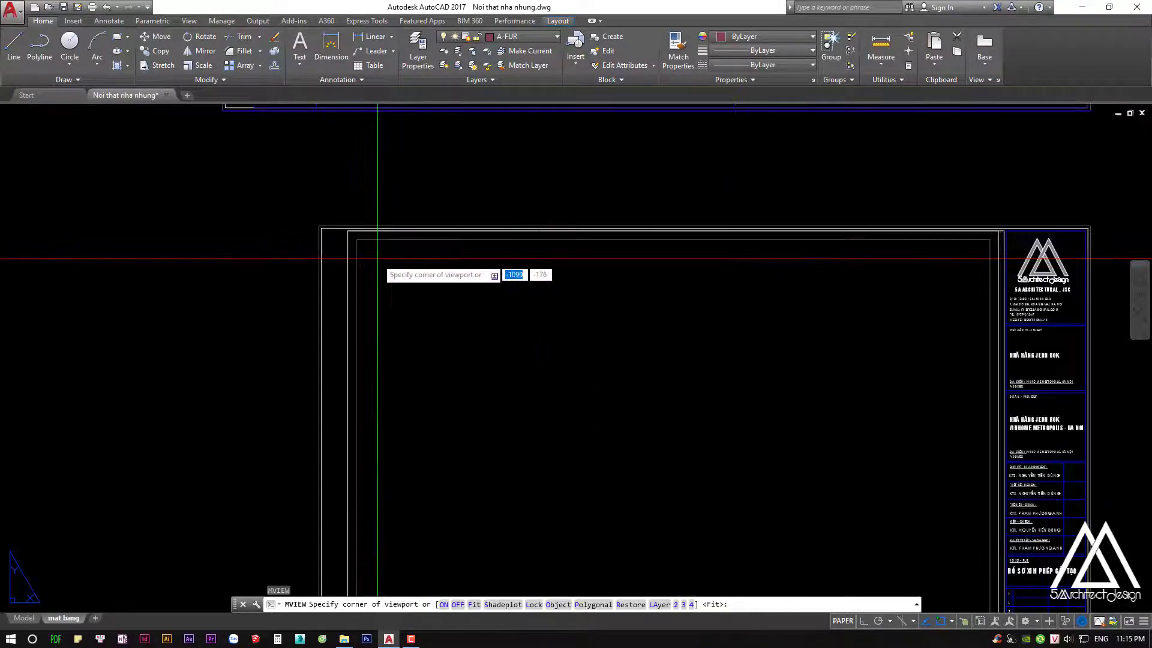
left_click(352, 207)
middle_click_drag(401, 263, 310, 104)
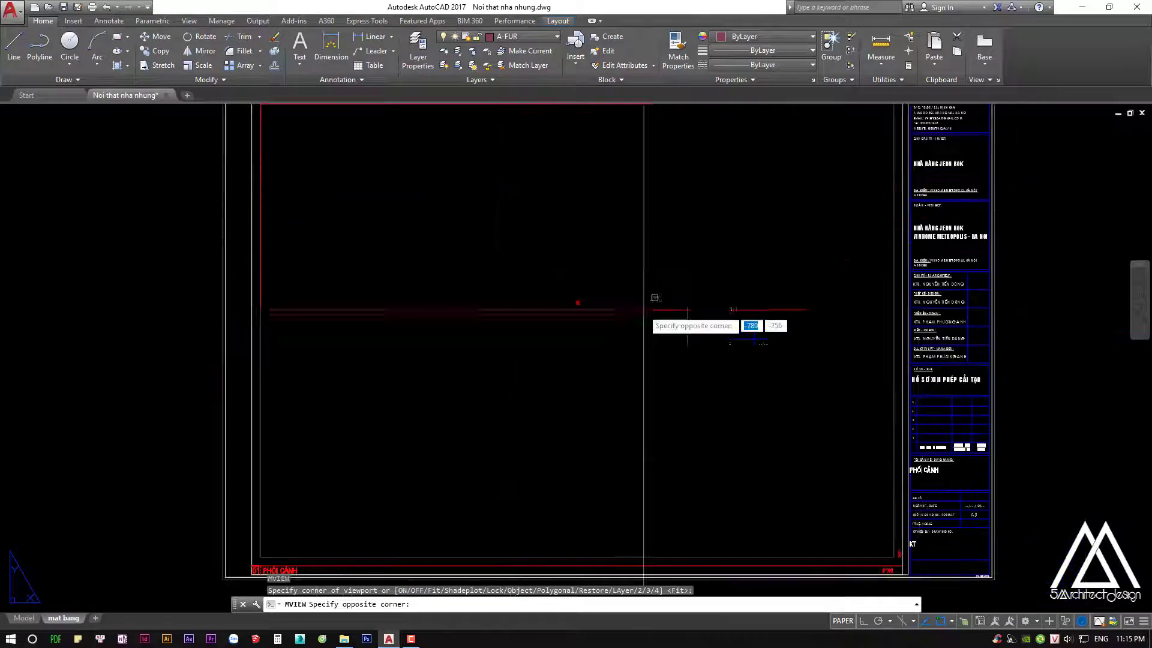
left_click(894, 557)
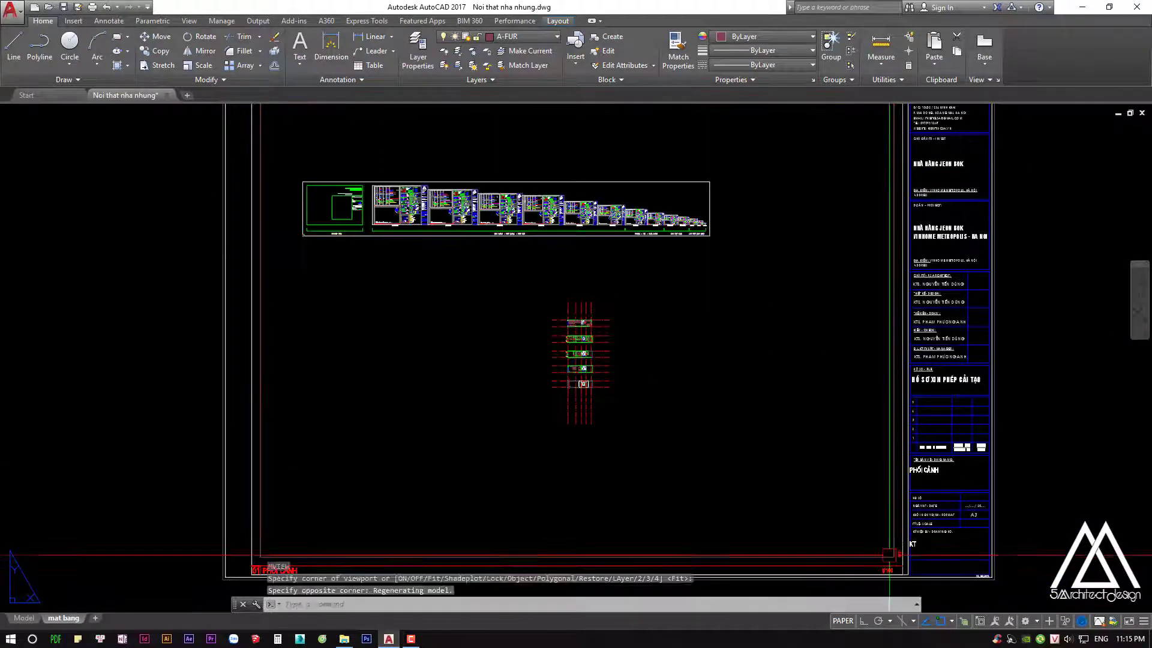
Pan the layout to review the new viewport and clear a stray selection
middle_click_drag(674, 390, 693, 407)
middle_click_drag(429, 227, 436, 271)
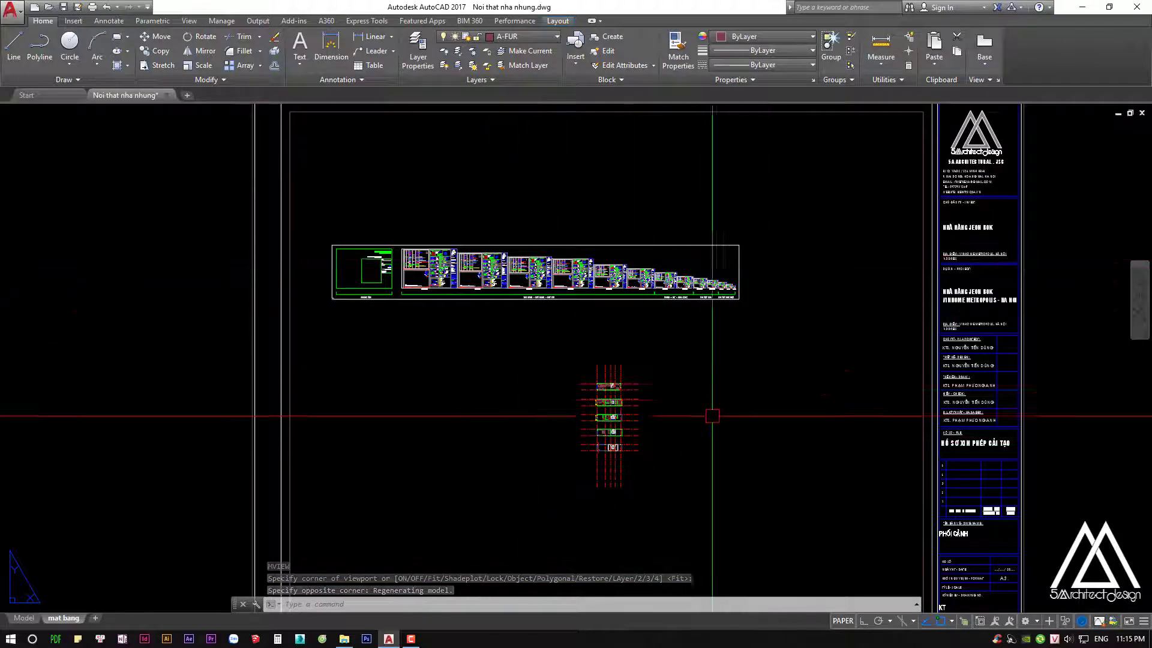
middle_click_drag(567, 391, 571, 382)
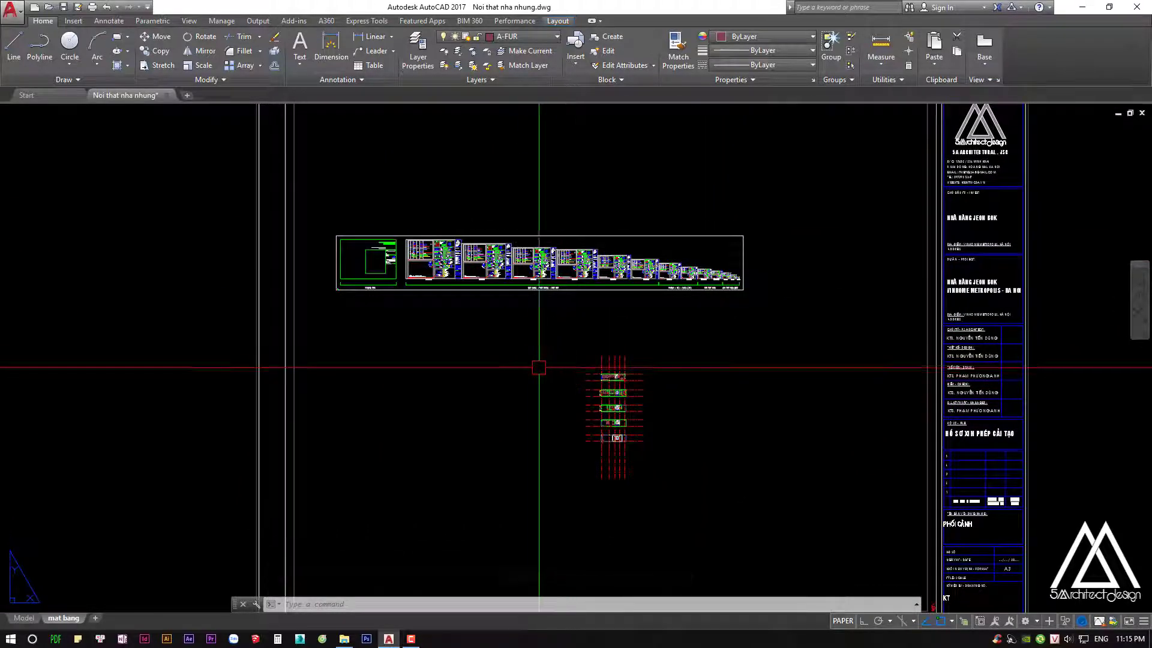
left_click(733, 360)
scroll(732, 360, "down", 3)
key("Escape")
Activate the viewport, set its scale to 1:60, and centre the ground-floor plan
double_click(723, 367)
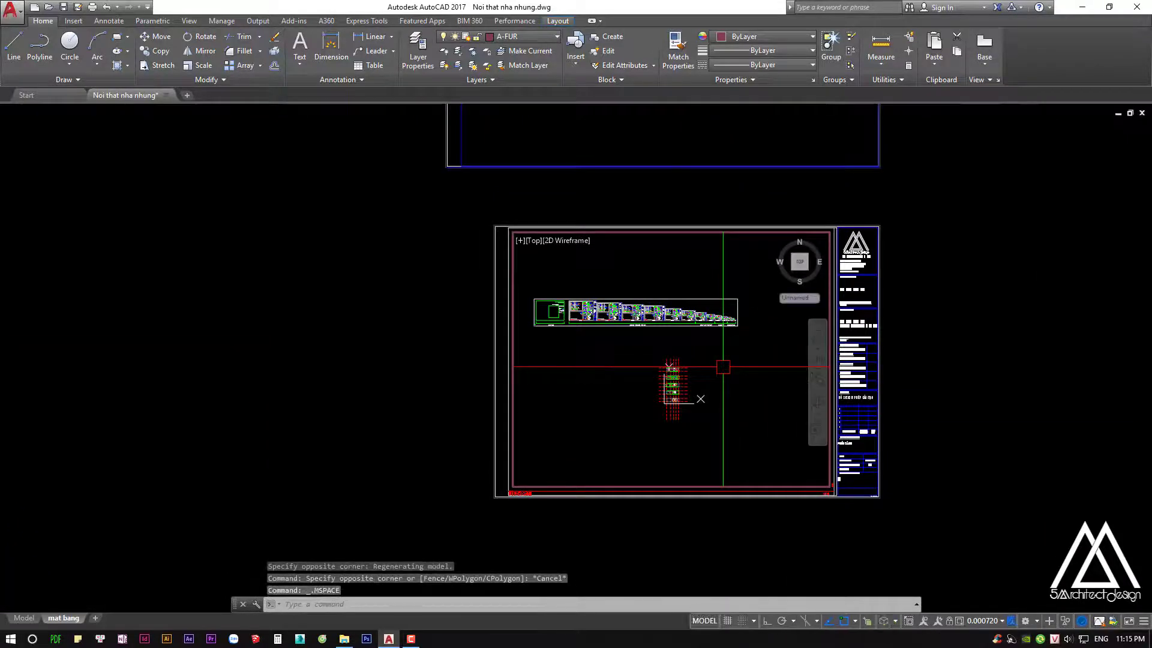
scroll(696, 408, "up", 3)
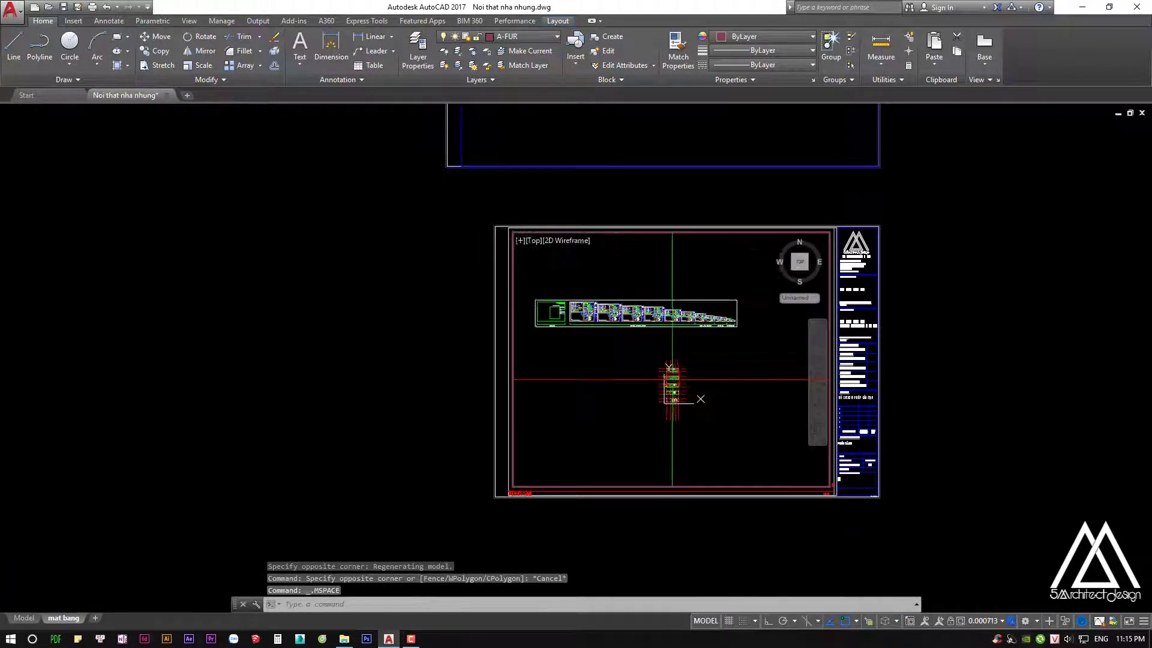
scroll(676, 376, "up", 3)
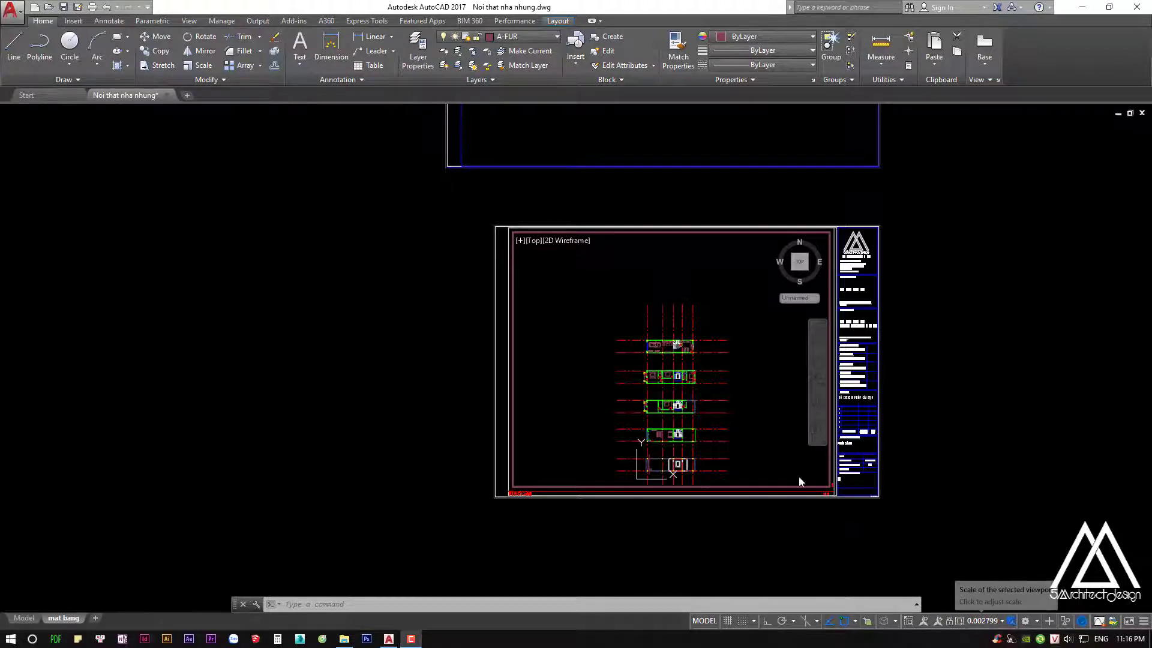
left_click(990, 624)
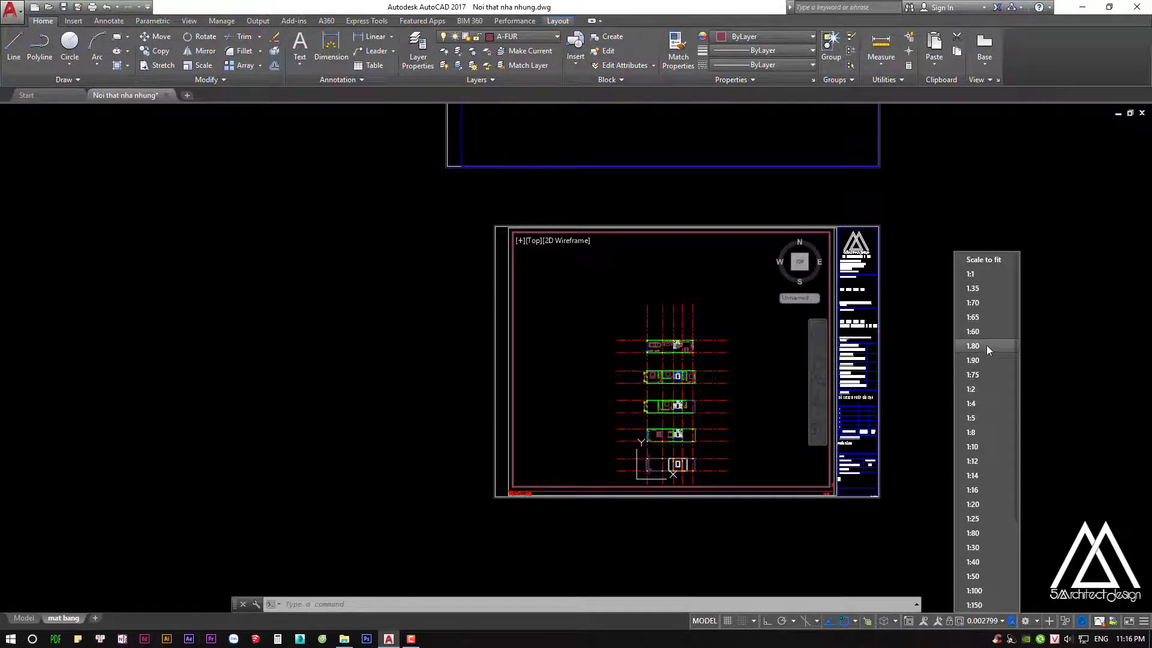
left_click(972, 332)
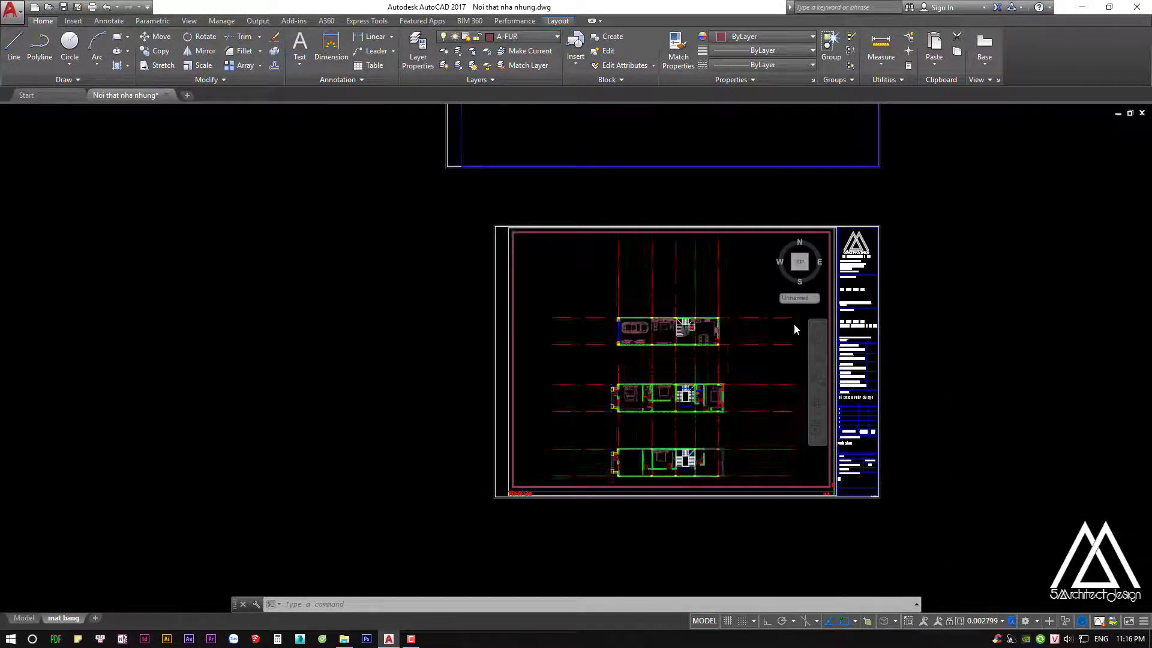
middle_click_drag(857, 310, 861, 351)
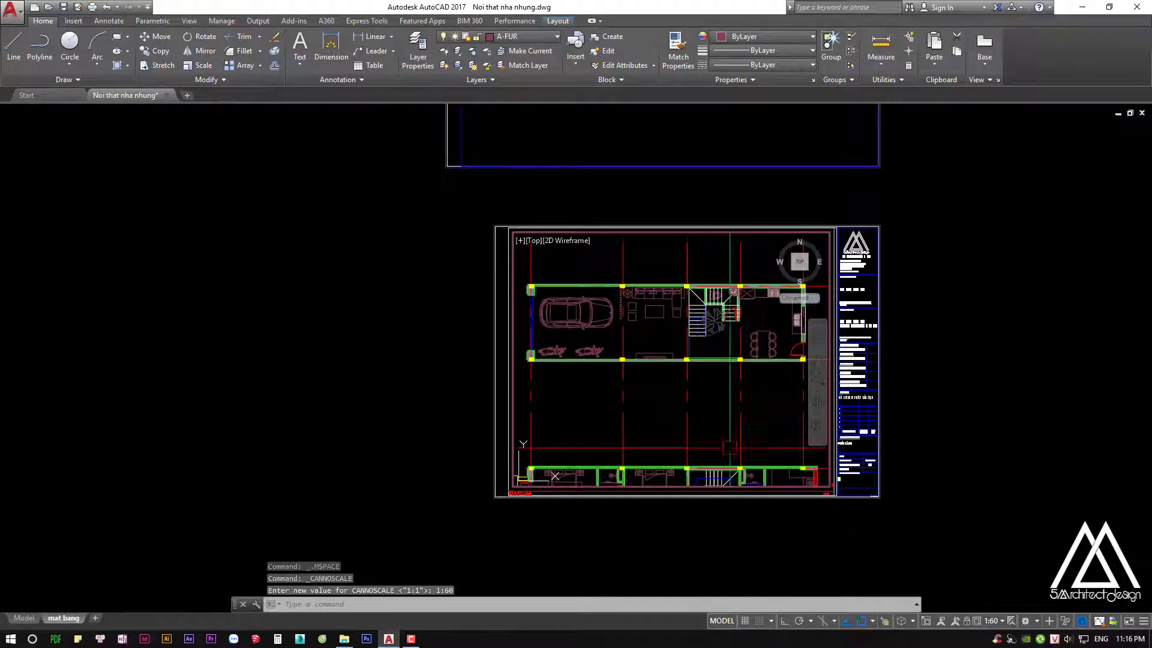
middle_click_drag(716, 418, 708, 415)
middle_click_drag(554, 309, 556, 309)
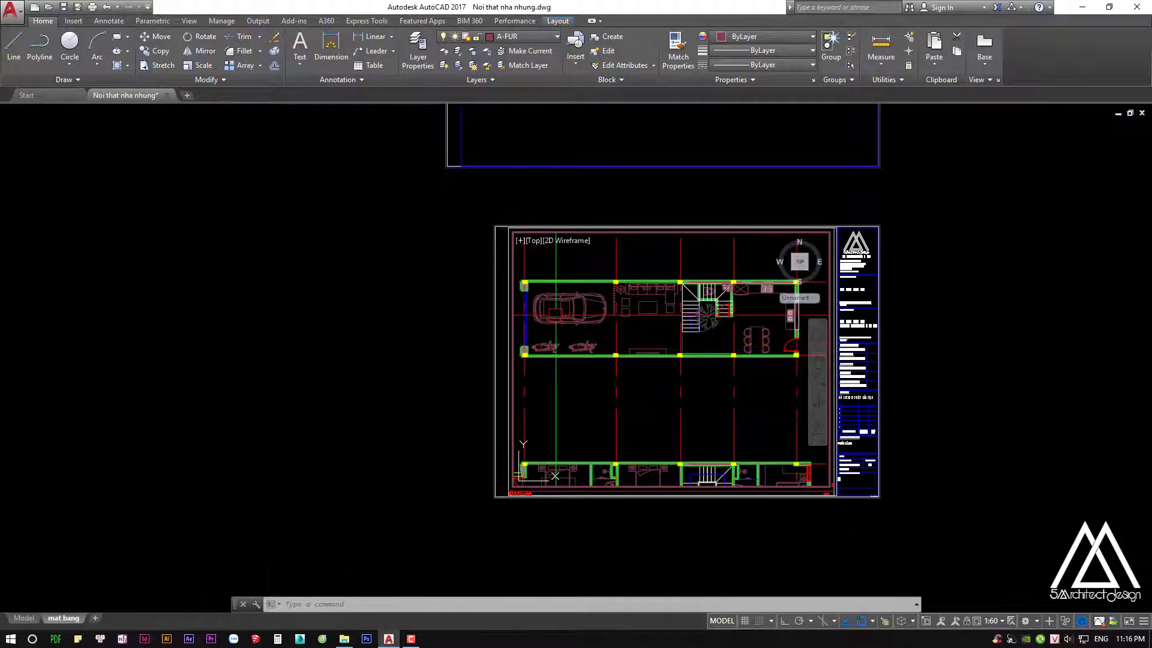
middle_click_drag(633, 355, 638, 344)
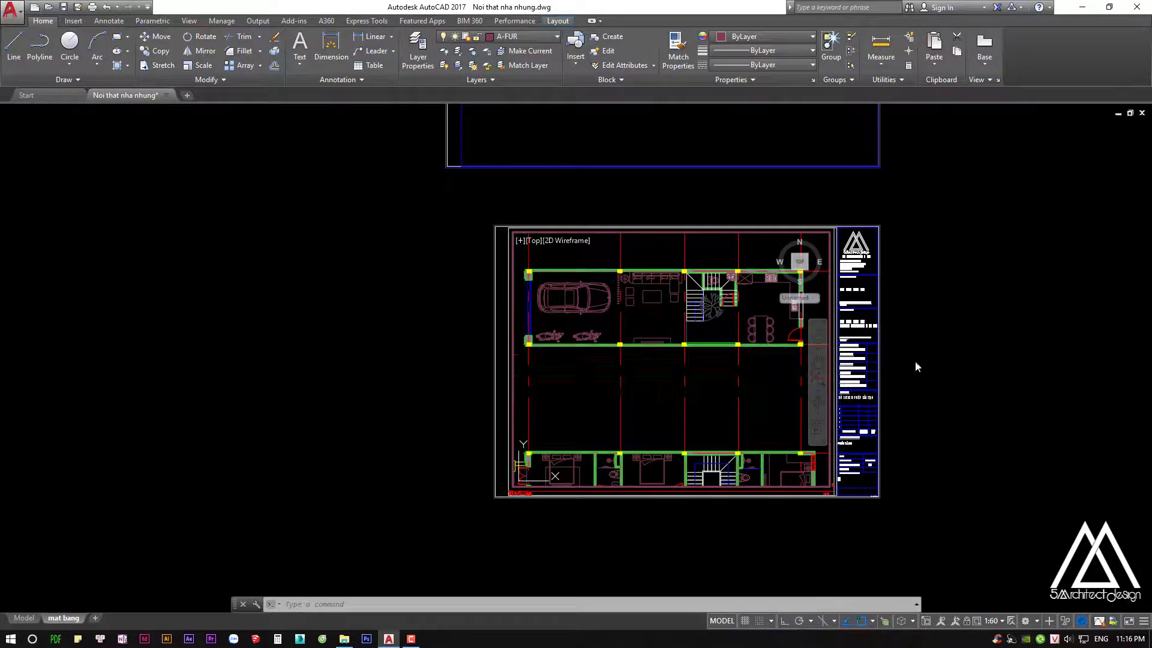
middle_click_drag(706, 375, 708, 376)
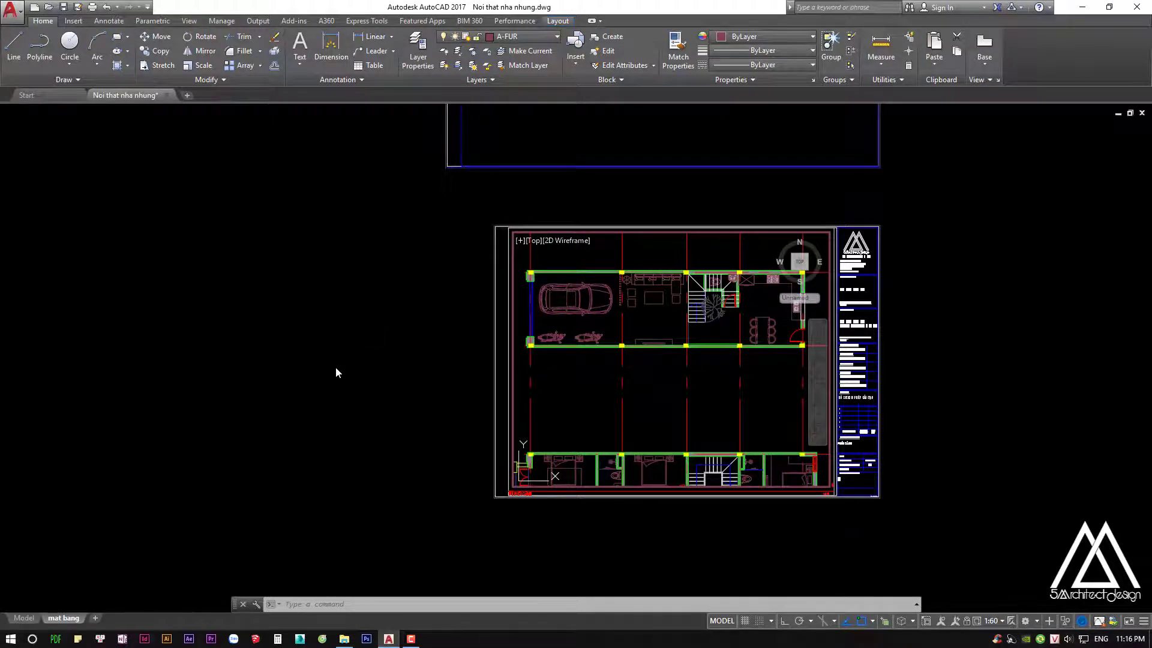
double_click(576, 384)
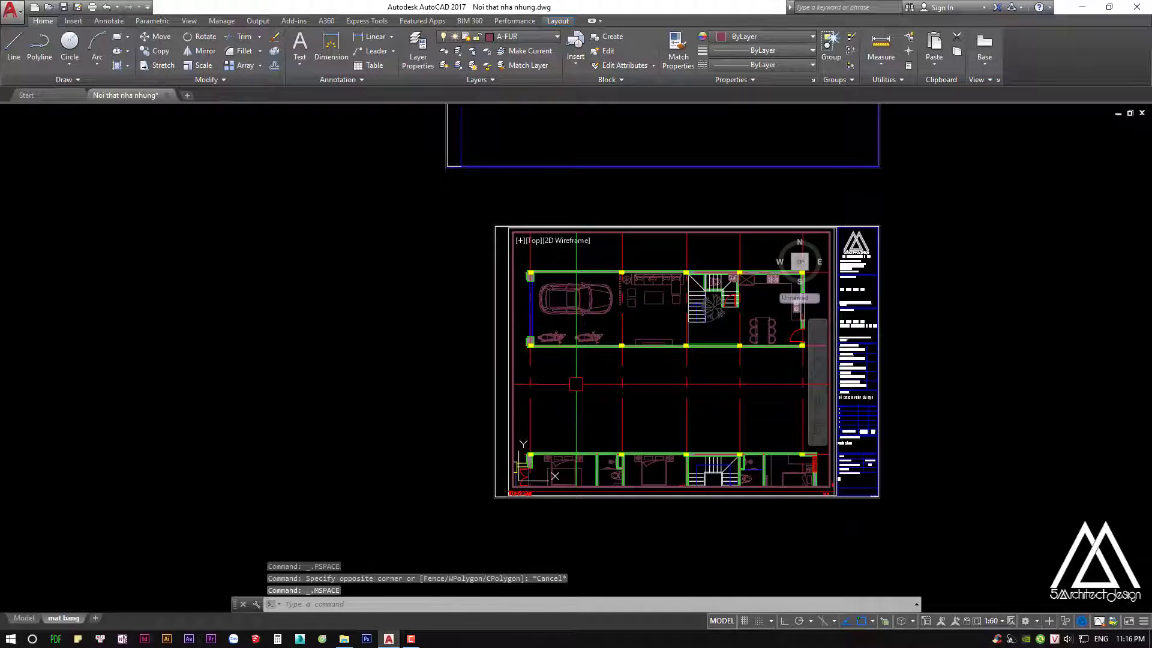
type("ps")
Resize the viewport by pulling its bottom edge up to mid-sheet
key("Return")
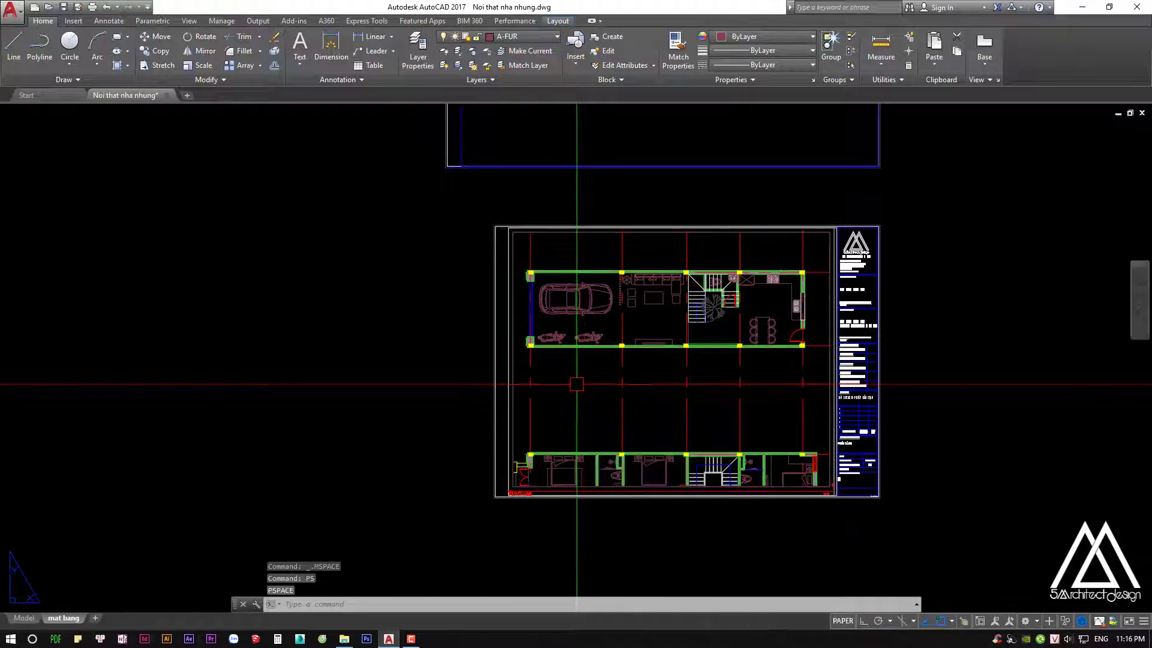
left_click(562, 233)
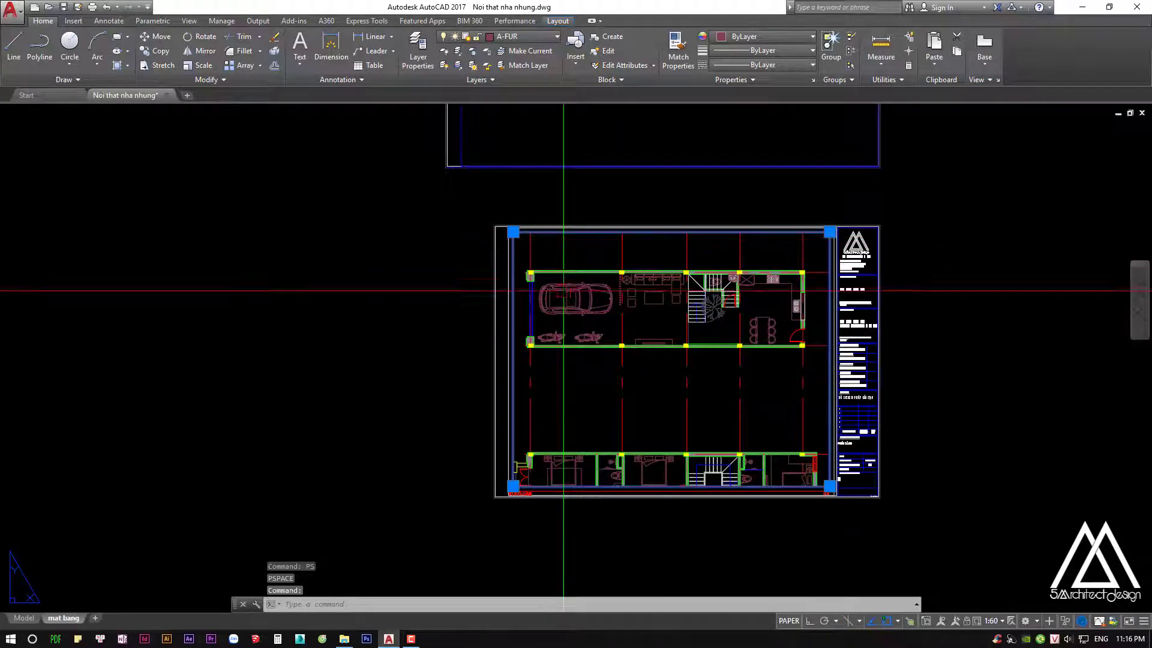
key("Escape")
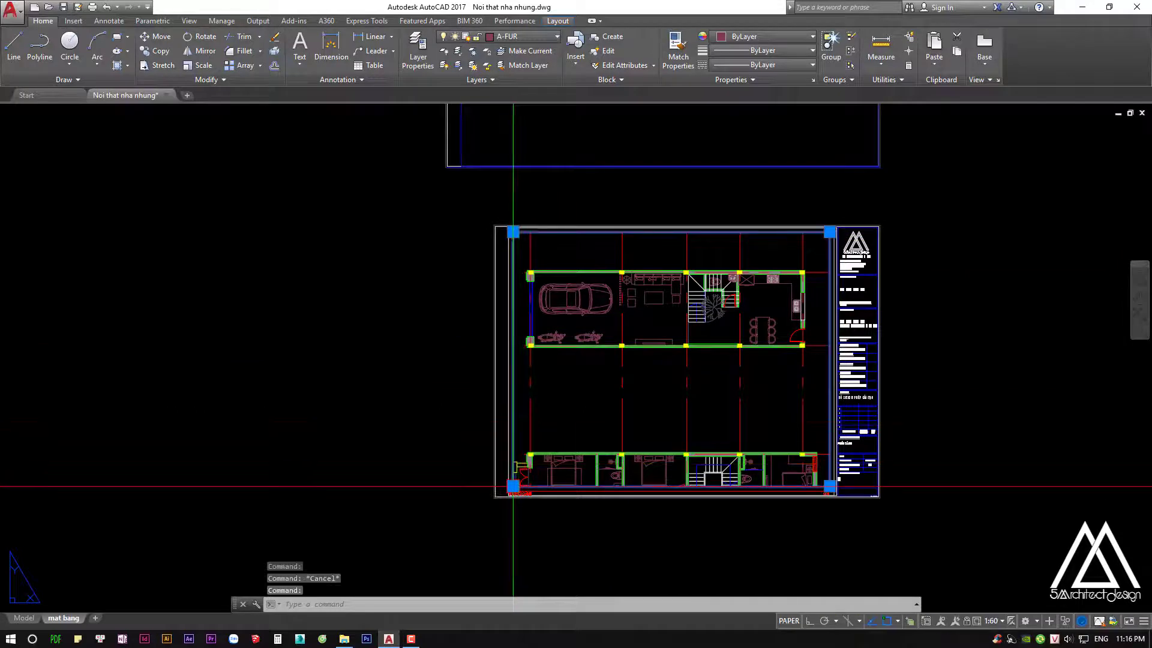
left_click(513, 486)
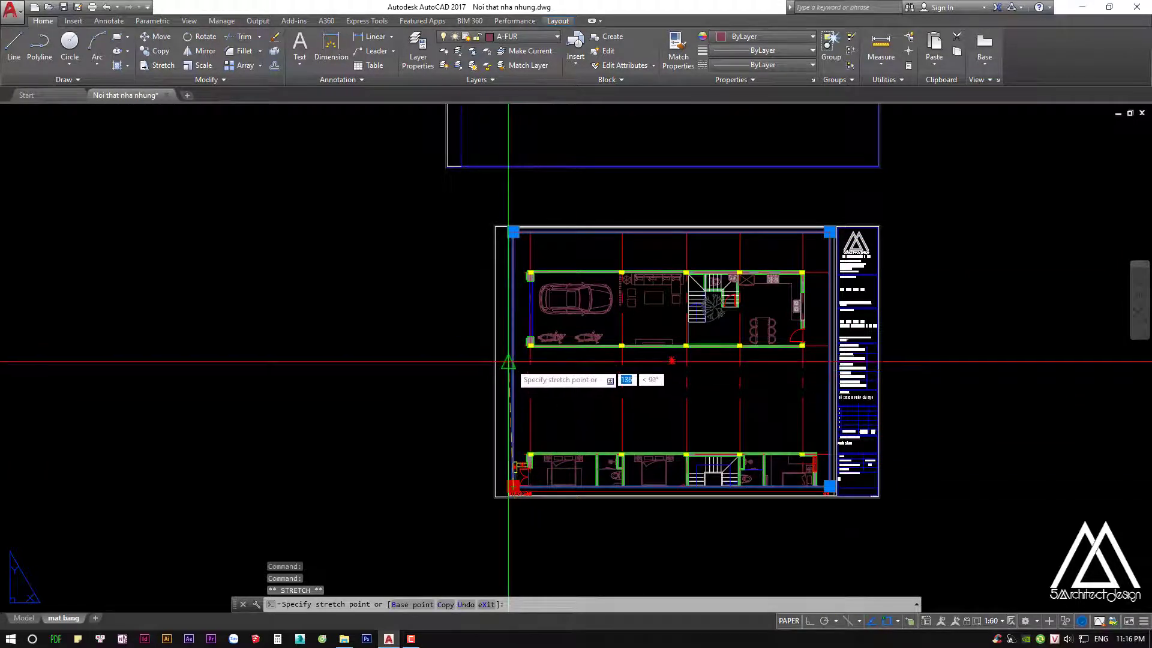
left_click(508, 362)
middle_click_drag(508, 362, 499, 374)
key("Escape")
key("Escape")
Set the viewport scale to 1:65 and centre the floor 1 plan inside it
left_click(673, 309)
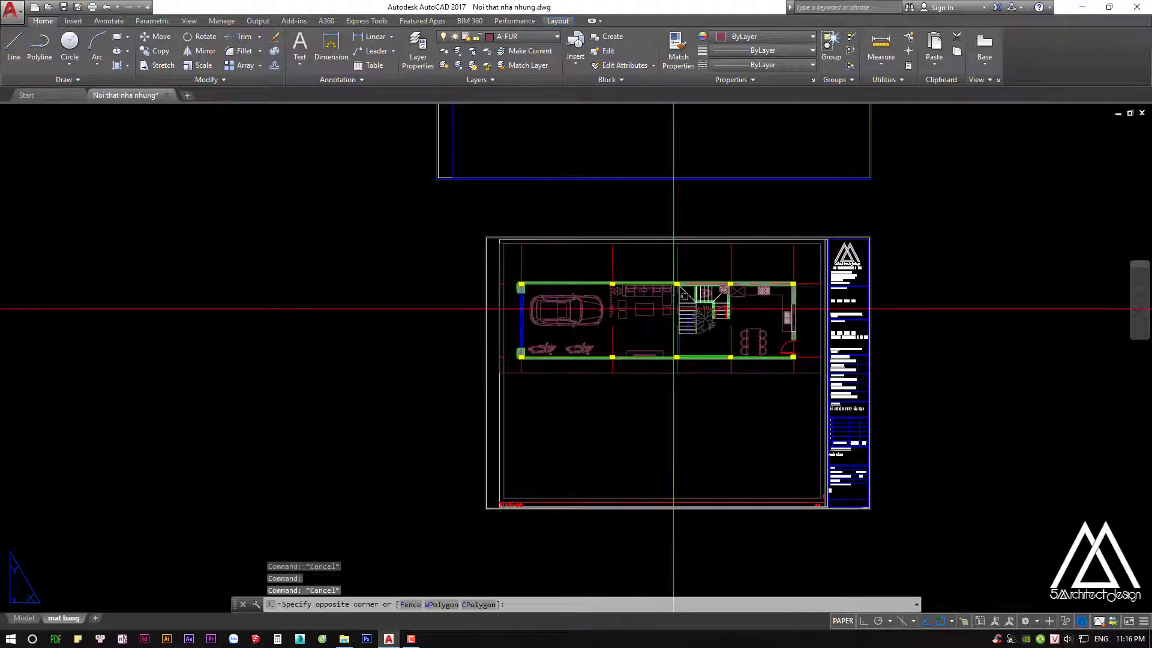
double_click(673, 309)
left_click(999, 624)
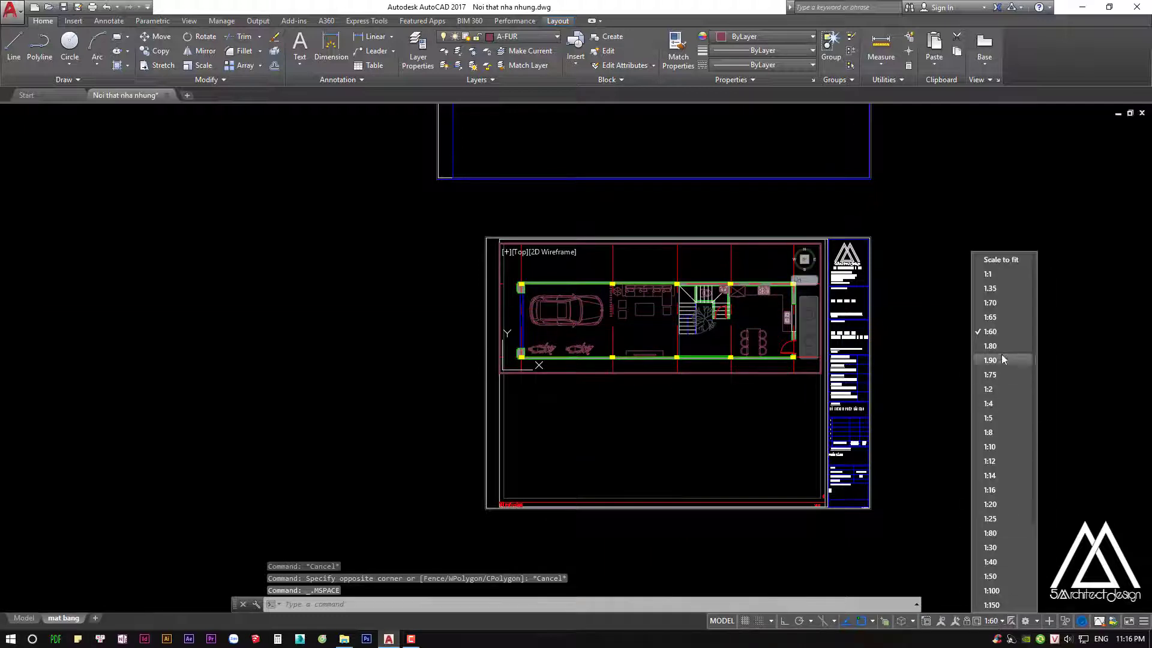
left_click(990, 317)
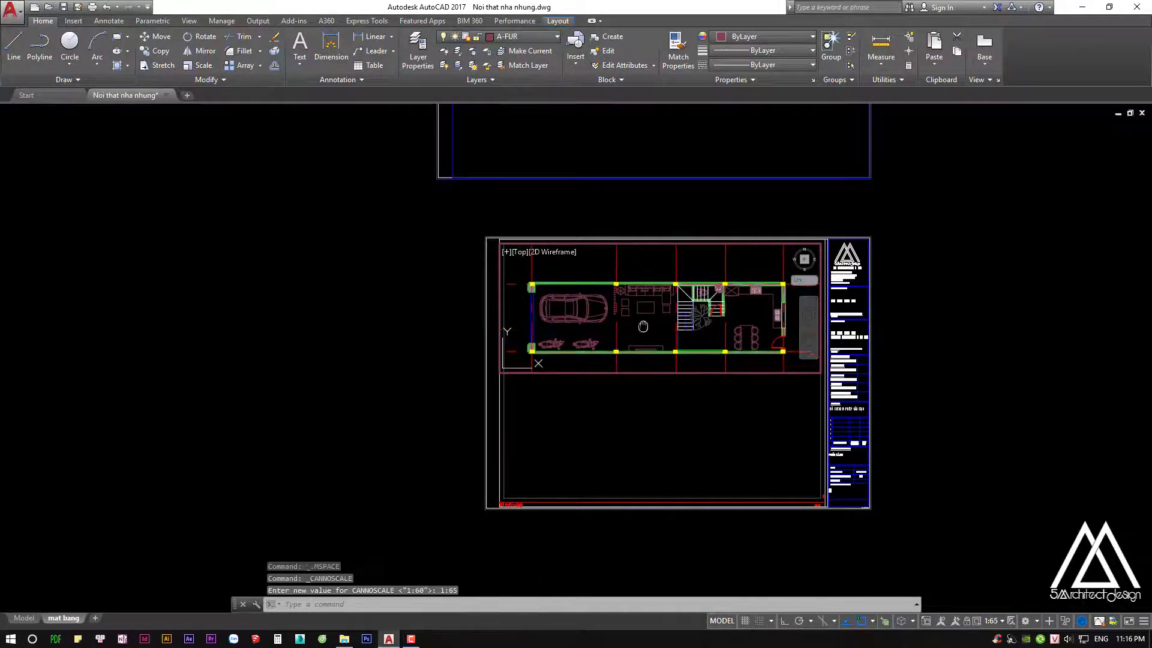
middle_click_drag(644, 328, 643, 318)
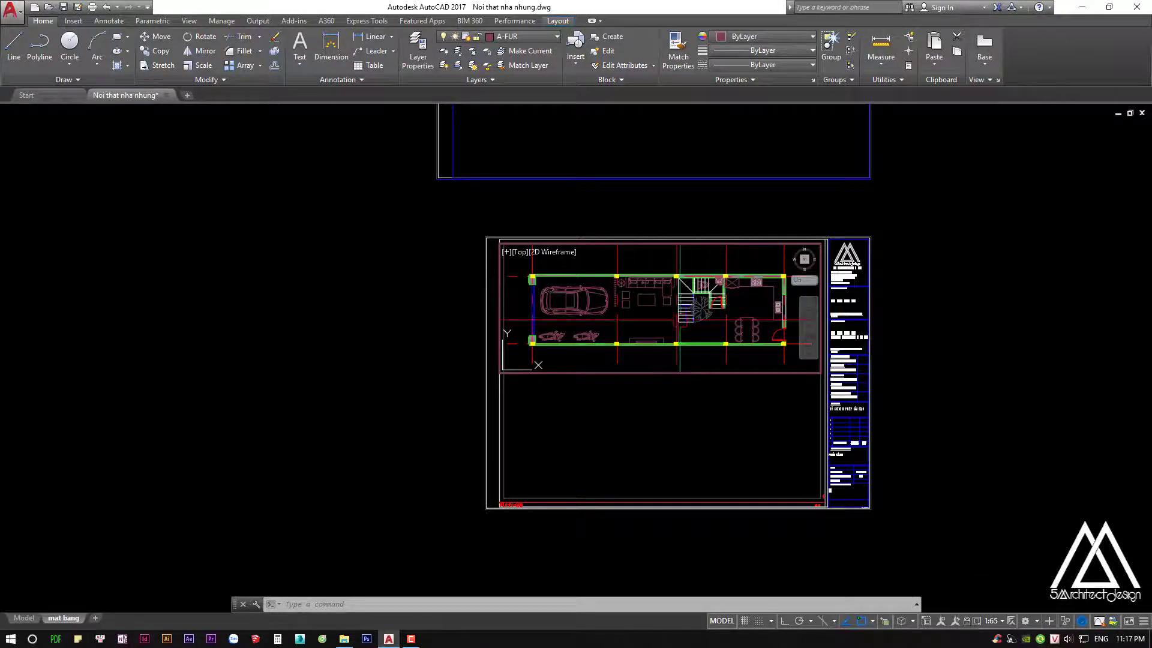
scroll(680, 320, "up", 3)
scroll(675, 301, "down", 3)
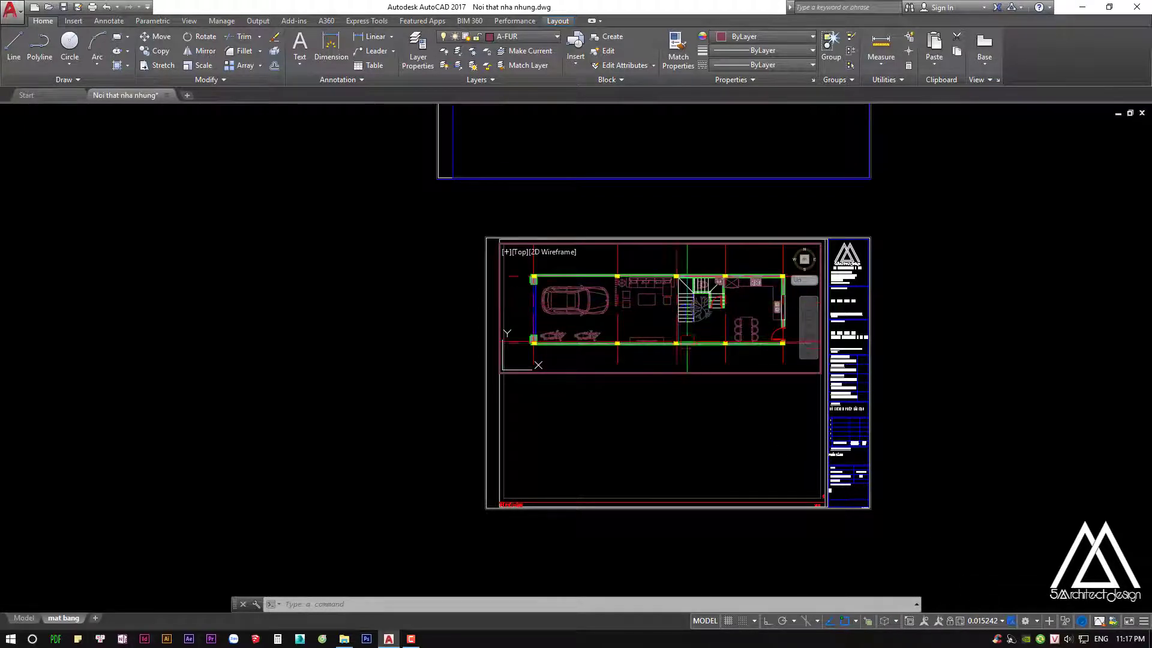
scroll(679, 319, "up", 3)
scroll(678, 319, "down", 3)
middle_click_drag(724, 292, 645, 323)
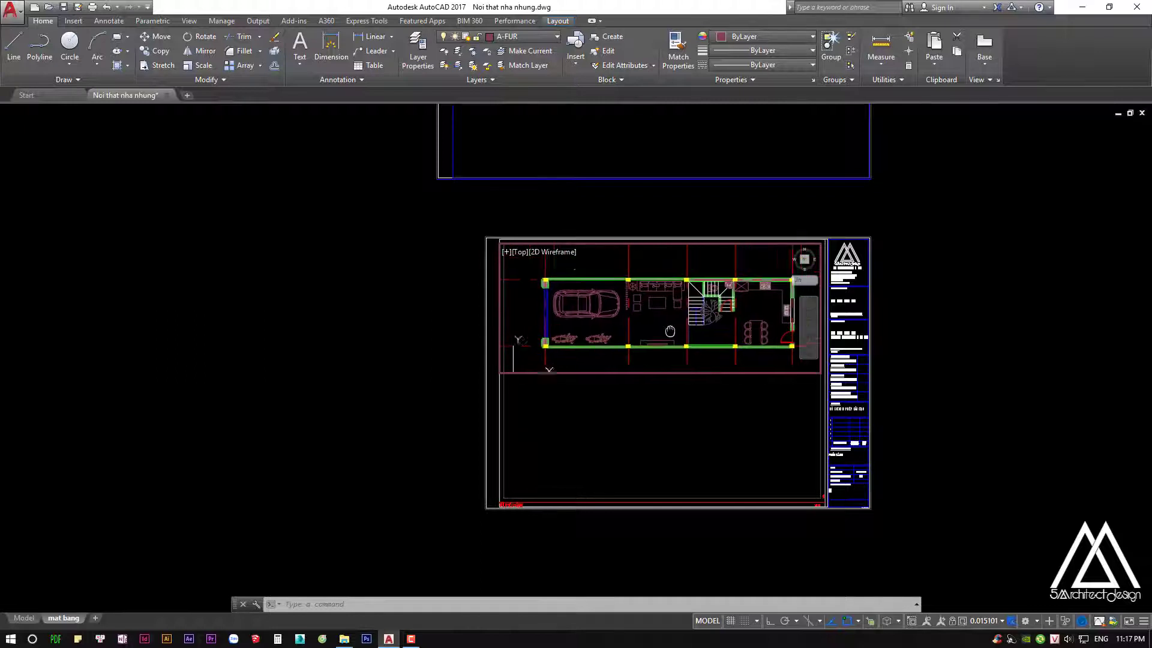
middle_click_drag(645, 322, 670, 323)
left_click(987, 621)
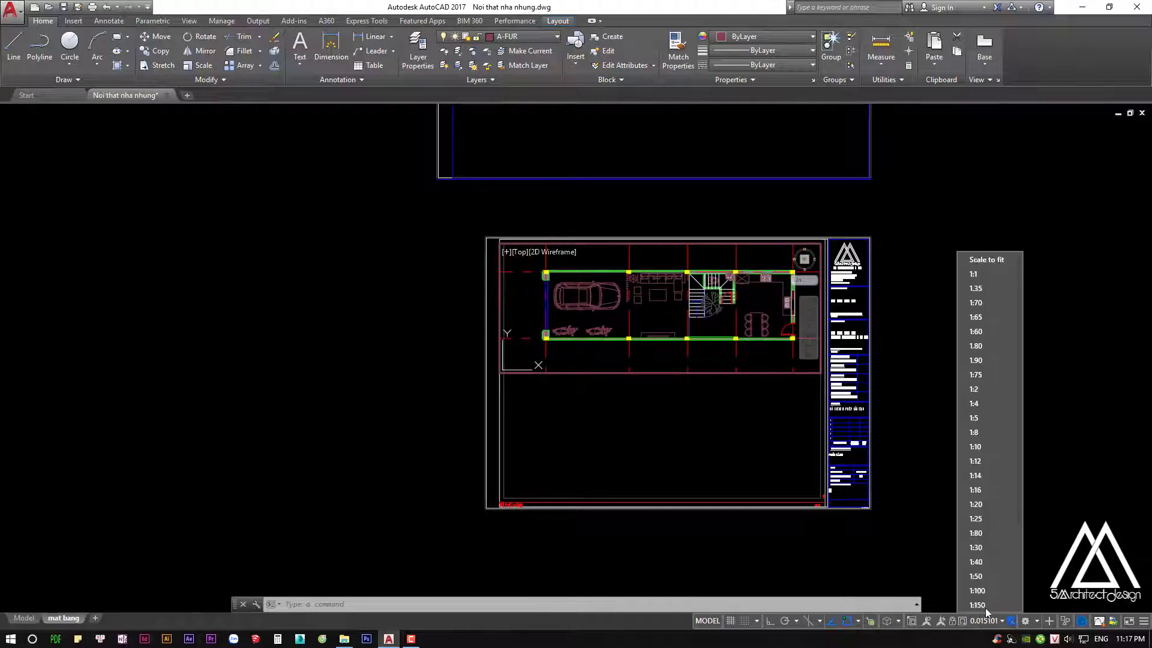
left_click(978, 316)
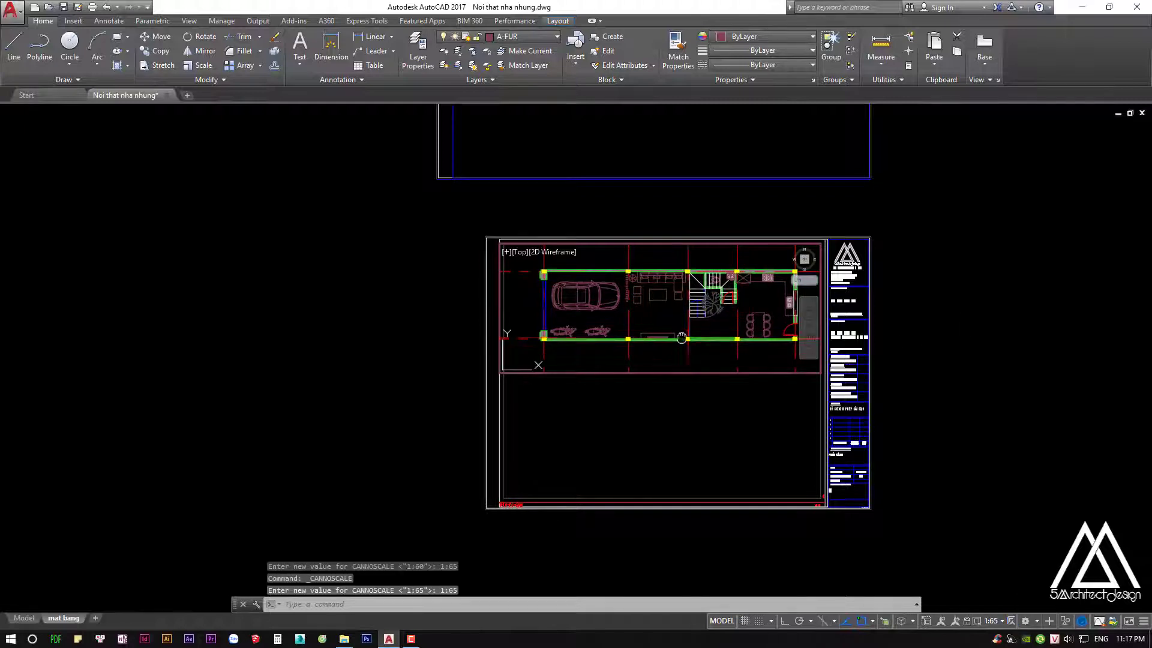
middle_click_drag(681, 337, 676, 339)
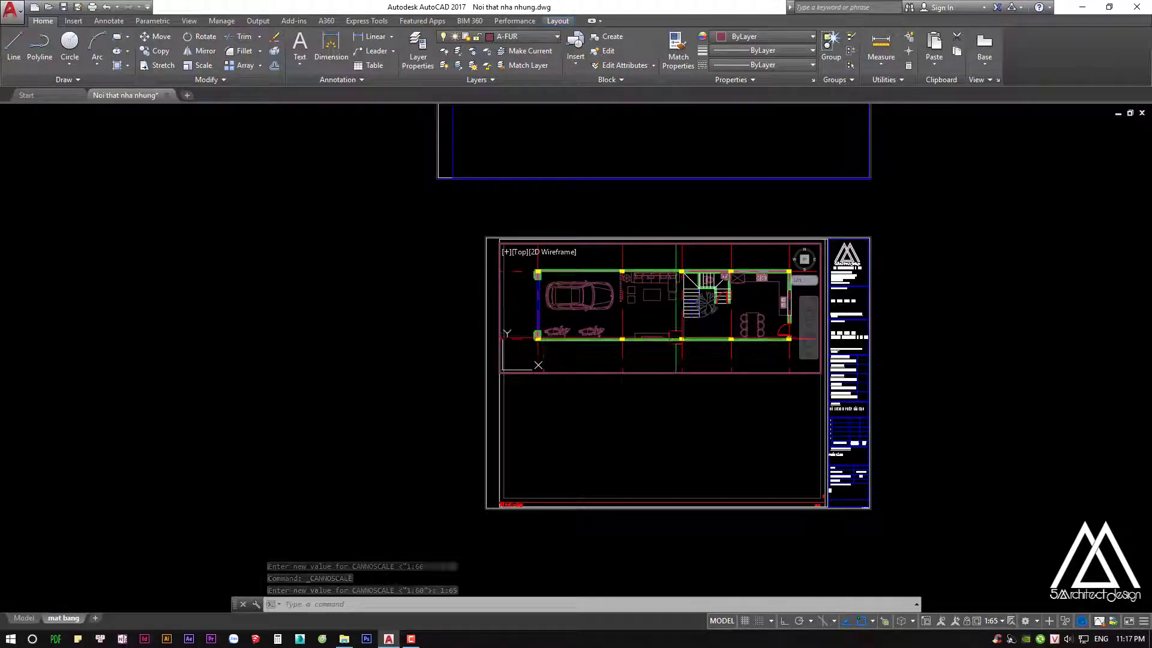
Lock the viewport, undo the stray zoom, and return to paper space
left_click(965, 621)
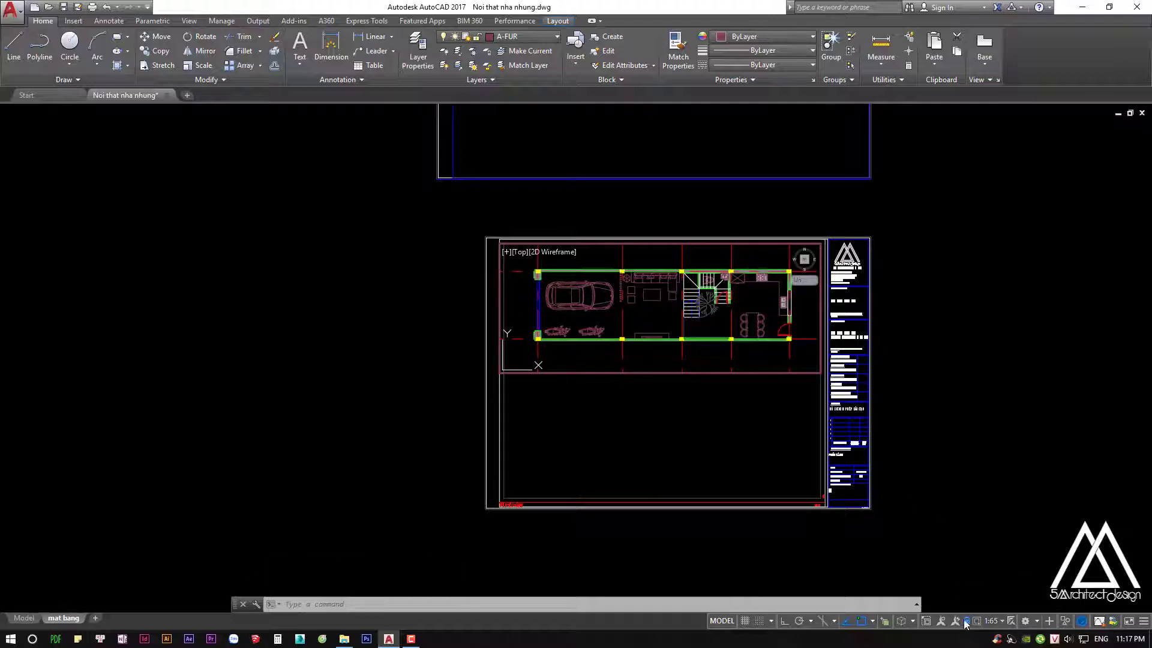
scroll(672, 407, "up", 5)
scroll(666, 404, "down", 5)
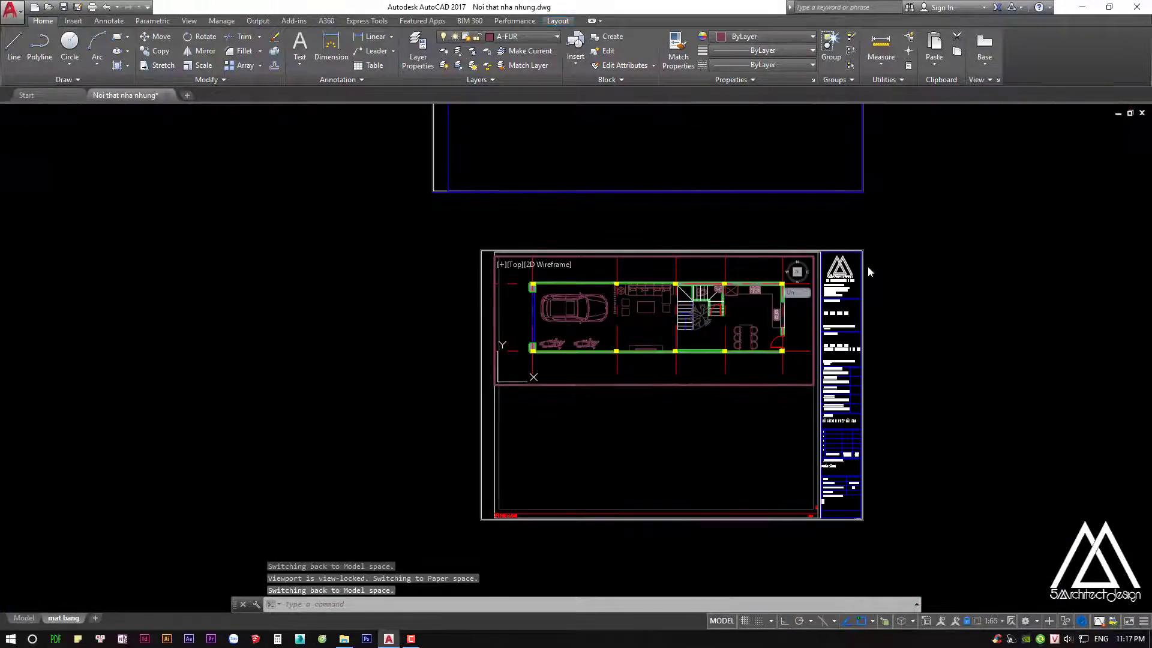
scroll(678, 322, "up", 3)
scroll(677, 321, "down", 3)
scroll(677, 321, "up", 3)
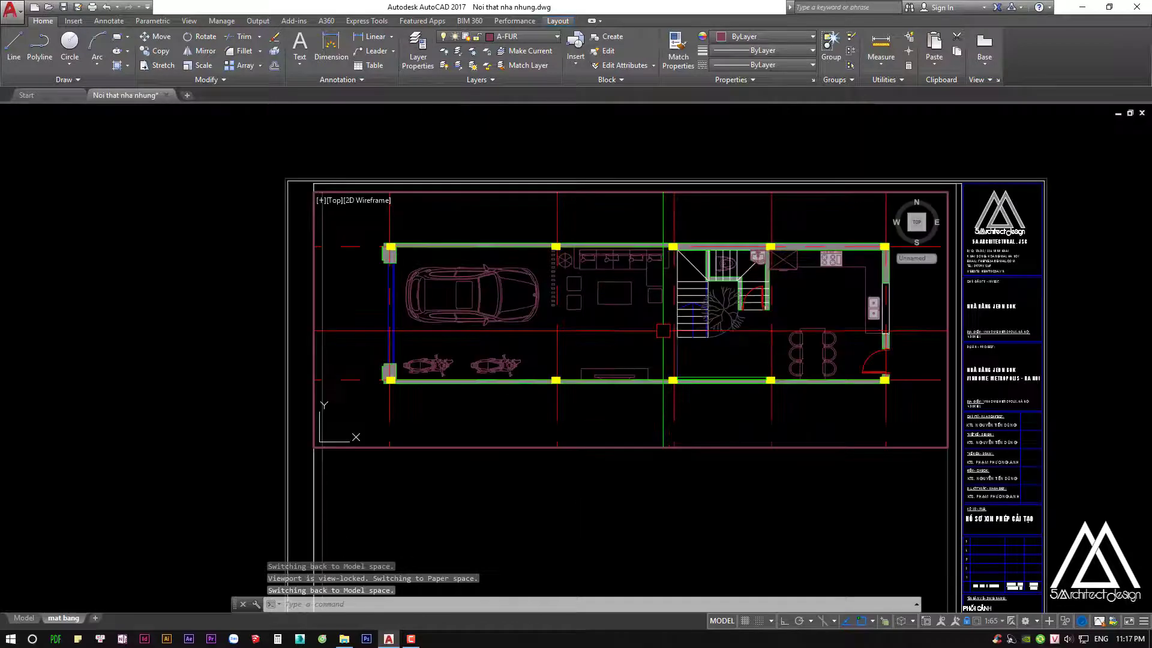
scroll(628, 323, "down", 2)
scroll(628, 322, "down", 1)
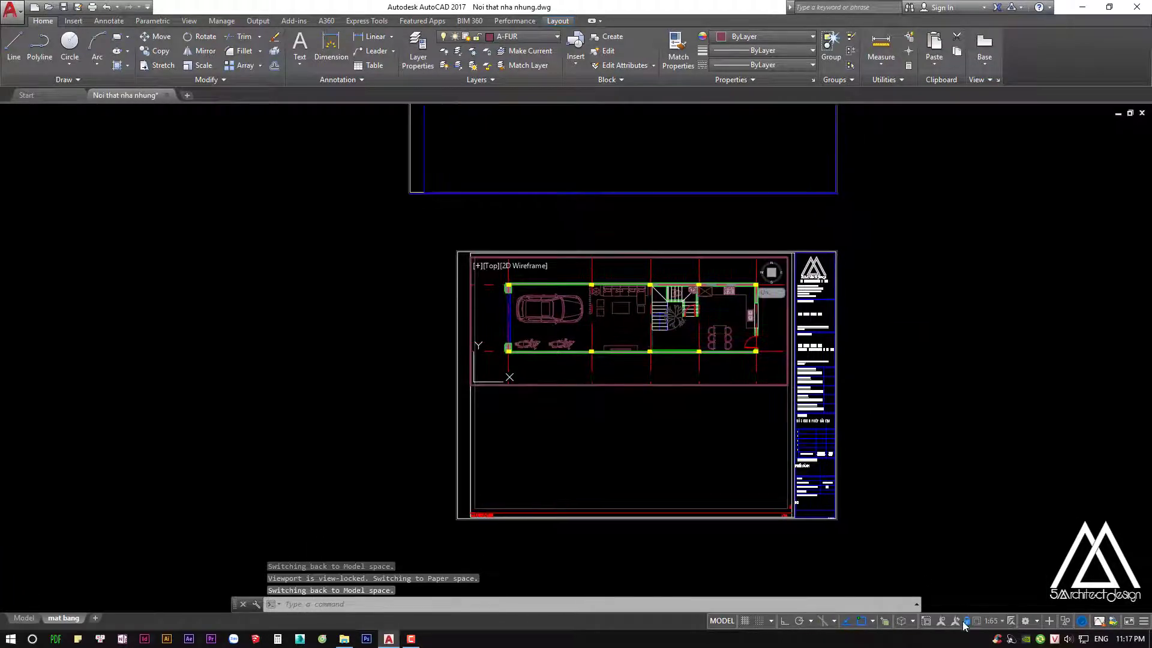
scroll(632, 355, "up", 3)
scroll(646, 349, "down", 3)
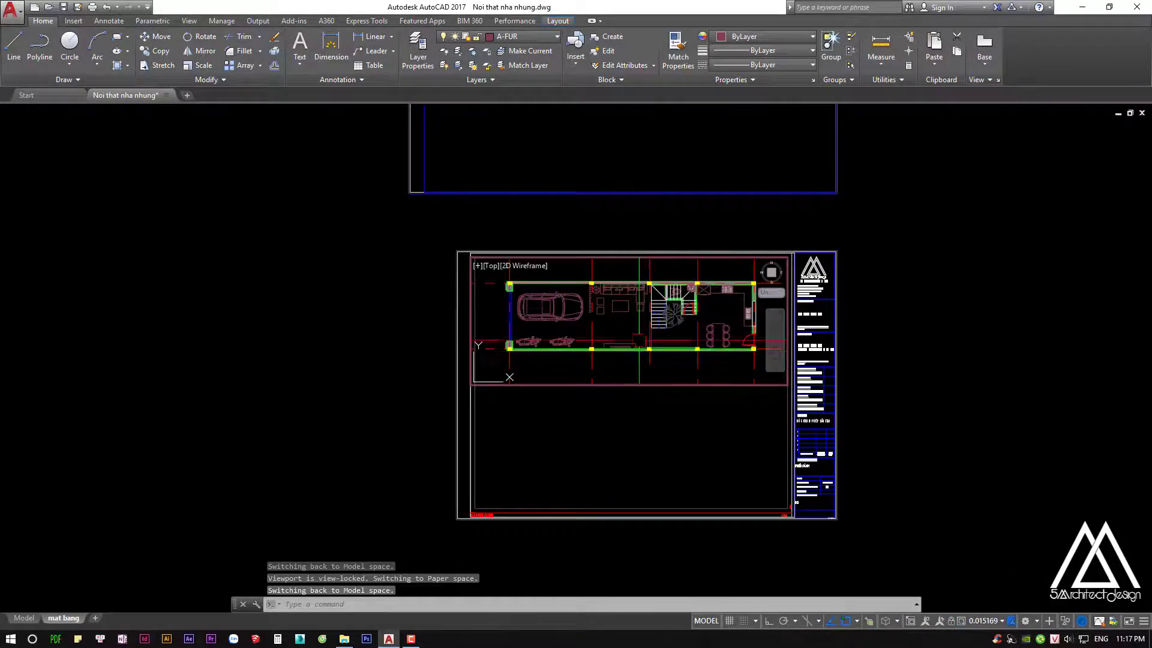
key("ctrl+z")
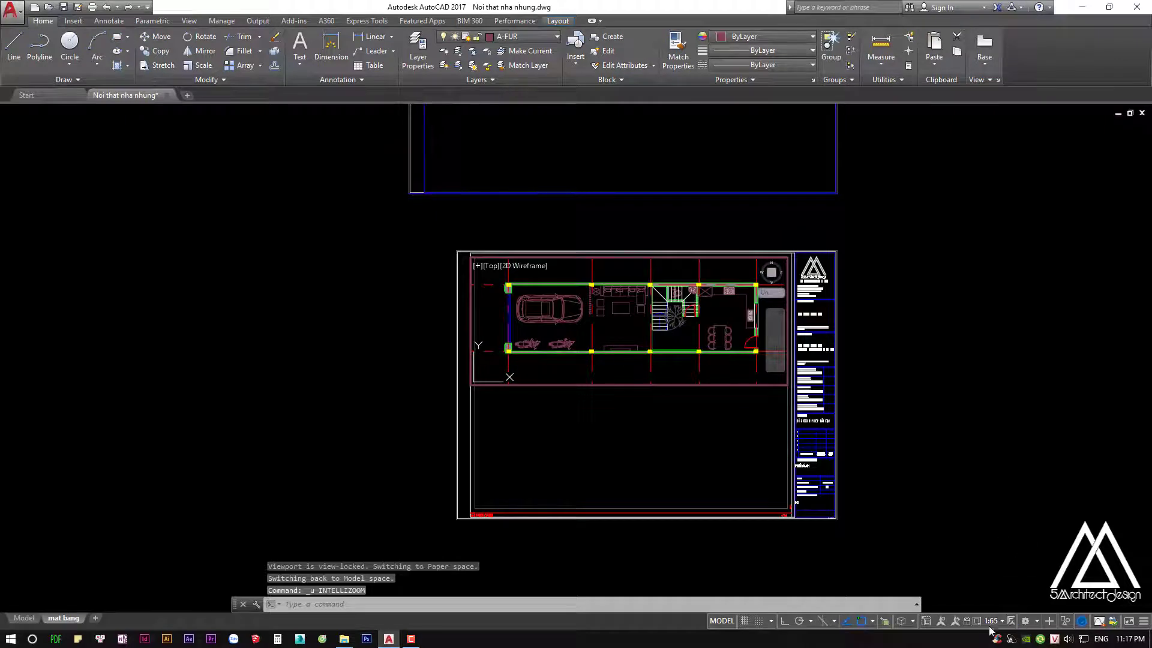
double_click(888, 449)
Select the floor plan viewport frame, then cancel the stray selection window
middle_click_drag(681, 321, 684, 364)
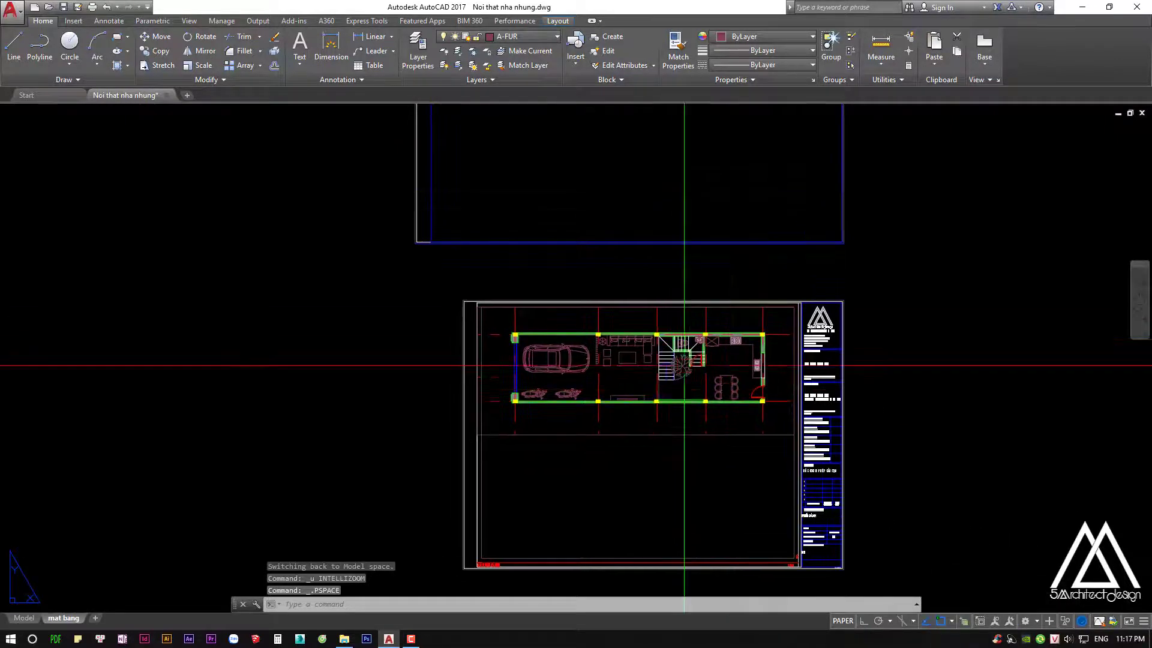
left_click(746, 432)
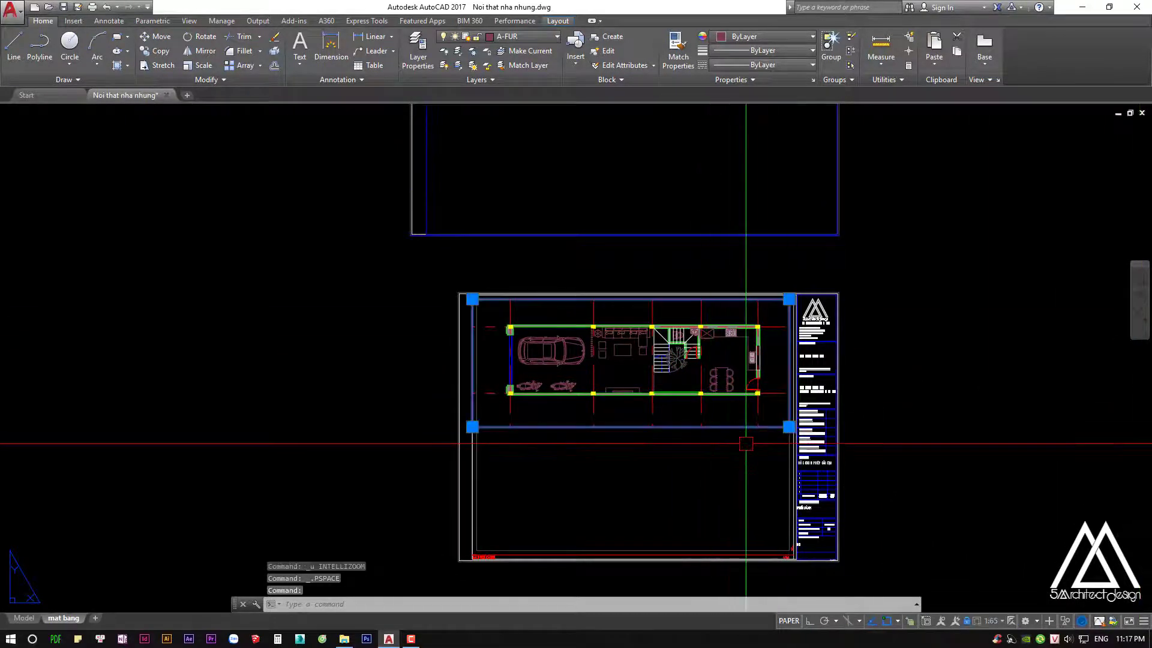
key("Escape")
scroll(750, 429, "up", 3)
scroll(774, 390, "down", 1)
left_click(766, 379)
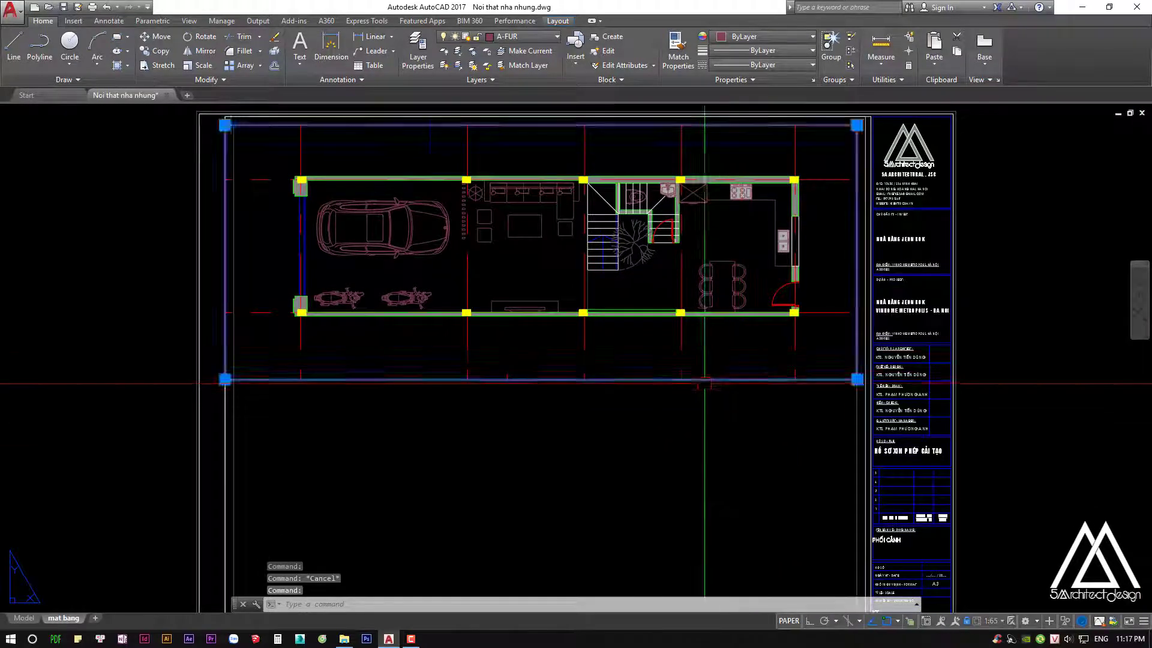
scroll(702, 349, "down", 3)
middle_click_drag(702, 349, 690, 339)
left_click(772, 342)
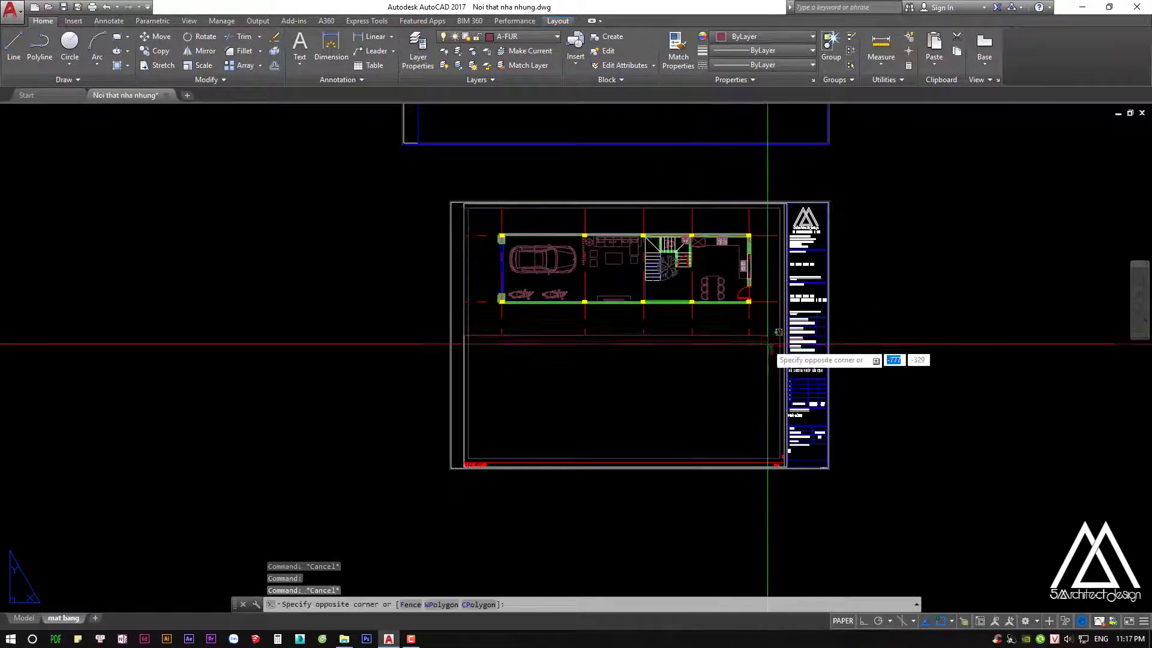
key("Escape")
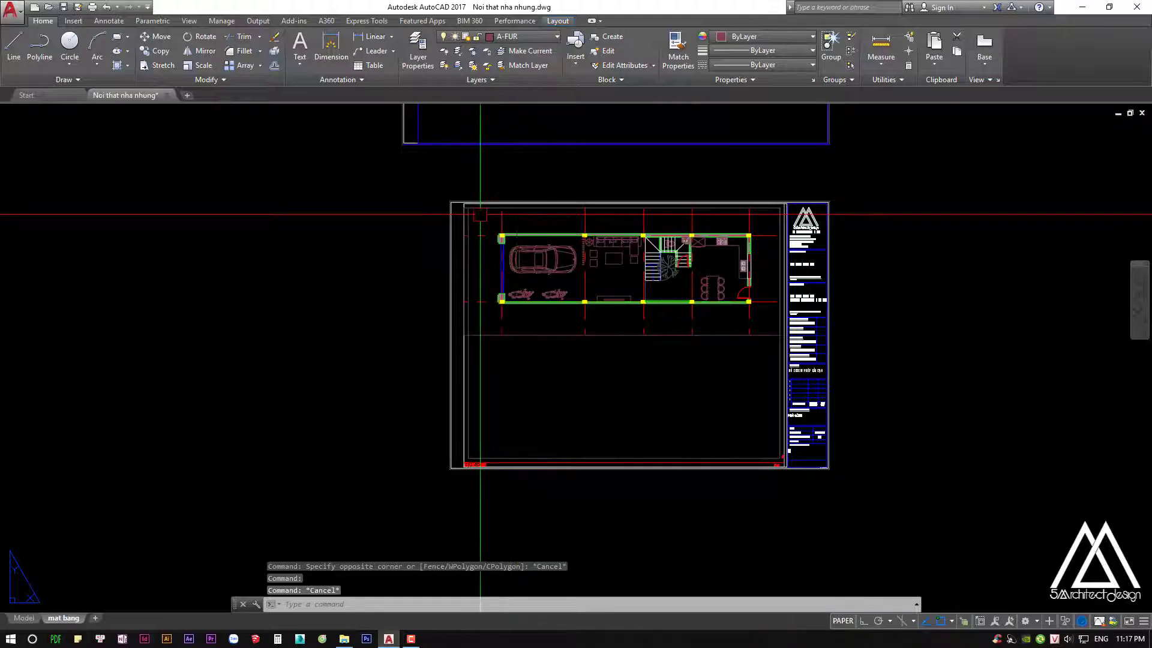
Try stretching the viewport's top-left corner grip, then cancel the edit
left_click(470, 205)
scroll(470, 203, "up", 3)
scroll(450, 203, "up", 5)
left_click(424, 196)
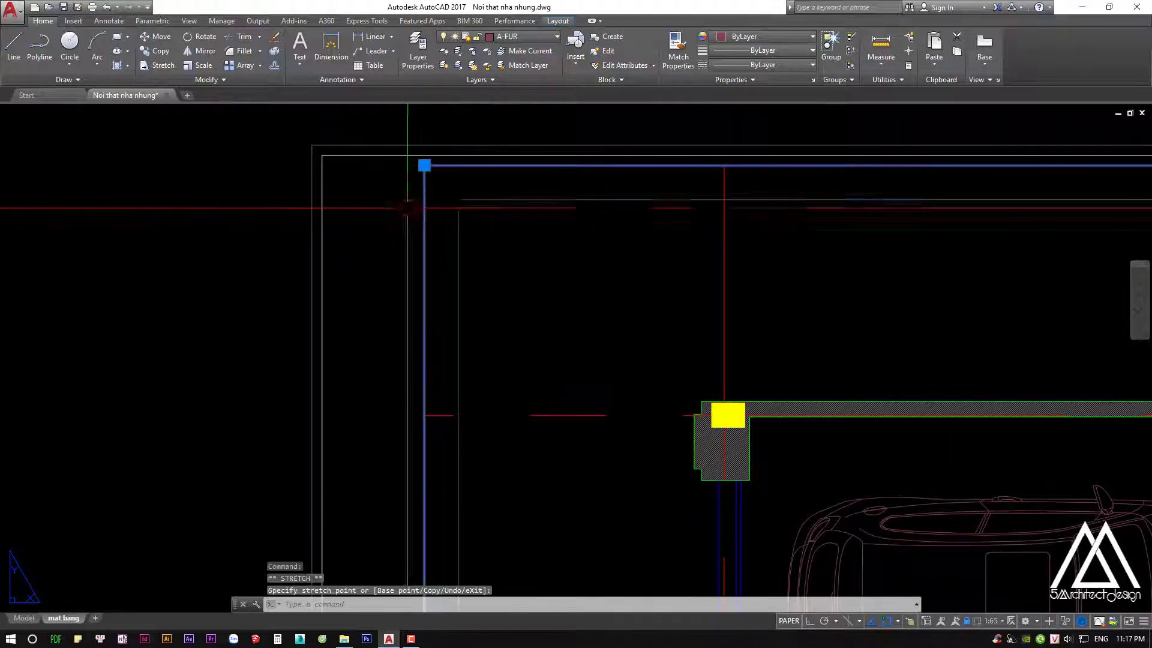
scroll(408, 208, "down", 5)
key("Escape")
scroll(739, 205, "up", 3)
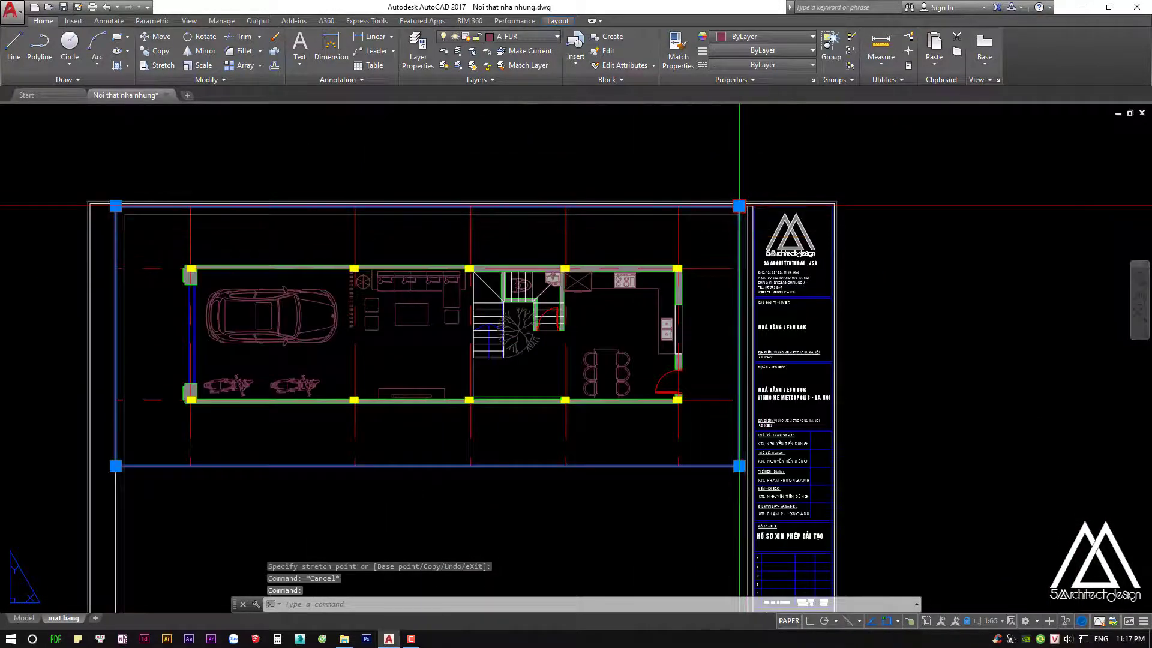
key("Escape")
scroll(746, 206, "up", 2)
scroll(745, 270, "down", 5)
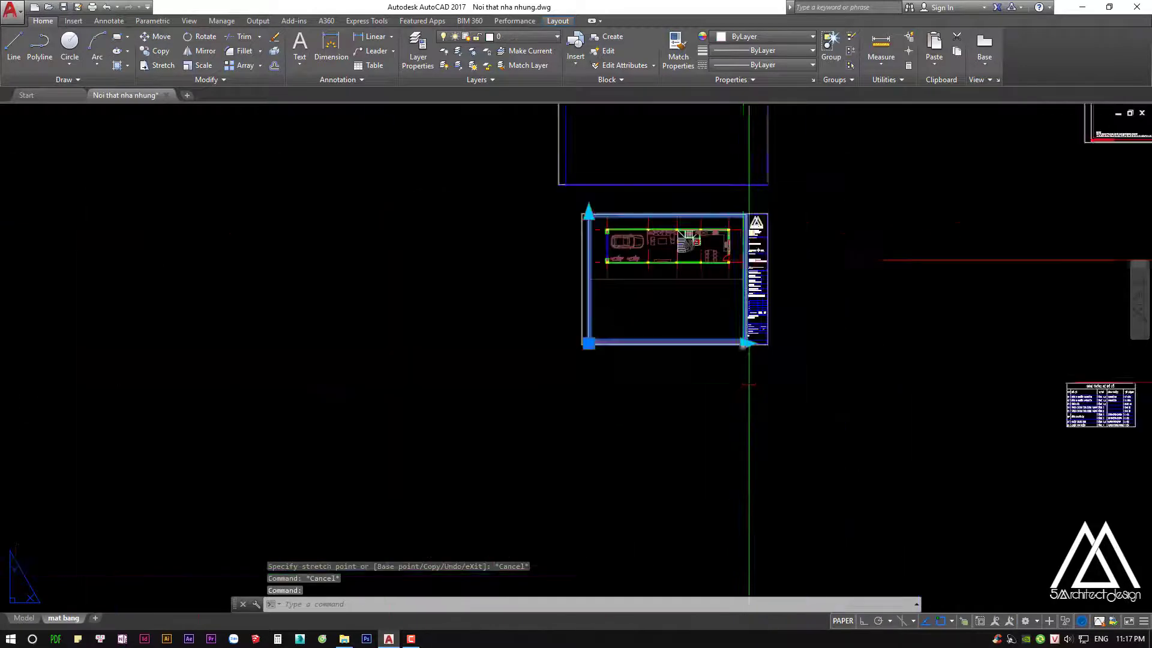
scroll(753, 285, "up", 6)
Try another viewport corner grip, cancel it, and start COPY on the viewport
middle_click_drag(747, 209, 743, 254)
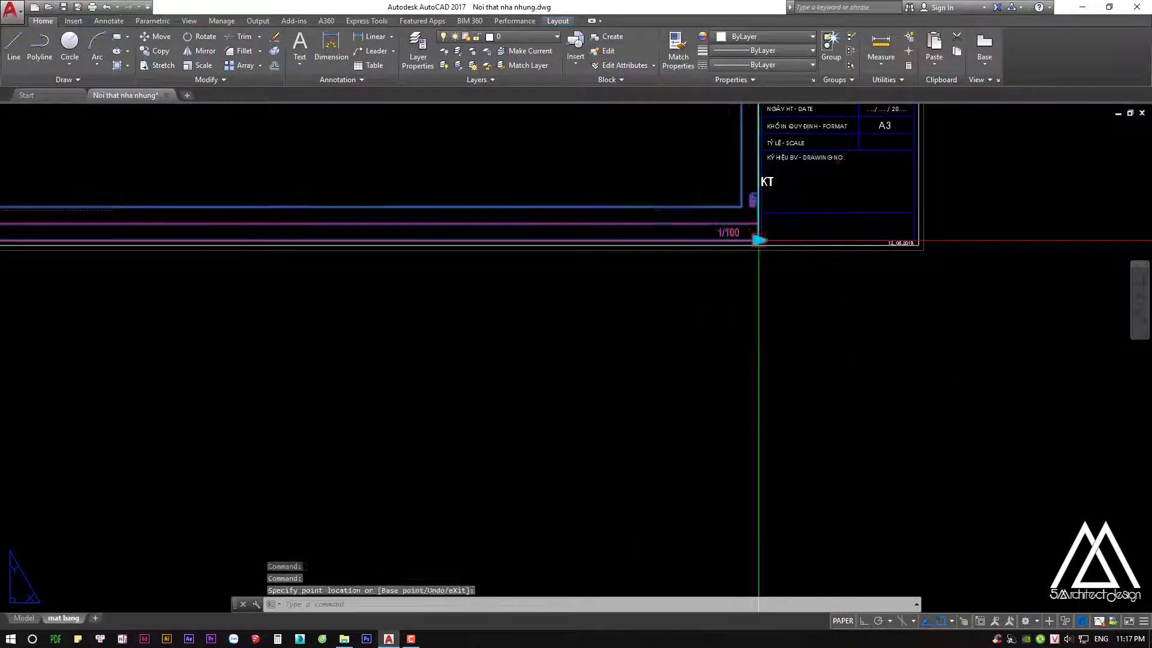
scroll(757, 240, "down", 3)
scroll(753, 249, "down", 2)
scroll(753, 264, "up", 6)
left_click(709, 267)
key("Escape")
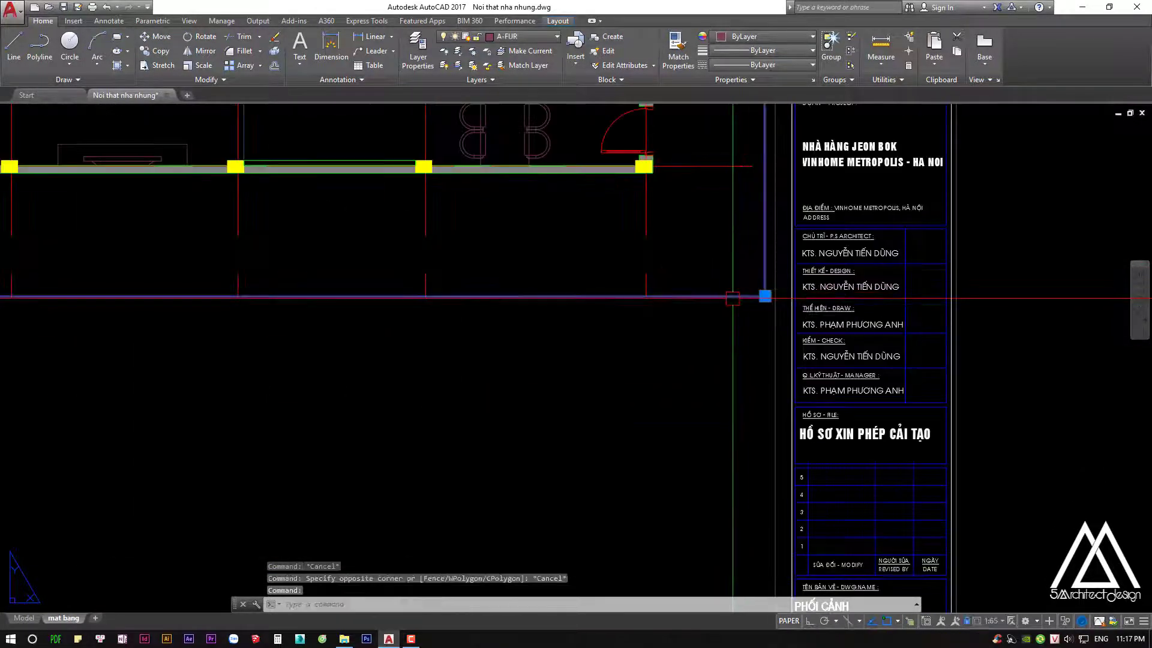
left_click(765, 296)
scroll(750, 303, "down", 5)
key("Escape")
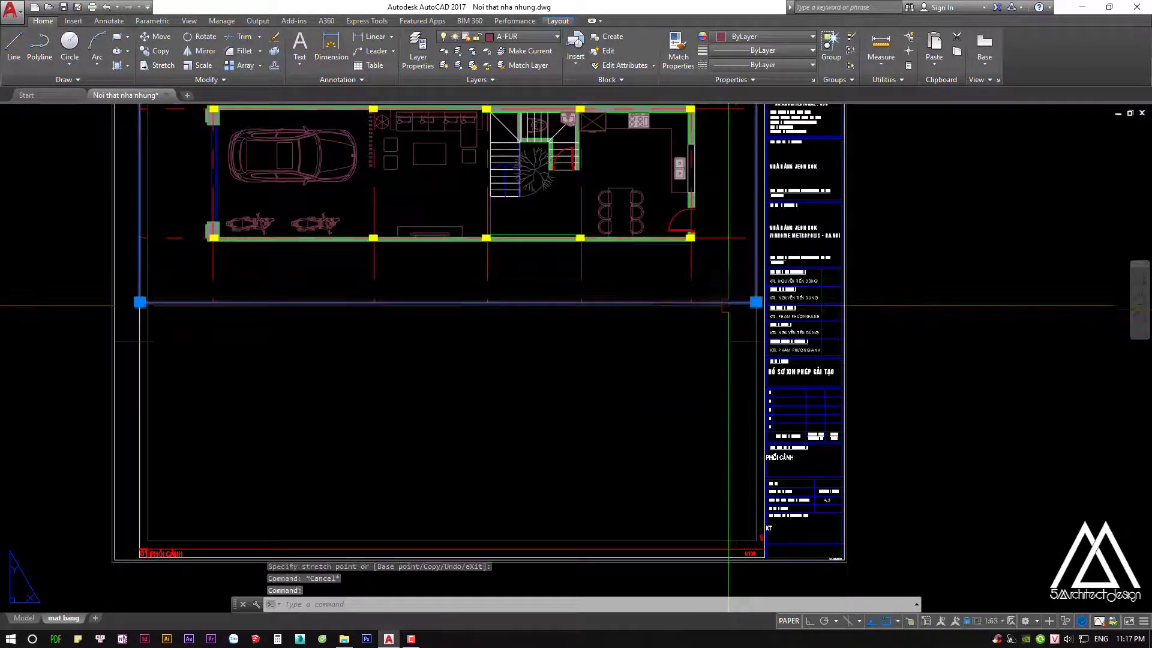
scroll(651, 317, "down", 1)
scroll(612, 293, "up", 1)
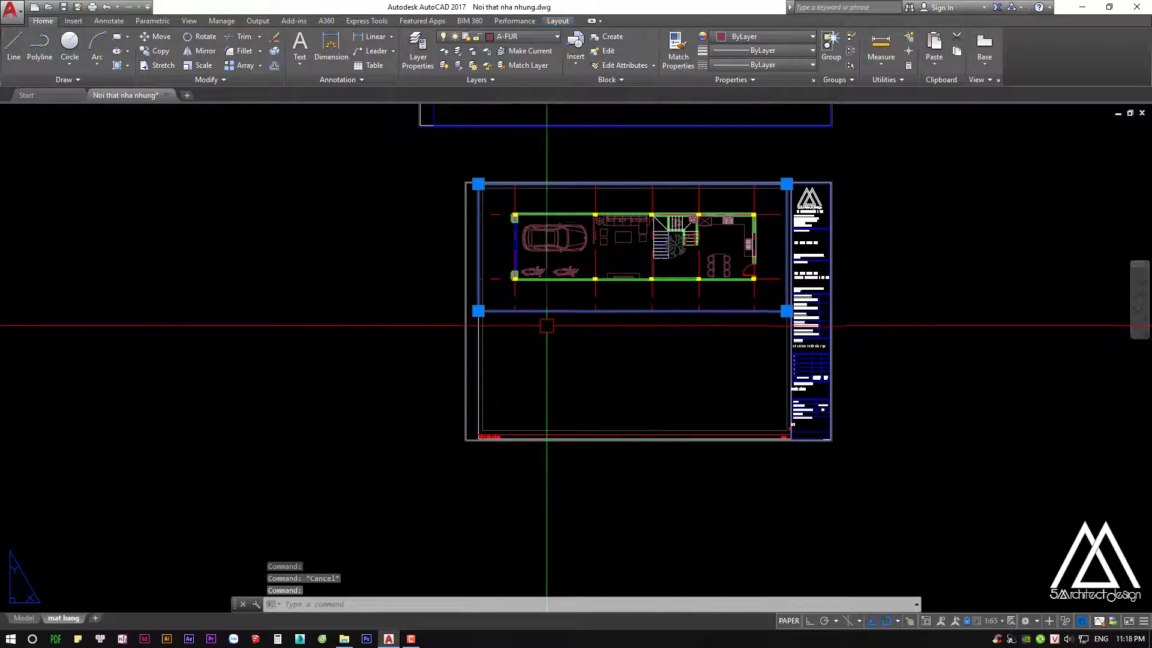
type("d")
key("Return")
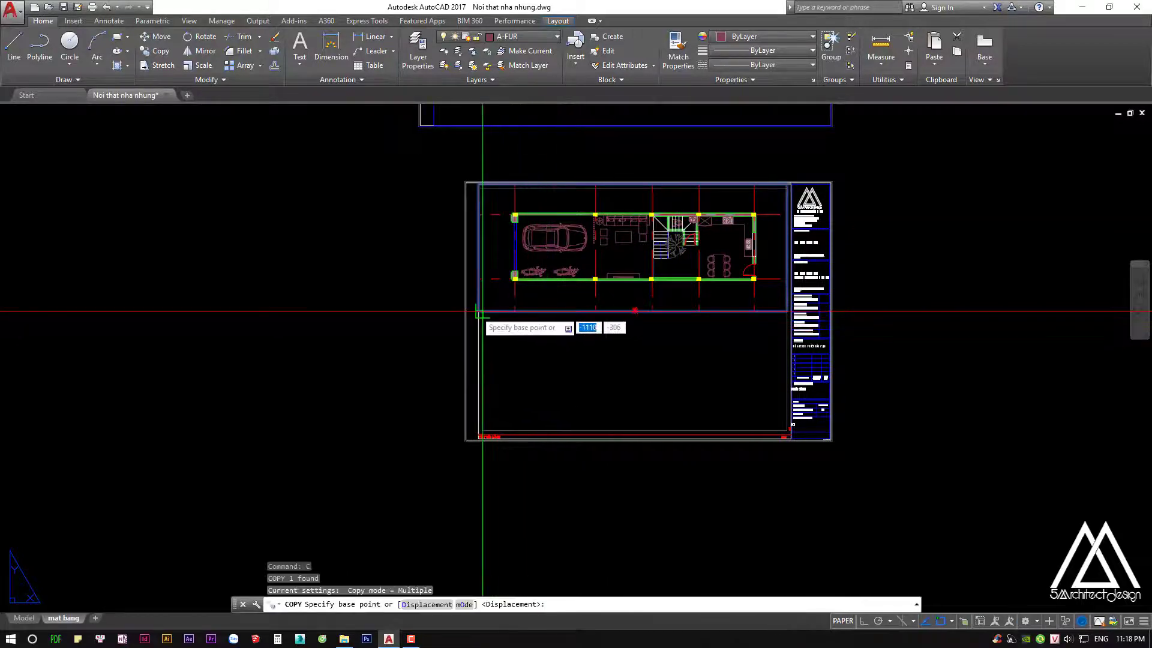
Pick a copy base point at the viewport's lower-left corner, then abandon the copy
left_click(482, 317)
scroll(489, 360, "up", 3)
scroll(474, 432, "up", 3)
scroll(468, 469, "up", 1)
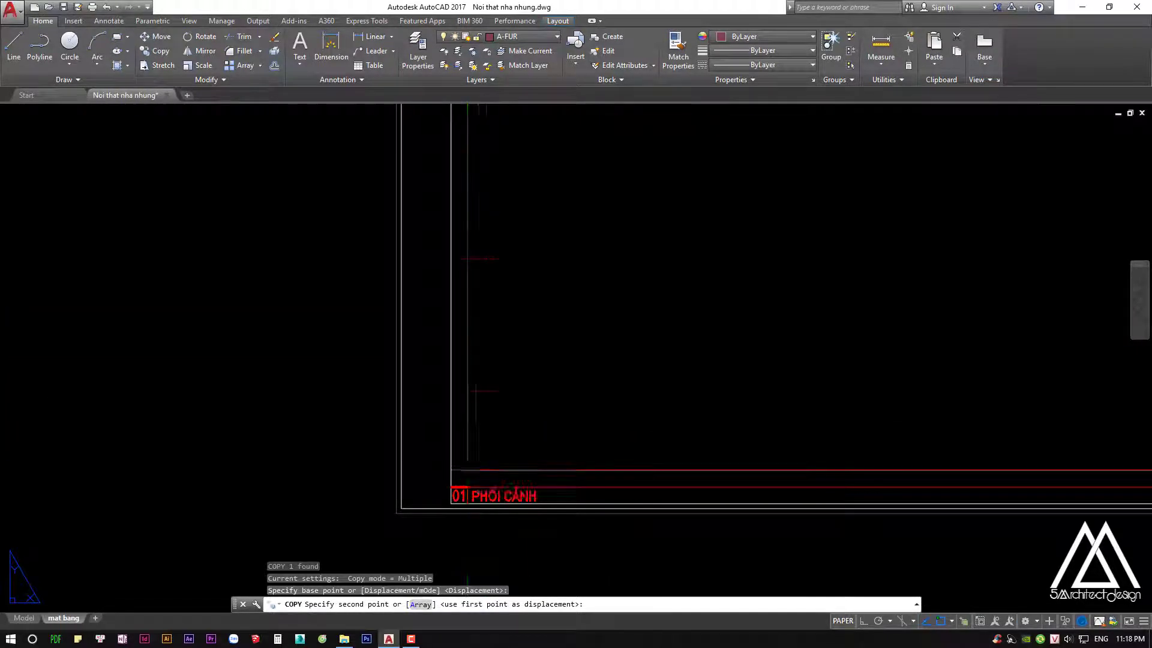
scroll(468, 470, "down", 4)
scroll(550, 290, "down", 2)
key("Escape")
key("Escape")
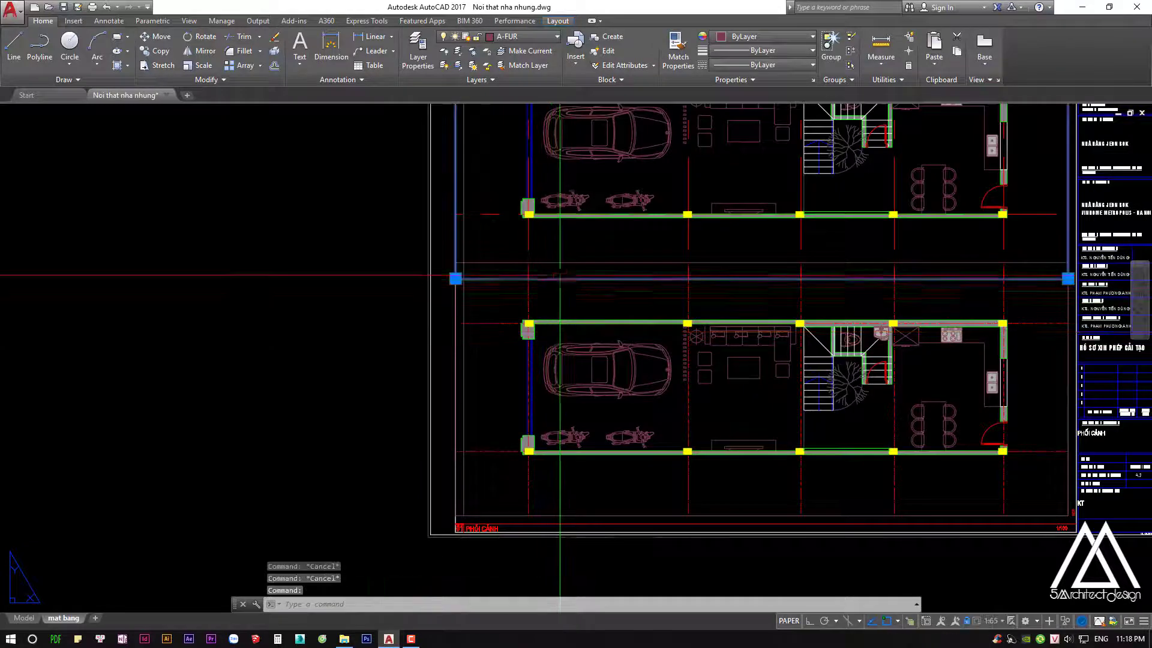
Select the lower viewport and reposition it with MOVE
left_click(560, 276)
middle_click_drag(519, 355, 529, 368)
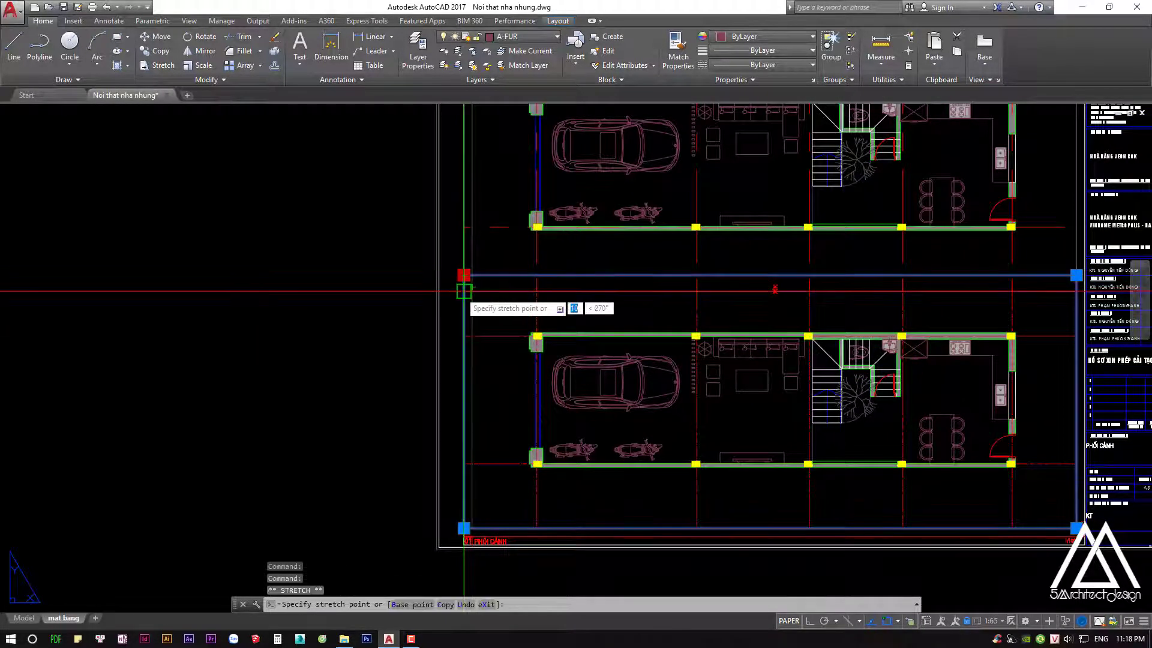
key("Escape")
key("Escape")
scroll(612, 246, "down", 3)
scroll(569, 334, "up", 3)
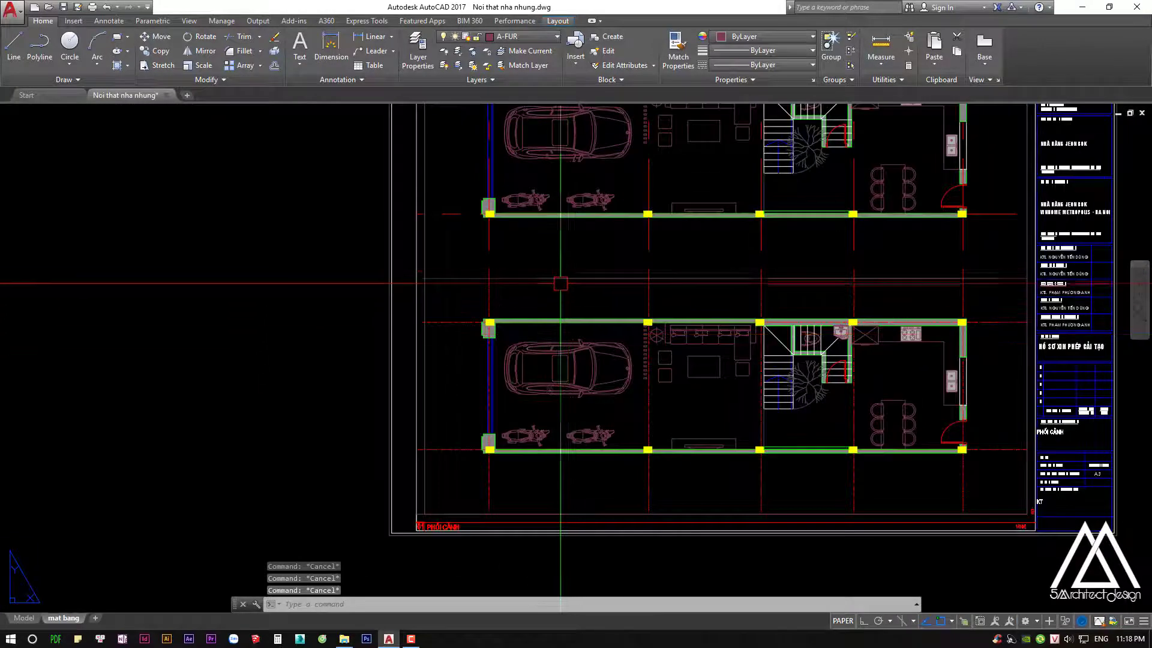
left_click(487, 284)
middle_click_drag(487, 300, 543, 282)
type("m")
key("Return")
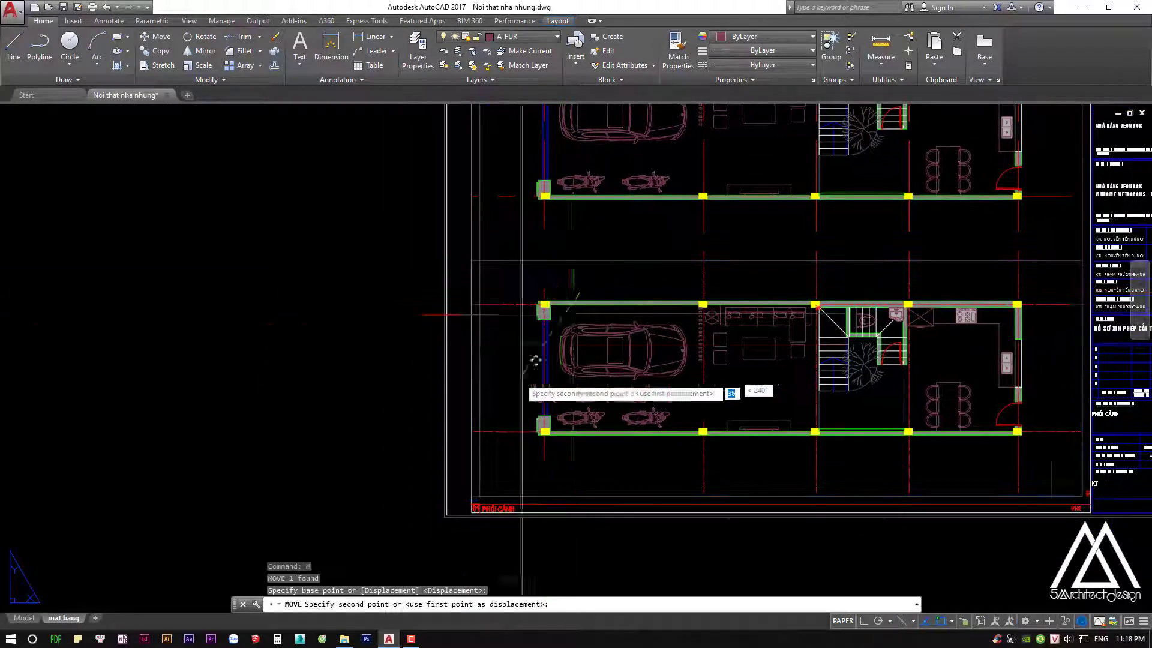
left_click(711, 263)
scroll(711, 262, "down", 4)
left_click(418, 348)
key("Escape")
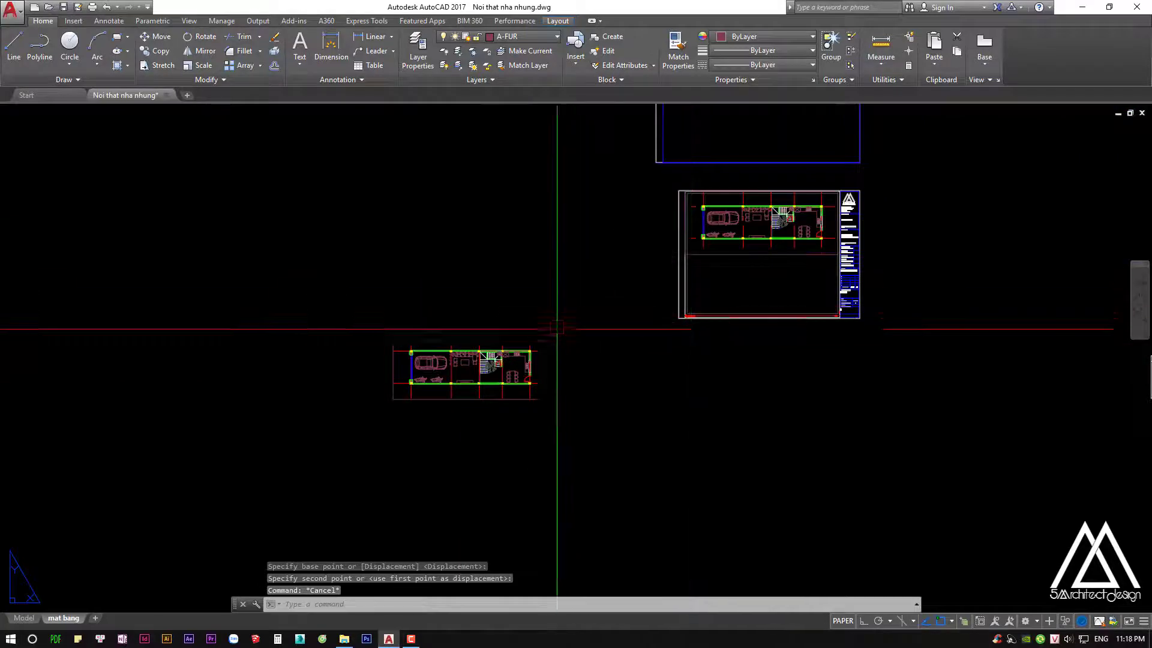
Move the lower viewport's content so it shows the second floor plan
left_click(543, 341)
key("Return")
left_click(546, 340)
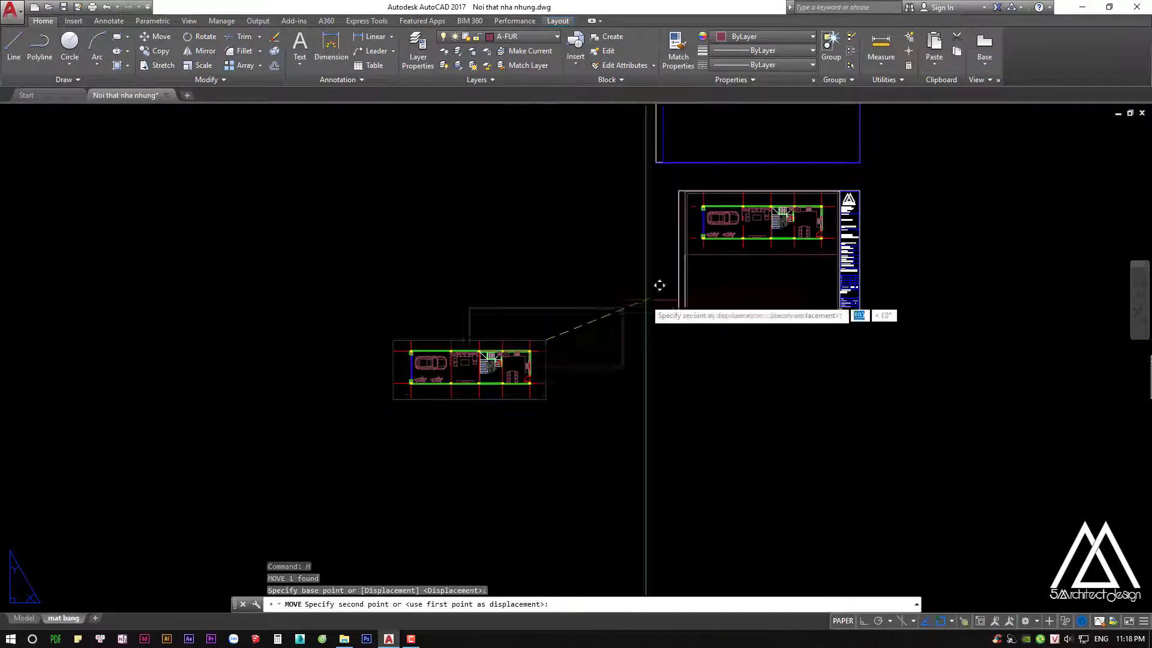
scroll(660, 288, "up", 6)
left_click(992, 278)
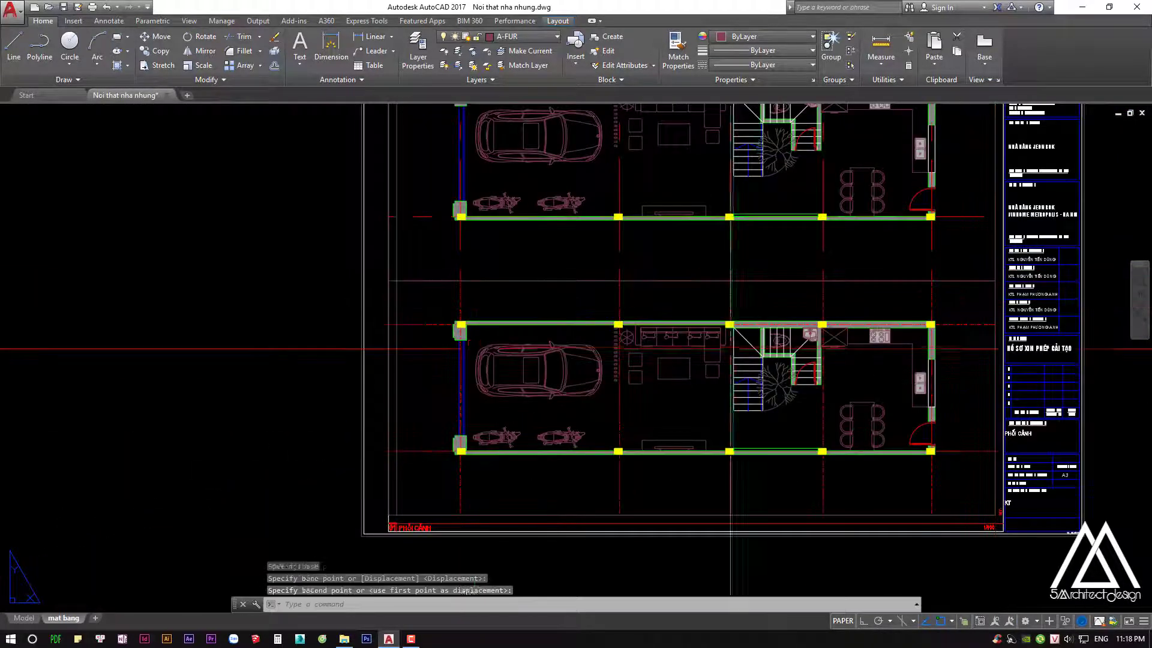
key("Escape")
left_click(532, 279)
key("Escape")
key("Escape")
scroll(532, 279, "down", 5)
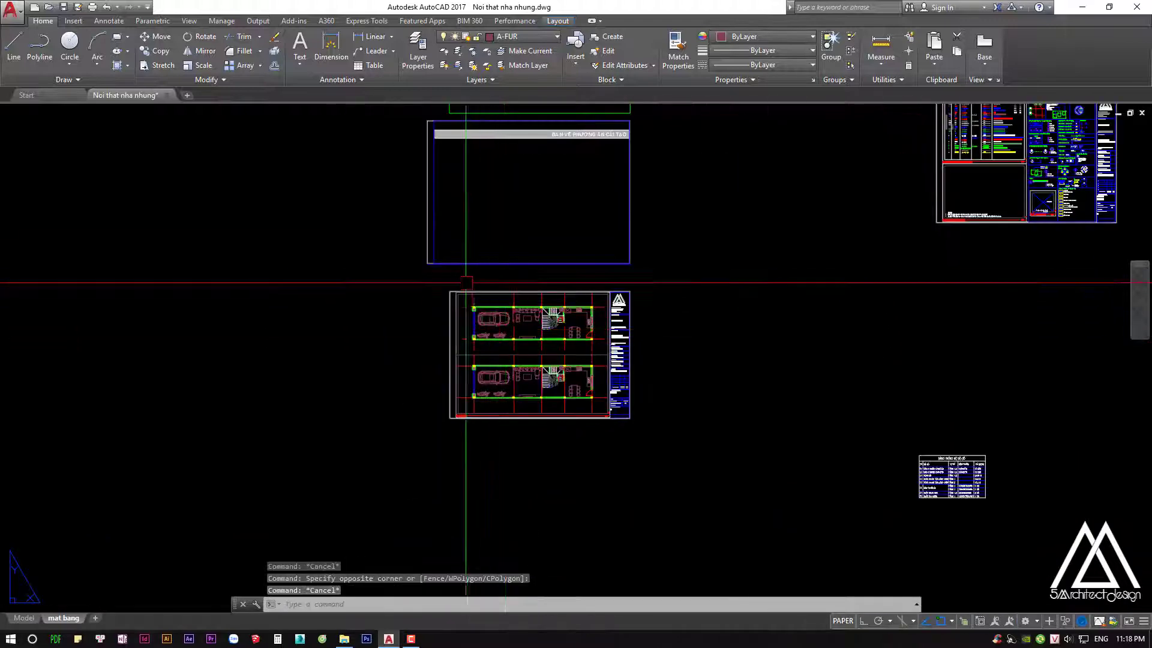
scroll(458, 334, "up", 3)
Pan down to the lower plan and the title label, clearing the viewport selection
middle_click_drag(573, 339, 551, 315)
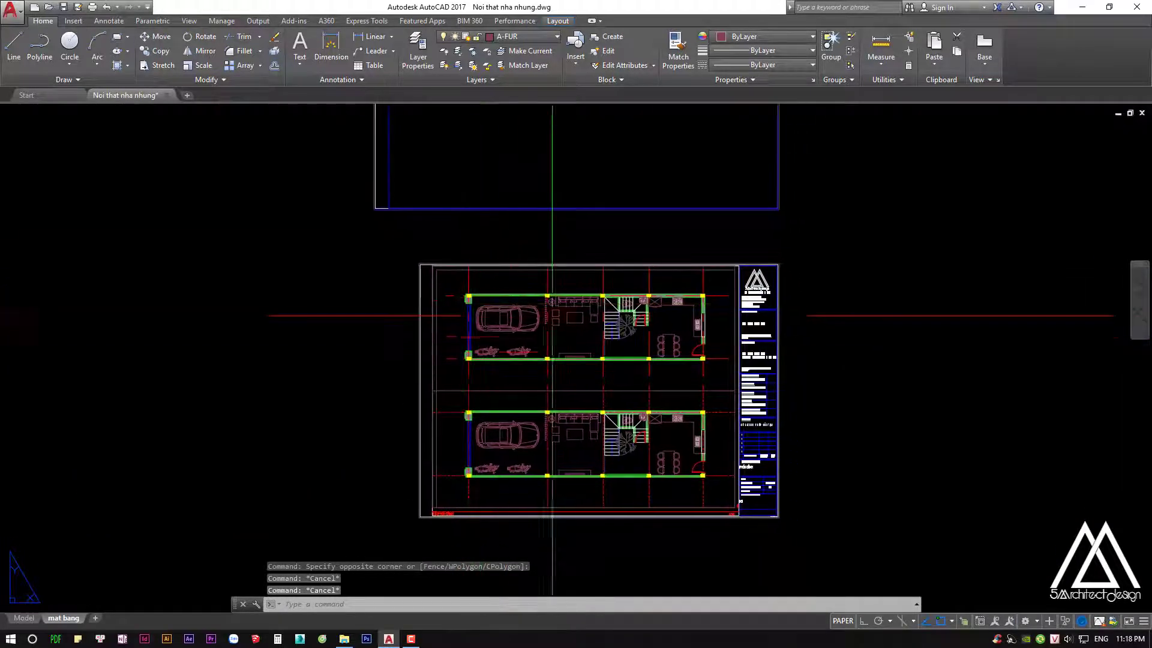
scroll(570, 332, "up", 3)
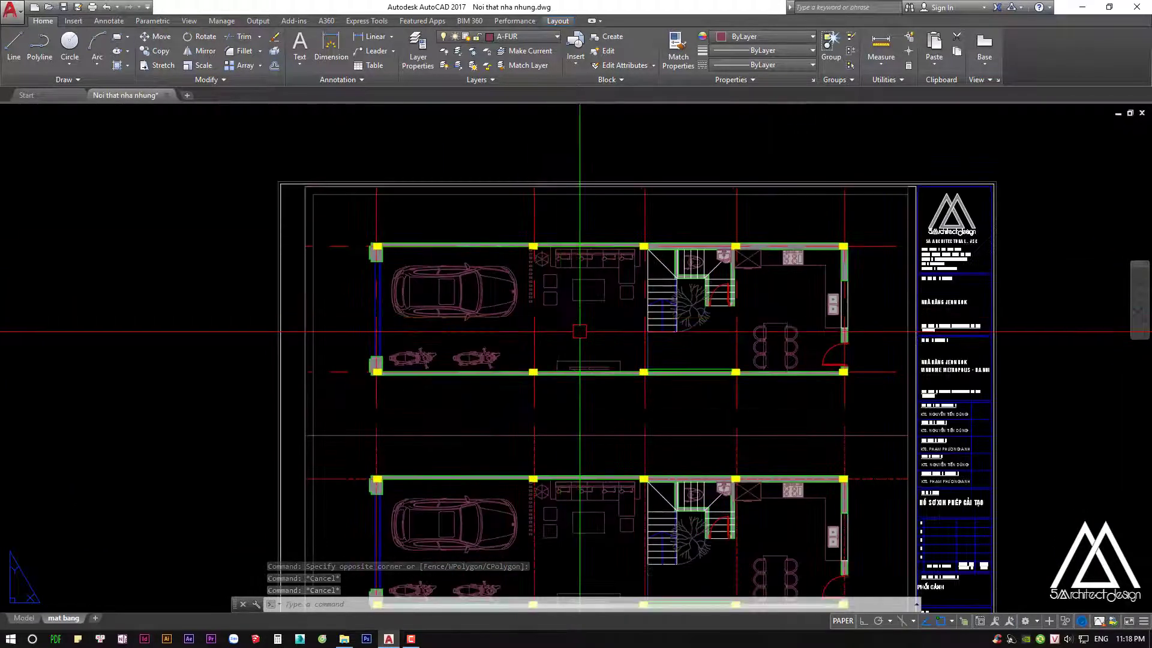
middle_click_drag(580, 332, 581, 209)
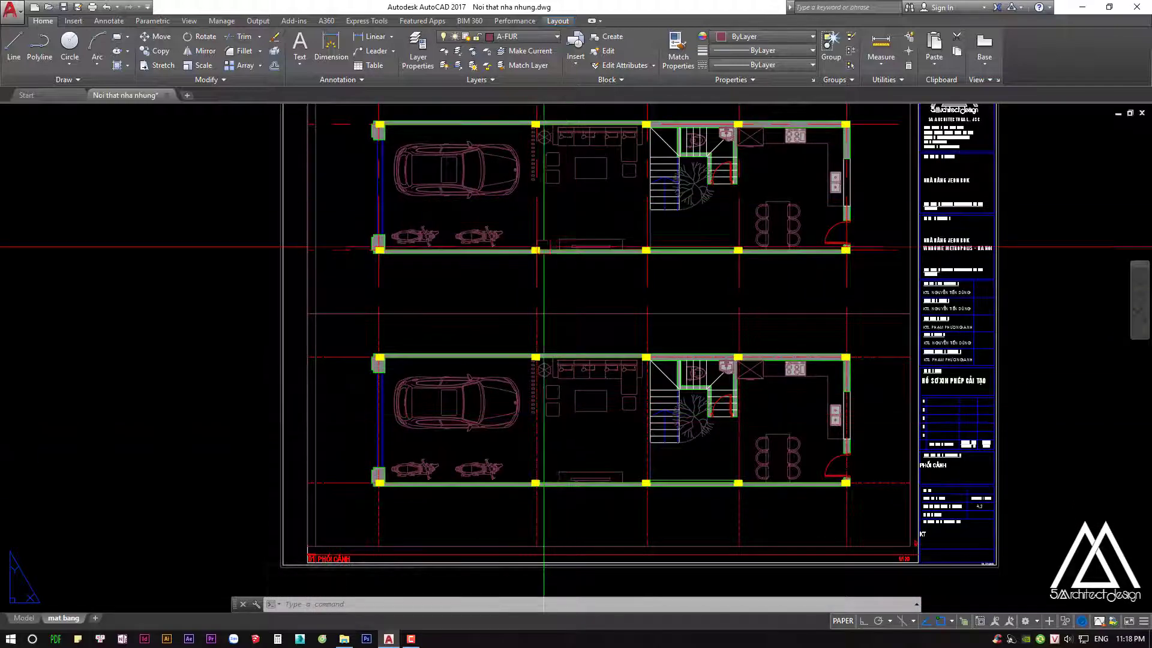
scroll(549, 356, "up", 3)
scroll(549, 357, "down", 3)
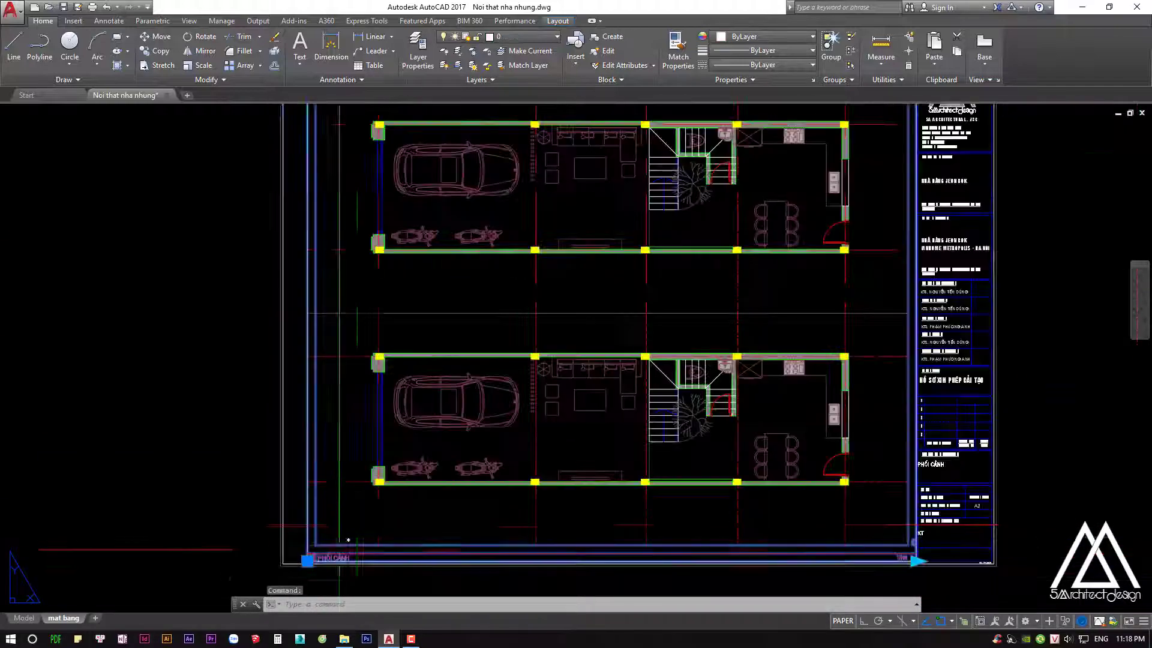
middle_click_drag(393, 456, 432, 486)
scroll(414, 486, "up", 2)
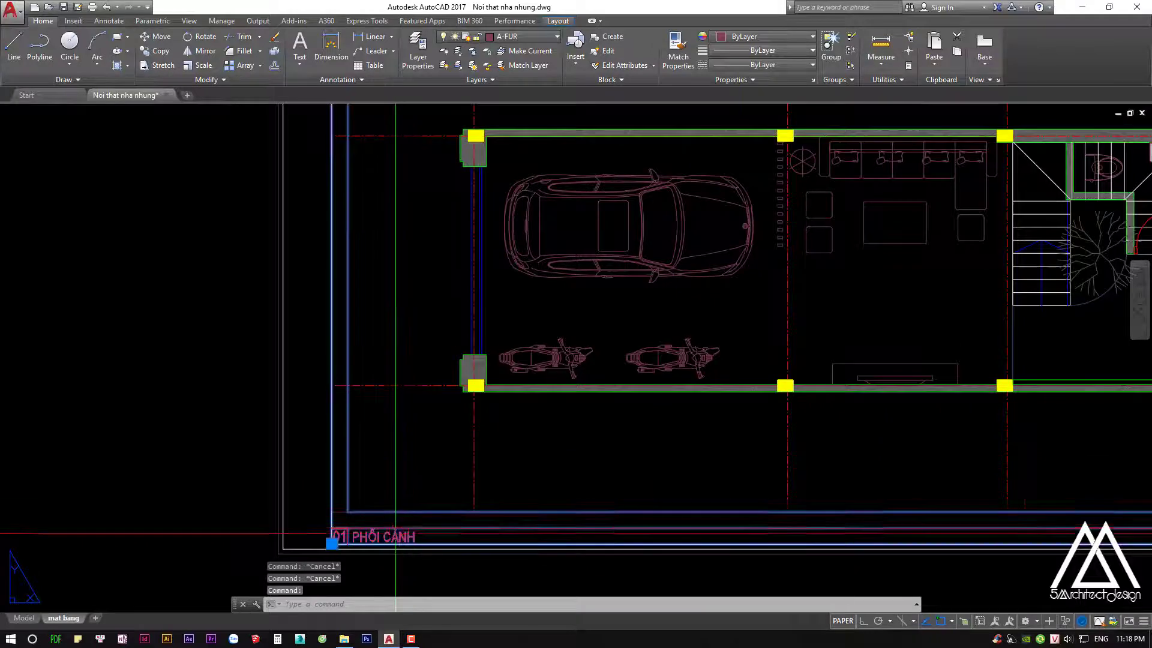
key("Escape")
key("Escape")
scroll(402, 487, "up", 4)
scroll(465, 491, "down", 4)
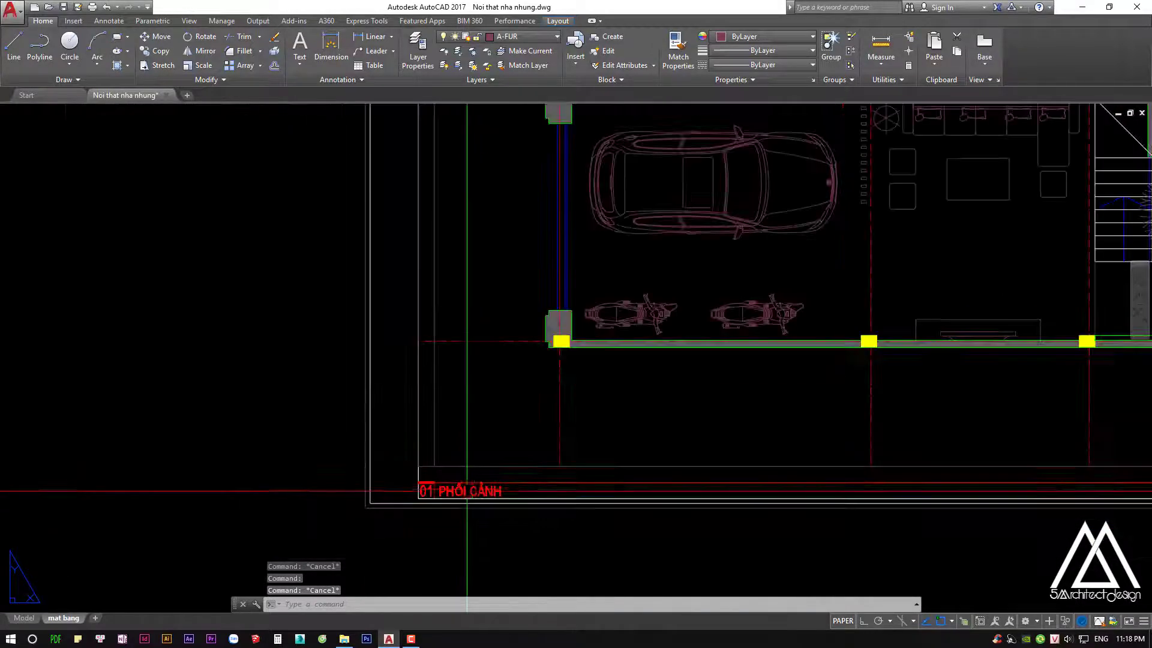
key("Escape")
scroll(472, 489, "up", 3)
Change the title label's DTLDSC text to '01 MẶT BẰNG TẦNG 1' using TCVN3 input
double_click(472, 489)
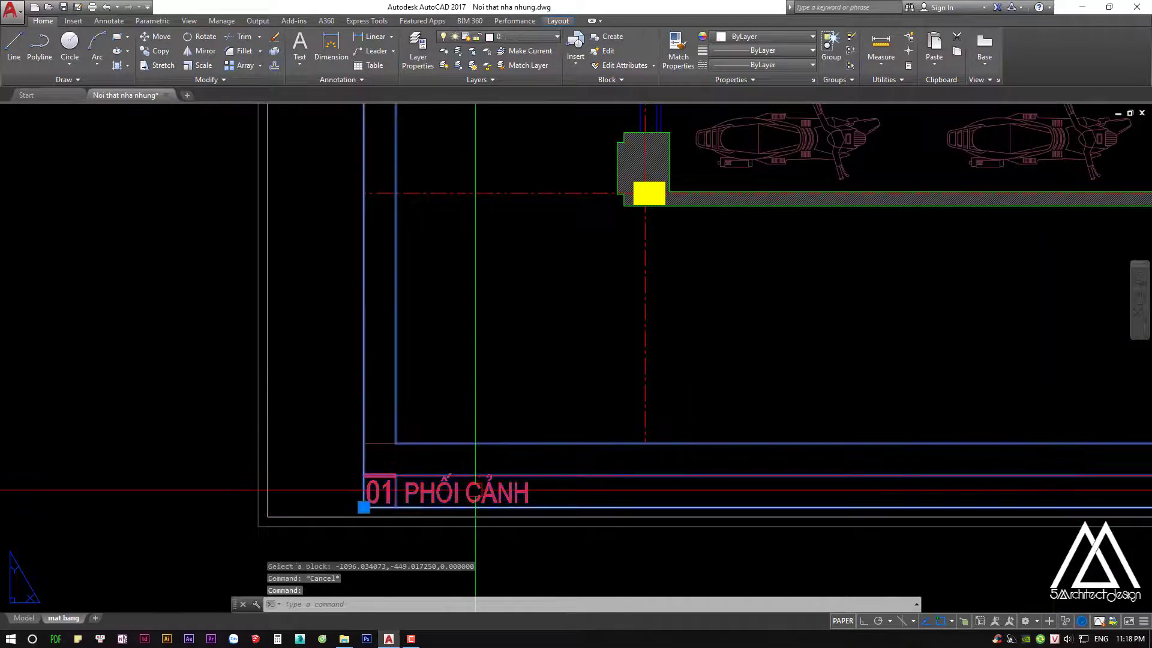
left_click(362, 504)
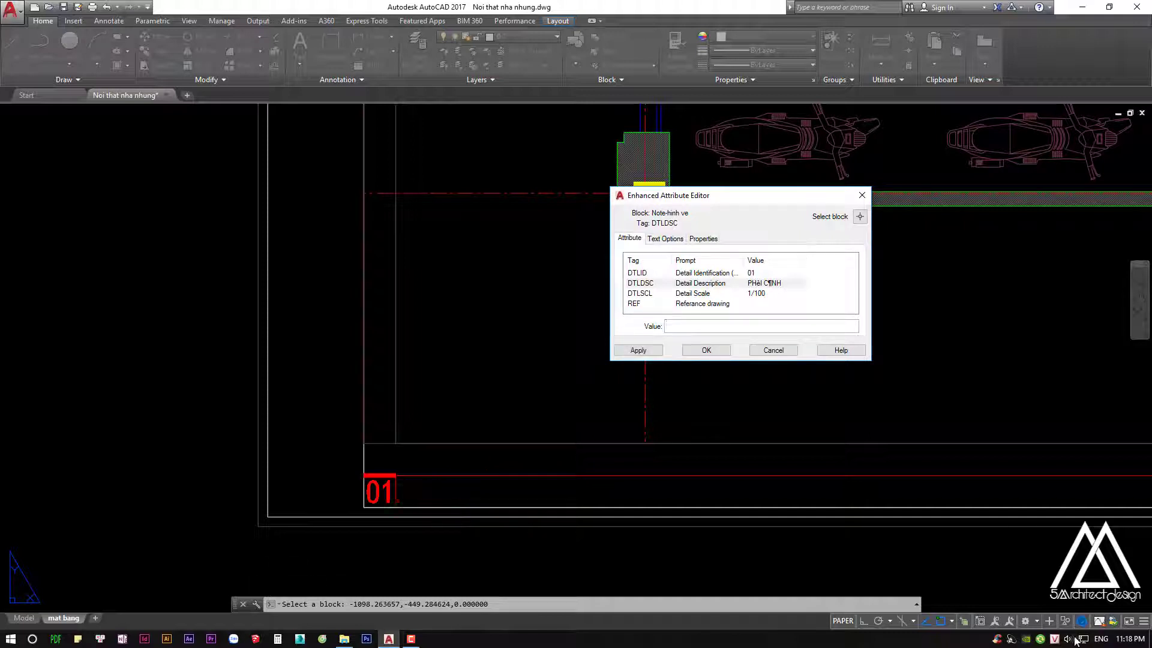
right_click(1054, 638)
left_click(948, 570)
type("MÆT B»NG TÇNG 1")
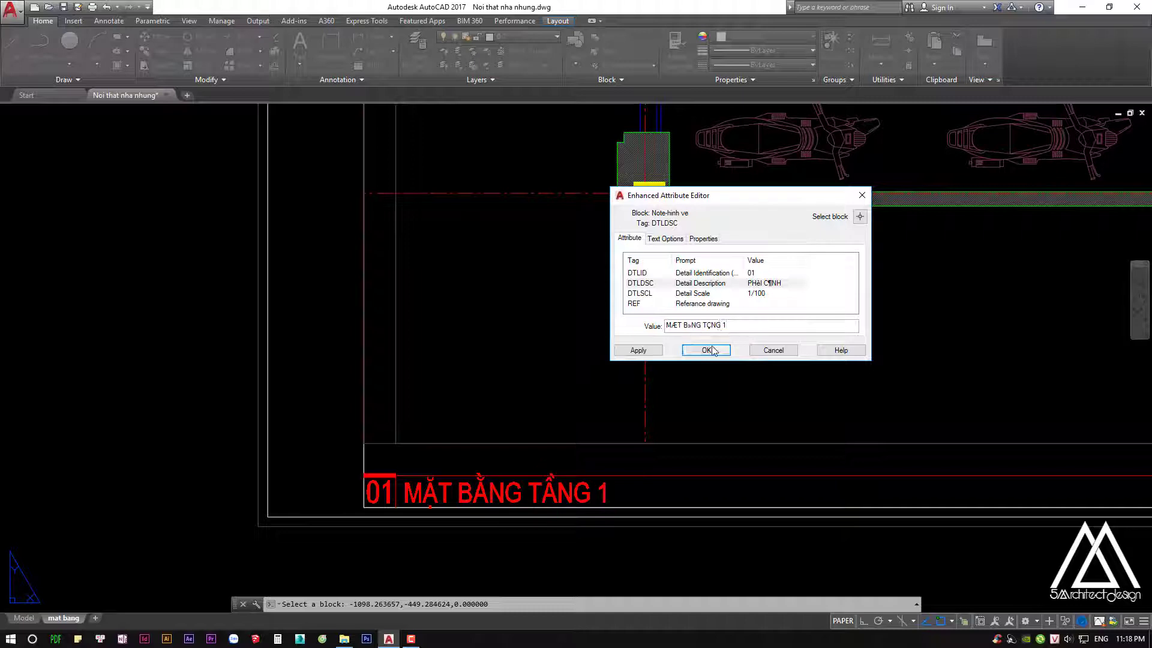
left_click(706, 351)
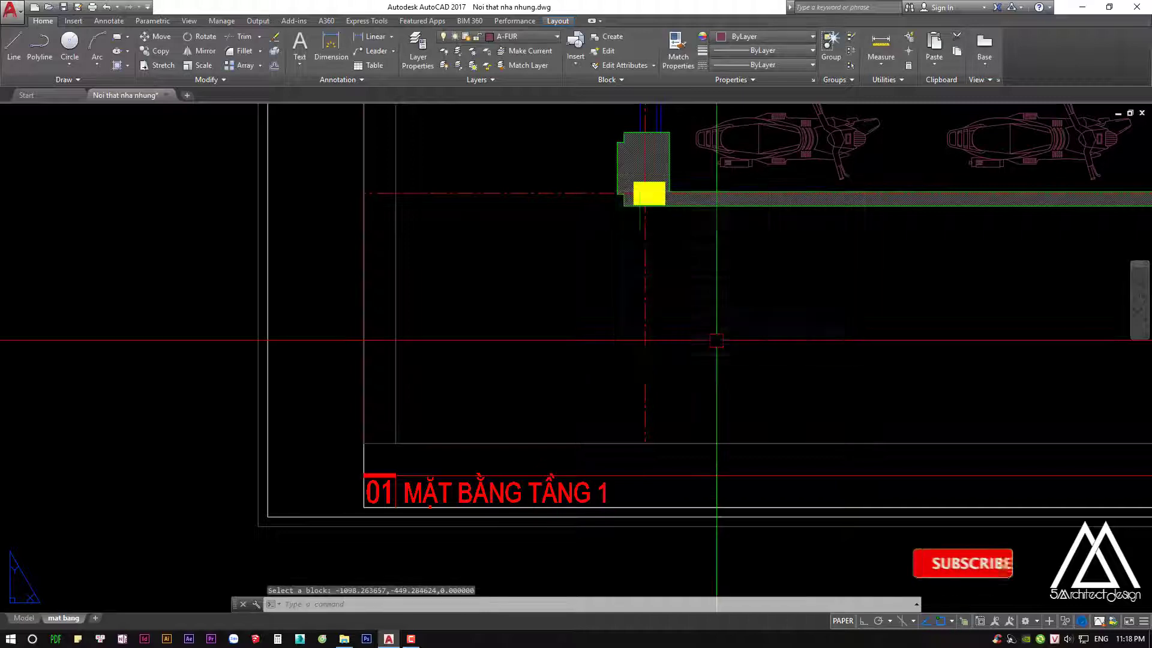
Raise the title label's corner up between the two floor plans
scroll(625, 409, "down", 2)
scroll(618, 409, "down", 2)
scroll(617, 410, "up", 3)
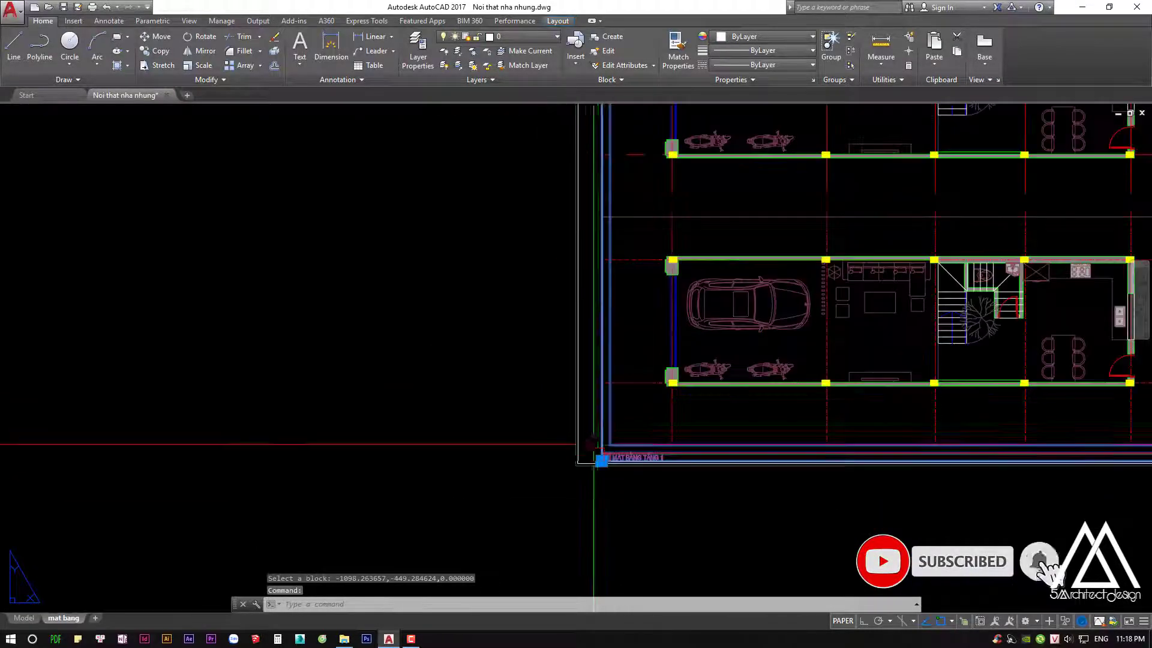
left_click(602, 460)
left_click(602, 216)
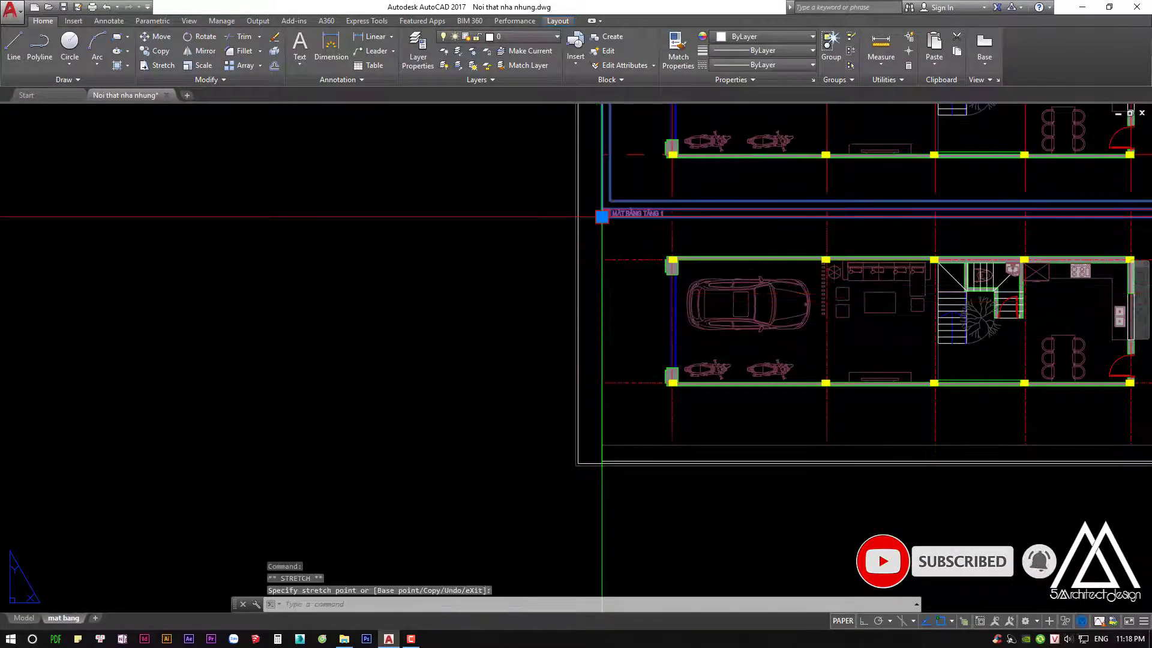
scroll(594, 222, "down", 2)
scroll(542, 182, "up", 2)
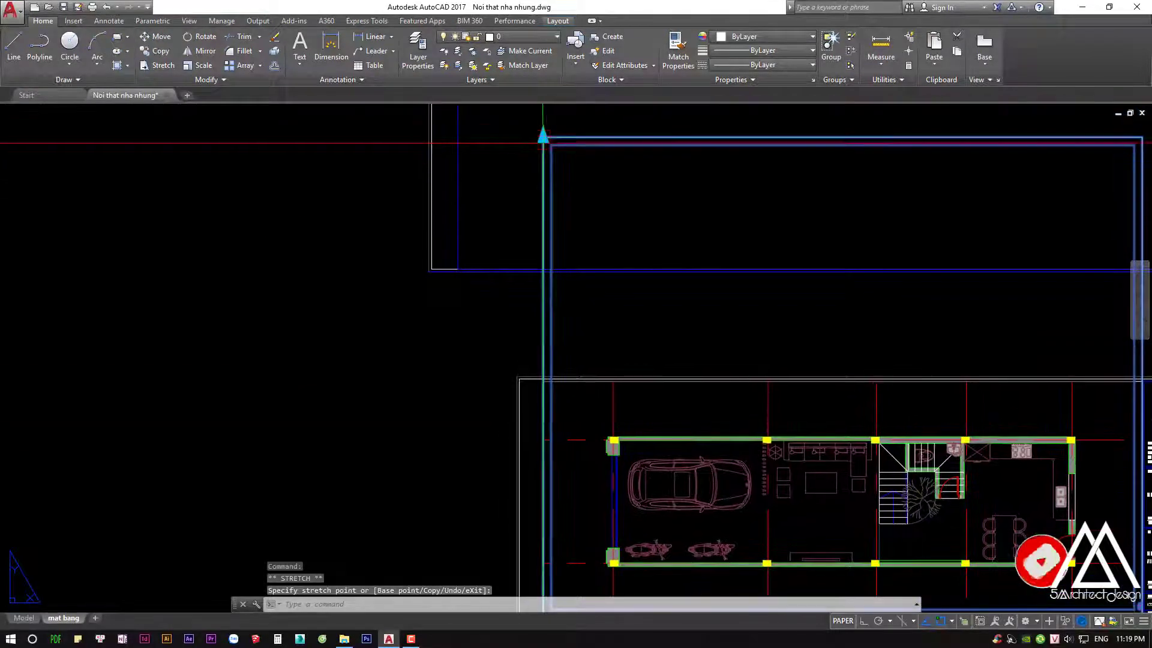
Adjust the upper viewport's top-left corner, then cancel the corner edit
left_click(539, 130)
scroll(543, 384, "up", 3)
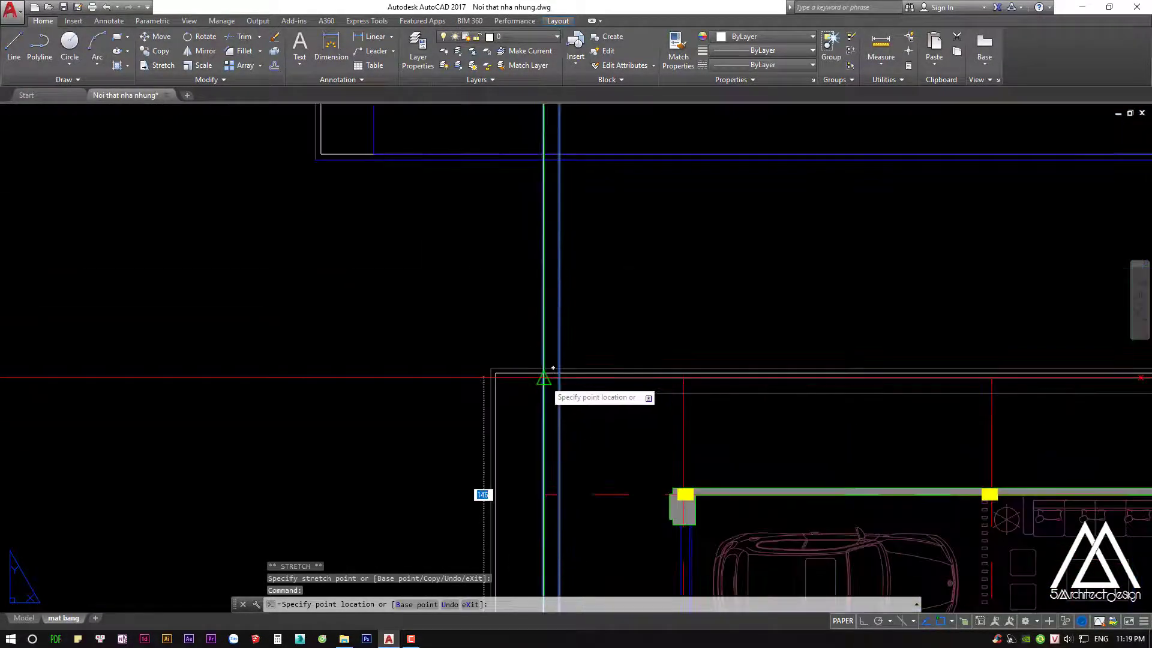
left_click(543, 384)
scroll(543, 387, "down", 3)
scroll(690, 450, "up", 2)
scroll(861, 484, "up", 2)
key("Escape")
key("Escape")
scroll(861, 485, "down", 4)
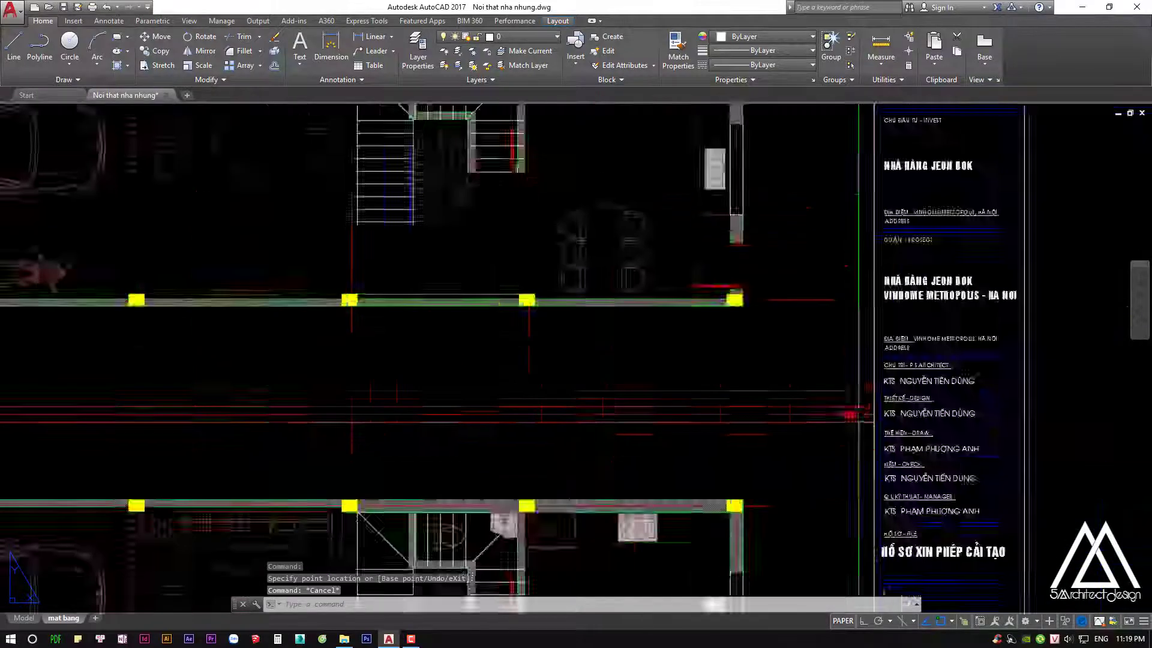
scroll(852, 430, "up", 1)
middle_click_drag(839, 413, 871, 385)
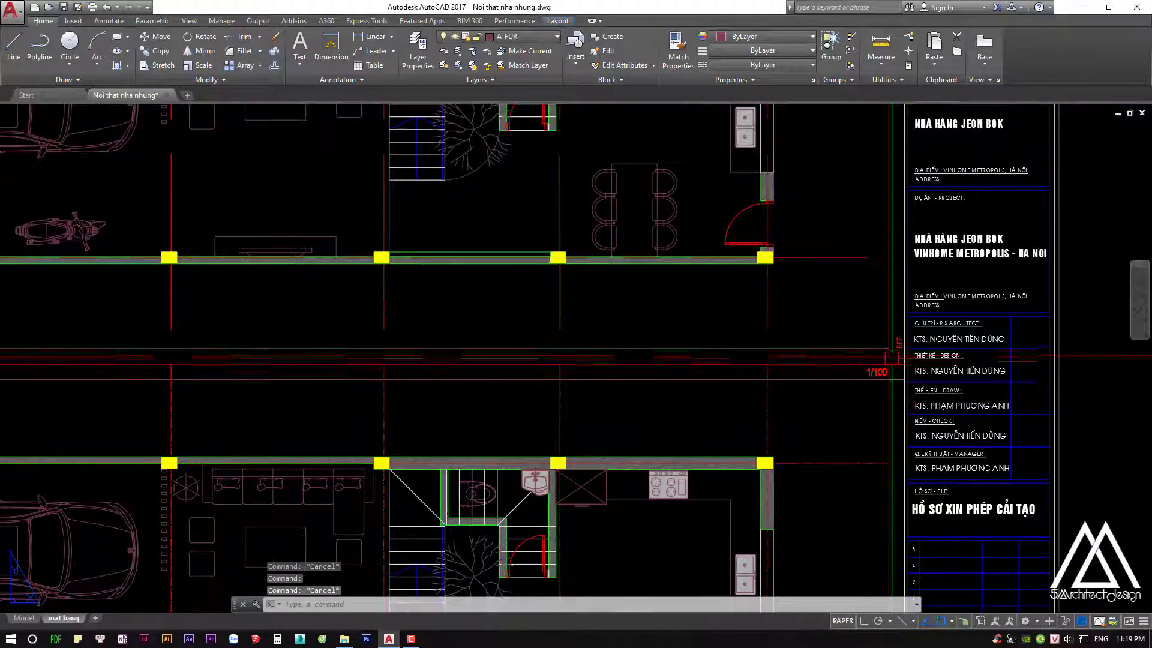
scroll(872, 386, "up", 3)
Stretch the title line's right end across the full upper viewport width
left_click(885, 404)
scroll(914, 405, "down", 1)
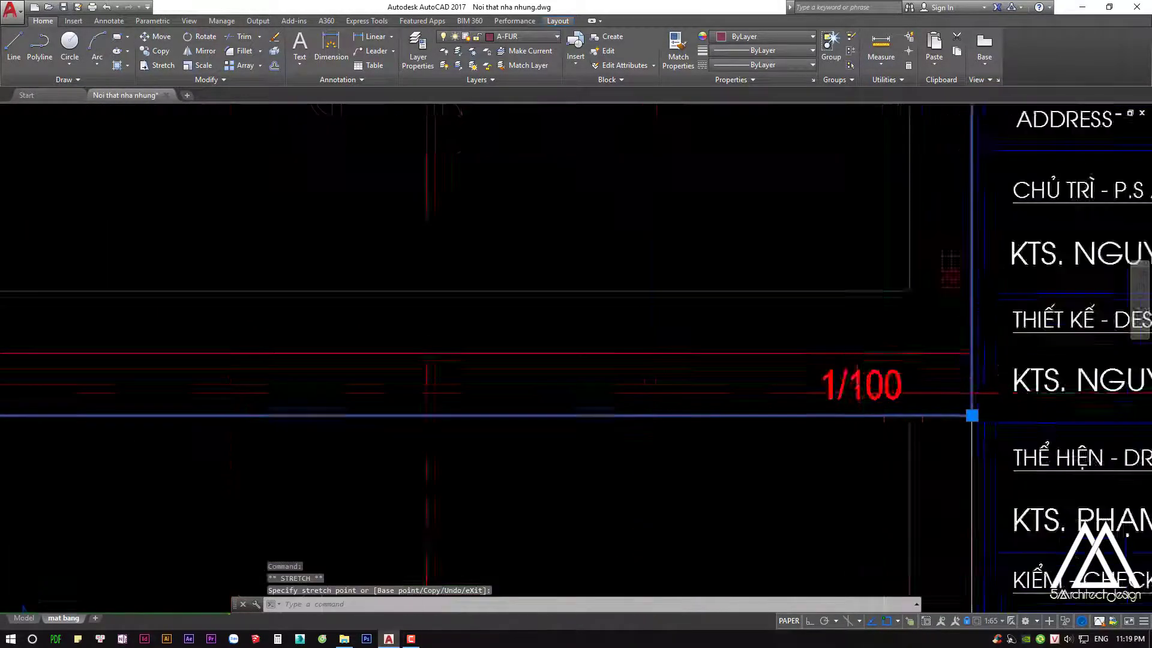
scroll(915, 404, "down", 1)
scroll(914, 405, "down", 2)
scroll(654, 437, "up", 1)
mouse_move(420, 300)
middle_mouse_down()
mouse_move(323, 249)
mouse_move(416, 265)
middle_mouse_up()
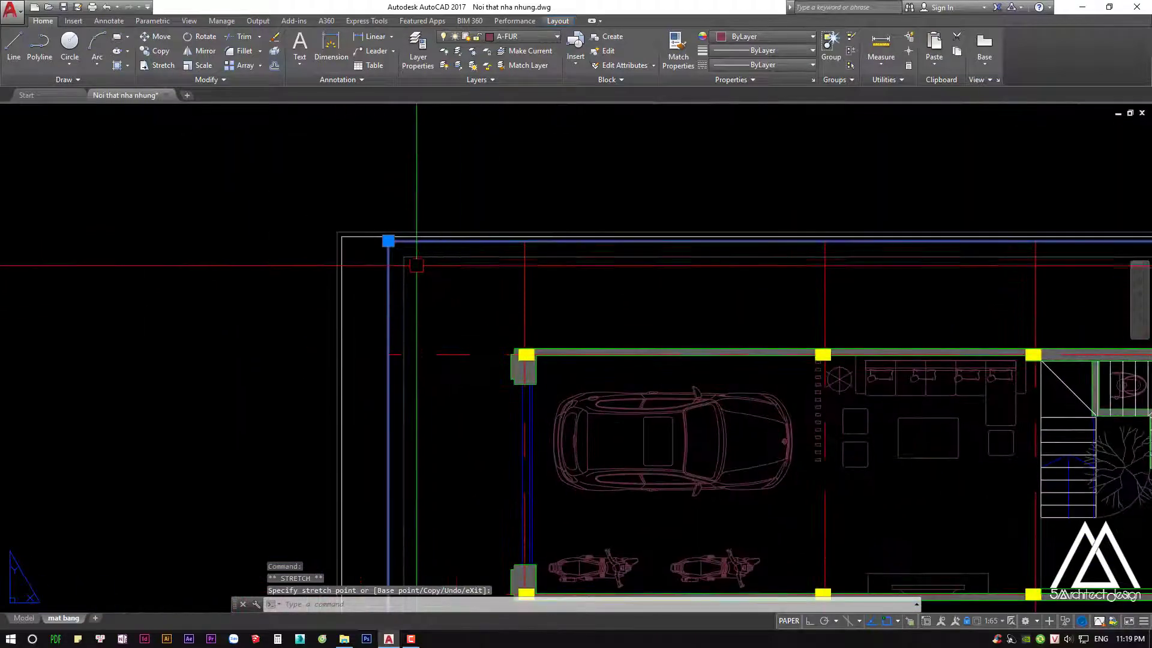
scroll(408, 276, "down", 3)
scroll(396, 451, "up", 2)
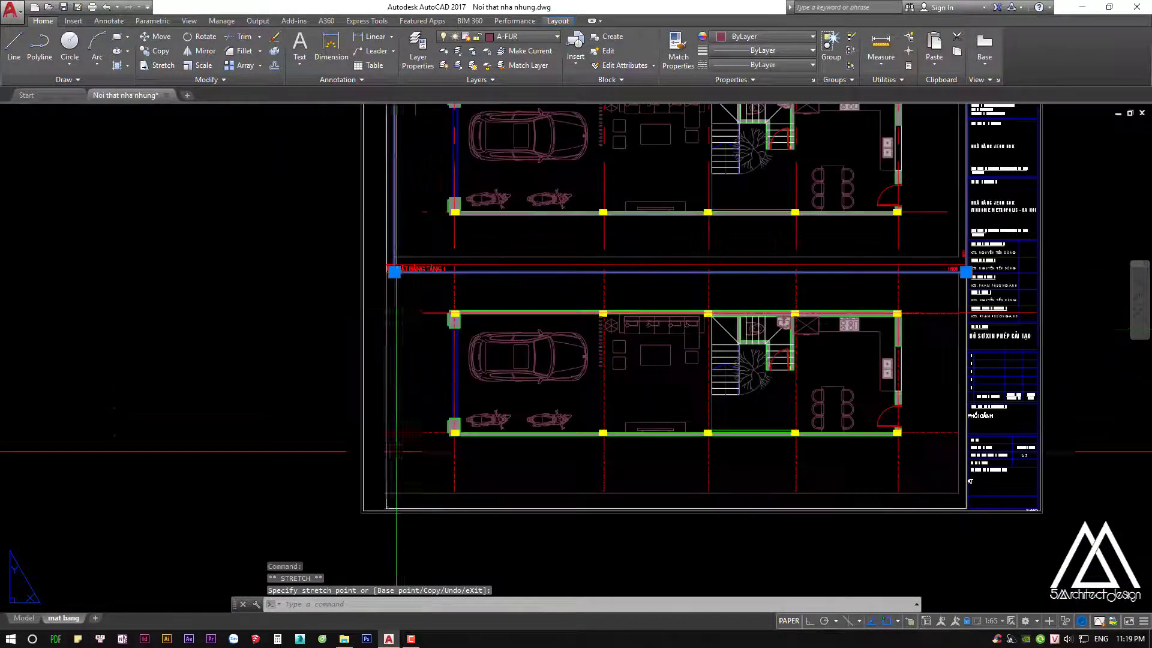
left_click(394, 272)
left_click(394, 266)
left_click(395, 270)
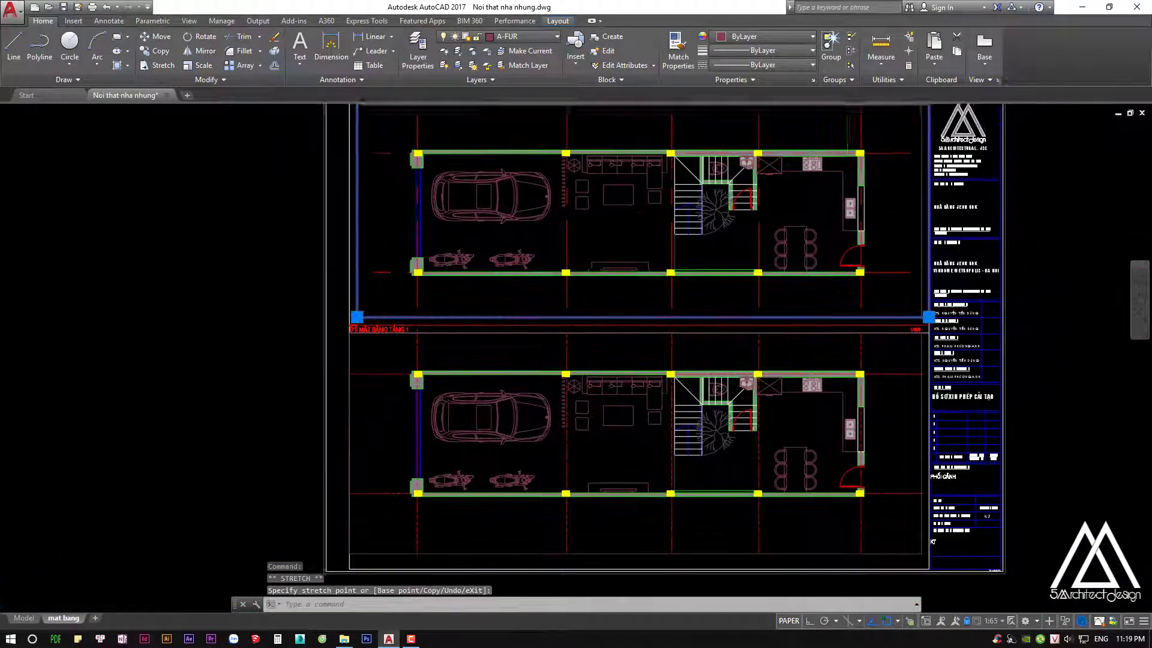
scroll(919, 328, "up", 3)
key("Escape")
key("Escape")
key("Escape")
scroll(933, 328, "down", 3)
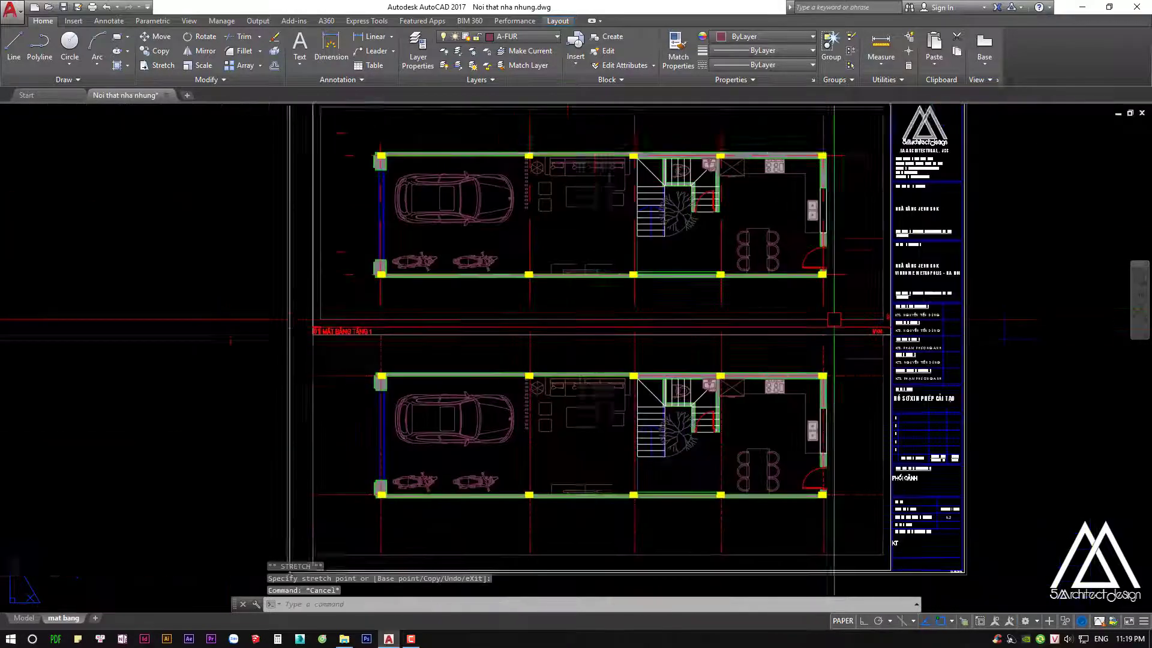
scroll(398, 316, "up", 1)
scroll(399, 316, "up", 1)
Copy the MẶT BẰNG TẦNG 1 title label to beneath the lower floor plan
scroll(399, 316, "up", 4)
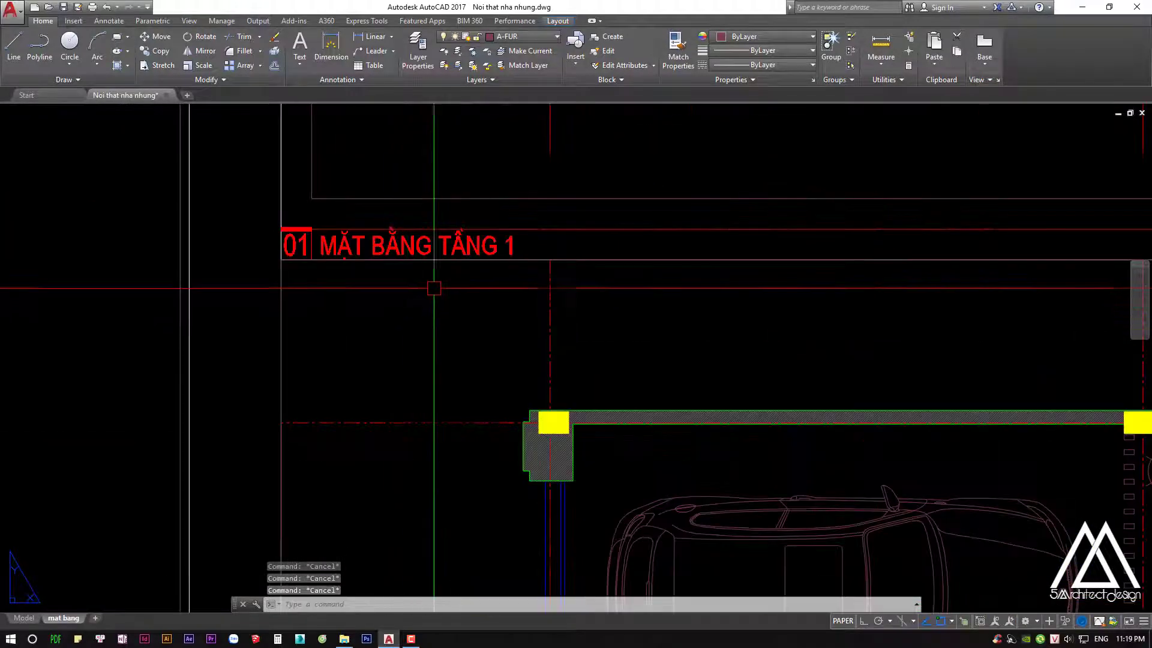
left_click(432, 258)
scroll(432, 264, "down", 2)
type("c")
key("Return")
left_click(374, 262)
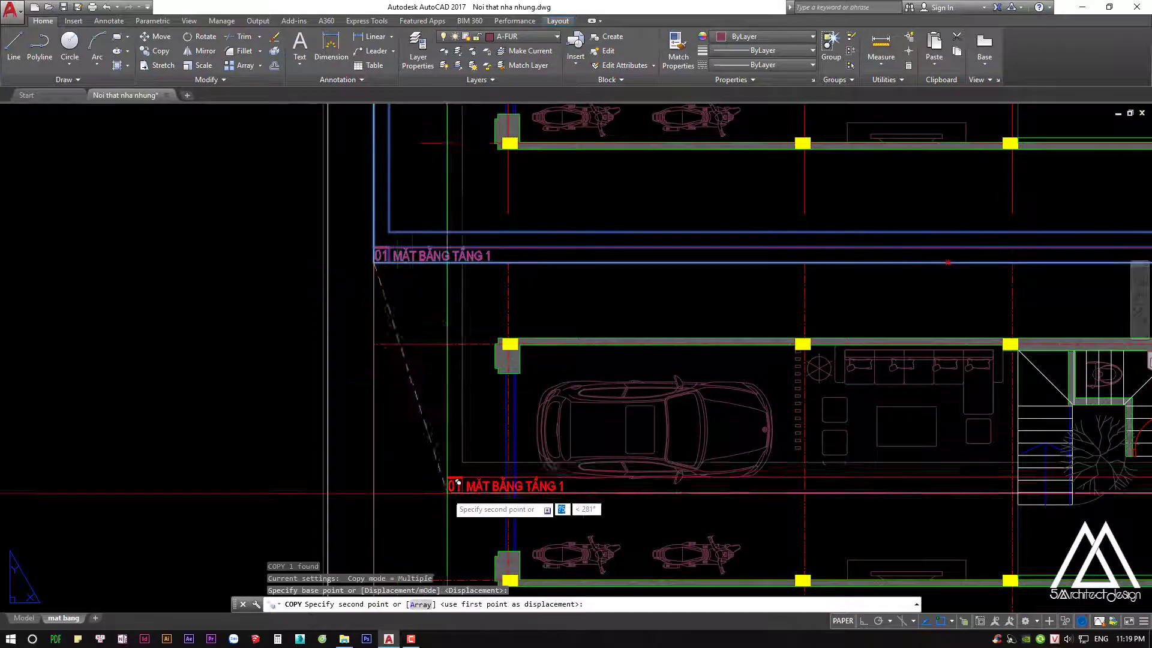
middle_click_drag(462, 594, 475, 430)
key("Escape")
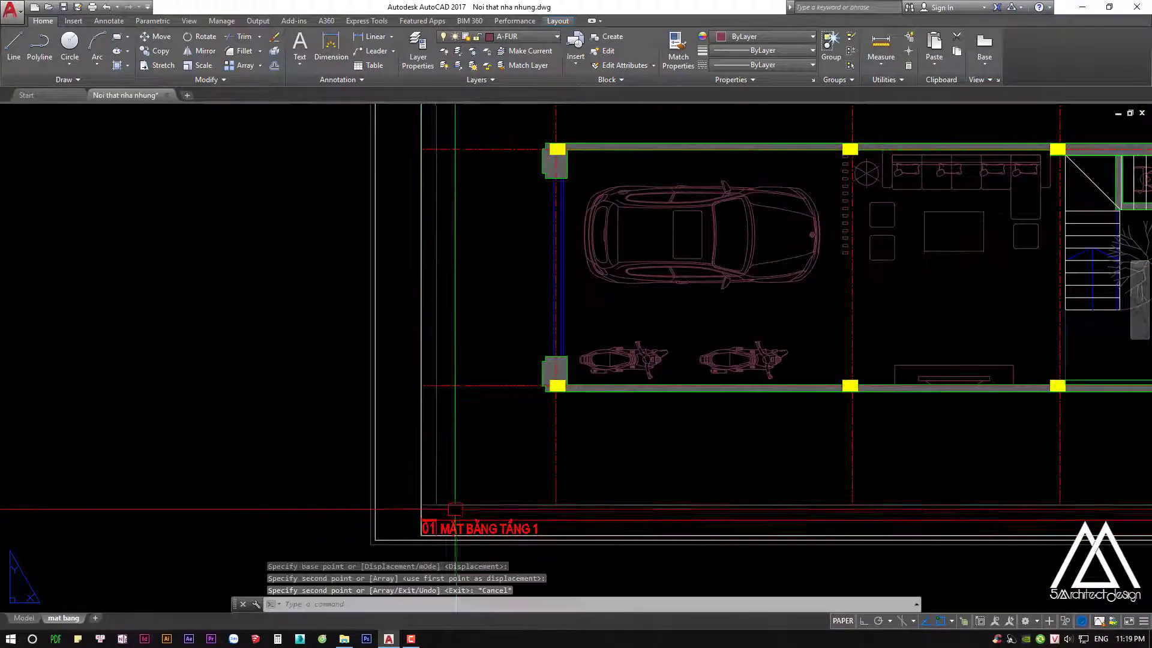
Grip-stretch the copied title line's ends to fit the lower viewport
scroll(420, 522, "up", 4)
left_click(377, 360)
left_click(377, 493)
left_click(426, 492)
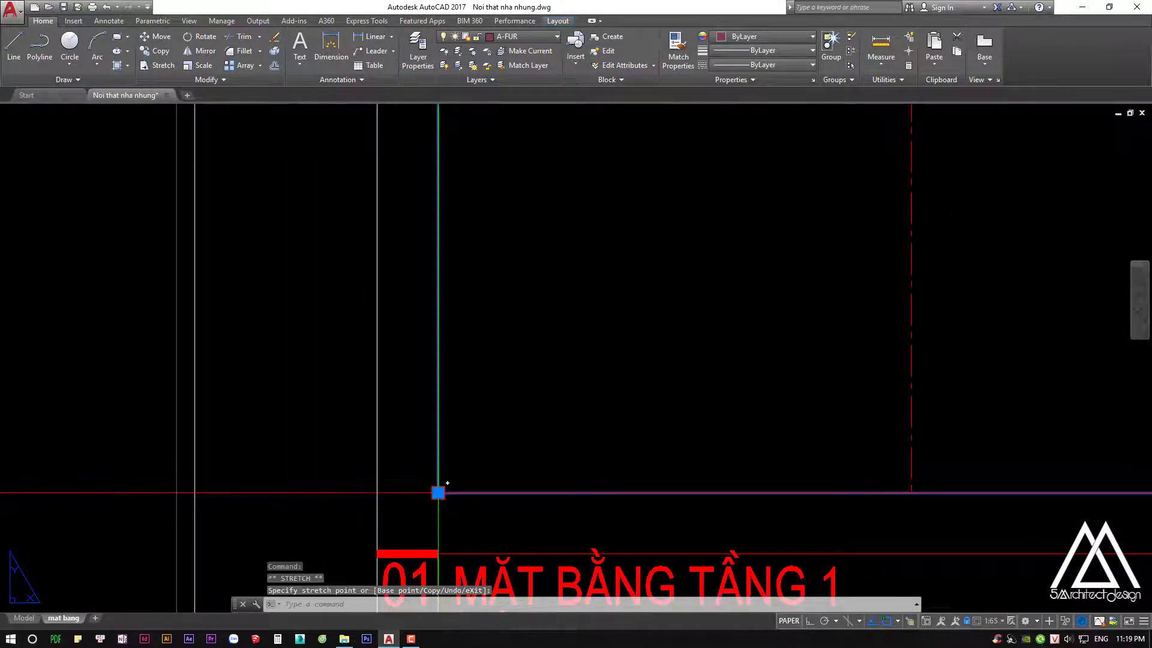
scroll(437, 488, "down", 4)
middle_click_drag(437, 489, 433, 224)
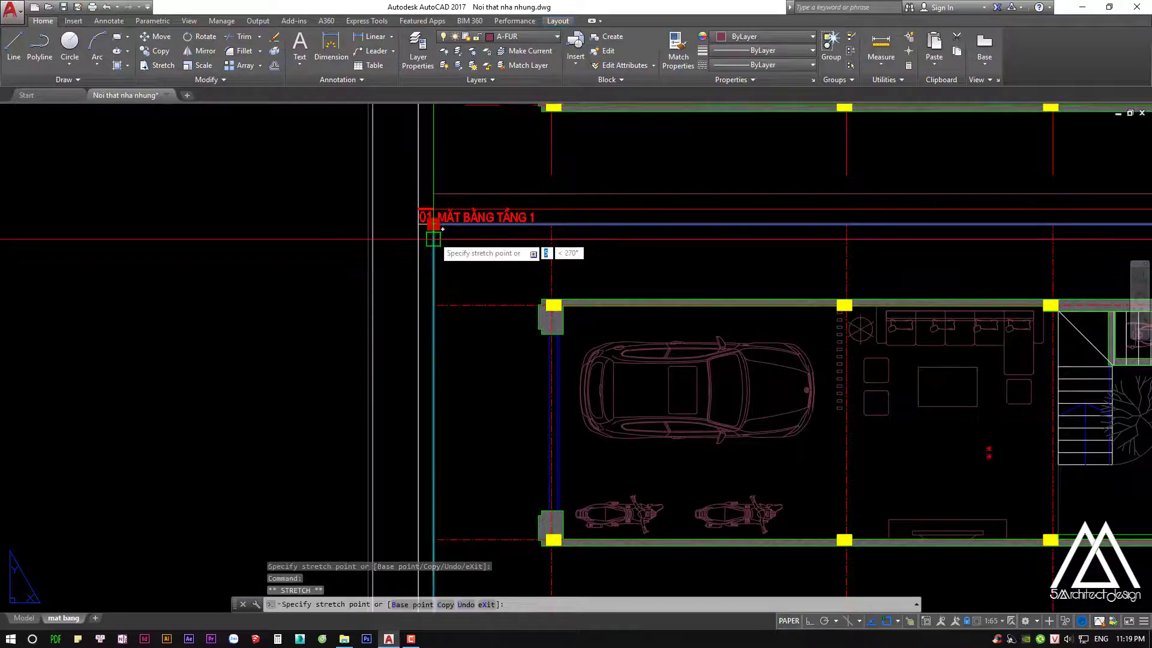
left_click(433, 239)
scroll(433, 238, "down", 2)
scroll(850, 316, "up", 2)
key("Escape")
key("Escape")
key("Escape")
scroll(867, 296, "down", 5)
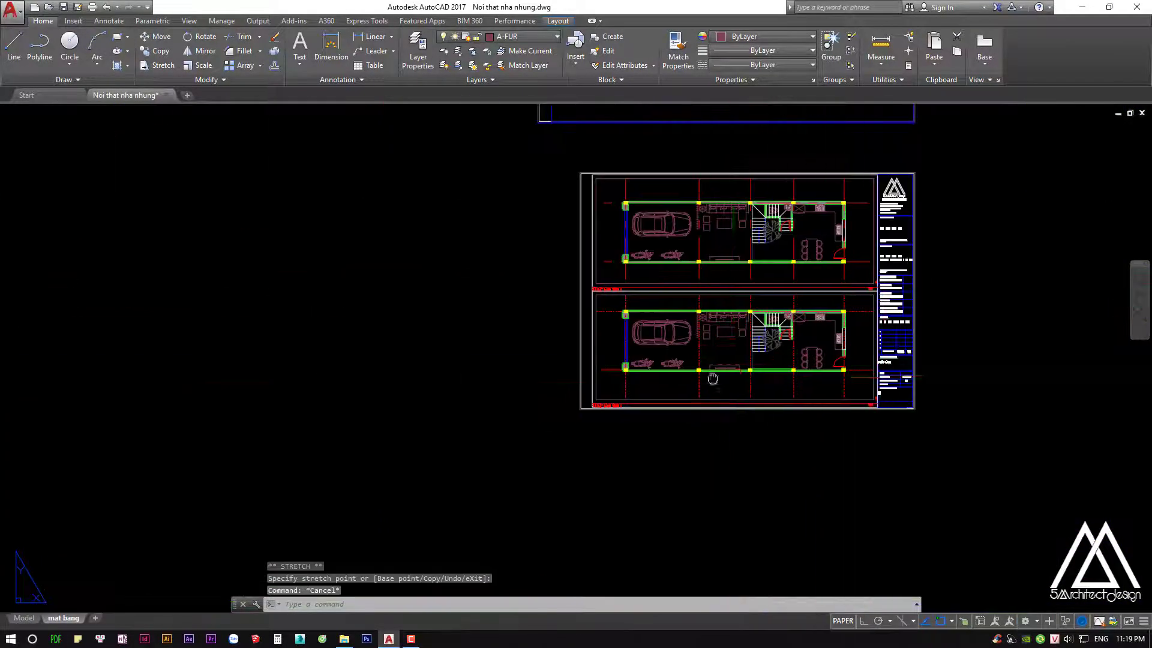
scroll(557, 439, "up", 4)
scroll(557, 439, "up", 2)
scroll(557, 439, "up", 2)
double_click(557, 438)
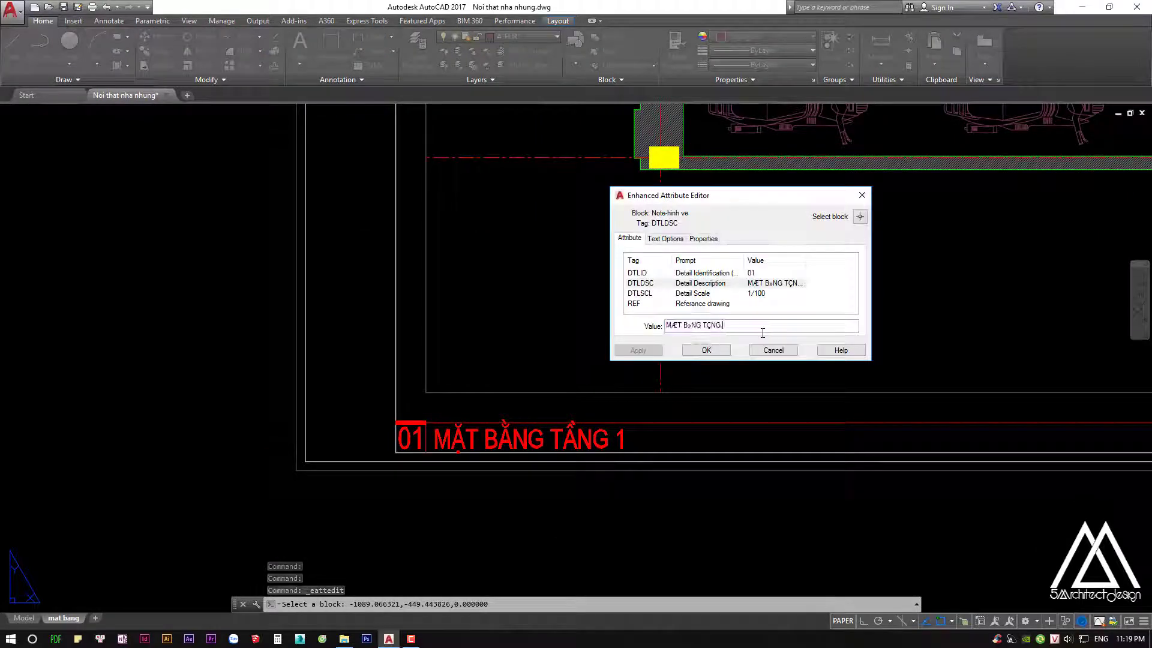
left_click(706, 350)
scroll(607, 386, "down", 3)
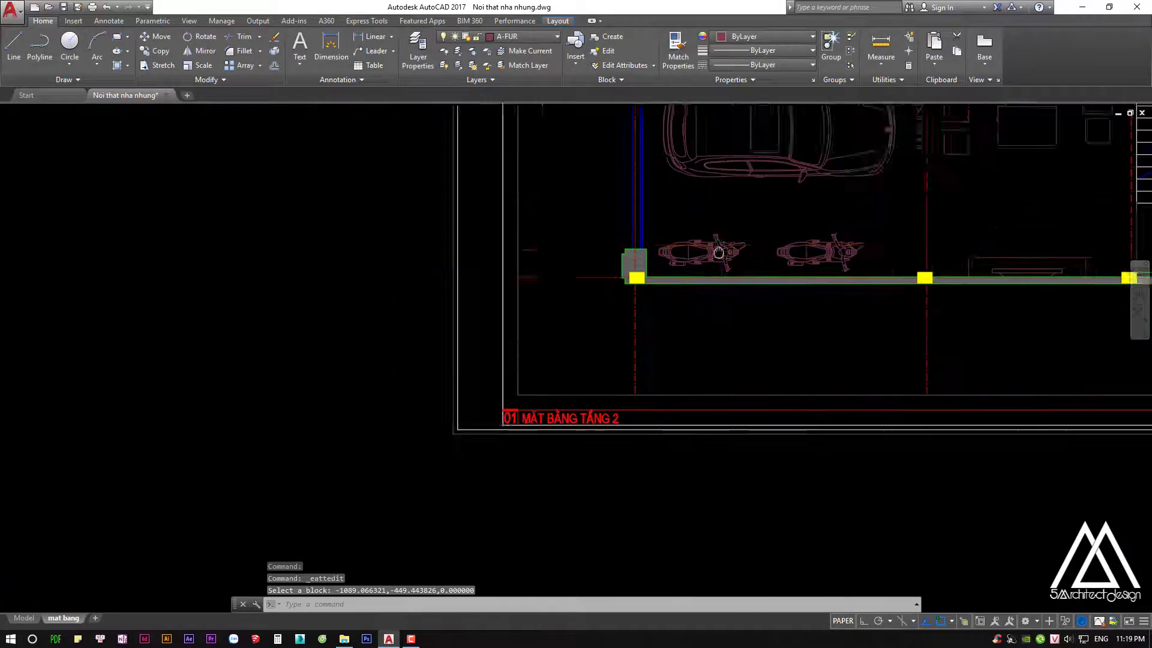
scroll(536, 248, "down", 3)
left_click(537, 248)
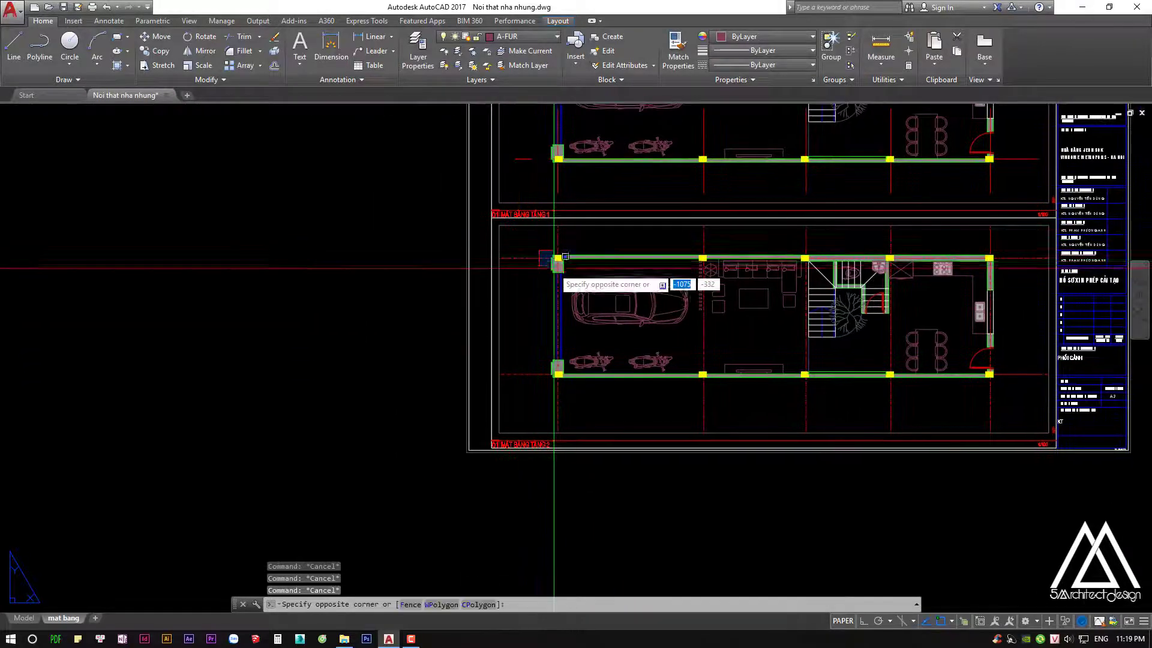
key("Escape")
left_click(575, 264)
key("Escape")
middle_click_drag(564, 264, 515, 345)
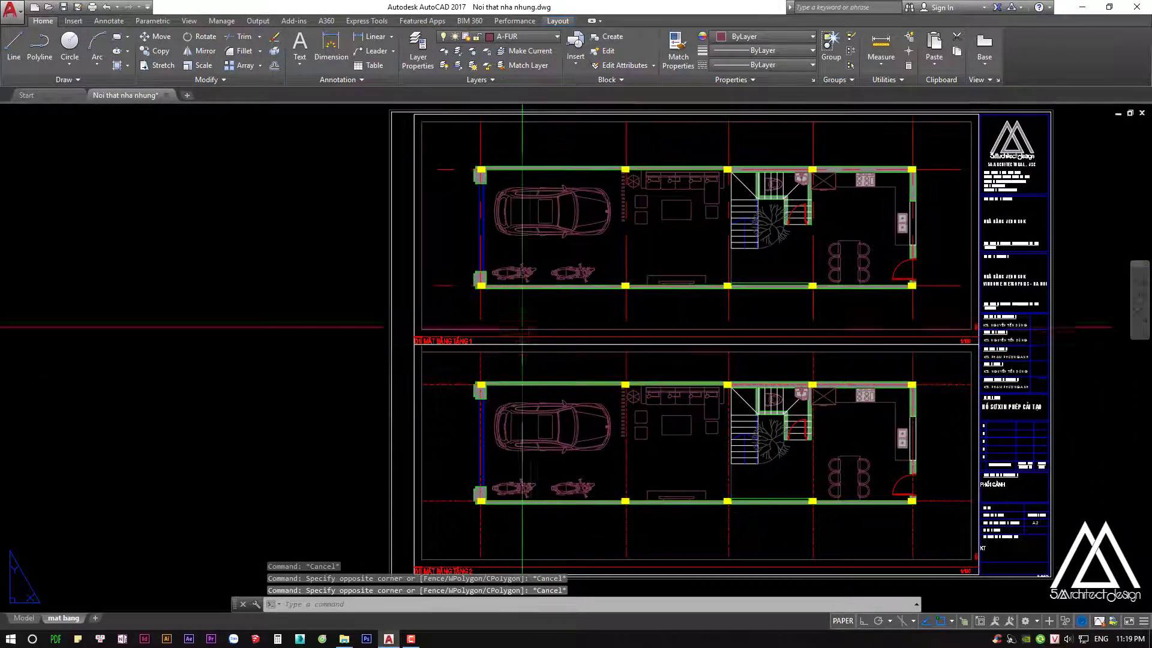
scroll(486, 333, "up", 4)
scroll(541, 266, "down", 4)
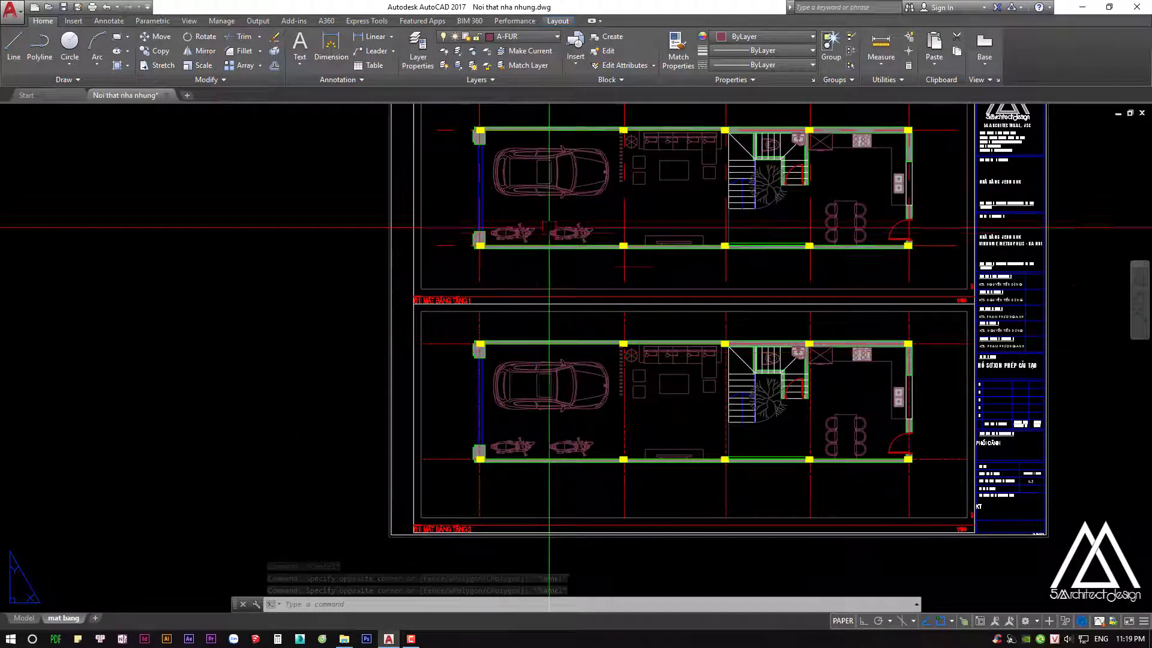
middle_click_drag(549, 227, 541, 244)
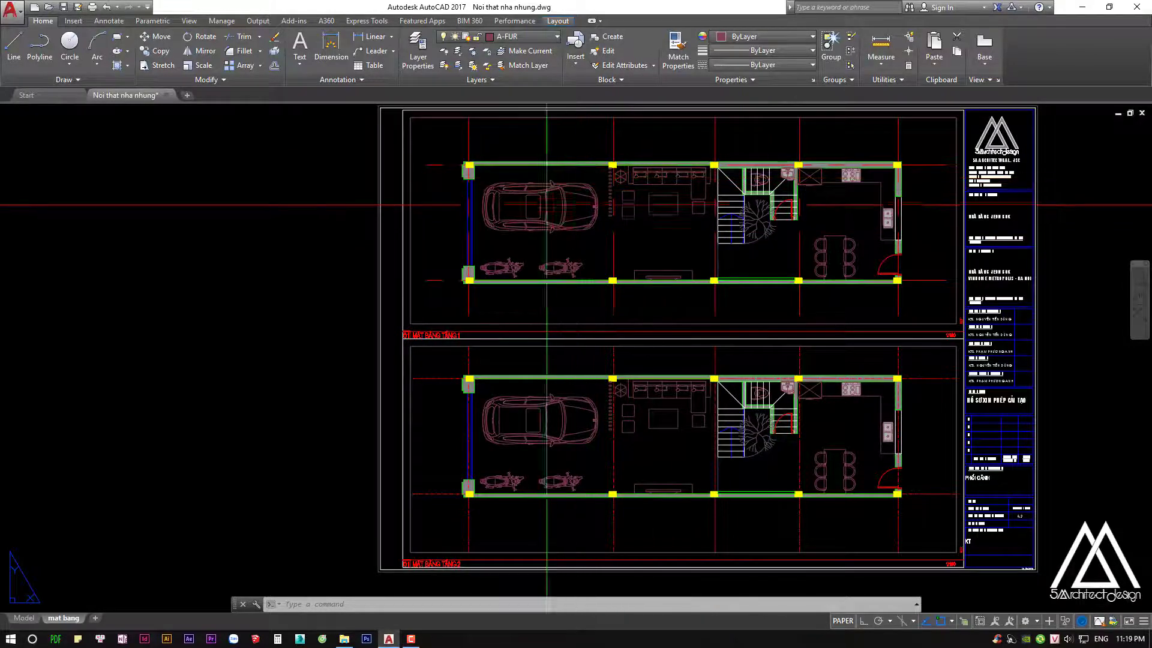
middle_click_drag(588, 457, 599, 414)
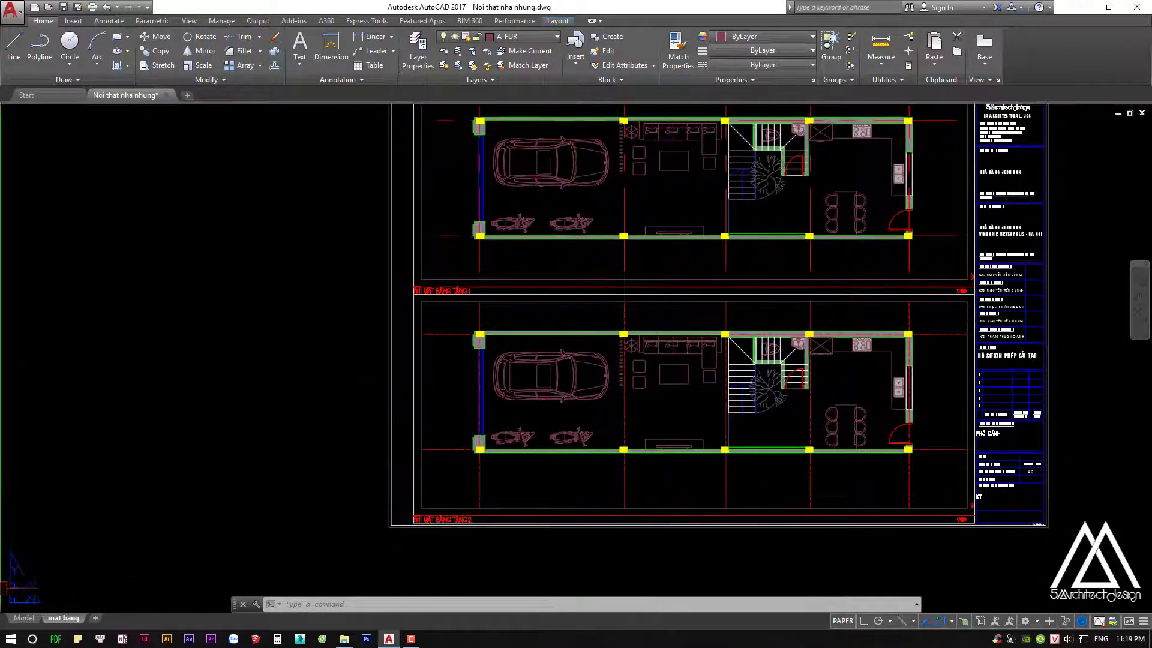
Check the floor plans in model space, then send the lower viewport to the back
left_click(24, 618)
scroll(462, 342, "down", 6)
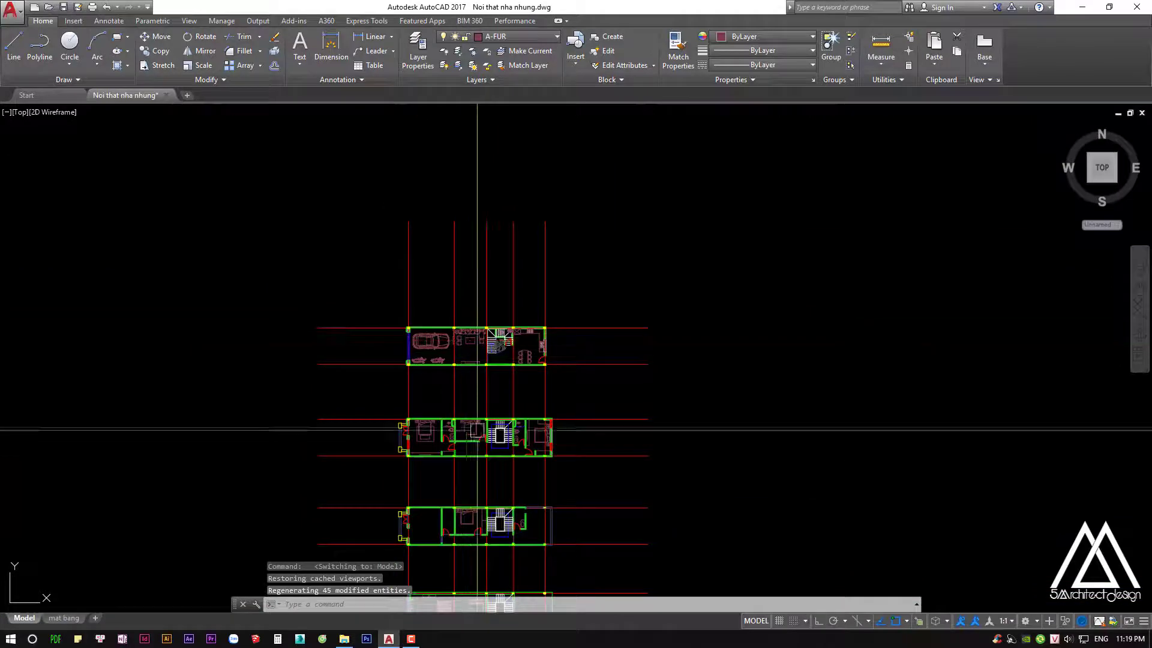
left_click(55, 619)
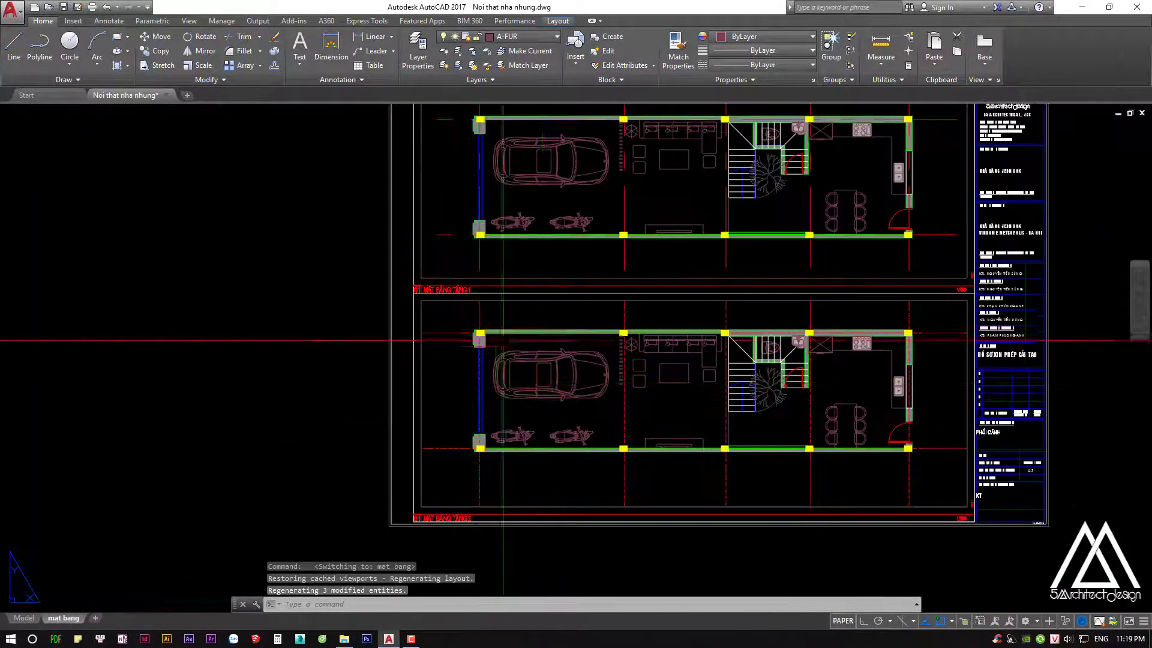
left_click(447, 301)
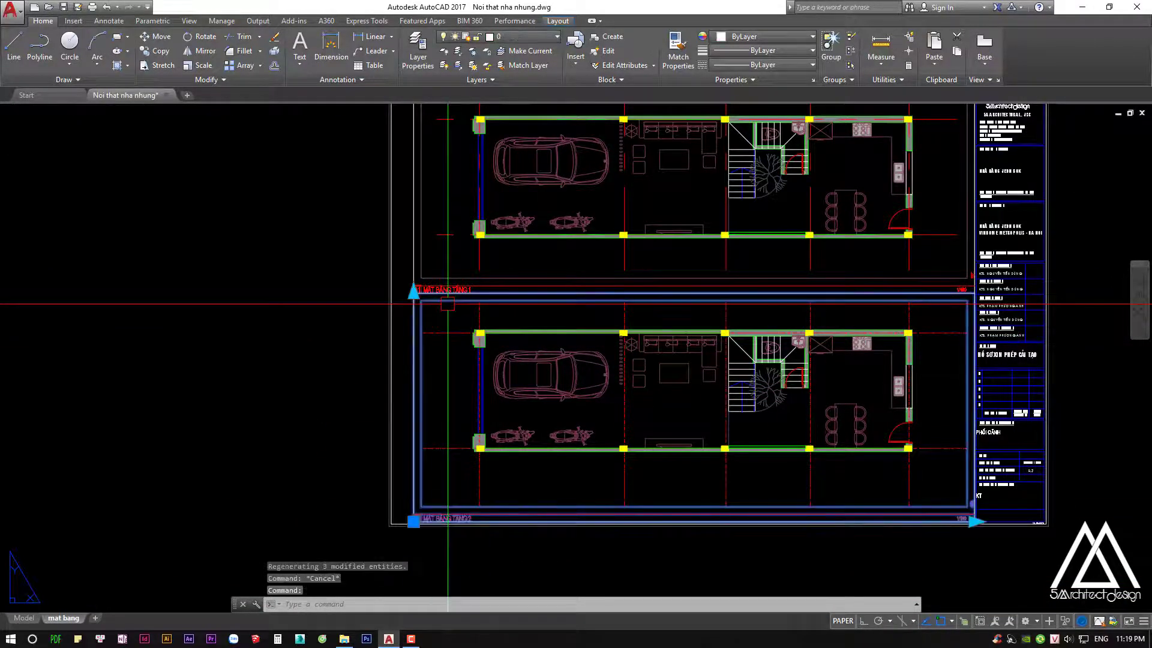
type("r")
key("Return")
key("Return")
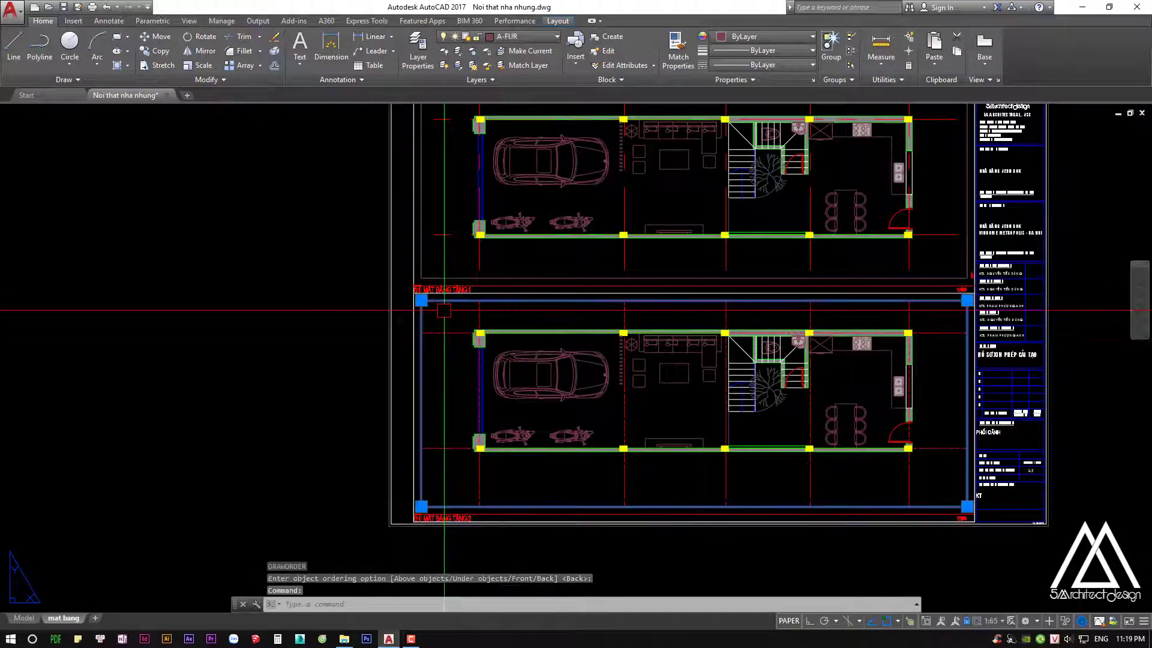
Stretch the lower viewport's bottom-left corner down until the floor 2 plan shows
mouse_move(461, 482)
middle_mouse_down()
mouse_move(427, 451)
mouse_move(449, 279)
middle_mouse_up()
left_click(426, 451)
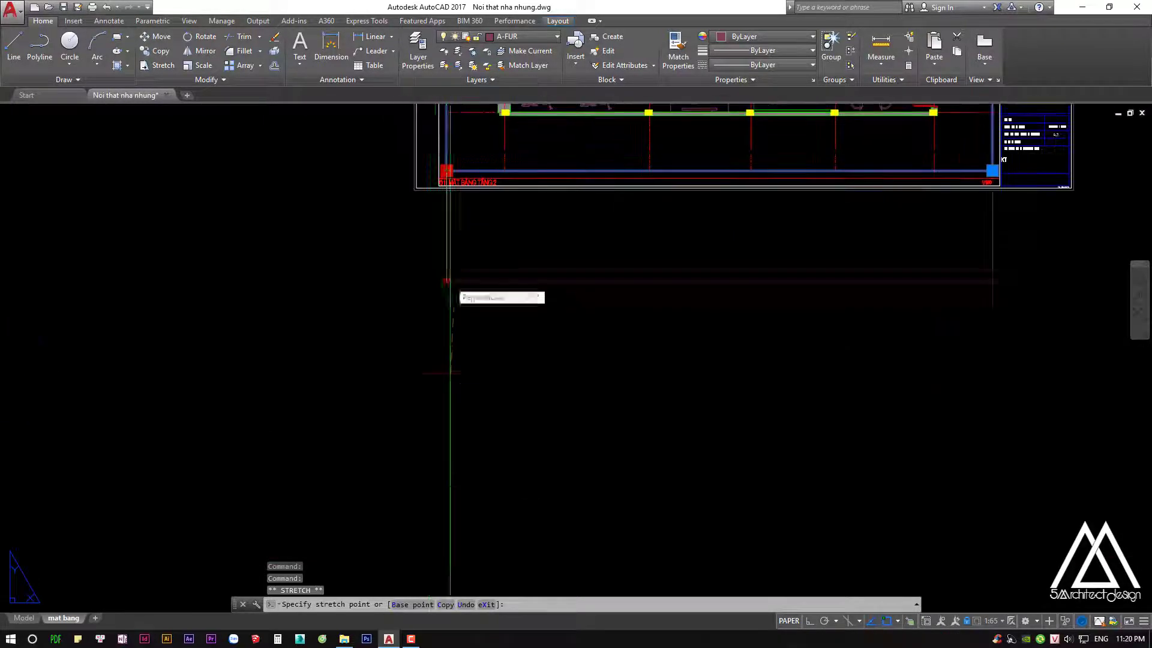
key("Escape")
left_click(446, 171)
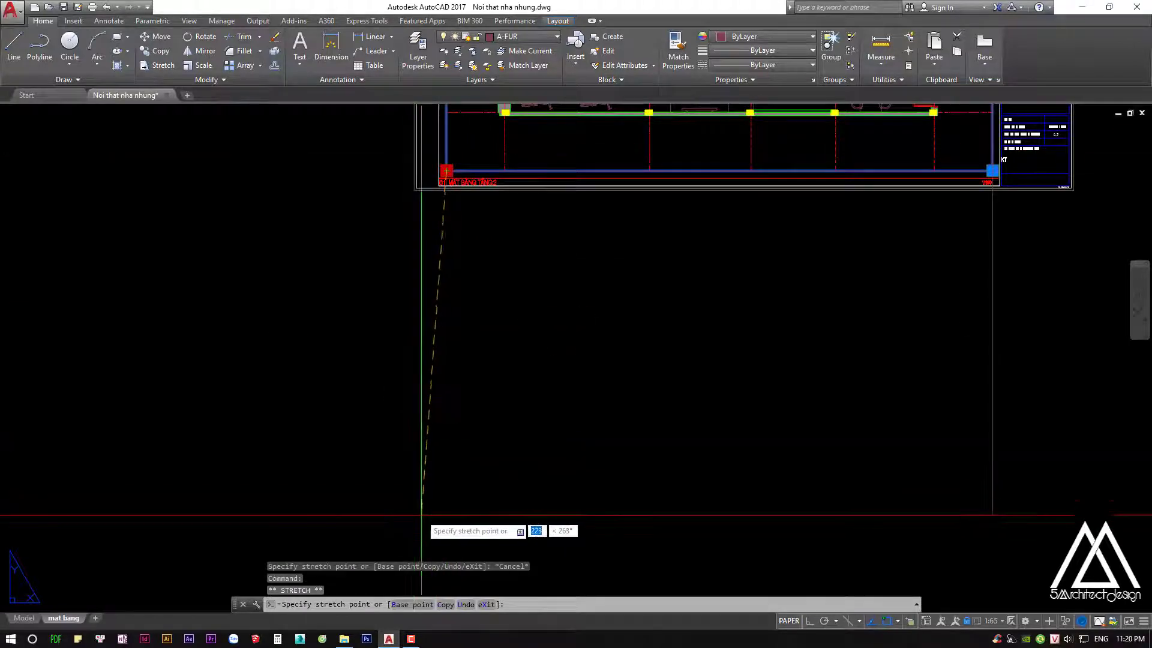
left_click(435, 547)
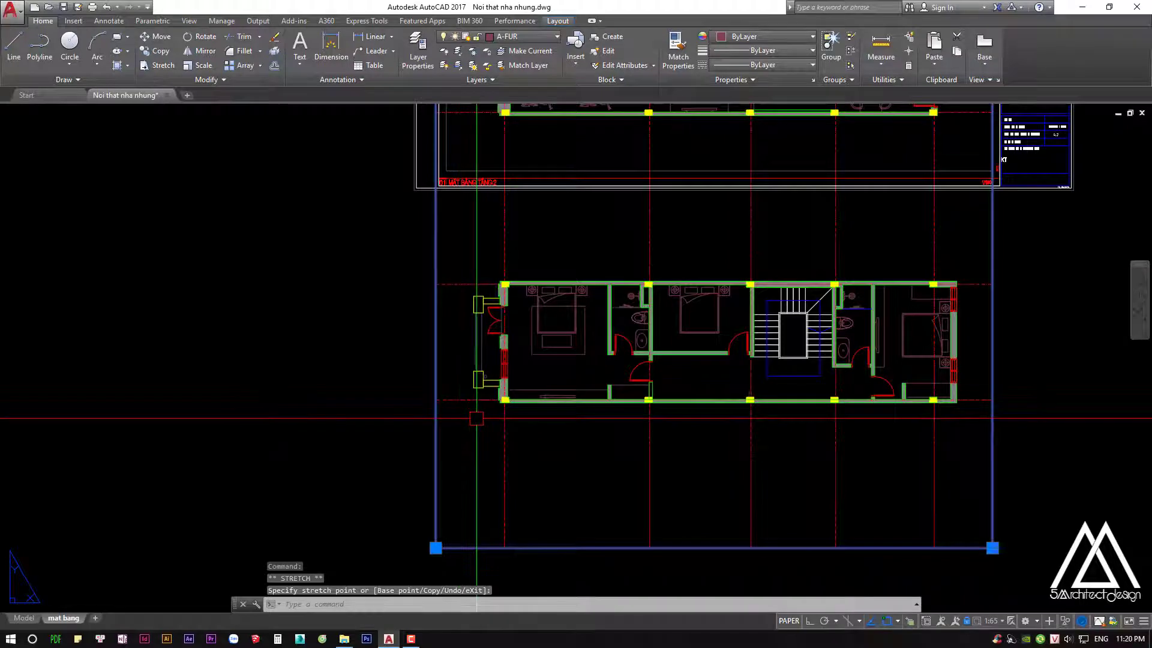
Start moving the enlarged viewport from a floor 2 wall corner base point
type("m")
key("Return")
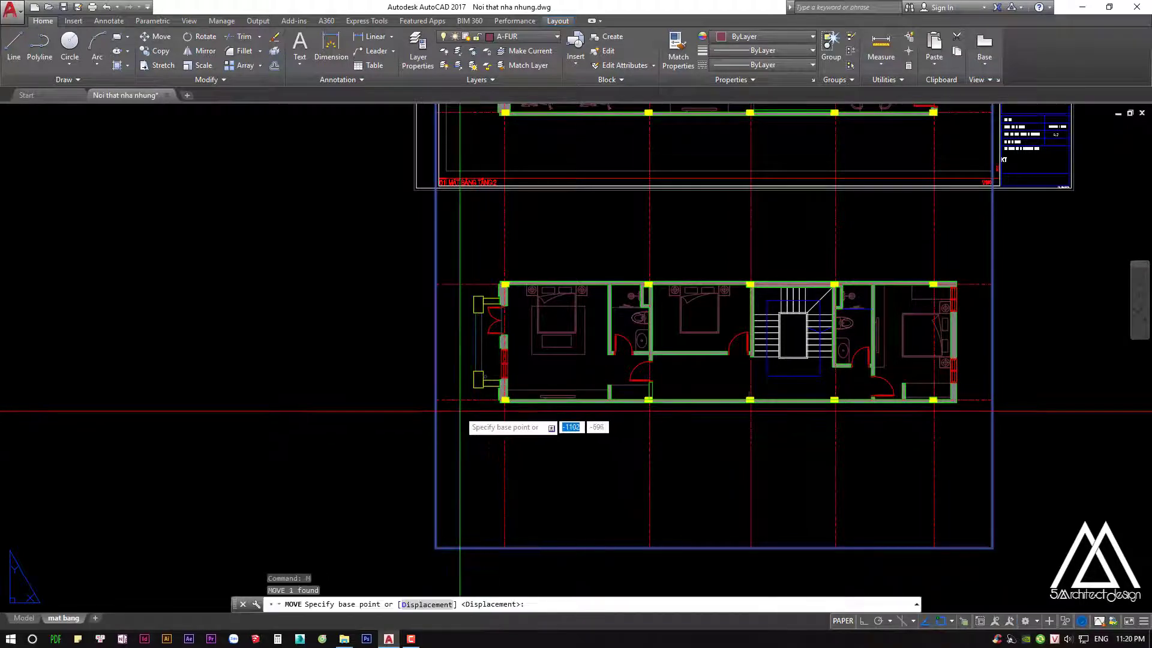
scroll(501, 399, "up", 6)
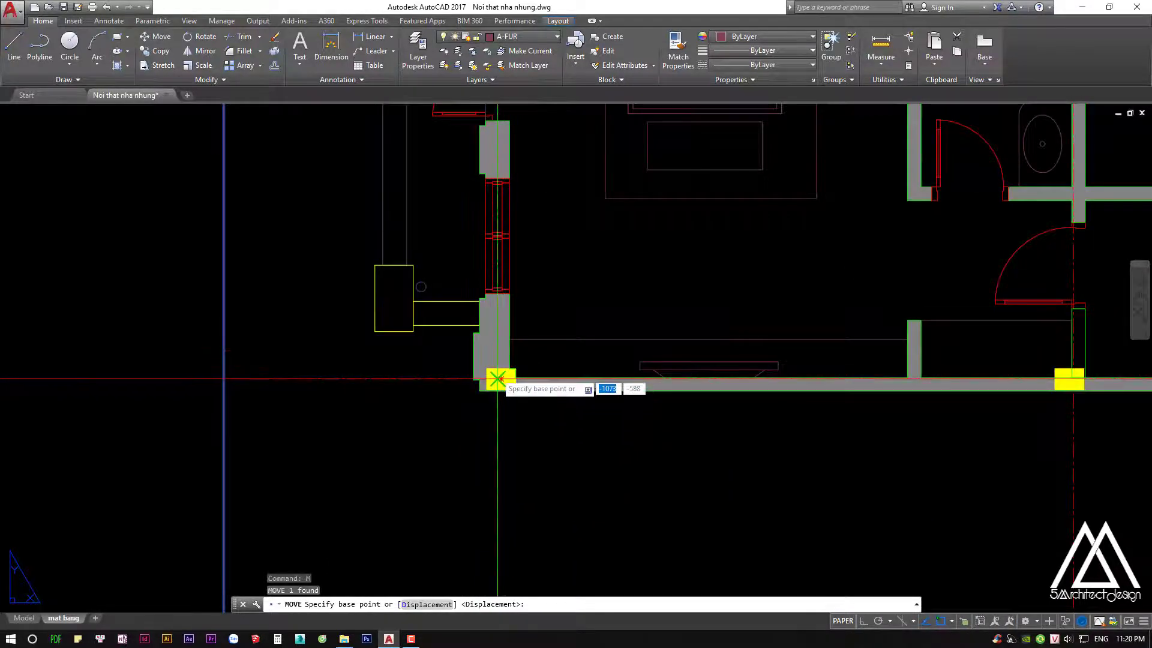
scroll(497, 379, "up", 8)
scroll(493, 393, "down", 5)
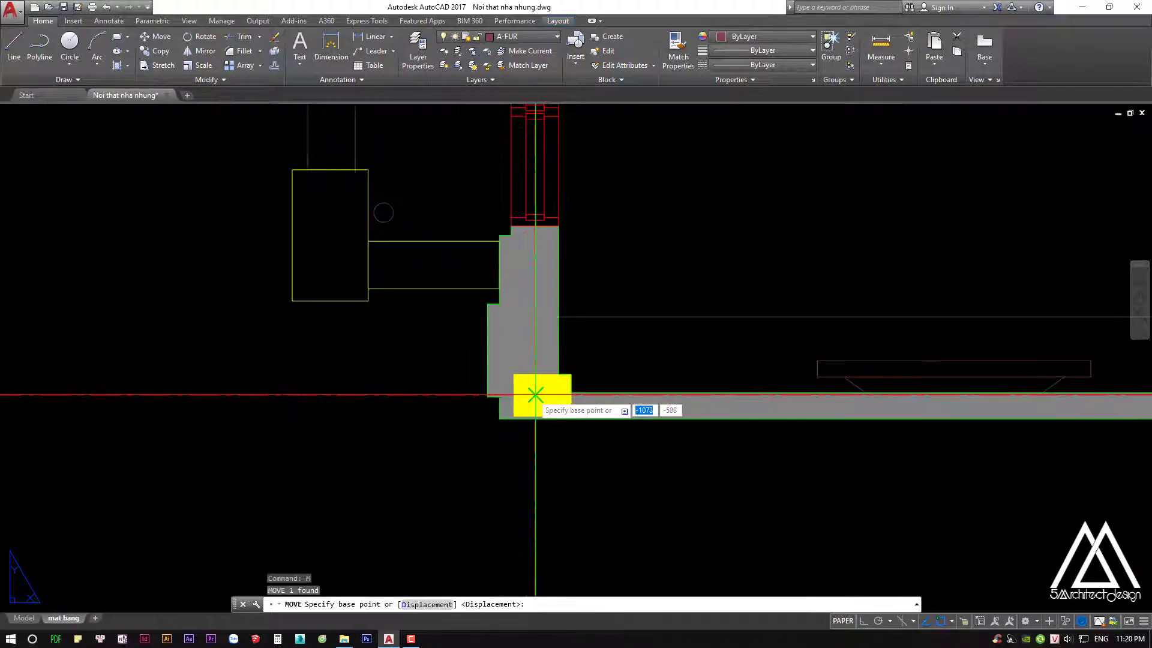
left_click(535, 395)
Drop floor 2 into the lower frame aligned beneath floor 1, and reselect the viewport
scroll(600, 282, "down", 6)
scroll(588, 270, "down", 2)
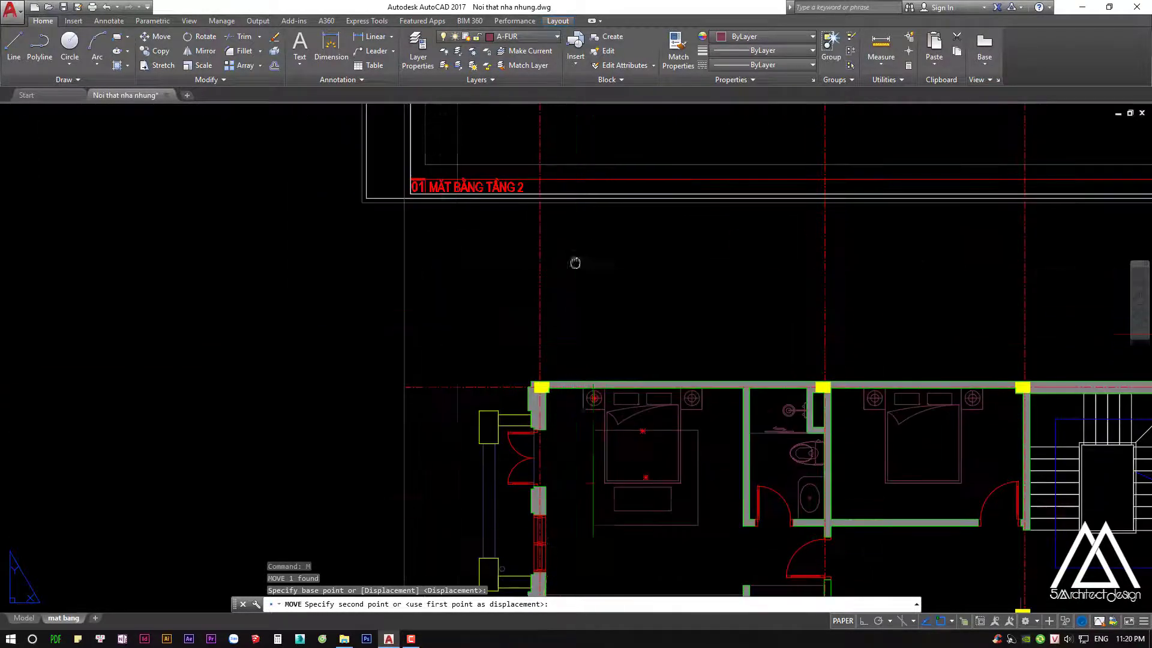
scroll(585, 312, "down", 2)
scroll(591, 360, "up", 8)
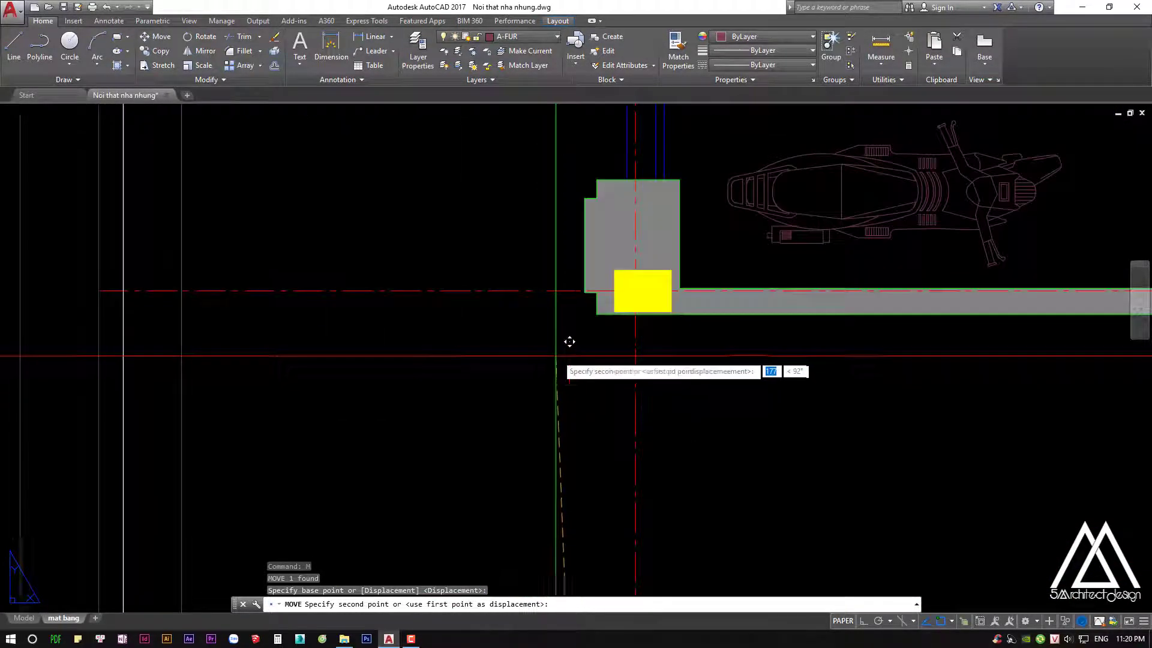
left_click(649, 276)
scroll(636, 293, "down", 5)
scroll(583, 366, "down", 2)
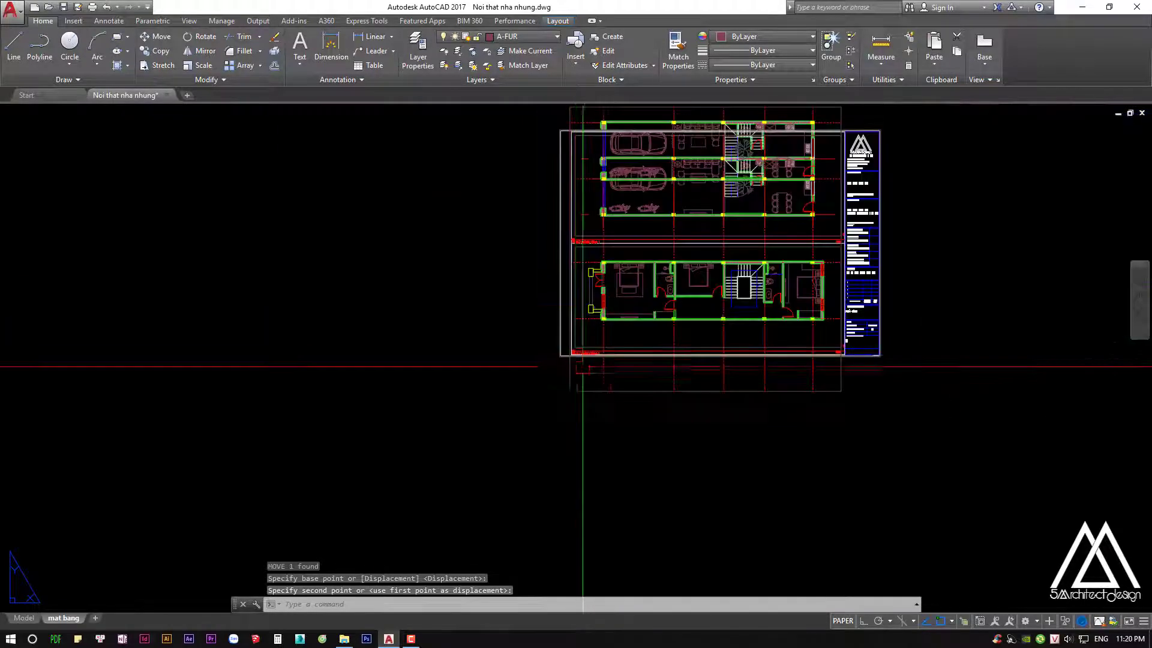
left_click(580, 393)
Pull the floor 2 viewport's top-left corner down to the lower frame corner
middle_click_drag(580, 393, 591, 441)
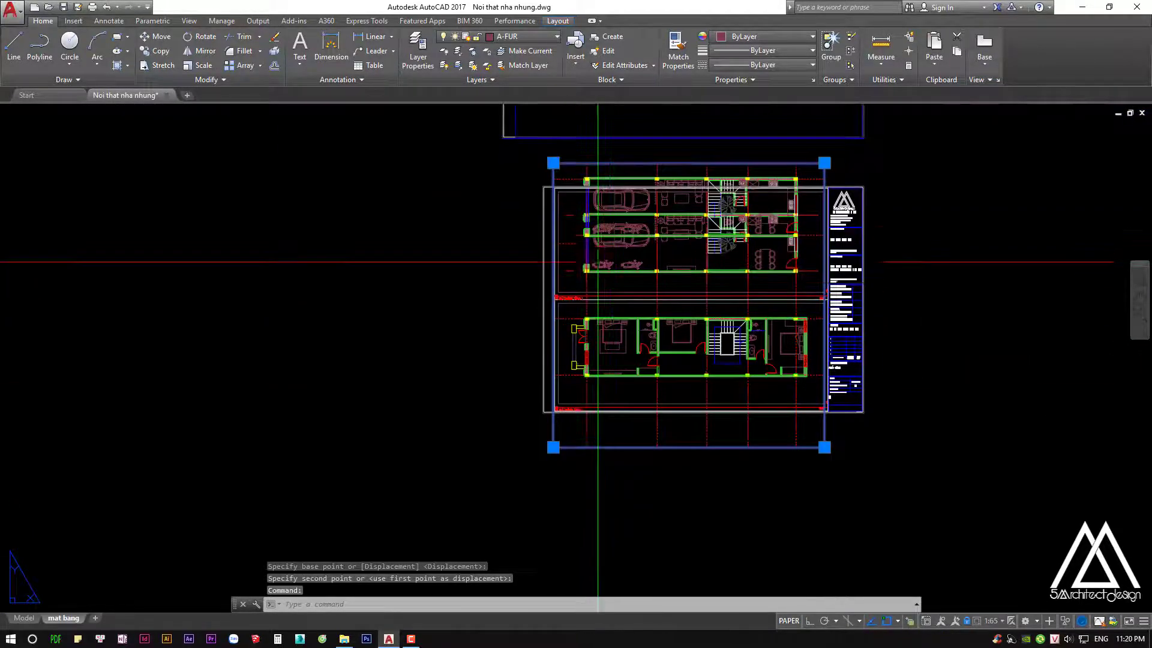
key("Escape")
left_click(591, 441)
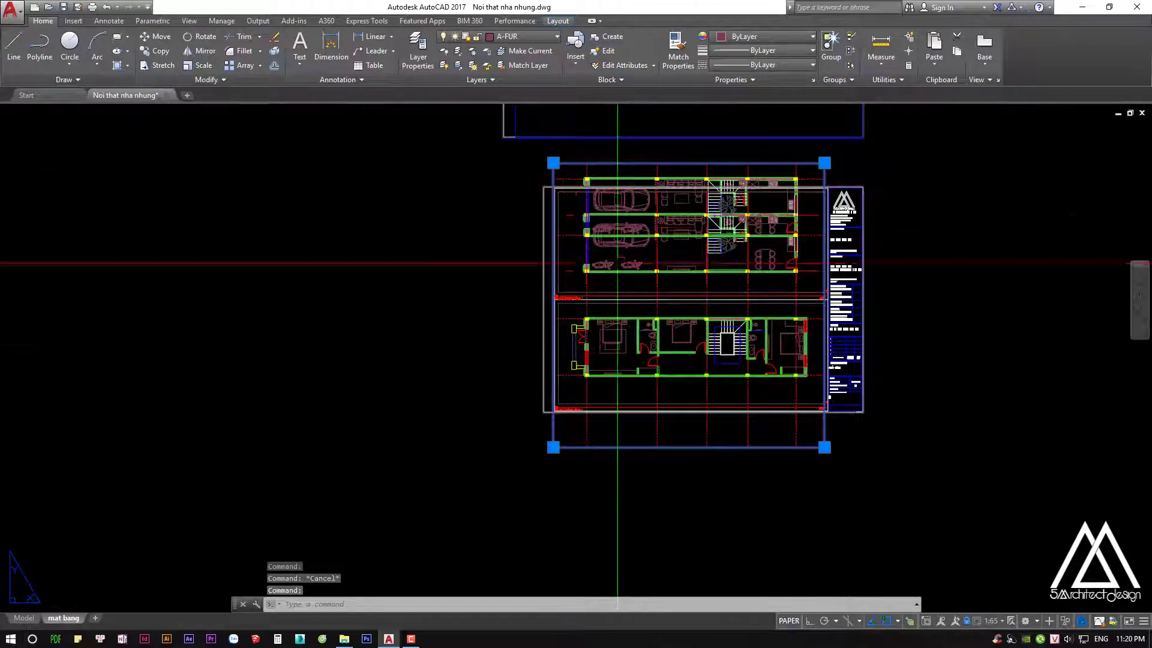
left_click(554, 162)
scroll(552, 330, "up", 5)
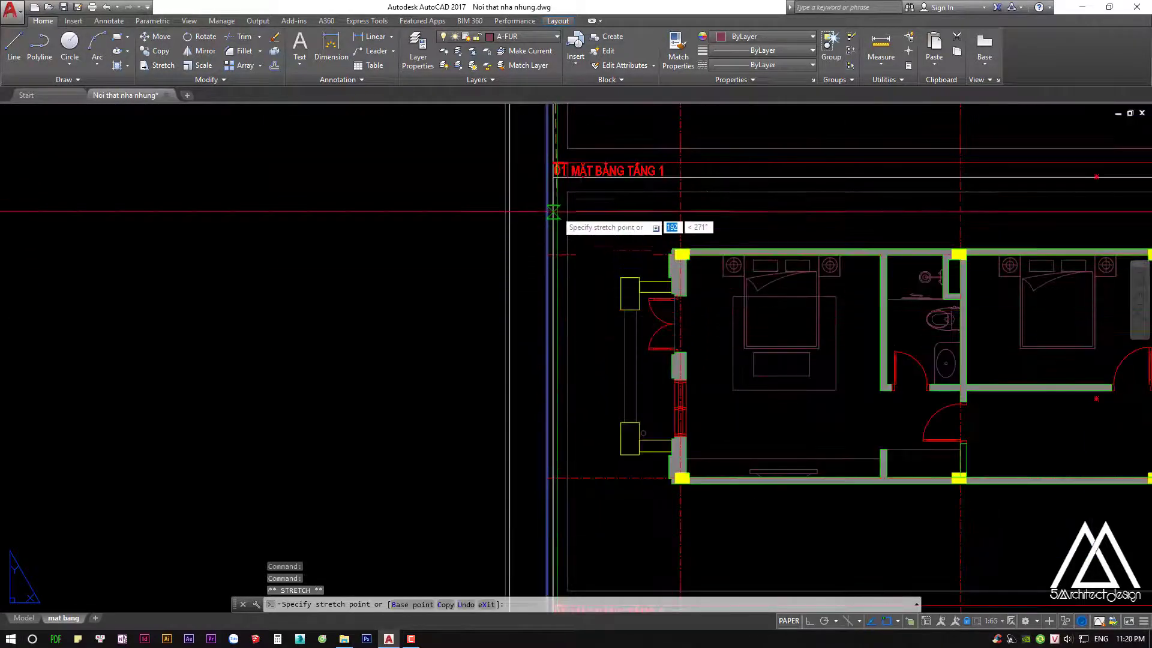
scroll(553, 175, "down", 4)
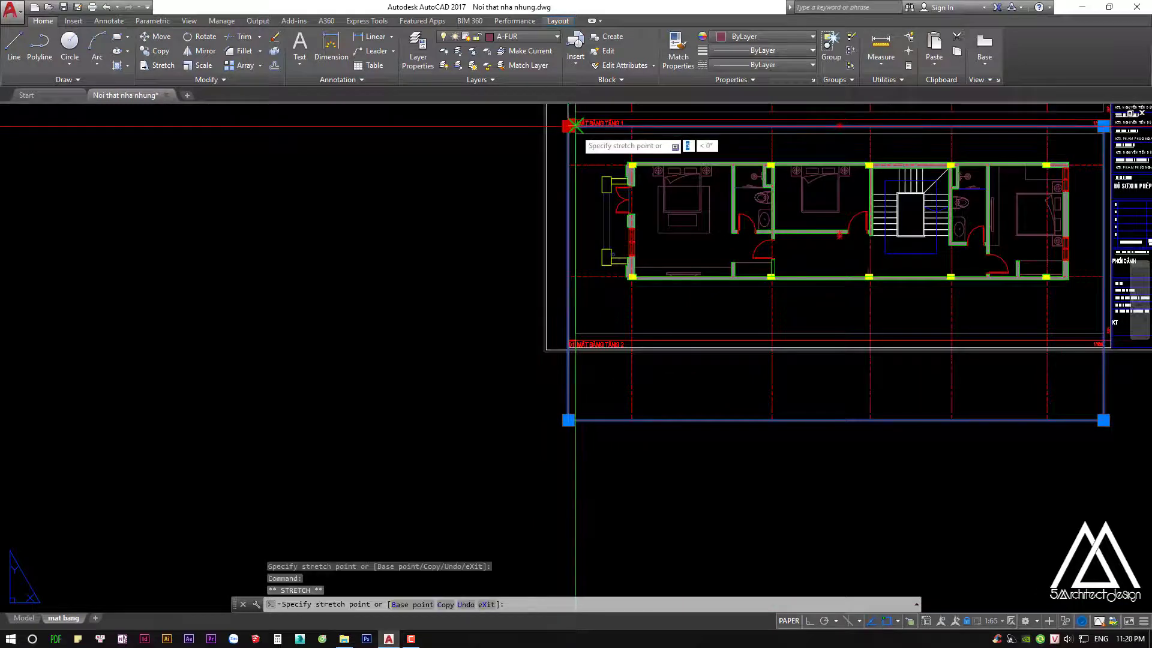
left_click(575, 133)
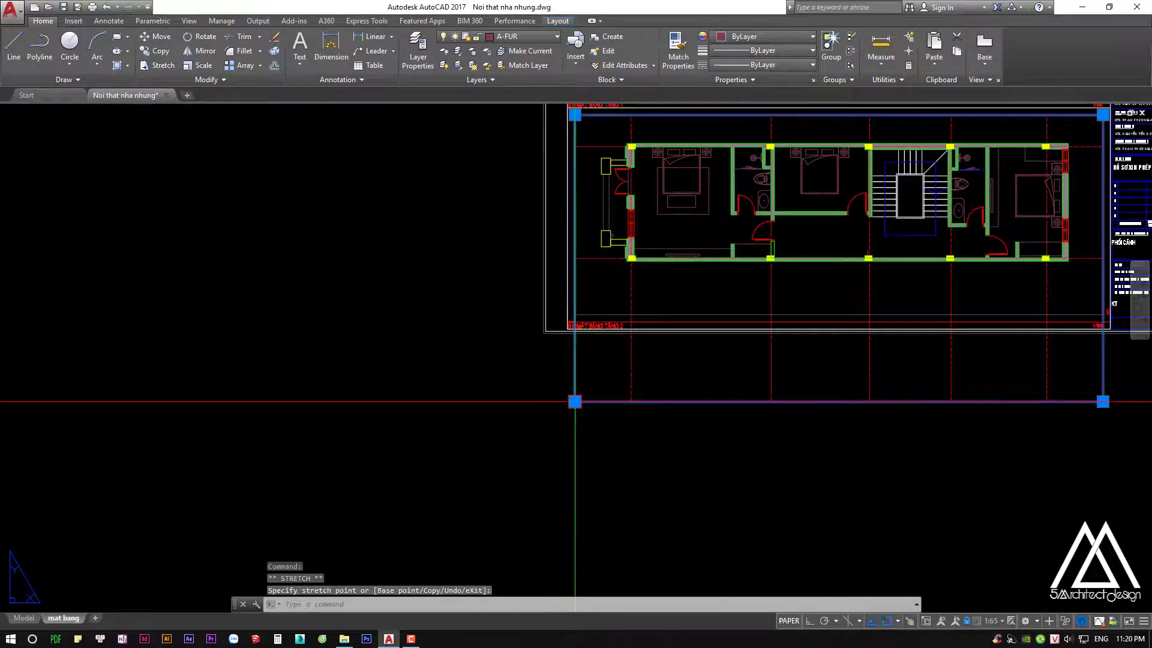
Cancel the second corner resize and pan to review the whole sheet
scroll(819, 376, "up", 2)
scroll(819, 377, "up", 3)
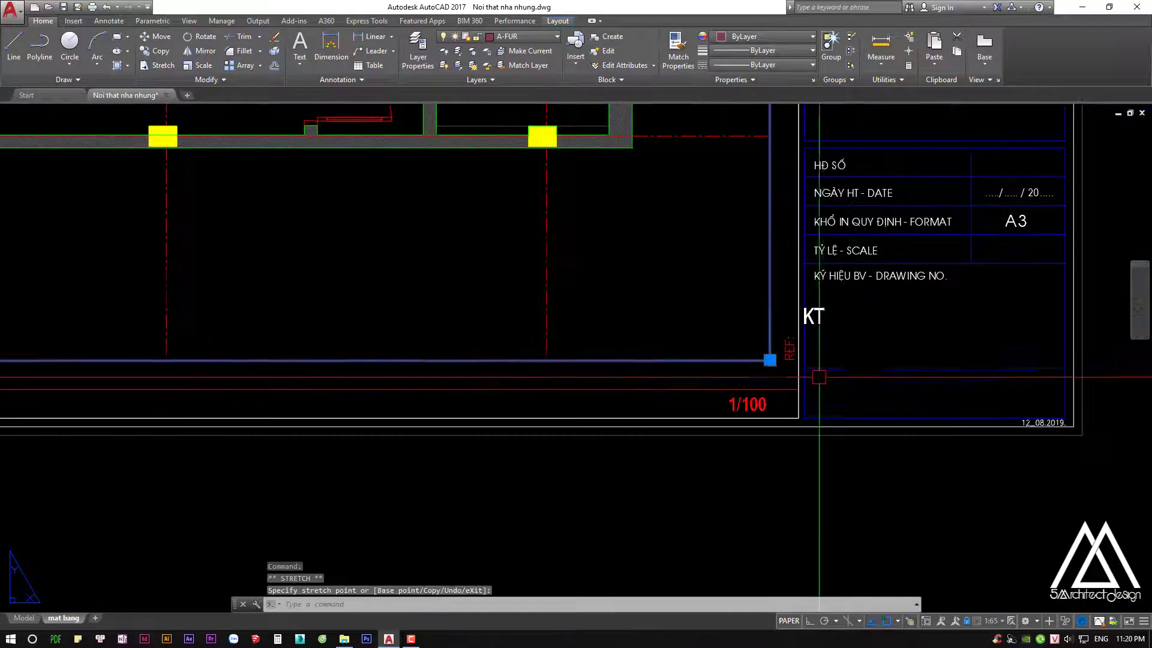
key("Escape")
scroll(819, 377, "down", 4)
mouse_move(504, 299)
middle_mouse_down()
mouse_move(637, 487)
mouse_move(636, 455)
middle_mouse_up()
middle_click_drag(480, 288, 508, 358)
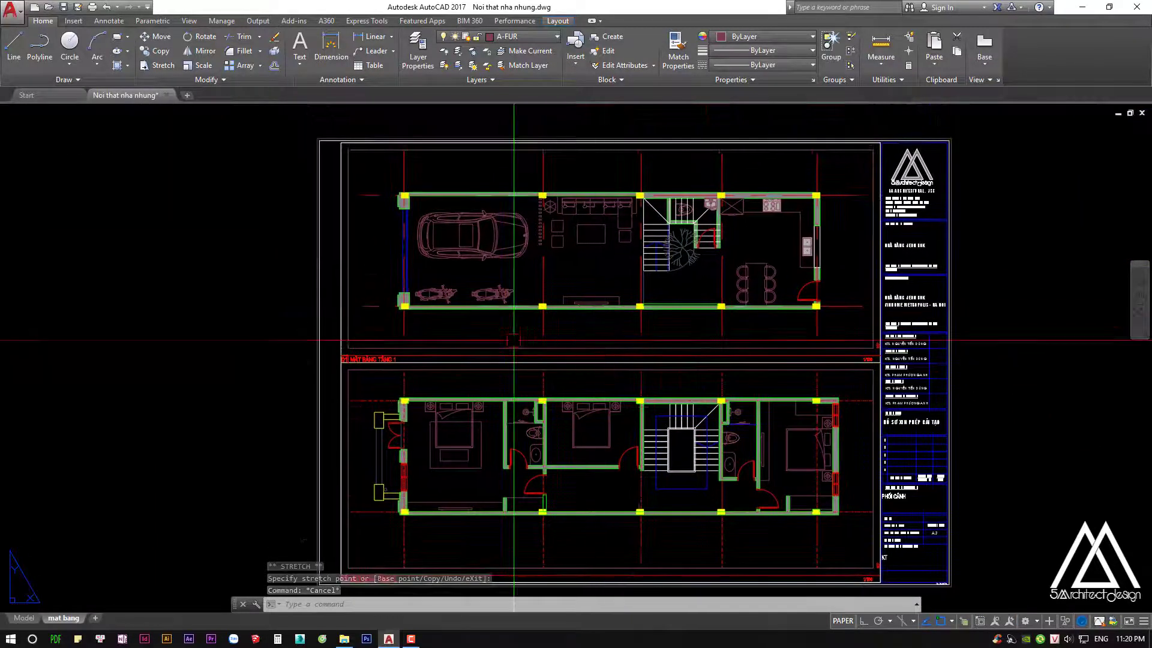
scroll(420, 369, "up", 3)
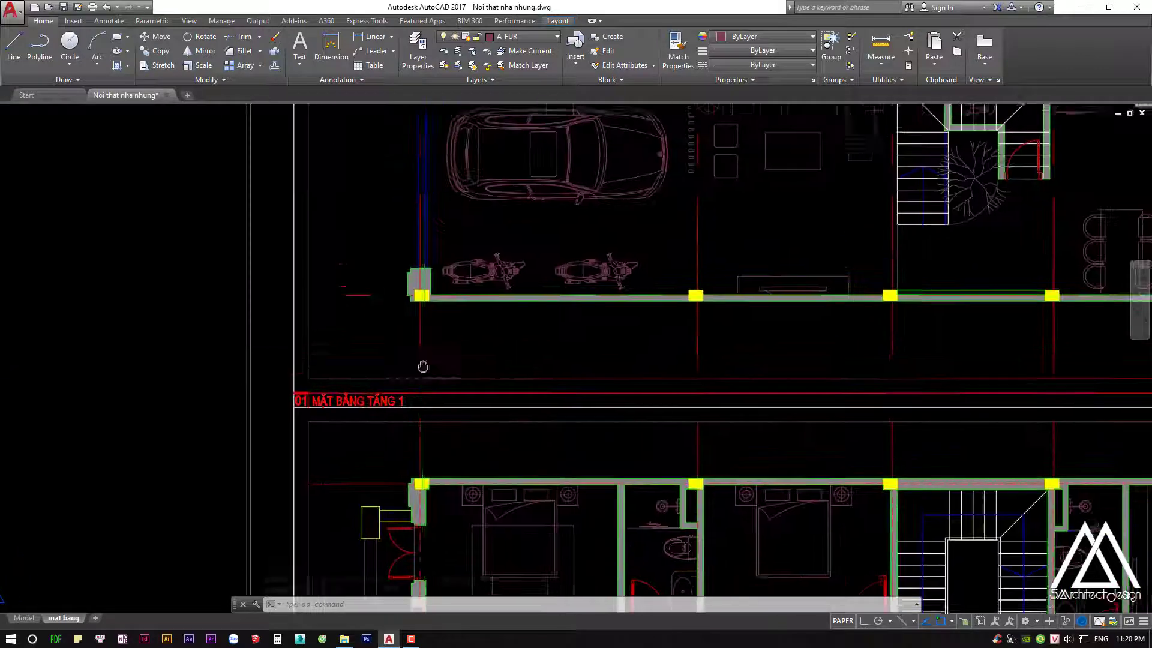
scroll(420, 384, "down", 3)
middle_click_drag(411, 243, 406, 219)
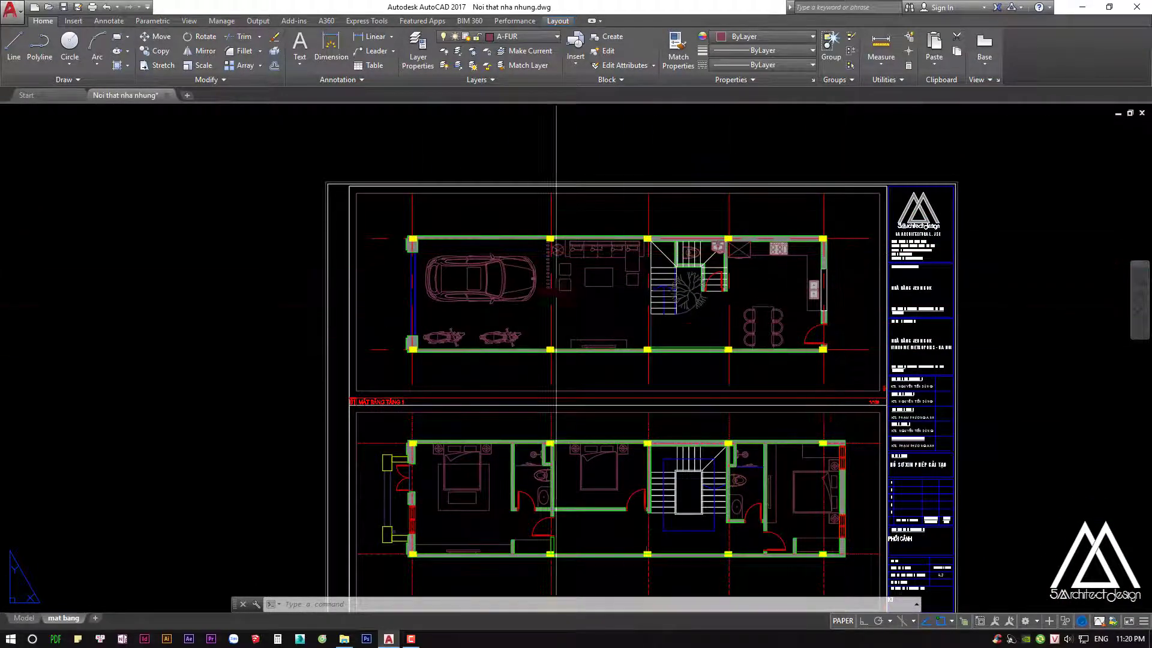
Activate the floor 1 viewport and regenerate the display with RE
mouse_move(527, 210)
middle_mouse_down()
mouse_move(525, 256)
mouse_move(551, 273)
middle_mouse_up()
double_click(586, 280)
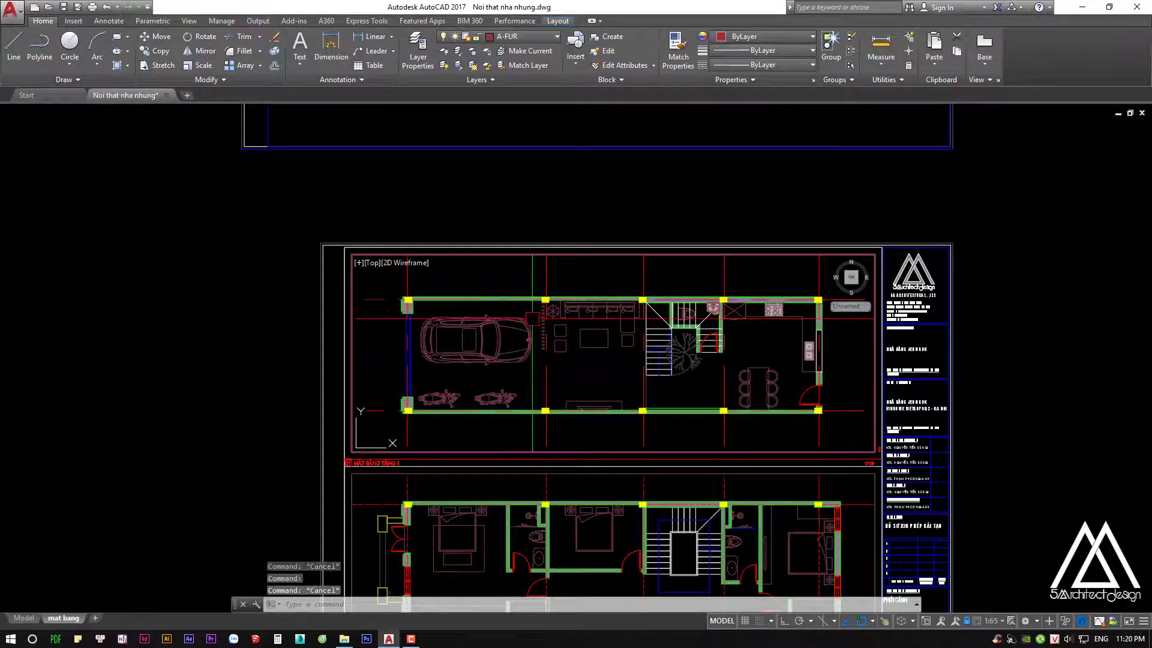
type("re")
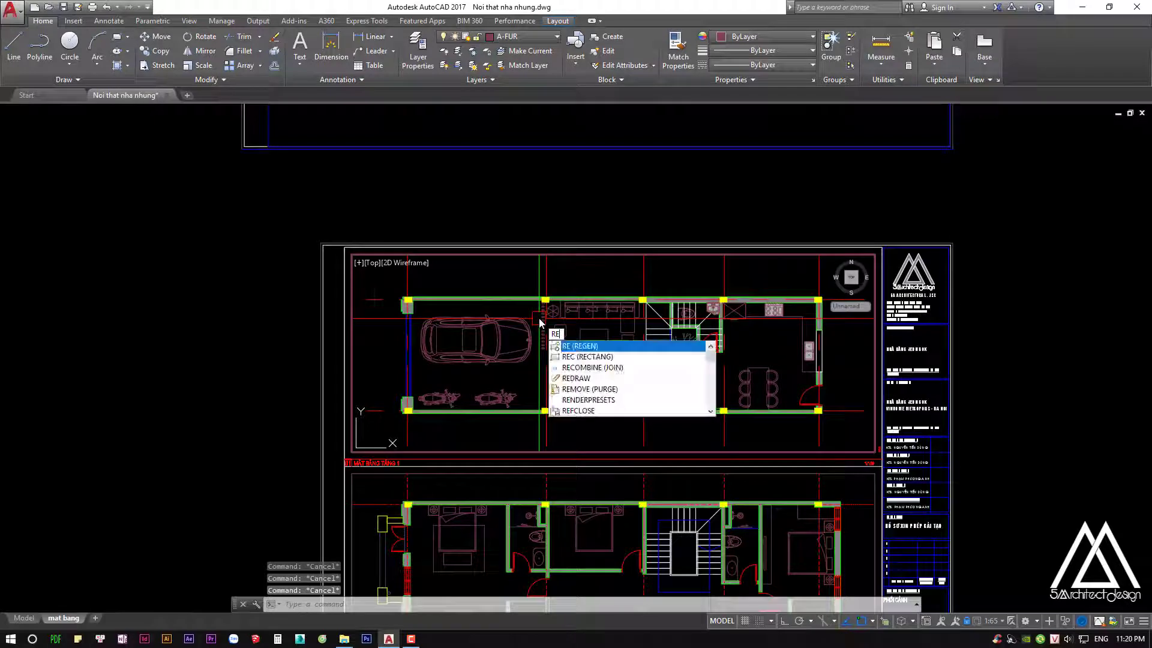
key("Return")
Zoom to the symbol legend and select its 00 column-grid bubble
scroll(533, 274, "up", 3)
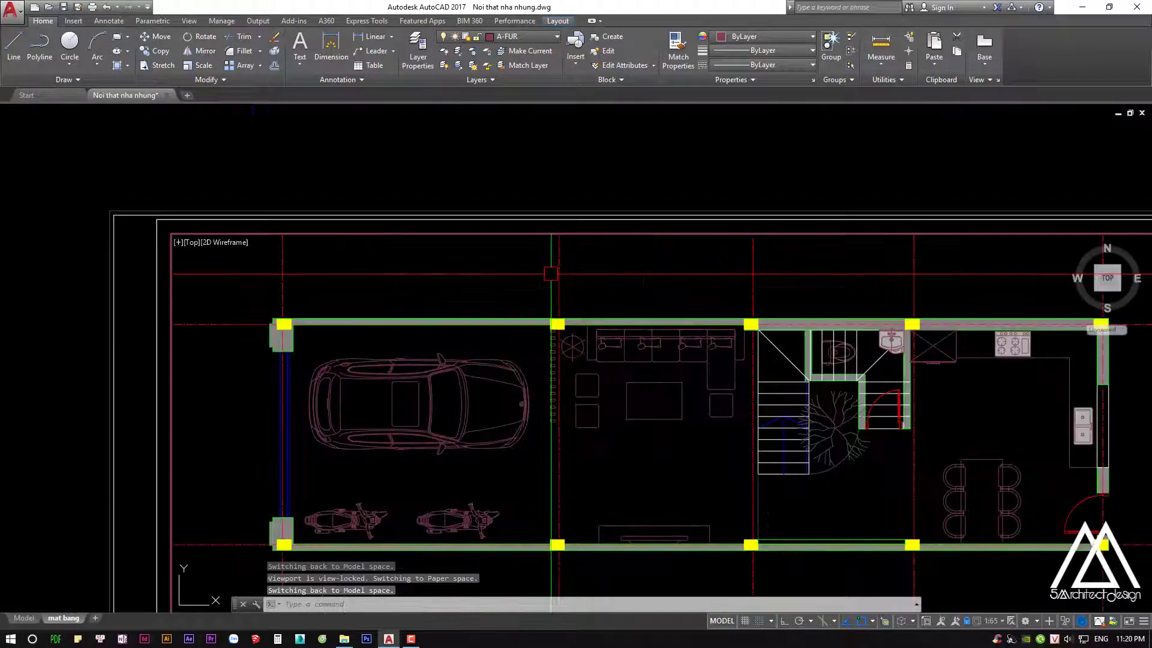
scroll(358, 178, "down", 3)
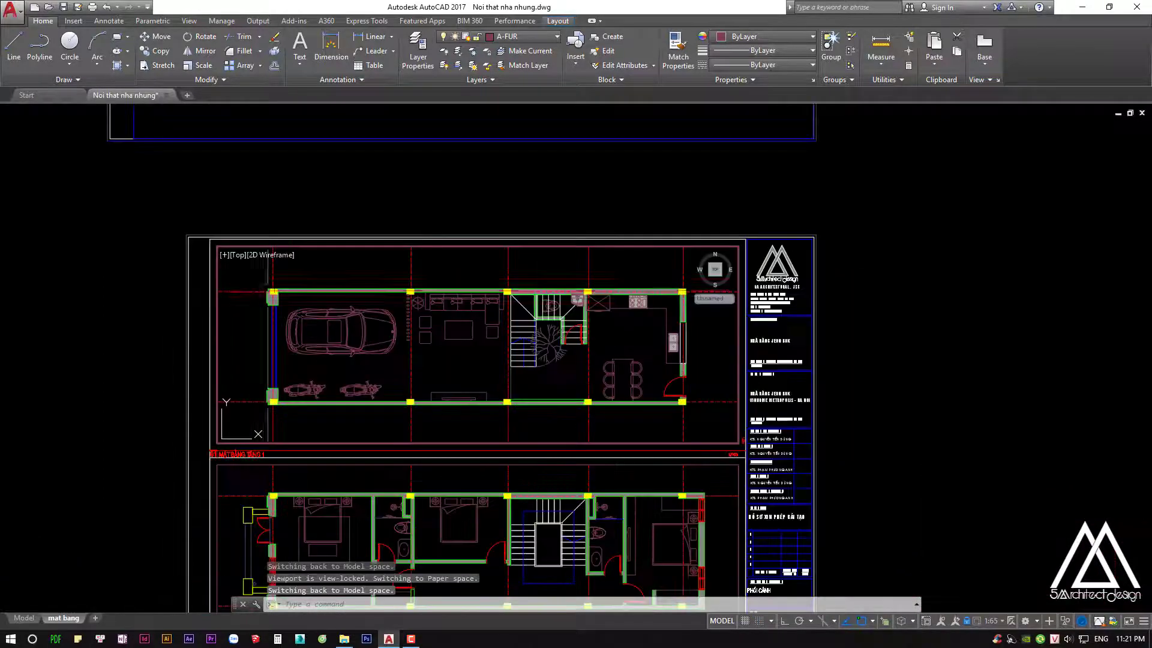
scroll(358, 179, "down", 2)
scroll(562, 304, "down", 2)
scroll(936, 239, "up", 1)
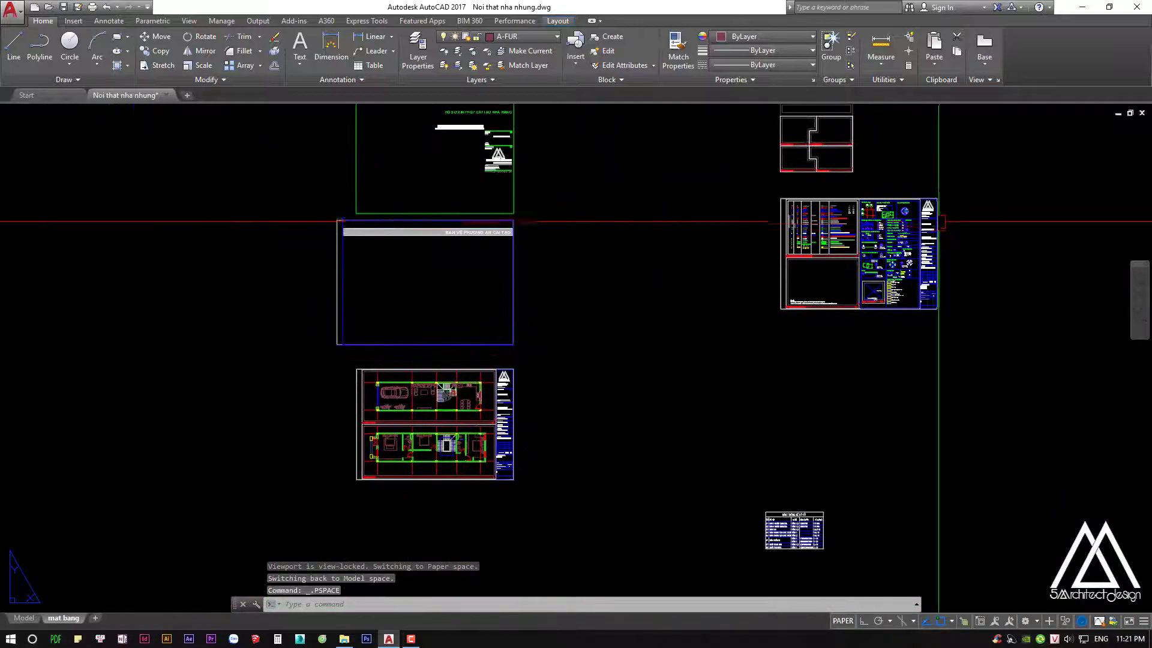
scroll(1106, 249, "up", 4)
middle_click_drag(1105, 249, 794, 299)
left_click(773, 272)
Copy the 00 bubble from a base point on it, panning toward the floor plans
scroll(774, 271, "up", 2)
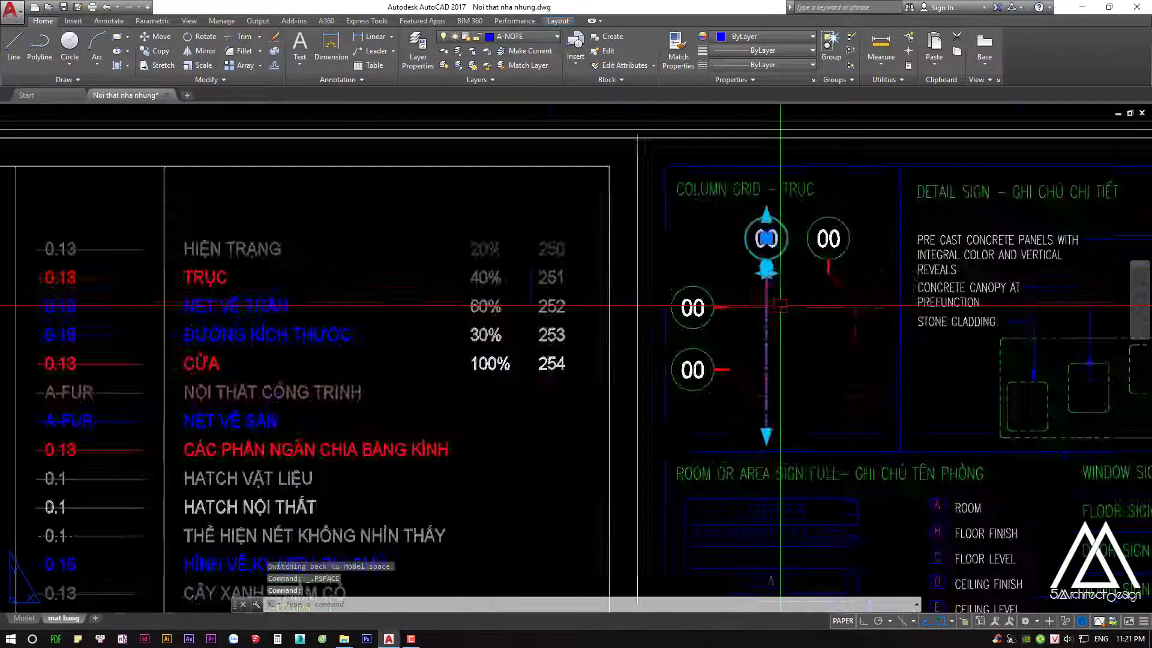
type("co")
key("Return")
left_click(746, 175)
scroll(746, 231, "down", 5)
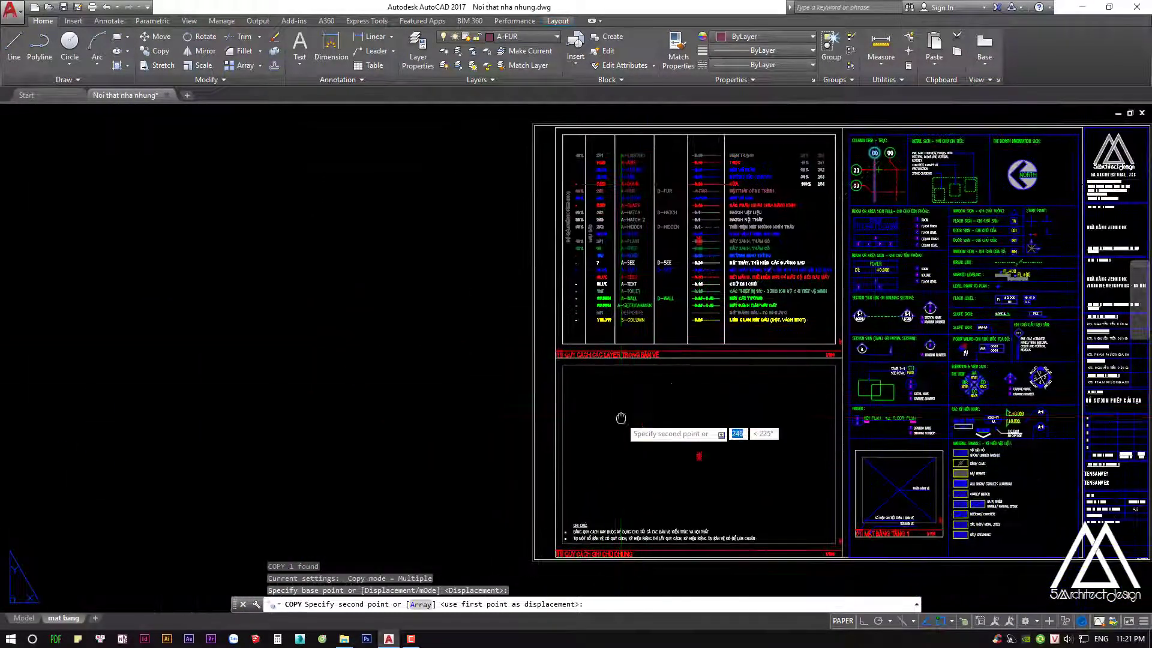
middle_click_drag(620, 416, 888, 150)
scroll(618, 258, "down", 3)
scroll(509, 265, "up", 5)
Place the copied 00 bubble below floor 1 and flip its orientation
scroll(509, 264, "down", 2)
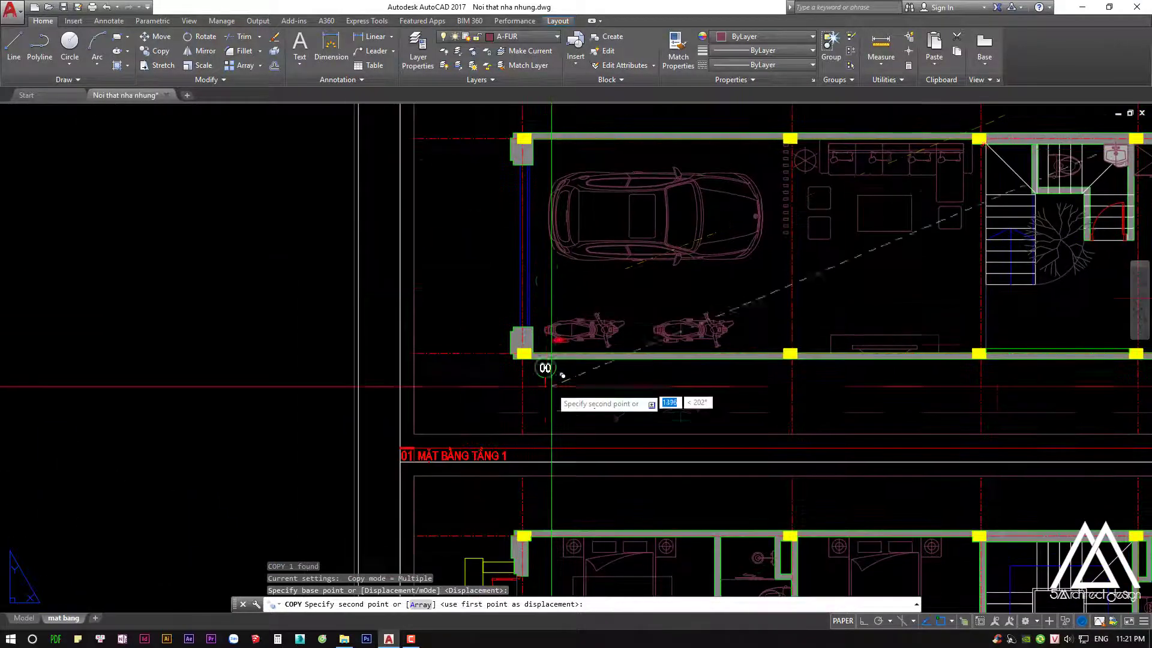
scroll(545, 366, "up", 1)
left_click(557, 353)
key("Return")
scroll(564, 367, "up", 4)
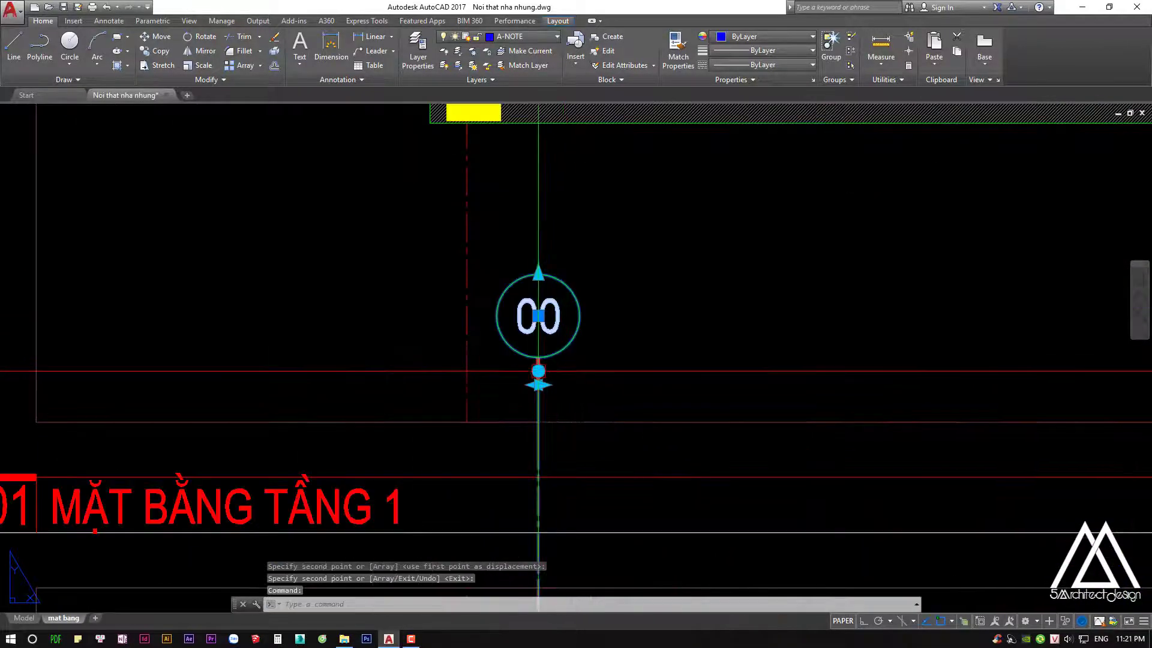
mouse_move(561, 198)
middle_mouse_down()
mouse_move(564, 286)
mouse_move(580, 240)
middle_mouse_up()
left_click(551, 293)
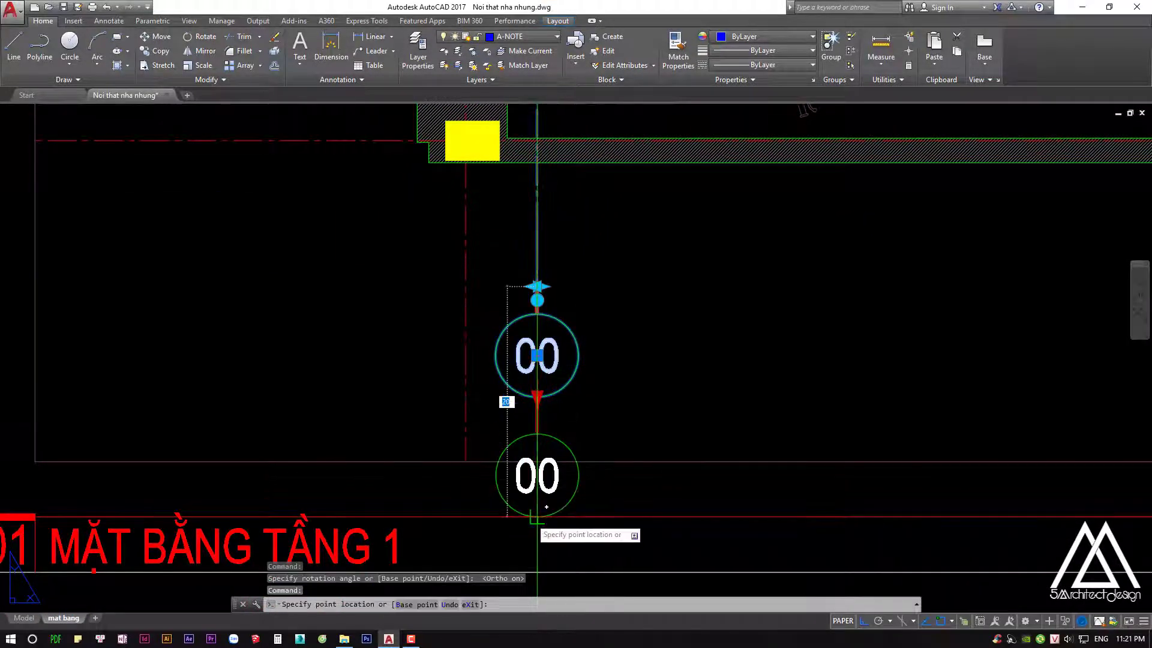
left_click(546, 507)
Move the 00 bubble onto the end of the leftmost vertical gridline
type("M")
key("Return")
left_click(537, 368)
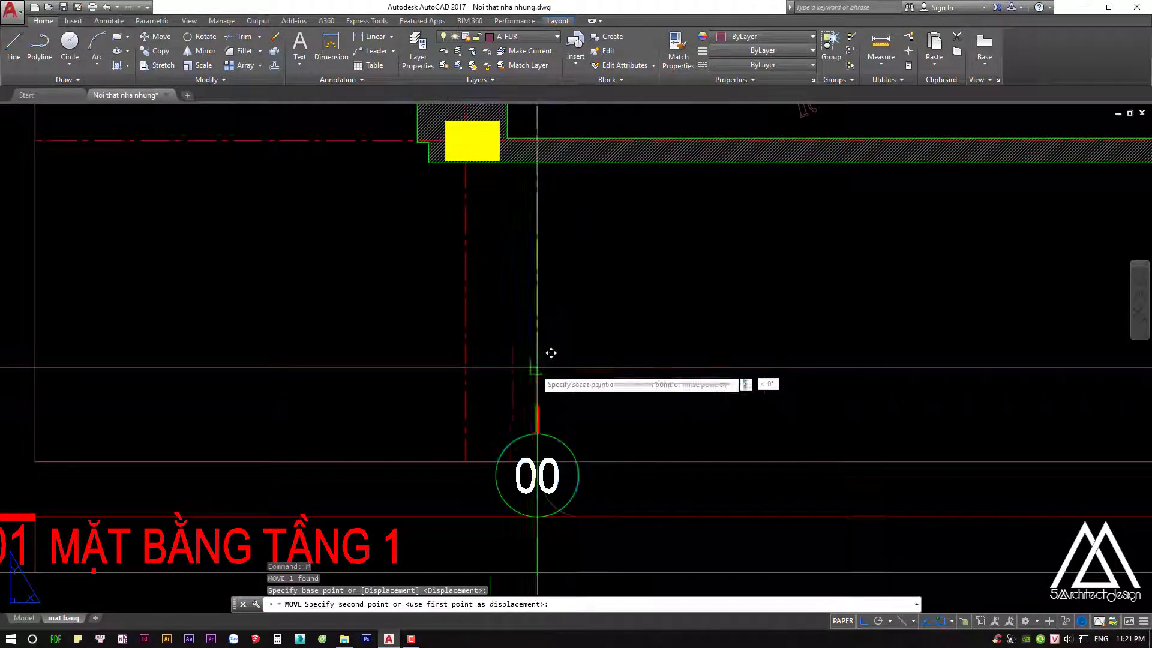
left_click(482, 360)
scroll(522, 386, "down", 5)
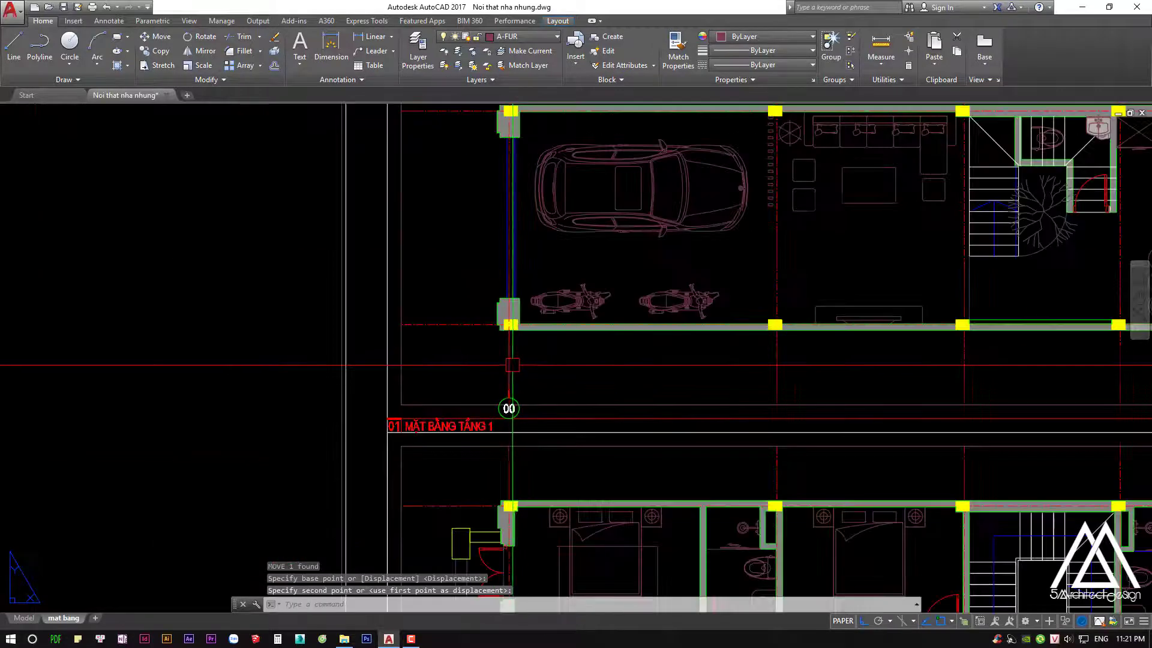
left_click(508, 360)
left_click(508, 280)
scroll(509, 281, "up", 6)
key("Escape")
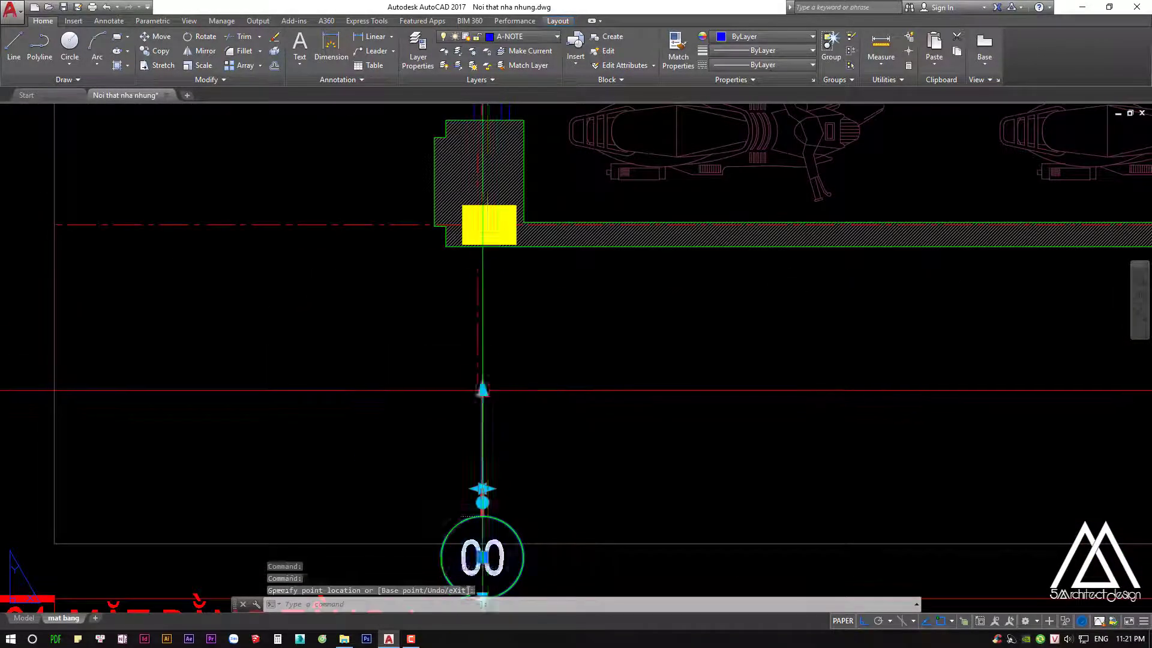
key("Escape")
key("Escape")
scroll(507, 366, "down", 3)
scroll(509, 357, "up", 3)
Copy the 00 bubble onto the three remaining vertical gridlines
left_click(507, 355)
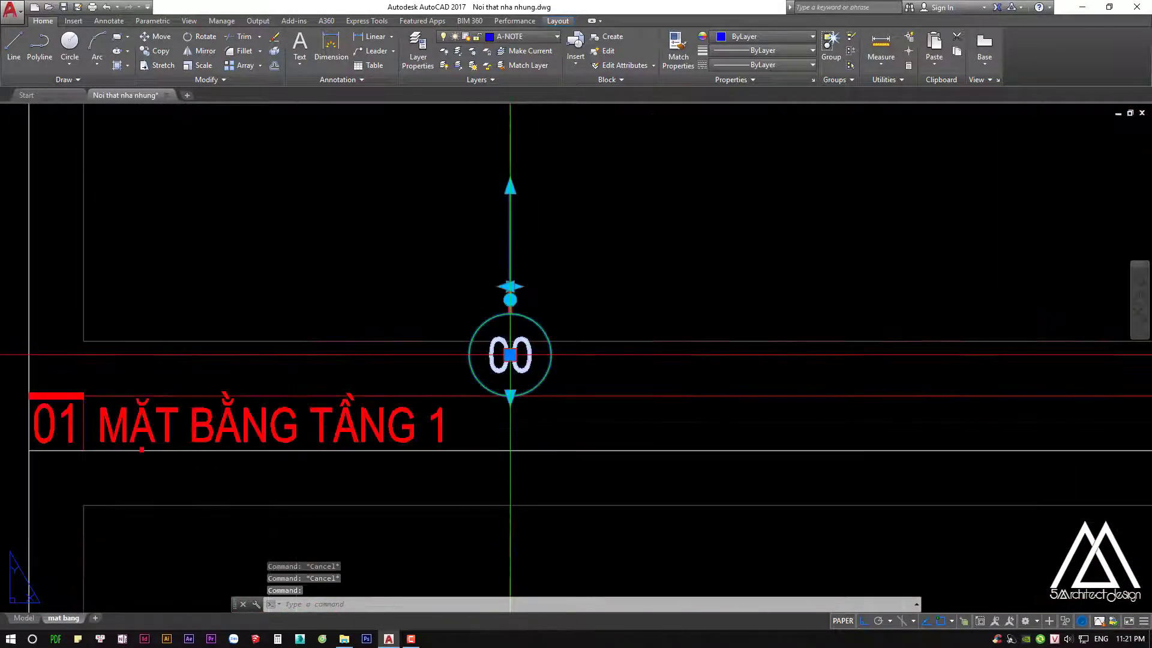
scroll(507, 355, "down", 3)
type("co")
key("Return")
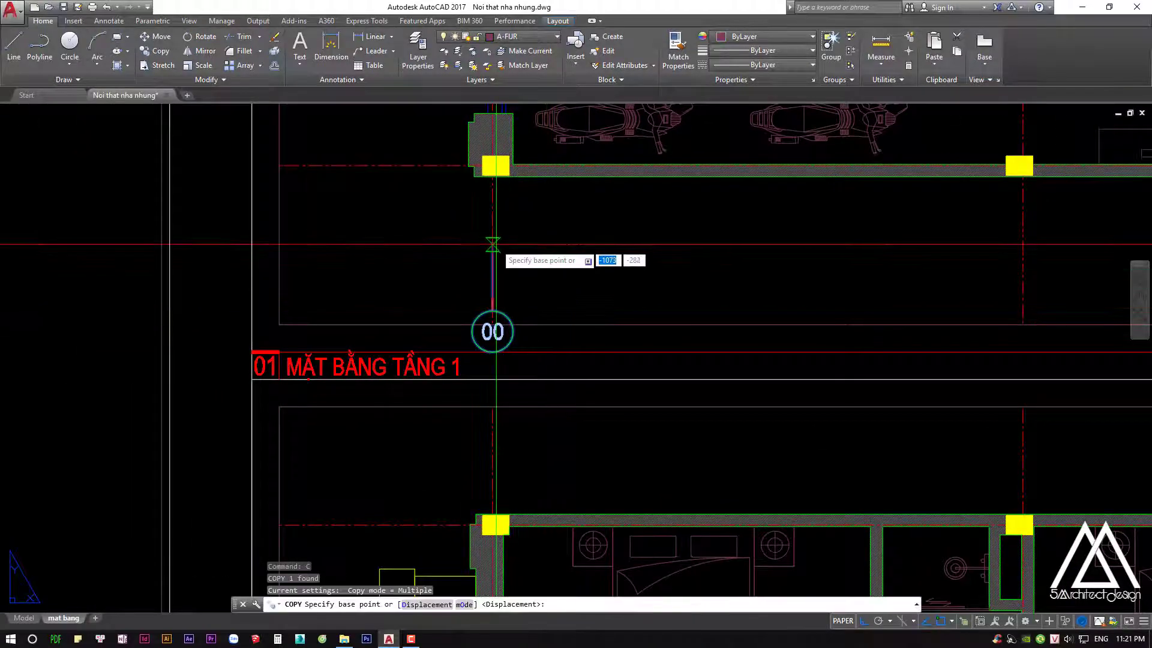
left_click(492, 220)
scroll(500, 277, "down", 3)
left_click(645, 264)
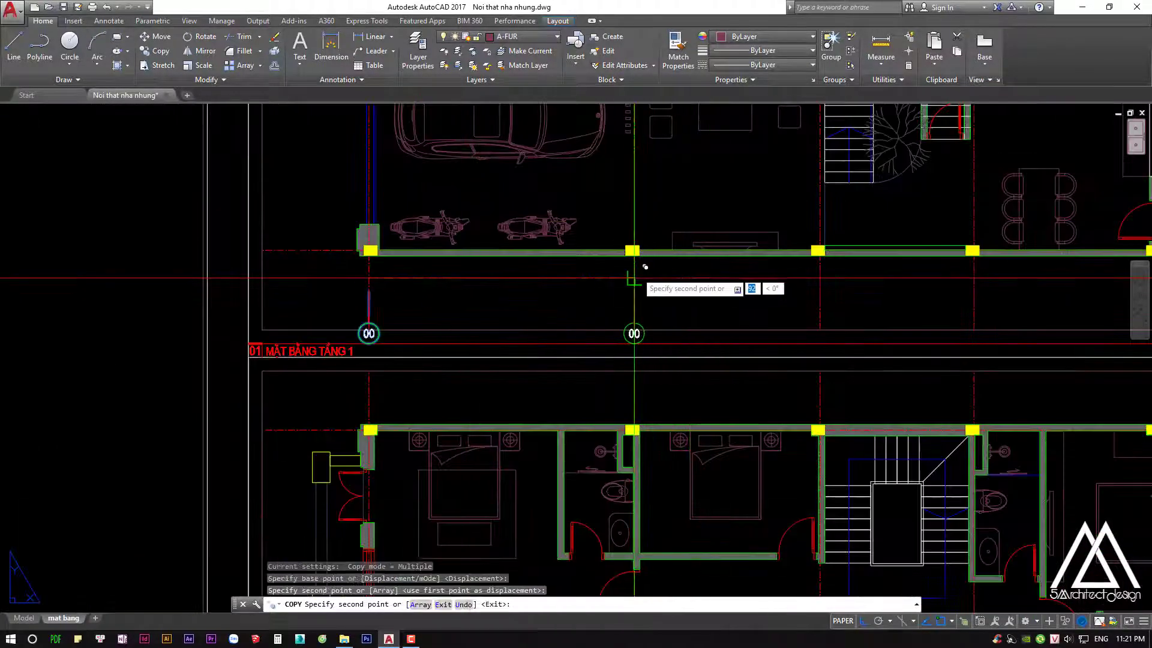
left_click(831, 270)
left_click(984, 268)
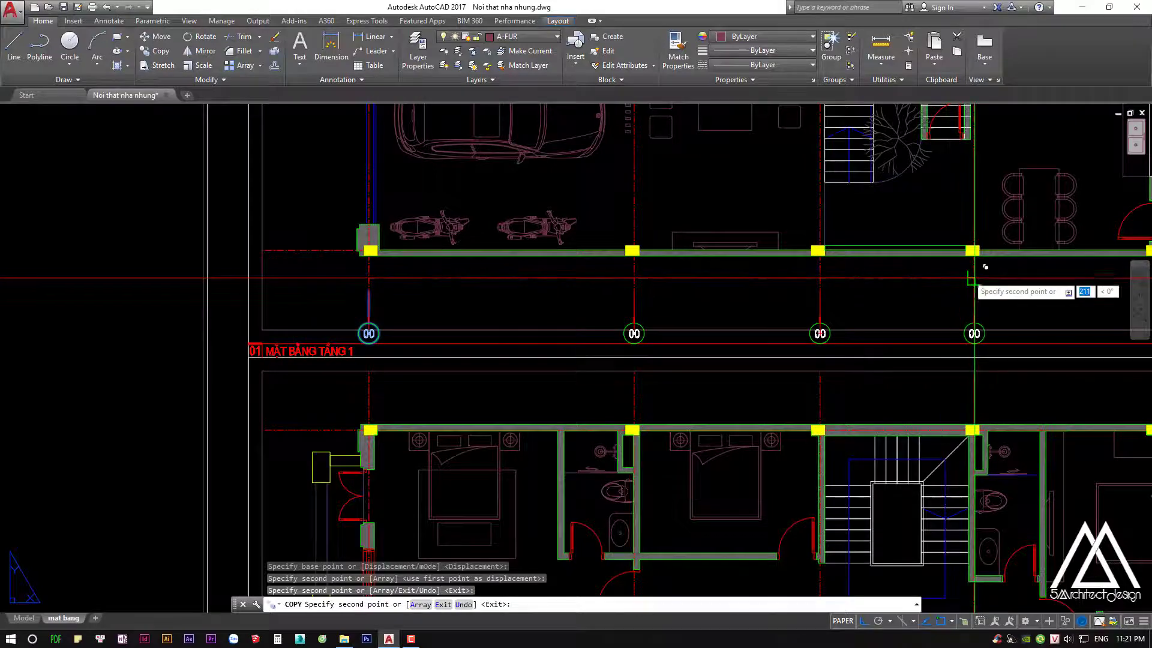
middle_click_drag(984, 270, 516, 331)
key("Escape")
key("Escape")
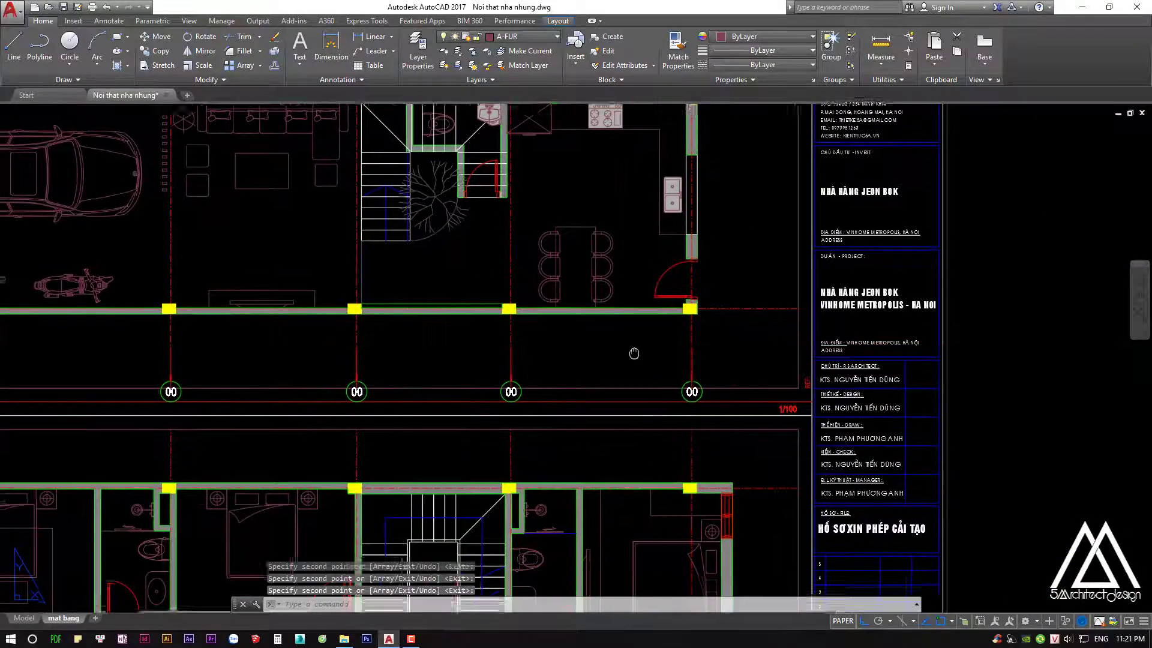
middle_click_drag(630, 352, 1100, 298)
scroll(372, 349, "up", 3)
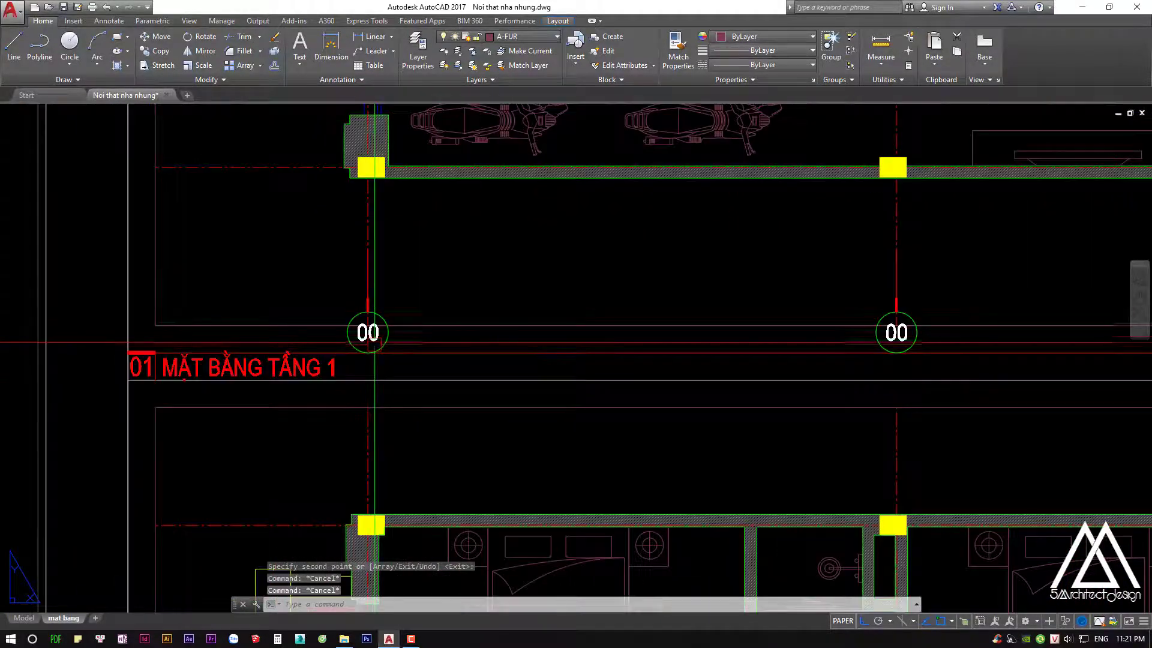
Renumber the two leftmost bubbles 01 and 02
double_click(372, 333)
type("01")
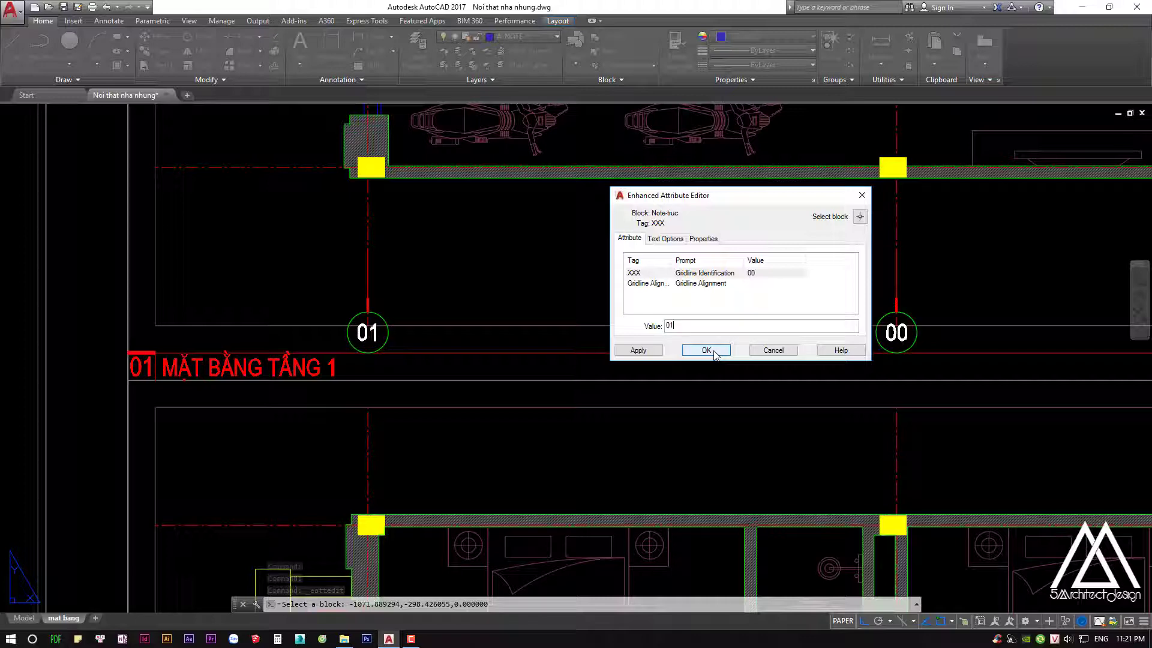
left_click(714, 352)
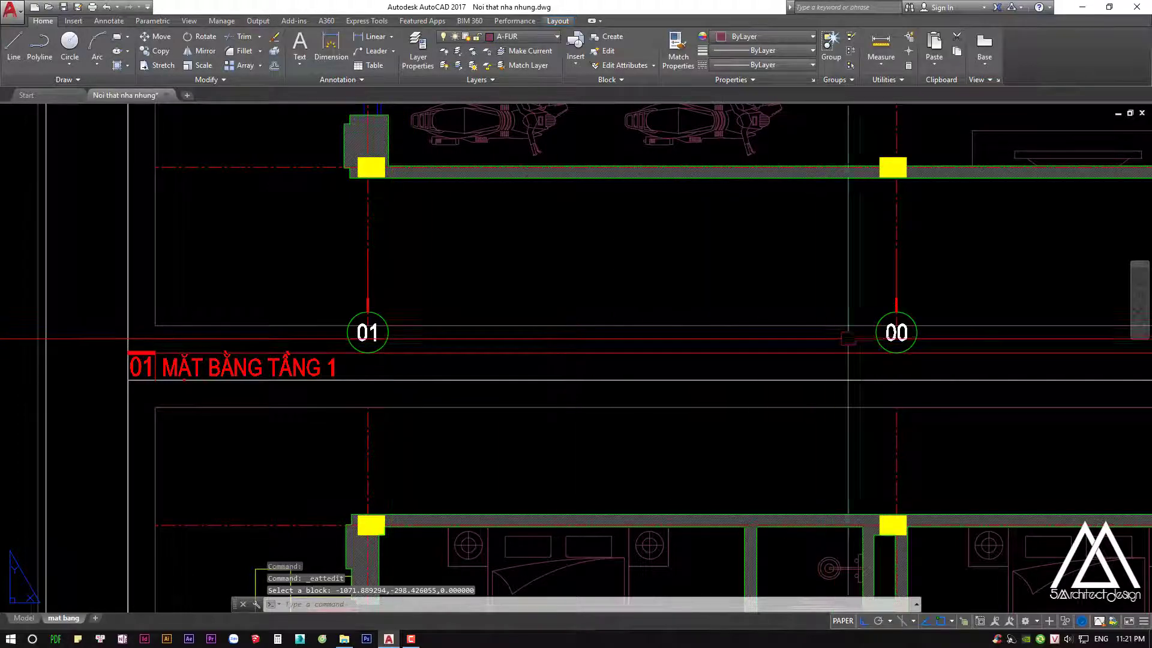
scroll(904, 337, "up", 2)
double_click(896, 333)
type("02")
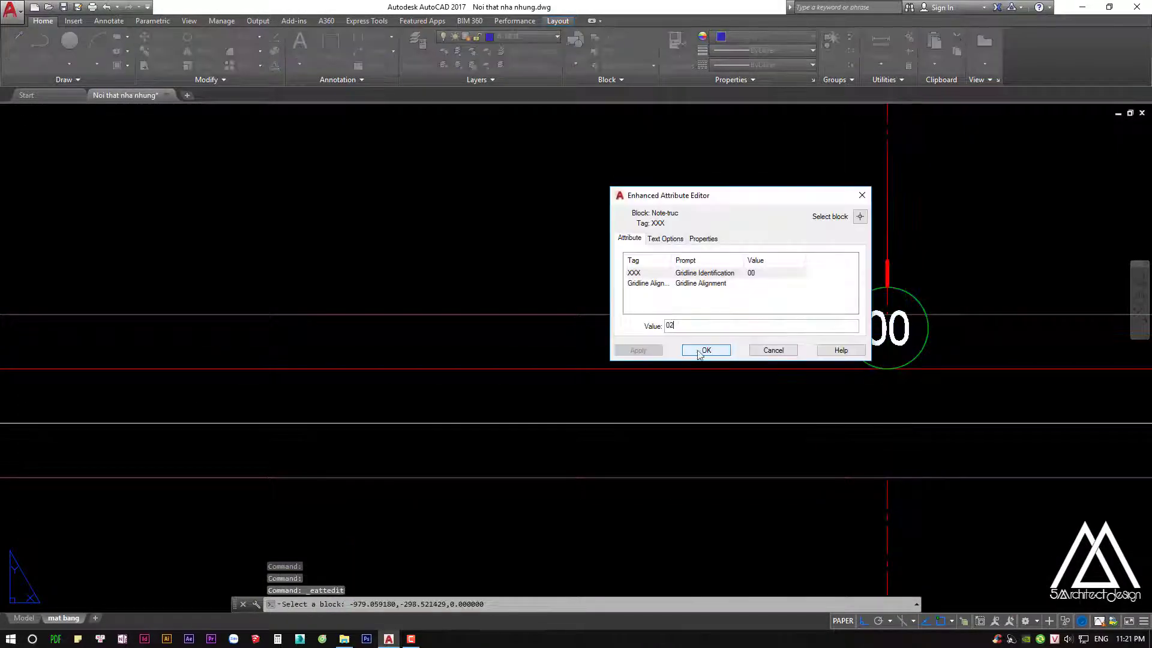
left_click(696, 352)
scroll(782, 344, "down", 2)
Set the third and fourth bubbles to 03 and 04
middle_click_drag(828, 336, 294, 403)
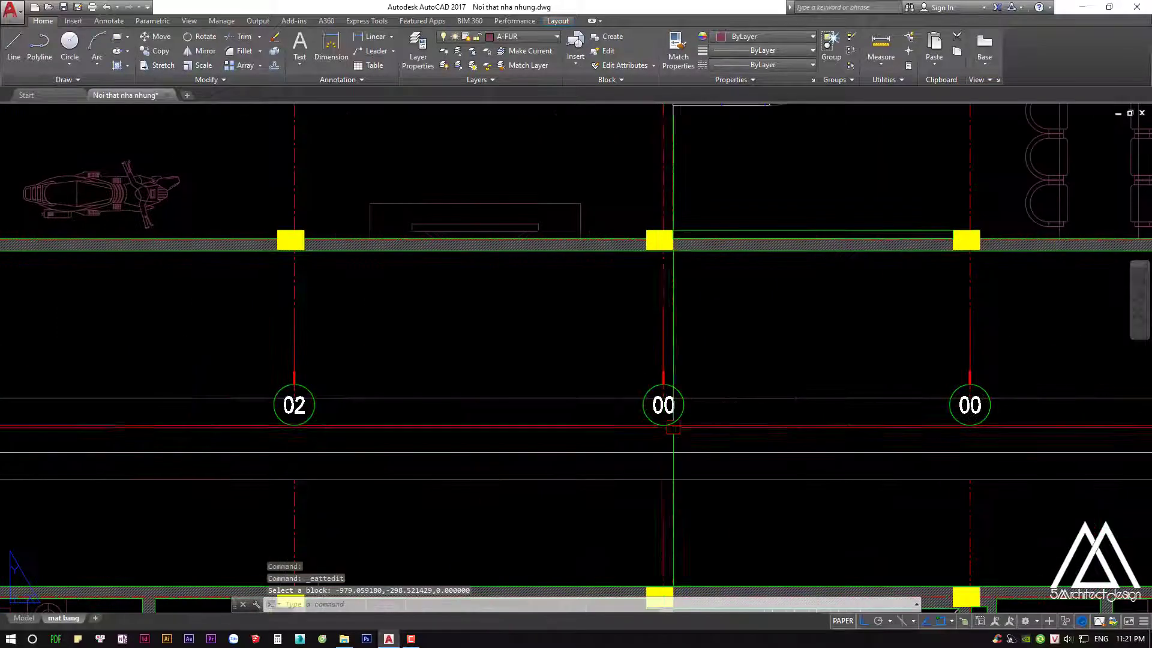
scroll(650, 402, "up", 3)
double_click(650, 391)
type("03")
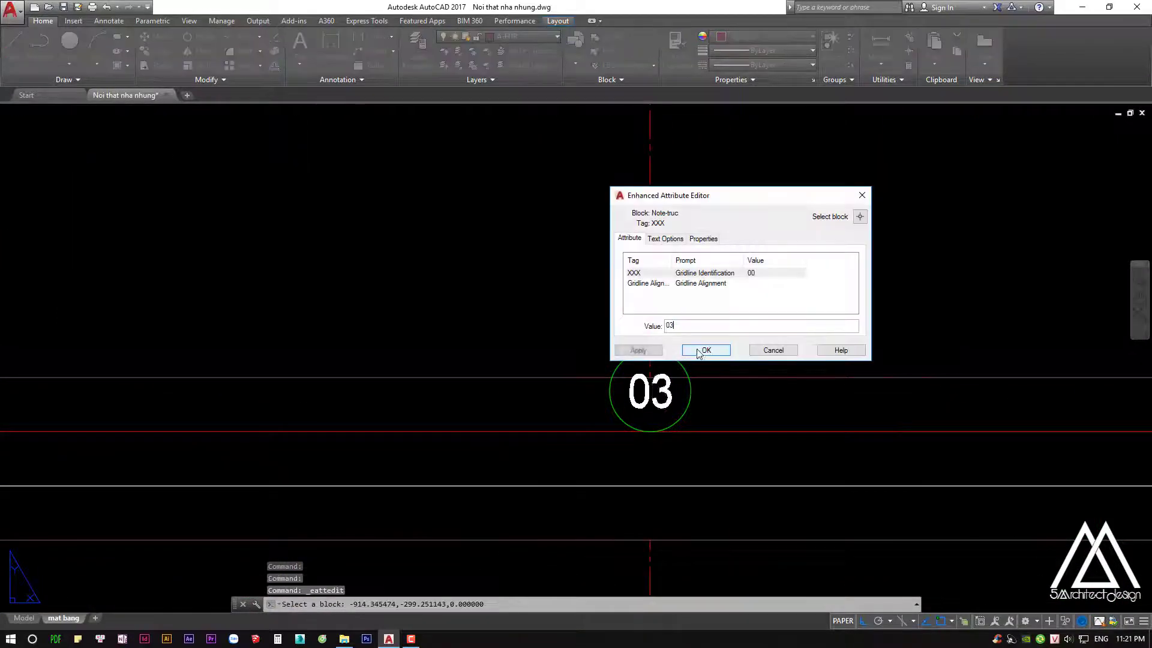
left_click(699, 353)
middle_click_drag(887, 342, 369, 361)
double_click(743, 409)
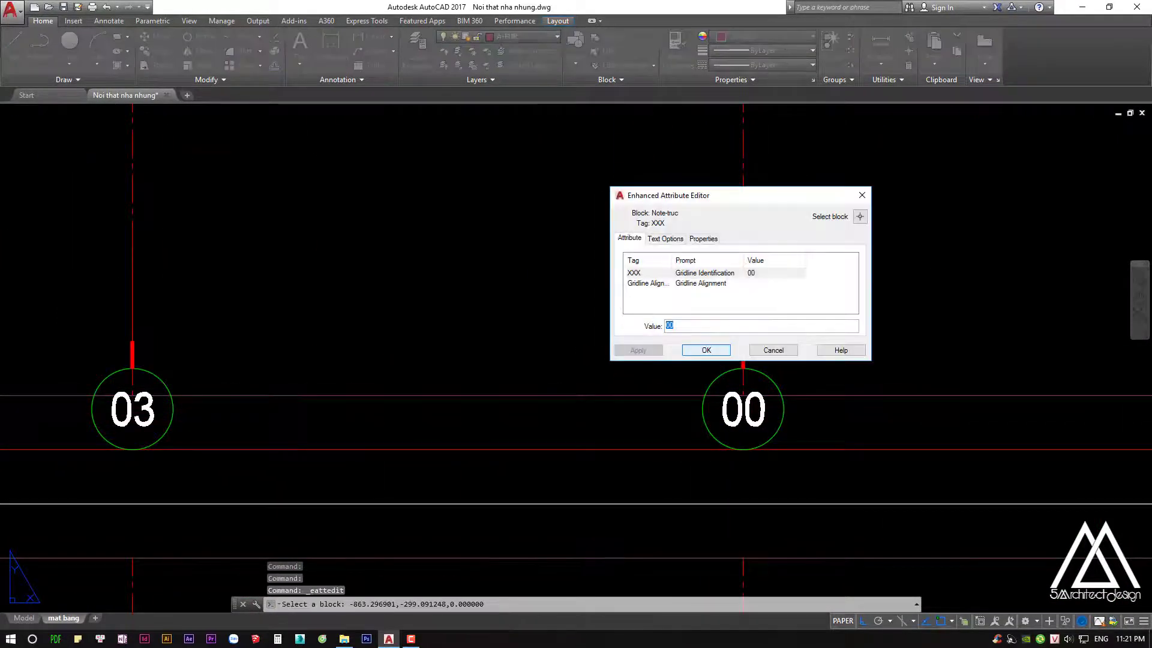
left_click(696, 352)
Set the last bubble to 05, then select bubbles 05 and 04
scroll(696, 352, "down", 3)
scroll(534, 360, "up", 2)
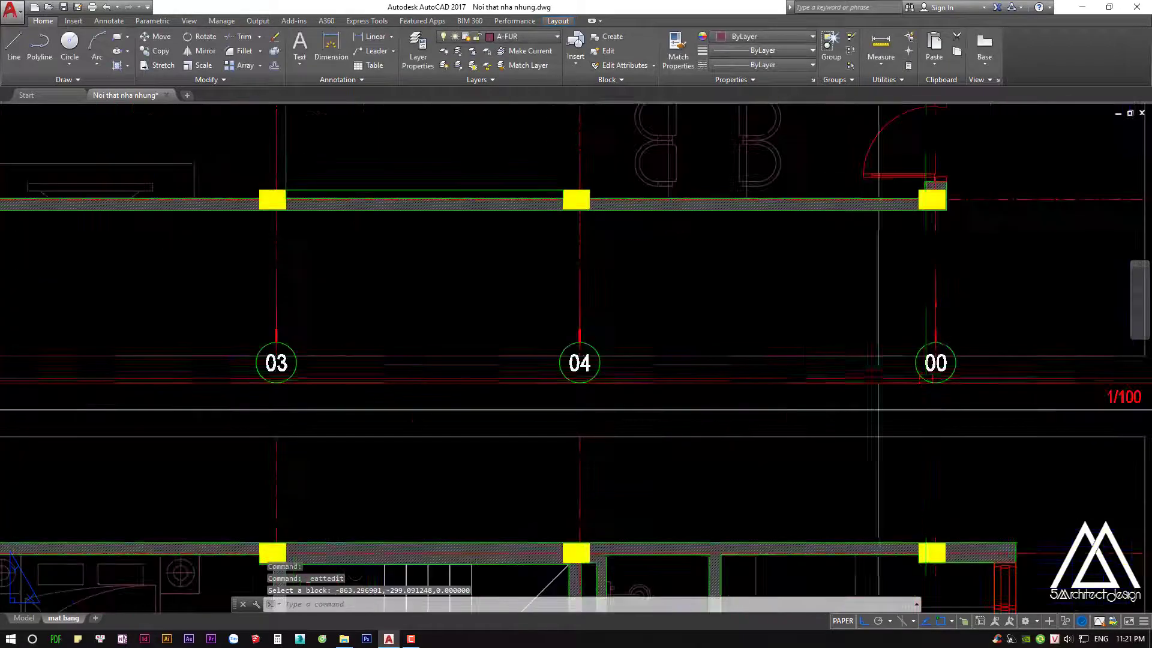
scroll(930, 360, "up", 2)
double_click(927, 357)
type("05")
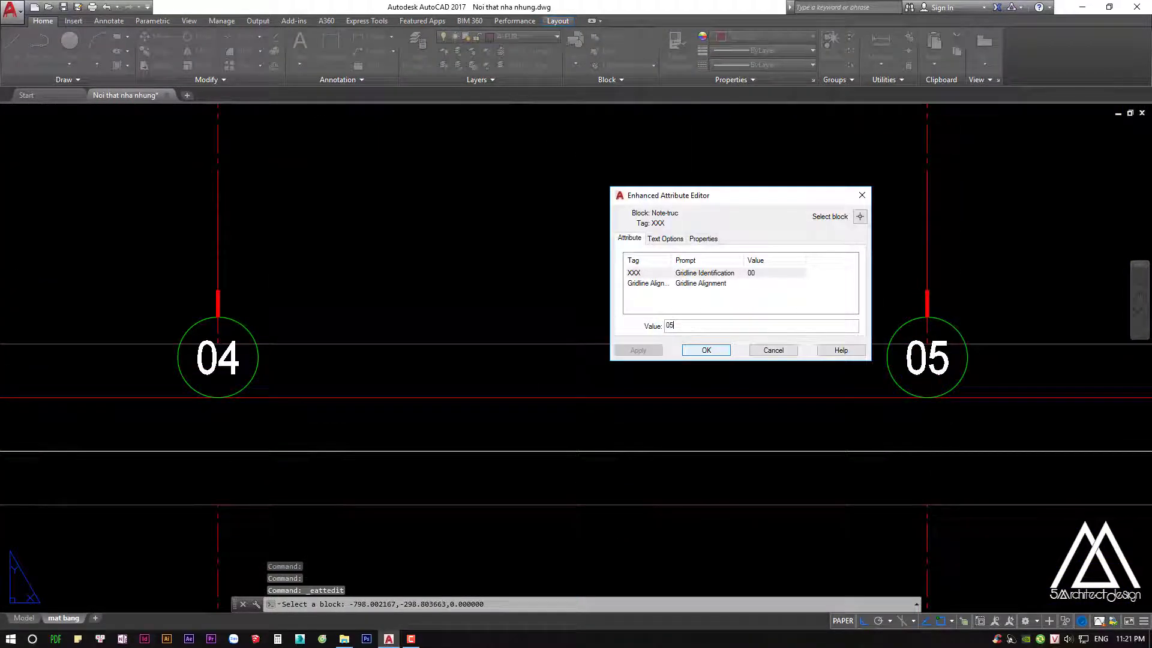
left_click(696, 349)
scroll(711, 348, "down", 3)
left_click(801, 355)
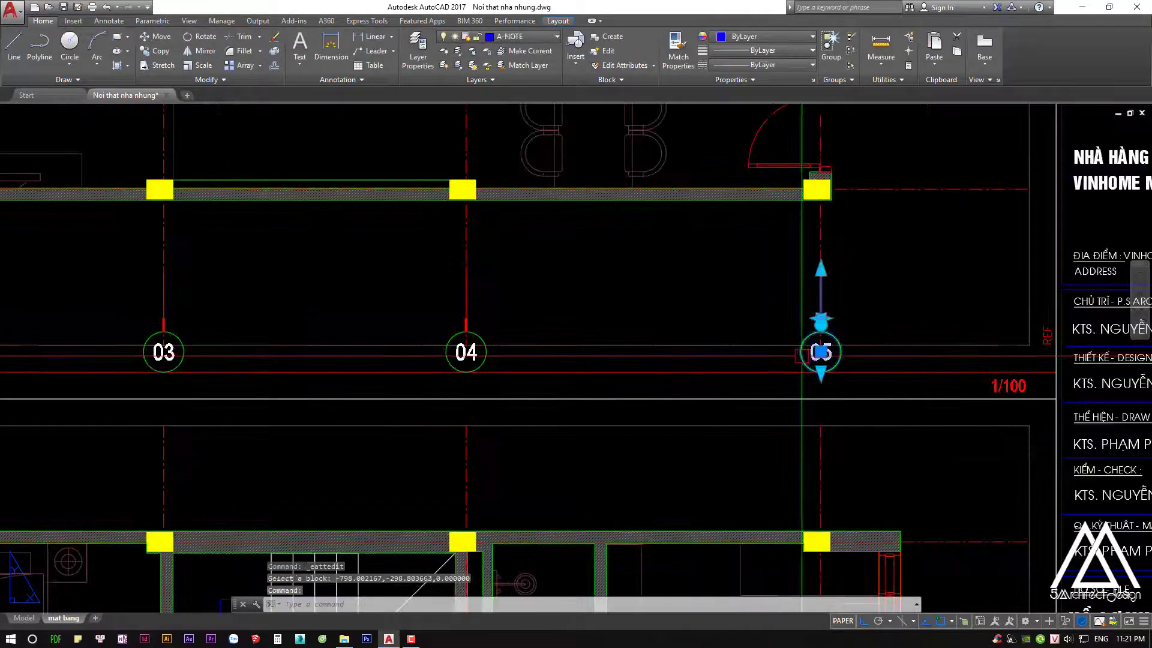
scroll(536, 352, "down", 3)
left_click(632, 329)
Copy the five numbered grid bubbles 01–05 to a spot above the floor 1 plan
left_click(488, 329)
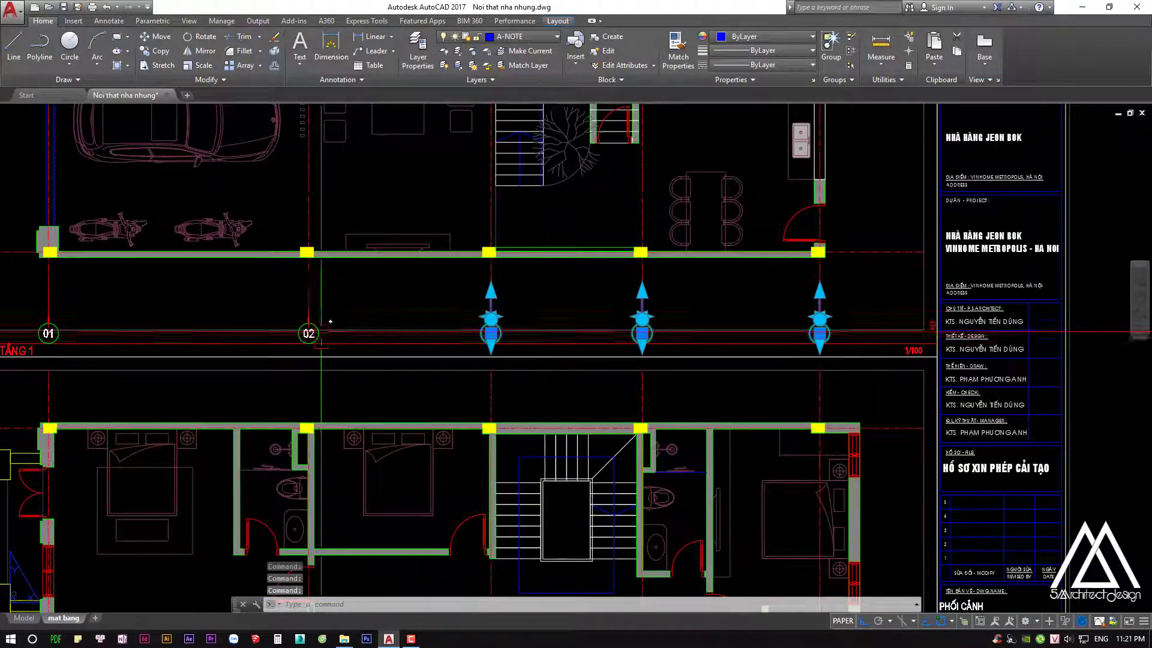
left_click(306, 329)
middle_click_drag(306, 330, 582, 334)
type("c")
key("Return")
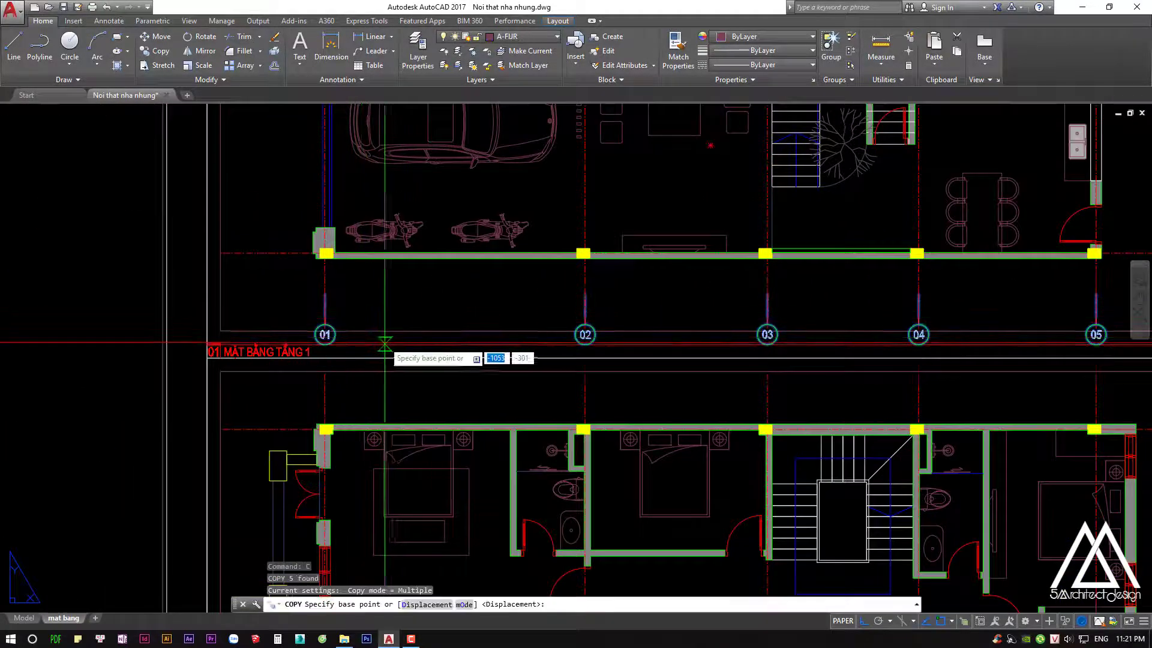
scroll(432, 387, "up", 3)
scroll(375, 399, "up", 3)
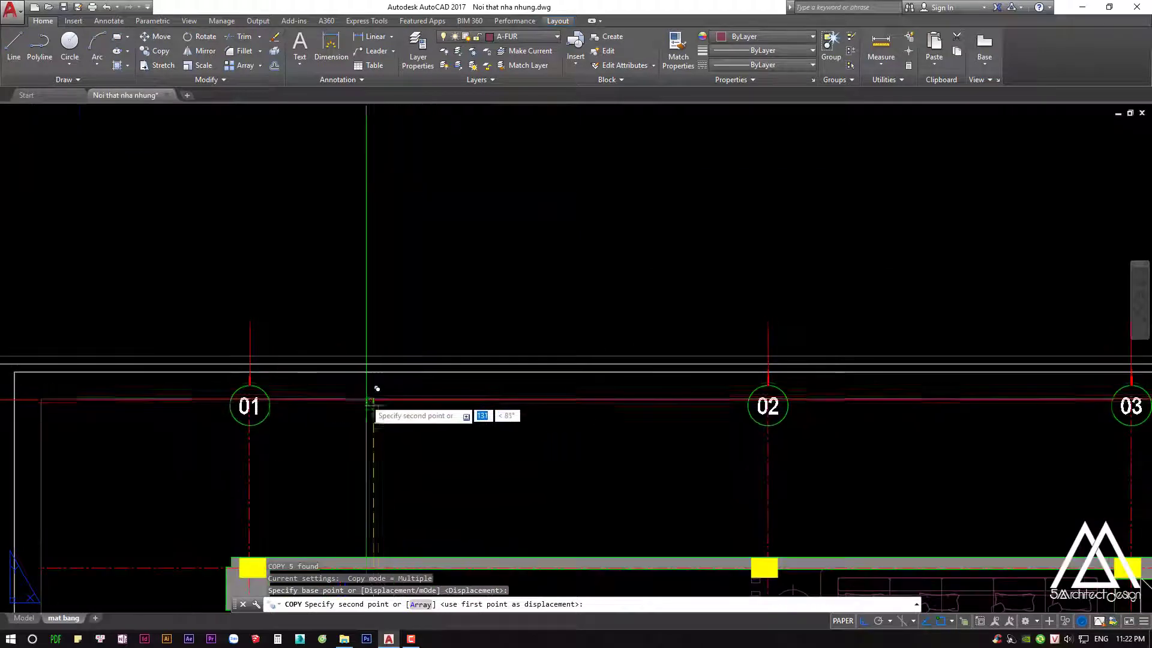
left_click(373, 398)
scroll(334, 375, "down", 3)
key("Escape")
left_click(237, 313)
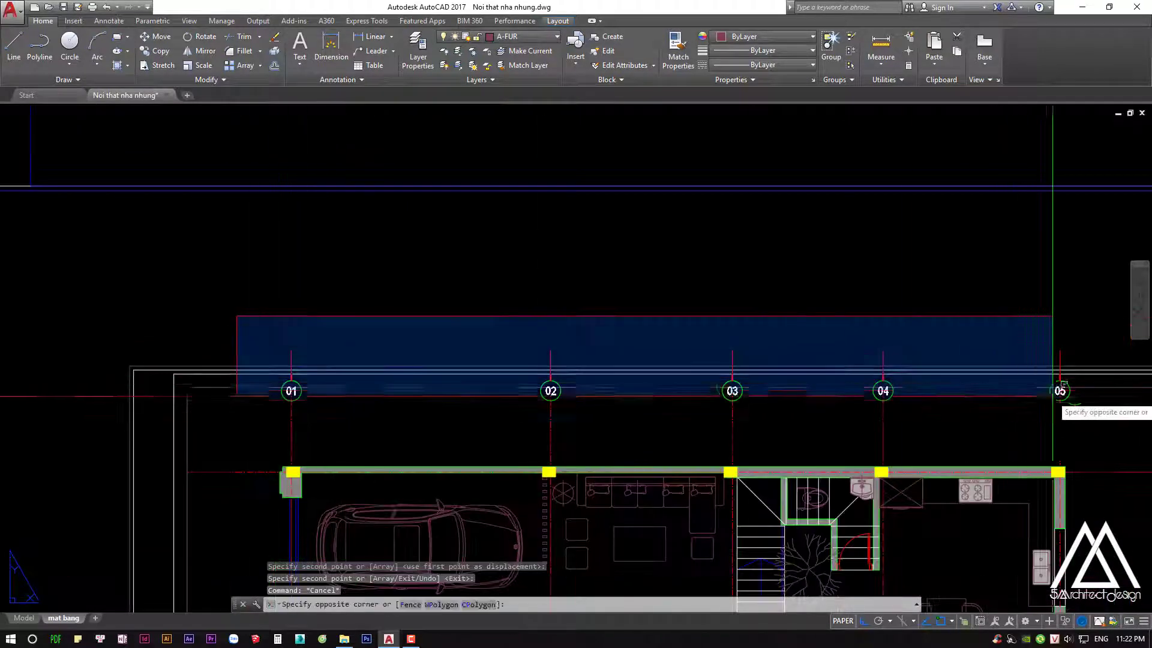
scroll(715, 347, "down", 3)
Move the copied bubbles down onto the top ends of the gridlines
left_click(909, 384)
type("m")
key("Return")
scroll(864, 399, "up", 3)
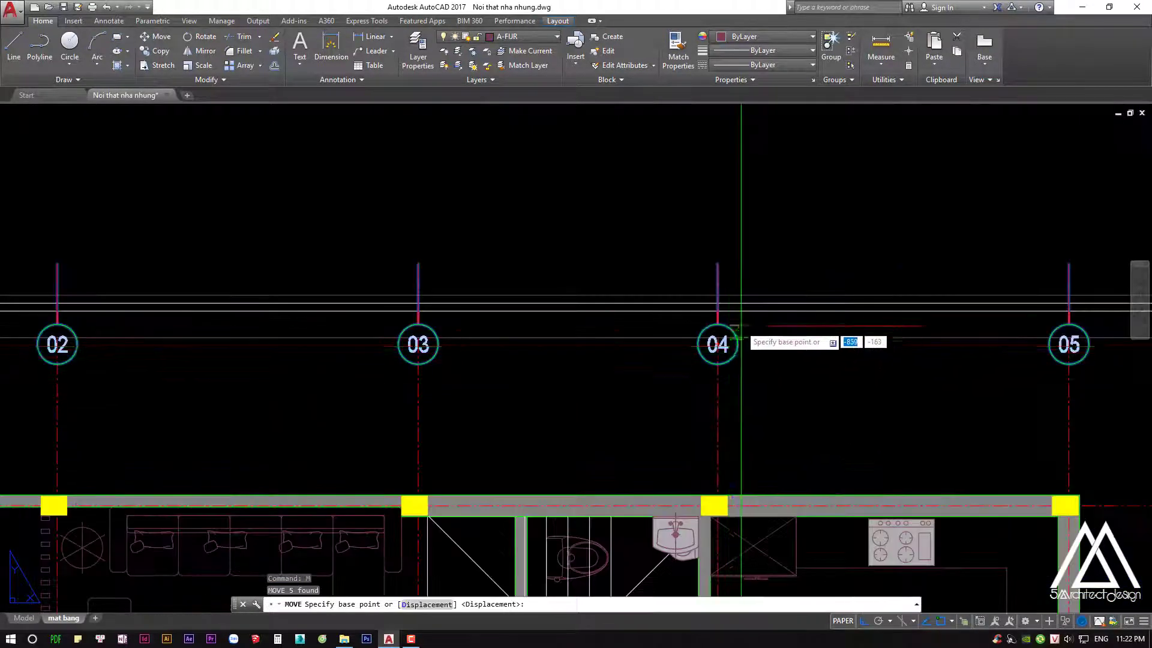
scroll(708, 324, "up", 3)
left_click(658, 322)
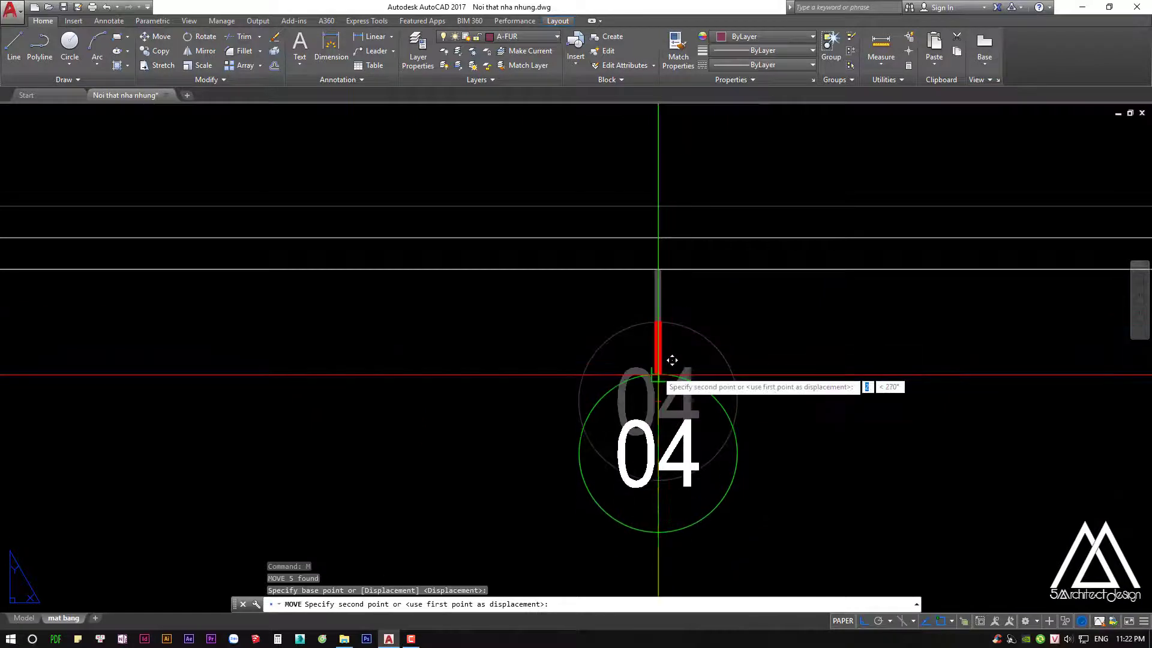
left_click(671, 360)
key("Escape")
scroll(660, 360, "down", 5)
middle_click_drag(427, 322, 542, 304)
Rotate bubble 01 with its grip so it flips to face upward
left_click(241, 246)
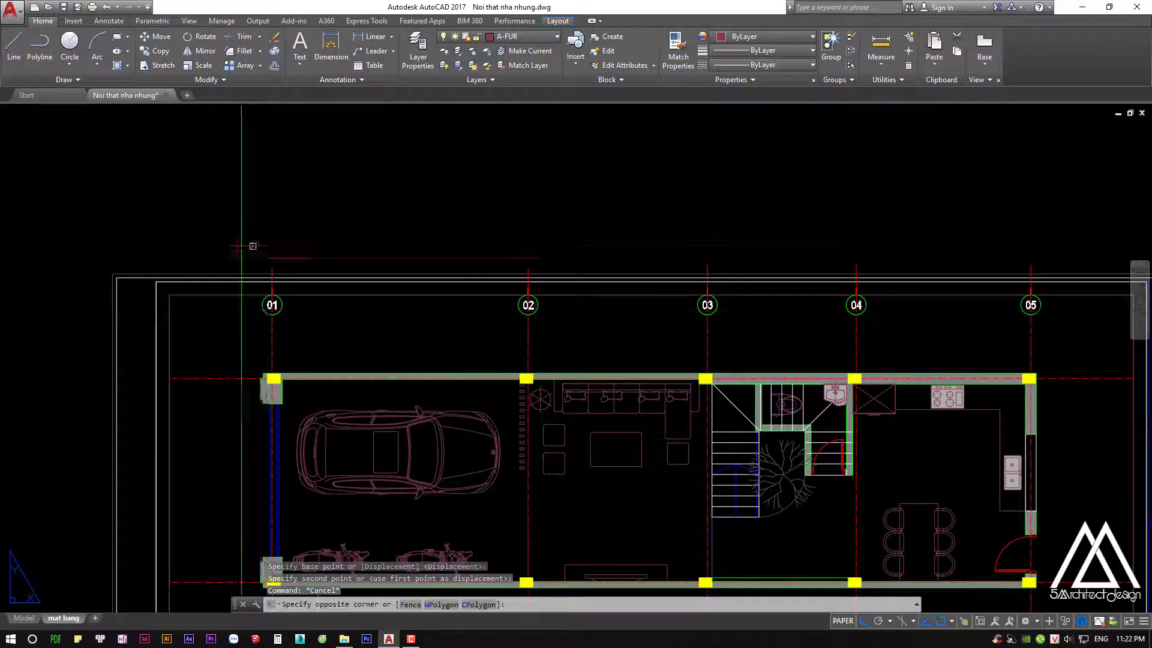
scroll(324, 332, "up", 2)
left_click(330, 326)
left_click(285, 255)
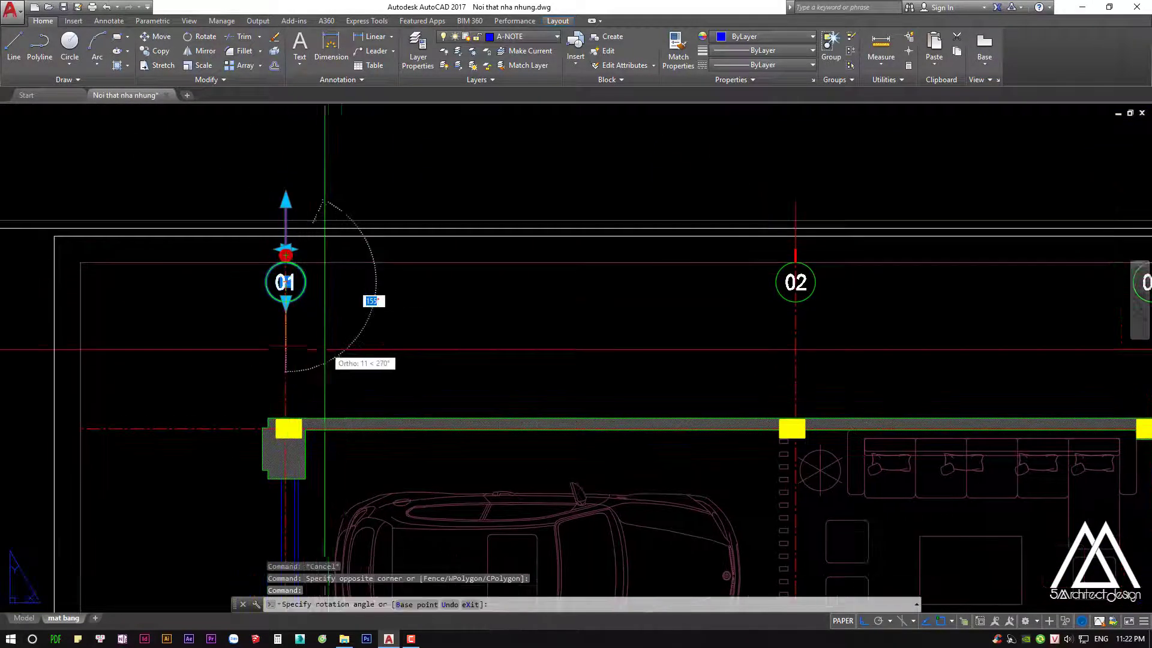
key("Escape")
scroll(818, 286, "up", 3)
Grip-rotate bubbles 02 and 03, then locate bubble 05 and cancel the rotation
left_click(777, 240)
left_click(774, 228)
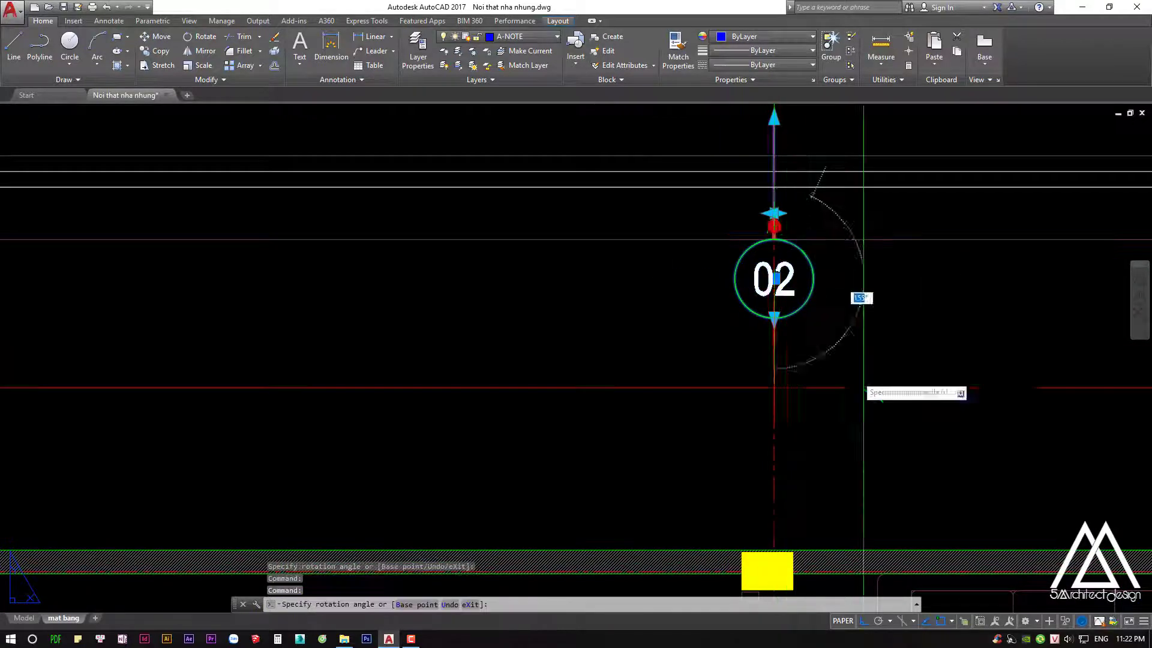
middle_click_drag(862, 296, 414, 264)
scroll(360, 369, "down", 3)
left_click(686, 277)
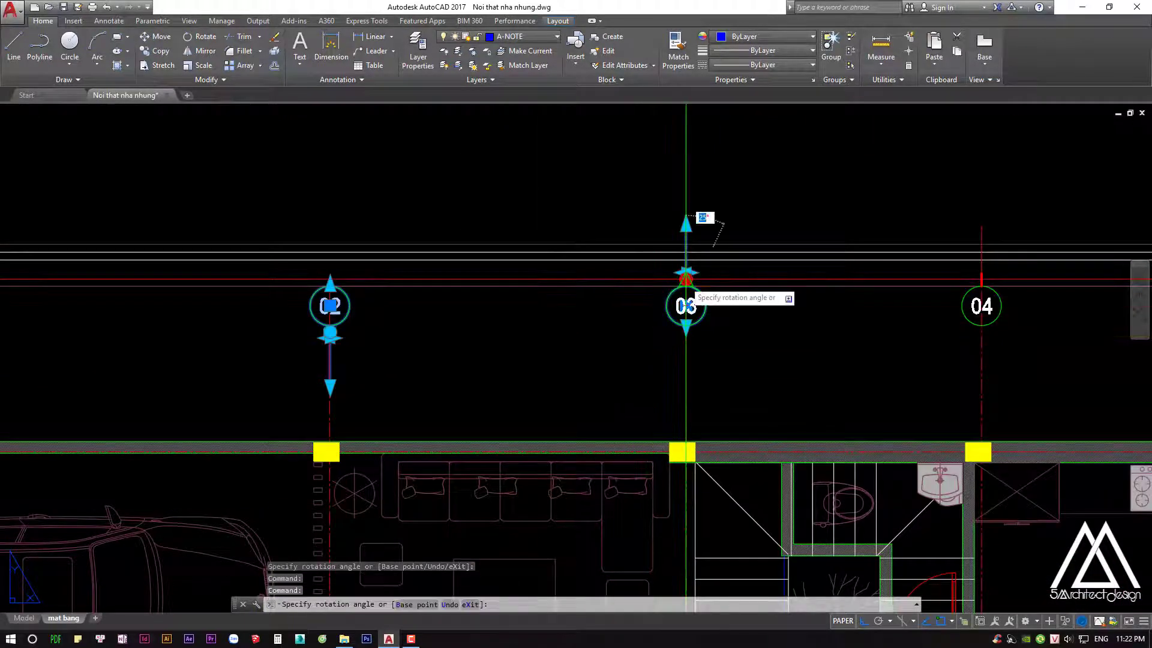
mouse_move(1000, 312)
middle_mouse_down()
mouse_move(832, 346)
mouse_move(743, 349)
middle_mouse_up()
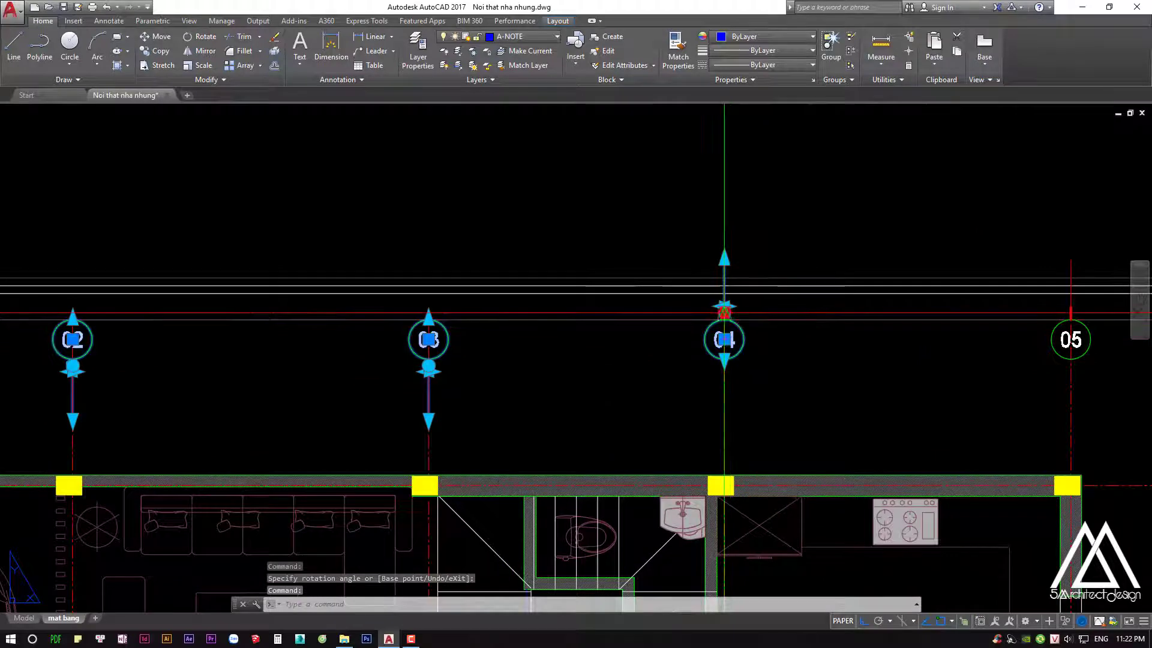
middle_click_drag(898, 387, 498, 389)
left_click(689, 342)
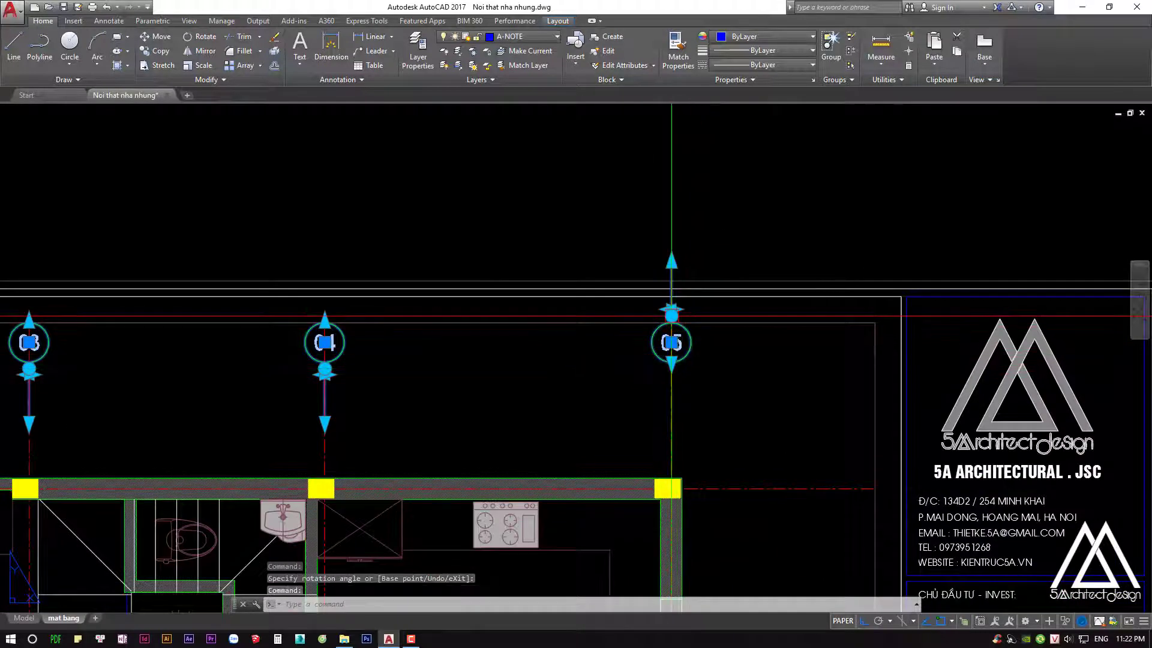
key("Escape")
key("Escape")
Window-select the top grid bubbles, start a move from a base point, then cancel it
scroll(708, 421, "down", 3)
scroll(774, 359, "down", 2)
scroll(800, 322, "up", 2)
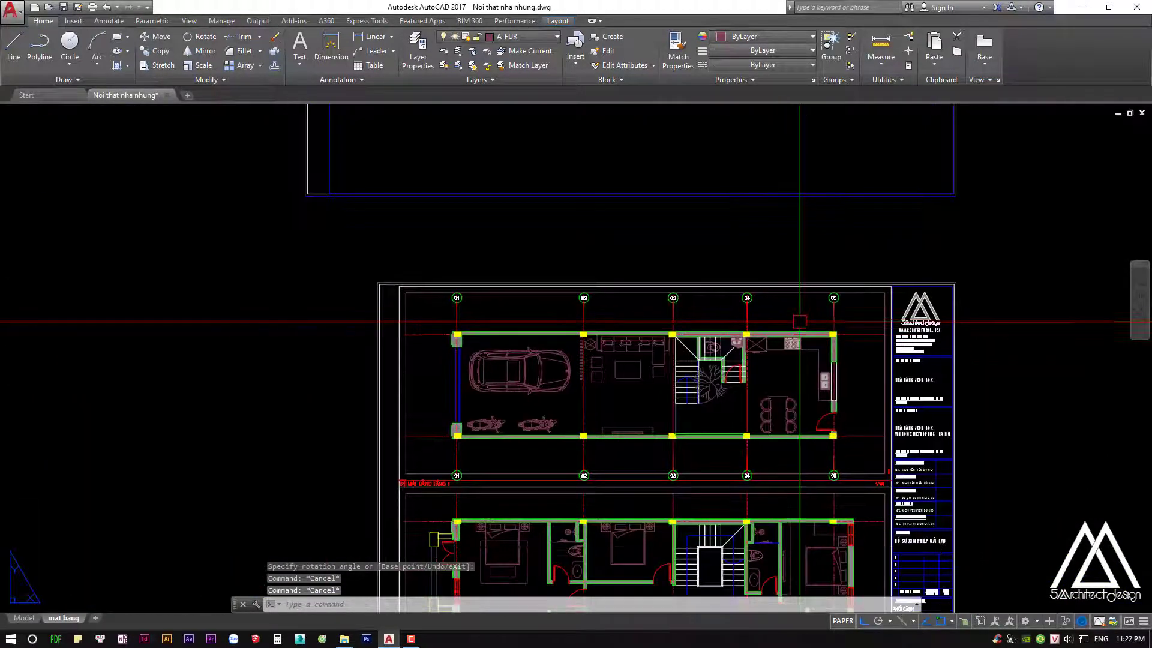
left_click(442, 294)
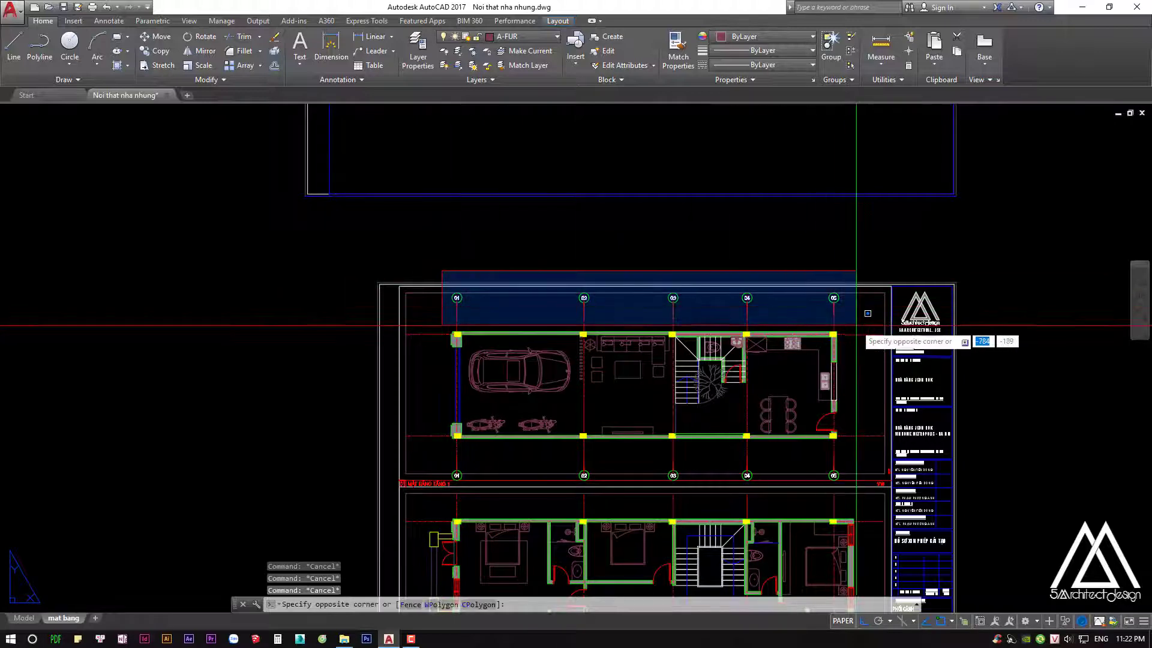
left_click(846, 324)
scroll(845, 283, "up", 3)
key("Return")
scroll(760, 380, "up", 3)
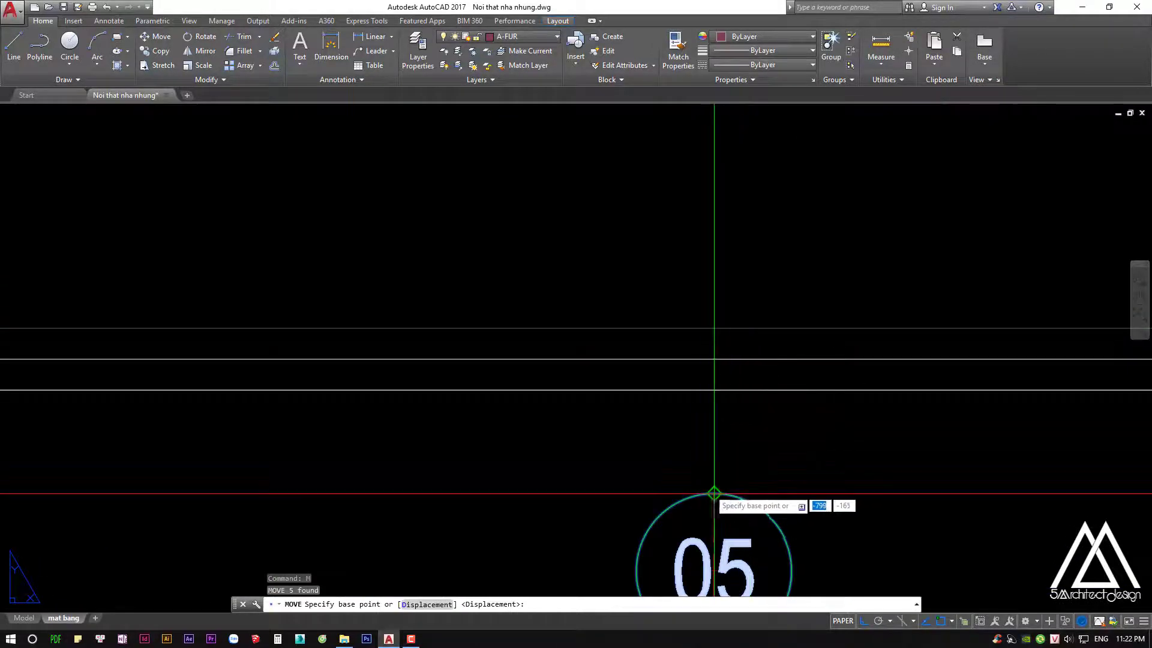
left_click(714, 480)
scroll(733, 412, "up", 2)
key("Escape")
scroll(690, 383, "down", 3)
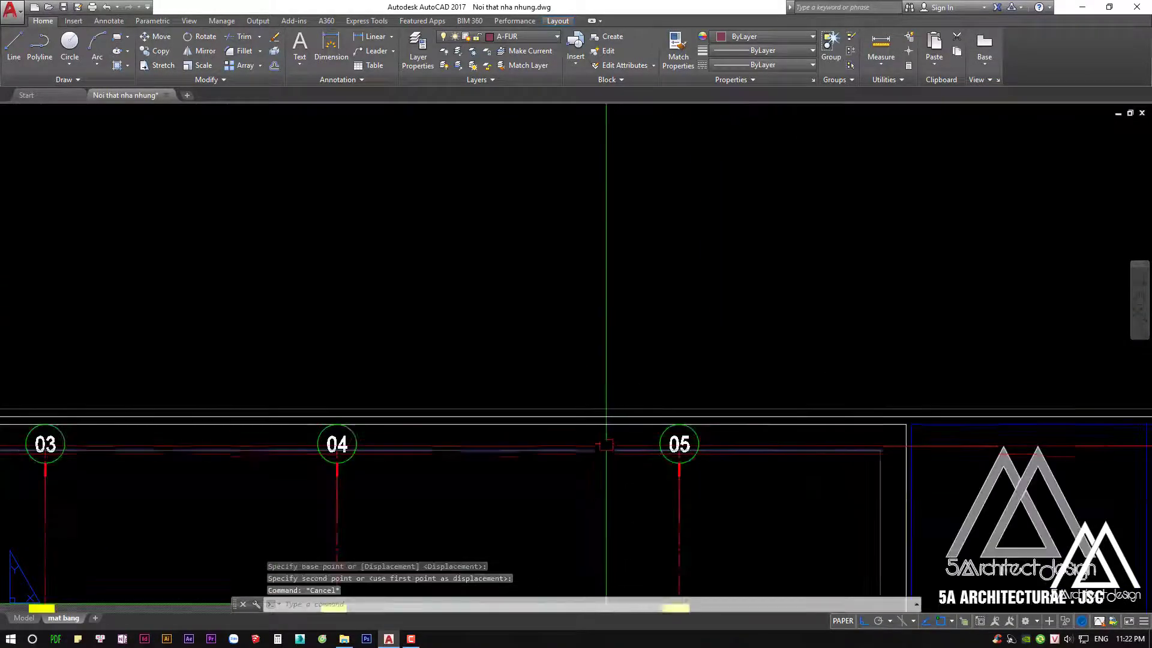
Drag a floor 1 viewport frame corner slightly lower to take in the bubbles
left_click(880, 450)
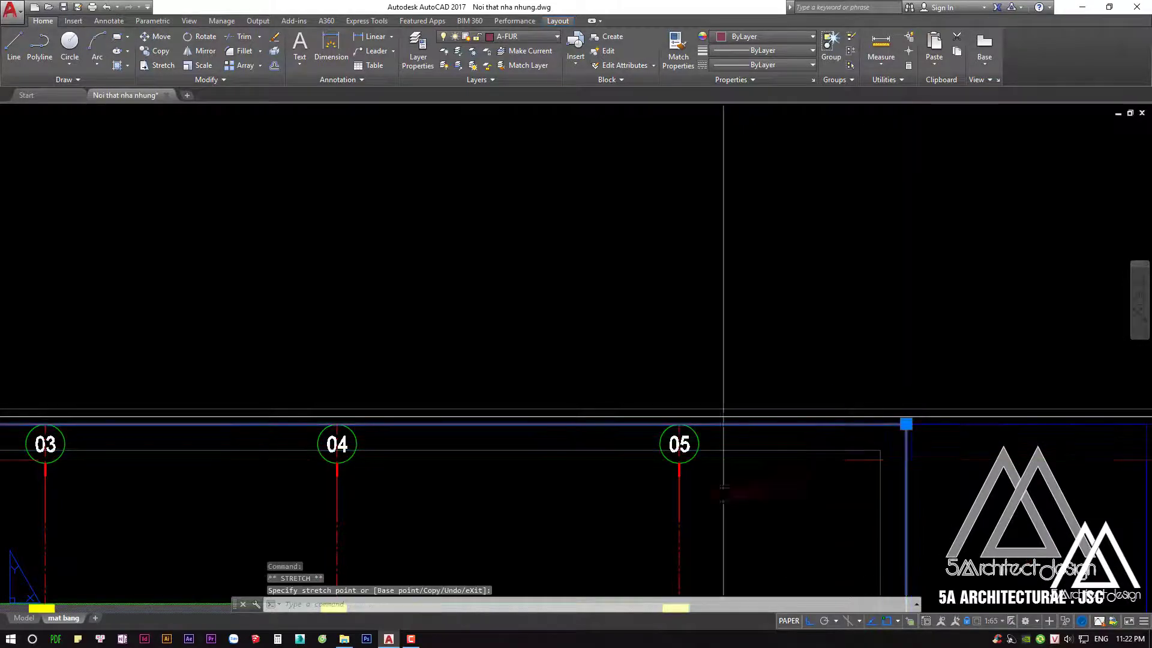
scroll(842, 356, "down", 5)
scroll(474, 336, "up", 3)
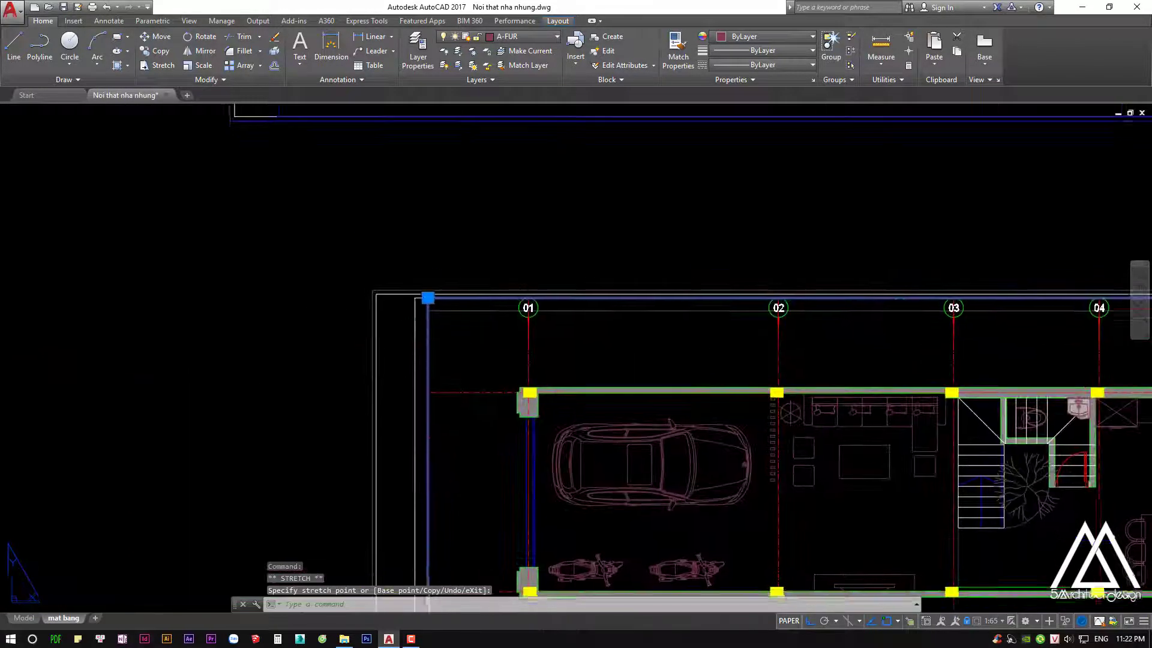
scroll(425, 294, "up", 4)
scroll(443, 308, "down", 2)
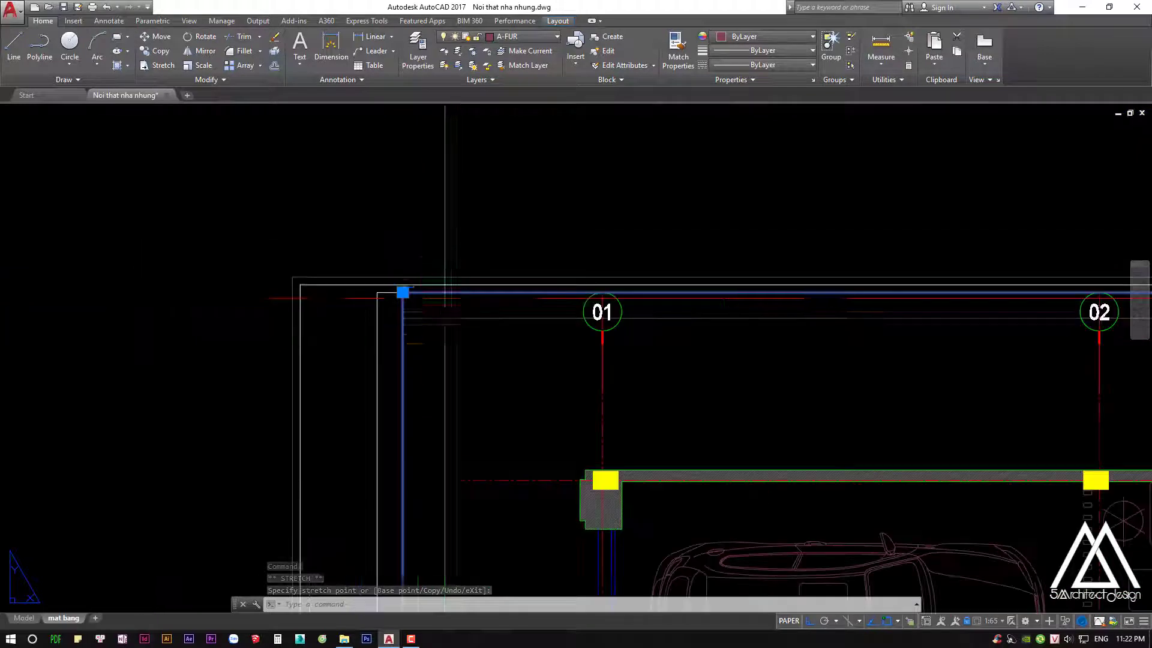
left_click(402, 317)
middle_click_drag(445, 341, 456, 324)
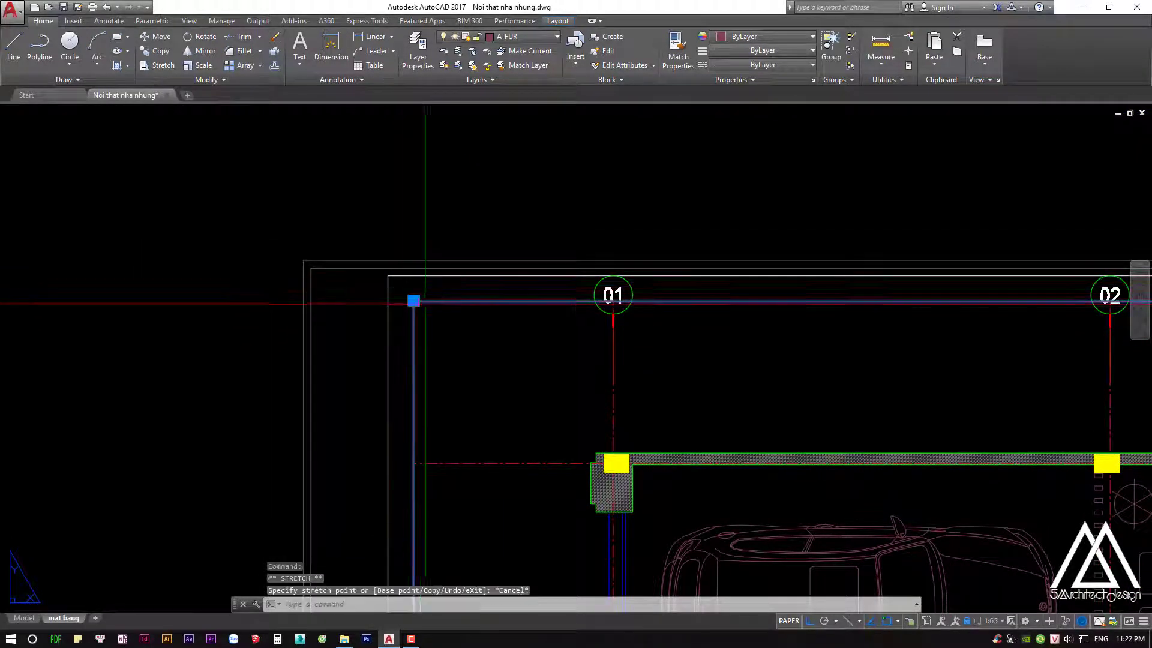
scroll(553, 310, "up", 2)
key("Escape")
scroll(553, 310, "up", 4)
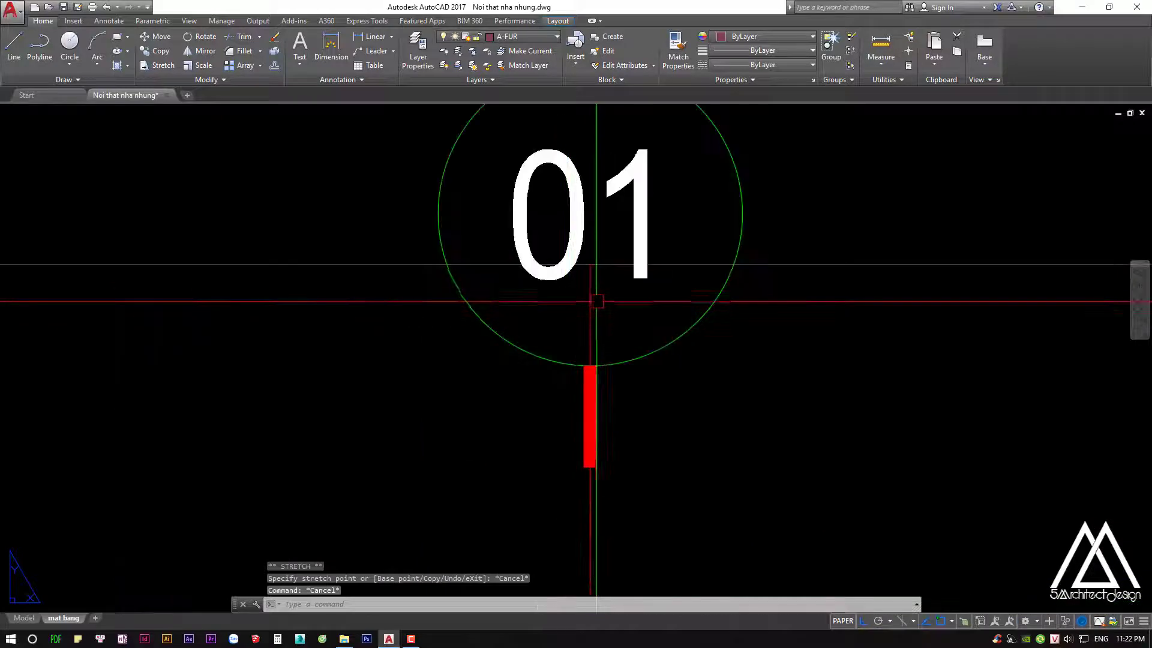
scroll(553, 250, "down", 6)
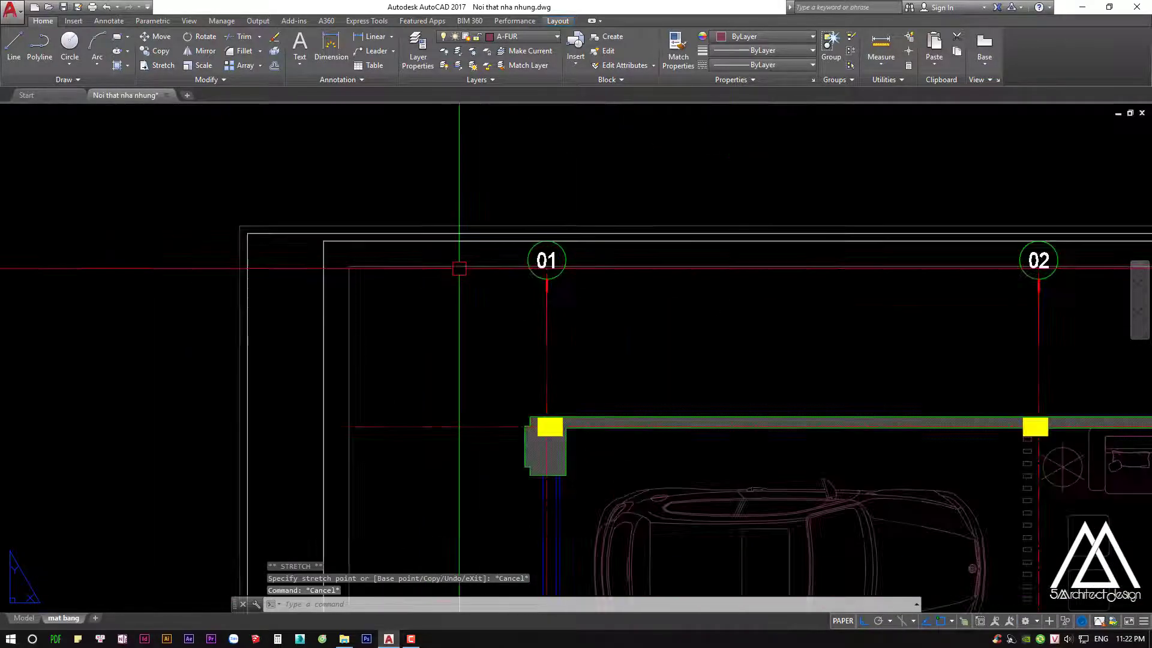
Stretch the frame corner to sit just above the floor 1 title
left_click(369, 267)
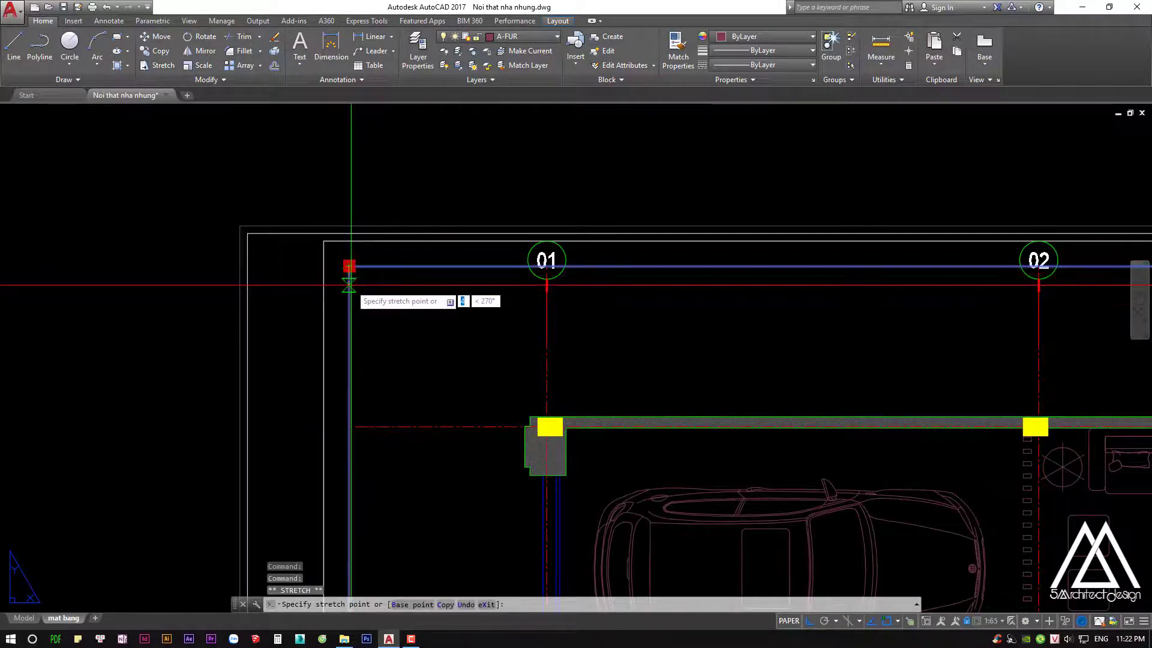
left_click(351, 284)
middle_click_drag(351, 284, 164, 266)
scroll(480, 468, "down", 2)
scroll(477, 474, "up", 4)
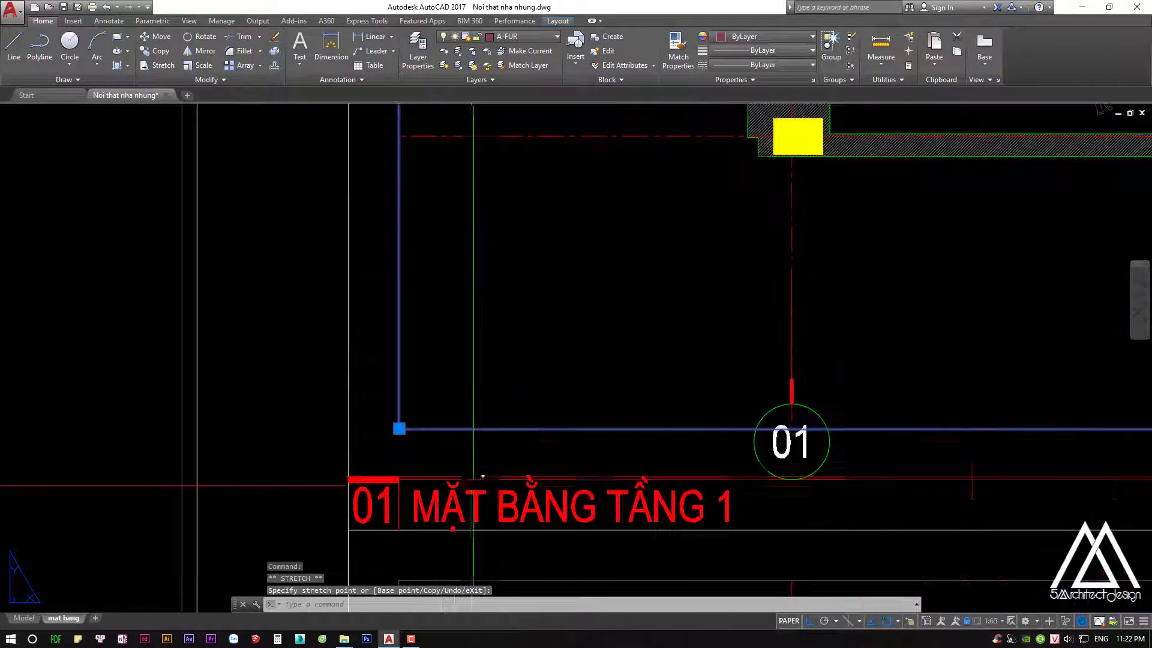
key("Escape")
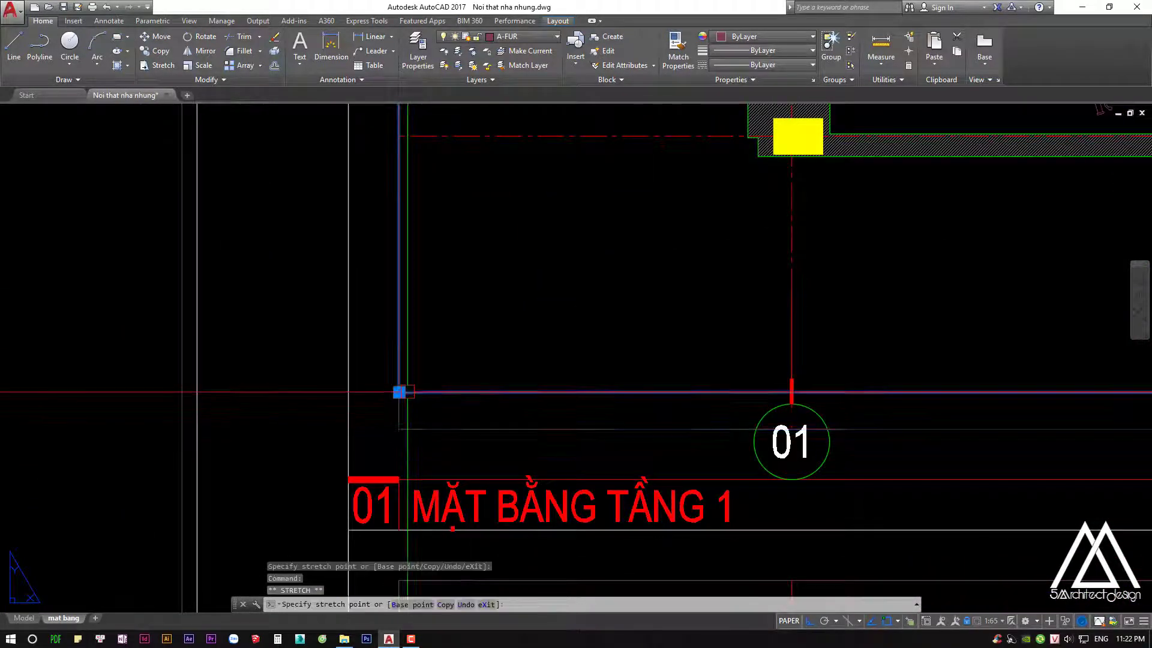
scroll(437, 393, "down", 2)
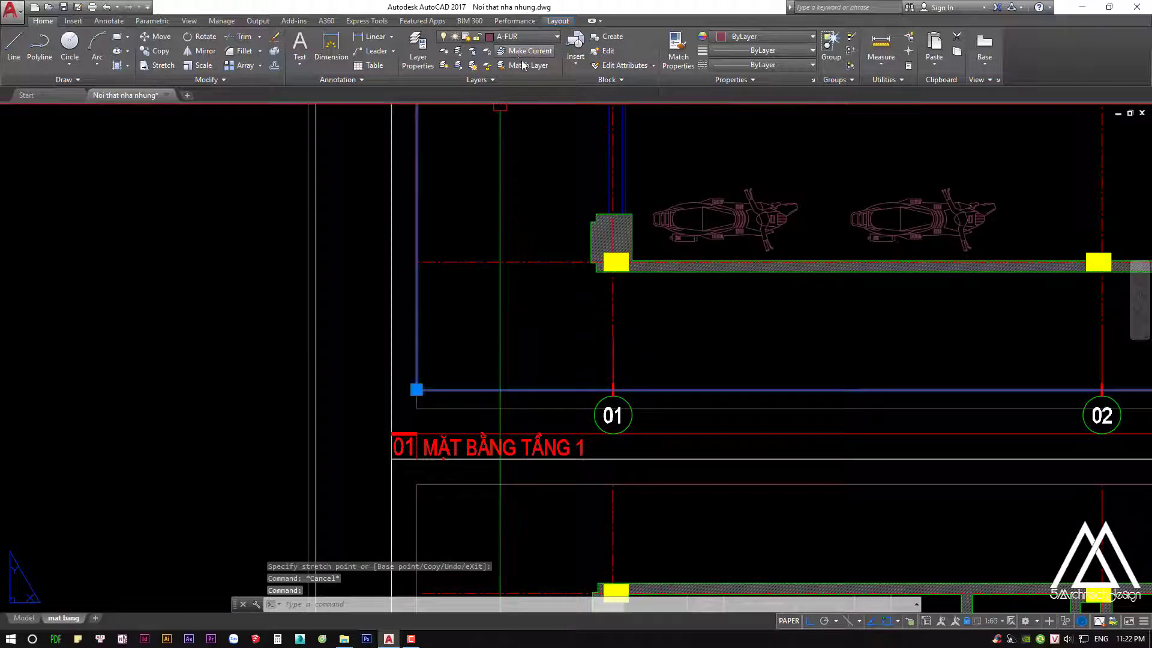
Clear any active command and bring up the Plot dialog with Ctrl+P
key("Escape")
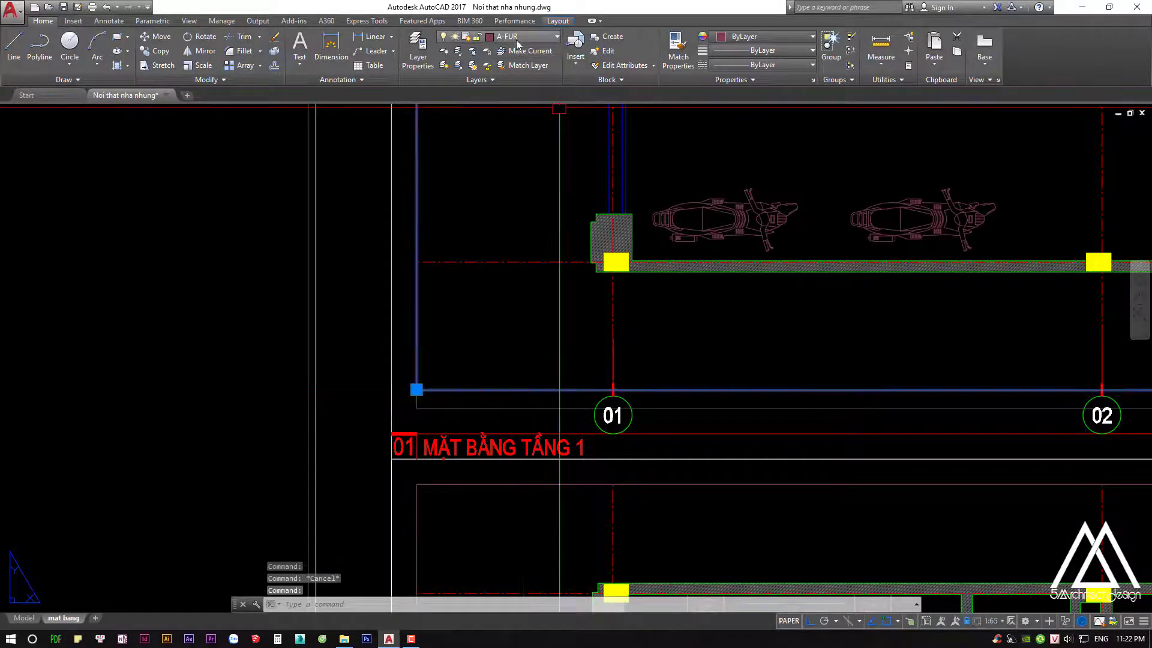
left_click(516, 40)
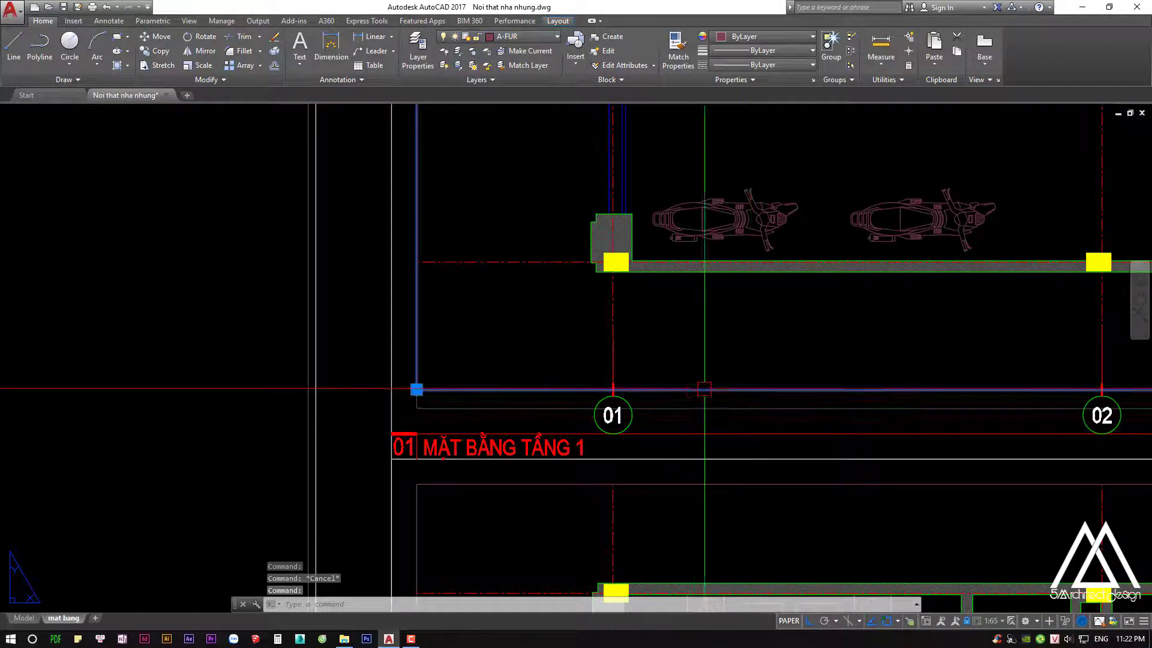
scroll(571, 385, "down", 5)
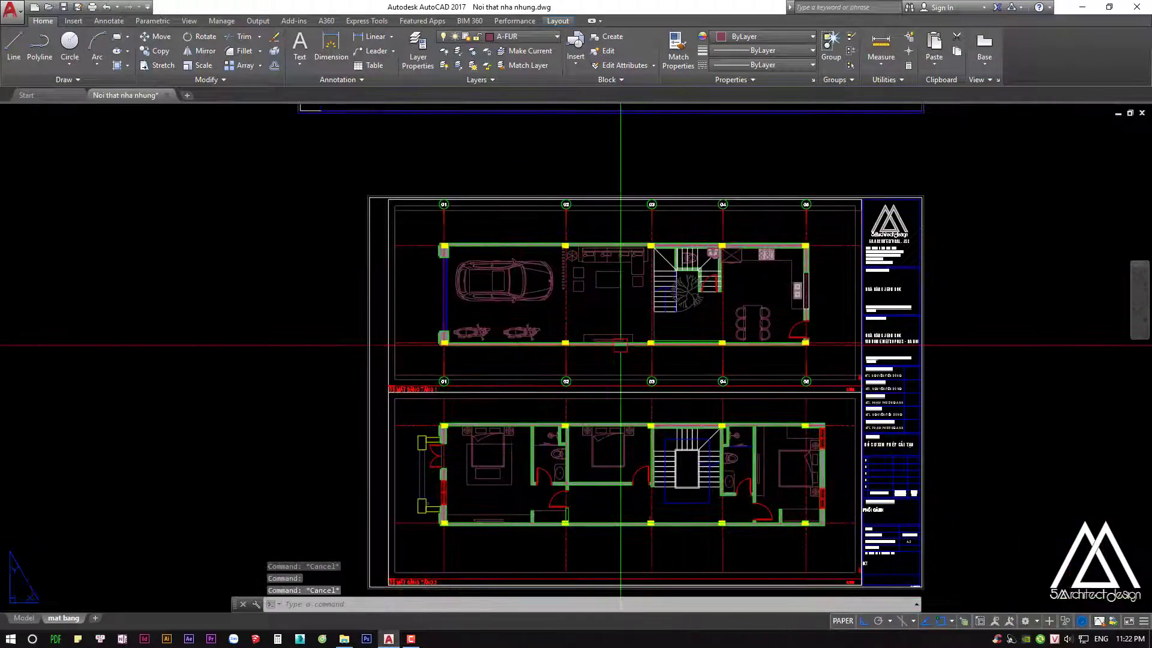
key("ctrl+p")
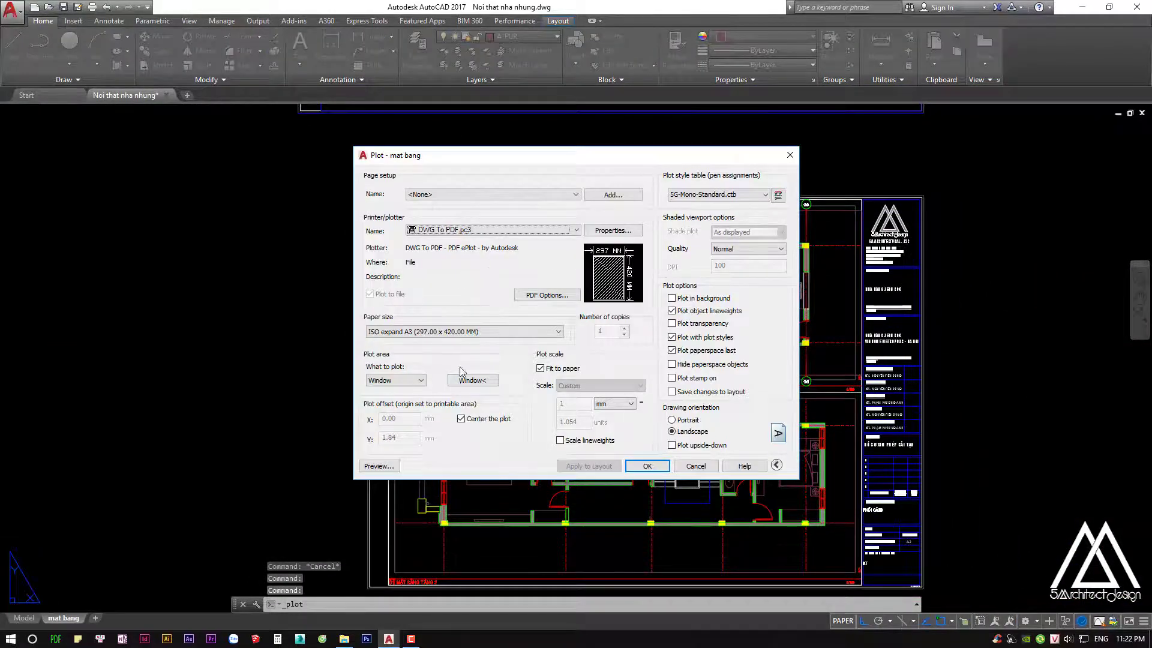
Window the plot area around the A3 sheet, preview it, then close without plotting
left_click(464, 381)
middle_click_drag(917, 584, 749, 385)
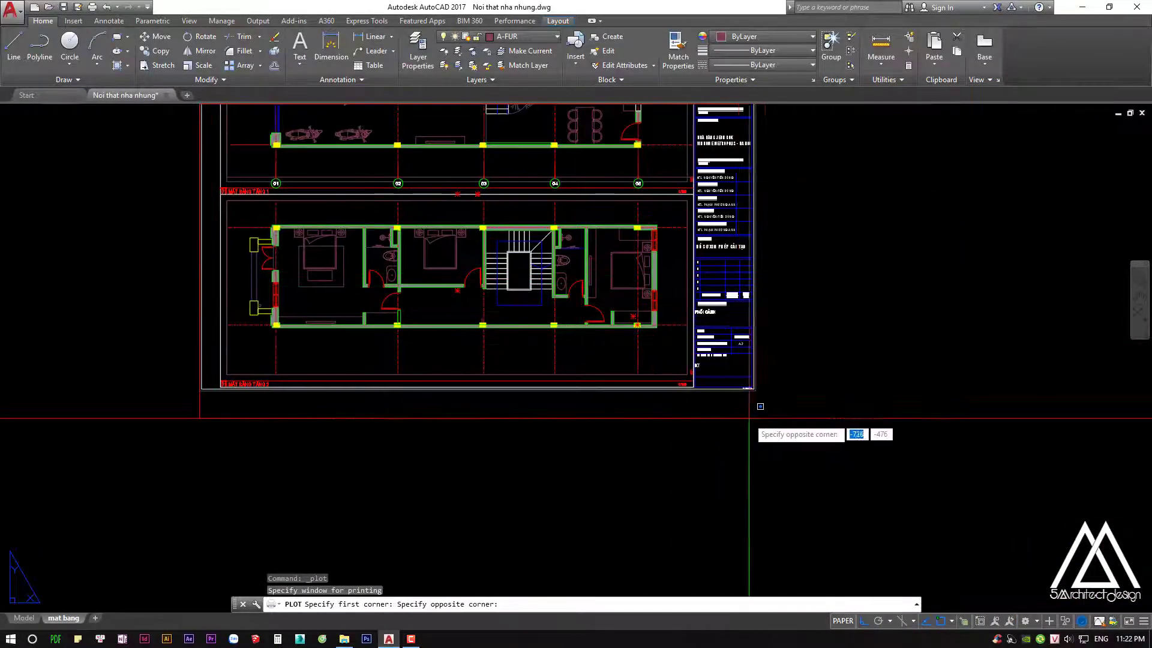
left_click(749, 392)
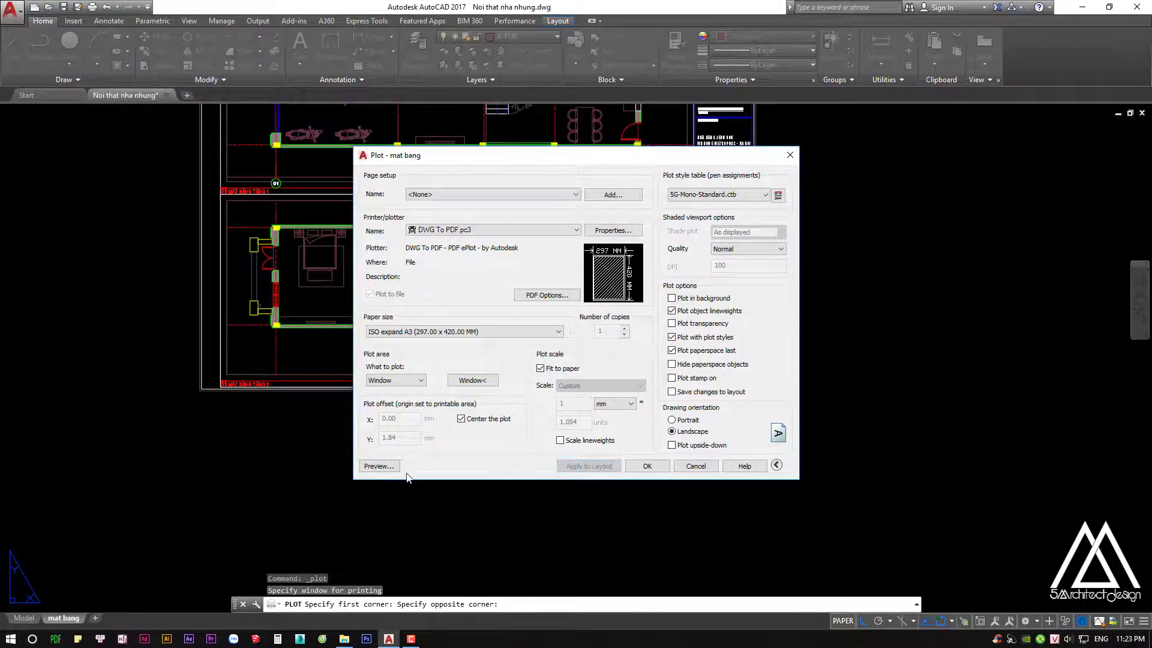
left_click(387, 467)
scroll(493, 131, "up", 5)
middle_click_drag(292, 320, 420, 350)
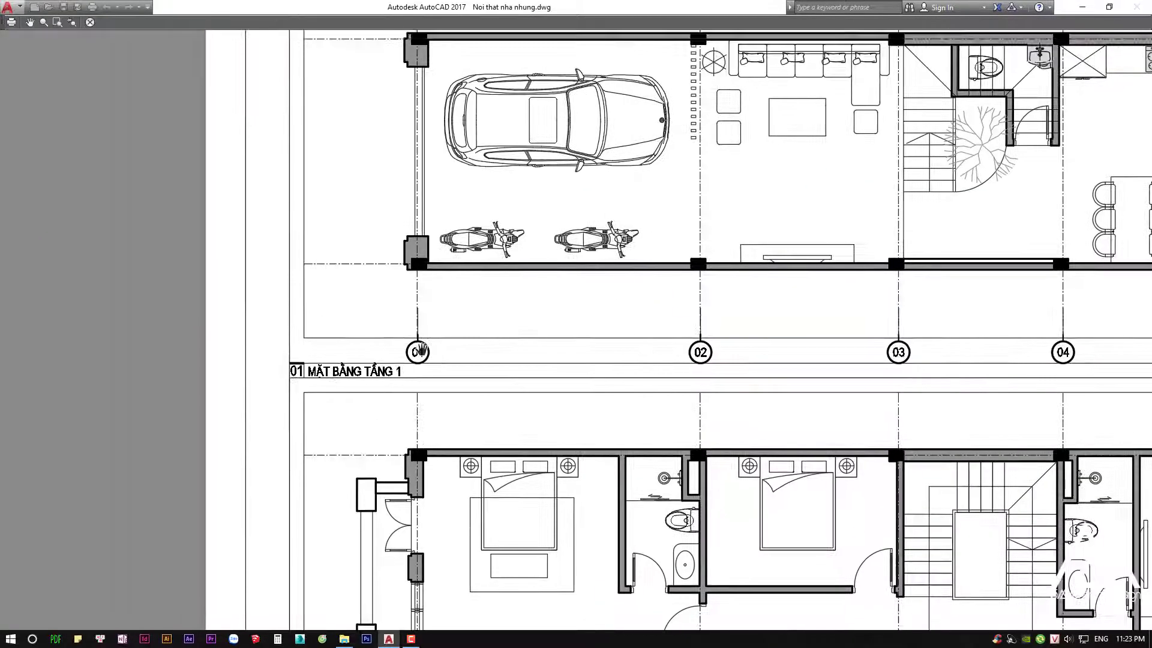
scroll(421, 349, "up", 5)
scroll(568, 313, "down", 5)
key("Escape")
key("Escape")
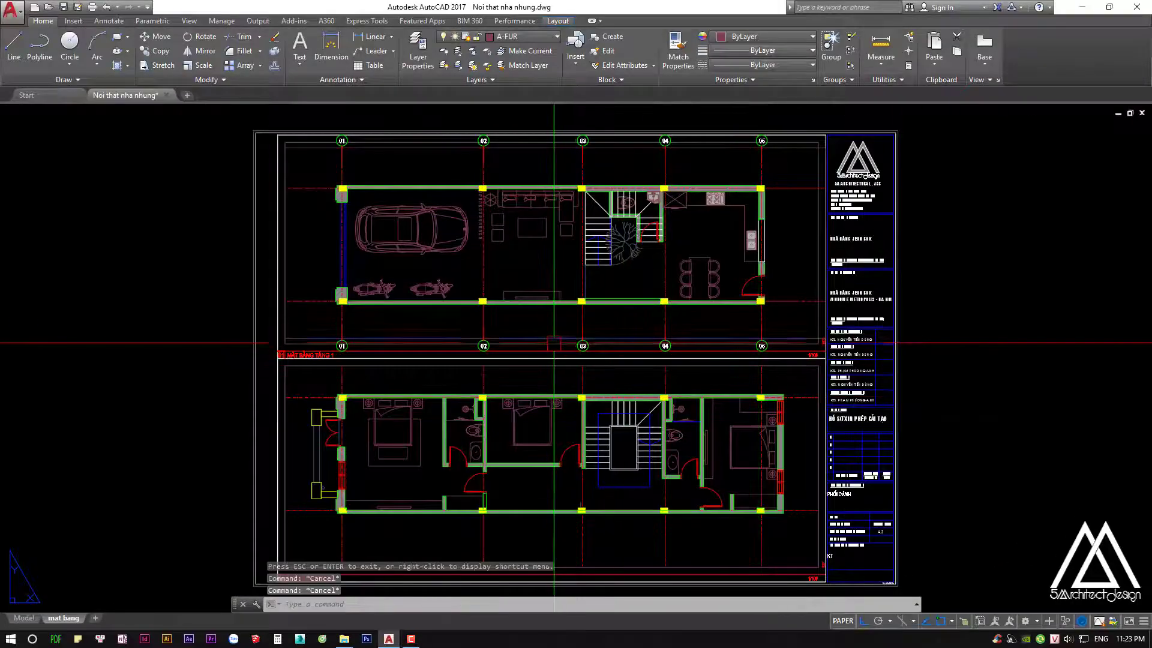
Put the floor 1 viewport on the Defpoints layer
left_click(554, 343)
left_click(518, 42)
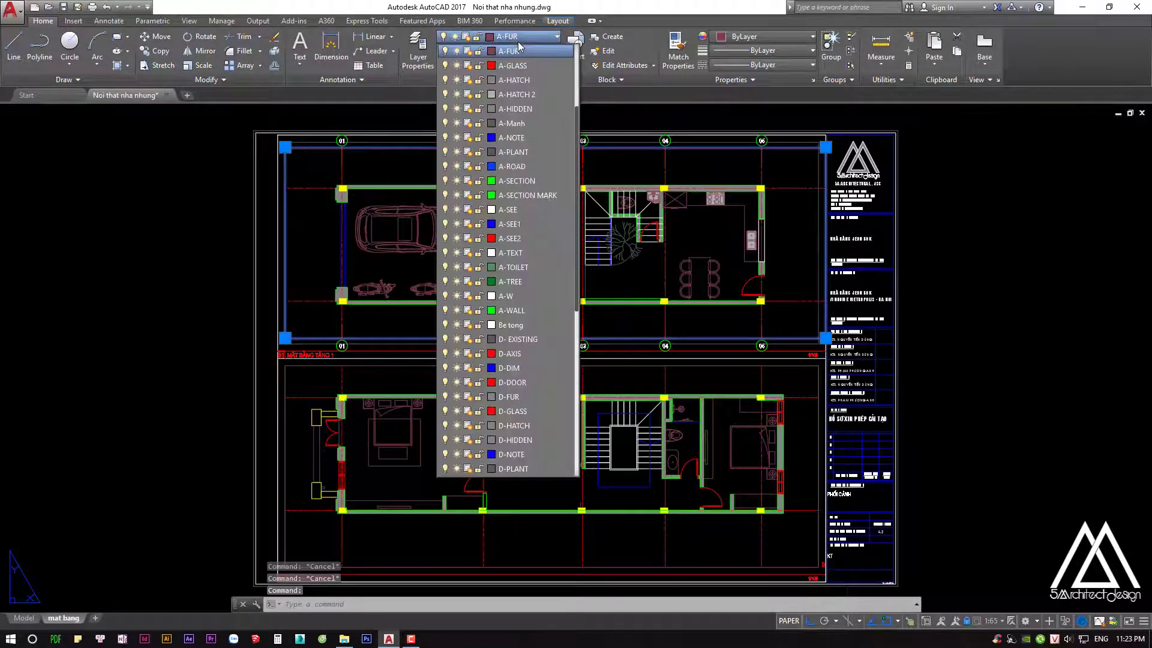
scroll(528, 388, "down", 7)
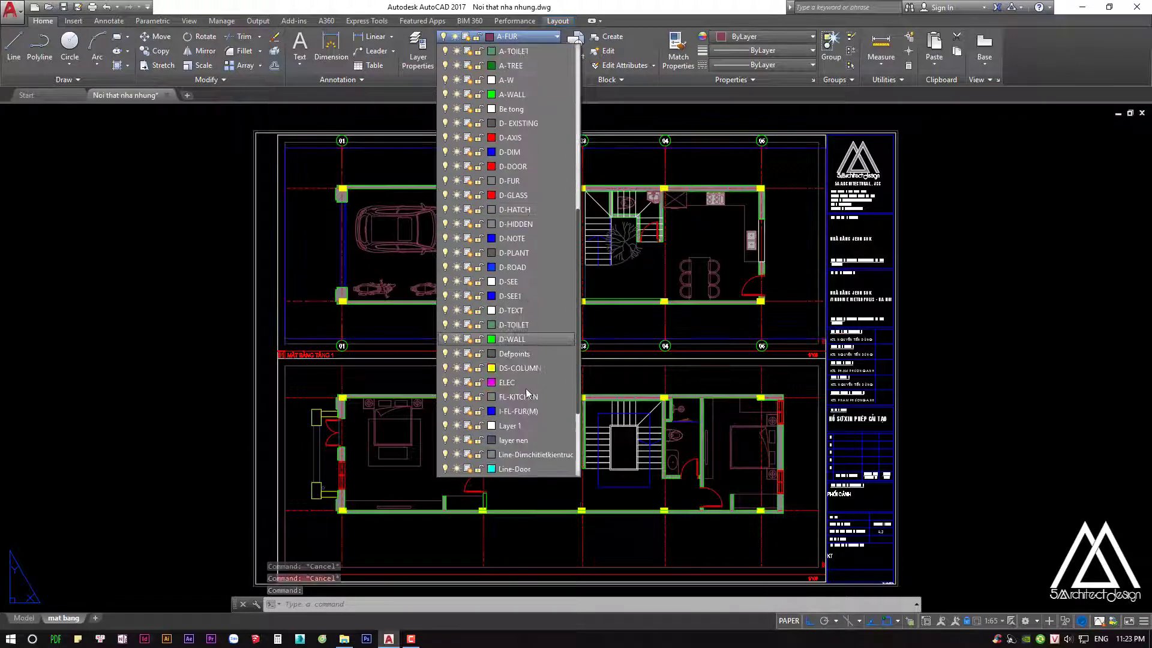
left_click(515, 269)
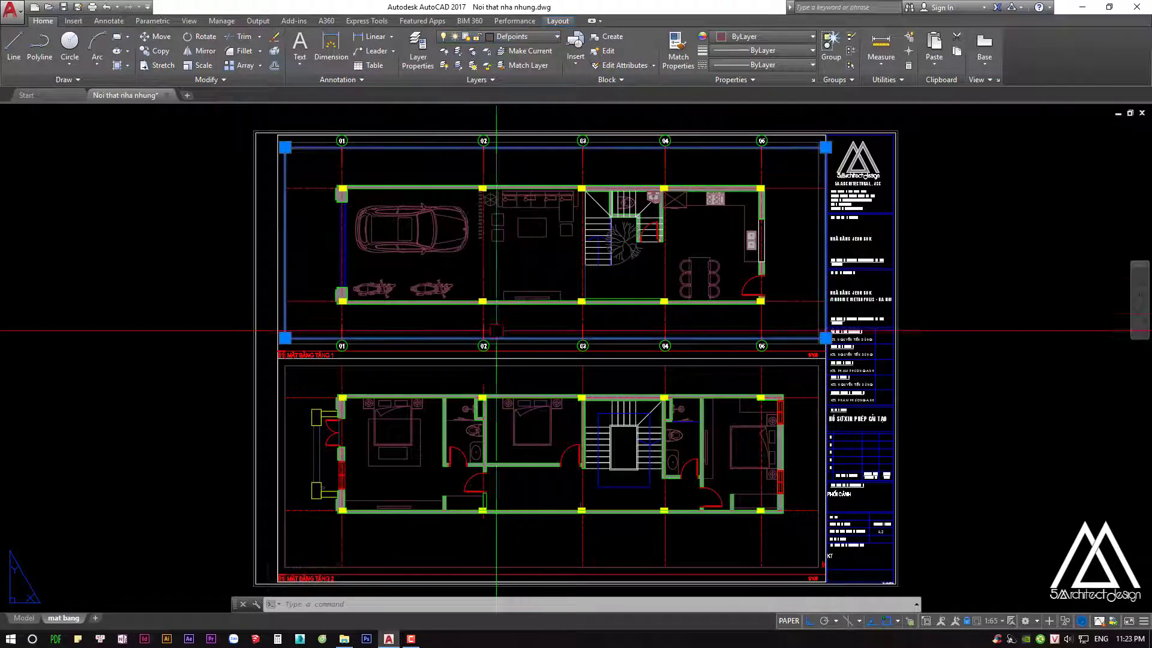
middle_click_drag(514, 270, 561, 239)
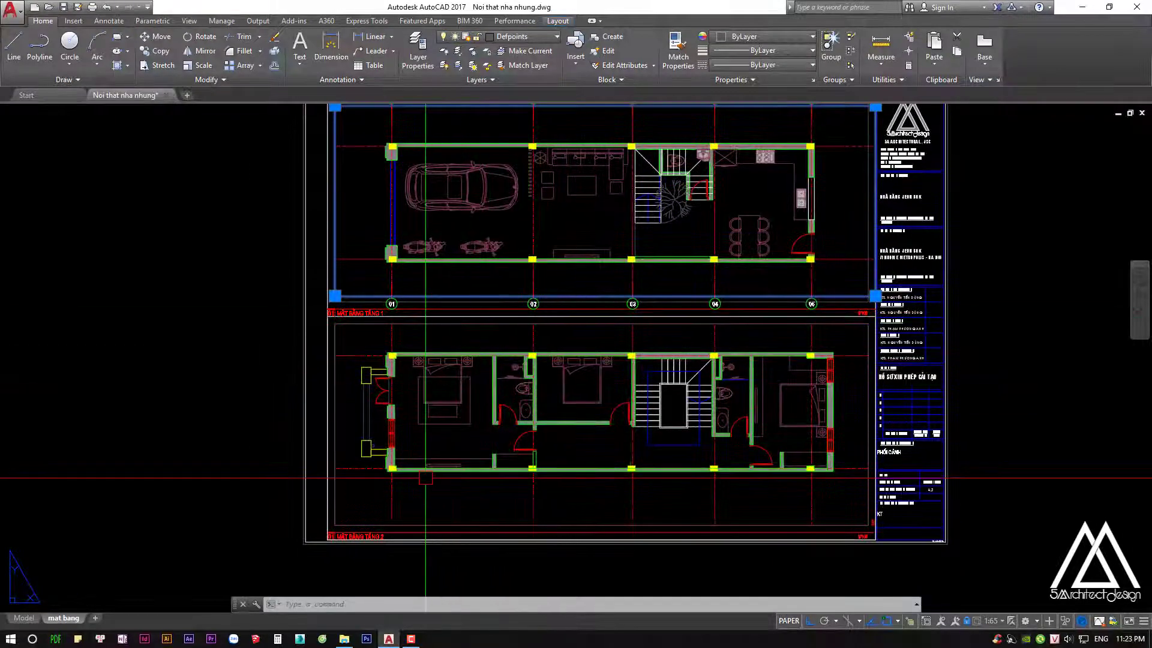
key("Escape")
key("Escape")
Match properties from the floor 1 viewport onto the floor 2 viewport
left_click(368, 329)
key("Escape")
type("M")
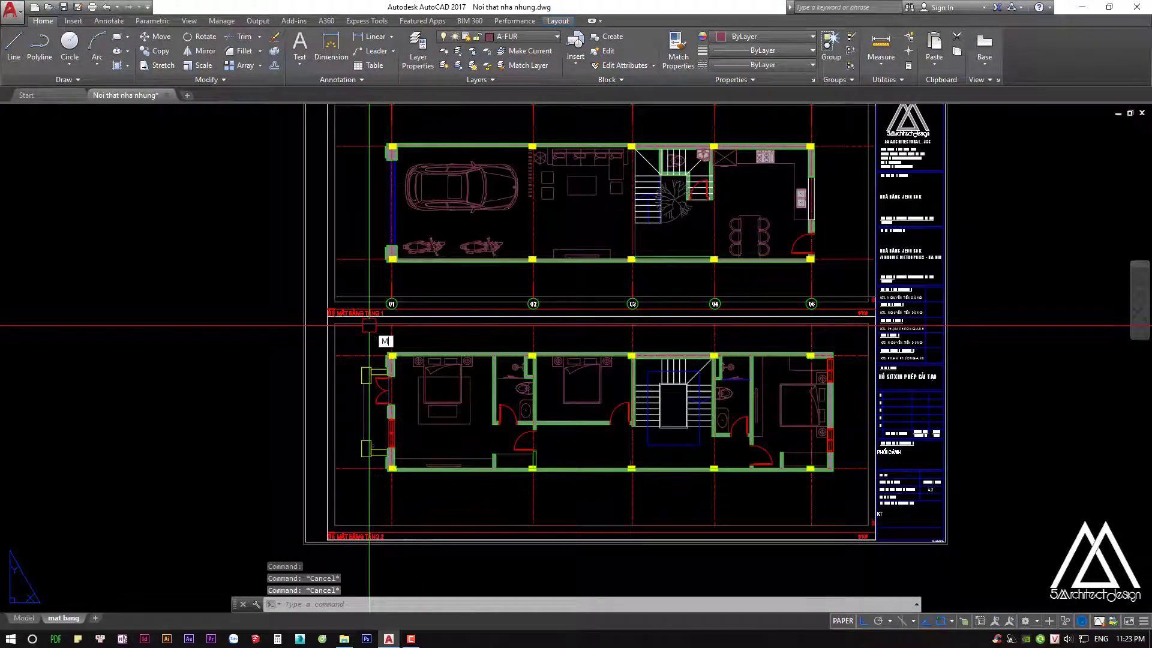
type("a")
key("Return")
left_click(365, 296)
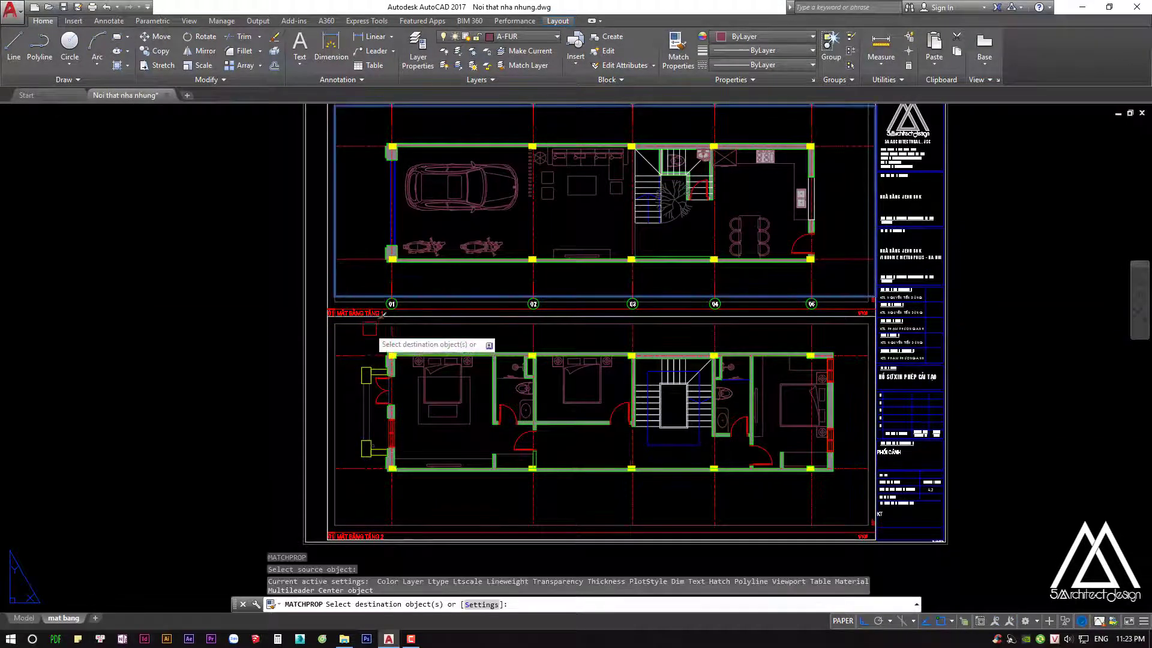
left_click(370, 317)
key("Return")
key("Escape")
scroll(328, 256, "up", 3)
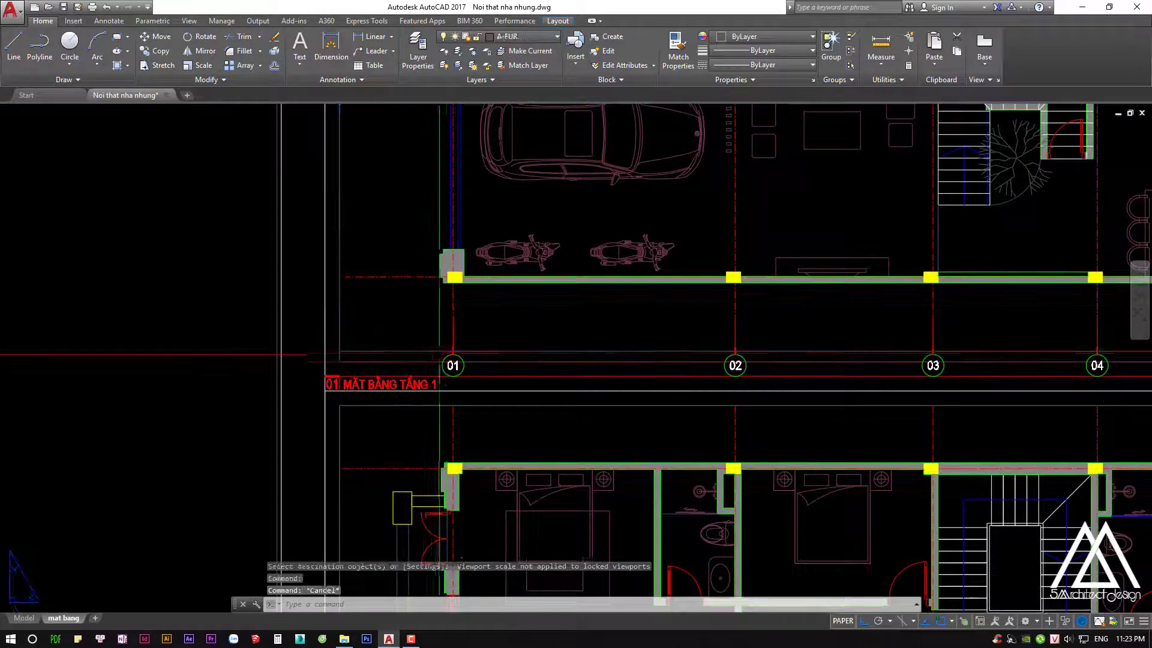
Copy grid bubble 01 up-left with ortho turned off using F8
type("co")
key("Return")
scroll(453, 365, "up", 3)
left_click(480, 367)
left_click(469, 321)
scroll(412, 394, "down", 3)
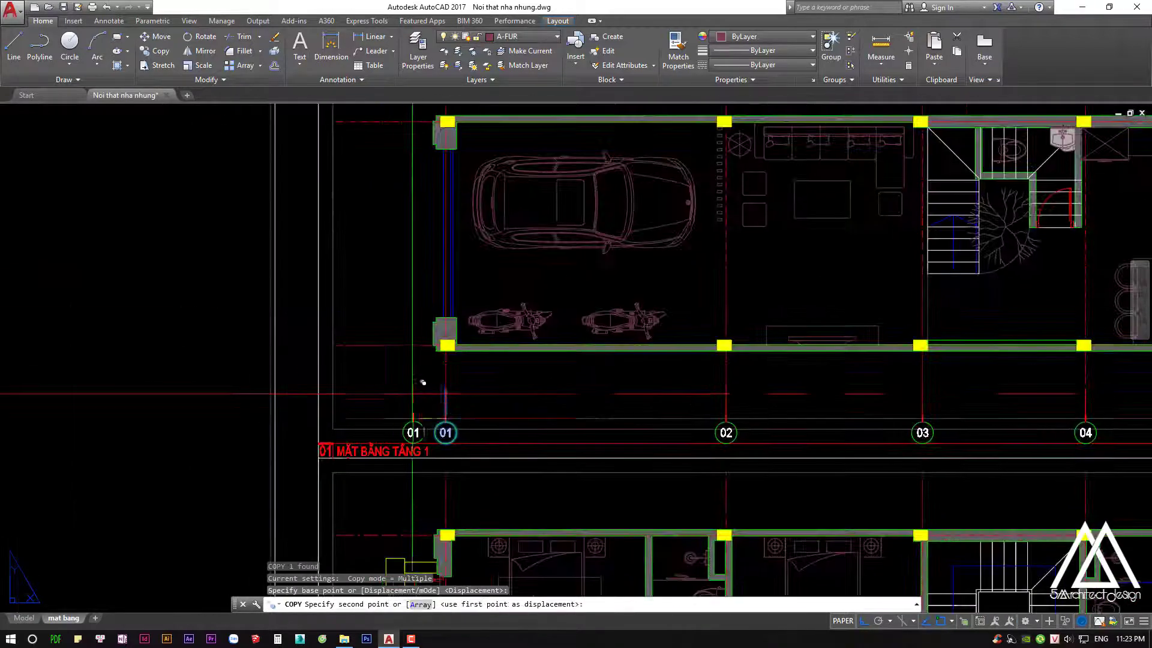
key("F8")
left_click(368, 312)
key("Escape")
scroll(379, 317, "up", 3)
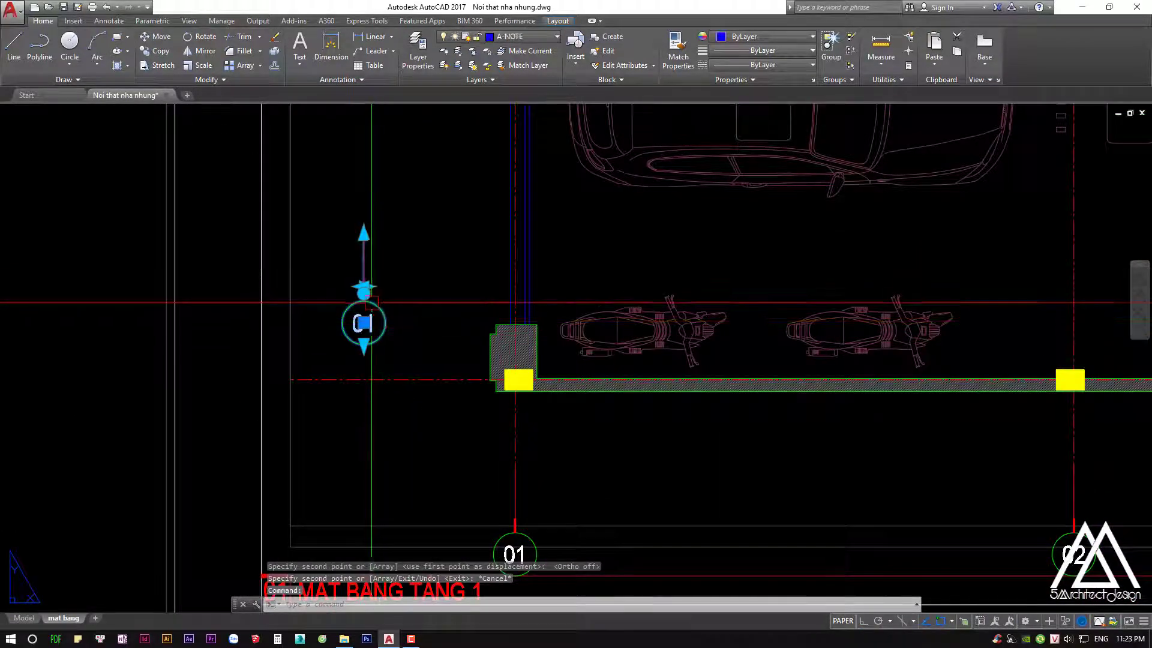
Rotate the copied bubble so its leader points right, leaving an attempted move cancelled
left_click(364, 294)
left_click(442, 334)
scroll(441, 335, "up", 2)
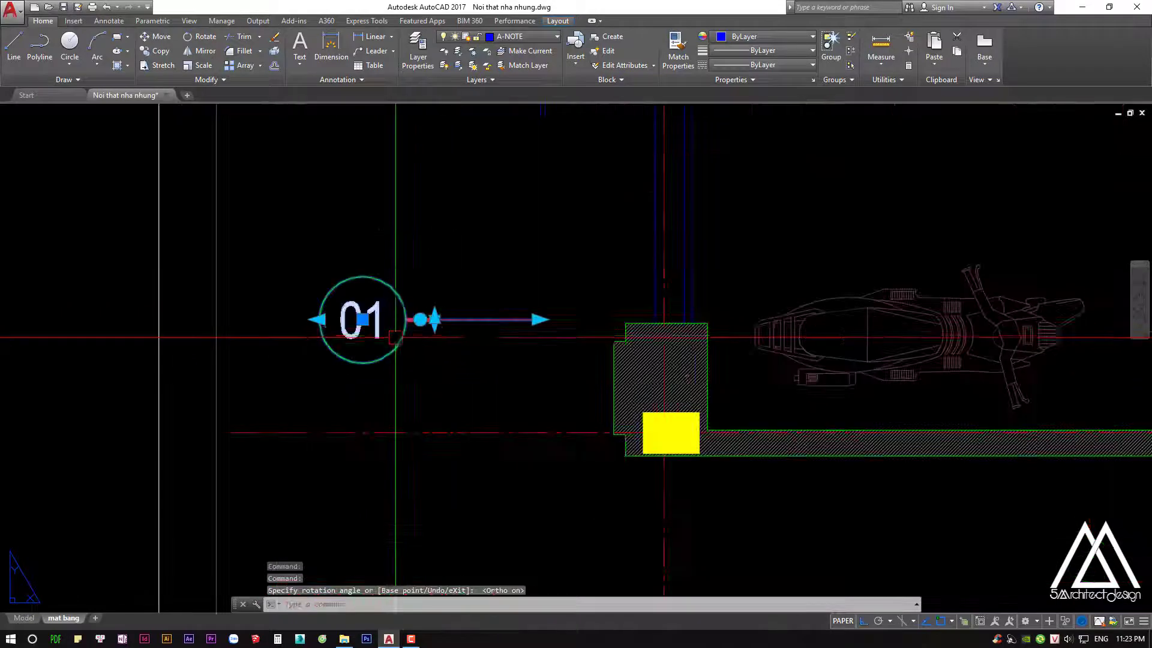
scroll(445, 297, "up", 2)
type("m")
key("Return")
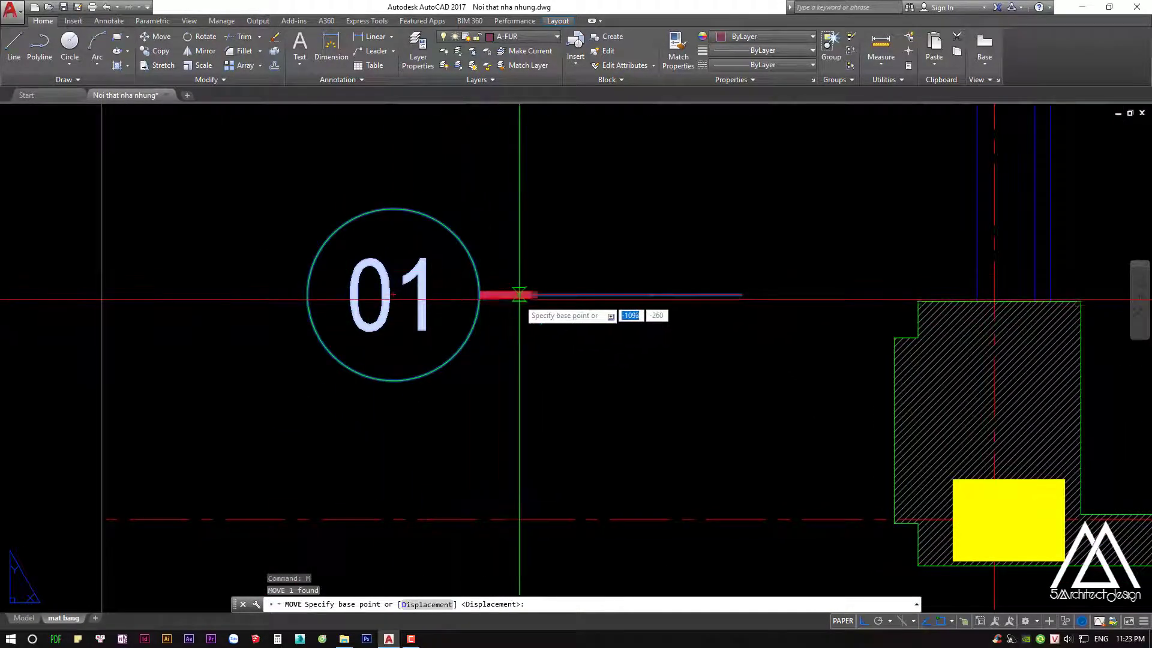
left_click(519, 294)
mouse_move(373, 378)
middle_mouse_down()
mouse_move(523, 322)
mouse_move(560, 327)
middle_mouse_up()
key("Escape")
Cancel stray bubble and viewport edits, then open the bubble's attribute editor to relabel it A
left_click(493, 284)
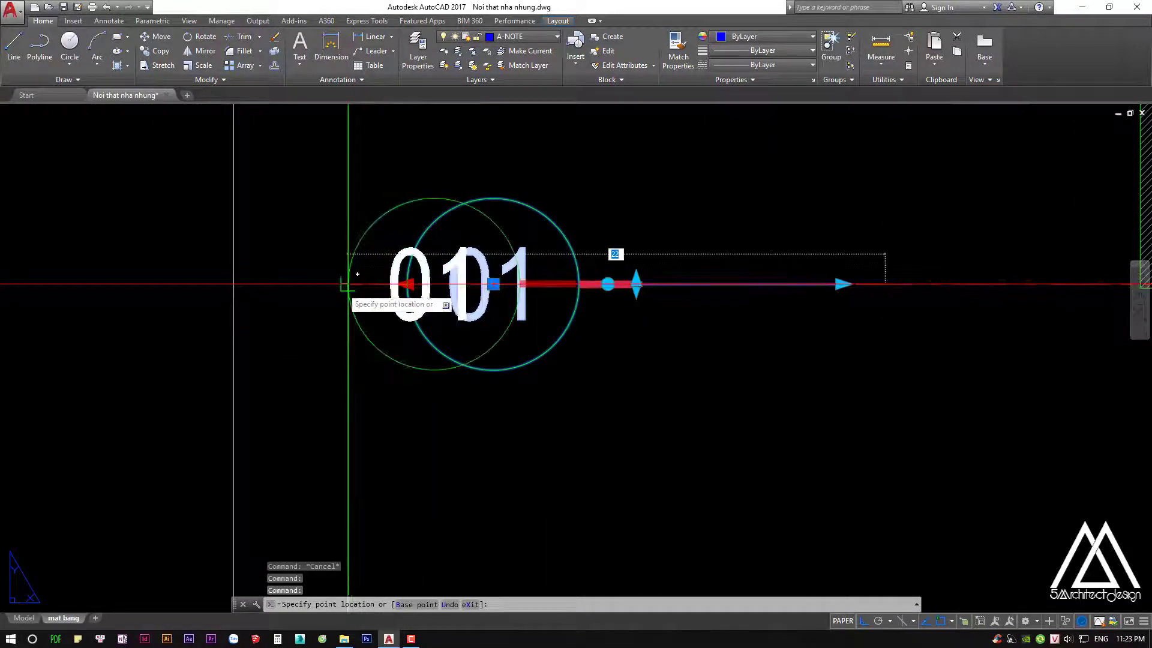
scroll(447, 294, "down", 4)
key("Escape")
left_click(510, 295)
key("Escape")
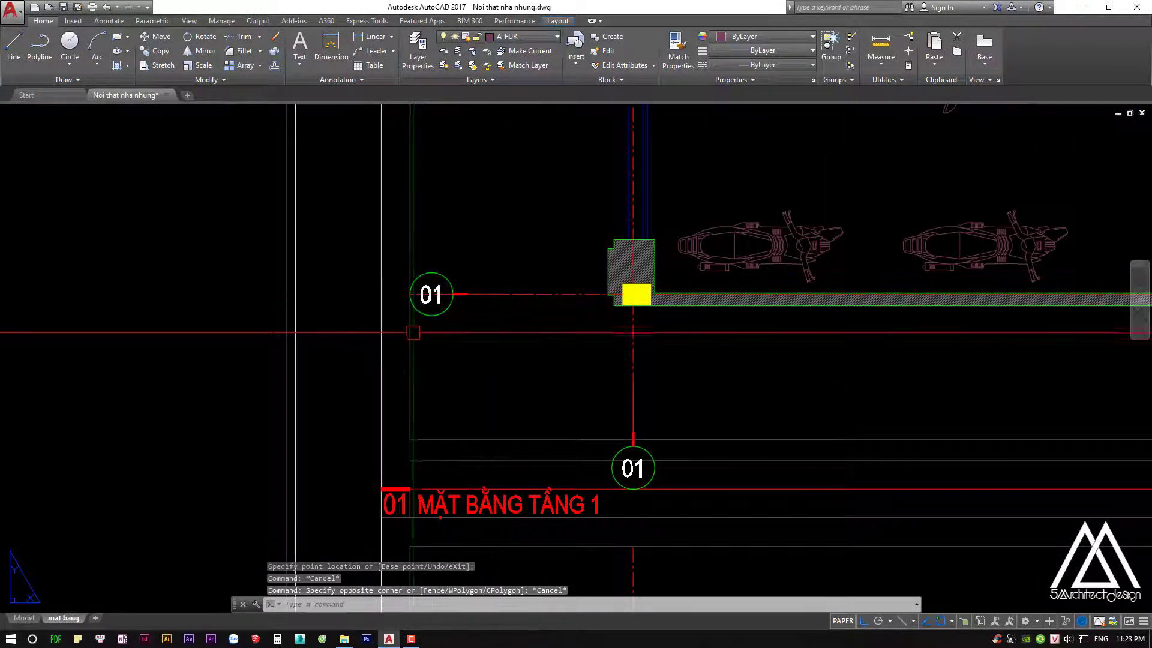
left_click(410, 440)
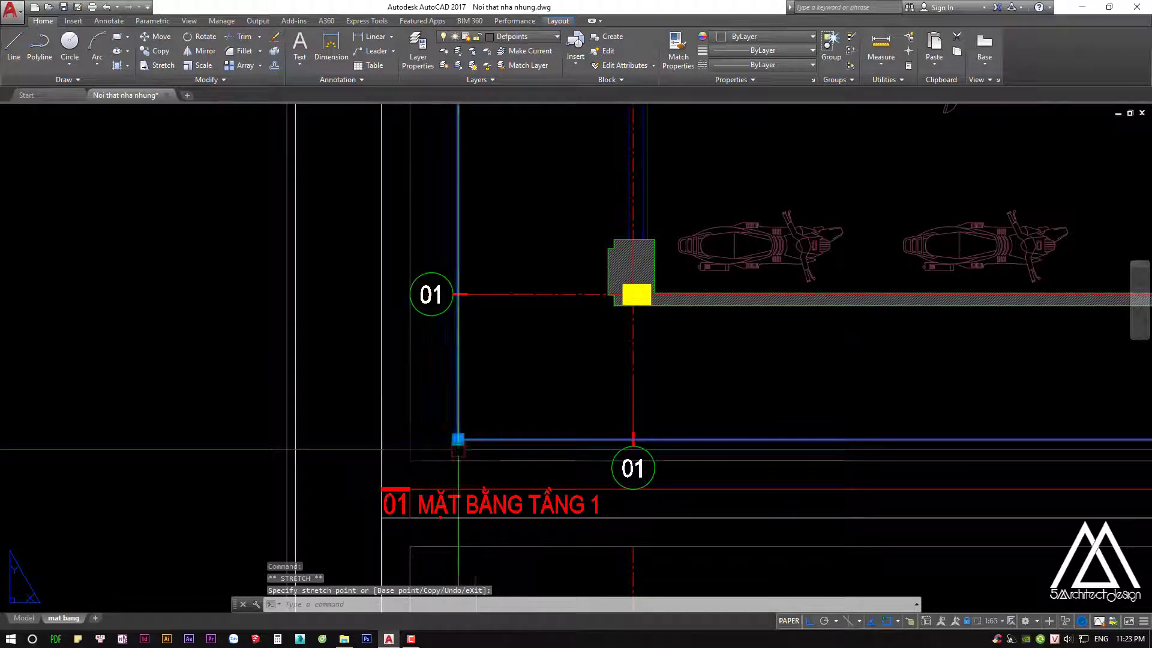
mouse_move(459, 448)
middle_mouse_down()
mouse_move(530, 360)
mouse_move(530, 180)
middle_mouse_up()
key("Escape")
key("Escape")
key("Escape")
scroll(525, 376, "down", 3)
scroll(525, 375, "up", 5)
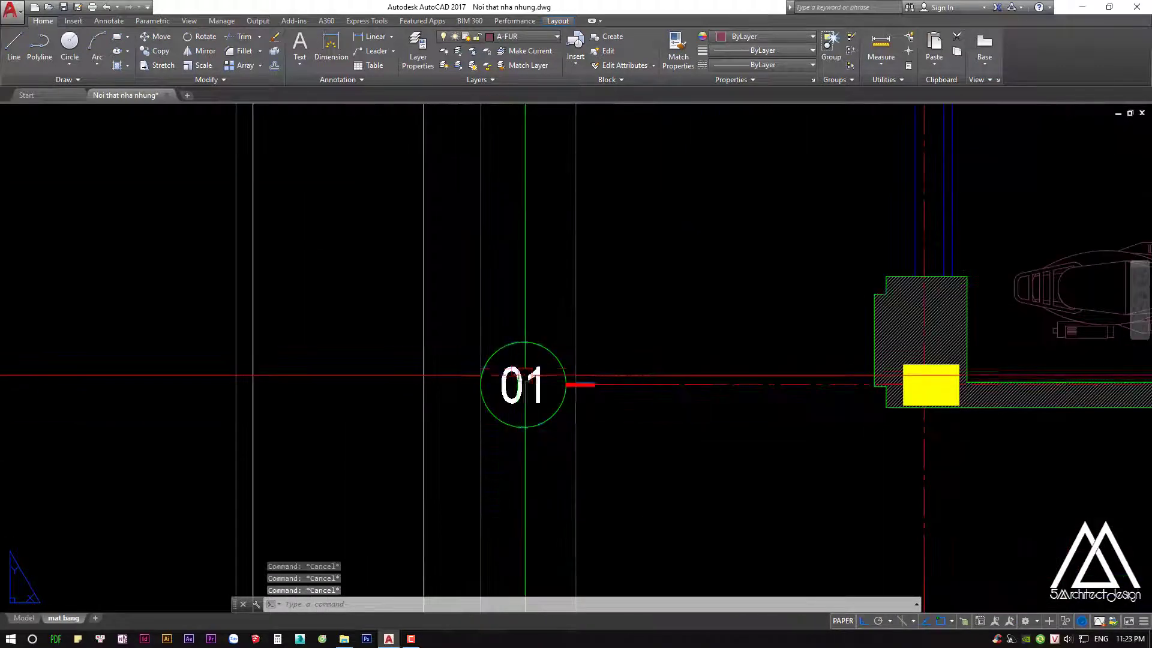
double_click(525, 376)
type("A")
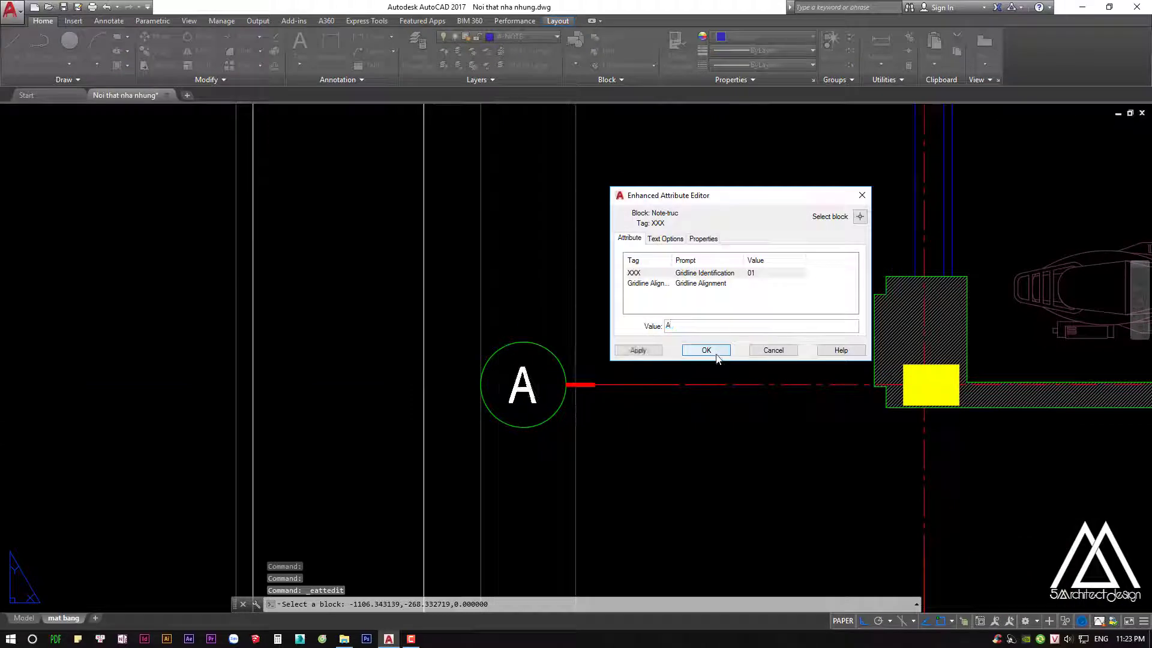
Finish bubble A, copy it to the upper horizontal gridline, and relabel the copy B
left_click(716, 355)
left_click(522, 385)
type("co")
key("Return")
scroll(634, 507, "down", 4)
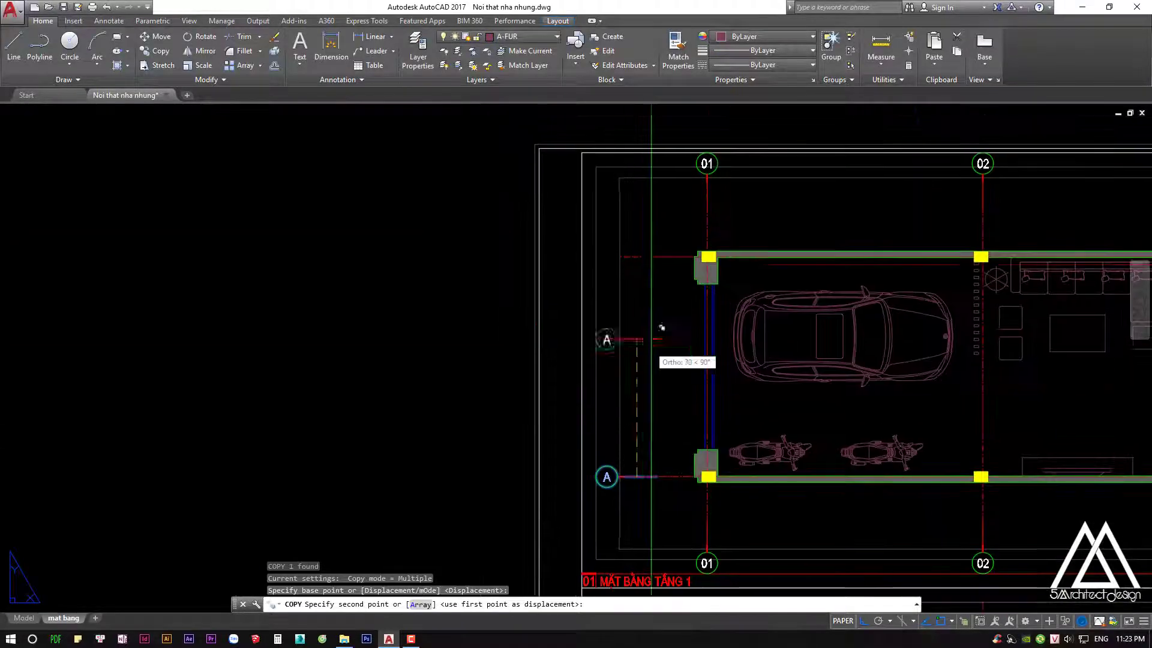
left_click(639, 257)
key("Return")
scroll(618, 257, "up", 3)
double_click(603, 257)
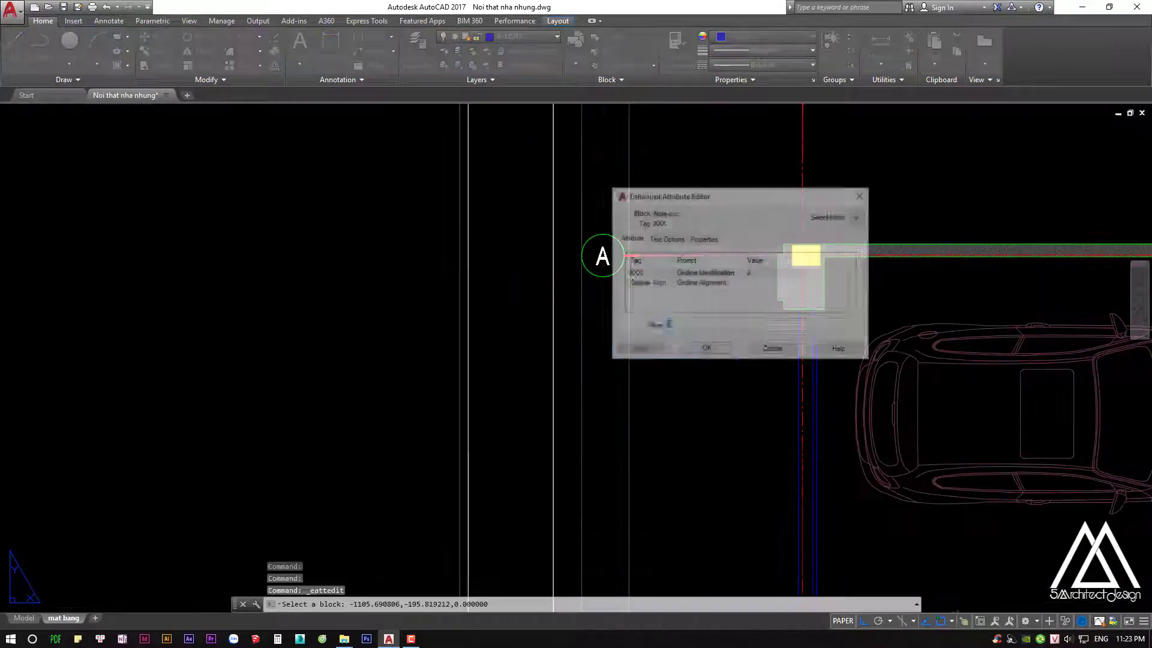
left_click(706, 350)
Copy bubbles A and B to the right-hand ends of the horizontal gridlines
scroll(715, 357, "down", 3)
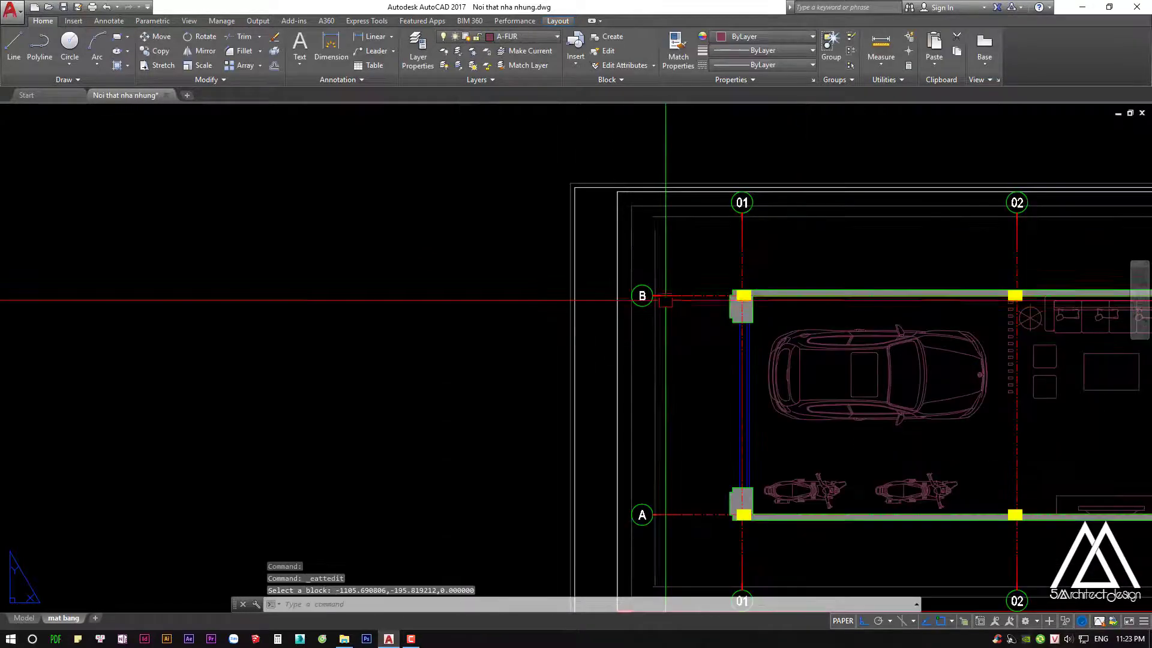
left_click(642, 296)
left_click(642, 514)
key("c")
key("Return")
scroll(657, 512, "up", 3)
left_click(657, 511)
scroll(657, 511, "down", 5)
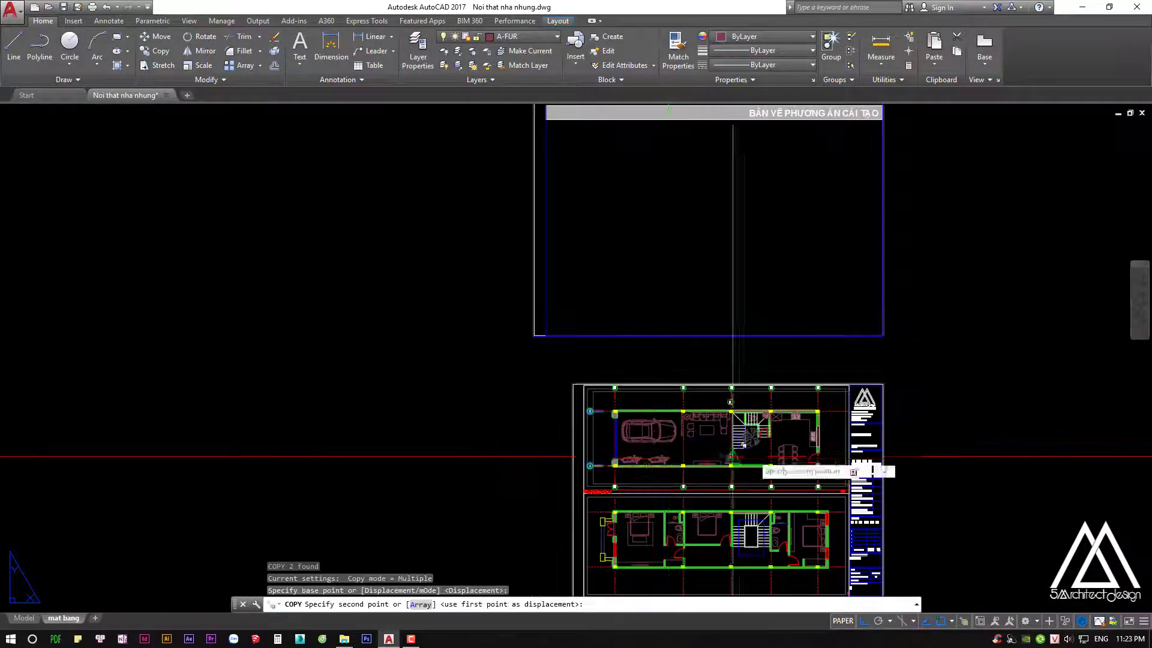
scroll(869, 471, "up", 3)
scroll(936, 486, "up", 2)
scroll(876, 409, "up", 1)
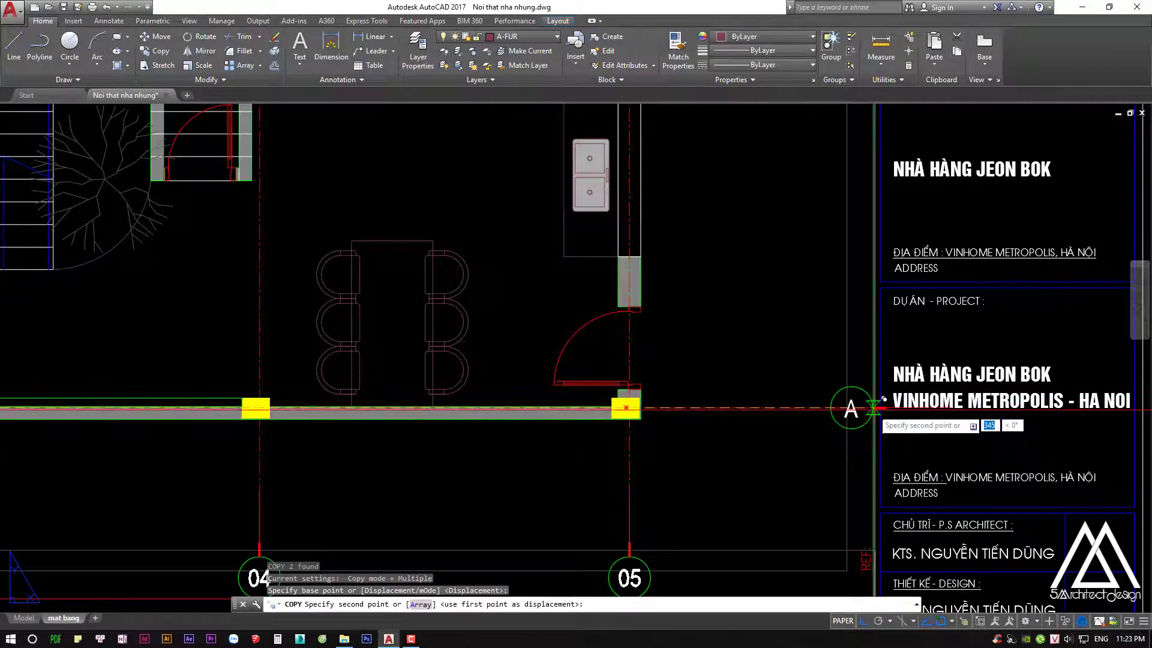
scroll(876, 409, "up", 3)
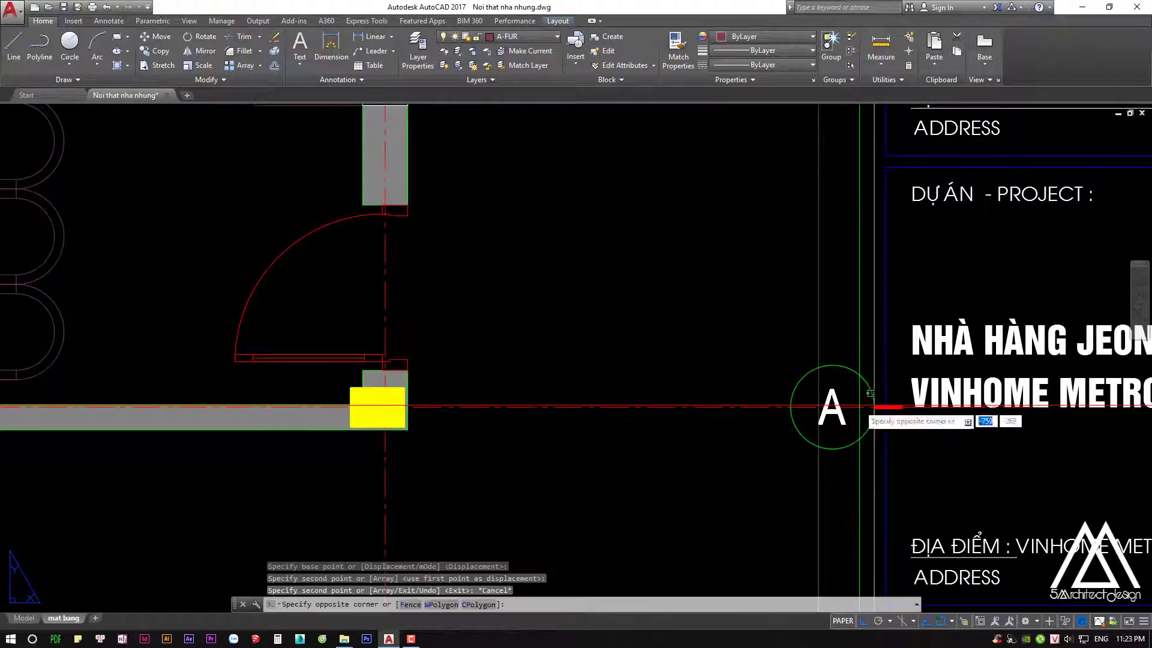
left_click(885, 396)
key("Escape")
key("Escape")
Rotate the right-side A and B bubbles to face outward
left_click(888, 406)
scroll(840, 407, "down", 3)
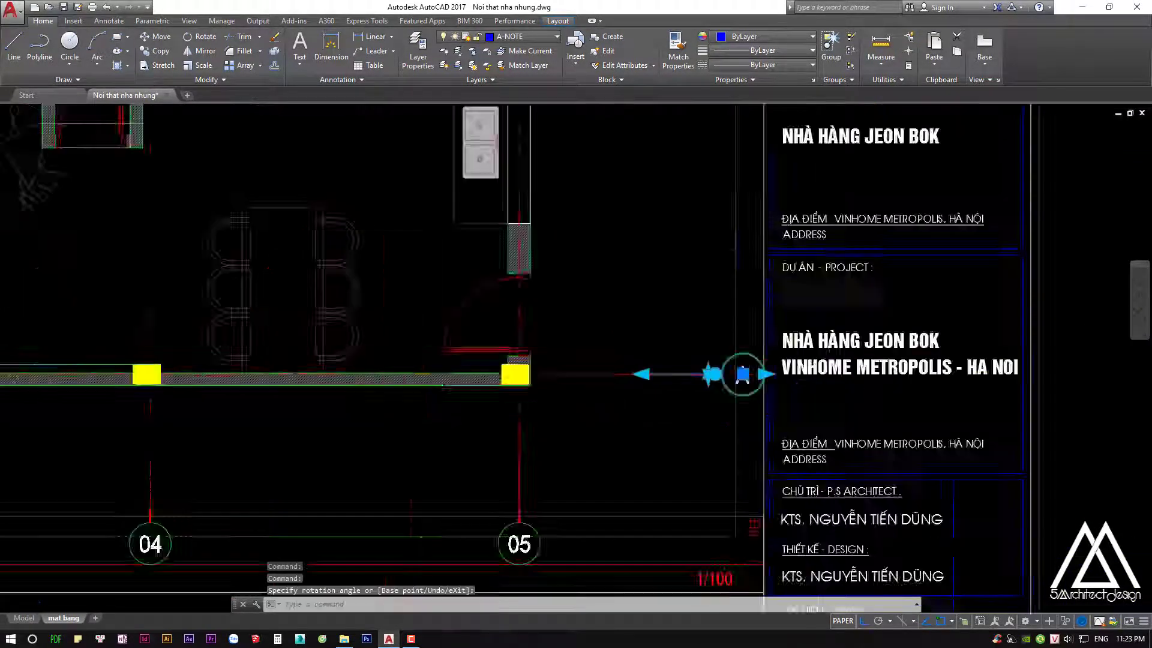
scroll(738, 376, "down", 2)
scroll(697, 357, "up", 5)
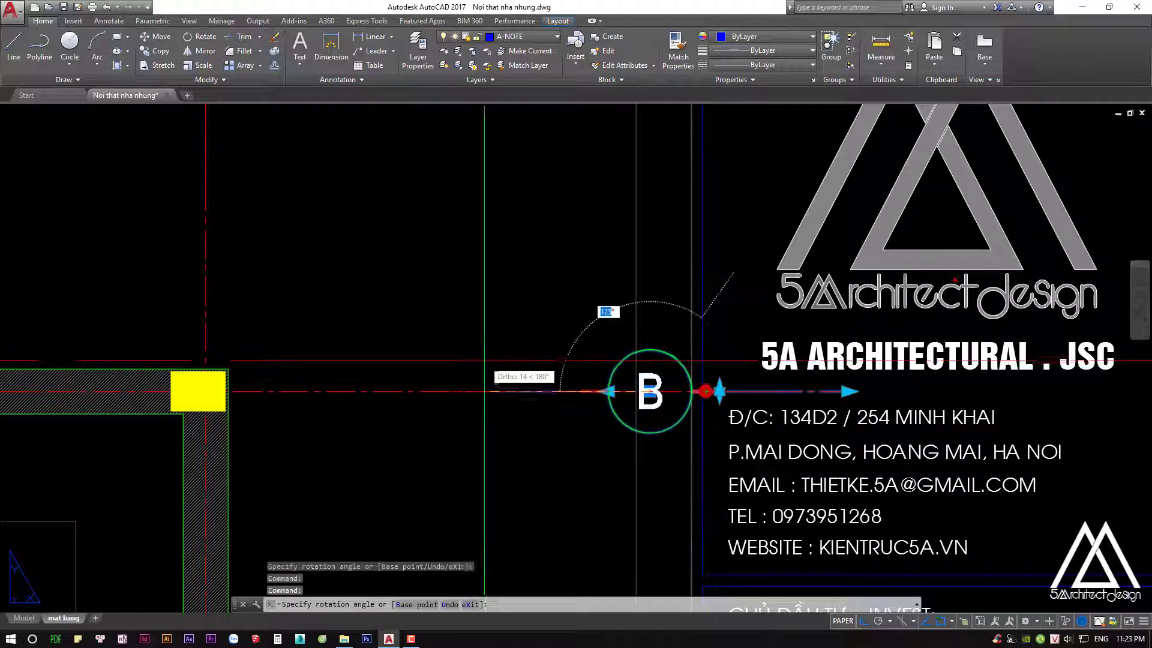
key("Escape")
scroll(594, 354, "down", 4)
Leave the floor 1 viewport unchanged and pan the sheet back over the plan
left_click(611, 282)
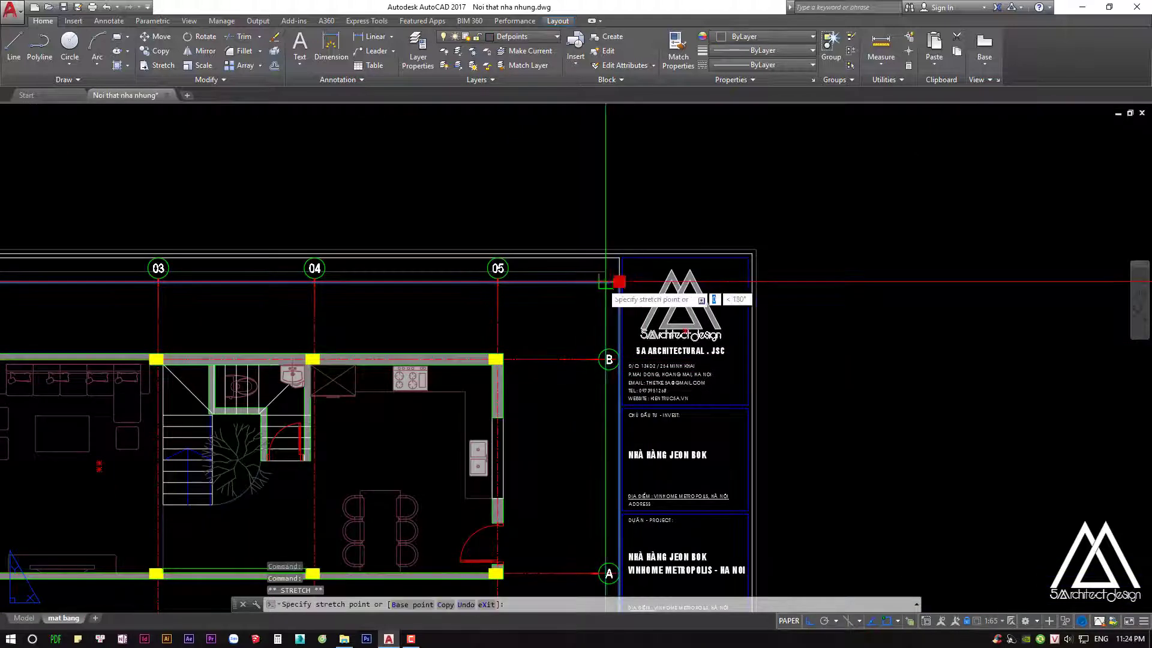
key("Escape")
key("Escape")
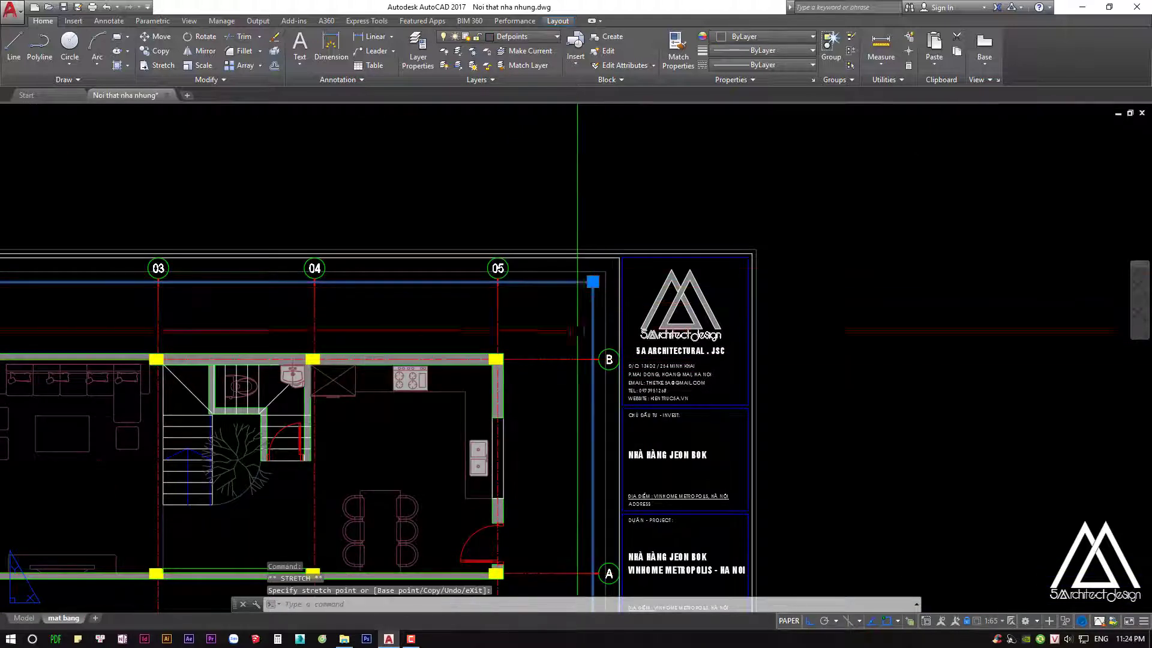
mouse_move(553, 333)
middle_mouse_down()
mouse_move(745, 285)
mouse_move(825, 283)
middle_mouse_up()
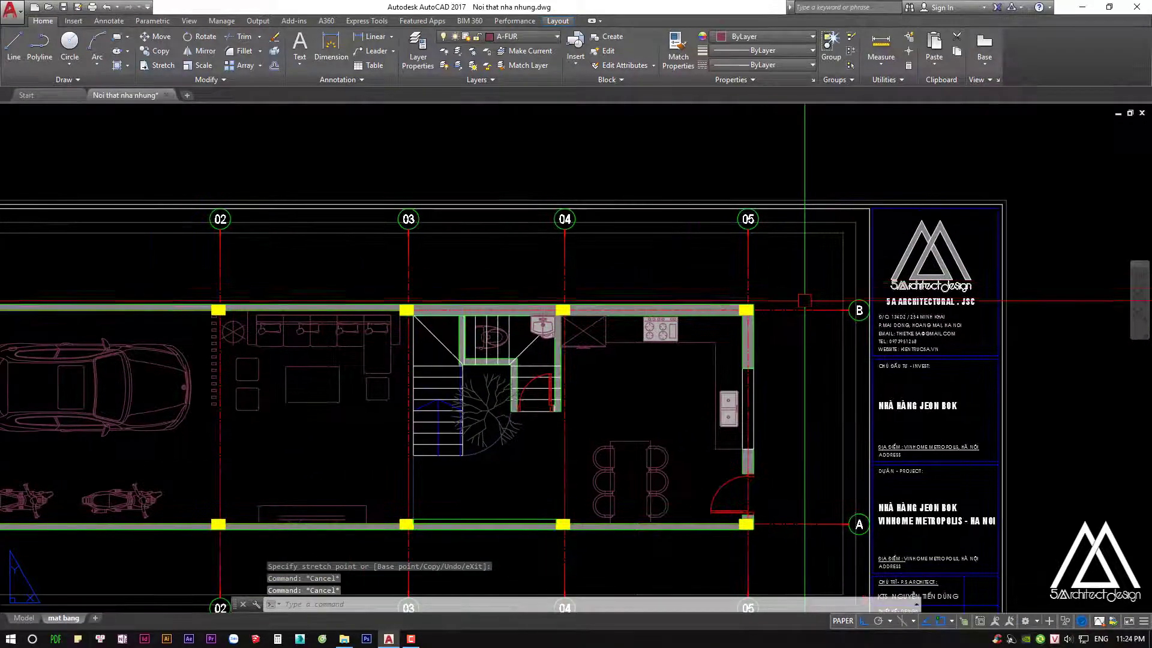
scroll(825, 311, "down", 5)
scroll(831, 324, "up", 6)
scroll(836, 331, "down", 1)
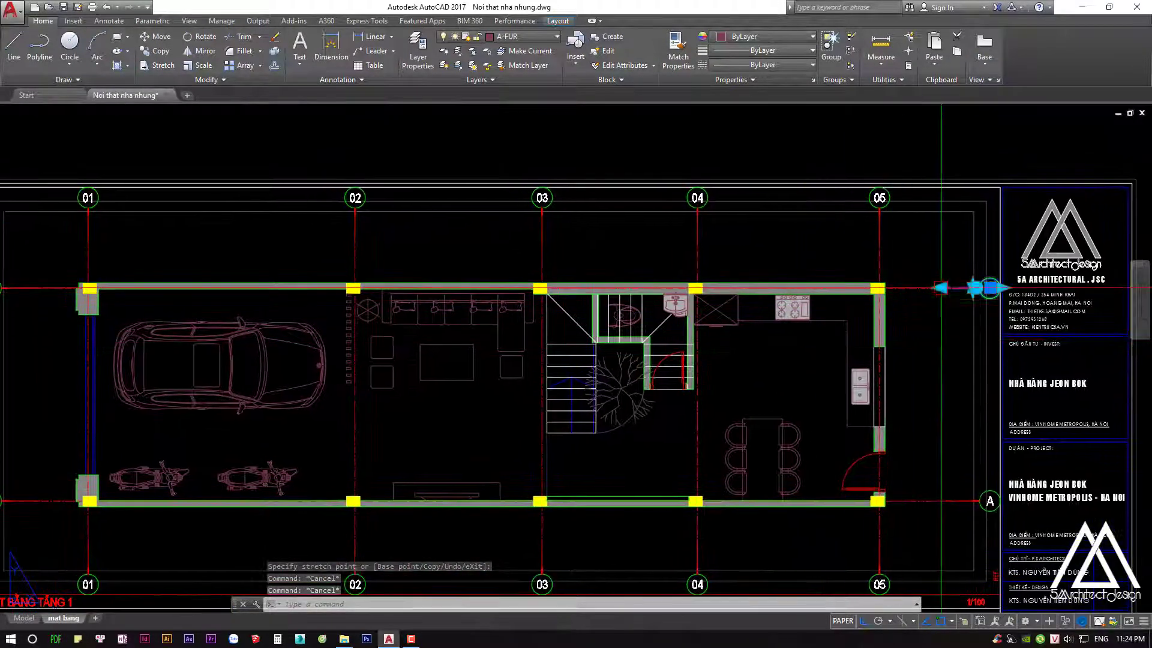
scroll(937, 270, "down", 3)
scroll(930, 240, "up", 3)
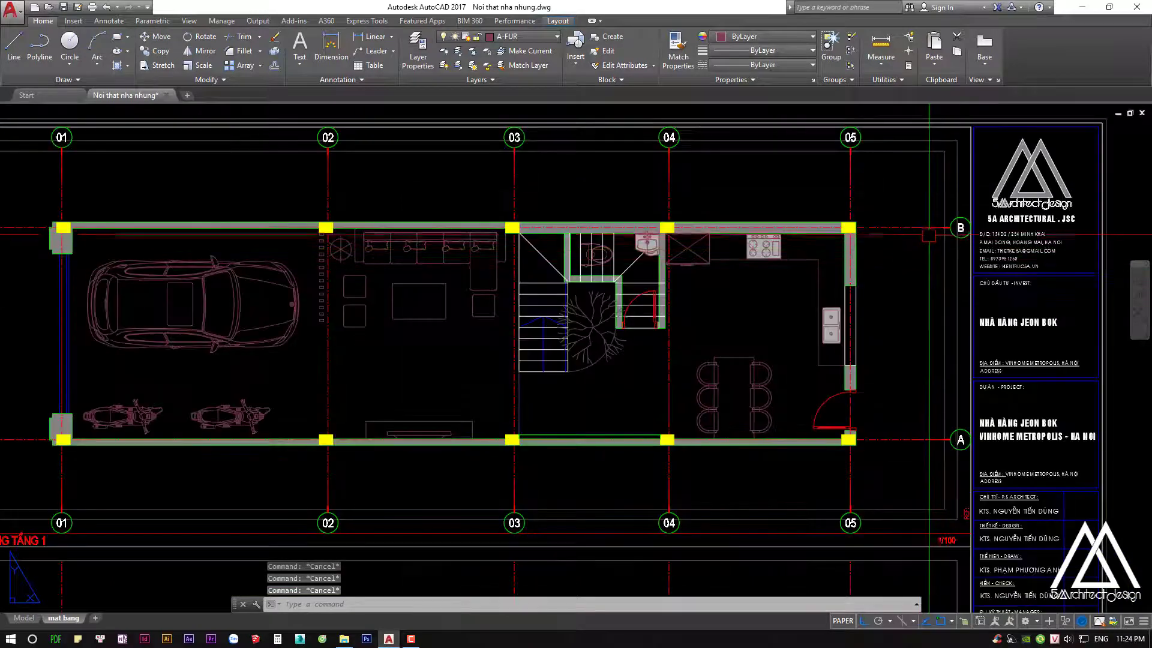
scroll(863, 216, "down", 3)
middle_click_drag(518, 313, 532, 285)
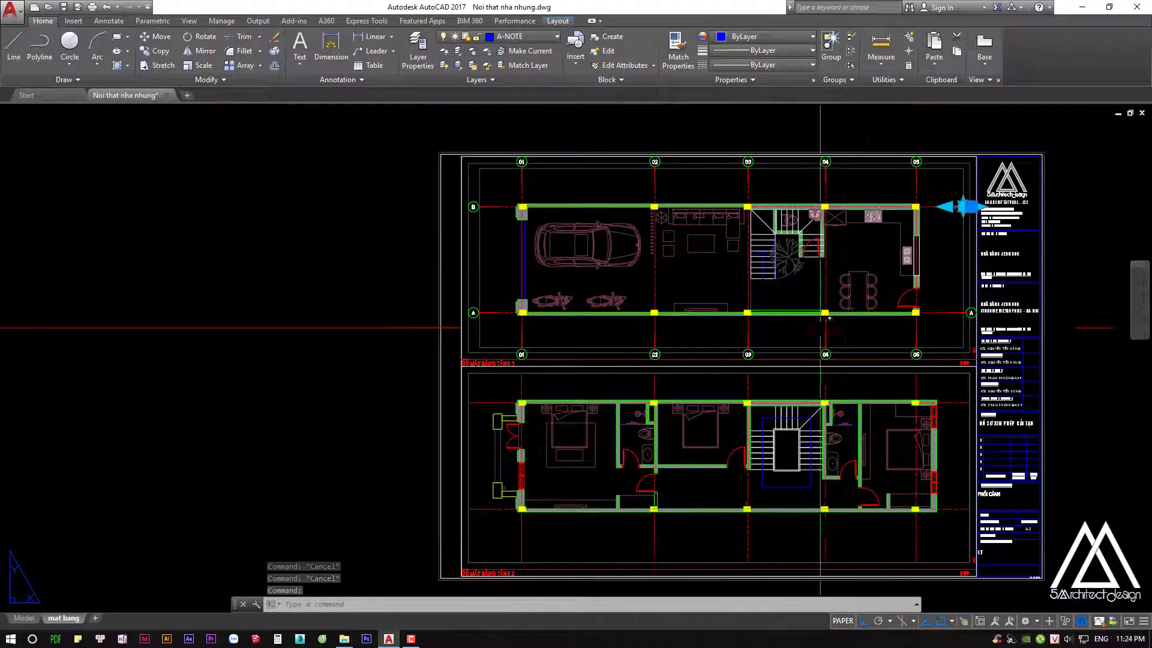
Select the 14 grid bubbles around the floor 1 plan and start defining a block from them
middle_click_drag(820, 327, 782, 359)
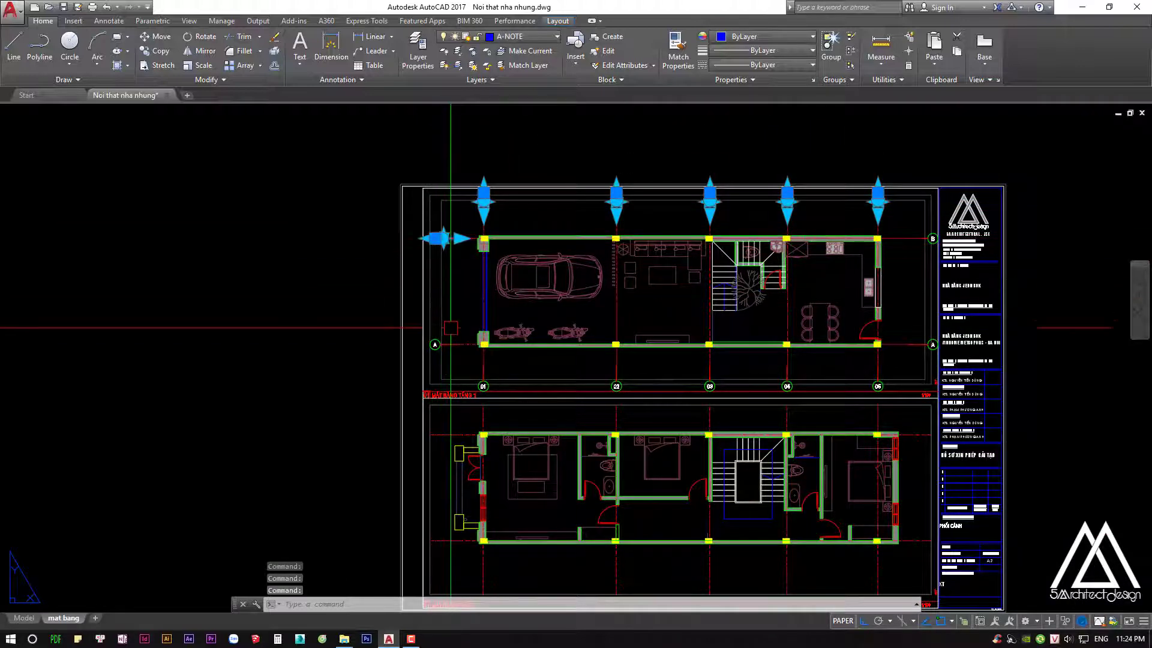
left_click(456, 344)
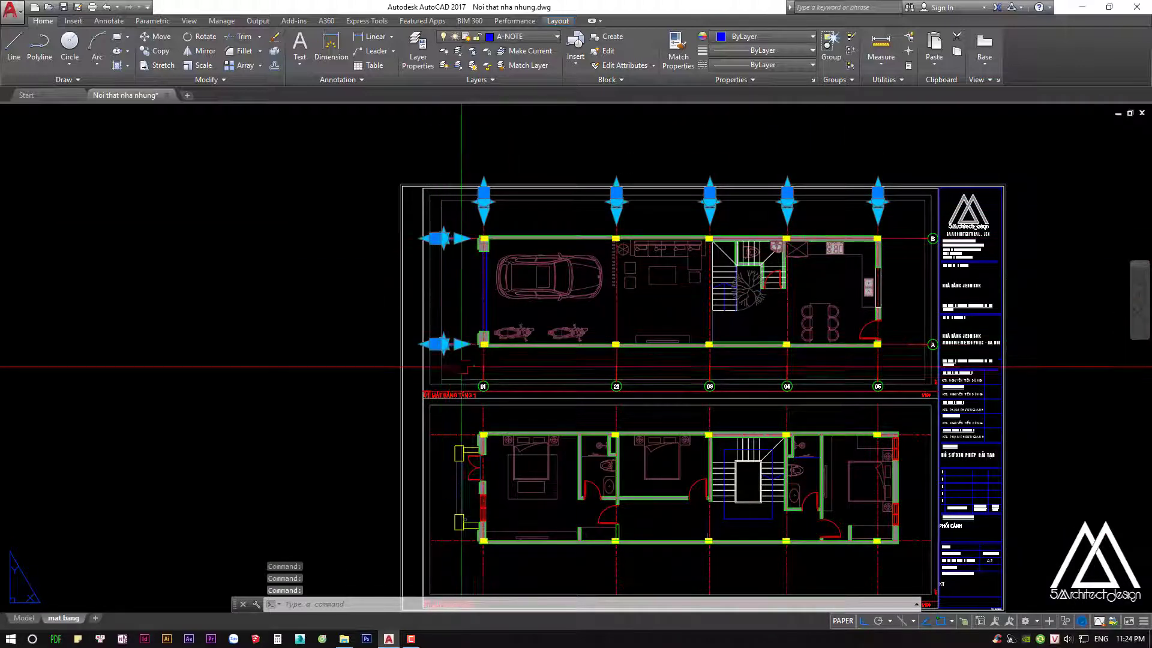
left_click(697, 380)
key("Escape")
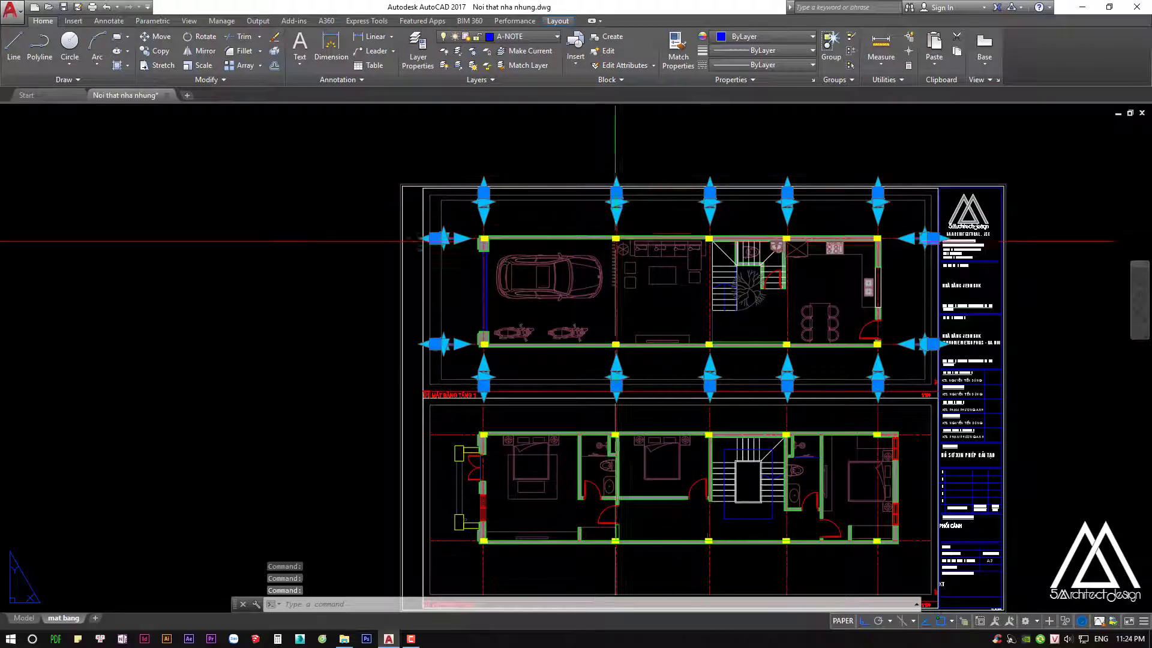
scroll(429, 261, "up", 2)
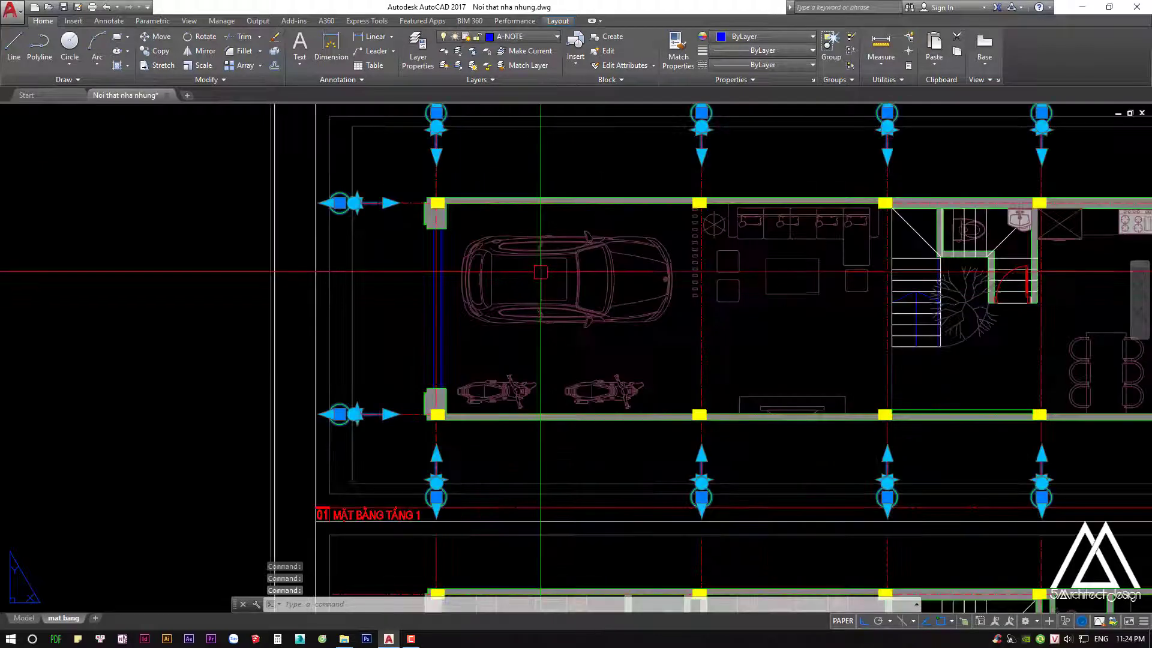
scroll(428, 276, "up", 2)
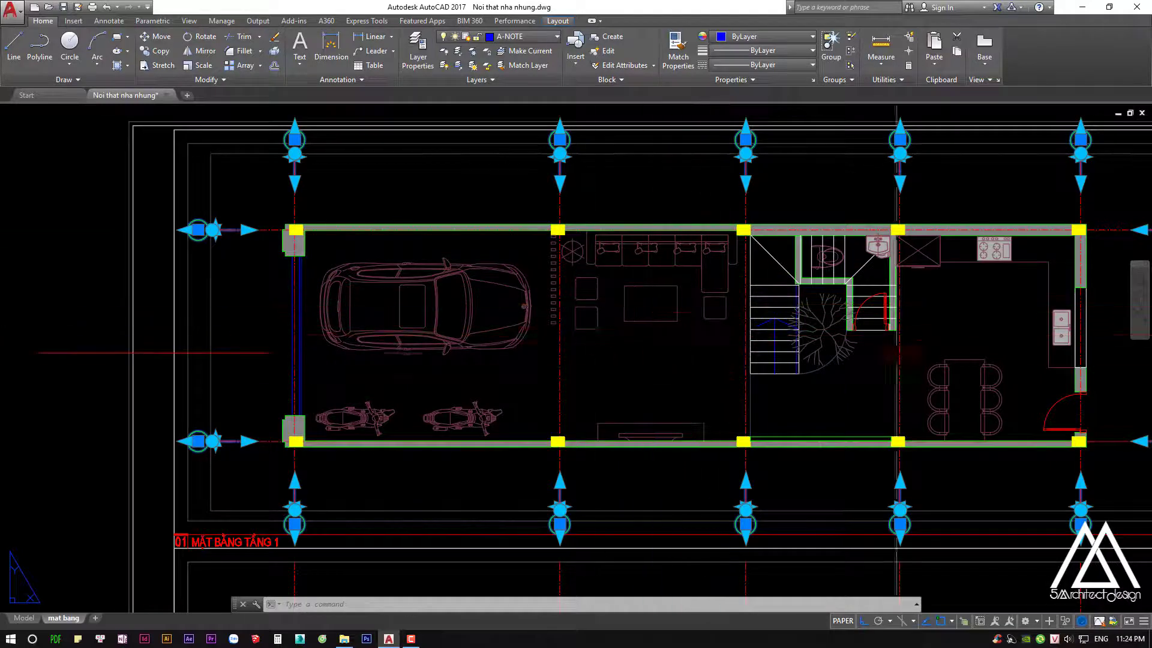
middle_click_drag(897, 352, 841, 336)
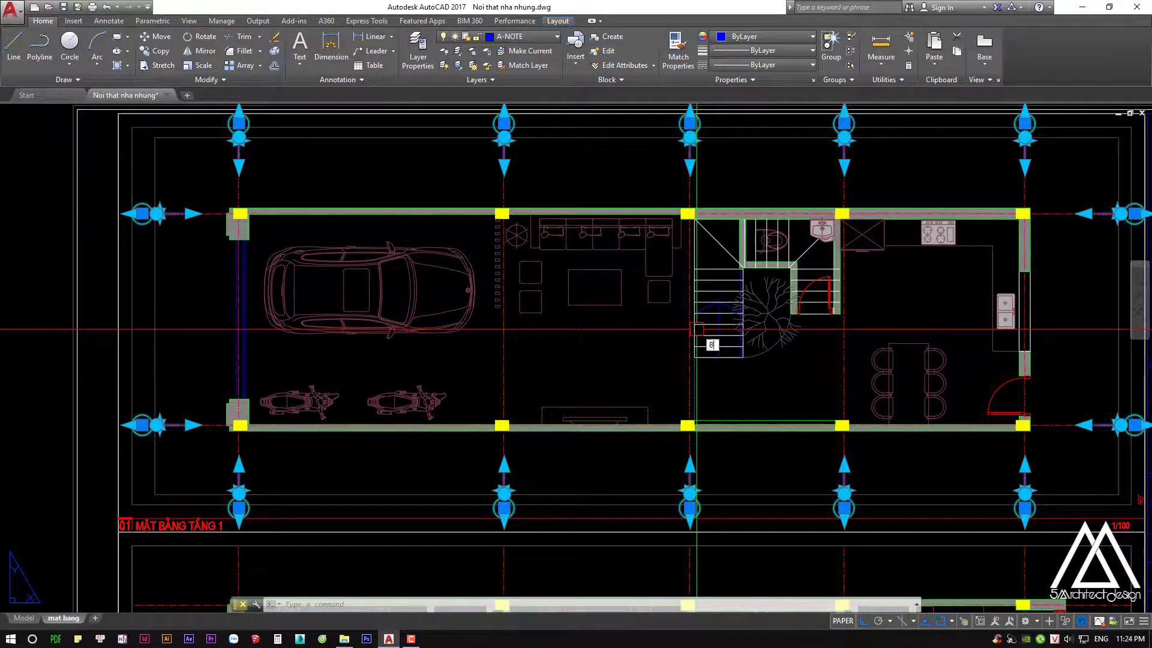
key("Return")
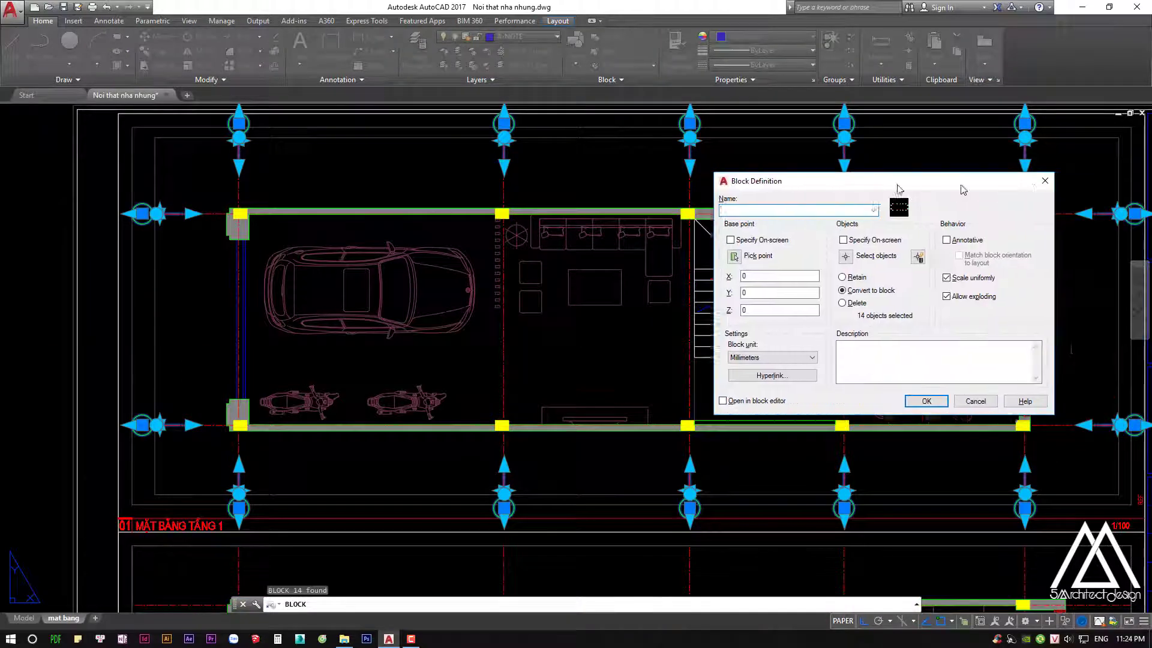
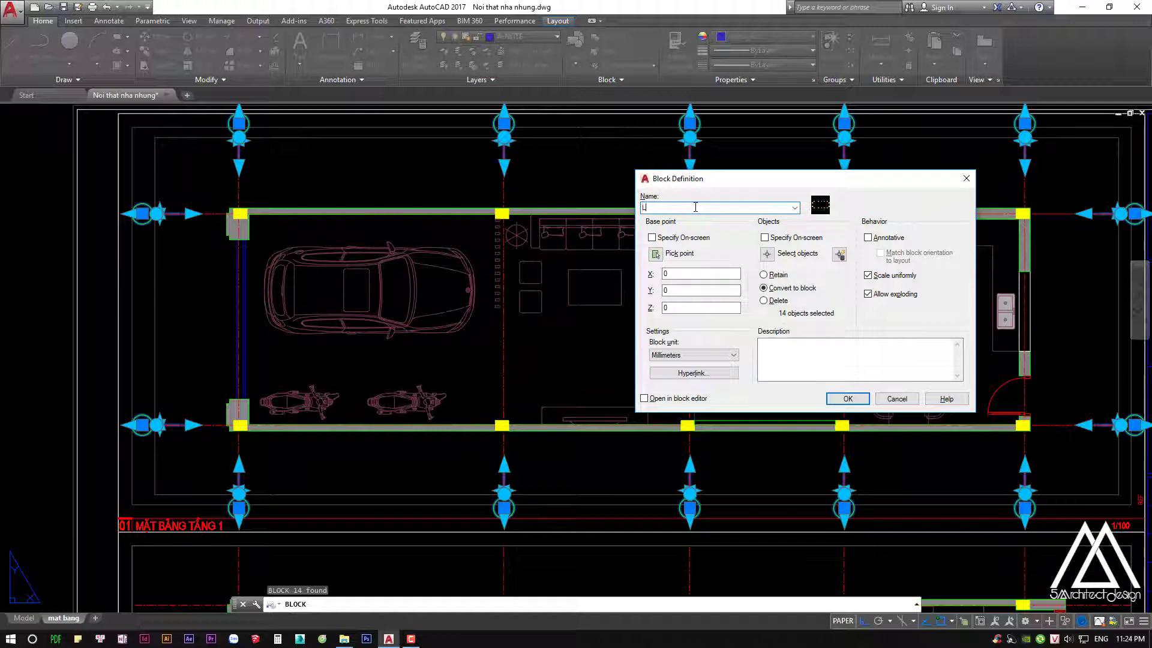
Snap the LUOI TRUC block base point to the plan's corner grid intersection and confirm
left_click(657, 254)
mouse_move(156, 462)
middle_mouse_down()
mouse_move(294, 335)
mouse_move(269, 386)
middle_mouse_up()
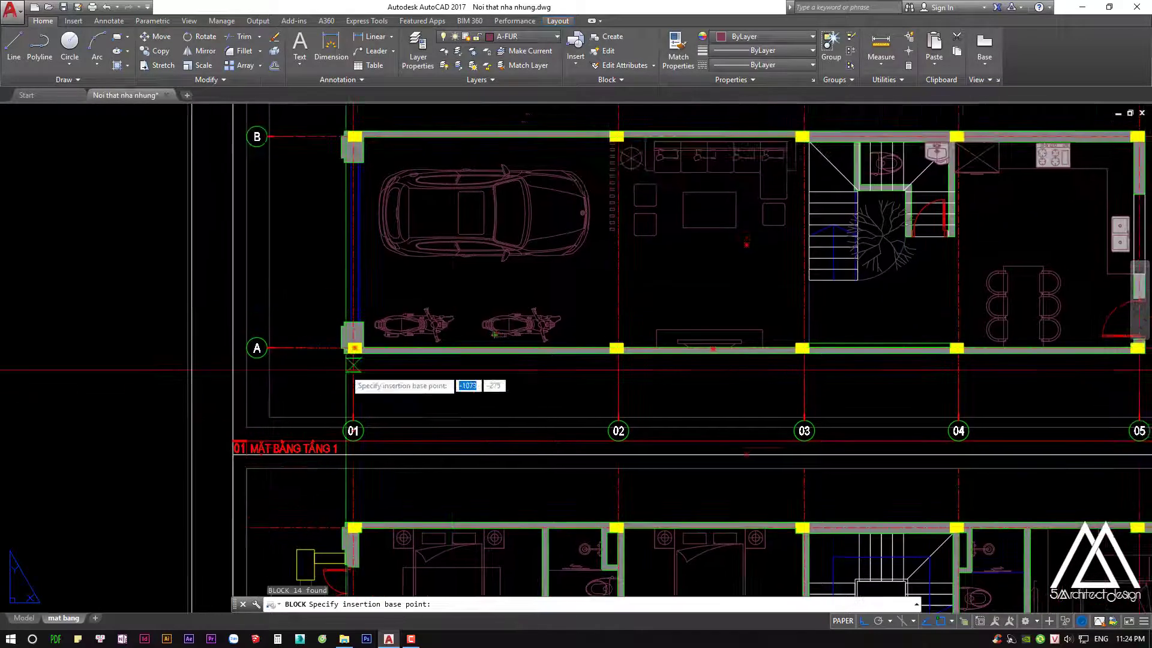
left_click(233, 455)
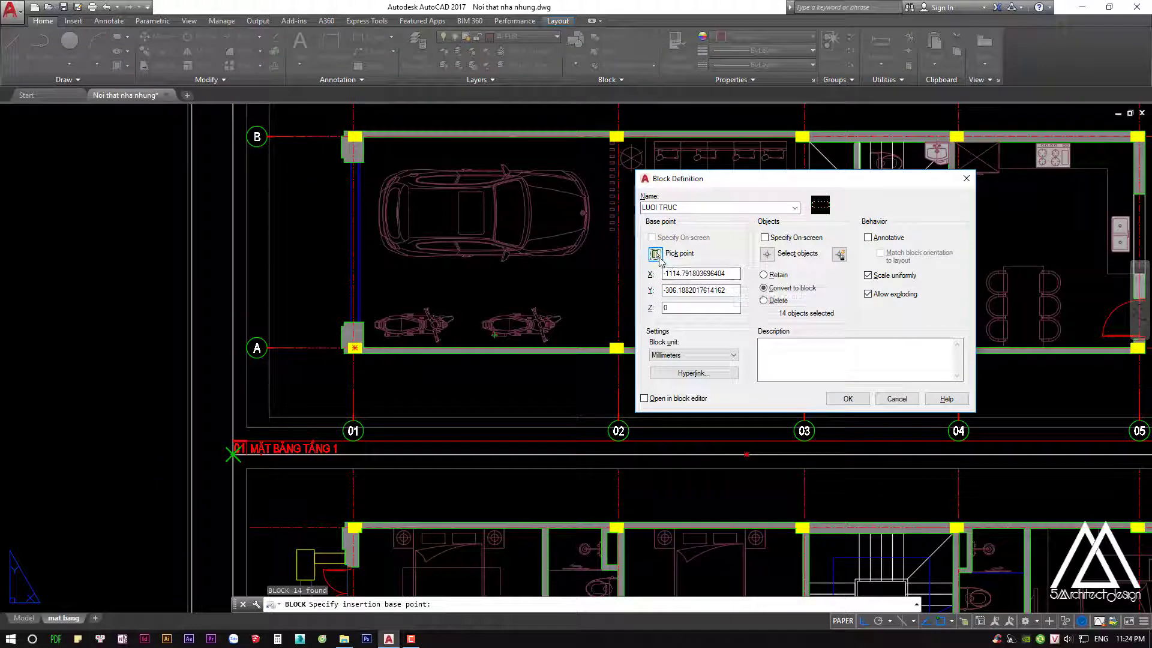
left_click(657, 254)
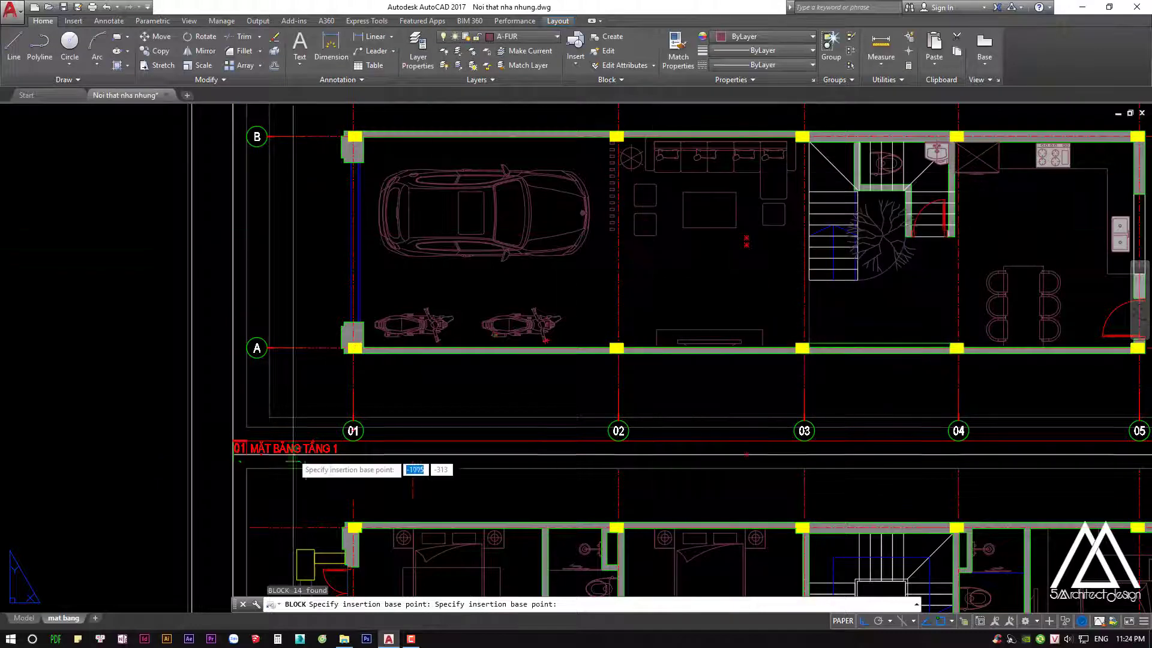
left_click(233, 454)
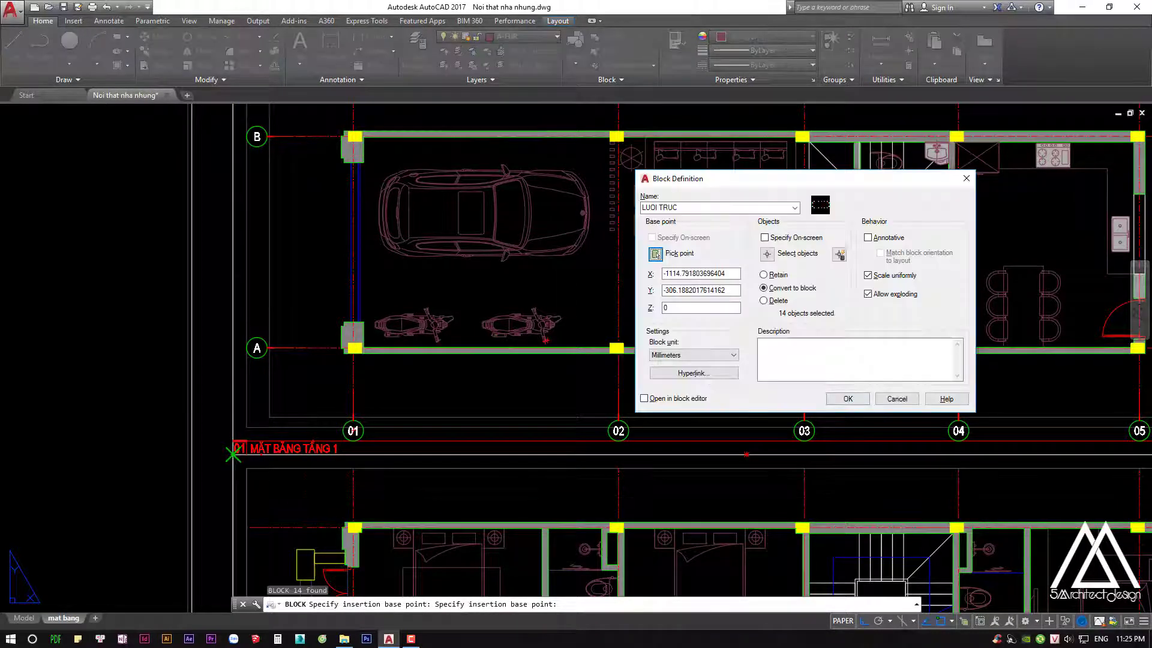
left_click(847, 399)
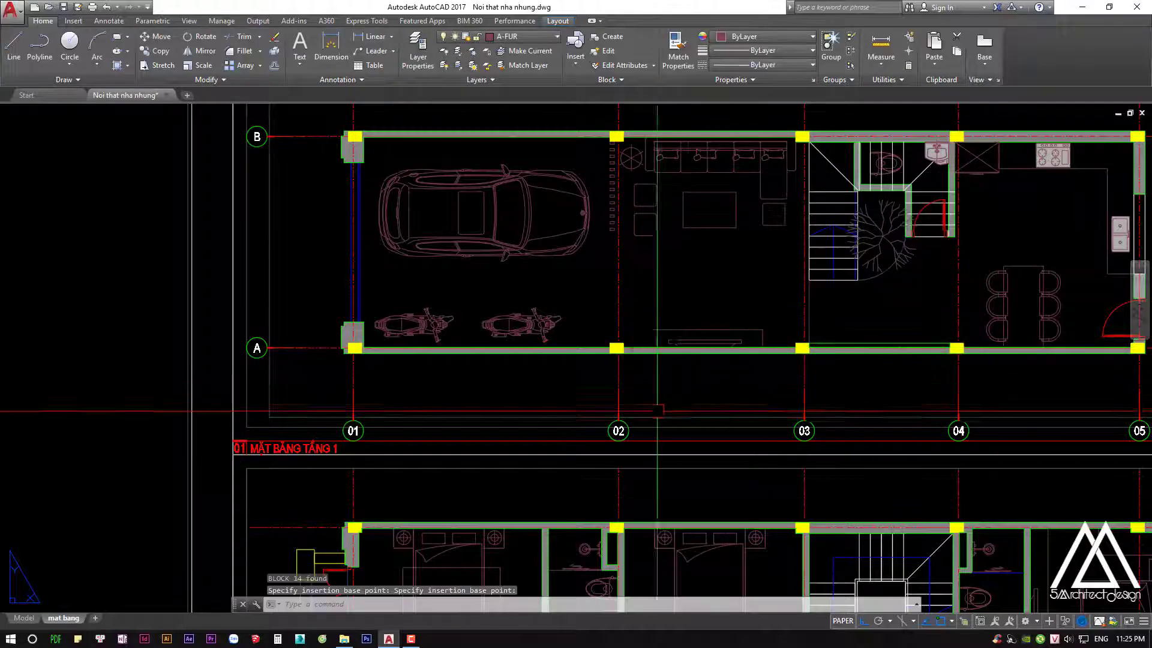
scroll(643, 373, "down", 5)
scroll(643, 373, "up", 3)
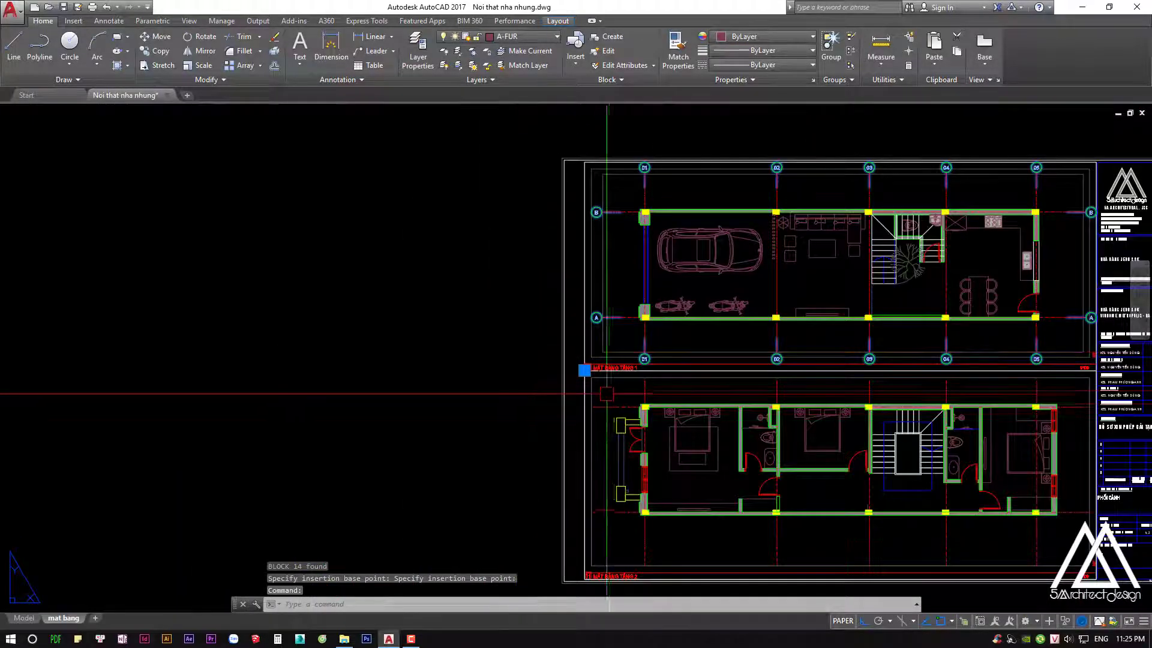
Start copying the grid block from a picked base point, then cancel the attempt
type("c")
key("Return")
left_click(584, 371)
scroll(585, 474, "up", 3)
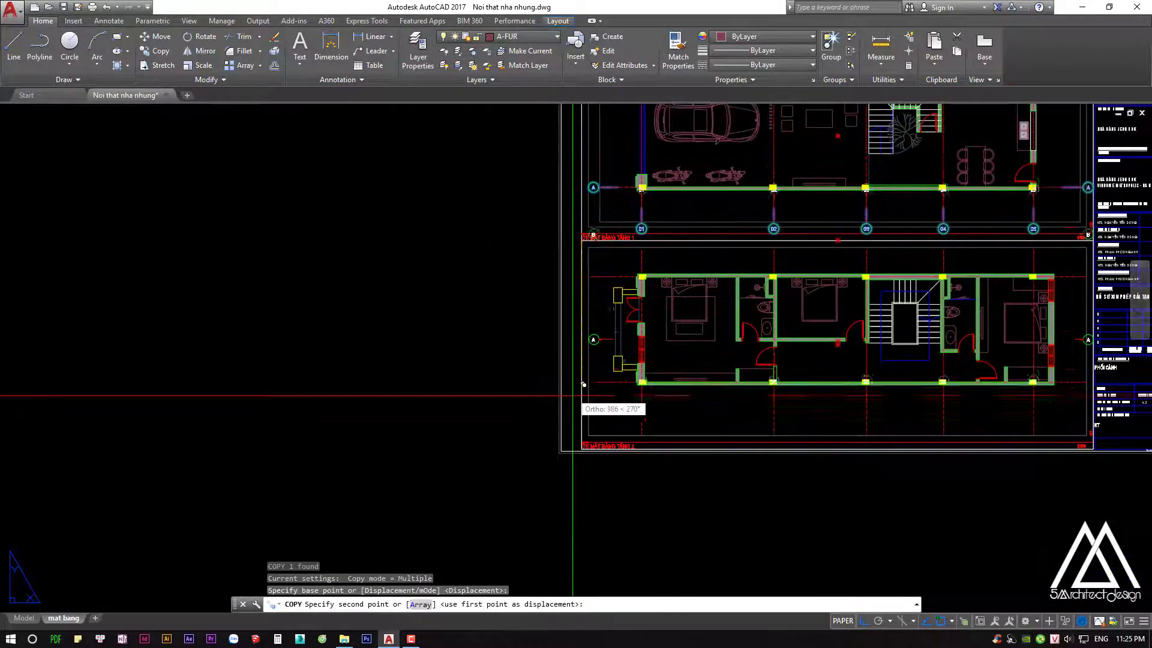
scroll(587, 457, "down", 2)
scroll(588, 457, "up", 2)
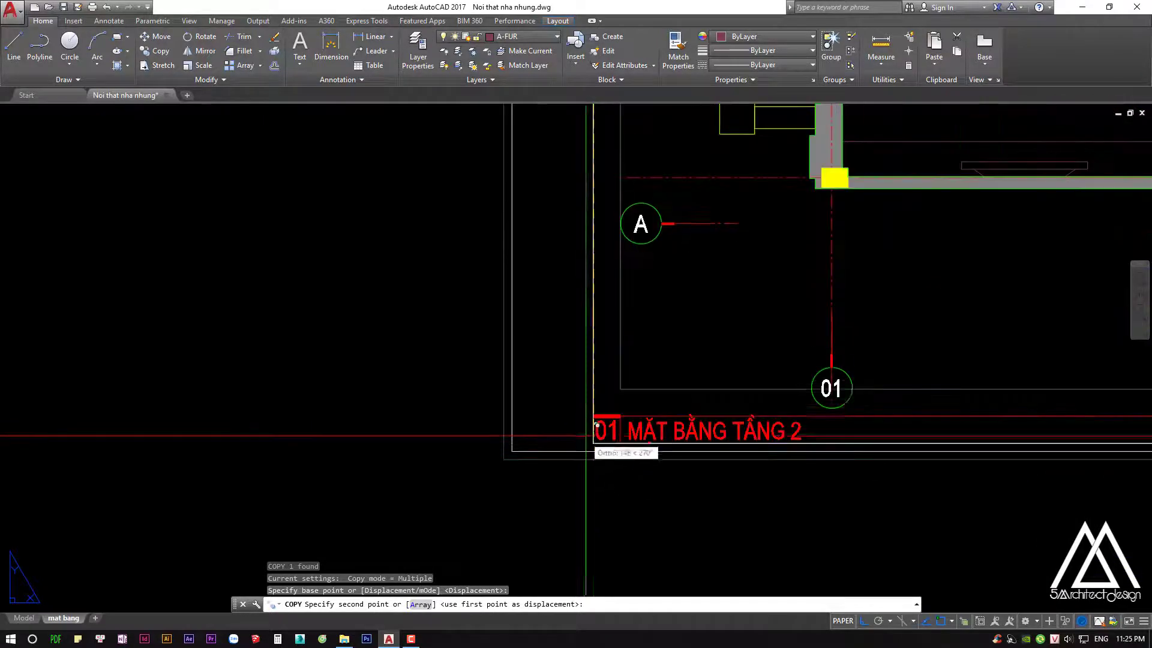
scroll(588, 457, "down", 4)
scroll(585, 457, "down", 1)
key("Escape")
key("Escape")
Copy the grid block from the ground-floor A/01 intersection to the second-floor A/01 corner
left_click(576, 258)
type("c")
key("Return")
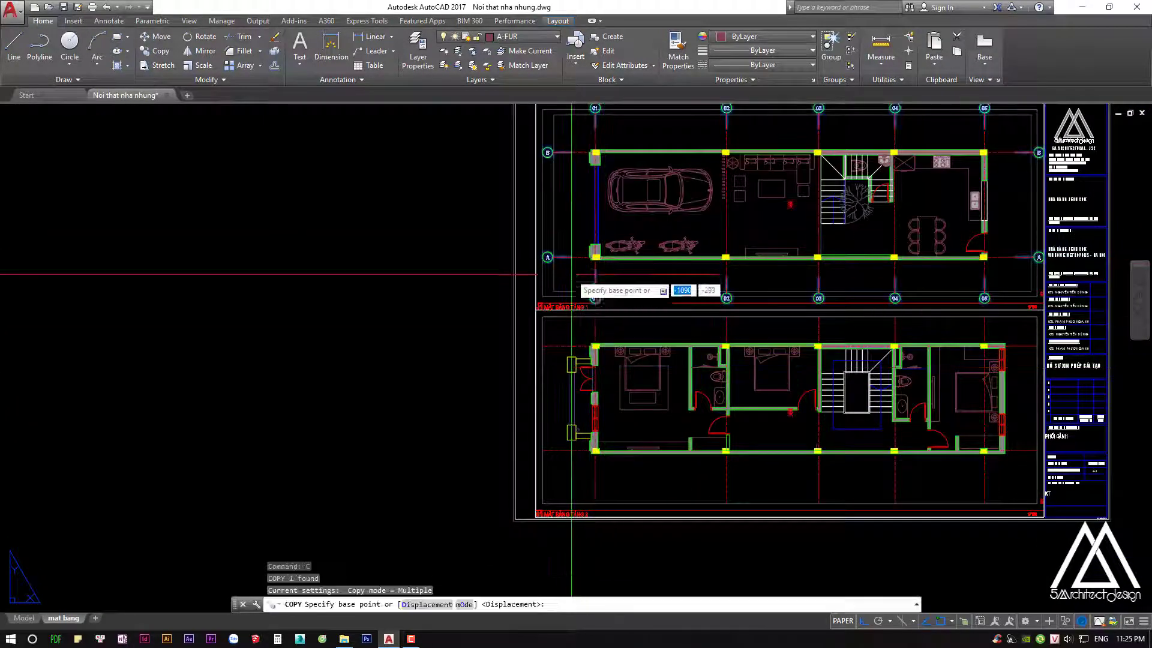
scroll(573, 266, "up", 6)
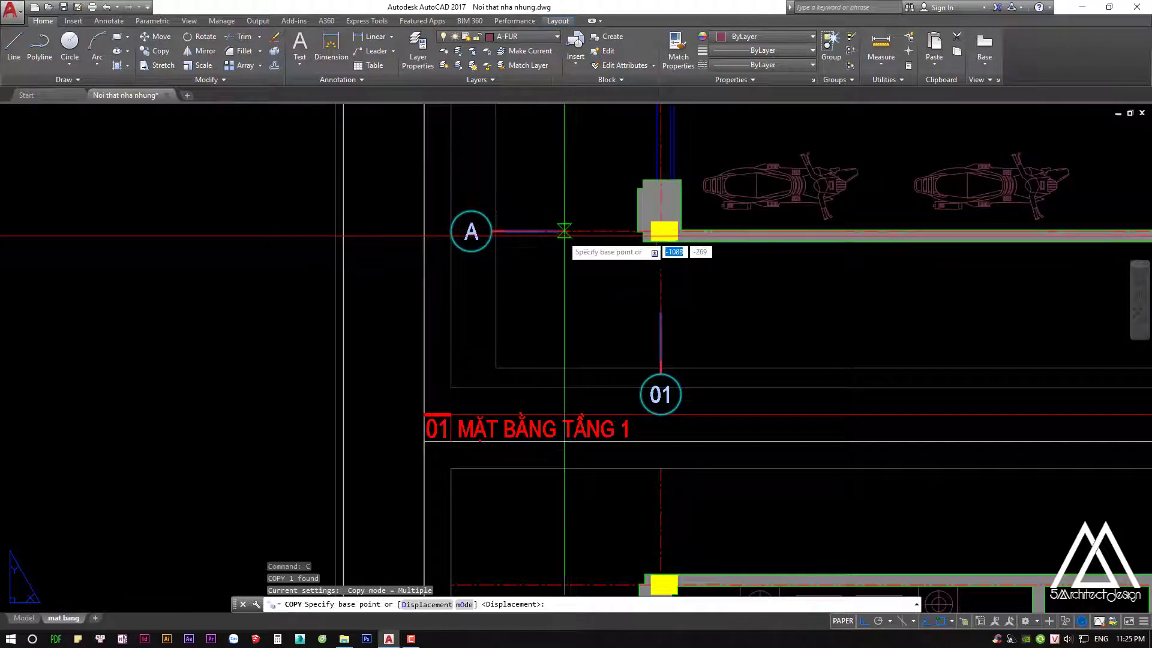
left_click(583, 231)
scroll(604, 359, "down", 2)
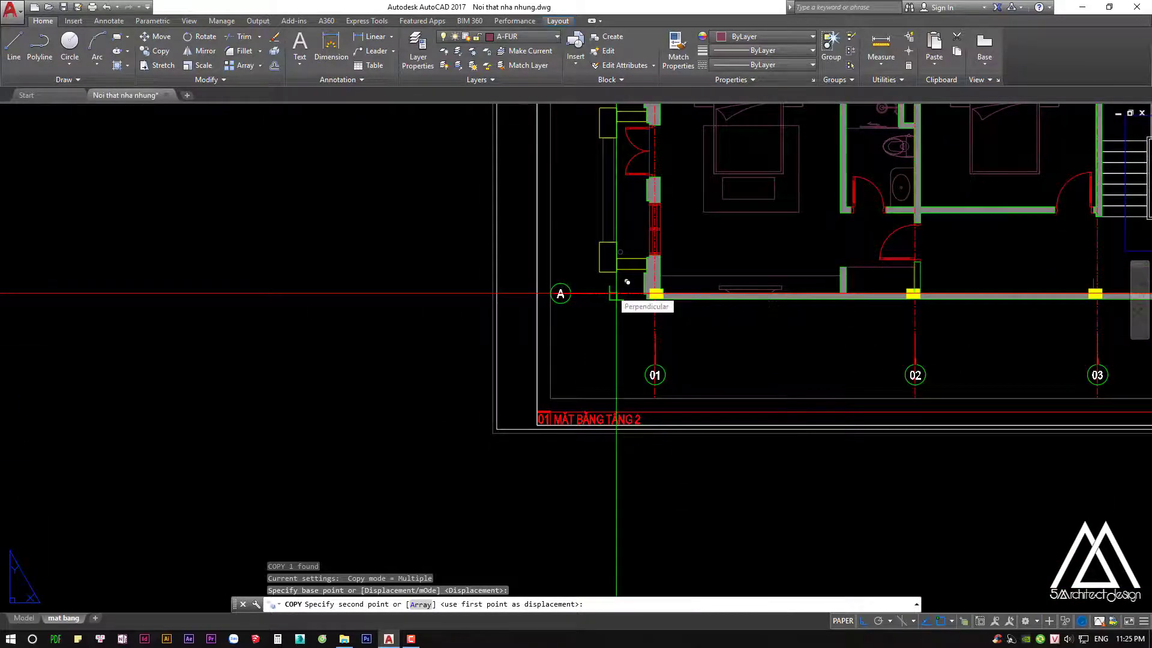
left_click(616, 293)
middle_click_drag(616, 293, 581, 369)
key("Escape")
Select the copied grid block and try moving it toward bubble 02, then cancel
left_click(629, 390)
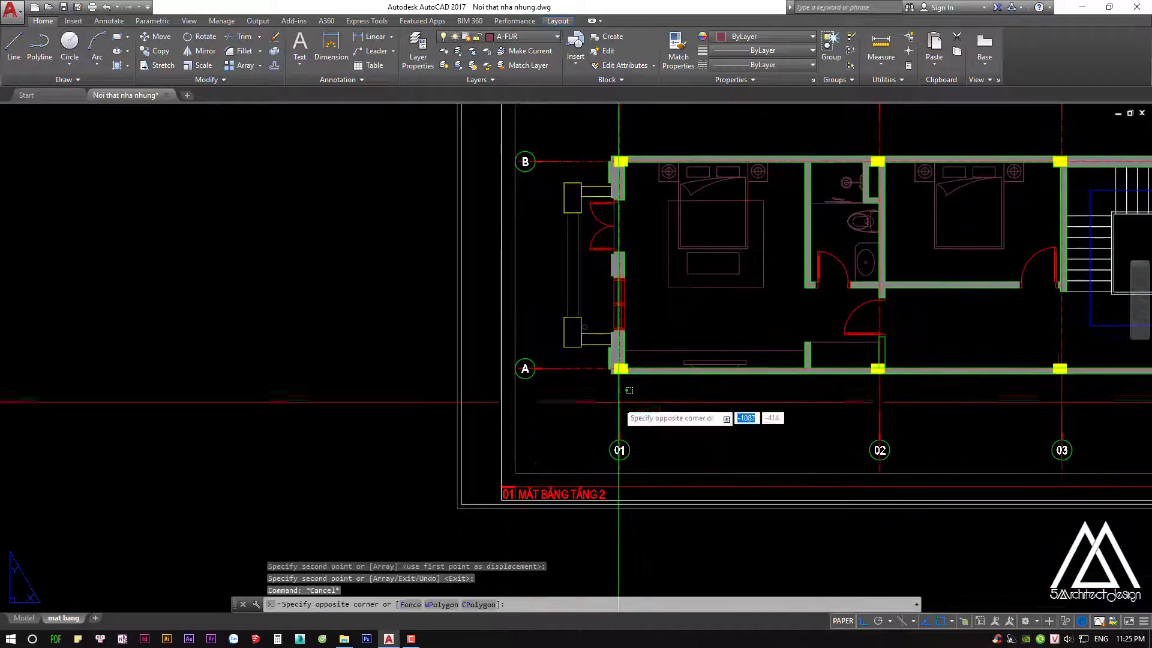
key("Escape")
left_click(619, 450)
scroll(610, 407, "up", 3)
type("m")
key("Return")
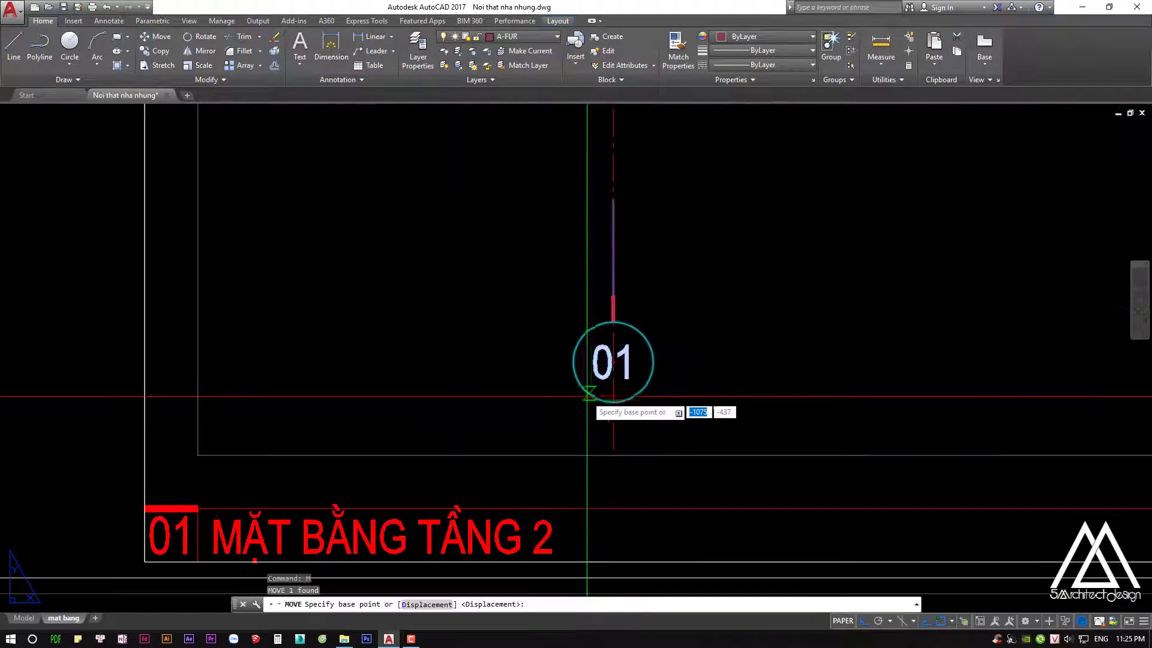
scroll(613, 404, "down", 3)
middle_click_drag(614, 398, 406, 393)
mouse_move(452, 321)
middle_mouse_down()
mouse_move(491, 329)
mouse_move(542, 295)
mouse_move(504, 262)
middle_mouse_up()
key("Escape")
Retry moving the grid block from a picked base point, then cancel
type("m")
key("Return")
left_click(624, 235)
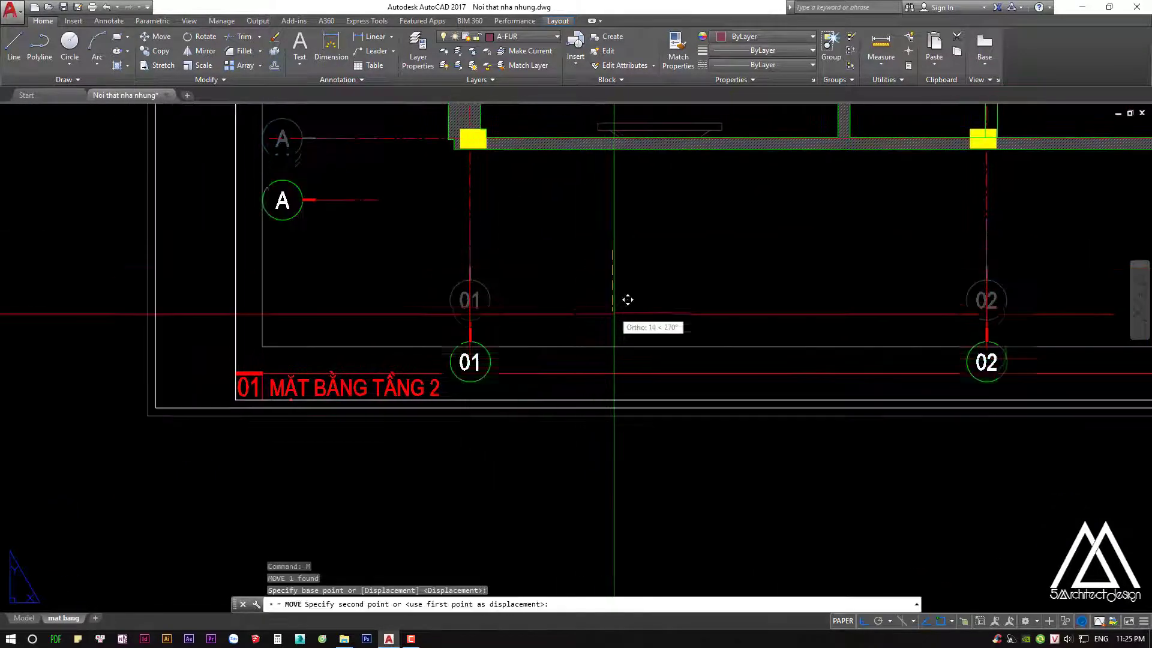
left_click(624, 298)
key("Escape")
scroll(485, 382, "up", 2)
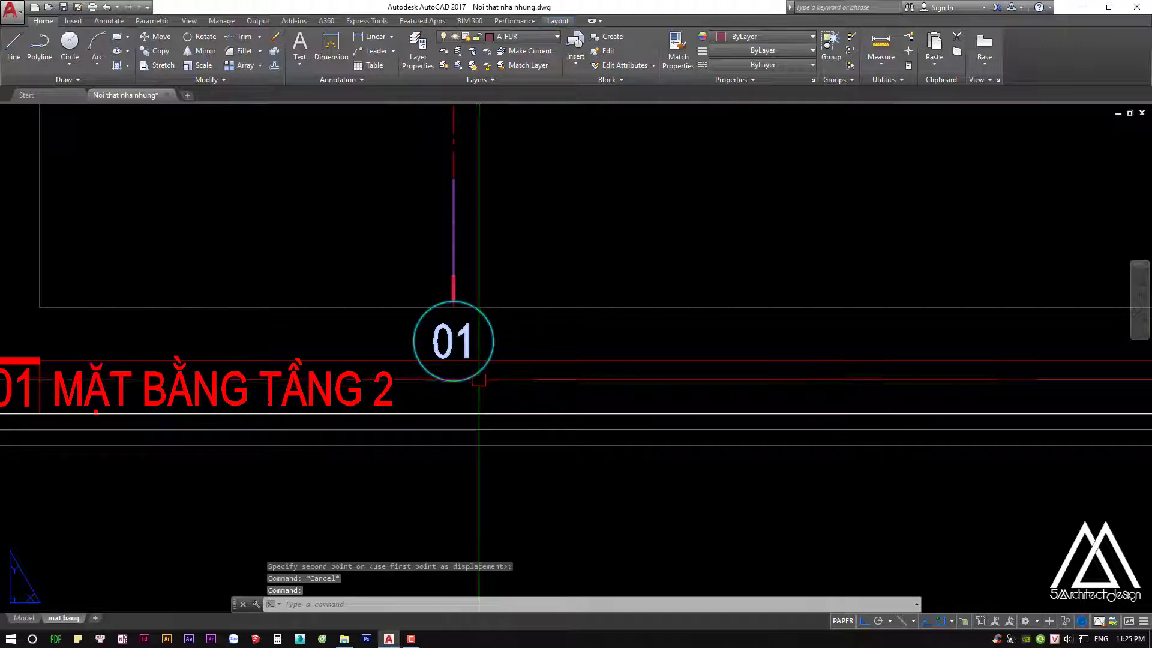
Try moving the grid block from the bottom of bubble 01, then cancel the command
type("m")
key("Return")
left_click(454, 379)
key("Escape")
key("Escape")
scroll(467, 366, "down", 3)
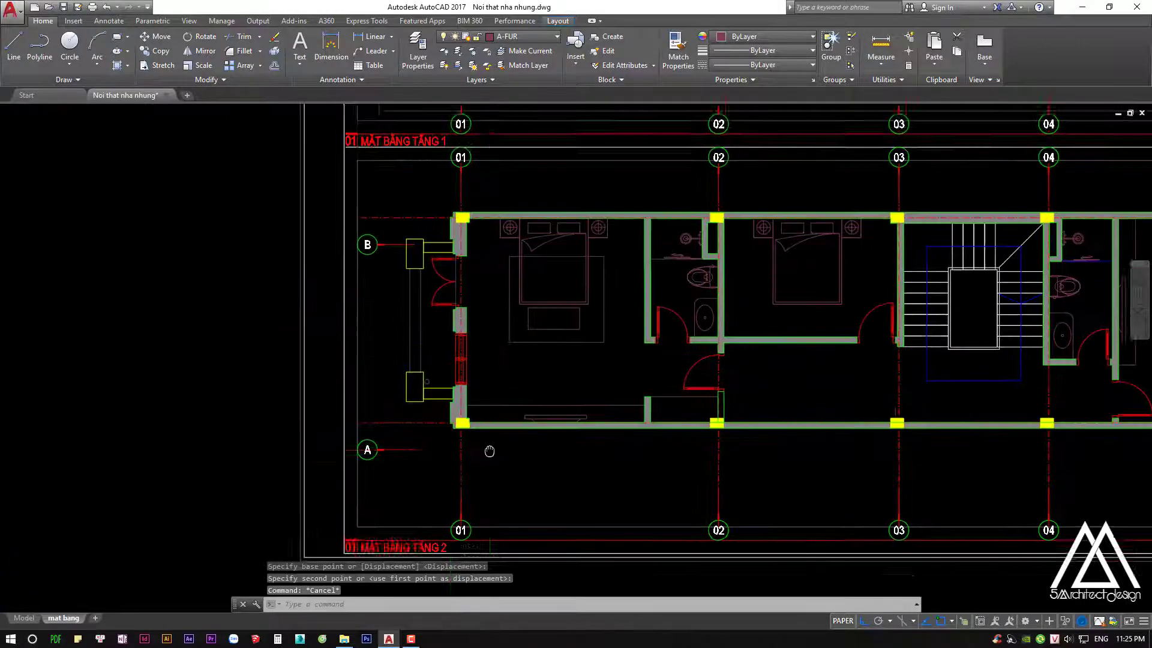
scroll(501, 275, "up", 2)
scroll(479, 213, "down", 1)
scroll(477, 186, "up", 4)
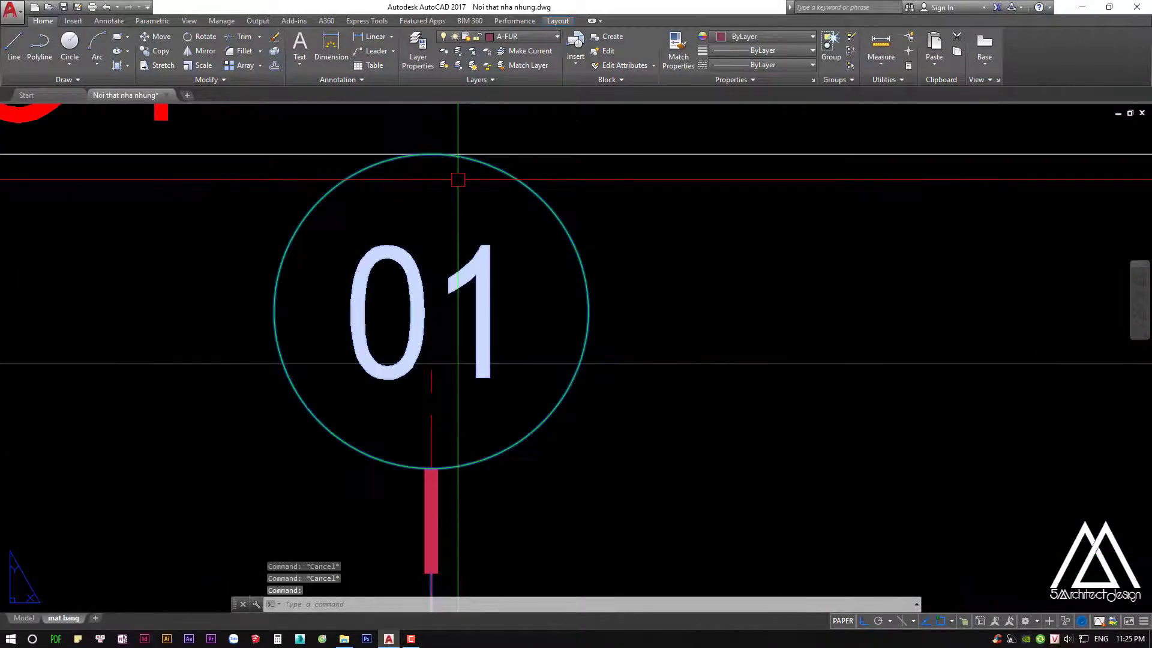
scroll(514, 264, "down", 4)
scroll(518, 214, "down", 2)
key("Escape")
key("Escape")
key("Escape")
Select an object near bubble B and try moving it, then cancel
scroll(476, 215, "up", 3)
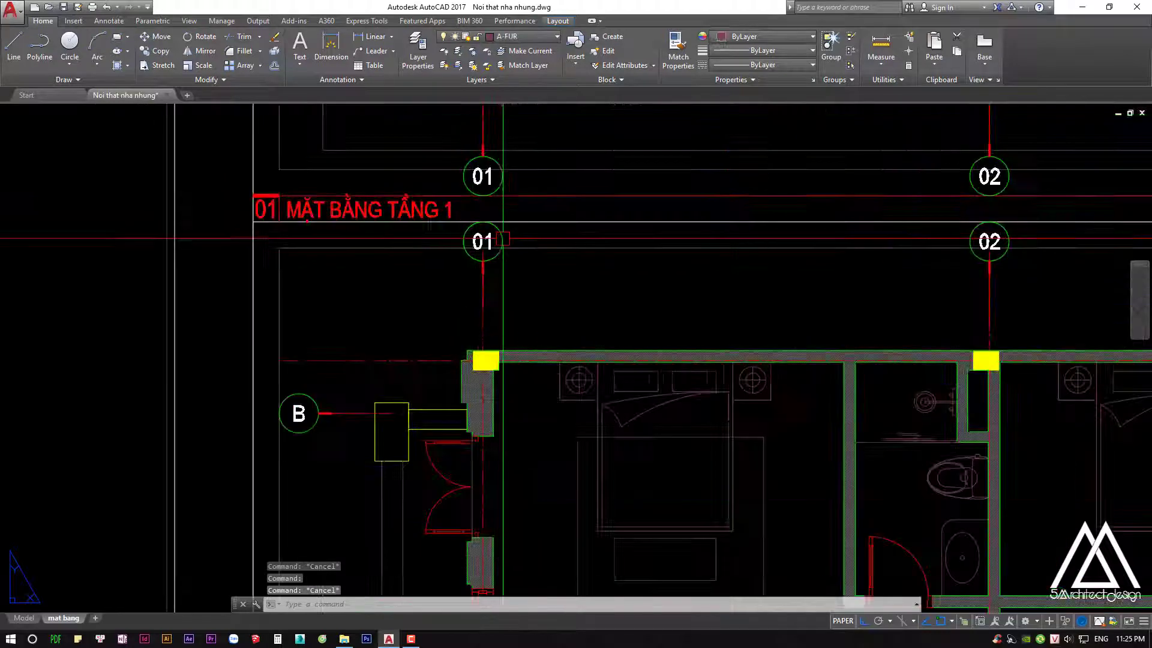
scroll(489, 216, "down", 3)
mouse_move(487, 221)
middle_mouse_down()
mouse_move(418, 227)
mouse_move(443, 214)
middle_mouse_up()
left_click(418, 194)
type("m")
key("Return")
scroll(444, 214, "up", 3)
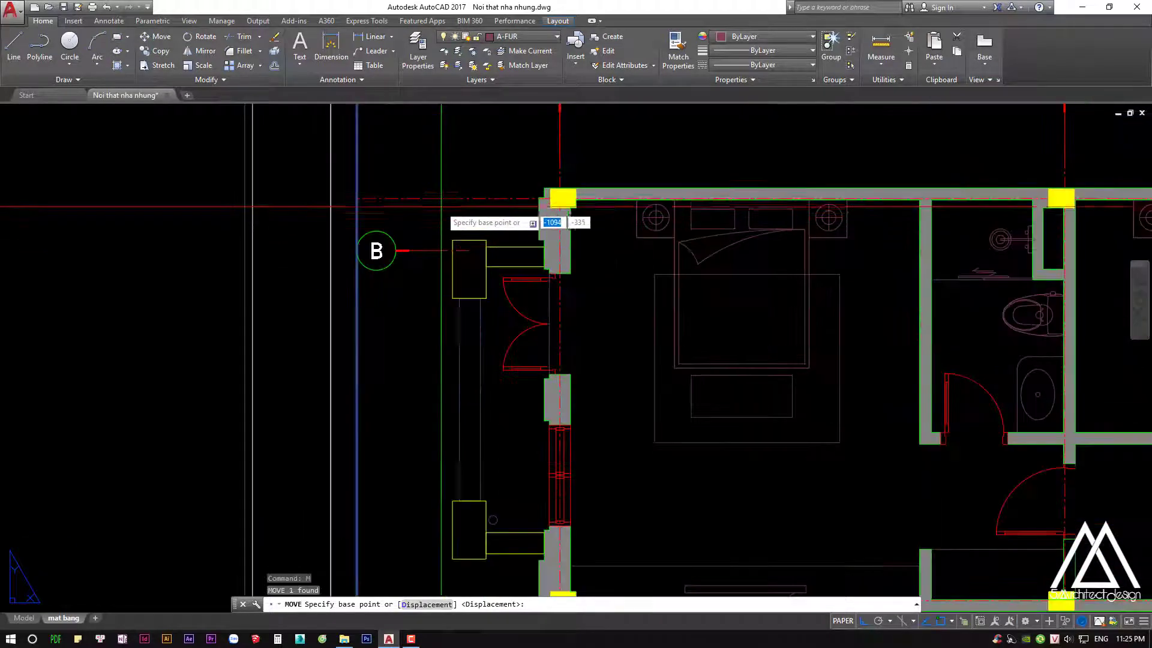
left_click(435, 247)
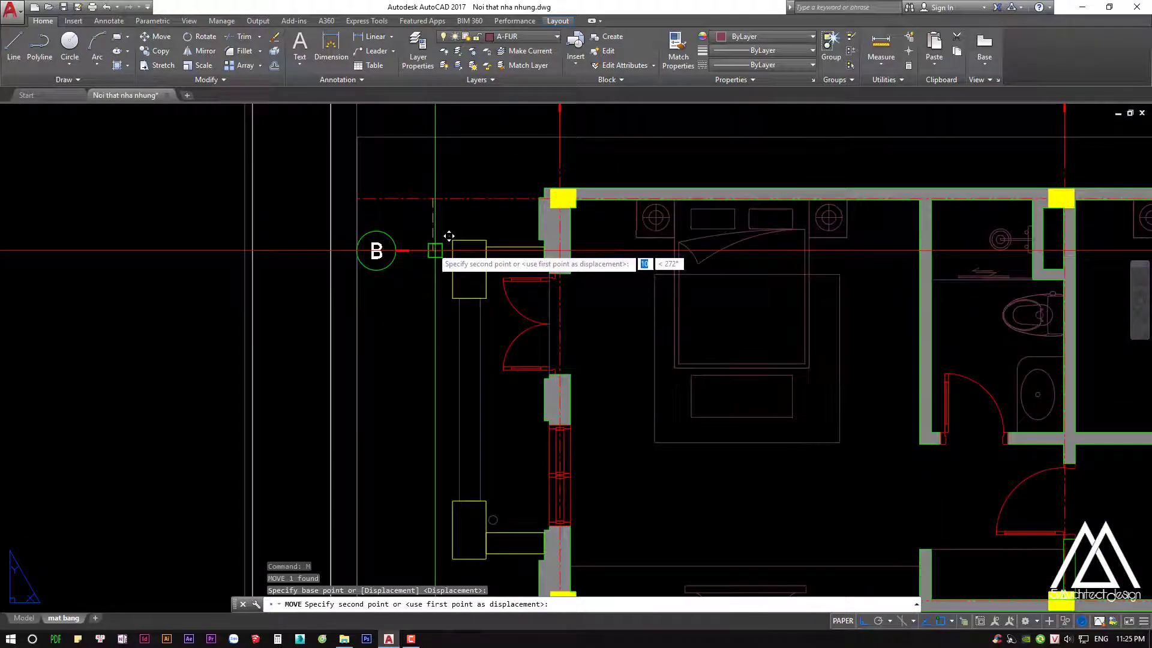
key("Escape")
Retry moving the object beside bubble B, cancel, and select the viewport border
left_click(433, 192)
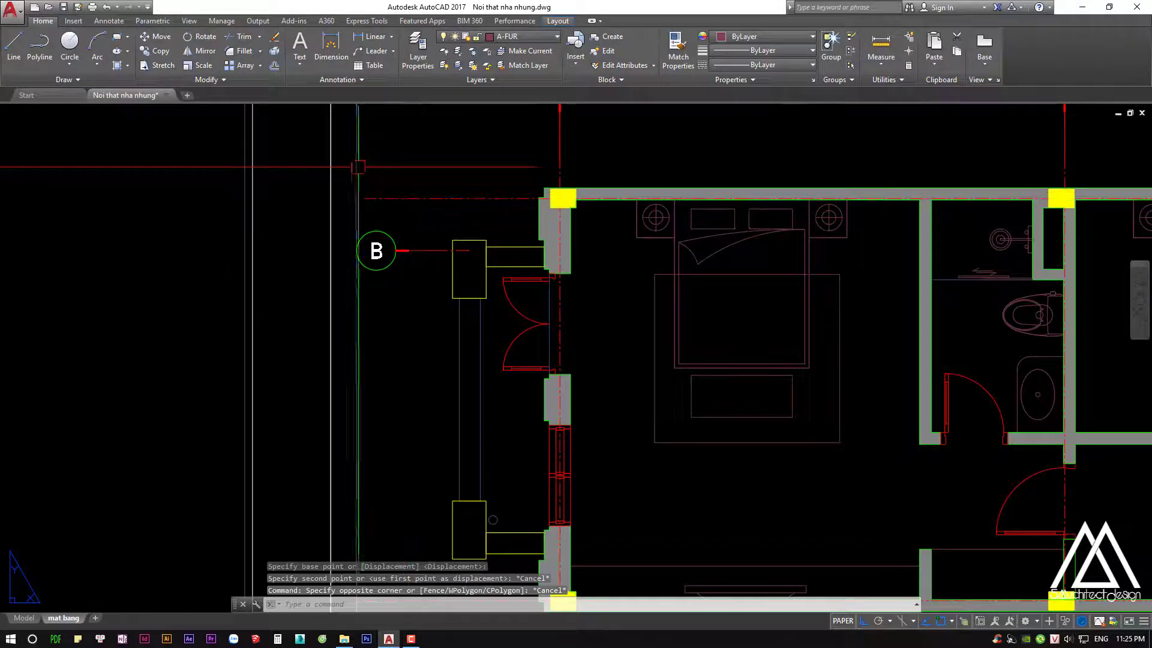
key("Return")
scroll(439, 194, "up", 3)
left_click(483, 279)
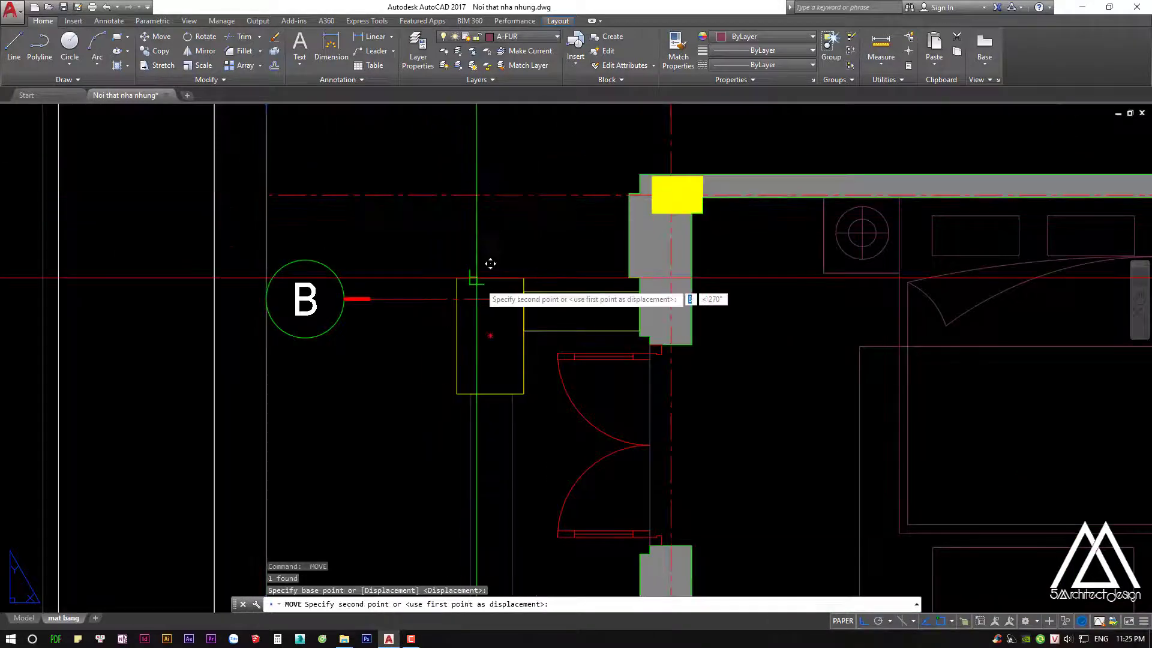
key("Escape")
key("Escape")
scroll(422, 213, "down", 3)
left_click(403, 221)
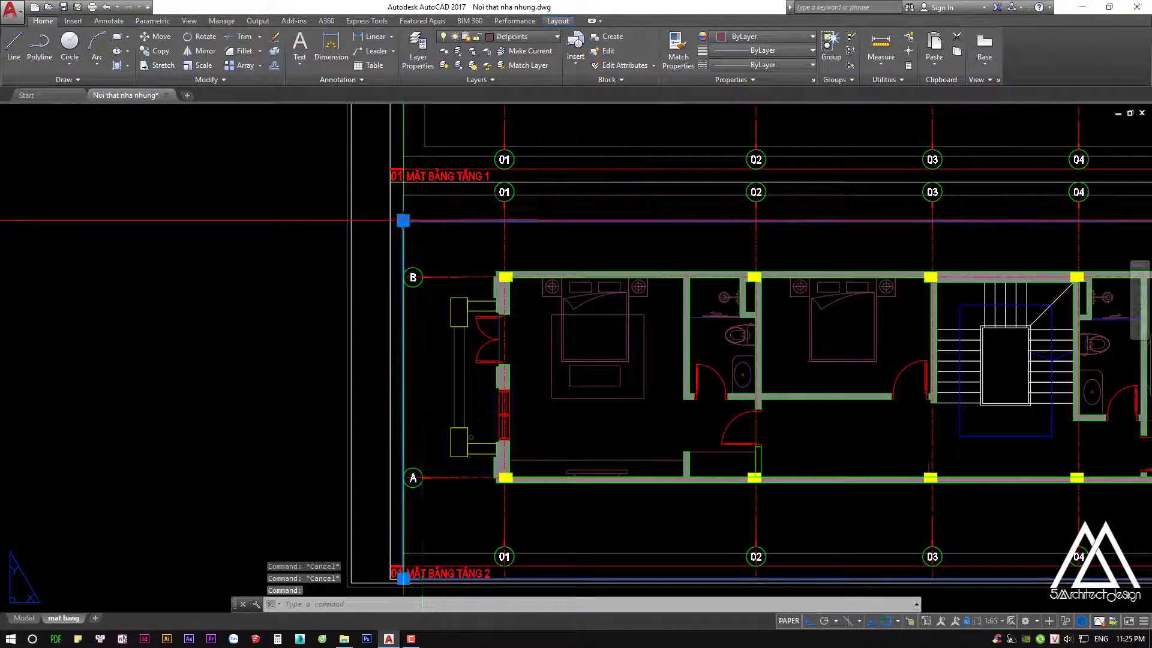
Zoom and pan the layout to bring grid A and the sheet bottom into view
scroll(404, 194, "up", 3)
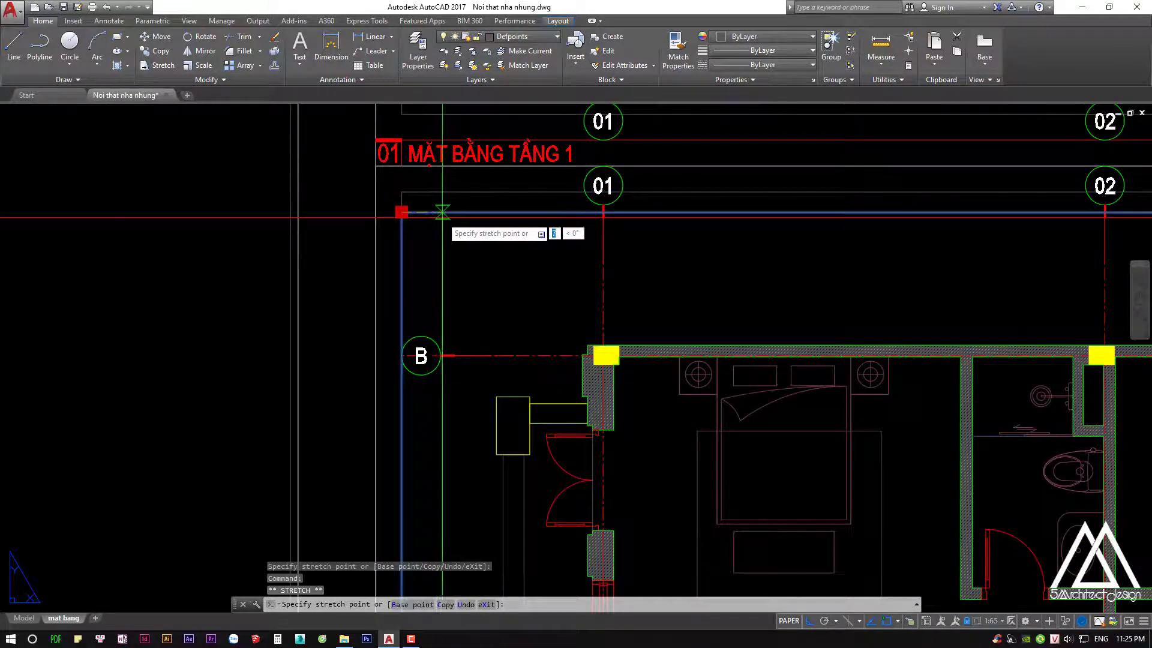
scroll(442, 212, "down", 5)
scroll(770, 271, "up", 2)
scroll(770, 272, "up", 3)
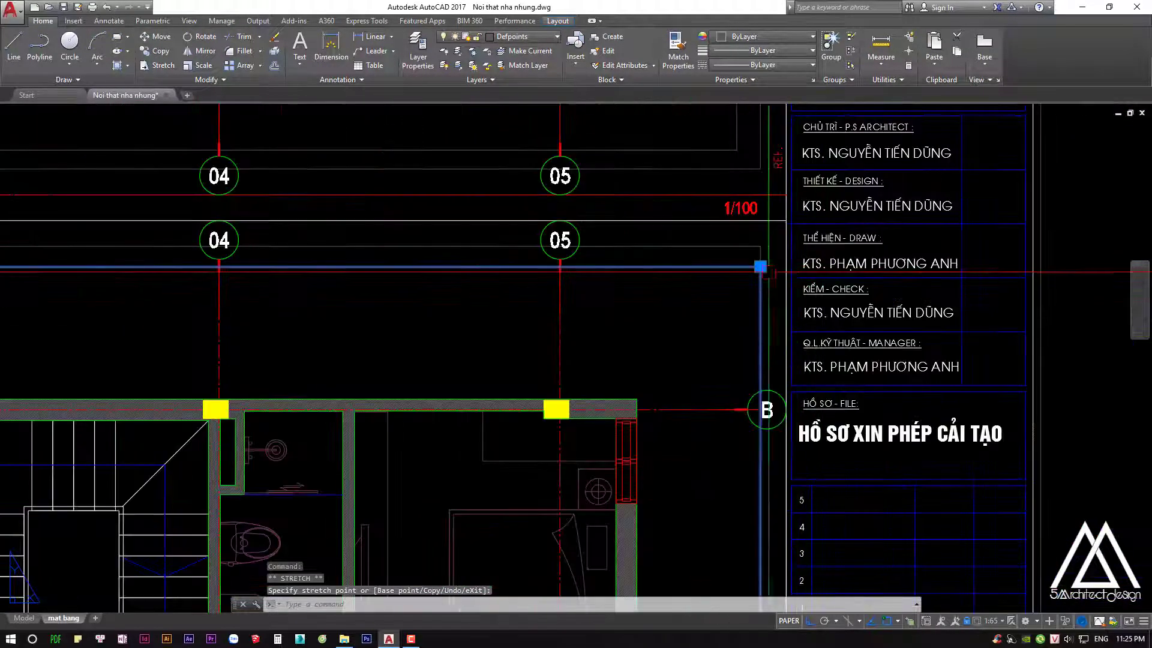
middle_click_drag(750, 466, 774, 194)
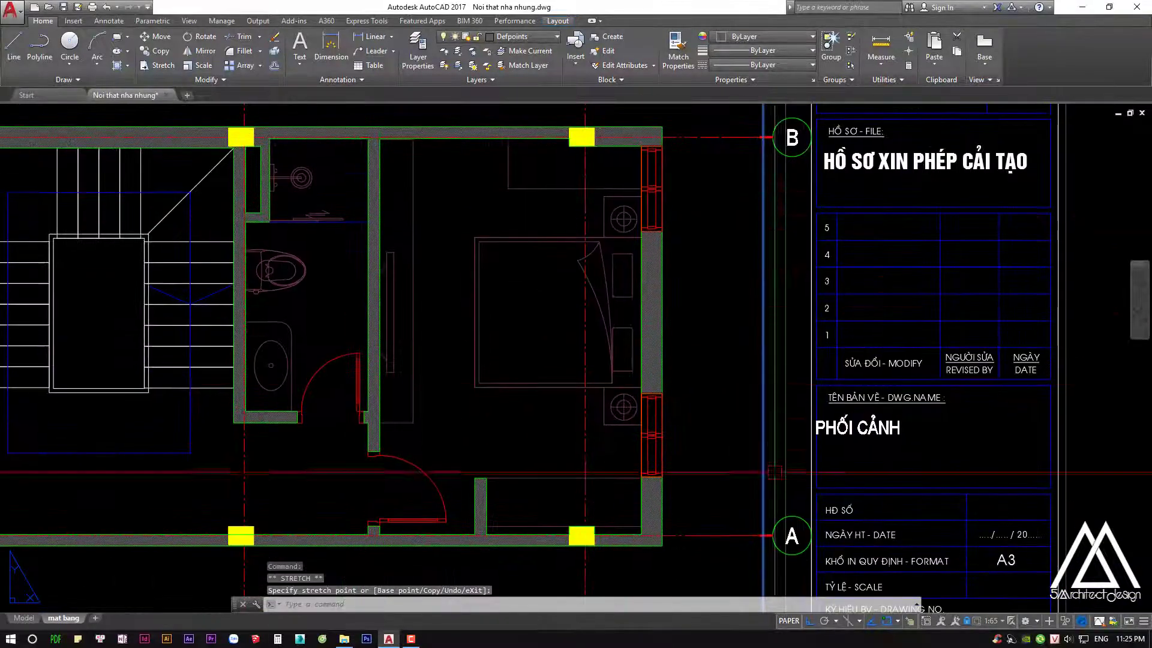
middle_click_drag(775, 420, 788, 256)
key("Escape")
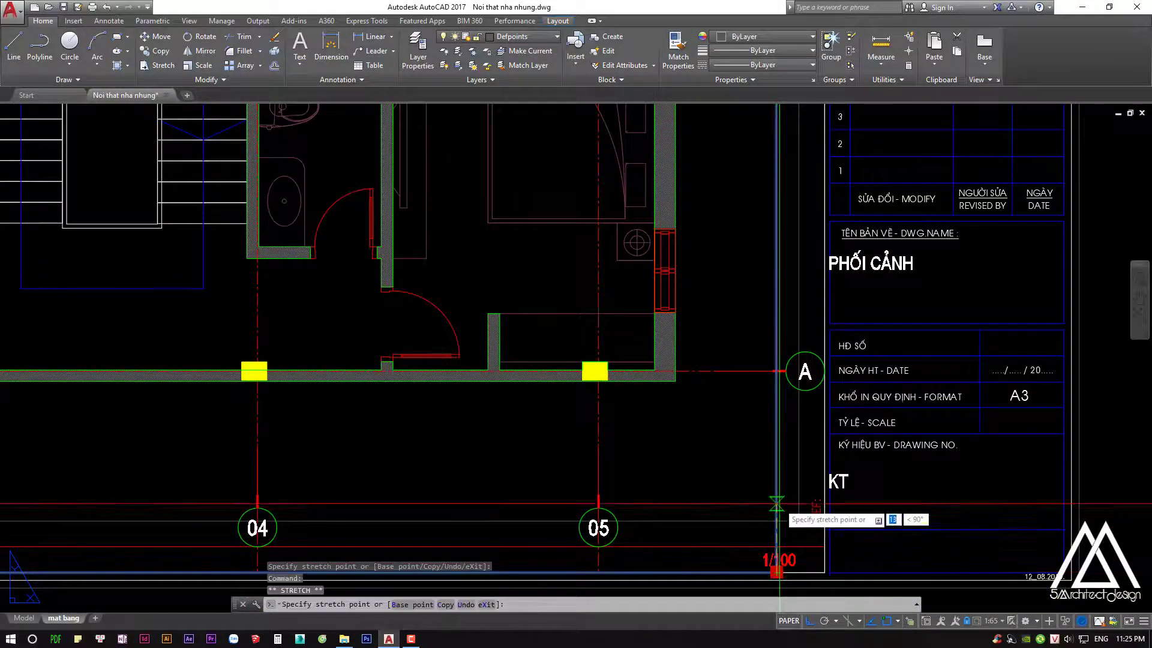
scroll(774, 498, "down", 4)
scroll(774, 480, "up", 2)
scroll(534, 375, "down", 4)
scroll(534, 375, "up", 4)
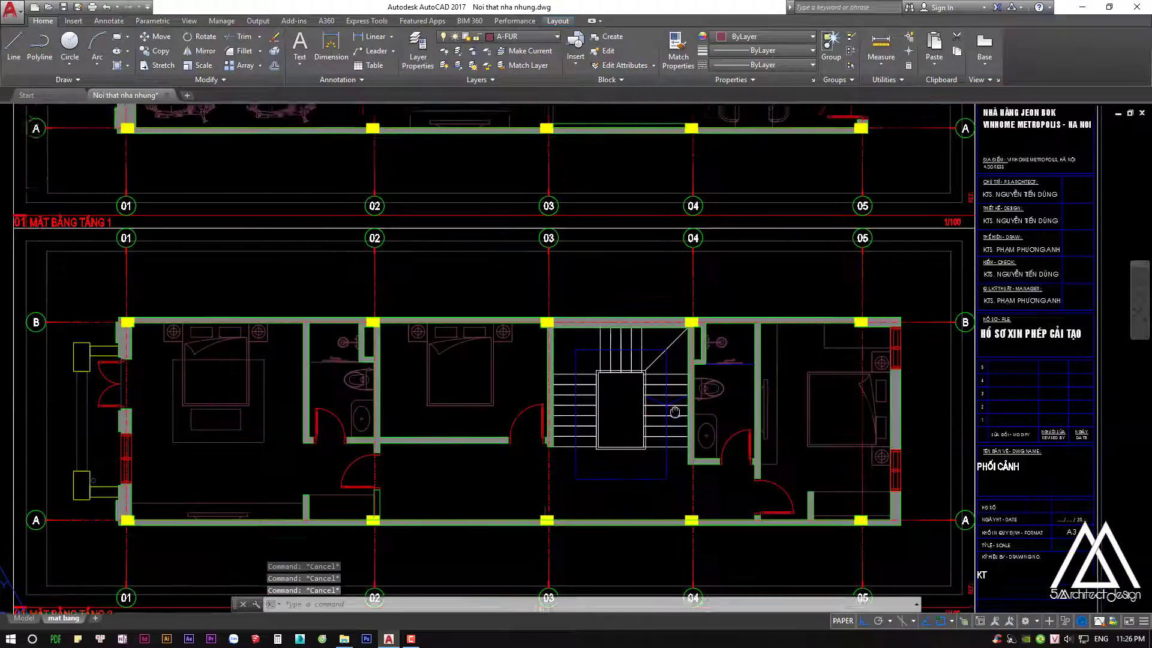
Zoom in on the bedroom plan and stair between grids 02 and 03
middle_click_drag(534, 375, 607, 360)
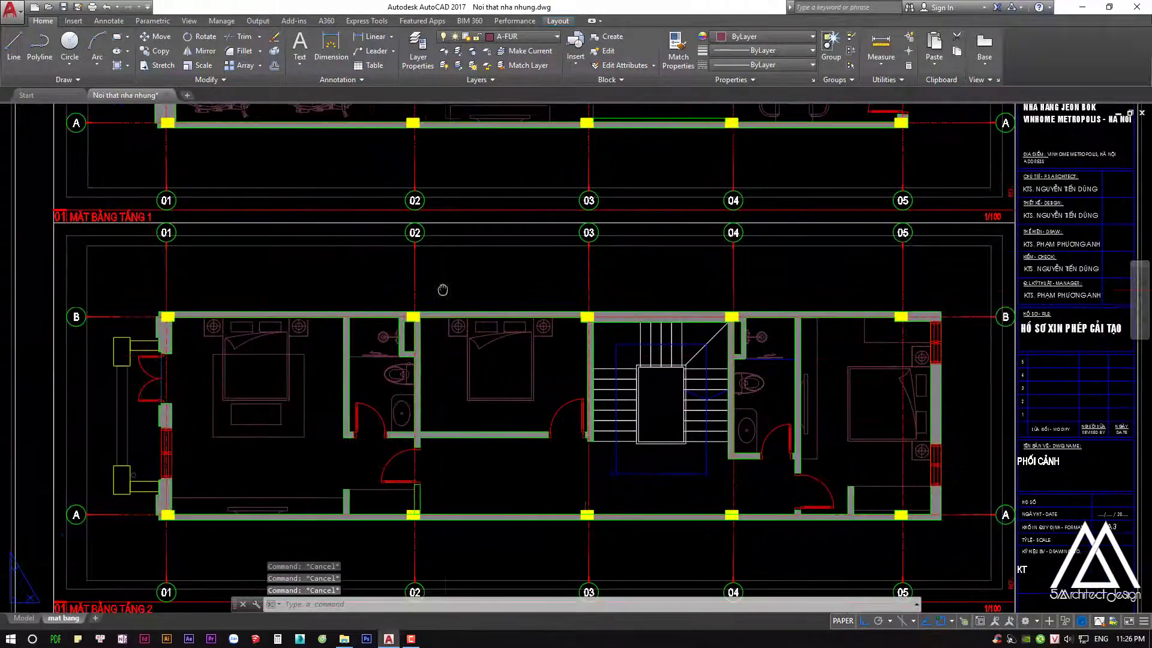
scroll(360, 339, "down", 5)
scroll(360, 360, "up", 2)
scroll(348, 342, "up", 4)
scroll(369, 341, "up", 3)
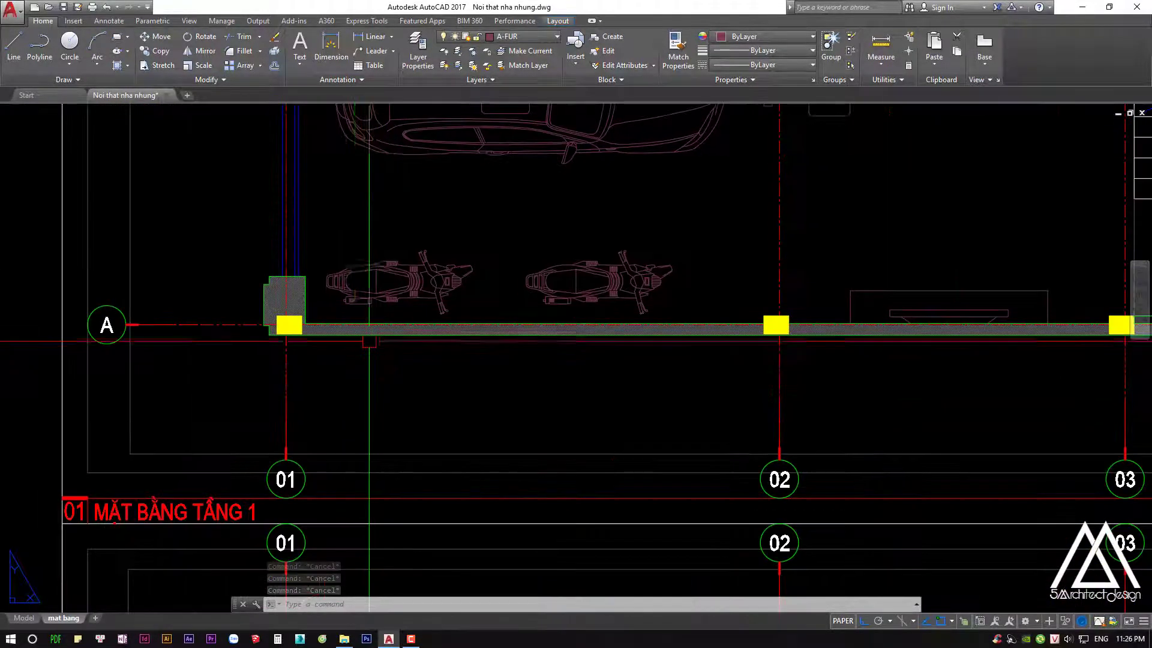
middle_click_drag(369, 341, 410, 185)
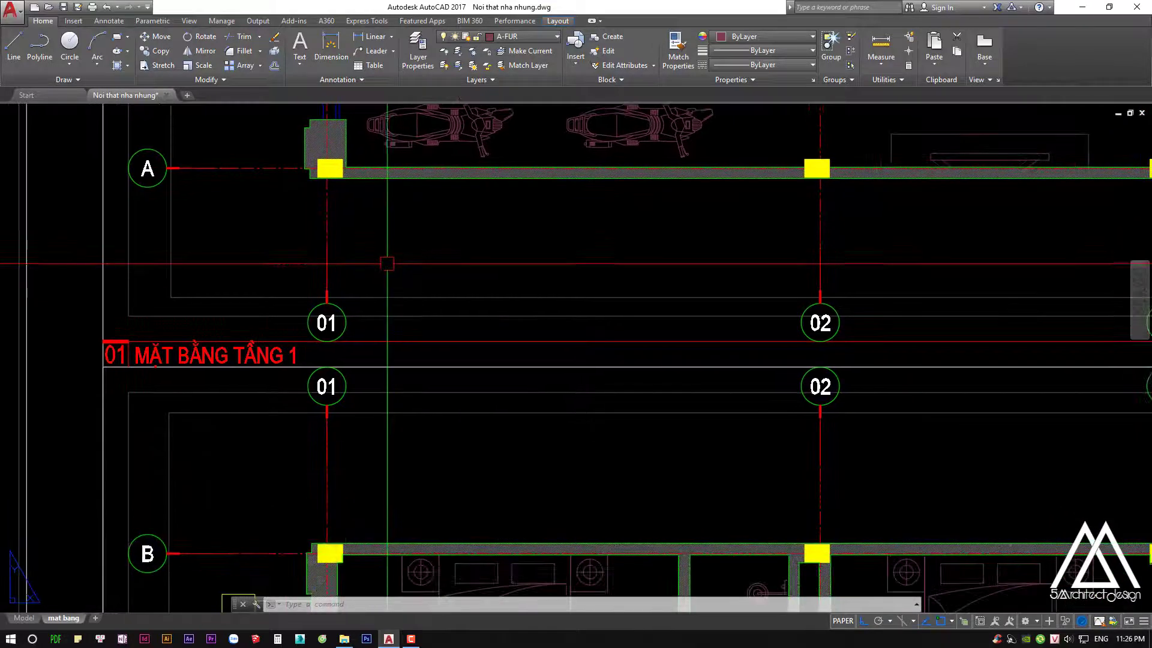
scroll(252, 192, "up", 3)
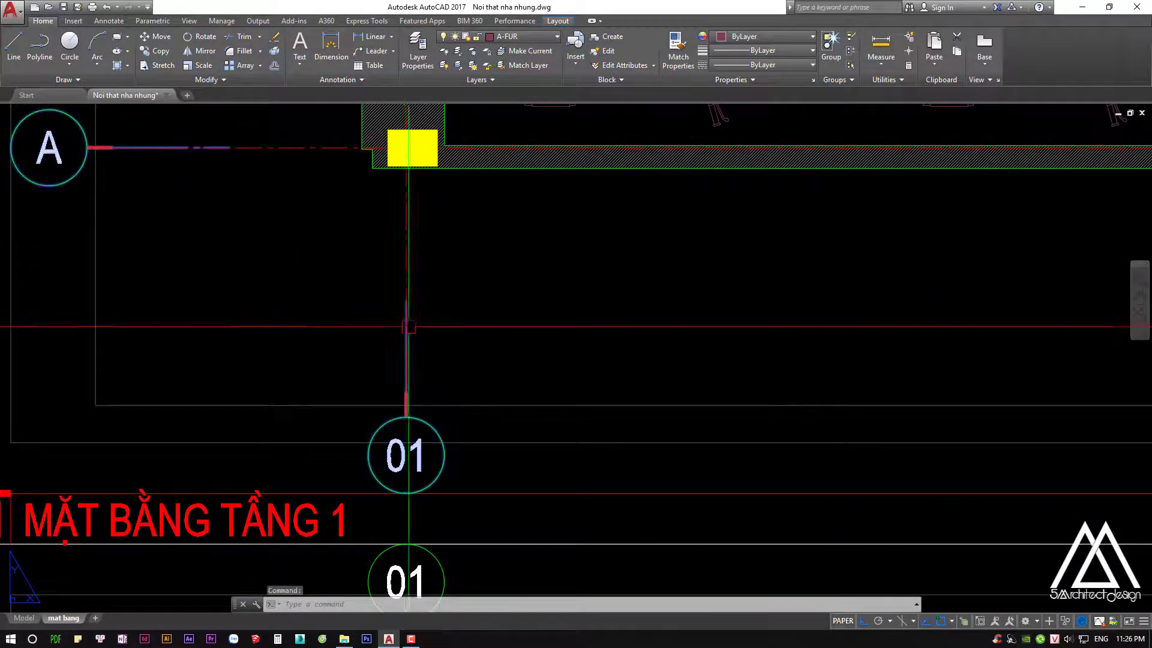
scroll(408, 327, "down", 6)
mouse_move(334, 388)
middle_mouse_down()
mouse_move(301, 296)
mouse_move(303, 234)
middle_mouse_up()
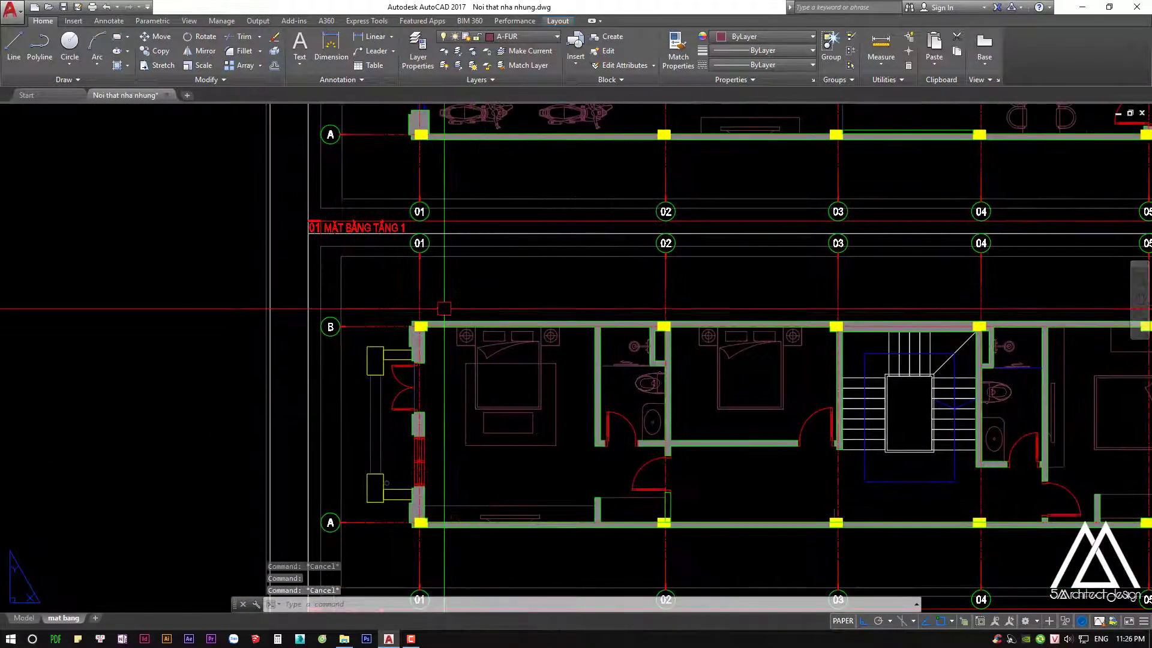
middle_click_drag(444, 309, 464, 301)
scroll(834, 294, "up", 3)
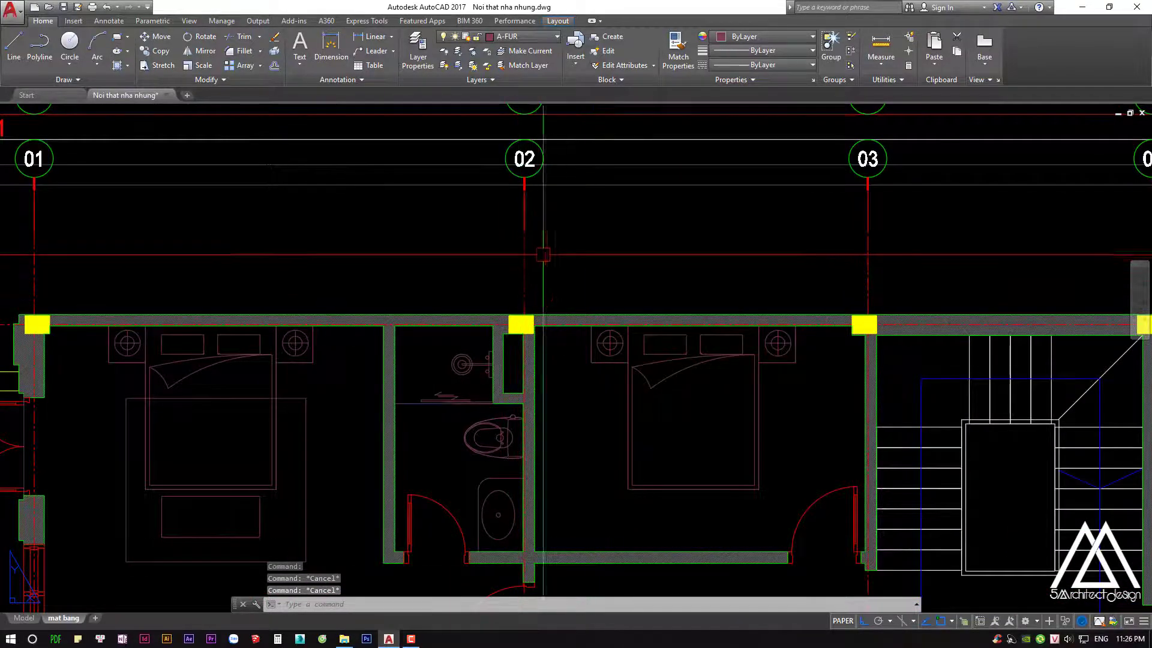
middle_click_drag(565, 223, 429, 249)
middle_click_drag(490, 301, 501, 305)
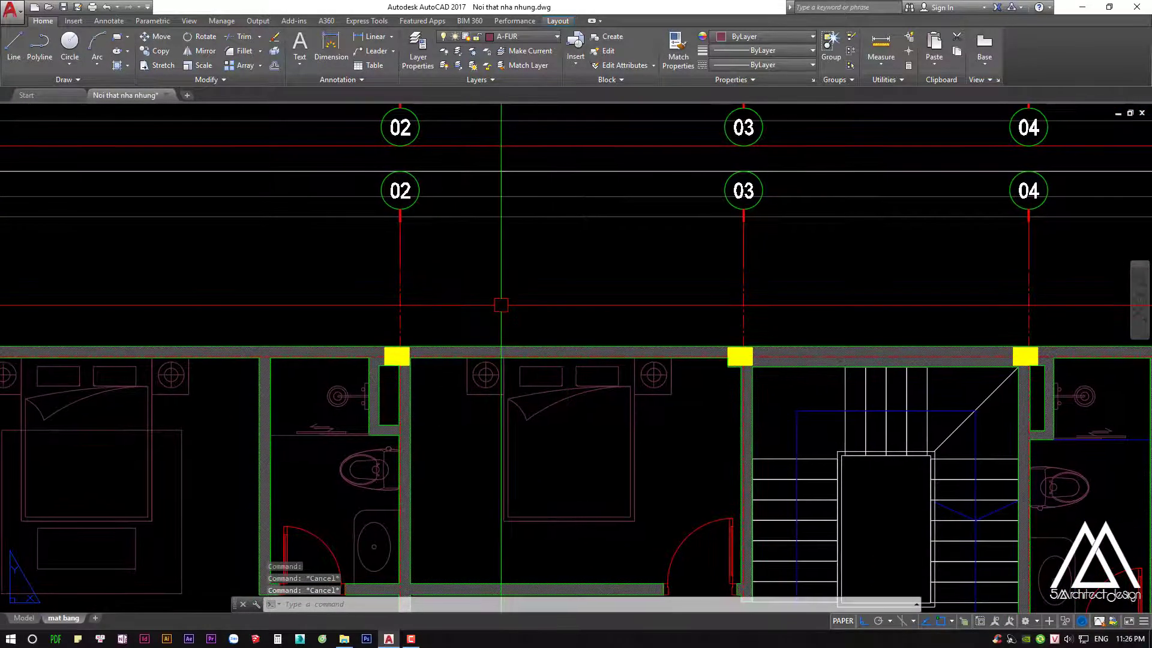
Set the linetype scale (LTSCALE) to 1
type("TSCALE")
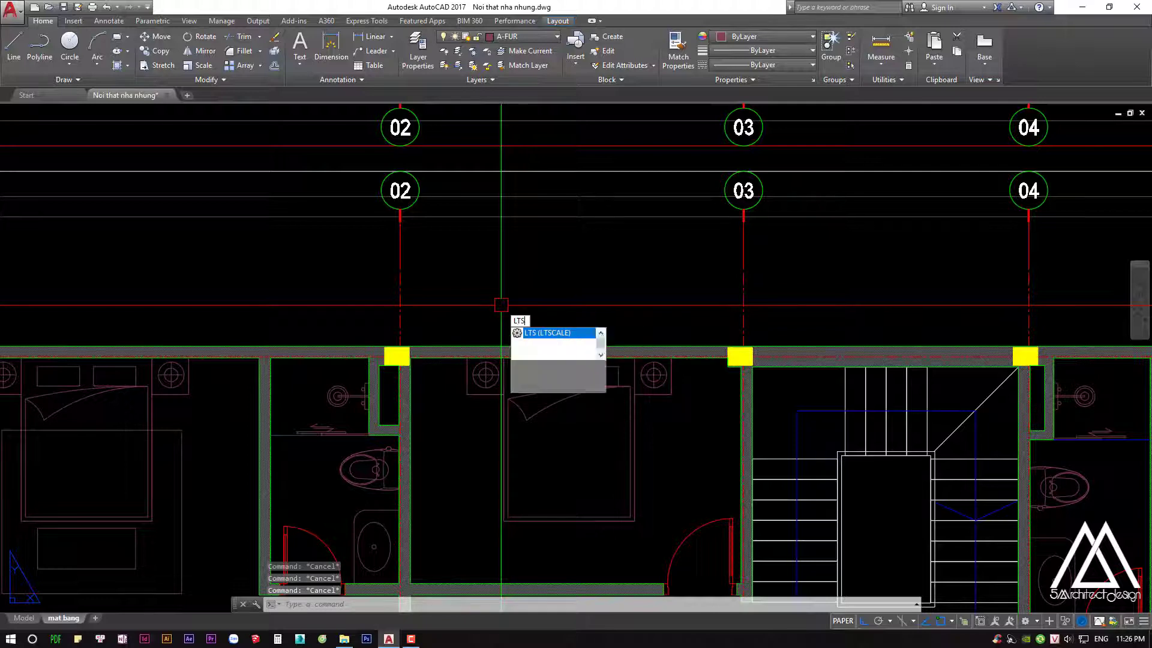
key("Return")
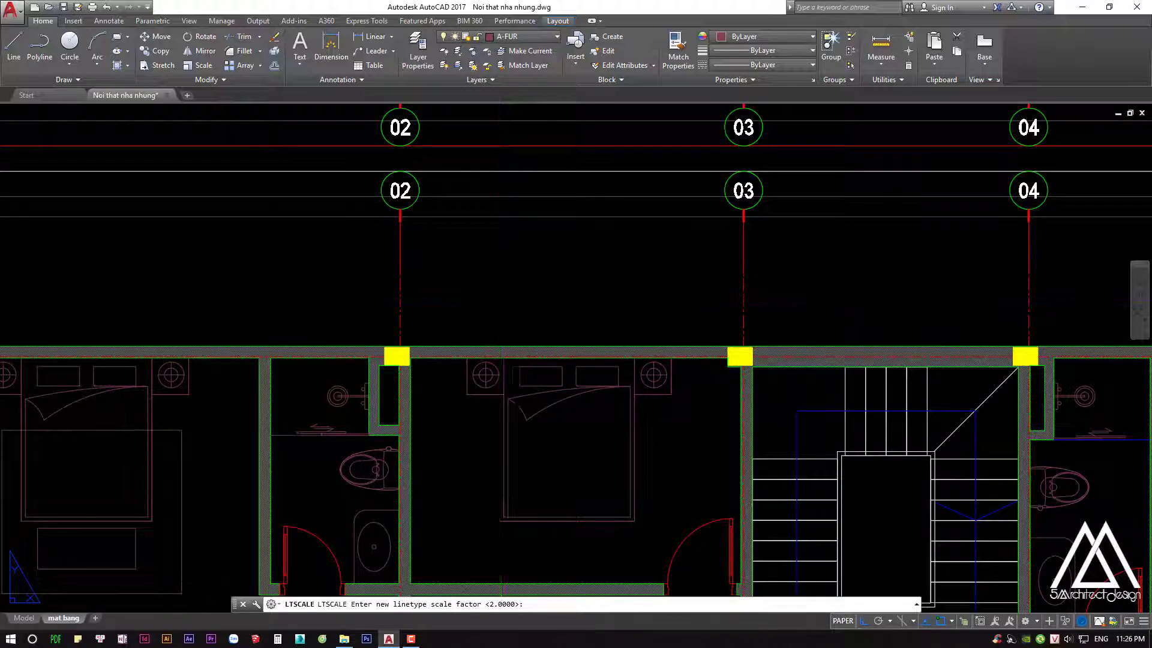
type("1")
key("Return")
scroll(709, 318, "down", 3)
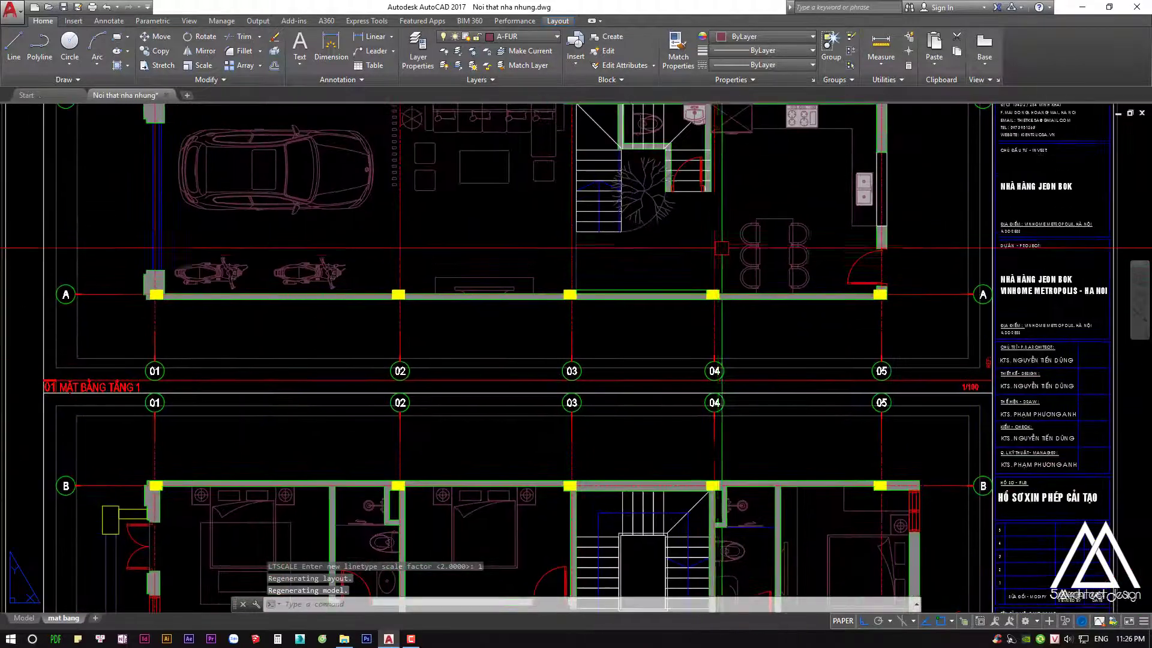
scroll(721, 247, "up", 3)
scroll(713, 295, "up", 4)
scroll(712, 296, "down", 4)
middle_click_drag(701, 276, 656, 268)
Preview the layout's printed sheet, then cancel the Plot dialog without printing
key("ctrl+p")
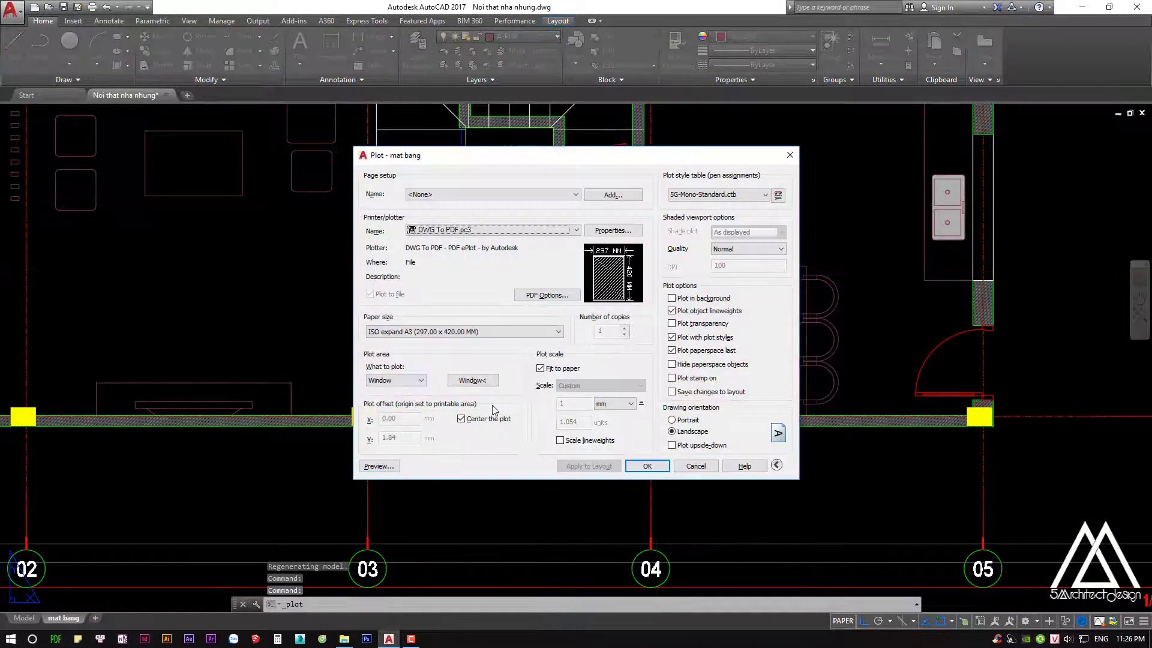
left_click(466, 379)
key("Escape")
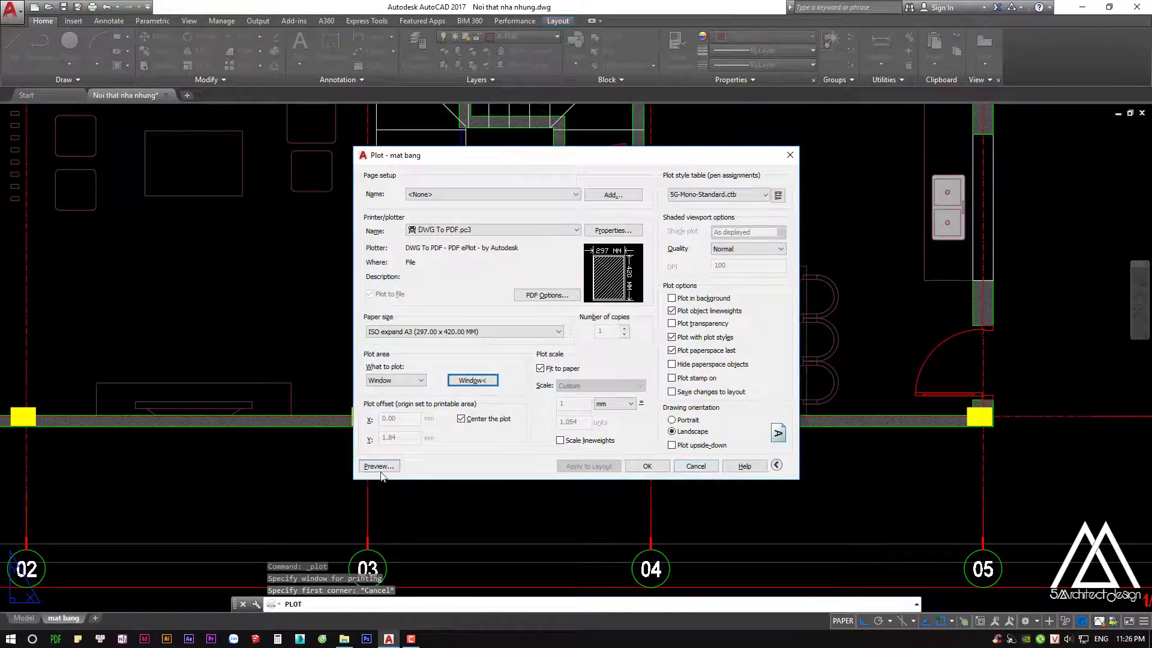
left_click(379, 466)
scroll(696, 216, "up", 5)
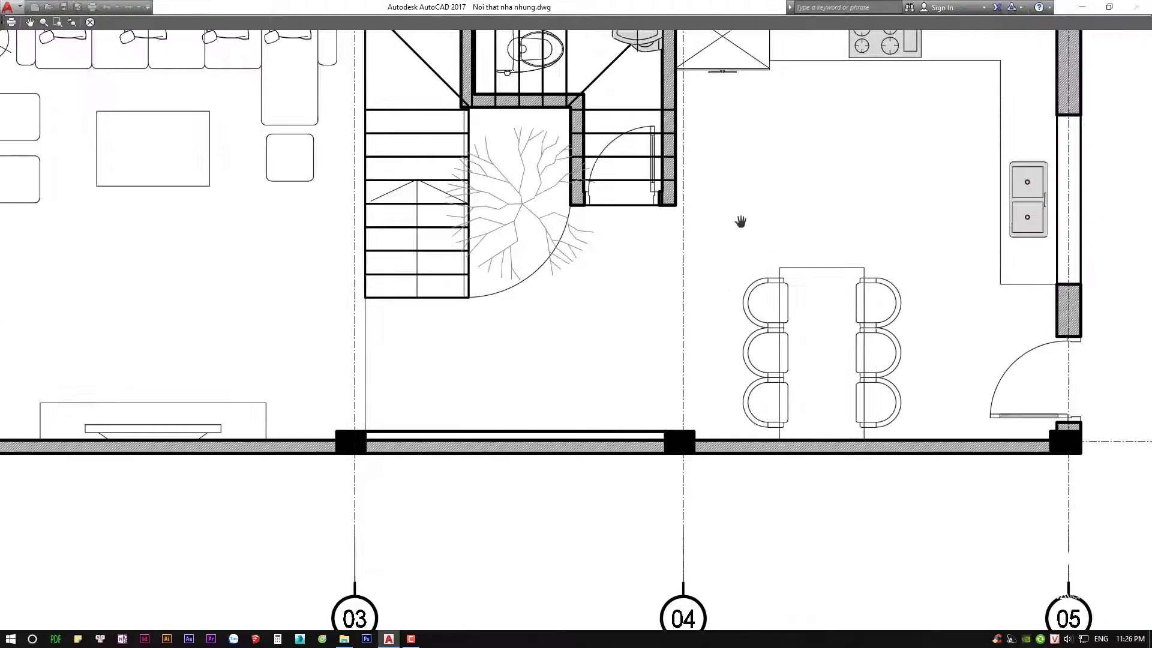
scroll(690, 216, "up", 3)
scroll(640, 211, "down", 6)
scroll(399, 277, "up", 1)
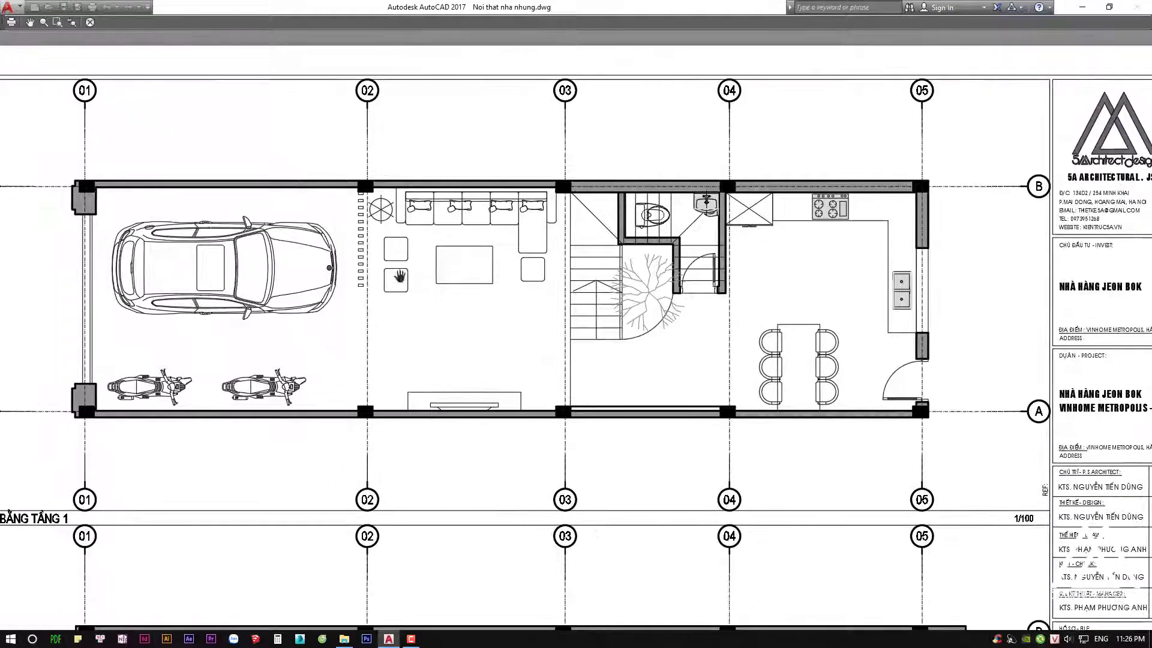
left_click_drag(108, 246, 390, 268)
scroll(319, 220, "up", 4)
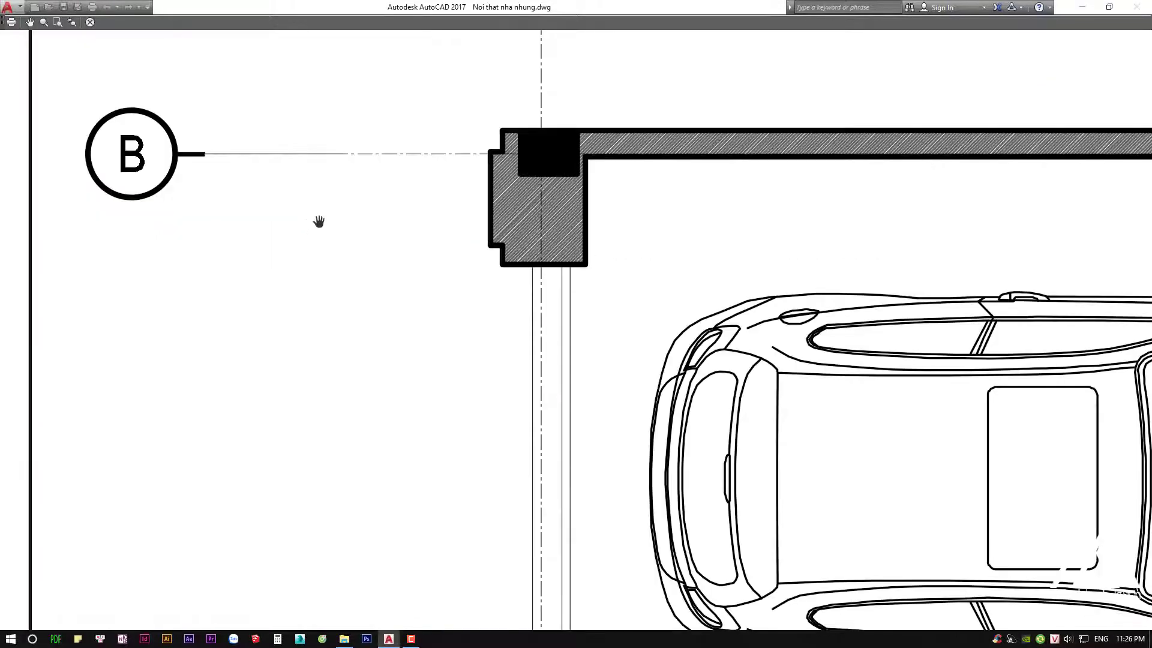
scroll(318, 211, "down", 4)
key("Escape")
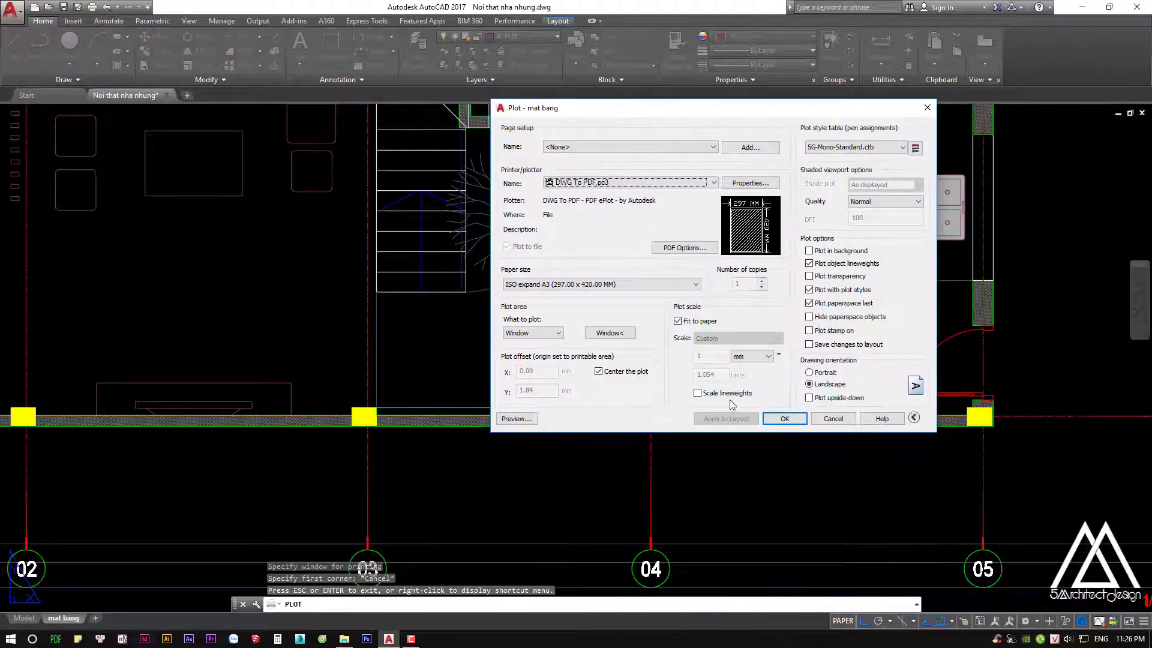
left_click(833, 418)
Rerun LTSCALE, keeping the linetype scale at 1
middle_click_drag(790, 415, 750, 384)
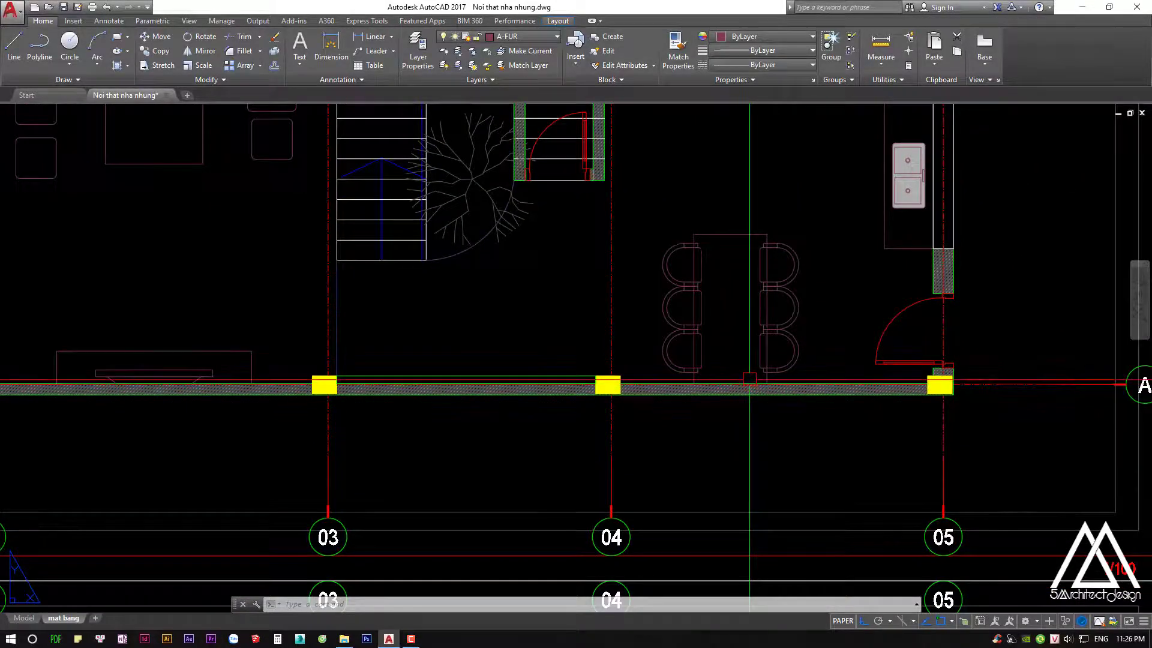
type("LTS")
key("Return")
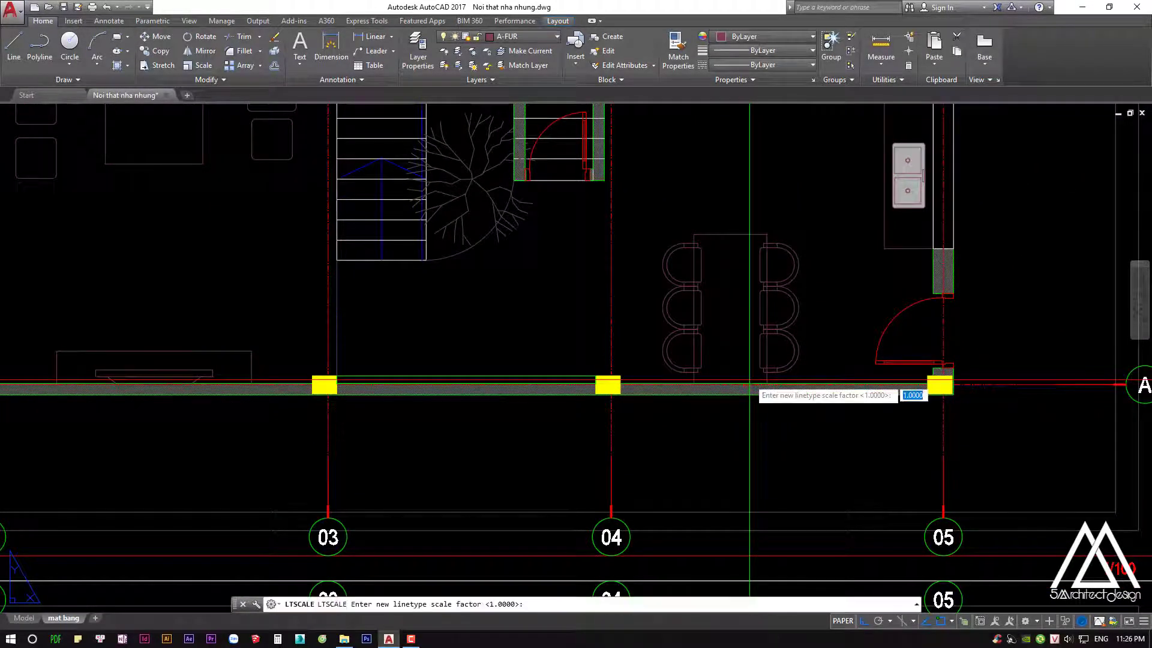
key("Return")
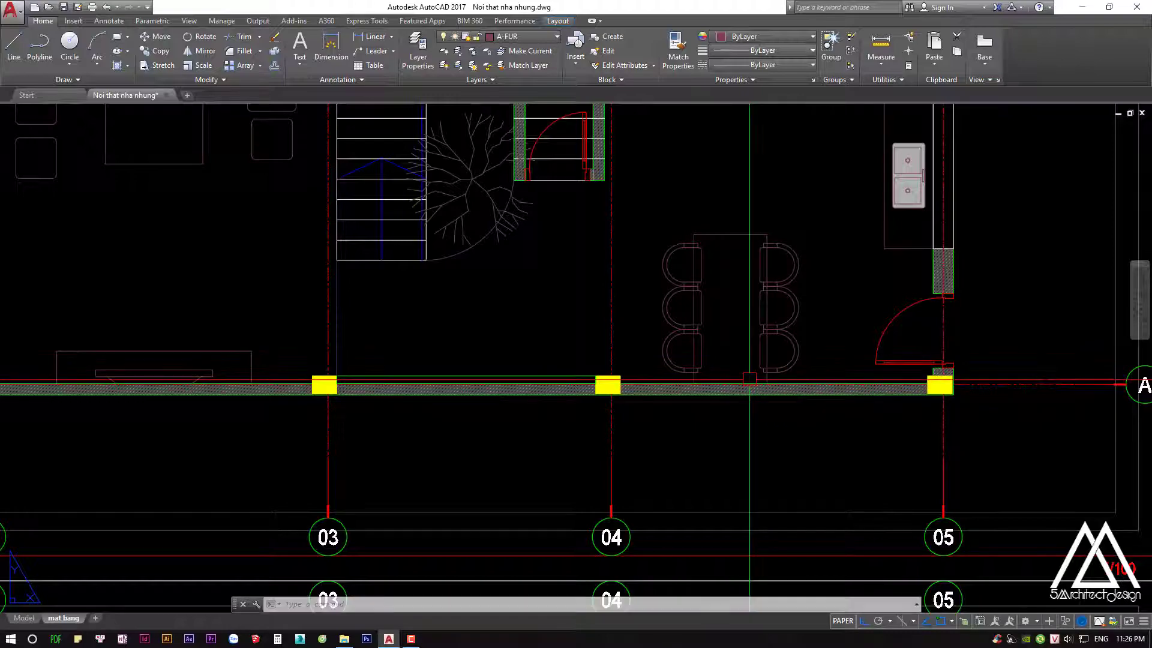
middle_click_drag(553, 335, 552, 390)
scroll(656, 436, "down", 5)
Pan and zoom over the ground-floor and first-floor plans and title block
scroll(492, 458, "up", 3)
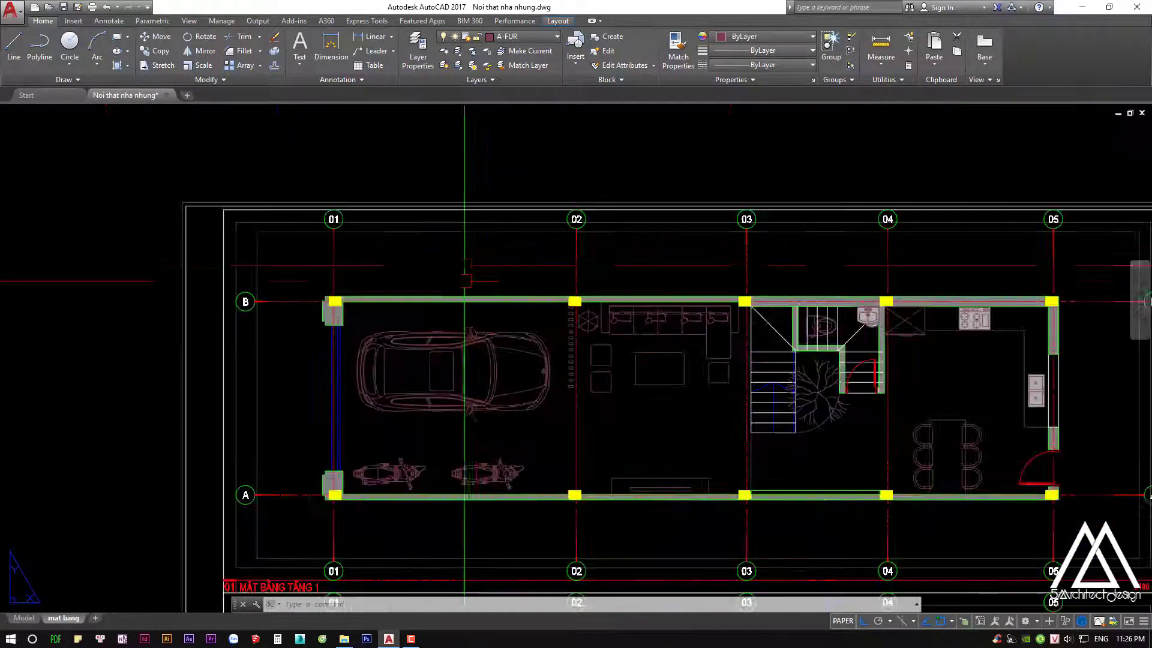
scroll(568, 333, "up", 3)
middle_click_drag(568, 333, 568, 265)
scroll(555, 242, "down", 3)
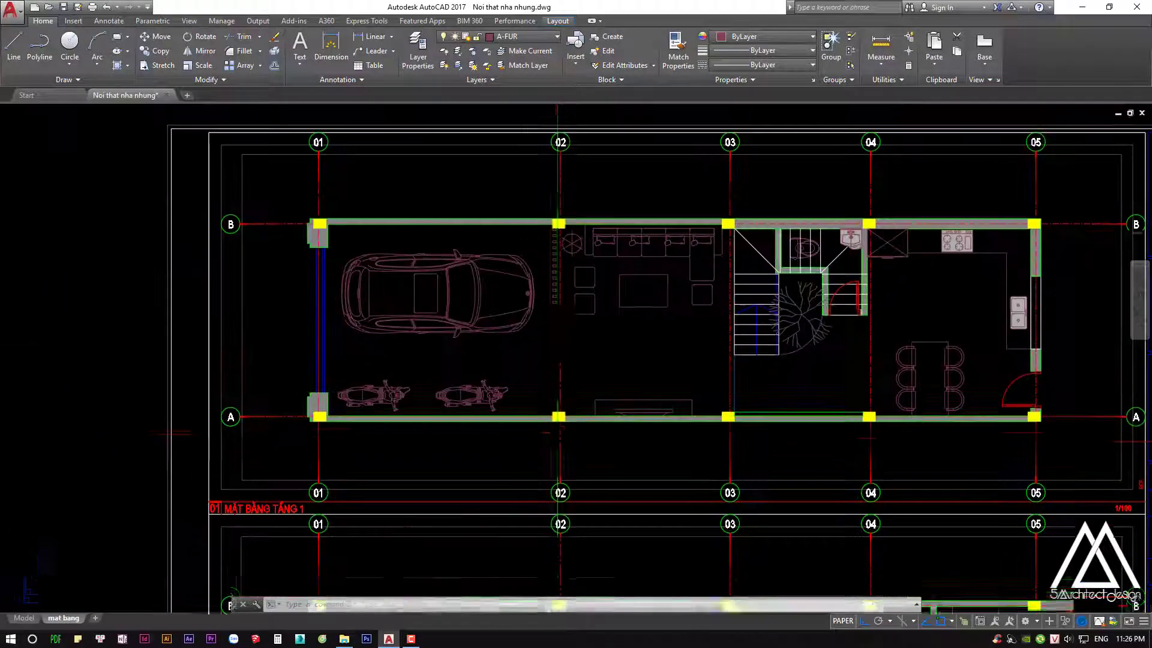
middle_click_drag(552, 438, 552, 378)
scroll(552, 377, "down", 3)
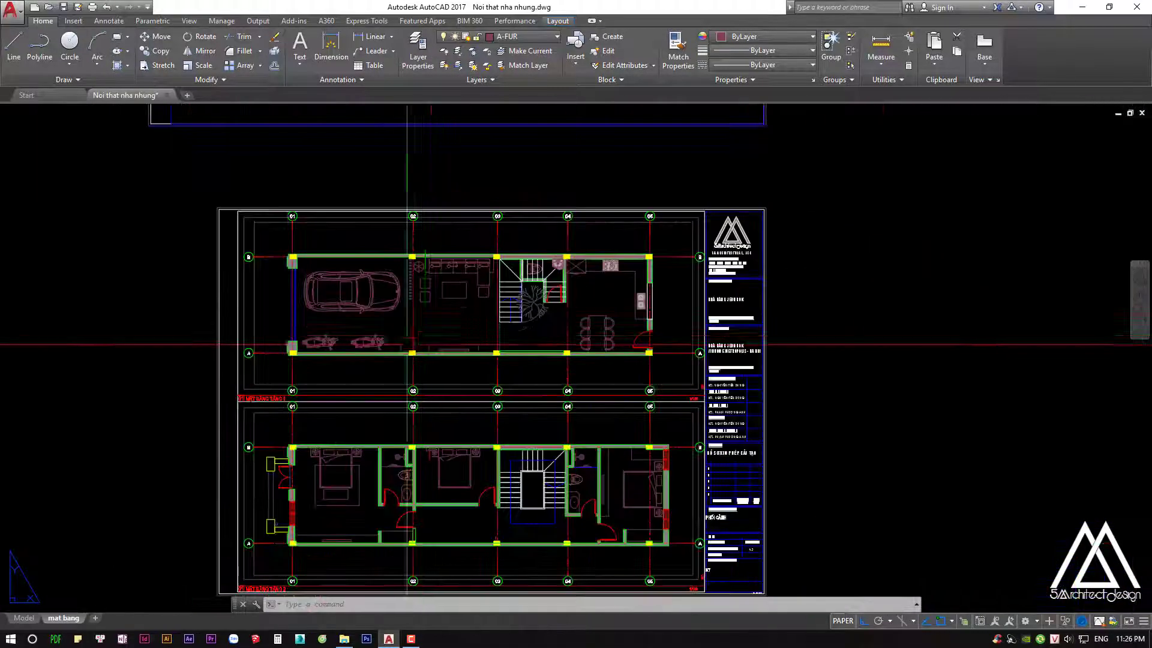
middle_click_drag(440, 352, 412, 296)
scroll(478, 411, "up", 3)
mouse_move(478, 411)
middle_mouse_down()
mouse_move(562, 356)
mouse_move(563, 390)
middle_mouse_up()
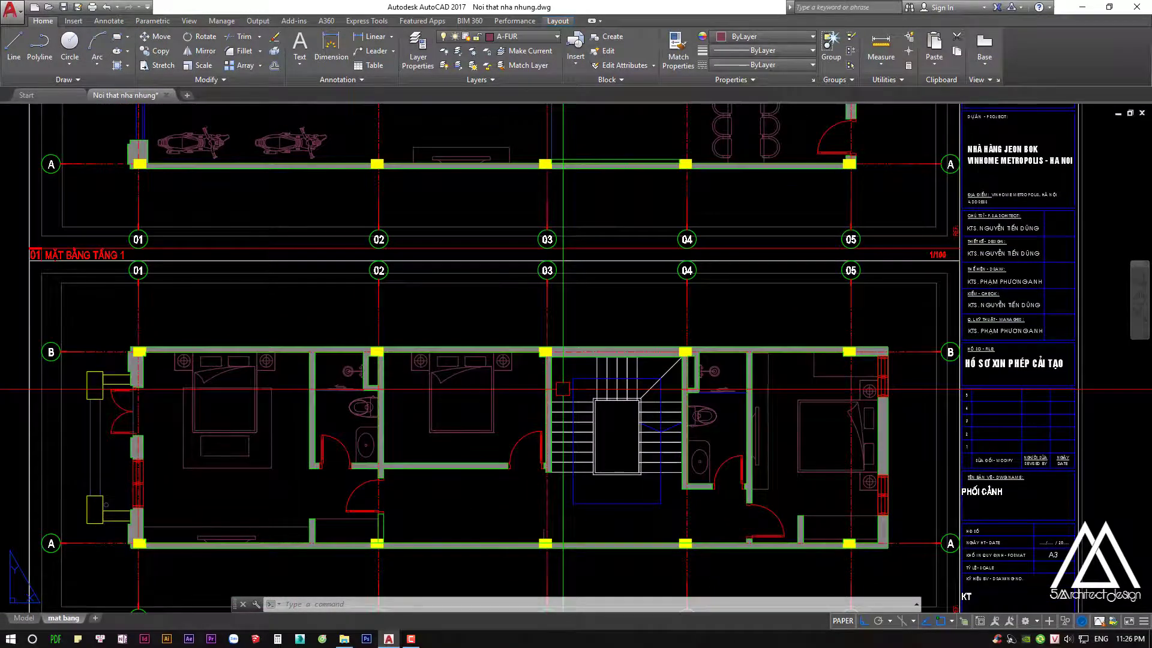
Zoom out and recenter until the layer legend and symbol sheet are visible
scroll(562, 389, "down", 5)
scroll(684, 301, "down", 2)
key("Escape")
key("Escape")
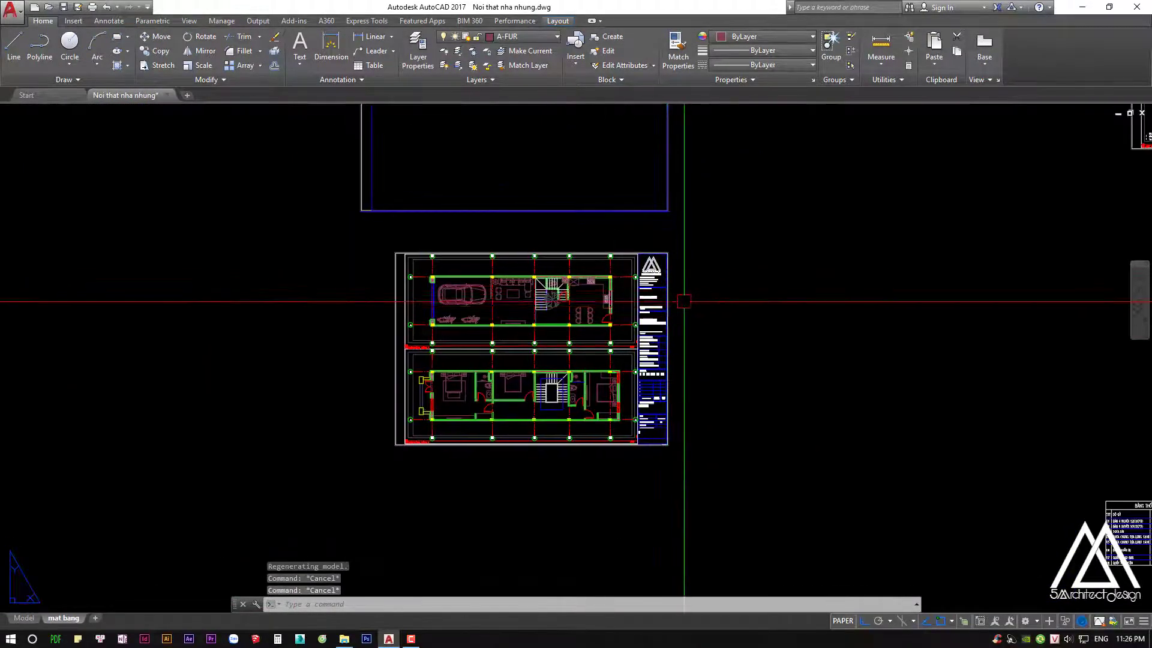
mouse_move(684, 301)
middle_mouse_down()
mouse_move(600, 329)
mouse_move(633, 268)
middle_mouse_up()
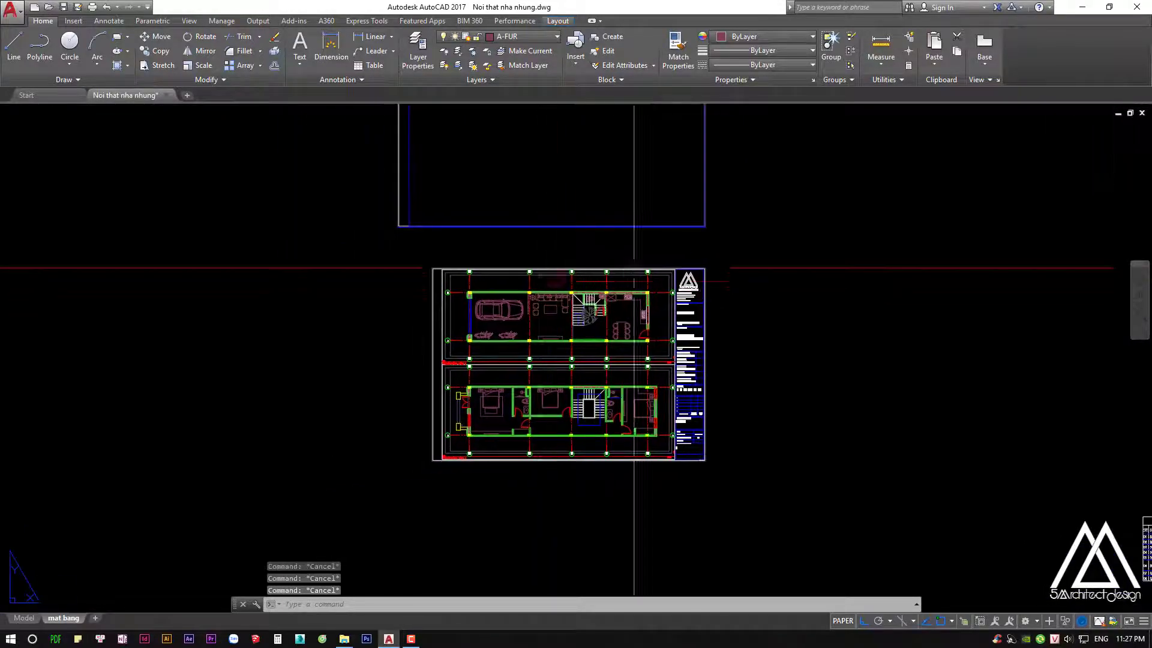
scroll(633, 268, "down", 3)
scroll(780, 228, "up", 5)
scroll(780, 228, "up", 2)
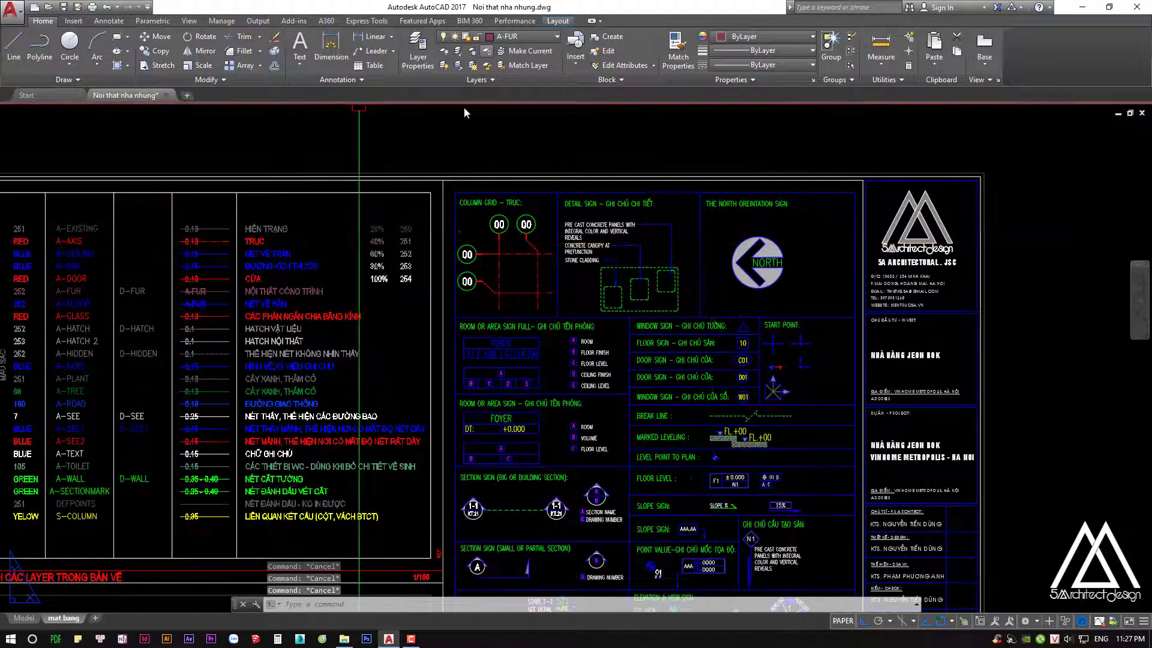
scroll(480, 114, "down", 3)
Review the current dimension layer and available dimension styles on the Annotate tab
left_click(109, 21)
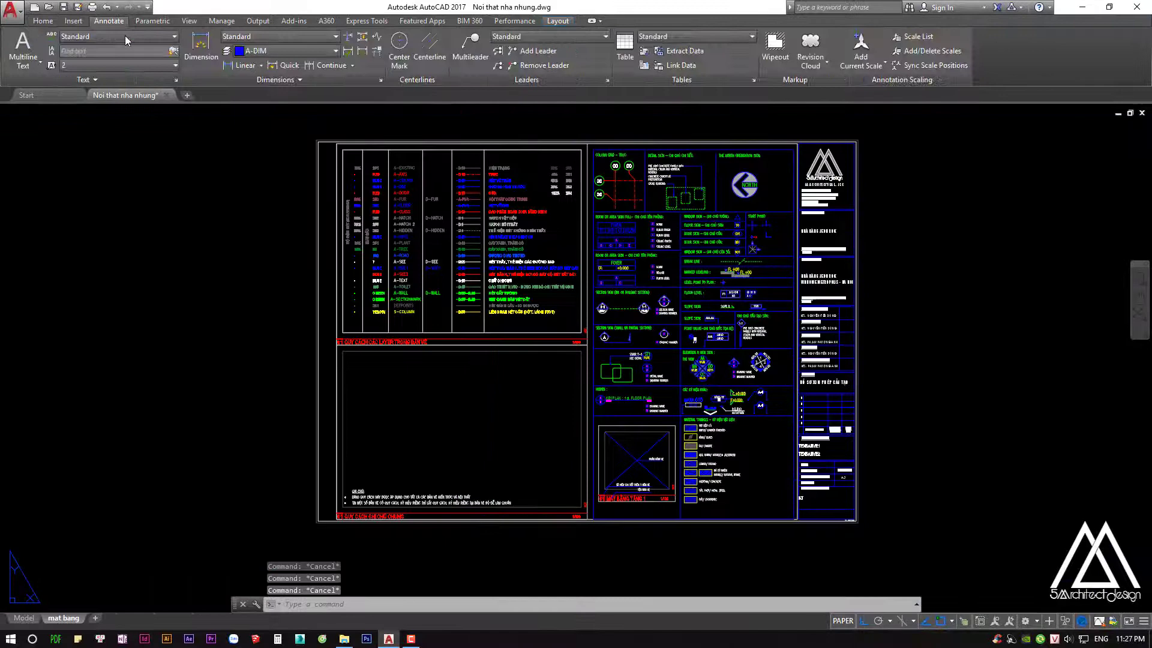
left_click(275, 52)
left_click(266, 42)
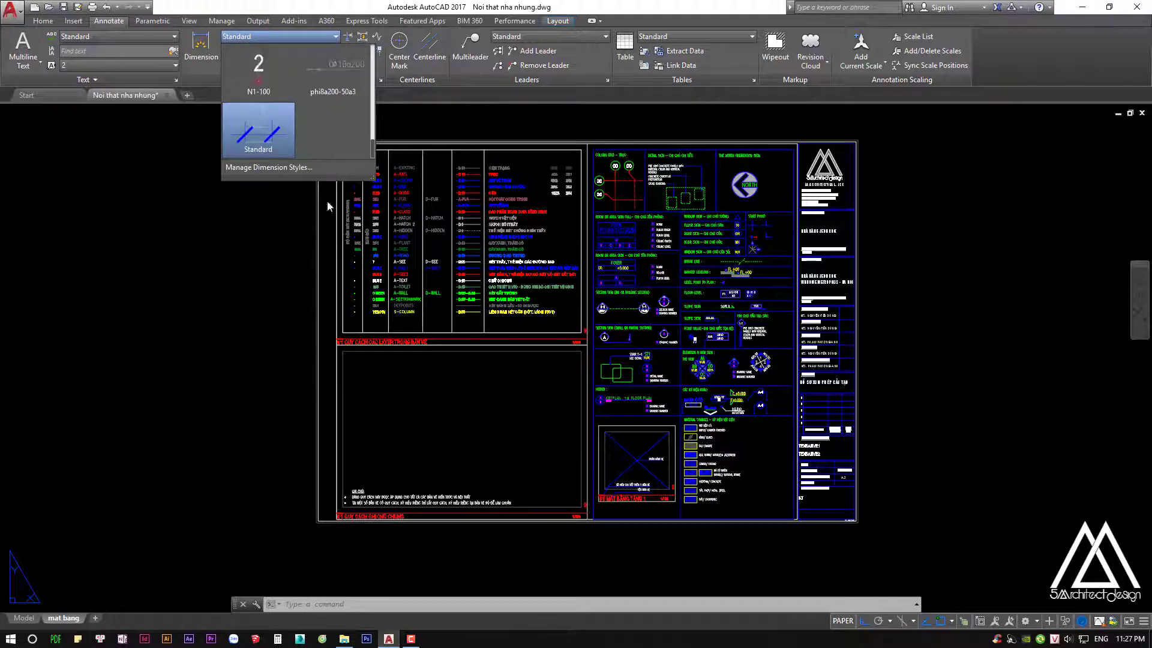
key("Escape")
key("Escape")
key("Escape")
Pan to the ground-floor plan near grid 01 and start a linear dimension with DLI
middle_click_drag(280, 256, 331, 304)
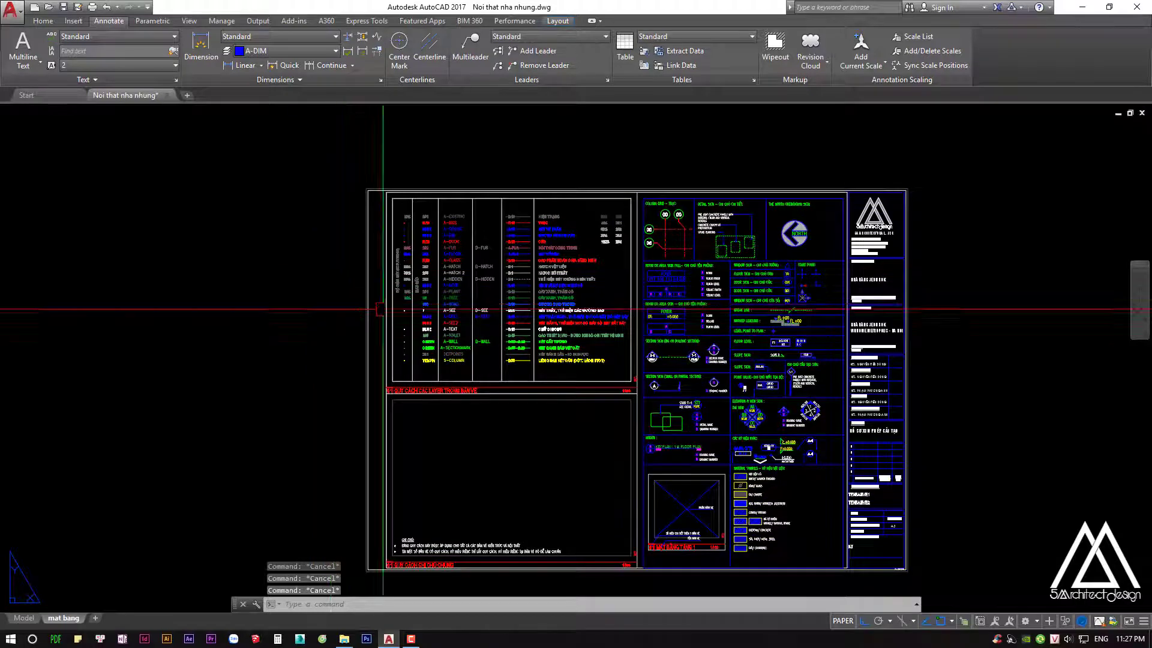
scroll(330, 304, "down", 2)
middle_click_drag(497, 342, 585, 295)
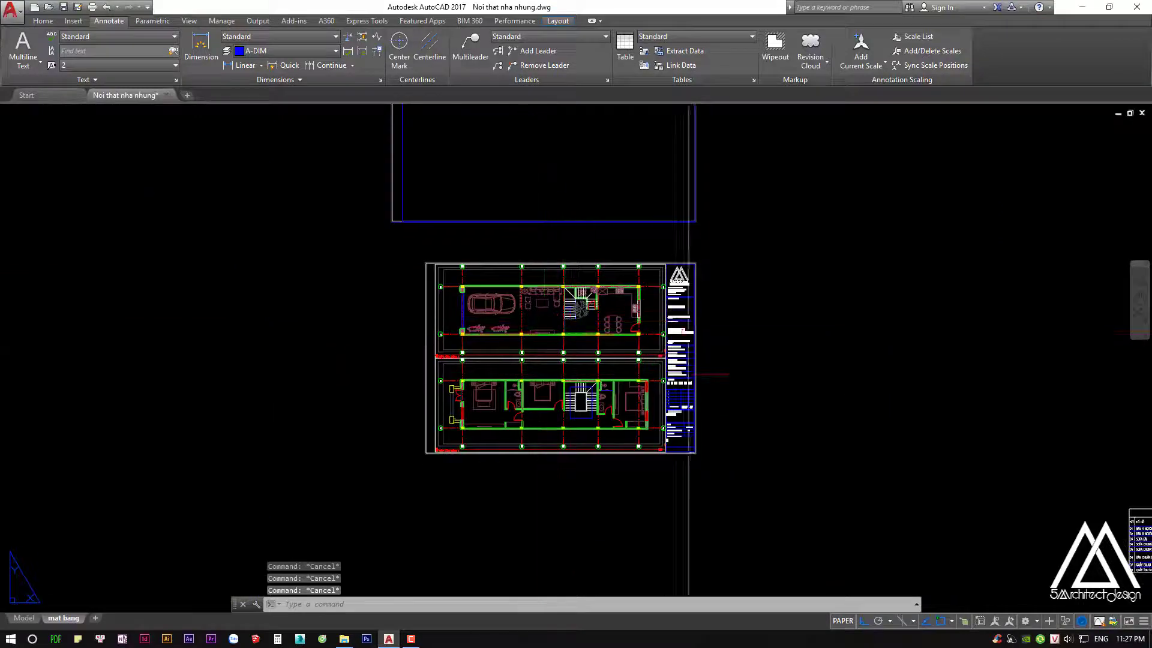
key("Escape")
middle_click_drag(1038, 159, 650, 373)
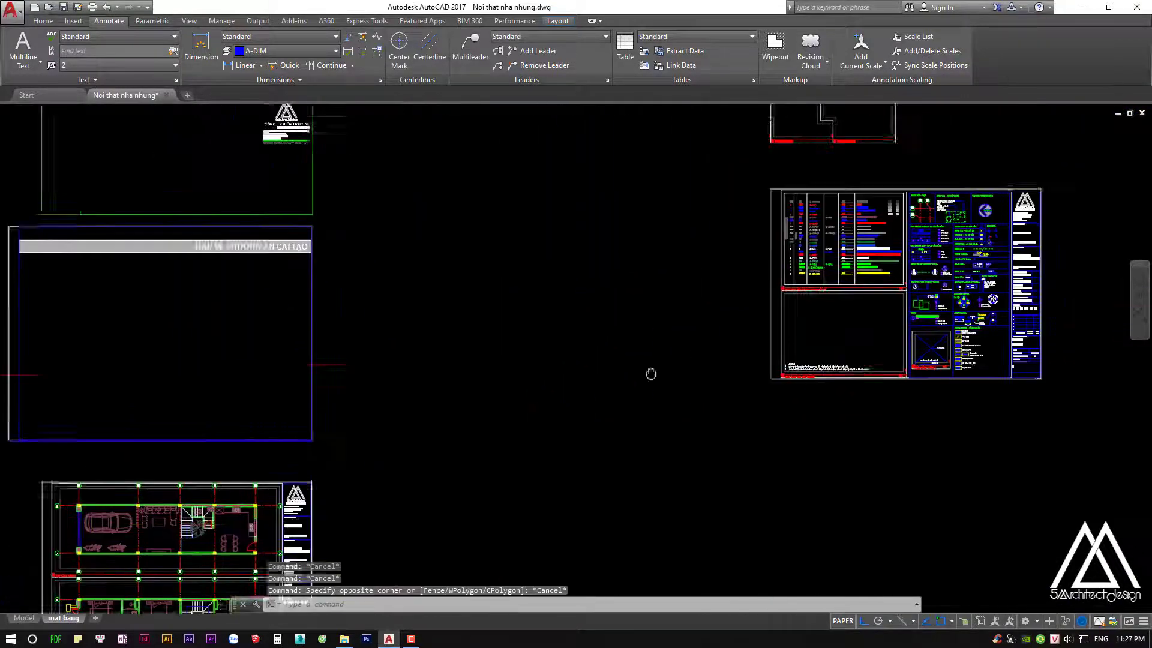
mouse_move(928, 258)
middle_mouse_down()
mouse_move(855, 294)
mouse_move(805, 294)
middle_mouse_up()
scroll(856, 295, "up", 5)
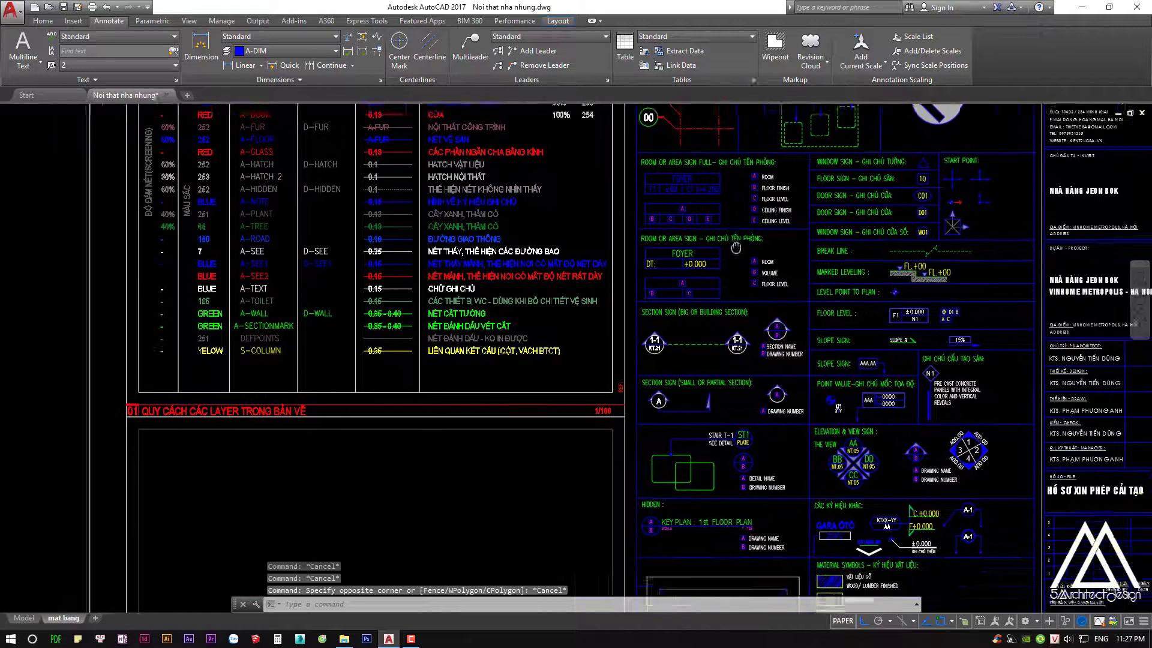
scroll(805, 294, "down", 5)
scroll(805, 294, "down", 4)
type("dli")
key("Return")
Attempt a grid 01–02 dimension, cancel it, and recentre the whole floor plan
scroll(660, 336, "up", 4)
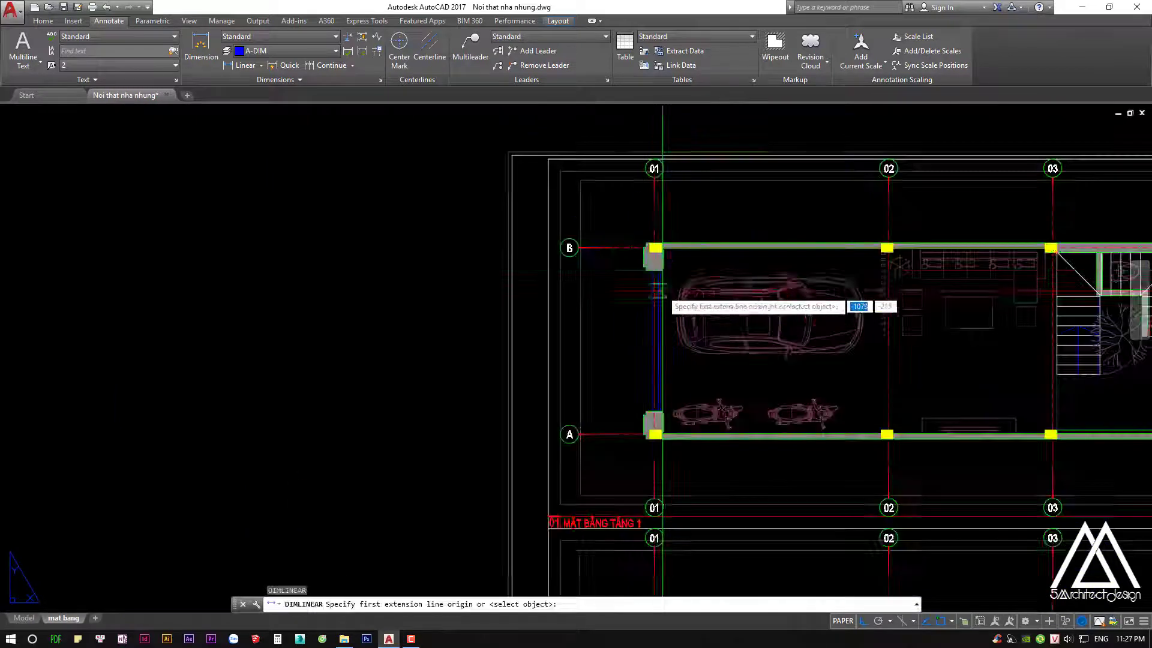
scroll(552, 291, "up", 2)
scroll(552, 291, "up", 3)
left_click(549, 297)
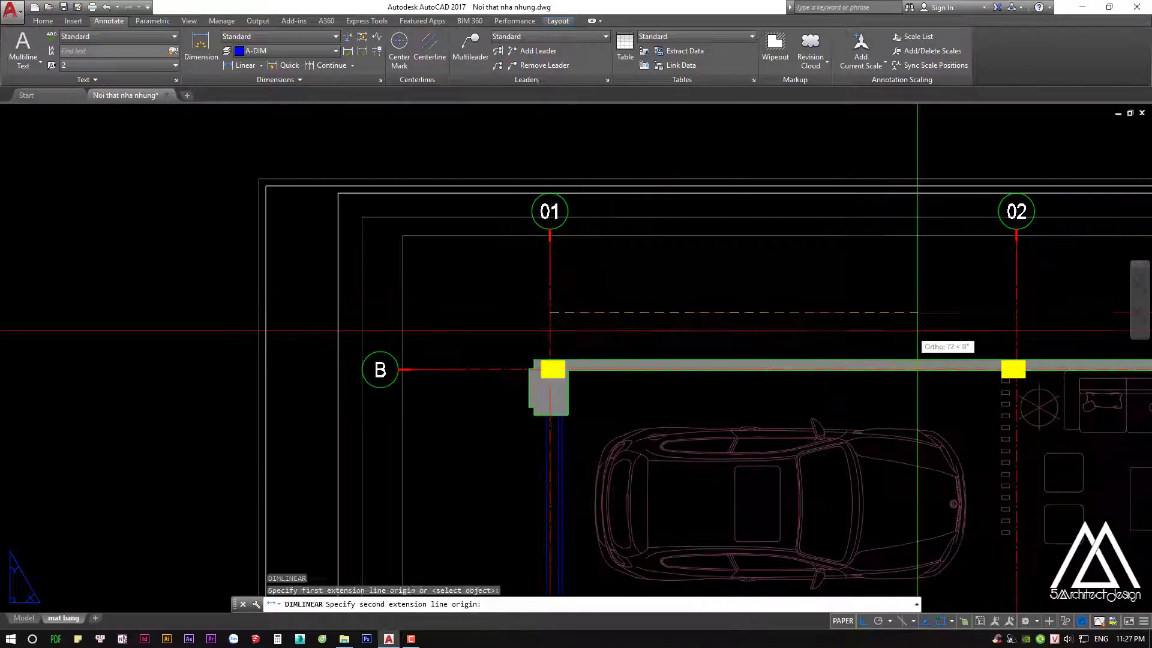
left_click(1016, 297)
middle_click_drag(976, 297, 770, 290)
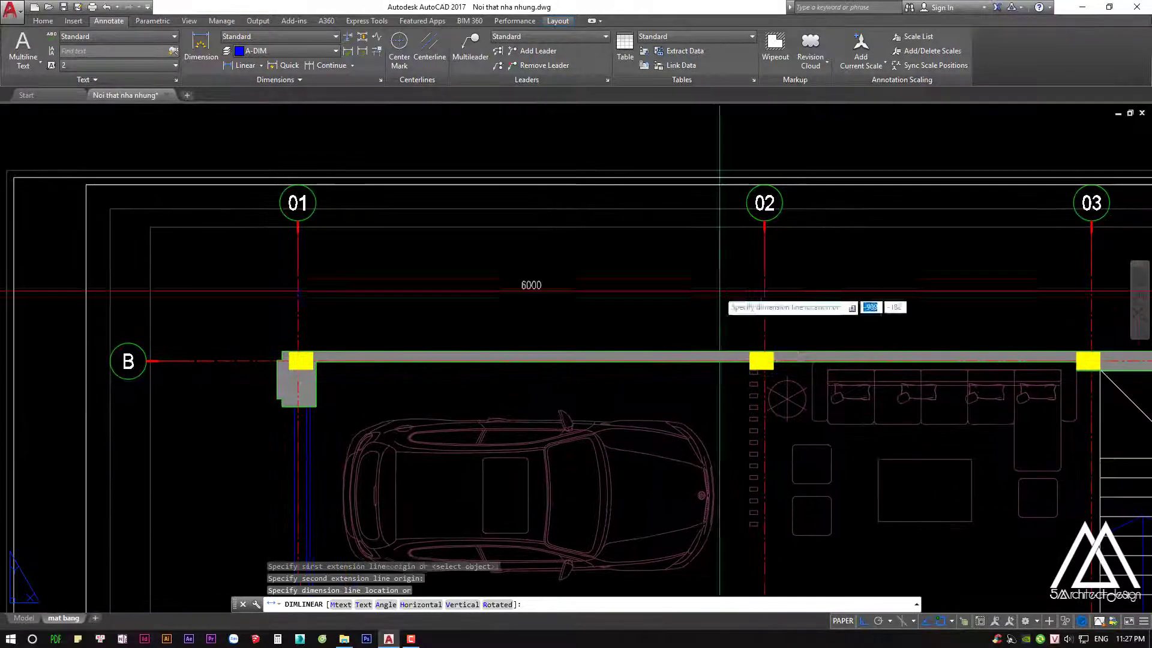
key("Escape")
key("Escape")
scroll(720, 292, "down", 5)
middle_click_drag(635, 294, 479, 294)
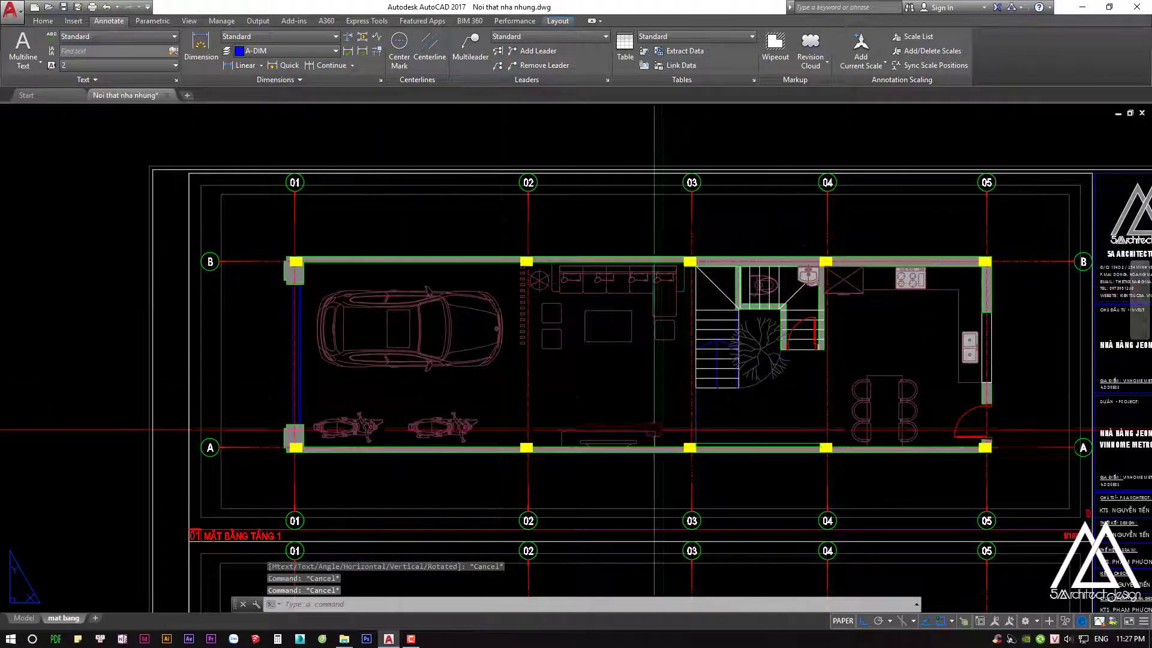
middle_click_drag(555, 376, 492, 384)
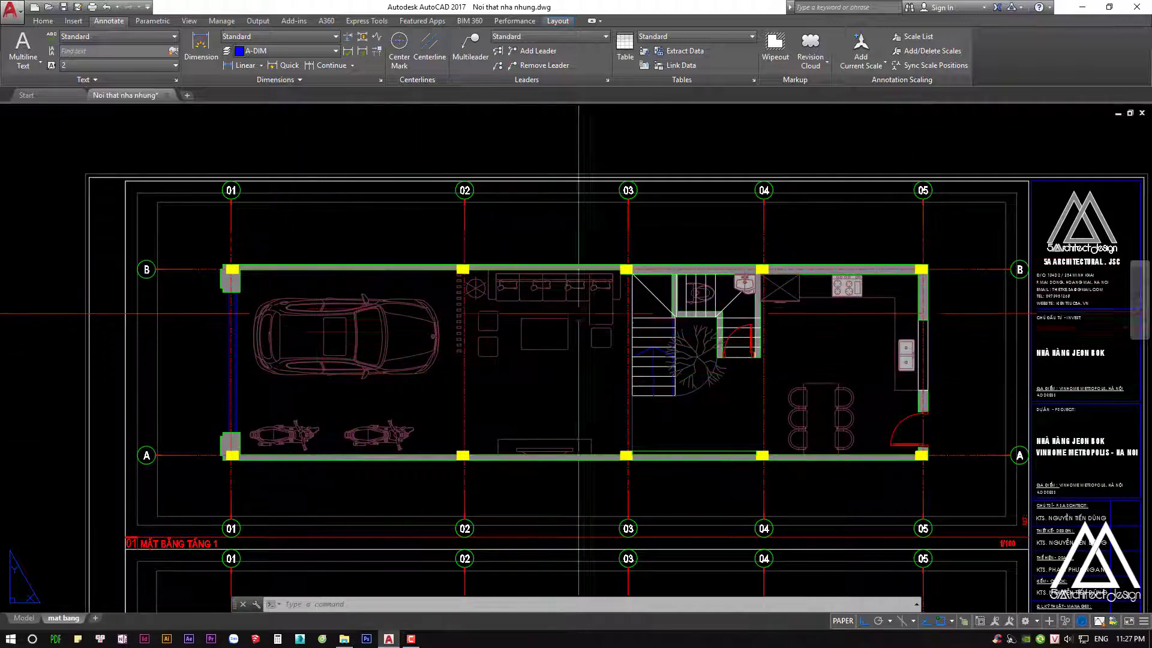
middle_click_drag(525, 348, 502, 366)
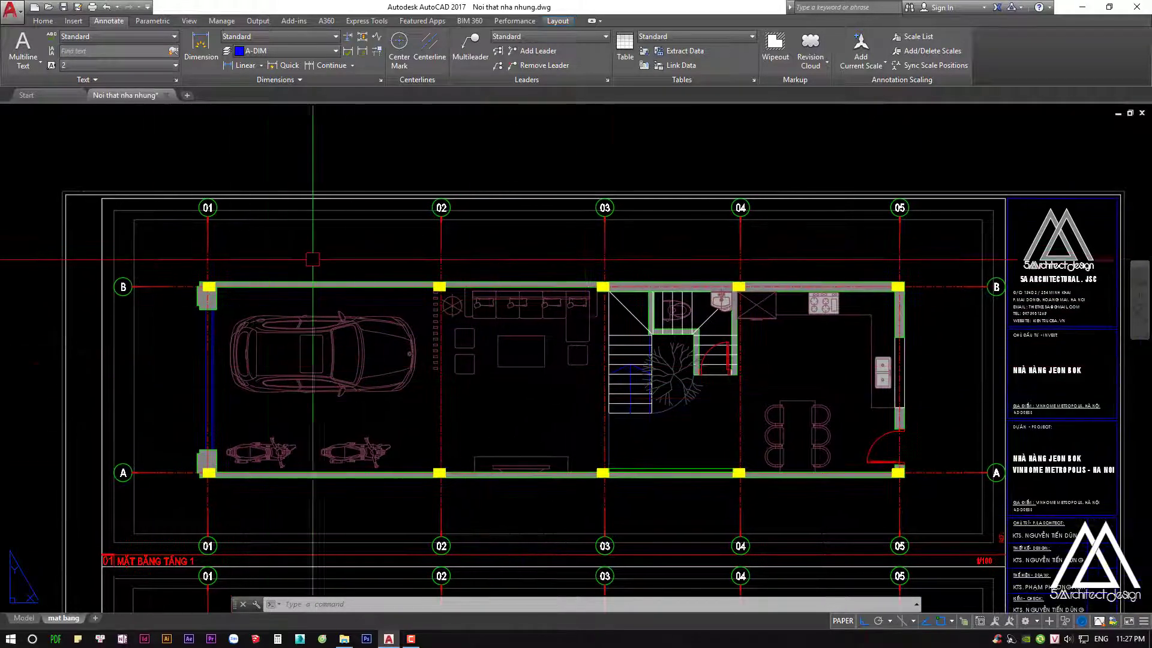
middle_click_drag(225, 262, 188, 279)
Dimension the 6000 bay between grids 01 and 02 above the top wall
type("dli")
key("Return")
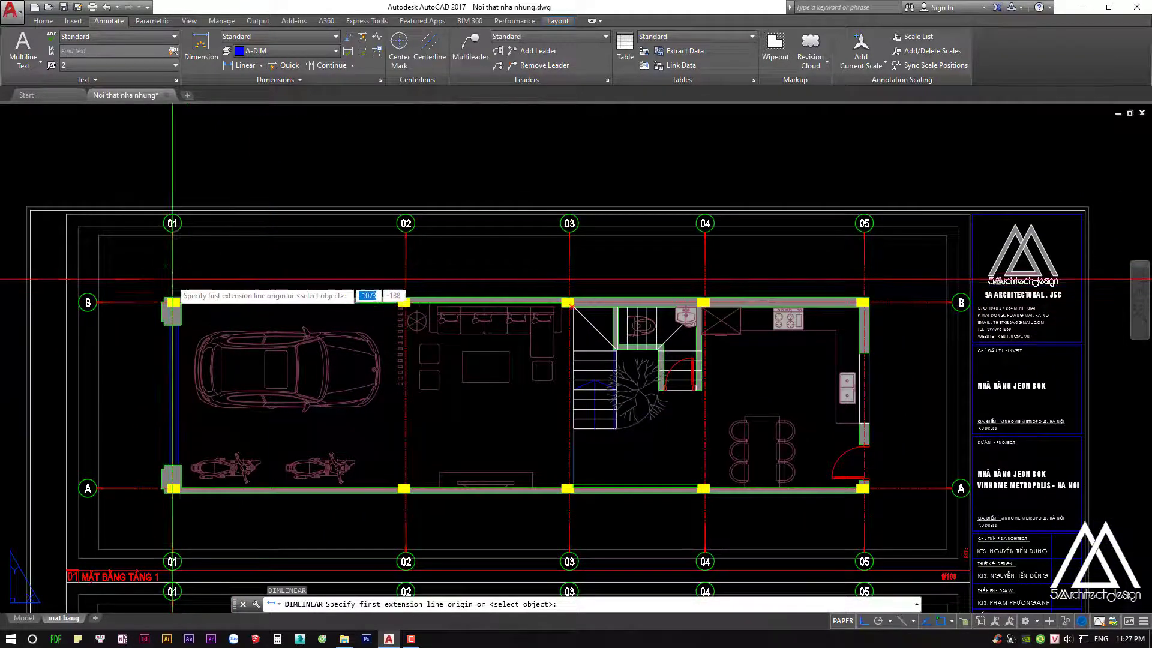
left_click(403, 301)
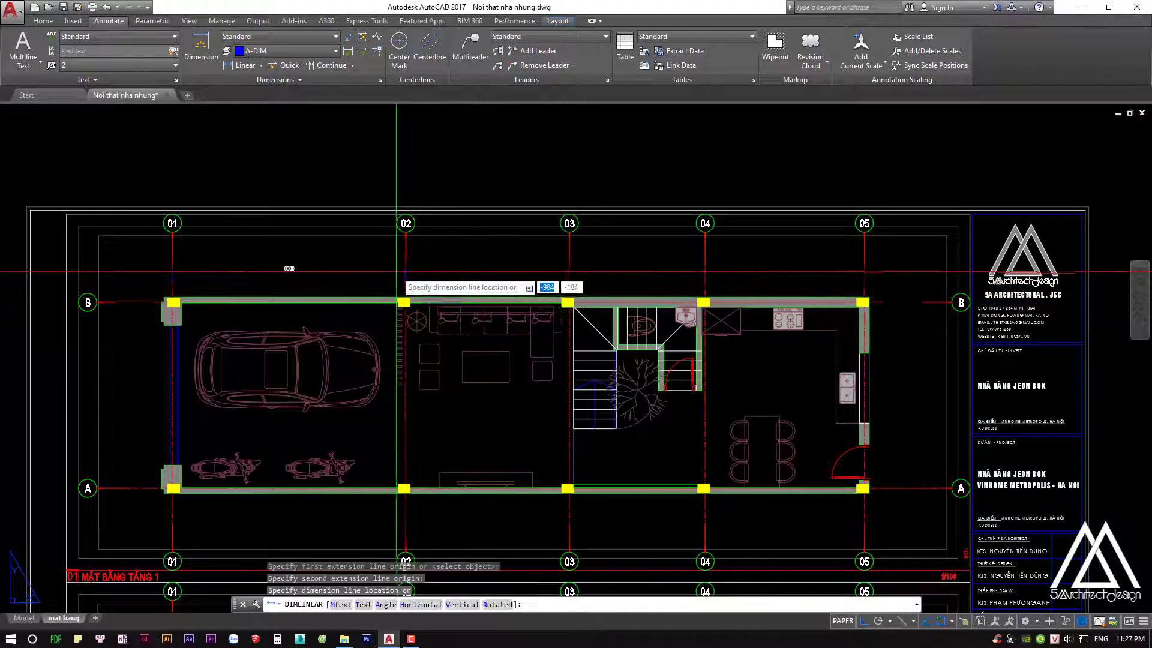
scroll(396, 268, "up", 3)
middle_click_drag(392, 266, 485, 263)
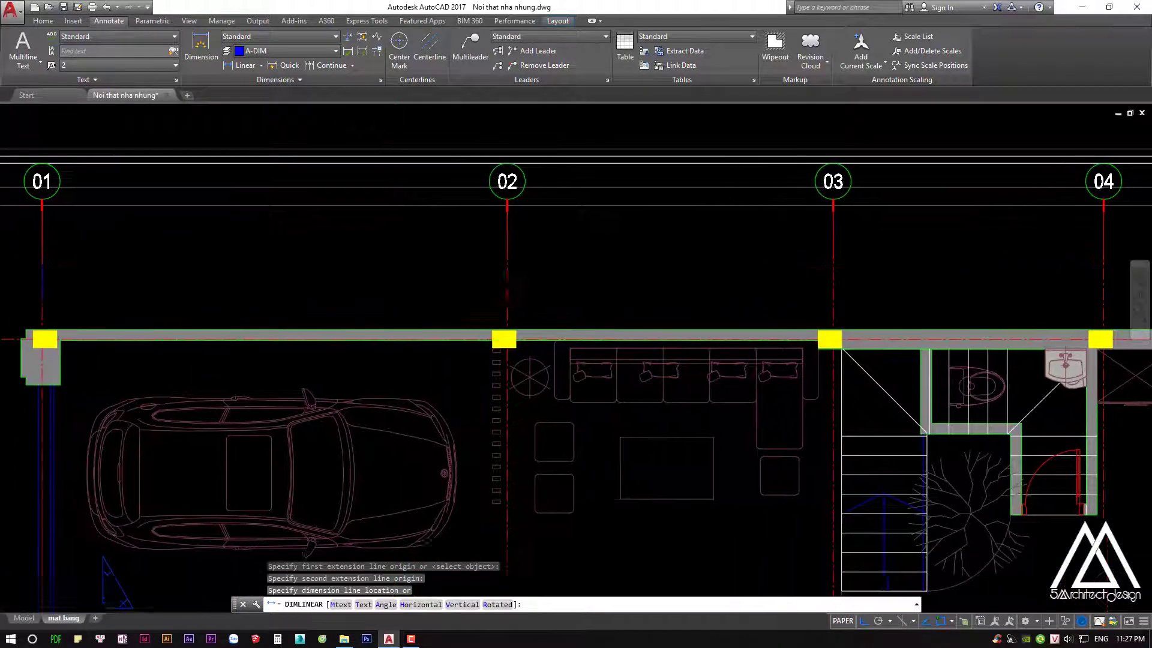
left_click(484, 257)
middle_click_drag(589, 271, 528, 278)
key("Escape")
Continue the chain with the 4204, 3490 and 4093 bays through grids 03, 04 and 05
type("dco")
key("Return")
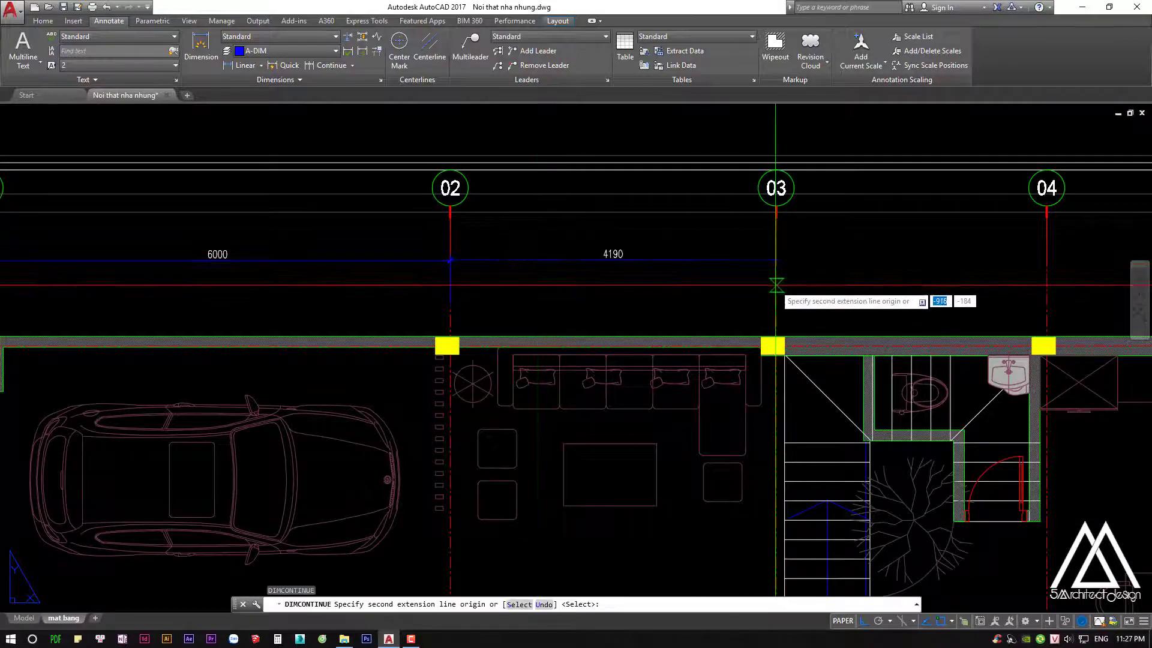
left_click(776, 294)
middle_click_drag(776, 294, 408, 282)
left_click(674, 267)
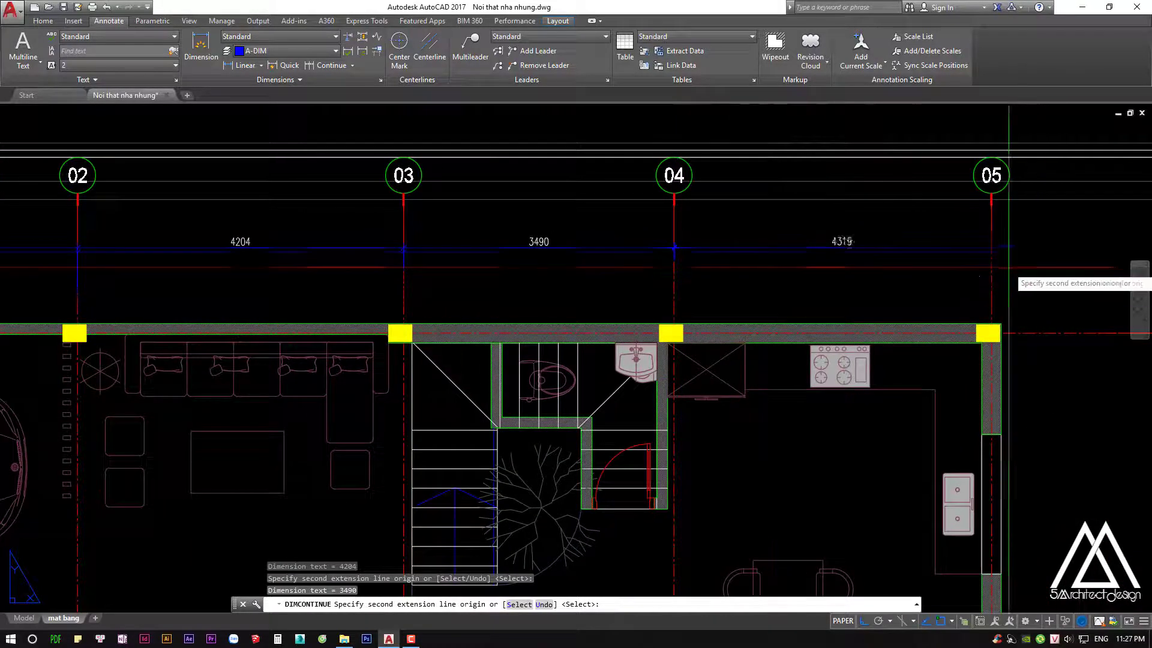
left_click(974, 259)
key("Escape")
Start an overall dimension from grid 01 with the whole top wall in view
middle_click_drag(974, 259, 950, 269)
type("DBA")
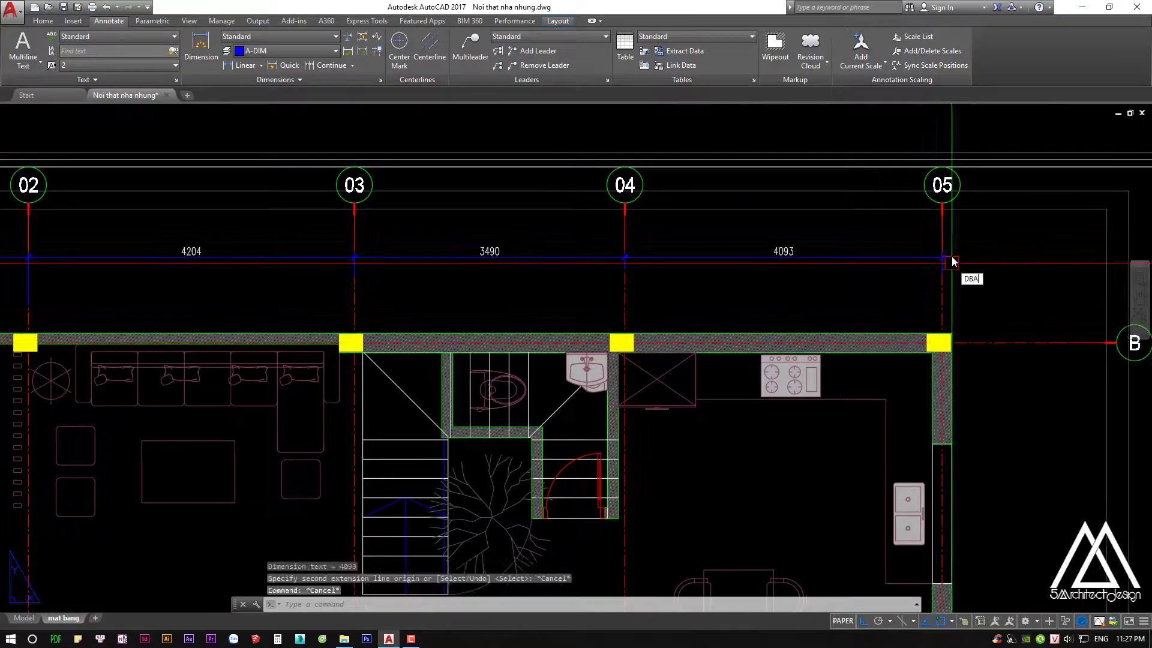
key("Return")
middle_click_drag(360, 261, 622, 264)
scroll(618, 252, "down", 3)
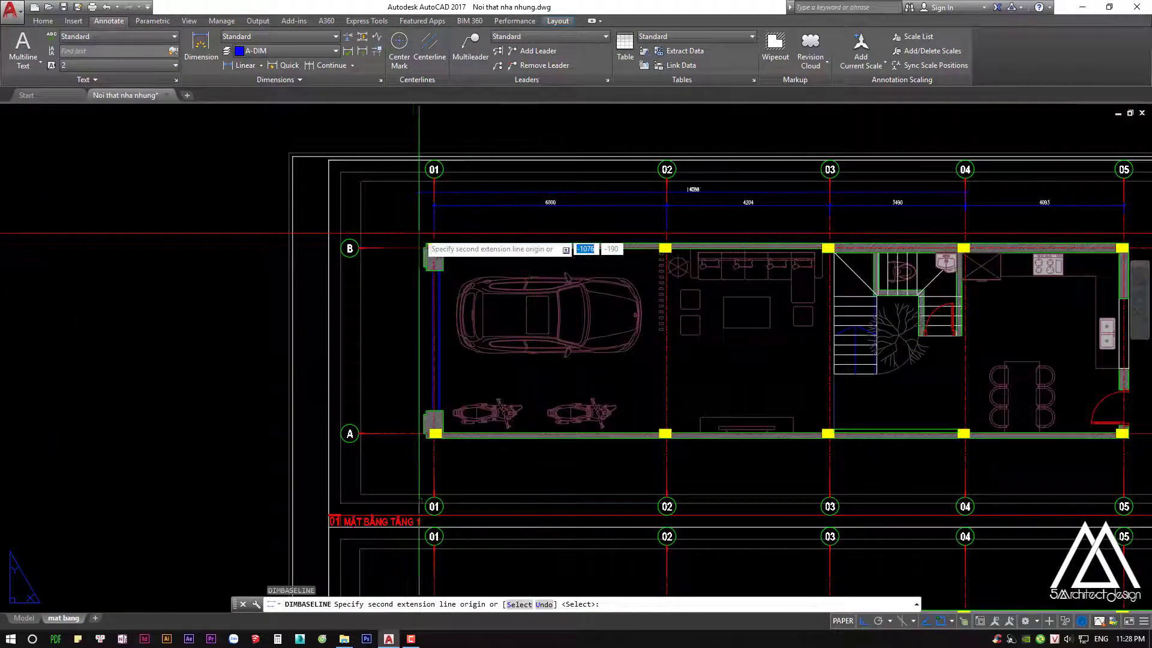
Place the overall dimension above the chain and grip-stretch it to grid 05 for 18183
left_click(423, 234)
key("Escape")
middle_click_drag(765, 181, 442, 247)
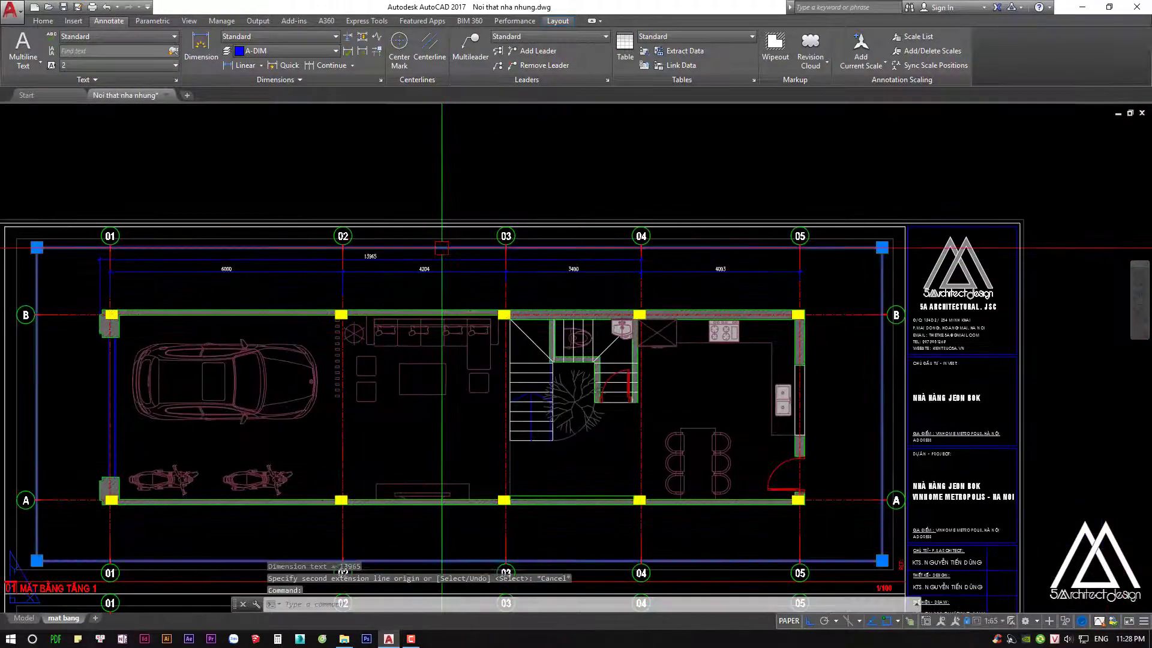
key("Escape")
left_click(446, 257)
left_click(799, 287)
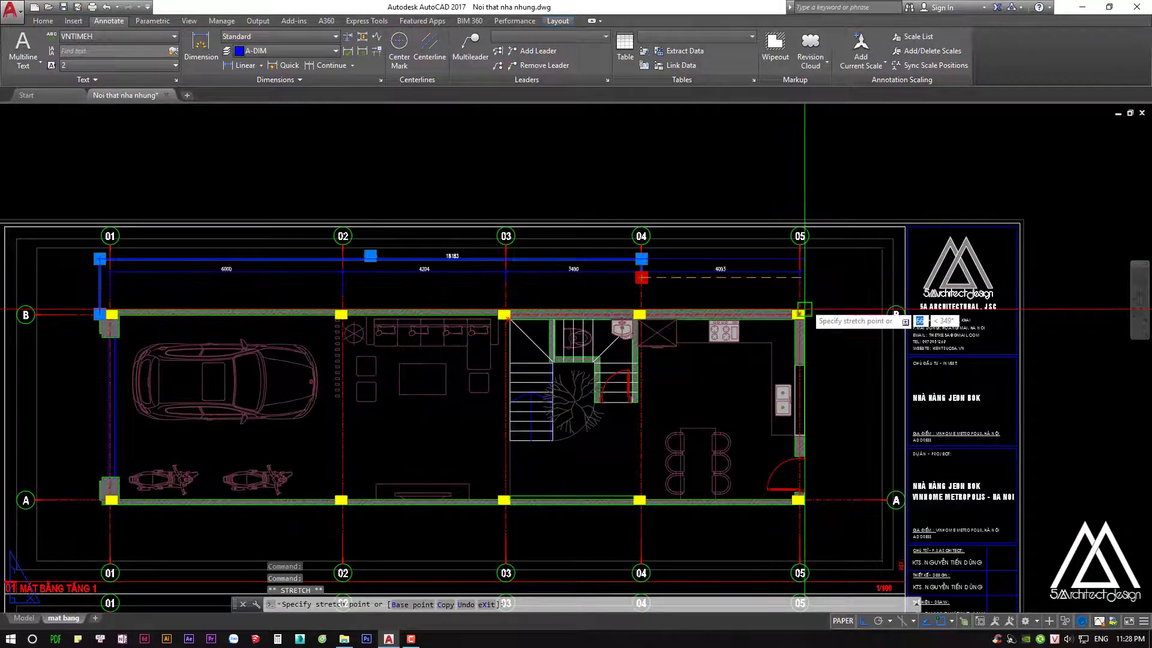
key("Escape")
key("Escape")
Select the dimensions for extension-line trim/extend, then cancel the adjustment
middle_click_drag(688, 290, 793, 276)
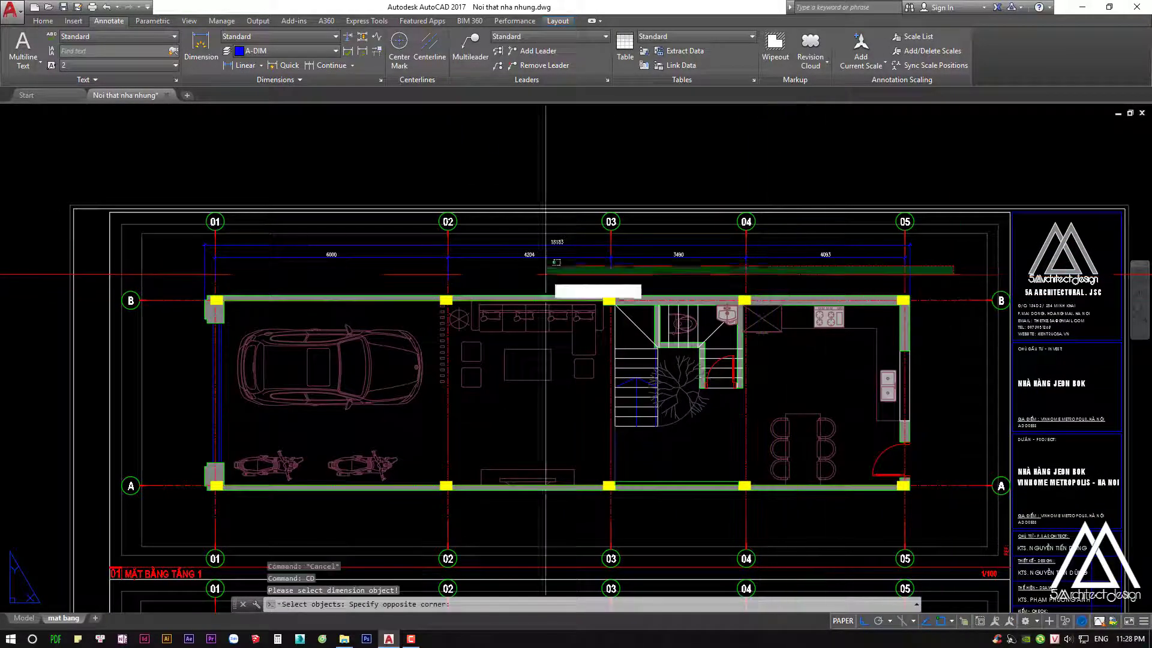
left_click(556, 262)
key("Return")
scroll(180, 258, "up", 2)
scroll(434, 283, "down", 2)
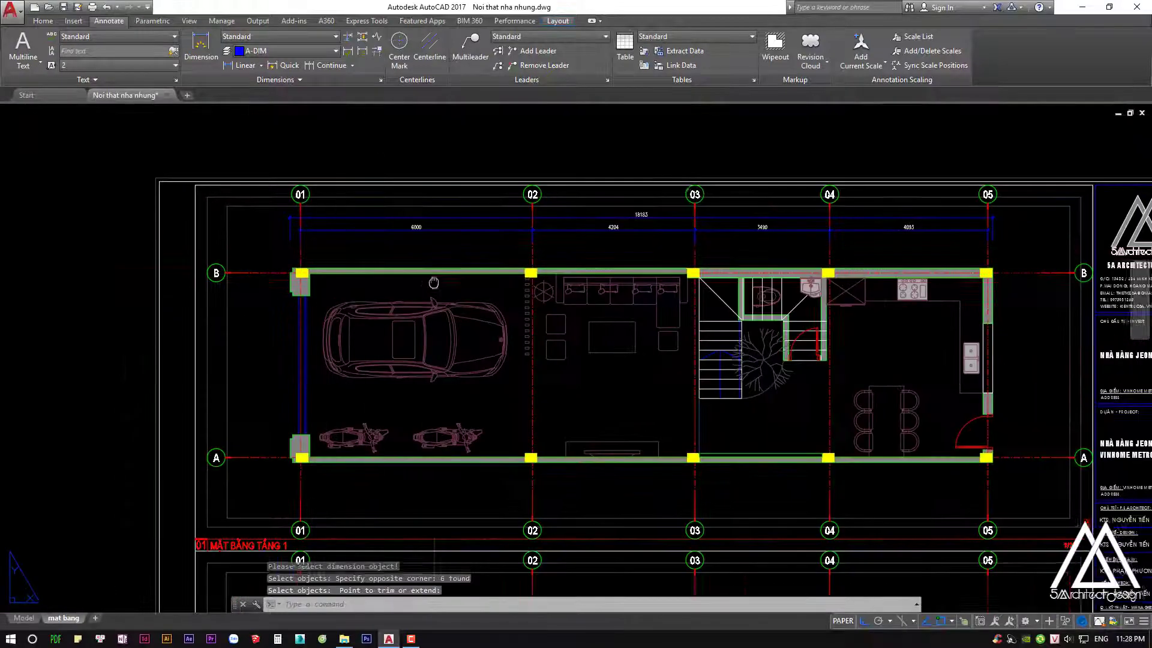
middle_click_drag(434, 282, 274, 259)
key("Escape")
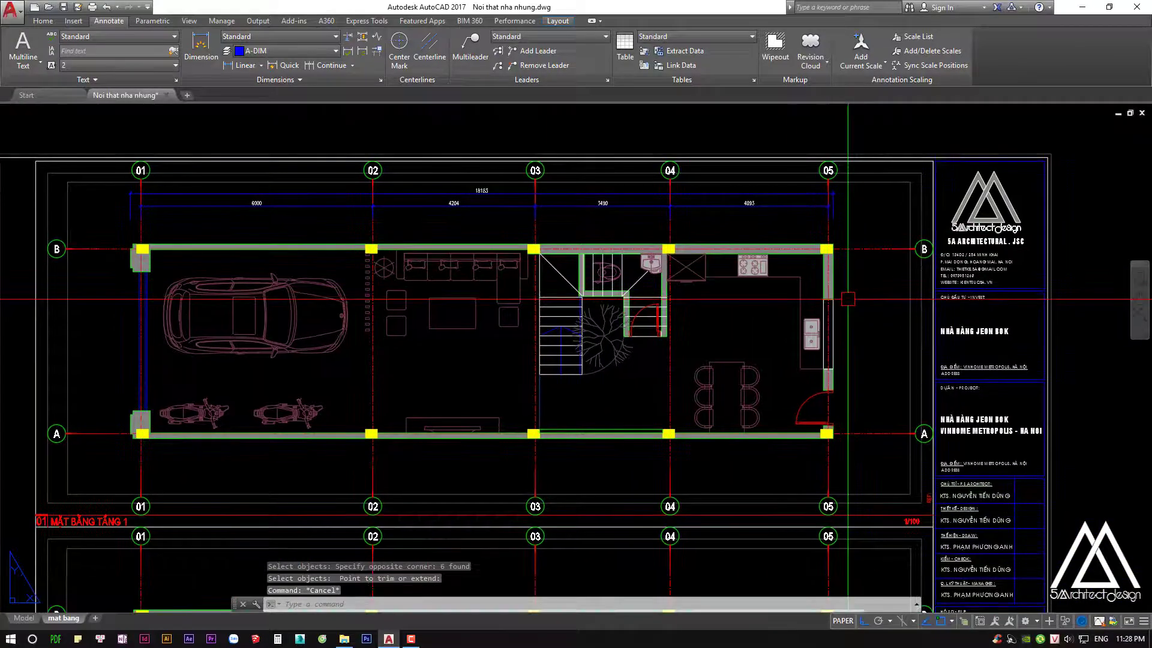
Zoom in and out to review the dimensioned top wall
scroll(848, 299, "down", 1)
scroll(540, 264, "up", 2)
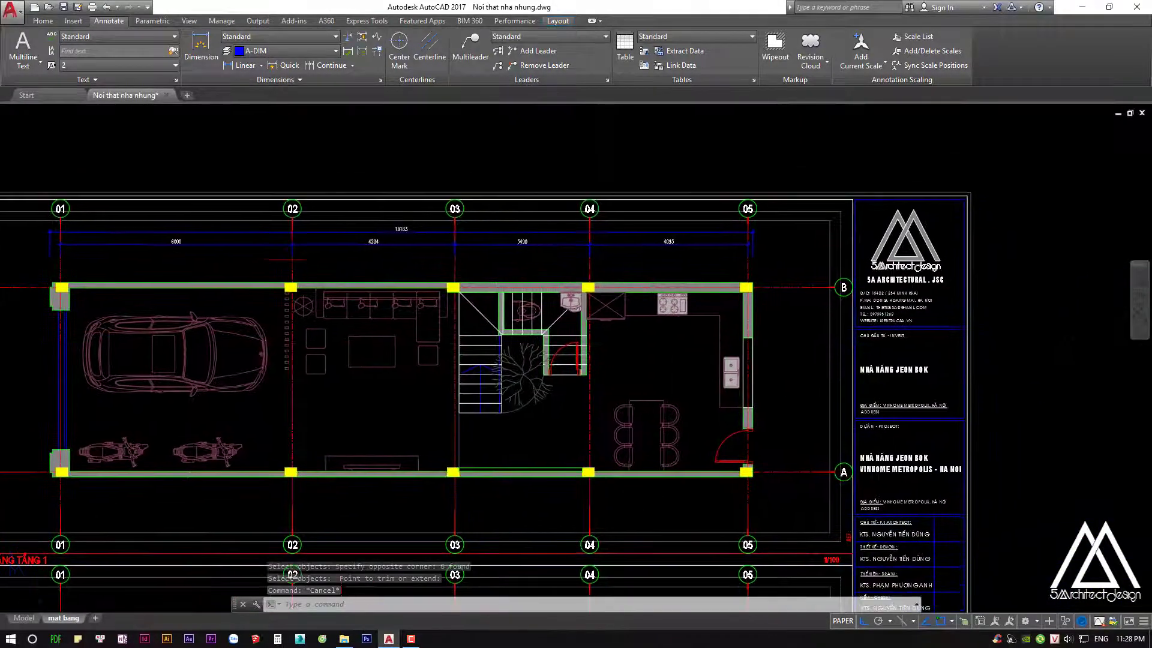
scroll(318, 231, "down", 1)
scroll(317, 231, "down", 1)
scroll(383, 216, "up", 1)
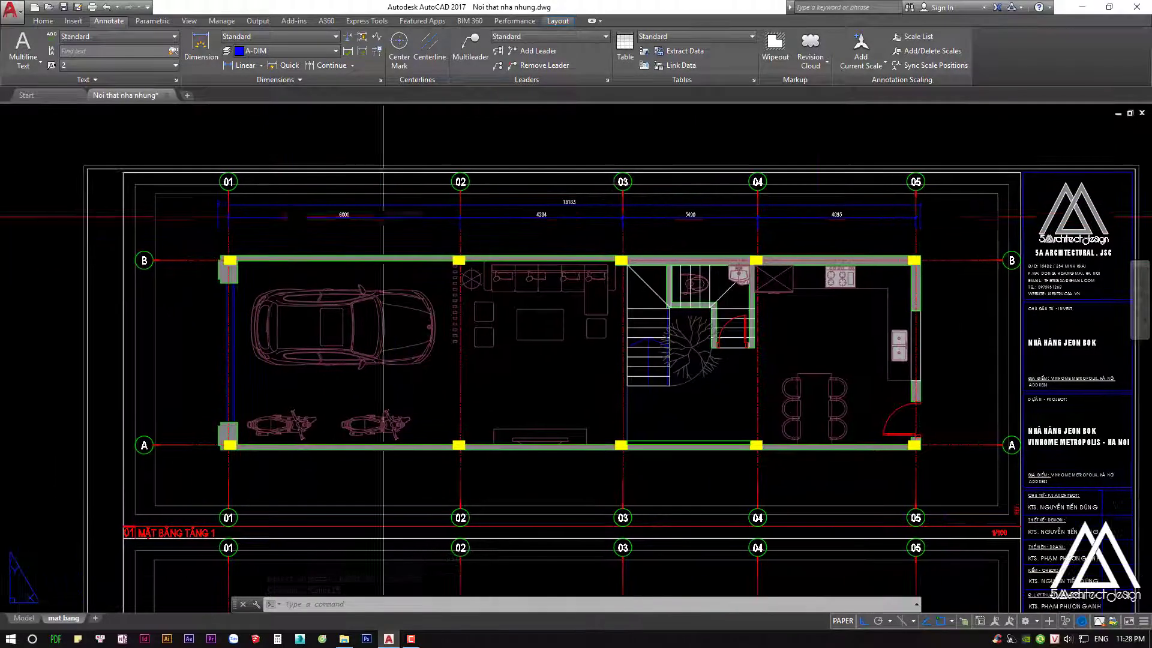
scroll(840, 299, "down", 1)
scroll(732, 250, "up", 1)
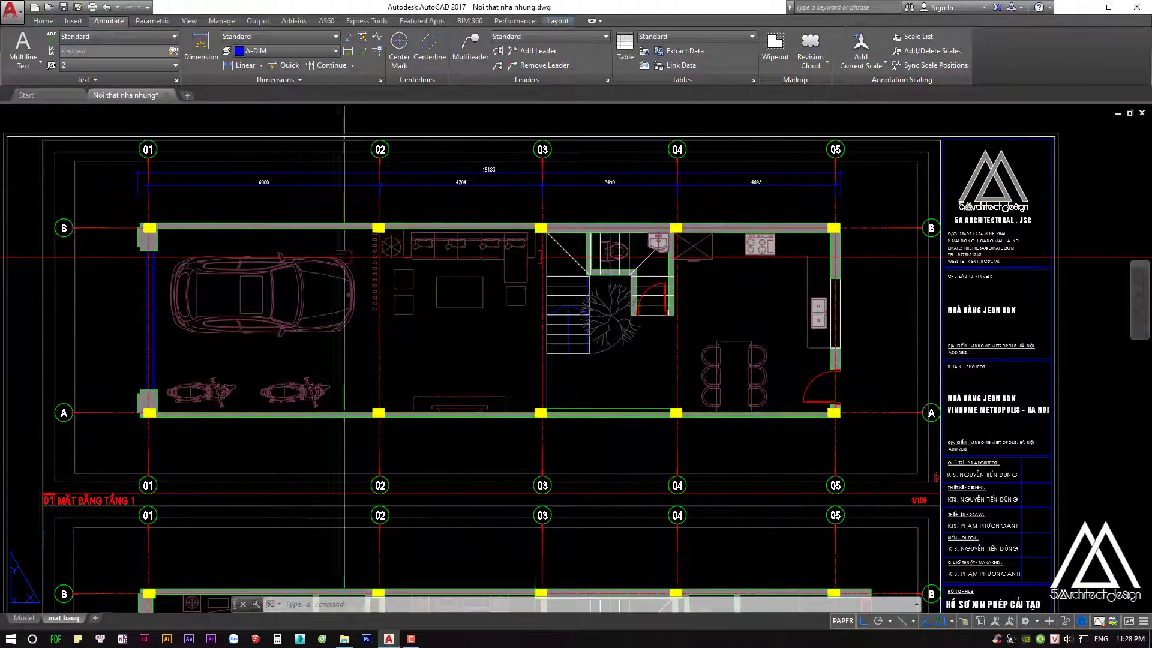
Dimension the 4780 vertical span between gridlines B and A left of the wall
middle_click_drag(128, 232, 392, 213)
type("dli")
key("Return")
scroll(392, 214, "up", 3)
left_click(392, 214)
middle_click_drag(385, 426, 414, 286)
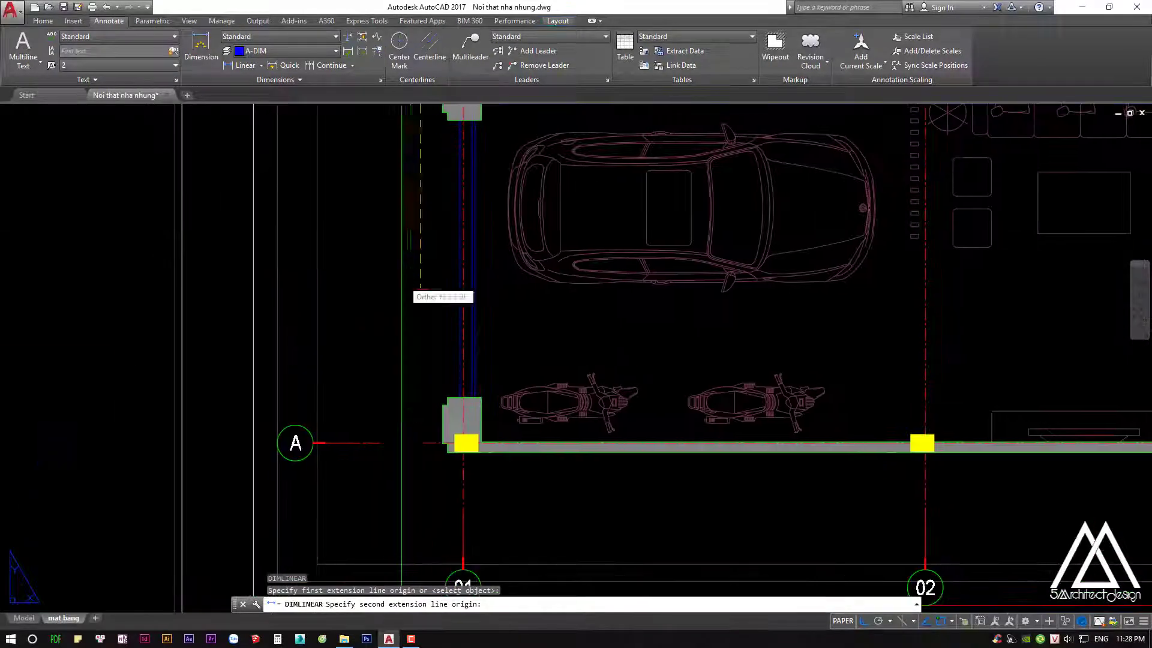
left_click(421, 443)
middle_click_drag(365, 341, 377, 388)
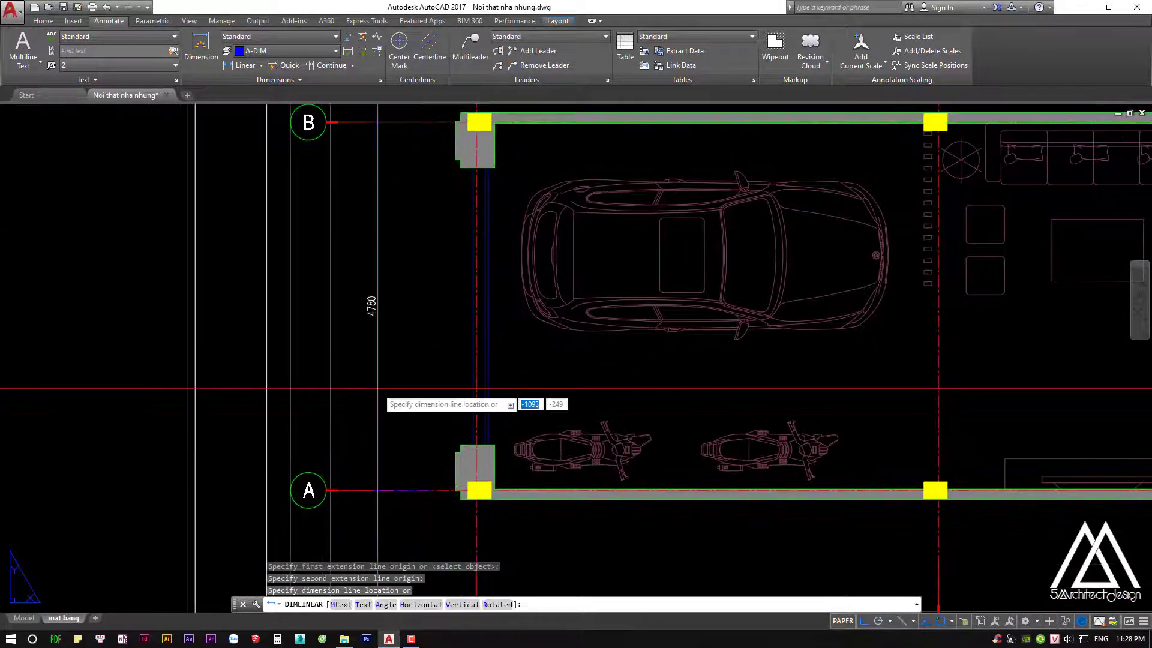
left_click(377, 389)
Add the 5031 outer wall-corner dimension outside the 4780 one
key("Return")
scroll(456, 510, "up", 3)
left_click(459, 482)
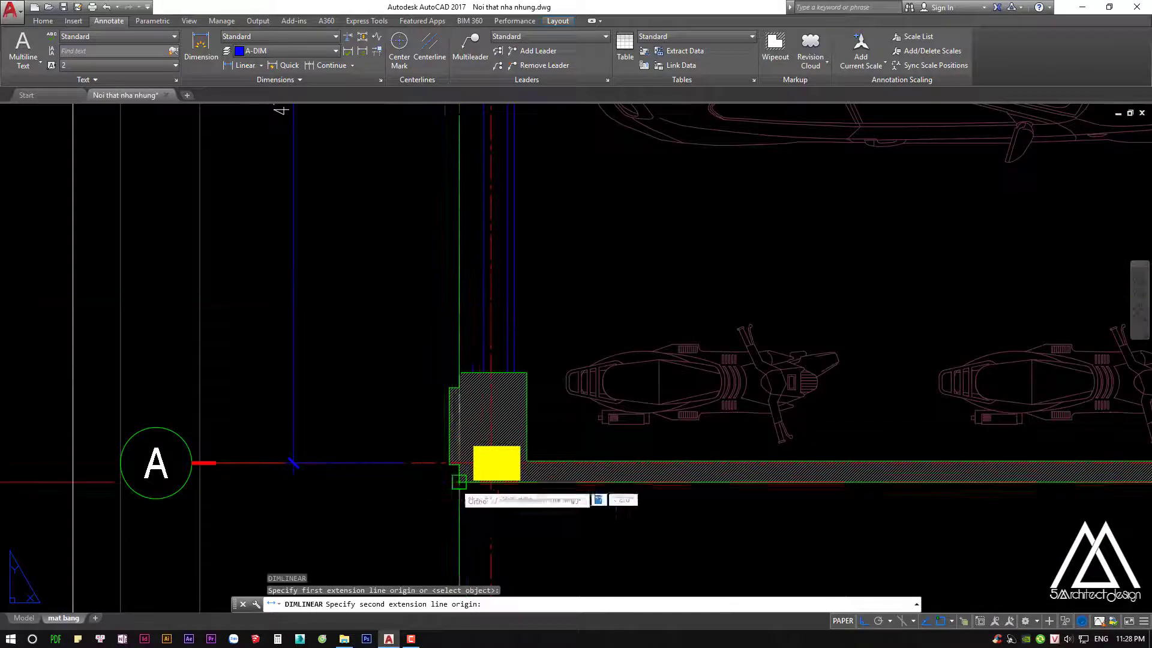
scroll(459, 482, "down", 3)
middle_click_drag(296, 420, 319, 438)
left_click(321, 436)
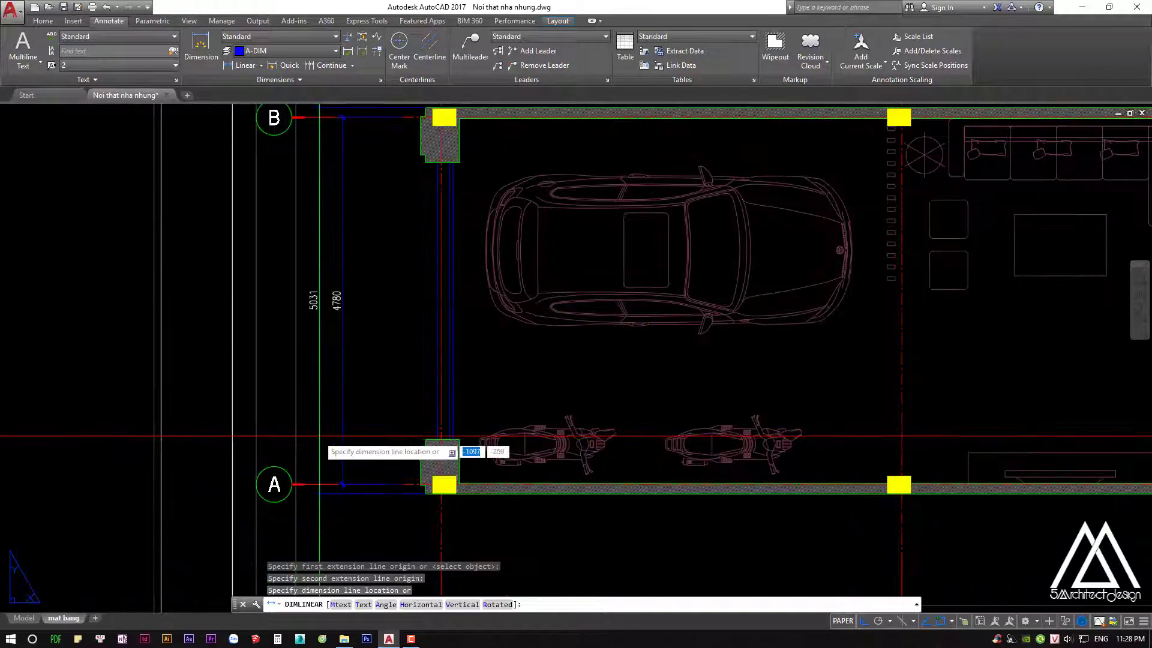
left_click(322, 438)
key("Escape")
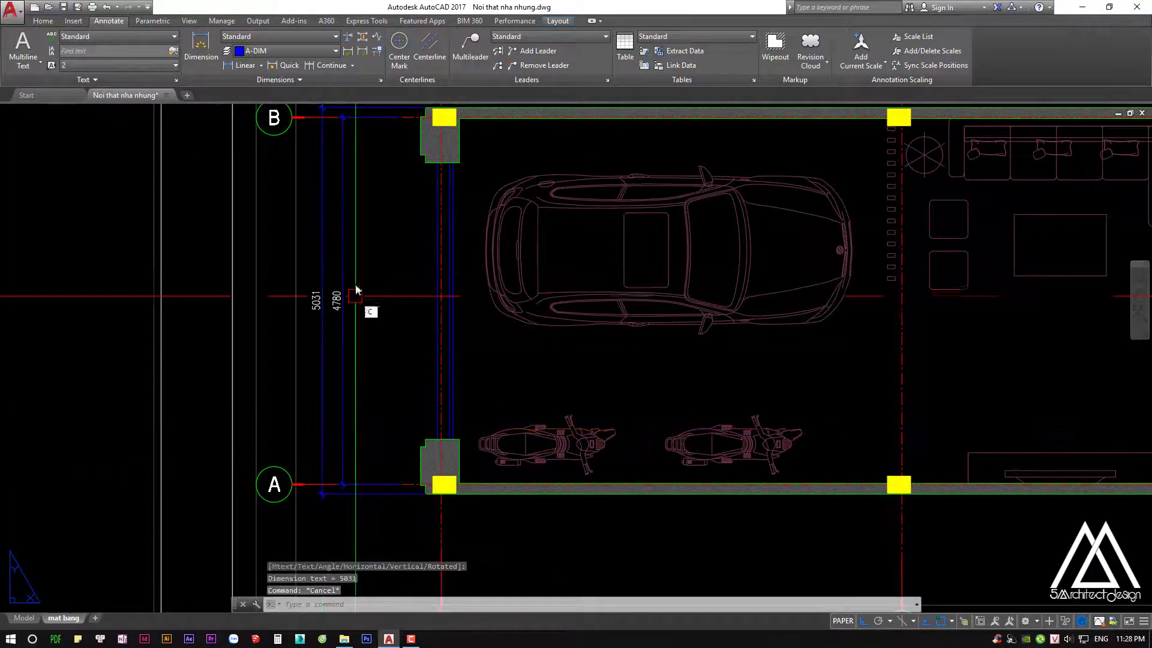
Select the 4780 and 5031 vertical dimensions and zoom in to inspect their labels
left_click(366, 162)
key("Return")
middle_click_drag(339, 108, 339, 240)
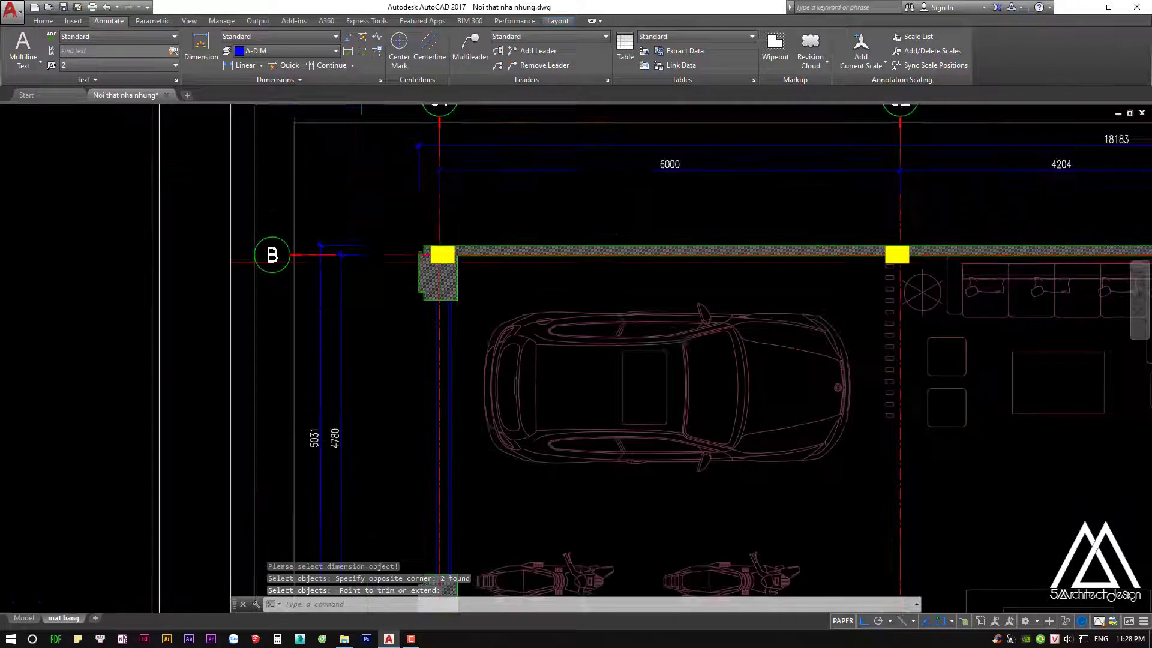
scroll(339, 240, "up", 2)
middle_click_drag(340, 290, 430, 57)
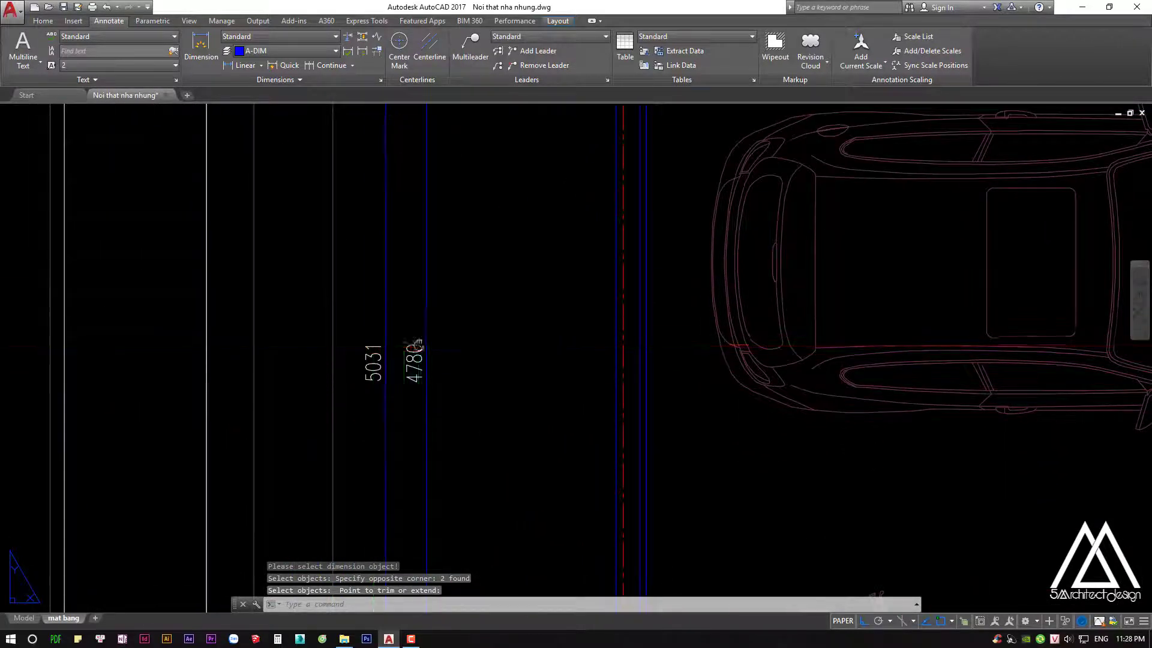
mouse_move(416, 345)
middle_mouse_down()
mouse_move(420, 360)
mouse_move(447, 360)
middle_mouse_up()
scroll(429, 366, "down", 2)
scroll(435, 372, "down", 2)
scroll(494, 386, "up", 4)
scroll(553, 308, "down", 4)
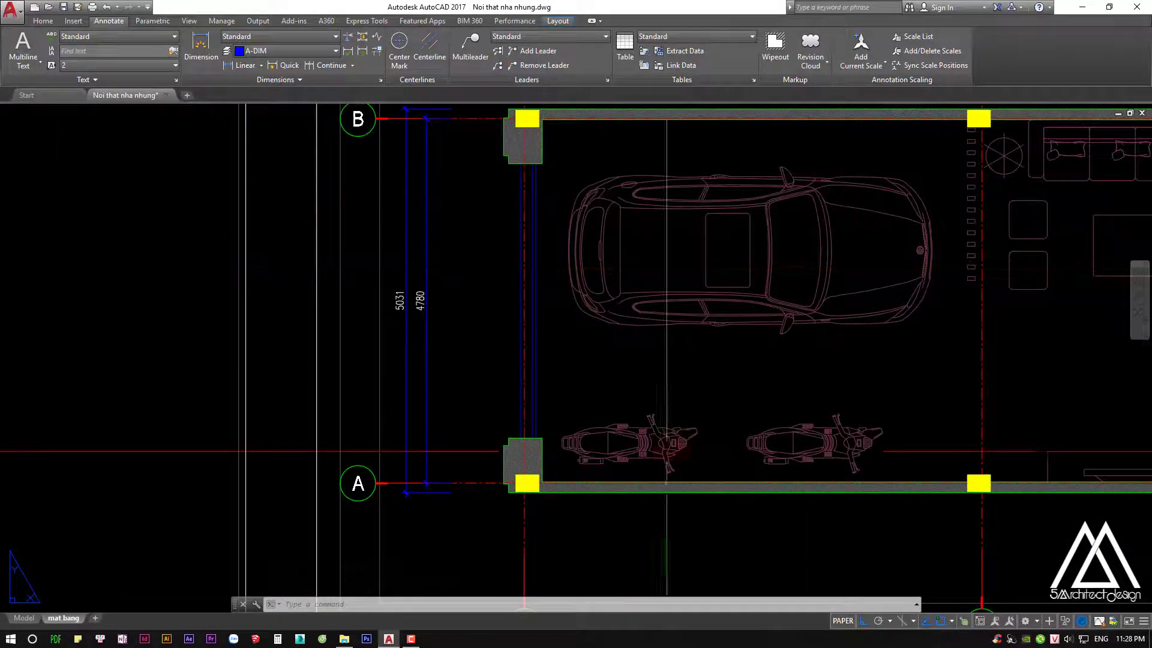
Pan around the garage, staircase and WC, cancelling a stray selection
middle_click_drag(666, 451, 635, 443)
mouse_move(527, 278)
middle_mouse_down()
mouse_move(458, 364)
mouse_move(363, 407)
mouse_move(359, 398)
middle_mouse_up()
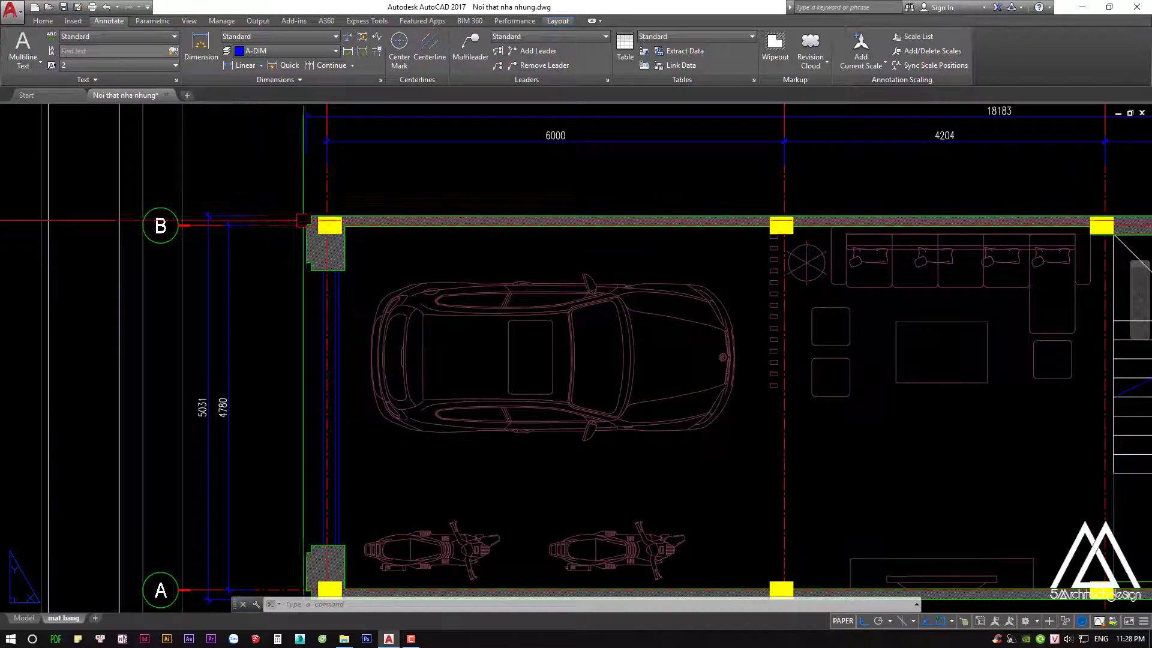
left_click(303, 220)
key("Escape")
key("Escape")
middle_click_drag(381, 568, 434, 466)
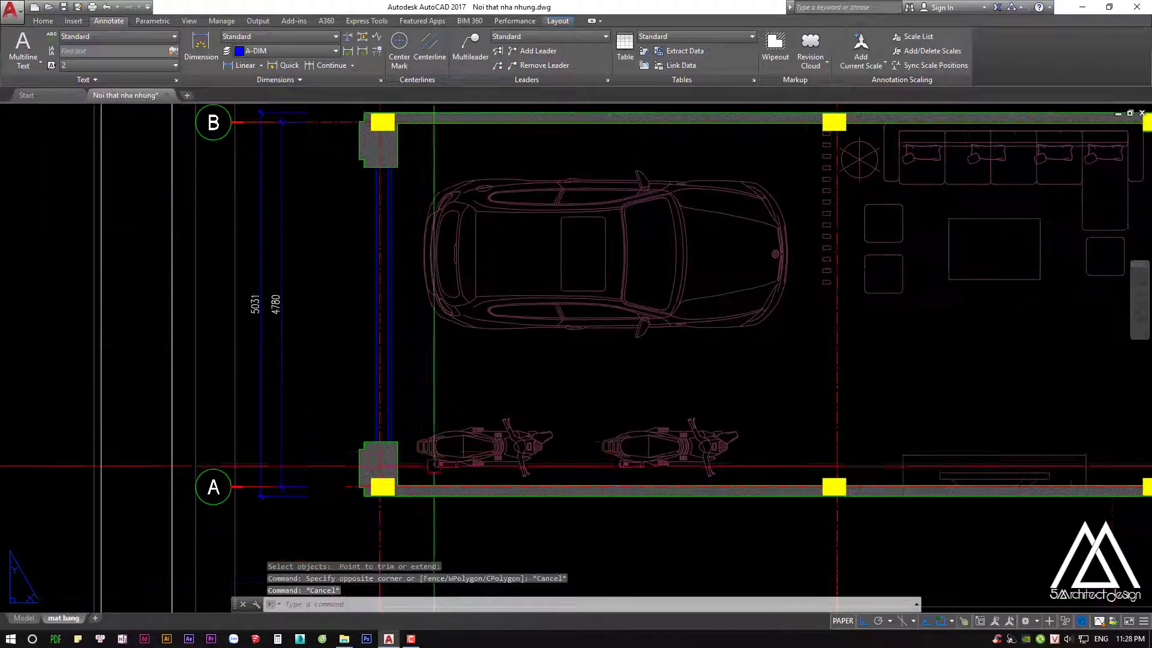
mouse_move(862, 297)
middle_mouse_down()
mouse_move(742, 297)
mouse_move(562, 362)
mouse_move(520, 360)
middle_mouse_up()
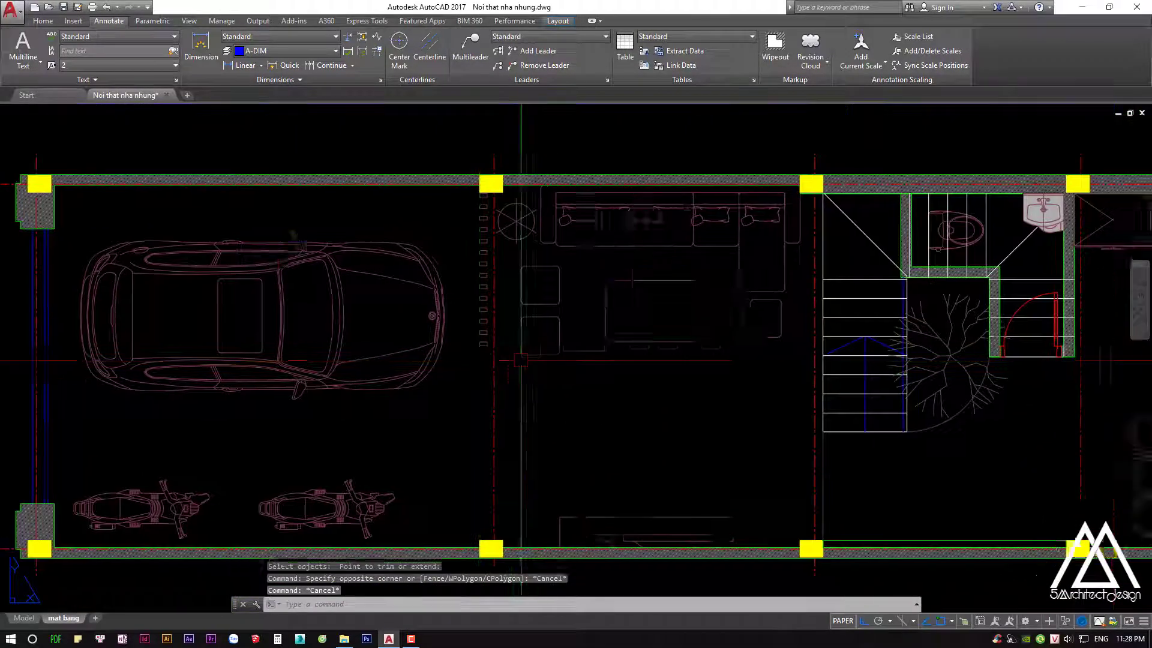
scroll(520, 360, "down", 4)
scroll(769, 411, "up", 1)
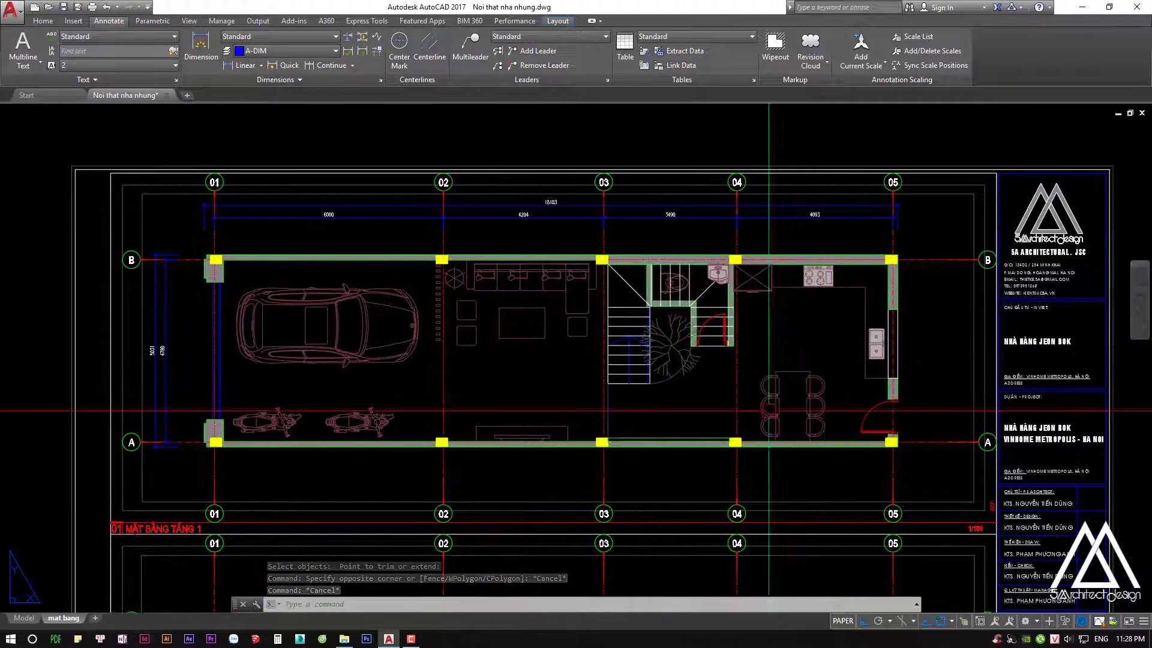
Recentre the full sheet and zoom toward the living-room furniture
middle_click_drag(769, 411, 789, 404)
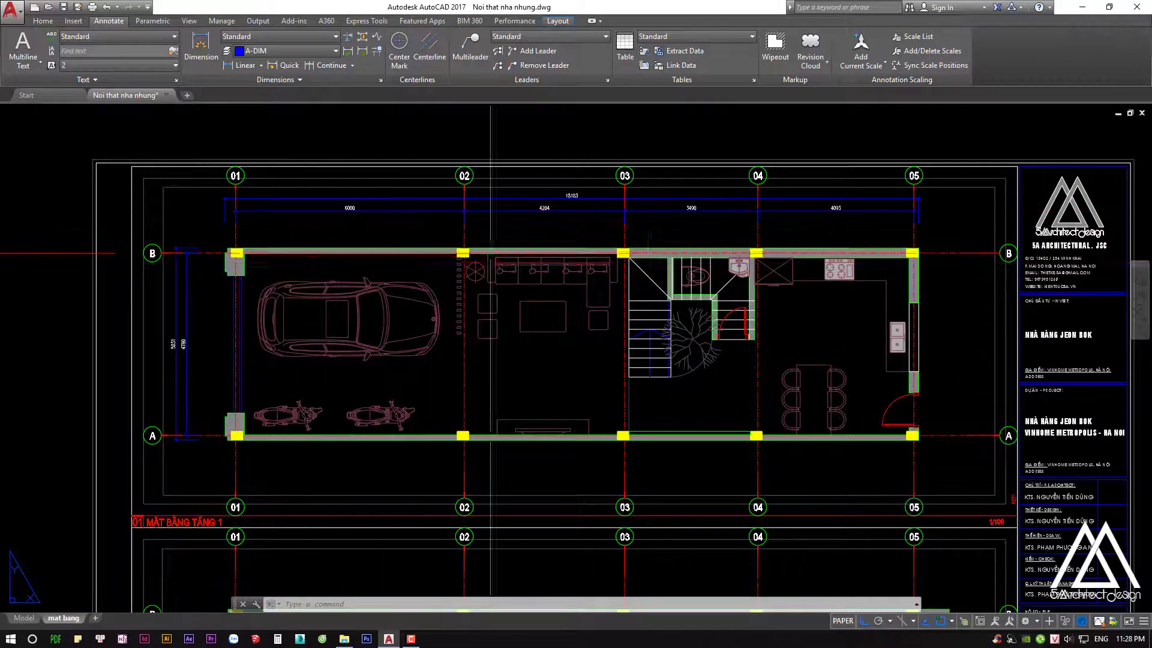
middle_click_drag(198, 415, 160, 409)
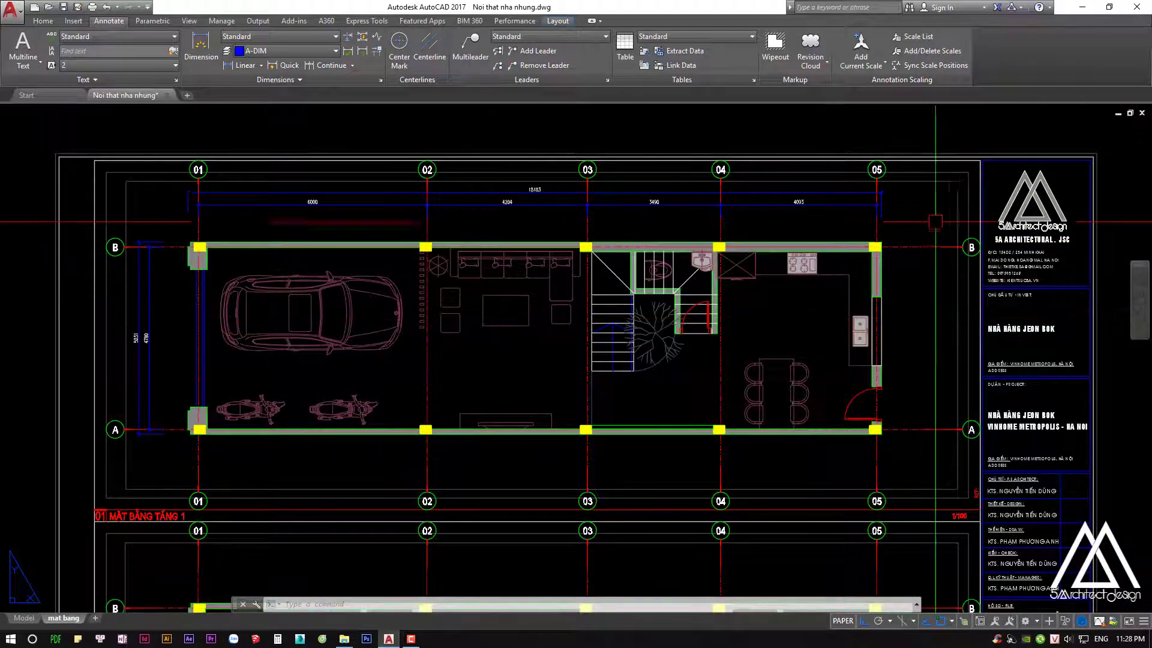
middle_click_drag(529, 420, 533, 419)
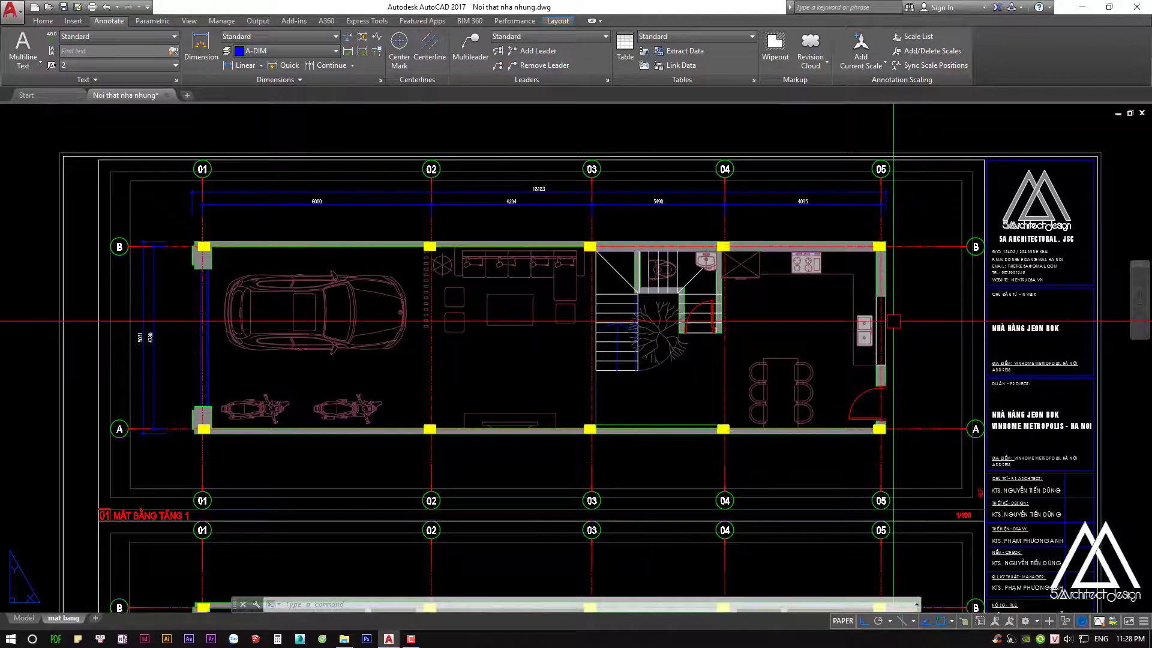
middle_click_drag(837, 304, 822, 312)
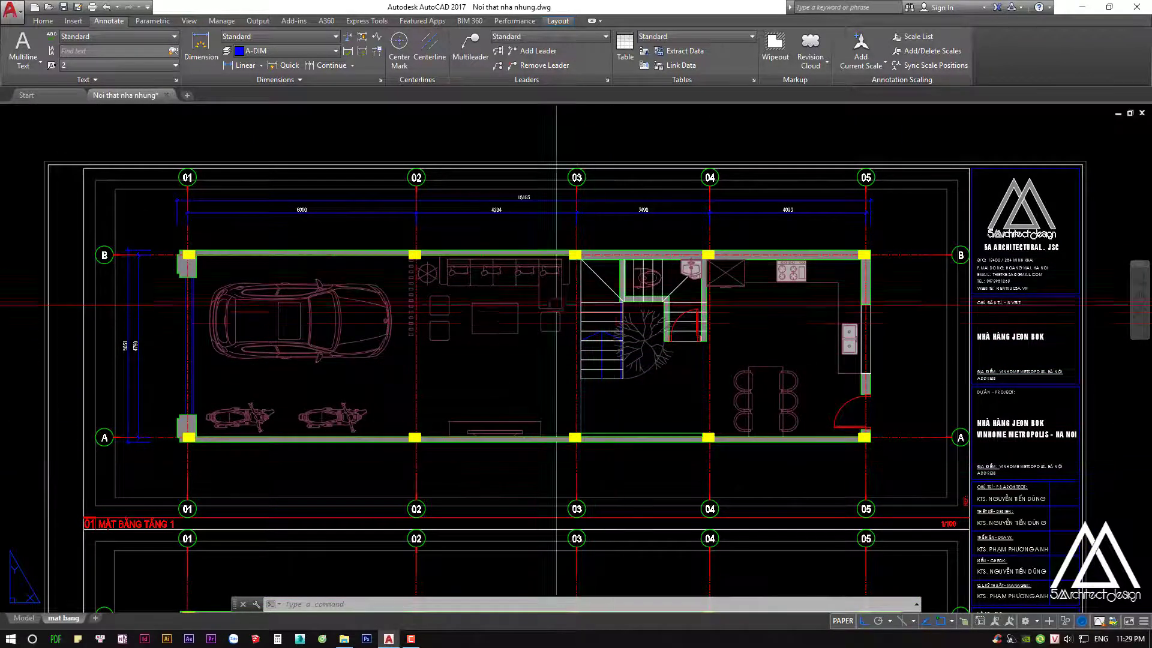
scroll(530, 342, "up", 5)
scroll(616, 389, "down", 5)
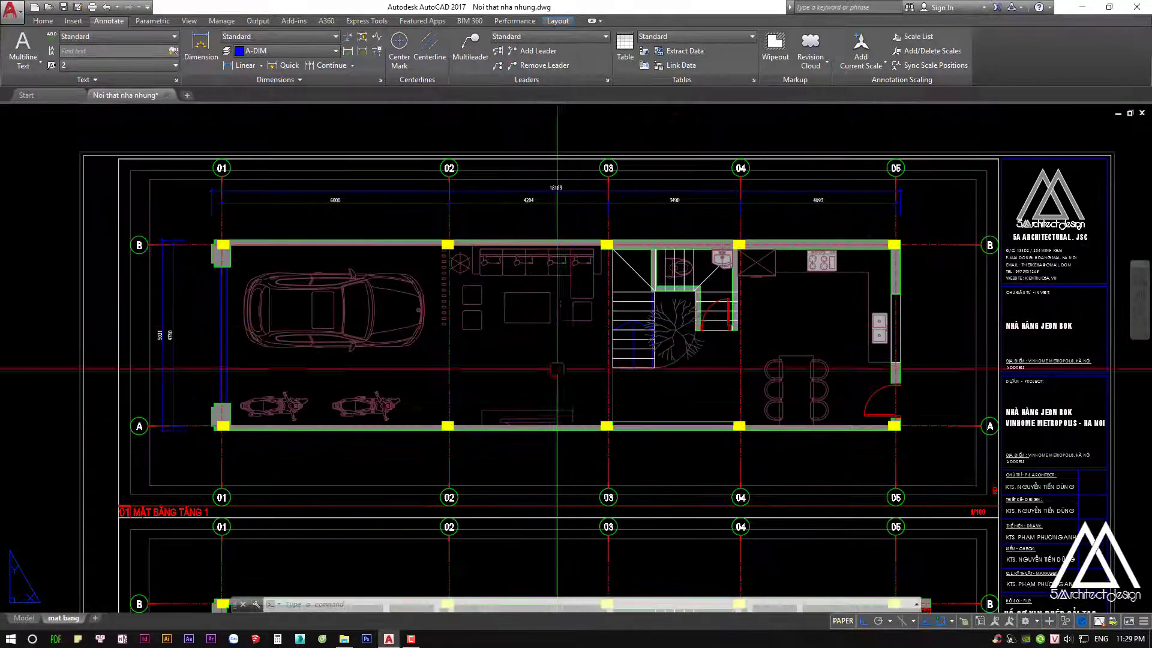
scroll(616, 389, "up", 1)
scroll(617, 389, "down", 1)
scroll(616, 389, "down", 2)
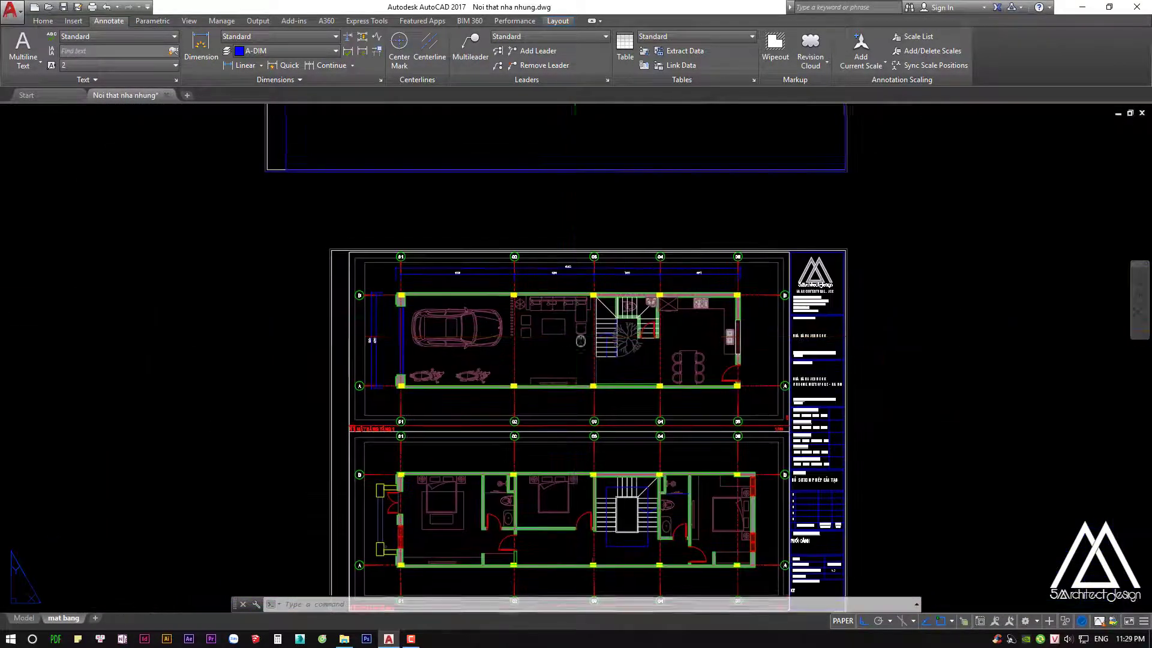
scroll(524, 310, "up", 3)
Add a 2013 vertical linear dimension from the column corner to the strip's lower end, left of it
type("dli")
key("Return")
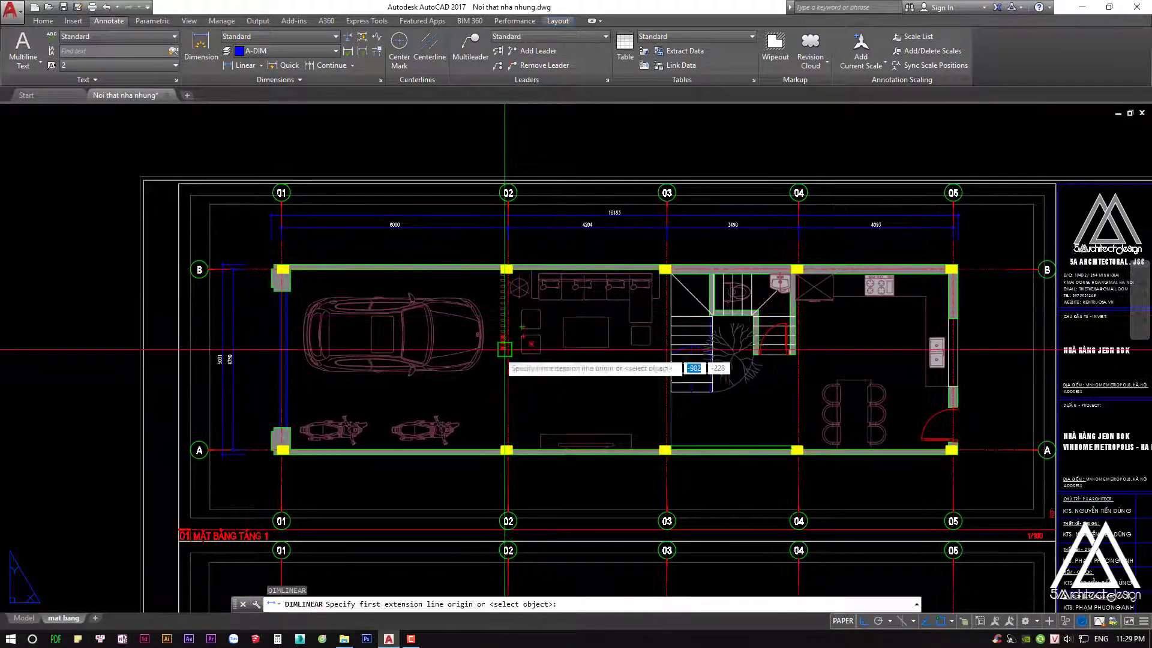
scroll(516, 315, "up", 5)
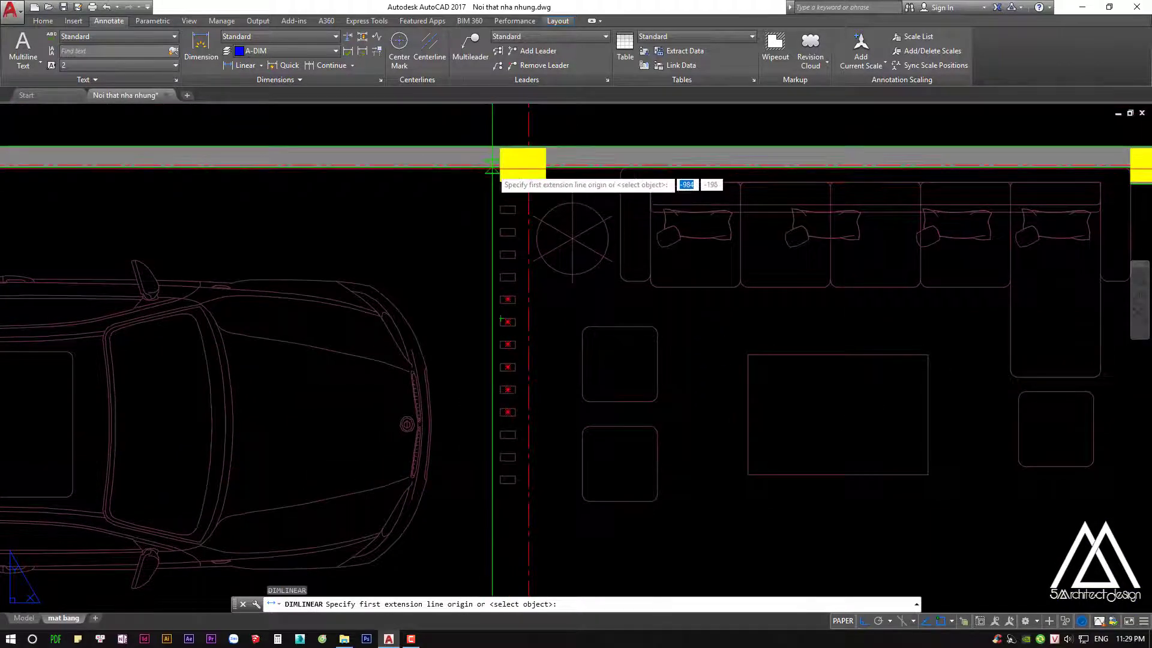
left_click(507, 187)
left_click(507, 479)
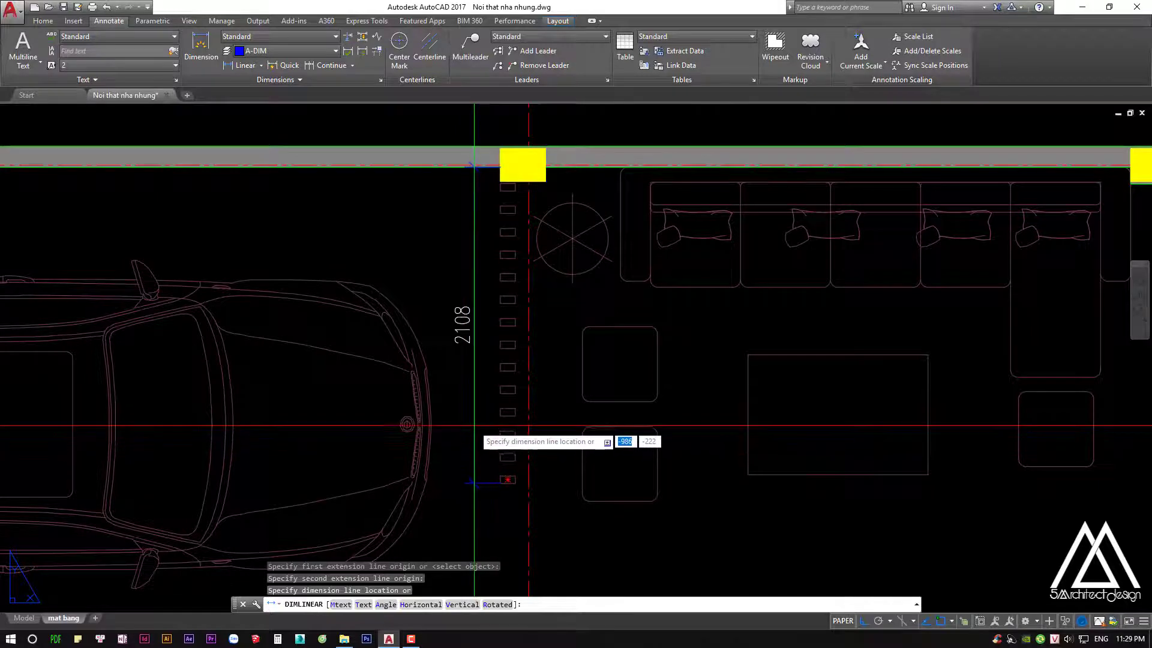
key("Escape")
key("Return")
left_click(523, 165)
key("Escape")
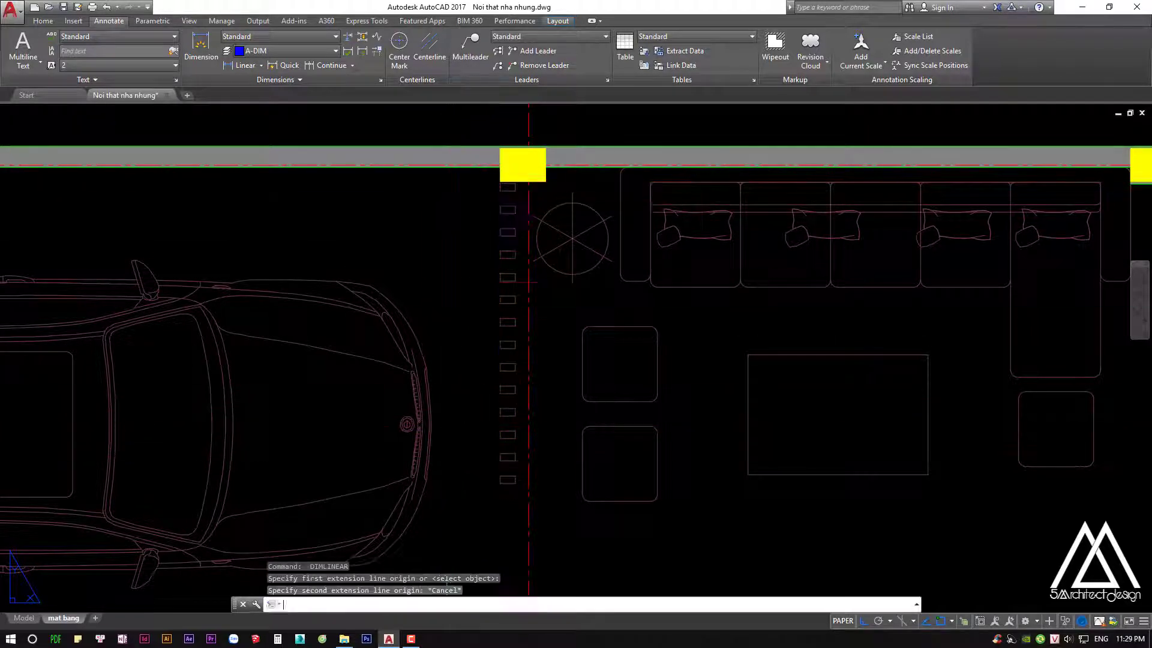
key("Return")
left_click(500, 181)
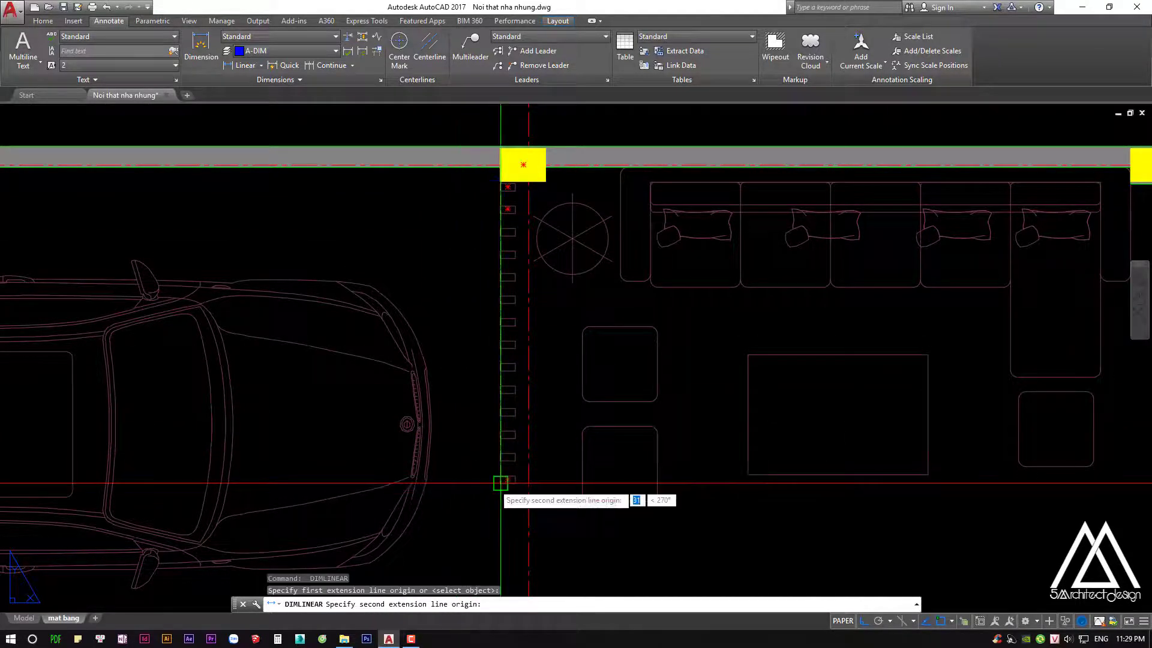
left_click(506, 479)
left_click(476, 451)
key("Escape")
key("Escape")
Inspect the new 2013 dimension, clearing stray prompts and zooming around the plan
middle_click_drag(465, 483, 529, 444)
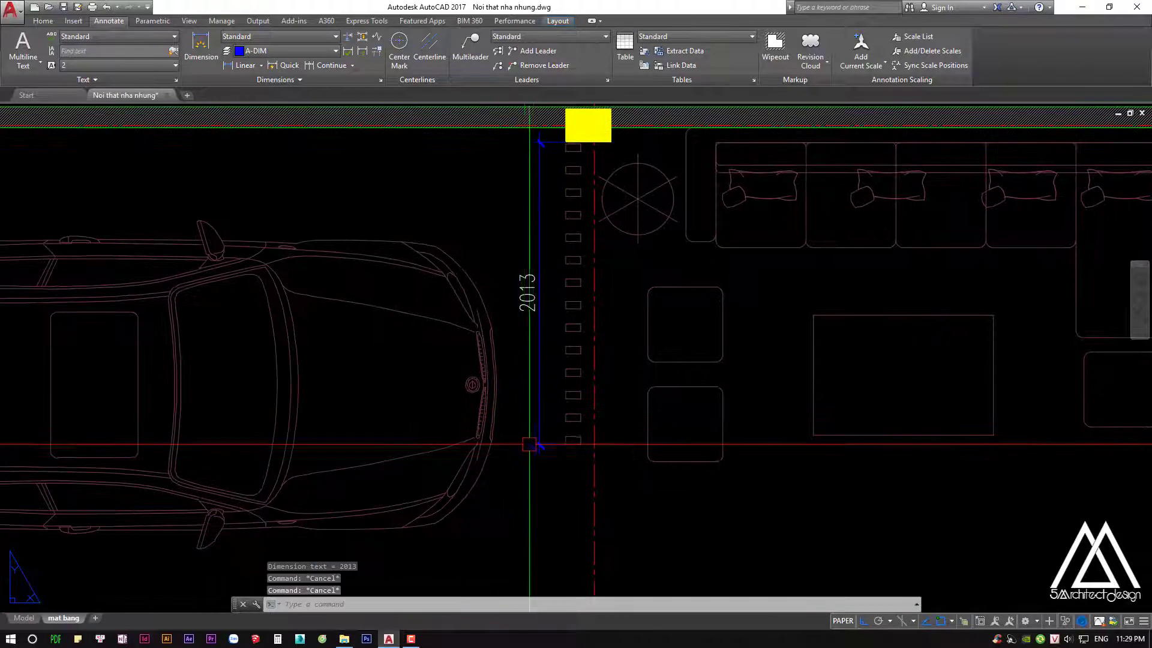
left_click(537, 431)
key("Return")
key("Escape")
scroll(547, 419, "down", 7)
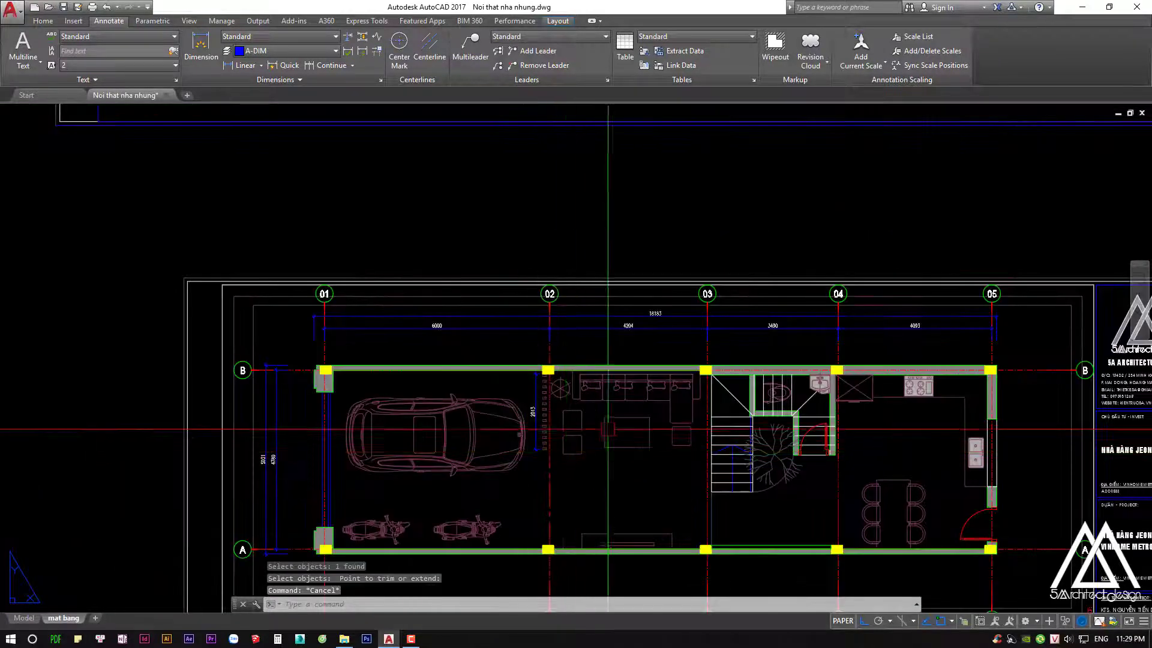
scroll(548, 414, "up", 10)
key("Escape")
key("Escape")
scroll(516, 396, "down", 4)
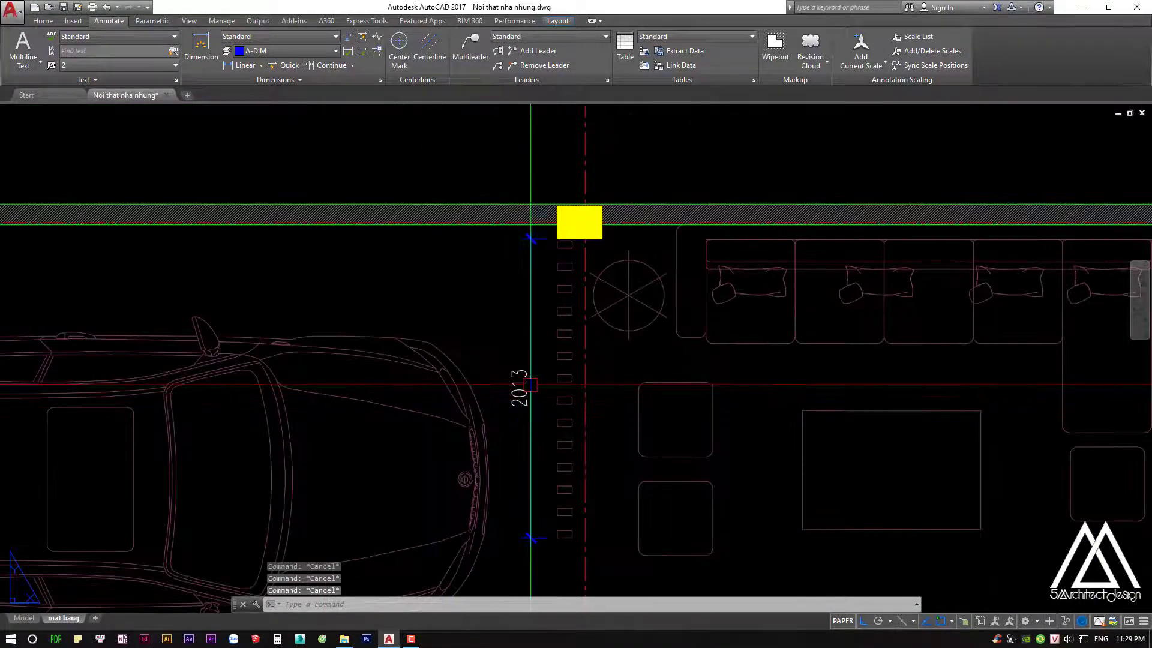
scroll(529, 380, "up", 7)
scroll(516, 370, "down", 3)
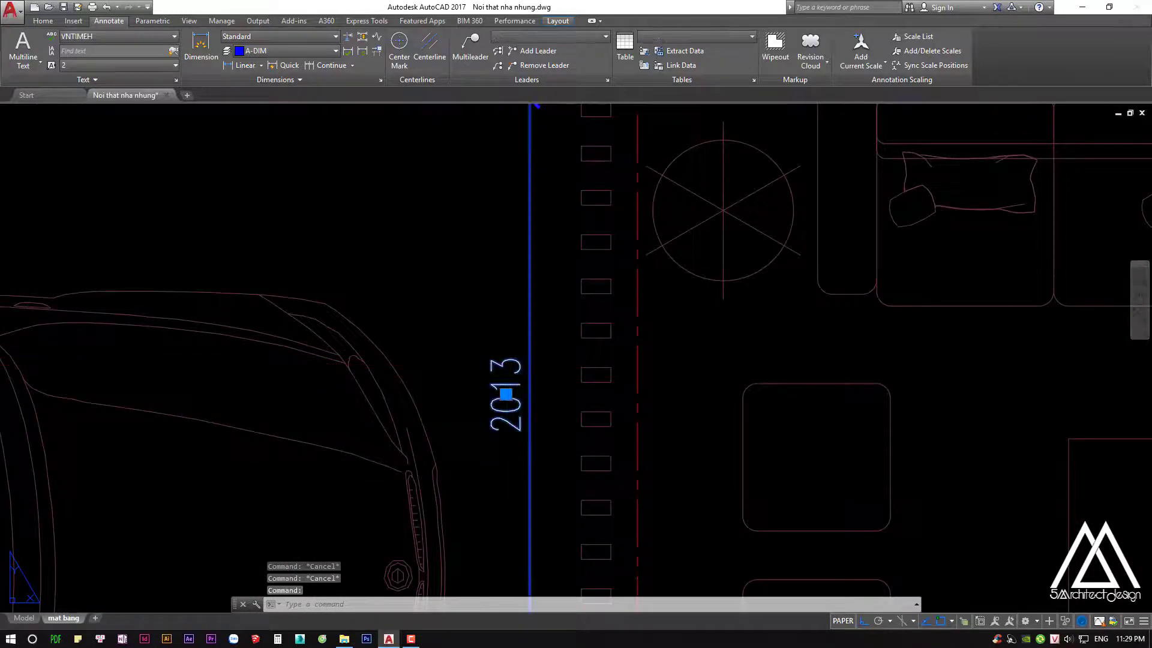
key("Escape")
scroll(516, 384, "down", 2)
key("Escape")
key("Escape")
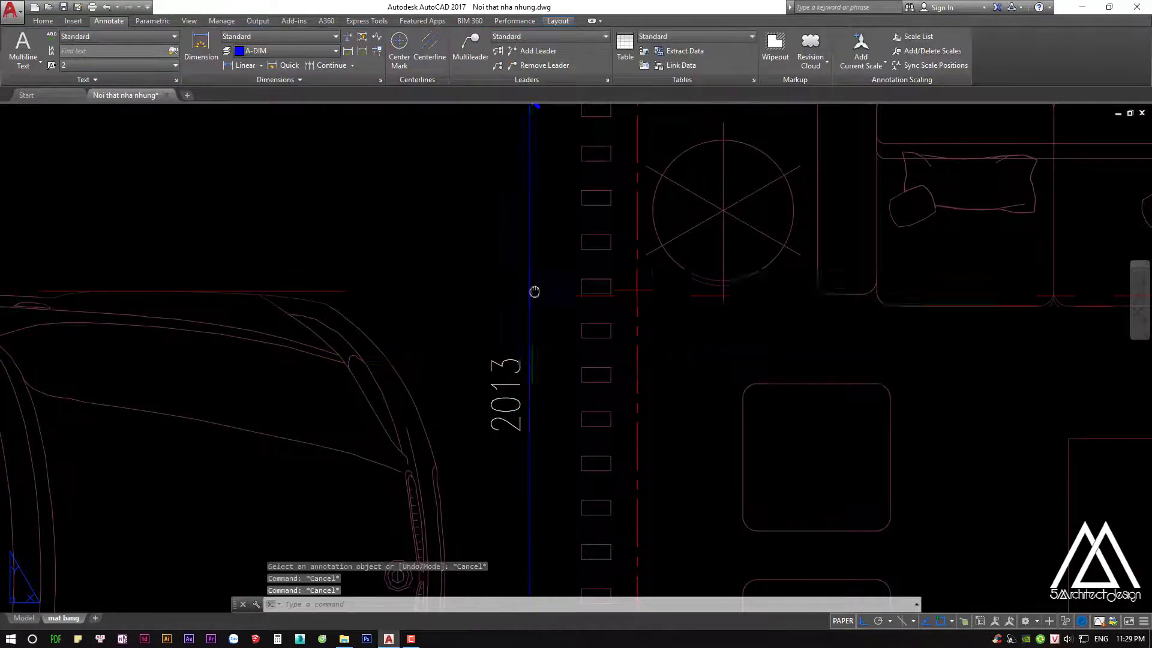
scroll(594, 183, "up", 2)
scroll(595, 183, "up", 4)
scroll(577, 132, "down", 3)
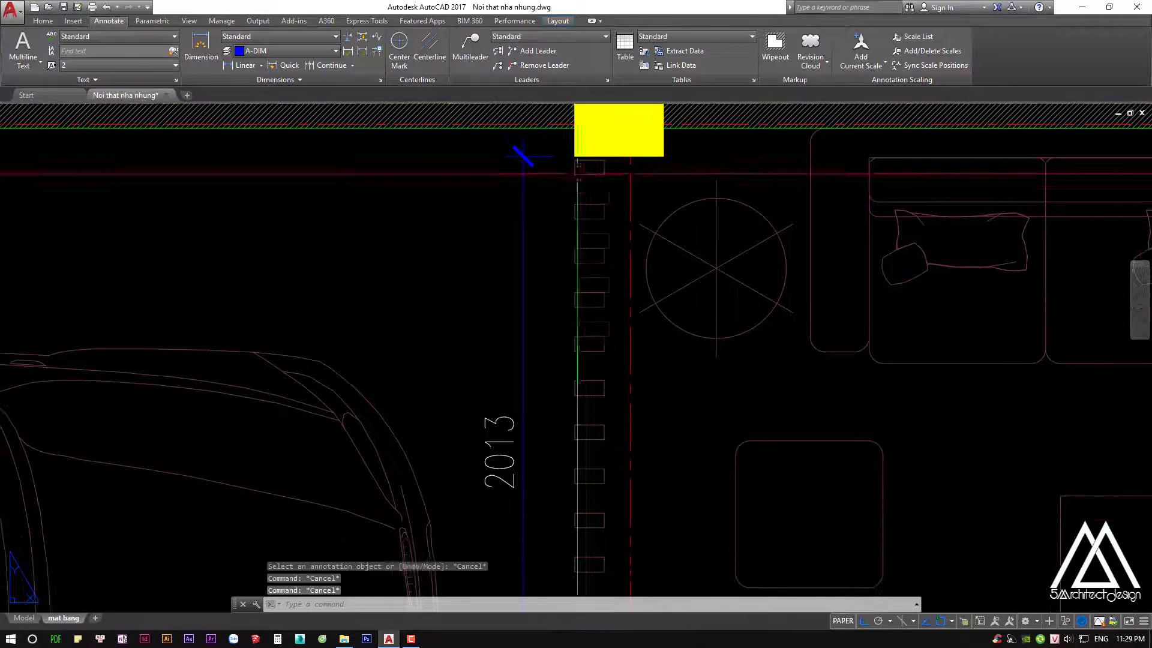
scroll(577, 120, "down", 3)
middle_click_drag(578, 132, 570, 191)
scroll(569, 202, "up", 6)
scroll(569, 202, "up", 3)
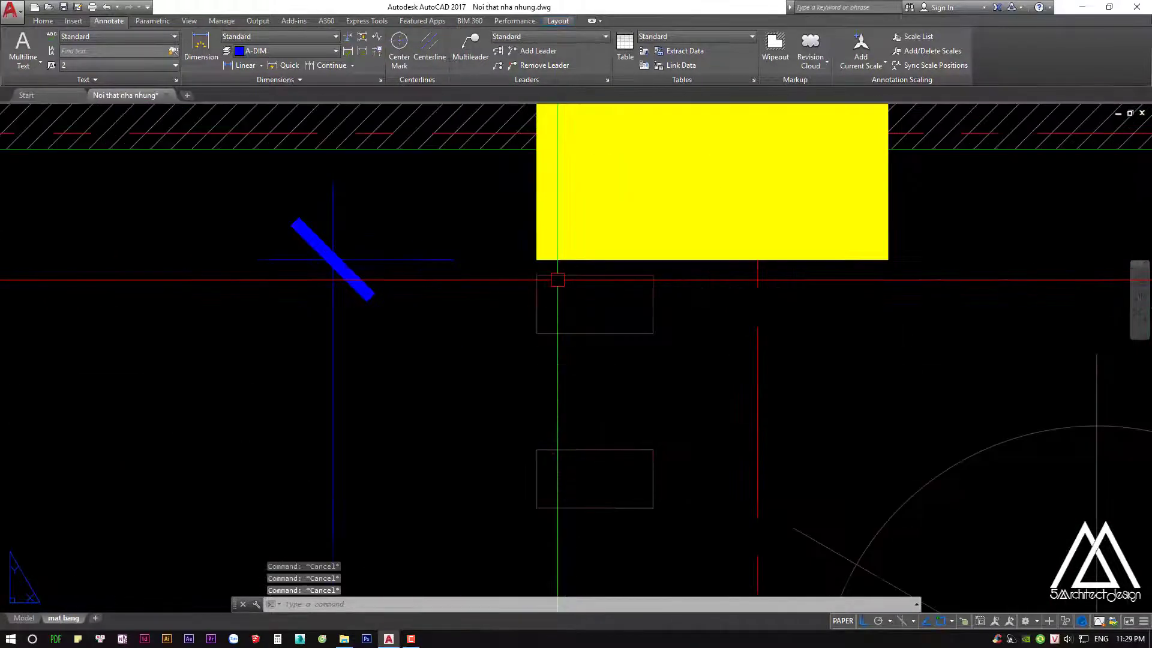
Attempt a second linear dimension down from the column corner, then cancel it
type("dli")
key("Return")
left_click(536, 260)
left_click(532, 289)
key("Escape")
key("Escape")
key("Escape")
scroll(537, 289, "down", 5)
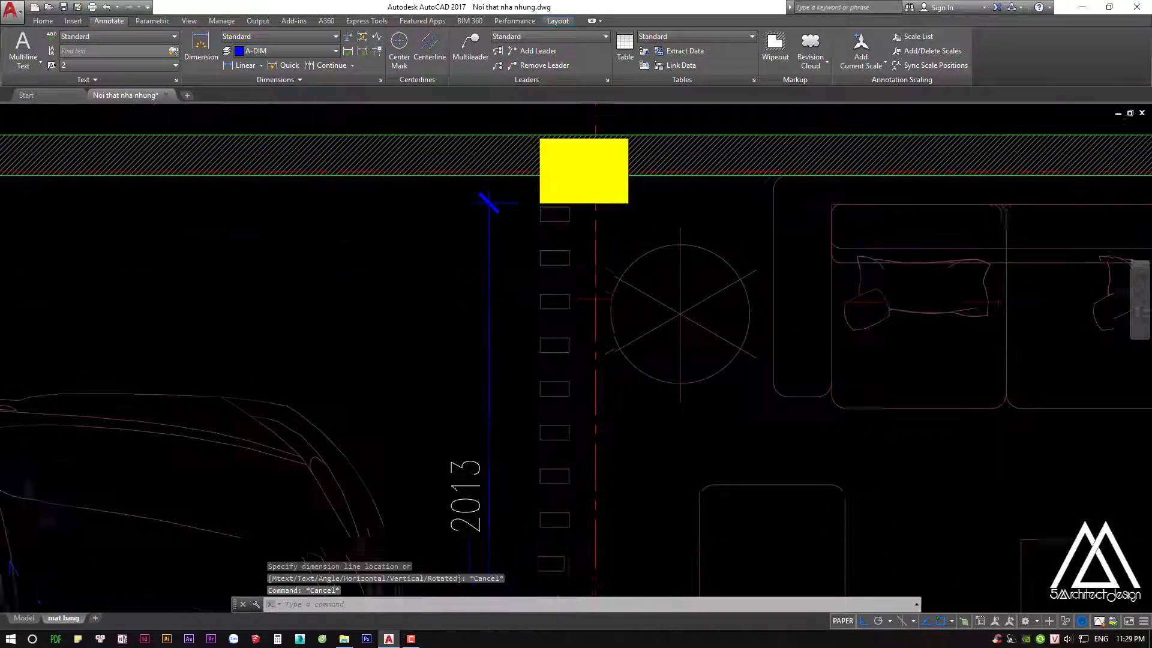
scroll(513, 349, "down", 1)
scroll(512, 349, "down", 1)
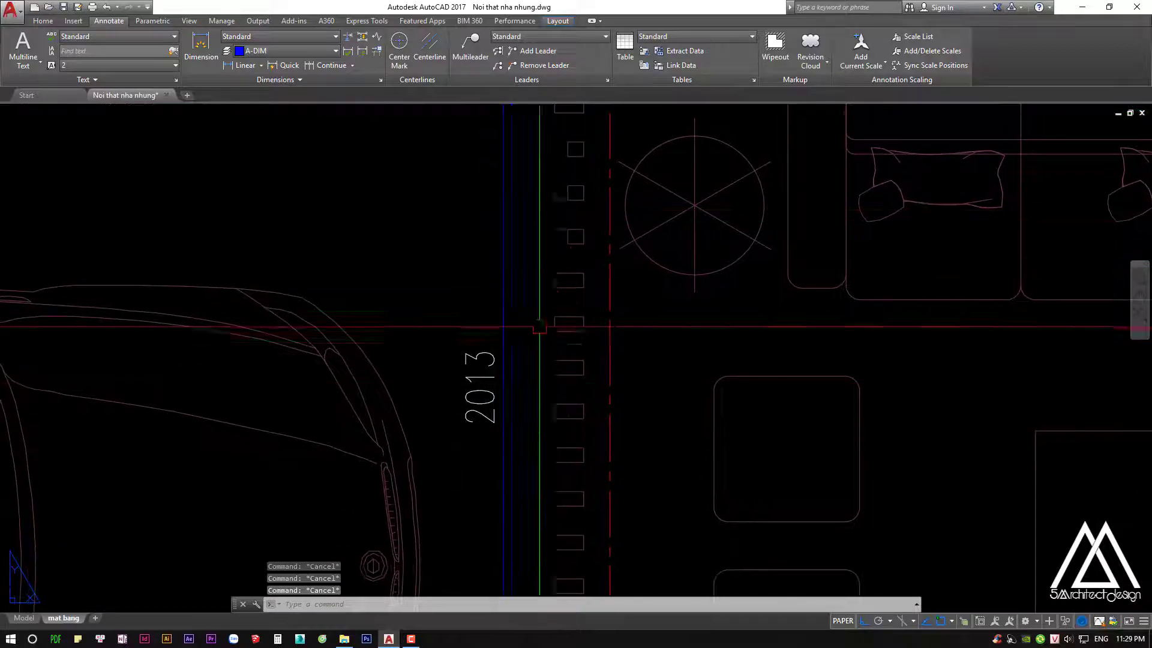
scroll(471, 198, "up", 1)
scroll(502, 322, "down", 2)
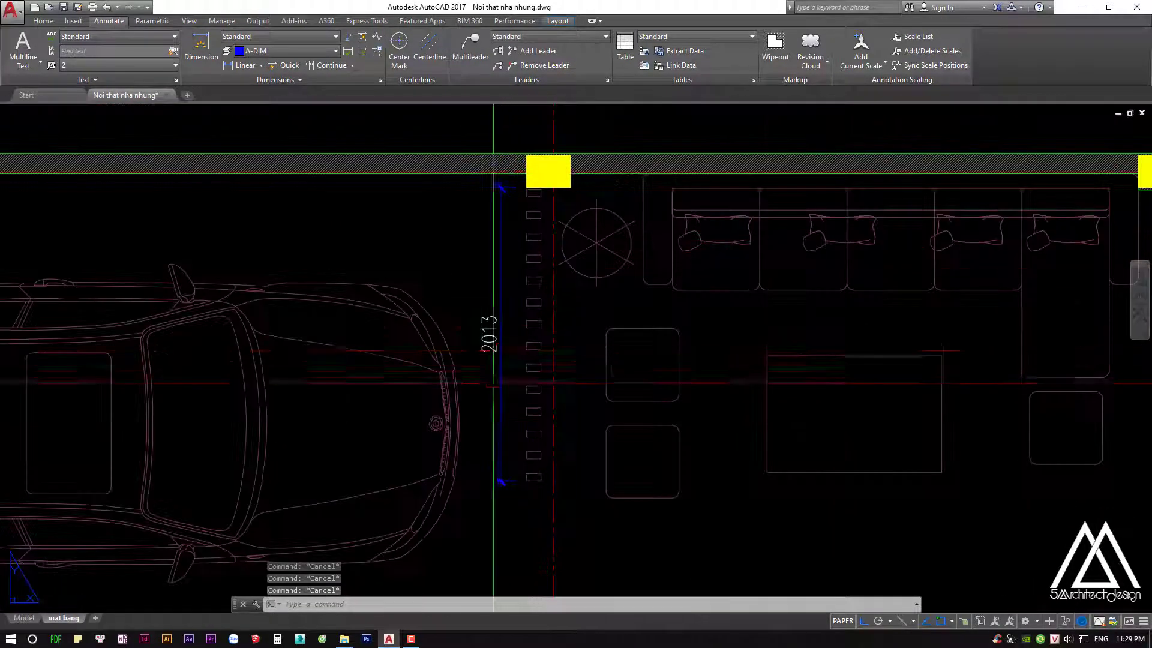
In model space, move the strip of small blocks up flush against the column
left_click(24, 618)
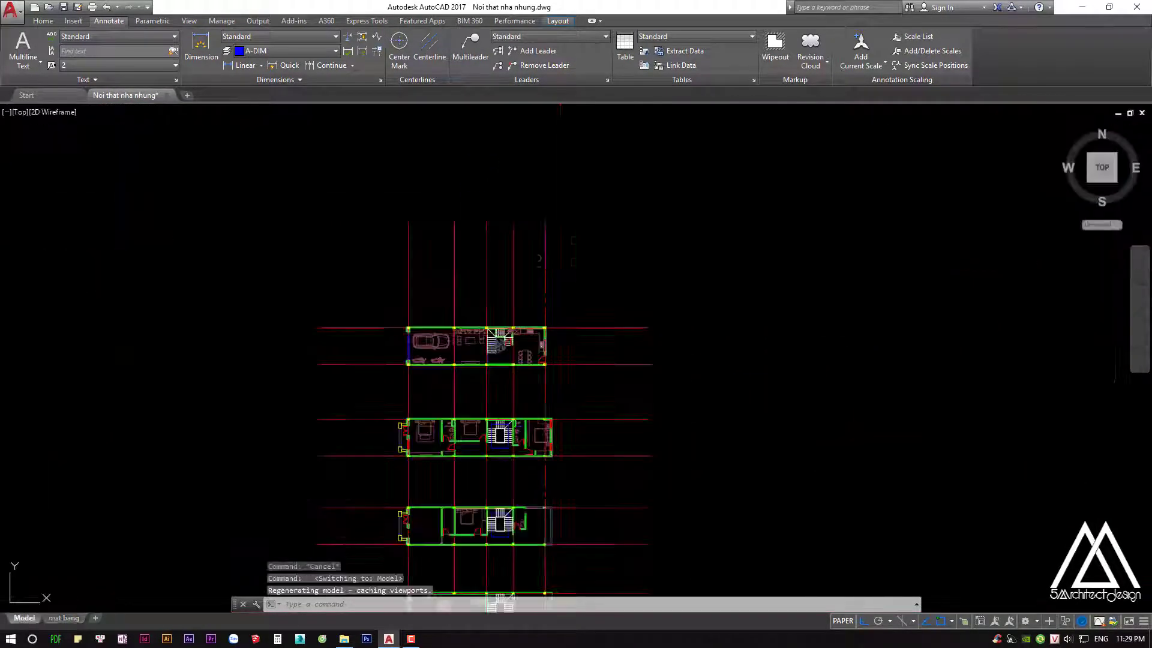
scroll(438, 308, "up", 5)
scroll(545, 288, "up", 2)
middle_click_drag(551, 310, 579, 350)
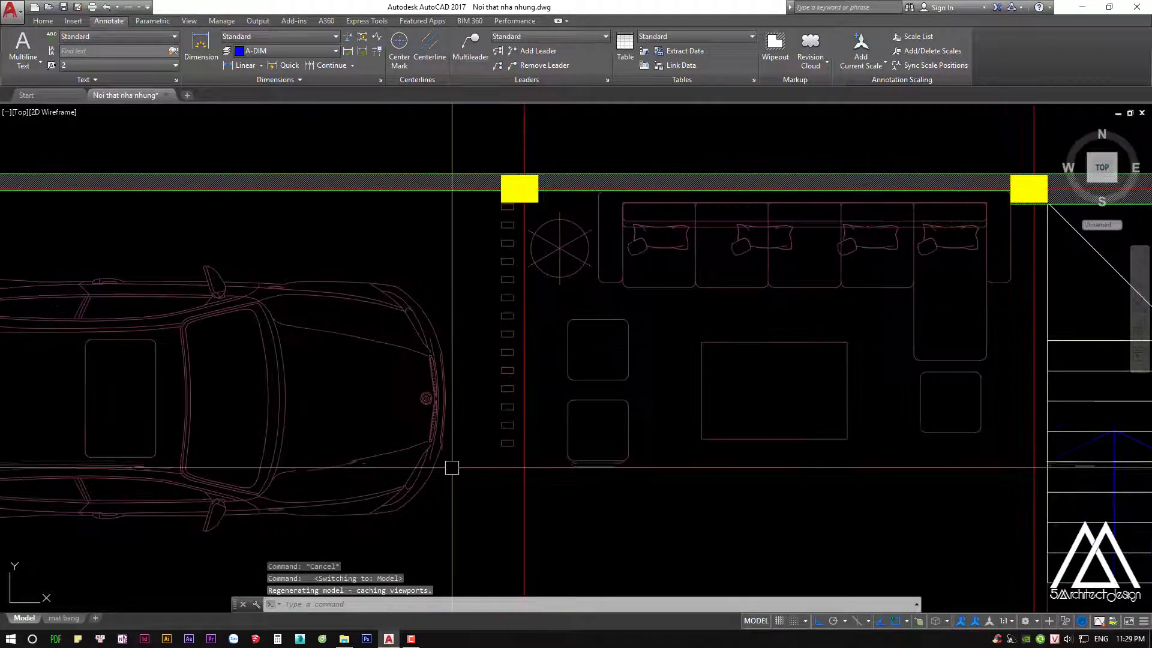
left_click(495, 198)
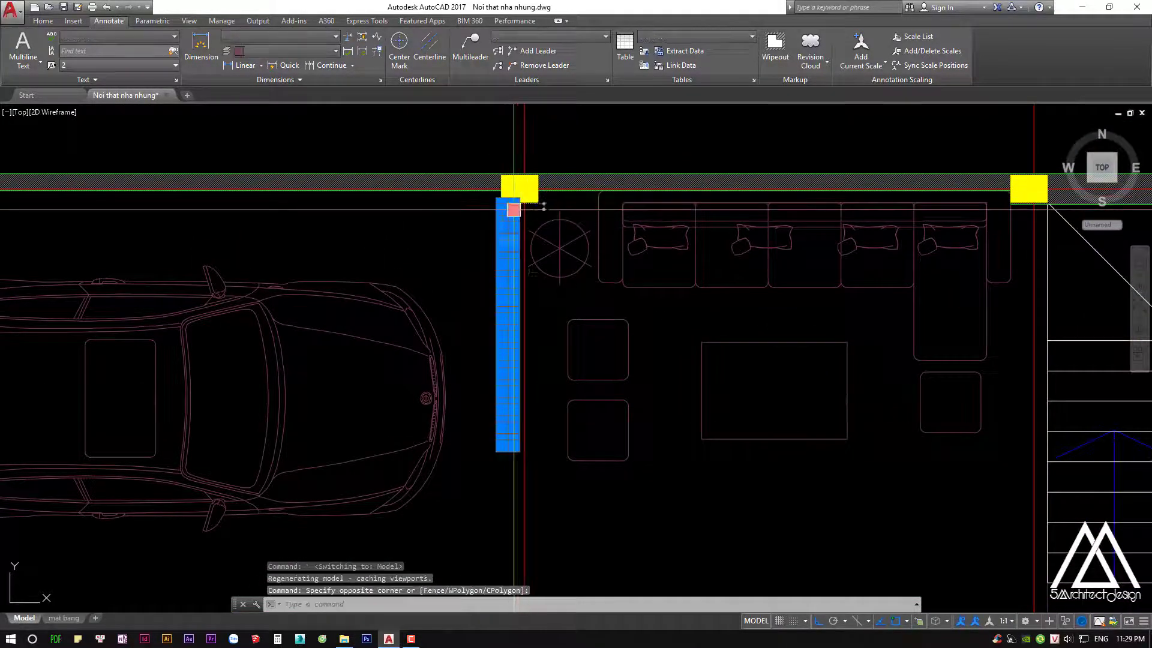
scroll(513, 210, "up", 5)
type("m")
key("Return")
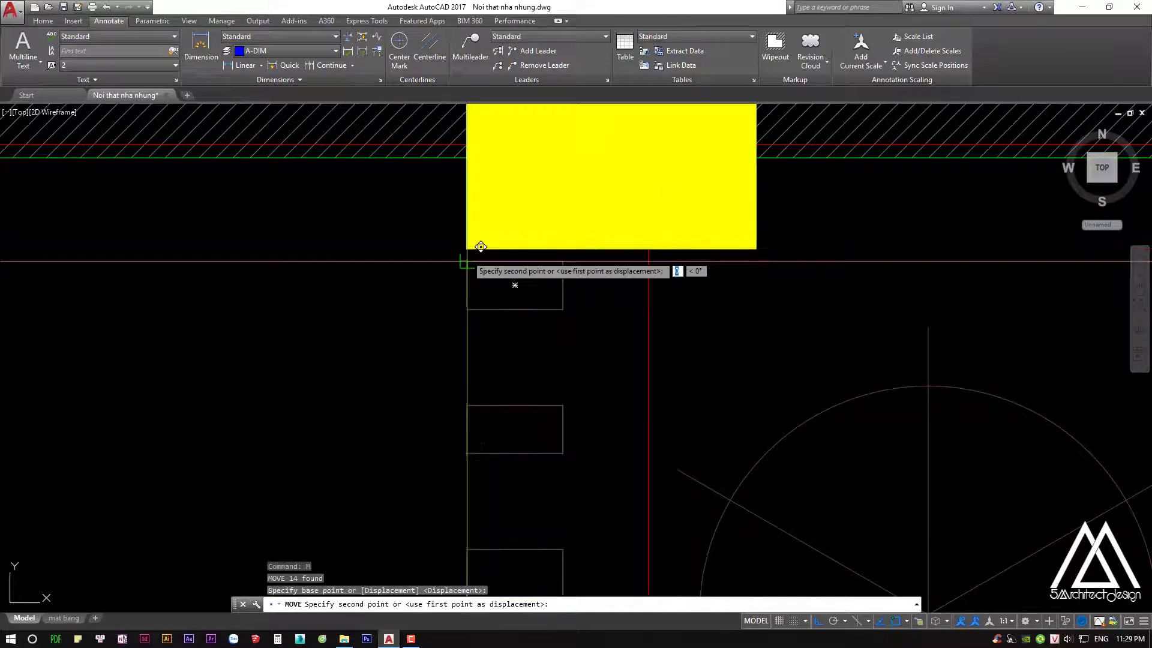
left_click(466, 248)
Back on the mat bang layout, confirm the dimension now reads 2000
left_click(63, 617)
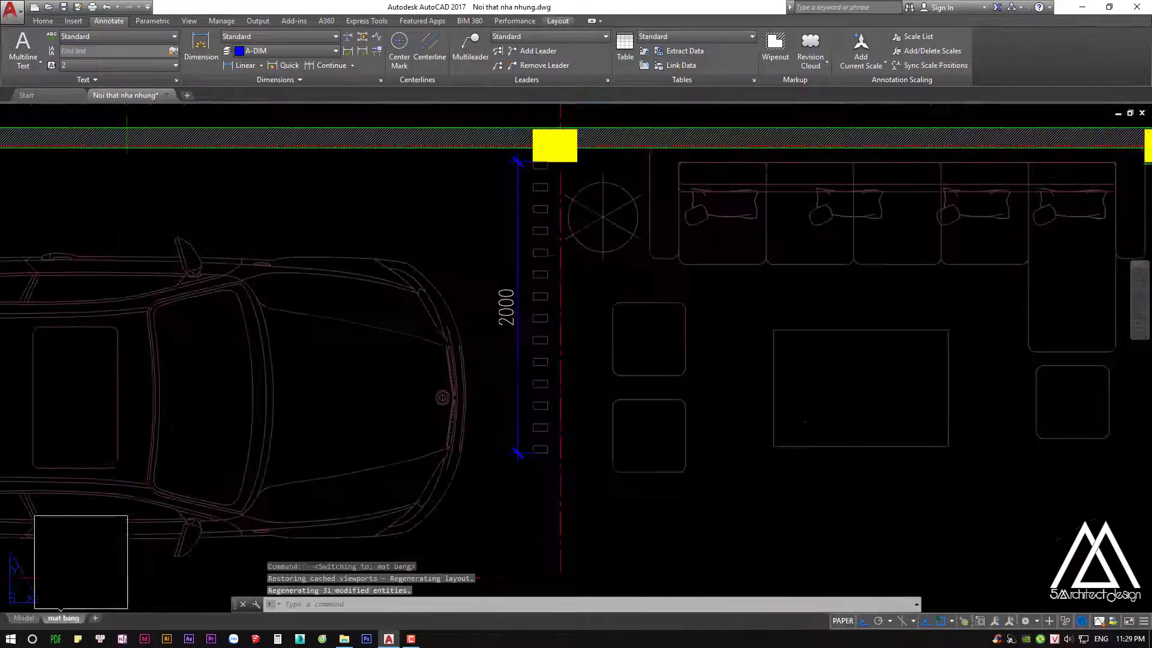
scroll(506, 160, "up", 3)
scroll(506, 160, "down", 2)
left_click(571, 198)
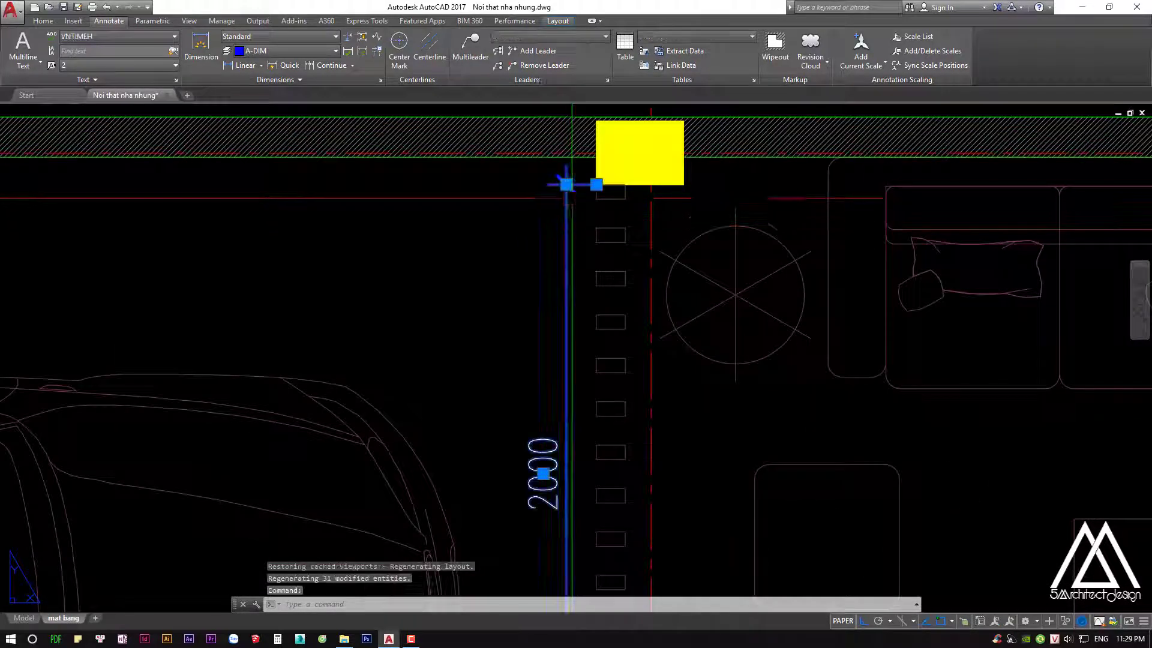
key("Escape")
key("Escape")
scroll(523, 289, "down", 3)
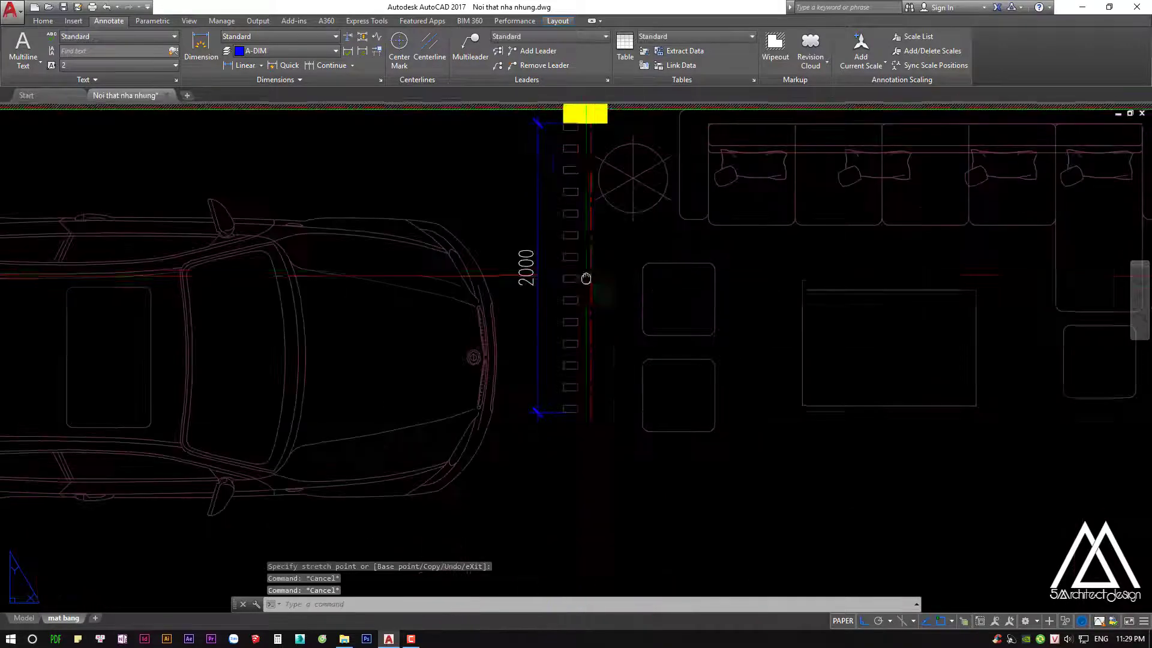
scroll(523, 289, "down", 1)
scroll(524, 289, "down", 2)
scroll(523, 289, "down", 2)
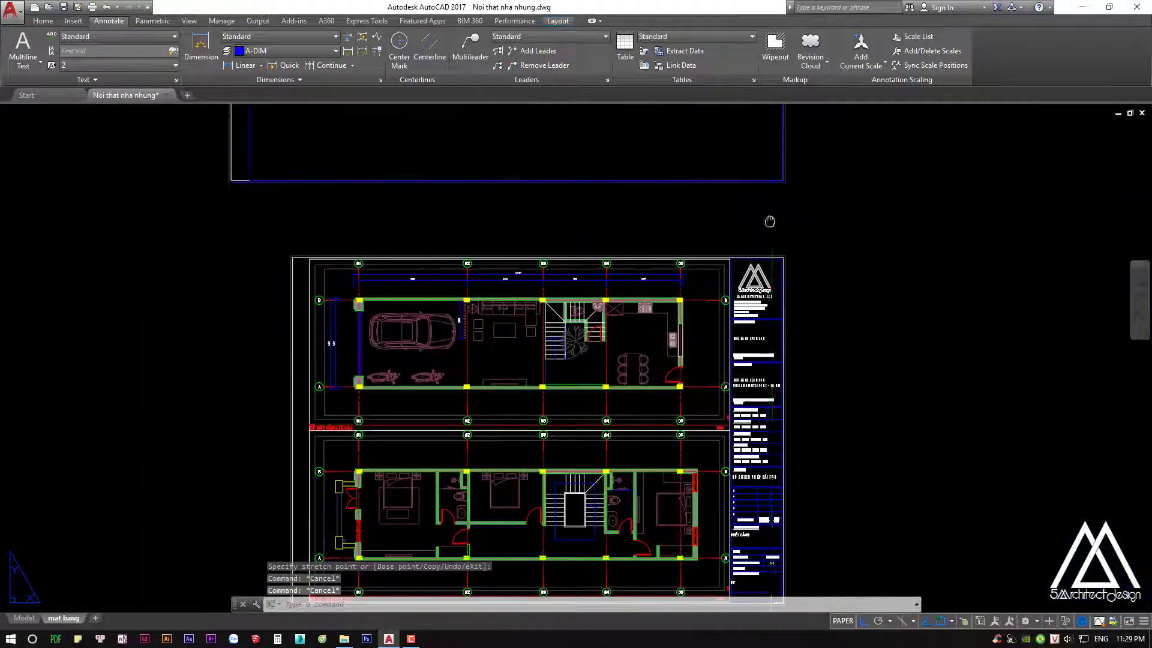
scroll(766, 249, "down", 2)
scroll(870, 264, "up", 4)
scroll(870, 264, "up", 2)
scroll(870, 264, "up", 2)
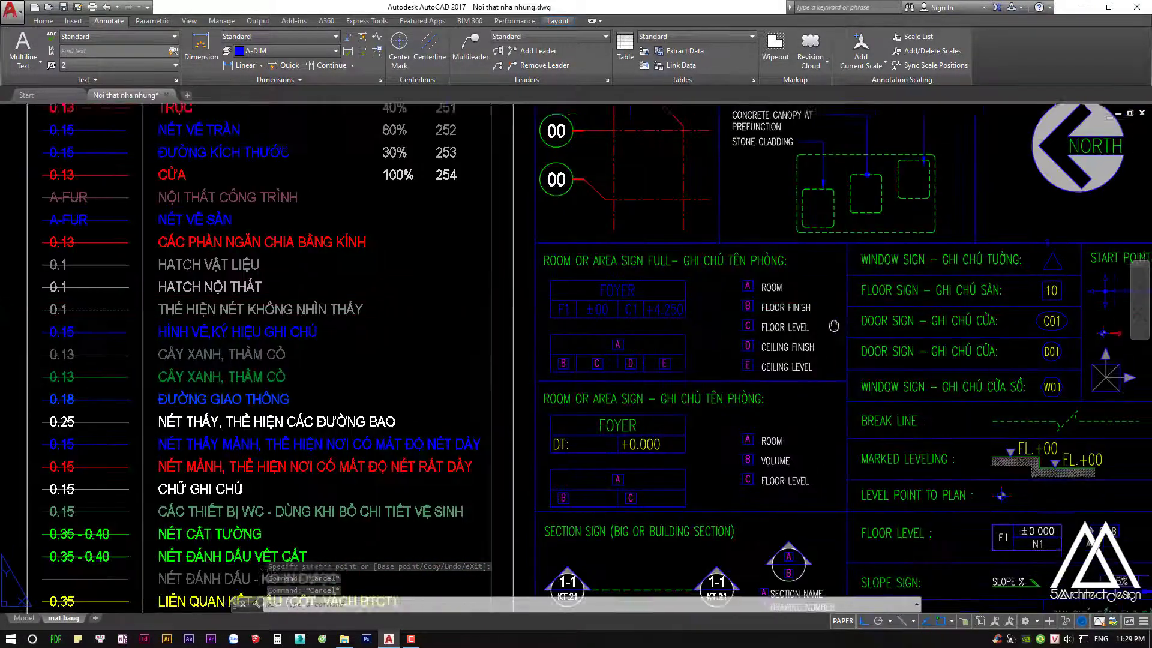
middle_click_drag(763, 331, 749, 394)
scroll(744, 90, "up", 3)
scroll(744, 90, "up", 3)
left_click(761, 294)
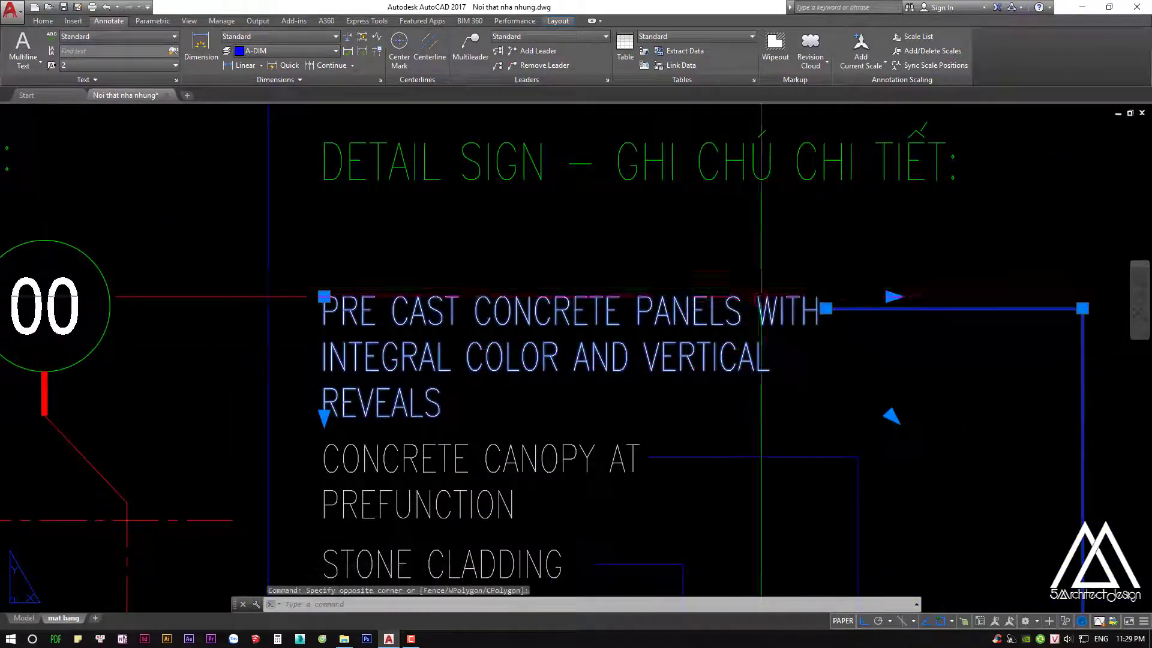
scroll(728, 137, "down", 9)
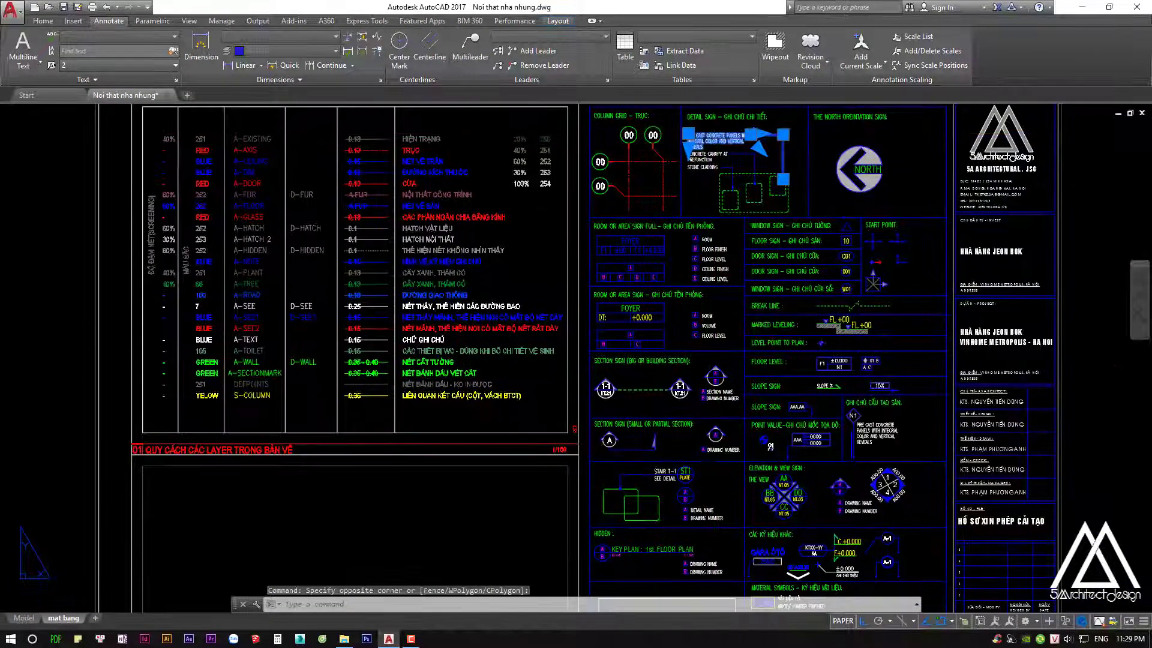
middle_click_drag(696, 390, 748, 271)
scroll(780, 294, "down", 5)
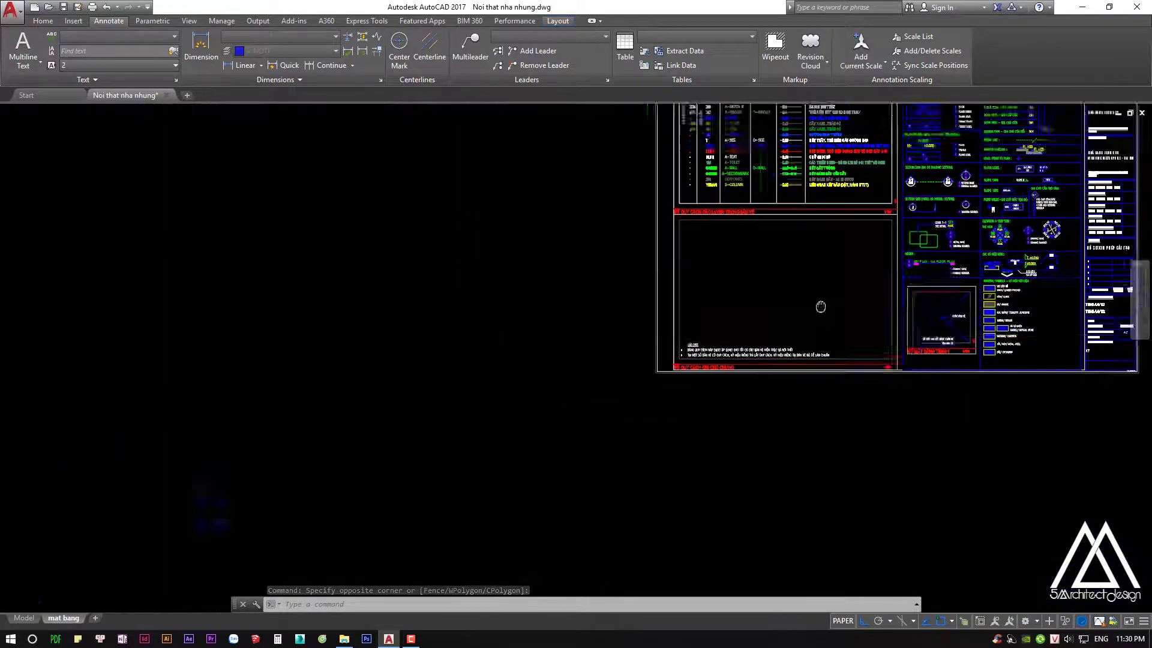
scroll(564, 456, "down", 2)
scroll(564, 456, "up", 6)
scroll(564, 384, "up", 2)
key("Escape")
scroll(735, 228, "up", 3)
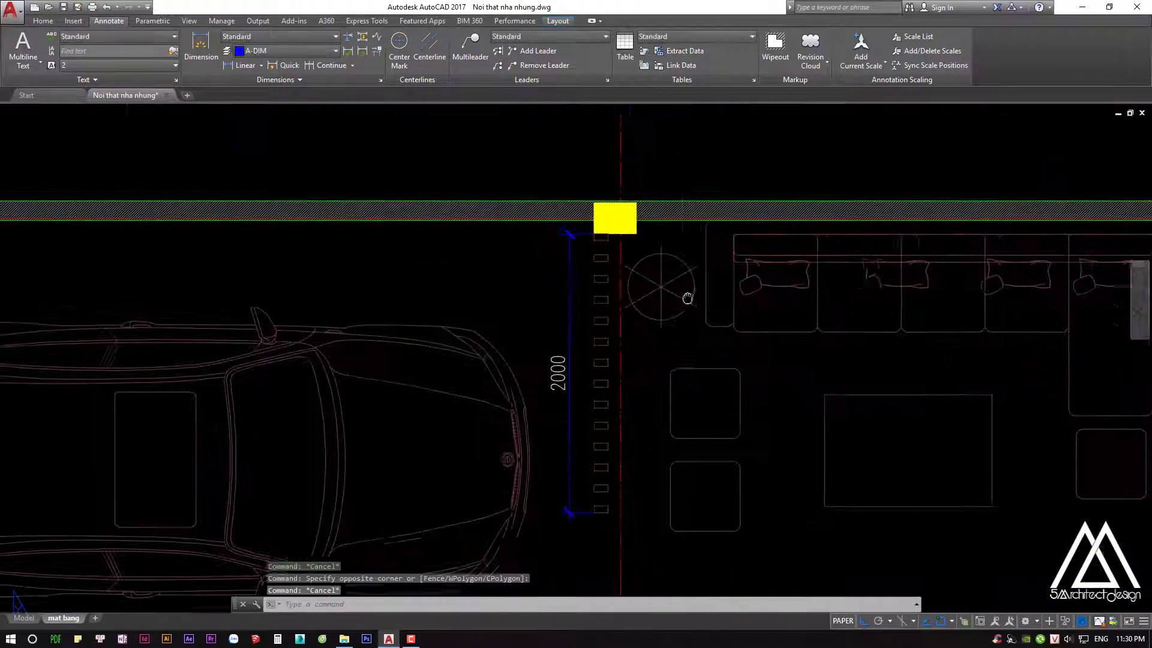
Start the quick leader command (LE) on the plan after one false start
type("LE")
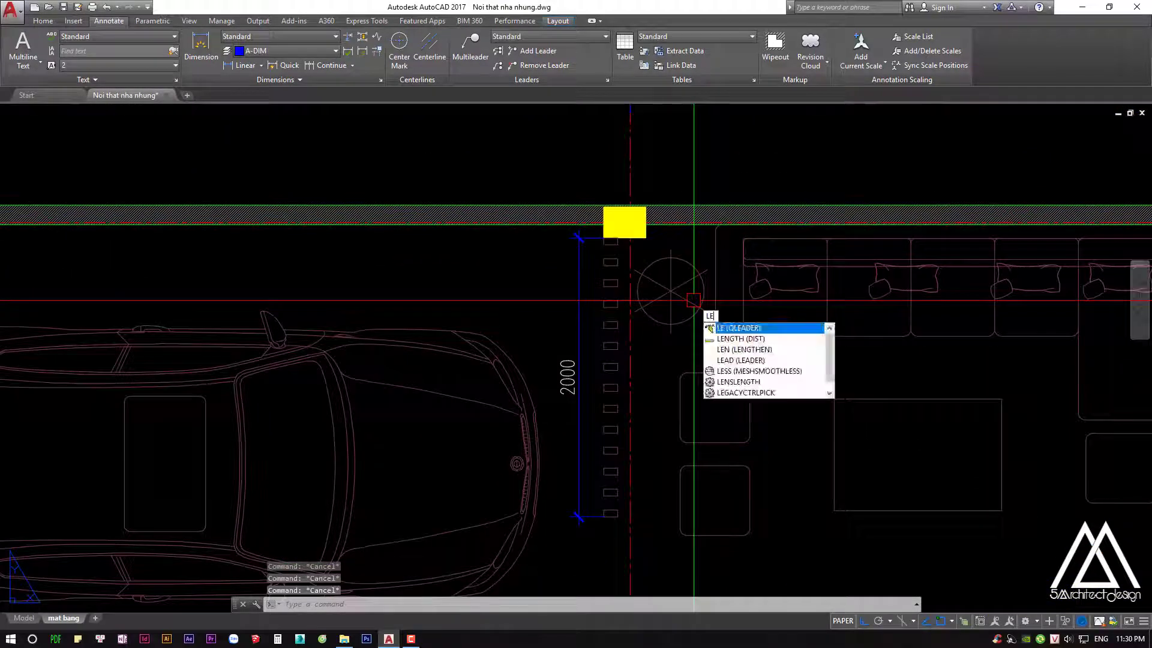
key("Return")
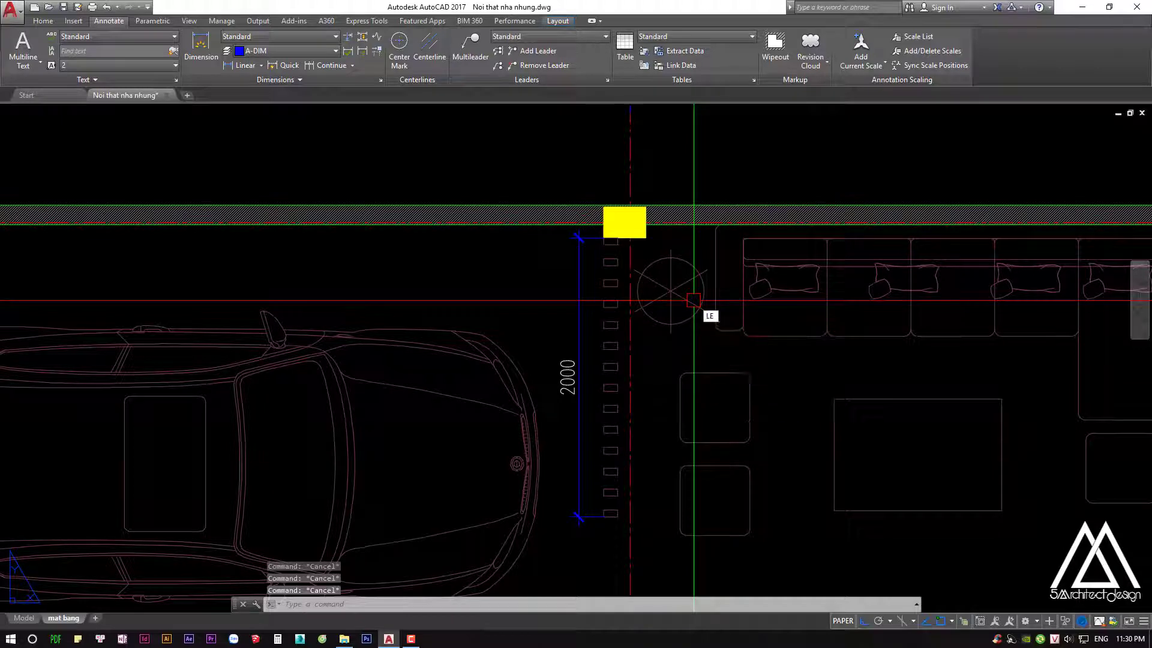
key("Escape")
middle_click_drag(588, 288, 592, 288)
scroll(592, 288, "down", 6)
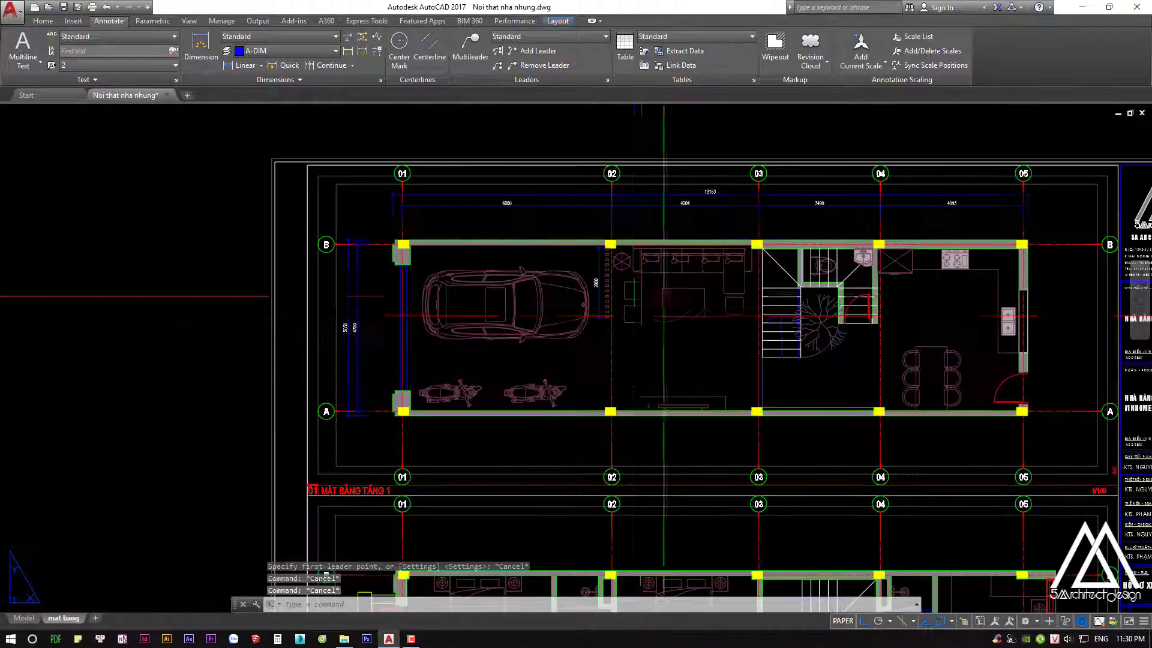
scroll(654, 240, "up", 6)
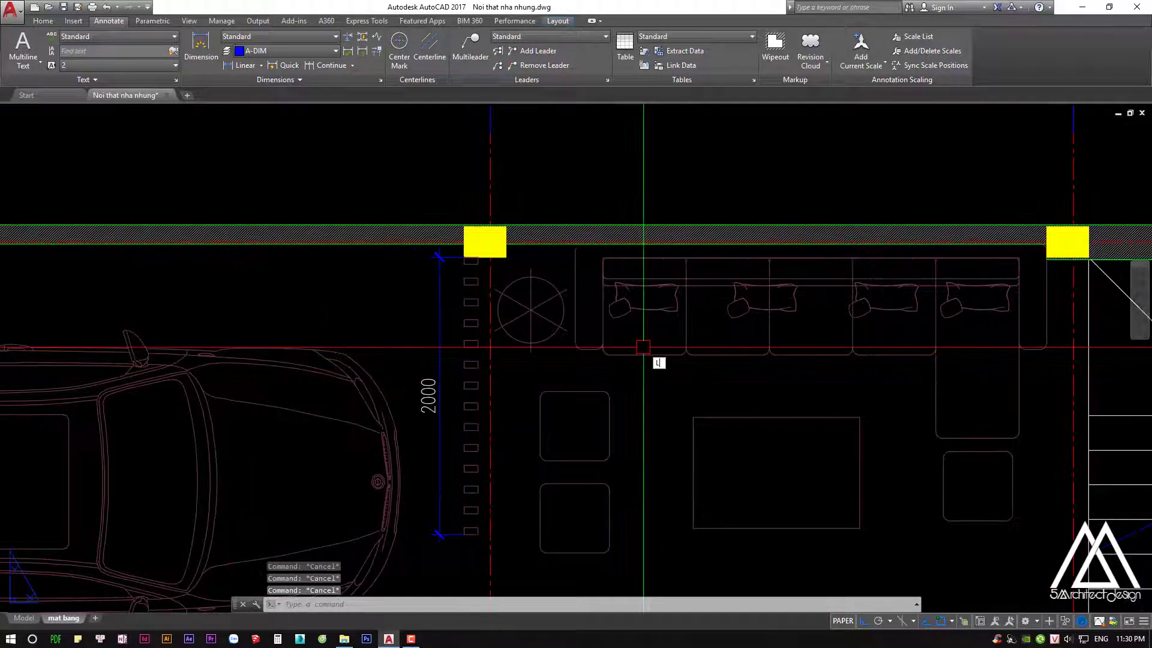
type("E")
key("Return")
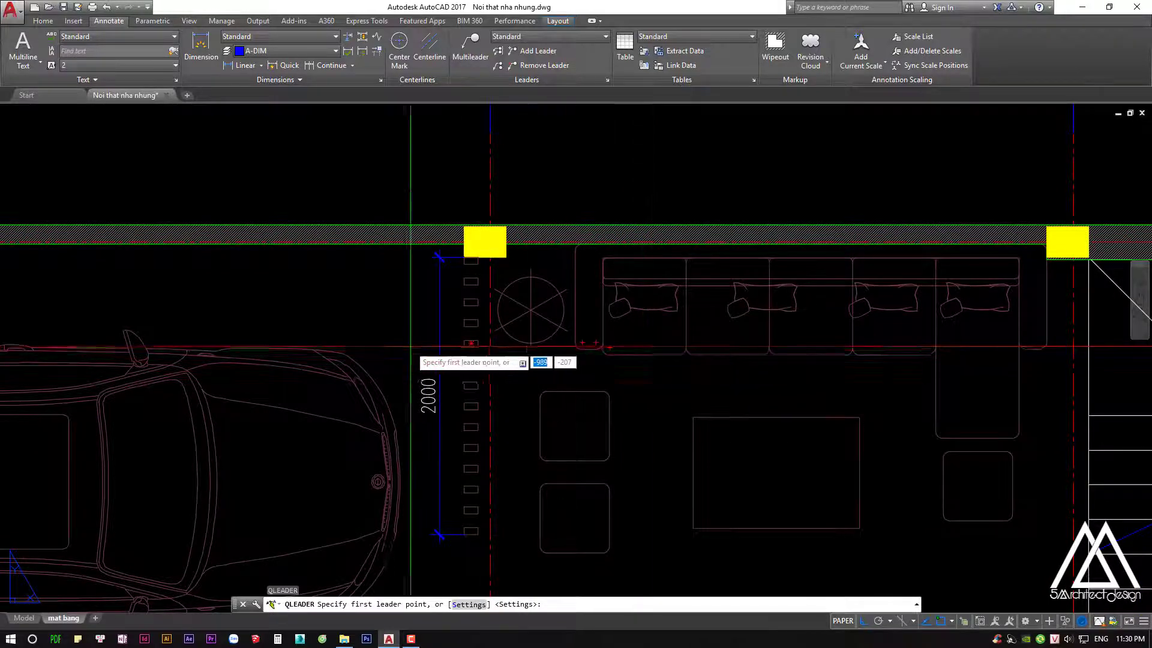
middle_click_drag(447, 347, 471, 345)
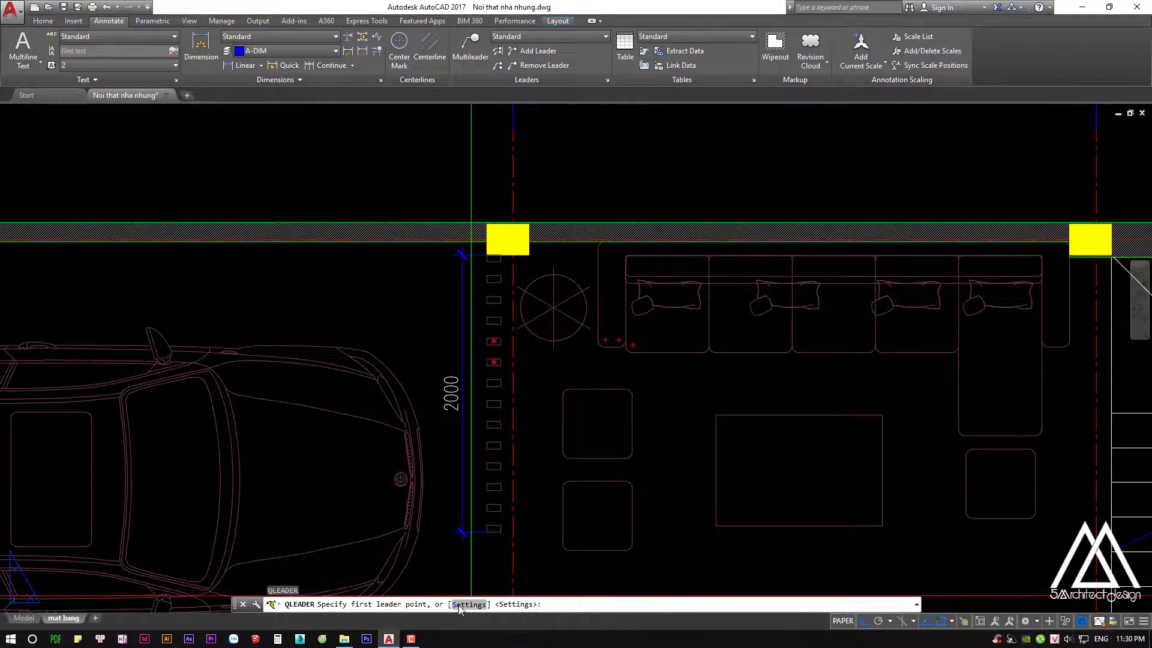
Set the leader's arrowhead to Closed filled in Leader Settings
type("S")
key("Return")
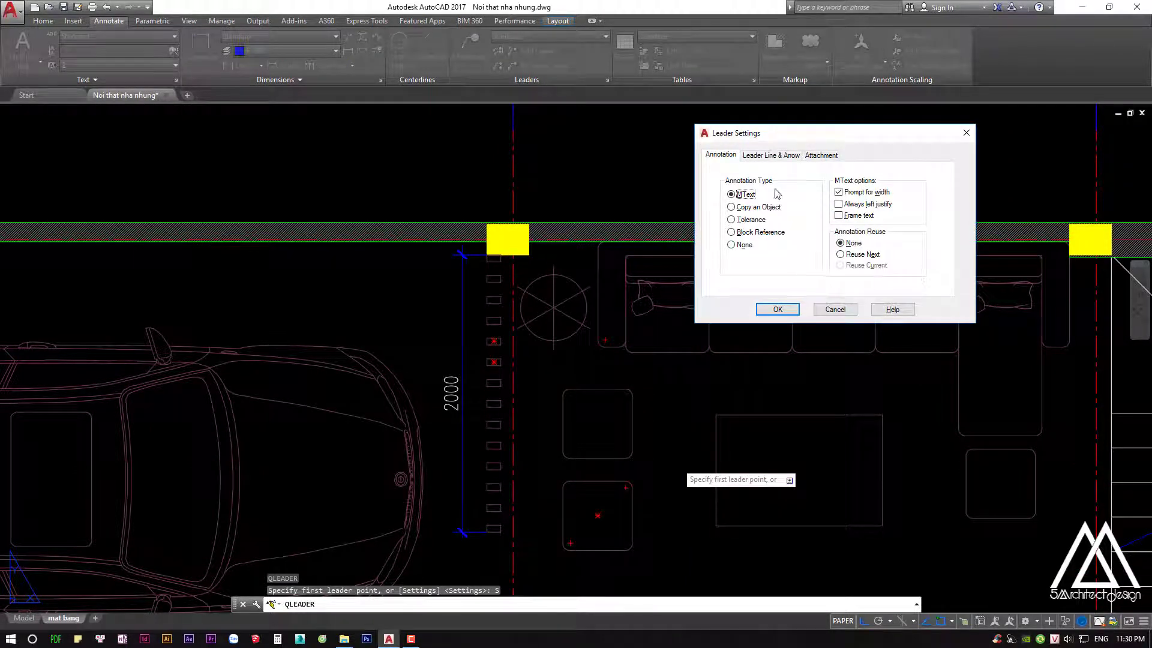
left_click(773, 156)
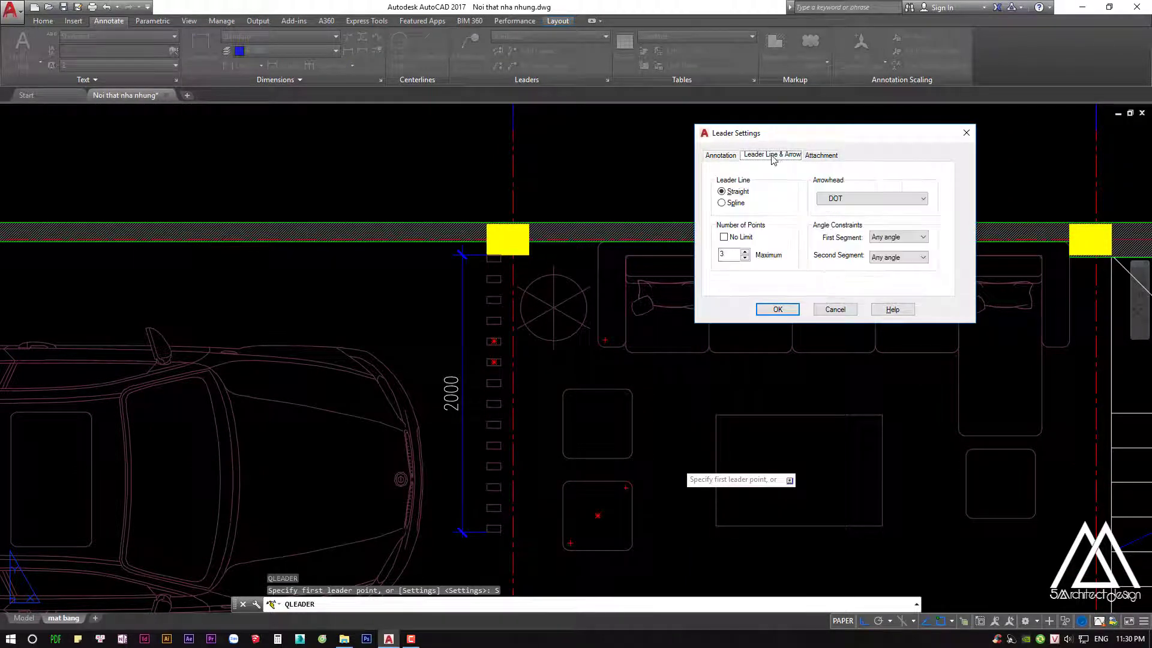
left_click(844, 201)
left_click(727, 210)
left_click(851, 201)
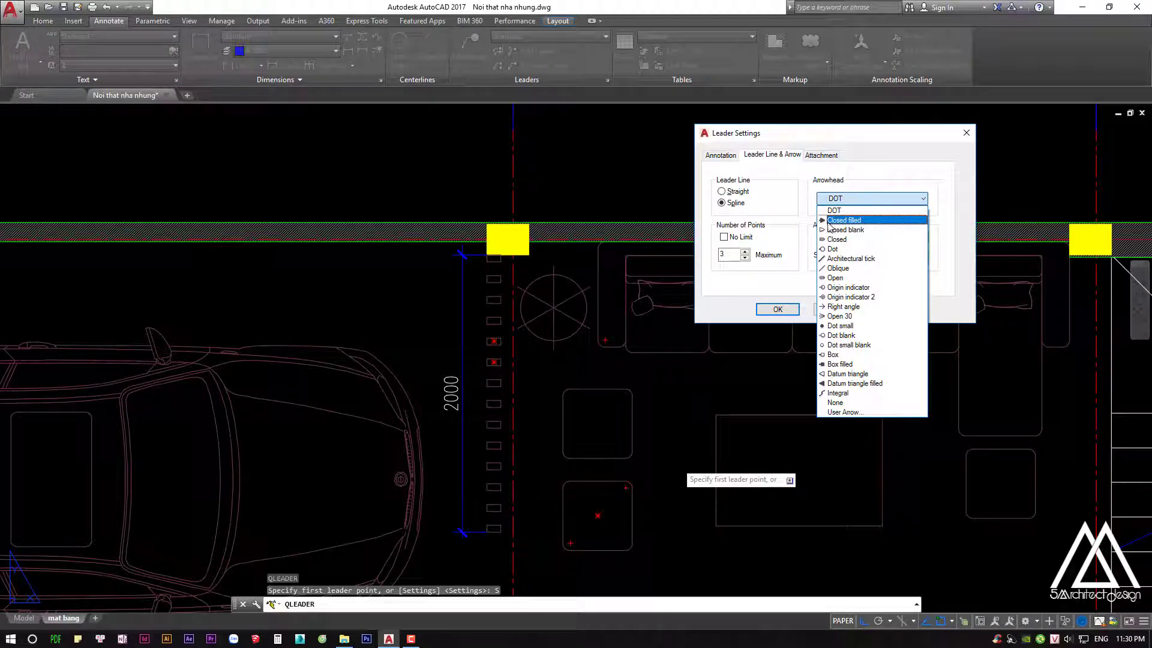
left_click(830, 221)
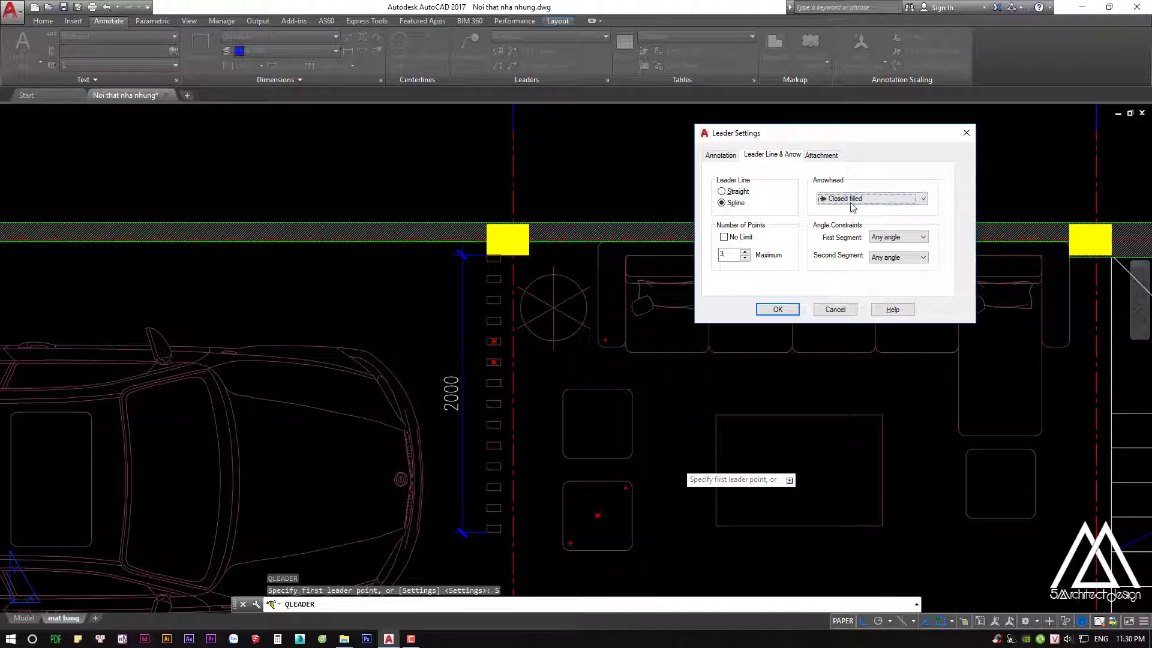
left_click(777, 309)
Draw the curved leader from the partition out to the left and enter the VÁCH GỖ label
scroll(488, 360, "up", 2)
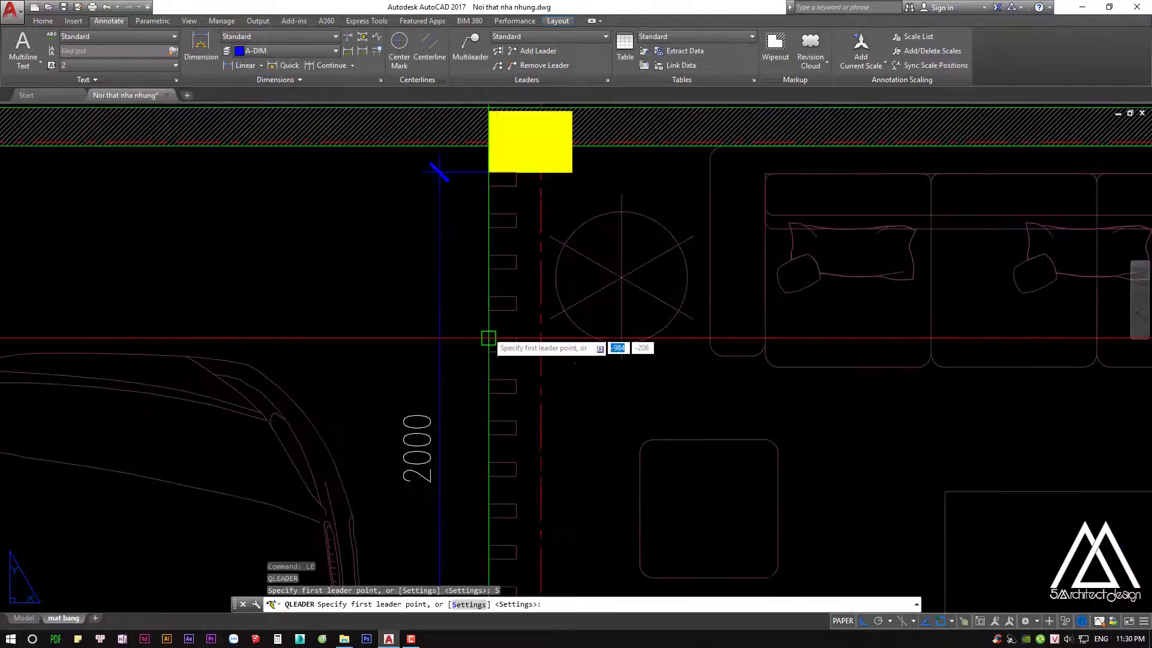
left_click(502, 303)
middle_click_drag(422, 288, 432, 296)
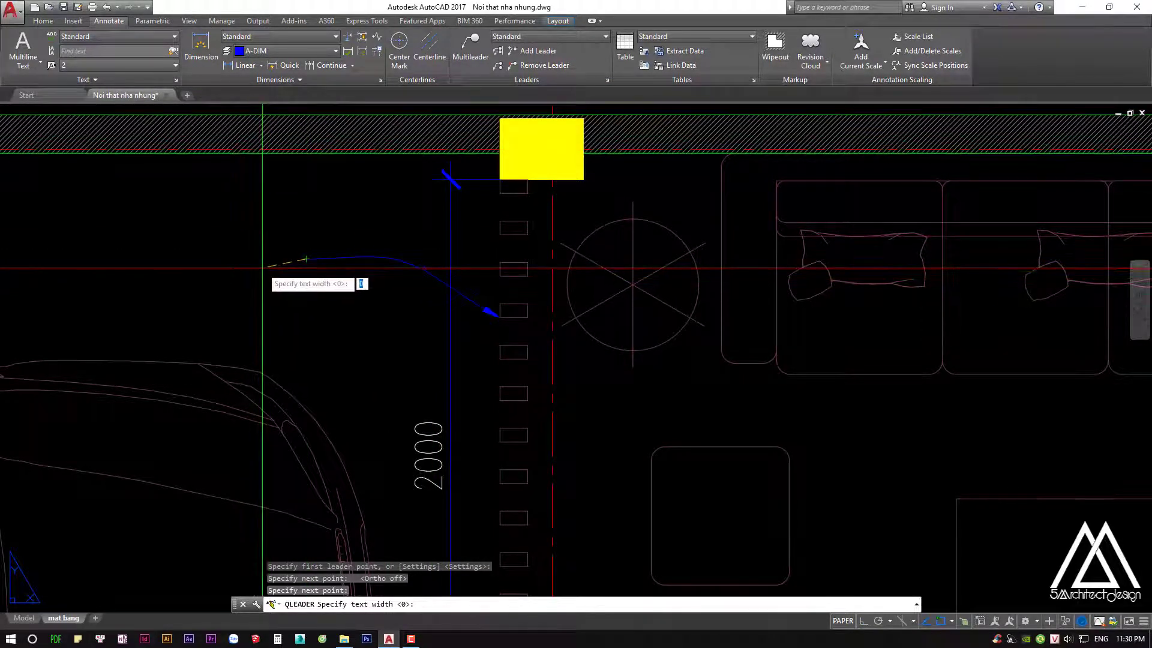
key("Return")
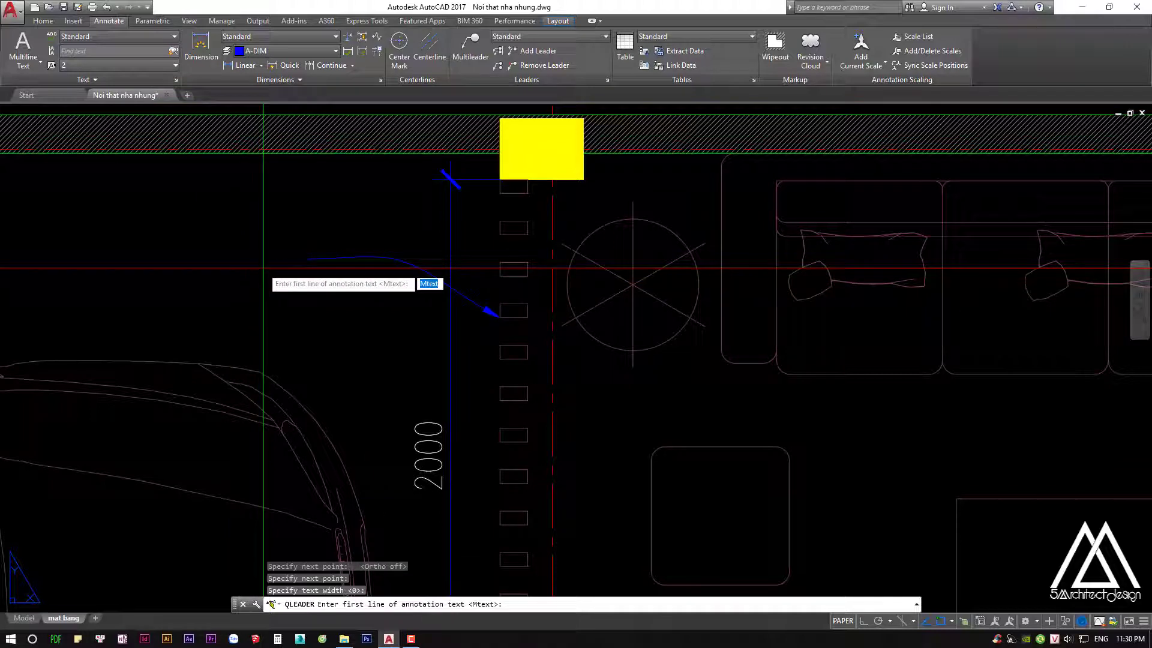
key("Return")
type("VÁCH GỖ TRANG")
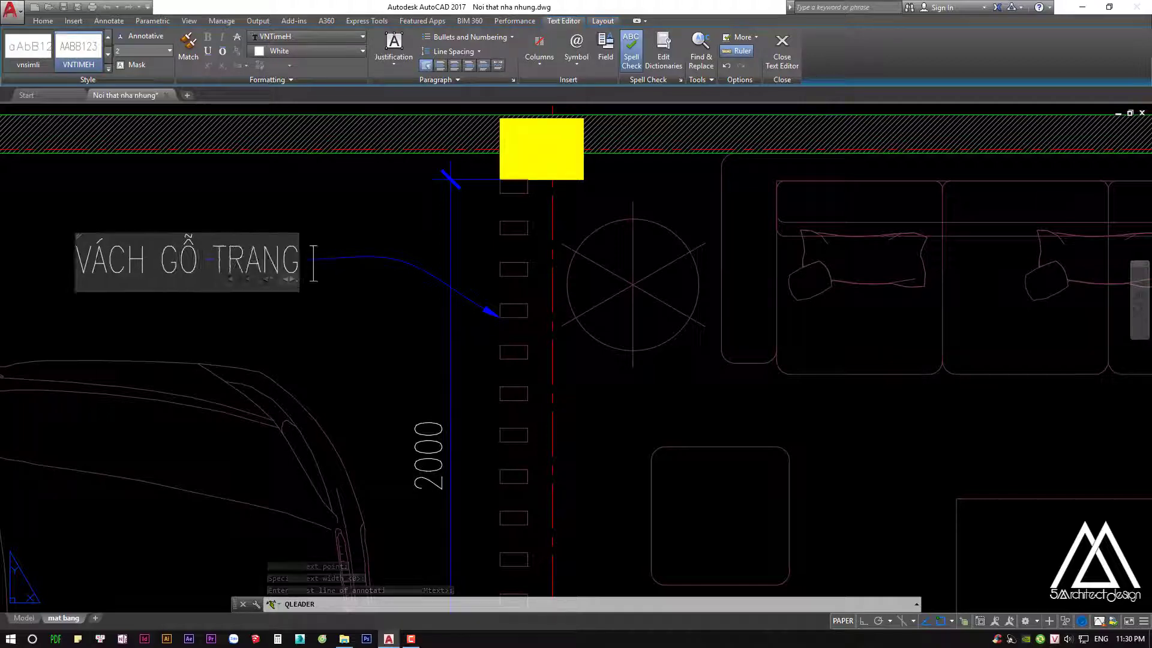
type("TRI")
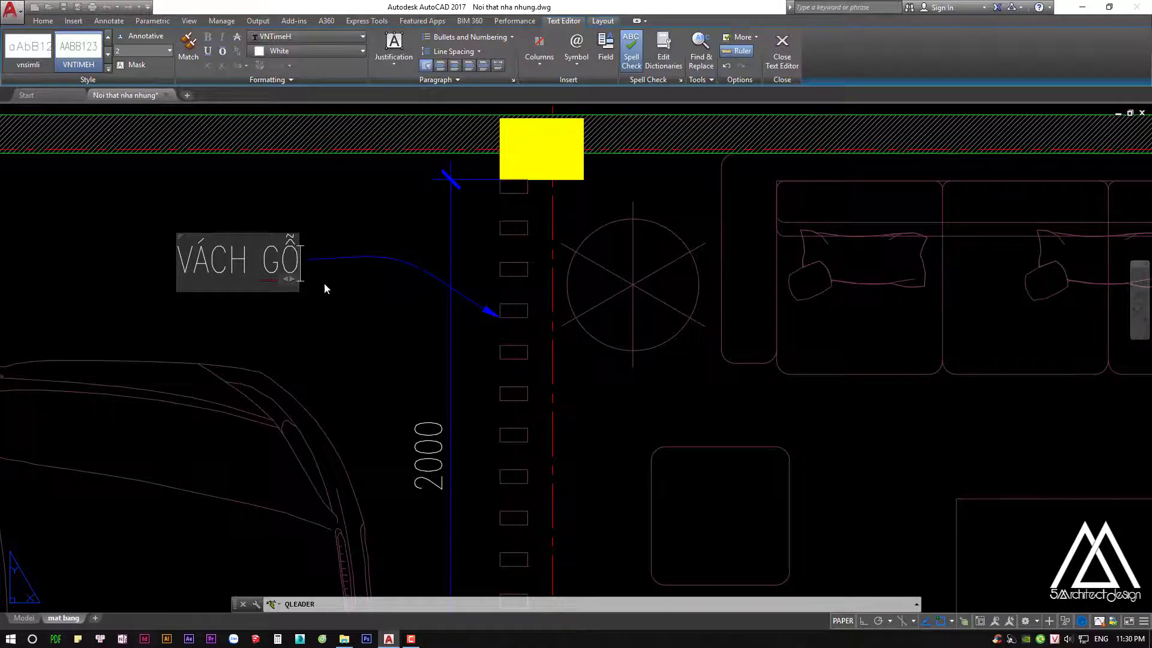
scroll(335, 269, "down", 5)
scroll(335, 269, "up", 5)
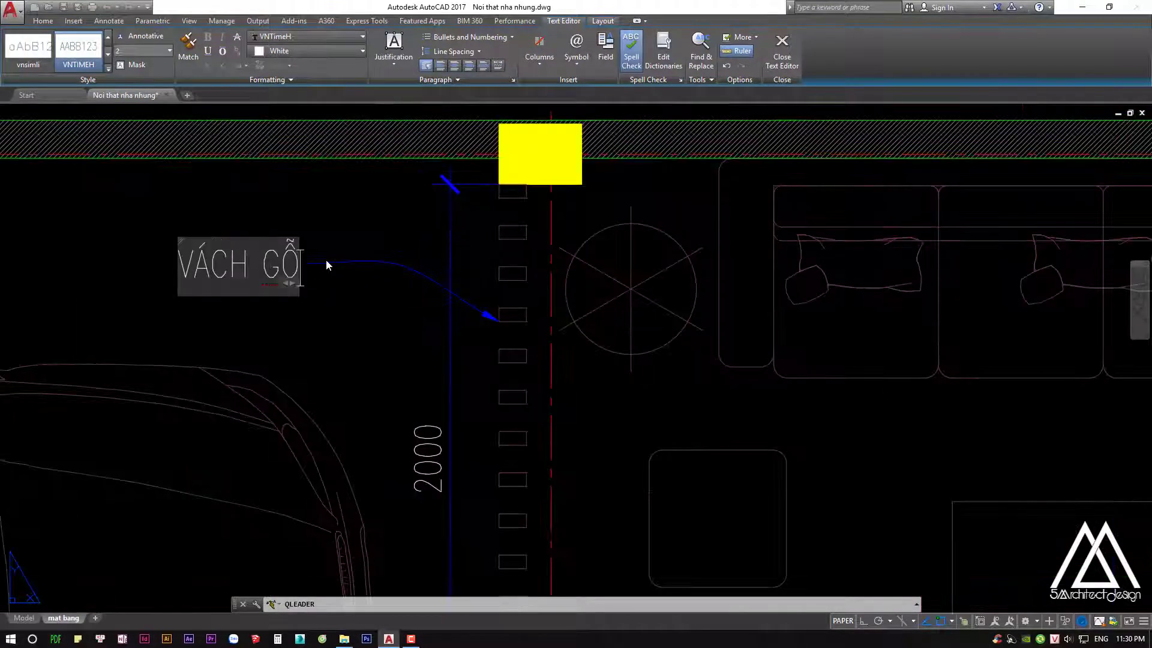
left_click(326, 259)
Try adjusting the leader and label, then pan to show the car, sofa and stairs
scroll(326, 259, "down", 5)
scroll(325, 259, "up", 5)
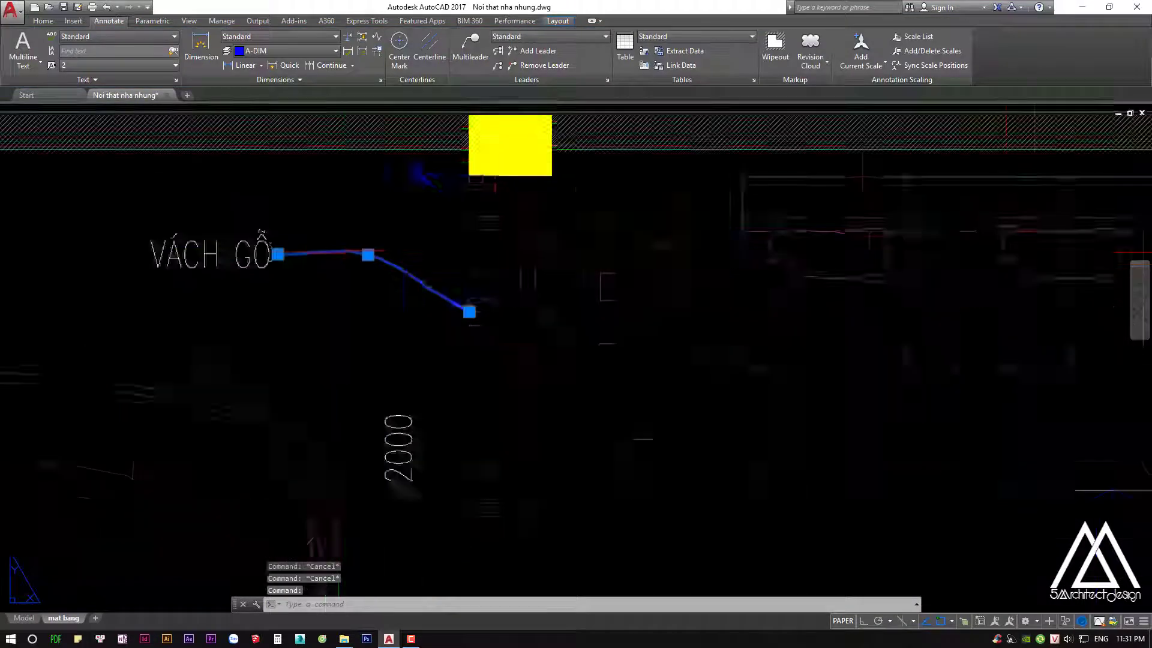
left_click(396, 255)
key("Escape")
key("Escape")
scroll(388, 250, "down", 5)
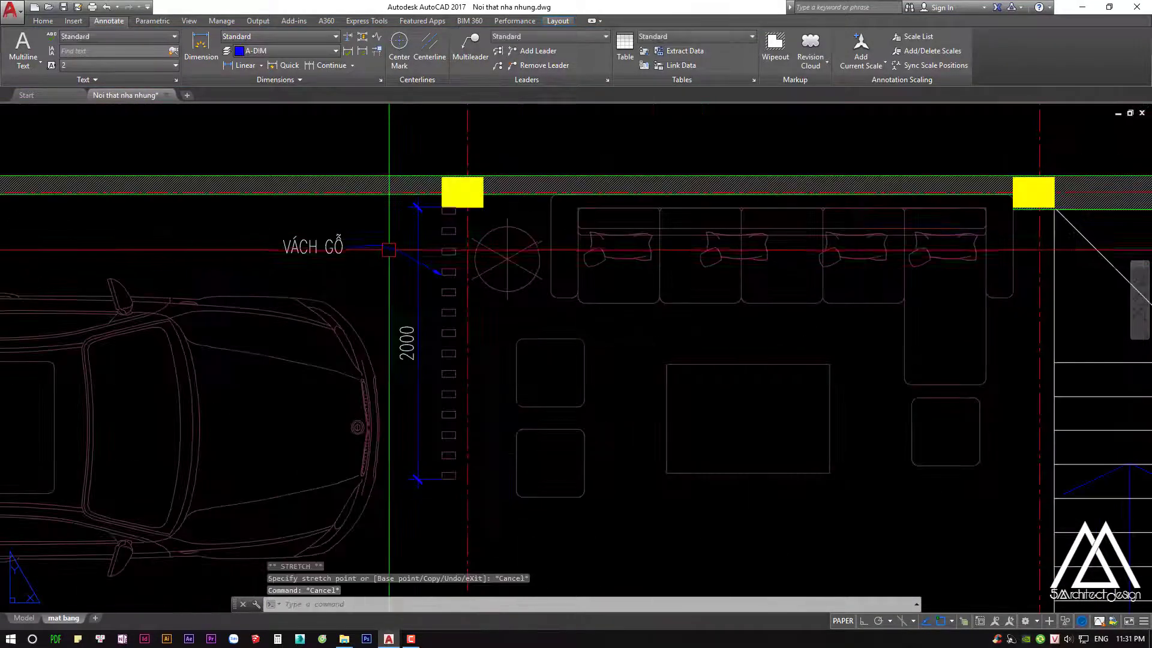
left_click(337, 258)
key("Escape")
scroll(367, 238, "up", 3)
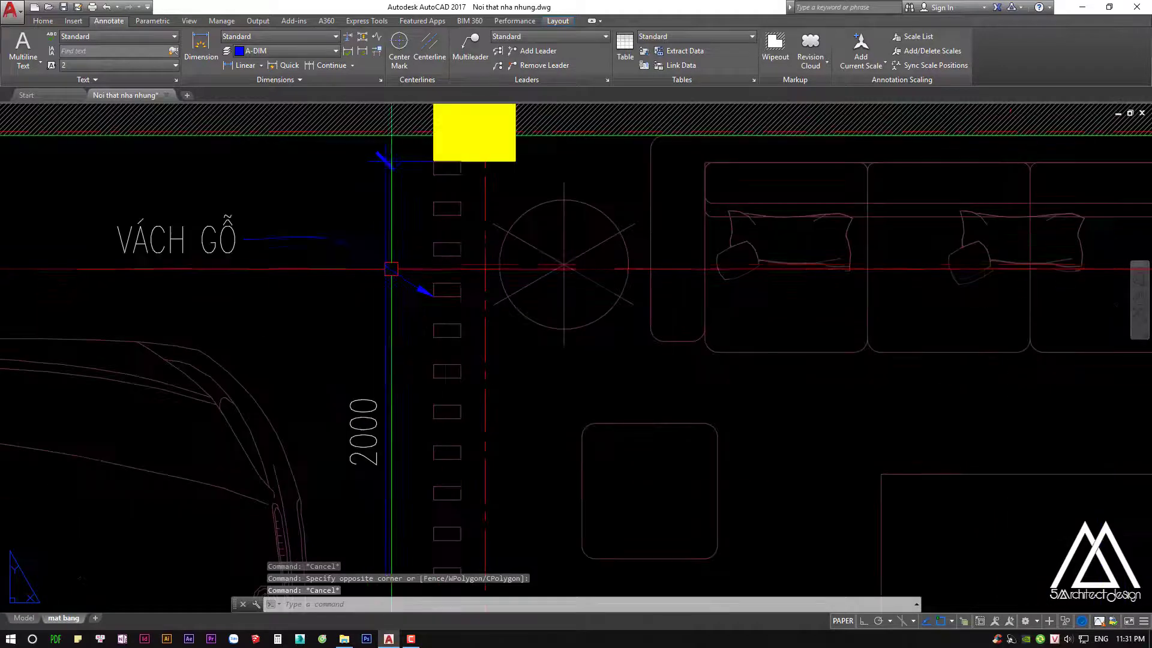
scroll(316, 268, "down", 3)
middle_click_drag(316, 268, 273, 245)
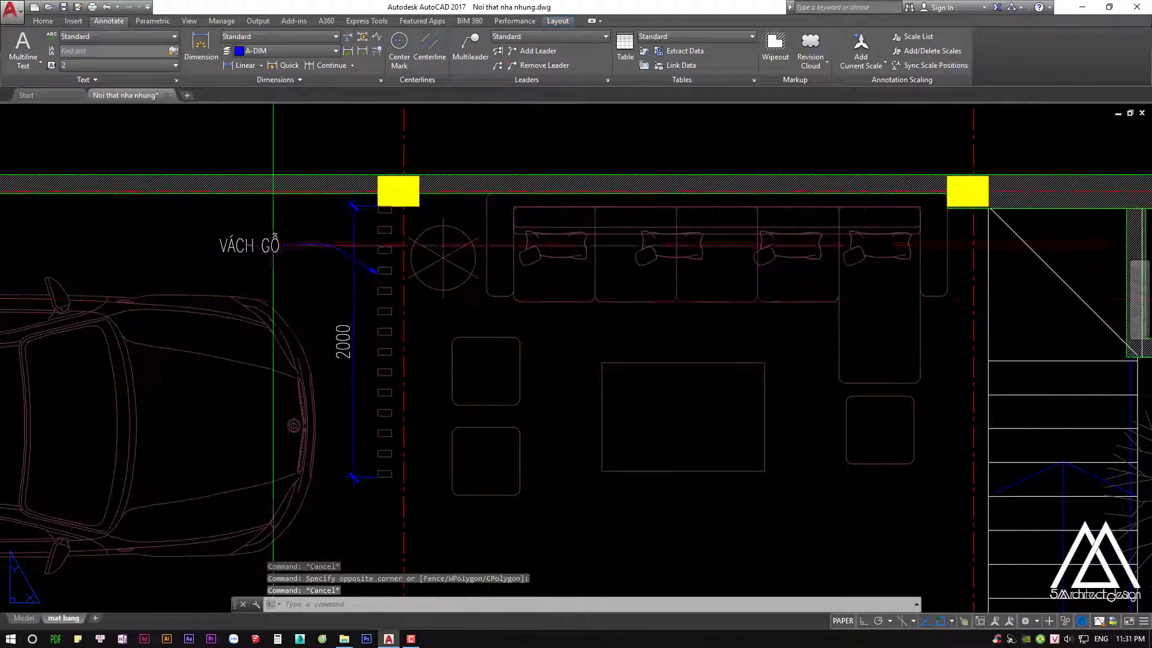
key("Escape")
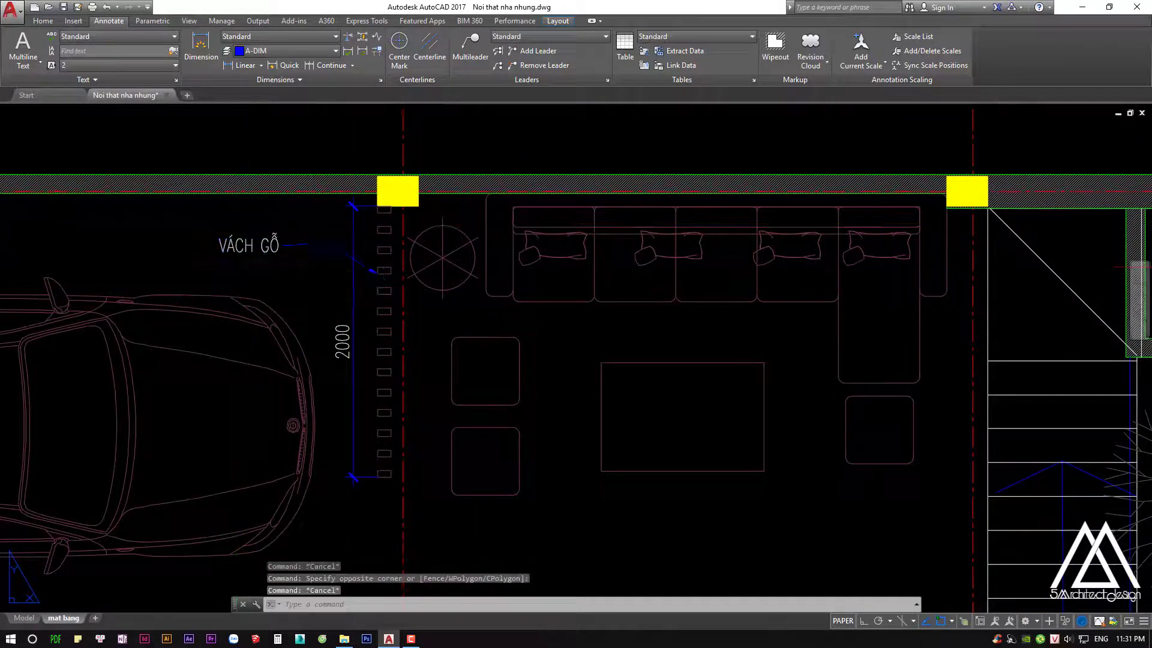
scroll(240, 252, "up", 2)
scroll(244, 260, "up", 1)
Stretch the VÁCH GỖ label and leader into their new position and check the result
type("s")
key("Return")
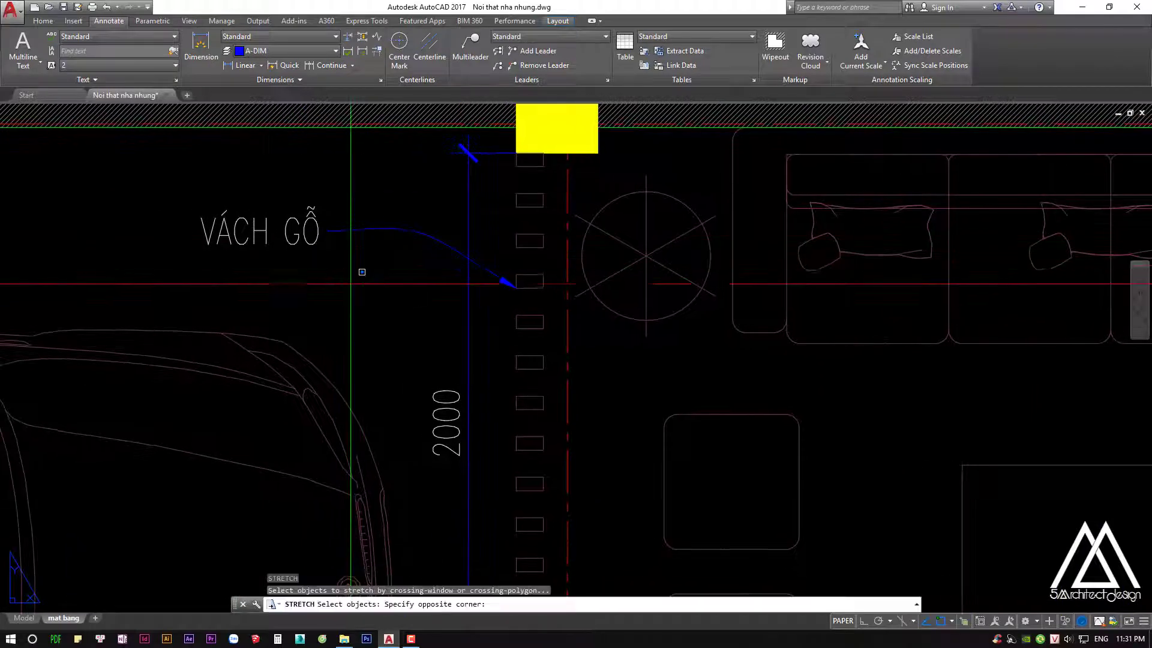
left_click(360, 270)
left_click(228, 204)
key("Return")
left_click(329, 274)
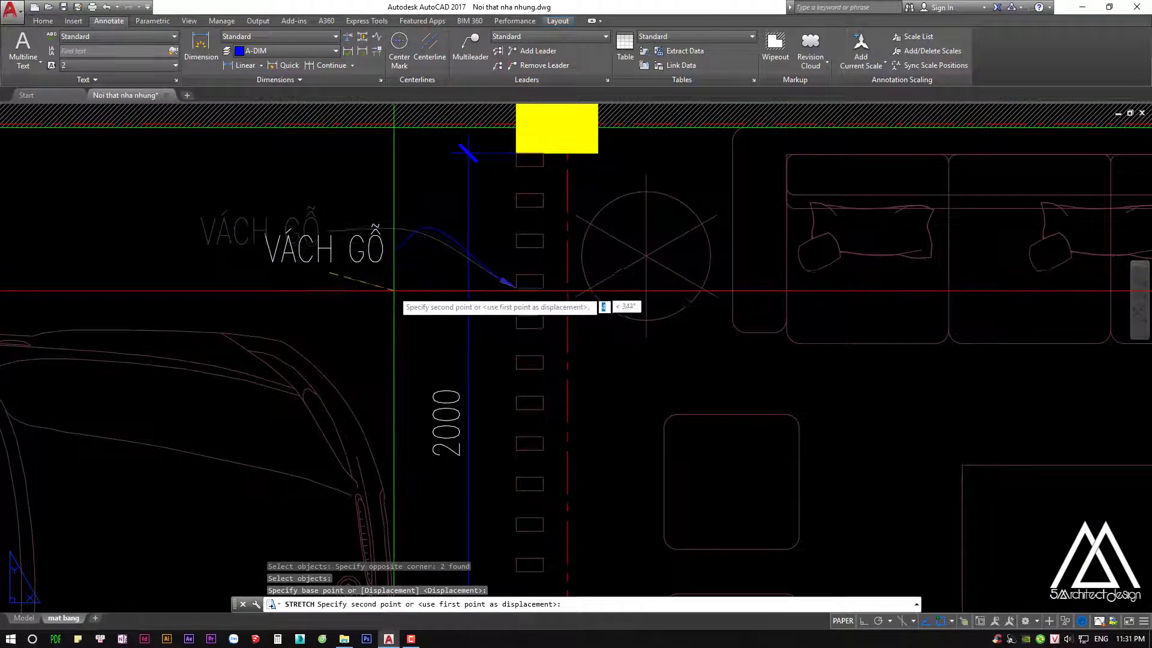
left_click(396, 293)
key("Escape")
key("Escape")
middle_click_drag(408, 281, 409, 270)
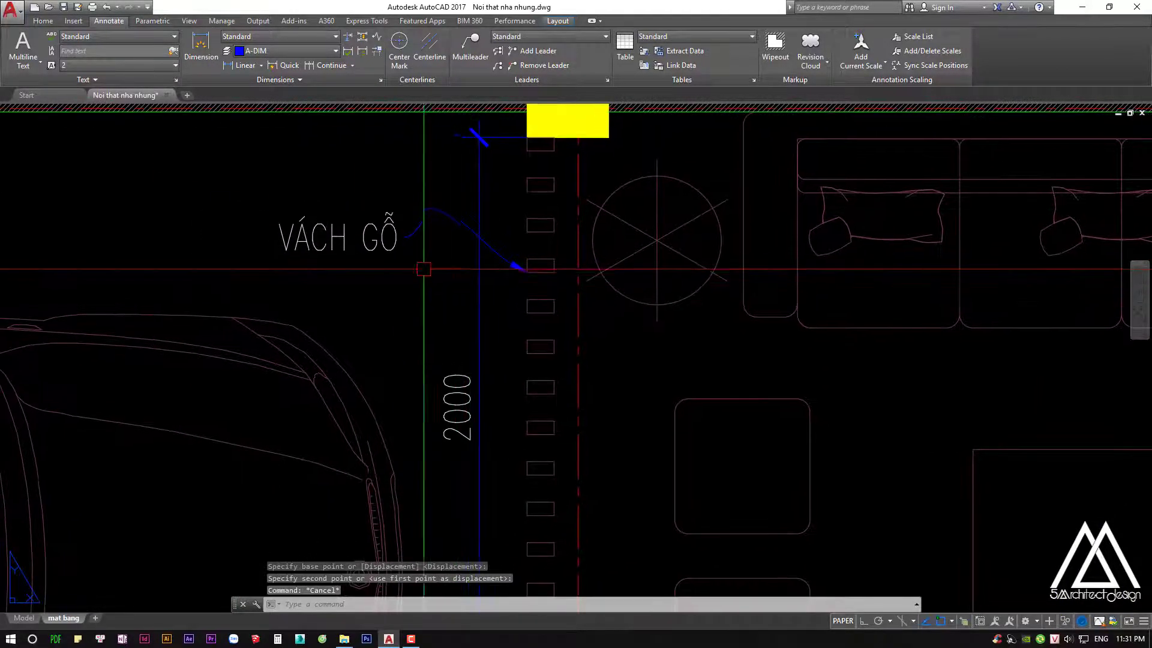
scroll(558, 300, "down", 1)
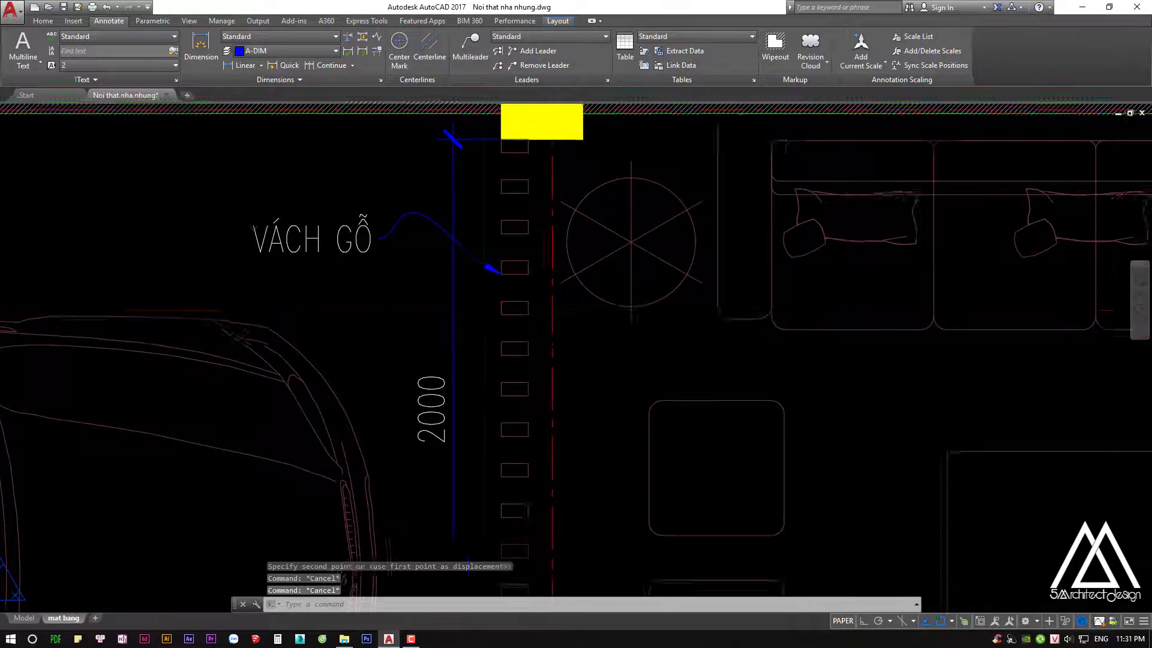
scroll(540, 288, "down", 2)
scroll(480, 258, "up", 3)
left_click(471, 248)
key("Escape")
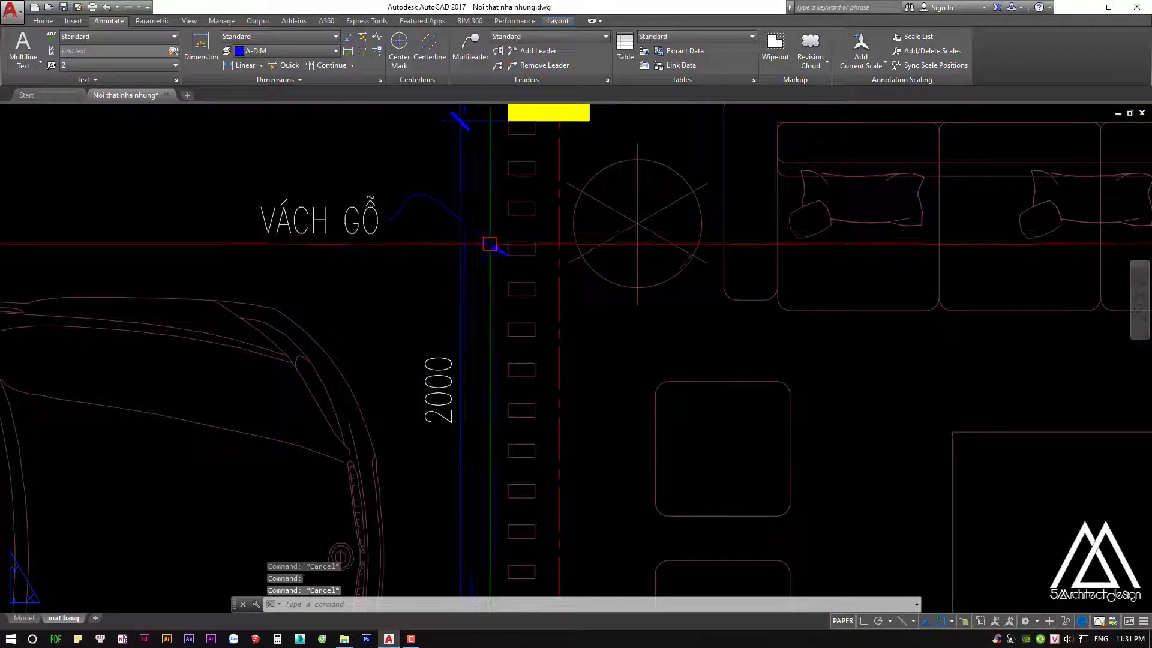
Copy the VÁCH GỖ label and leader over to the TV cabinet
left_click_drag(411, 240, 258, 183)
type("co")
key("Return")
left_click(407, 258)
scroll(402, 234, "down", 2)
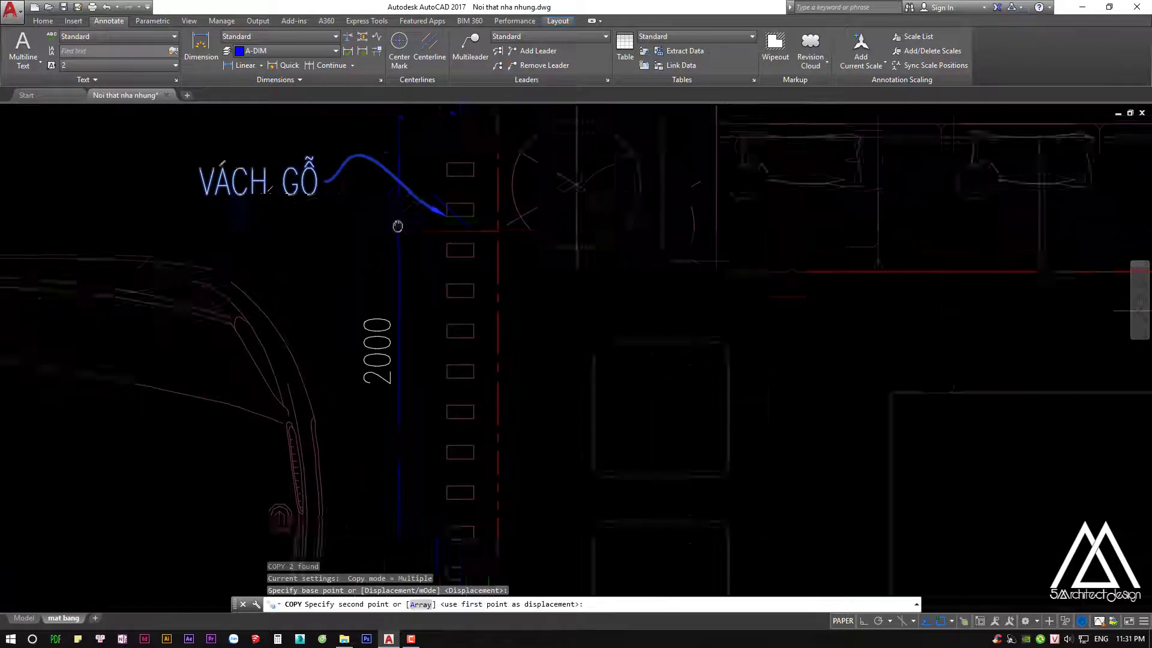
scroll(367, 259, "down", 2)
scroll(368, 259, "down", 1)
scroll(600, 324, "up", 1)
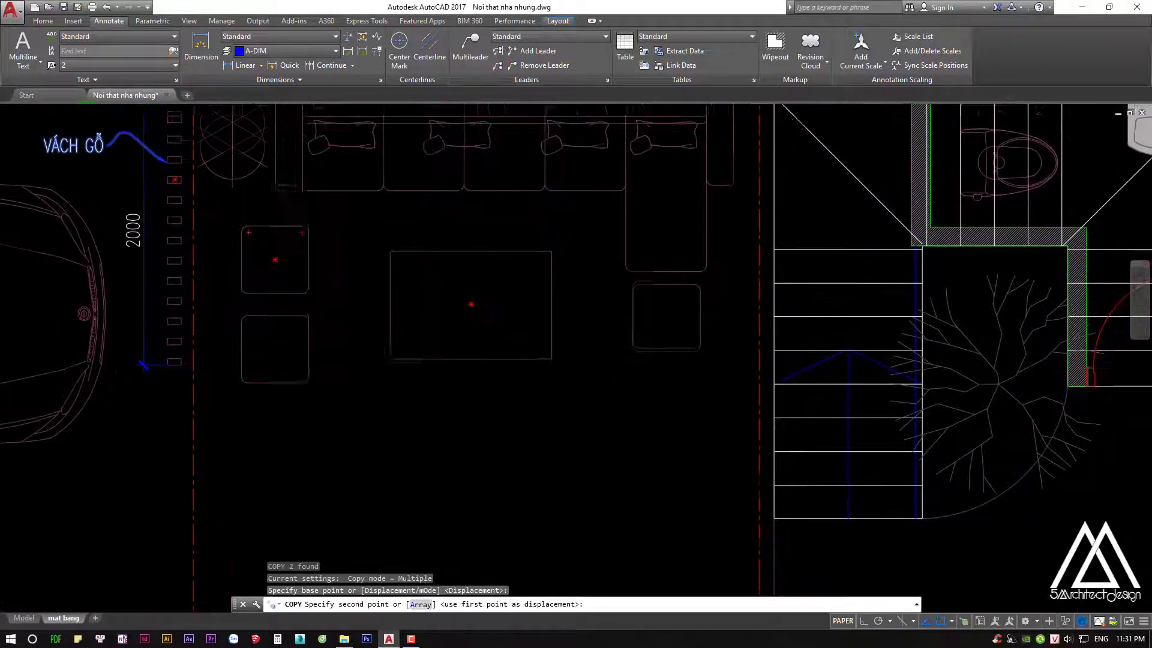
scroll(600, 270, "down", 1)
scroll(618, 270, "up", 1)
middle_click_drag(431, 305, 746, 356)
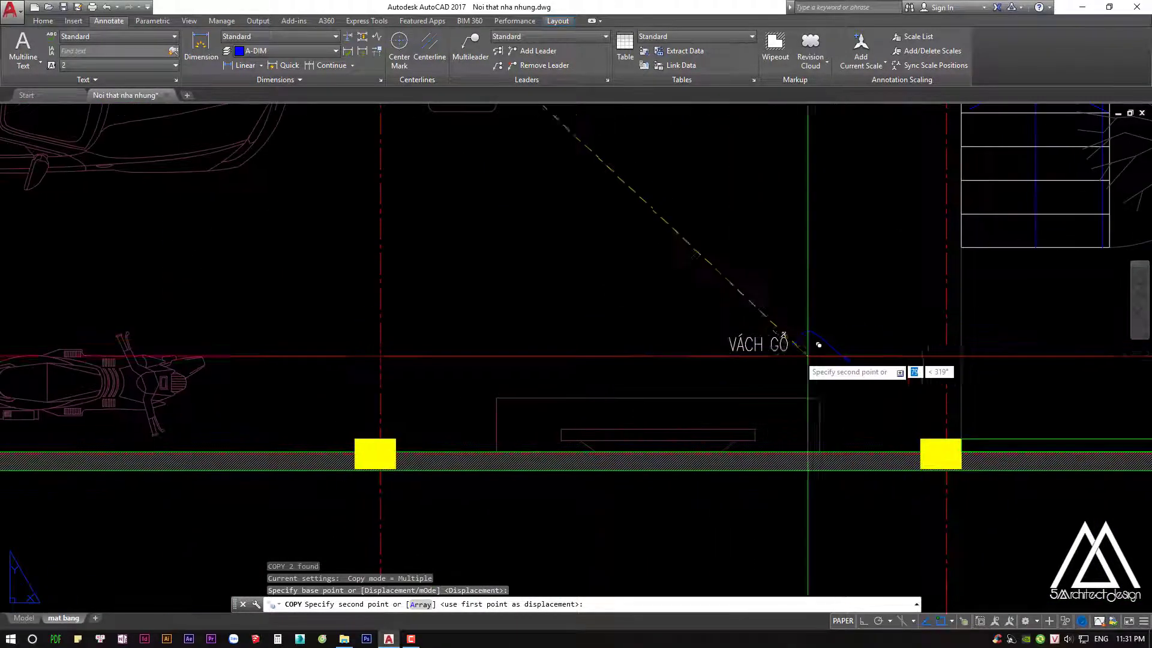
scroll(624, 367, "up", 2)
left_click(630, 364)
key("Return")
Point the copied arrow at the cabinet and change its text to KỆ TIVI
left_click(716, 404)
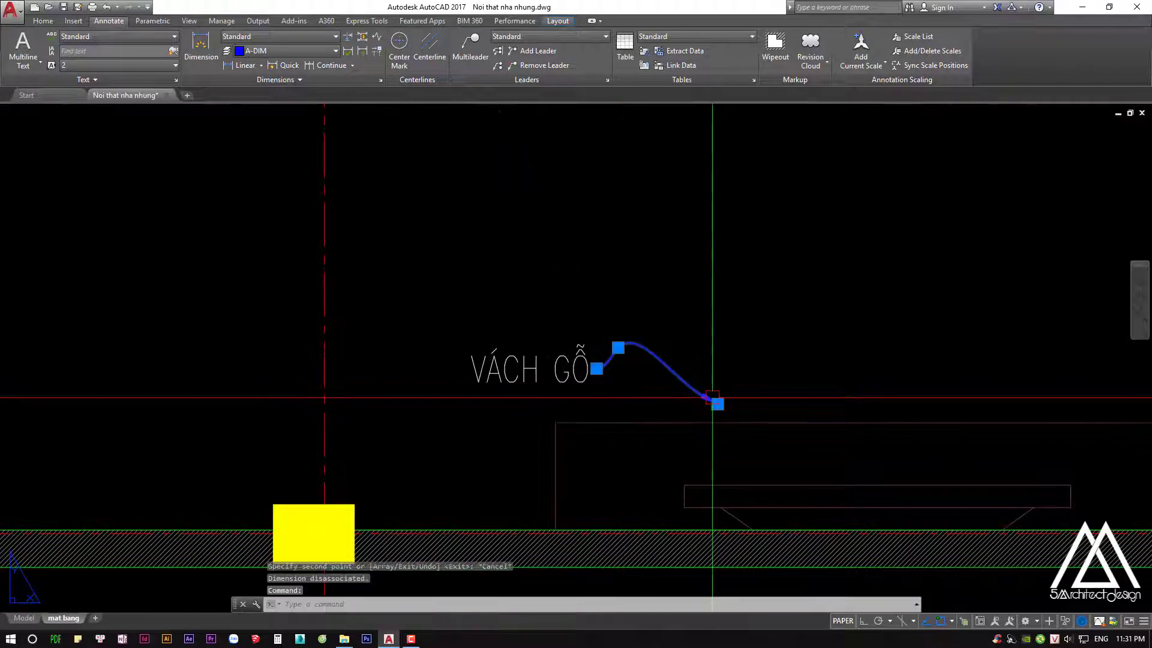
key("Escape")
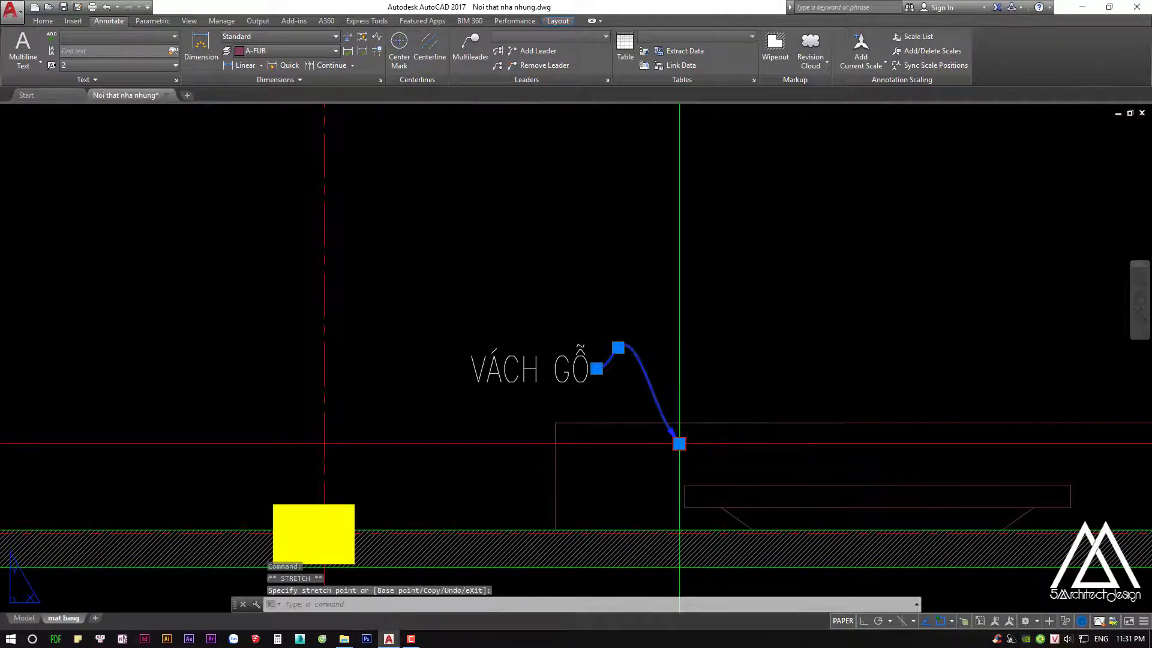
key("Escape")
double_click(587, 381)
type("KÊ TIVI")
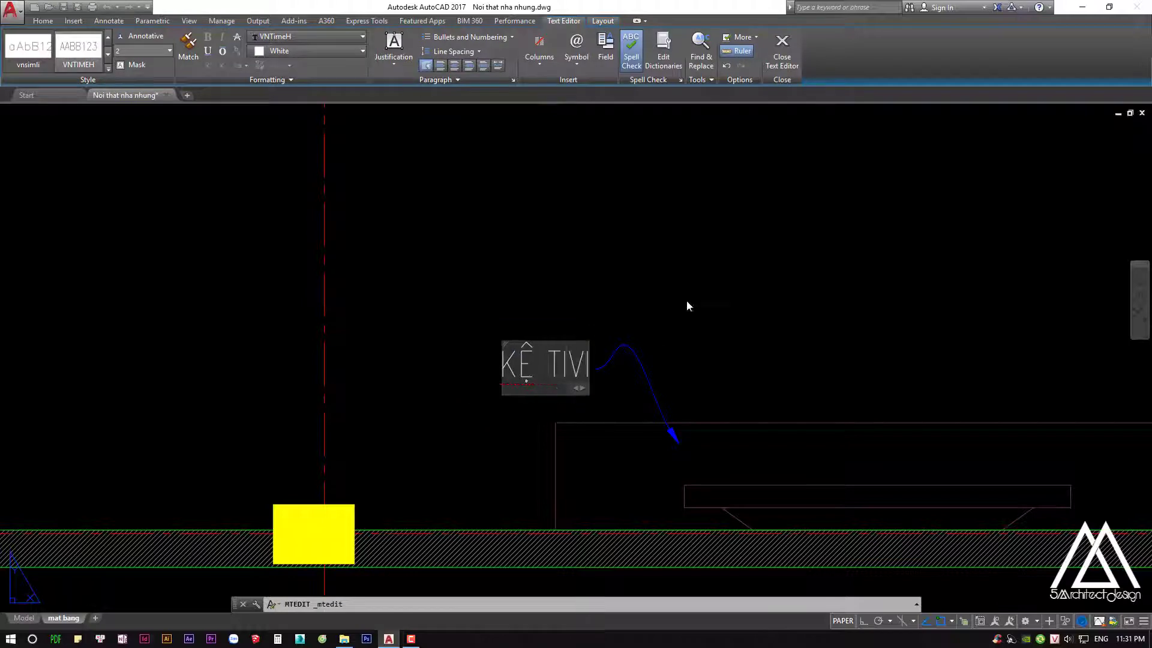
left_click(687, 306)
Select the KỆ TIVI label and leader and begin copying them again
left_click_drag(586, 334, 514, 398)
type("co")
key("Return")
Abandon the pending copy of the KỆ TIVI label while panning to the stair area
left_click(673, 334)
scroll(673, 334, "down", 2)
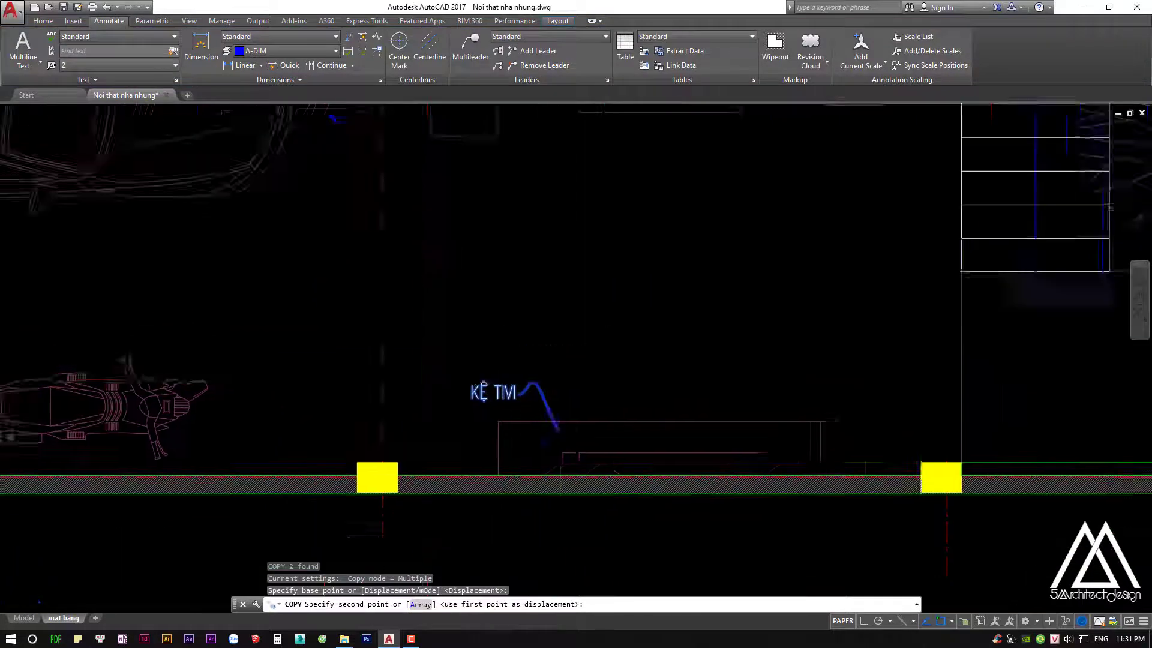
scroll(673, 333, "down", 3)
middle_click_drag(760, 317, 682, 316)
middle_click_drag(804, 278, 735, 277)
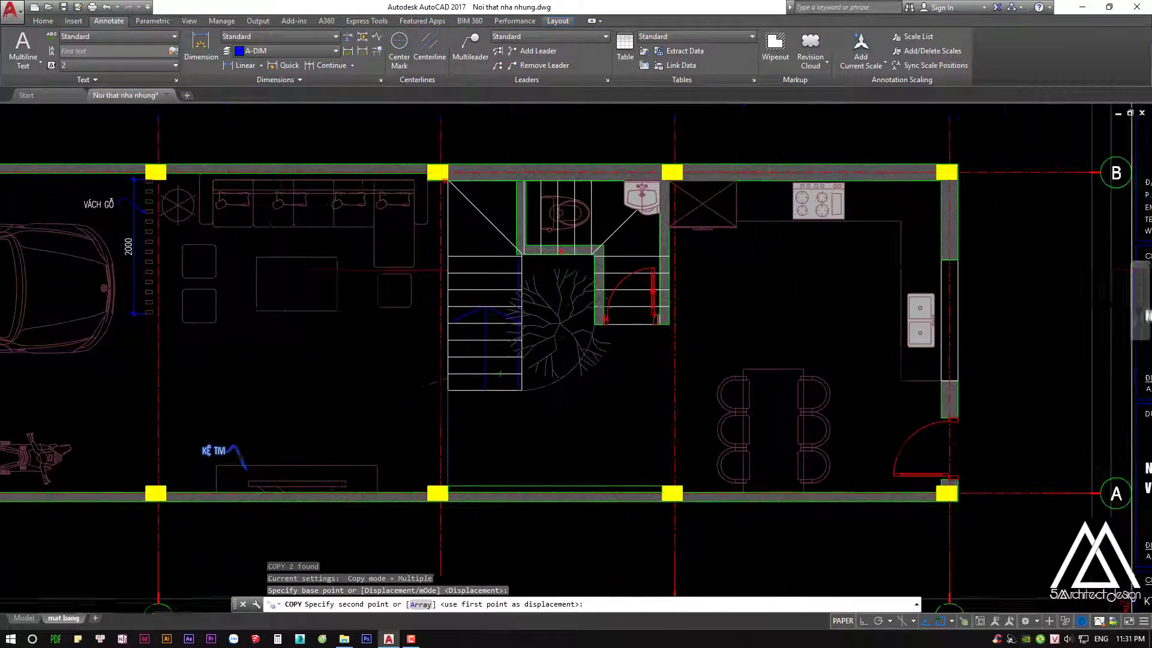
scroll(776, 326, "up", 3)
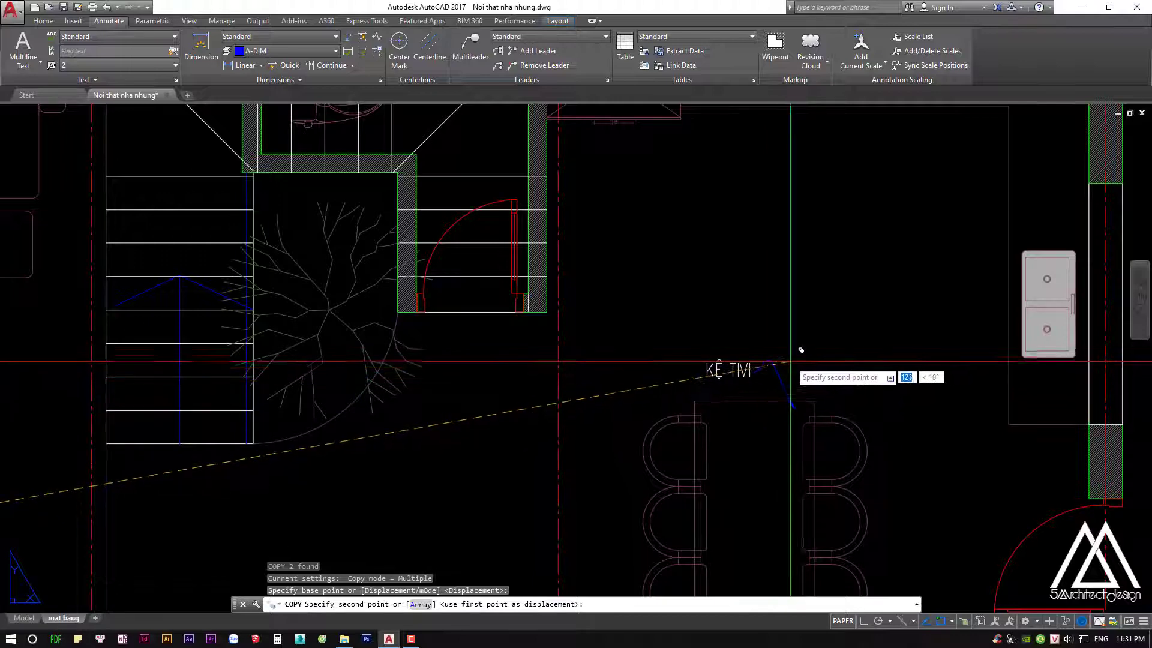
key("Escape")
key("Escape")
key("Escape")
scroll(774, 365, "up", 3)
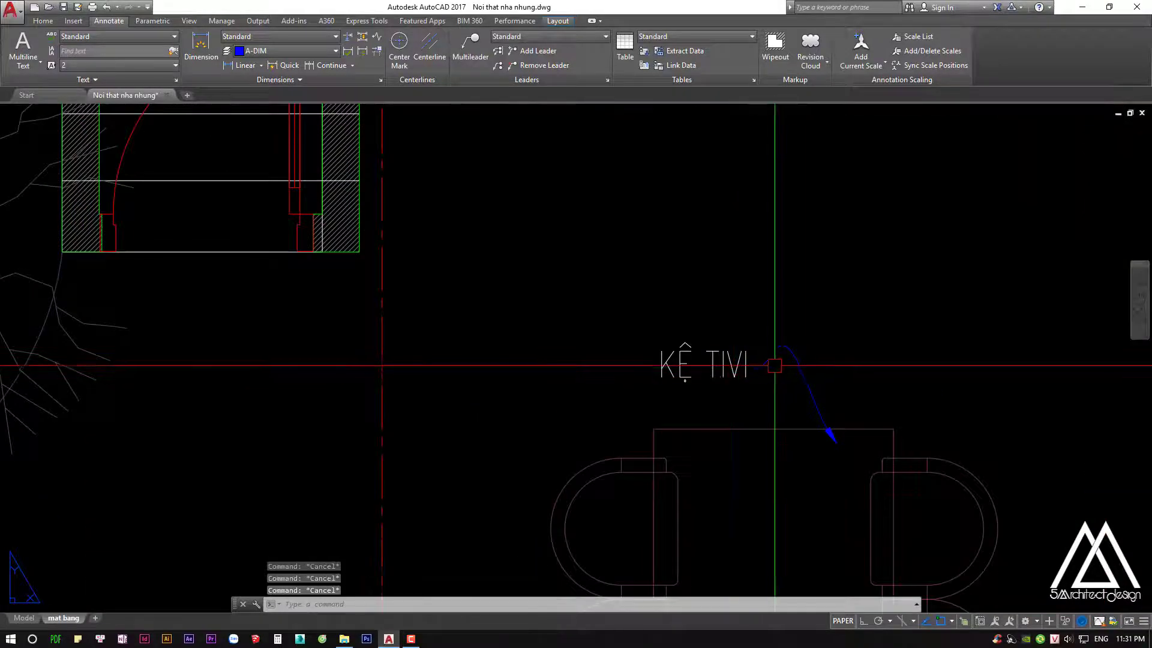
scroll(775, 365, "down", 3)
Erase the stray KỆ TIVI label copy near the dining table
left_click(727, 389)
left_click(792, 364)
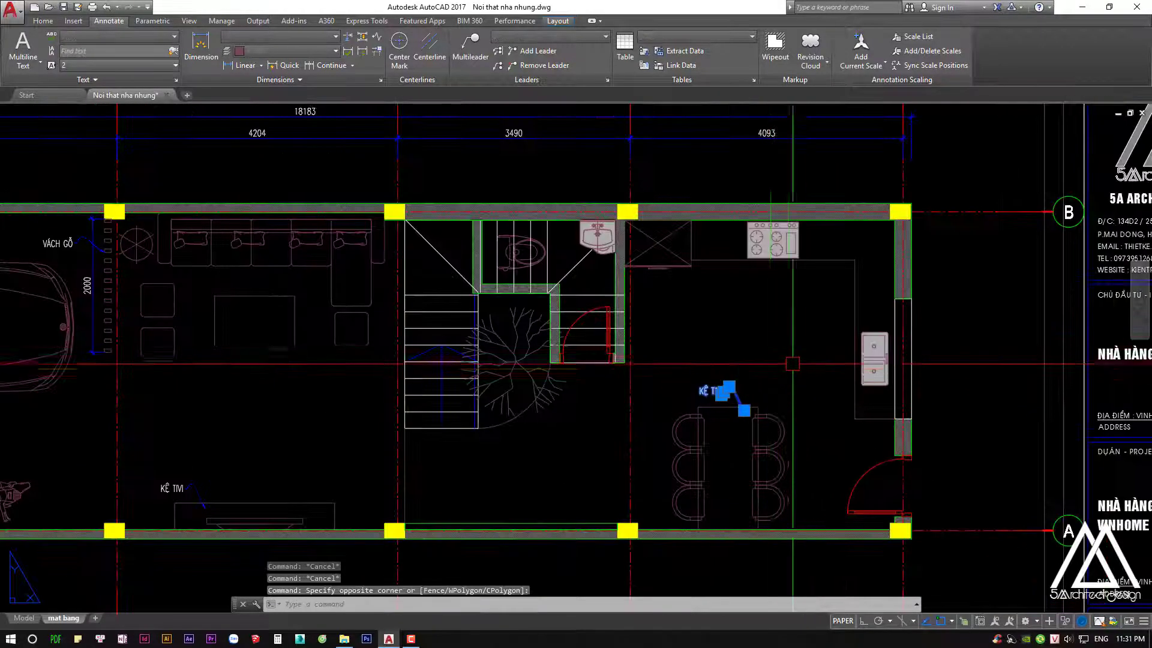
middle_click_drag(760, 382, 832, 369)
left_click(894, 401)
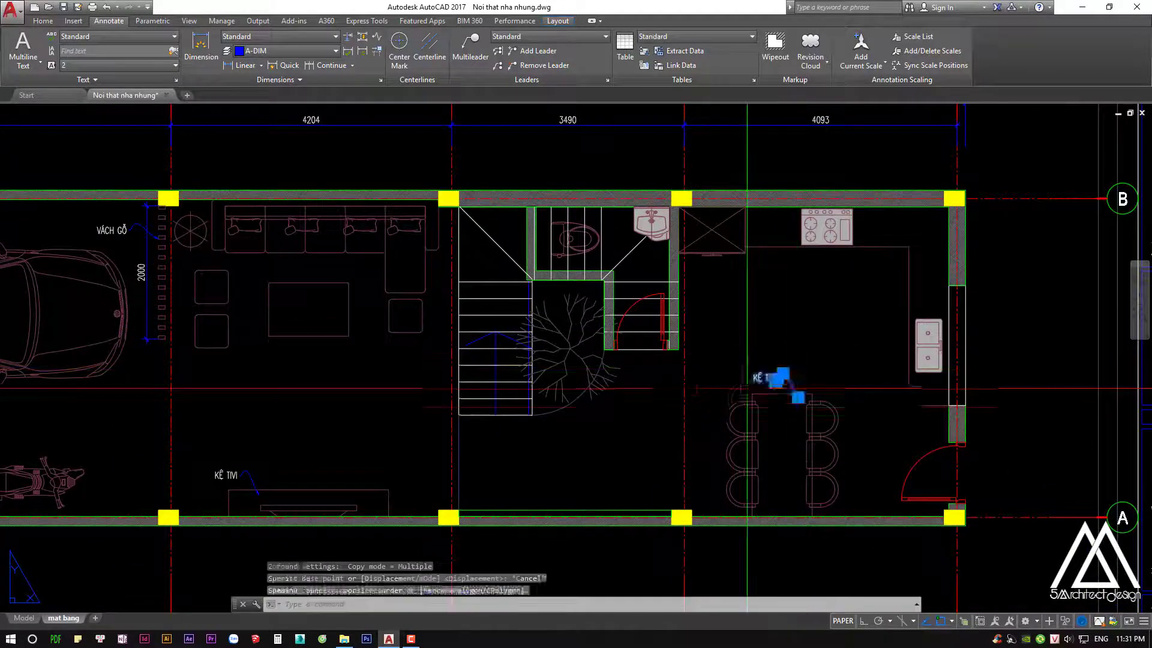
type("E")
key("Return")
Copy the KỆ TIVI label and its leader to beside the staircase
middle_click_drag(446, 415, 541, 415)
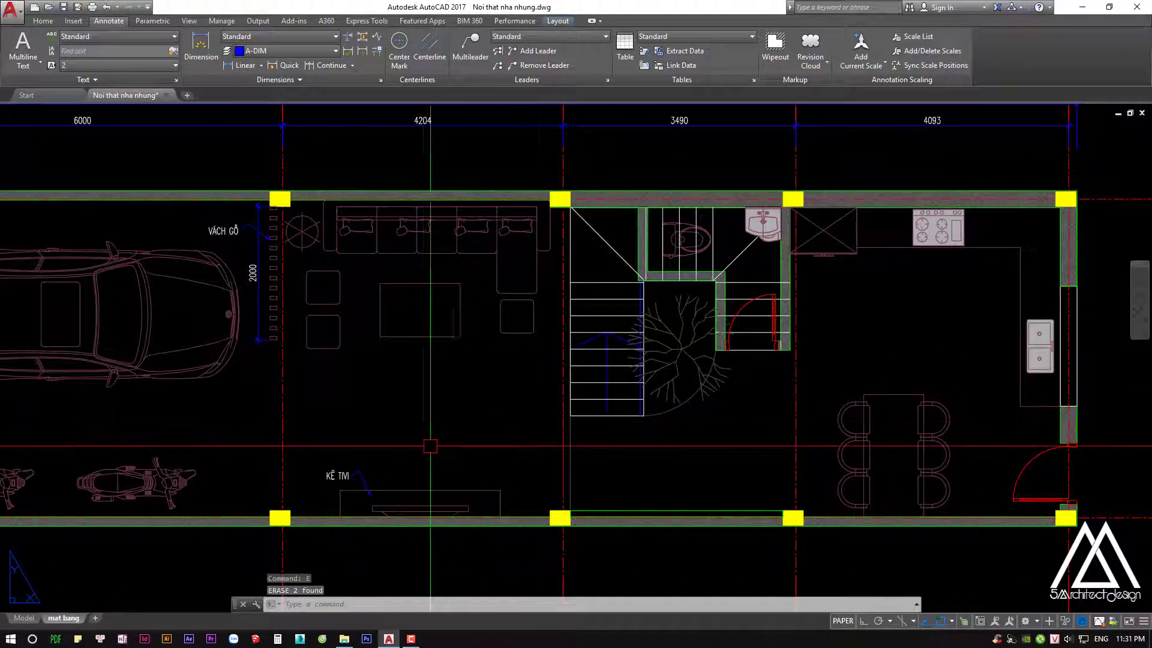
scroll(430, 446, "up", 3)
left_click(360, 510)
middle_click_drag(404, 427, 441, 427)
type("c")
key("Return")
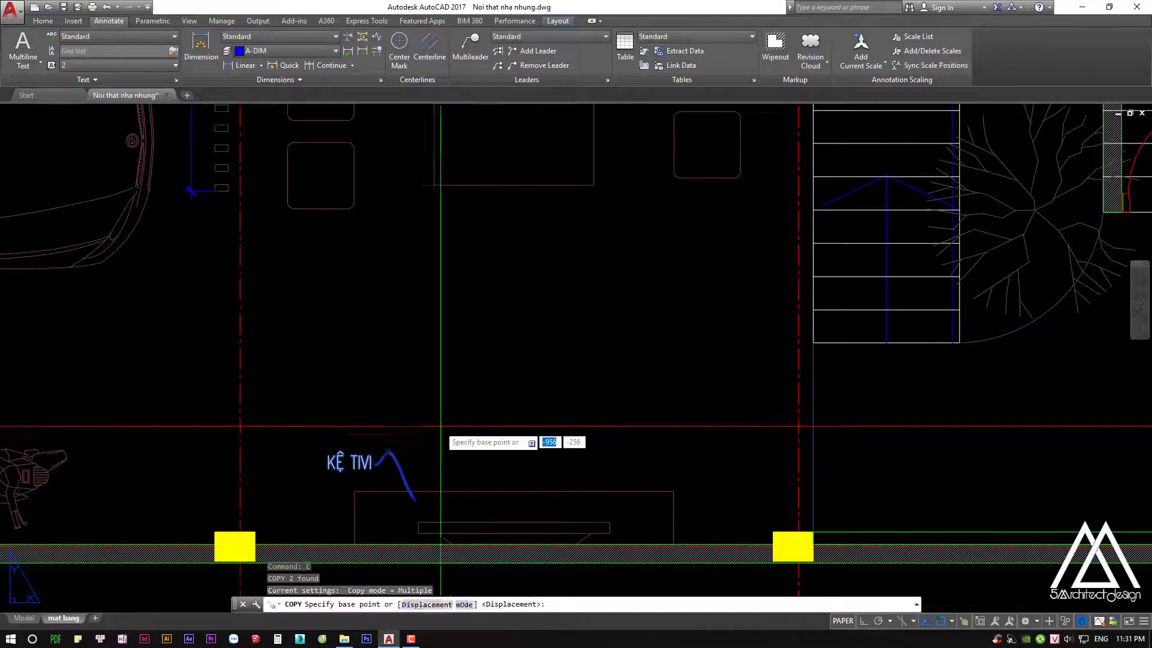
left_click(441, 427)
middle_click_drag(885, 343, 612, 398)
left_click(864, 376)
key("Escape")
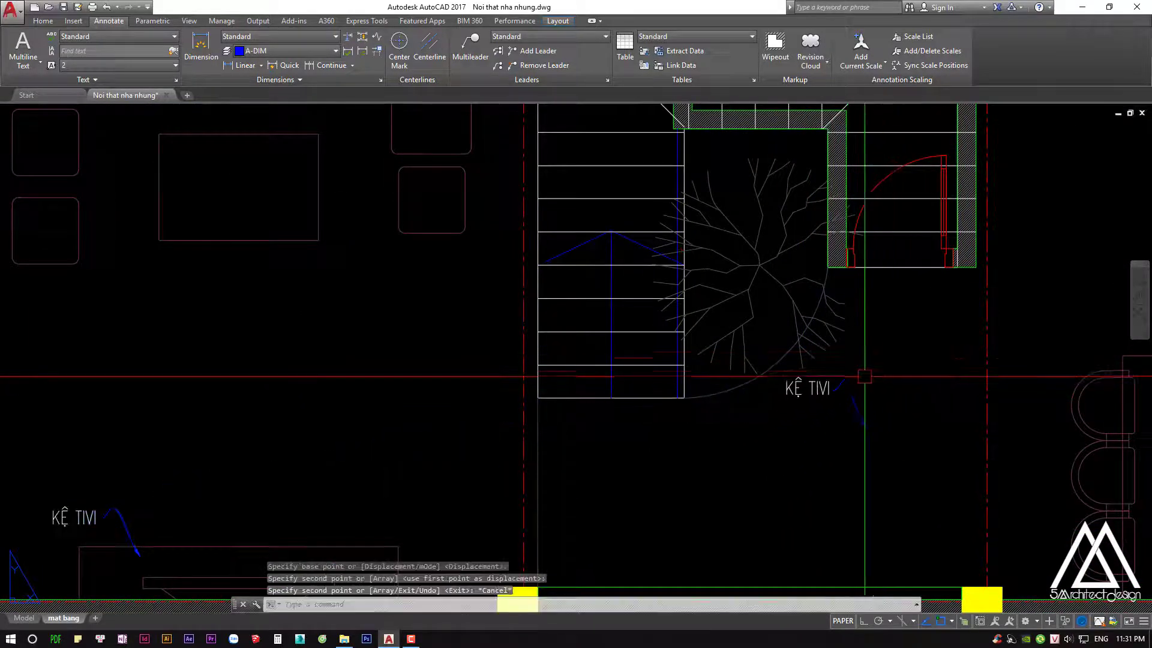
Mirror the copied label and leader about a vertical line, deleting the source
left_click(807, 388)
middle_click_drag(807, 387, 758, 407)
type("mi")
key("Return")
left_click(783, 444)
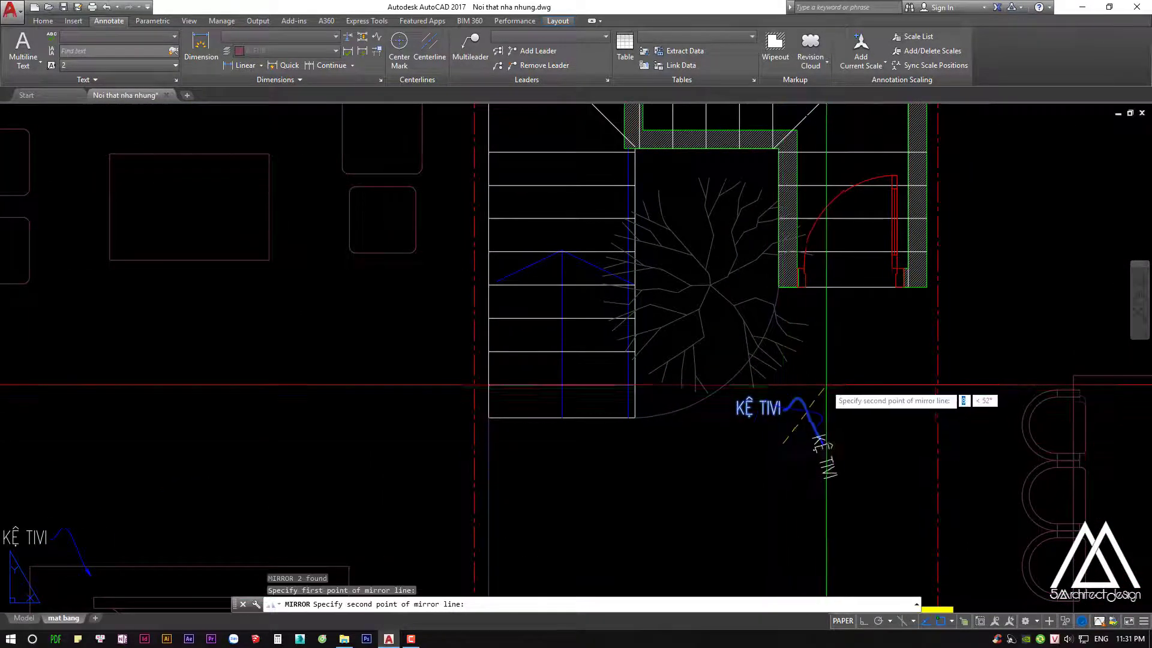
key("F8")
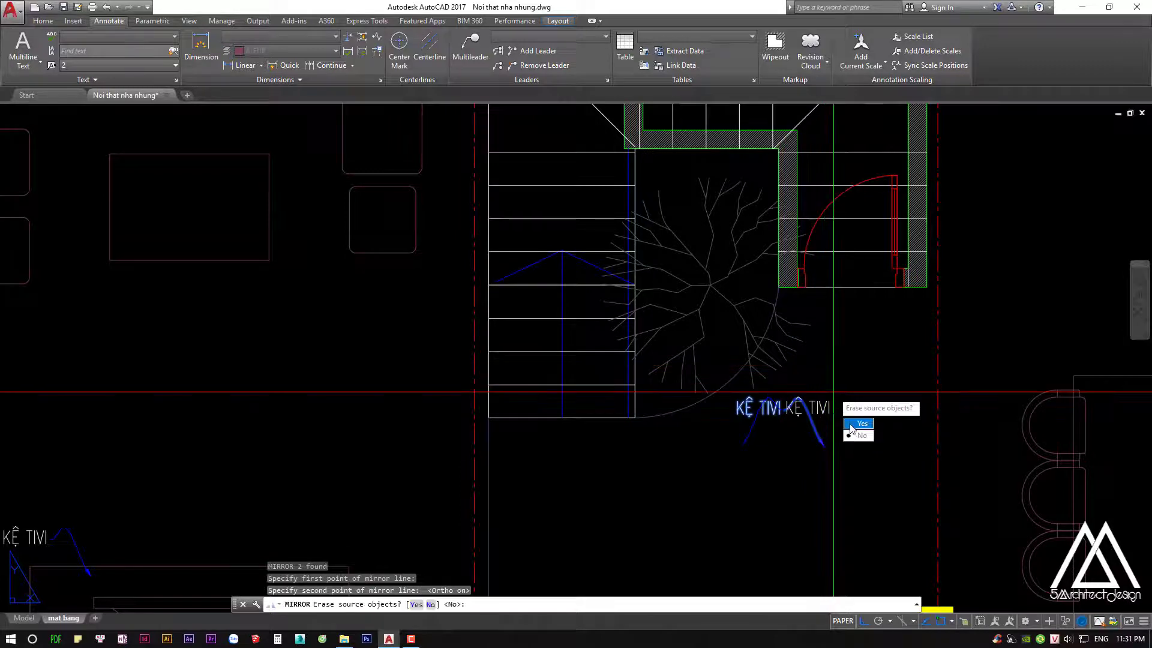
left_click(852, 424)
left_click(810, 408)
Stretch the leader arrow to the tree, curve its middle point, and begin editing the label
scroll(722, 347, "up", 3)
left_click(759, 546)
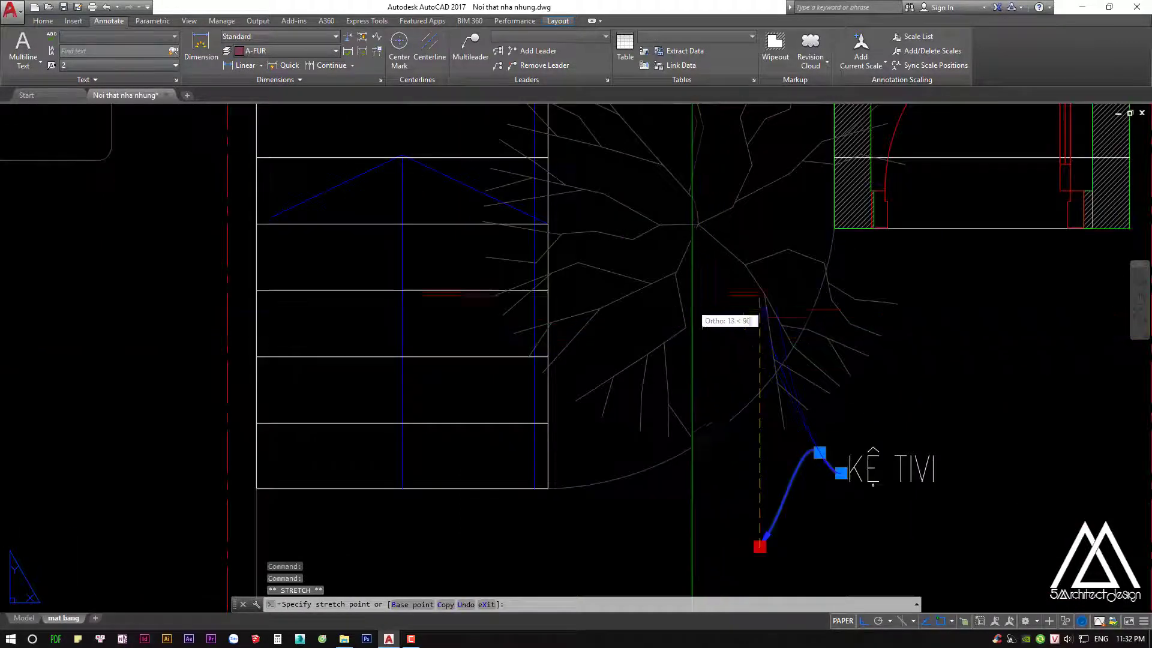
left_click(690, 241)
left_click(819, 452)
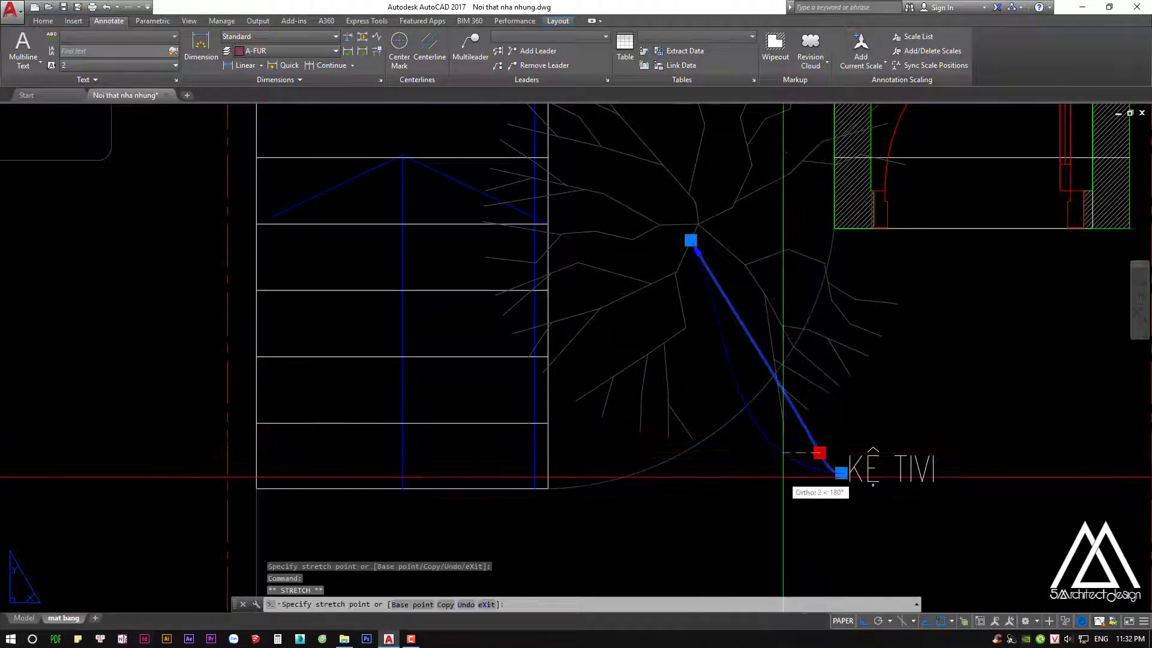
key("F8")
left_click(772, 480)
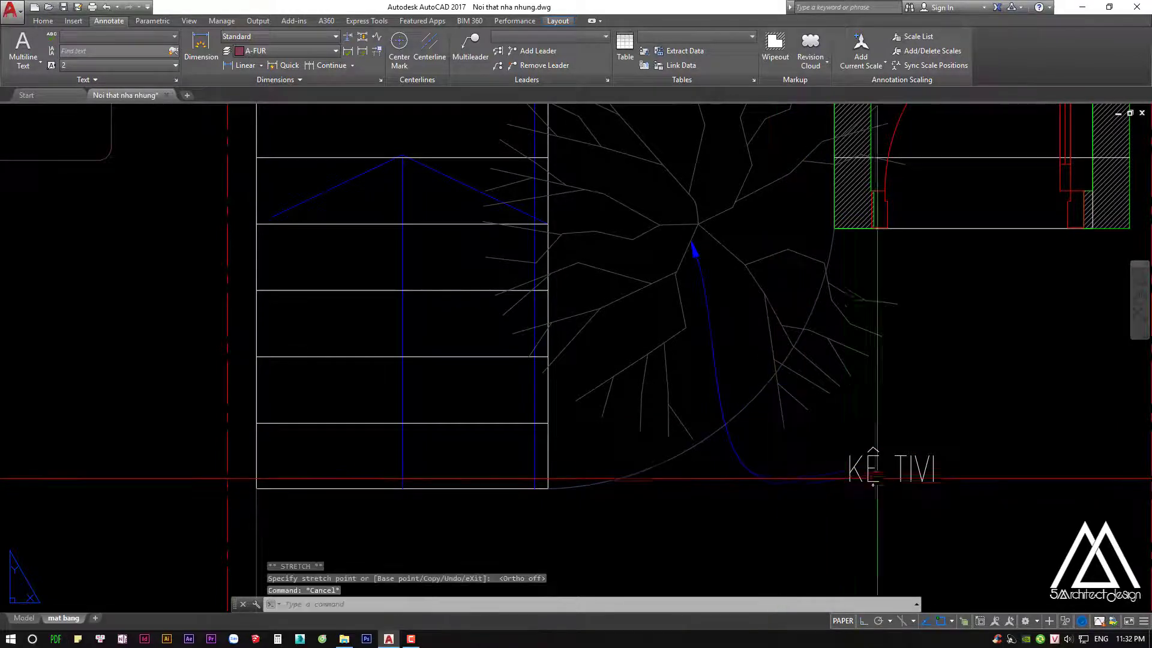
key("Escape")
double_click(881, 468)
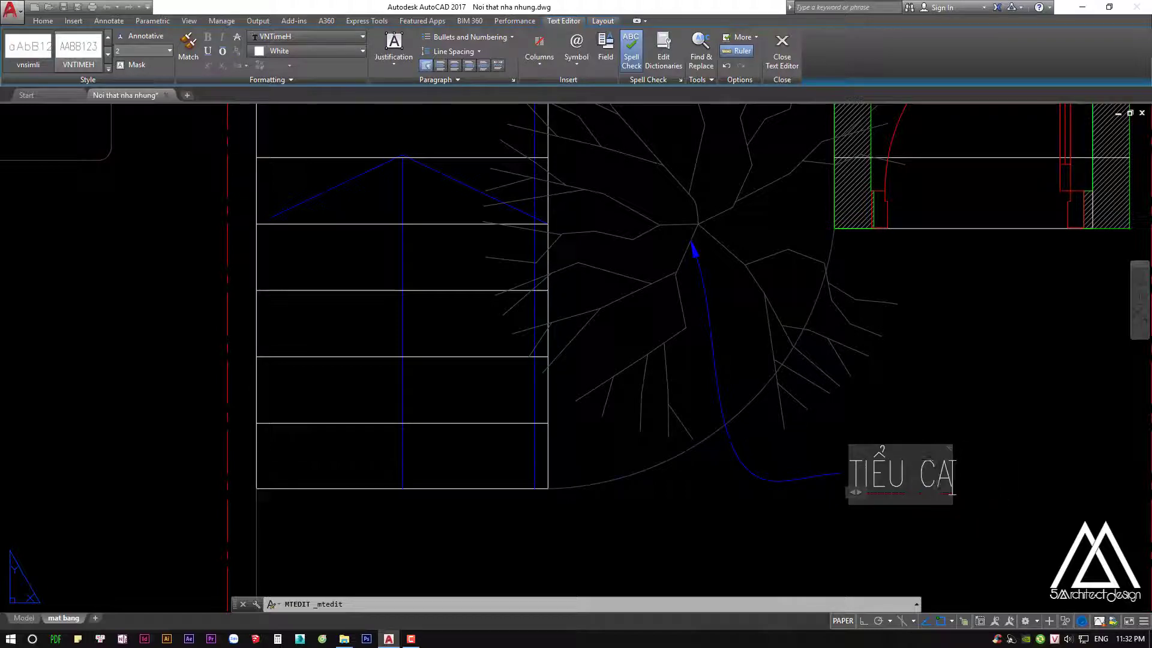
Finish the TIỂU CẢNH label text and cancel a stray dimension command
key("Escape")
scroll(831, 353, "down", 3)
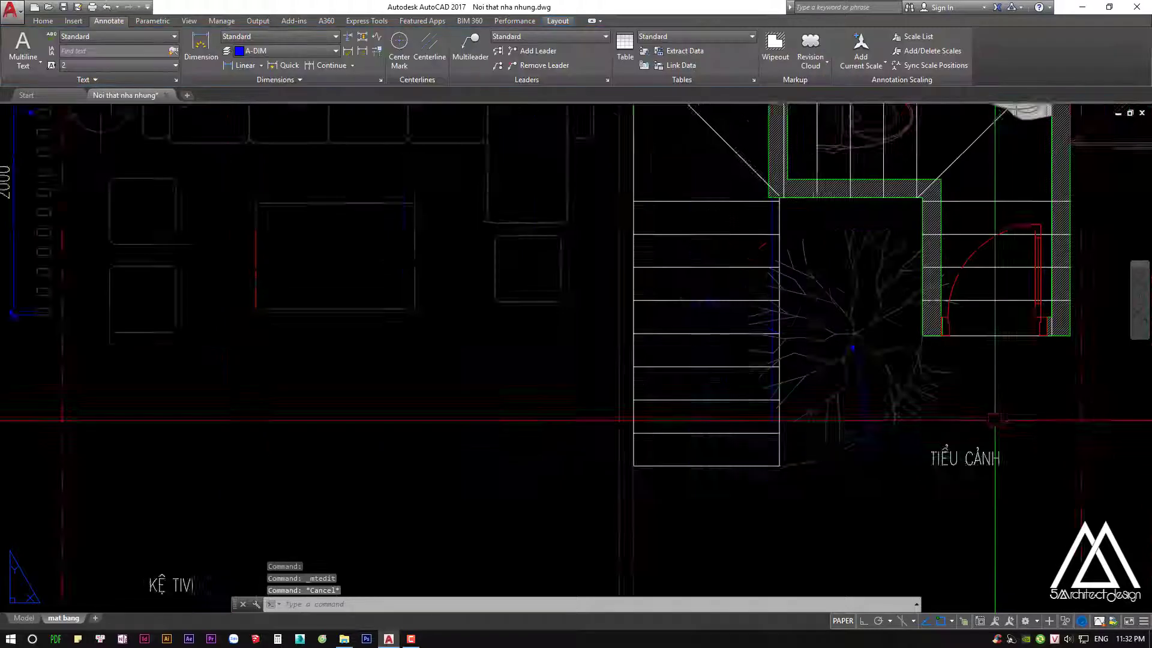
scroll(780, 372, "down", 2)
scroll(758, 386, "down", 2)
scroll(745, 327, "down", 2)
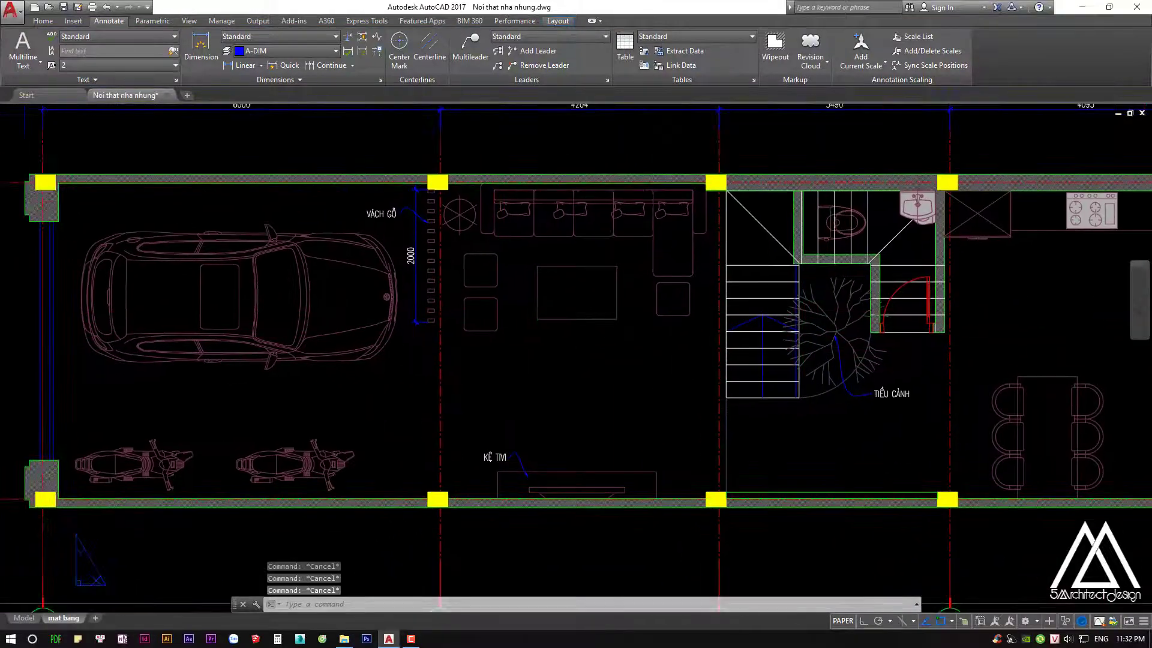
type("D")
key("Return")
scroll(450, 348, "up", 5)
scroll(446, 307, "up", 1)
key("Escape")
Continue the 2000 dimension with a 2563 dimension down to the bottom wall
type("dco")
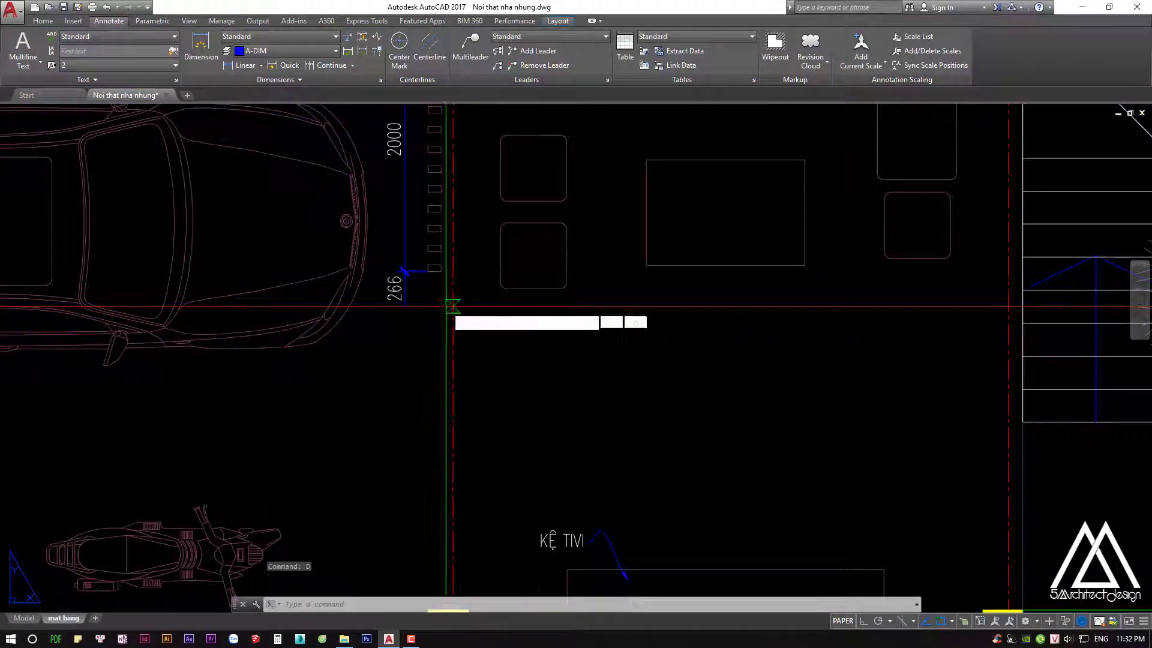
key("Return")
middle_click_drag(438, 303, 469, 141)
type("s")
key("Return")
left_click(441, 420)
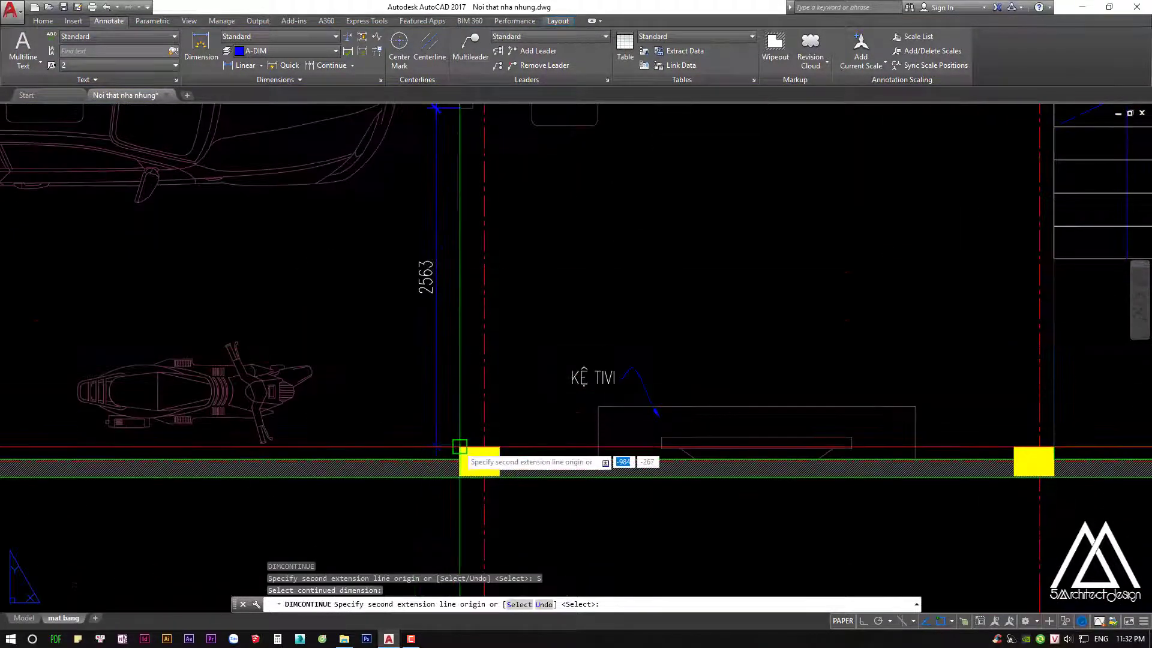
scroll(459, 446, "up", 3)
key("Escape")
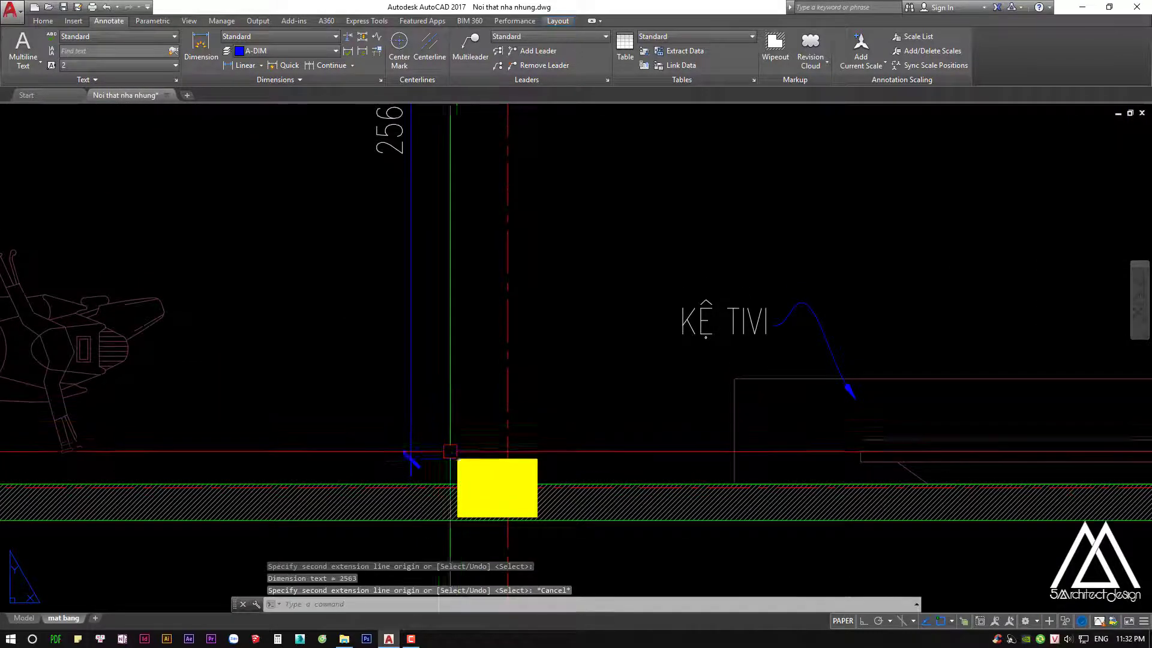
Try trimming/extending the new 2563 dimension, then cancel and reframe the plan
key("Return")
left_click(410, 459)
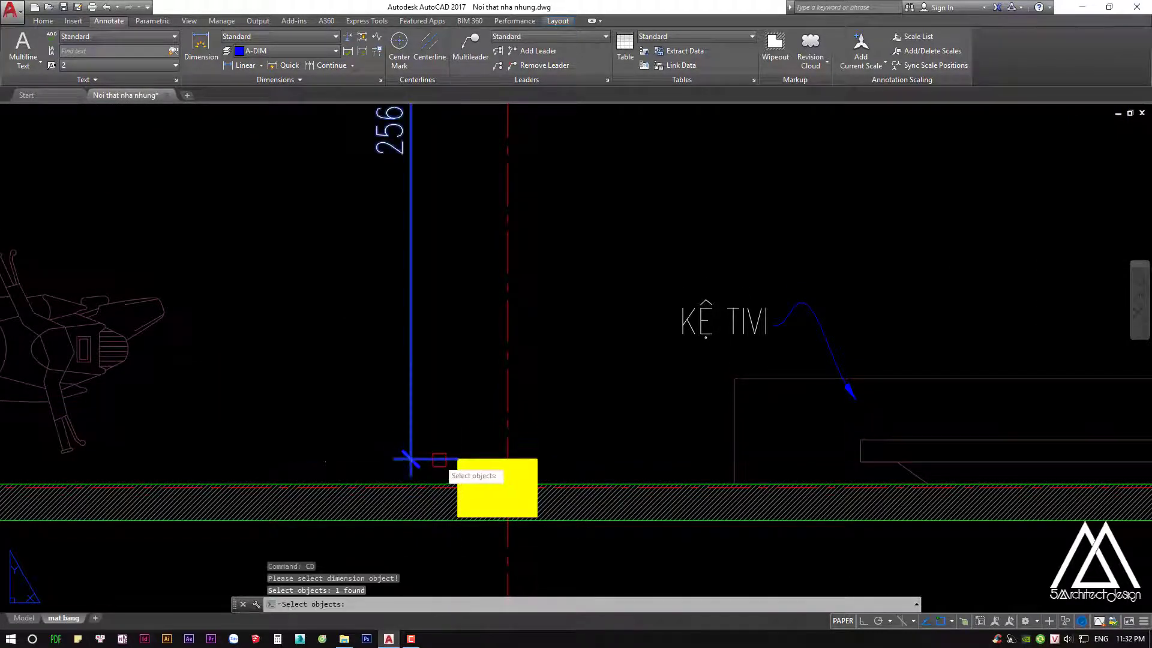
key("Return")
scroll(410, 459, "down", 5)
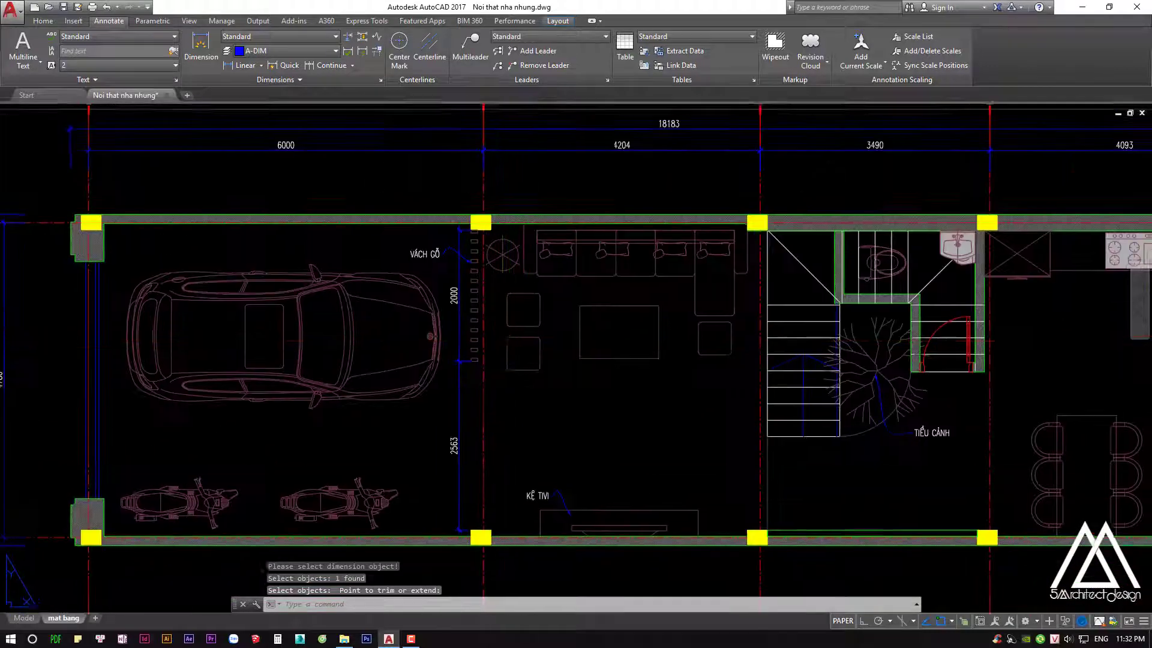
mouse_move(503, 380)
middle_mouse_down()
mouse_move(485, 391)
mouse_move(491, 353)
mouse_move(510, 341)
middle_mouse_up()
key("Escape")
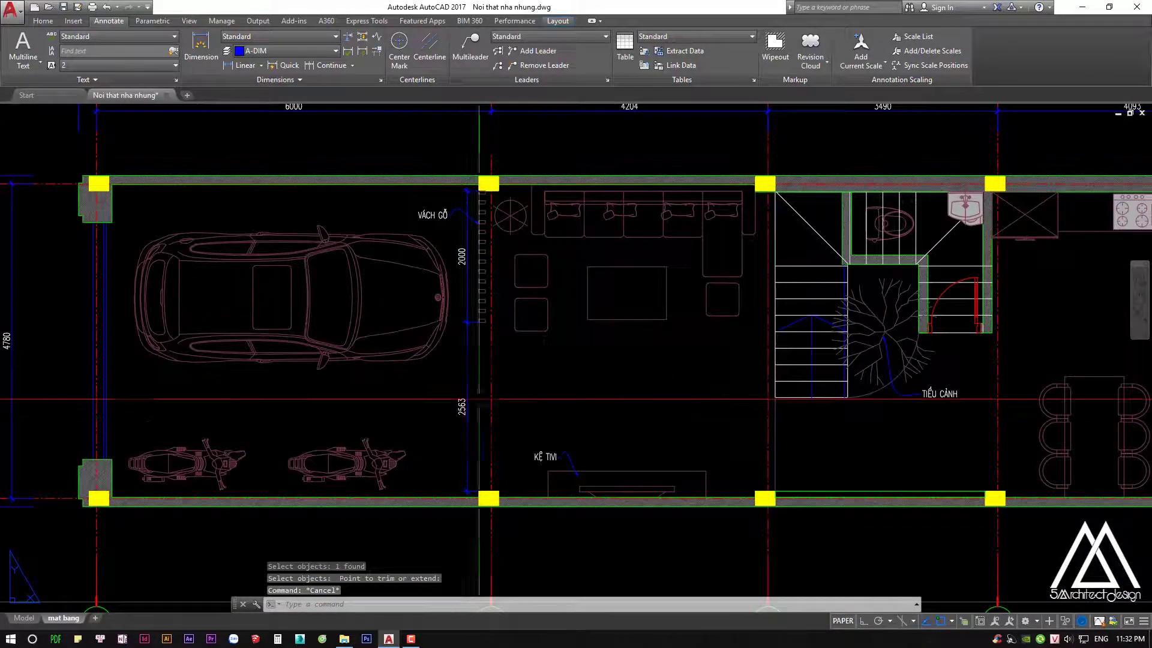
middle_click_drag(485, 400, 468, 330)
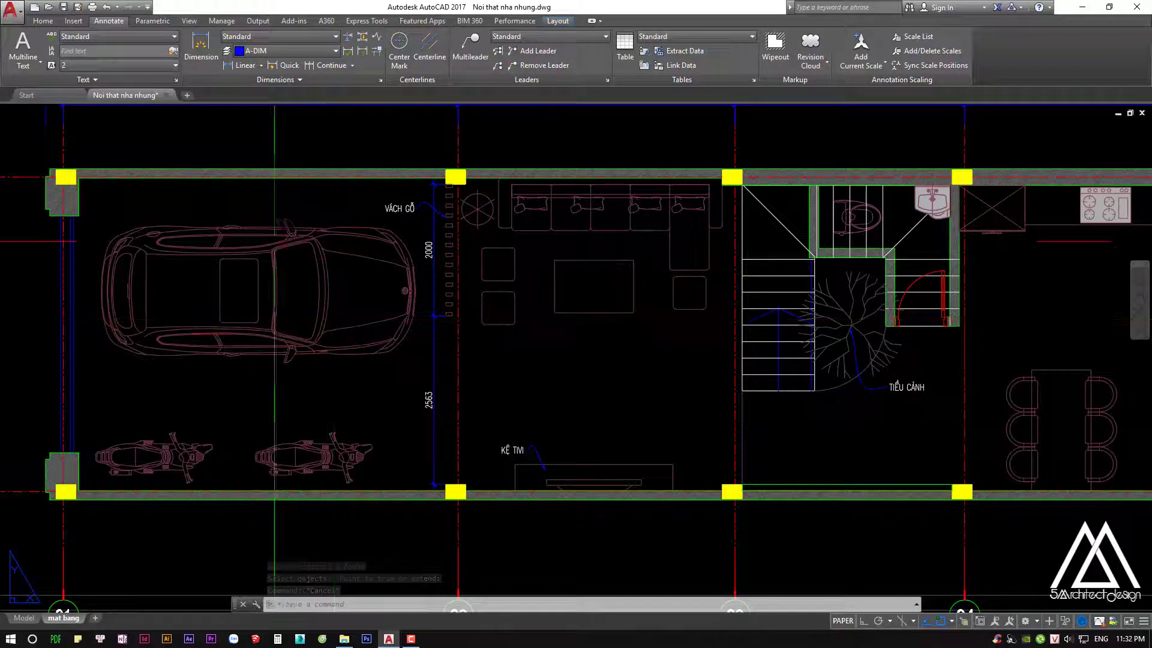
middle_click_drag(591, 382, 596, 374)
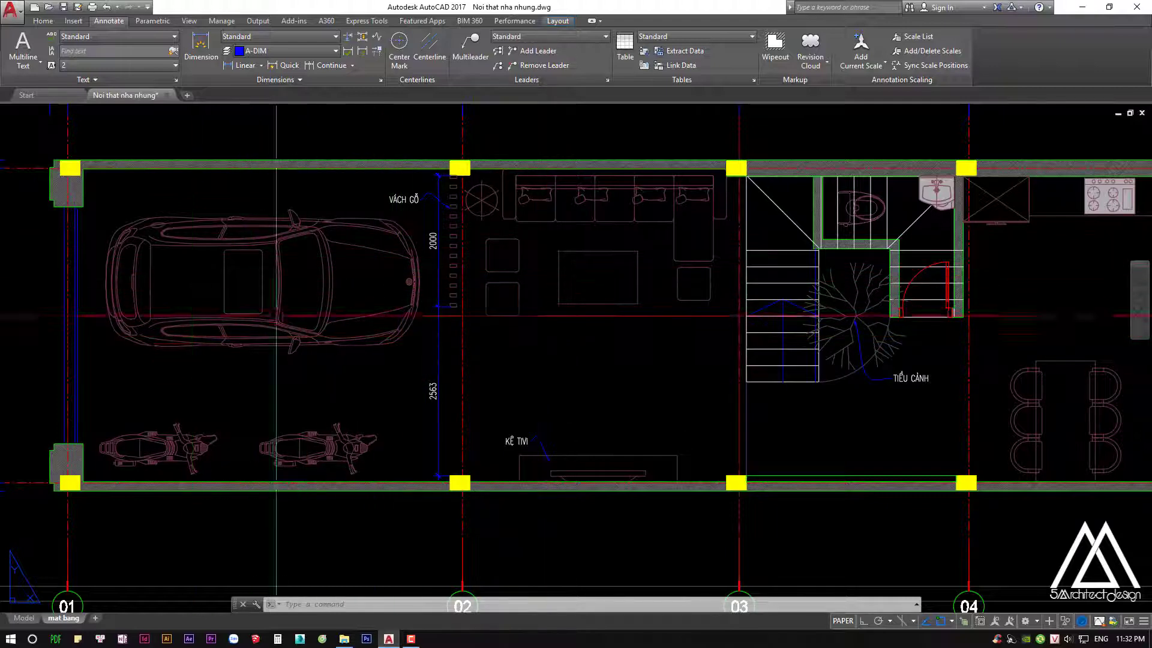
middle_click_drag(517, 343, 454, 327)
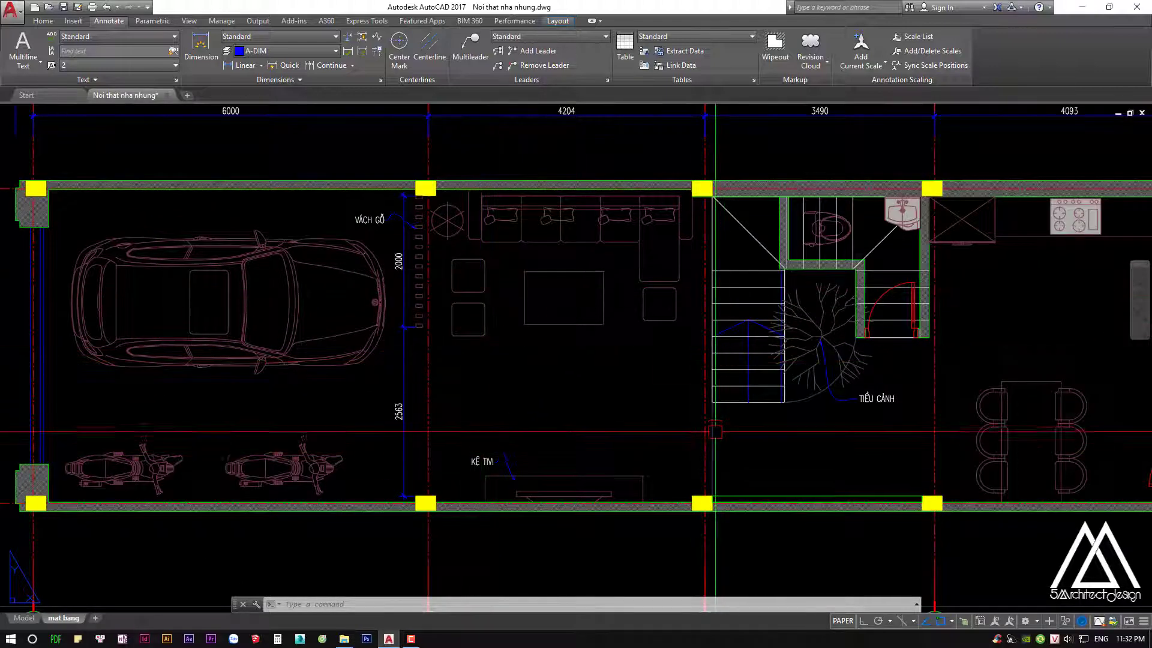
double_click(722, 438)
left_click(714, 437)
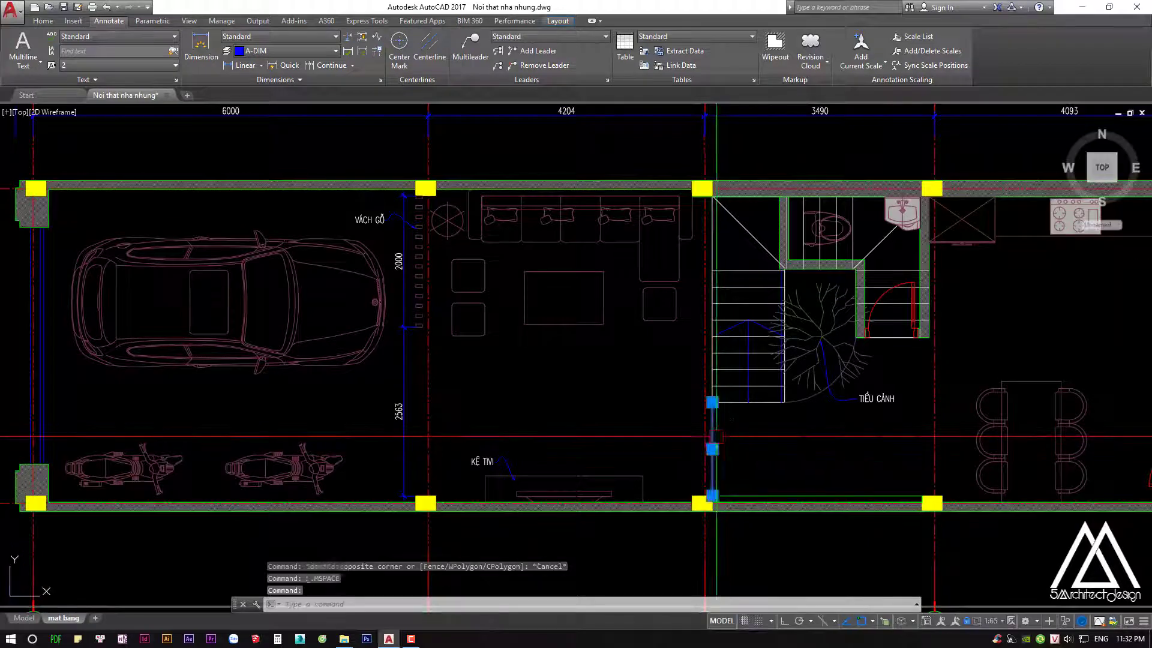
type("a")
key("Return")
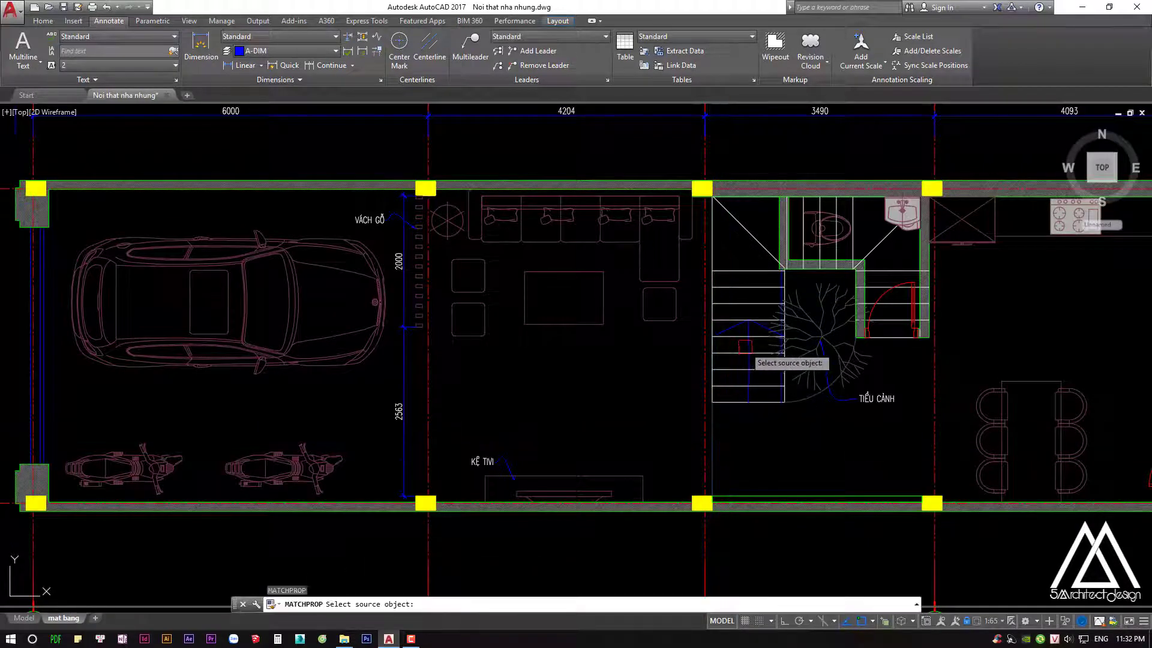
left_click(747, 346)
key("Escape")
key("Escape")
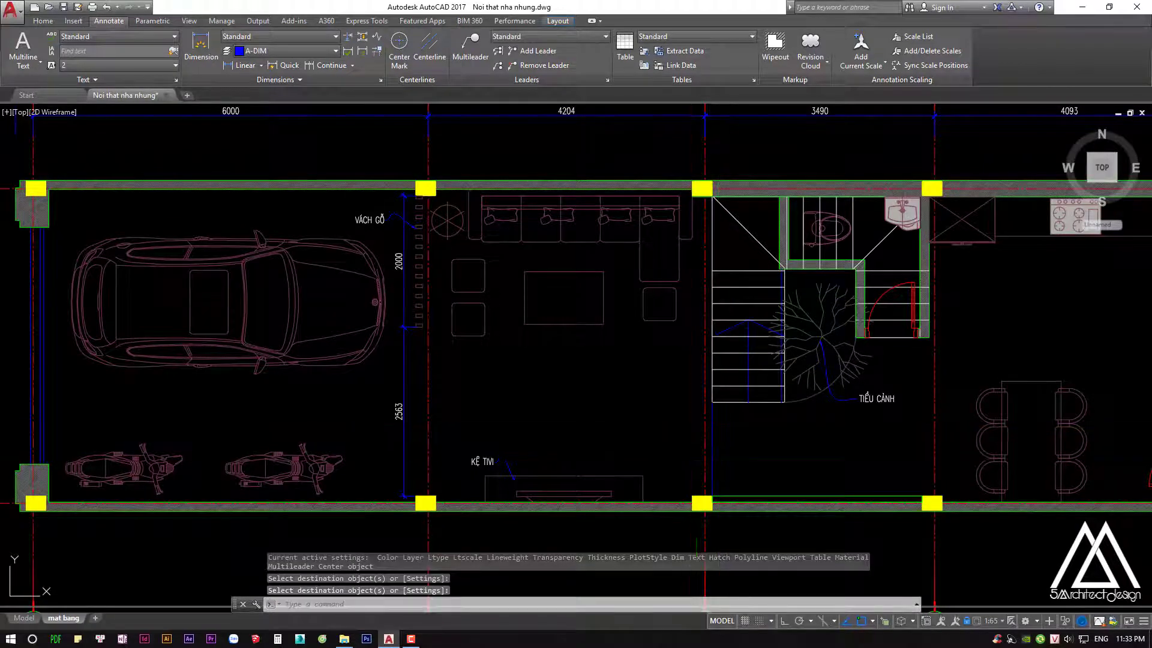
key("Return")
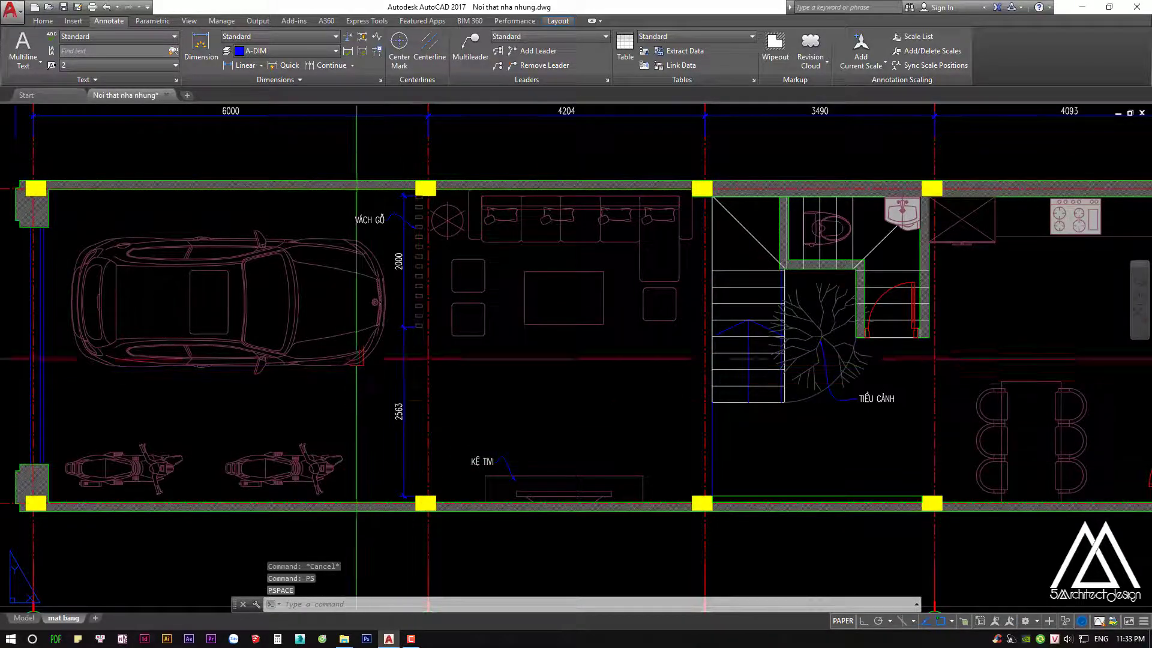
middle_click_drag(366, 350, 389, 350)
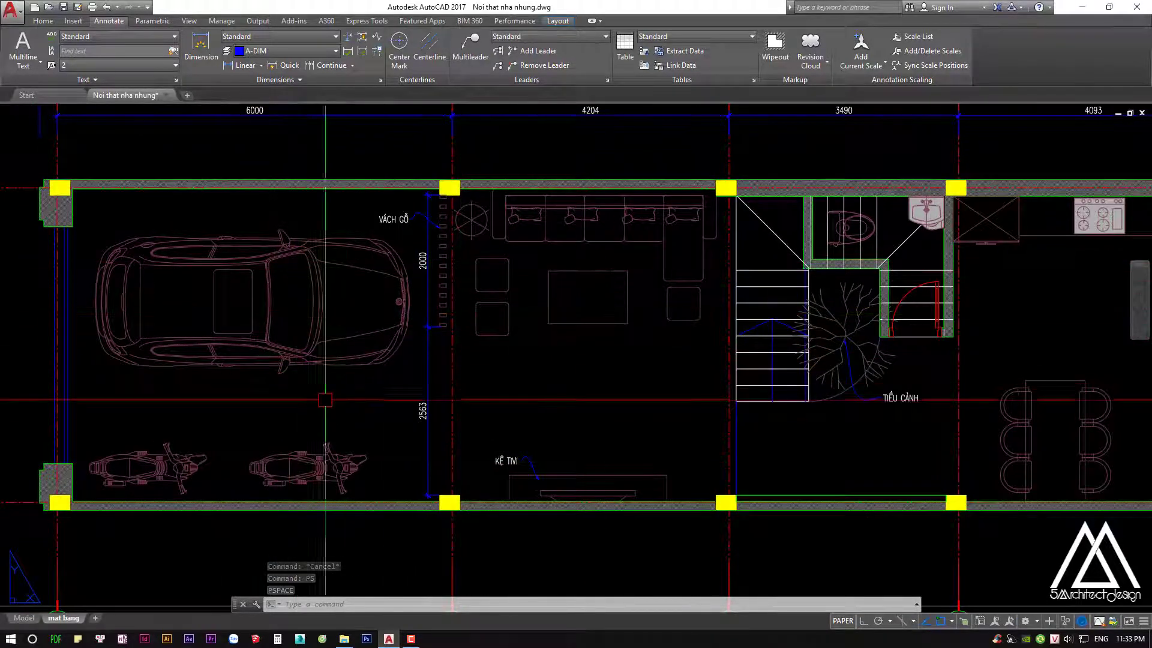
middle_click_drag(547, 391, 502, 382)
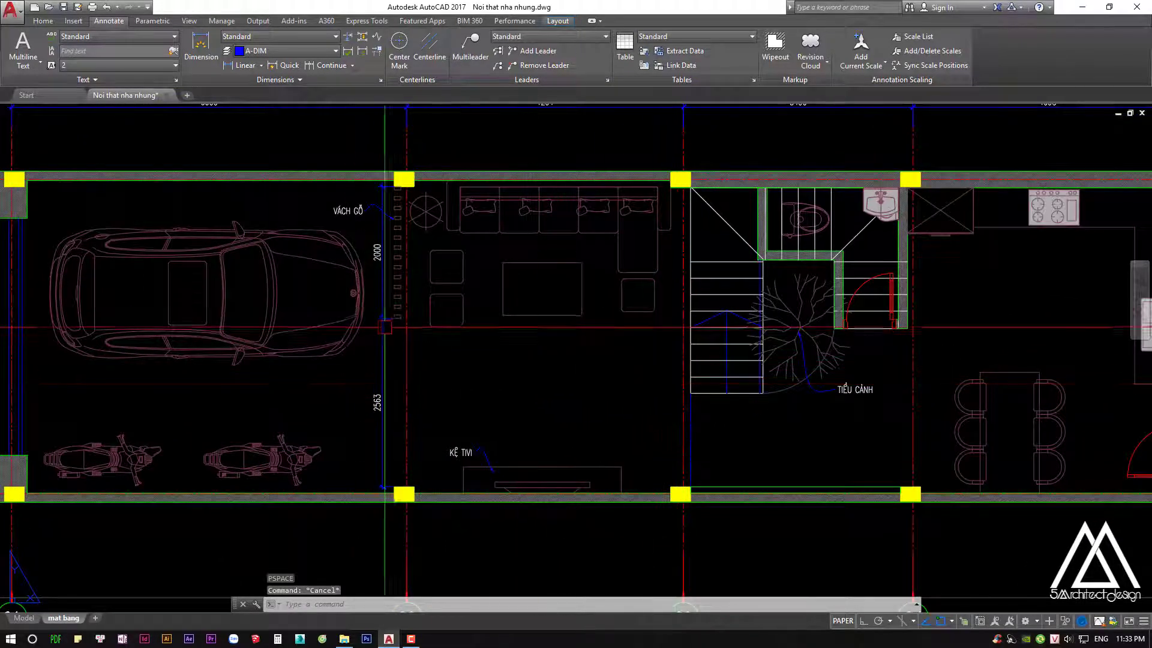
middle_click_drag(555, 398, 458, 393)
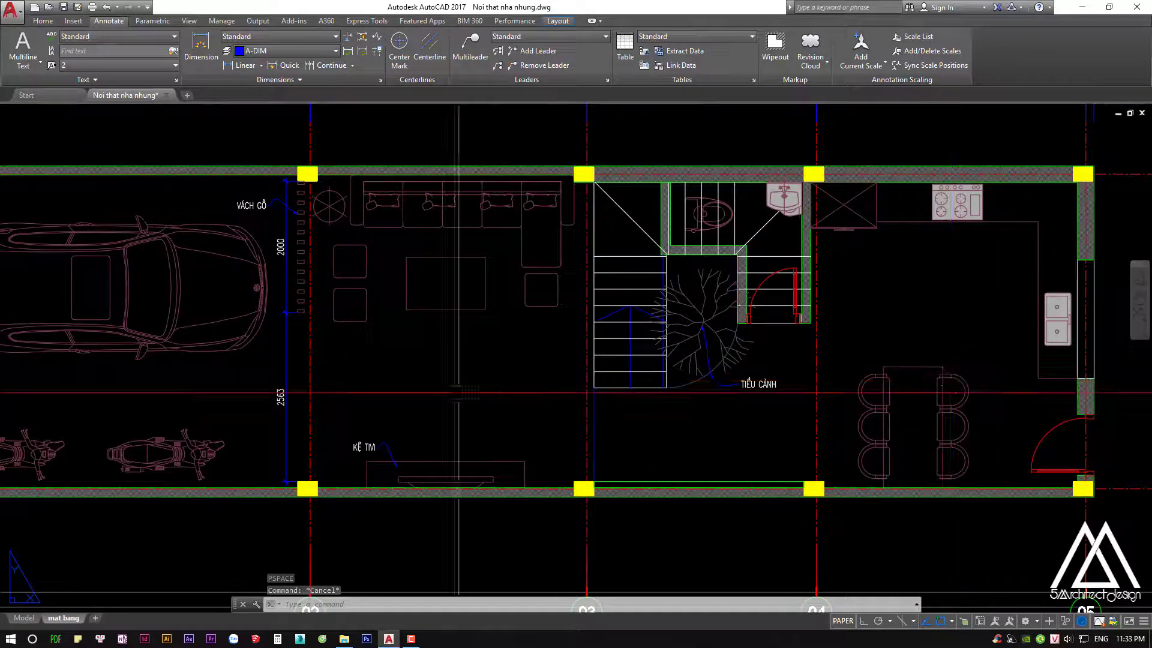
Add a 3400 linear dimension across the full sofa length
middle_click_drag(255, 370, 298, 378)
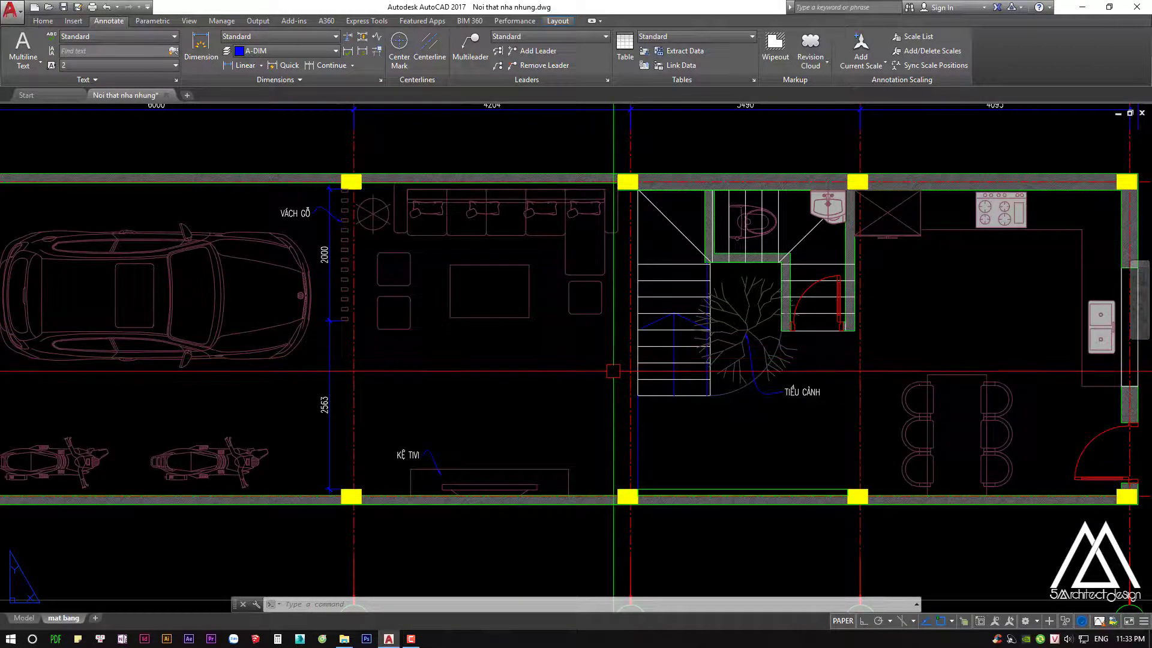
middle_click_drag(579, 366, 614, 411)
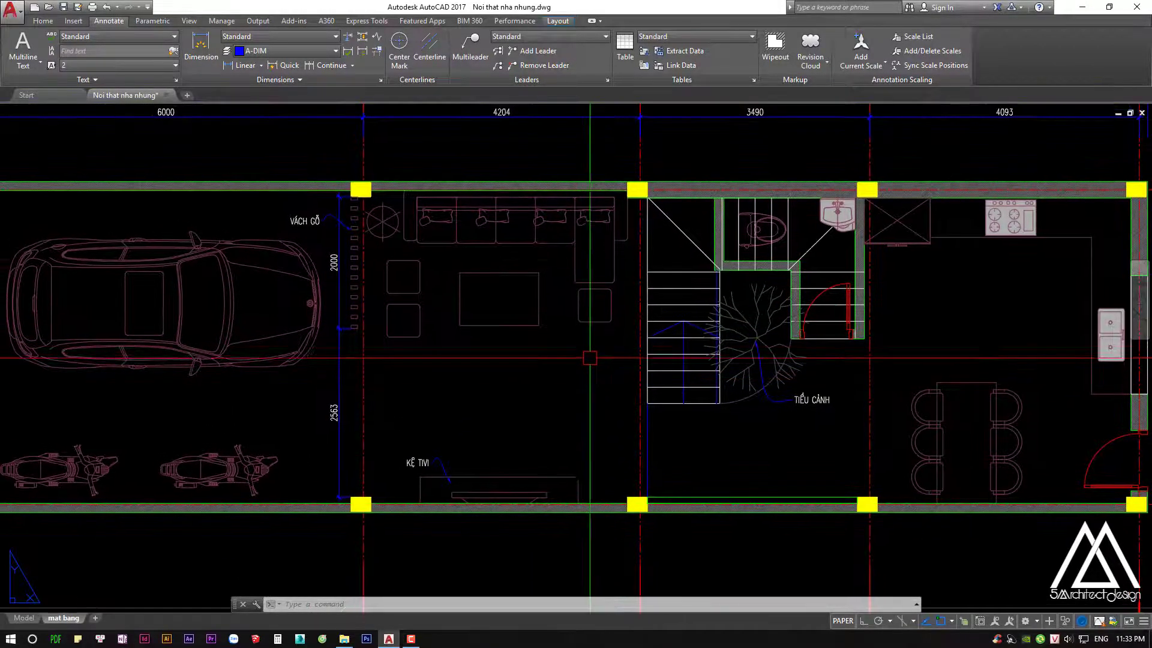
key("Escape")
key("Escape")
scroll(527, 271, "up", 3)
middle_click_drag(528, 272, 525, 301)
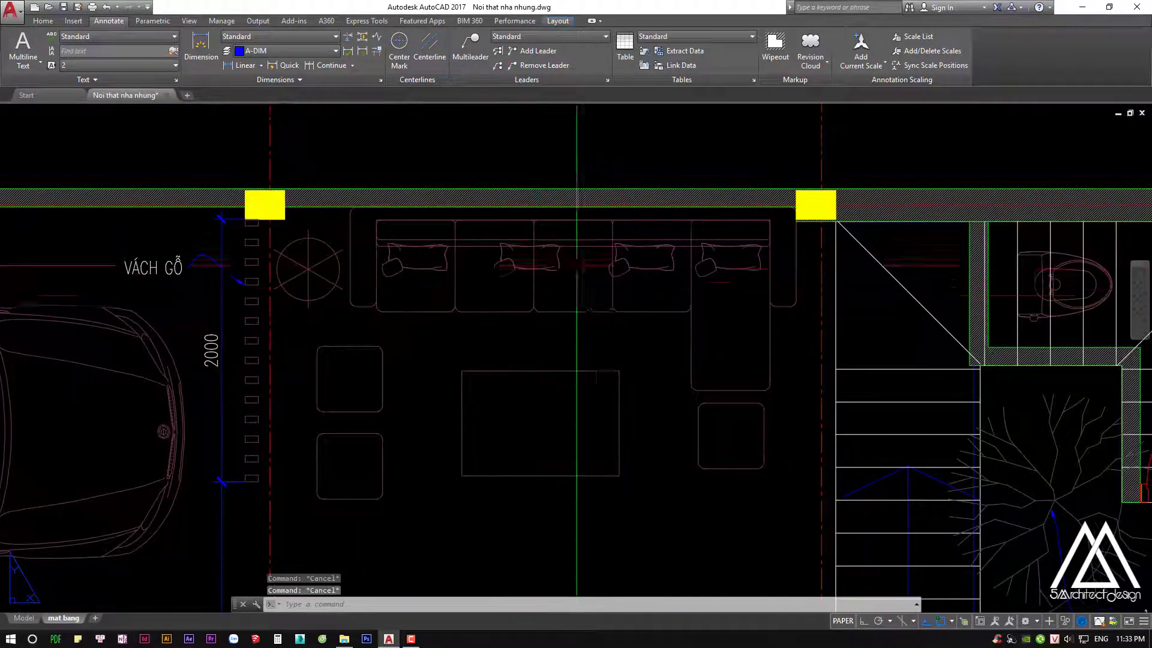
type("dli")
key("space")
left_click(353, 287)
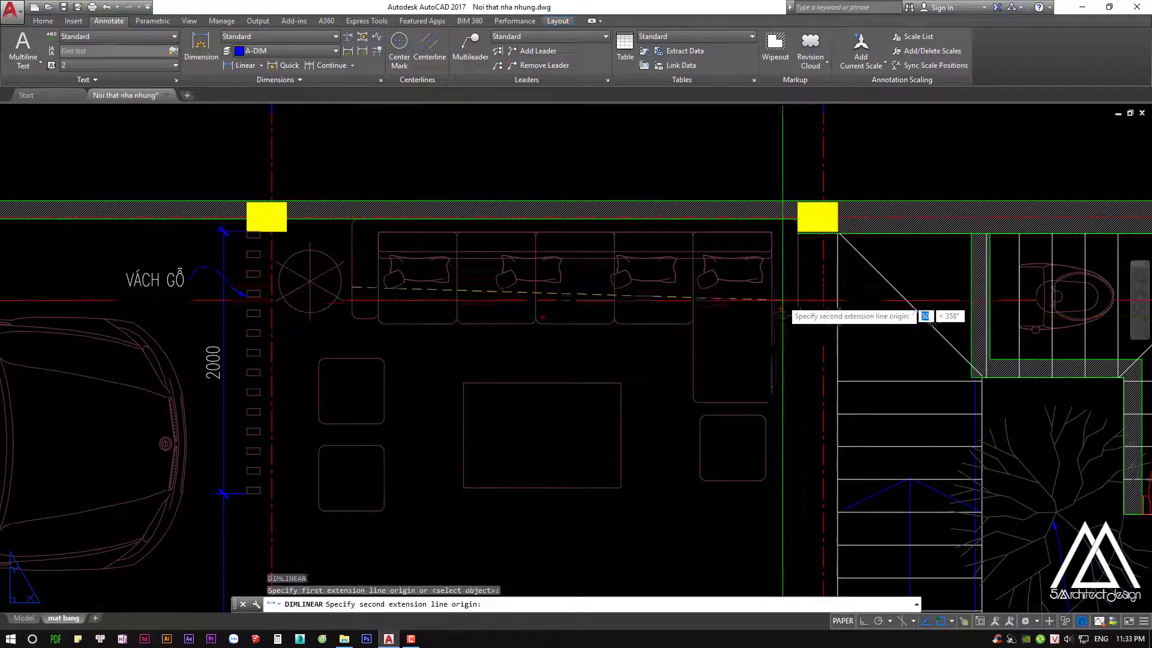
left_click(797, 288)
left_click(773, 303)
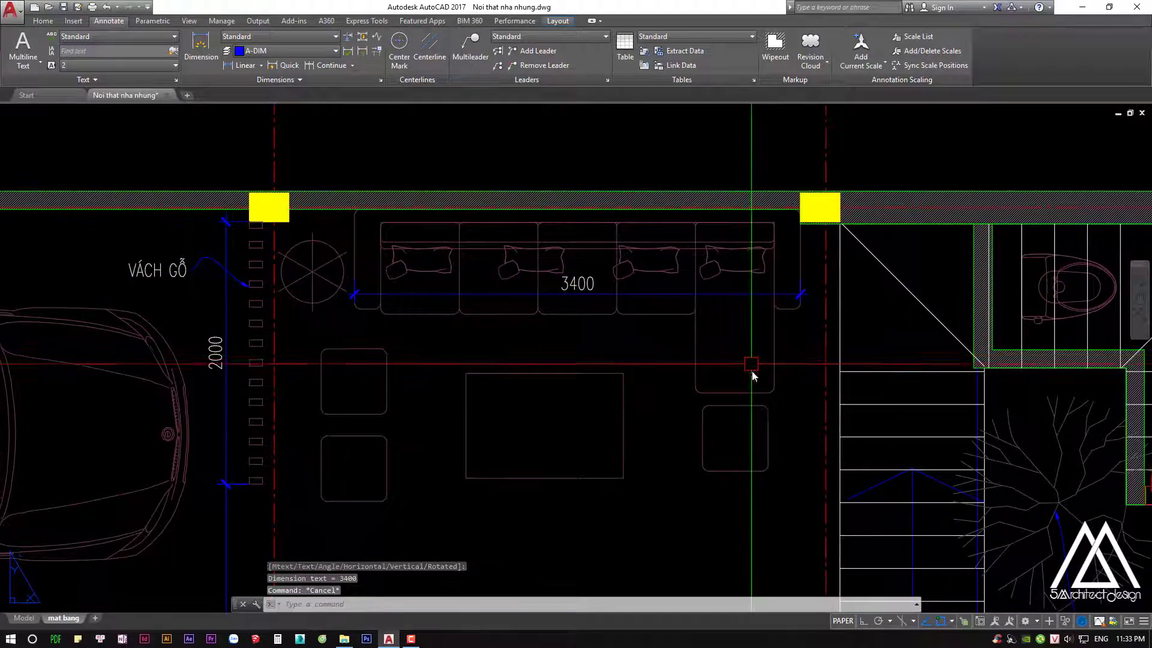
Add a 1400 dimension along the sofa arm
key("space")
left_click(734, 223)
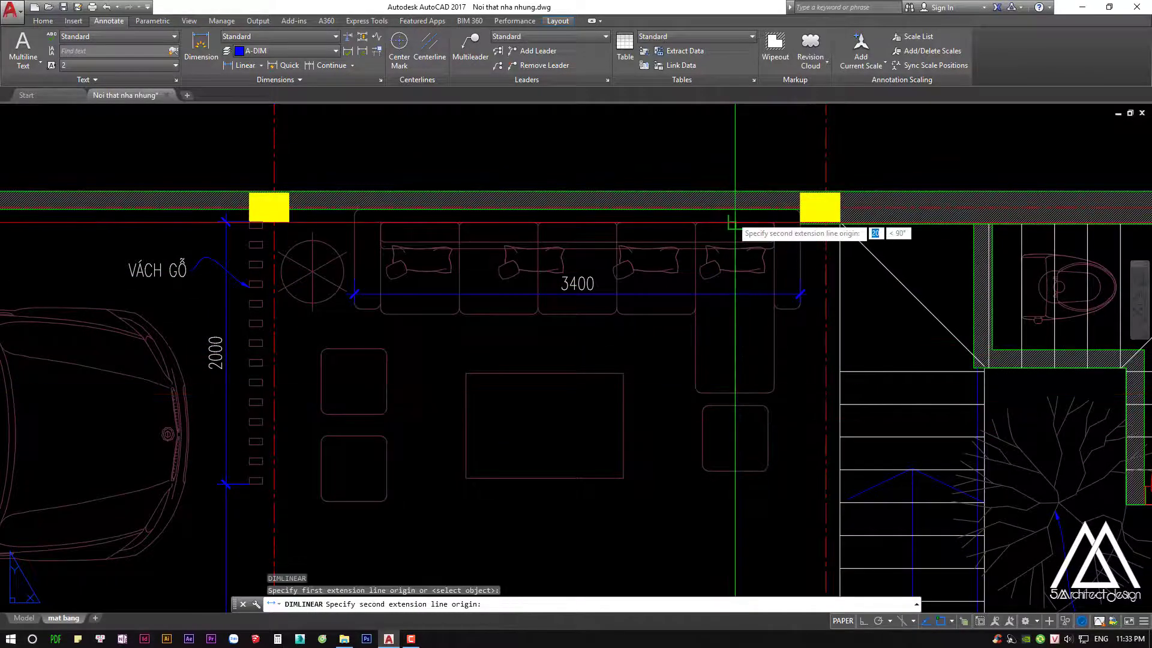
left_click(735, 393)
left_click(725, 300)
key("Escape")
Raise the 3400 dimension line higher using its grip
middle_click_drag(706, 301, 735, 296)
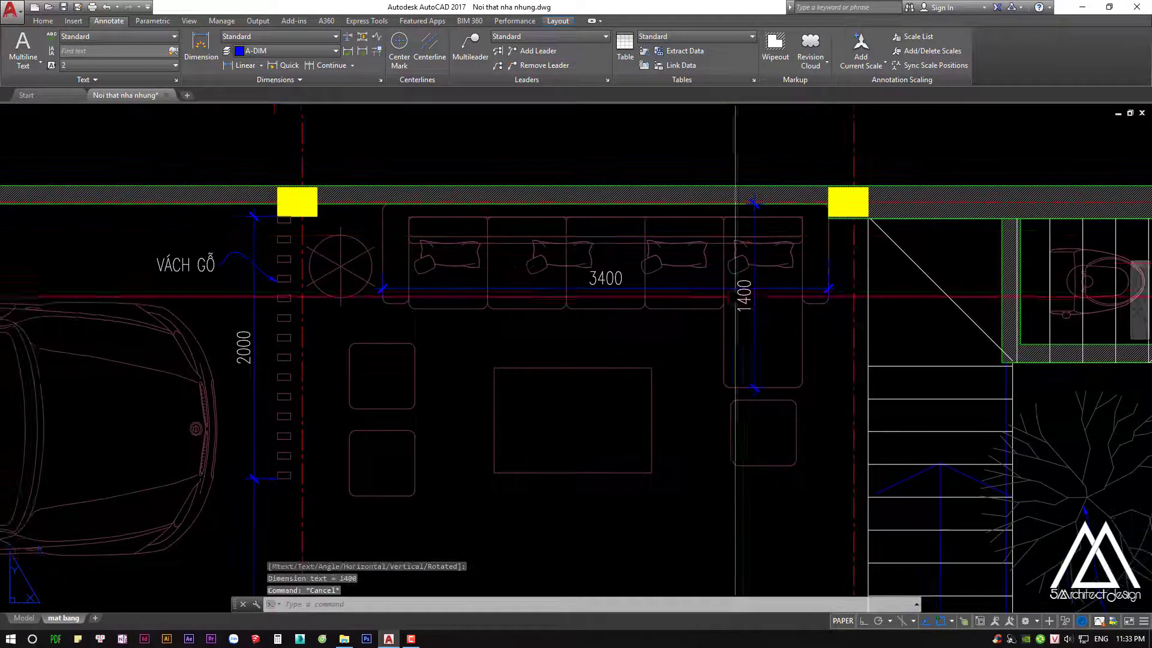
left_click(735, 289)
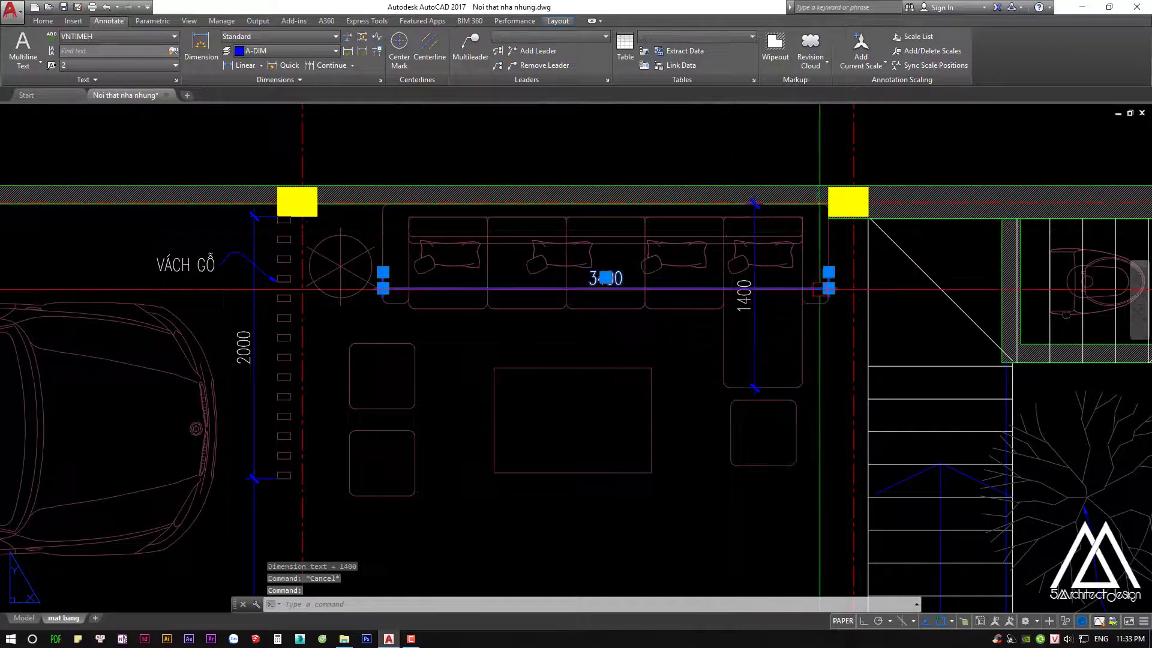
left_click(830, 288)
scroll(829, 263, "up", 3)
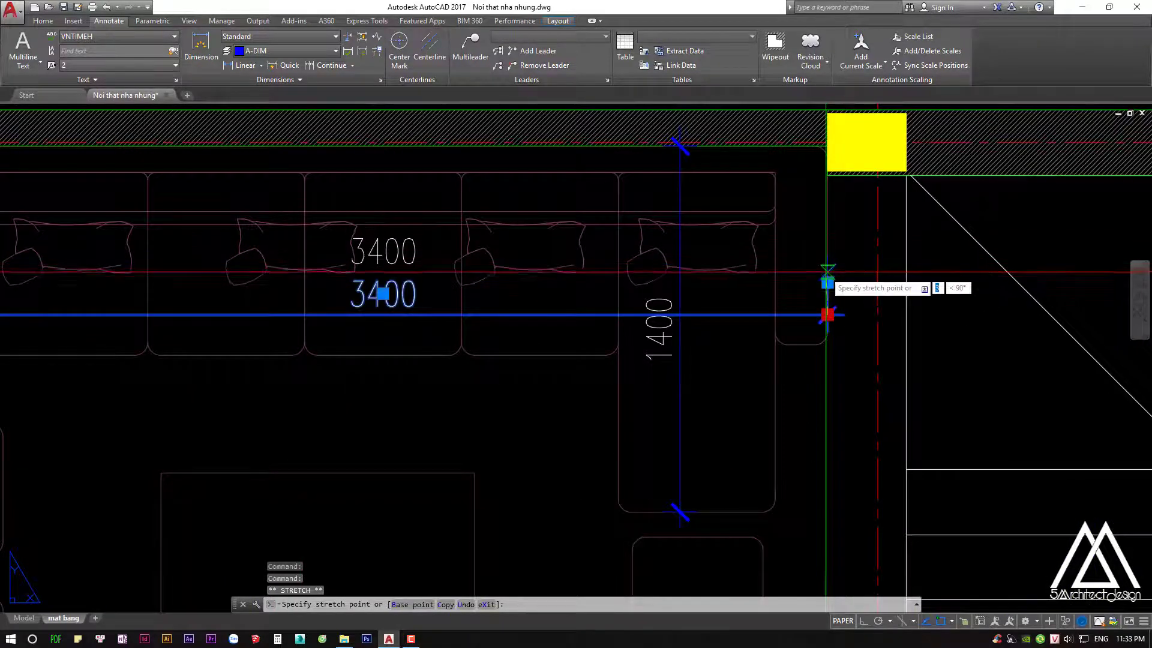
left_click(827, 282)
key("Escape")
scroll(757, 307, "down", 3)
mouse_move(757, 307)
middle_mouse_down()
mouse_move(813, 283)
mouse_move(837, 302)
middle_mouse_up()
Continue from the 3400 dimension and change the resulting 701 text to 700
key("Return")
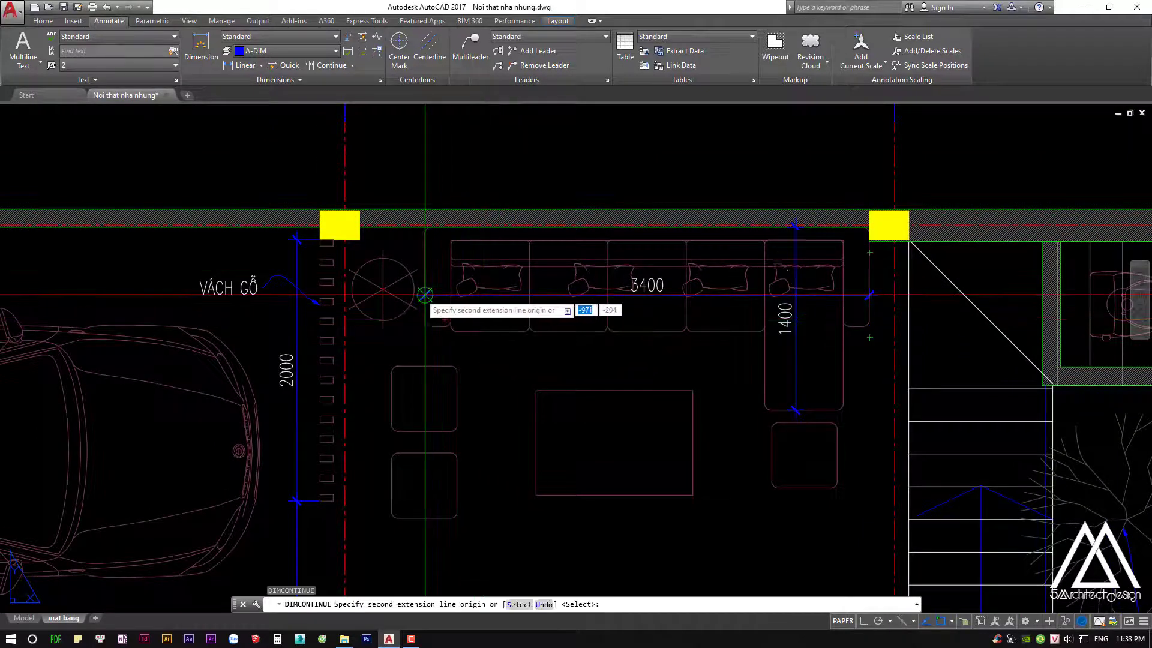
type("S")
key("Return")
left_click(432, 291)
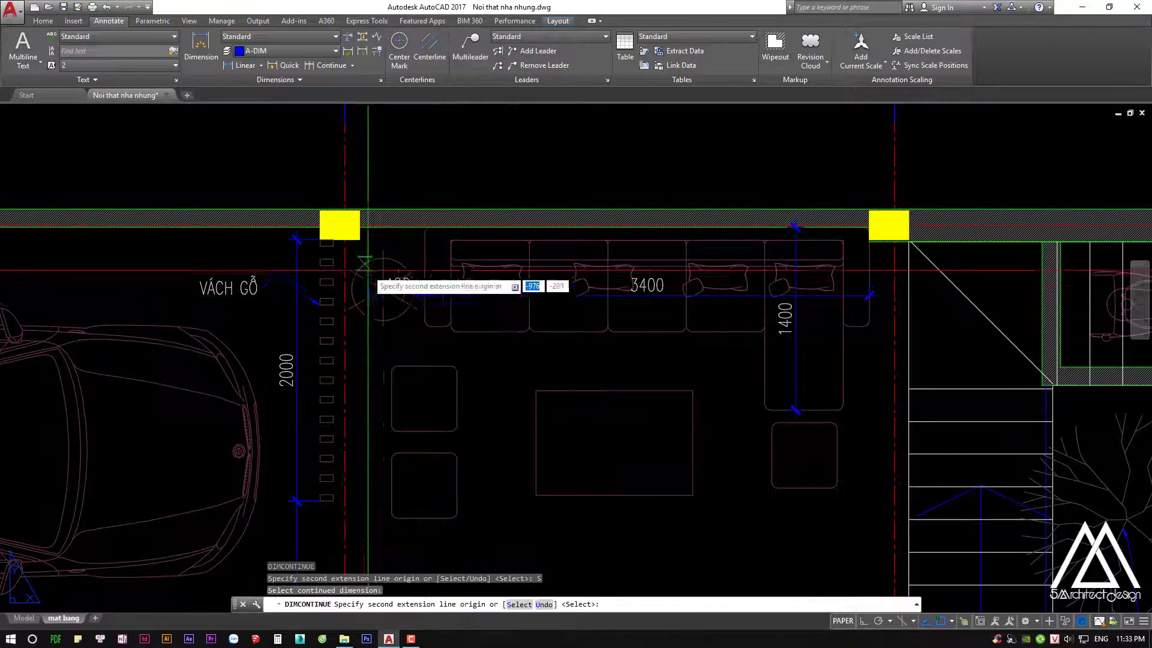
scroll(345, 270, "up", 3)
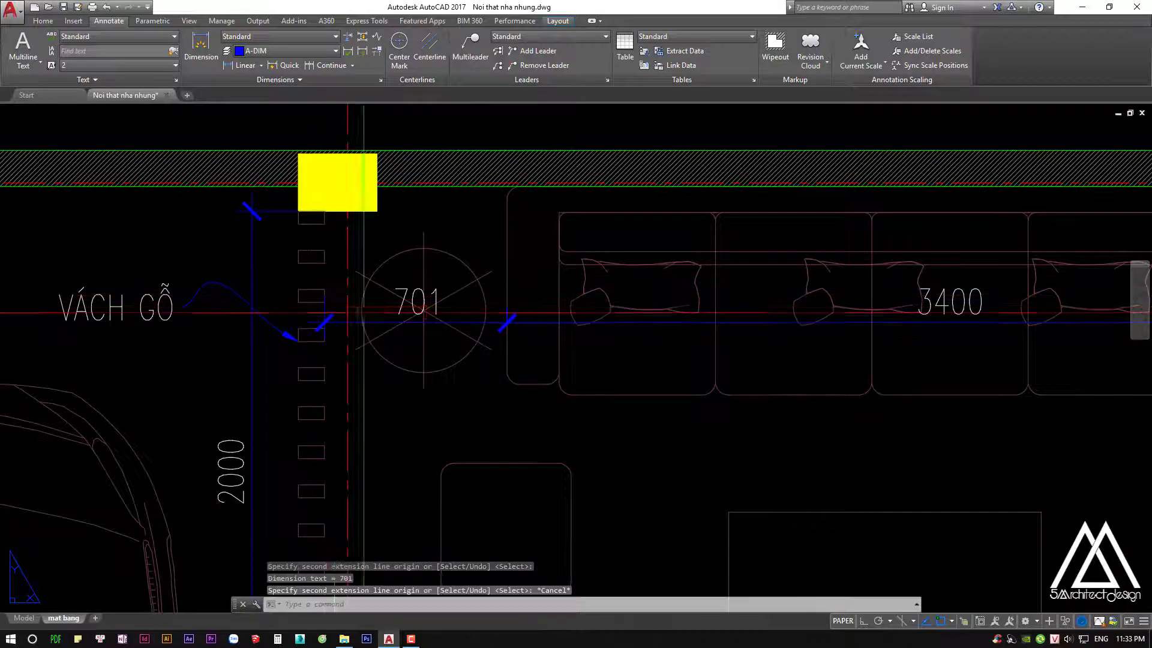
key("Escape")
key("Escape")
left_click(433, 294)
double_click(448, 294)
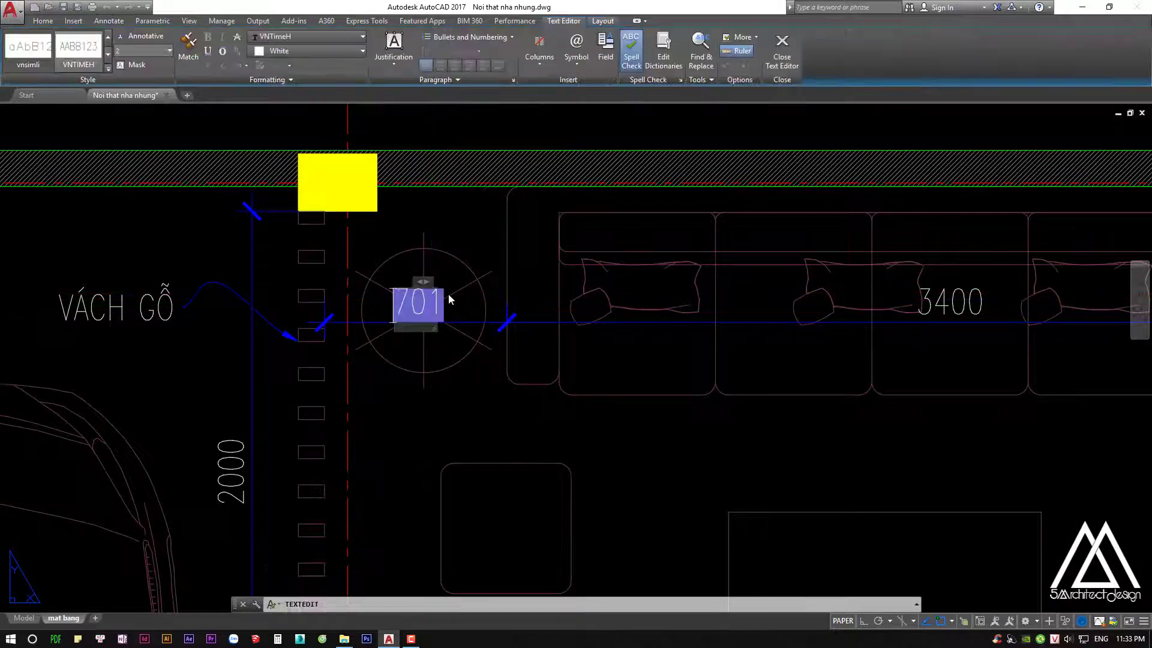
type("700")
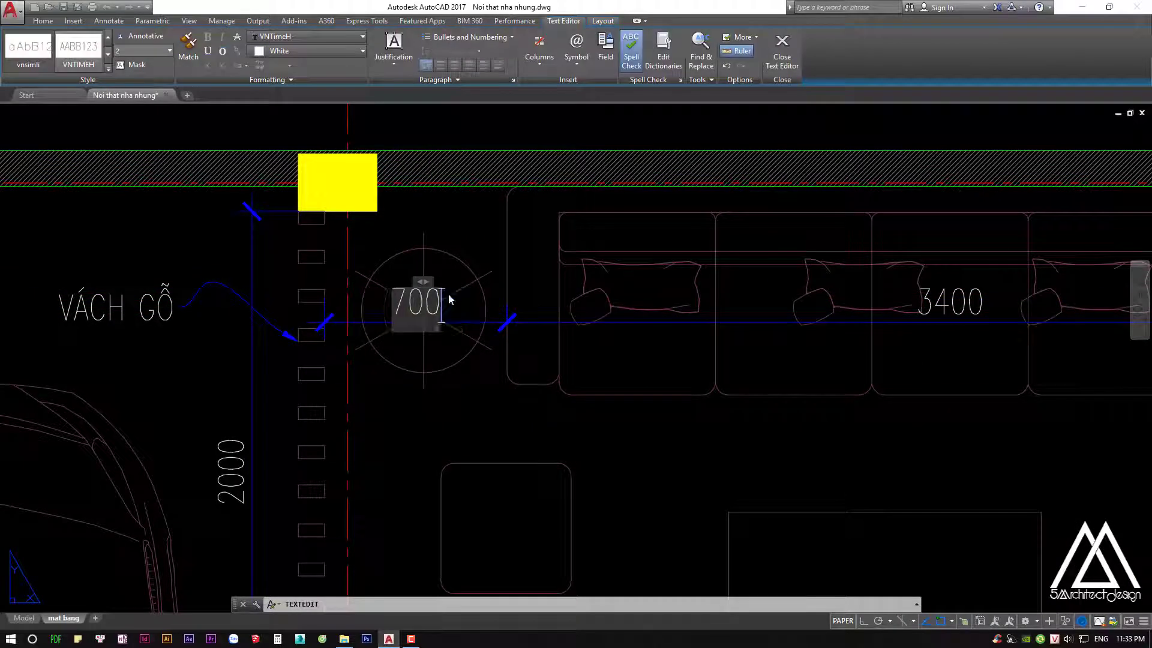
left_click(452, 275)
key("Escape")
key("Escape")
Dimension the sofa depth as 800 from back to seat front
scroll(388, 253, "down", 3)
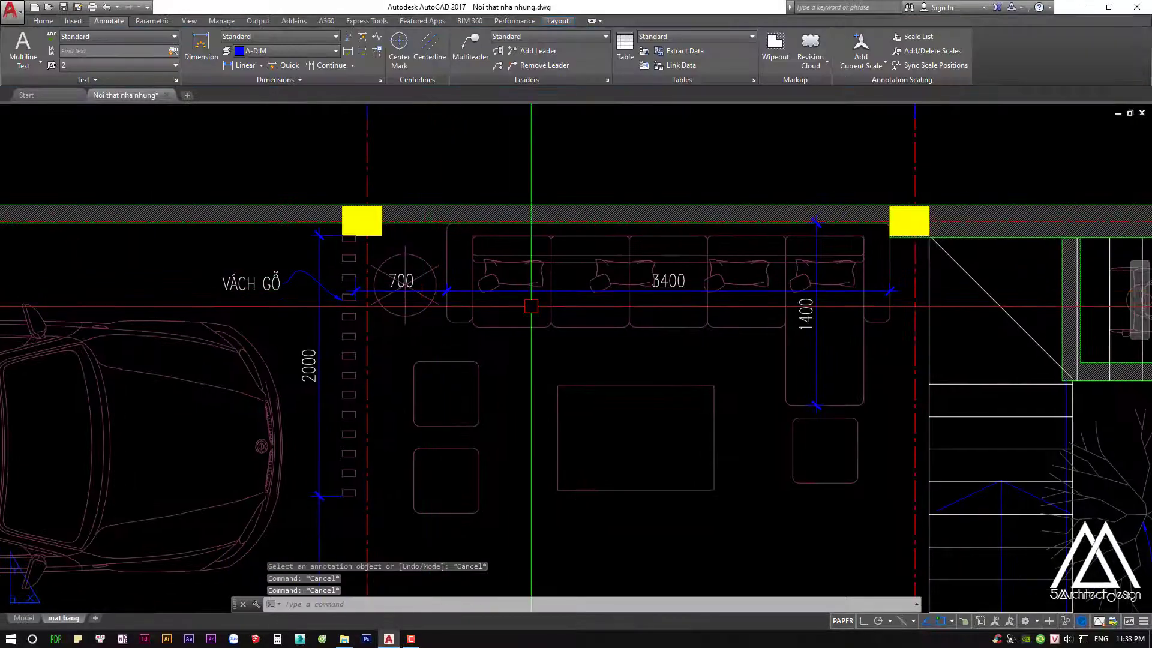
scroll(466, 244, "up", 3)
type("dli")
key("Return")
left_click(454, 213)
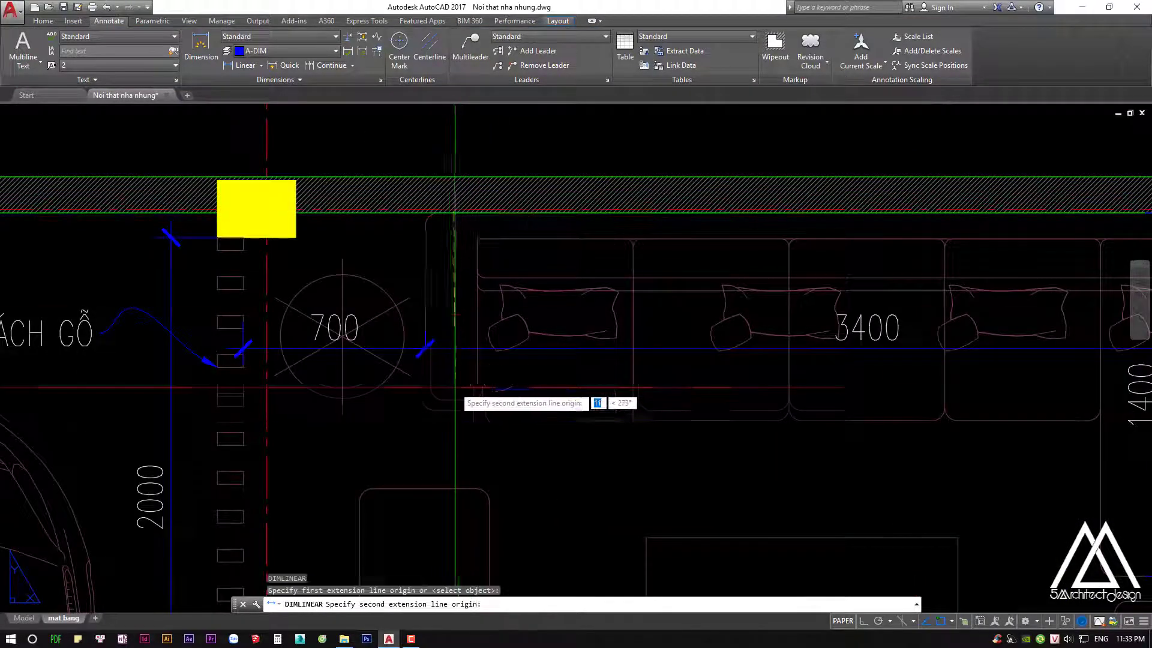
left_click(539, 214)
left_click(546, 288)
key("Escape")
key("Escape")
Dimension the sofa arm width as 600
scroll(327, 293, "down", 3)
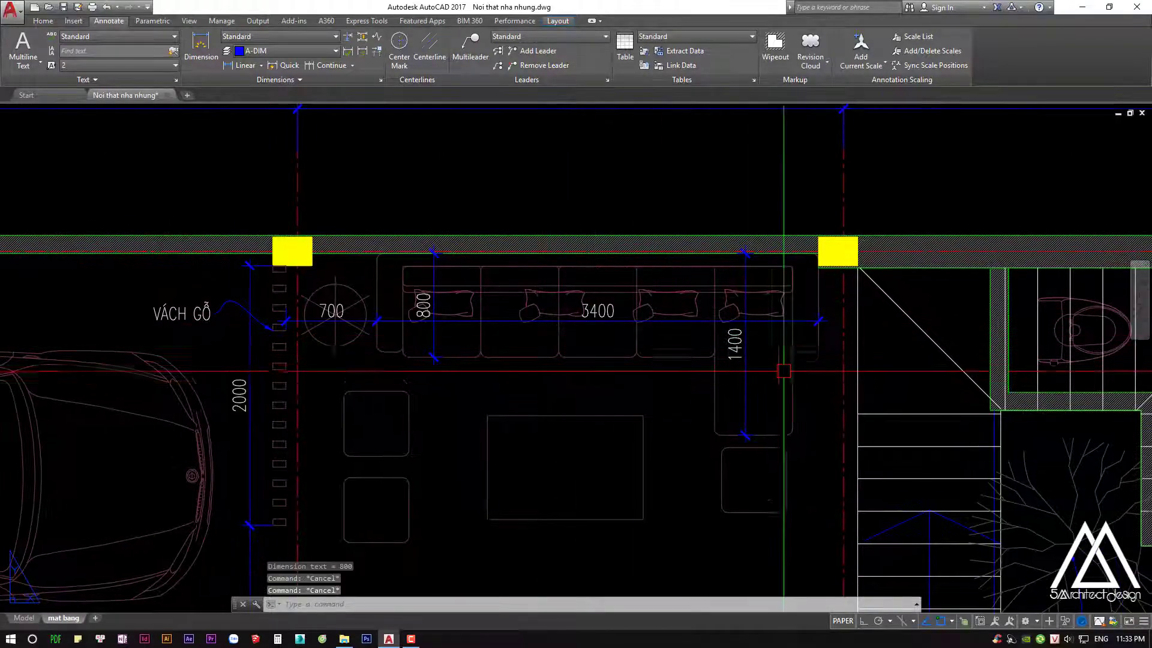
middle_click_drag(784, 371, 785, 349)
key("Return")
left_click(722, 348)
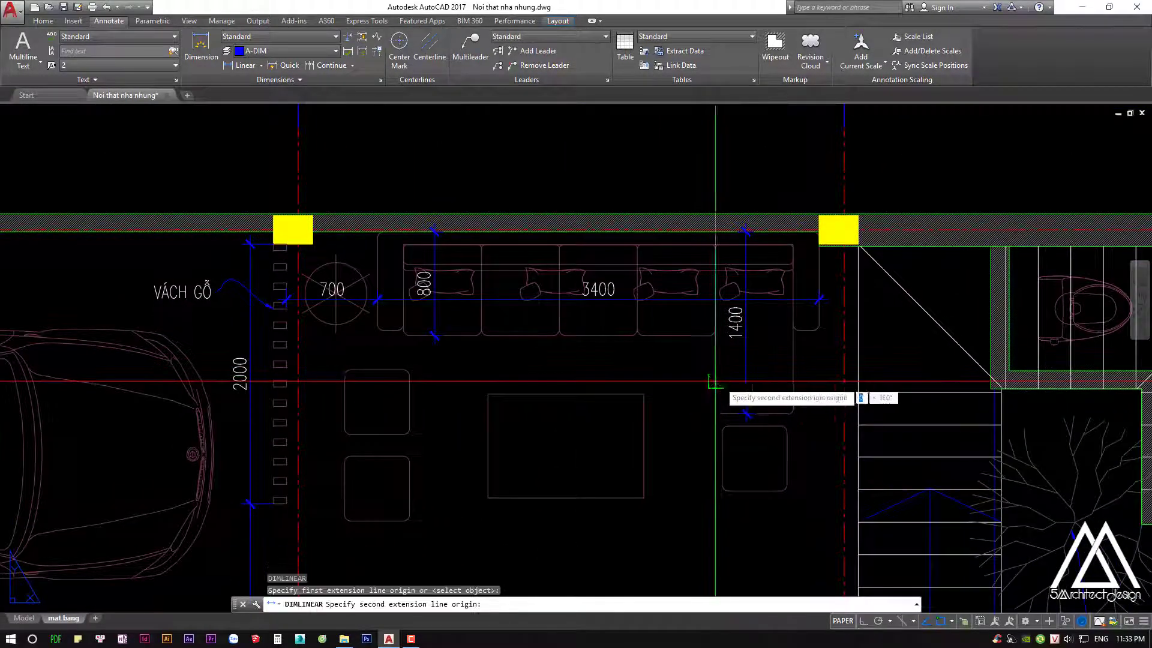
left_click(789, 381)
left_click(780, 384)
key("Escape")
Move the 1400 dimension further left with ortho on
scroll(708, 336, "up", 5)
left_click(680, 326)
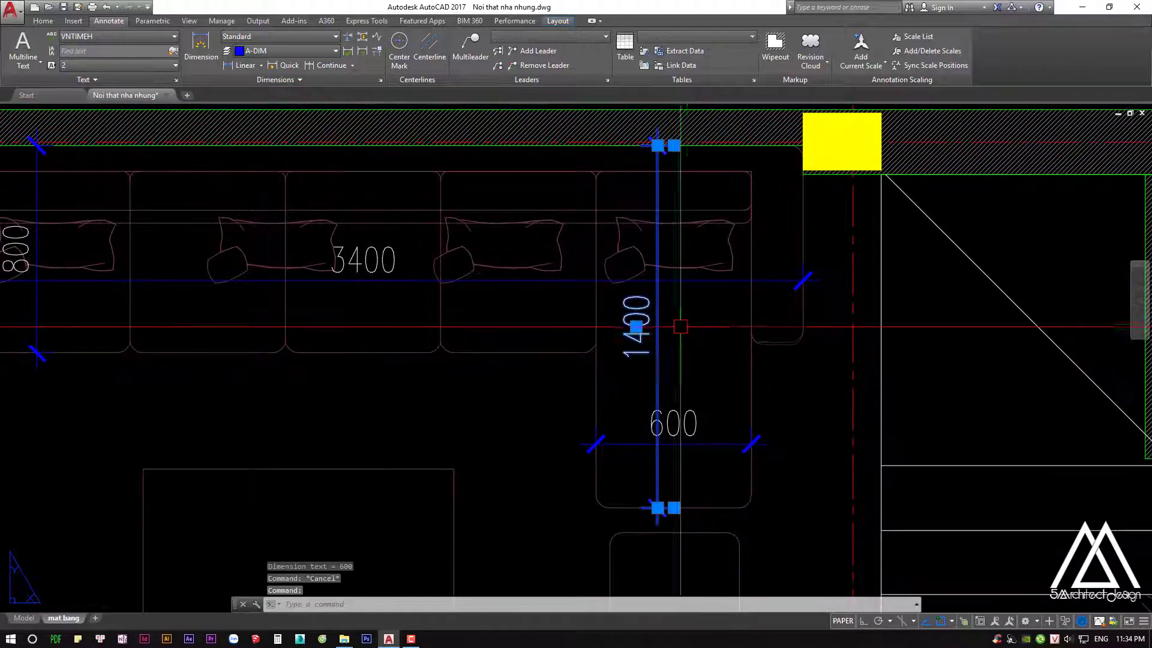
type("m")
key("Return")
left_click(715, 318)
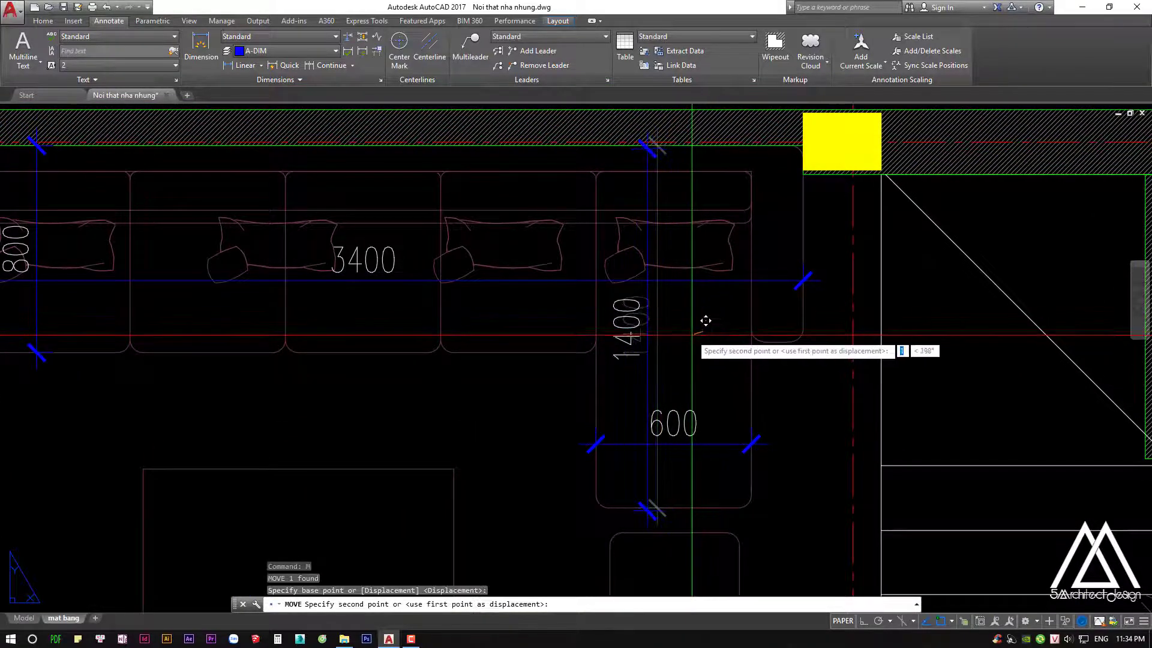
key("F8")
left_click(699, 312)
key("Escape")
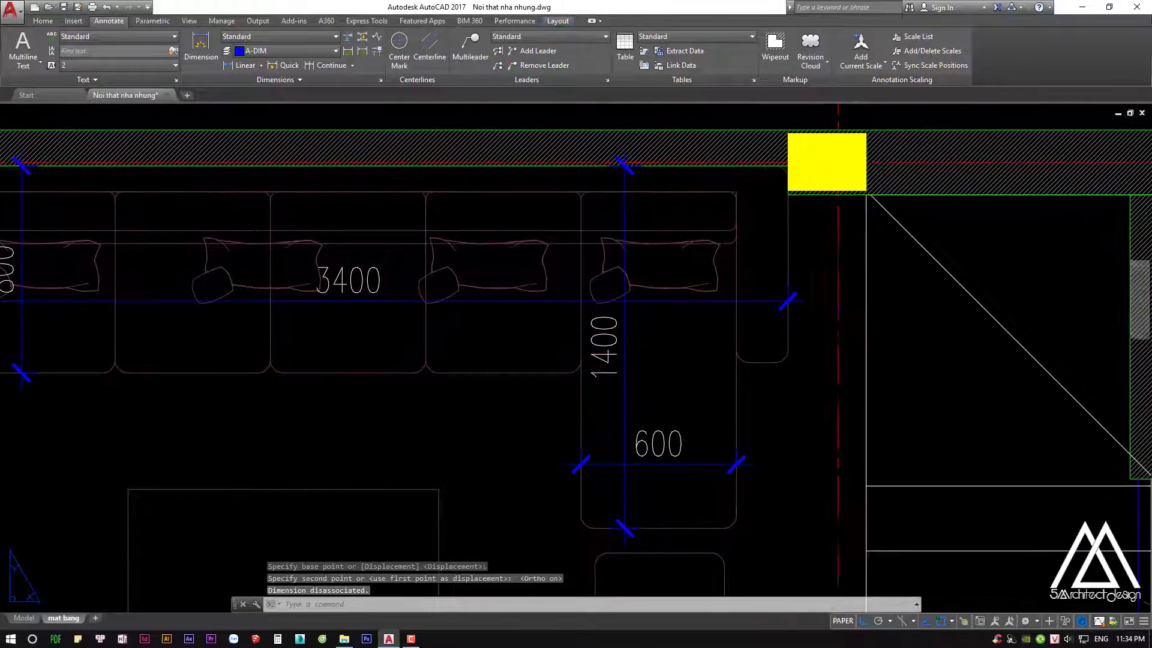
scroll(710, 330, "down", 3)
middle_click_drag(774, 349, 842, 340)
Add a 1200 linear dimension across the coffee table
type("dli")
key("Return")
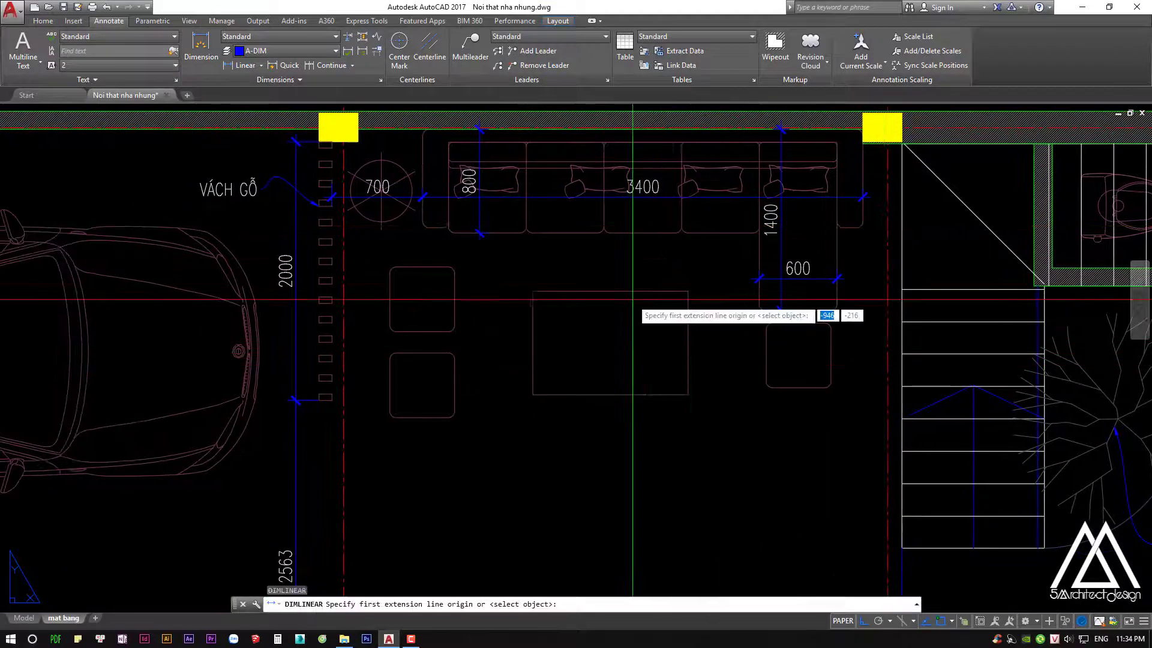
left_click(633, 293)
left_click(633, 396)
key("Escape")
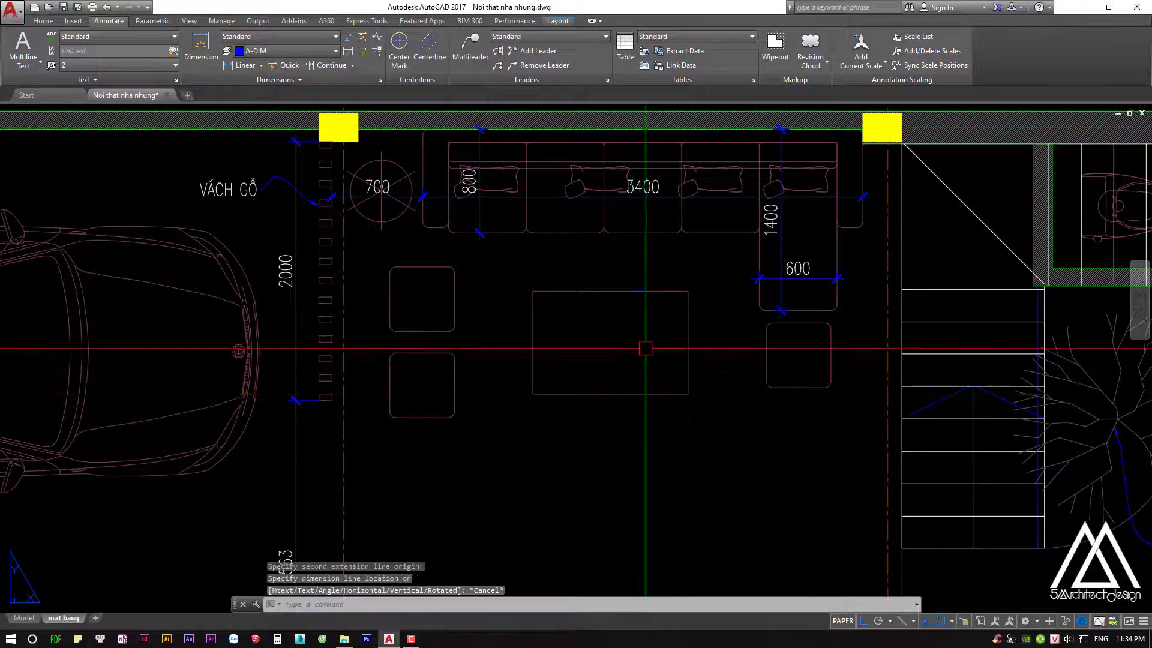
key("Return")
left_click(641, 292)
left_click(638, 395)
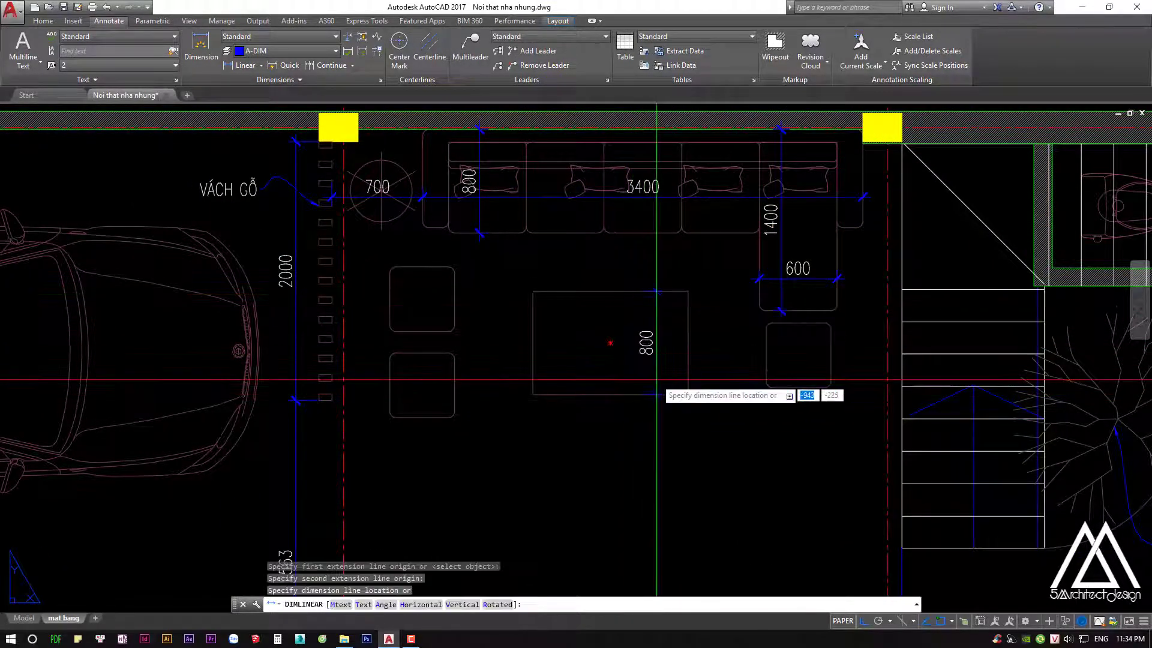
left_click(688, 311)
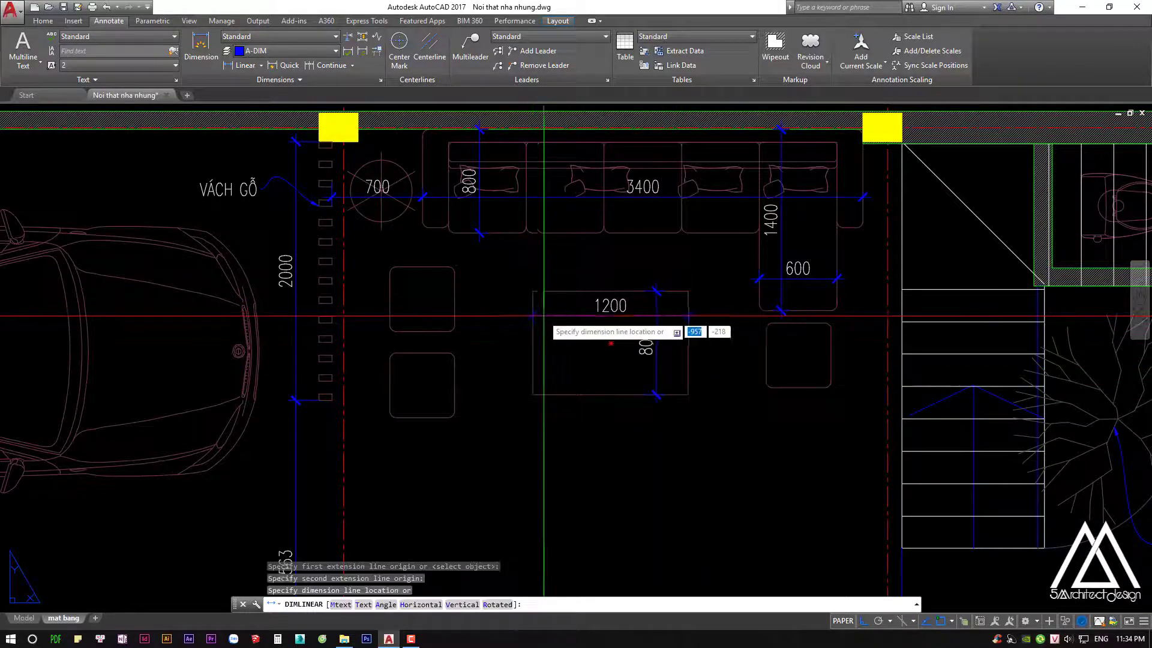
left_click(610, 316)
middle_click_drag(610, 317, 690, 334)
Copy the 1200 dimension below the table and explode the copy
left_click(690, 334)
type("c")
key("Return")
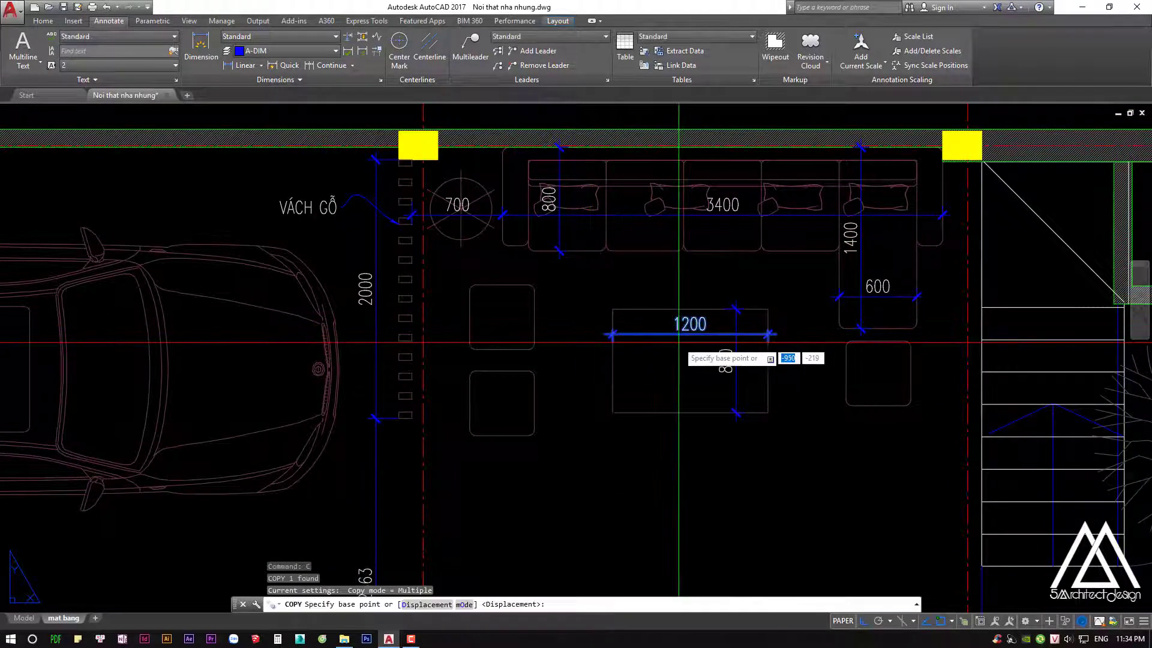
left_click(690, 334)
scroll(673, 396, "up", 3)
left_click(707, 502)
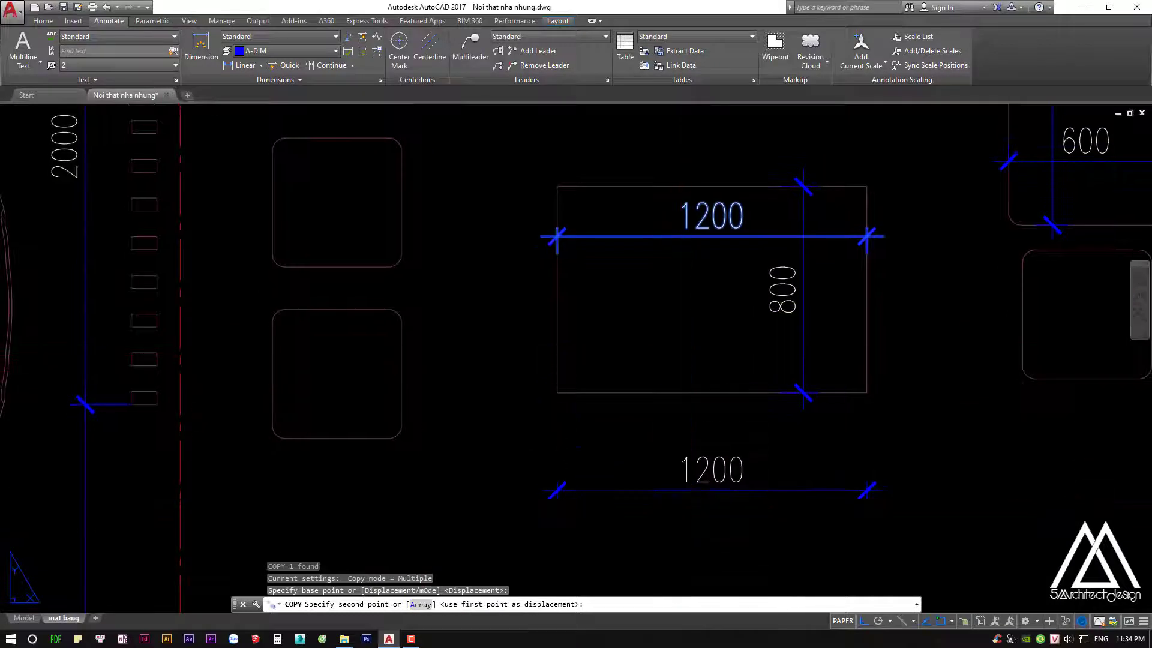
key("Escape")
left_click(706, 474)
type("x")
key("Return")
Move the exploded 1200 text into the middle of the coffee table
left_click(696, 414)
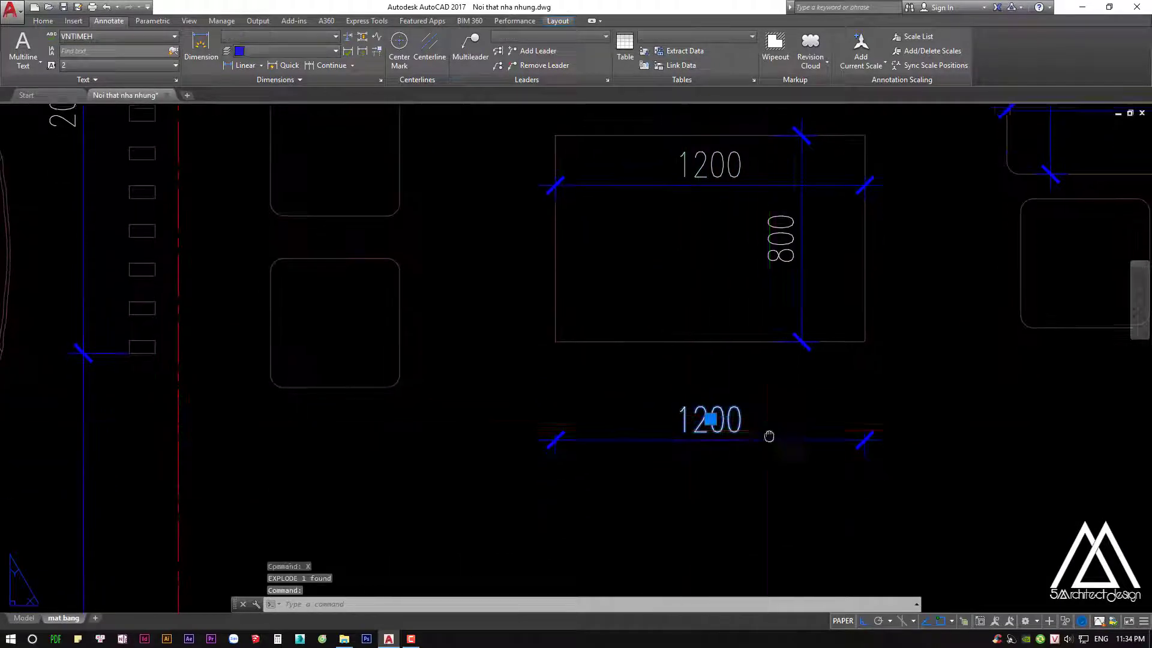
type("m")
key("Return")
middle_click_drag(766, 438, 754, 480)
left_click(892, 466)
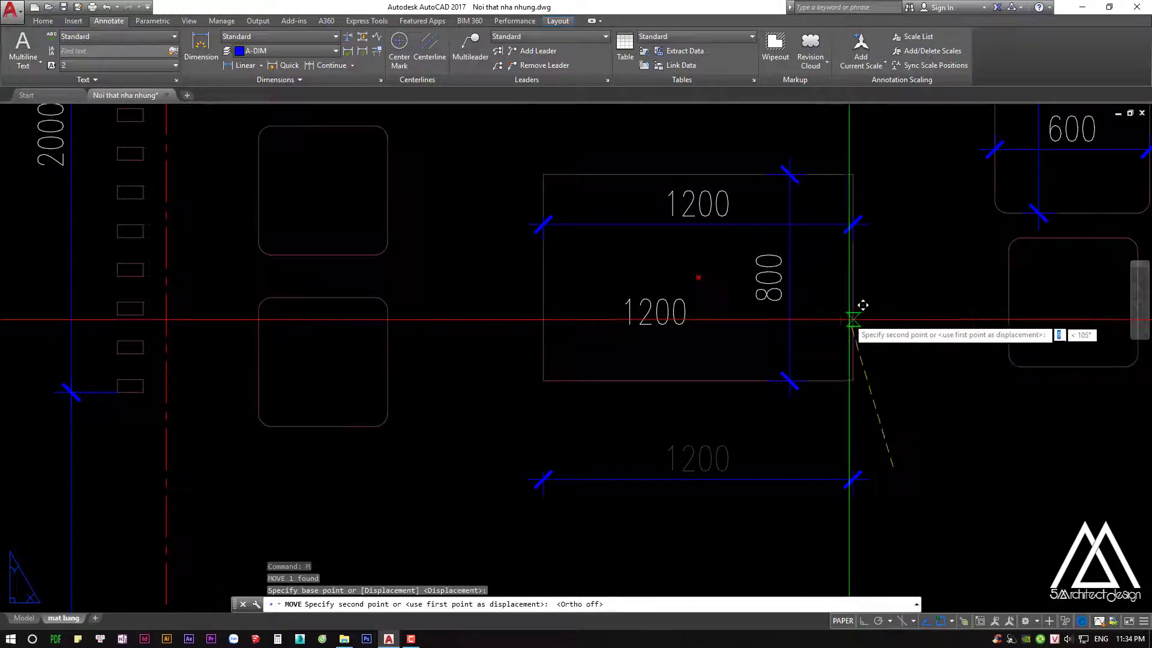
left_click(669, 310)
key("Escape")
Edit the 1200 text into the label 'BÀN TRÀ: 1200X800X400'
double_click(658, 310)
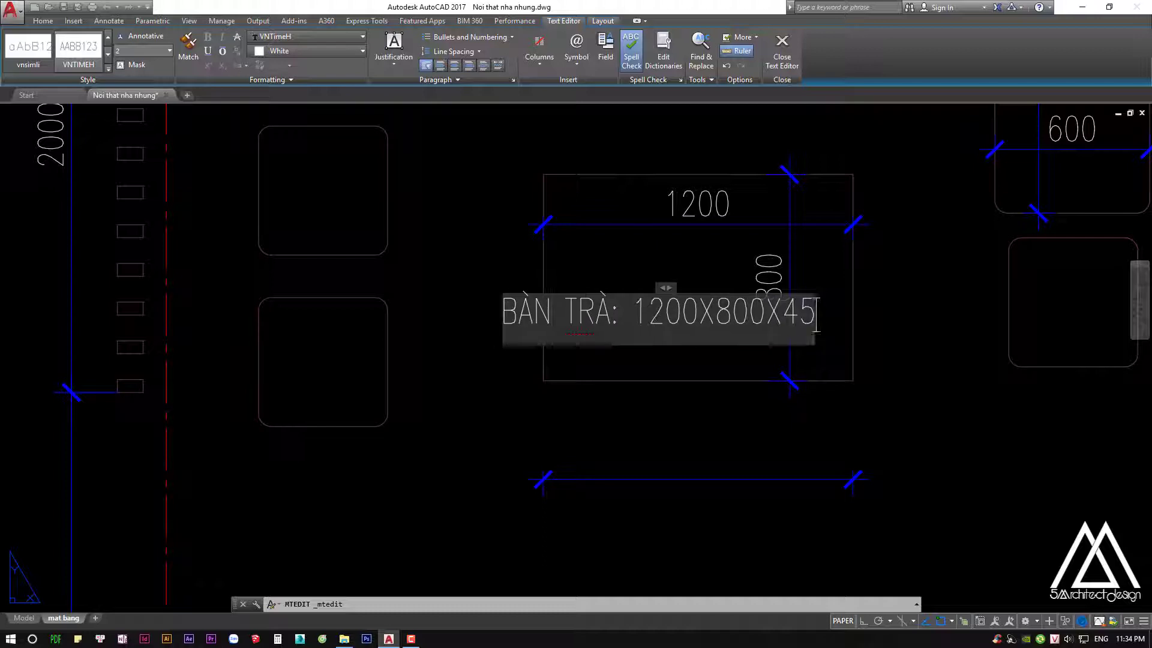
key("Escape")
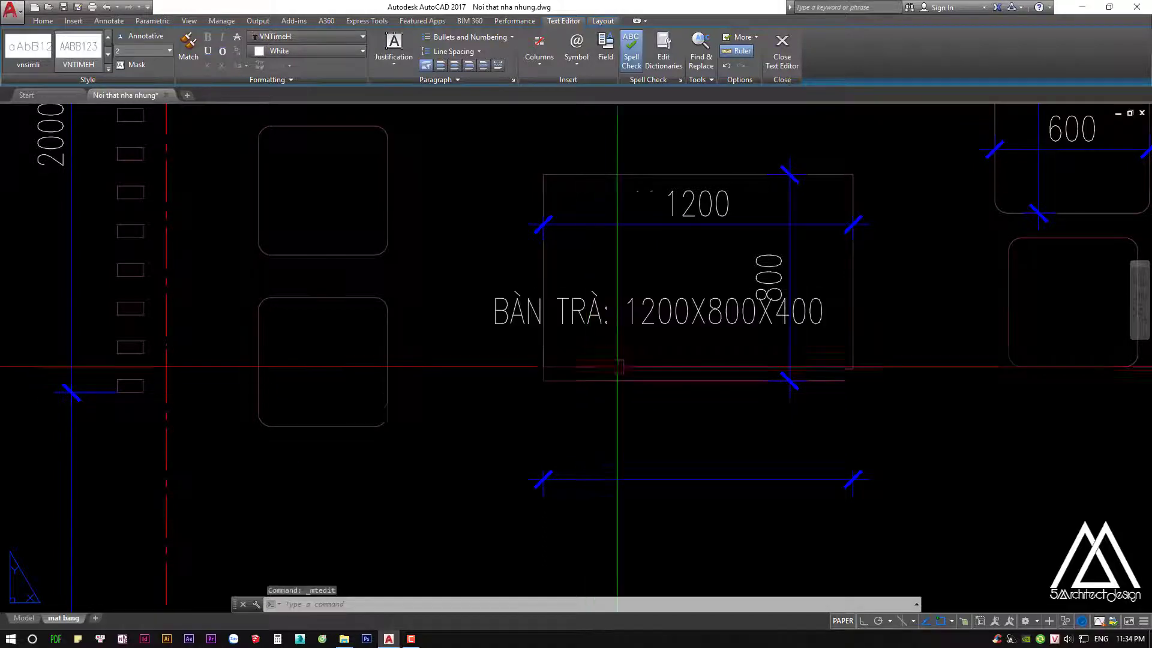
key("Escape")
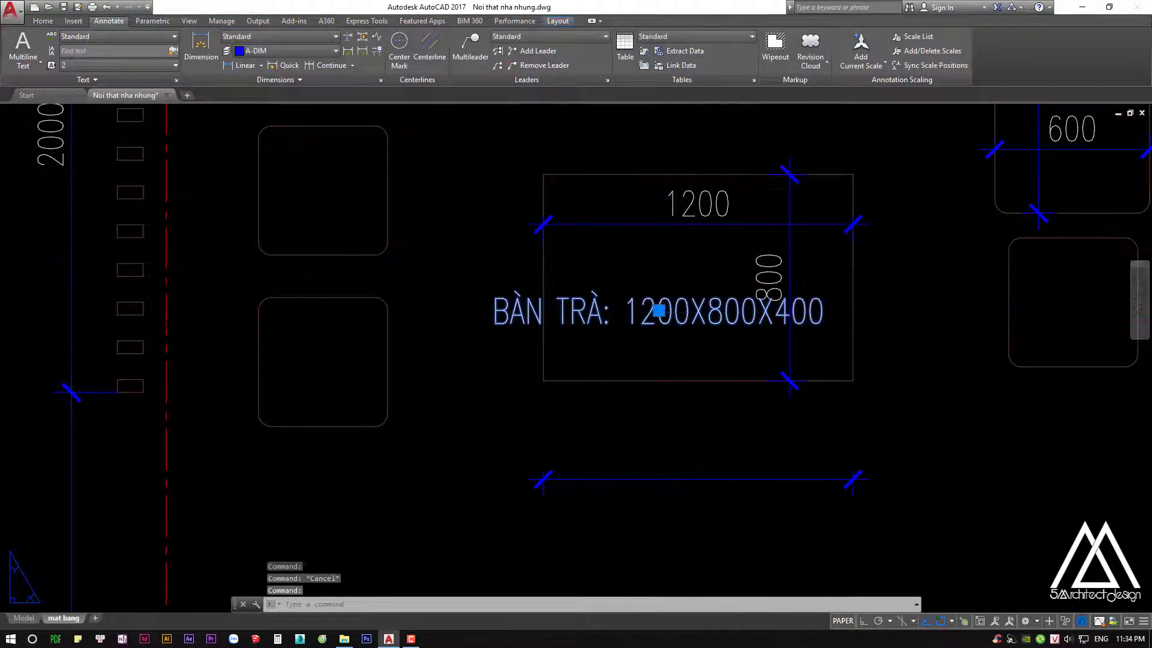
Insert a line break before 1200 in the coffee-table label
double_click(658, 310)
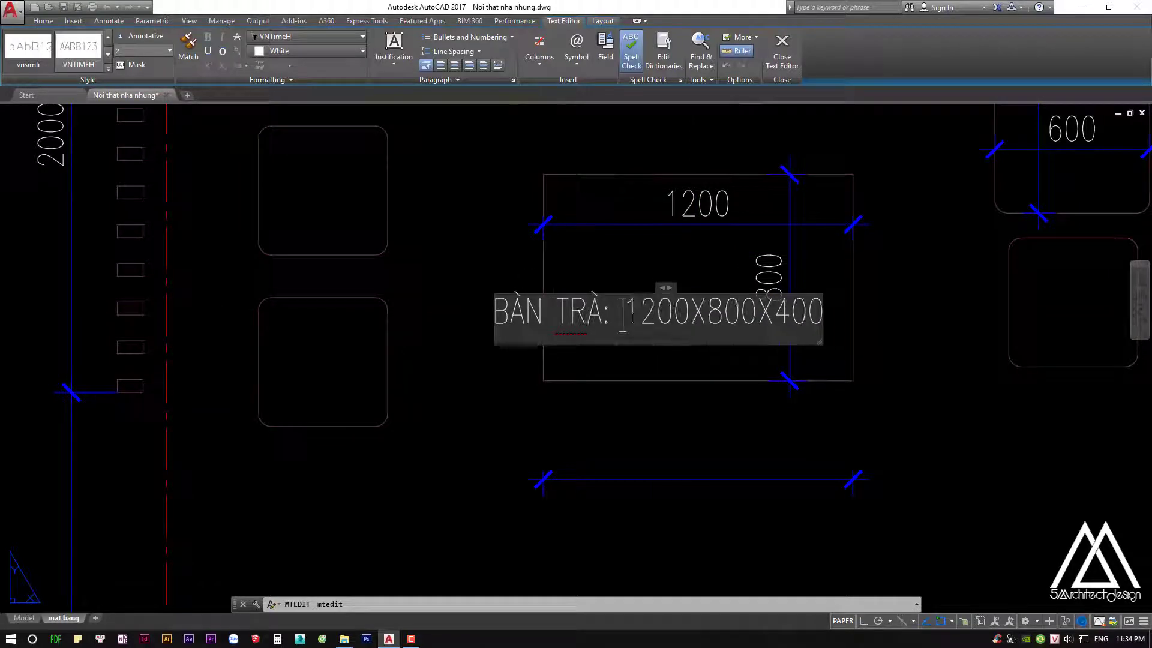
key("Return")
left_click(660, 386)
middle_click_drag(660, 387, 563, 387)
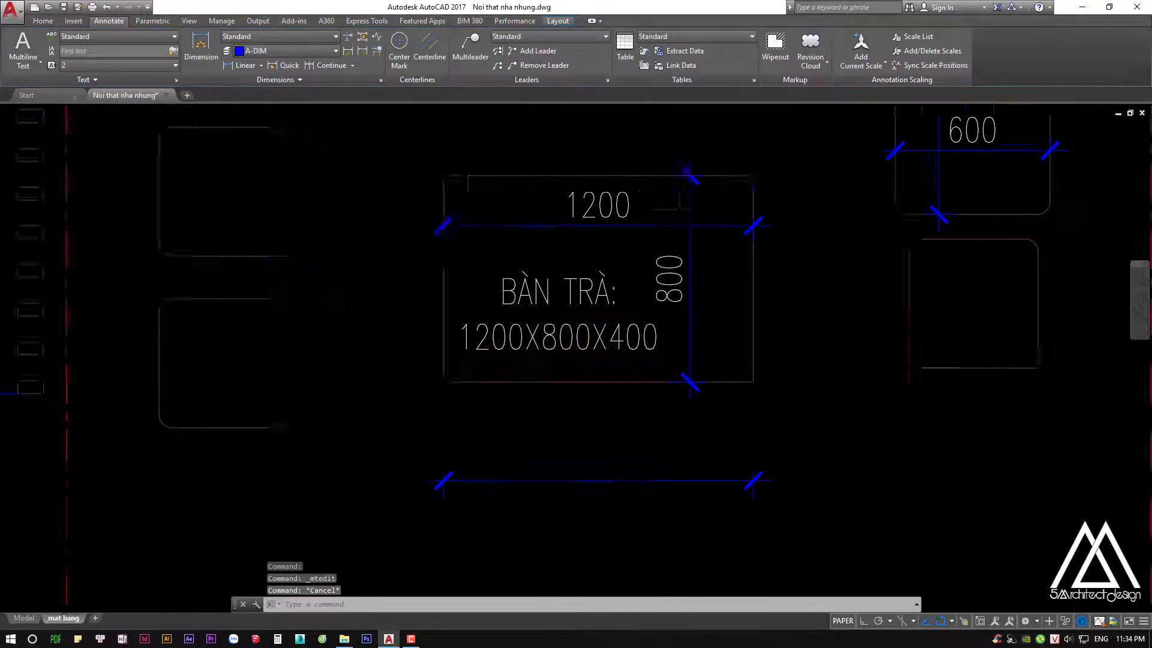
scroll(566, 361, "down", 3)
key("Escape")
key("Escape")
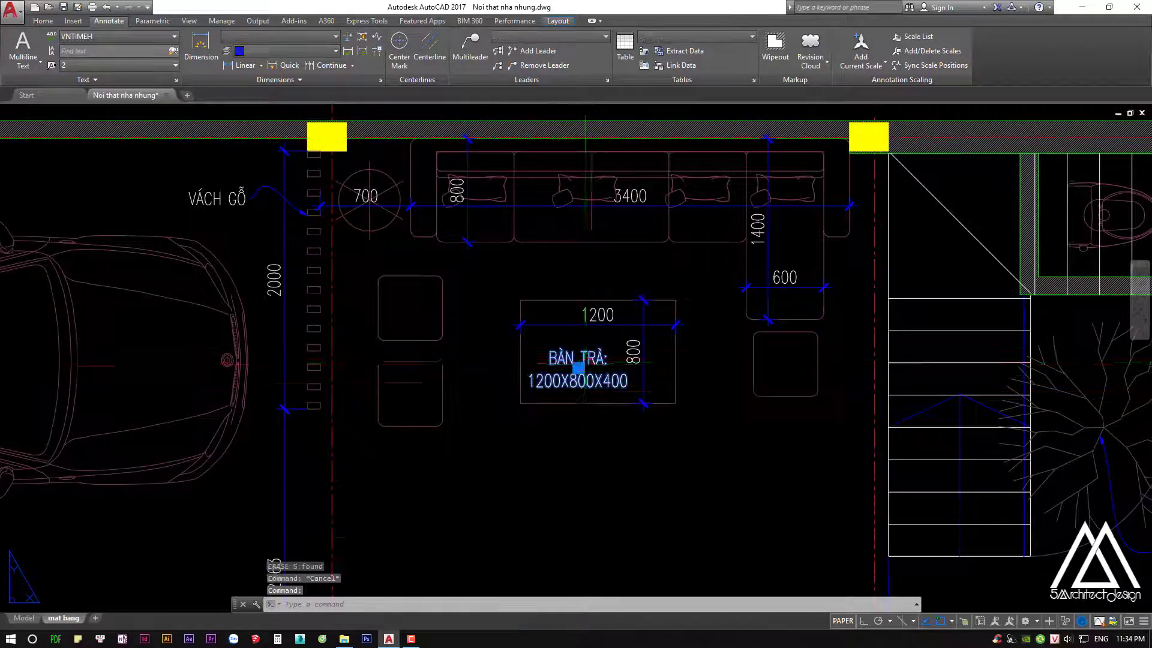
Reopen the coffee-table label to review it, then close the editor
mouse_move(621, 300)
middle_mouse_down()
mouse_move(582, 332)
mouse_move(553, 328)
middle_mouse_up()
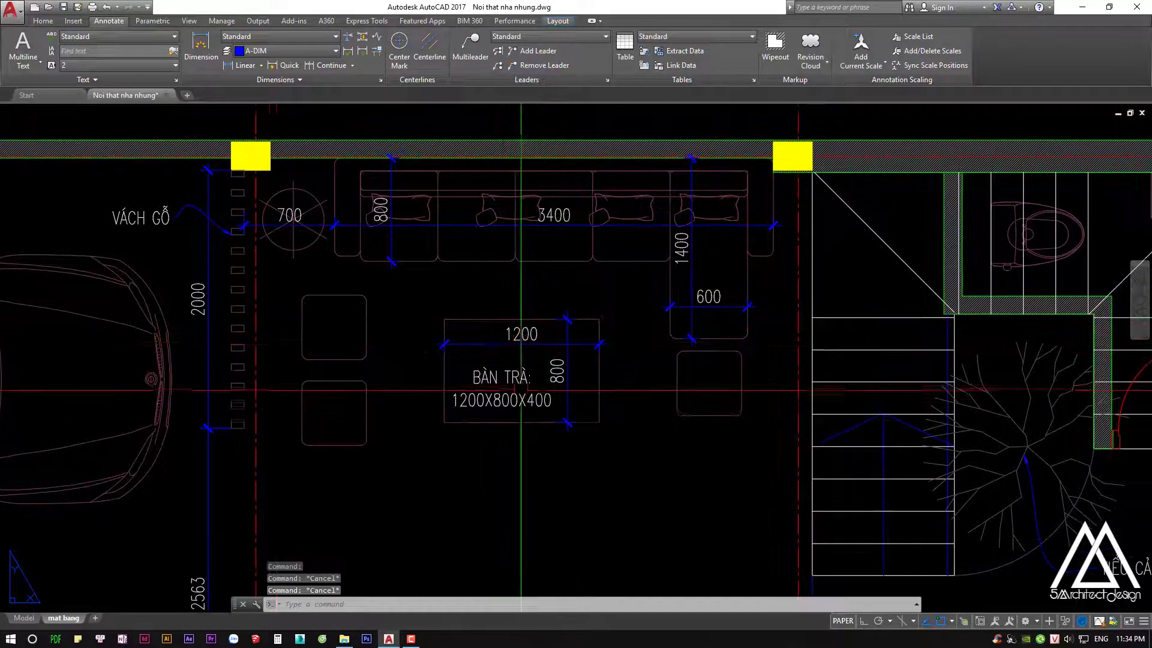
middle_click_drag(486, 391, 500, 369)
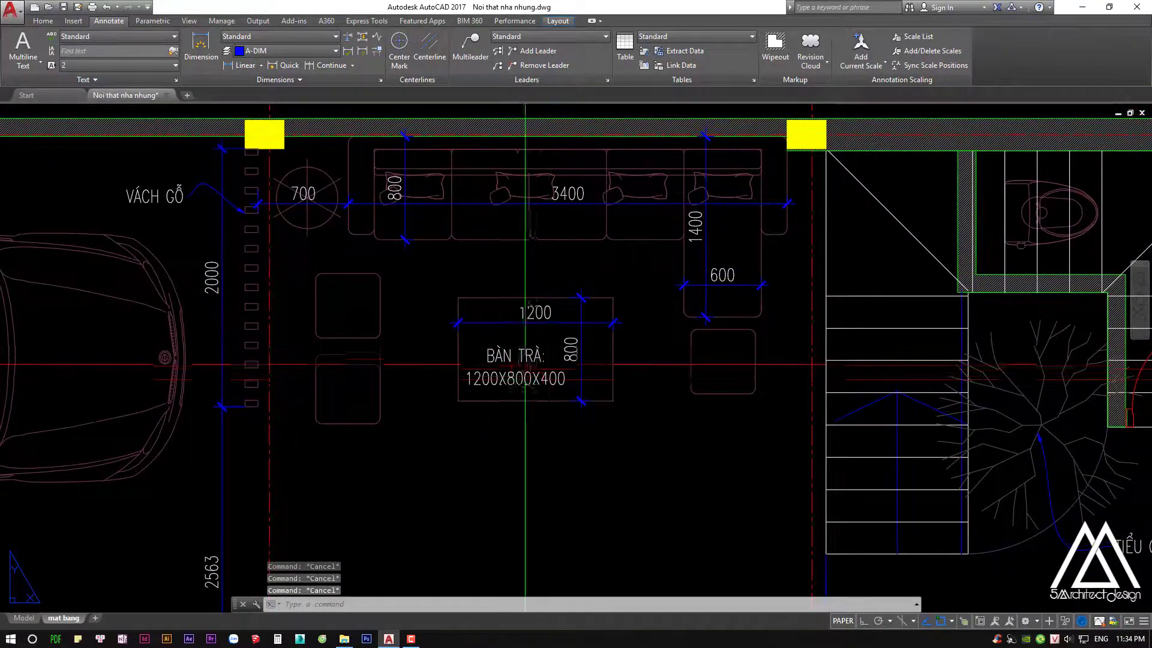
left_click(537, 379)
double_click(537, 379)
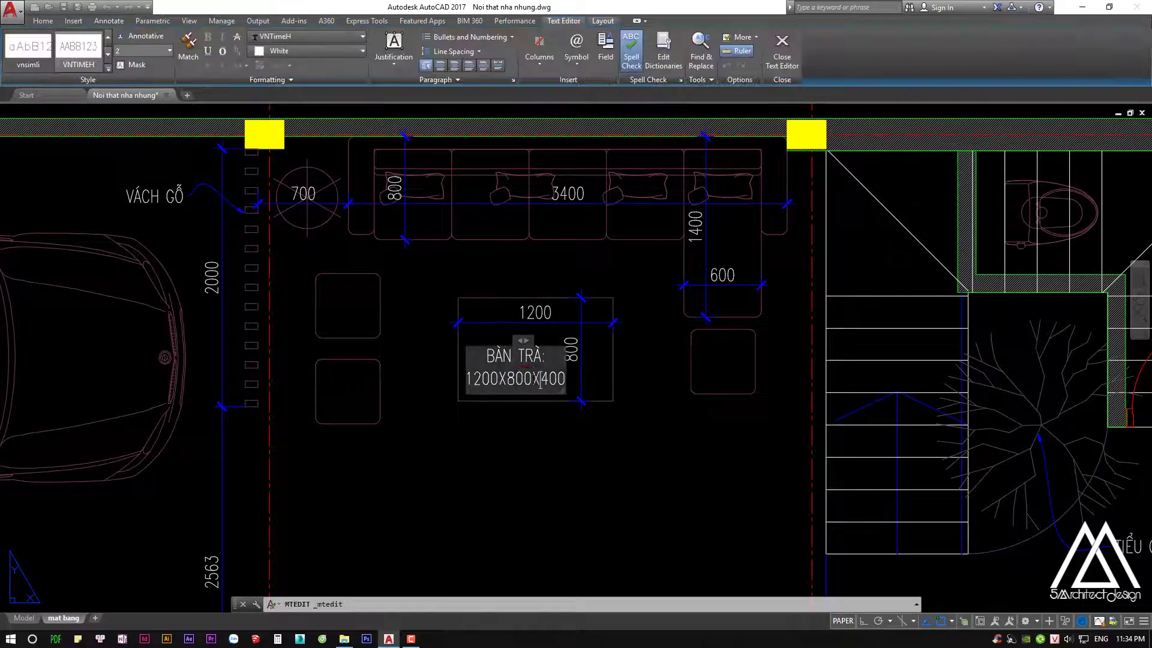
key("Escape")
mouse_move(523, 349)
middle_mouse_down()
mouse_move(573, 315)
mouse_move(601, 328)
middle_mouse_up()
Dimension the small seat's width as 500 with DLI
type("dli")
key("Return")
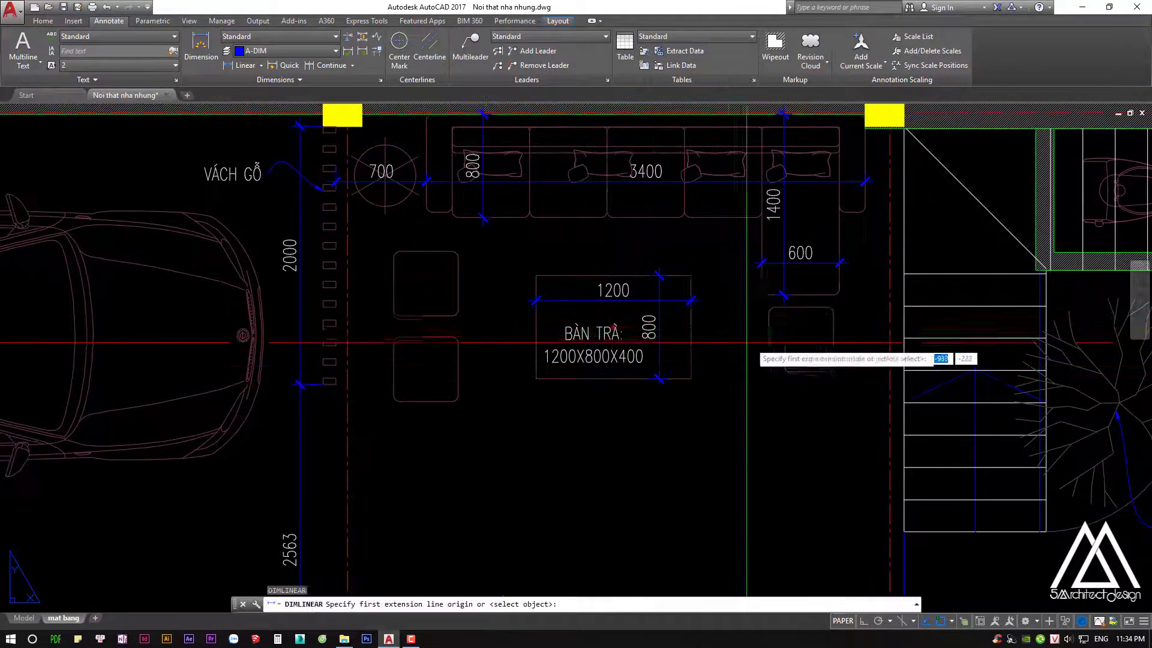
left_click(769, 340)
left_click(834, 337)
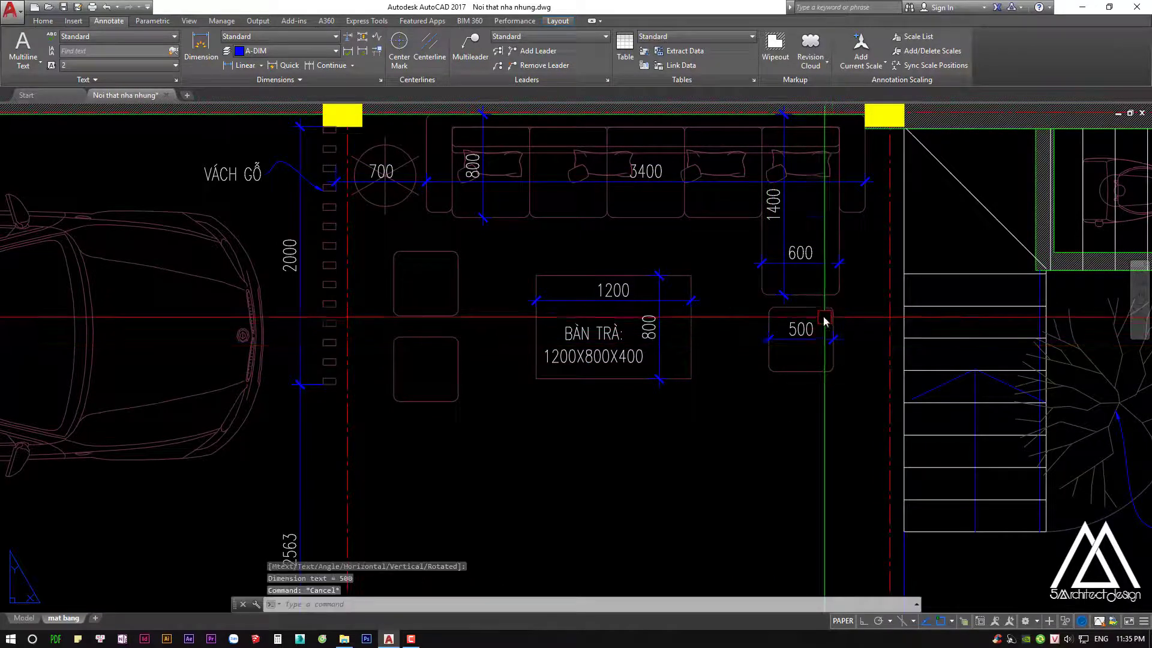
scroll(826, 313, "up", 3)
key("space")
left_click(769, 297)
Add a 500 depth dimension beside the seat and reposition it
left_click(805, 424)
left_click(810, 360)
scroll(822, 372, "up", 3)
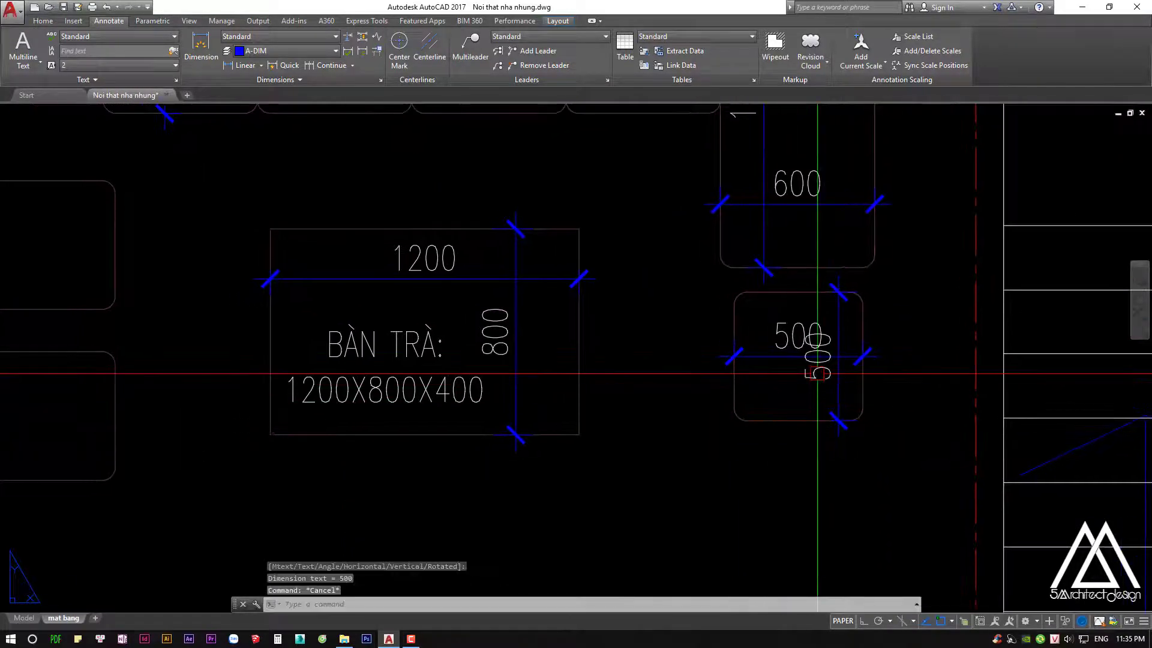
key("Escape")
left_click(826, 363)
left_click(843, 471)
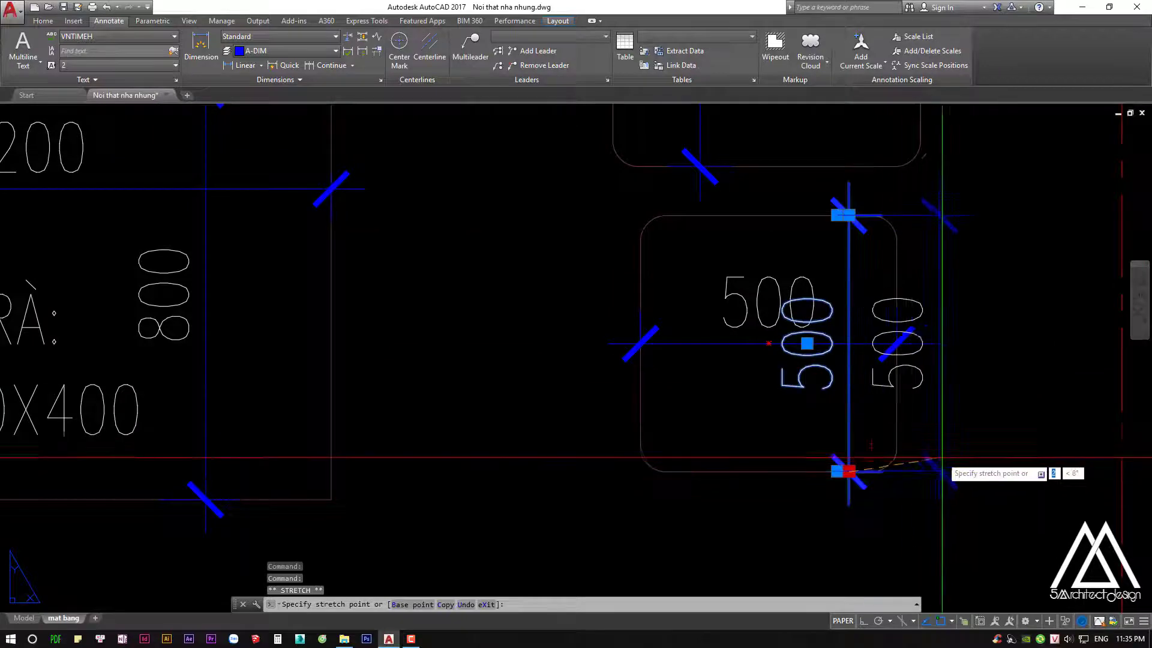
left_click(999, 450)
scroll(999, 450, "down", 3)
Add a 500 dimension on the left seat, then erase it
key("space")
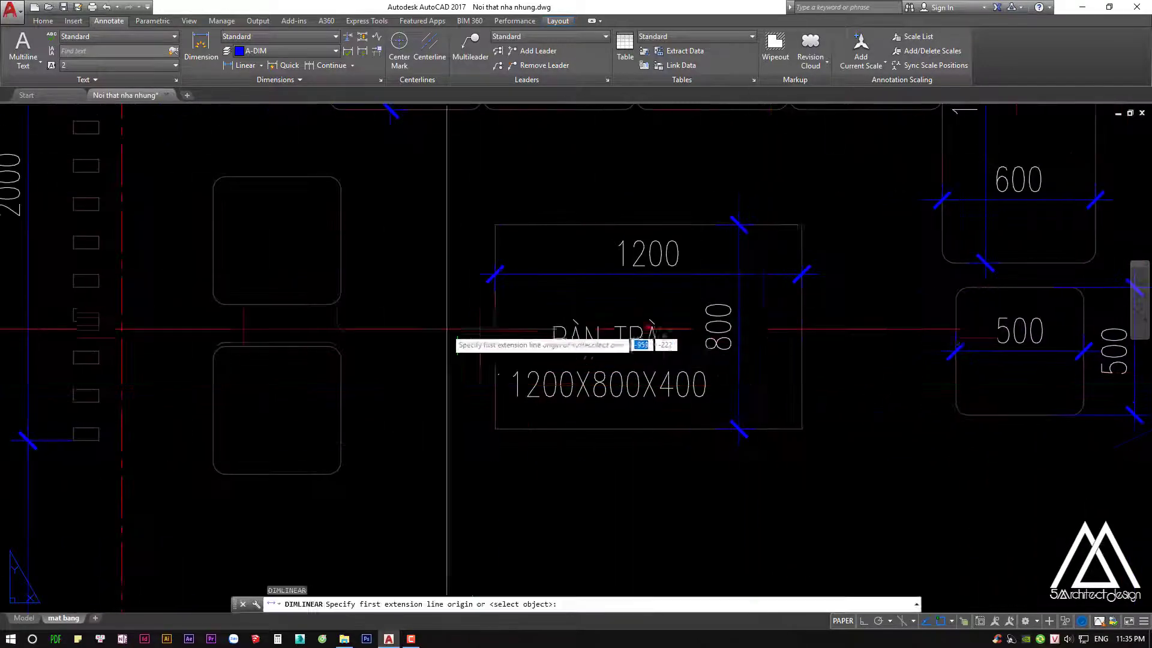
left_click(410, 327)
left_click(399, 203)
left_click(394, 267)
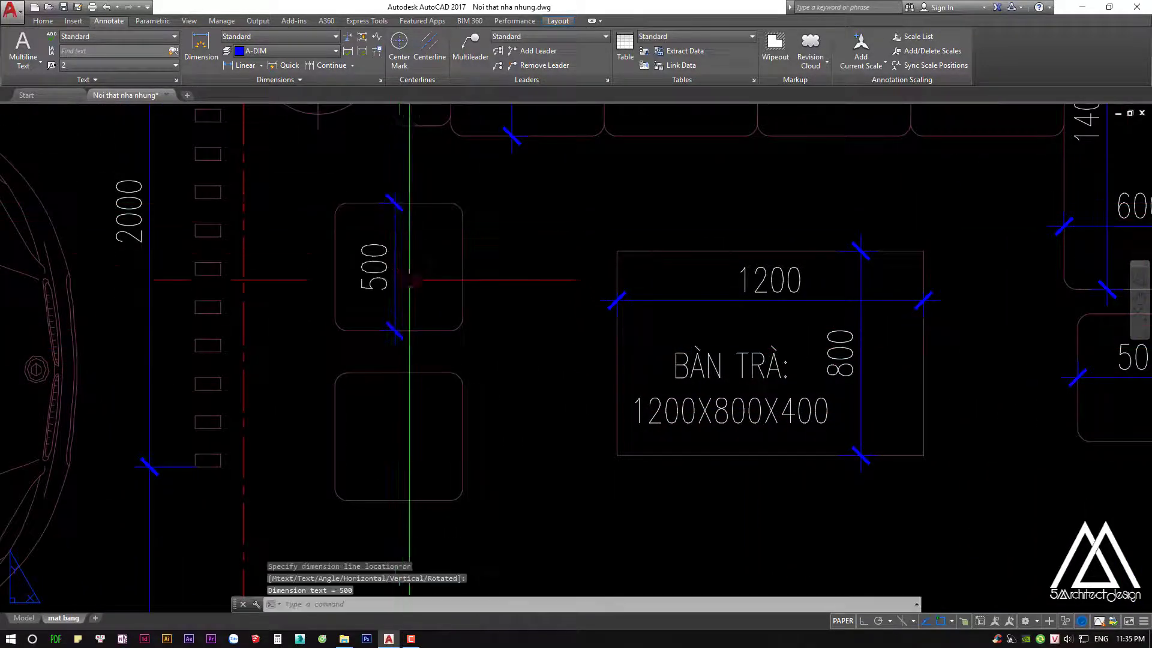
key("space")
key("Escape")
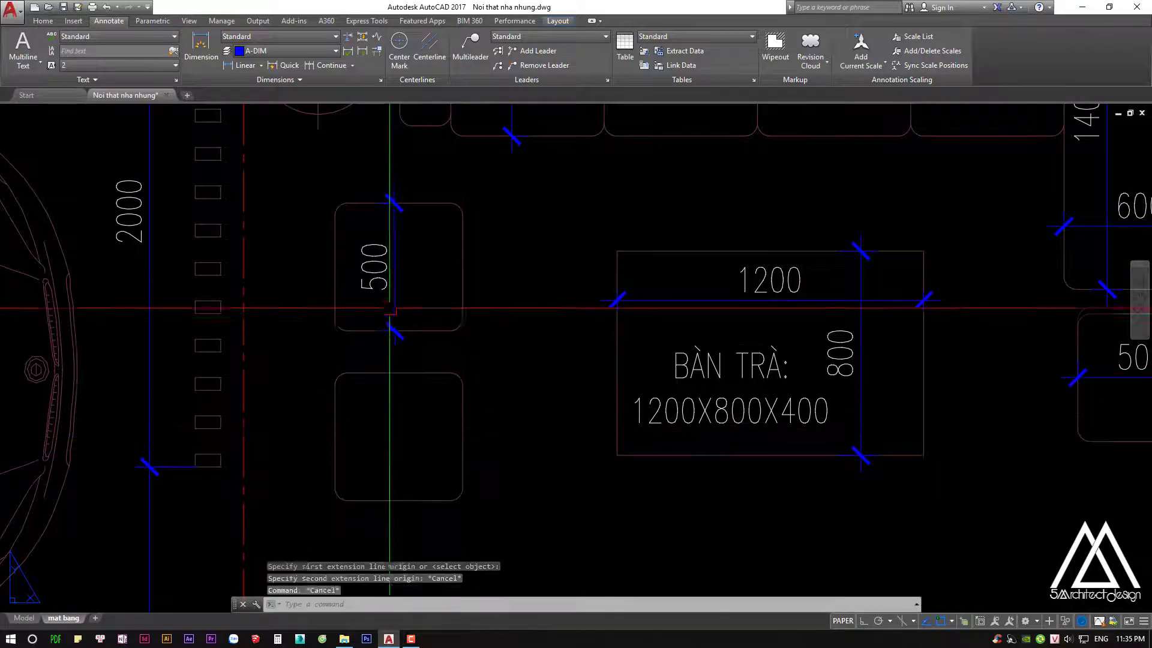
left_click(386, 231)
type("E")
key("space")
Delete both stray 500 dimensions from the small seat
scroll(395, 324, "down", 2)
middle_click_drag(432, 326, 387, 325)
scroll(784, 346, "up", 3)
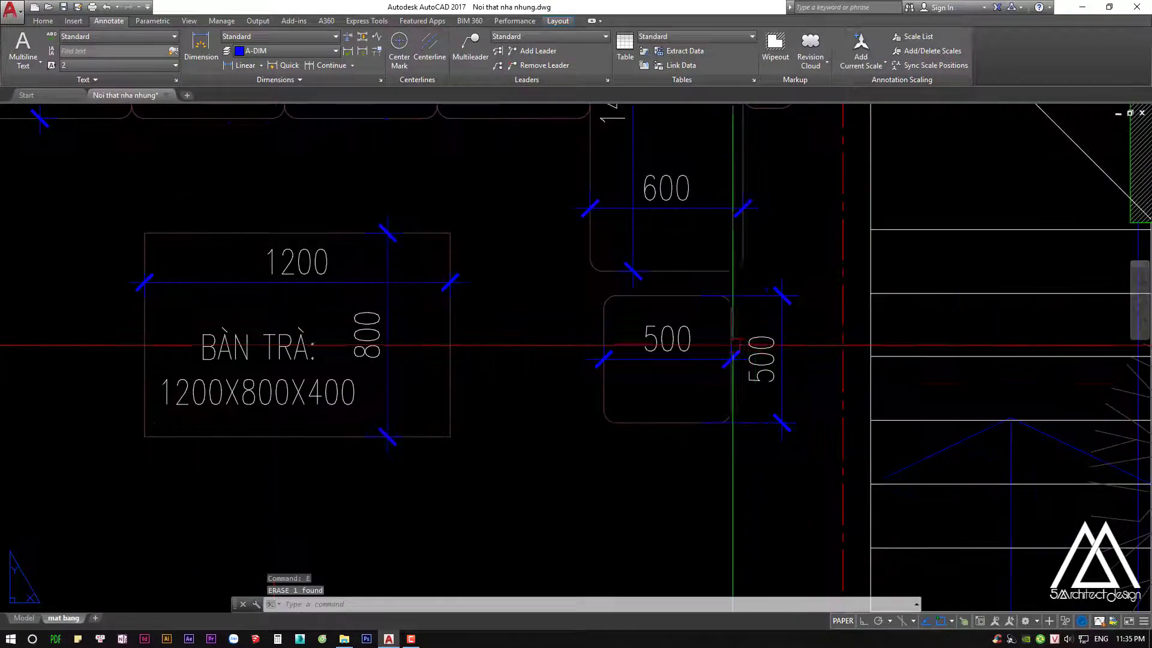
left_click(699, 358)
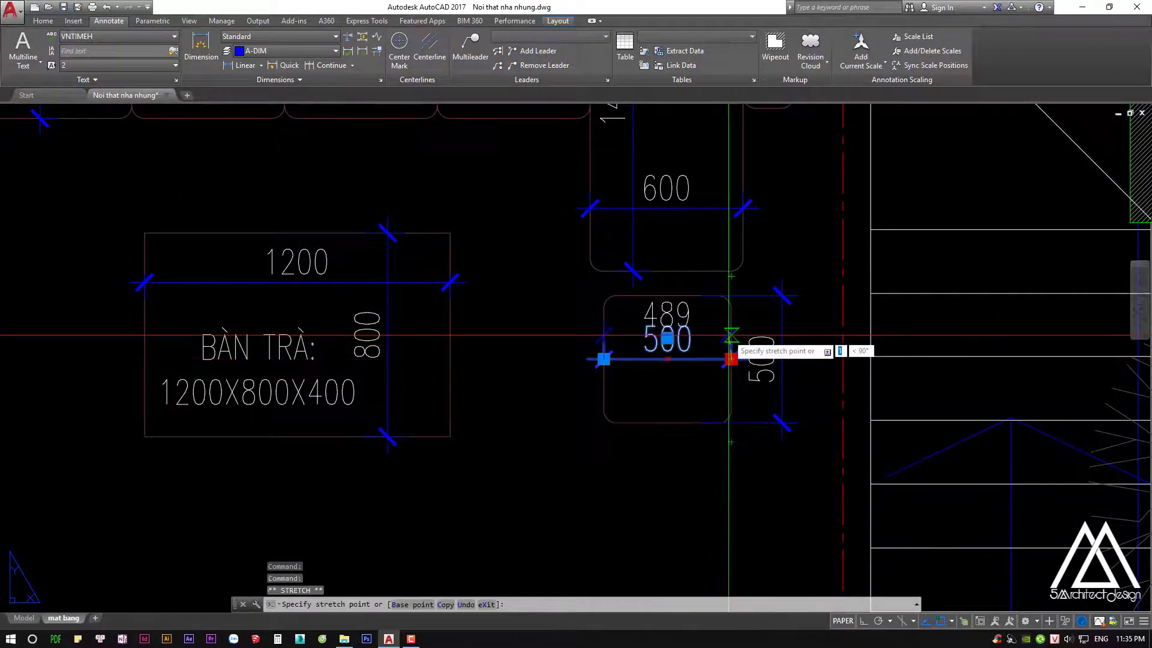
key("Escape")
scroll(731, 359, "up", 5)
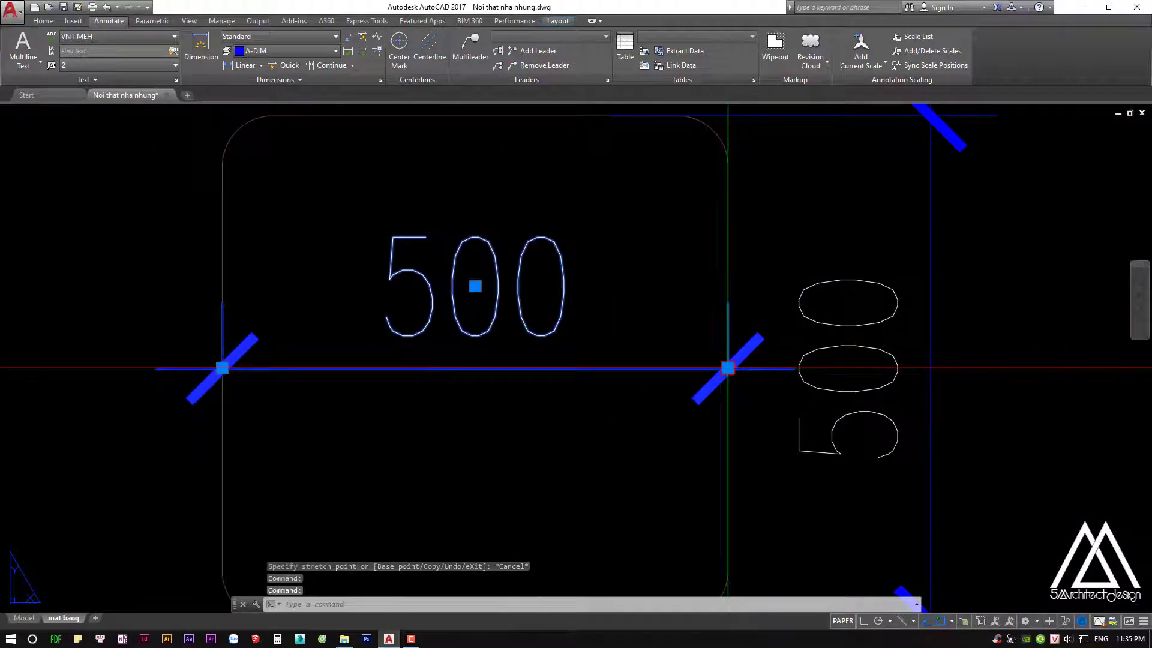
scroll(728, 368, "down", 5)
left_click(764, 351)
key("Delete")
Re-add the seat's 500 depth dimension along its right side
type("dli")
key("Return")
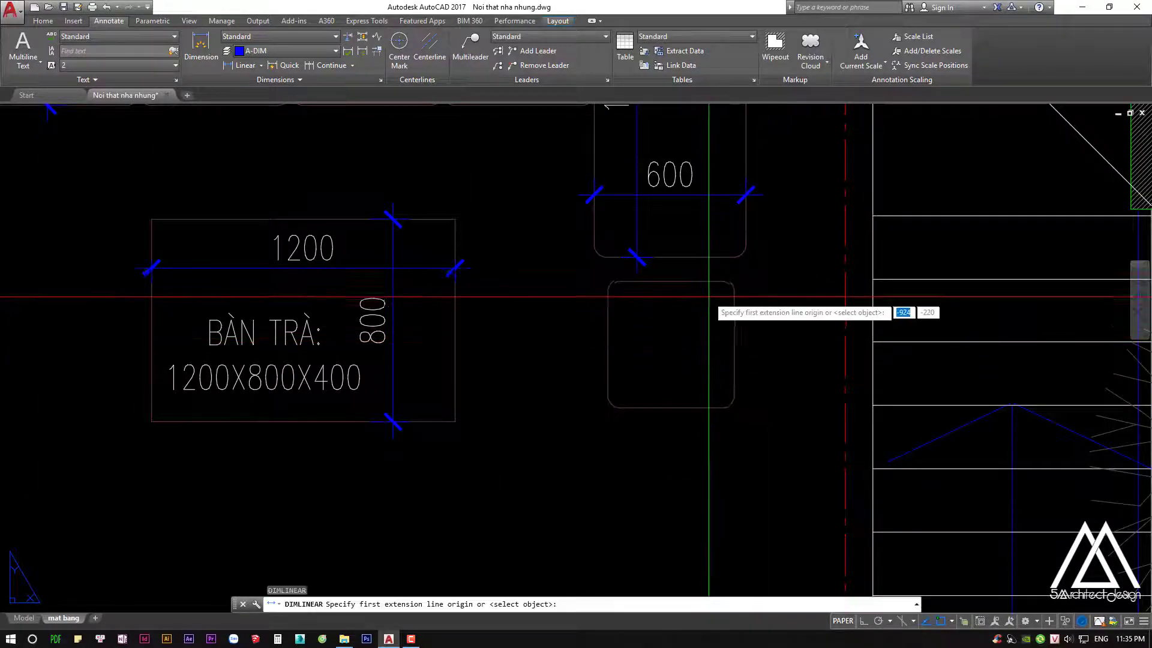
left_click(713, 282)
left_click(710, 408)
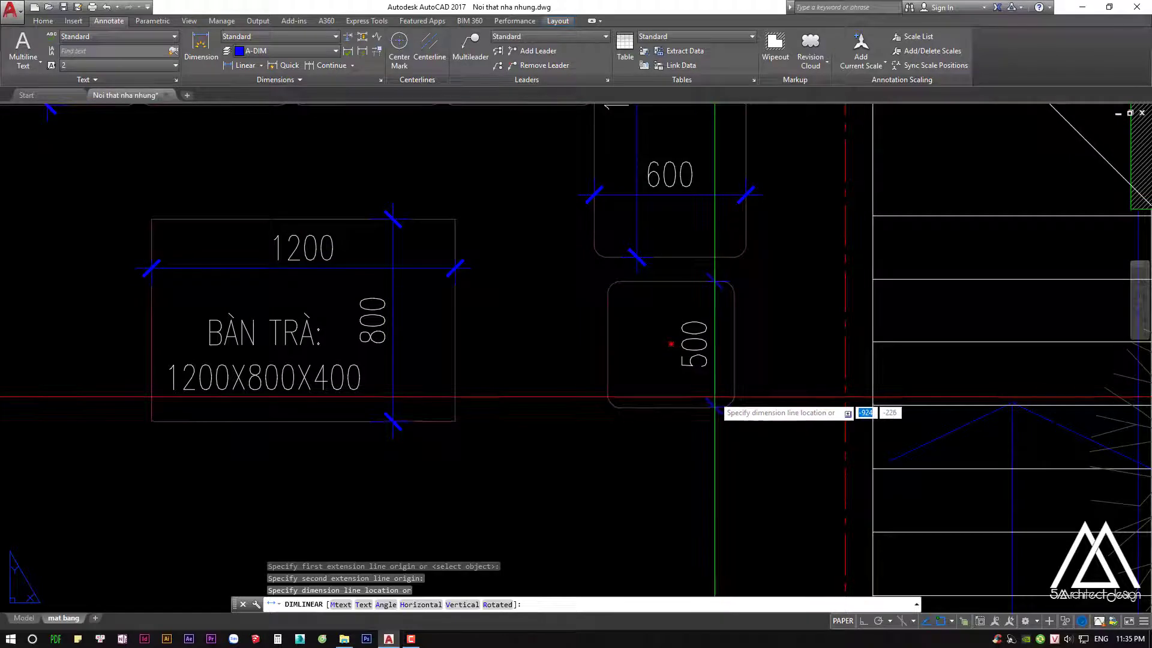
left_click(716, 410)
Re-add the seat's 500 width dimension across its top edge
key("Return")
left_click(717, 324)
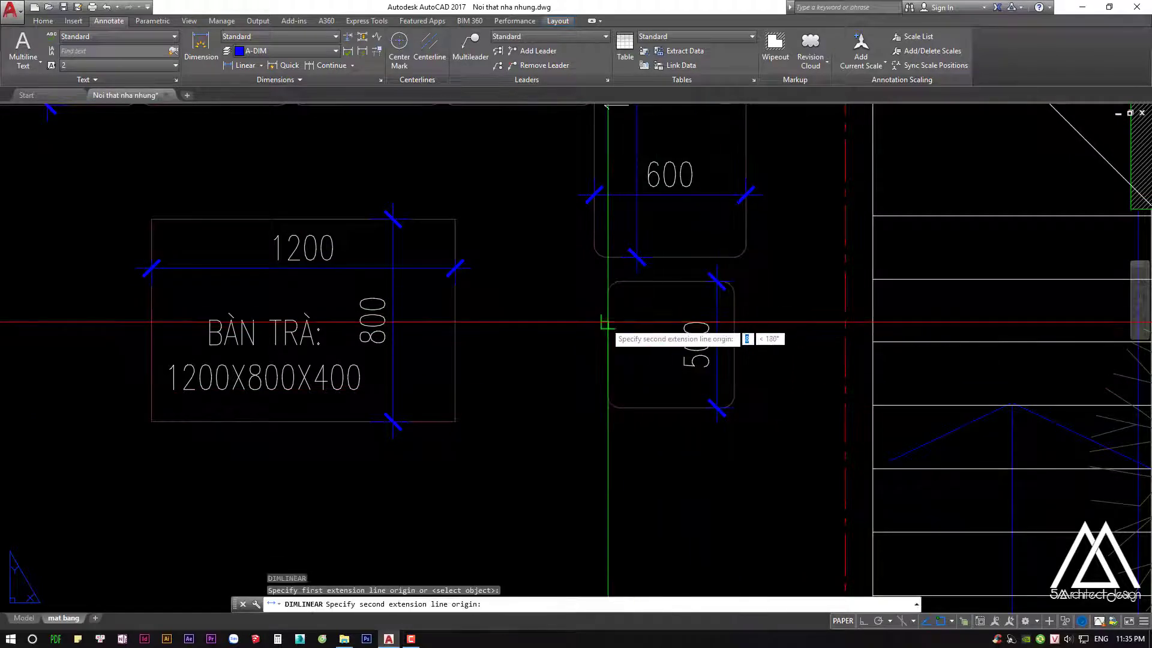
left_click(606, 324)
left_click(660, 303)
key("Escape")
key("Escape")
scroll(690, 335, "down", 2)
scroll(721, 346, "down", 2)
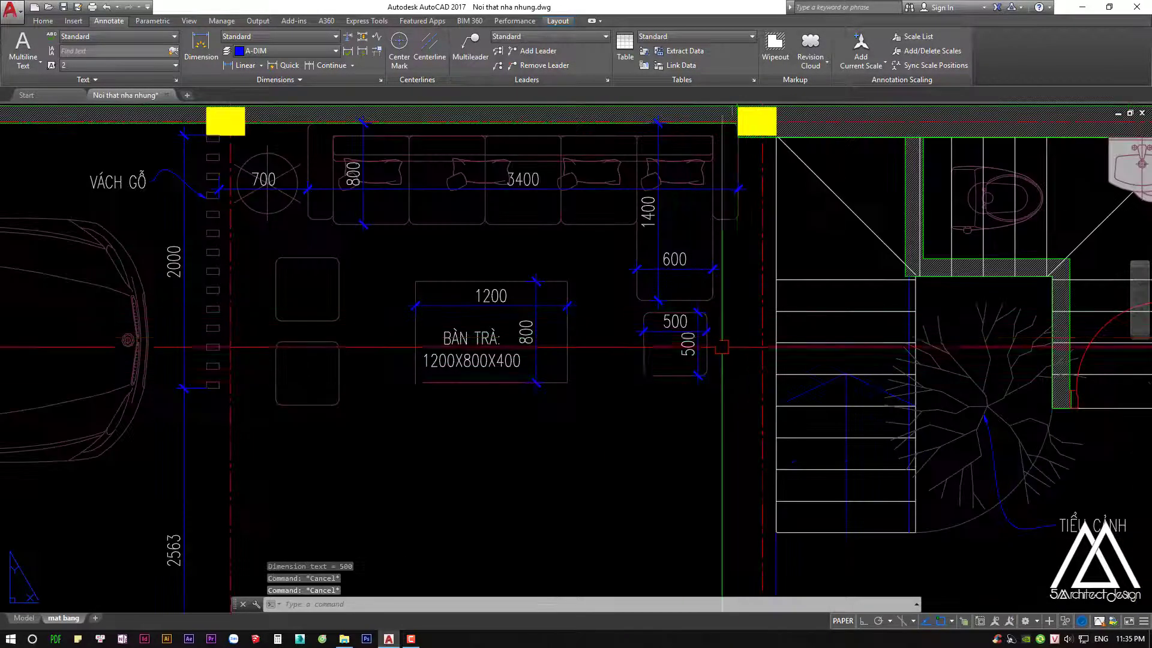
middle_click_drag(722, 346, 635, 374)
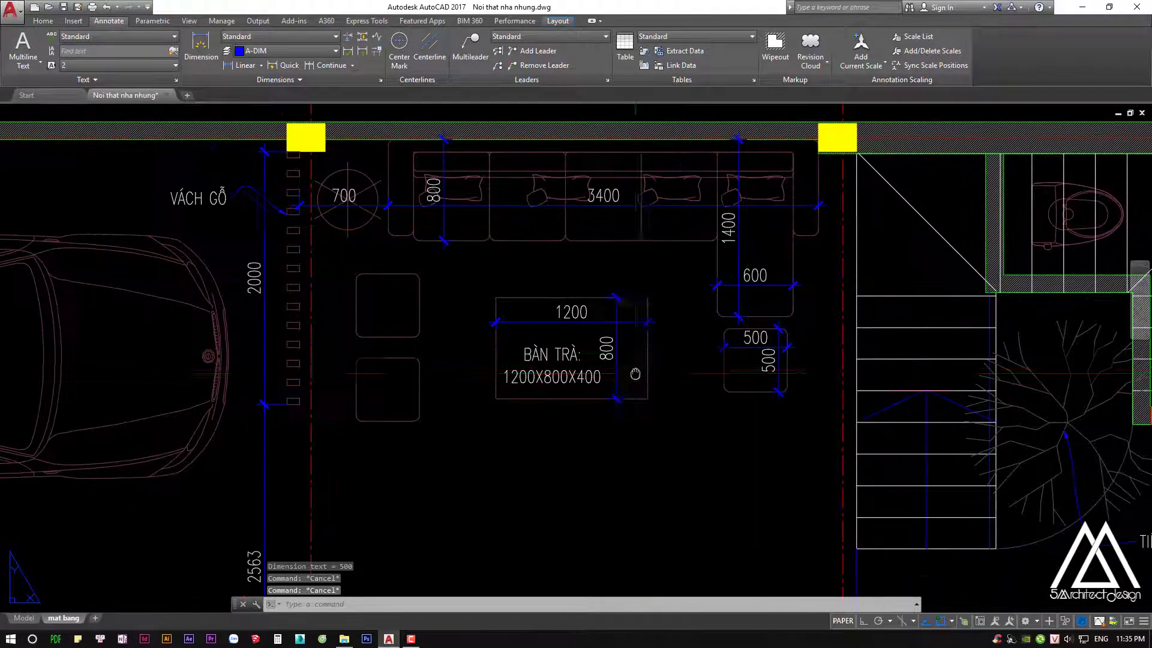
scroll(635, 373, "down", 5)
scroll(503, 467, "up", 3)
Dimension the TV cabinet as 2400 long and 400 deep
scroll(503, 466, "up", 2)
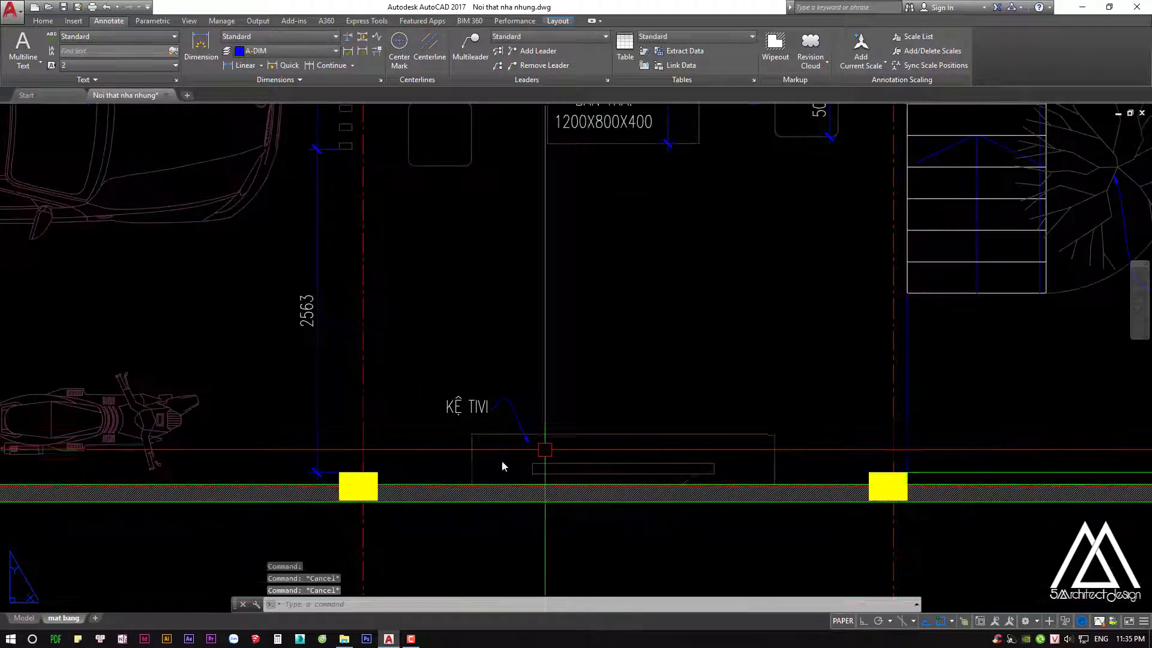
key("space")
left_click(472, 459)
left_click(774, 459)
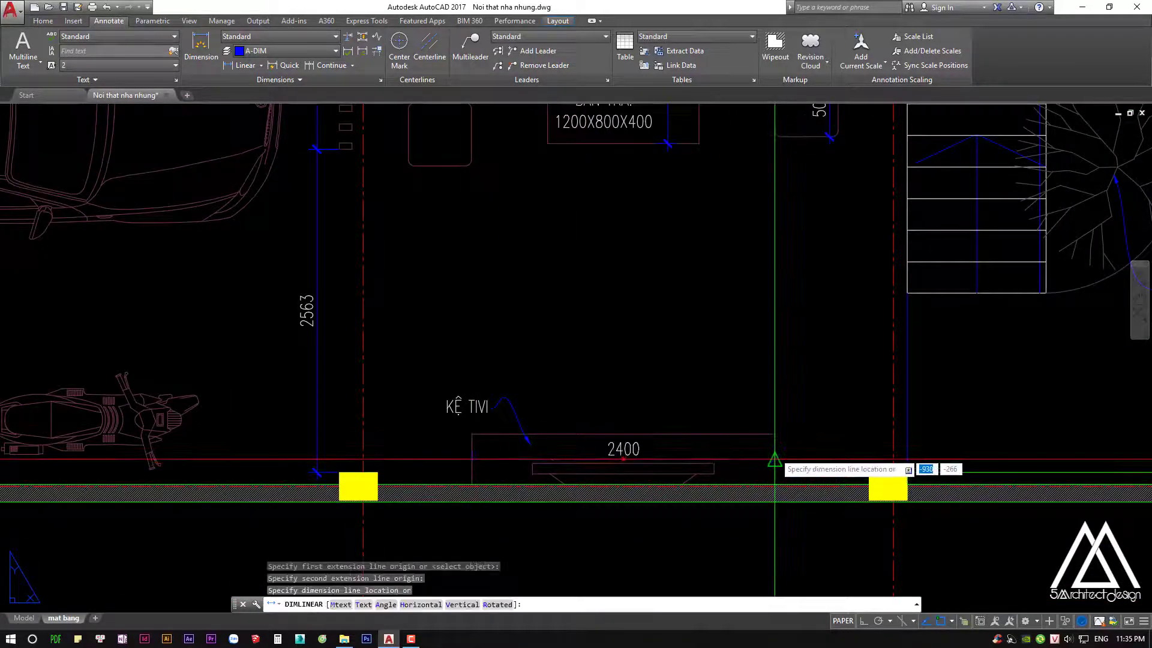
scroll(774, 459, "up", 3)
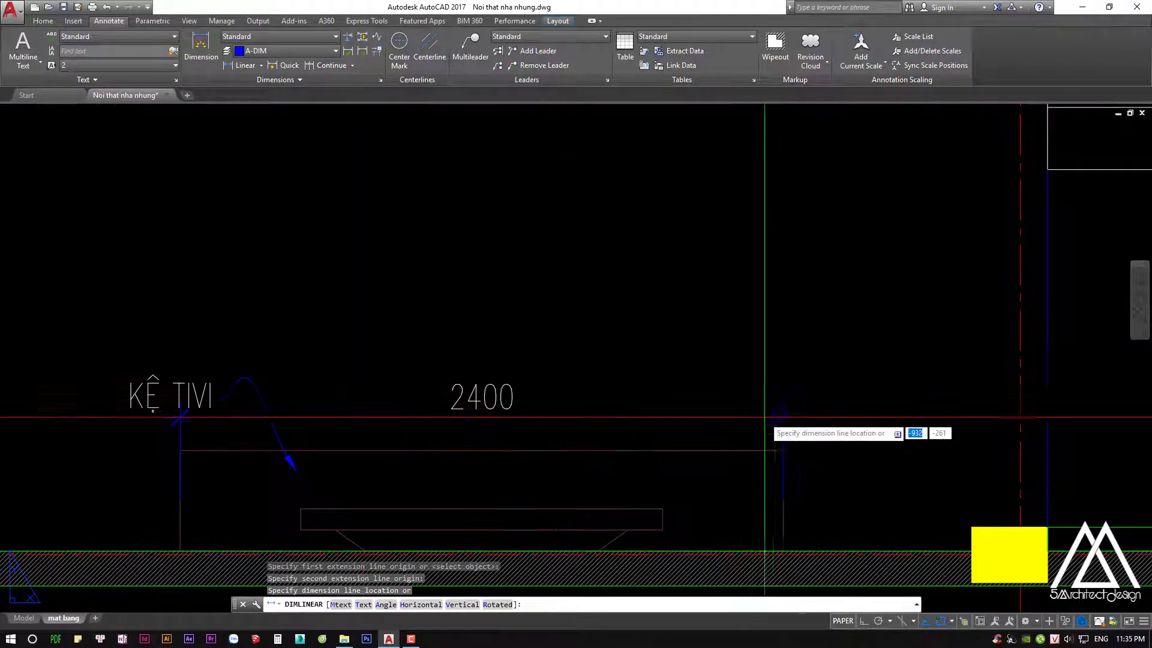
left_click(771, 408)
key("space")
left_click(751, 550)
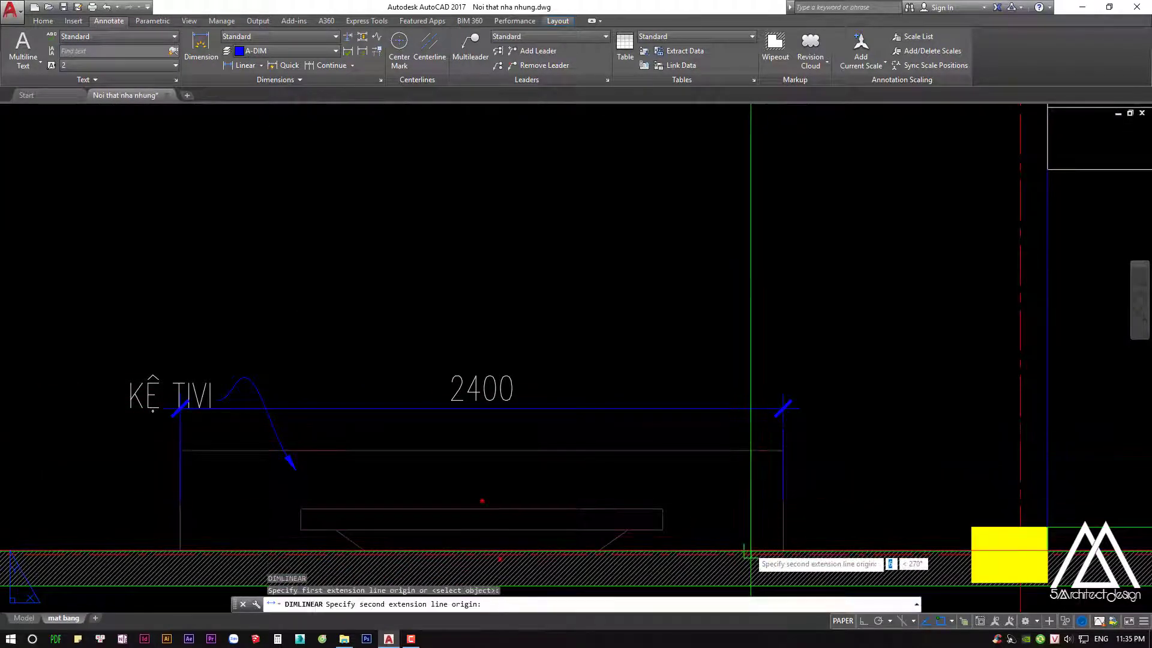
left_click(750, 450)
left_click(750, 451)
key("Escape")
key("Escape")
Continue the 2400 dimension with 750 segments to the right and left columns
middle_click_drag(813, 488, 751, 414)
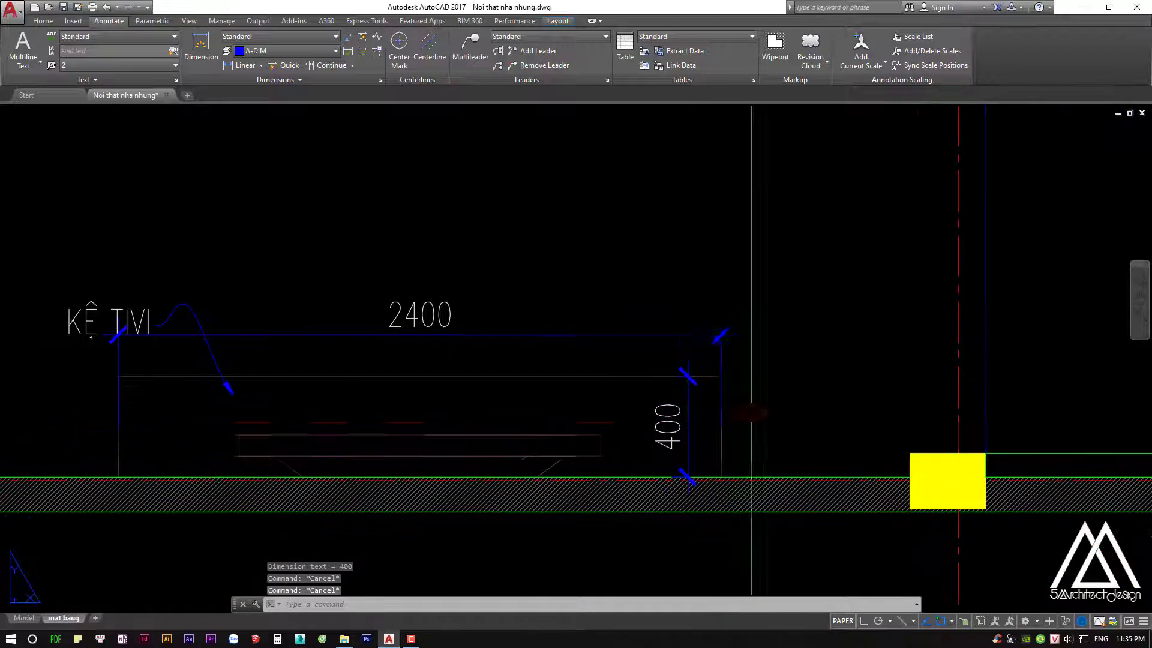
scroll(750, 431, "down", 3)
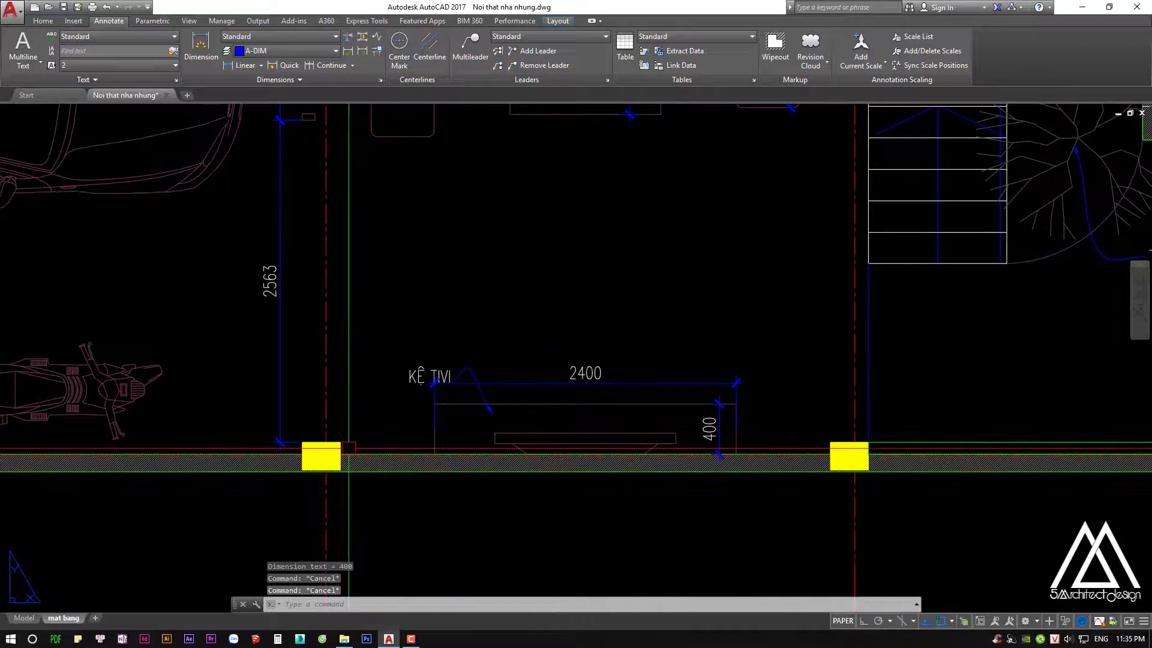
key("Escape")
type("DC")
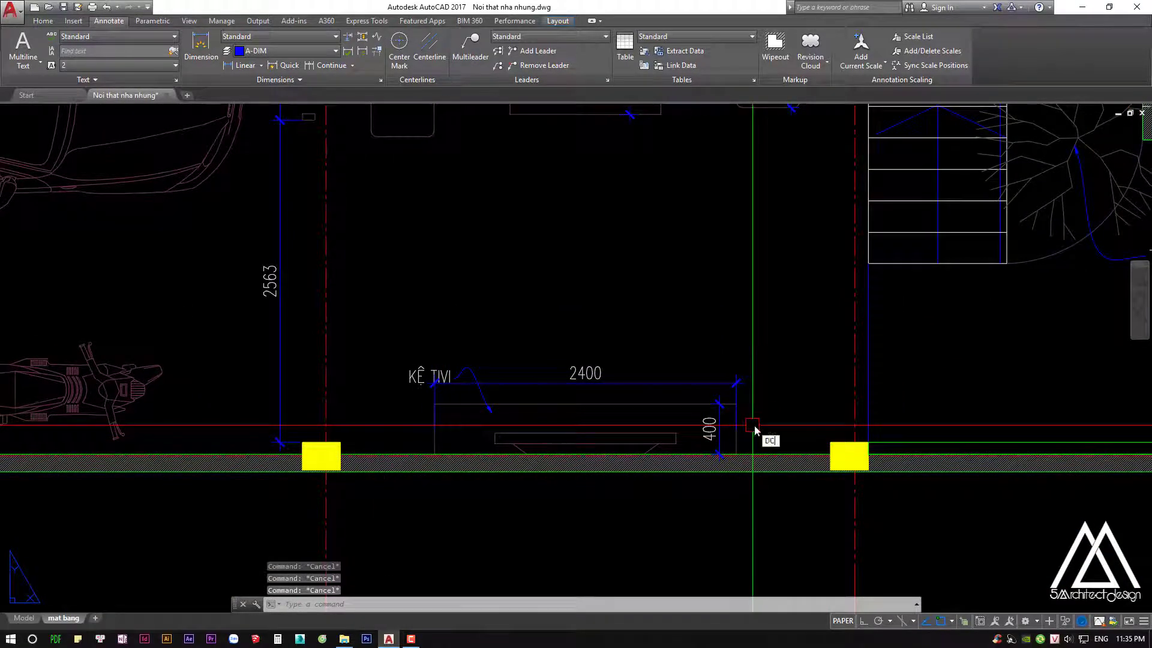
key("Return")
key("Escape")
key("Return")
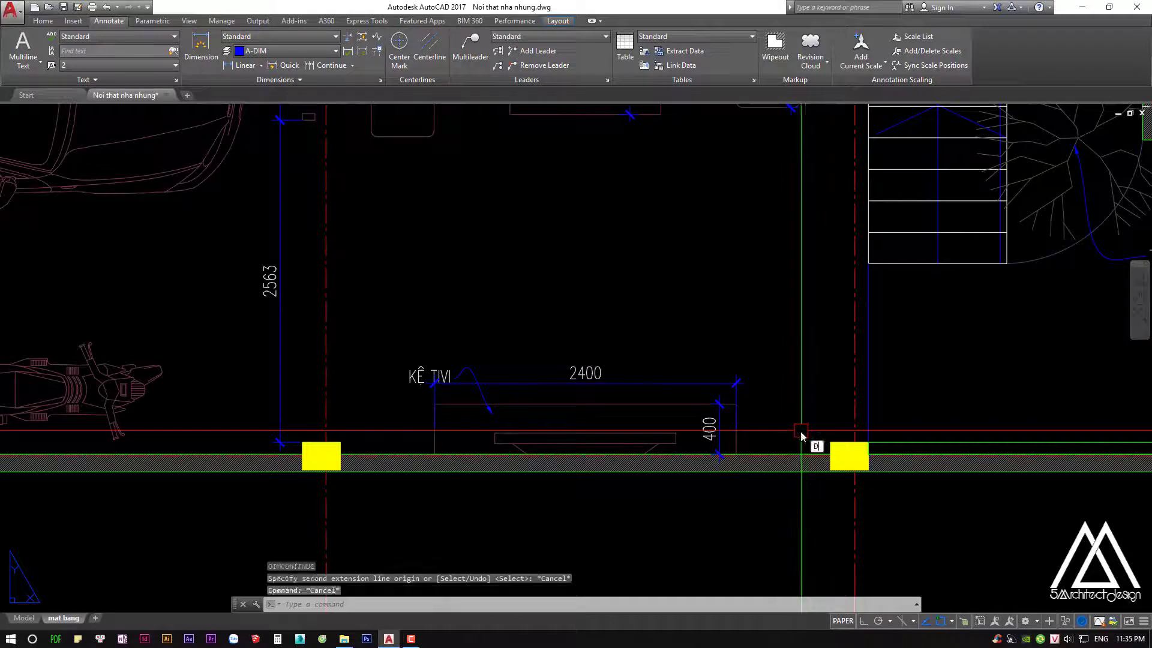
key("Return")
left_click(738, 414)
left_click(832, 444)
key("Escape")
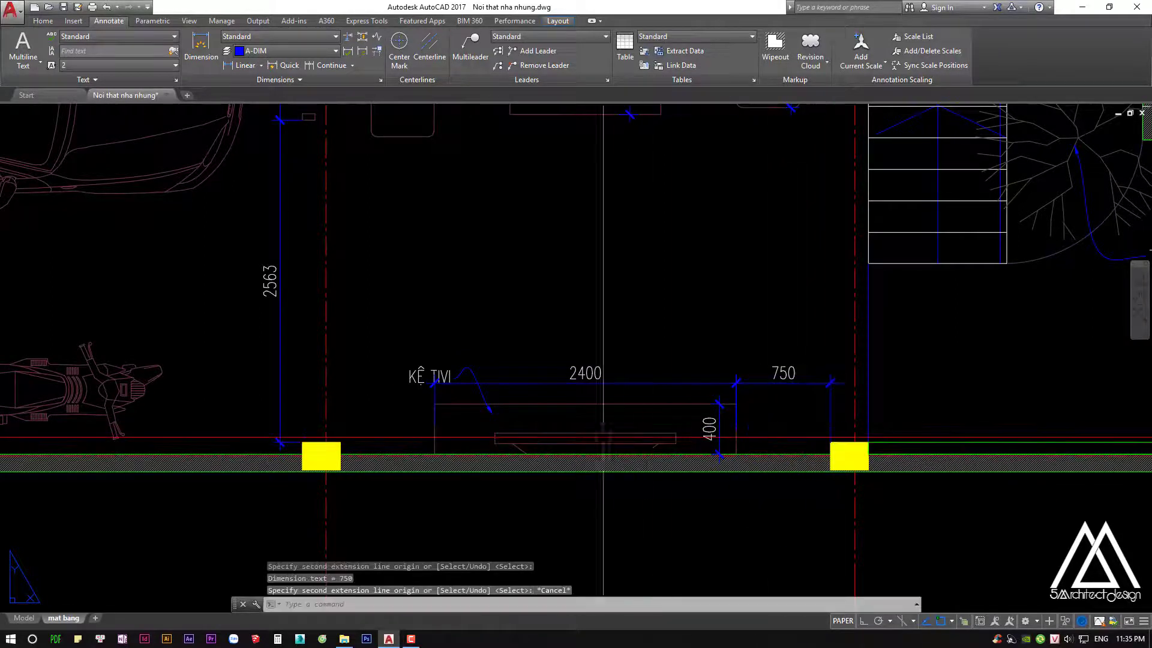
key("Return")
key("Return")
left_click(435, 420)
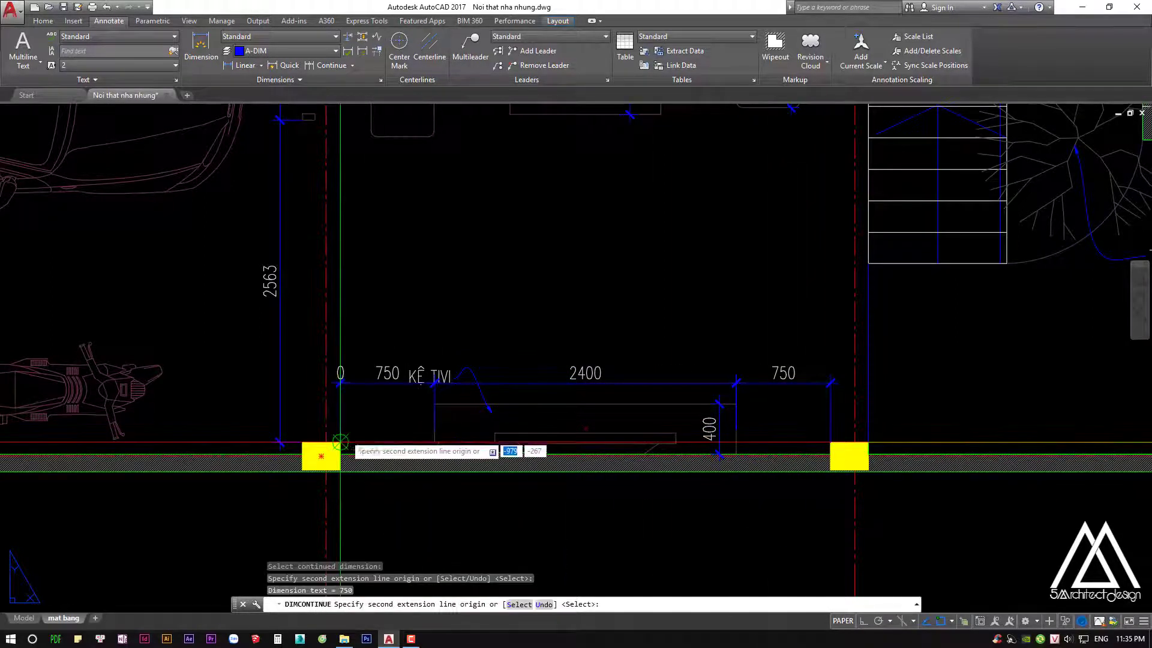
left_click(341, 444)
key("Escape")
key("Escape")
Window-select the stray KỆ TIVI label and erase it
left_click(405, 352)
left_click(527, 414)
scroll(527, 414, "up", 1)
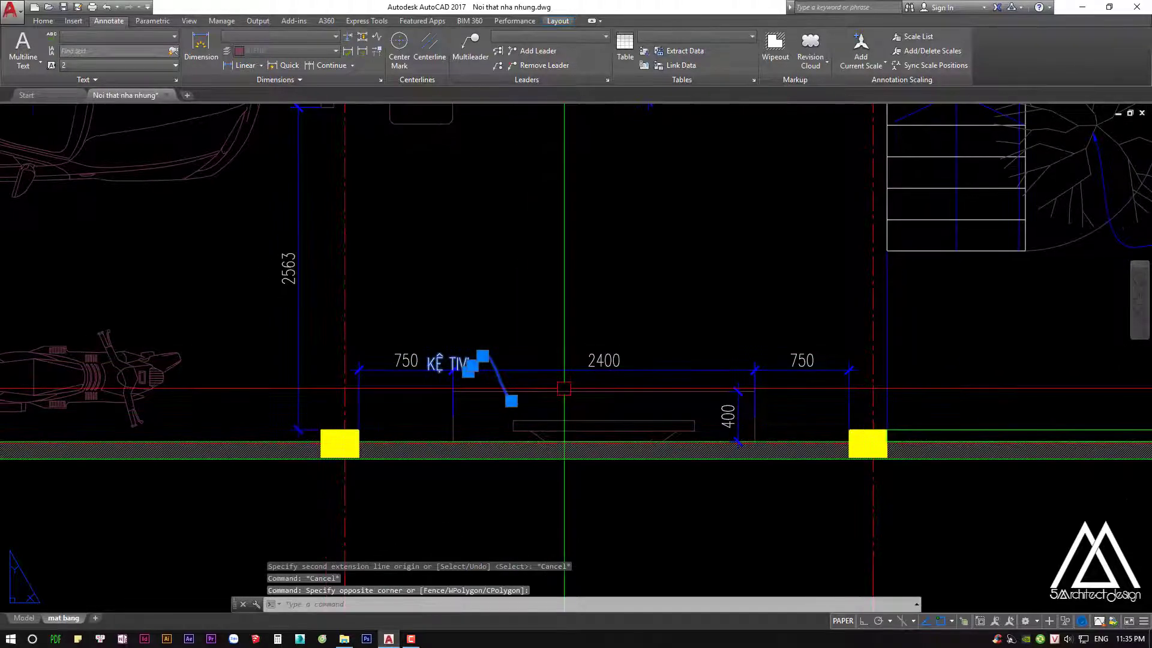
scroll(527, 414, "up", 2)
type("m")
key("Return")
left_click(562, 380)
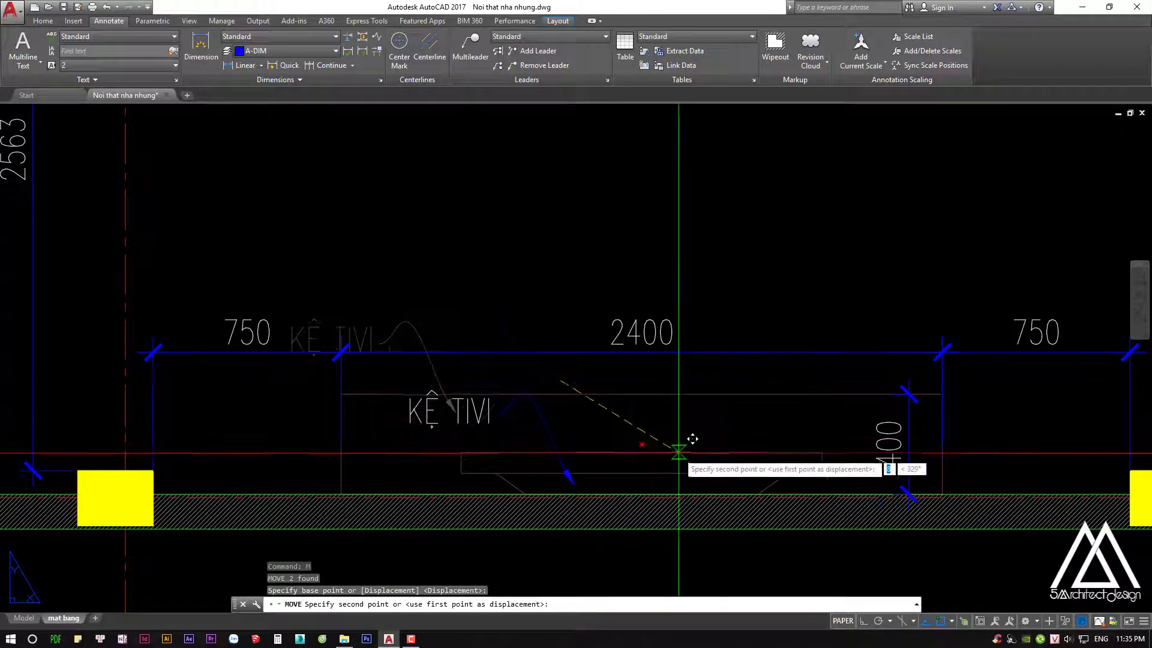
key("Escape")
scroll(639, 408, "down", 3)
type("e")
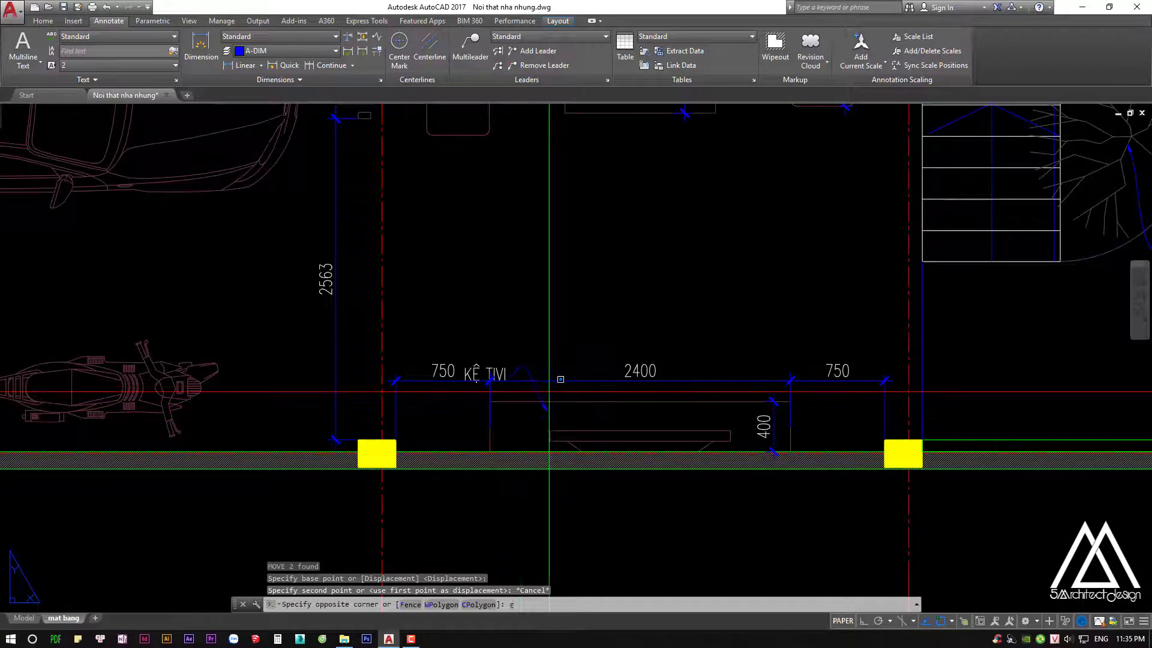
key("Return")
key("Escape")
middle_click_drag(528, 373, 543, 477)
Copy the BÀN TRÀ label onto the TV cabinet and change its text to KỆ TIVI
left_click(636, 180)
type("co")
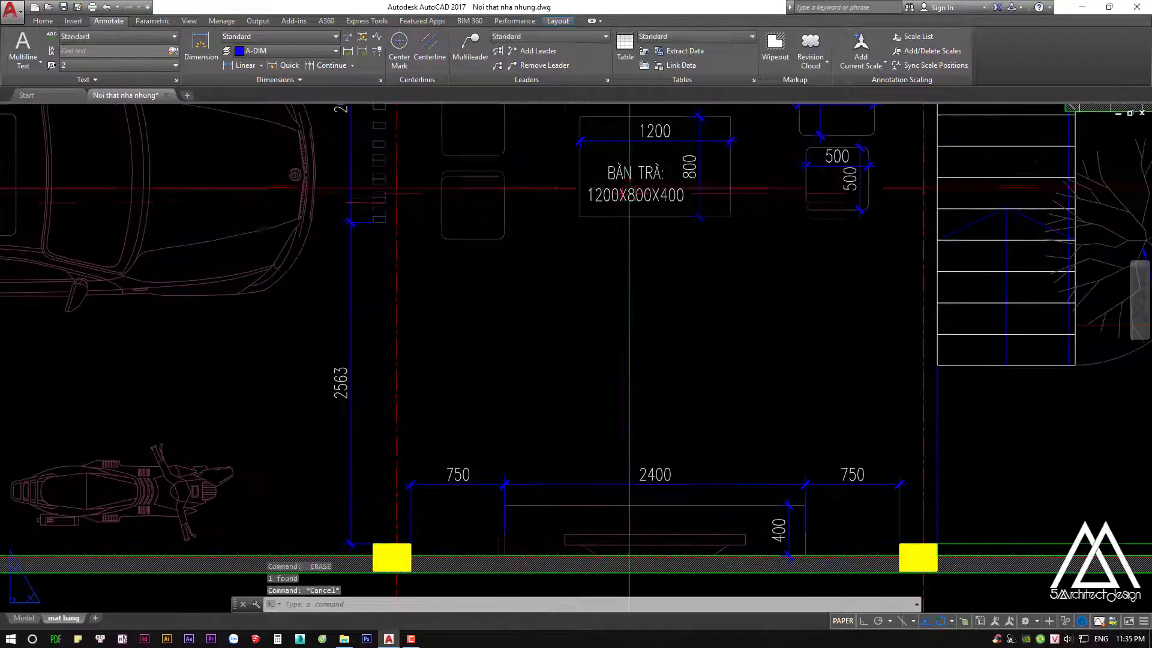
key("Return")
scroll(631, 440, "up", 3)
key("F8")
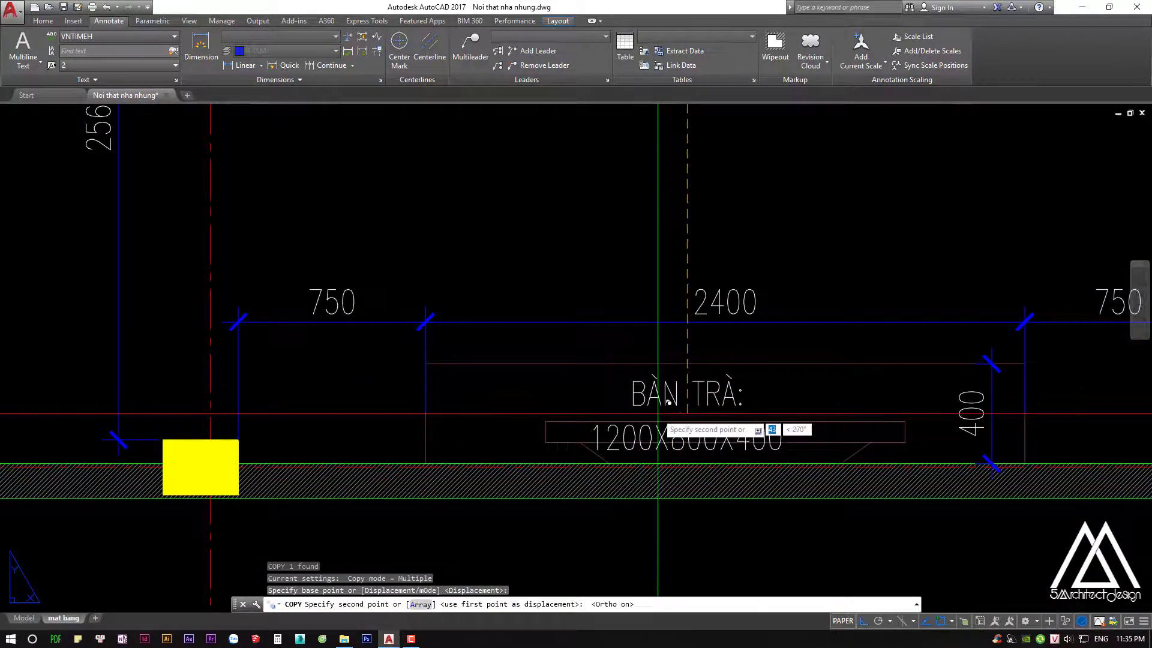
left_click(670, 410)
key("Escape")
double_click(670, 410)
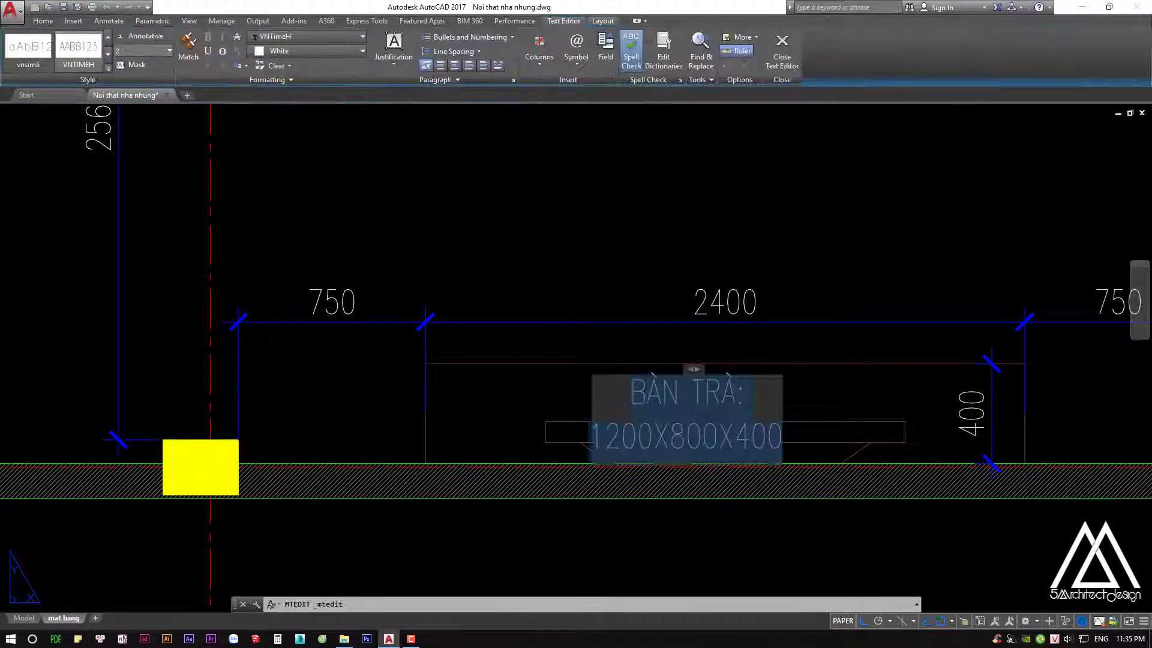
type("KỆ TIVI")
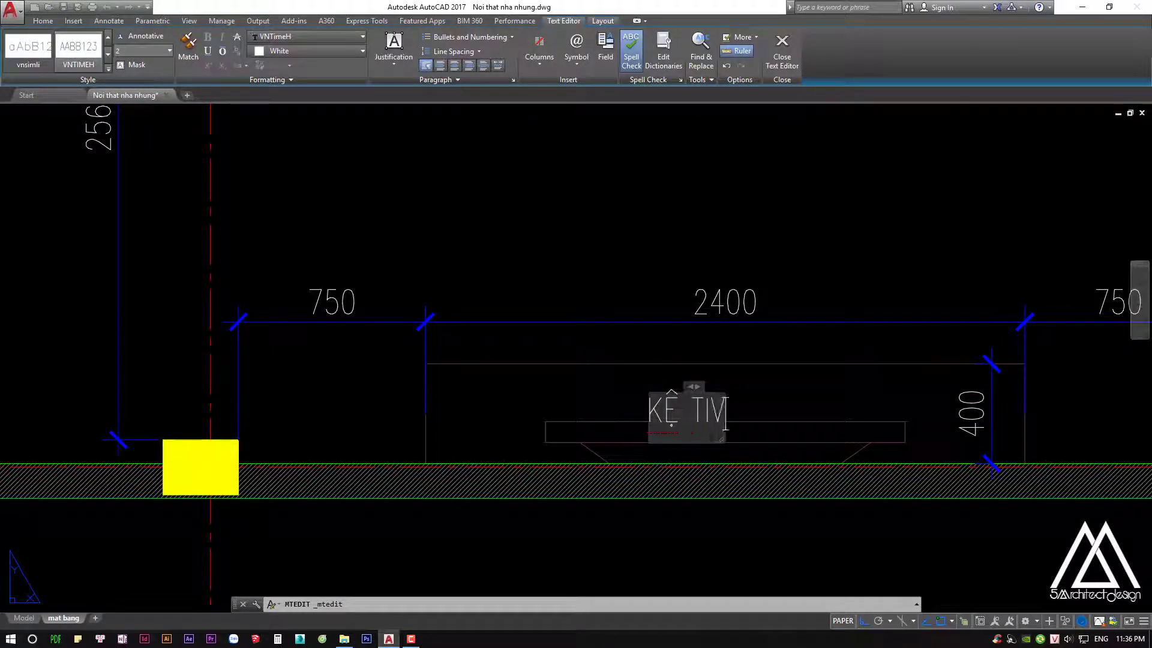
left_click(669, 414)
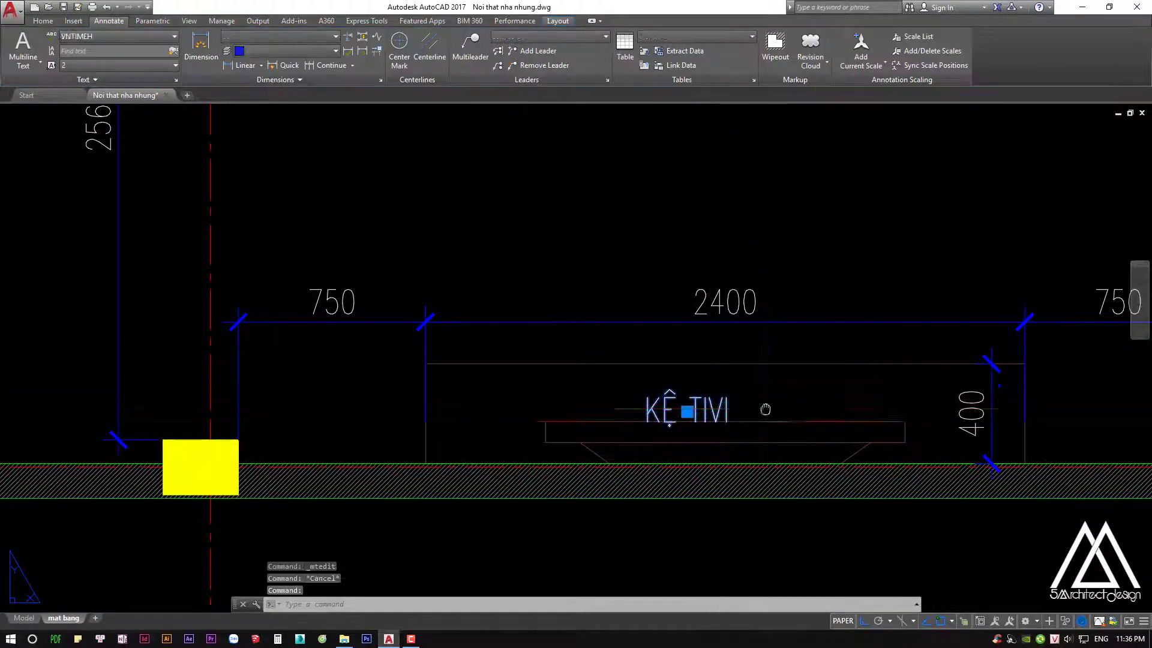
Start moving the KỆ TIVI label, then cancel the move
type("m")
key("Return")
middle_click_drag(786, 413, 804, 395)
left_click(828, 343)
key("F8")
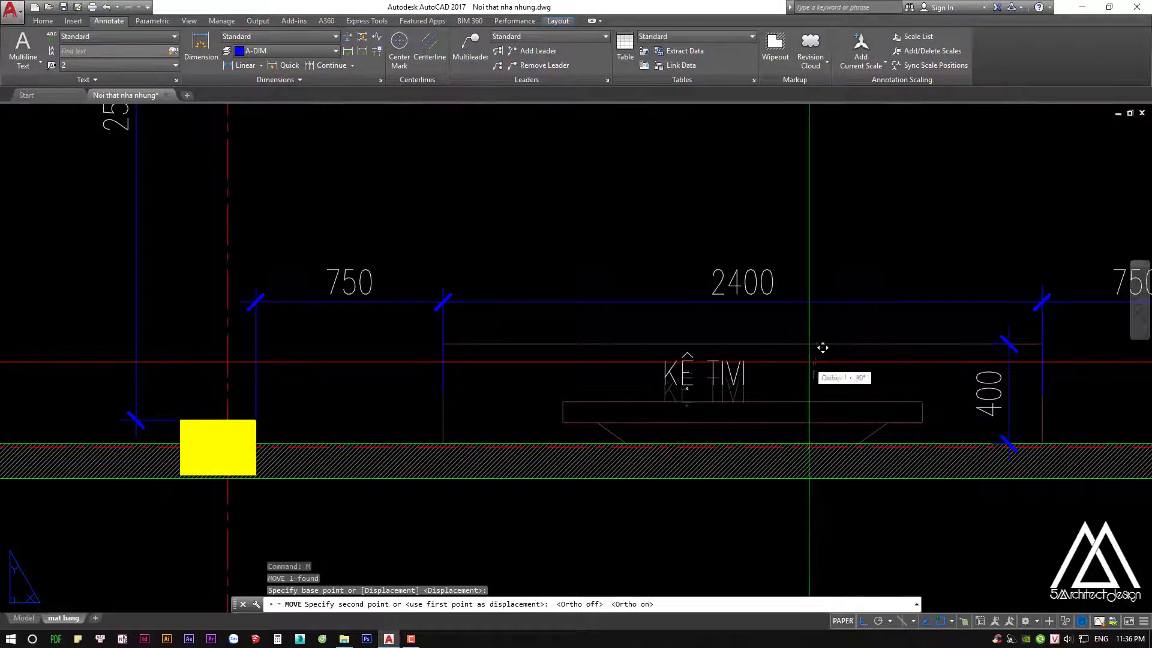
key("Escape")
key("Escape")
Copy the VÁCH GỖ leader label to just below the TV cabinet wall
scroll(797, 357, "down", 6)
middle_click_drag(587, 150, 587, 216)
scroll(587, 216, "up", 3)
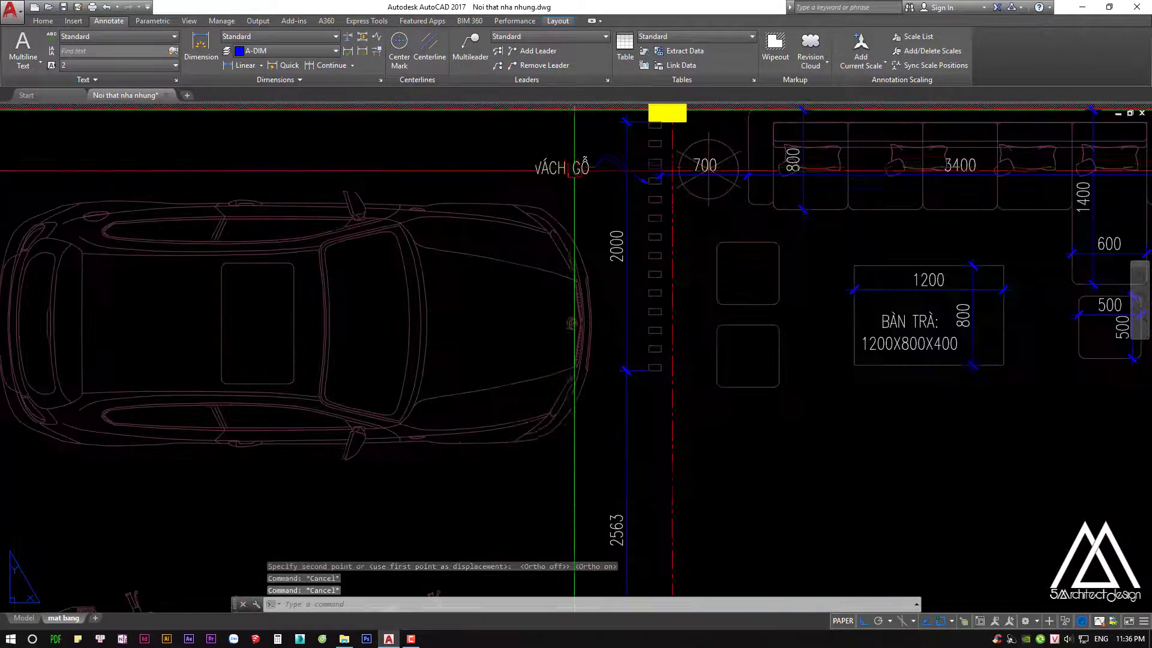
type("co")
key("Return")
left_click(618, 175)
scroll(781, 414, "up", 2)
middle_click_drag(781, 414, 716, 316)
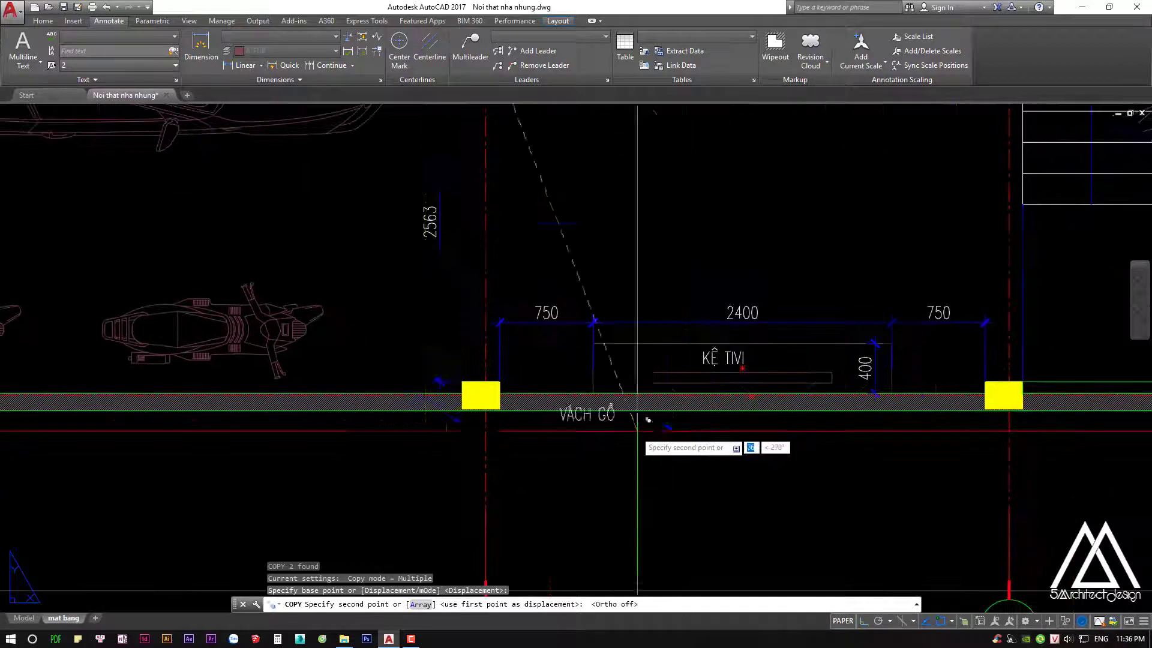
scroll(669, 459, "up", 2)
left_click(662, 456)
key("Escape")
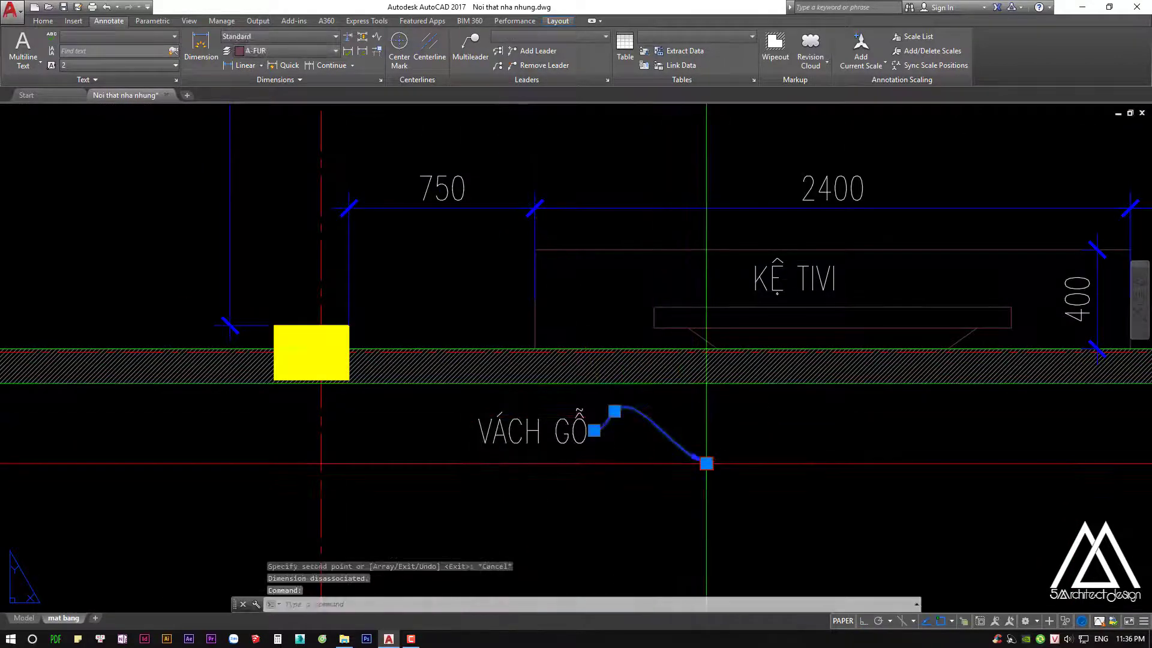
Grip-stretch the VÁCH GỖ leader's arrow end and reframe the TV wall area
left_click(706, 463)
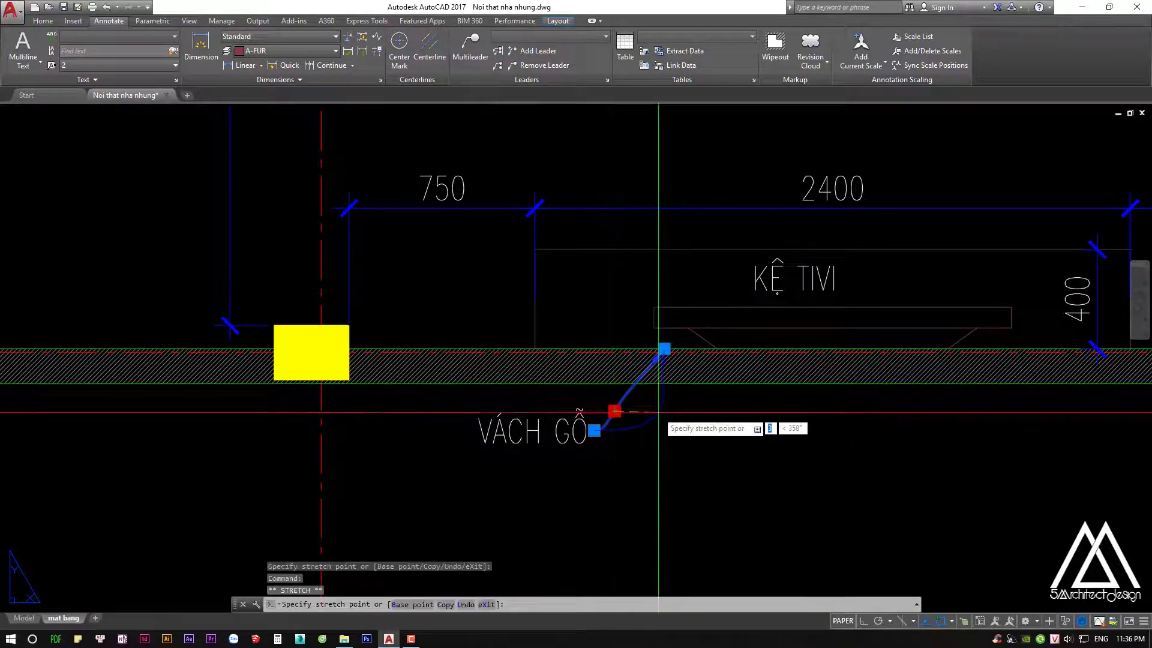
key("Escape")
scroll(653, 351, "up", 5)
scroll(587, 381, "down", 1)
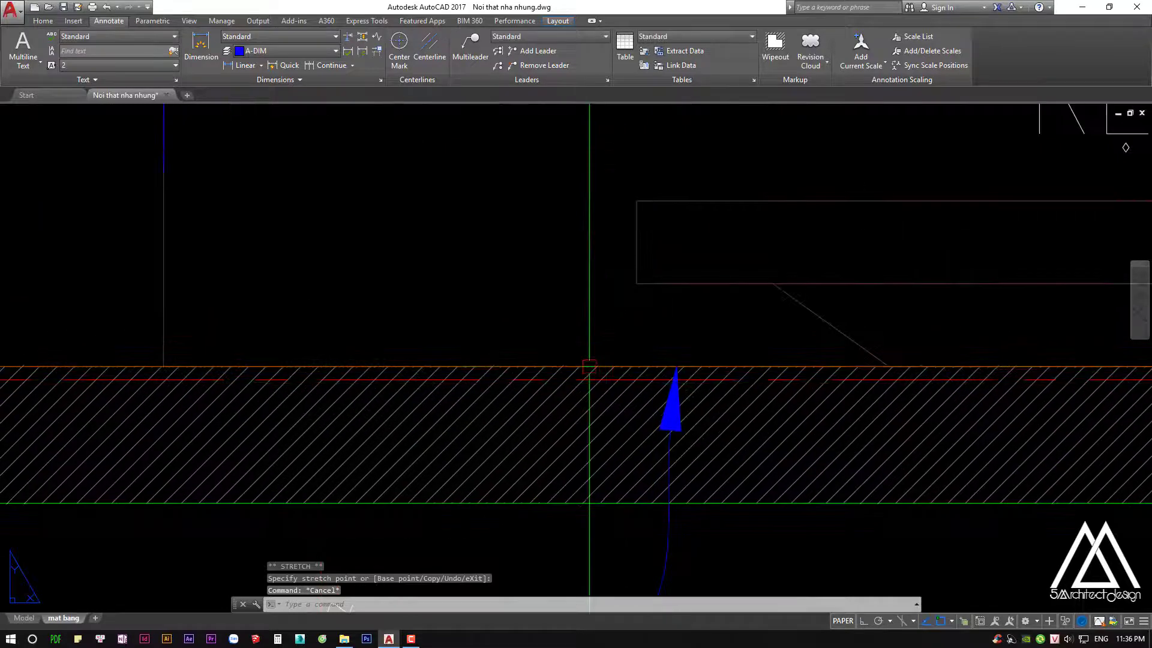
scroll(394, 384, "down", 5)
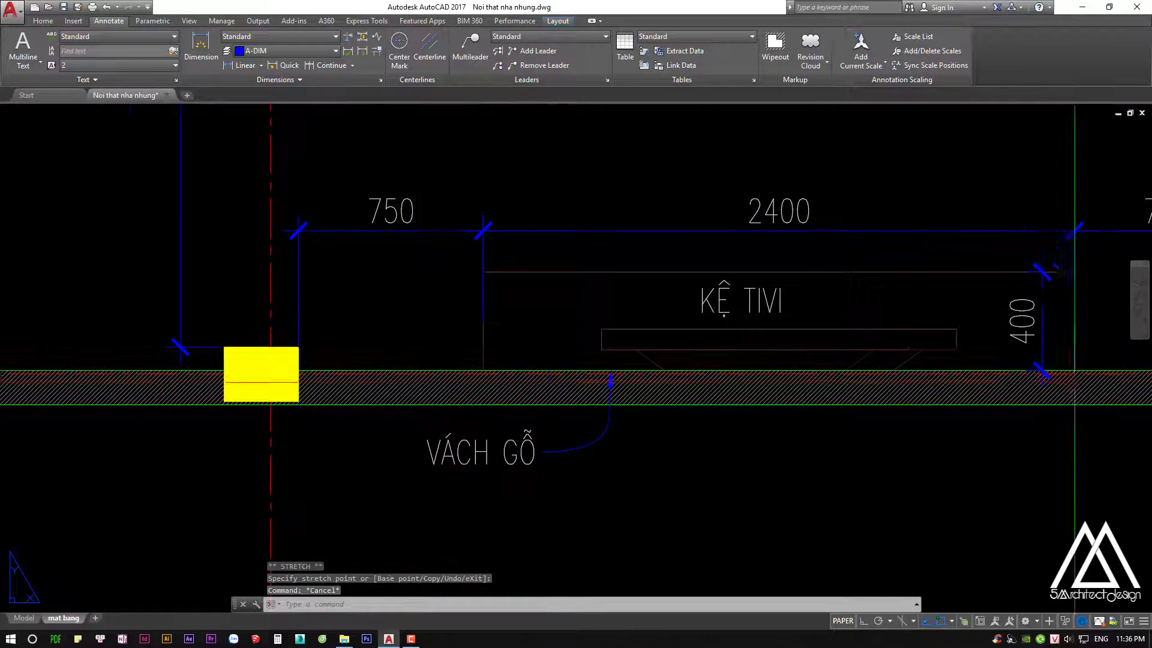
middle_click_drag(639, 384, 555, 388)
scroll(762, 420, "down", 3)
middle_click_drag(762, 420, 678, 450)
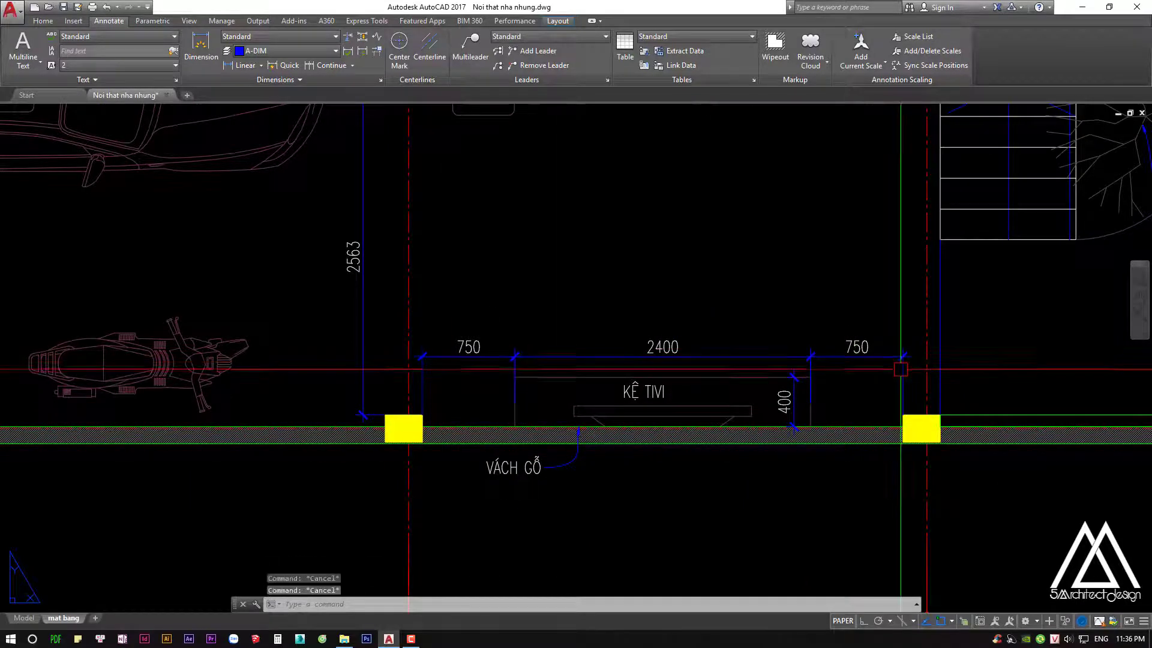
Select the three cabinet dimensions to trim their extension lines
type("cd")
key("Return")
left_click(905, 322)
left_click(458, 360)
key("Return")
scroll(527, 378, "up", 3)
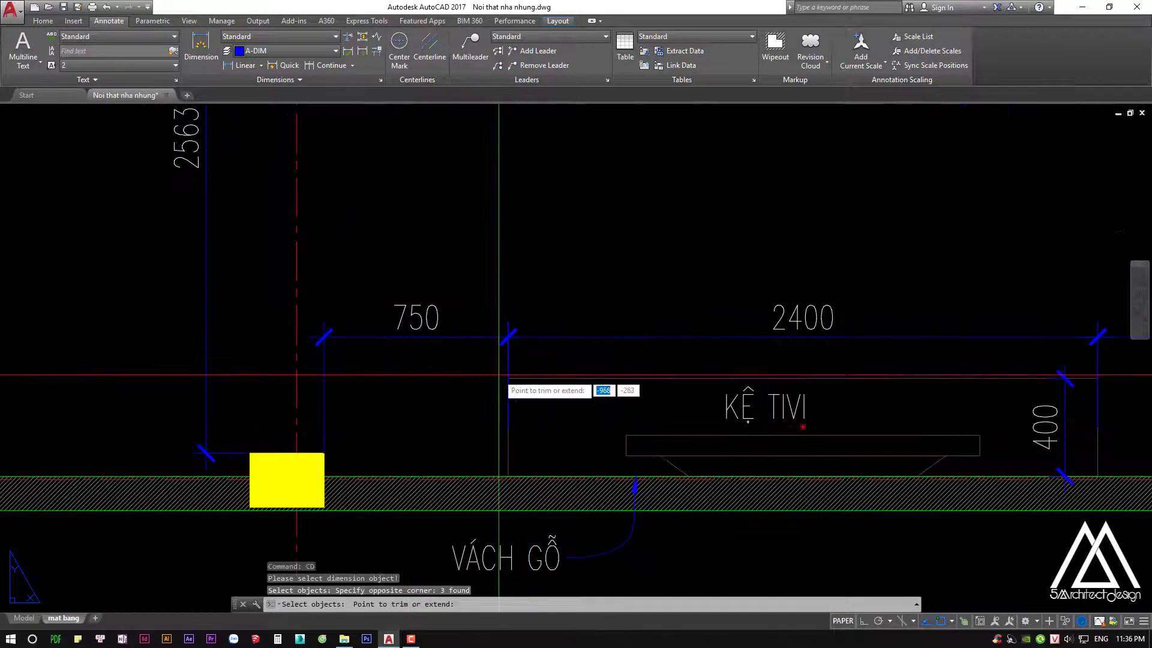
Disassociate the plan's 21 dimensions with a crossing window
key("Escape")
type("a")
key("Return")
scroll(589, 383, "down", 4)
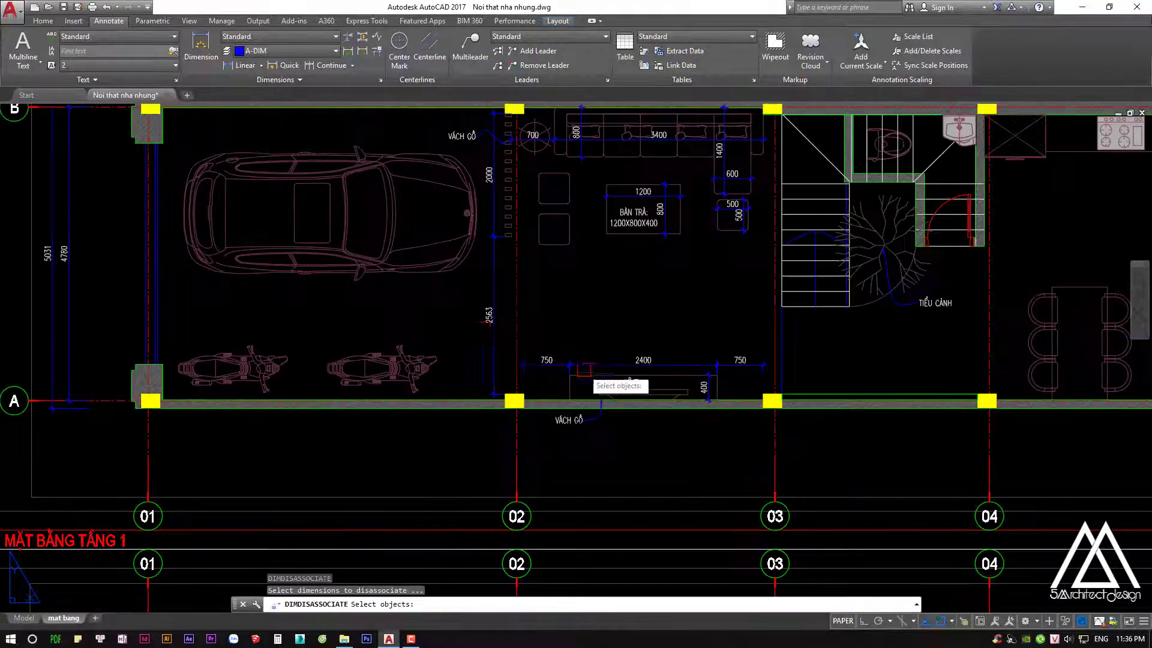
scroll(464, 289, "down", 1)
scroll(465, 288, "down", 3)
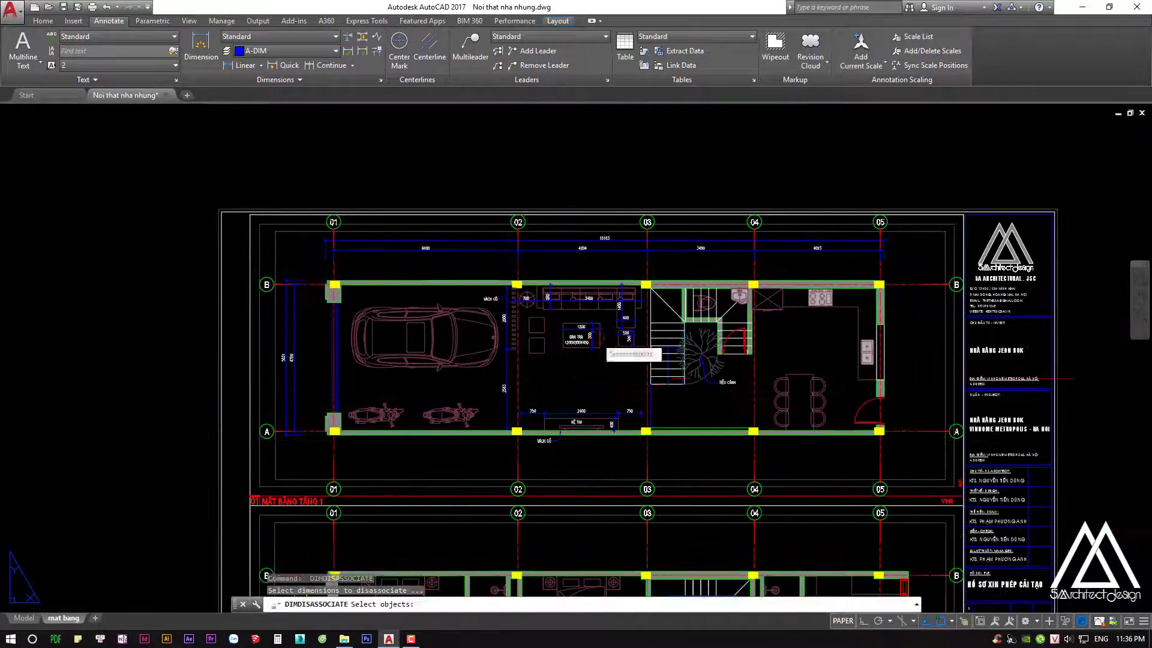
left_click(345, 186)
left_click(685, 414)
key("Return")
Add a 1423 linear dimension from the foot of the stairs to the lower wall
scroll(442, 366, "up", 3)
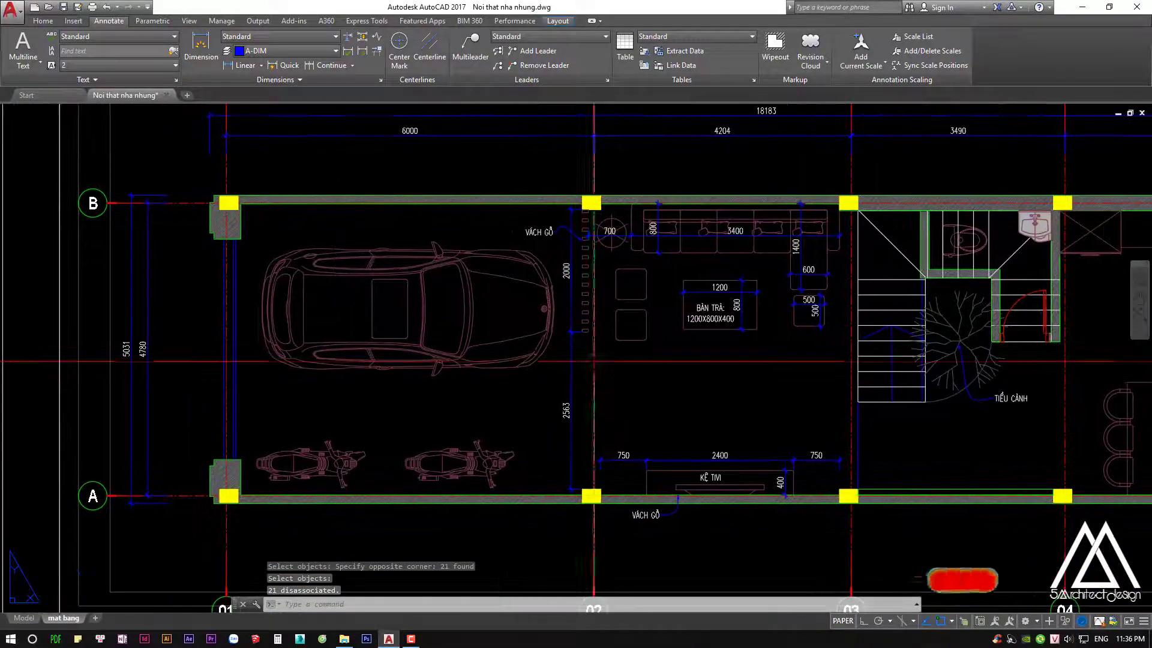
scroll(530, 396, "down", 1)
scroll(808, 404, "up", 1)
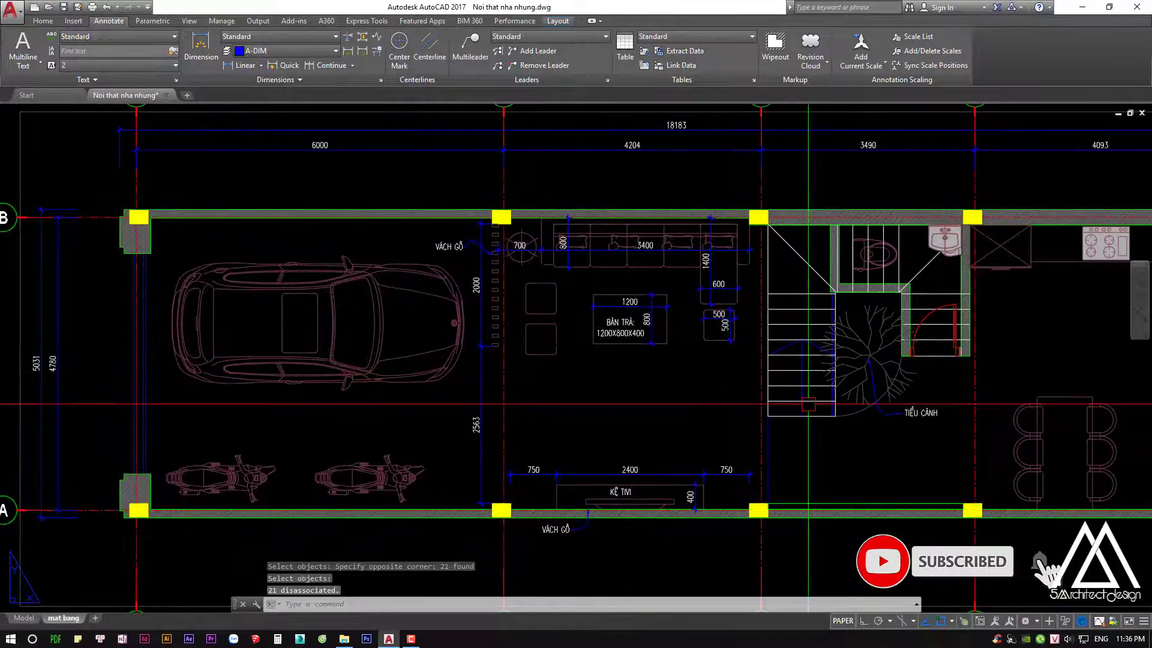
scroll(808, 403, "down", 1)
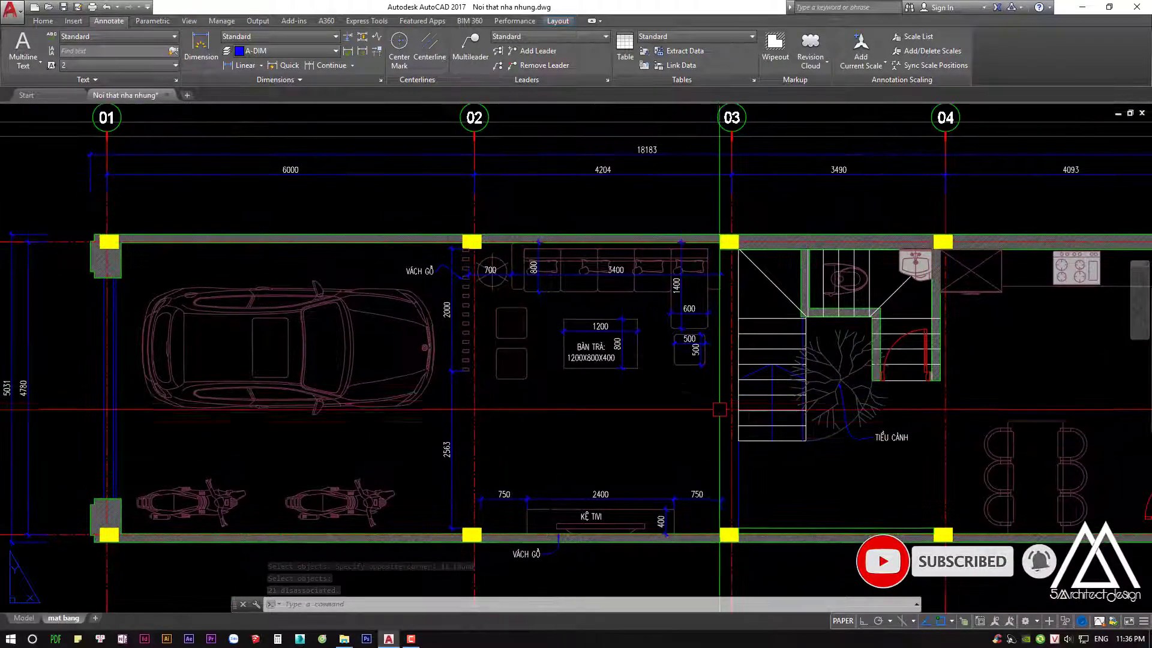
scroll(771, 414, "up", 1)
scroll(792, 479, "up", 2)
type("dli")
key("Return")
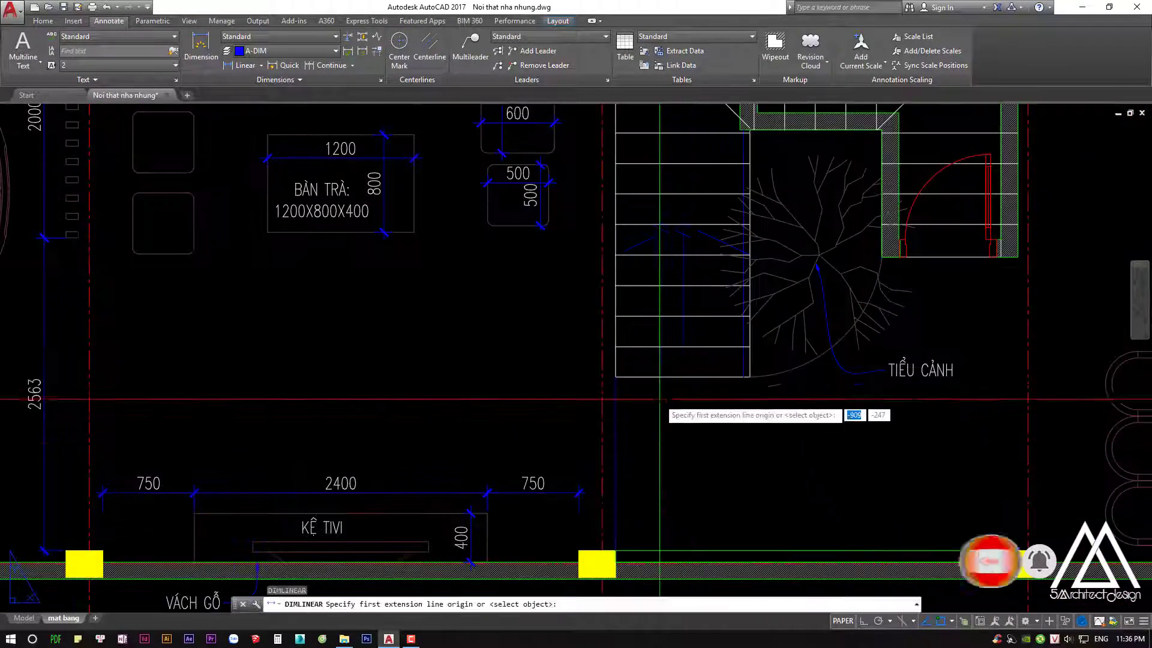
left_click(656, 552)
left_click(656, 377)
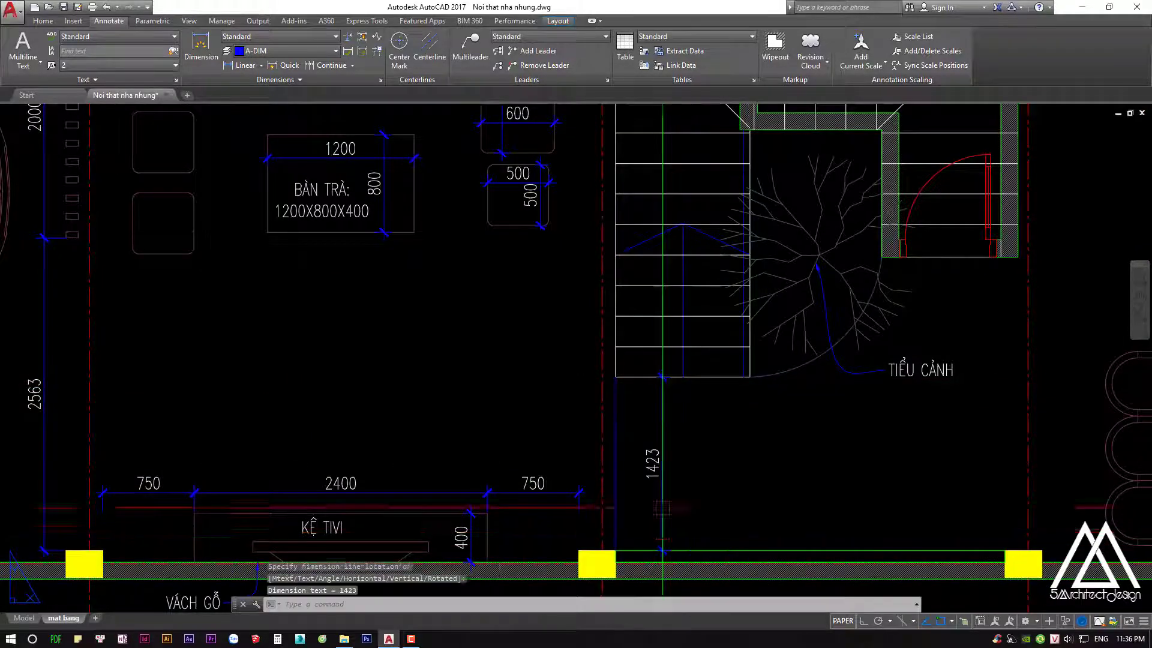
Pan across the floor plan to frame the stairs and kitchen area
middle_click_drag(680, 440, 601, 442)
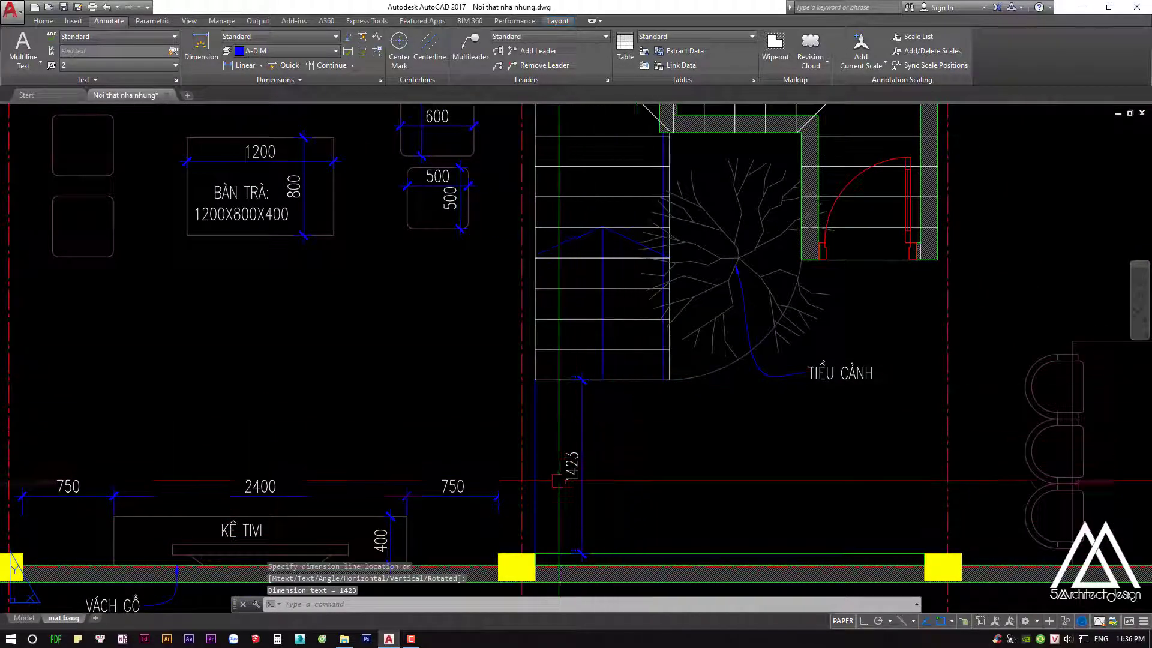
middle_click_drag(600, 499, 498, 498)
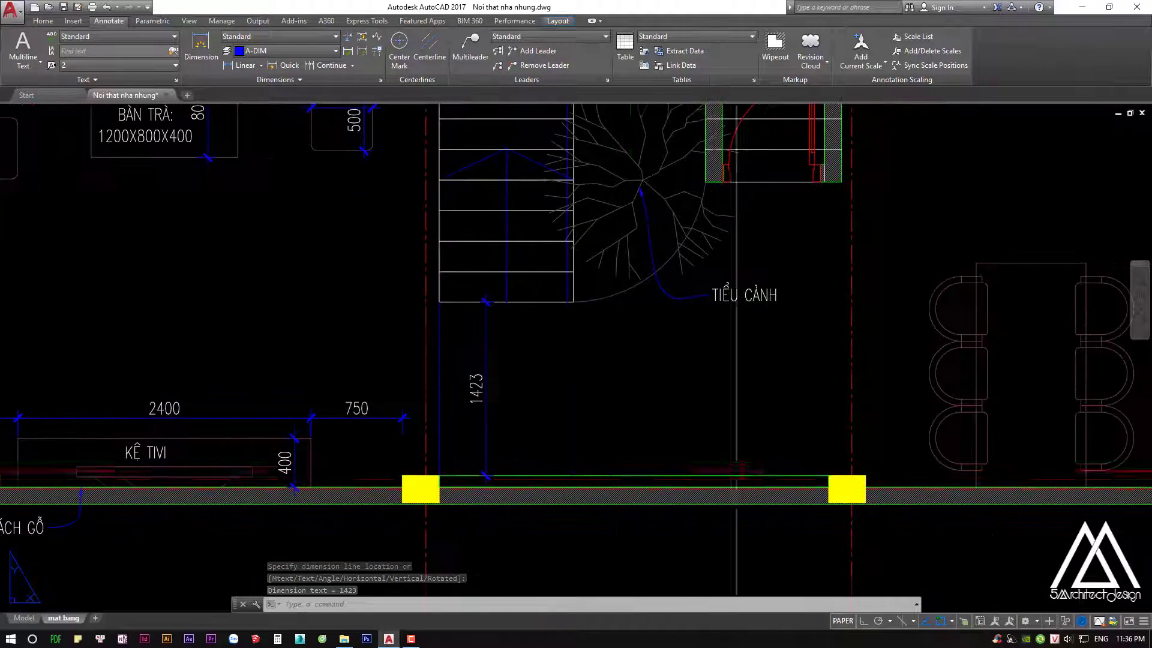
scroll(679, 465, "down", 2)
middle_click_drag(679, 465, 596, 474)
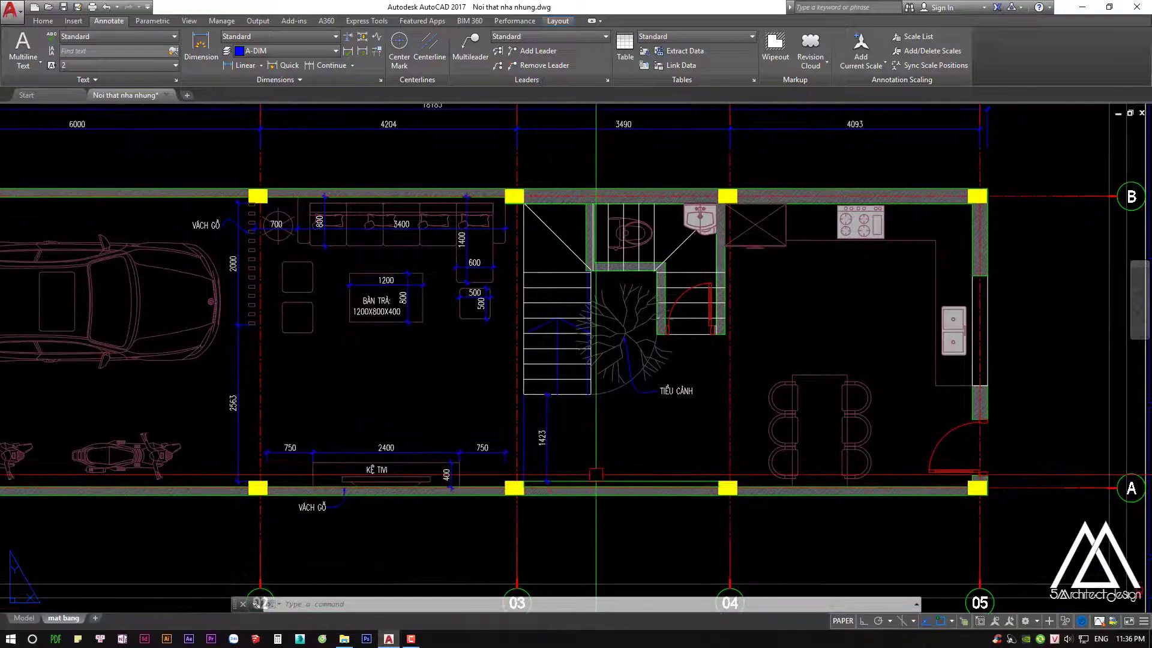
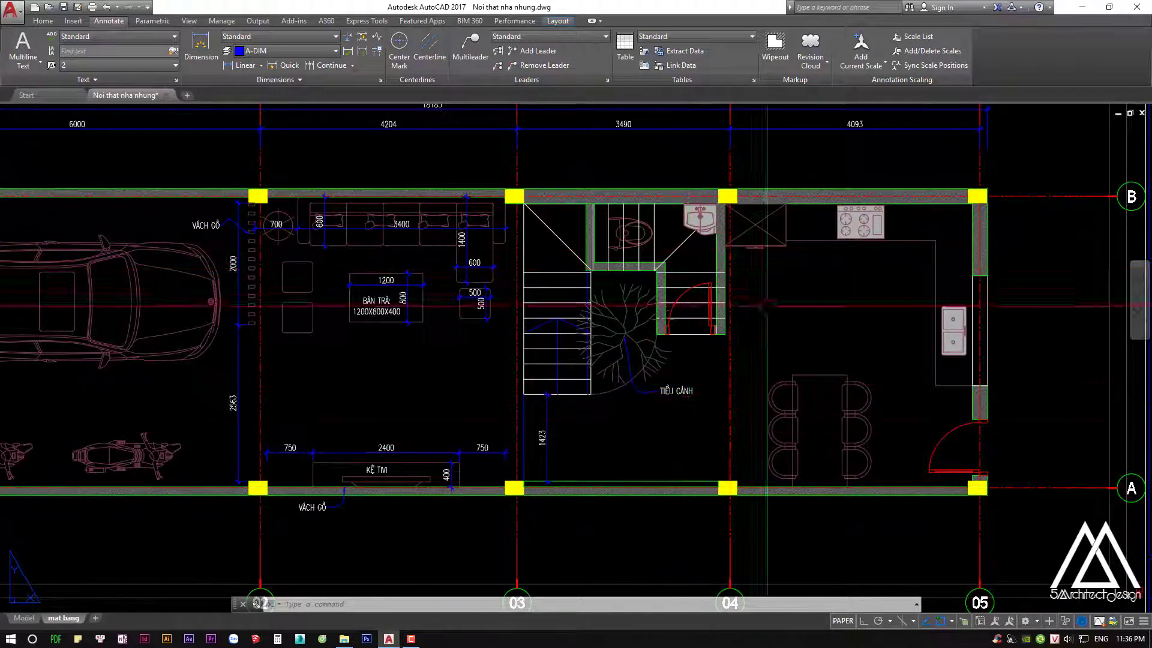
Zoom in near the TV shelf and stair and start DIMLINEAR with DLI
scroll(808, 377, "down", 5)
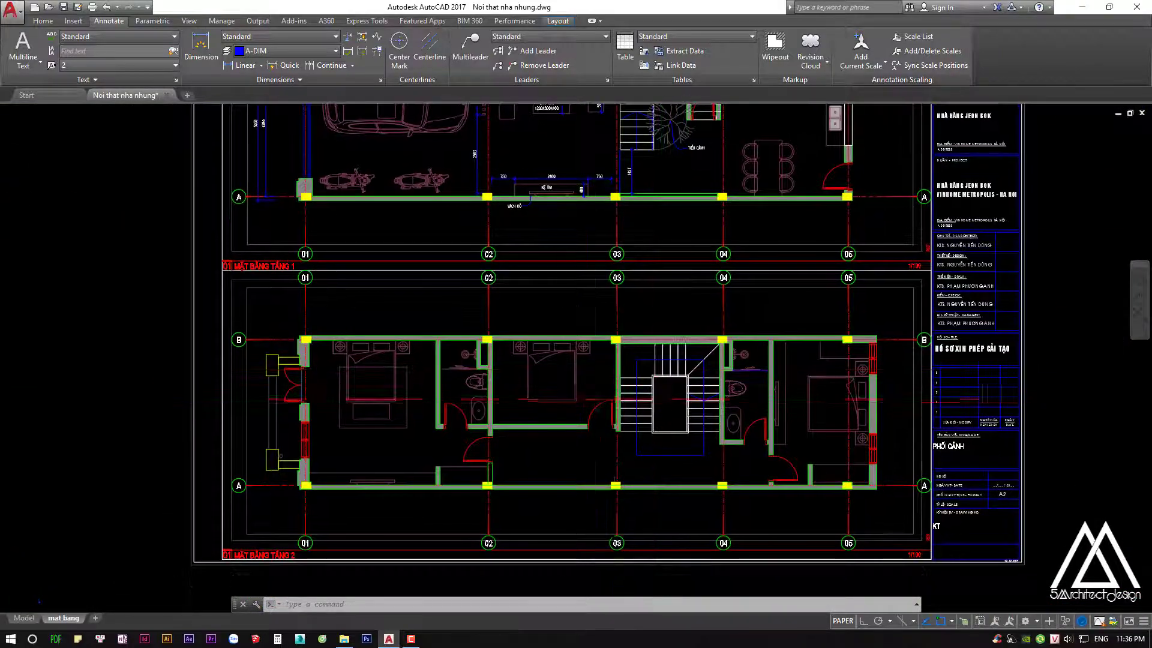
scroll(501, 360, "up", 4)
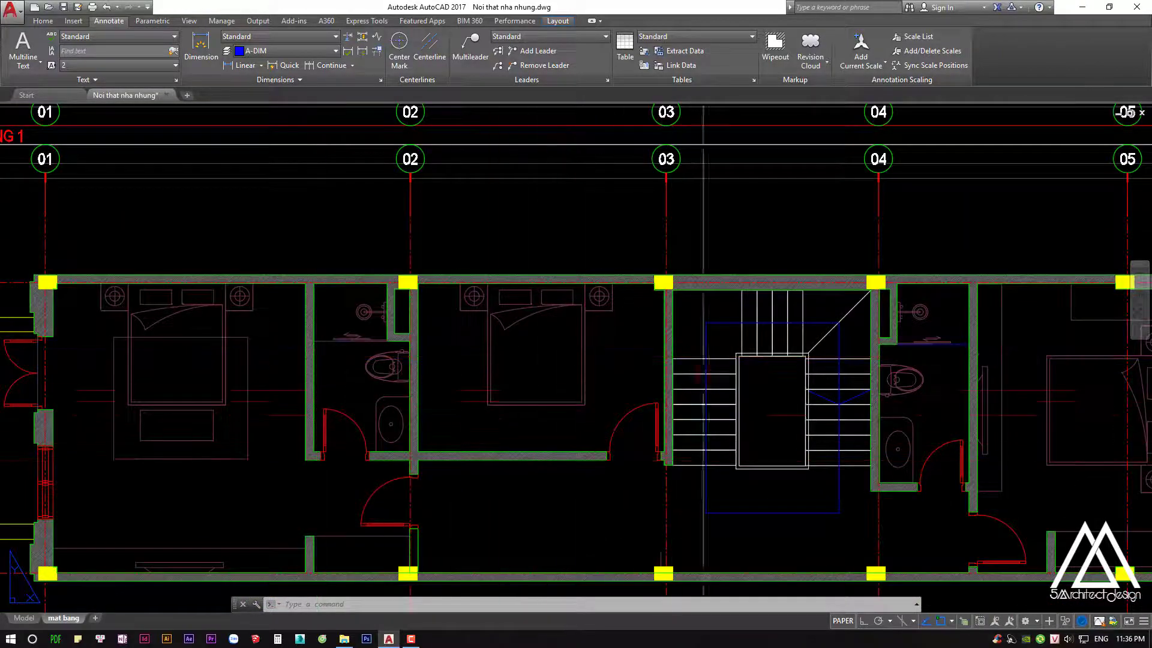
scroll(662, 555, "down", 5)
scroll(670, 396, "up", 5)
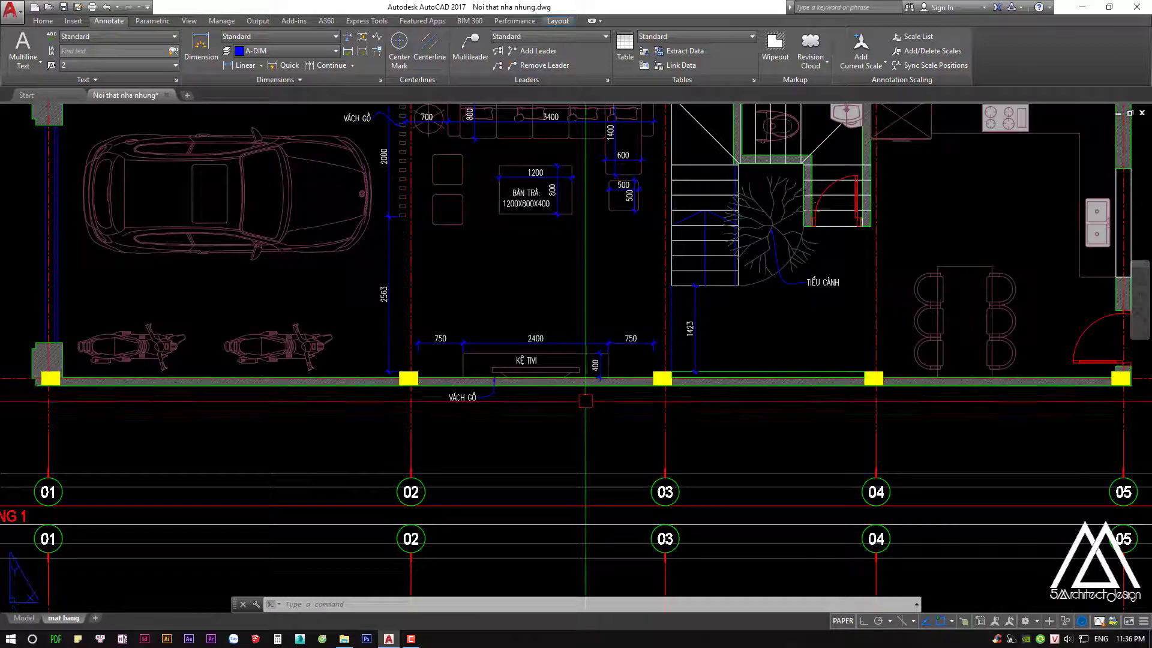
scroll(696, 318, "up", 4)
type("dli")
key("Return")
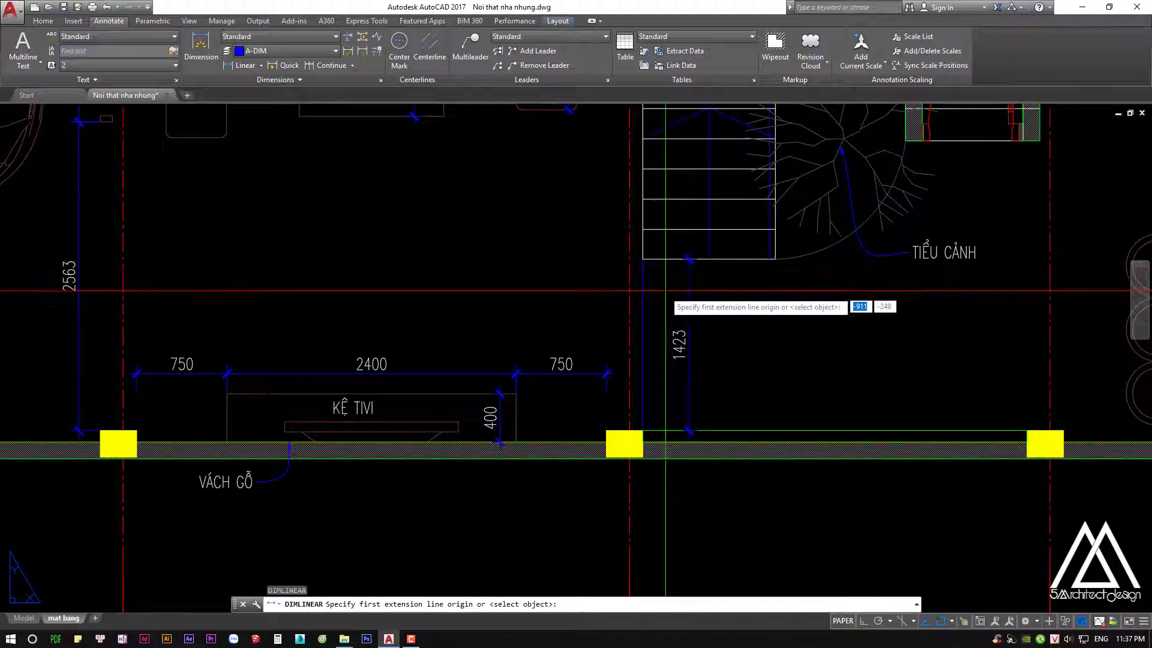
Dimension the stair foot edge to edge and change its text from 1101 to 1100
middle_click_drag(654, 288, 643, 319)
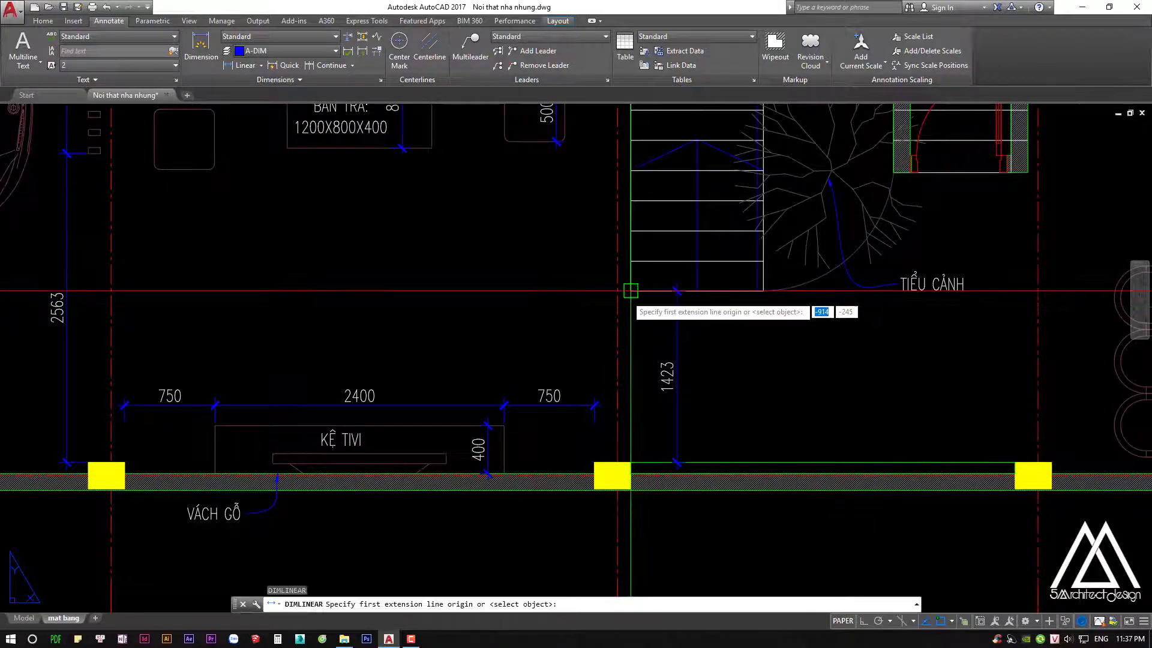
left_click(631, 291)
left_click(763, 291)
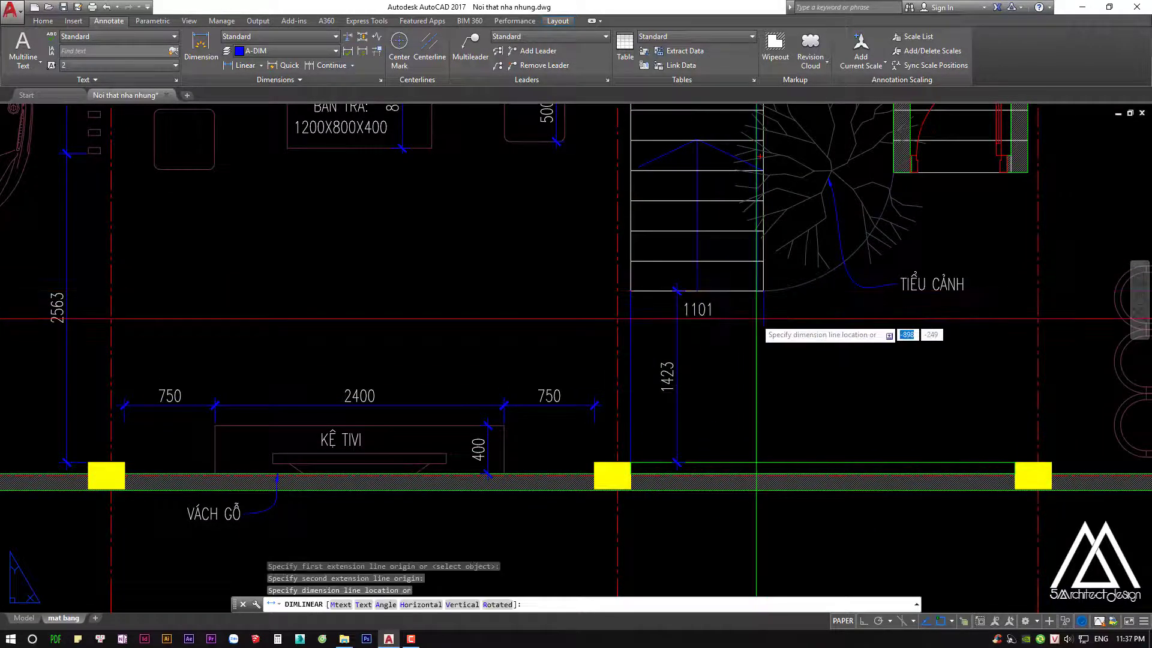
left_click(706, 314)
double_click(706, 315)
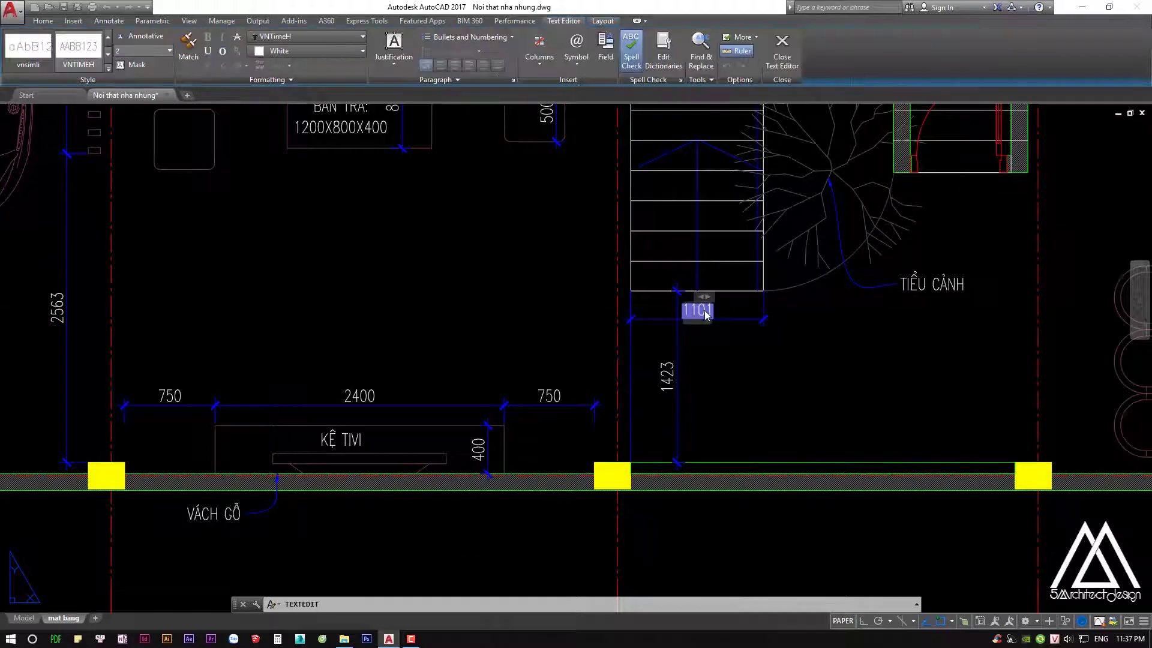
type("1100")
left_click(732, 391)
key("Escape")
key("Escape")
middle_click_drag(732, 391, 690, 326)
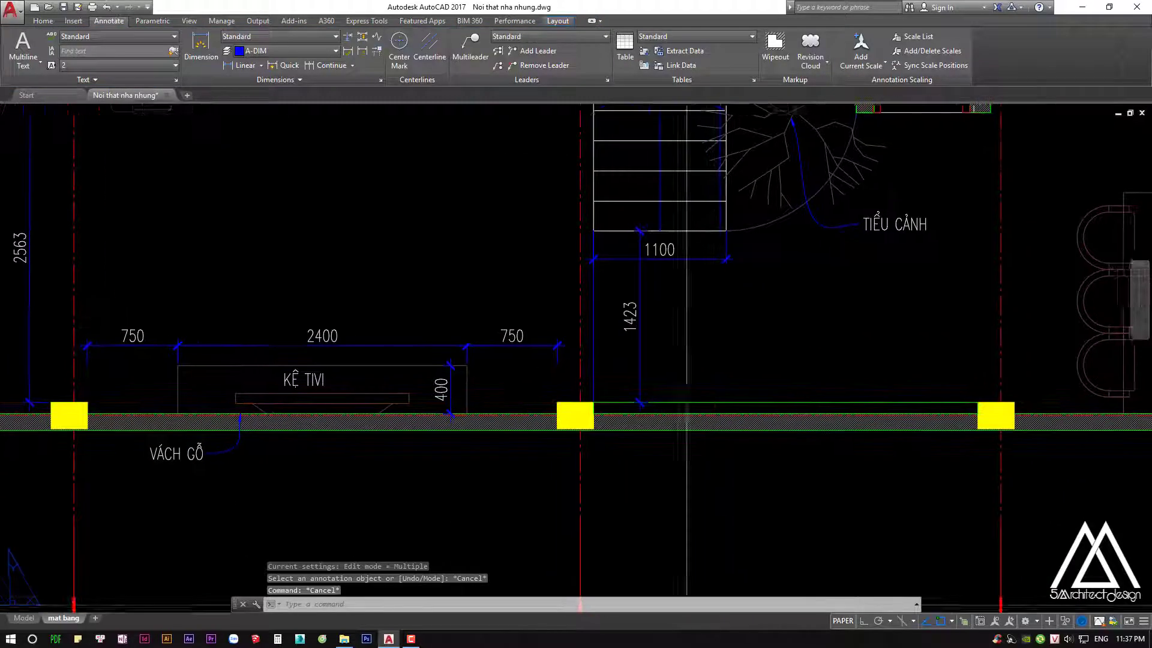
middle_click_drag(687, 408, 629, 418)
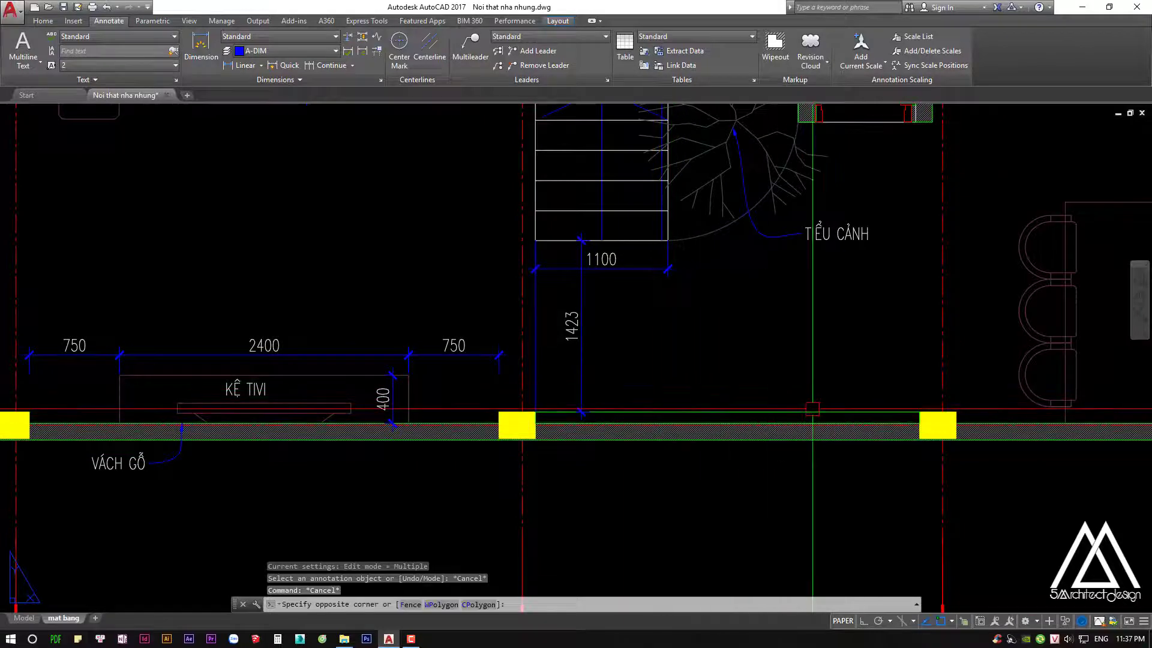
scroll(660, 411, "down", 3)
left_click(704, 432)
key("Escape")
key("Escape")
scroll(703, 432, "up", 3)
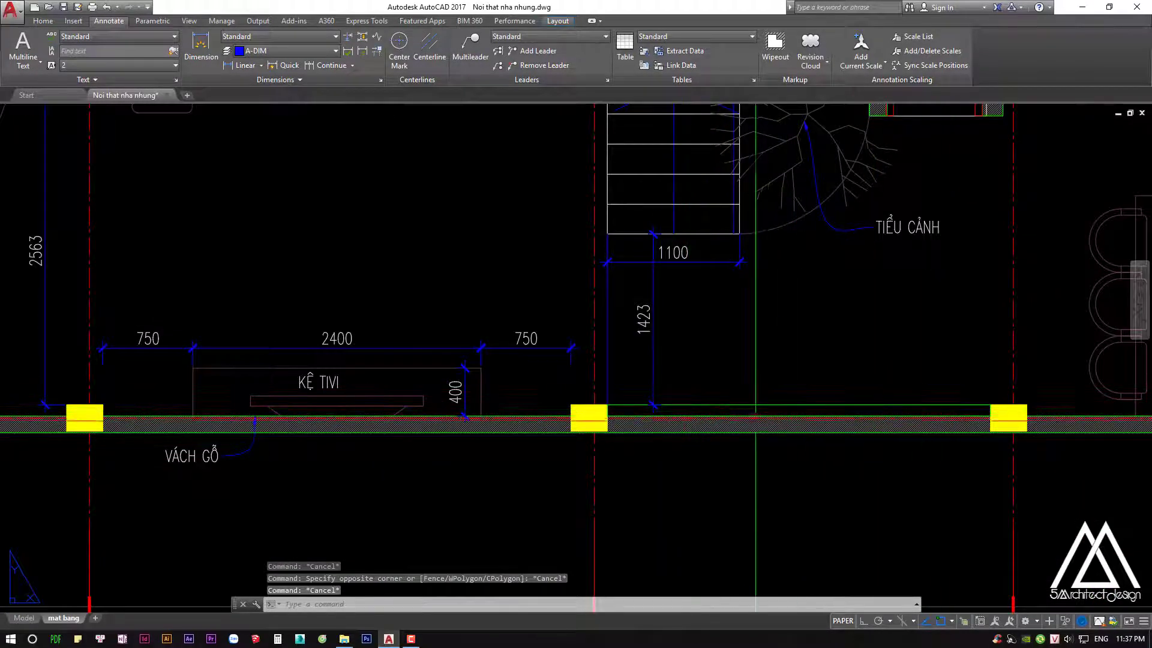
scroll(755, 413, "down", 3)
mouse_move(826, 423)
middle_mouse_down()
mouse_move(707, 430)
mouse_move(711, 415)
middle_mouse_up()
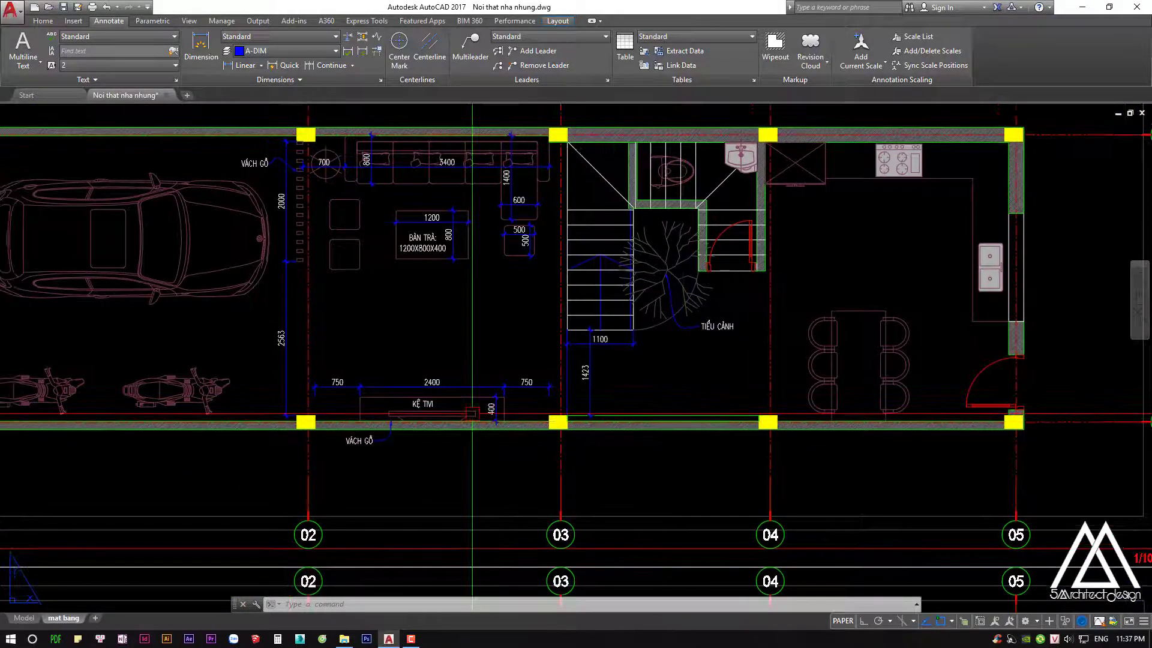
mouse_move(416, 414)
middle_mouse_down()
mouse_move(521, 426)
mouse_move(376, 433)
middle_mouse_up()
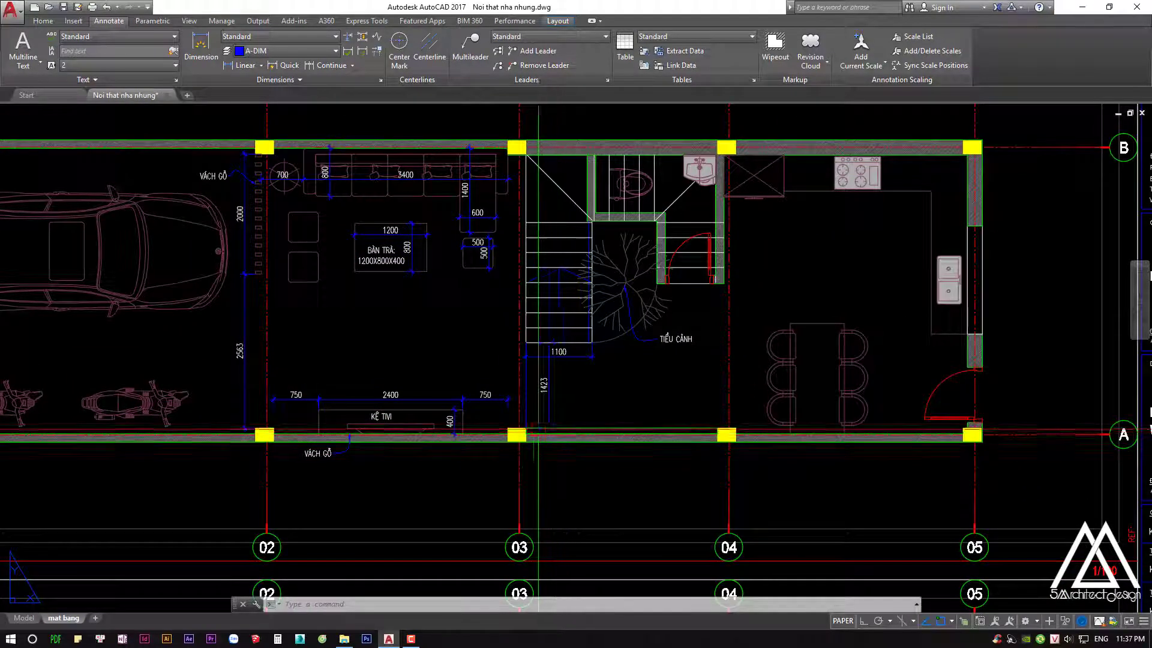
scroll(538, 428, "up", 3)
middle_click_drag(538, 428, 502, 427)
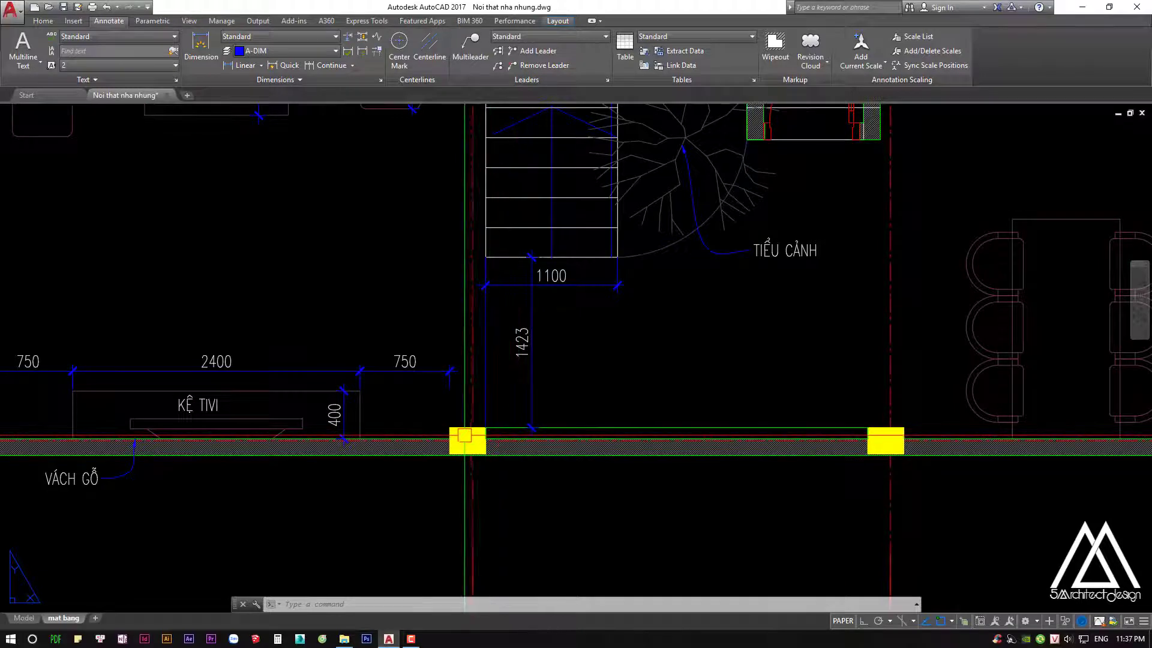
scroll(465, 427, "down", 2)
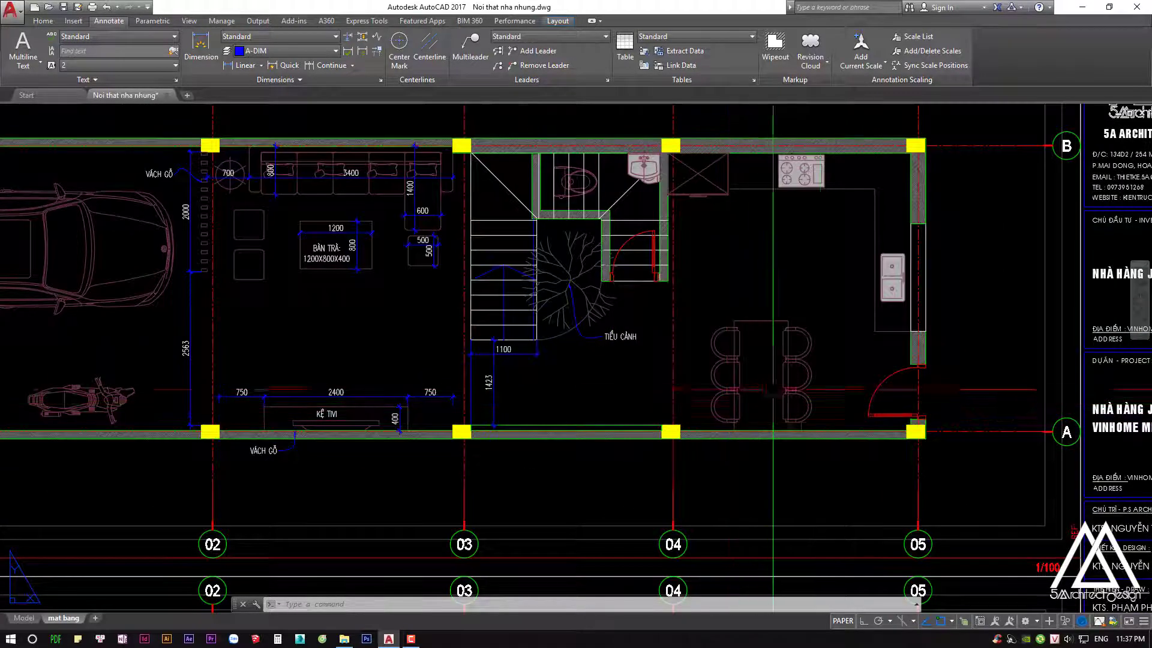
middle_click_drag(690, 423, 696, 441)
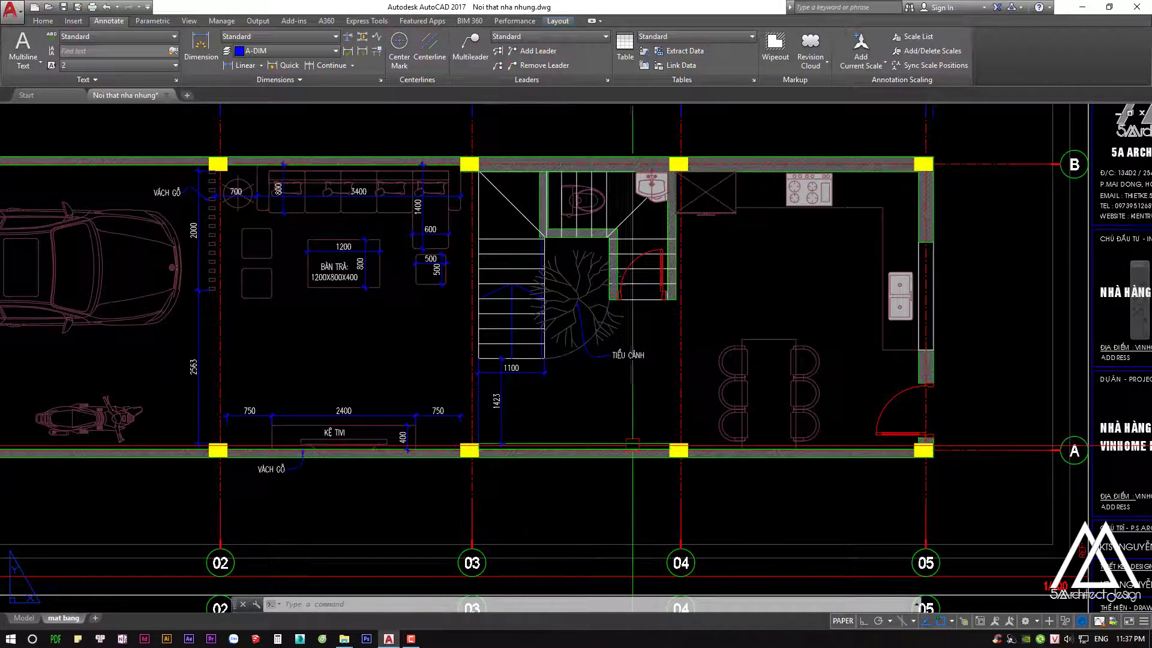
scroll(660, 442, "up", 2)
mouse_move(716, 444)
middle_mouse_down()
mouse_move(722, 433)
mouse_move(677, 427)
middle_mouse_up()
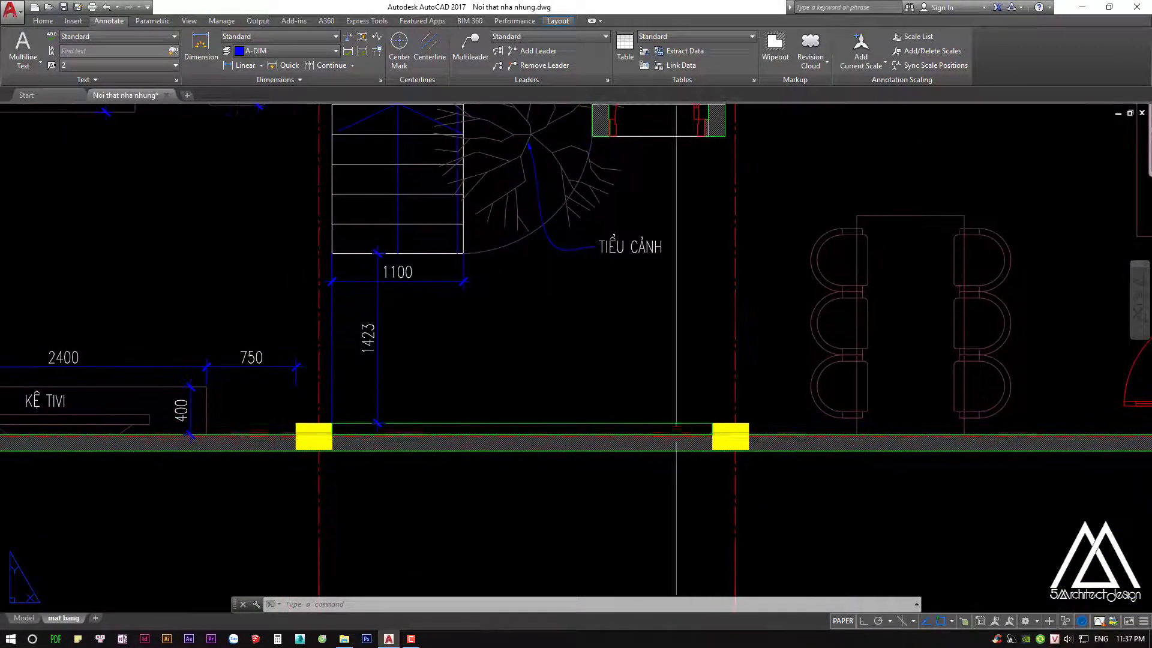
scroll(685, 415, "down", 2)
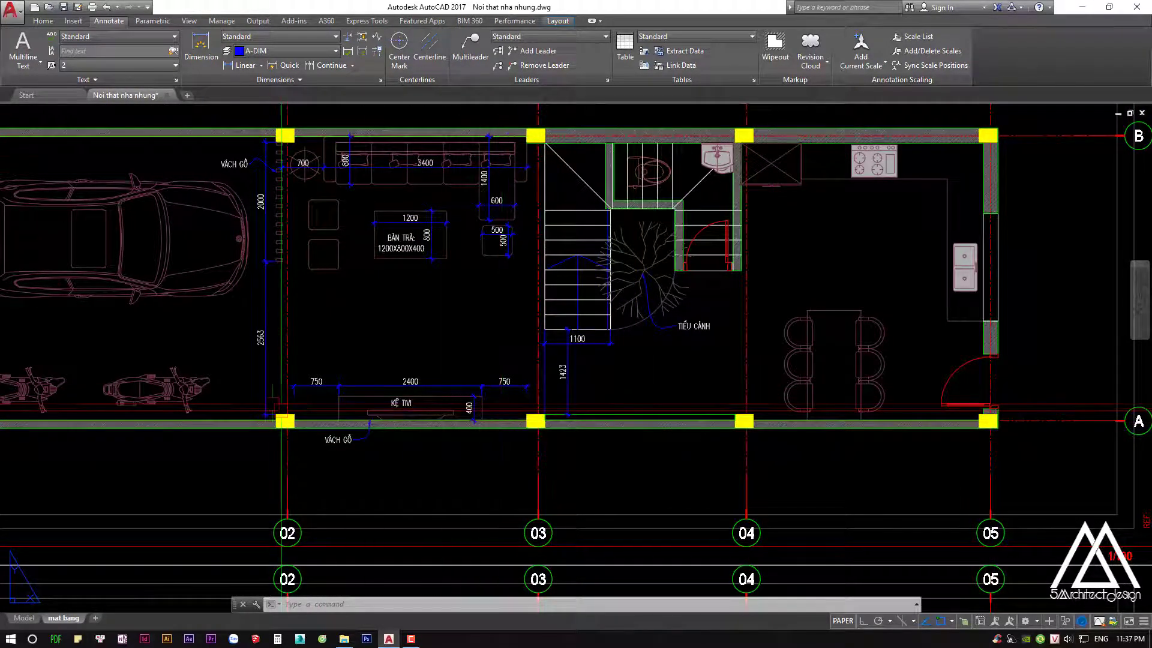
middle_click_drag(277, 394, 644, 451)
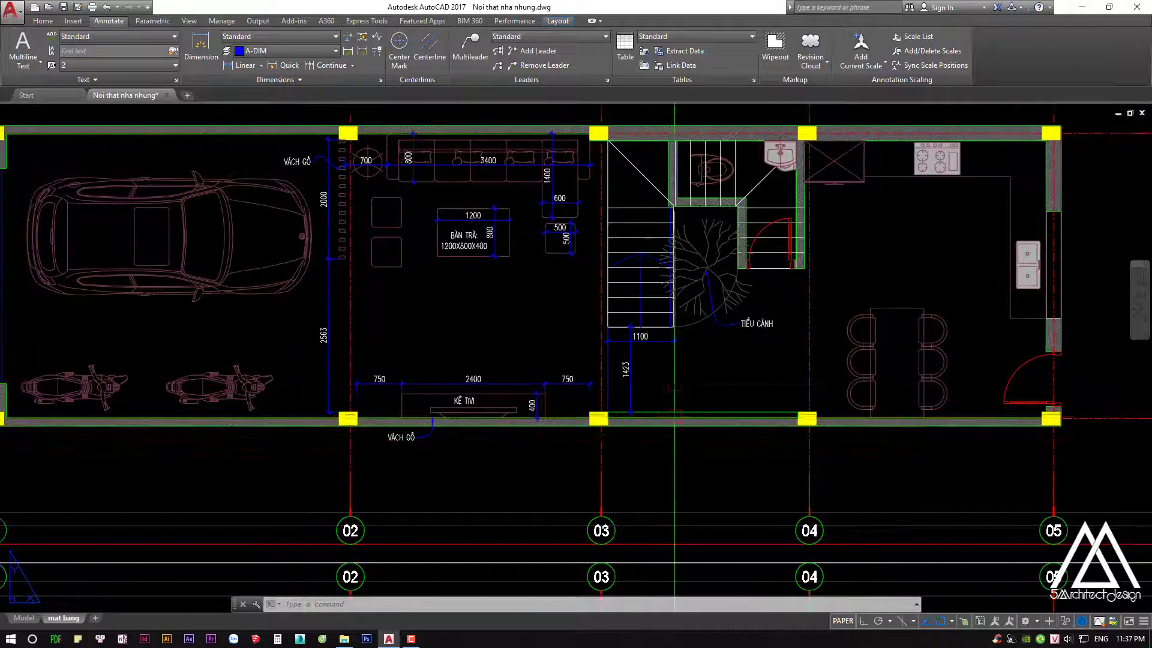
middle_click_drag(669, 404, 651, 403)
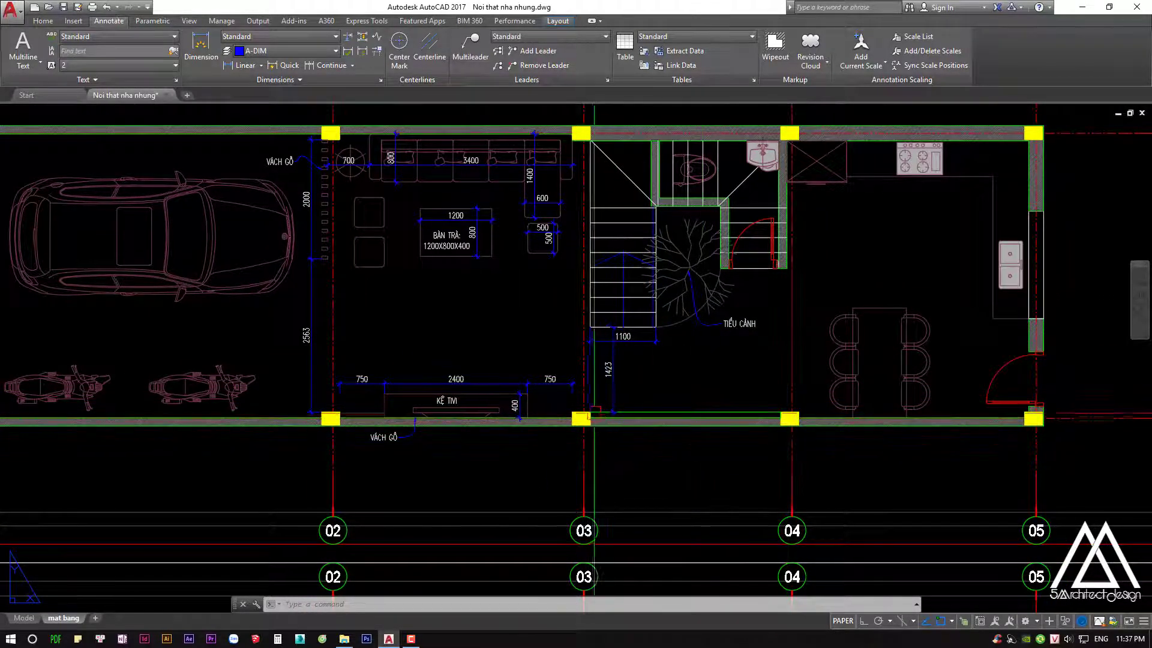
scroll(720, 409, "up", 3)
scroll(750, 420, "up", 3)
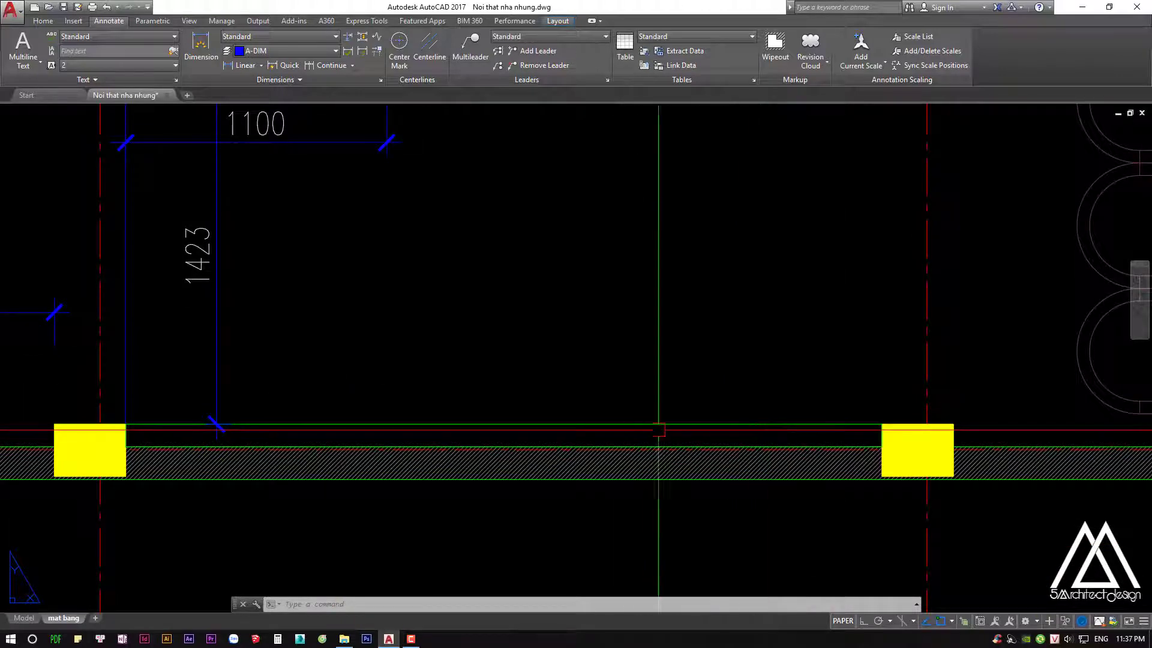
scroll(659, 429, "down", 2)
middle_click_drag(659, 429, 794, 391)
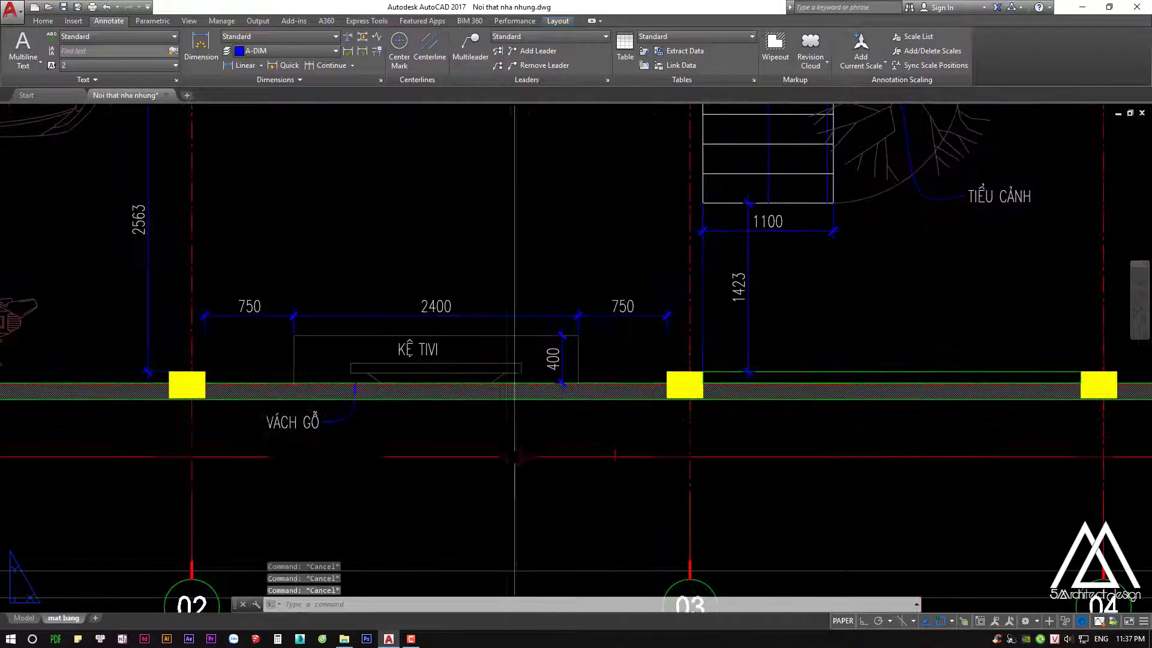
left_click_drag(453, 435, 294, 456)
type("co")
key("Return")
left_click(307, 398)
middle_click_drag(788, 464, 682, 468)
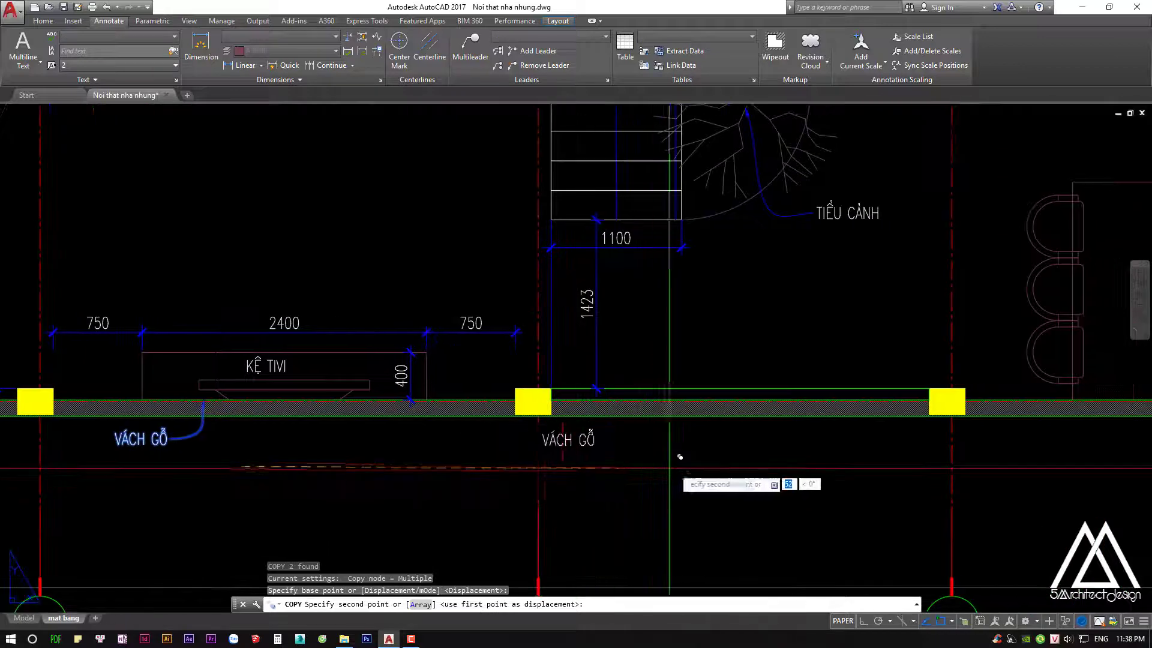
key("F8")
left_click(696, 427)
key("Escape")
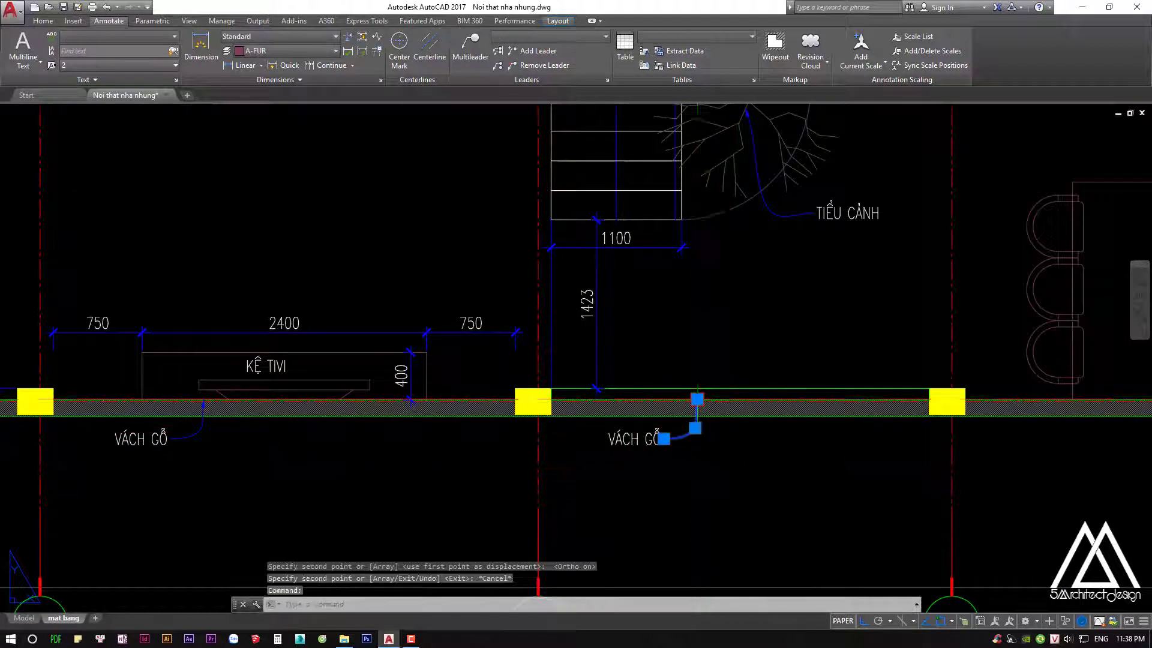
scroll(698, 402, "up", 5)
left_click(698, 411)
key("Escape")
key("Escape")
scroll(728, 360, "down", 4)
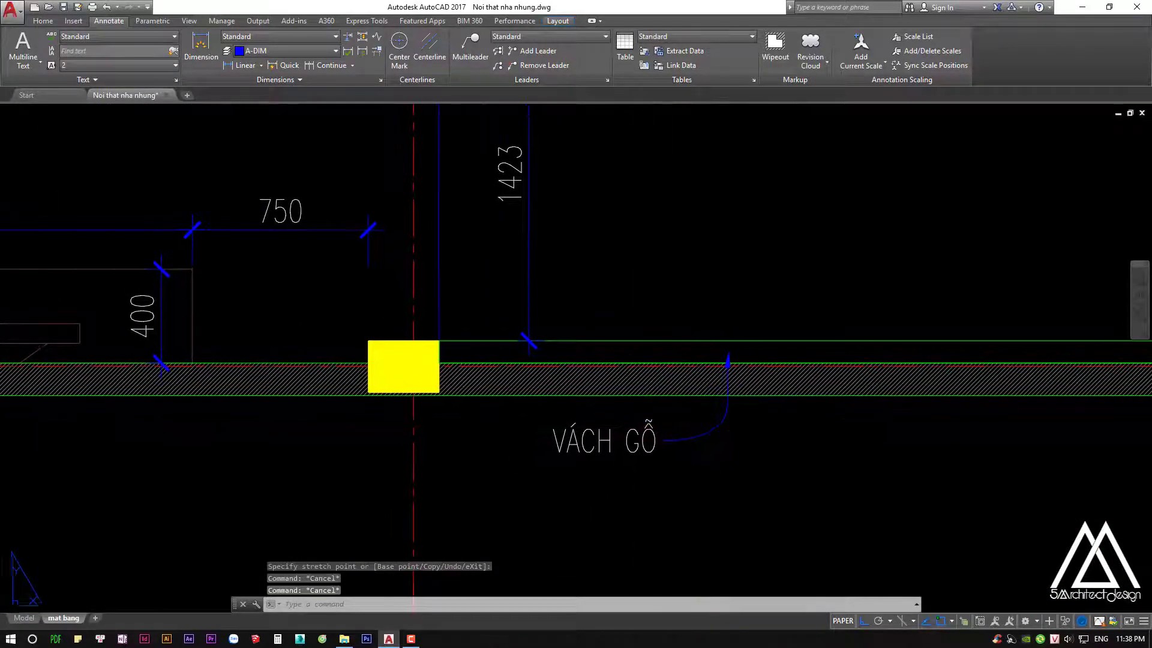
scroll(732, 414, "down", 3)
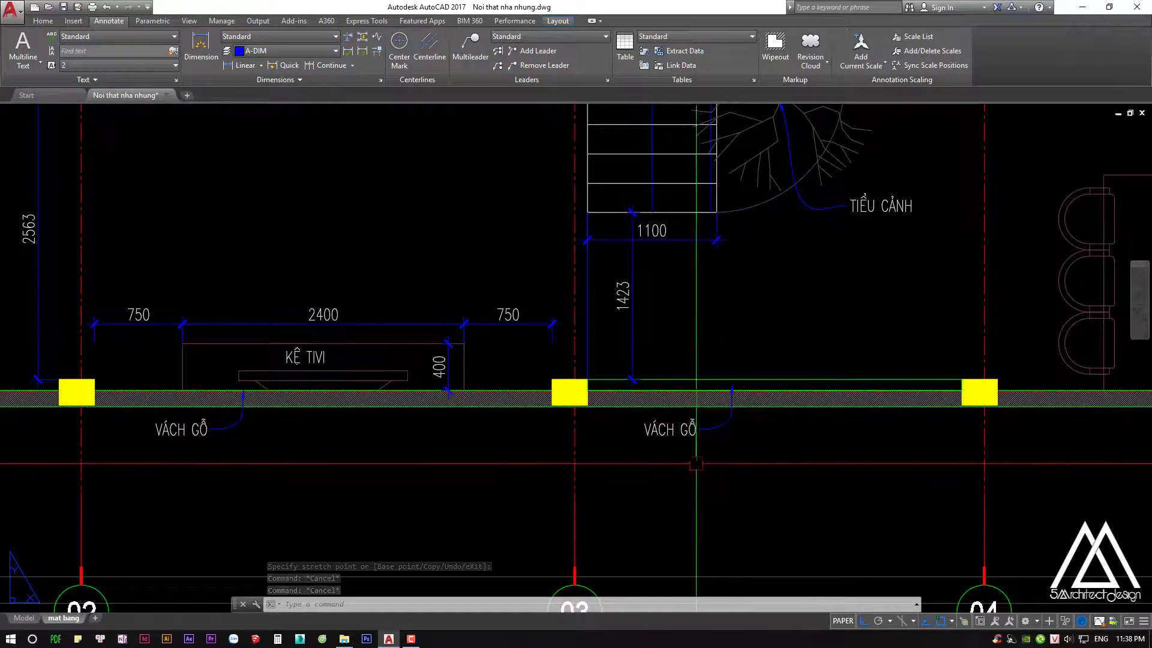
middle_click_drag(691, 422, 673, 428)
key("Escape")
key("Escape")
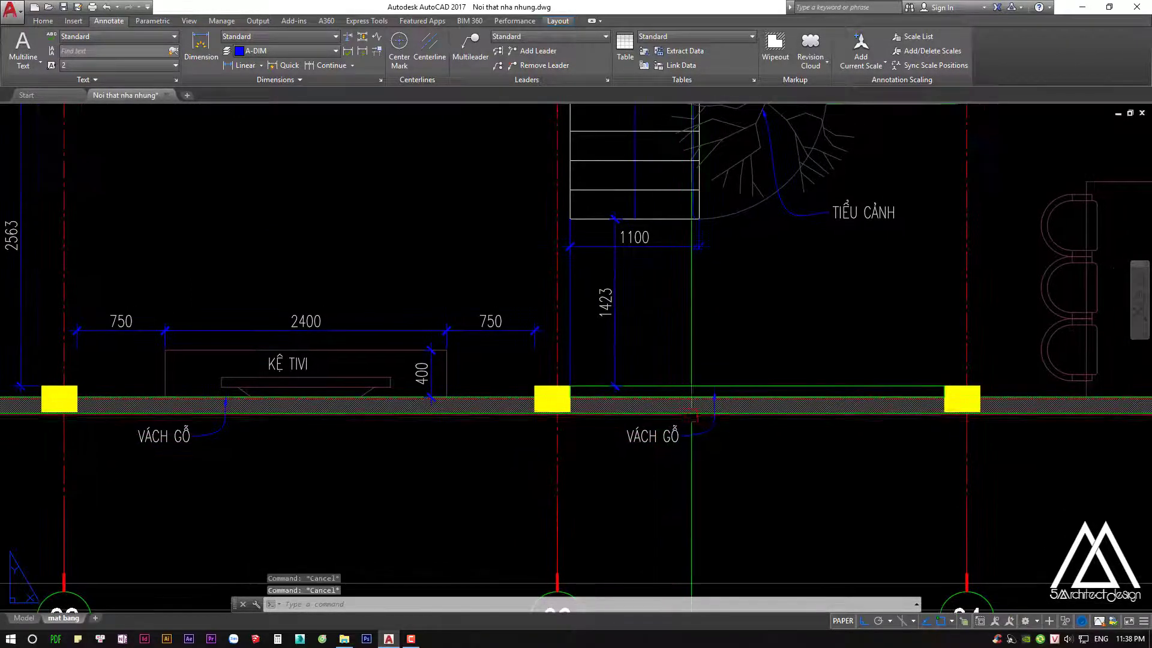
scroll(730, 414, "up", 6)
scroll(674, 372, "down", 3)
scroll(664, 372, "down", 4)
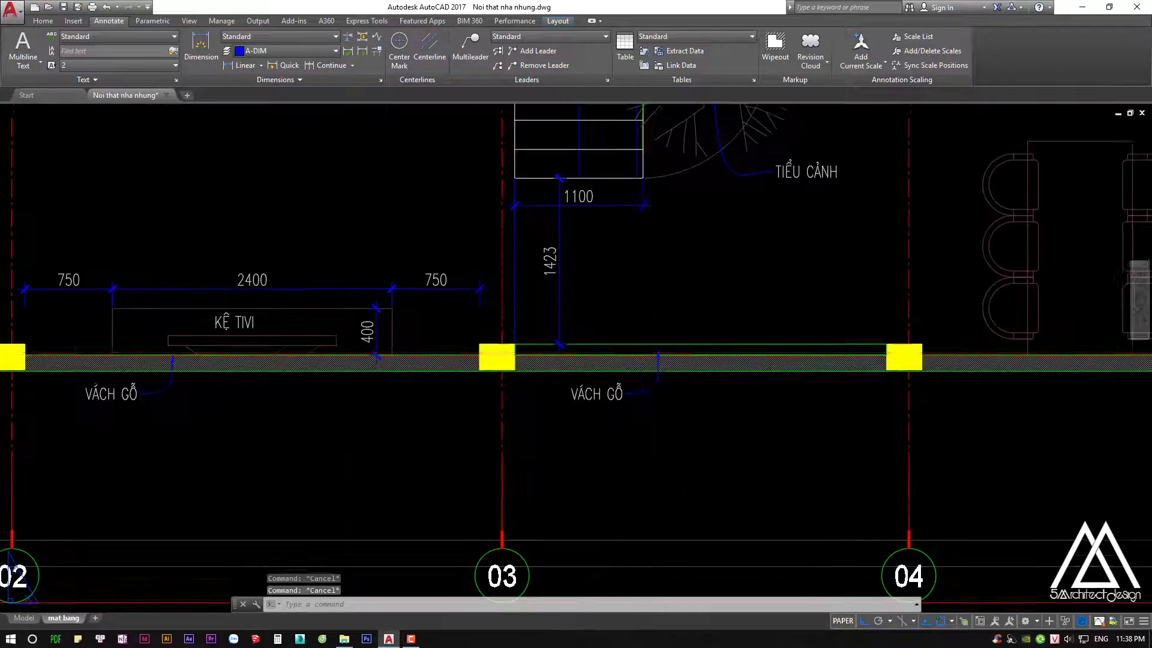
scroll(564, 371, "up", 3)
mouse_move(629, 444)
middle_mouse_down()
mouse_move(552, 452)
mouse_move(627, 412)
middle_mouse_up()
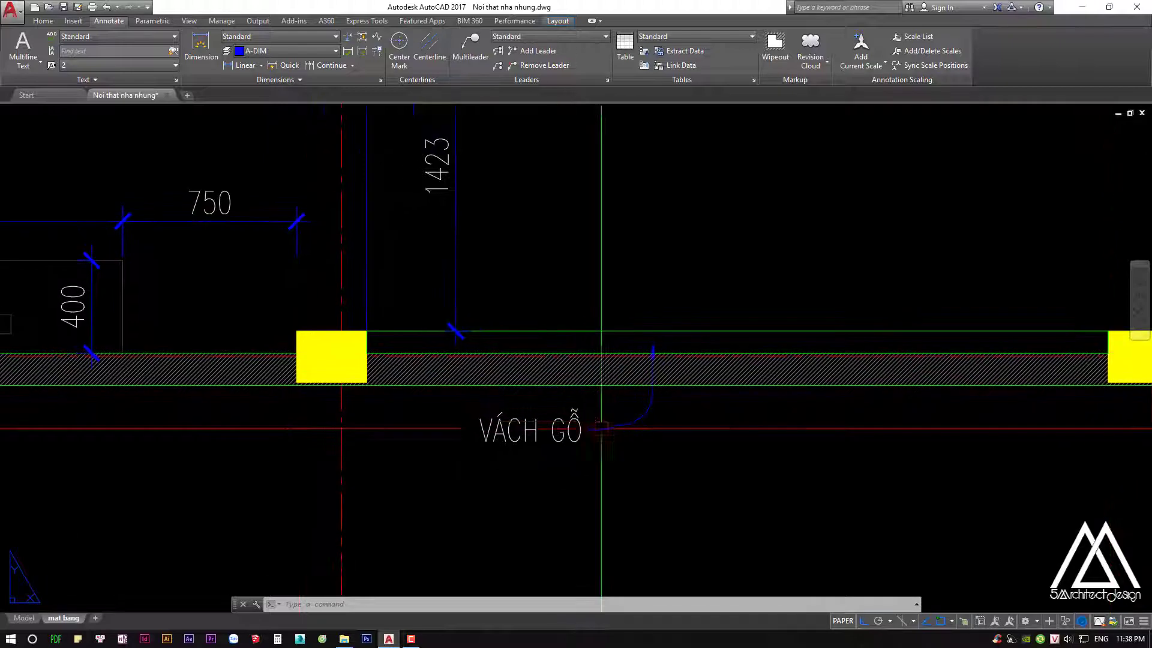
mouse_move(494, 398)
middle_mouse_down()
mouse_move(467, 404)
mouse_move(576, 435)
mouse_move(607, 399)
middle_mouse_up()
scroll(652, 414, "down", 3)
key("Escape")
key("Escape")
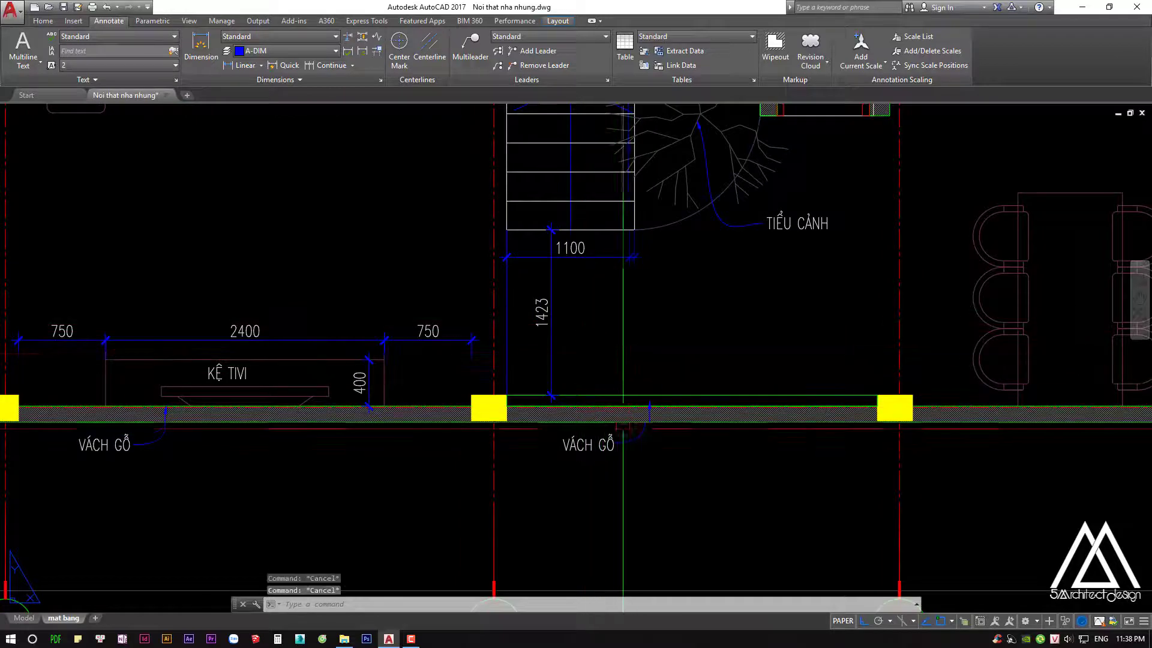
scroll(622, 427, "down", 1)
scroll(480, 390, "up", 2)
scroll(441, 382, "up", 2)
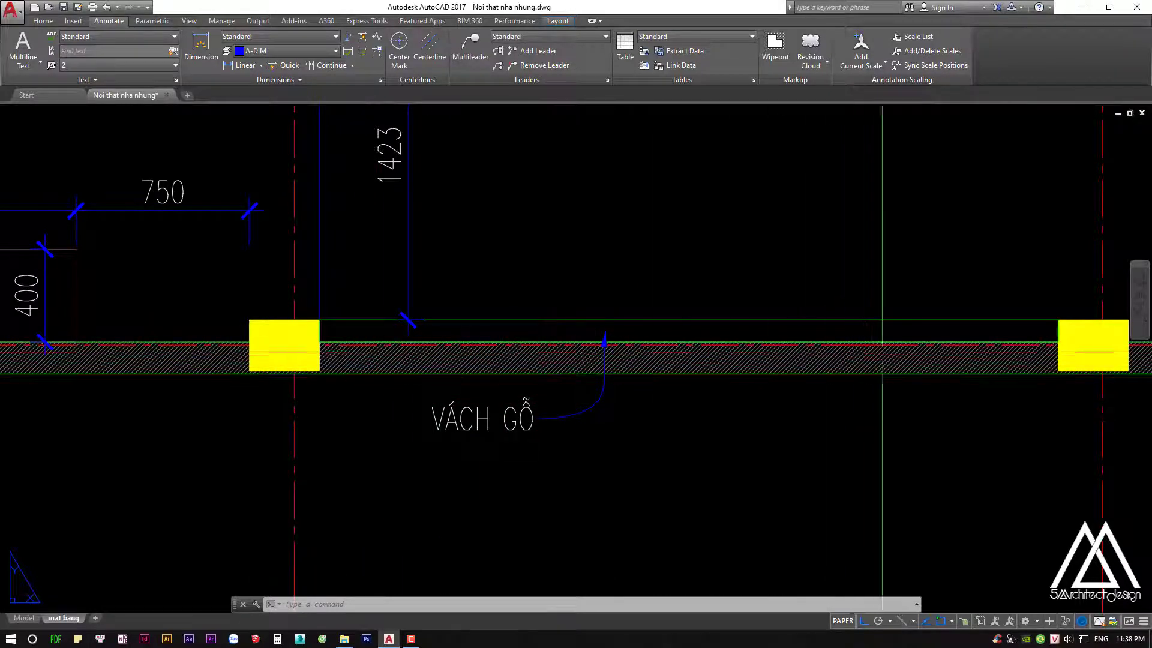
middle_click_drag(585, 436, 584, 436)
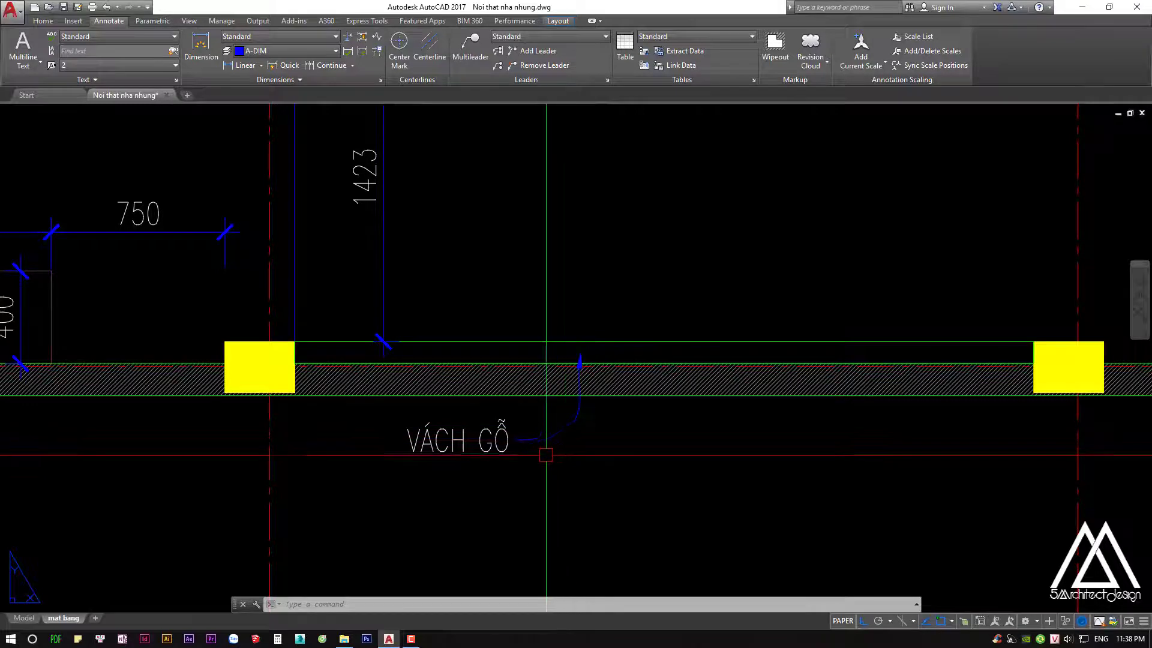
mouse_move(528, 469)
middle_mouse_down()
mouse_move(559, 466)
mouse_move(534, 471)
middle_mouse_up()
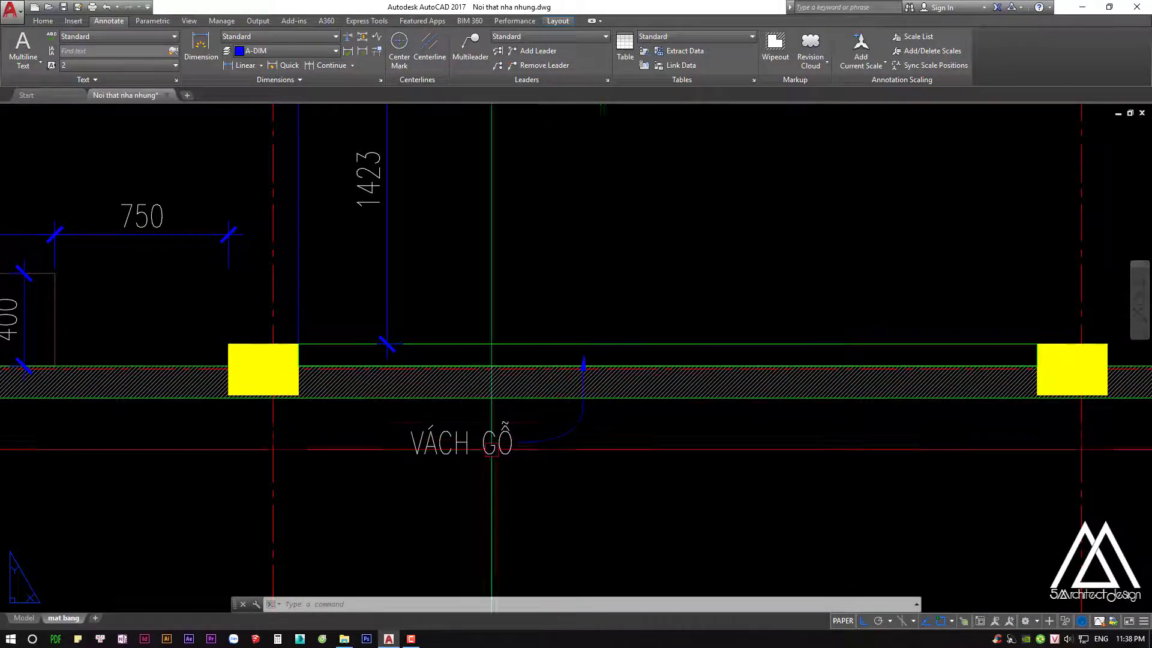
scroll(606, 444, "down", 3)
middle_click_drag(621, 396, 633, 439)
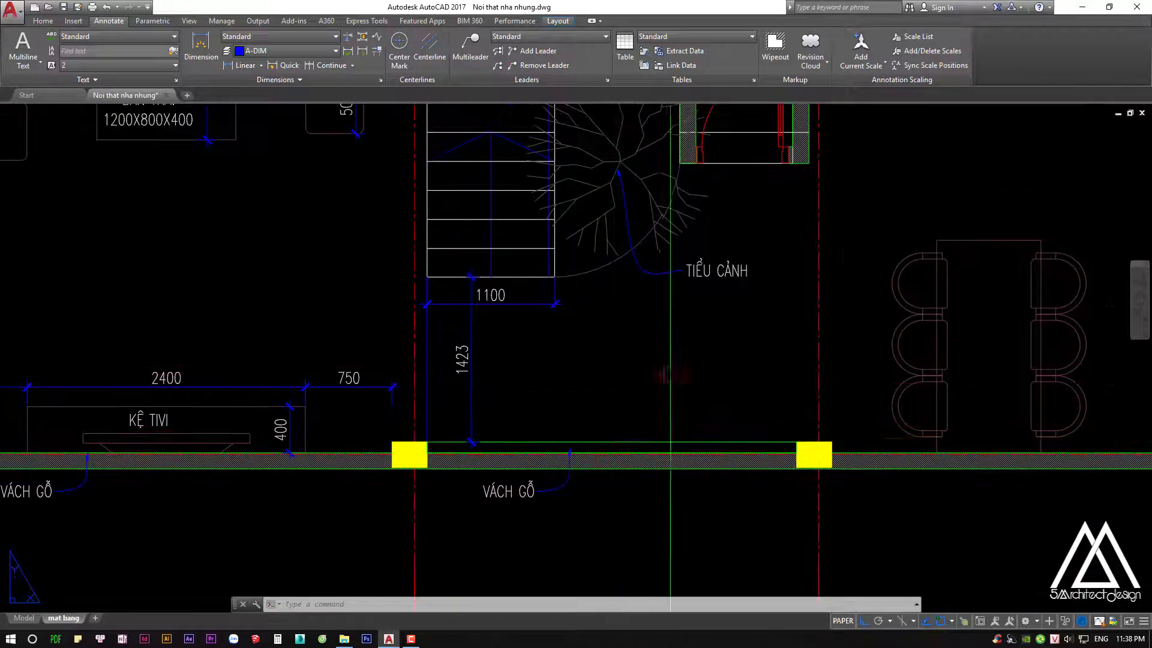
mouse_move(670, 375)
middle_mouse_down()
mouse_move(666, 392)
mouse_move(627, 361)
mouse_move(615, 439)
middle_mouse_up()
key("Escape")
key("Escape")
key("Escape")
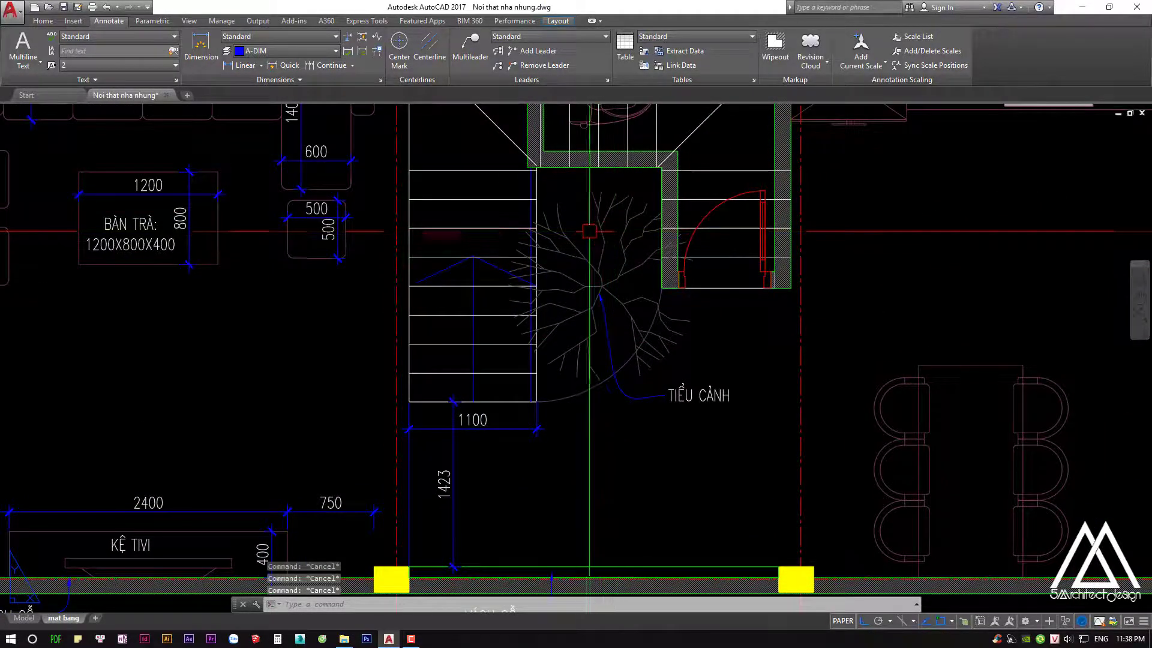
double_click(590, 231)
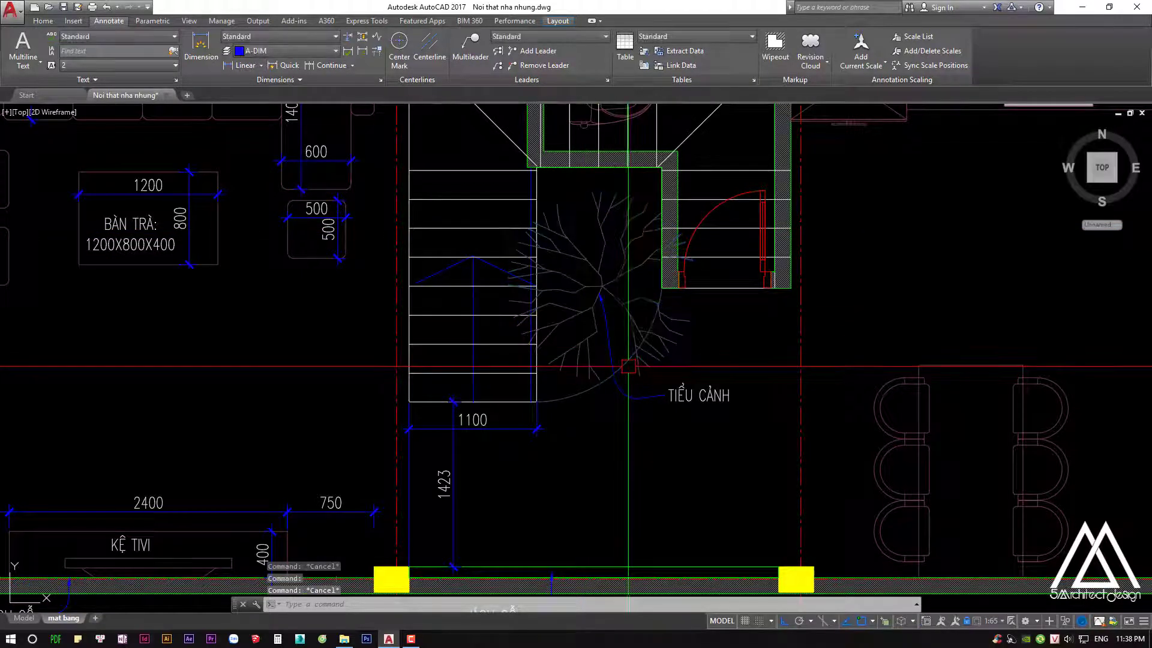
left_click(600, 342)
key("Escape")
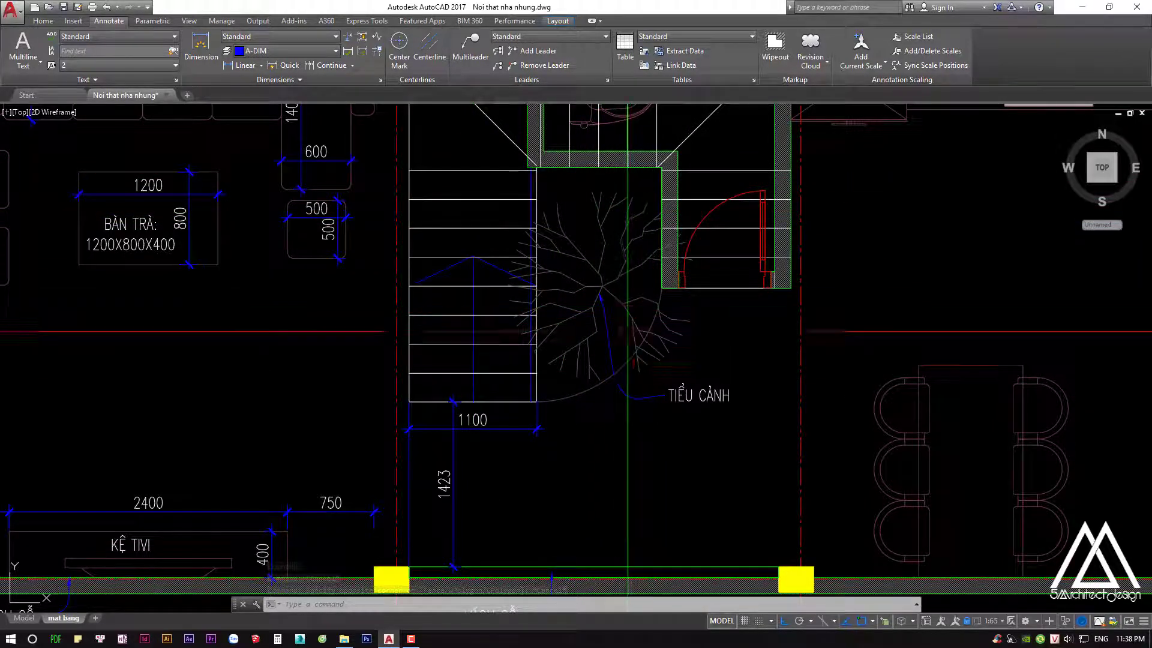
left_click(597, 365)
key("Escape")
key("Escape")
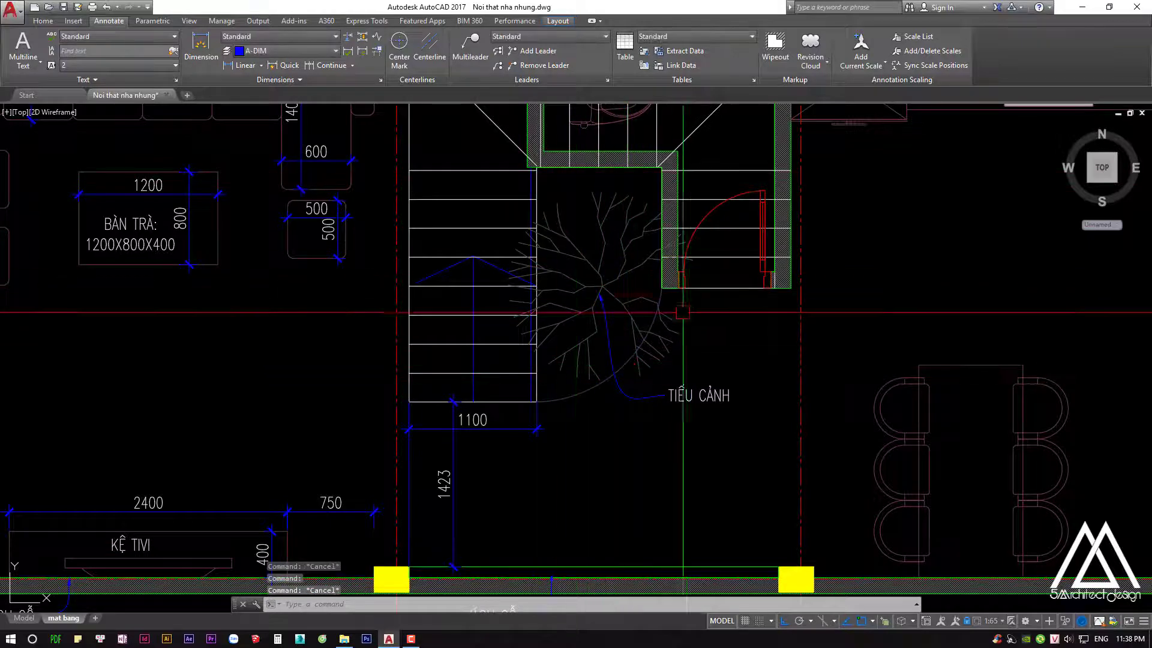
key("Escape")
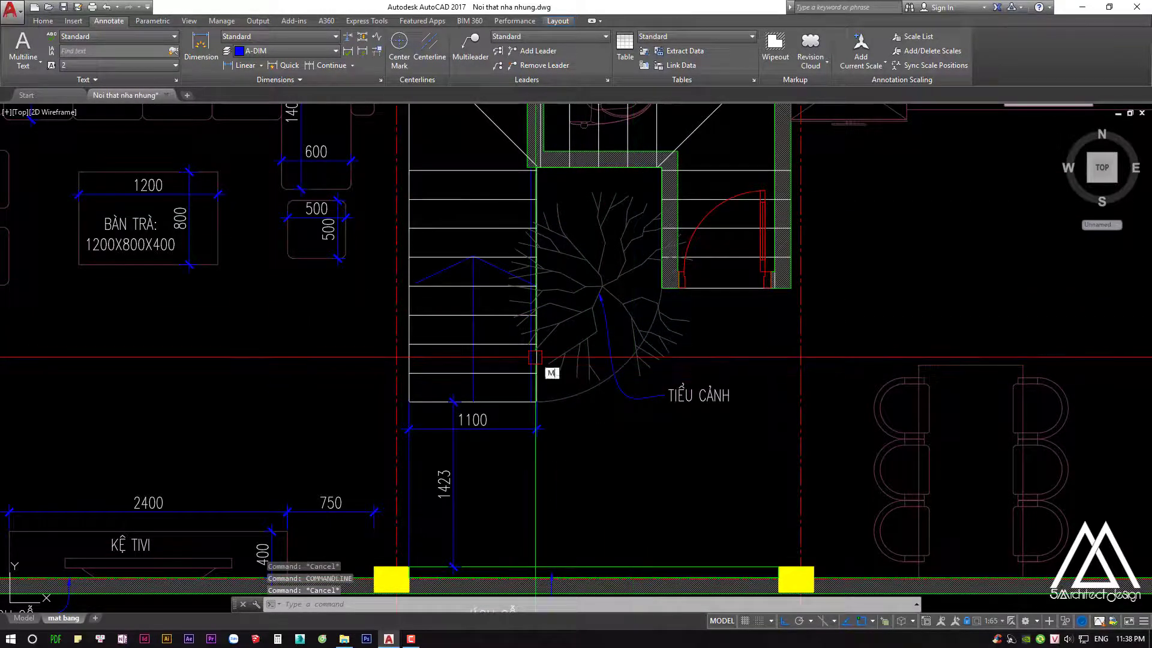
type("a")
key("Return")
left_click(475, 358)
key("Escape")
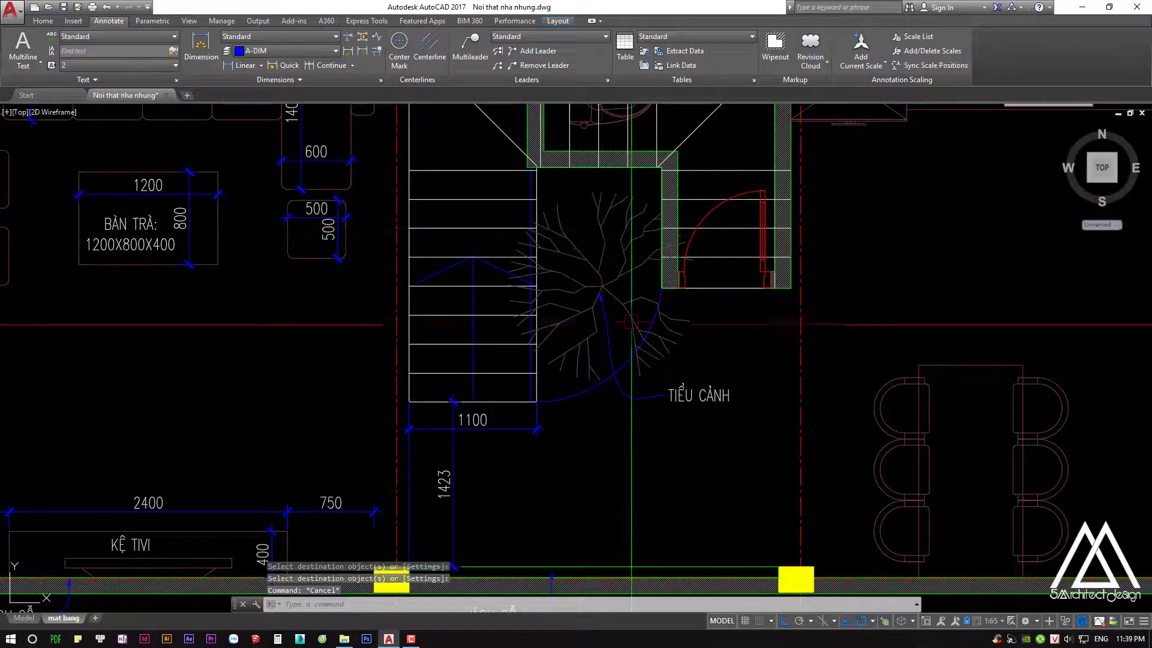
middle_click_drag(653, 416, 633, 312)
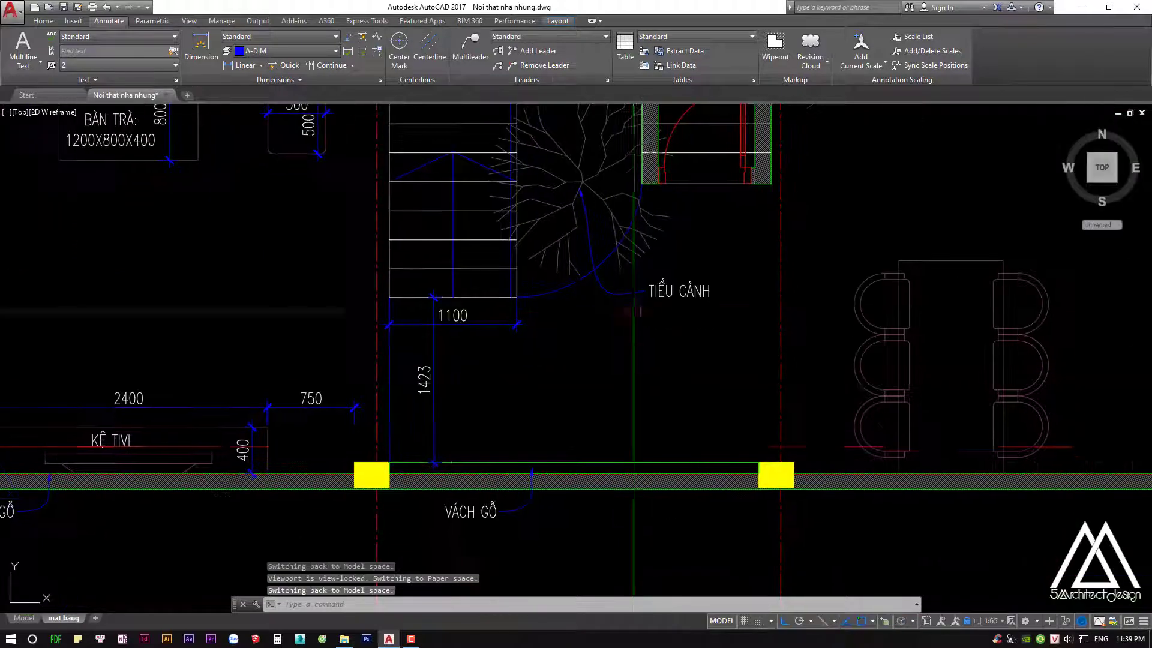
key("Escape")
key("Escape")
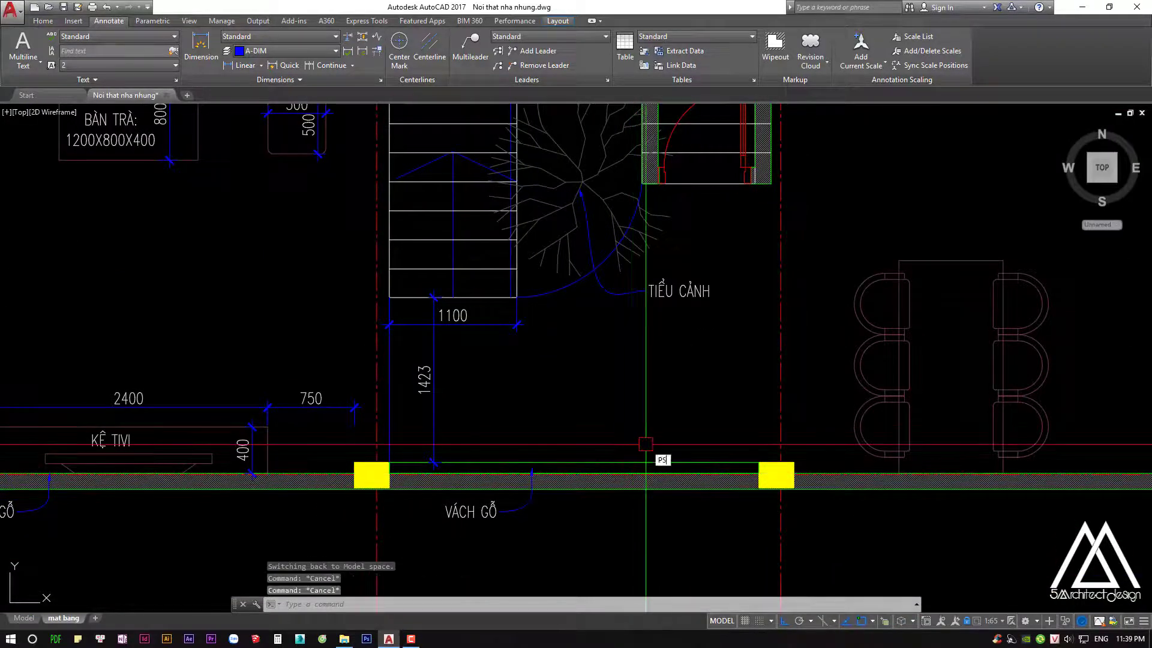
key("Return")
scroll(624, 360, "up", 3)
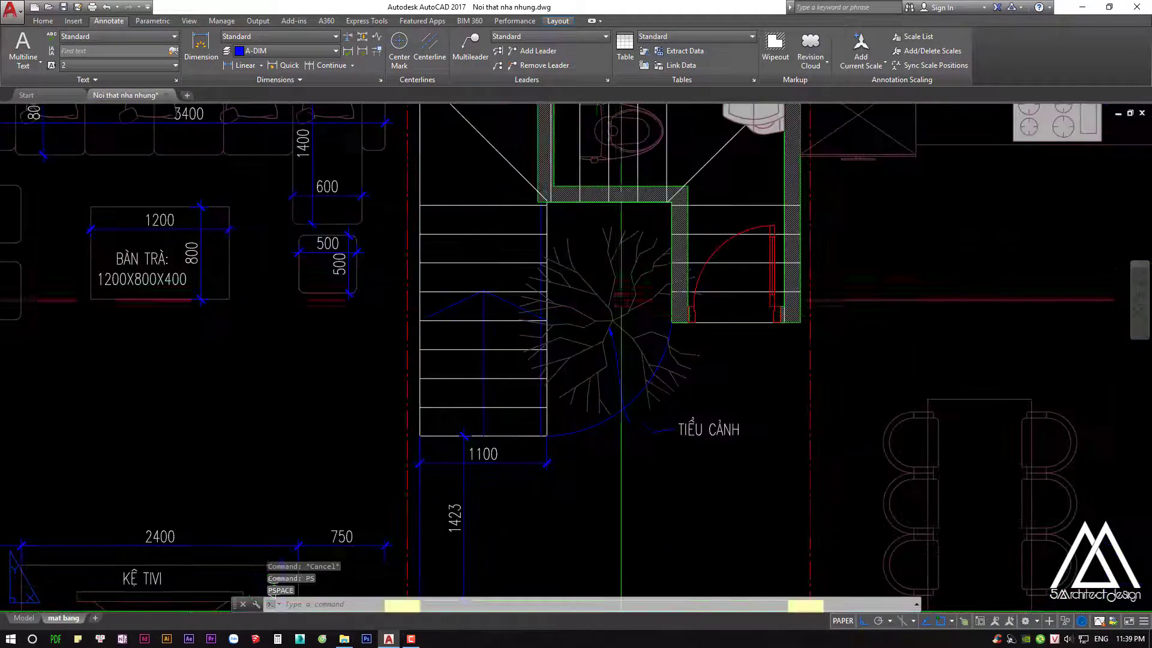
middle_click_drag(621, 299, 675, 337)
Add the 837 width and 959 depth linear dimensions to the toilet room
left_click(758, 465)
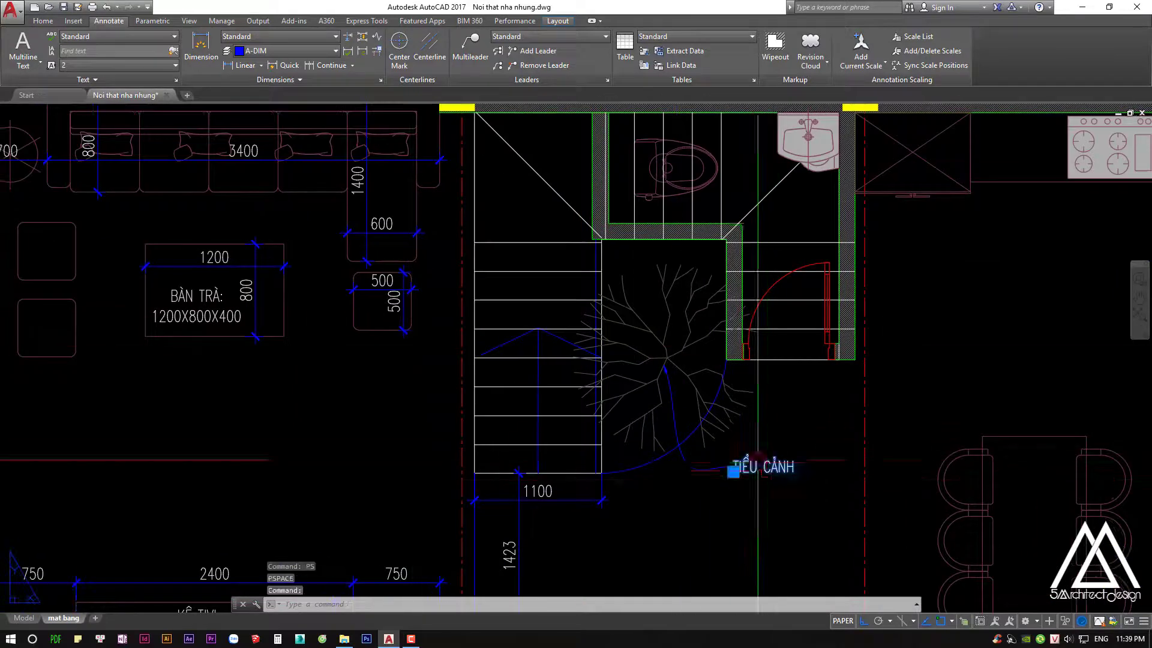
middle_click_drag(746, 246, 708, 294)
type("dli")
key("Return")
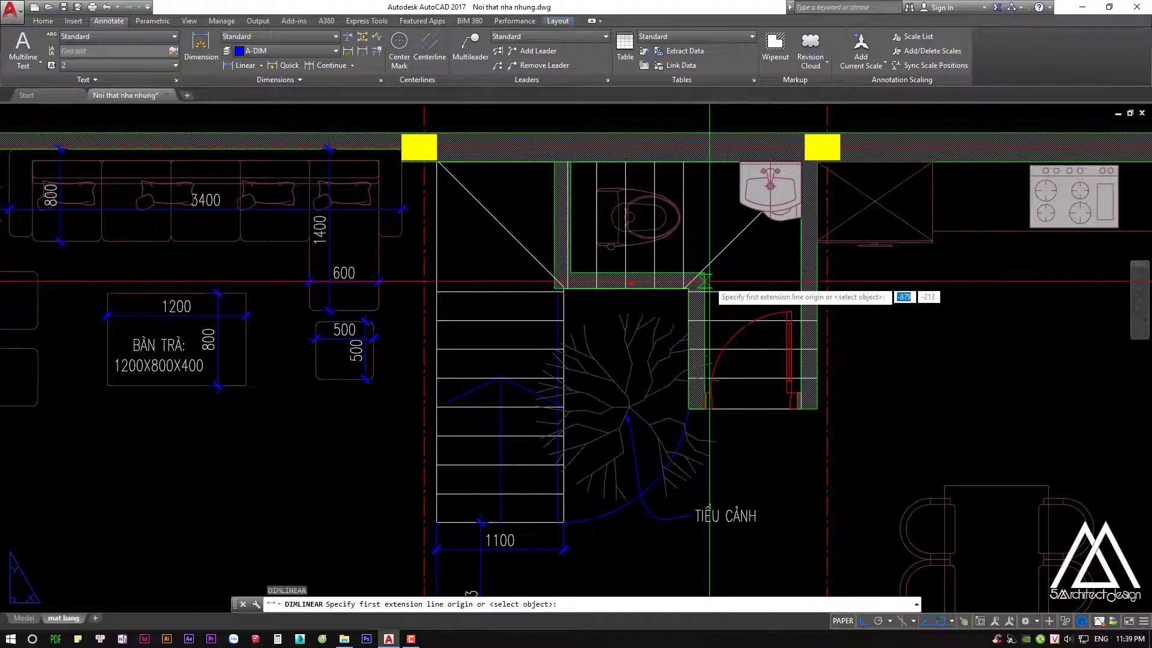
left_click(709, 280)
left_click(801, 281)
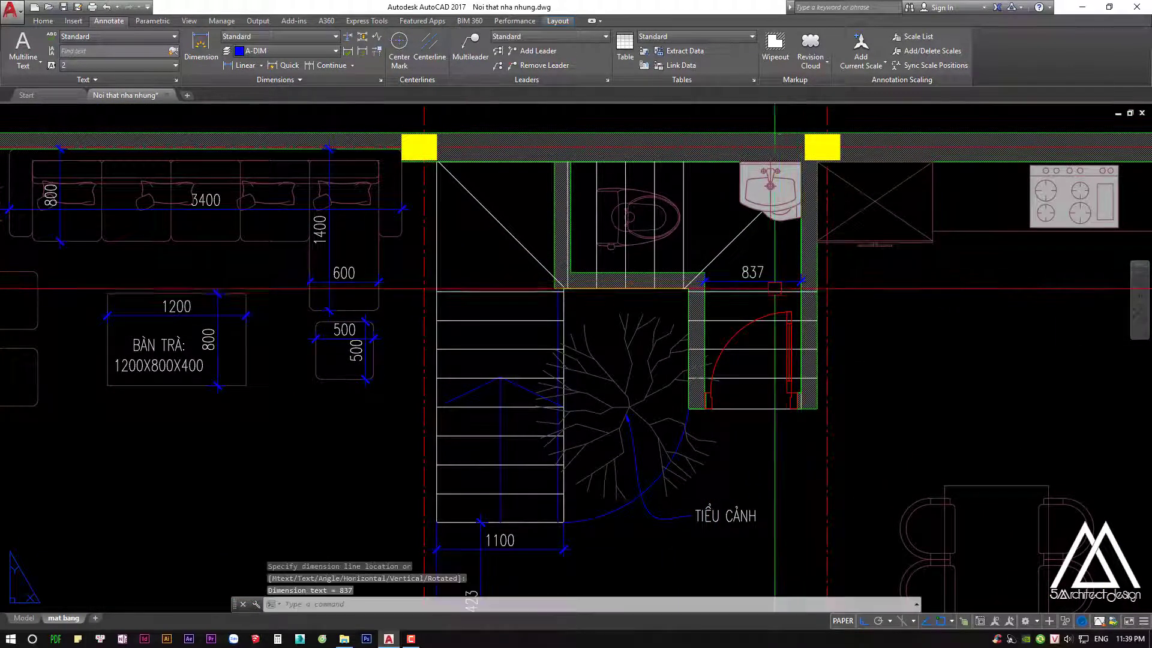
middle_click_drag(747, 300, 740, 326)
key("Return")
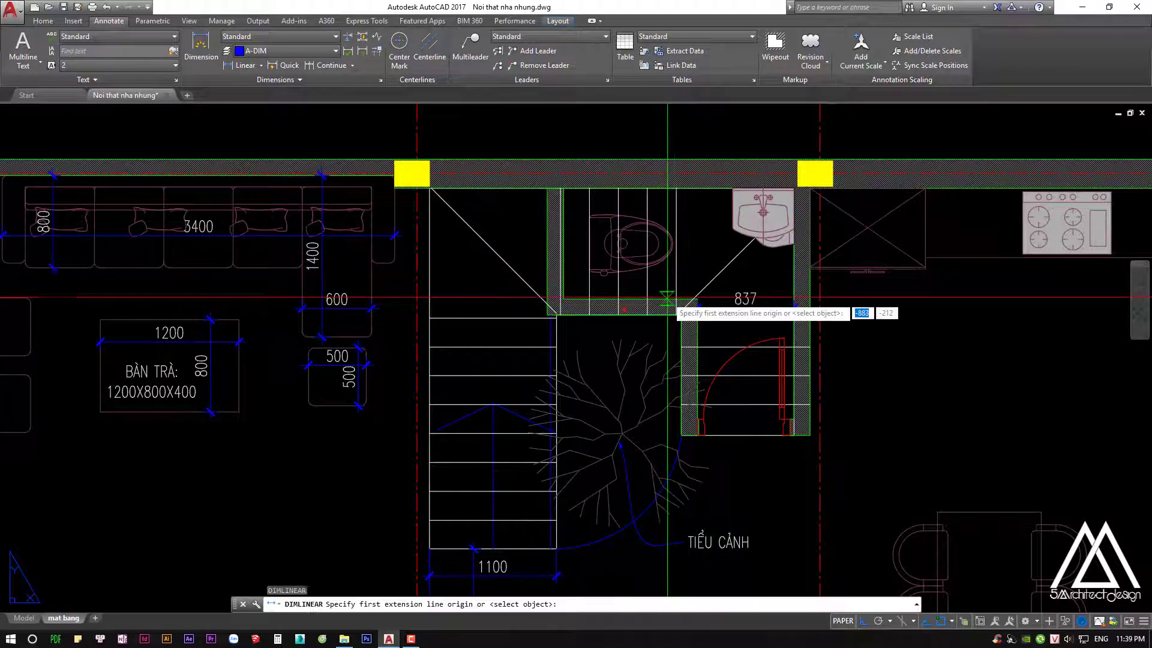
left_click(678, 314)
left_click(668, 189)
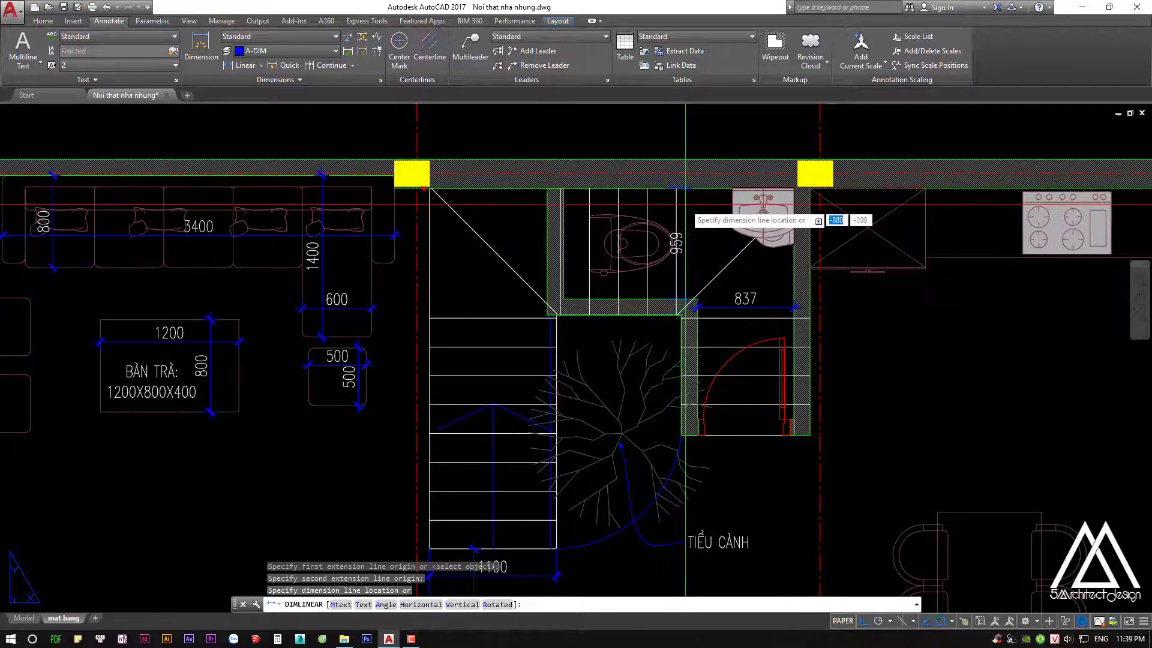
left_click(684, 201)
key("Escape")
key("Escape")
Abandon moving the washbasin and delete the washbasin beside the toilet instead
scroll(774, 201, "up", 3)
left_click(750, 264)
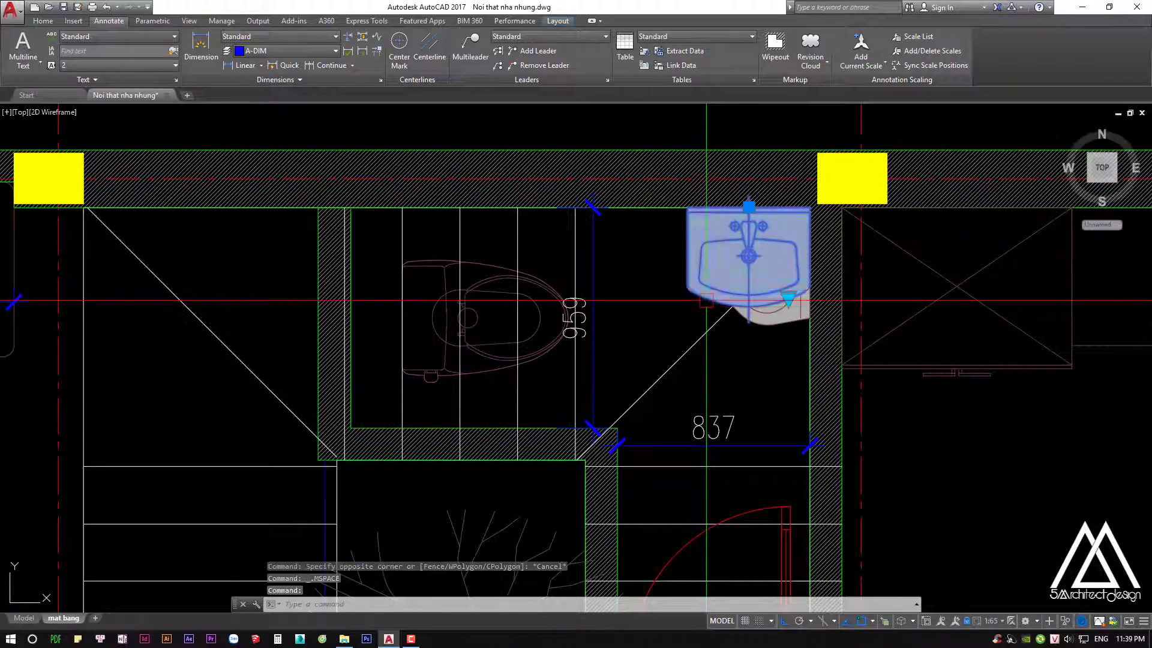
type("m")
key("Return")
left_click(721, 330)
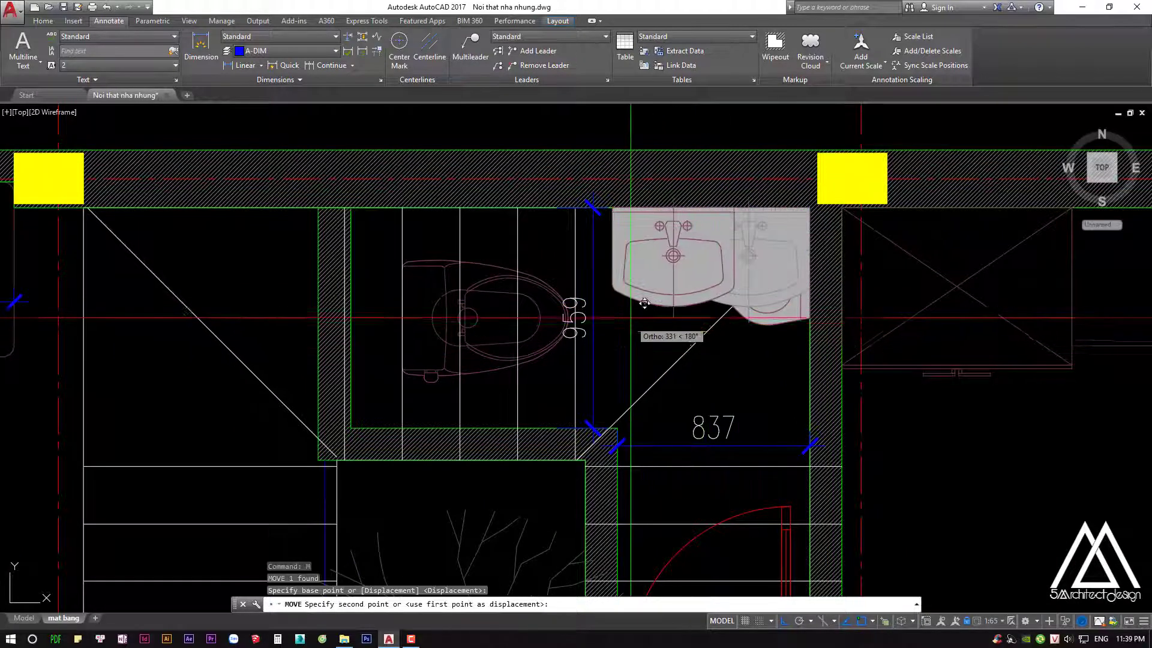
middle_click_drag(807, 286, 787, 295)
key("F8")
key("Escape")
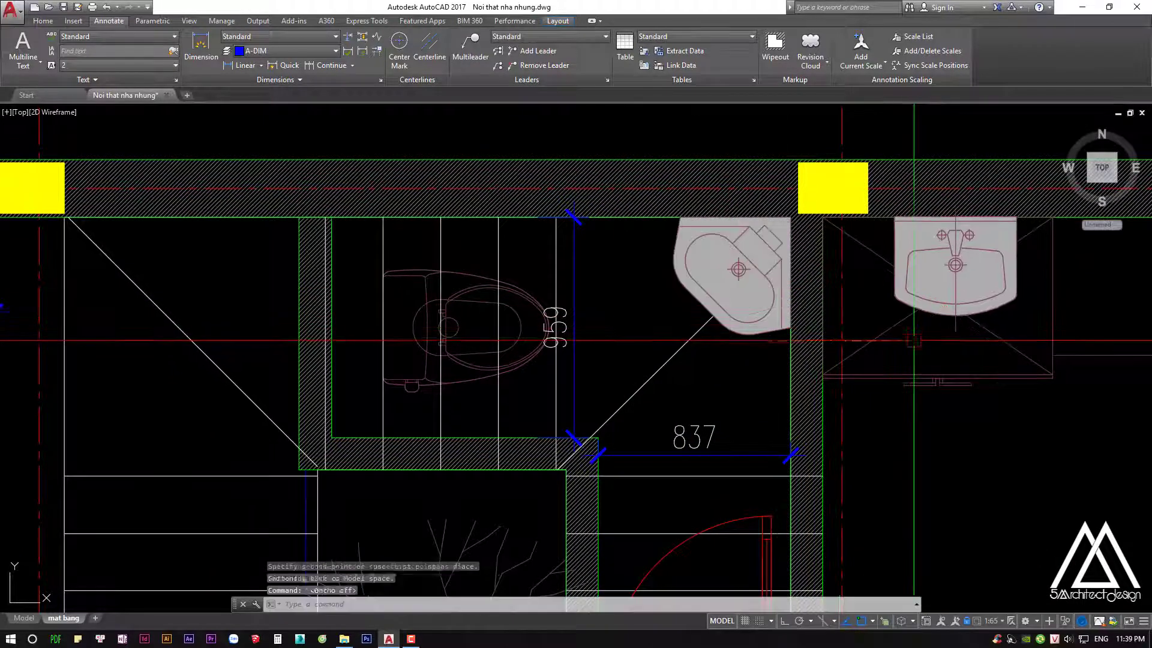
middle_click_drag(807, 286, 812, 258)
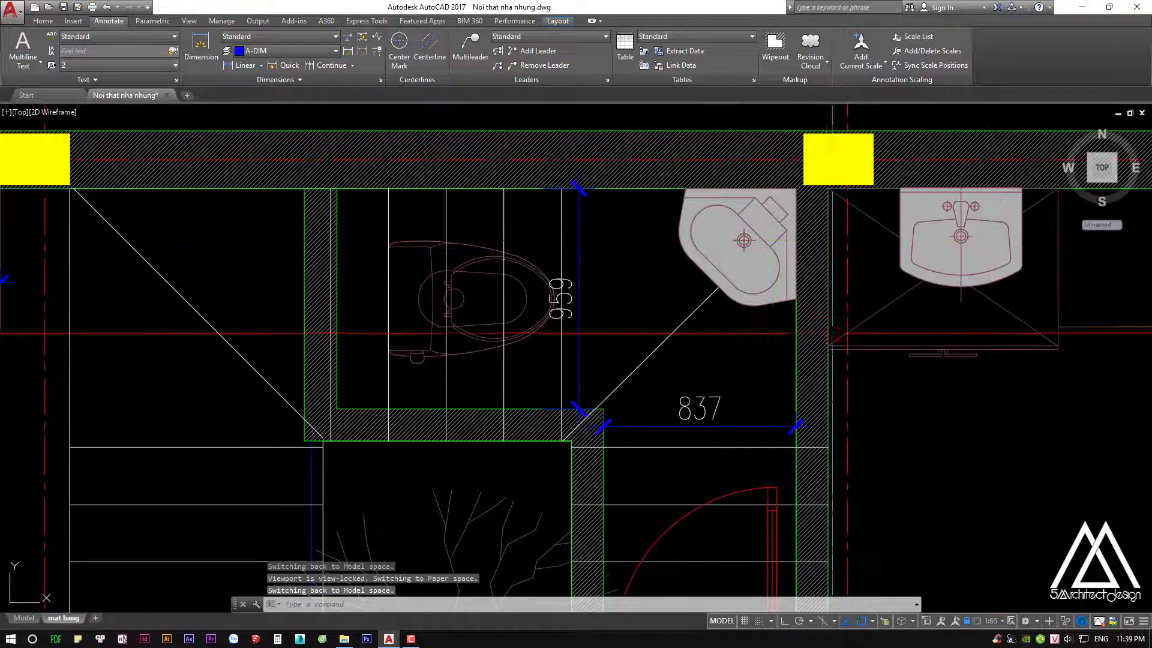
left_click(937, 286)
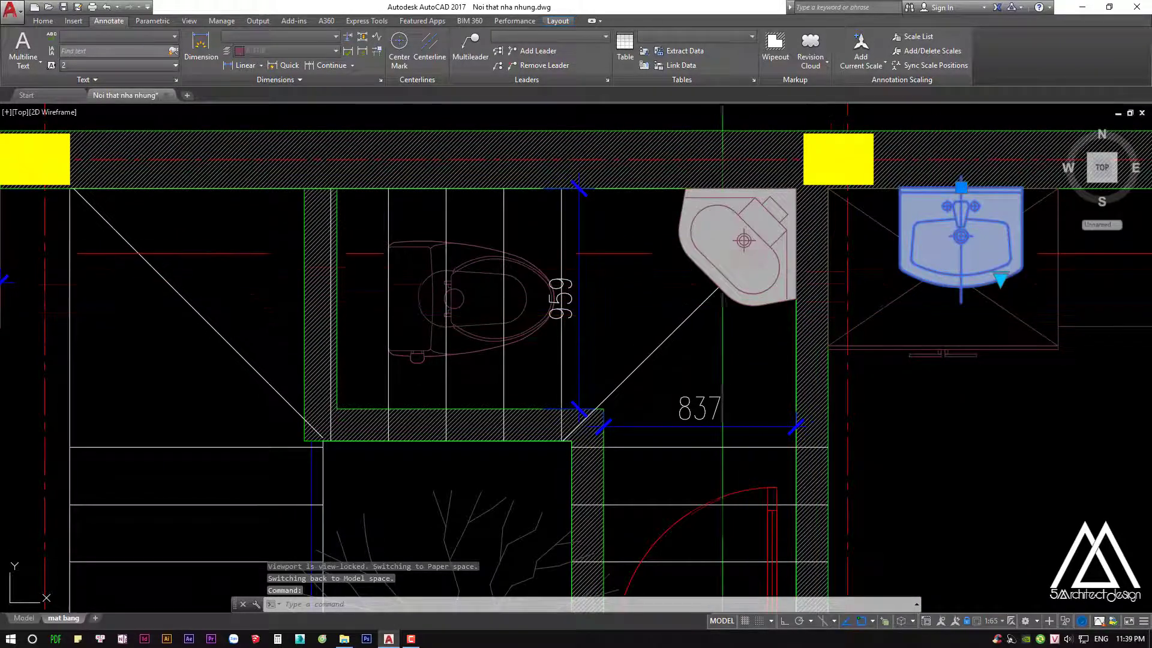
key("Delete")
key("Escape")
key("Escape")
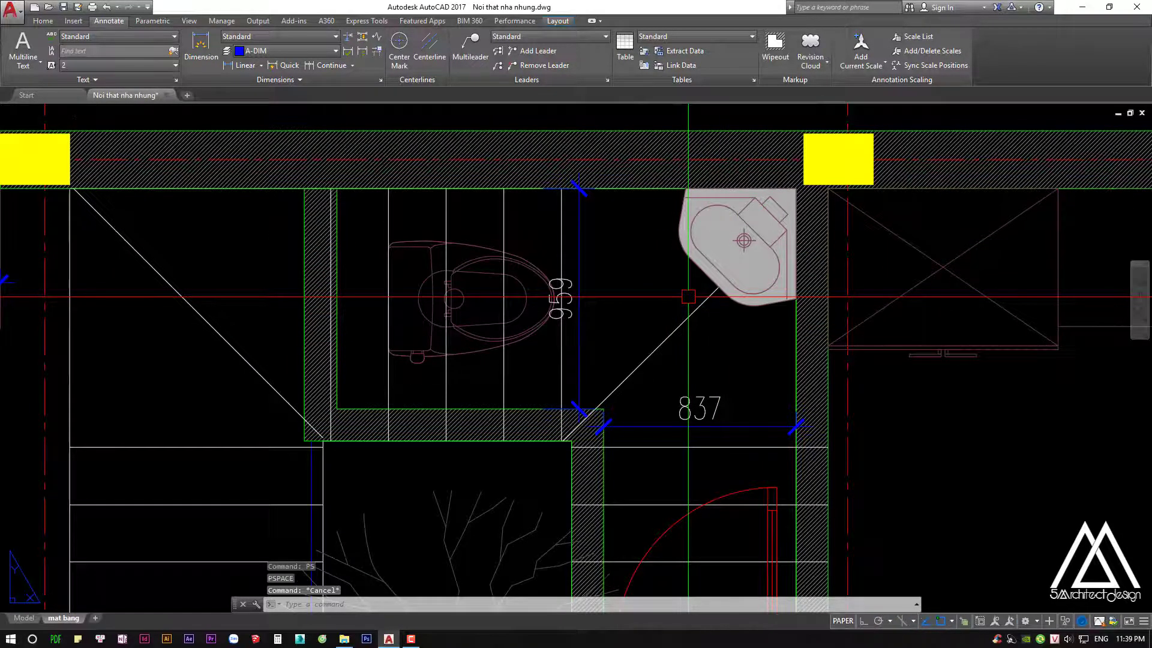
Add a 730 aligned dimension (DAL) from the angled wall corner to the basin corner
type("dal")
key("Return")
left_click(602, 411)
left_click(718, 289)
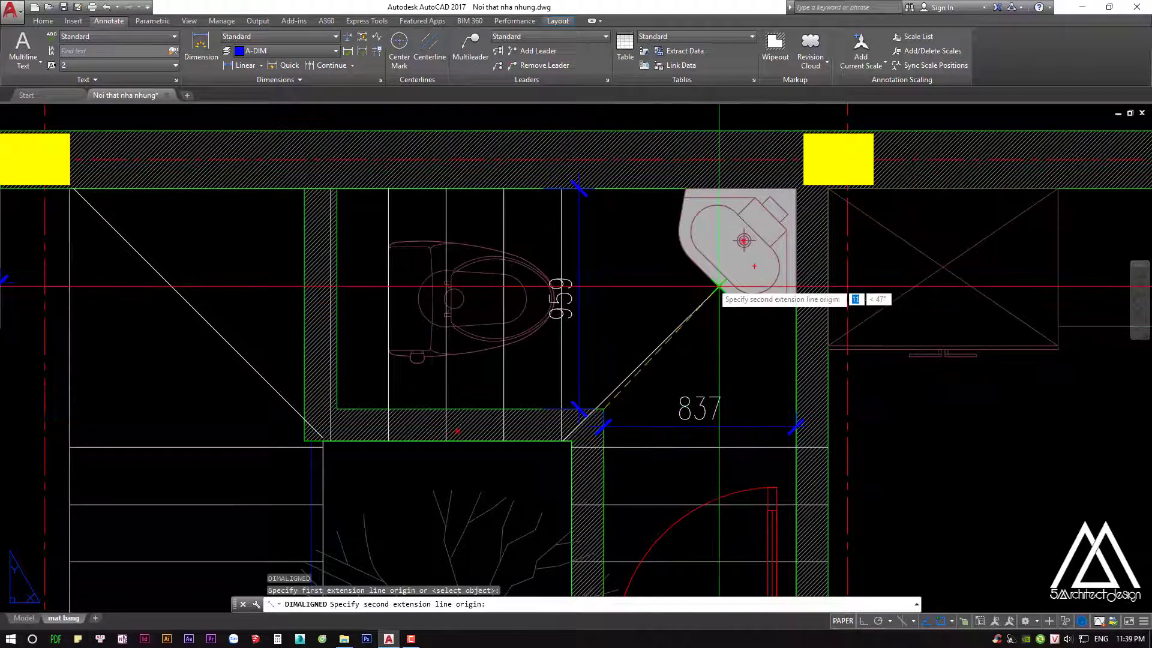
left_click(674, 309)
key("Escape")
scroll(679, 317, "up", 3)
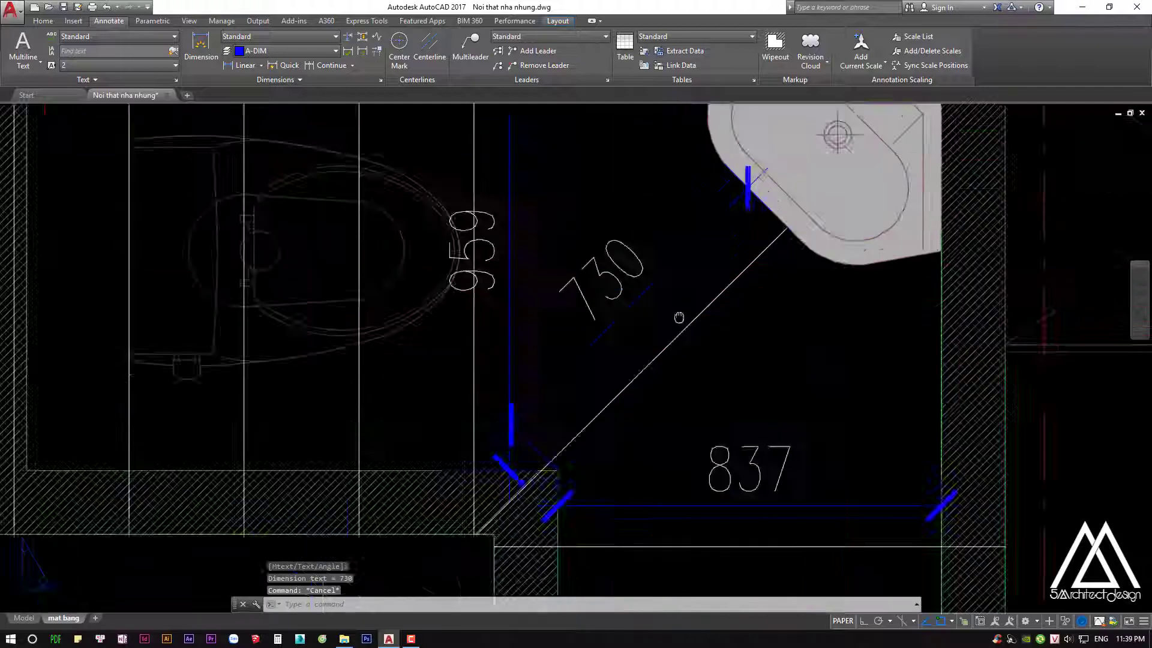
scroll(679, 317, "down", 3)
scroll(664, 334, "down", 3)
middle_click_drag(665, 335, 633, 355)
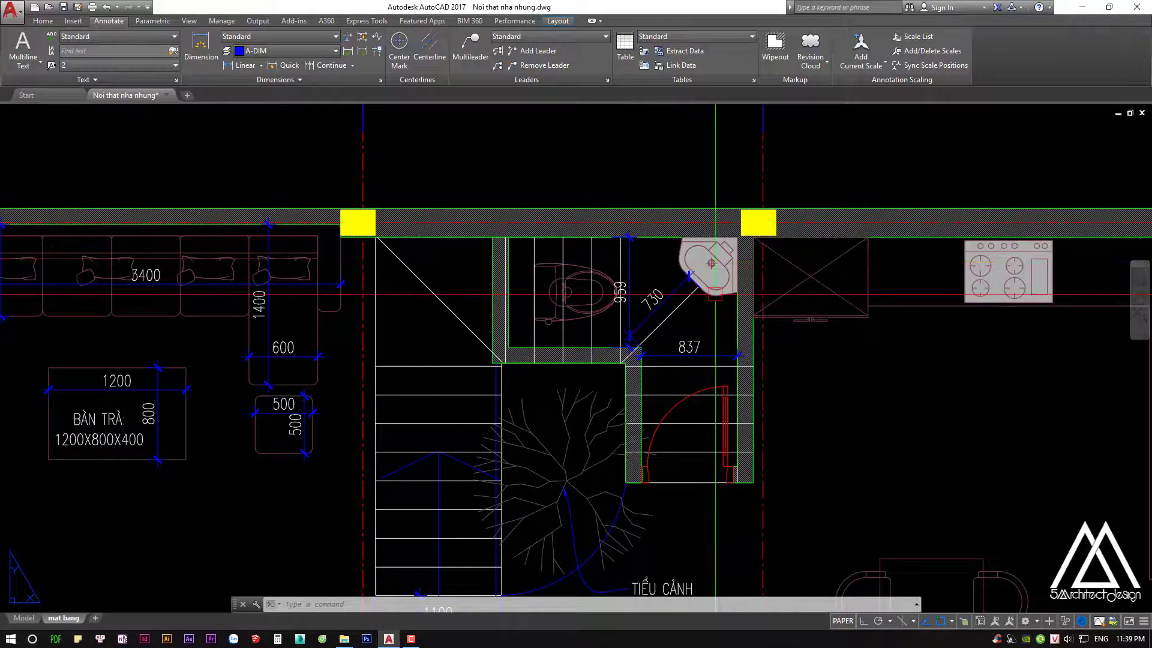
Erase the hatch fill inside the corner washbasin block and save the block changes
double_click(715, 294)
double_click(715, 294)
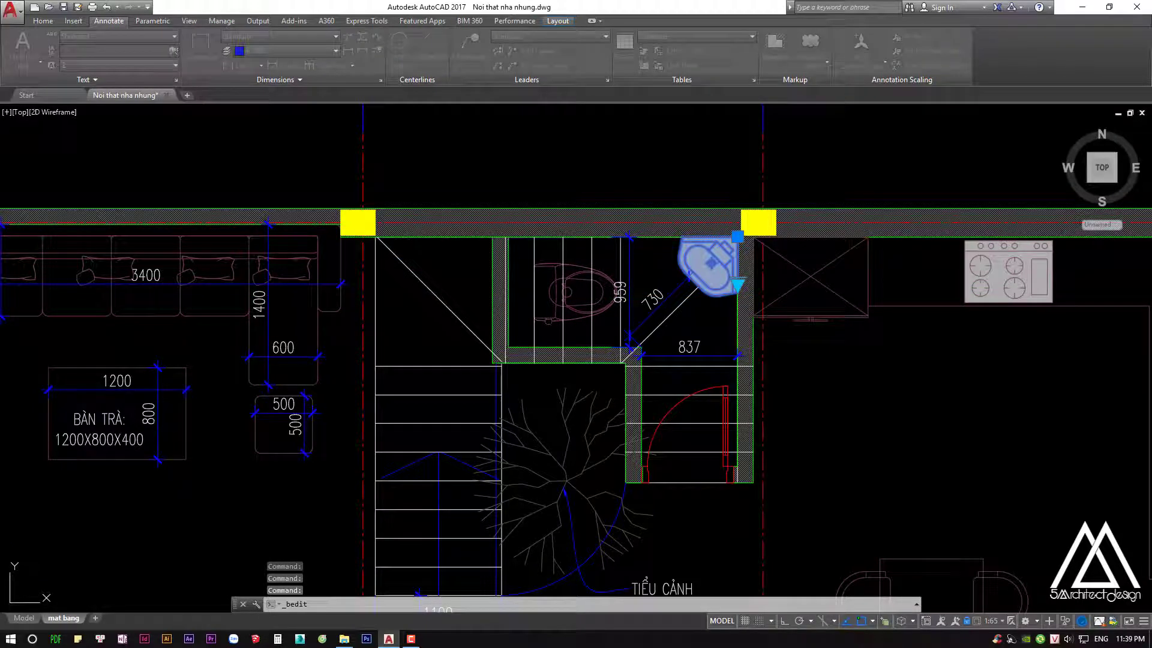
left_click(941, 334)
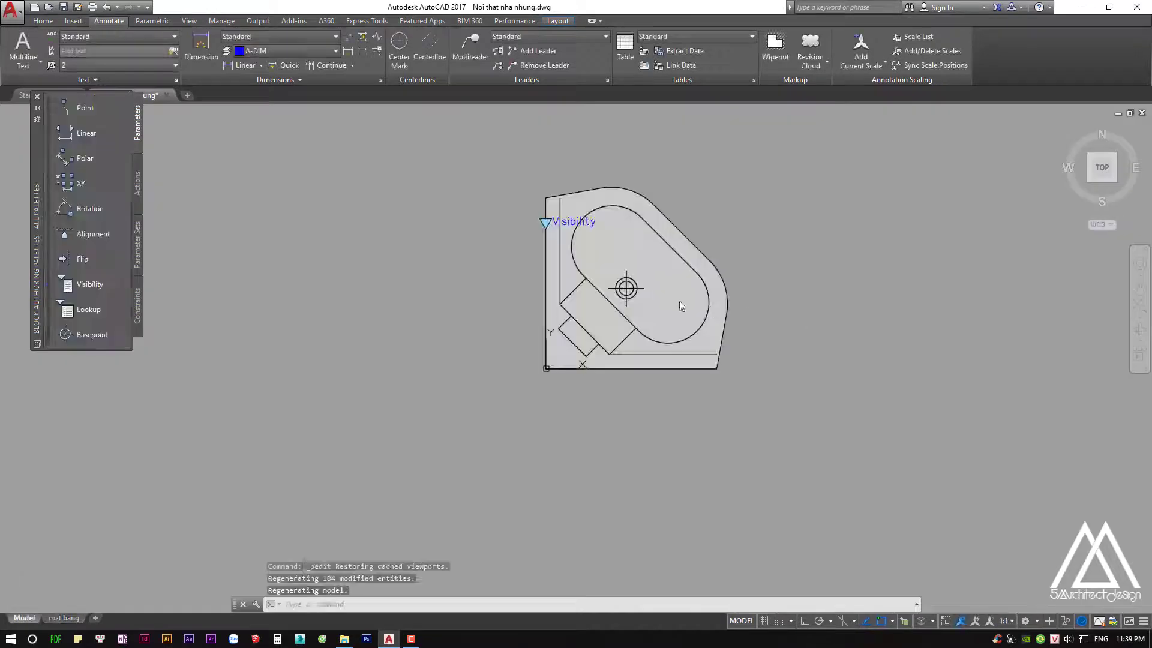
left_click(668, 288)
type("e")
key("Return")
left_click(796, 51)
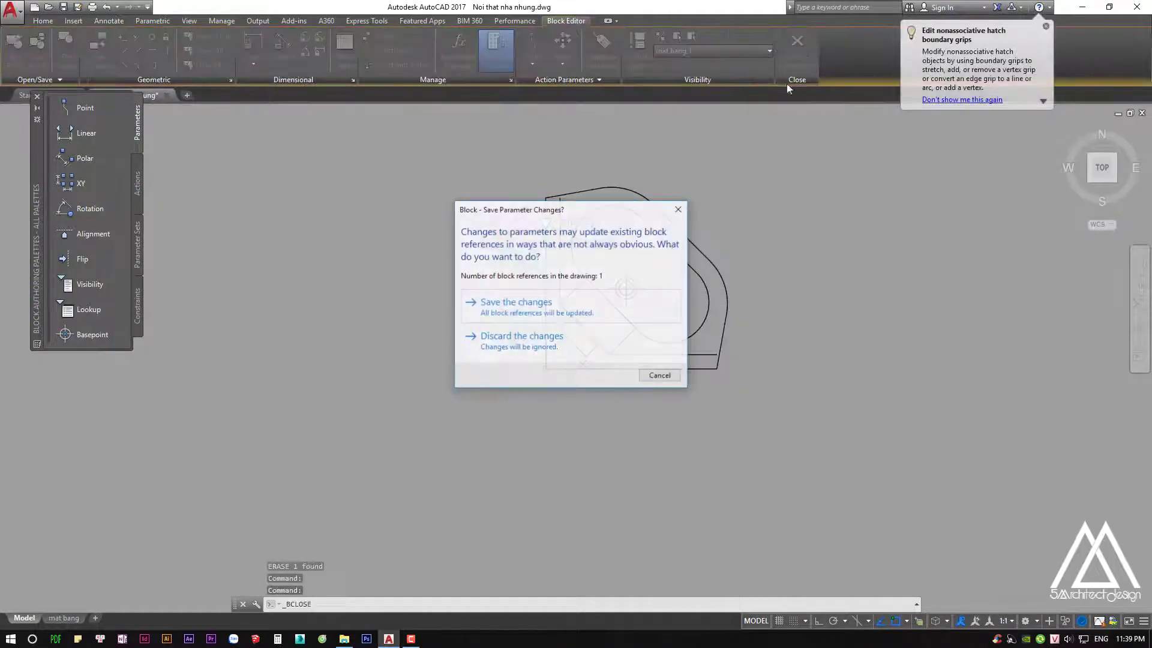
left_click(585, 307)
scroll(585, 304, "down", 5)
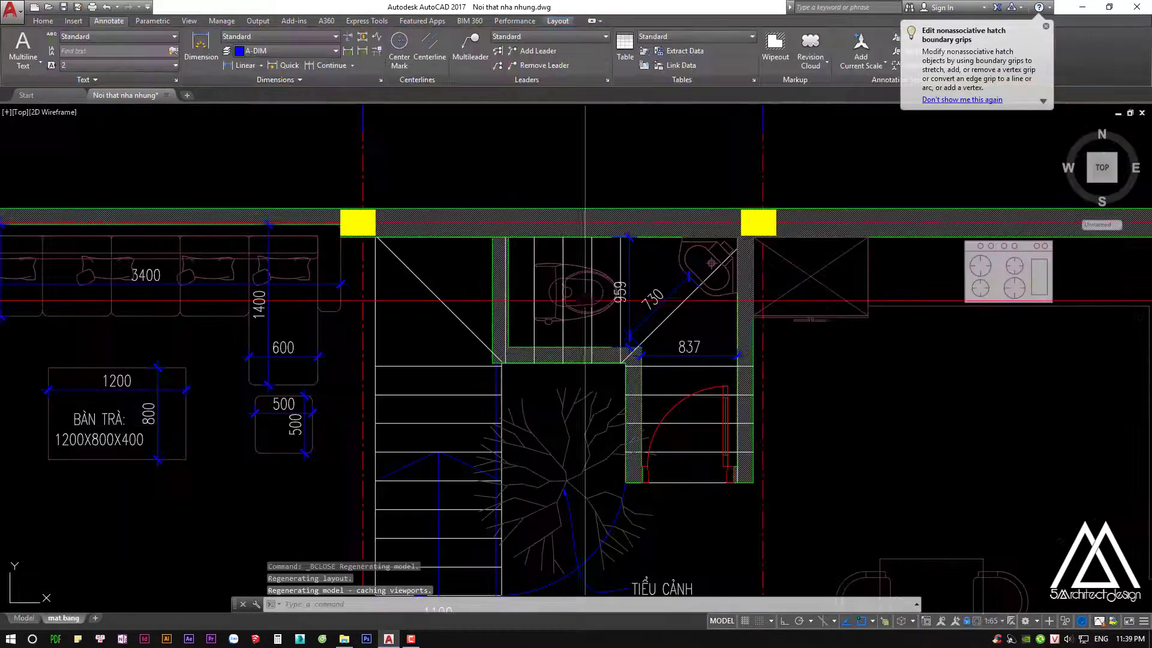
key("Escape")
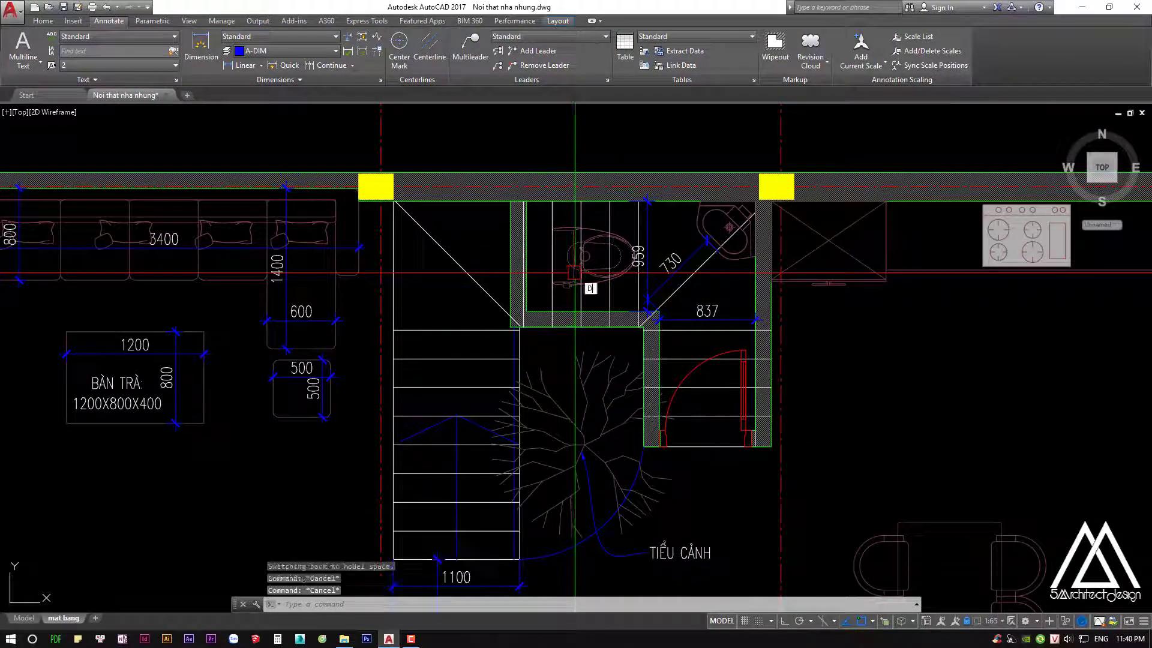
Disassociate all 31 ground-floor plan dimensions by crossing-selecting them
scroll(586, 303, "down", 5)
scroll(585, 303, "down", 3)
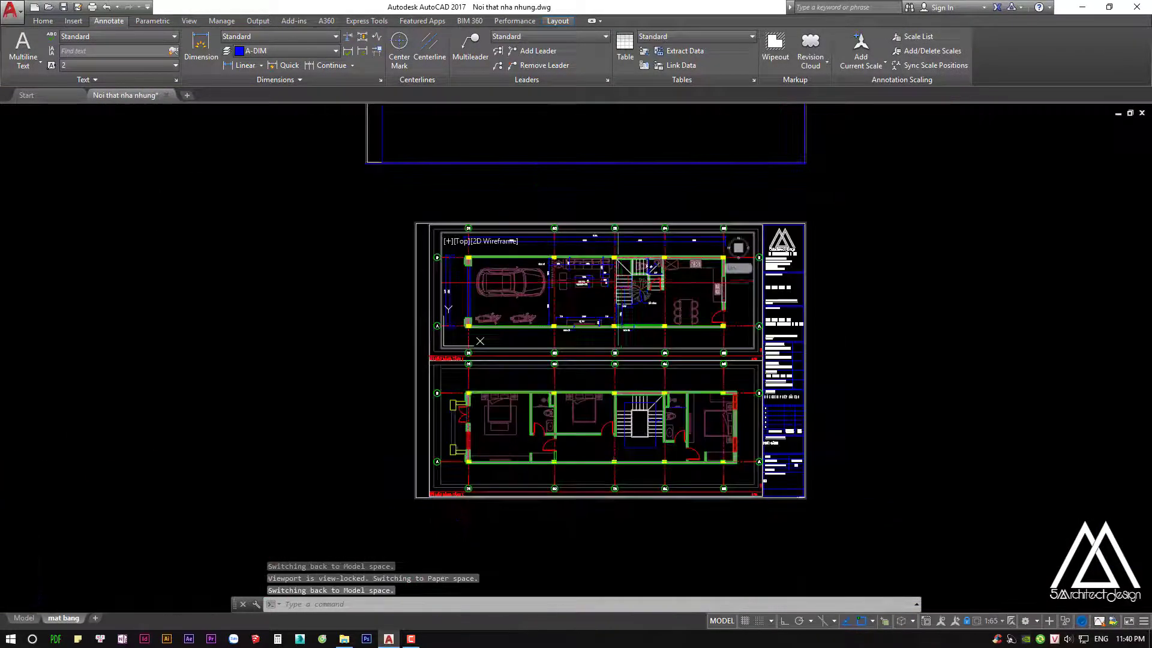
scroll(630, 246, "up", 4)
scroll(594, 288, "up", 2)
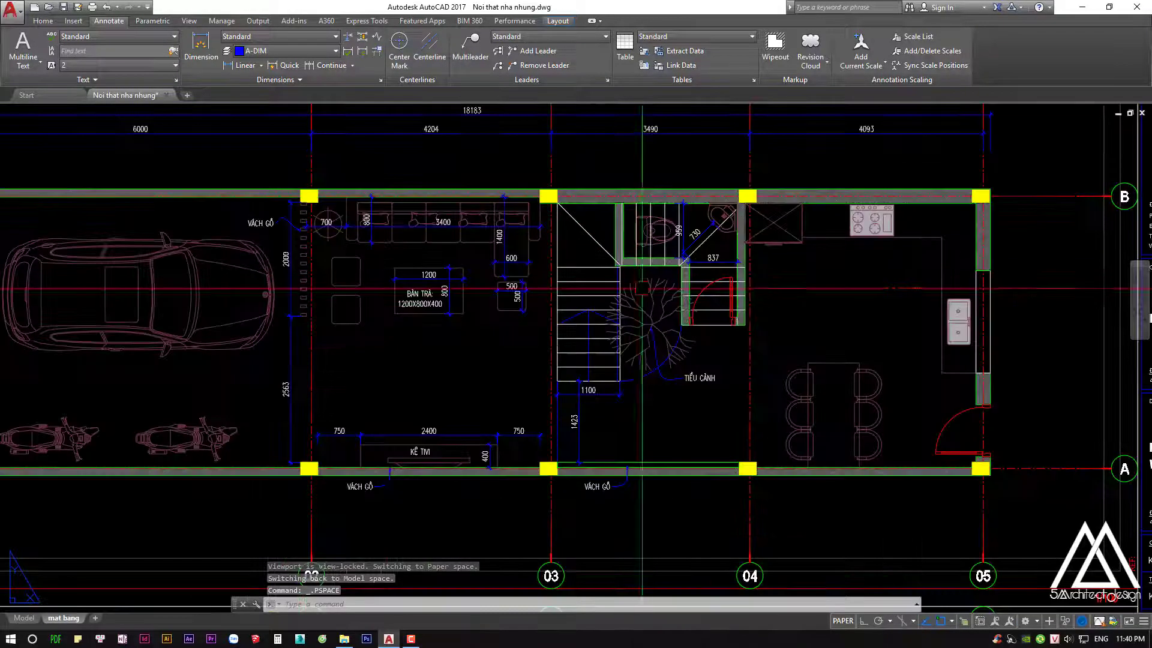
scroll(588, 300, "down", 2)
scroll(634, 292, "up", 3)
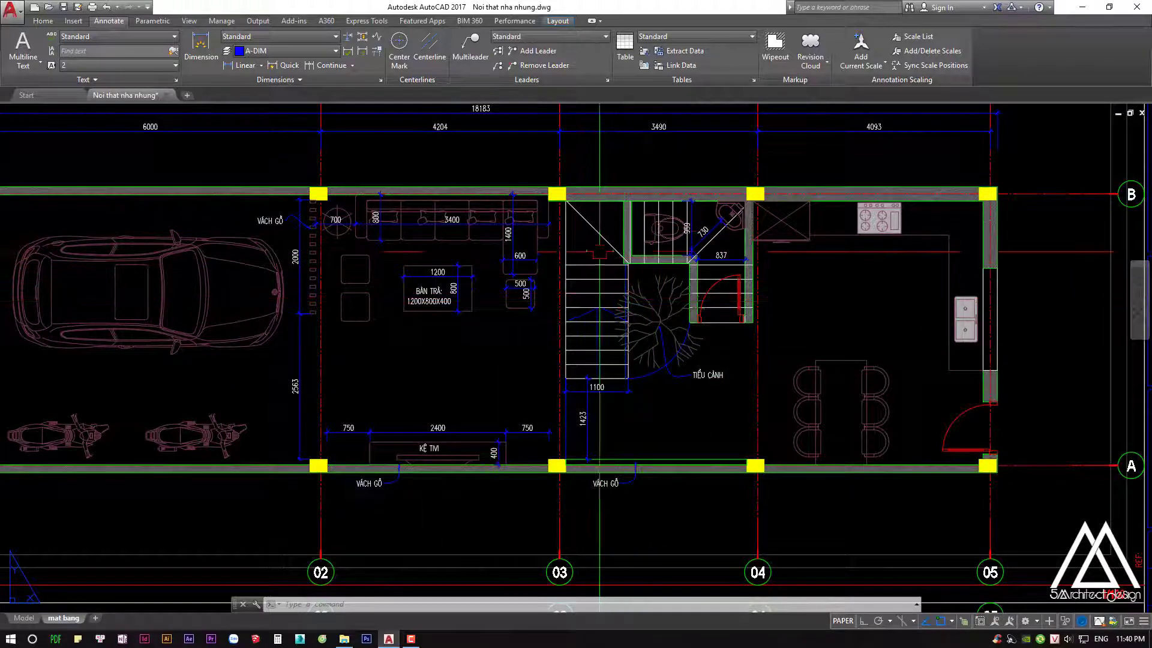
scroll(696, 223, "up", 3)
scroll(696, 223, "up", 3)
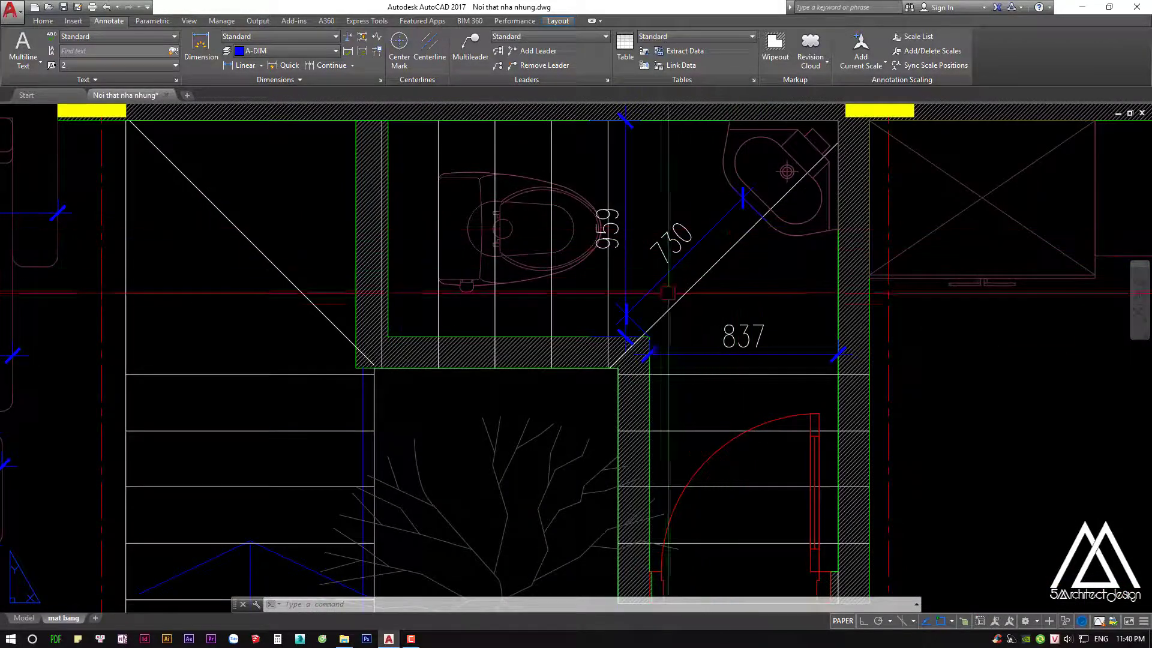
scroll(666, 252, "down", 9)
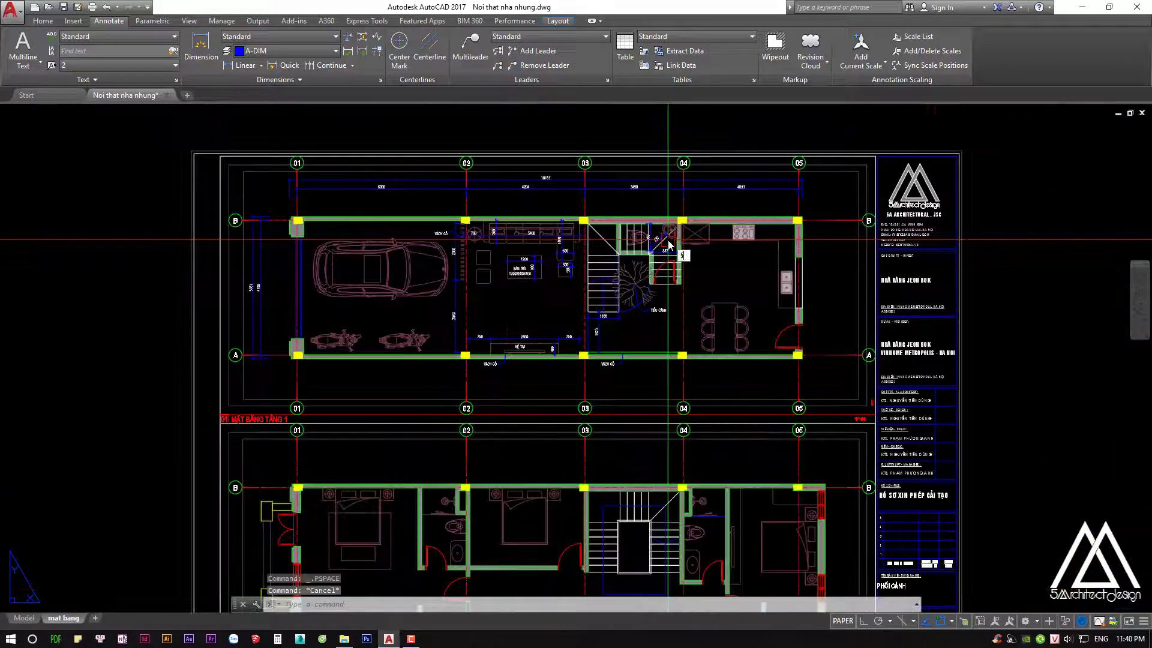
type("DD")
key("Return")
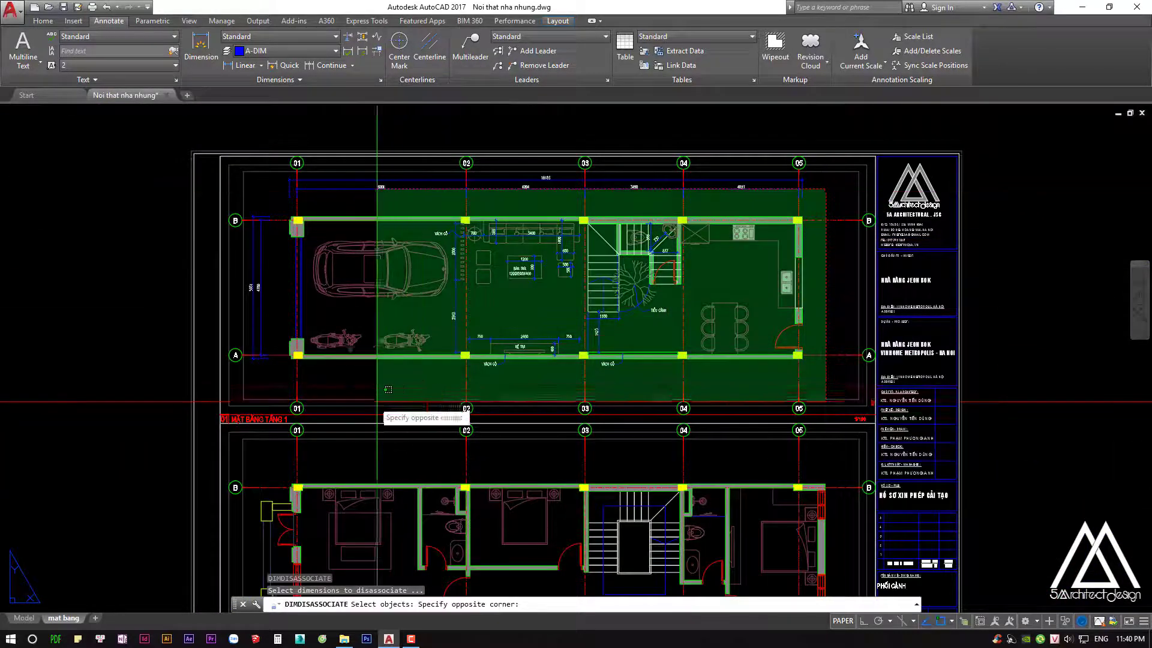
left_click(207, 394)
key("Return")
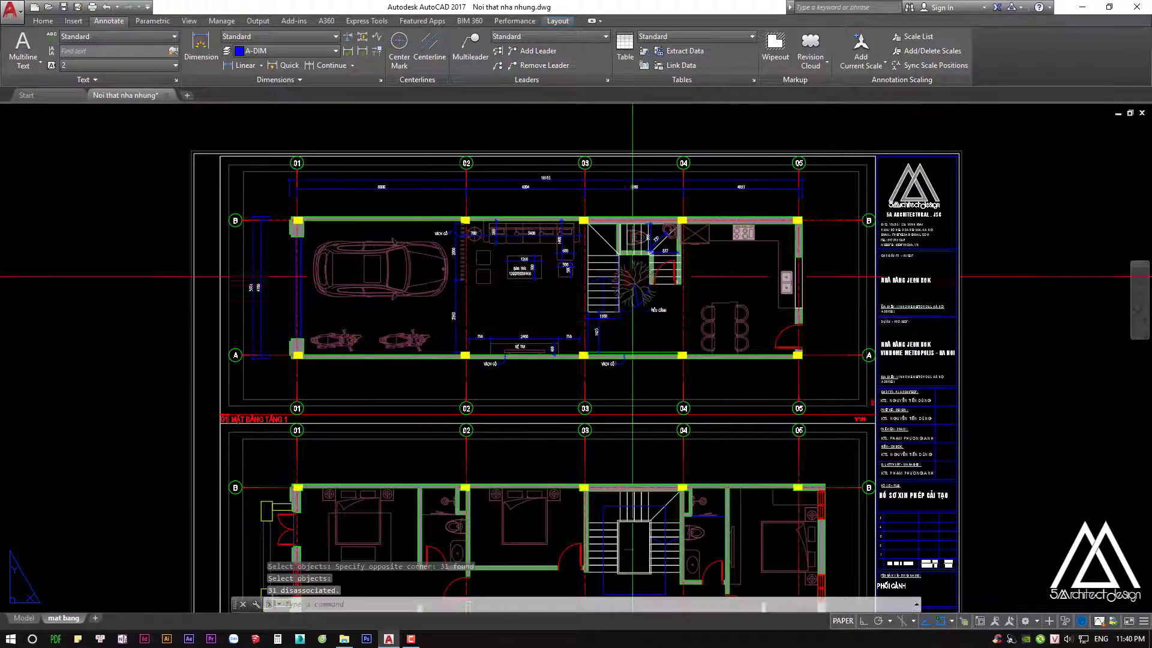
Zoom and pan the plan to centre grids 02 to 05 around the toilet and stairs
scroll(630, 258, "up", 5)
scroll(647, 267, "up", 4)
middle_click_drag(654, 270, 638, 293)
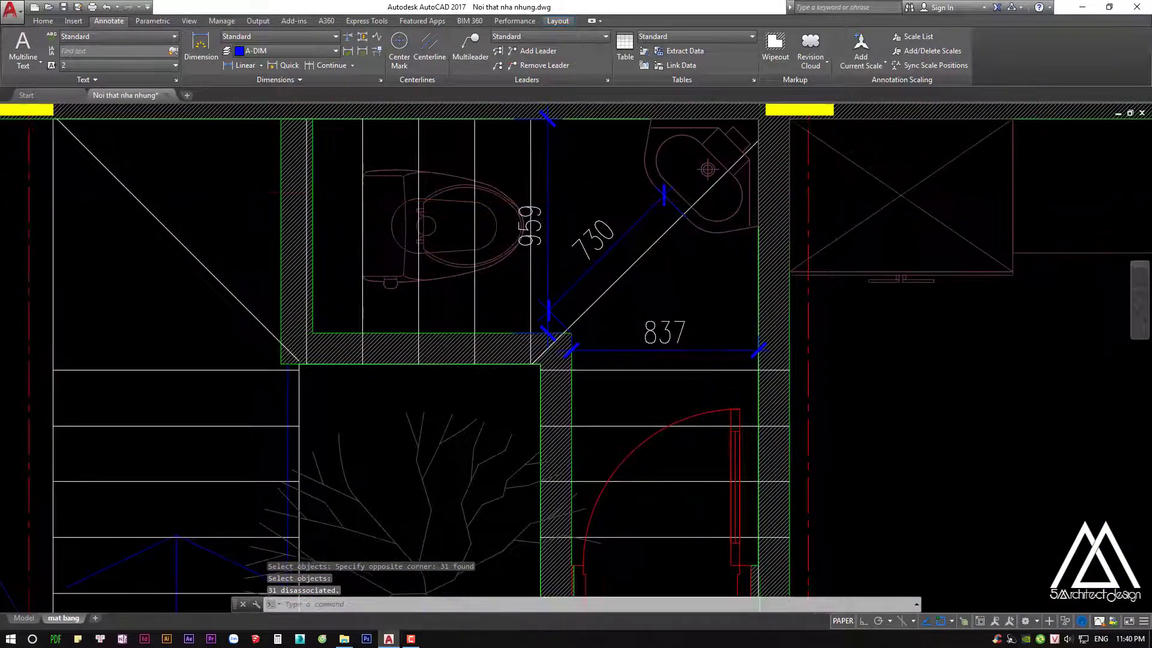
scroll(609, 349, "down", 3)
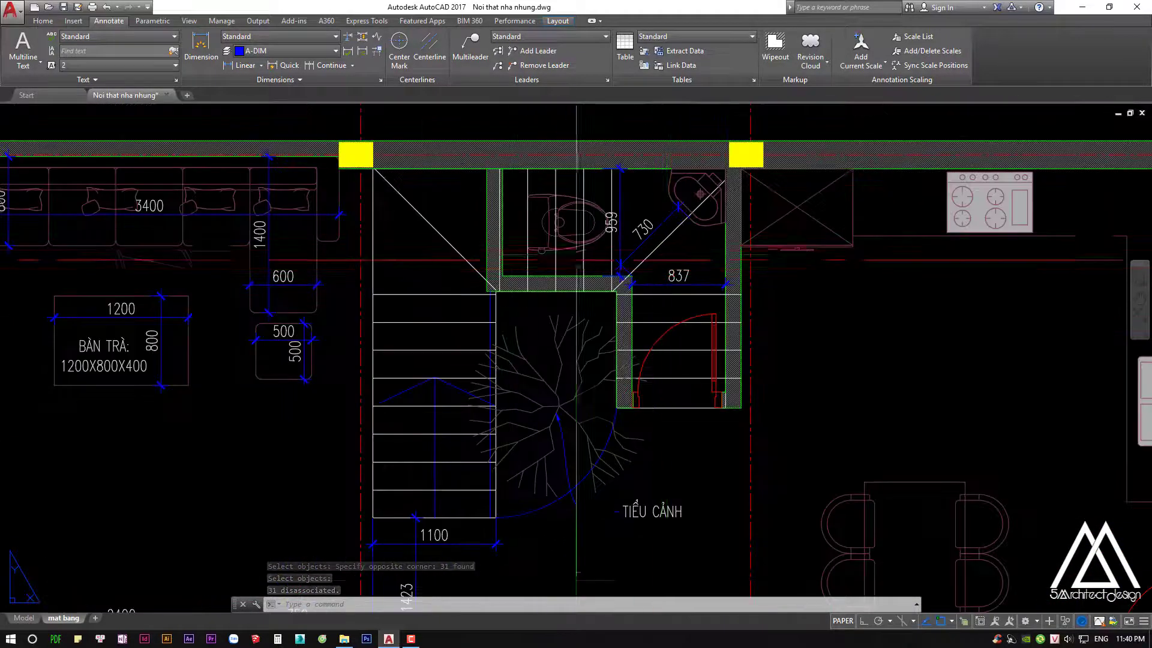
scroll(582, 269, "down", 3)
middle_click_drag(660, 309, 641, 329)
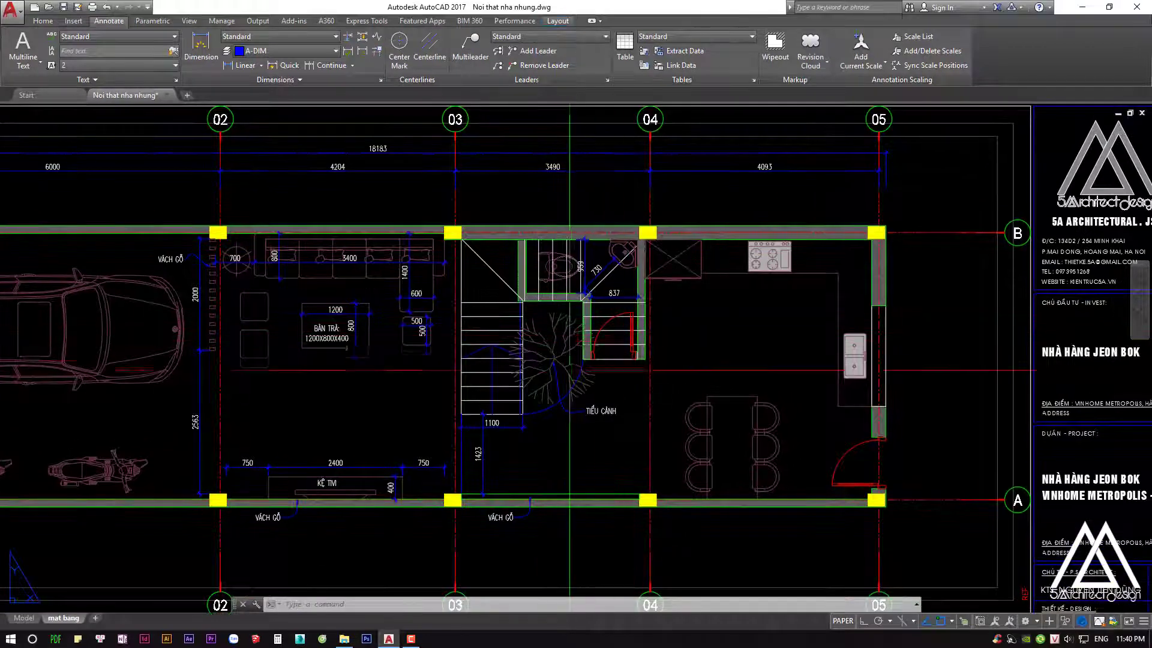
scroll(640, 342, "up", 3)
Place a 149 linear dimension across the wall at the small room's bottom edge
scroll(640, 342, "up", 3)
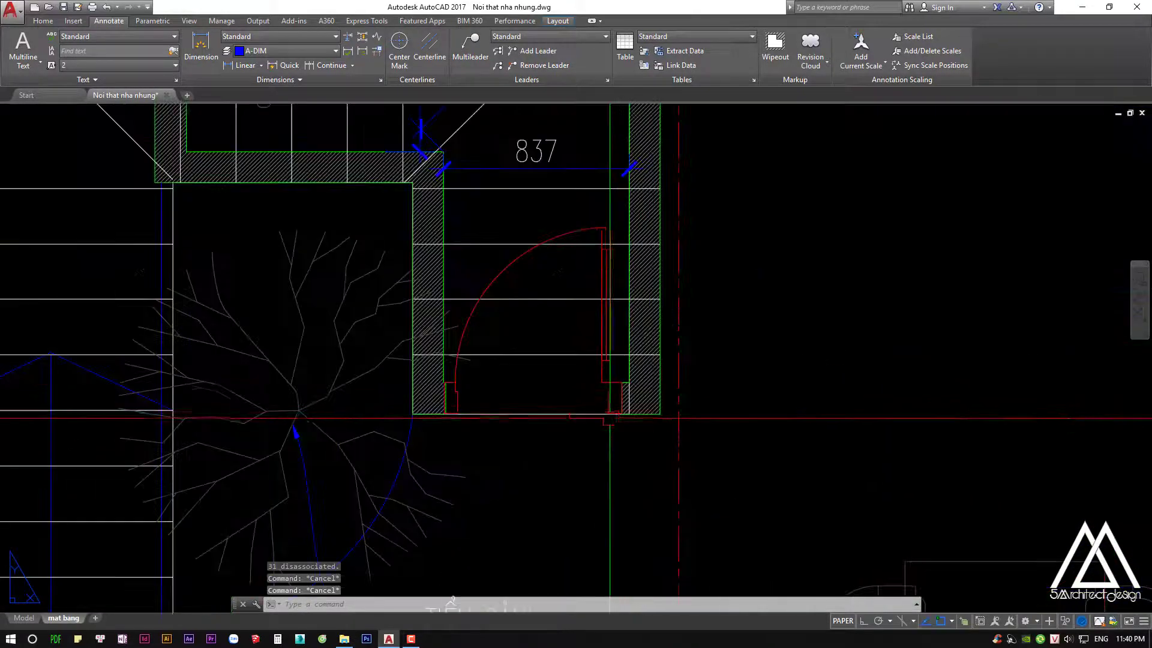
type("dli")
key("Return")
scroll(679, 322, "down", 3)
scroll(606, 462, "up", 3)
scroll(528, 390, "up", 2)
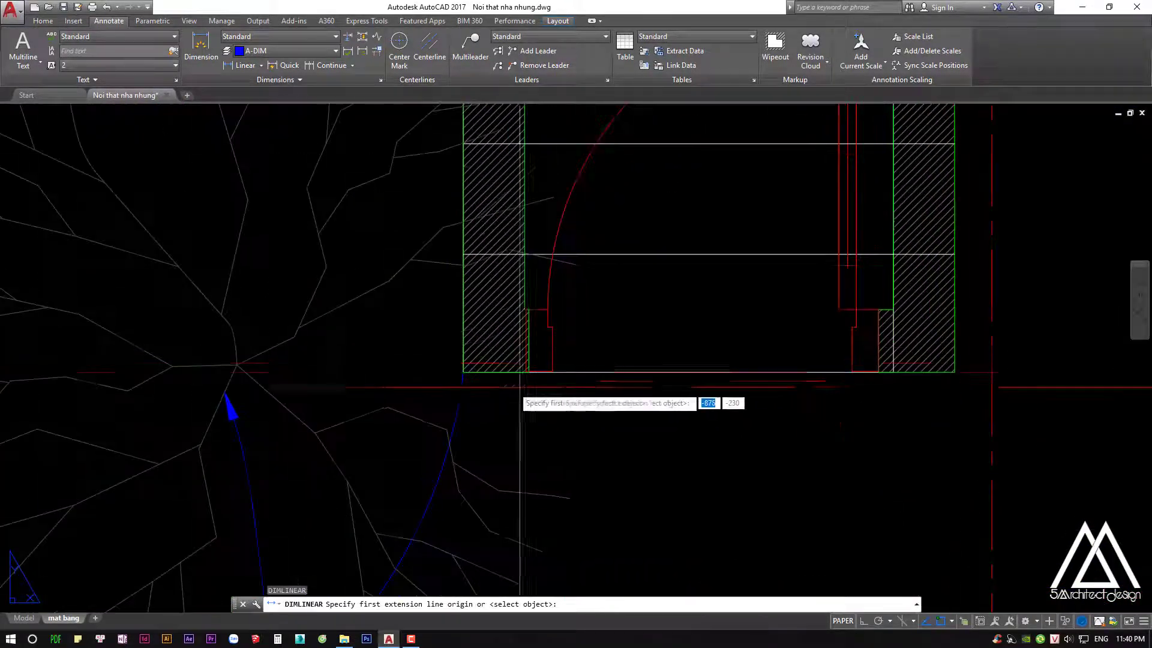
left_click(463, 371)
left_click(525, 372)
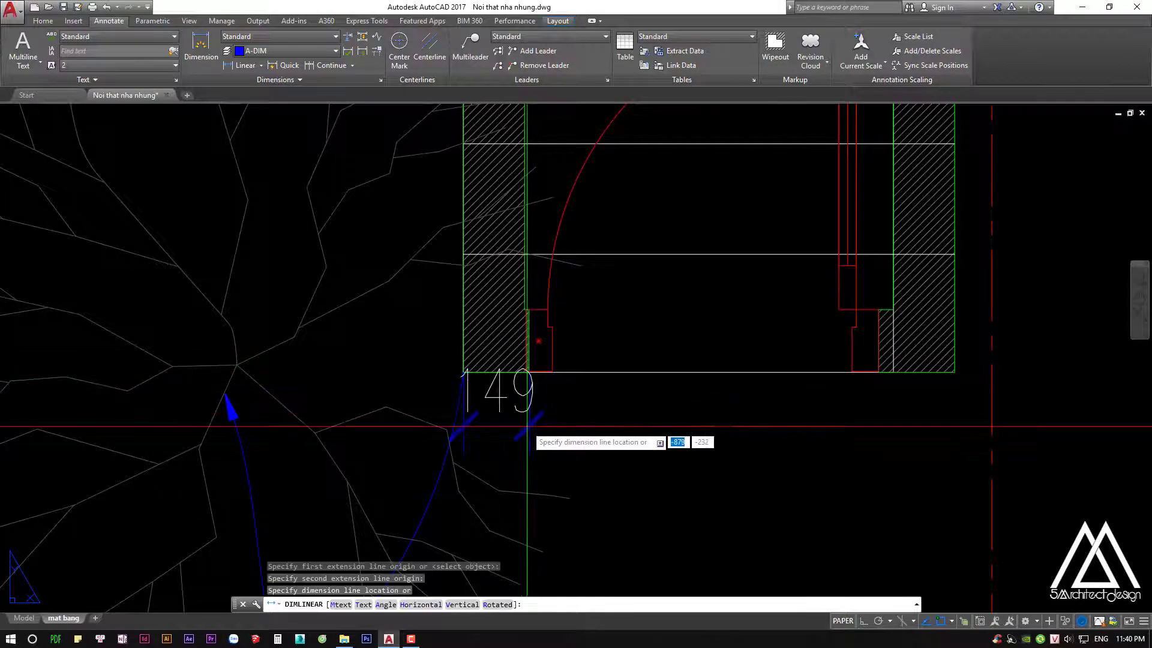
middle_click_drag(528, 440, 540, 354)
scroll(539, 354, "up", 3)
scroll(570, 310, "down", 1)
middle_click_drag(570, 310, 576, 326)
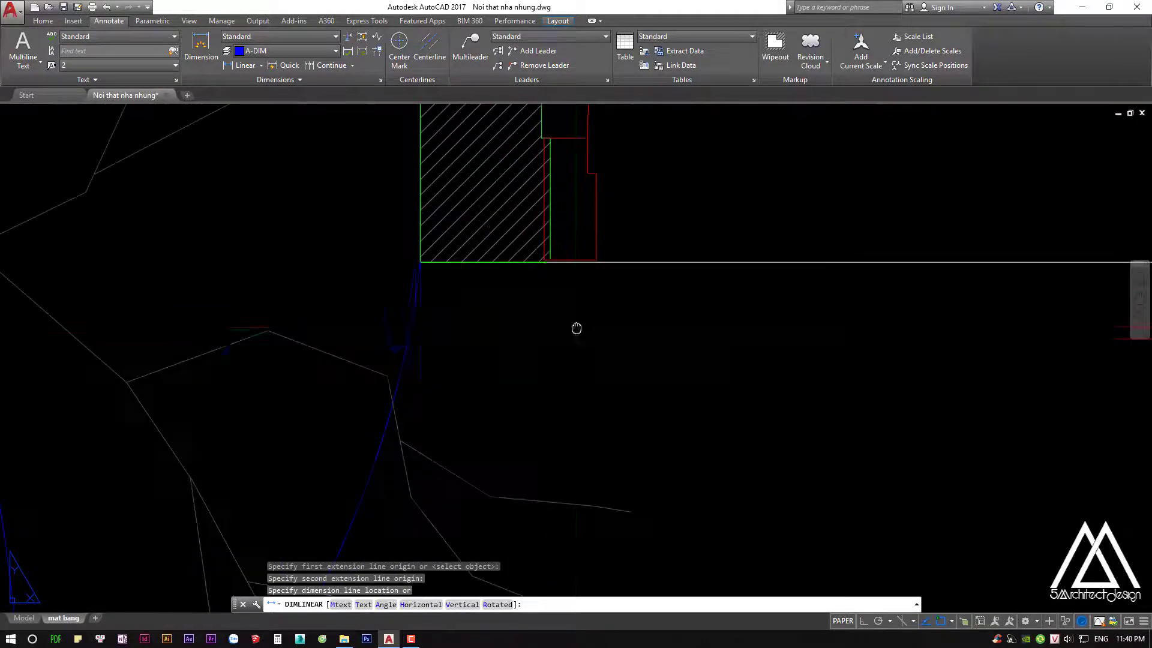
left_click(567, 396)
middle_click_drag(567, 396, 506, 400)
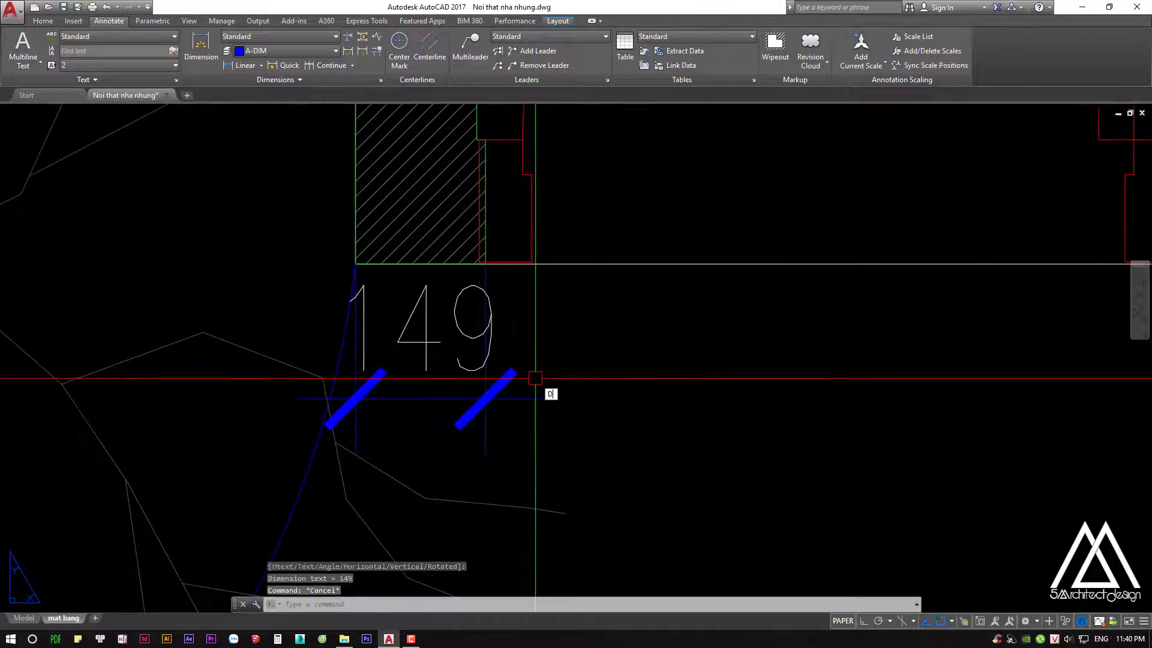
Continue the chain with DCO, adding the 793 and 173 dimensions to the far wall
type("dco")
key("Return")
middle_click_drag(1116, 264, 779, 328)
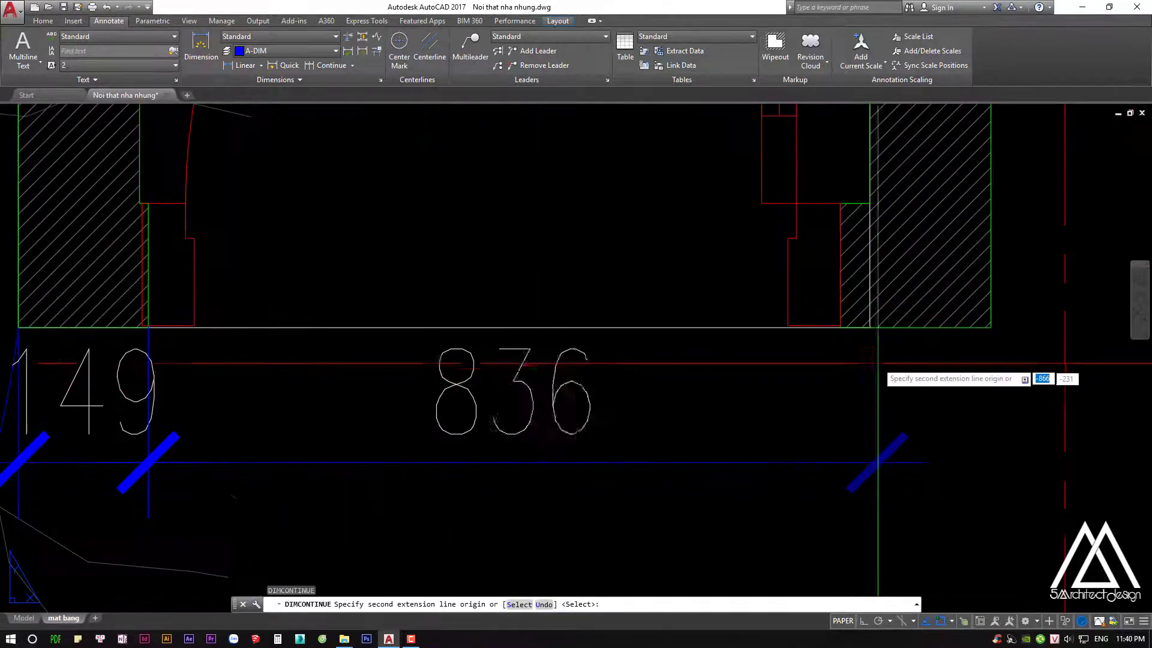
left_click(990, 327)
scroll(857, 387, "down", 5)
key("Escape")
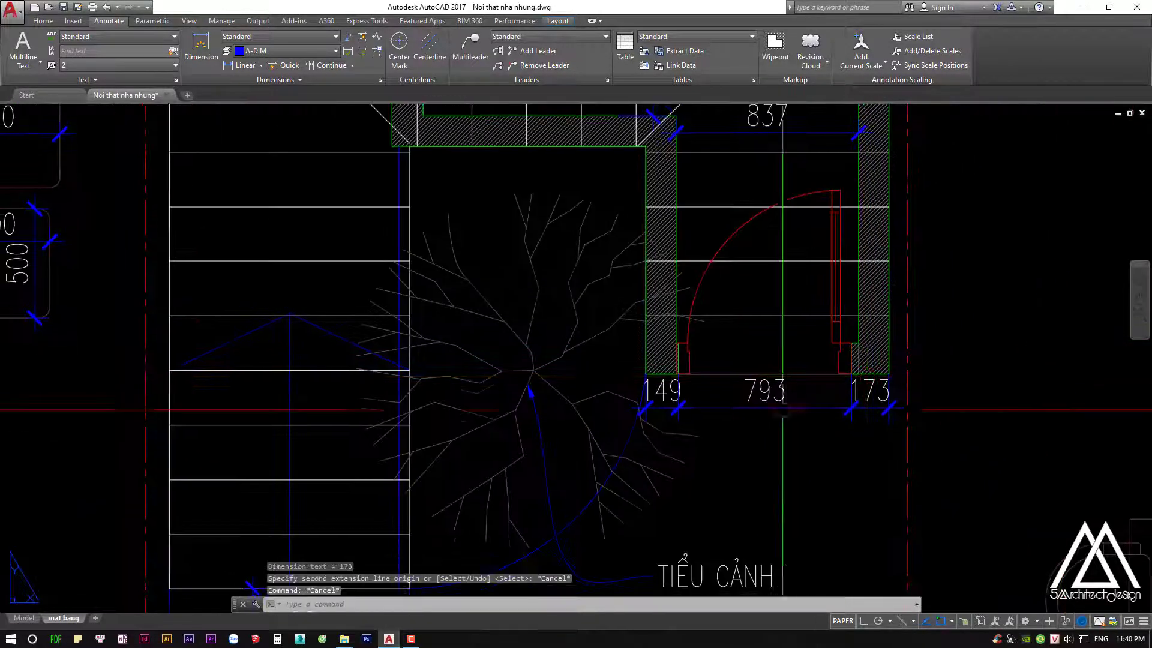
key("Escape")
scroll(758, 399, "up", 3)
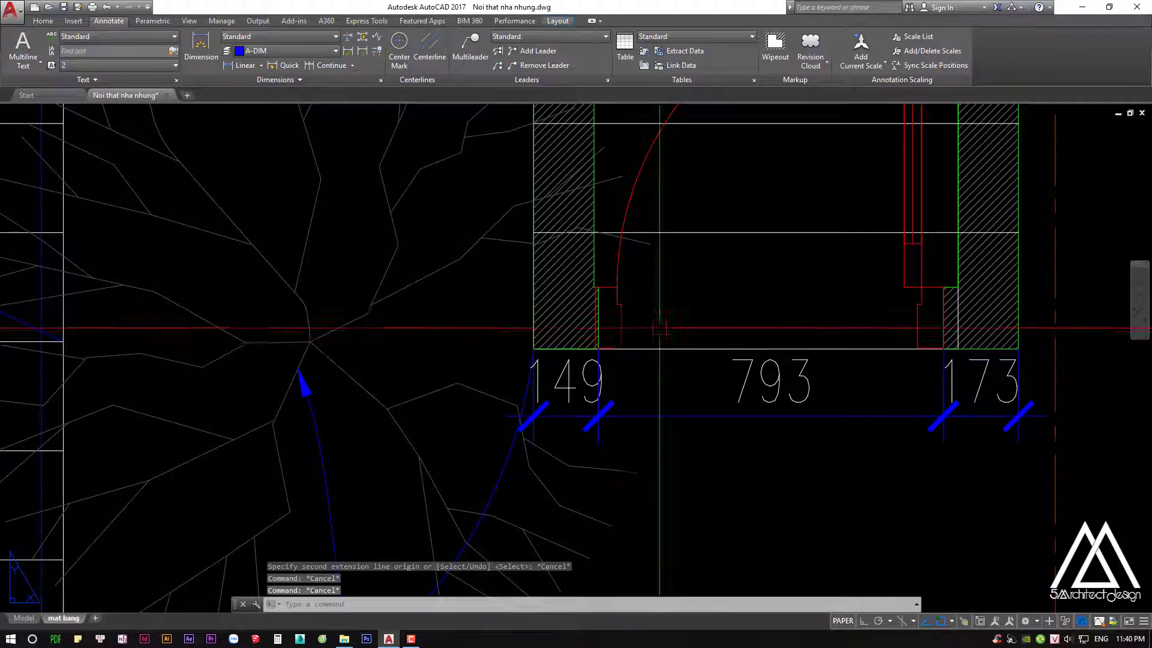
double_click(760, 321)
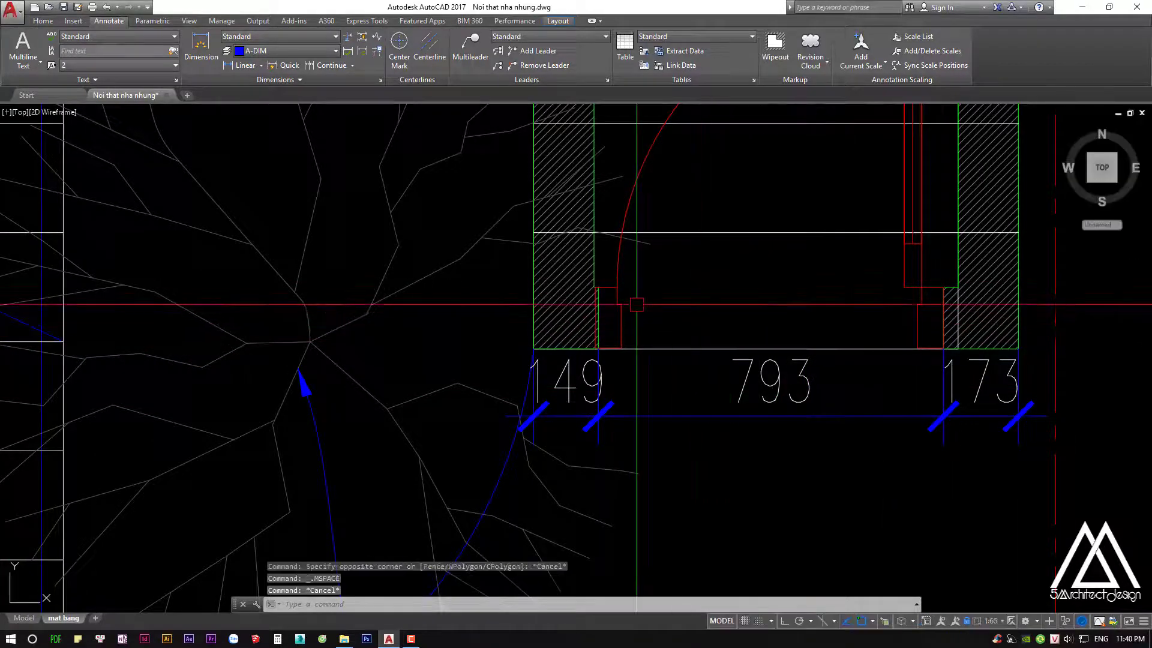
left_click(598, 306)
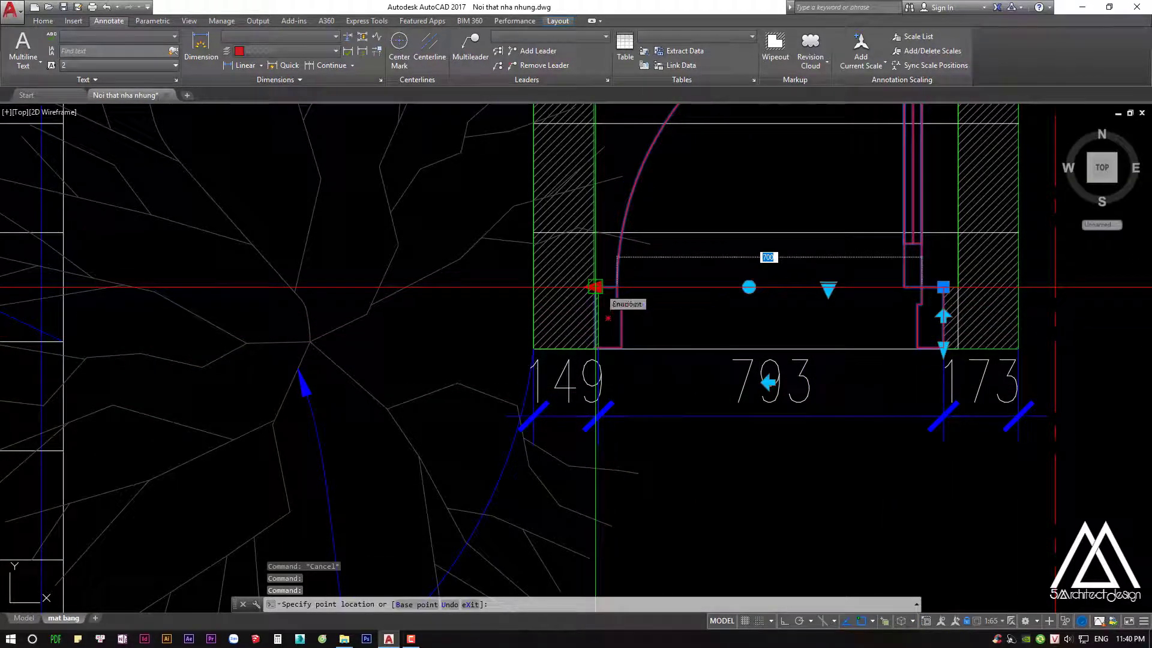
key("Escape")
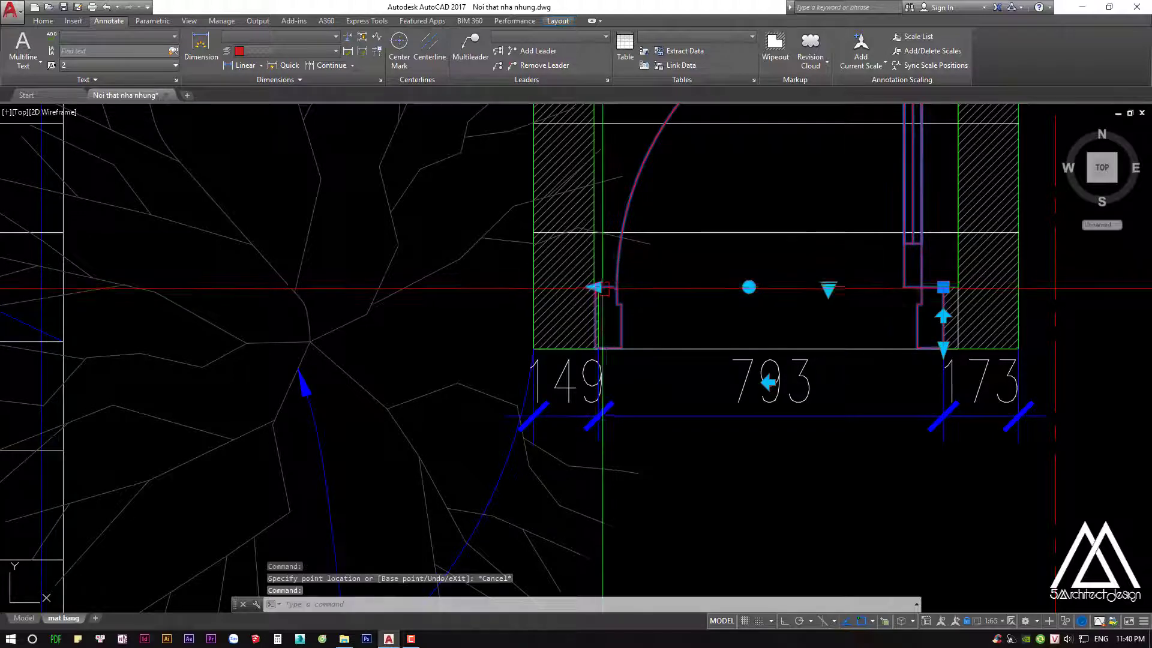
key("Escape")
left_click(616, 292)
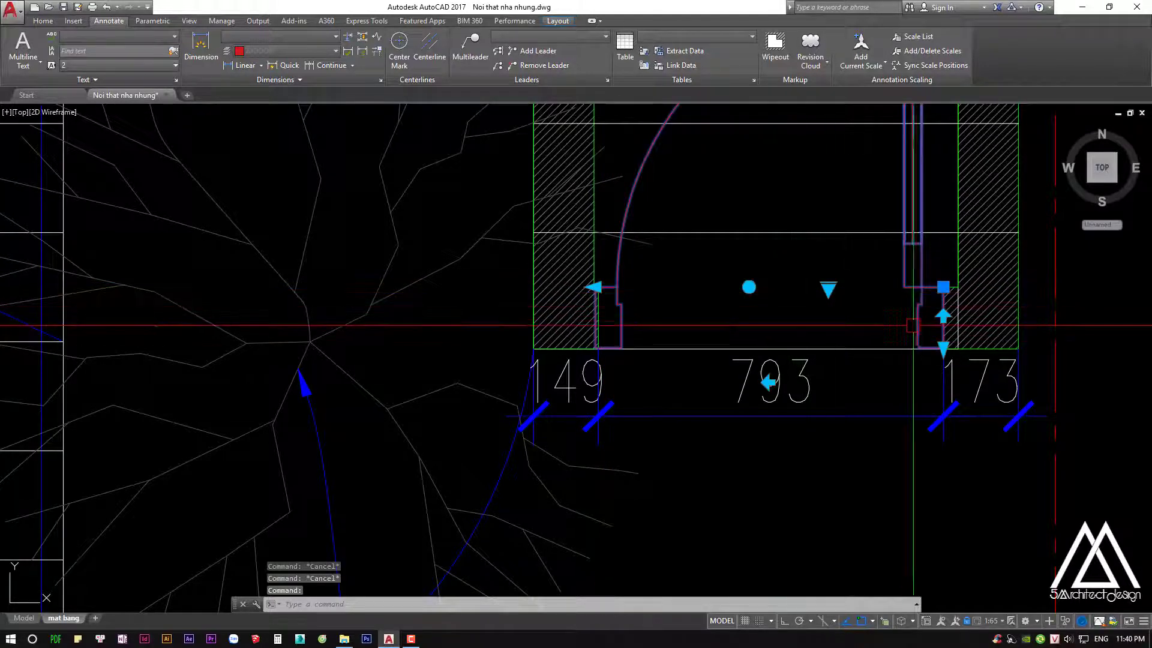
key("Escape")
key("Escape")
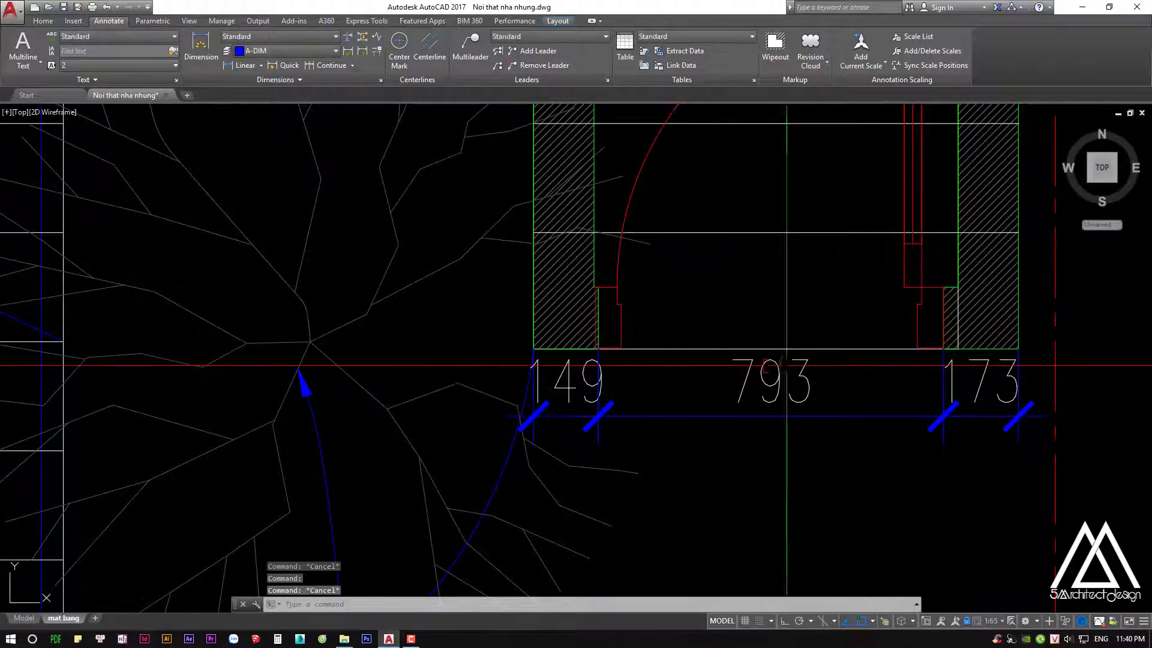
middle_click_drag(932, 419, 754, 406)
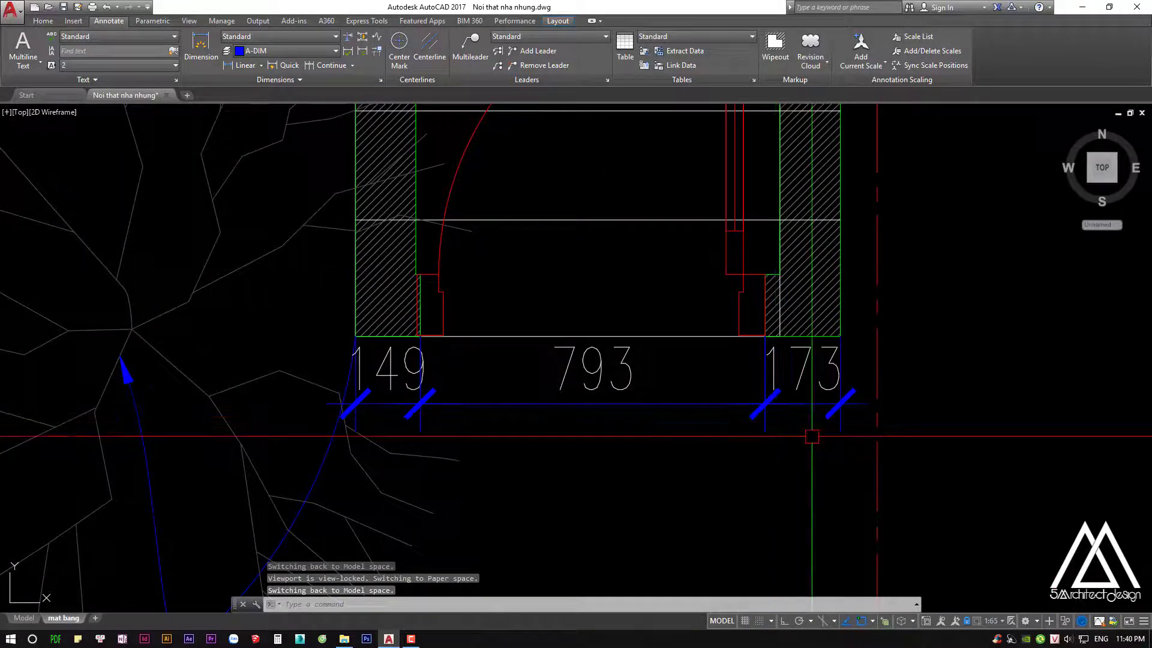
key("Return")
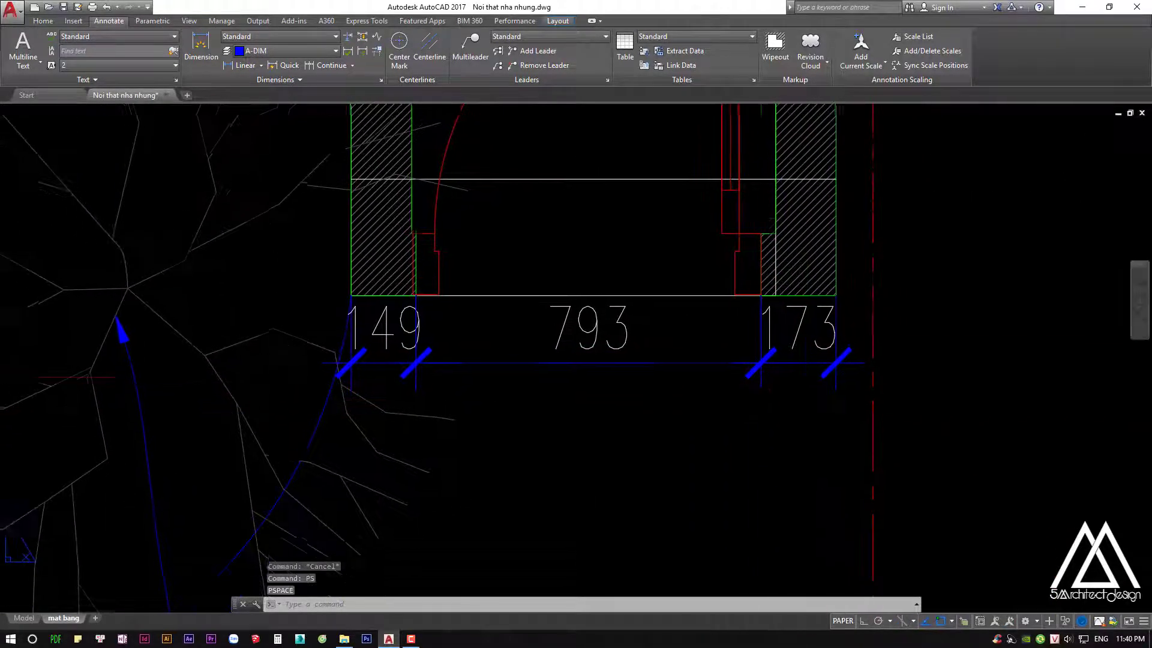
Detach the 149, 793 and 173 dimensions from geometry after abandoning a move
left_click(825, 387)
left_click(415, 316)
type("m")
key("Return")
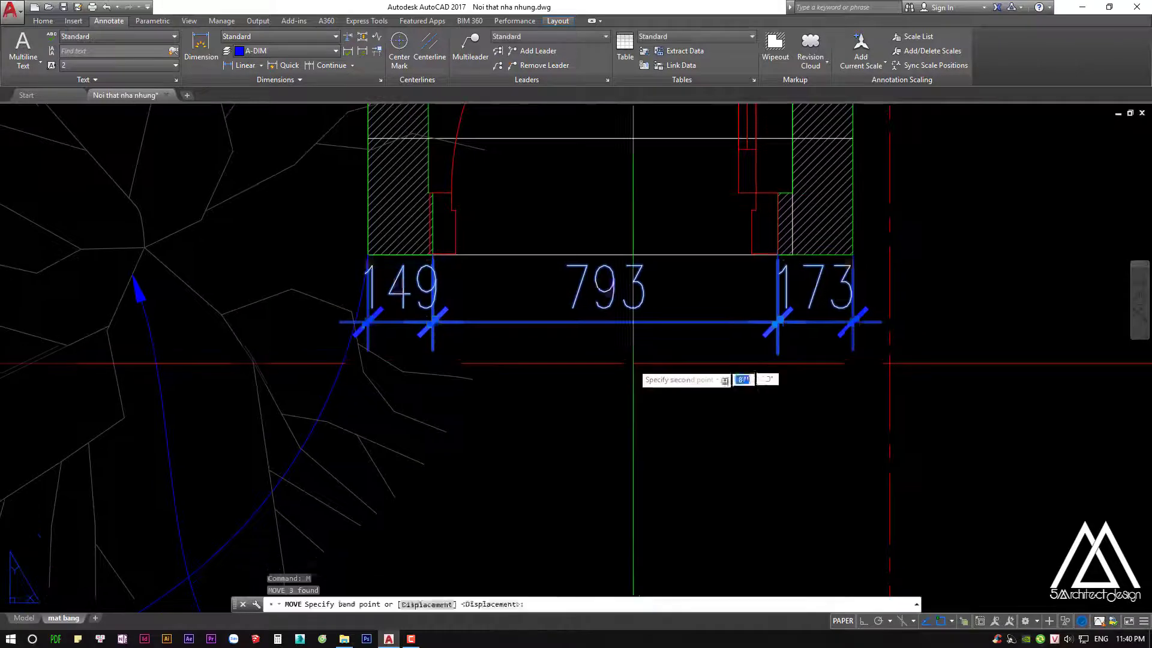
left_click(652, 358)
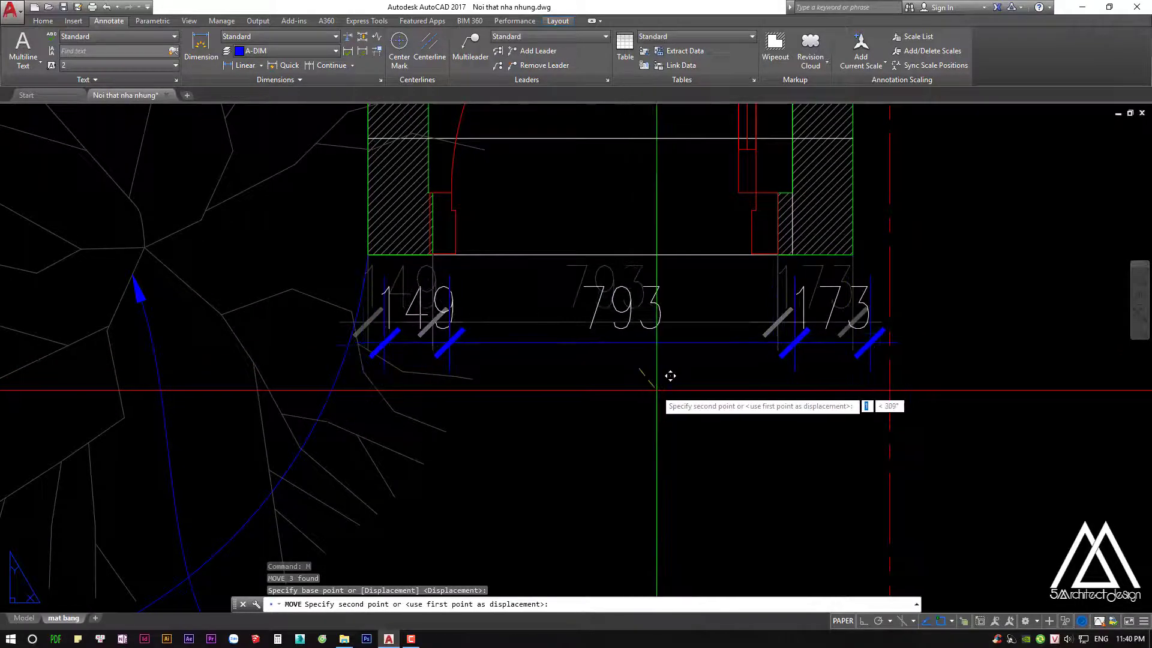
key("F8")
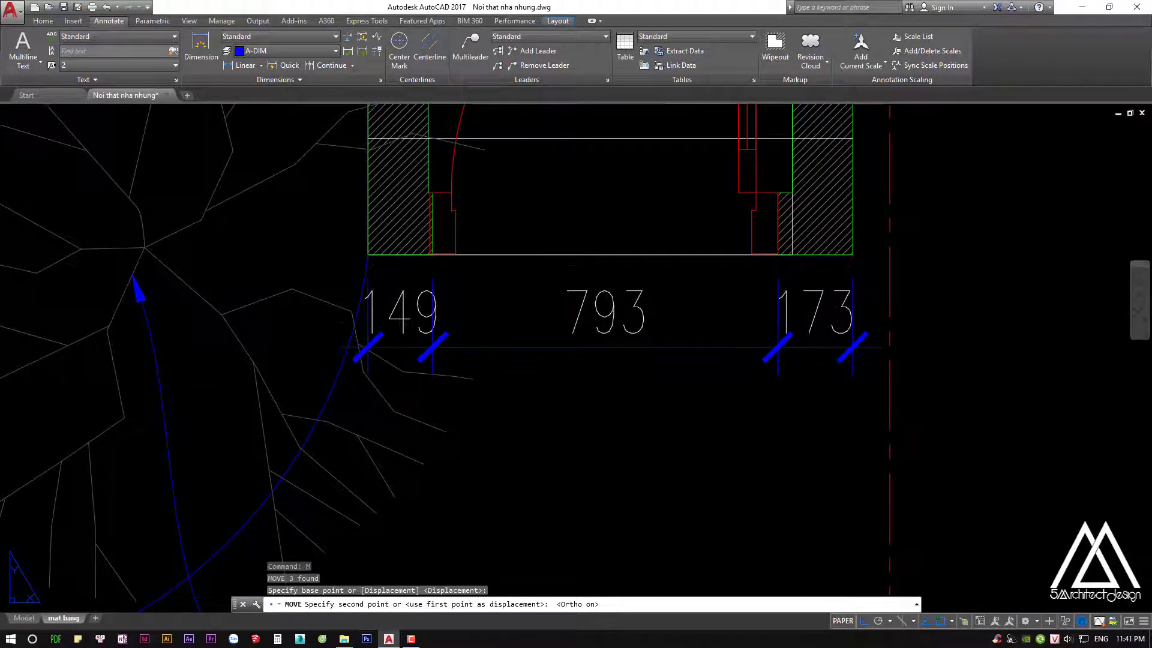
key("Escape")
scroll(679, 408, "down", 2)
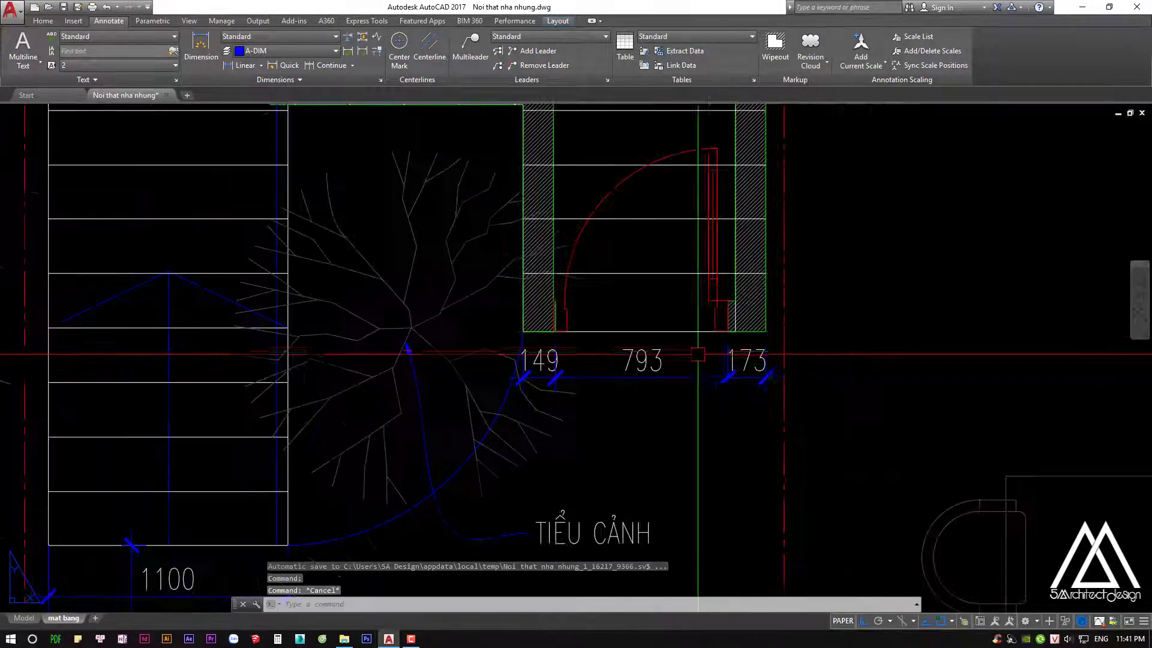
key("Return")
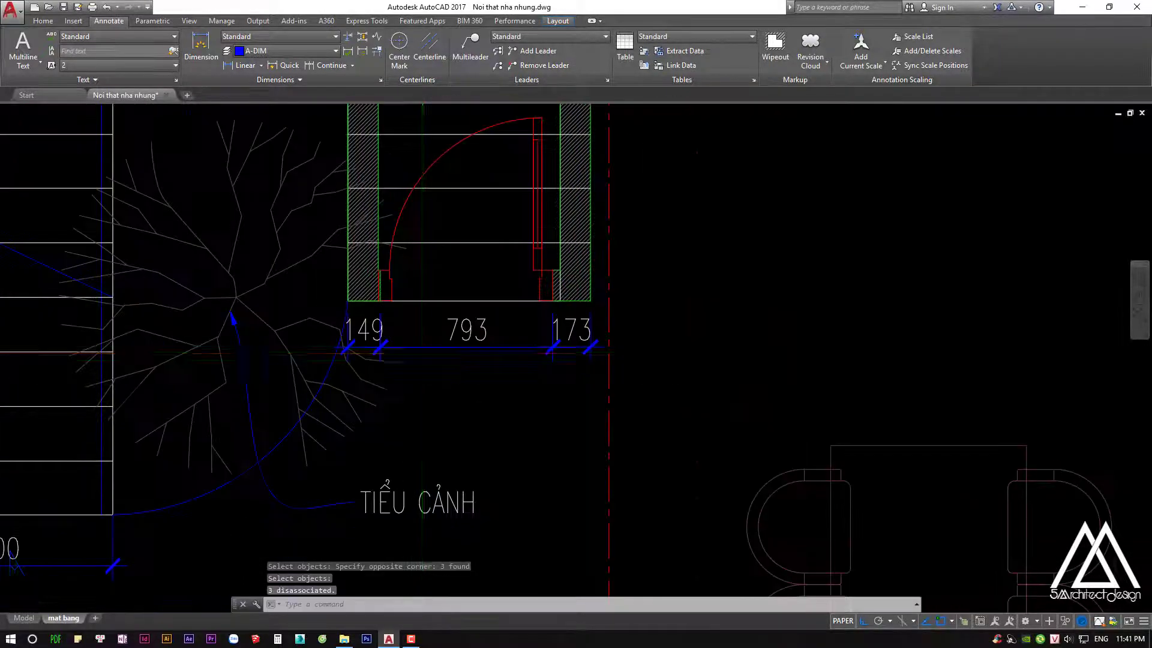
scroll(458, 413, "down", 3)
Add a vertical linear dimension (2141) along the wall beside the small room
type("dli")
key("Return")
scroll(515, 217, "up", 4)
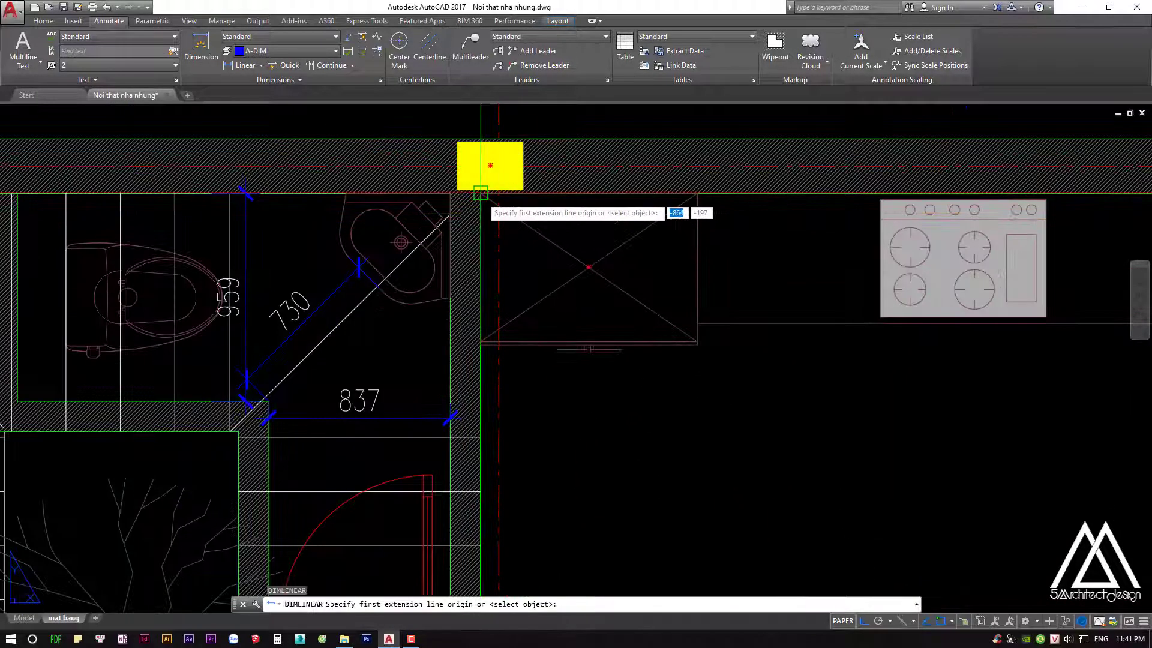
left_click(514, 217)
middle_click_drag(498, 420, 530, 164)
left_click(531, 393)
middle_click_drag(529, 260, 528, 445)
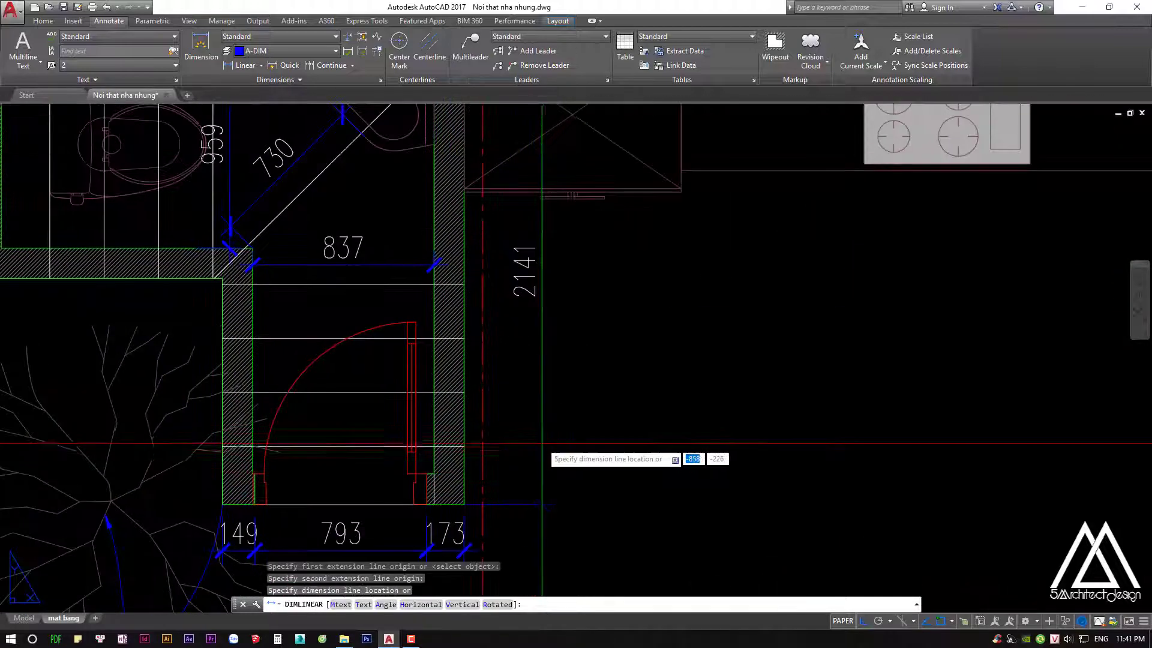
left_click(501, 254)
key("Escape")
middle_click_drag(498, 263, 501, 254)
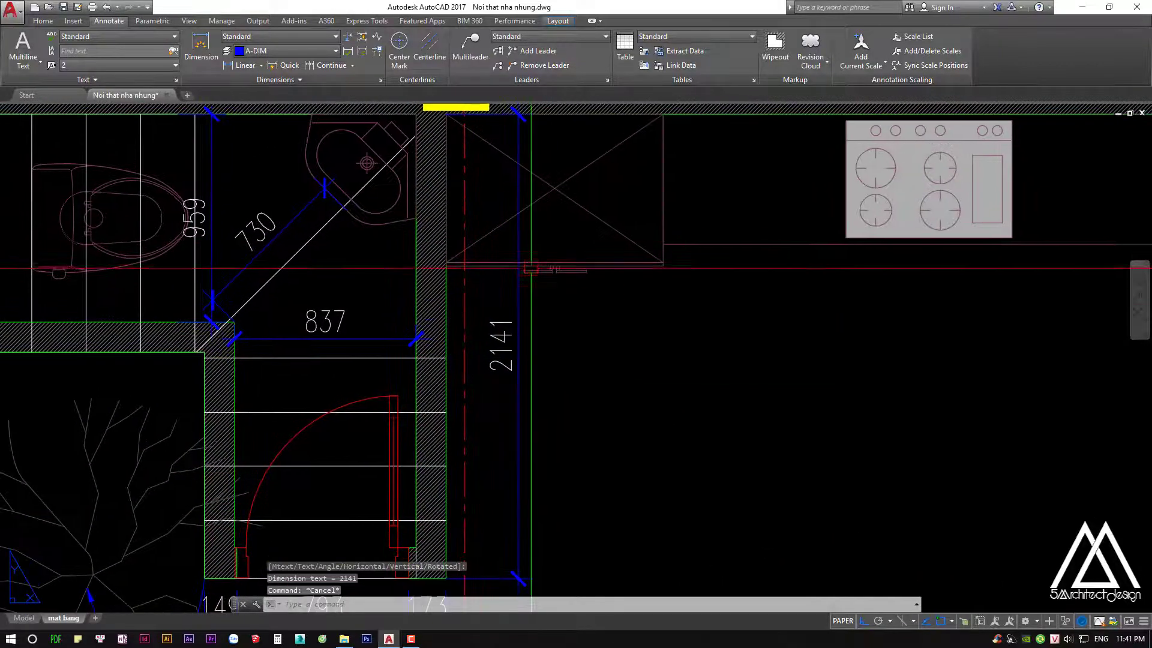
Try the CD dimension adjustment routine on the 2141 dimension, then cancel it
type("cd")
key("Return")
middle_click_drag(490, 371, 547, 300)
left_click(541, 289)
left_click(547, 299)
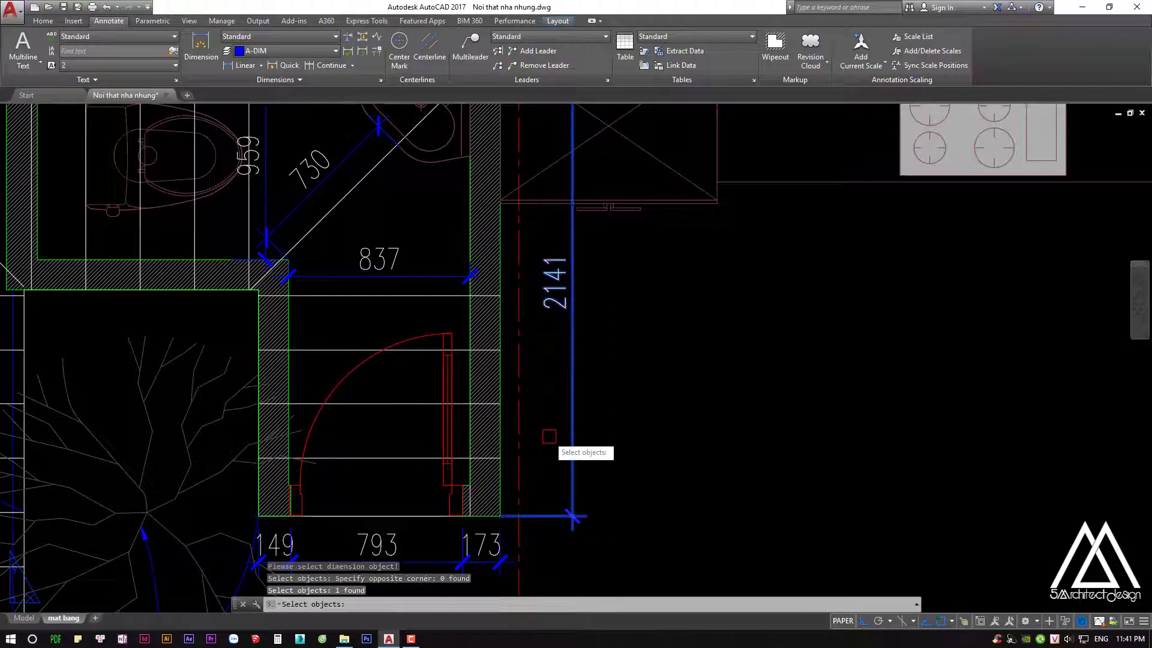
key("Return")
scroll(525, 450, "down", 2)
scroll(525, 453, "down", 1)
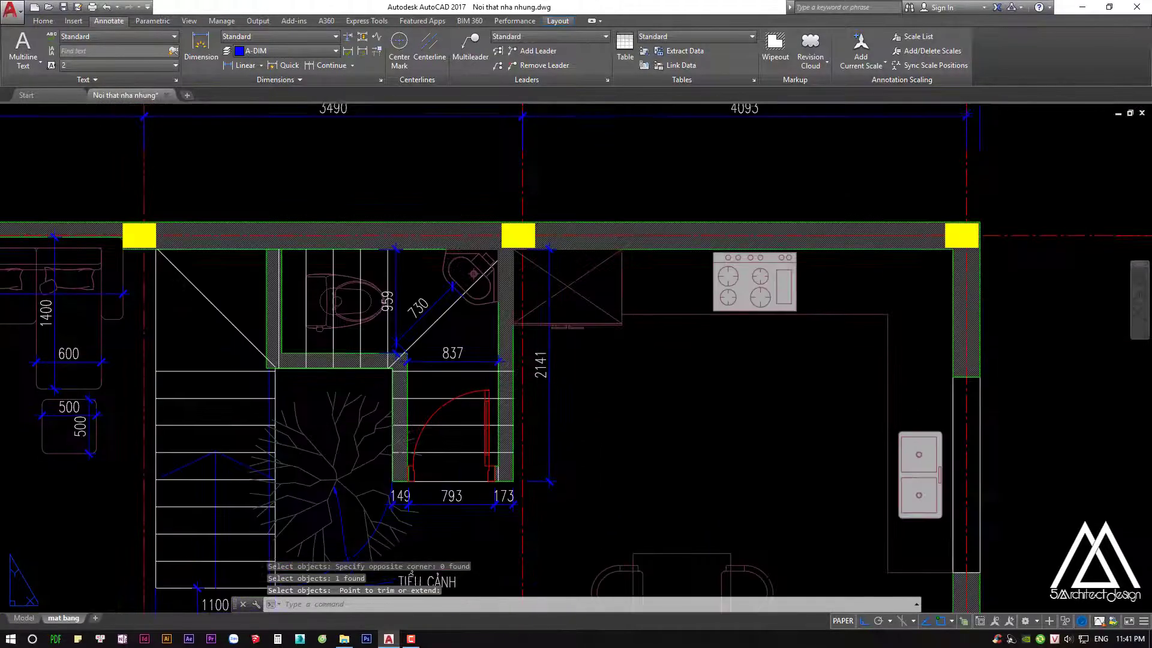
scroll(529, 382, "up", 3)
key("Escape")
Edit the vertical dimension text from 2141 to 2140
left_click(552, 327)
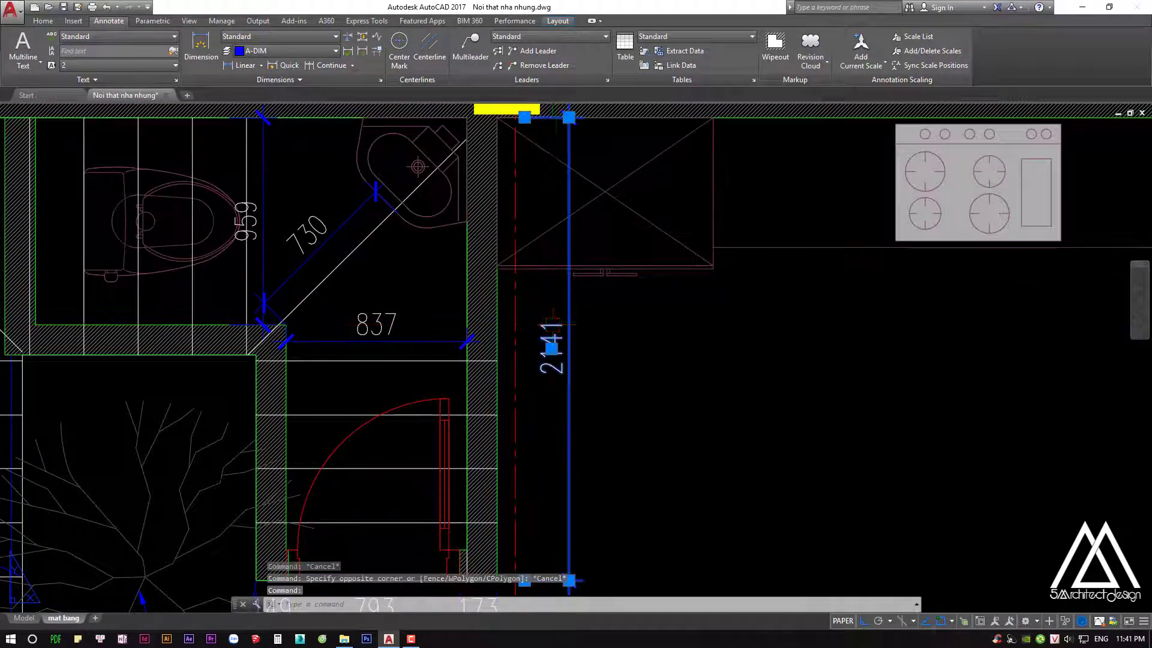
double_click(553, 328)
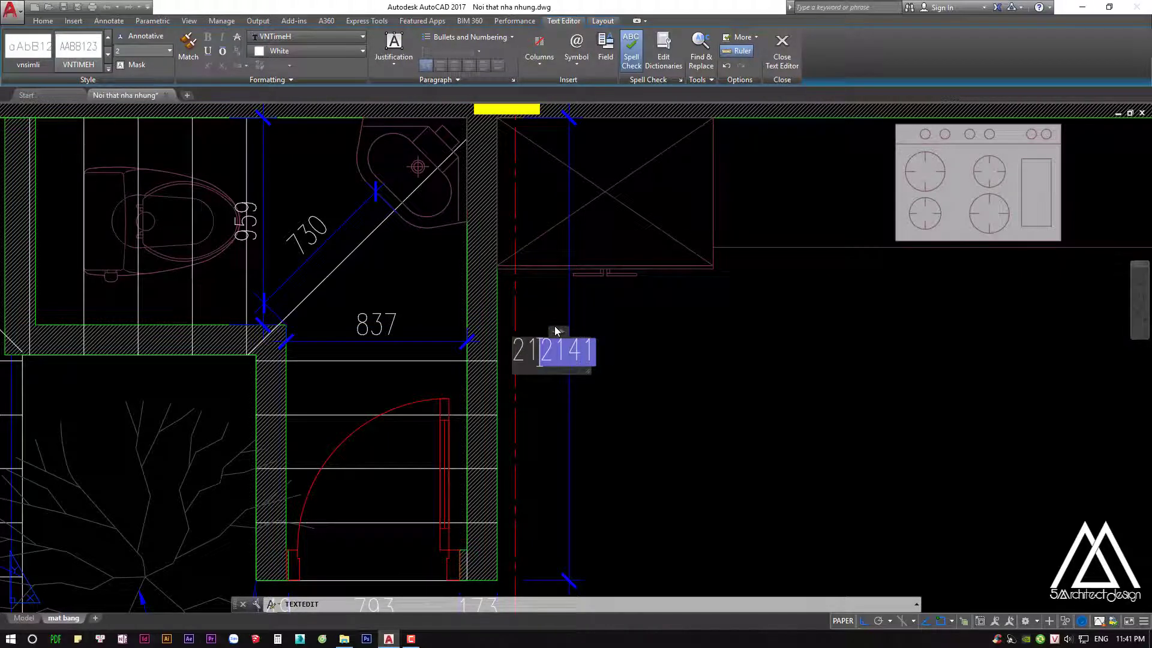
left_click(651, 343)
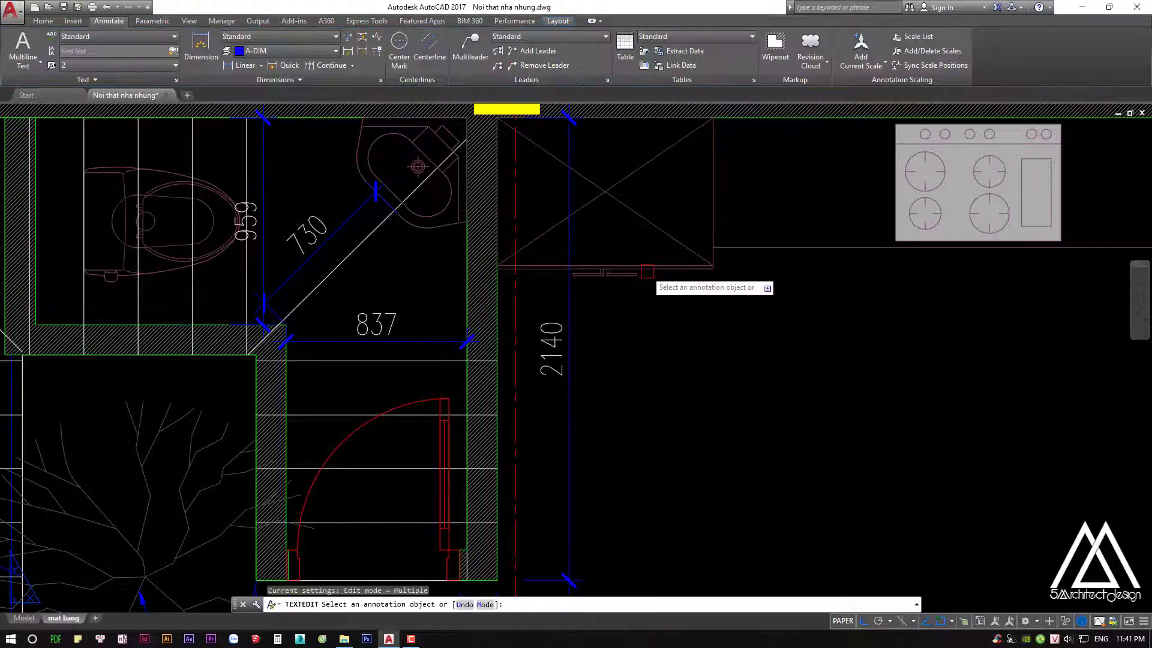
middle_click_drag(654, 300, 586, 327)
key("Escape")
Add a 1000 linear dimension from the wall corner to the hood's end
type("dli")
key("Return")
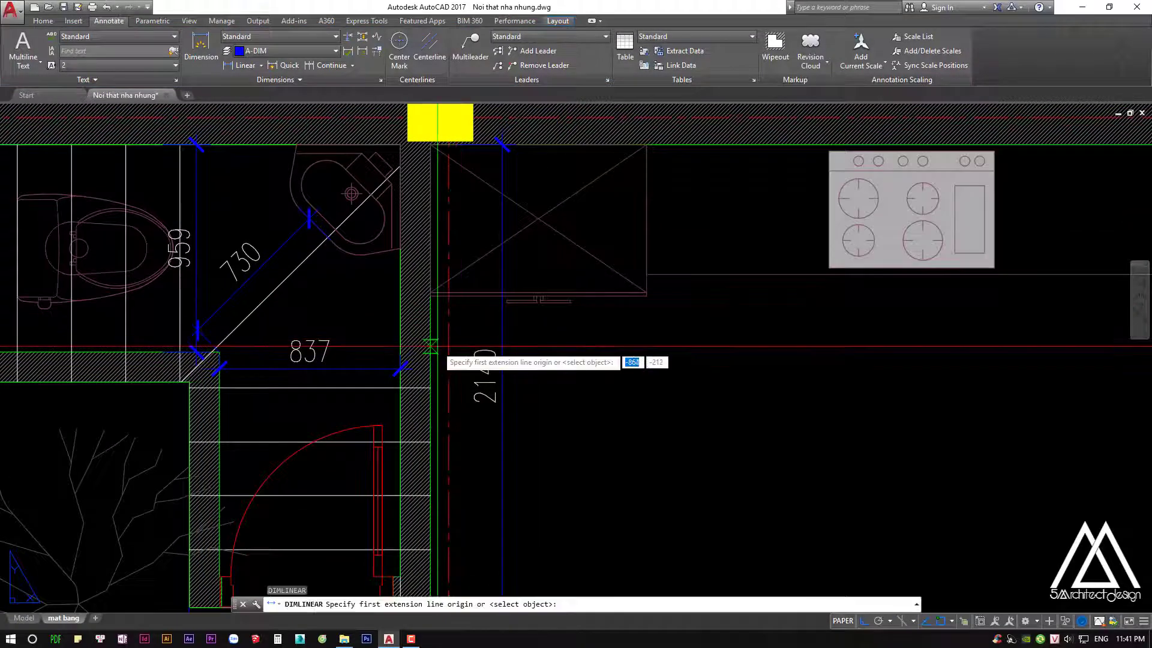
left_click(430, 340)
middle_click_drag(626, 274, 606, 277)
mouse_move(852, 340)
middle_mouse_down()
mouse_move(664, 351)
mouse_move(752, 327)
middle_mouse_up()
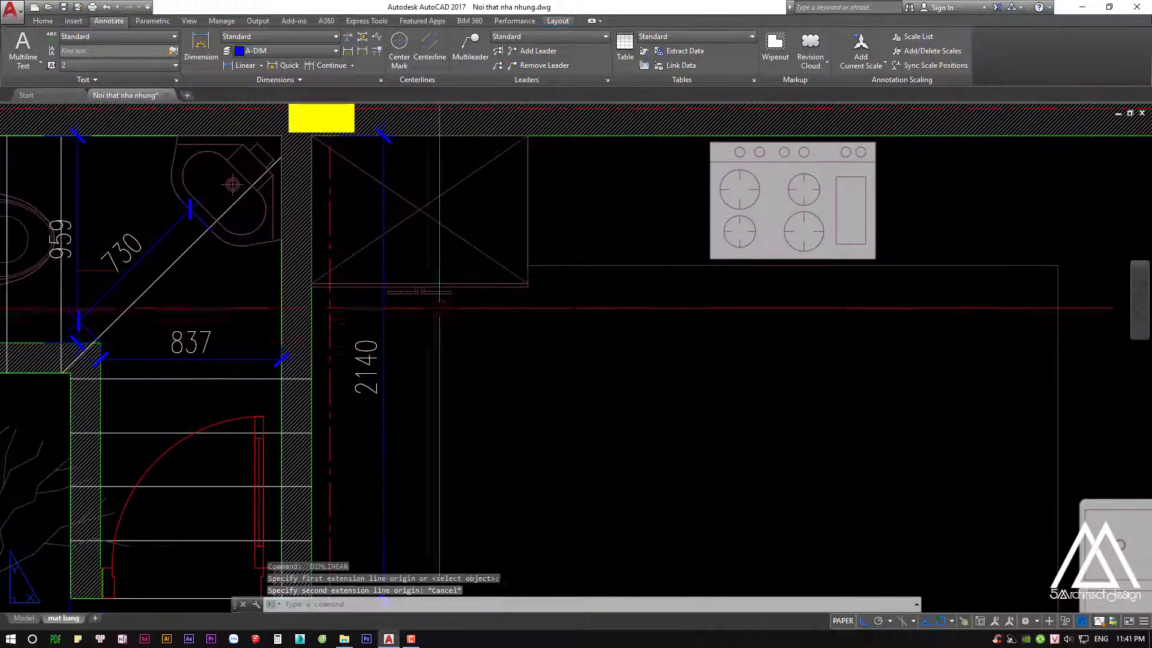
left_click(527, 265)
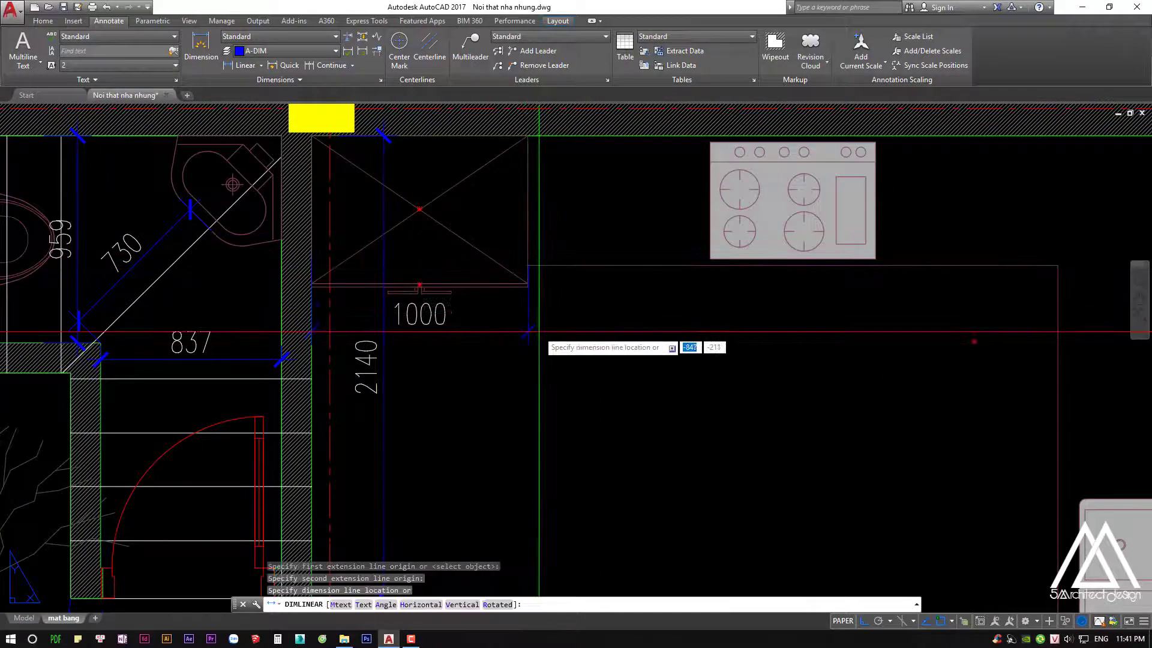
left_click(538, 332)
middle_click_drag(633, 325, 554, 315)
Continue the chain with 2452 and 600 dimensions to the right wall
type("o")
key("Return")
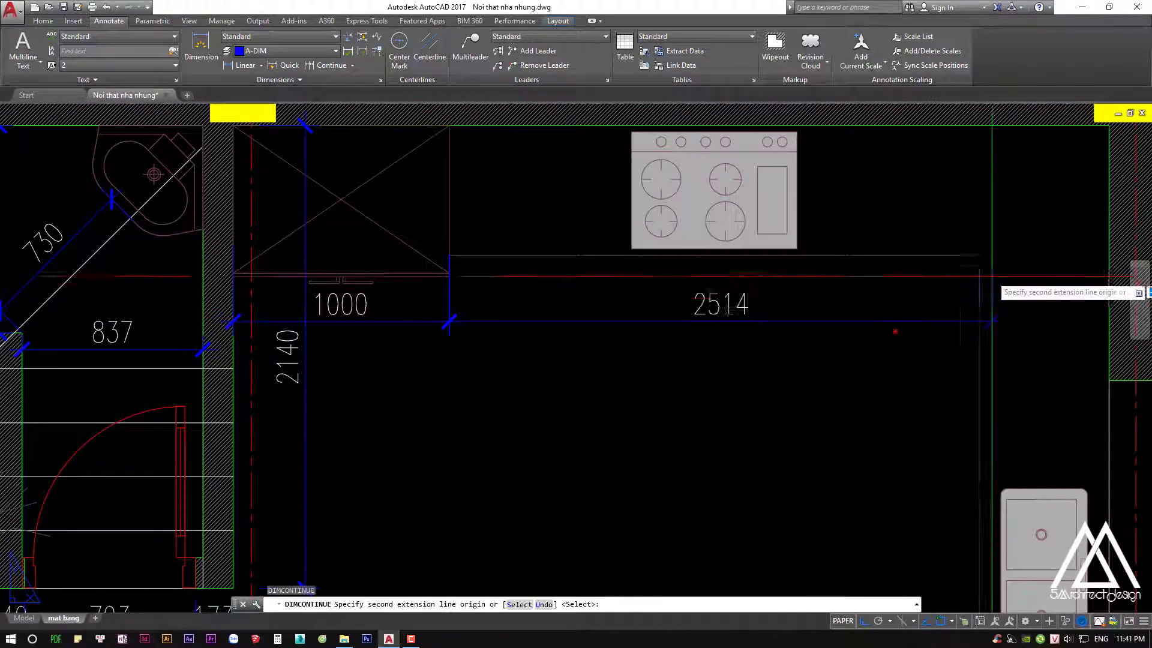
middle_click_drag(788, 180, 731, 169)
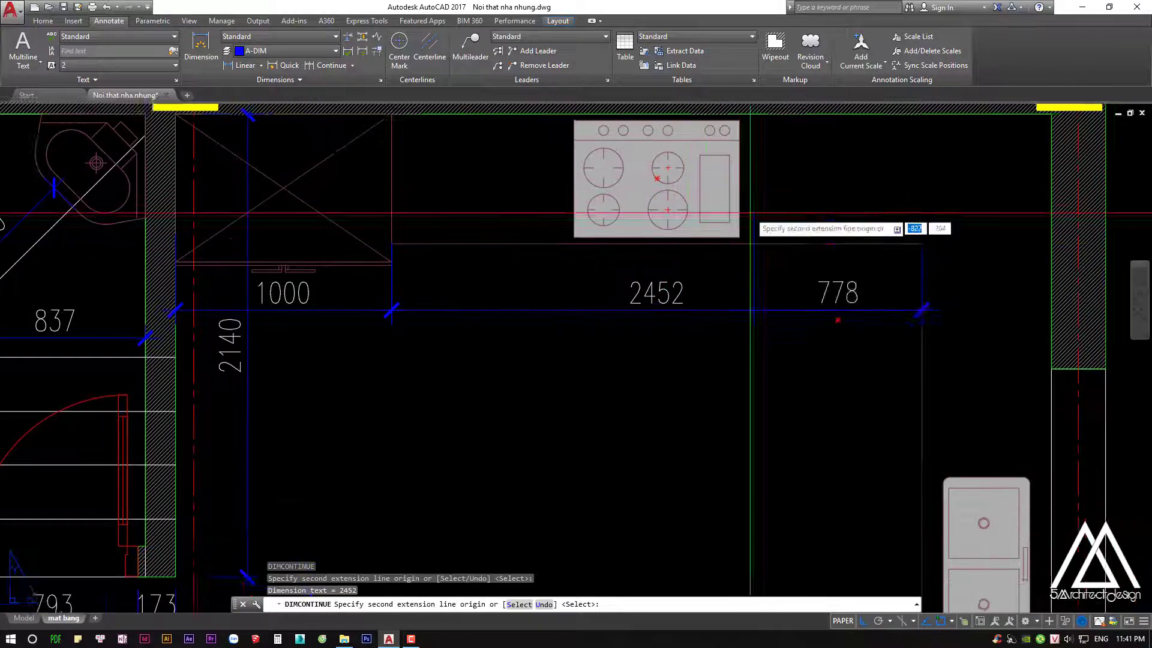
scroll(744, 207, "down", 3)
left_click(898, 241)
key("Escape")
key("Escape")
key("Escape")
middle_click_drag(785, 271, 790, 289)
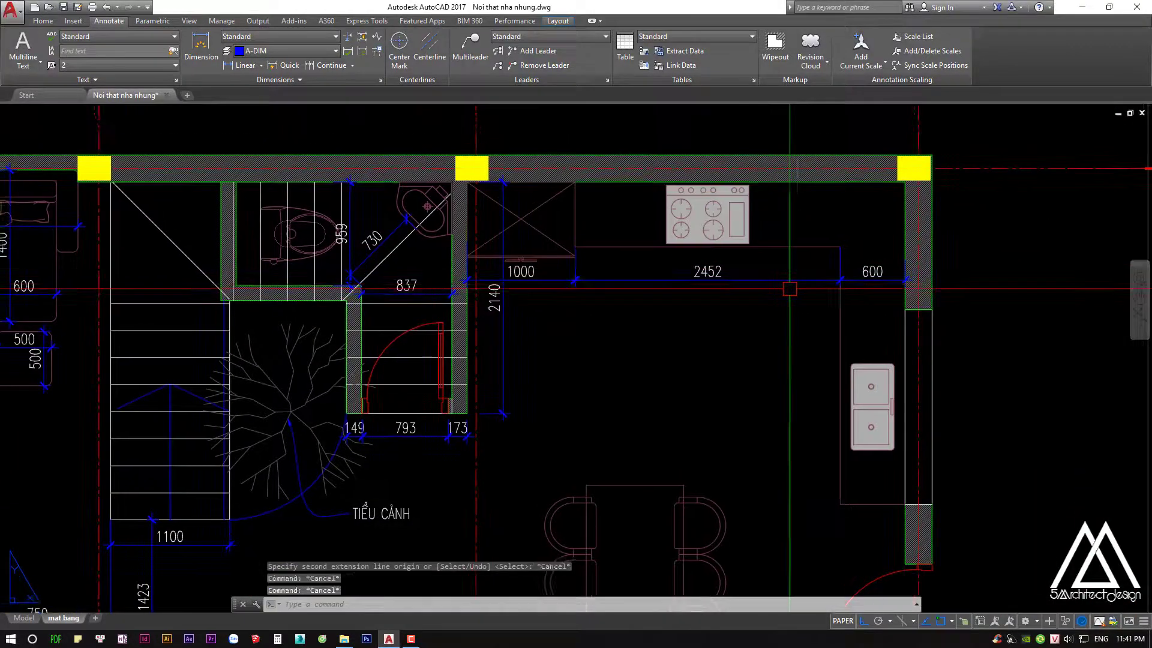
Disassociate the new kitchen dimensions and enter the viewport's model space
type("d")
key("Return")
key("Return")
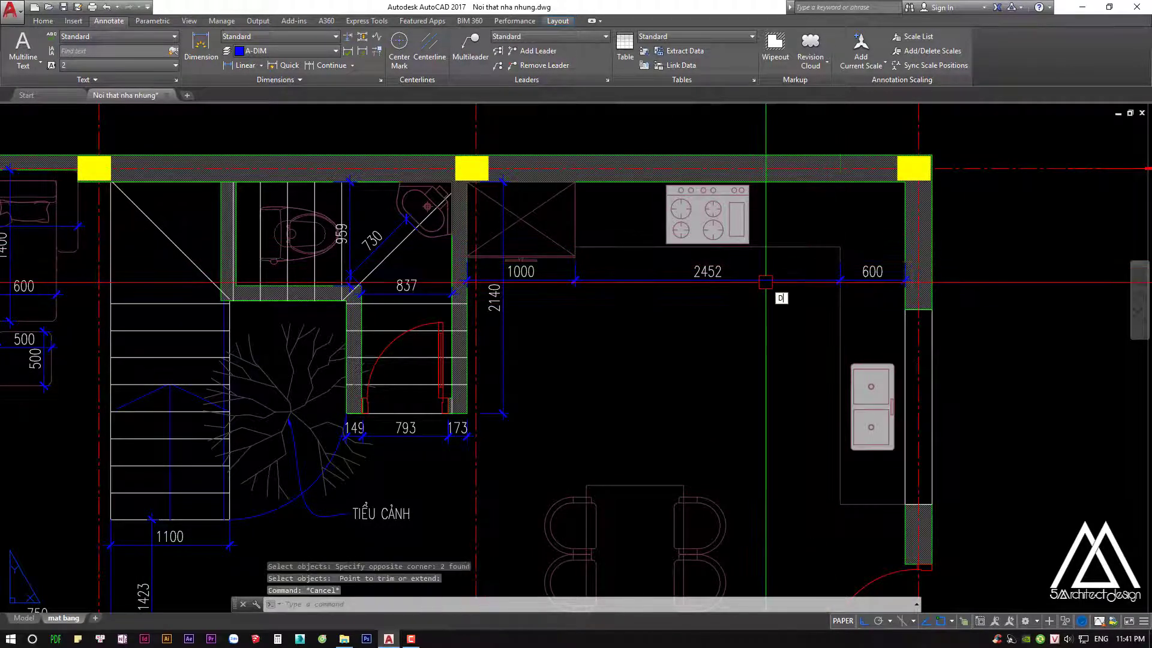
left_click(1054, 288)
key("Escape")
double_click(845, 355)
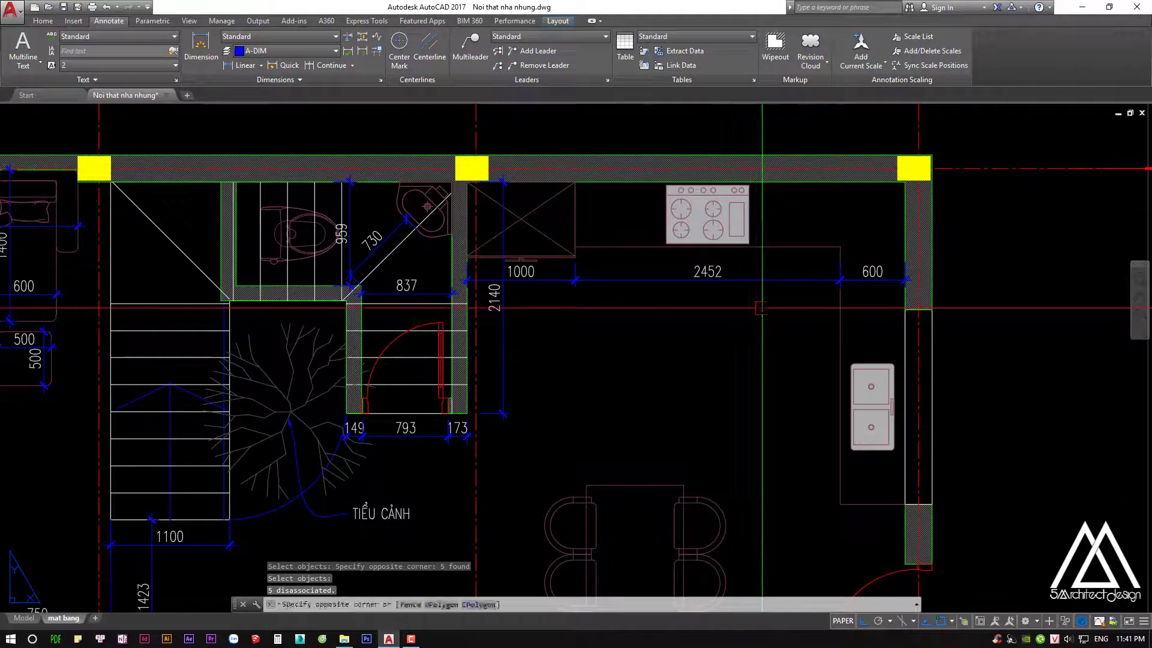
left_click(863, 381)
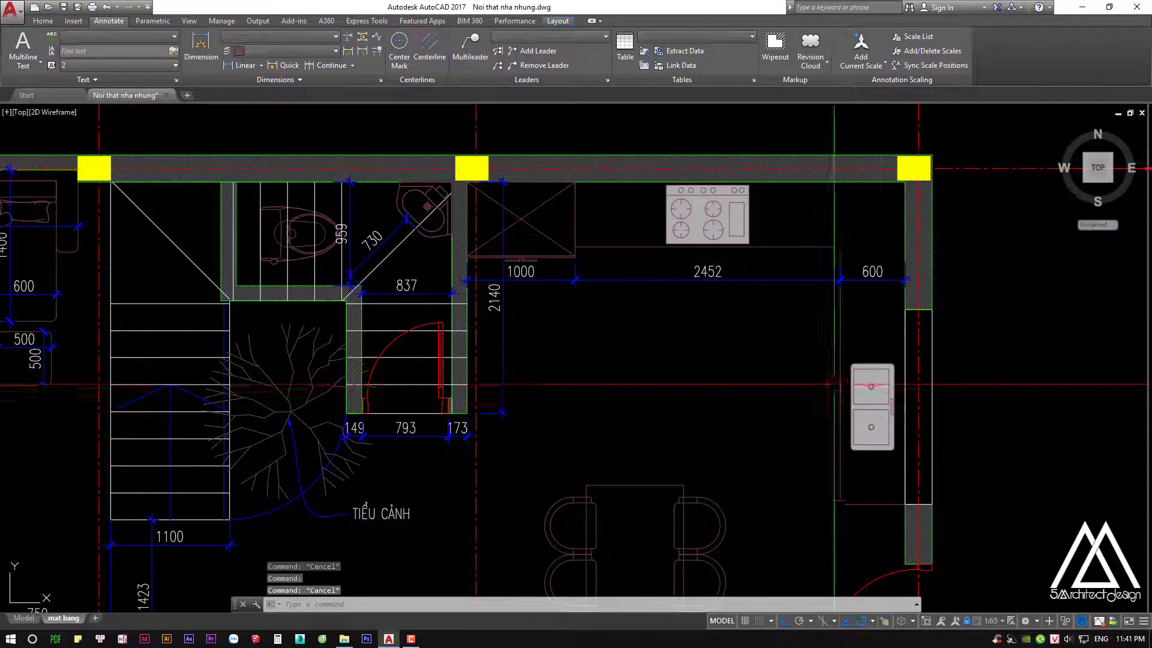
Rotate the stove 90 degrees and place it beside the kitchen's right wall
middle_click_drag(798, 288, 780, 252)
left_click(715, 186)
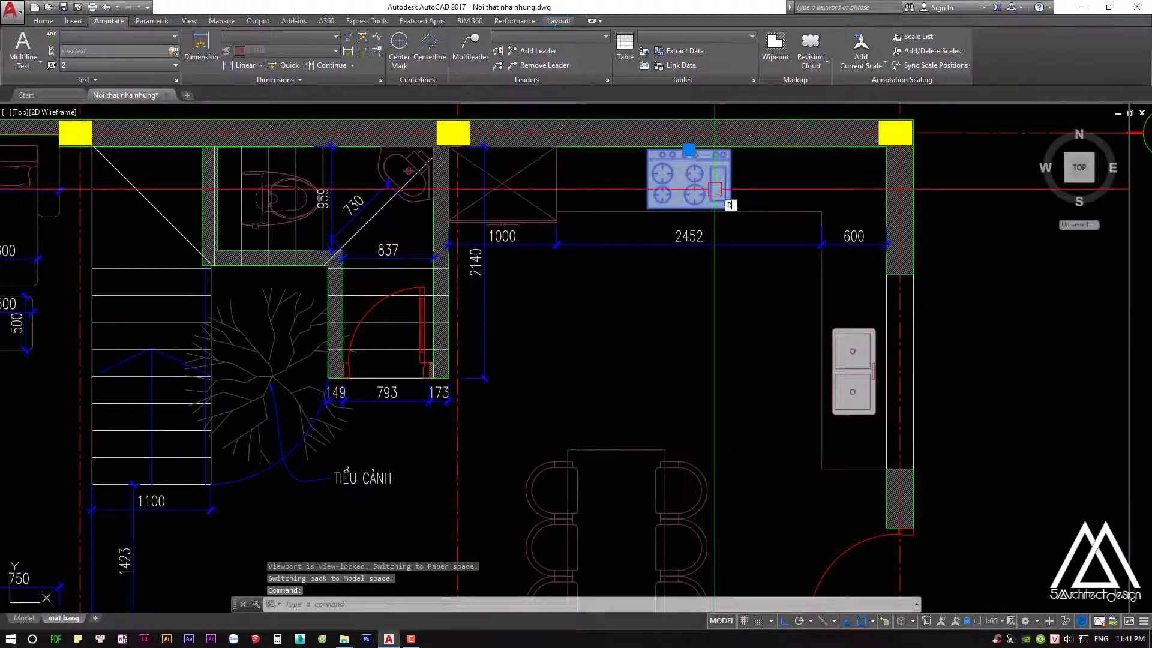
type("P")
key("Return")
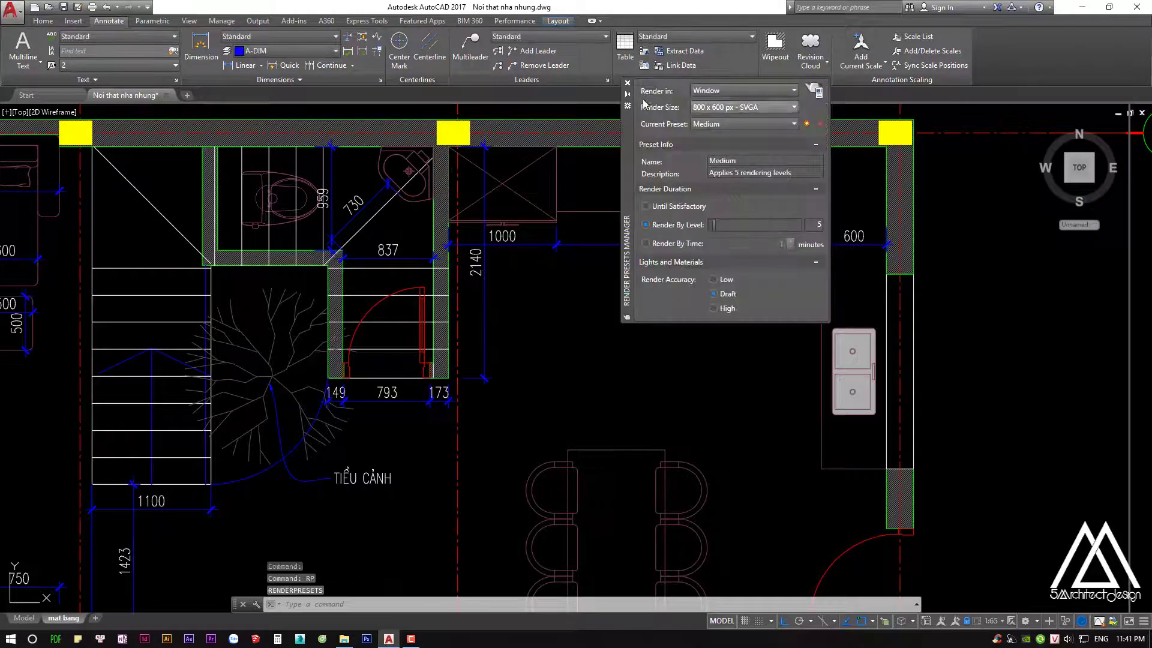
left_click(627, 84)
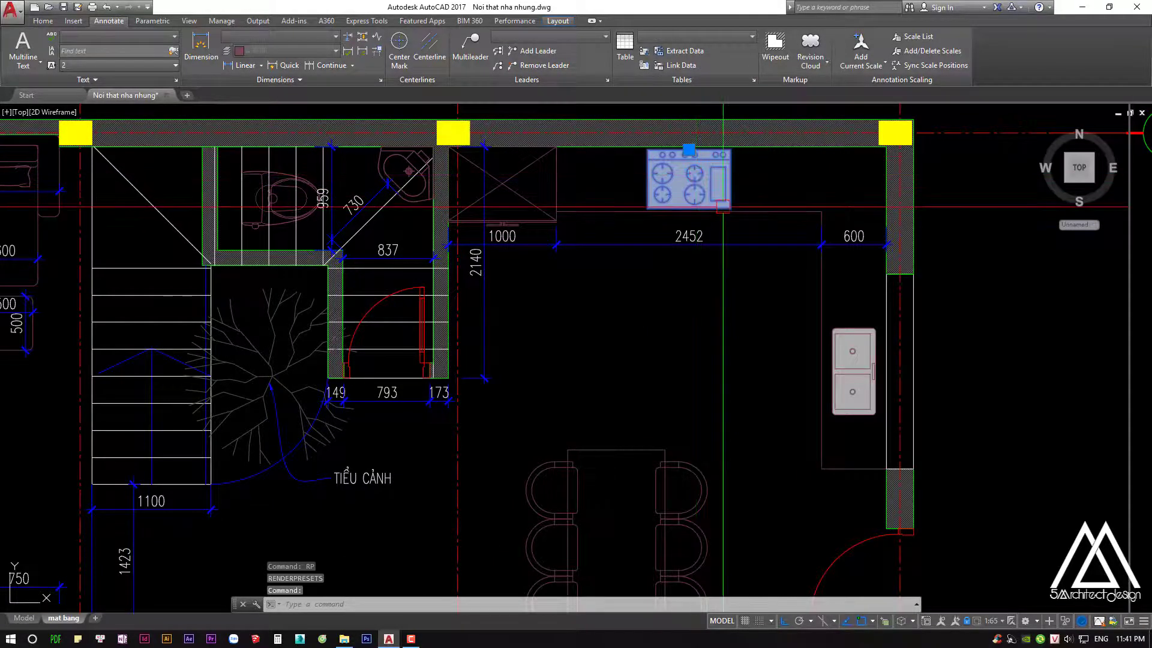
type("O")
key("Return")
left_click(744, 179)
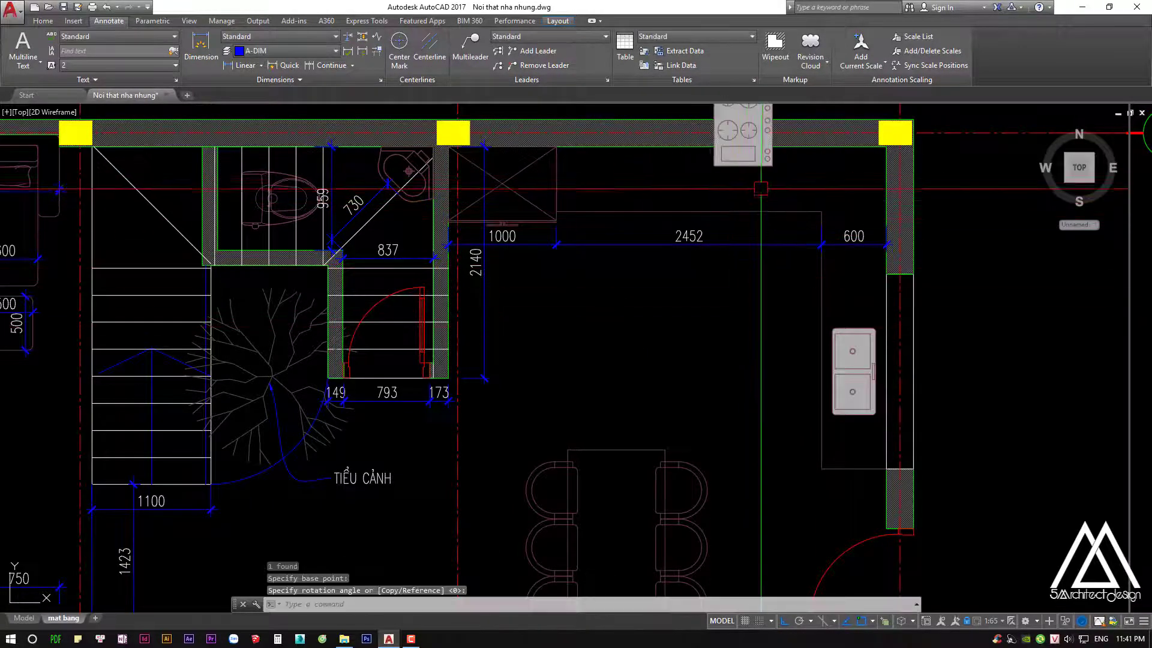
left_click(775, 153)
middle_click_drag(775, 153, 769, 204)
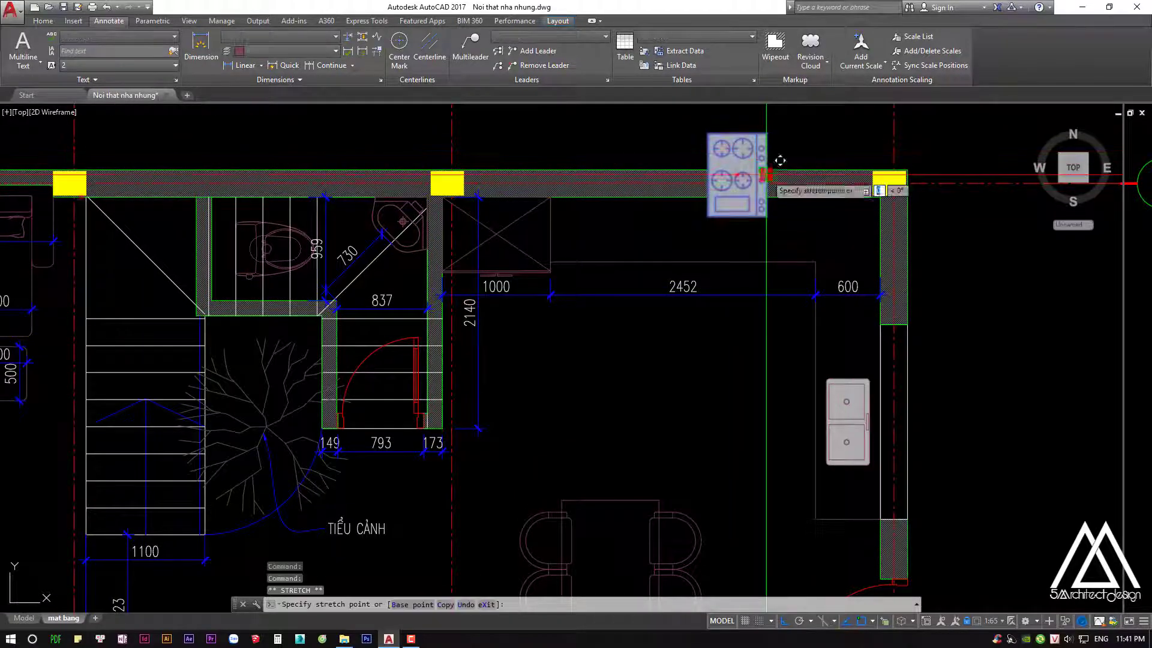
left_click(765, 175)
left_click(869, 422)
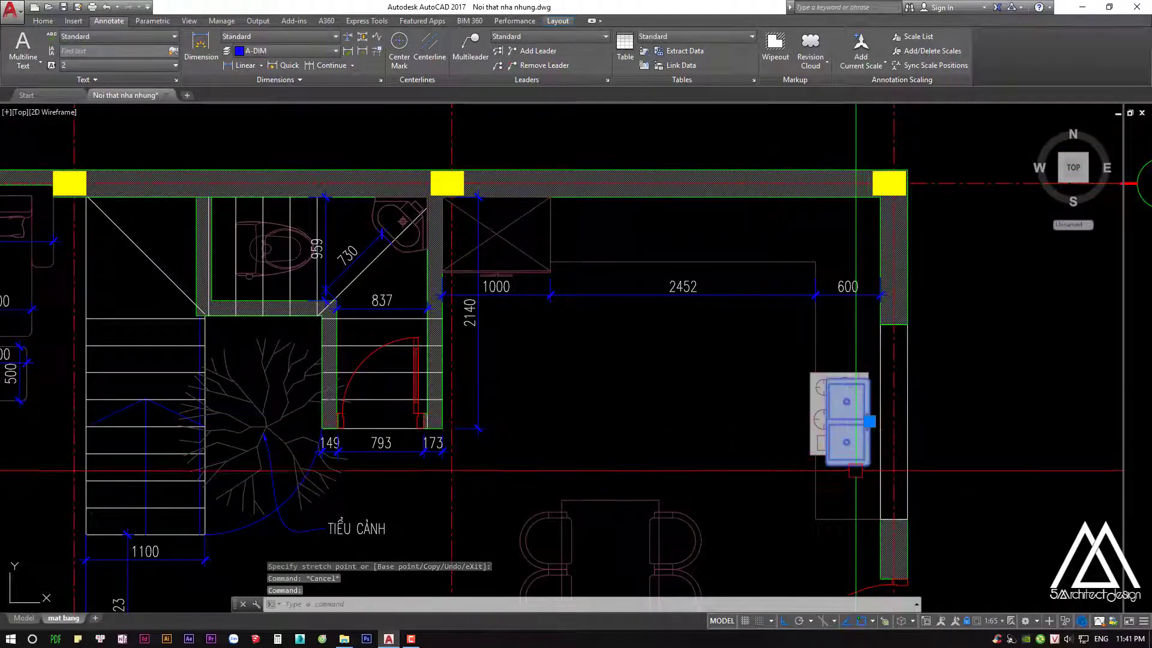
key("ctrl+v")
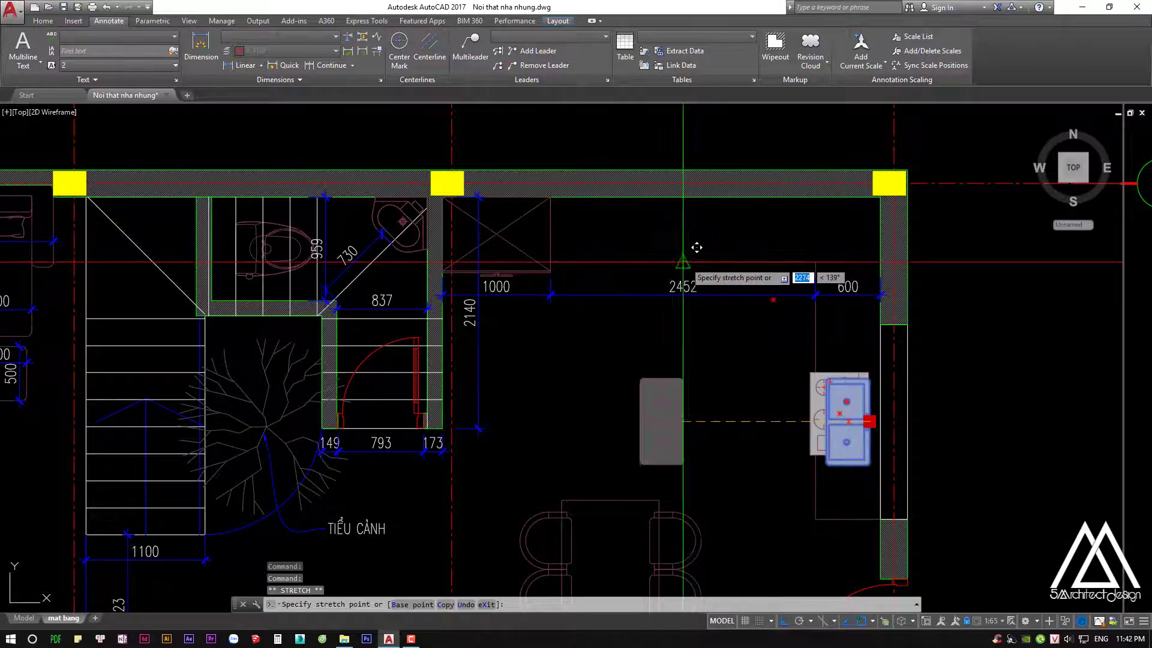
Move the stove flush onto the right-wall counter and open its block definition
left_click(673, 252)
left_click(858, 415)
type("m")
key("Return")
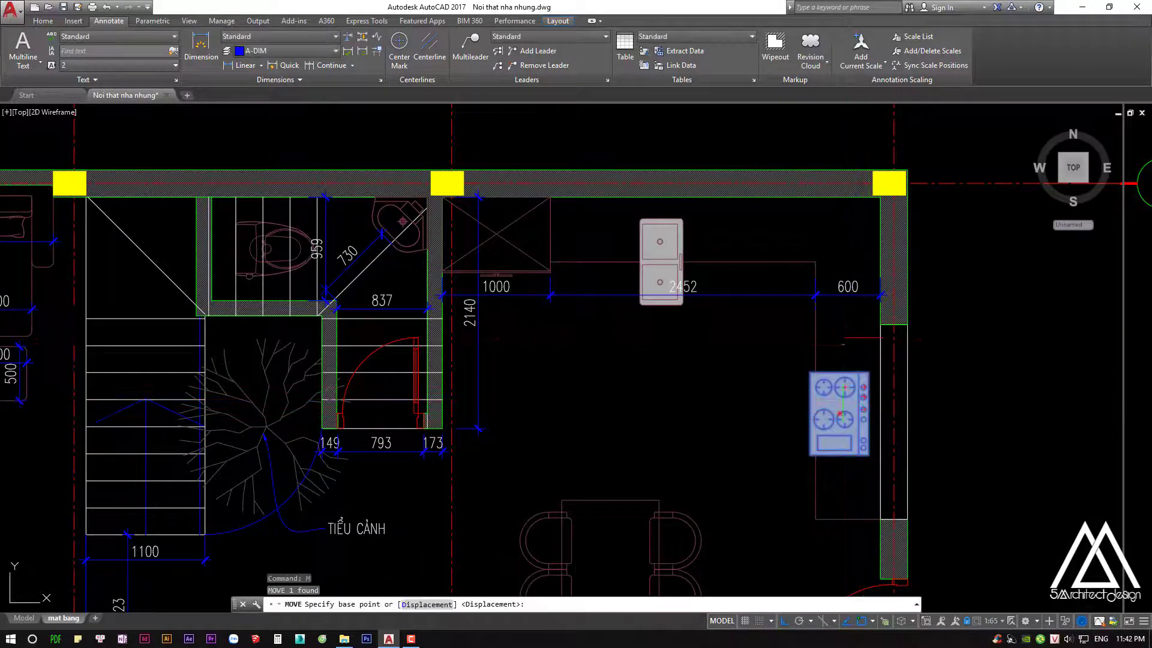
left_click(843, 414)
left_click(866, 326)
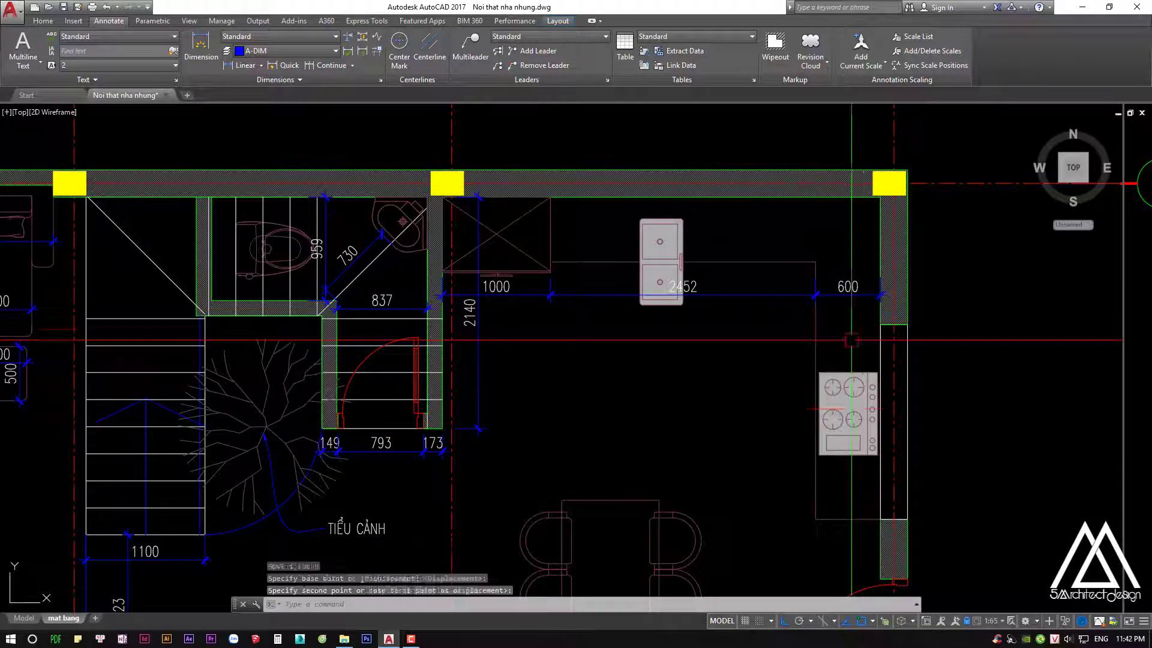
double_click(846, 414)
left_click(929, 331)
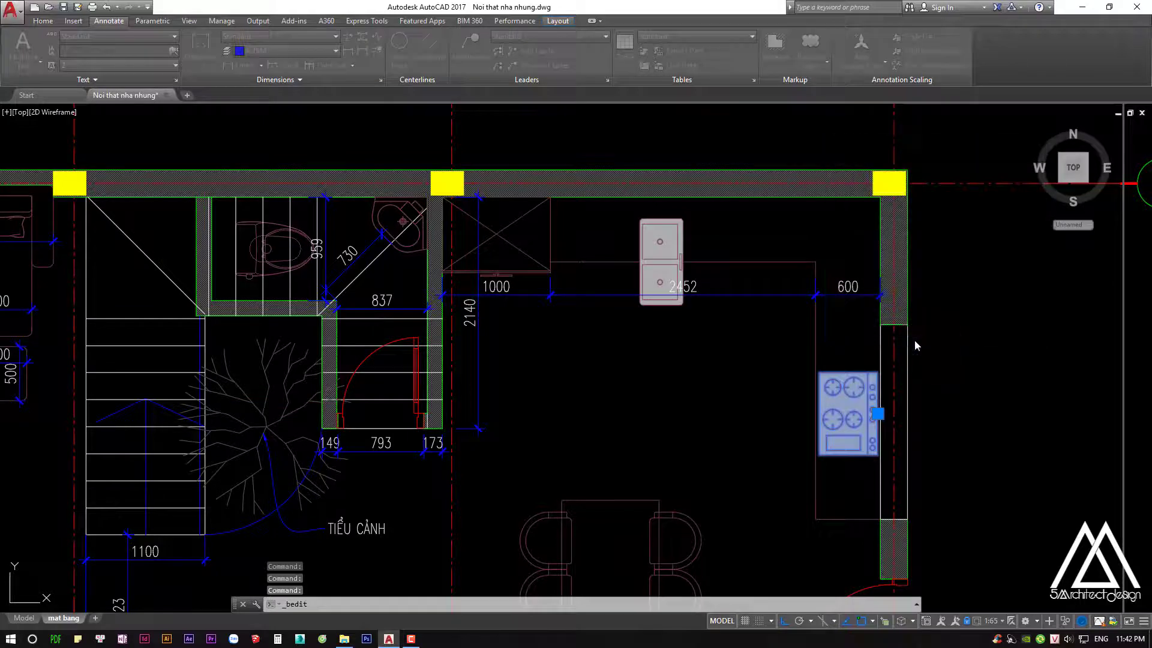
Erase the stove block's hatch fill and save the block
left_click(764, 391)
type("e")
key("Return")
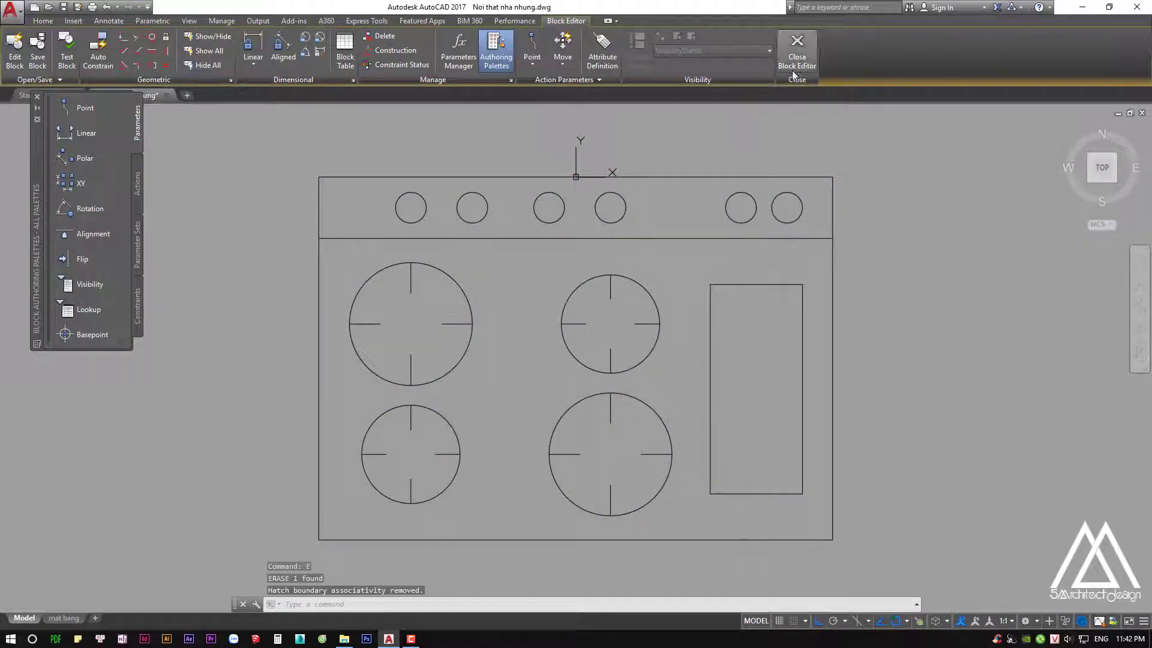
left_click(793, 74)
left_click(637, 293)
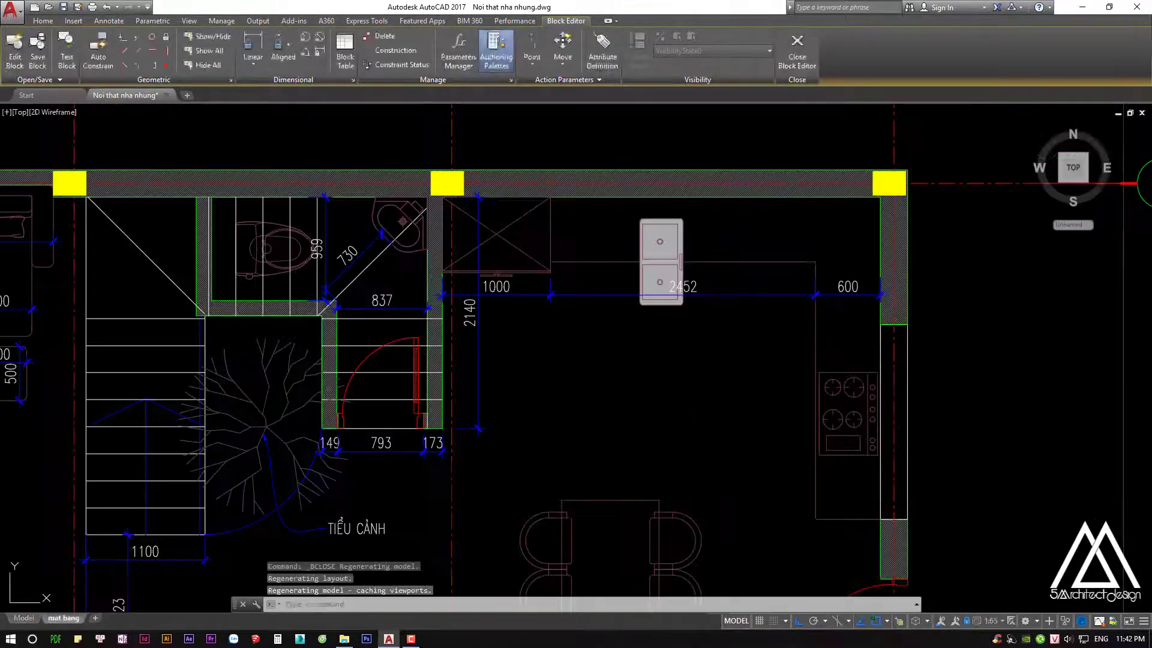
Open the sink block definition, then close the Block Editor saving the changes
double_click(660, 261)
left_click(928, 331)
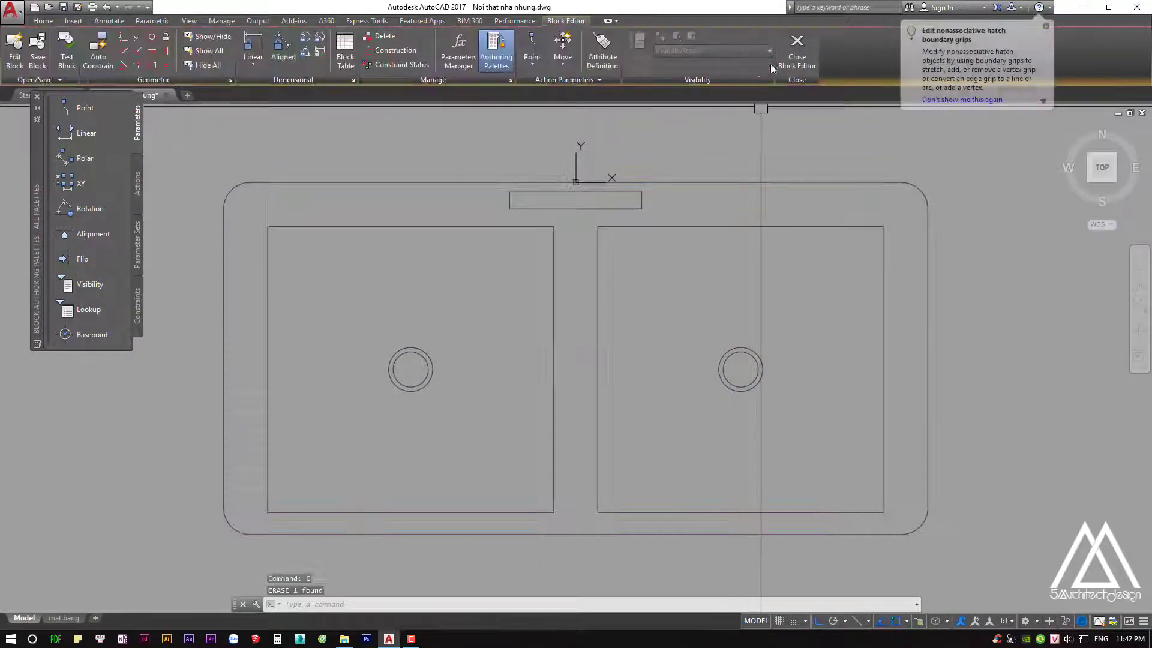
left_click(797, 48)
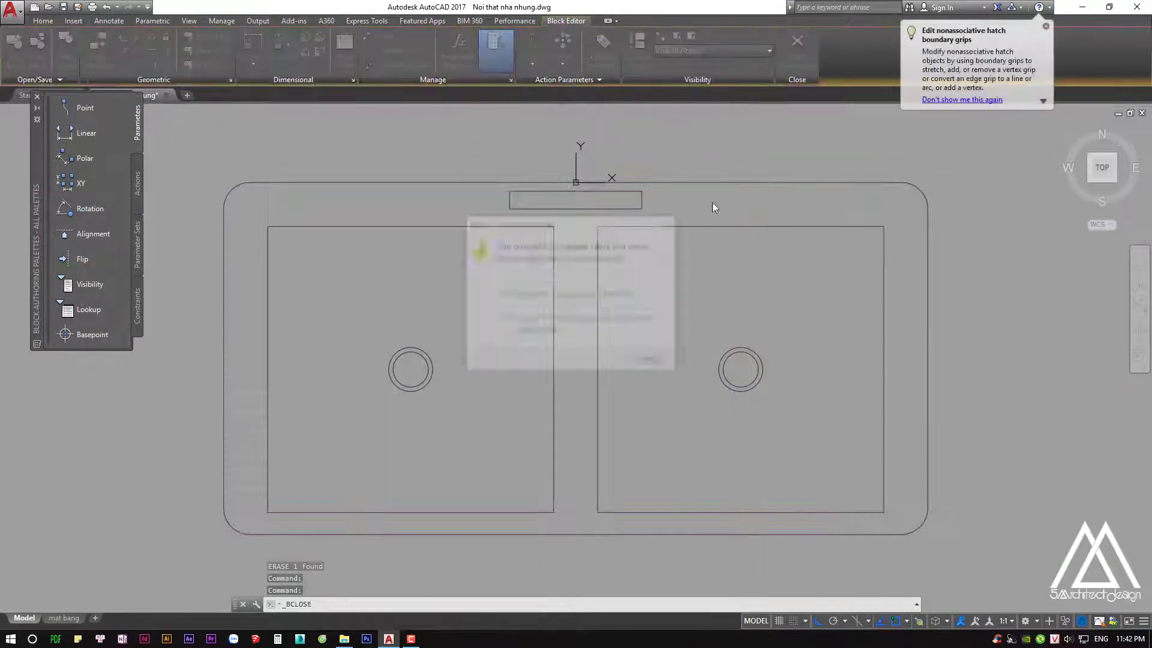
left_click(612, 297)
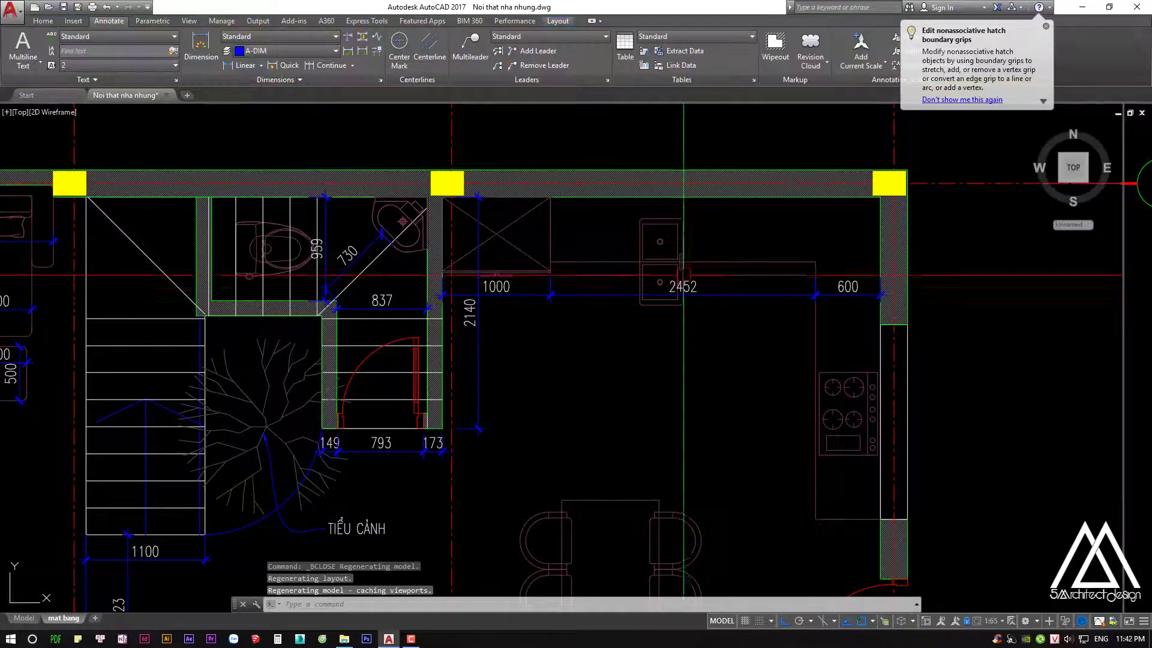
type("RO")
Rotate the double sink a quarter turn and nudge it lower with a grip
key("Return")
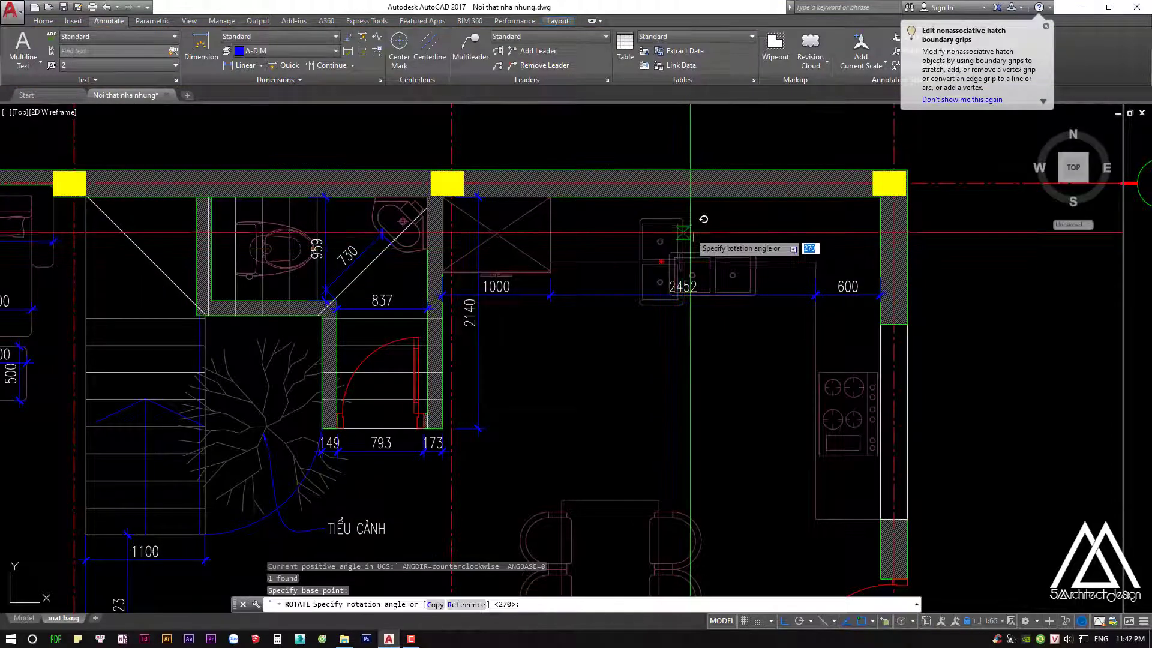
left_click(692, 242)
key("Escape")
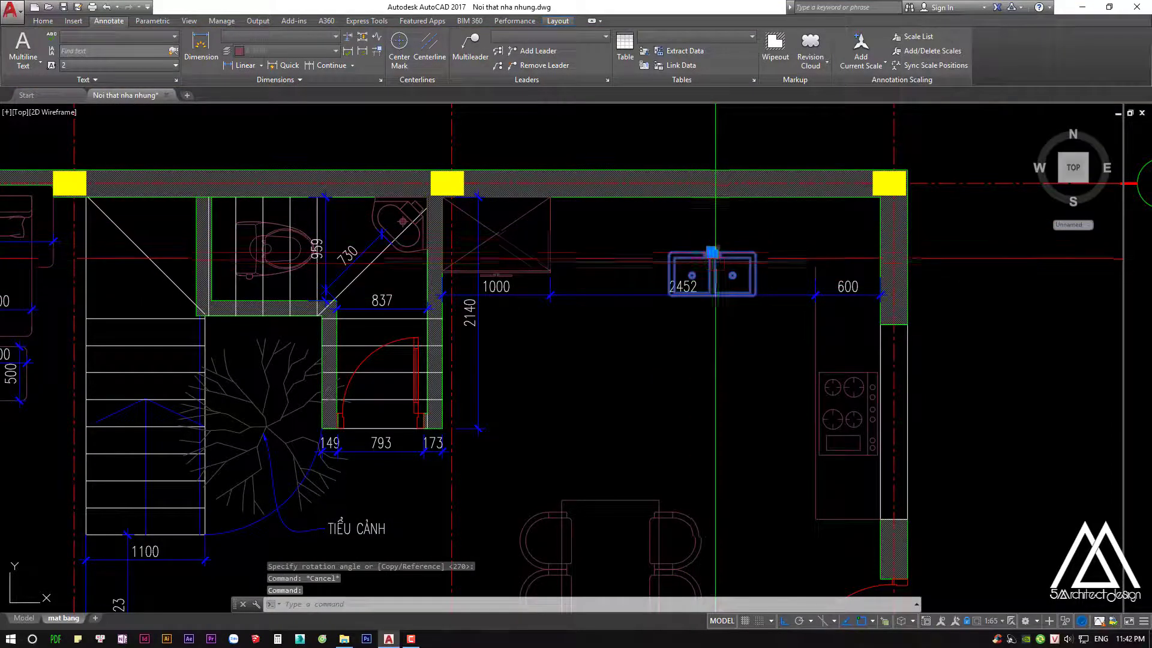
left_click(712, 251)
left_click(683, 262)
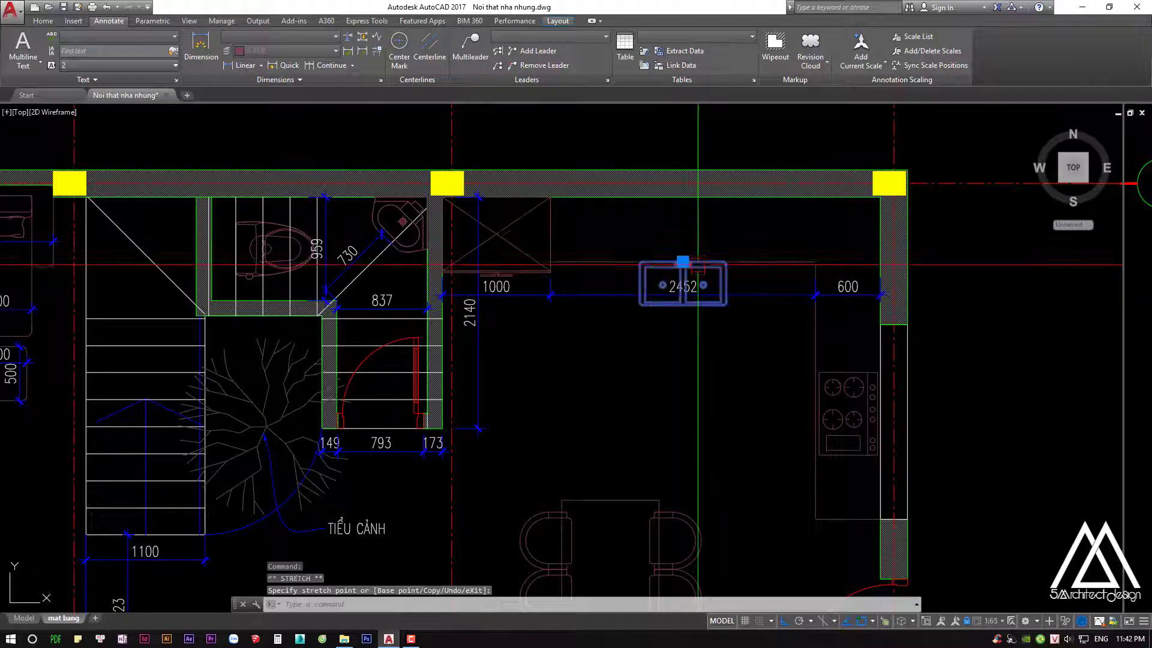
left_click(726, 262)
key("Escape")
Move the sink against the top wall above the 2452 dimension and switch to paper space
left_click(726, 295)
type("m")
key("Return")
left_click(757, 384)
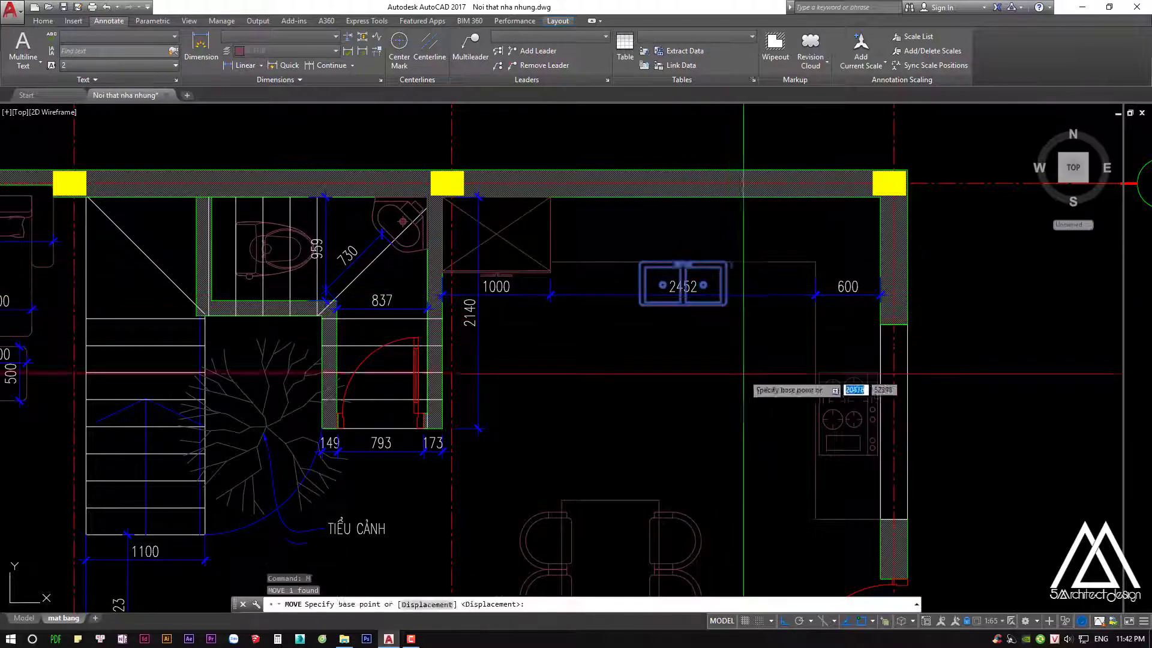
left_click(763, 329)
key("Escape")
key("Escape")
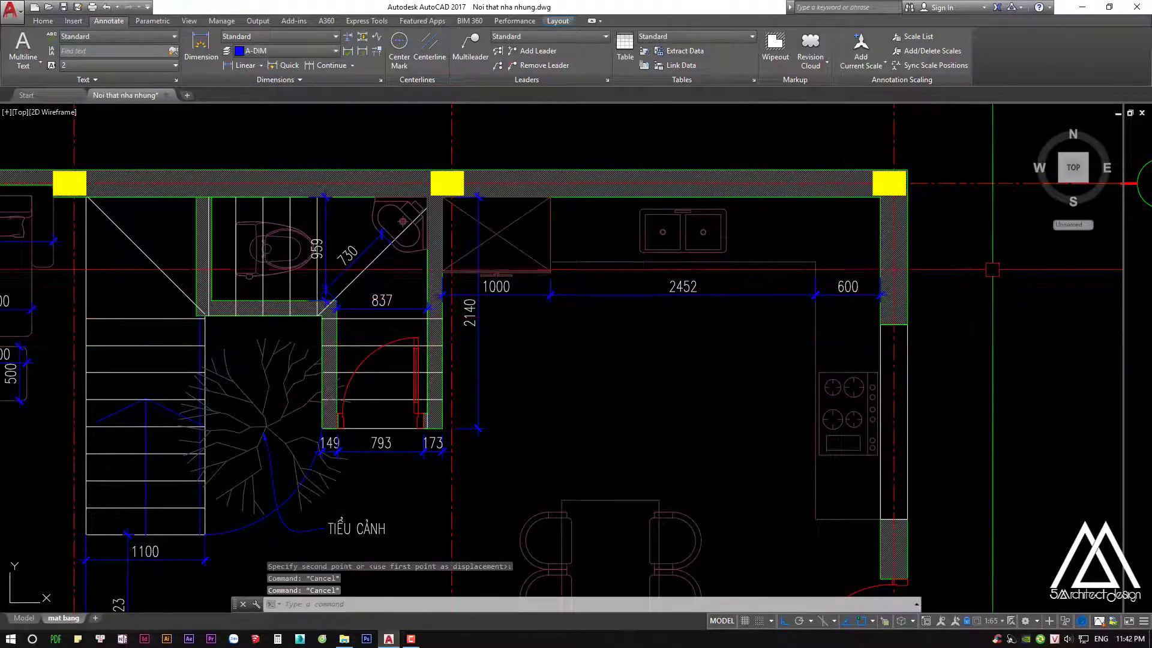
type("ps")
key("Return")
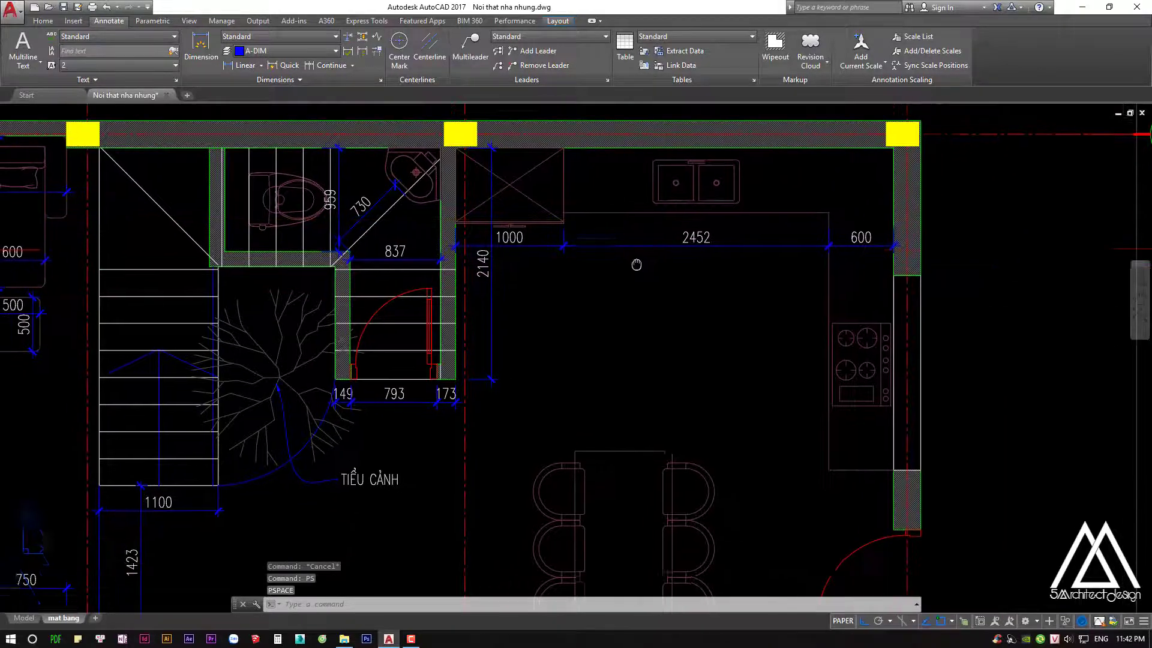
middle_click_drag(632, 284, 608, 253)
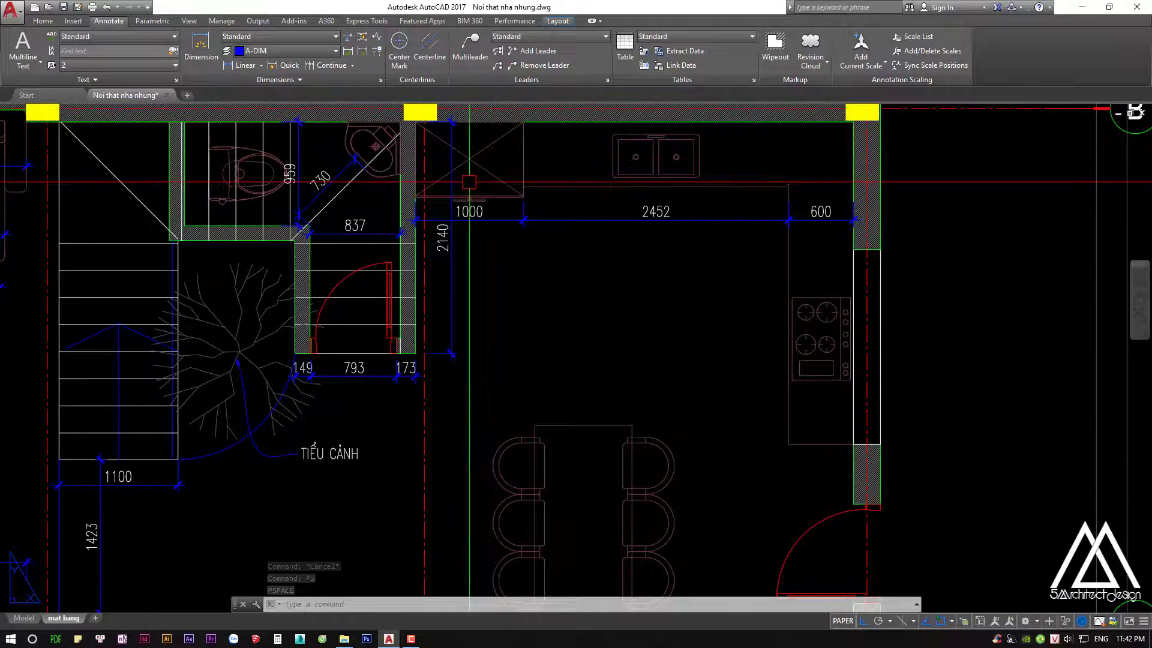
middle_click_drag(328, 454, 346, 407)
middle_click_drag(514, 351, 530, 258)
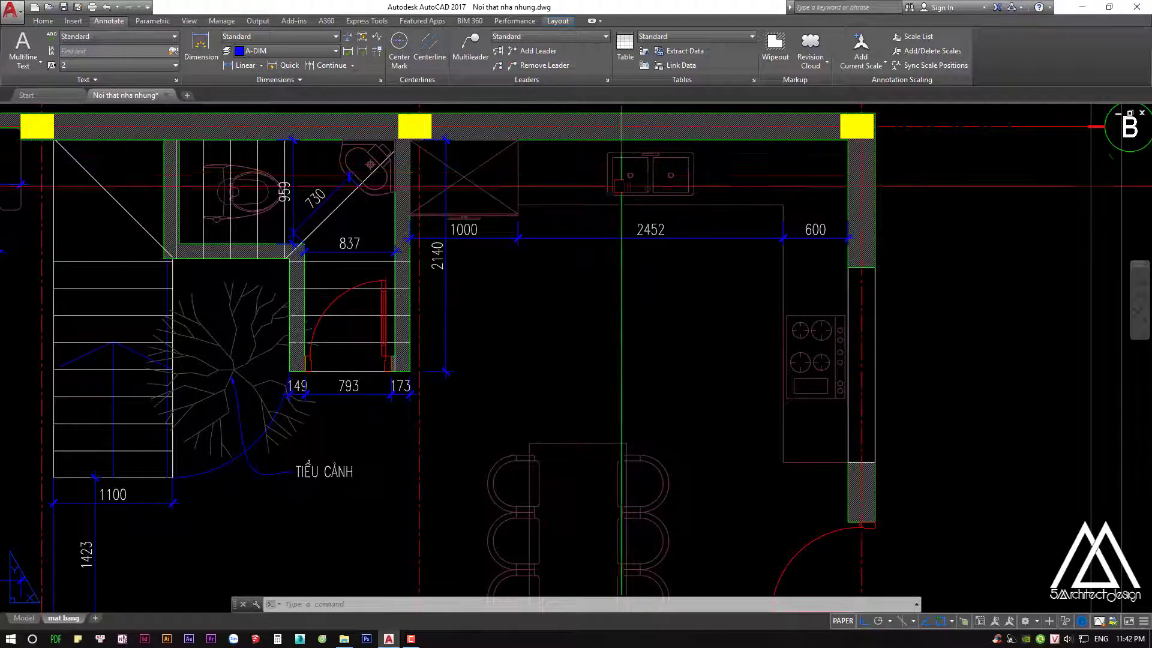
middle_click_drag(620, 186, 598, 189)
mouse_move(802, 325)
middle_mouse_down()
mouse_move(774, 255)
mouse_move(757, 256)
middle_mouse_up()
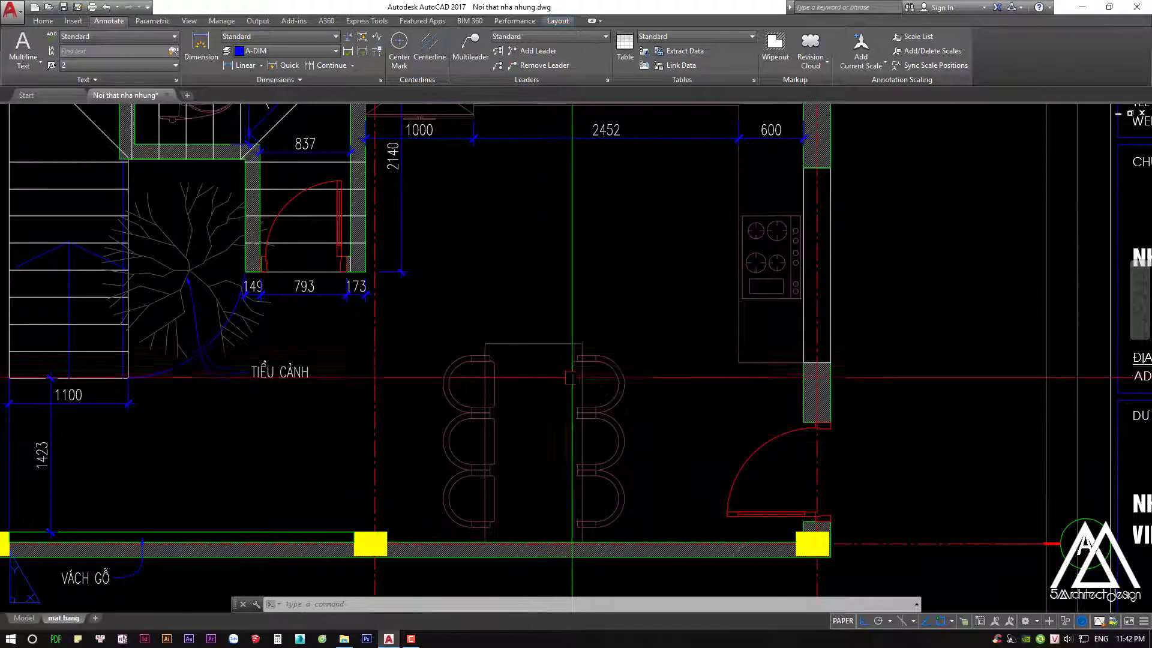
middle_click_drag(570, 377, 557, 498)
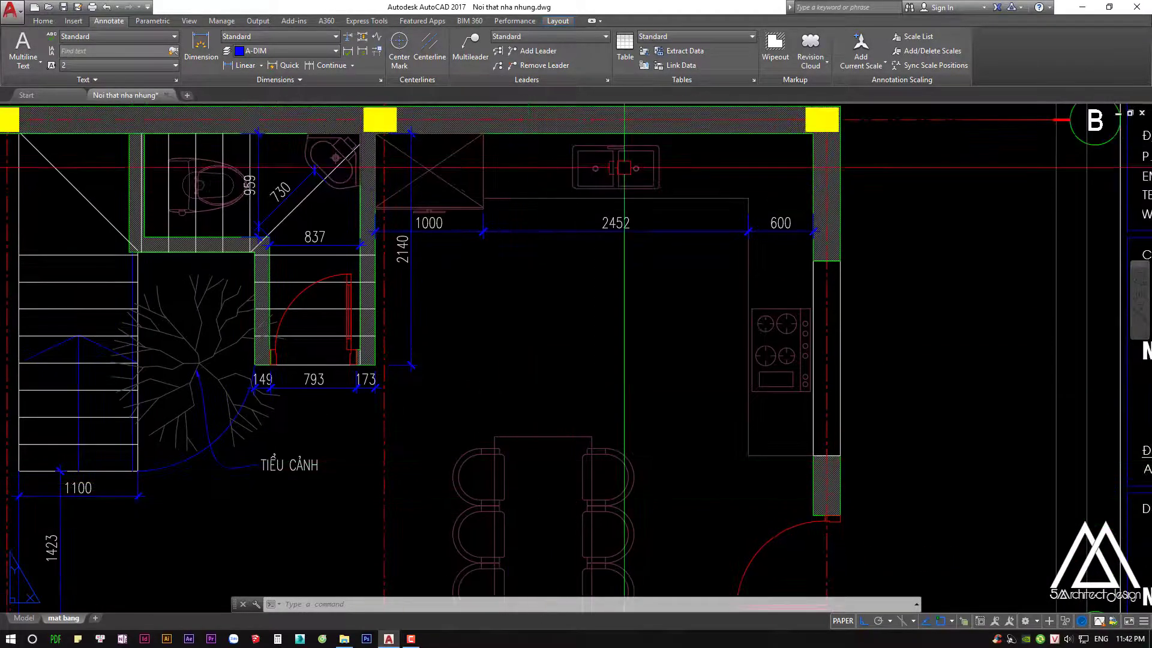
middle_click_drag(621, 172, 601, 206)
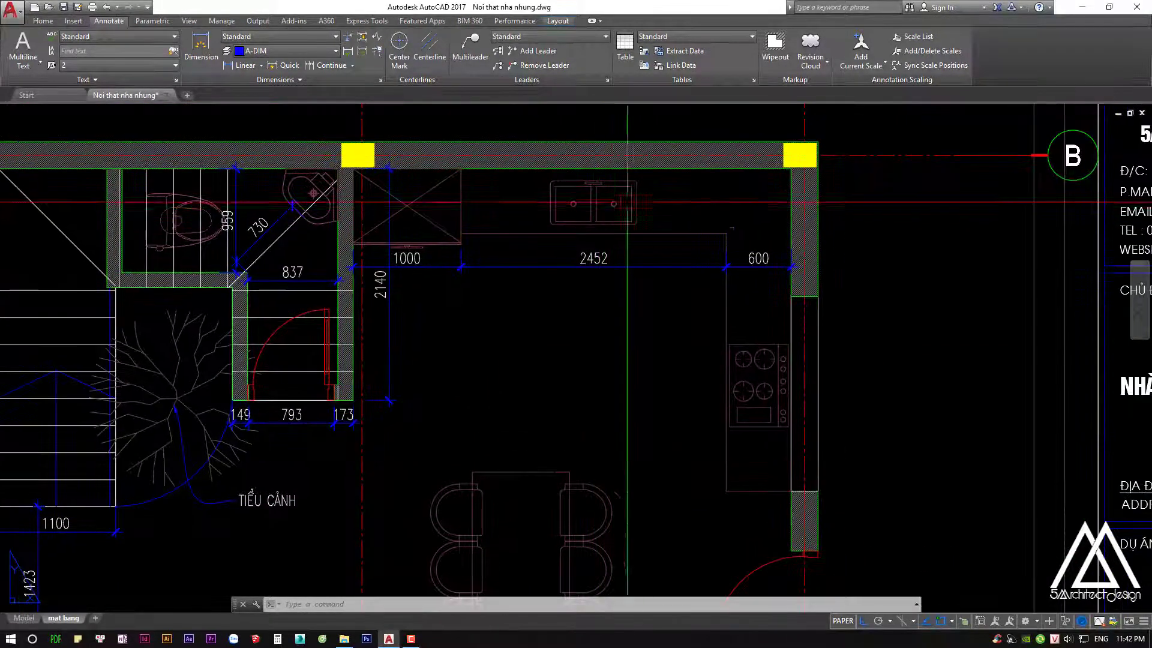
middle_click_drag(669, 252, 677, 223)
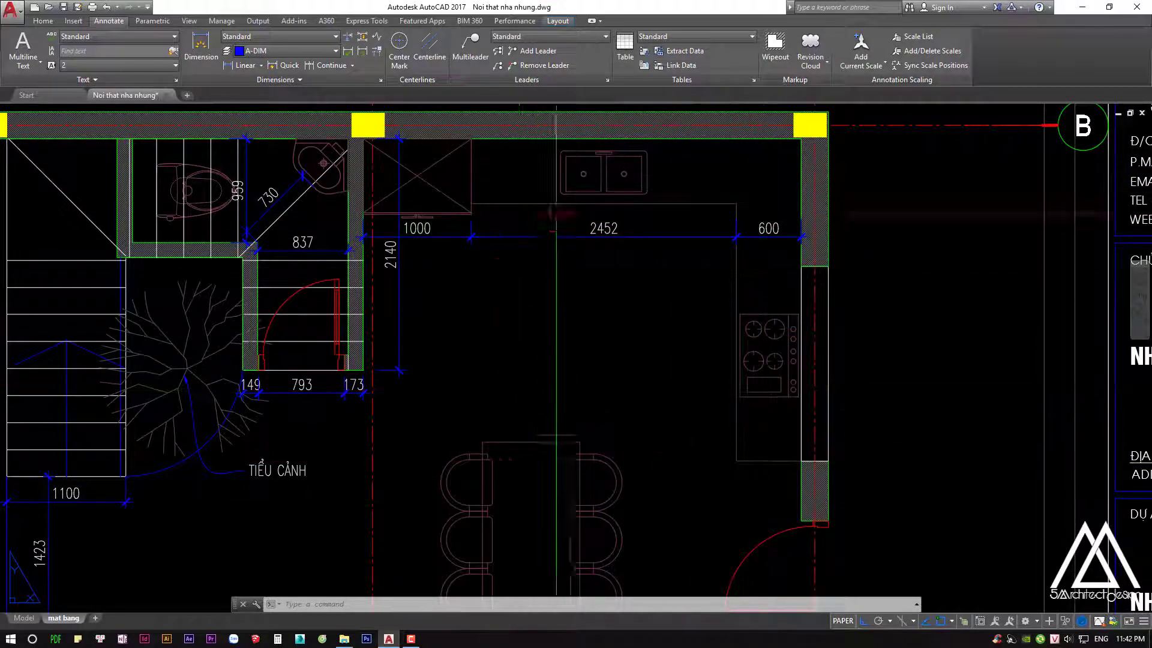
middle_click_drag(556, 214, 530, 246)
Add a 600 vertical dimension at the counter and continue it with 2381
type("dli")
key("Return")
left_click(695, 171)
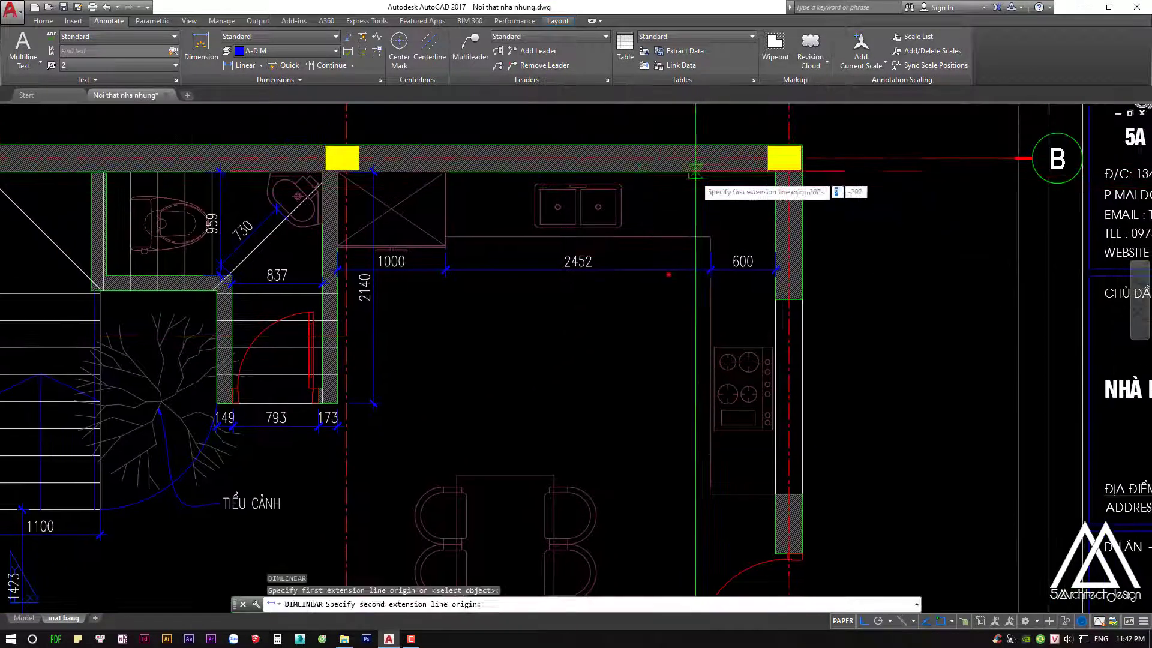
left_click(695, 237)
type("dco")
key("Return")
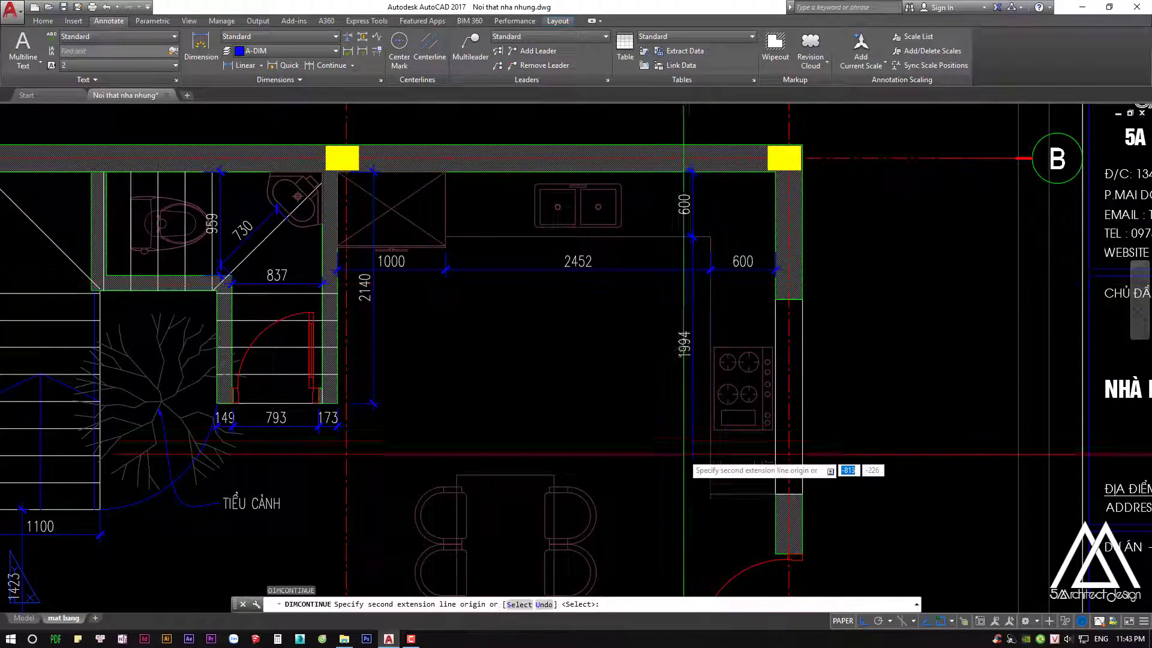
left_click(705, 503)
key("Escape")
key("Escape")
key("Escape")
middle_click_drag(711, 354, 728, 338)
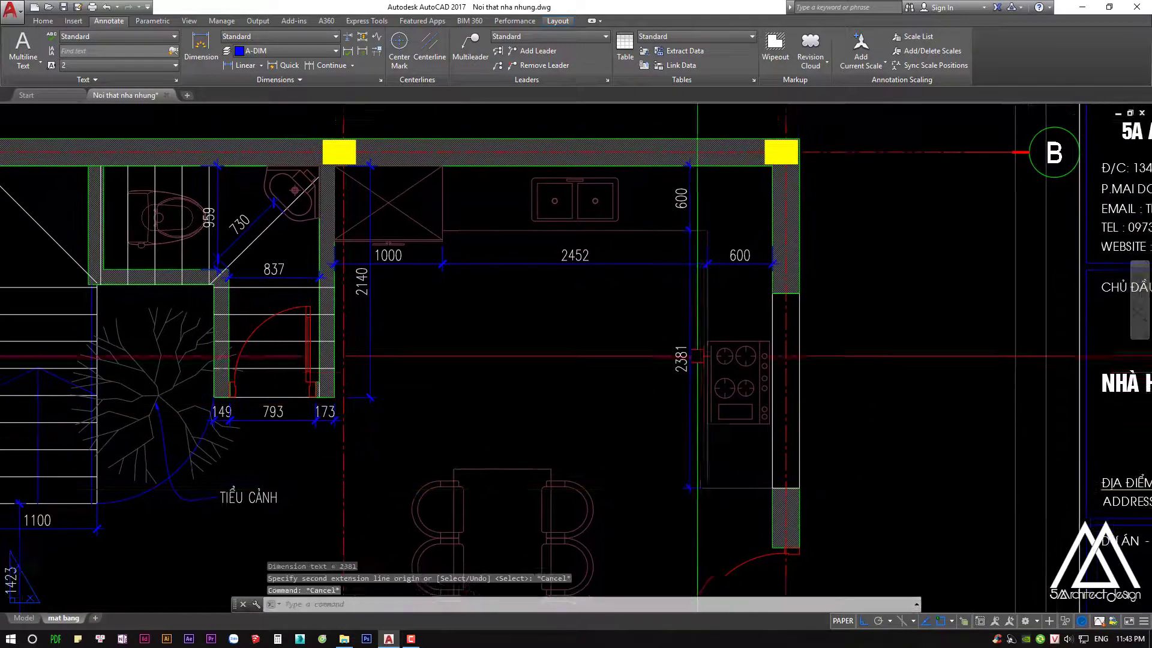
key("Escape")
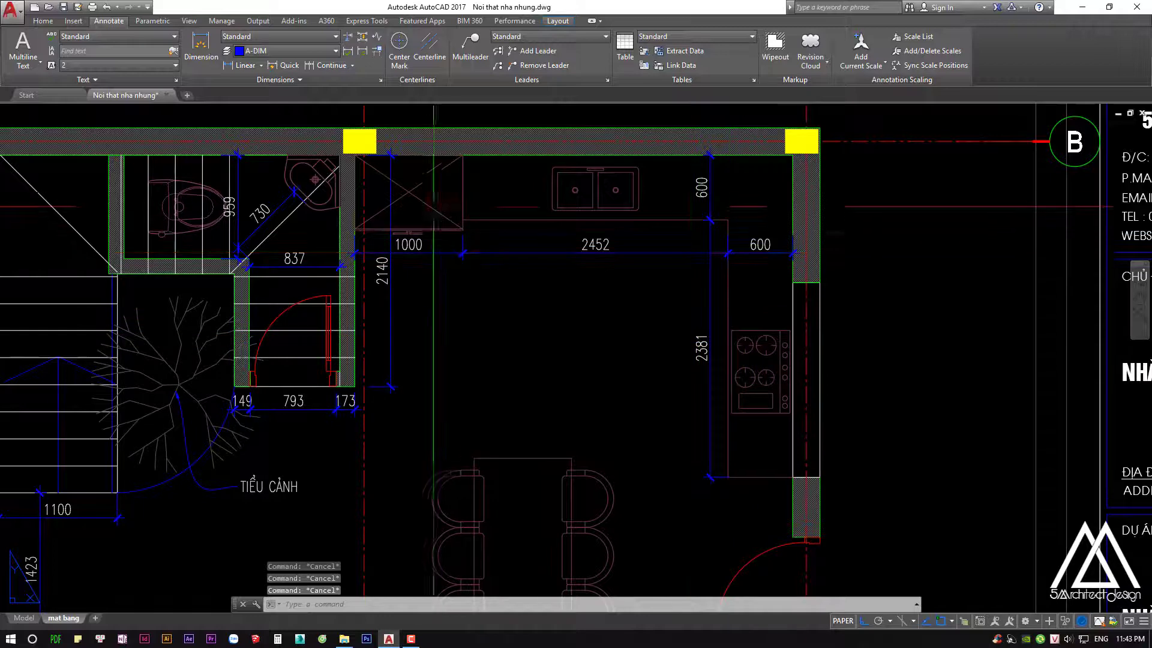
type("DDA")
Disassociate the kitchen dimensions with window selections, 13 dimensions in total
key("Return")
left_click(758, 180)
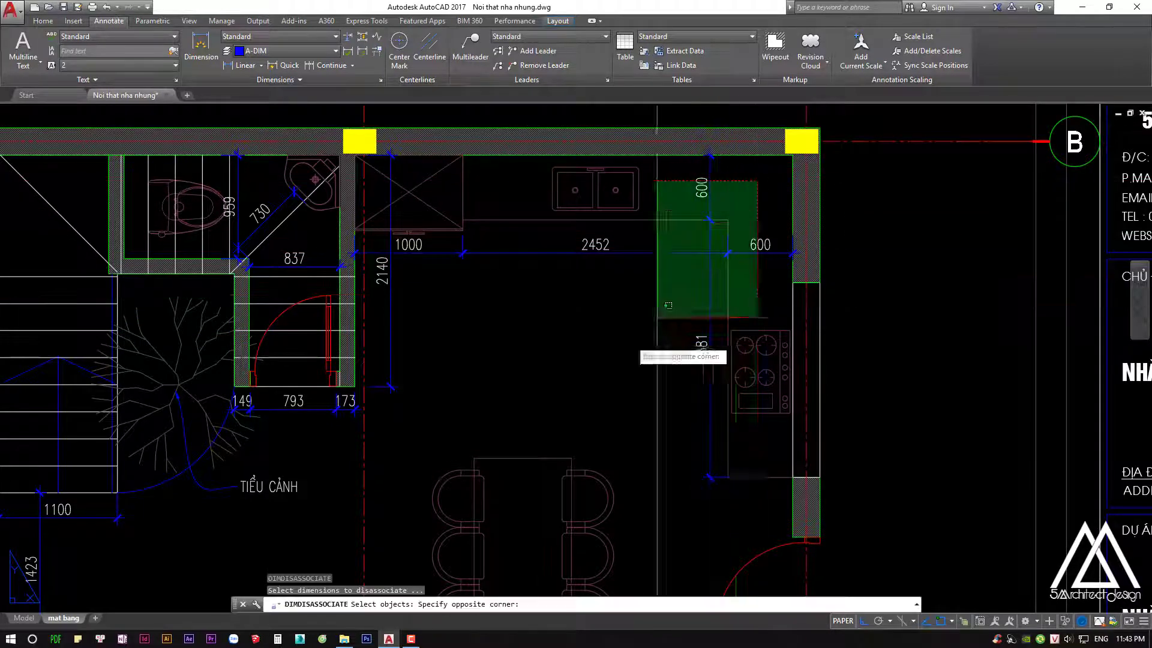
left_click(656, 347)
key("Return")
scroll(619, 324, "down", 3)
scroll(618, 324, "up", 3)
key("Return")
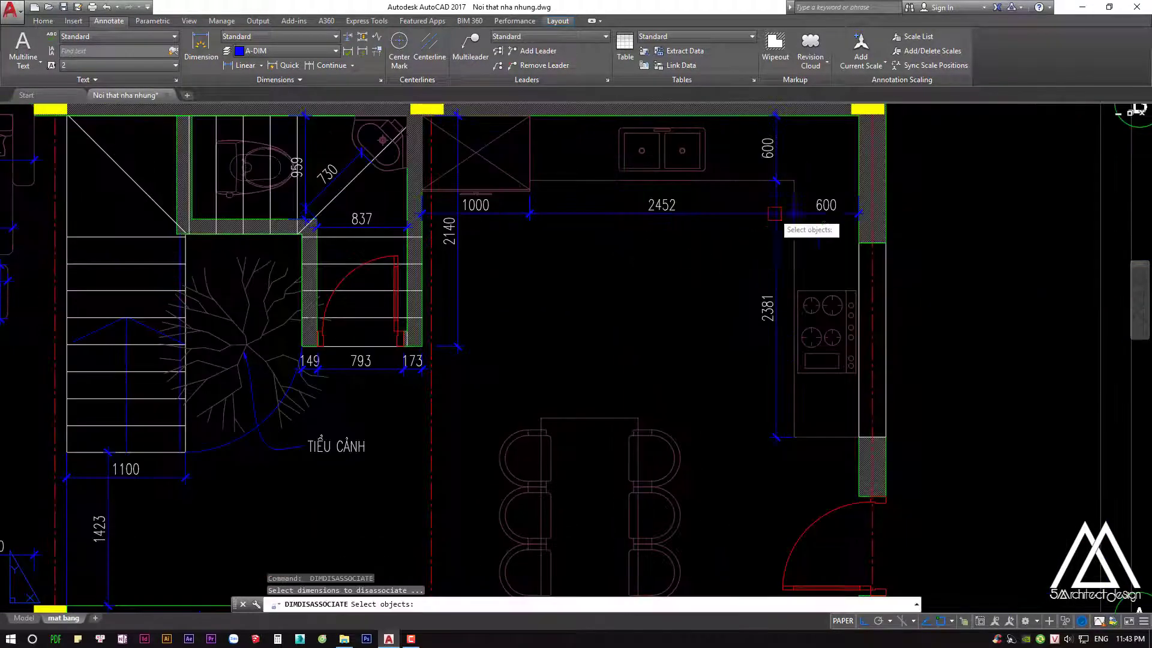
left_click(862, 155)
left_click(258, 468)
key("Return")
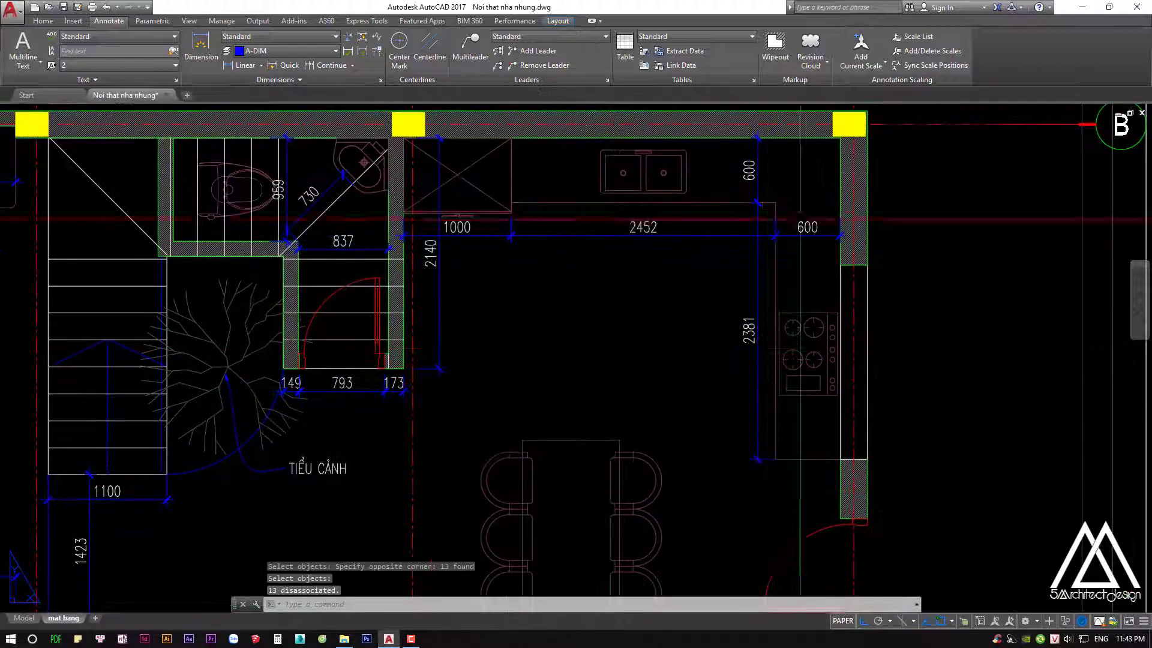
middle_click_drag(780, 278, 762, 309)
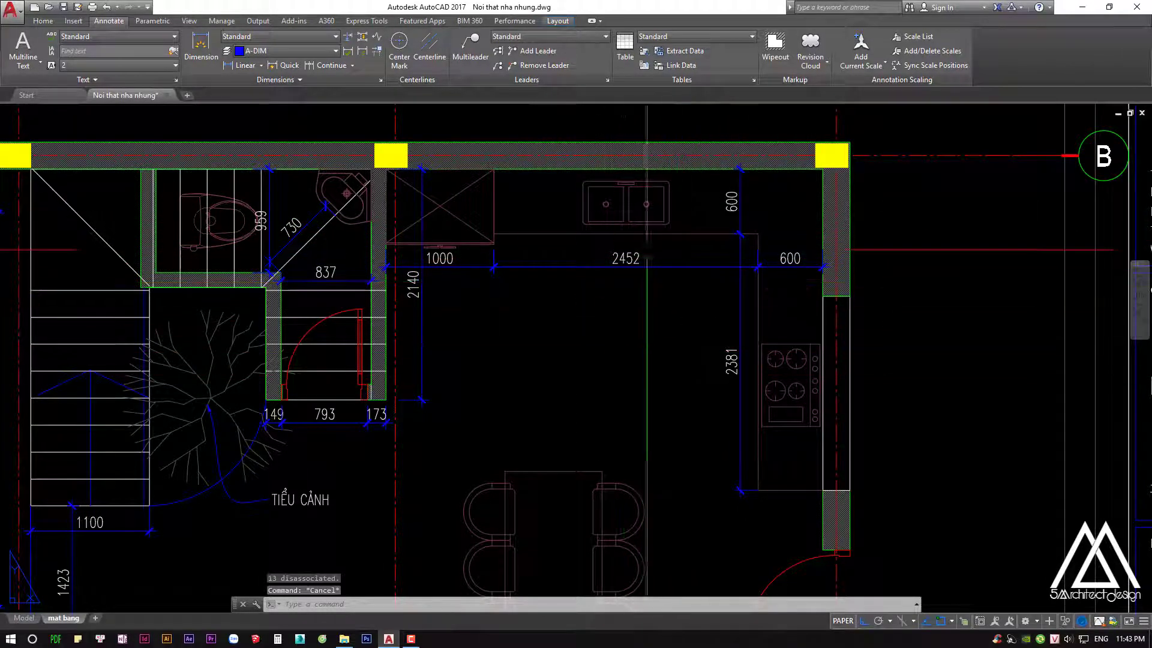
scroll(675, 222, "down", 4)
type("DC")
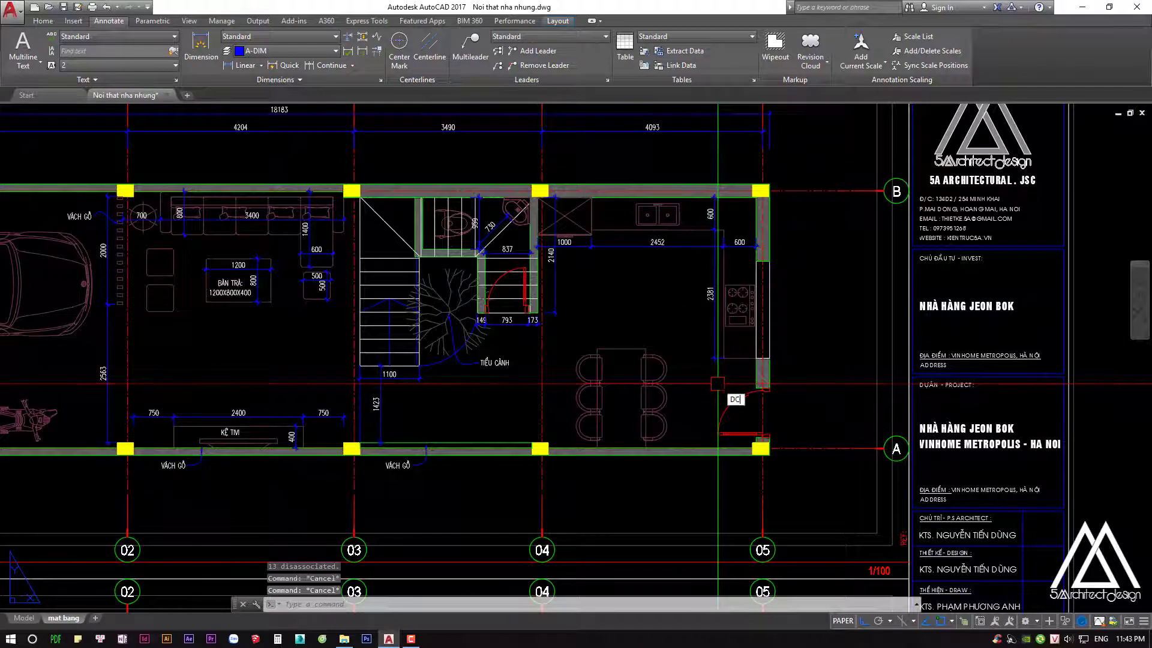
Erase the 1660 dimension
key("Return")
key("Escape")
key("Escape")
scroll(773, 392, "up", 3)
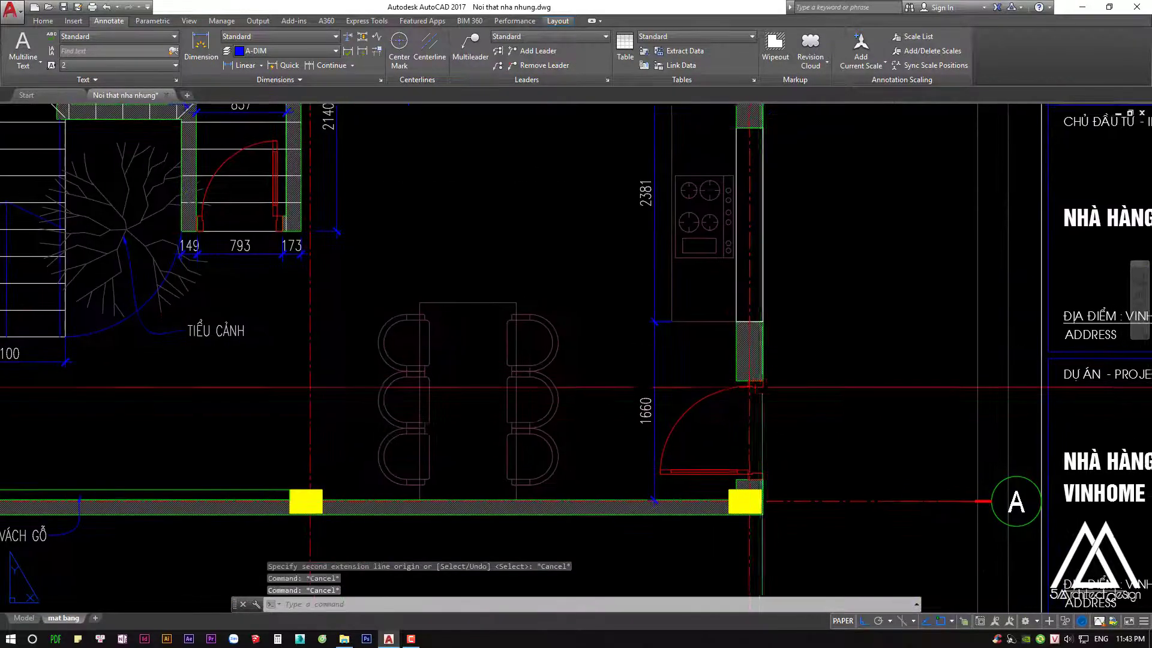
left_click(658, 375)
type("e")
key("Return")
key("Escape")
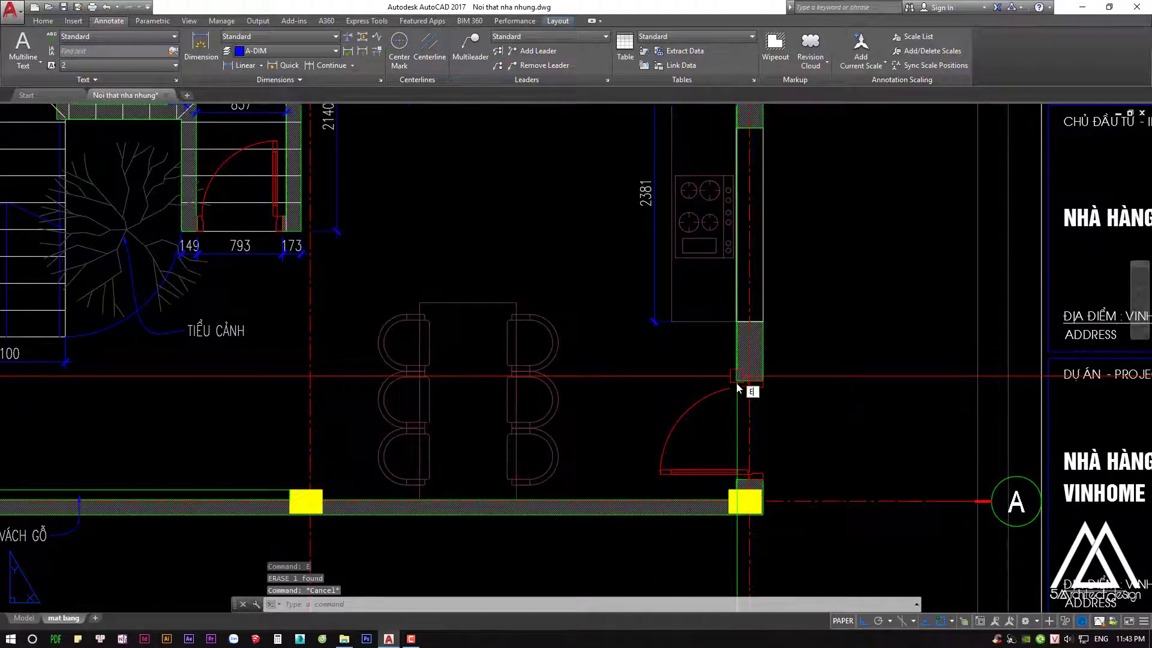
Add a 1179 linear dimension along the upper right wall
middle_click_drag(737, 389, 704, 536)
type("dli")
key("space")
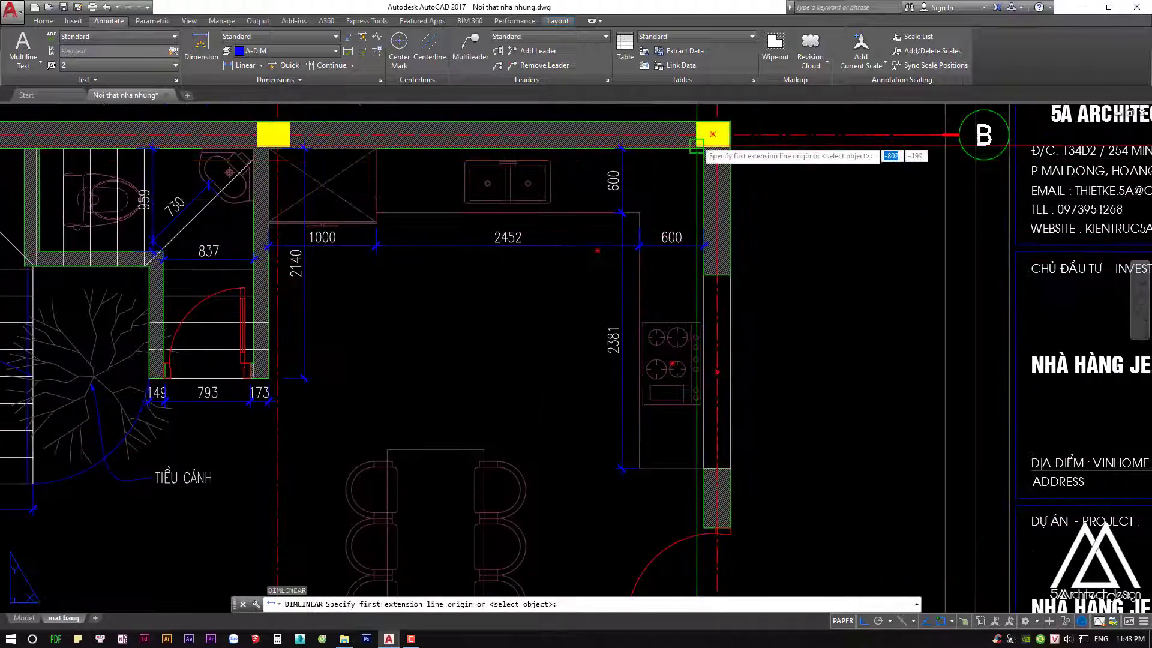
left_click(704, 148)
left_click(705, 275)
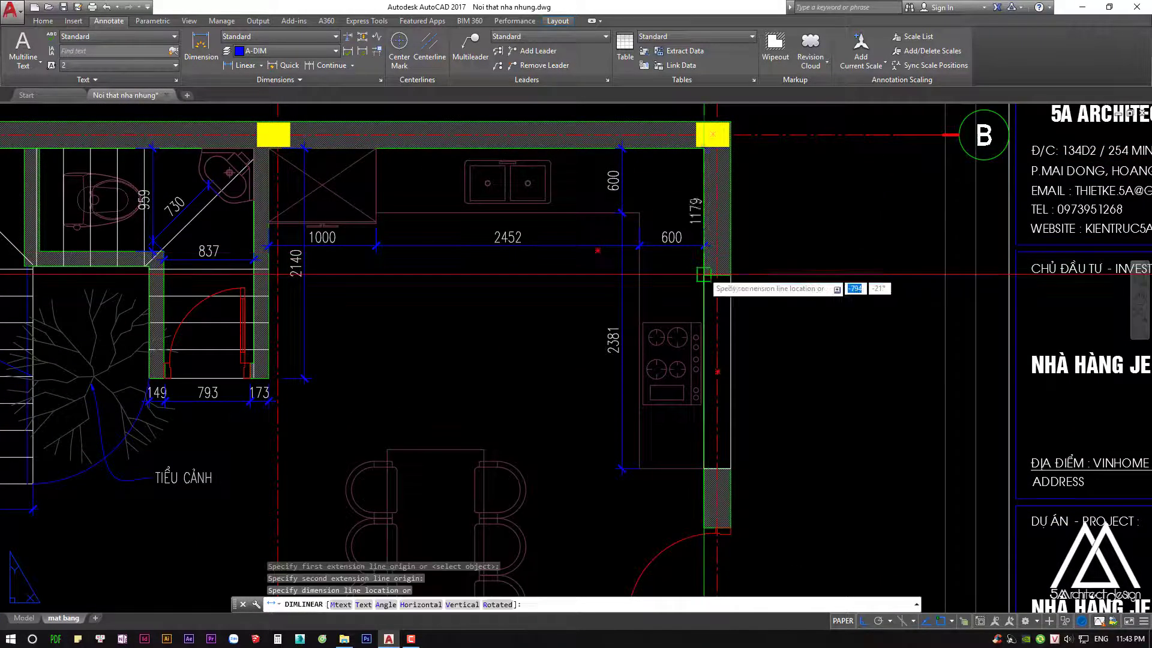
left_click(765, 270)
key("Escape")
Continue the right-wall chain with 1802, 552 and 918 across the door
middle_click_drag(766, 298, 766, 263)
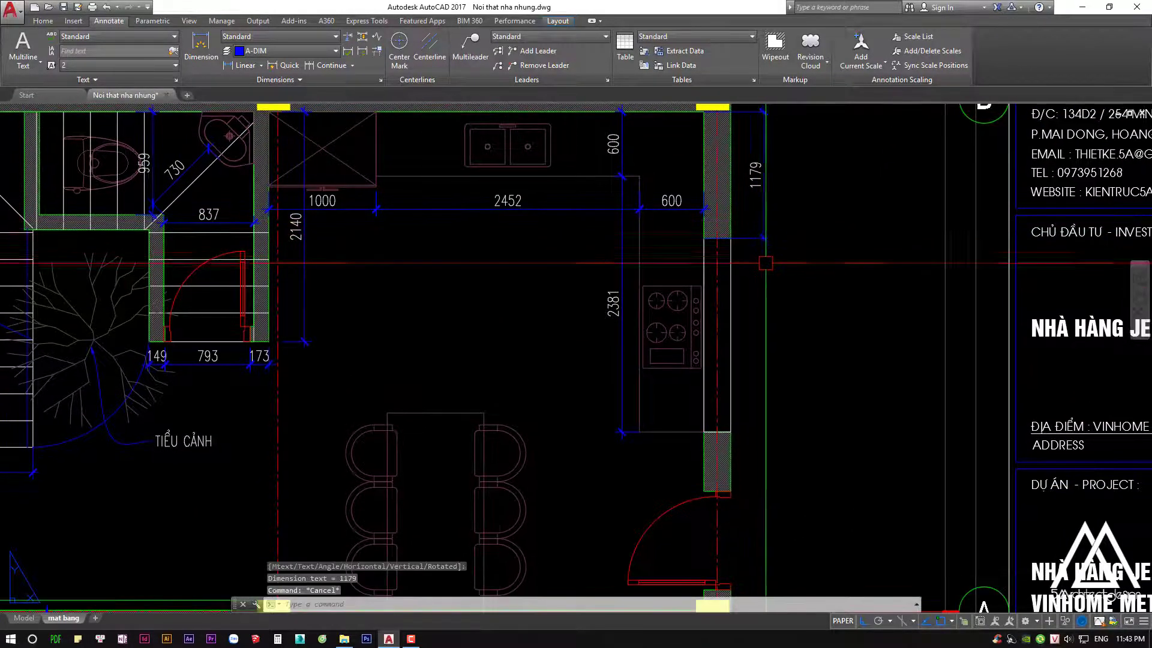
key("space")
left_click(731, 432)
middle_click_drag(732, 435, 741, 363)
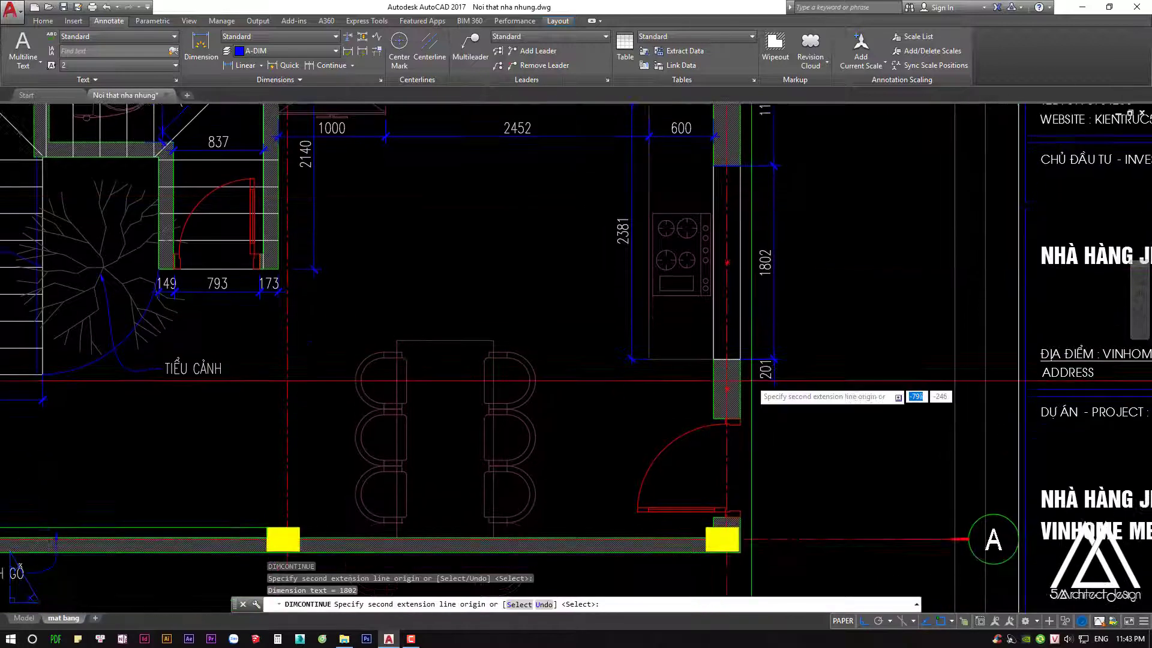
left_click(739, 418)
scroll(740, 418, "up", 2)
middle_click_drag(746, 514, 744, 471)
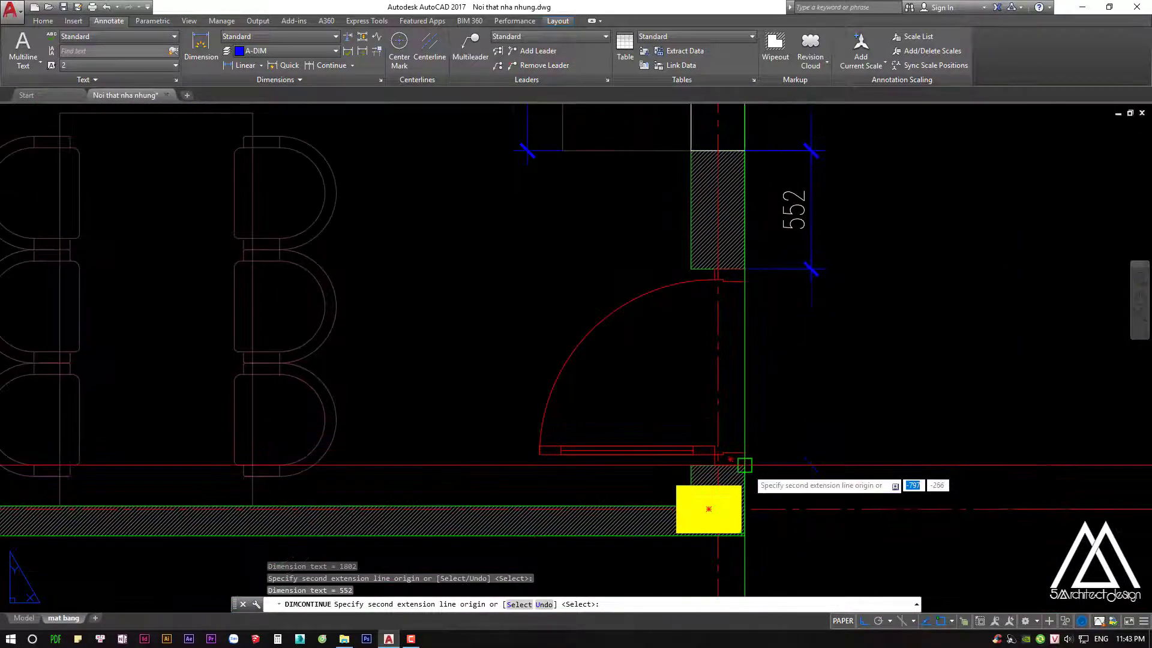
left_click(744, 466)
key("Escape")
Try adjusting the new right-wall dimensions' extension lines with CD, then cancel
type("CDF")
key("Return")
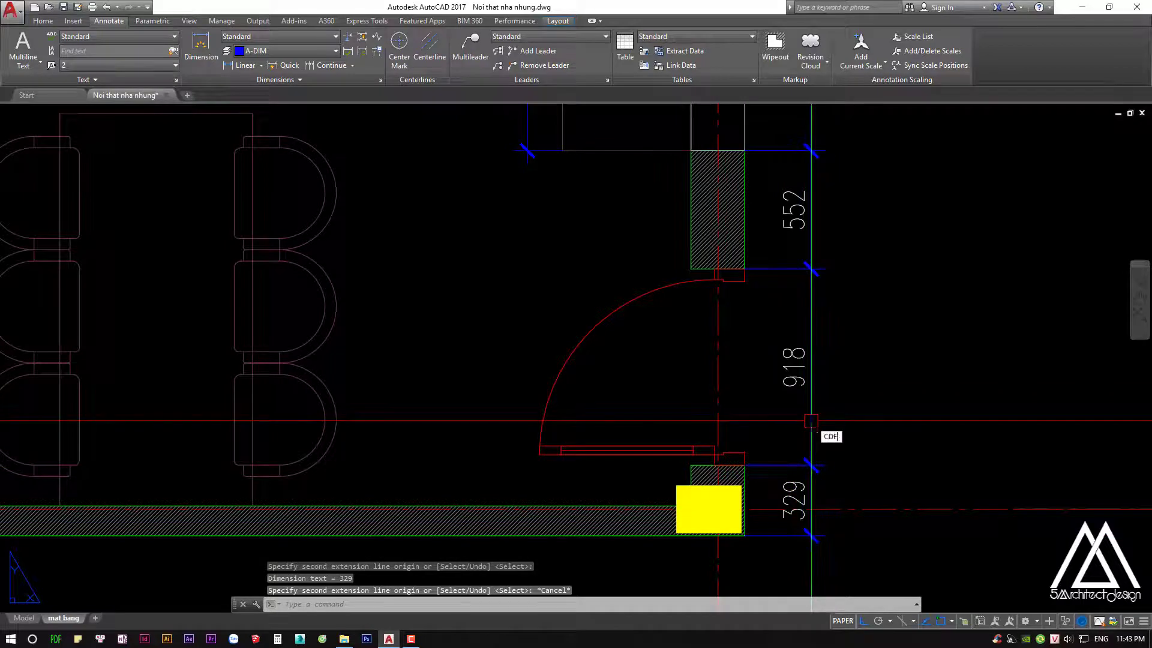
left_click(829, 468)
key("Escape")
type("CD")
key("Return")
scroll(831, 462, "down", 3)
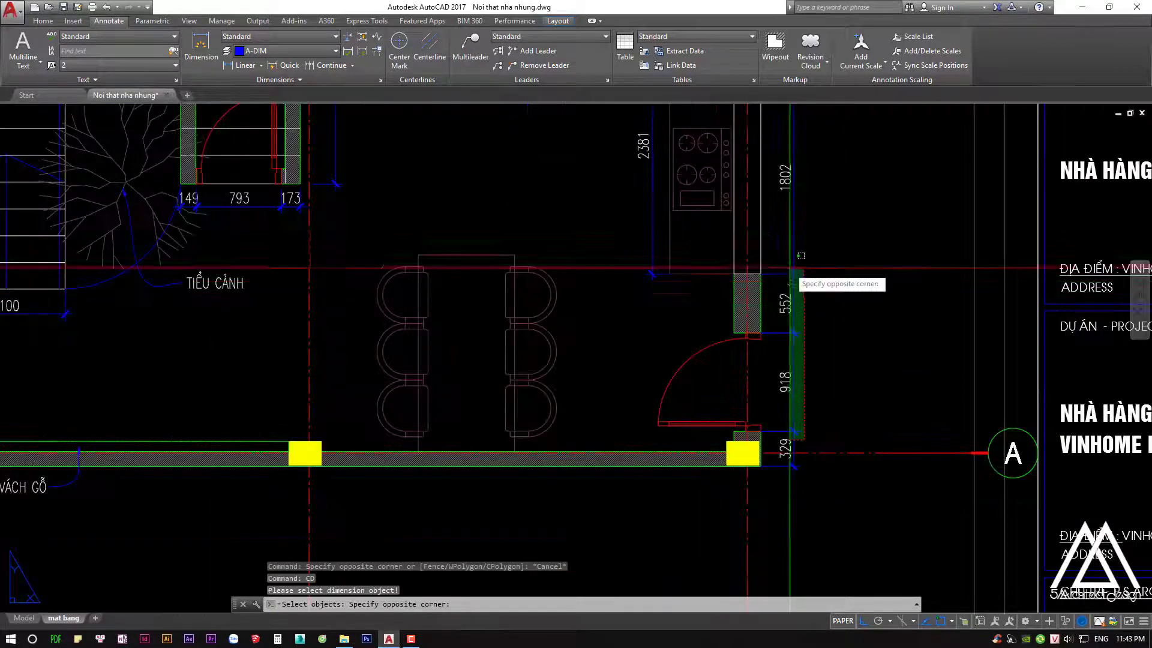
left_click_drag(798, 282, 819, 204)
scroll(796, 276, "up", 1)
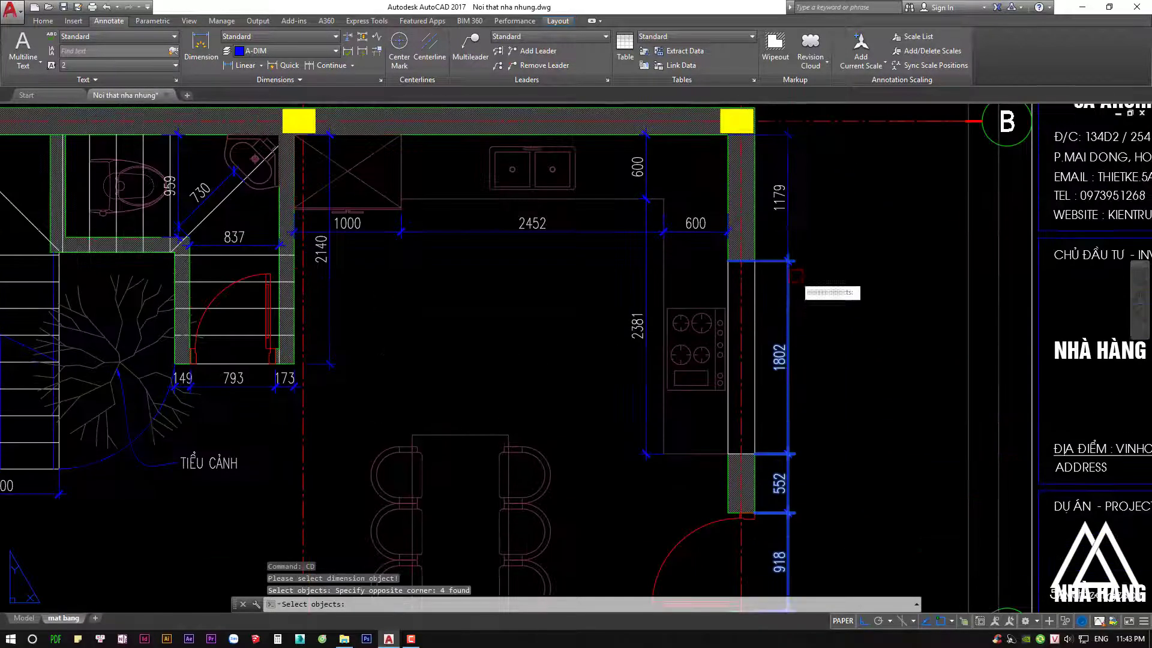
left_click(786, 193)
scroll(783, 186, "up", 3)
key("Return")
key("Escape")
key("Escape")
Disassociate the nine right-wall dimensions using a crossing window
scroll(750, 174, "down", 4)
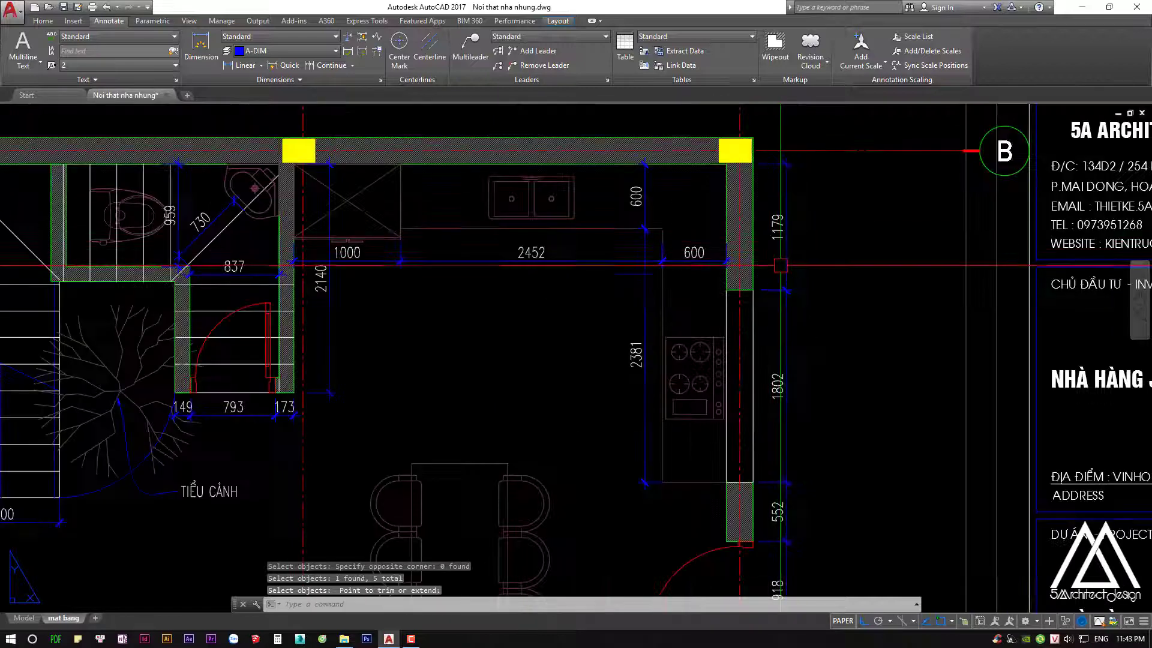
scroll(777, 264, "up", 4)
key("Escape")
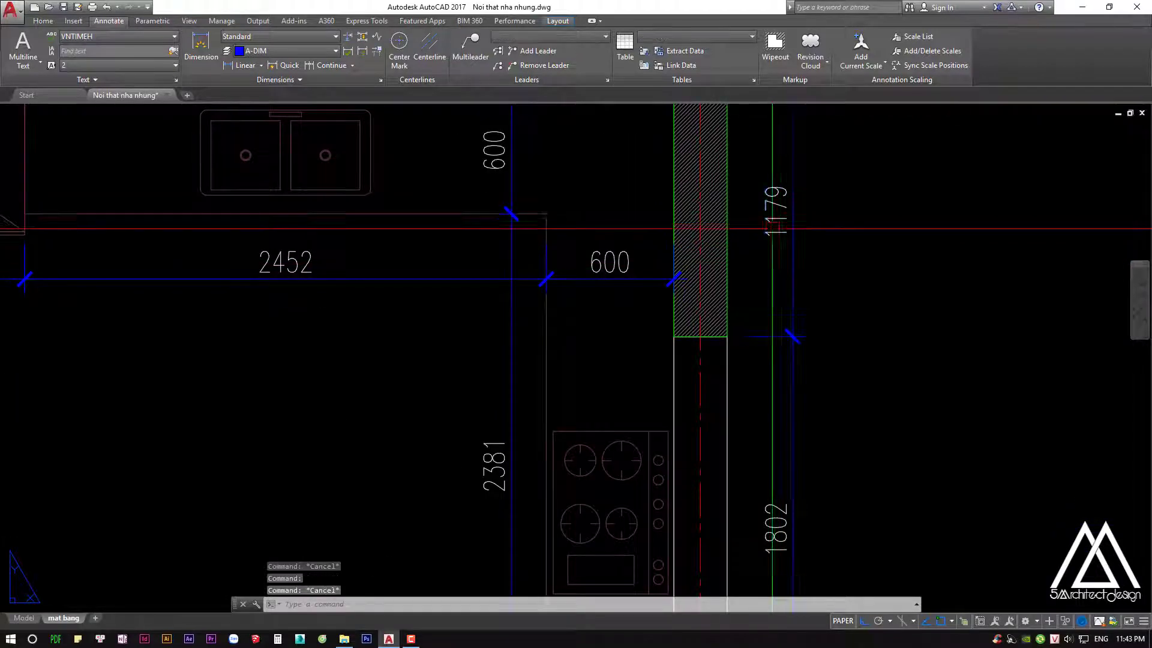
middle_click_drag(775, 223, 772, 251)
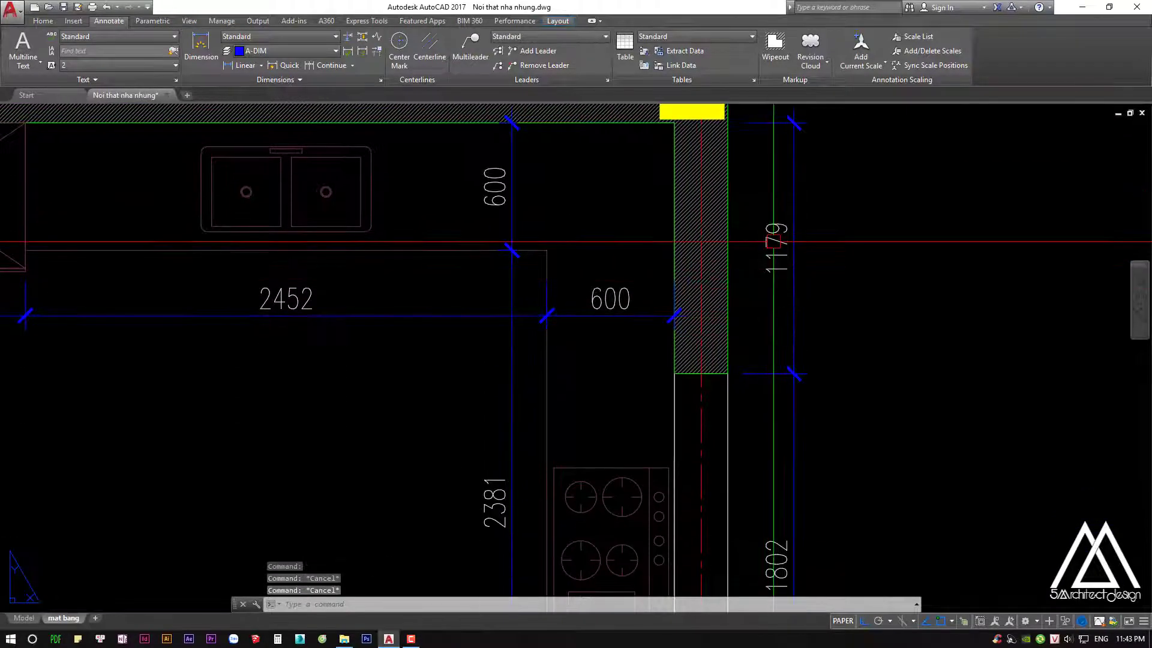
scroll(773, 238, "down", 3)
type("DDA")
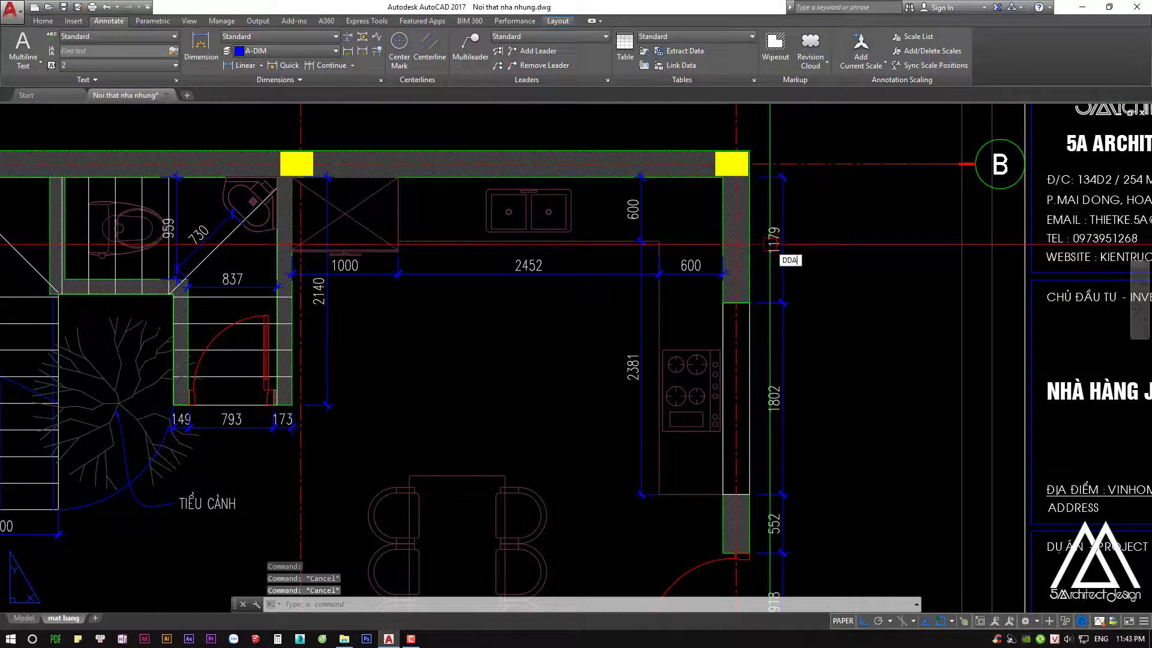
key("Return")
left_click(825, 162)
middle_click_drag(828, 240, 813, 175)
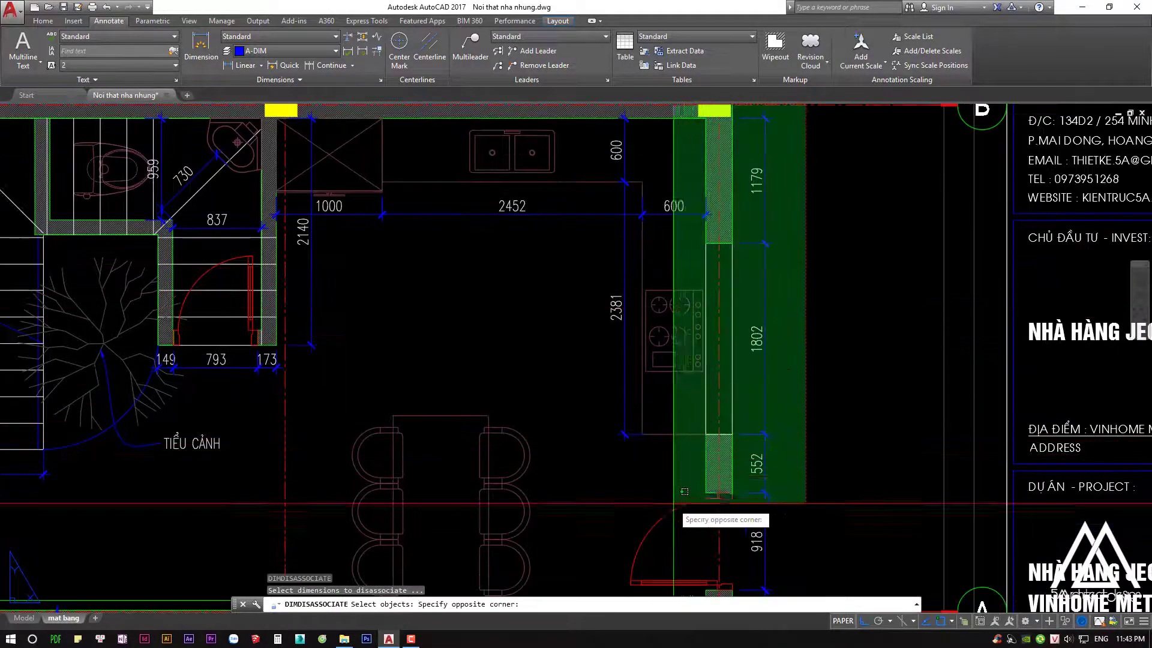
scroll(696, 360, "down", 3)
left_click(695, 358)
key("Return")
scroll(720, 190, "up", 5)
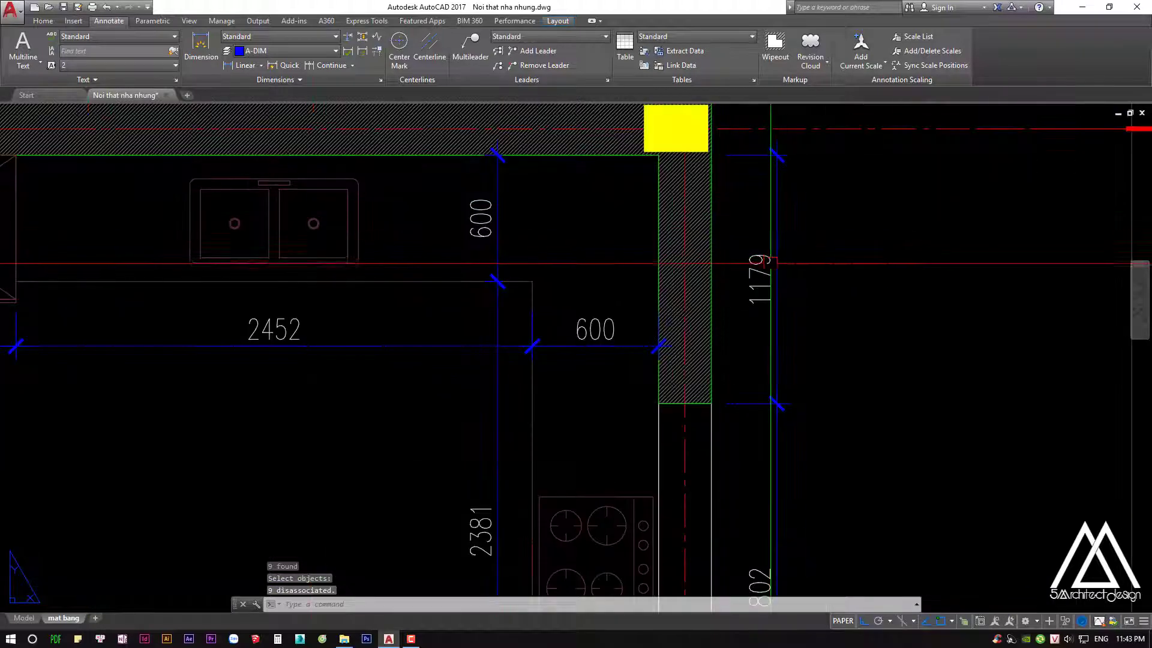
Round the 1179 and 1802 right-wall dimension texts to 1180 and 1800
double_click(760, 279)
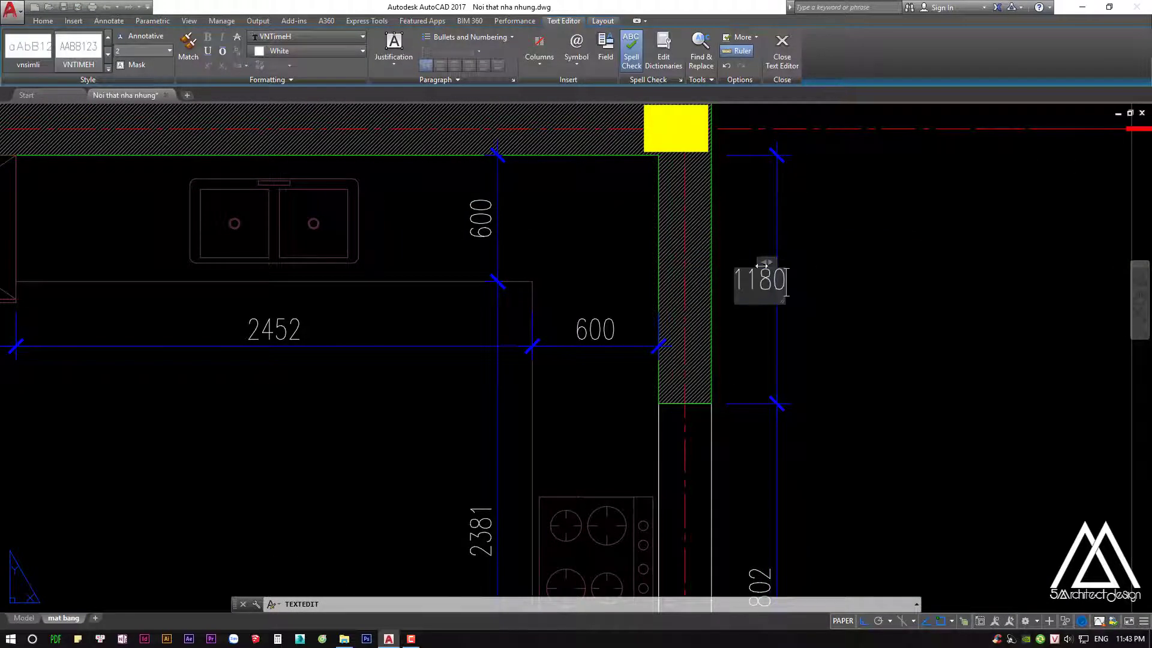
left_click(841, 452)
middle_click_drag(840, 453, 805, 223)
left_click(787, 226)
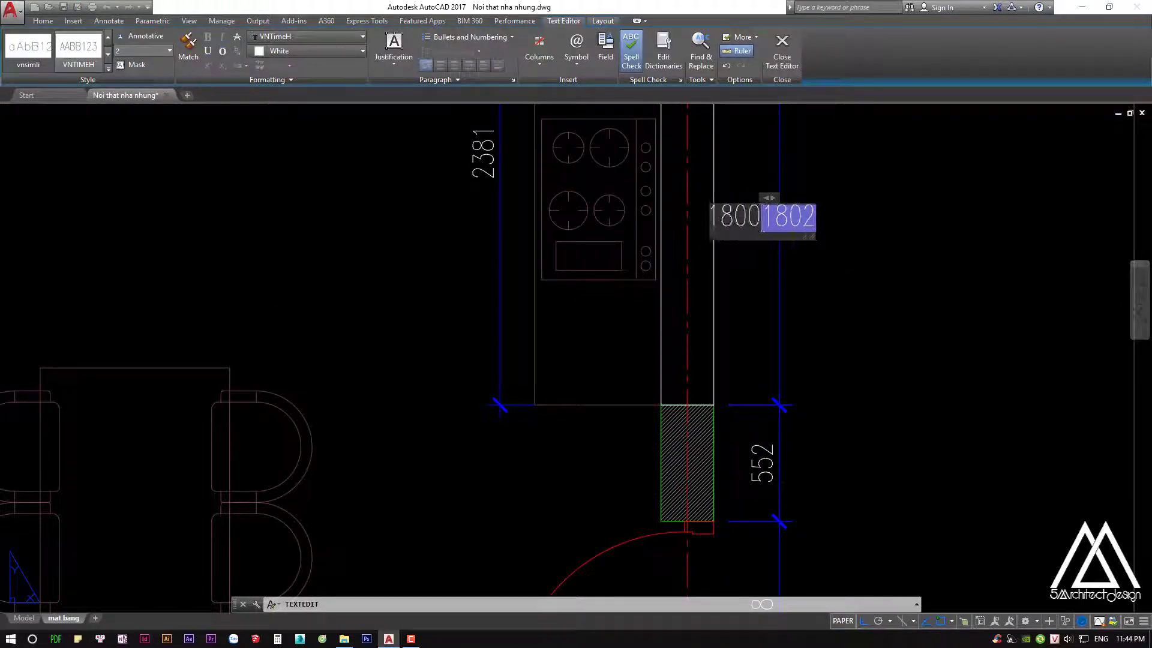
left_click(788, 220)
middle_click_drag(762, 462, 811, 307)
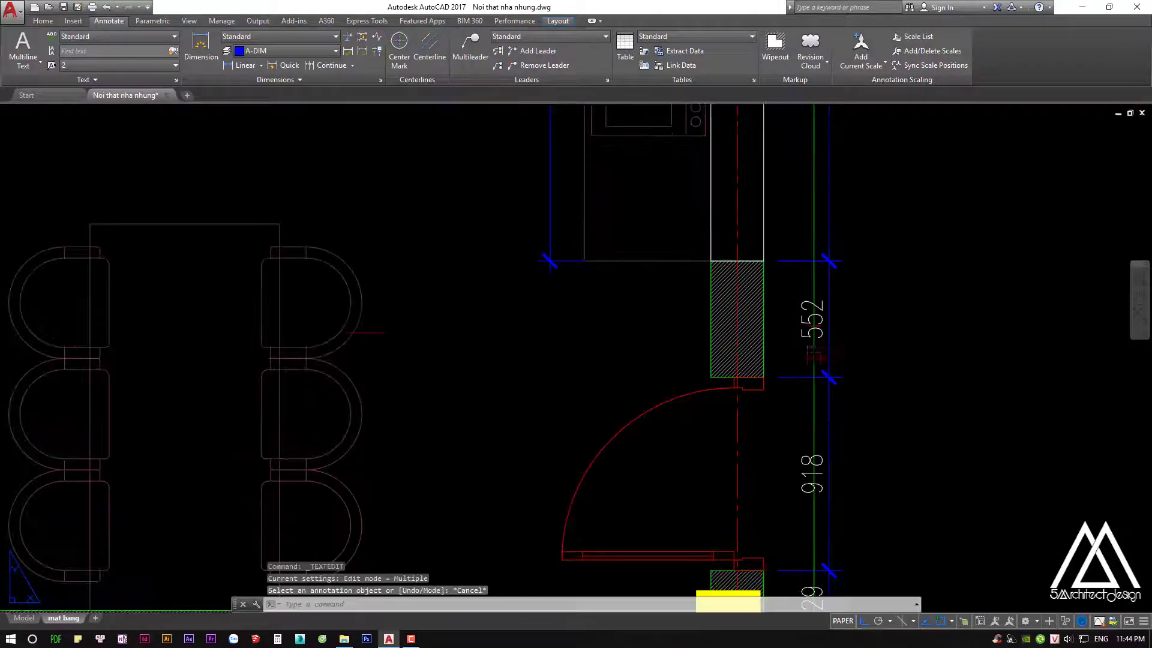
key("Escape")
Round the 552 and 329 dimension texts to 550 and 330
left_click(811, 307)
double_click(811, 307)
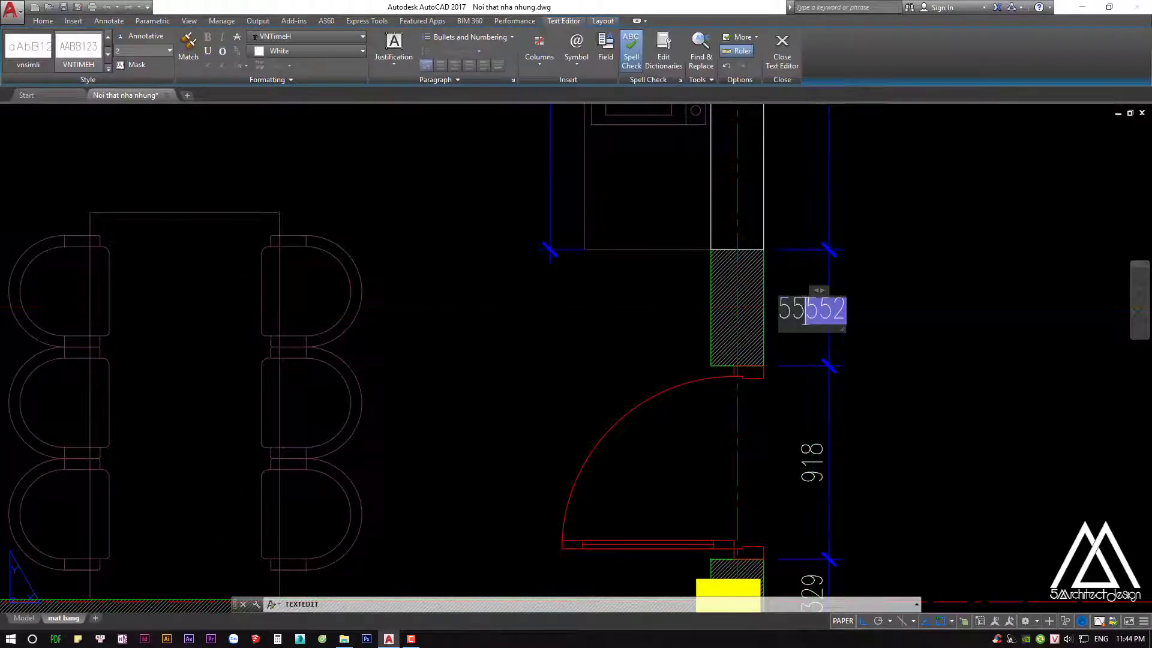
left_click(831, 327)
middle_click_drag(964, 471, 951, 223)
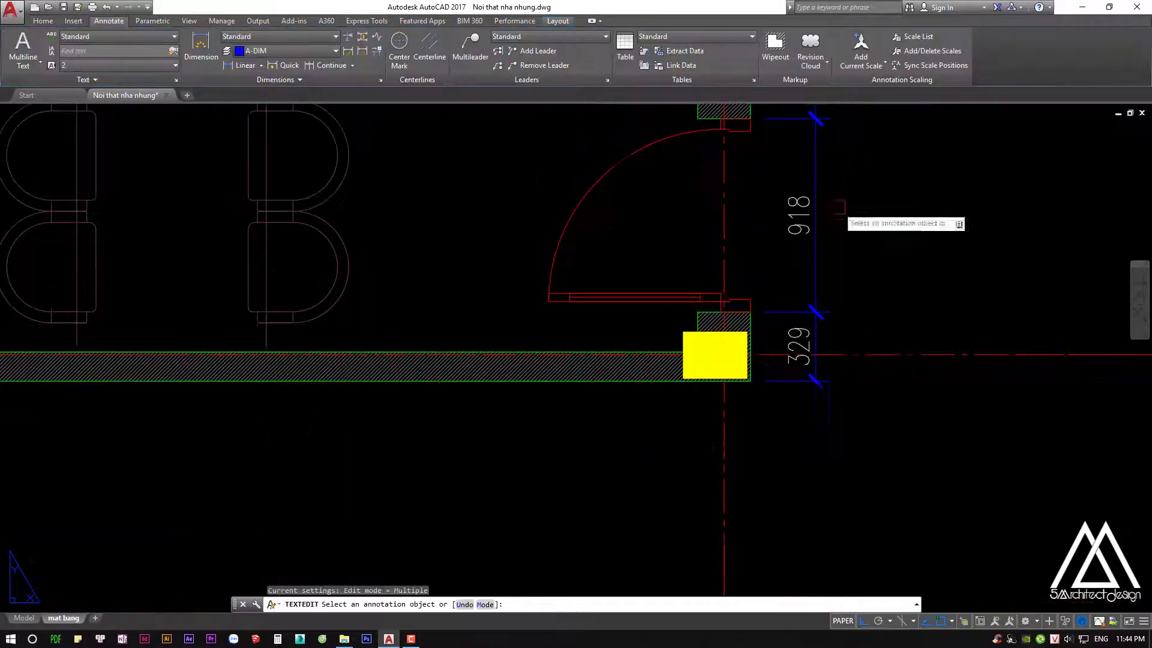
key("Escape")
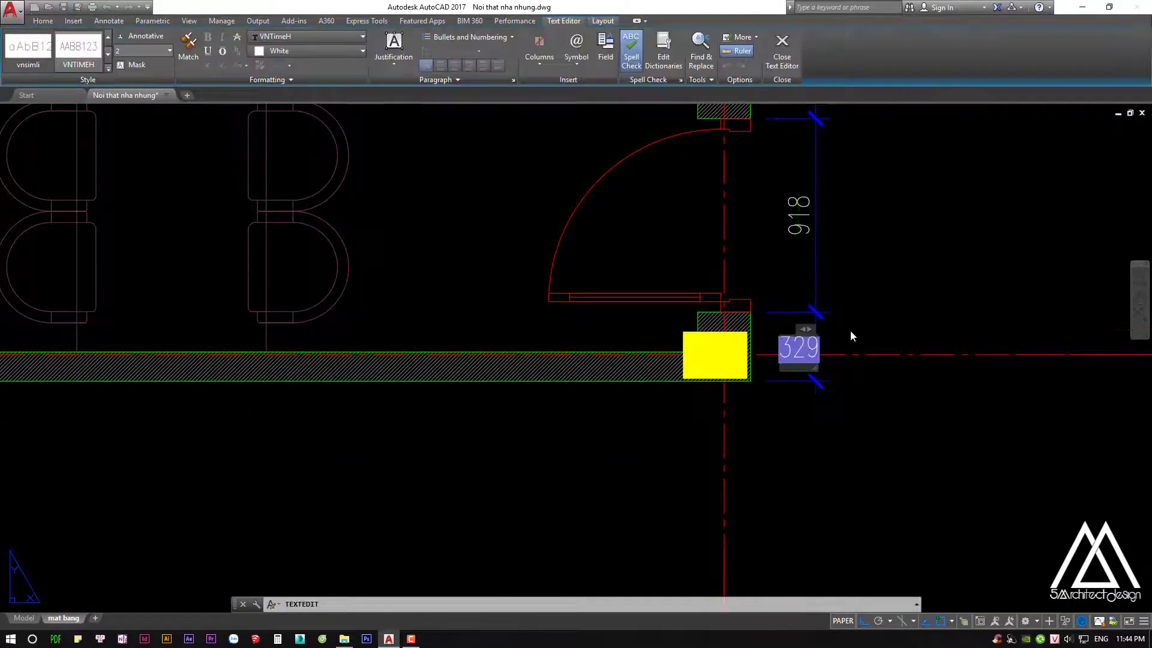
type("330")
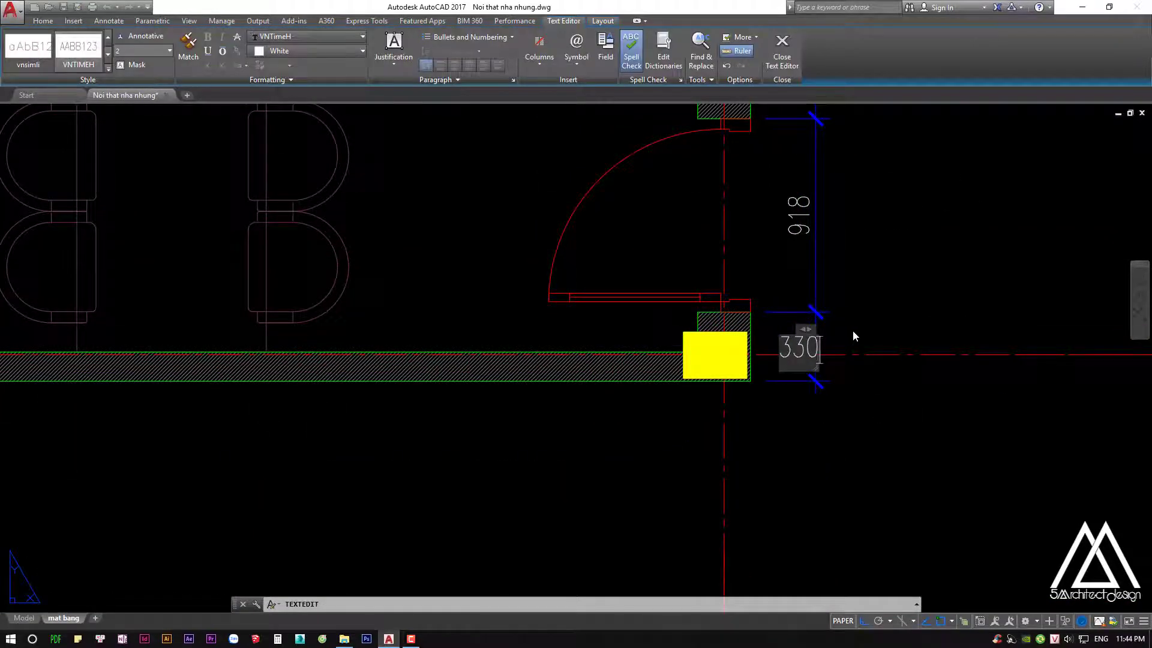
left_click(852, 330)
Round the 918 dimension text to 920
middle_click_drag(828, 264, 813, 315)
key("Escape")
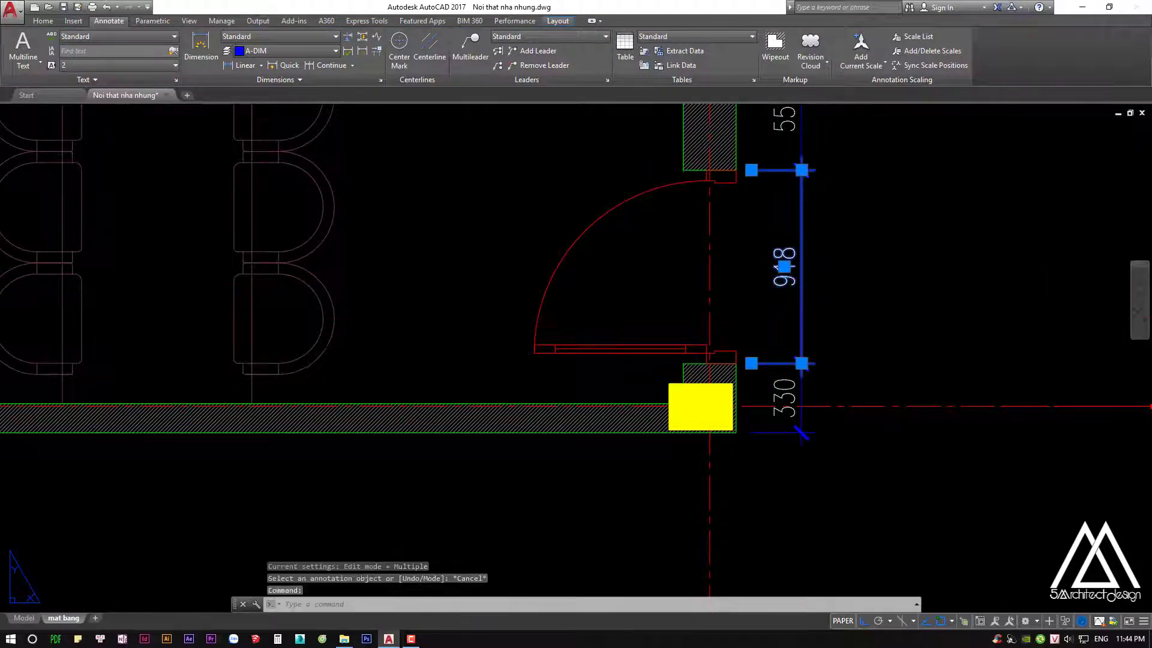
double_click(795, 276)
type("920")
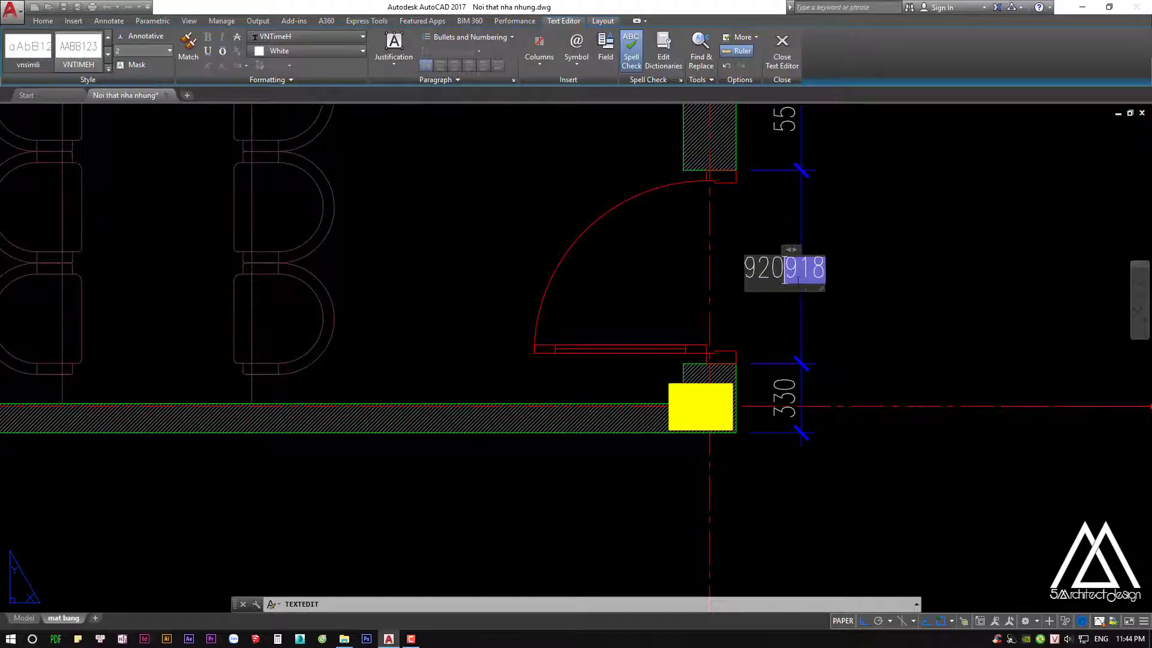
left_click(874, 255)
key("Escape")
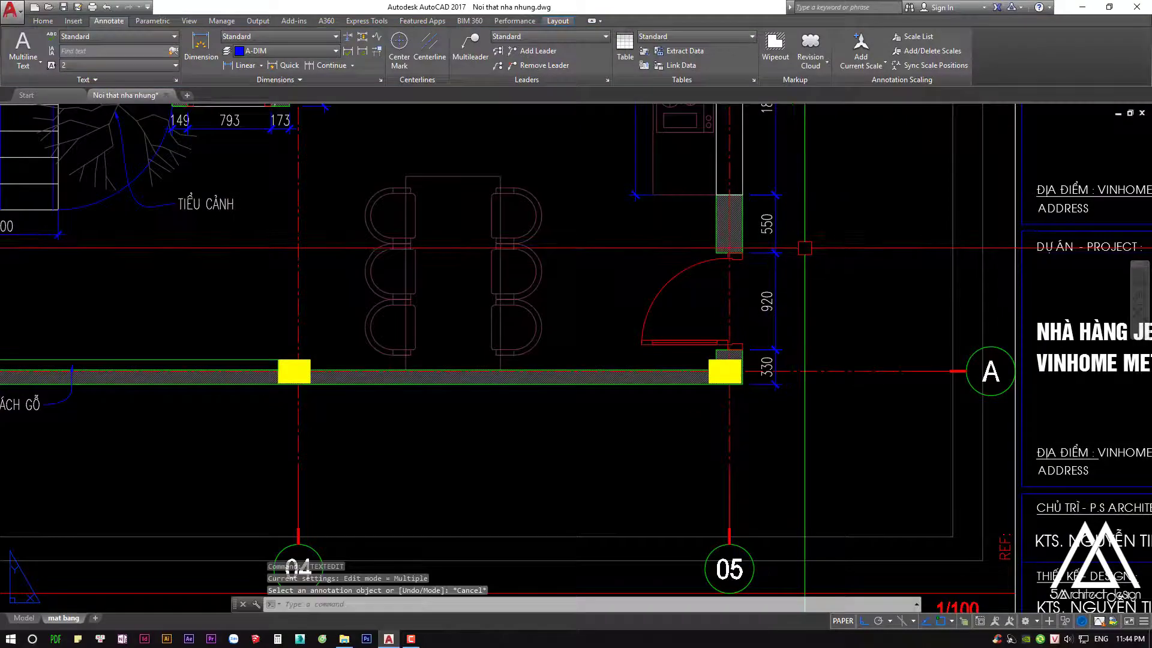
Disassociate all 43 plan dimensions with DDA using a crossing selection
type("a")
key("Return")
scroll(771, 360, "down", 6)
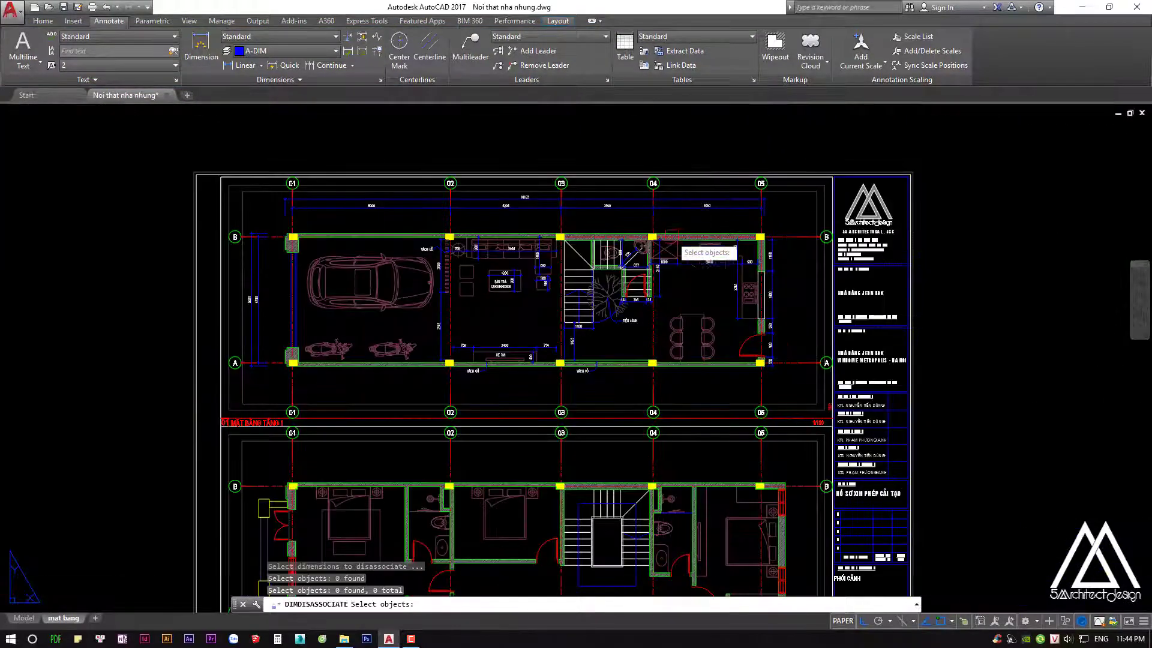
left_click(426, 409)
key("Return")
scroll(679, 331, "up", 2)
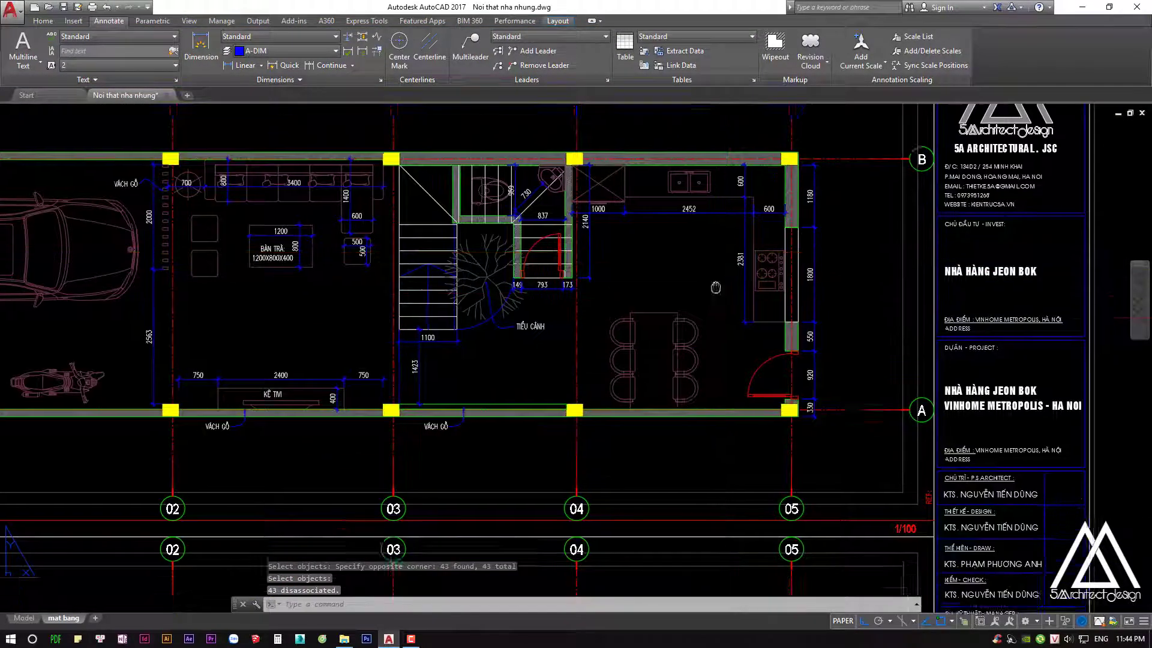
Add a vertical linear dimension along the dining table's length
scroll(679, 332, "up", 1)
scroll(679, 331, "up", 1)
scroll(679, 331, "up", 1)
type("dli")
key("Return")
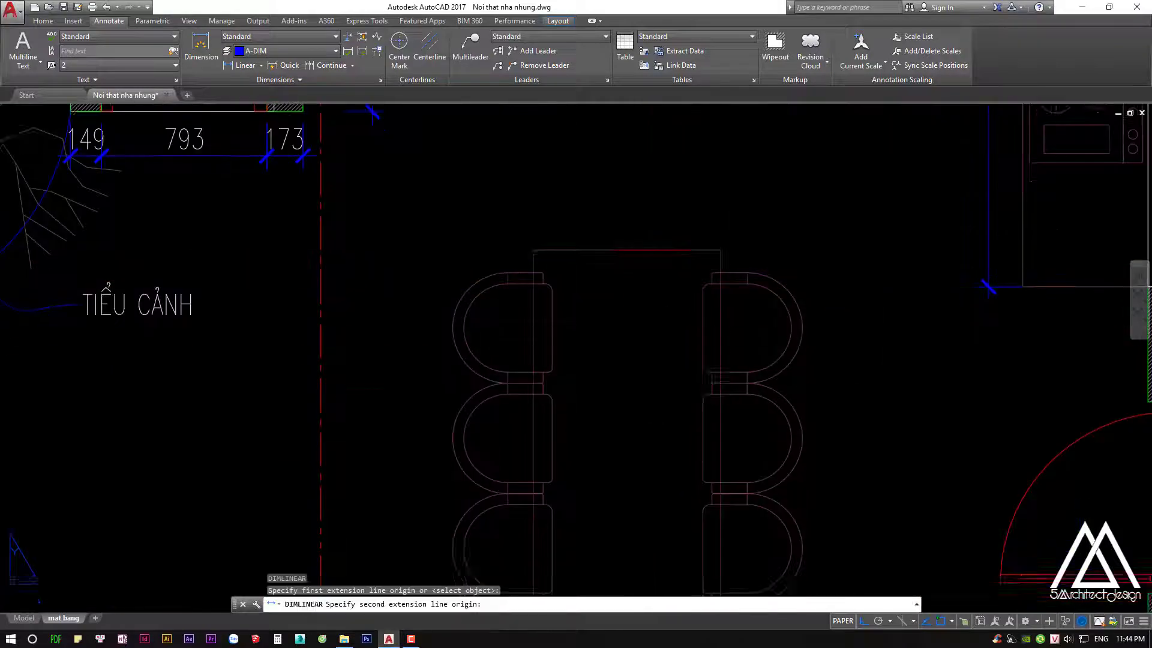
scroll(744, 288, "up", 1)
left_click(676, 118)
left_click(676, 503)
key("Escape")
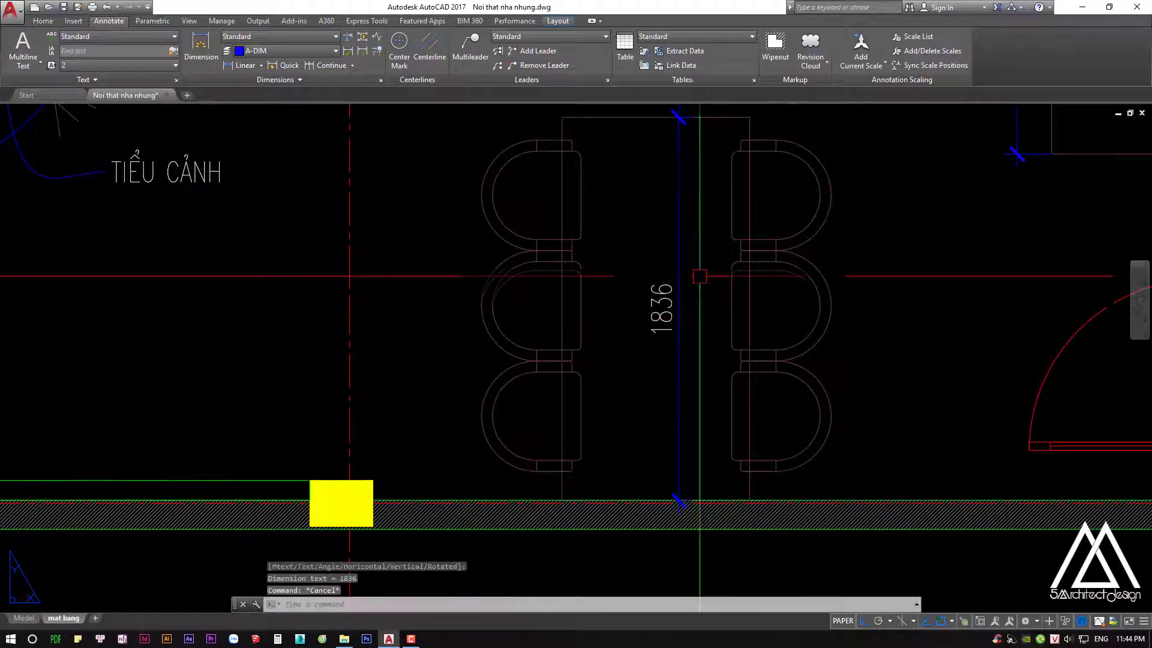
key("Escape")
Pick the table's top corners for a 900 width dimension, then cancel it
middle_click_drag(698, 267, 699, 314)
type("li")
key("Return")
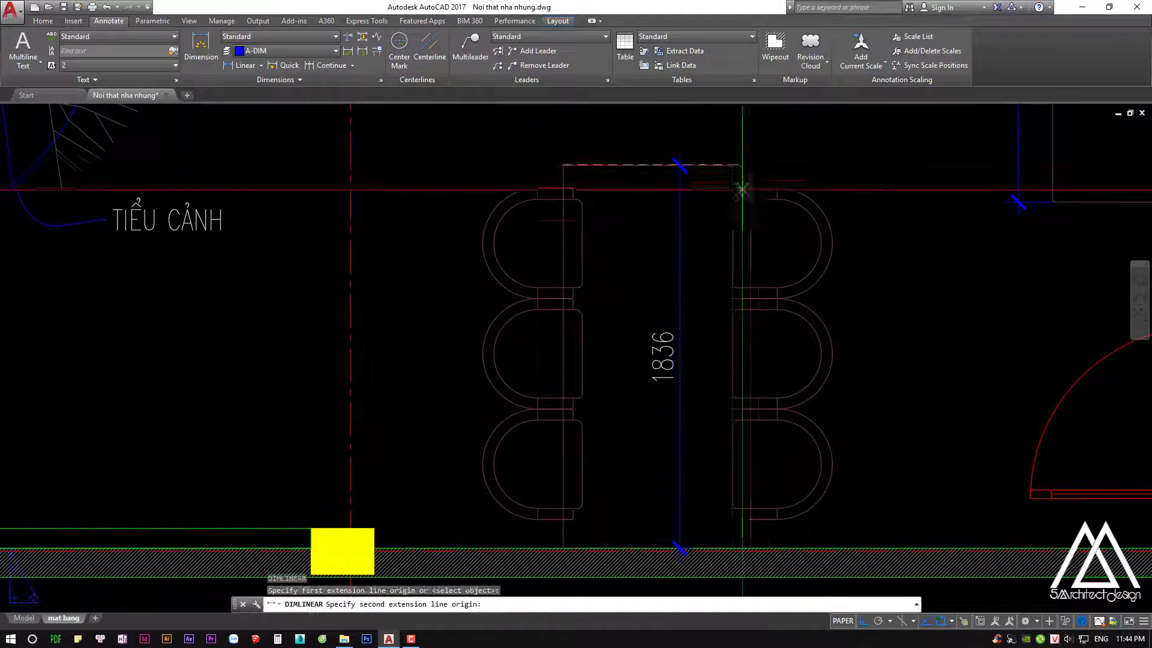
left_click(563, 166)
left_click(750, 166)
middle_click_drag(751, 175, 751, 209)
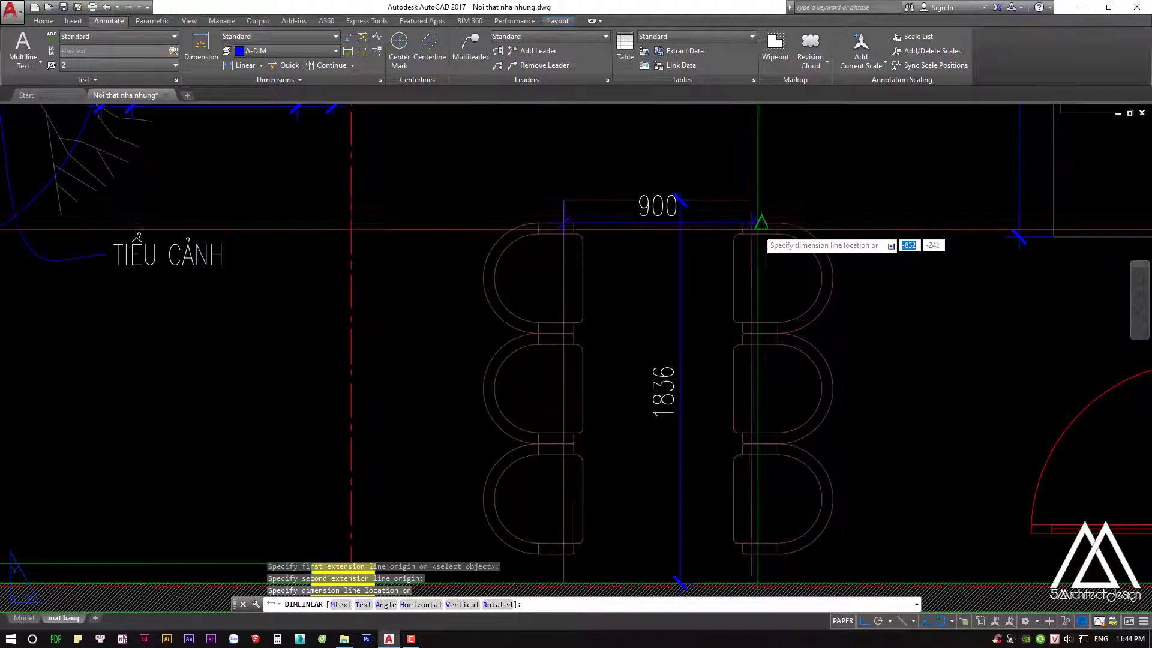
key("Escape")
key("Escape")
key("Escape")
Redo the 900 table-width dimension and place it above the chairs
scroll(757, 420, "up", 3)
scroll(780, 393, "up", 5)
scroll(762, 360, "up", 3)
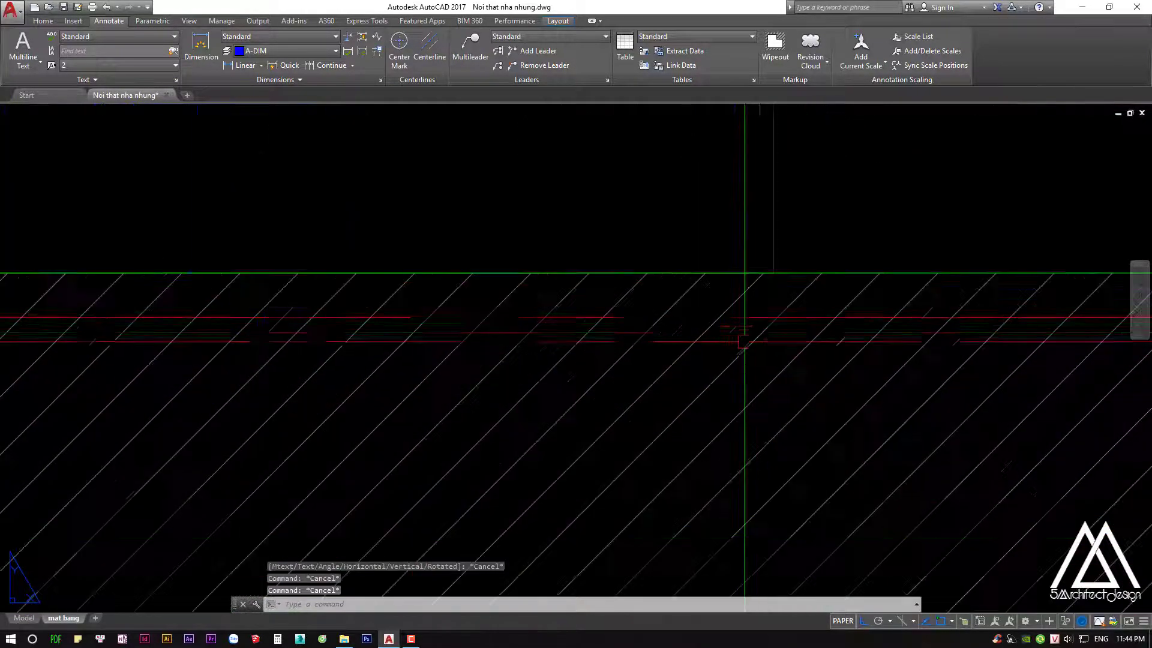
scroll(749, 270, "down", 10)
scroll(728, 210, "up", 3)
key("Return")
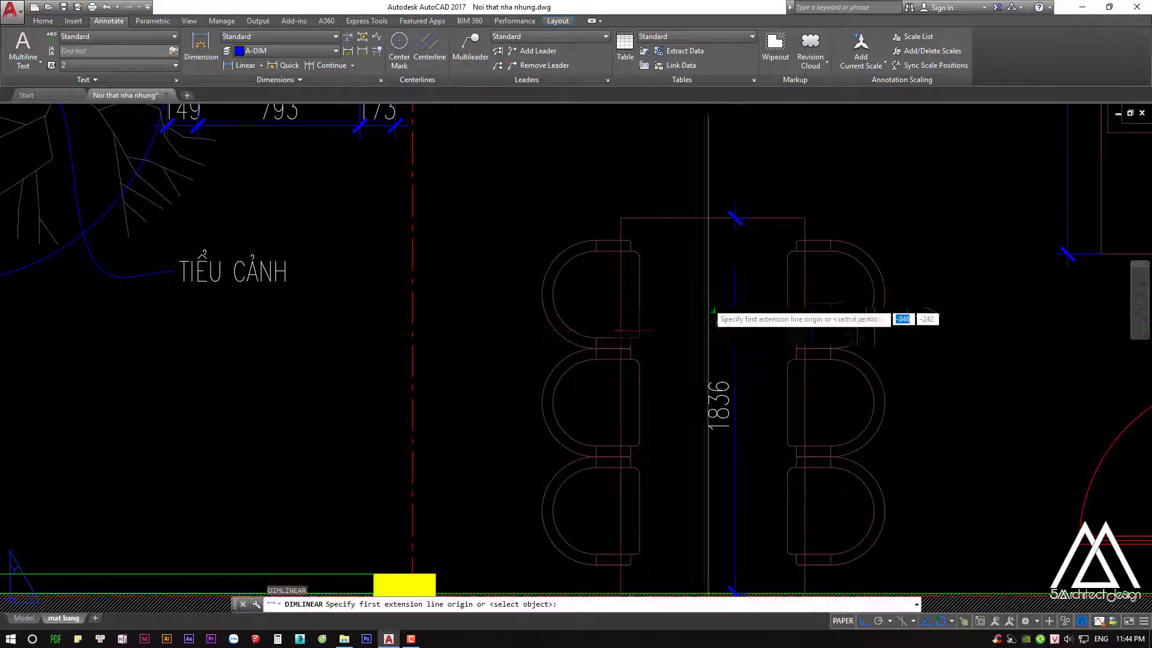
left_click(620, 217)
left_click(804, 218)
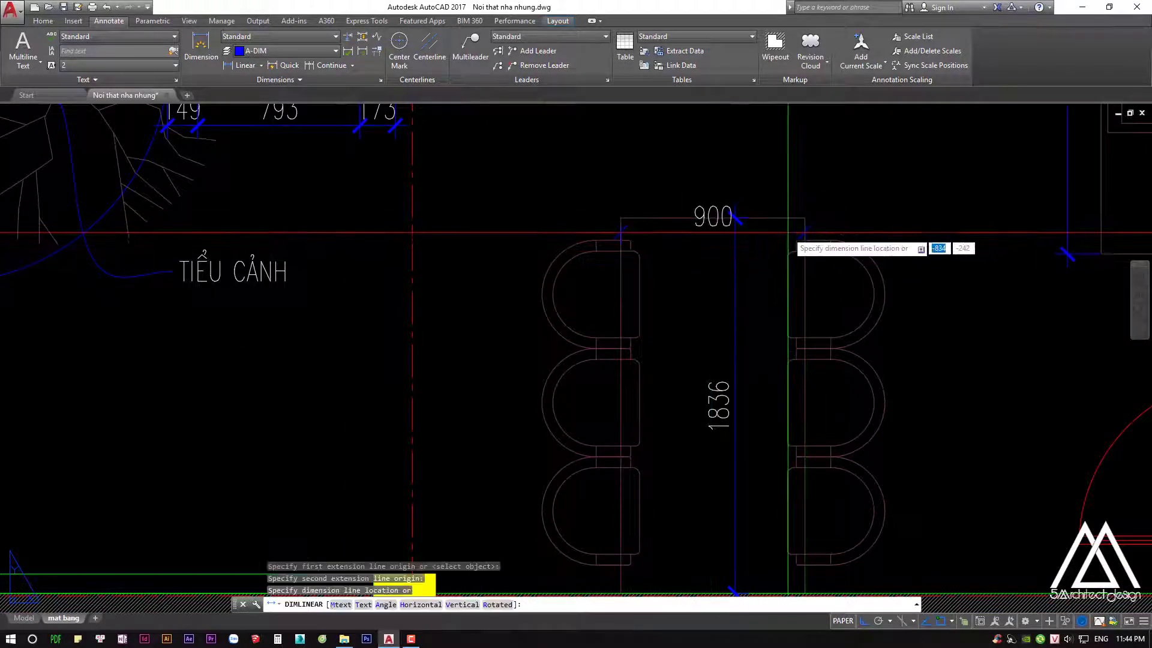
left_click(750, 188)
key("Escape")
middle_click_drag(750, 188, 750, 177)
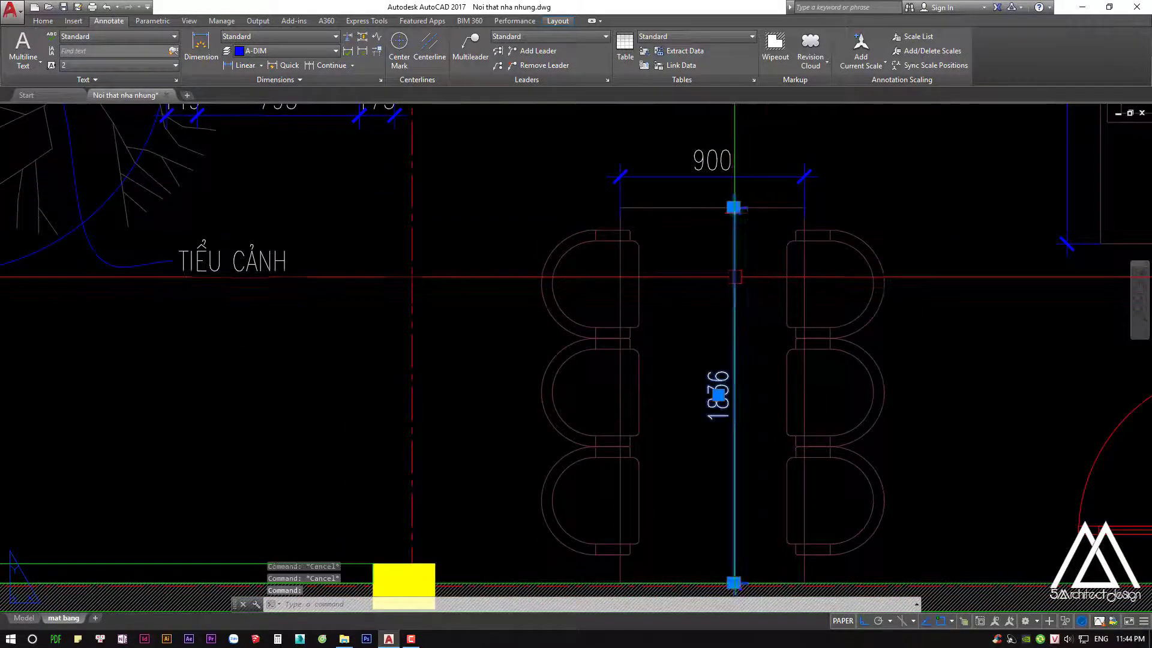
Grip-stretch the 1836 dimension rightward and lower the 900 dimension onto the table
left_click(734, 207)
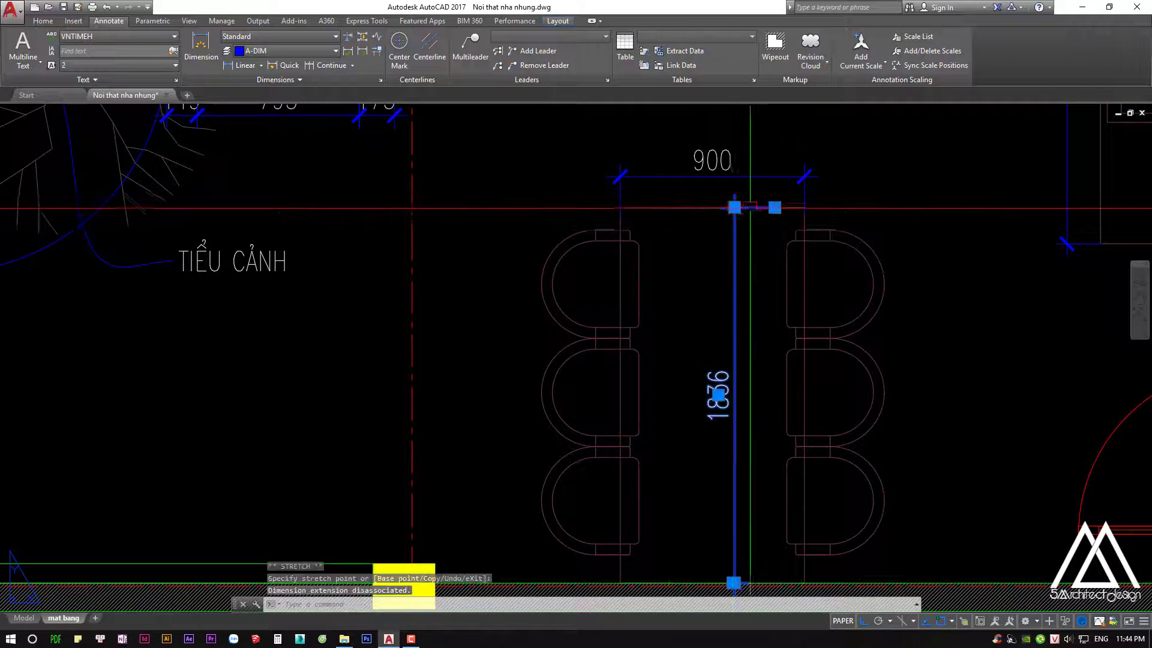
left_click(734, 207)
left_click(801, 176)
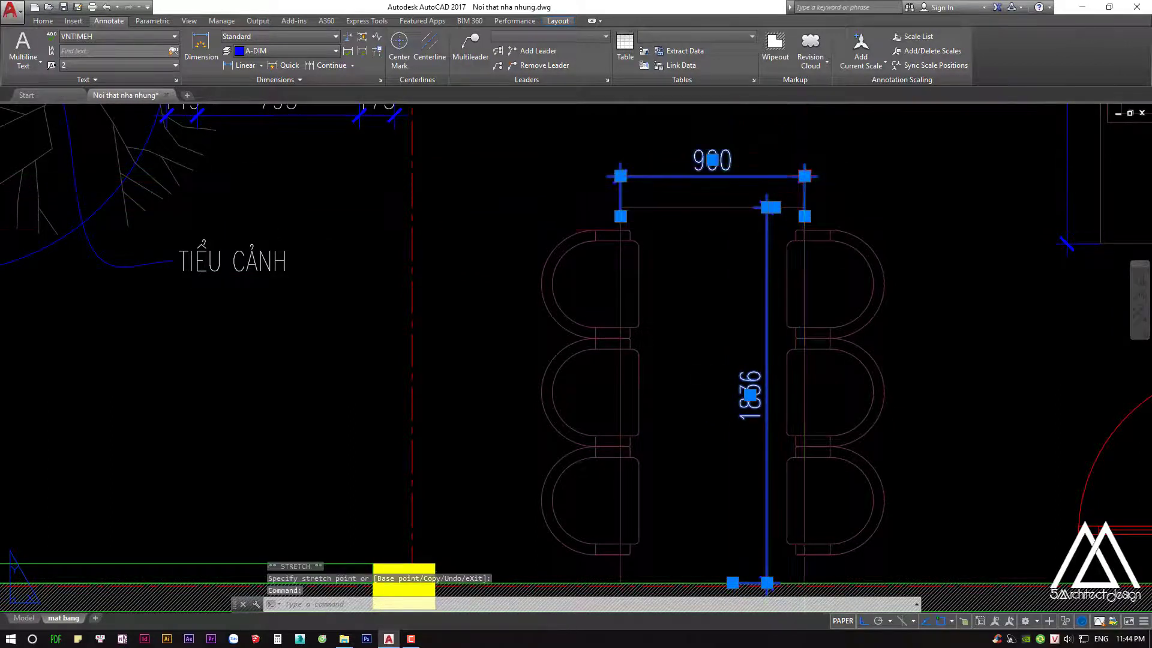
left_click(804, 262)
key("Escape")
Change the table's 1836 length dimension text to 1850
double_click(744, 373)
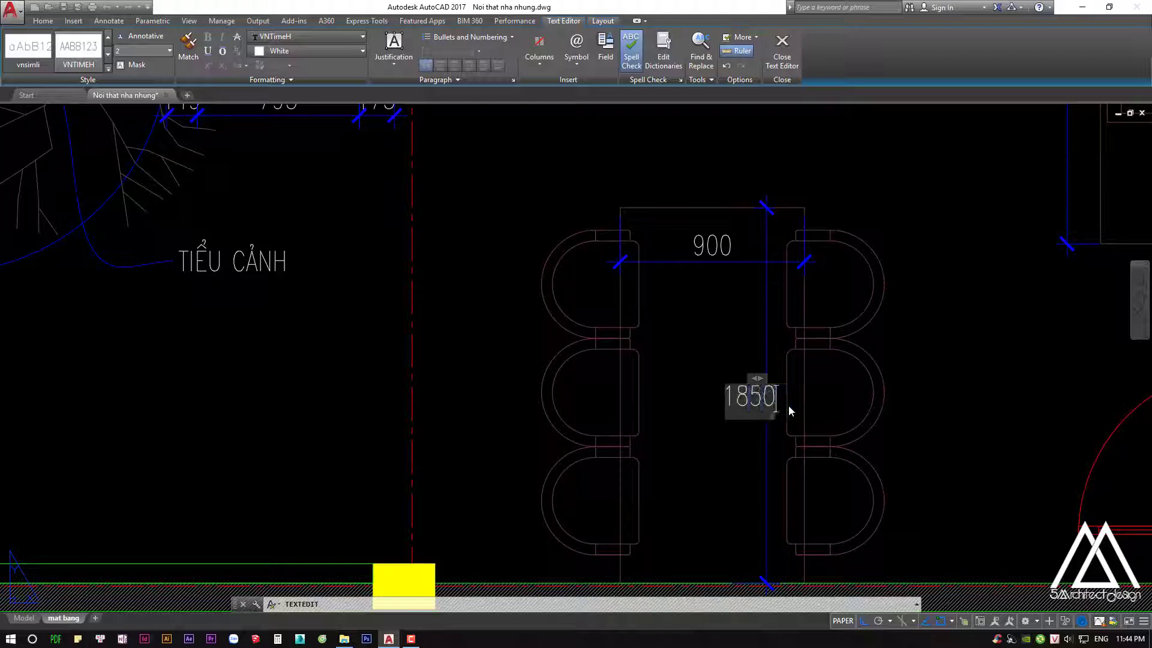
left_click(789, 410)
key("Escape")
scroll(900, 387, "down", 3)
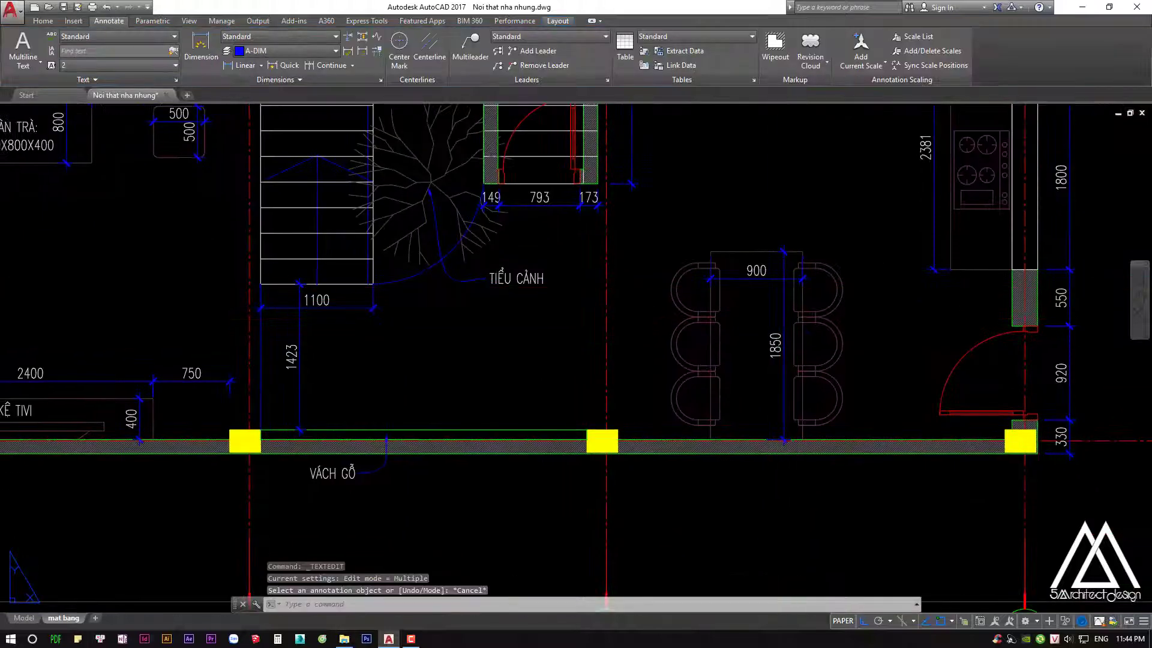
Disassociate all plan dimensions with DIMDISASSOCIATE and a window selection
scroll(924, 336, "down", 3)
type("dimdisassociate")
key("Return")
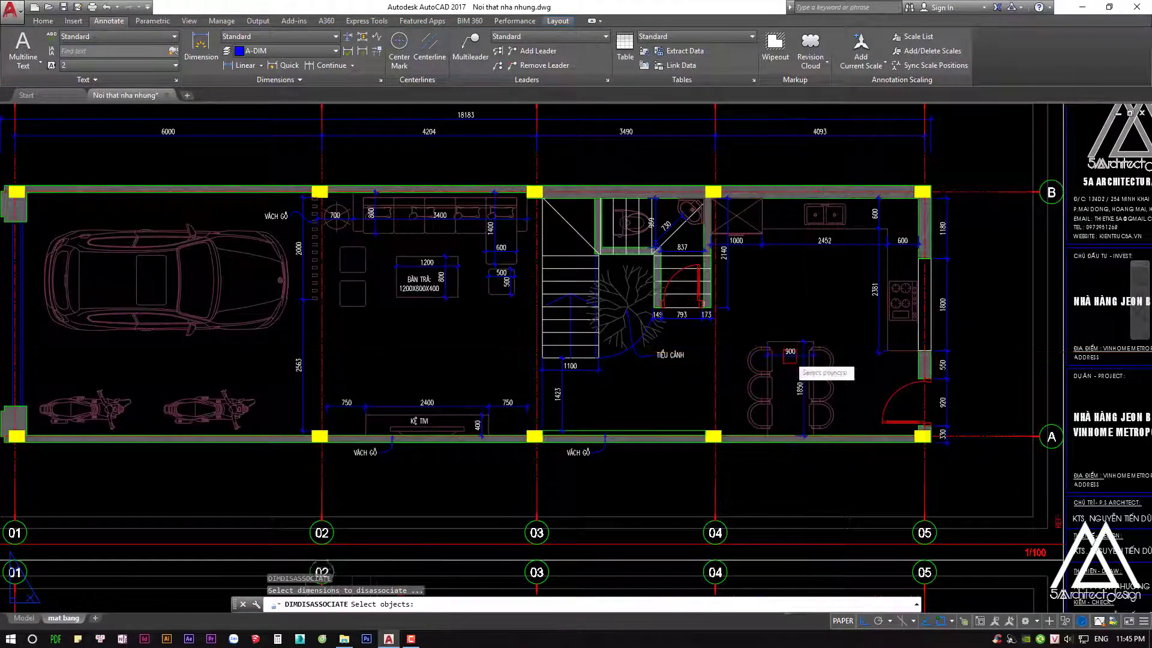
scroll(902, 246, "down", 2)
left_click(902, 246)
left_click(336, 468)
key("Return")
scroll(760, 417, "up", 5)
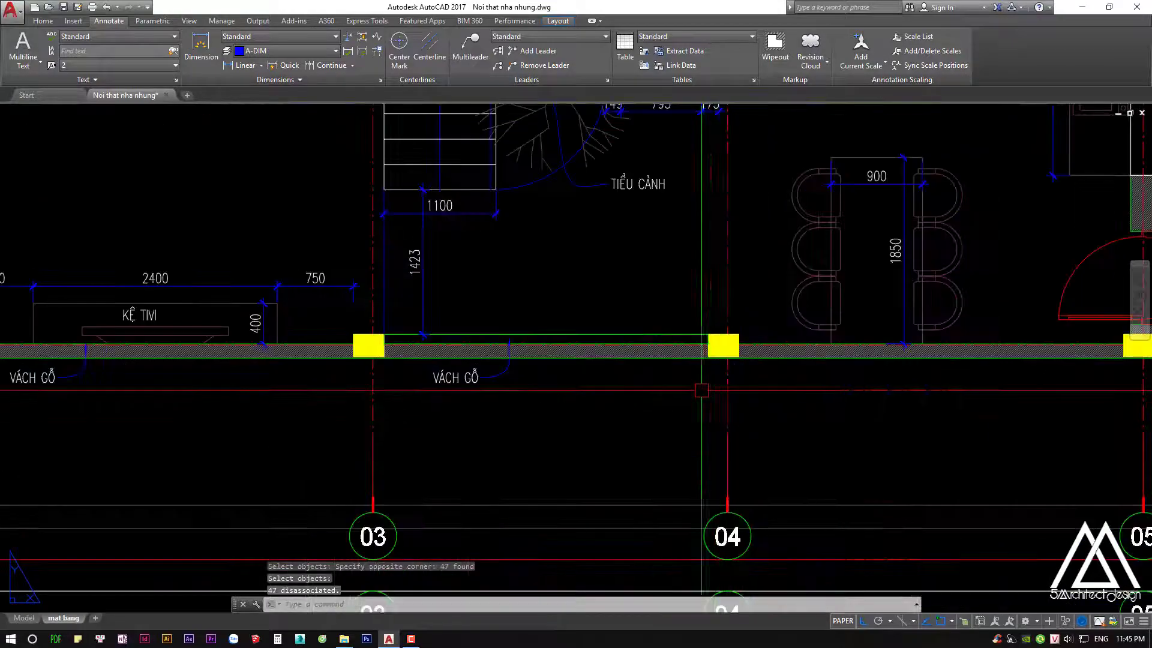
scroll(641, 367, "down", 3)
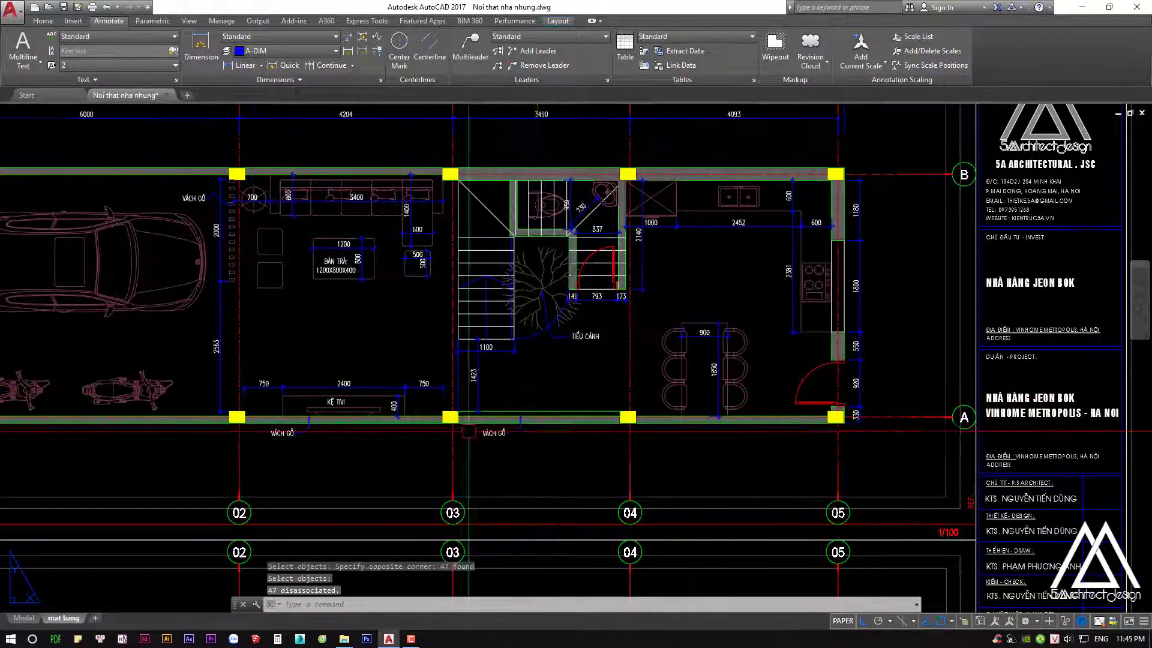
scroll(564, 384, "up", 6)
Copy the VÁCH GỖ leader label to just below the back door
left_click(483, 426)
type("co")
key("Return")
left_click(648, 404)
scroll(419, 403, "down", 2)
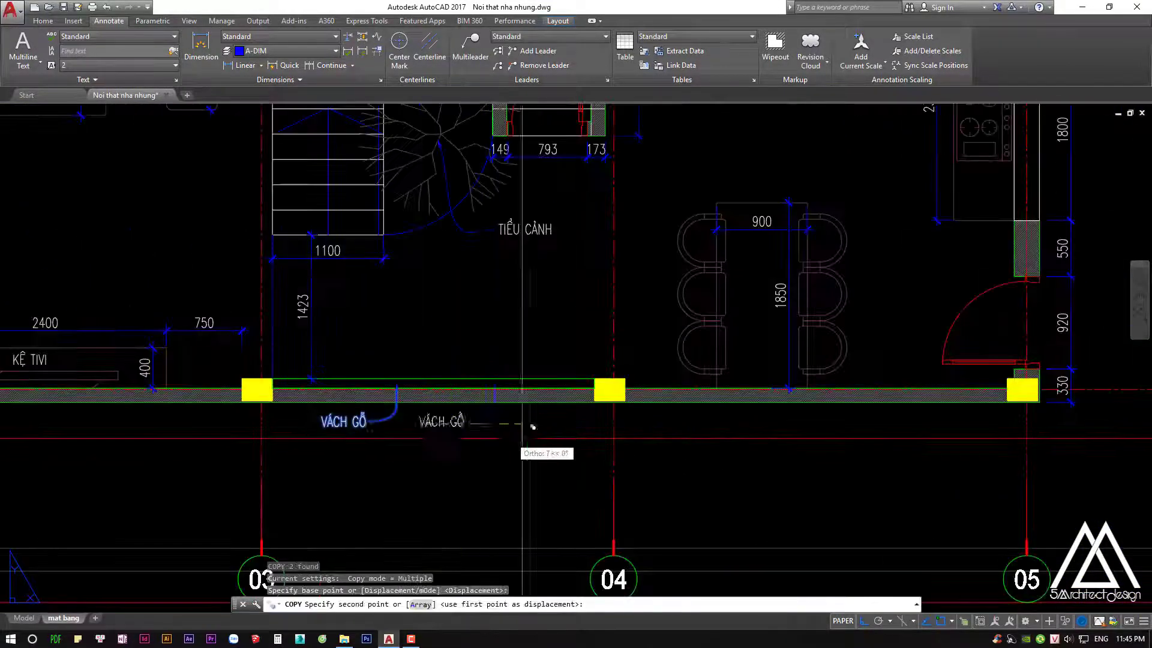
middle_click_drag(540, 390, 463, 390)
middle_click_drag(540, 360, 586, 380)
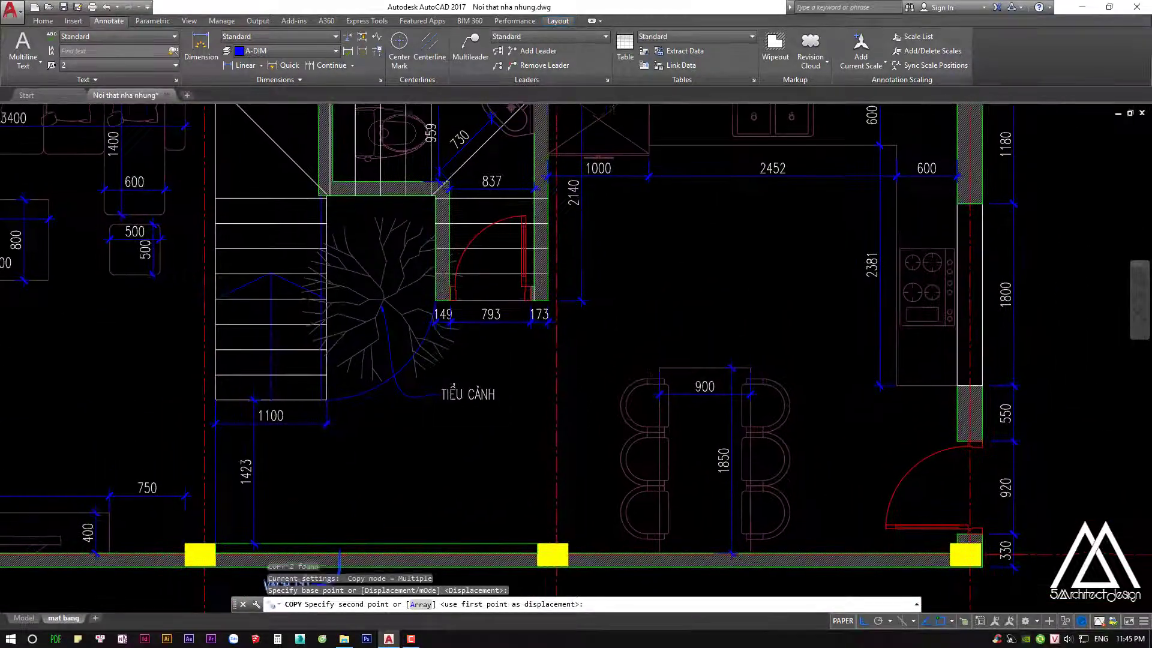
middle_click_drag(692, 535, 496, 496)
key("Escape")
key("space")
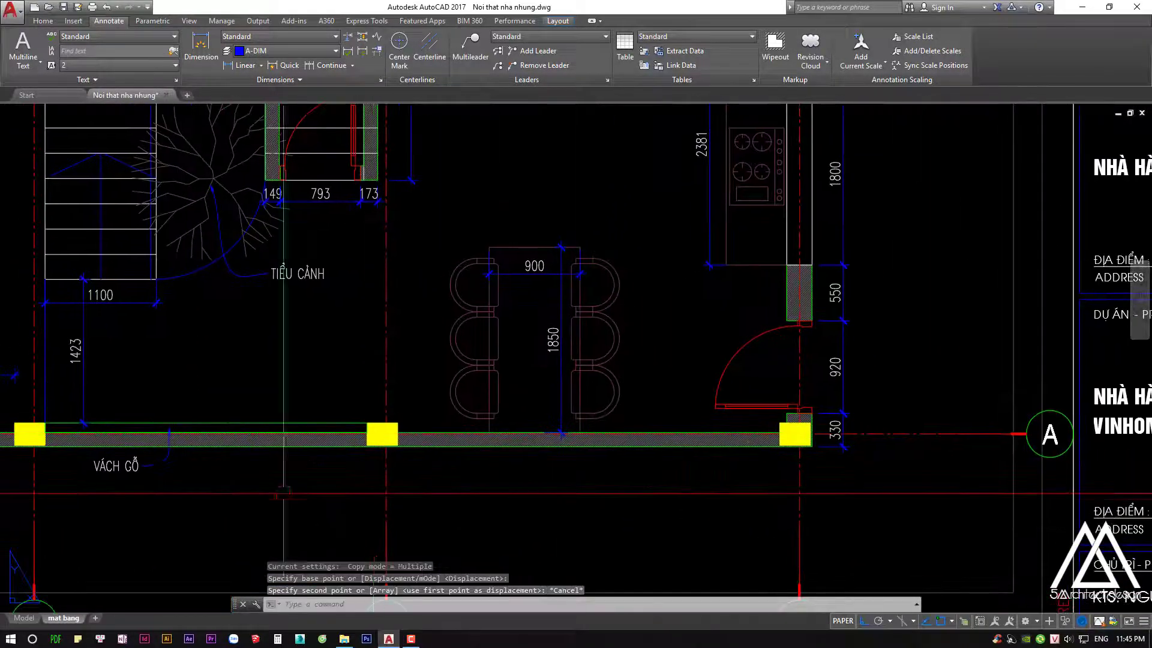
left_click(216, 477)
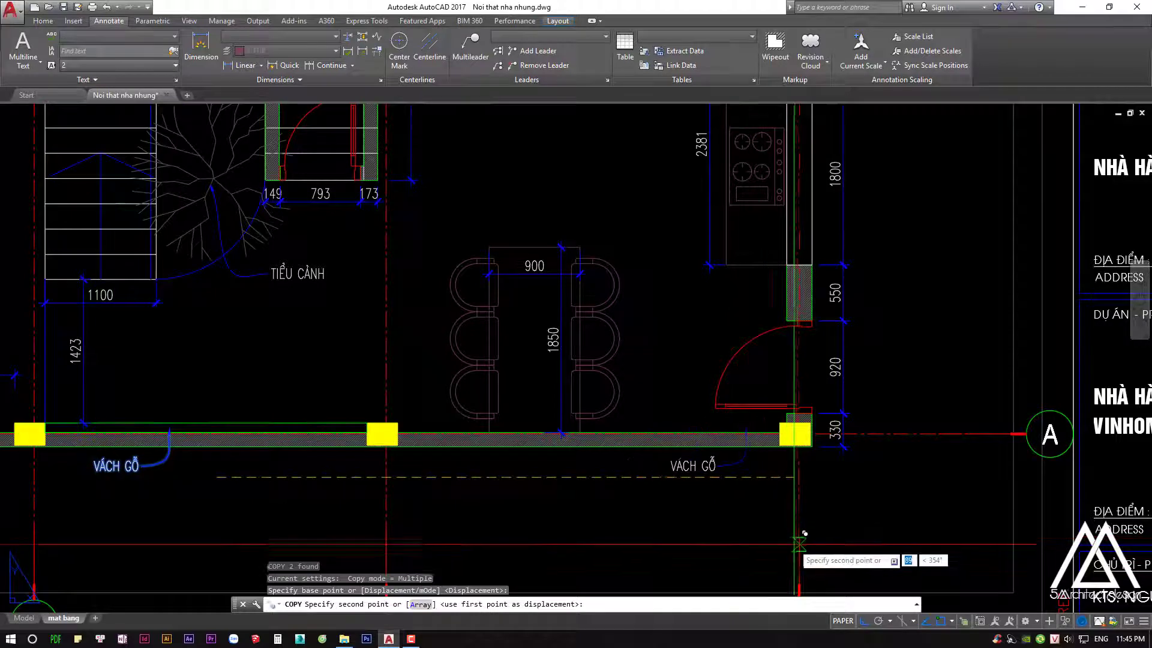
middle_click_drag(850, 490, 827, 472)
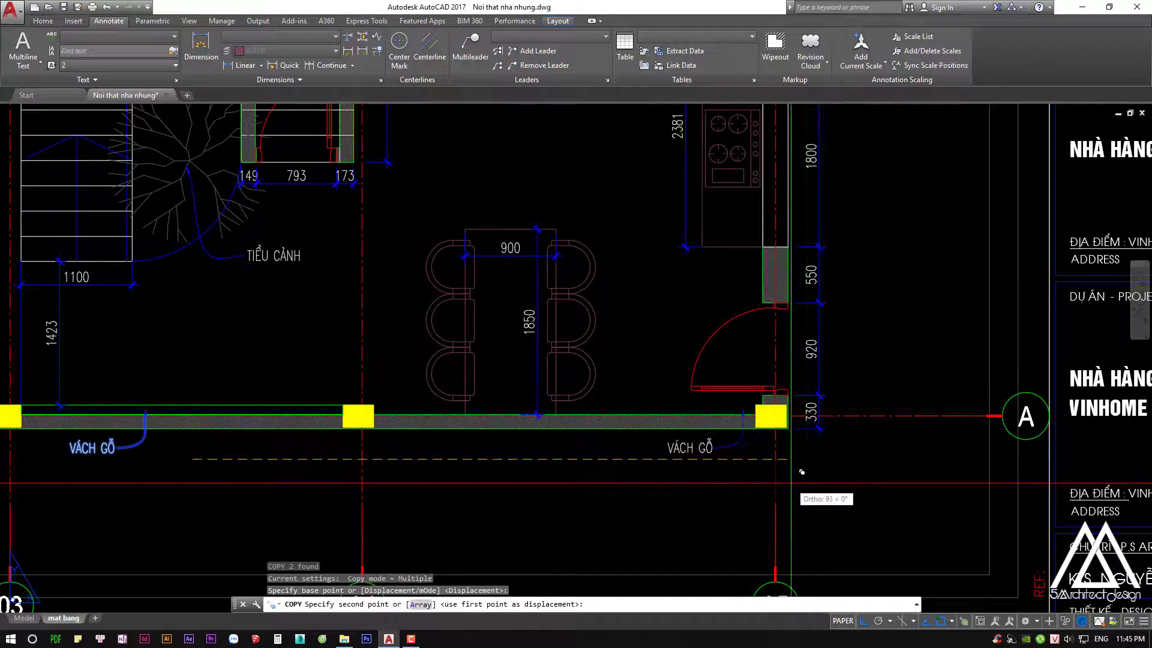
key("Escape")
Point the copied leader's arrow at the door and change its text to CỬA SAU NHÀ
left_click(738, 435)
left_click(742, 410)
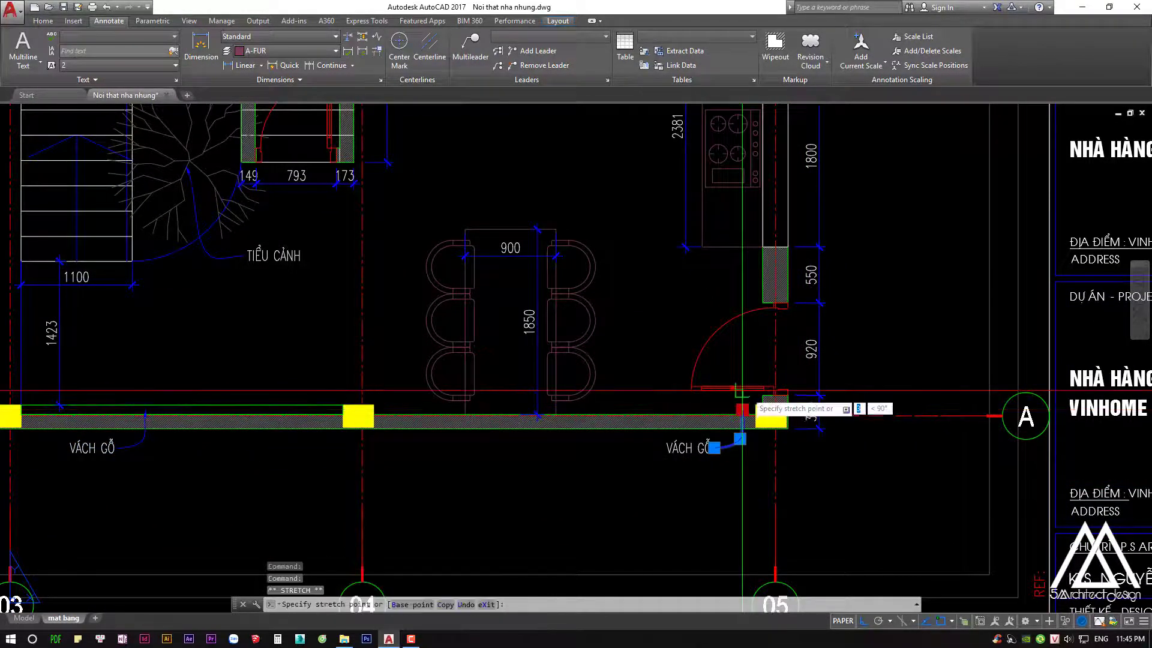
double_click(688, 448)
type("CỬA SAU NHÀ")
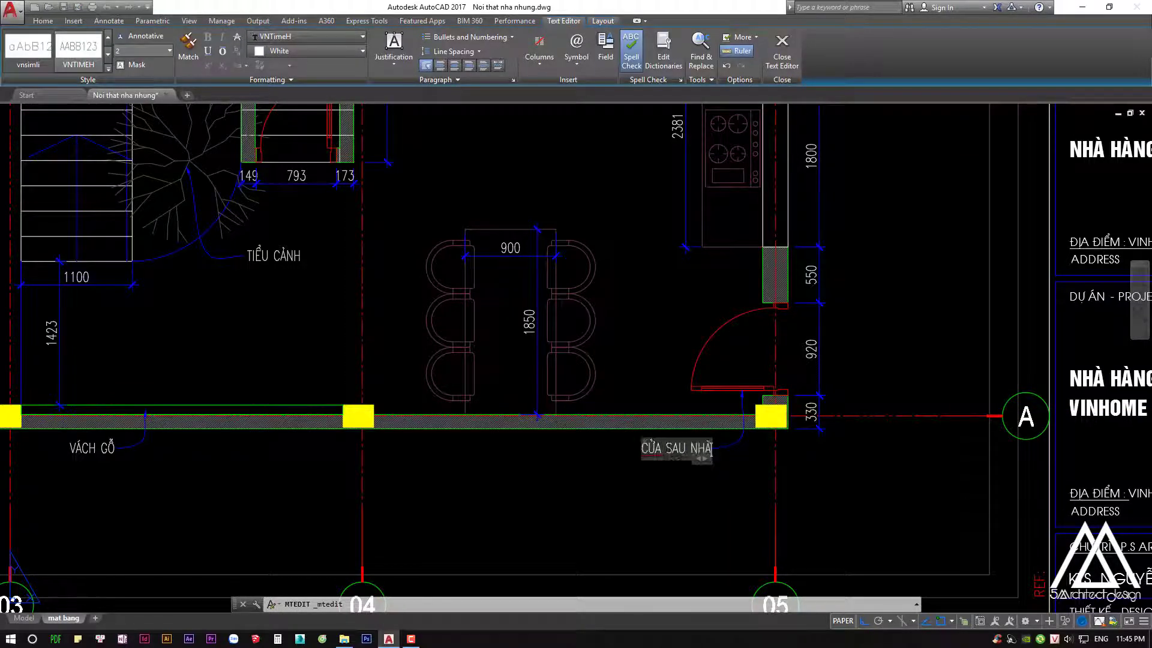
left_click(764, 387)
double_click(765, 378)
left_click(765, 377)
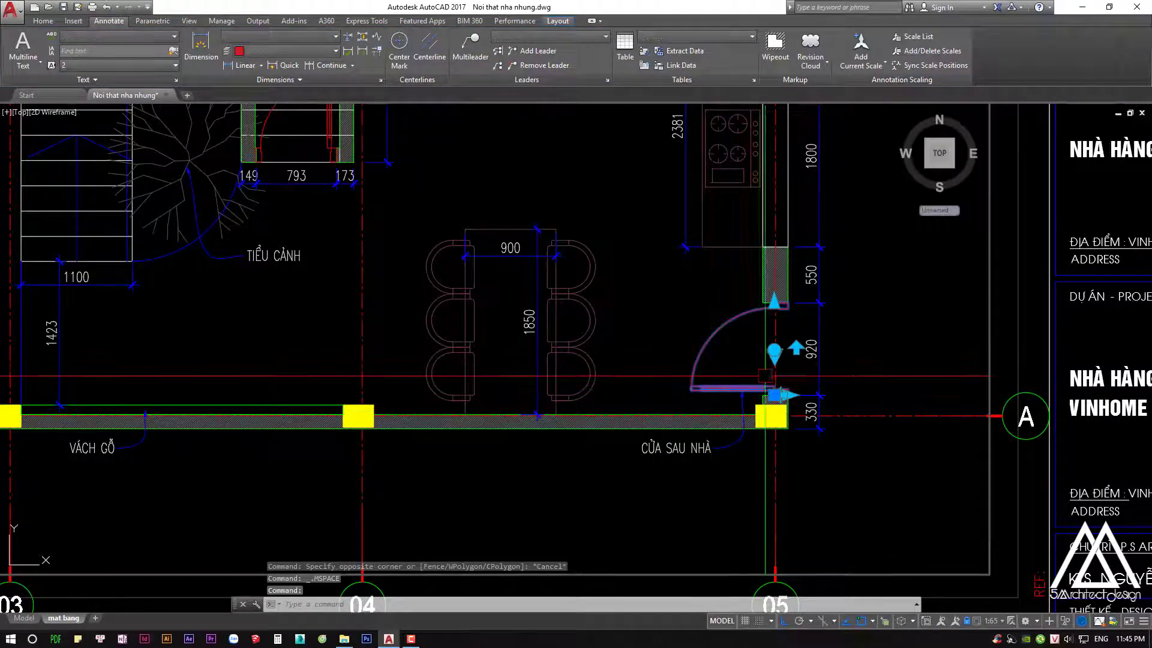
Draw a line across the back-door opening
scroll(784, 400, "up", 3)
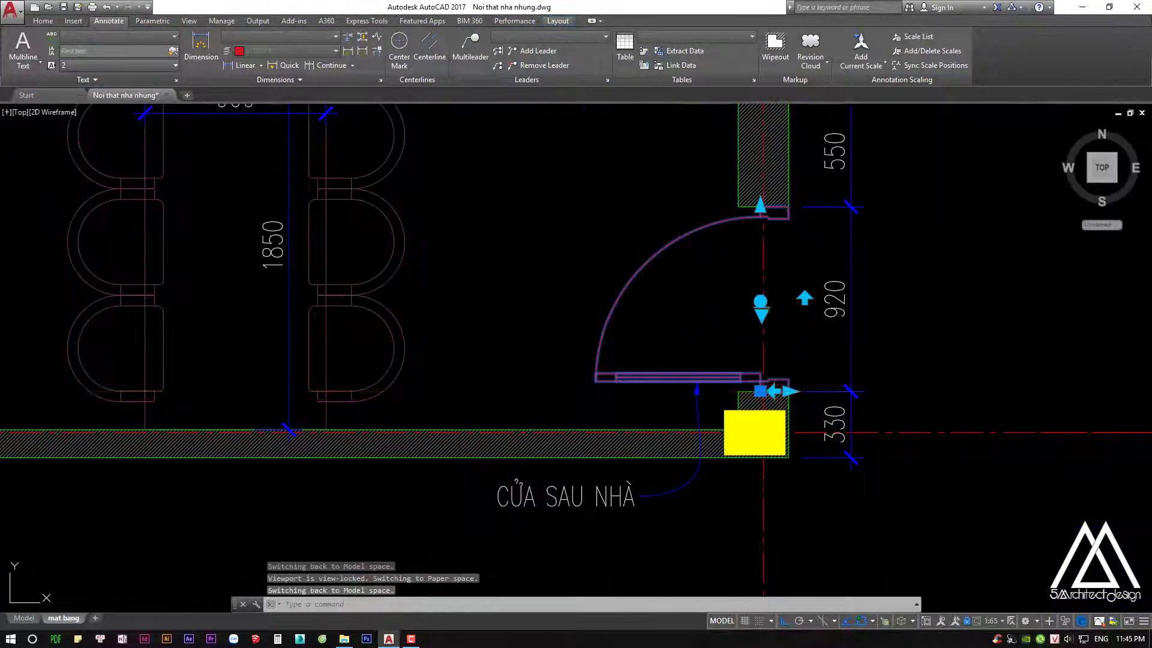
scroll(815, 284, "down", 3)
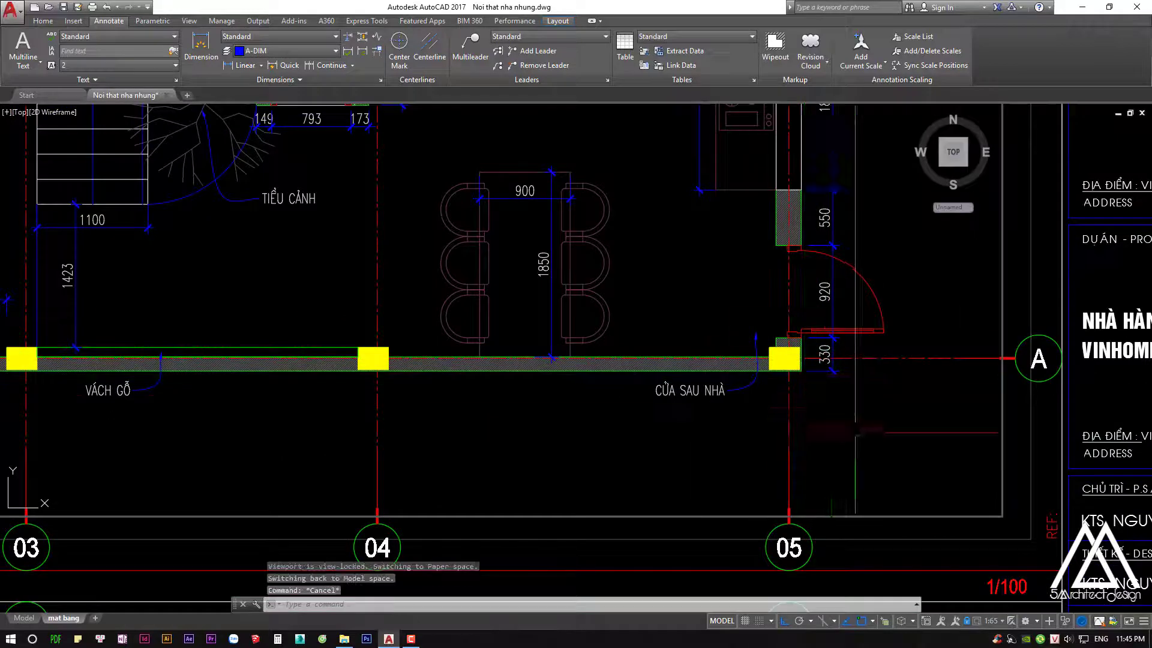
scroll(803, 267, "up", 2)
type("l")
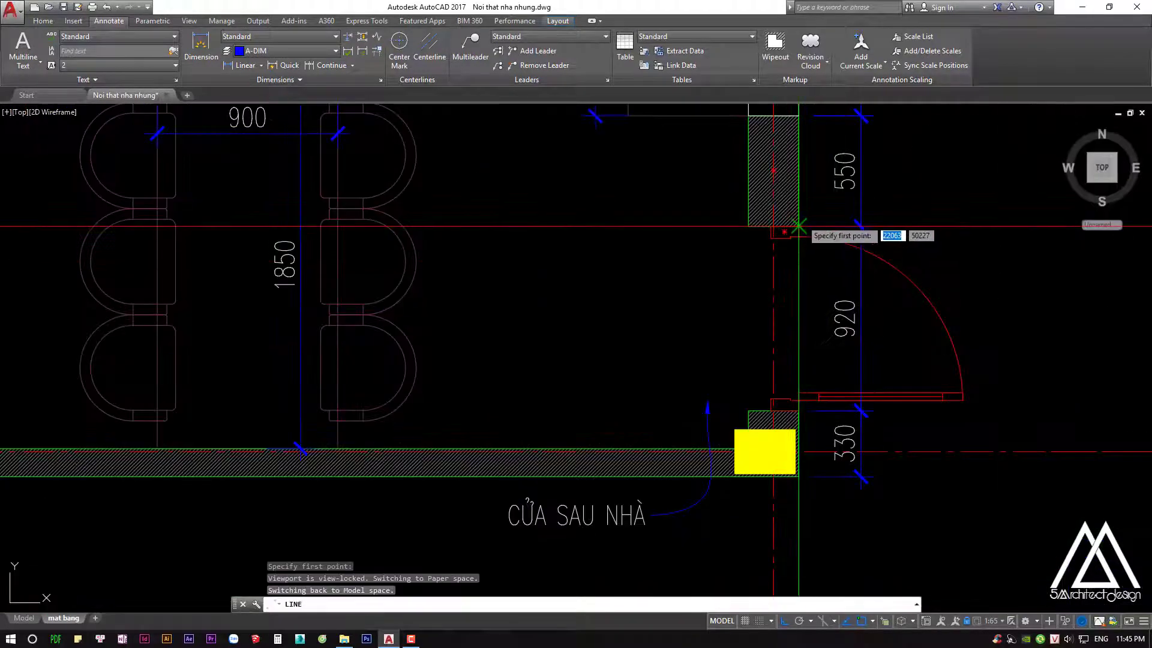
key("Return")
left_click(784, 404)
left_click(798, 226)
key("Escape")
Put the new door-opening line on the A-SEE1 layer
left_click(795, 342)
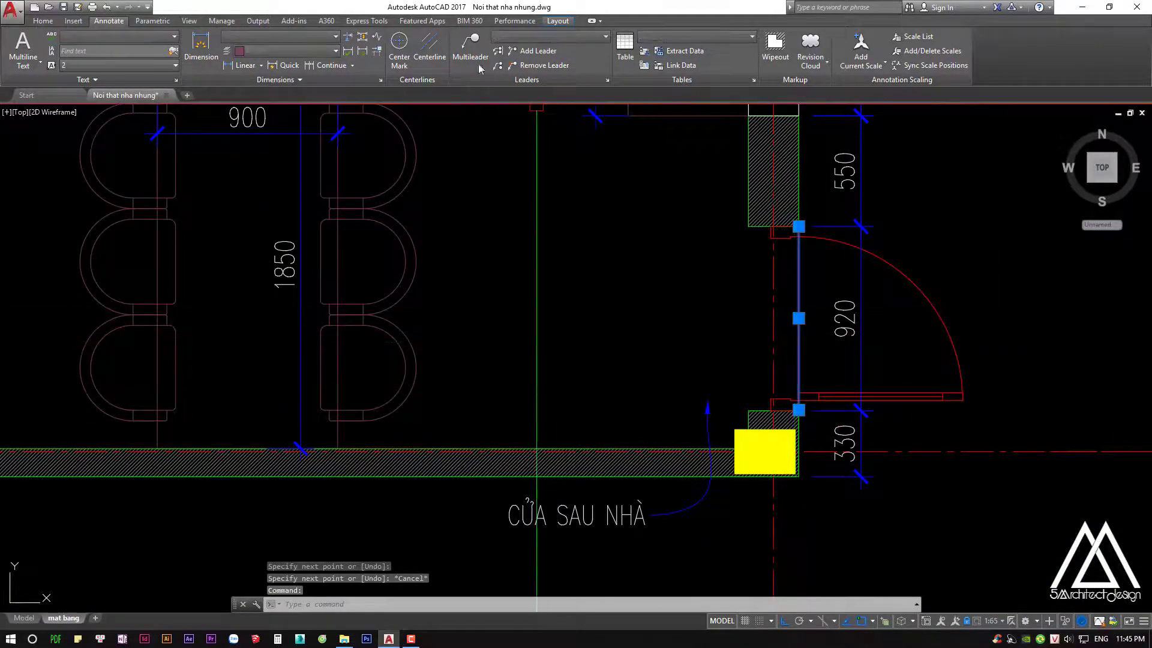
left_click(52, 24)
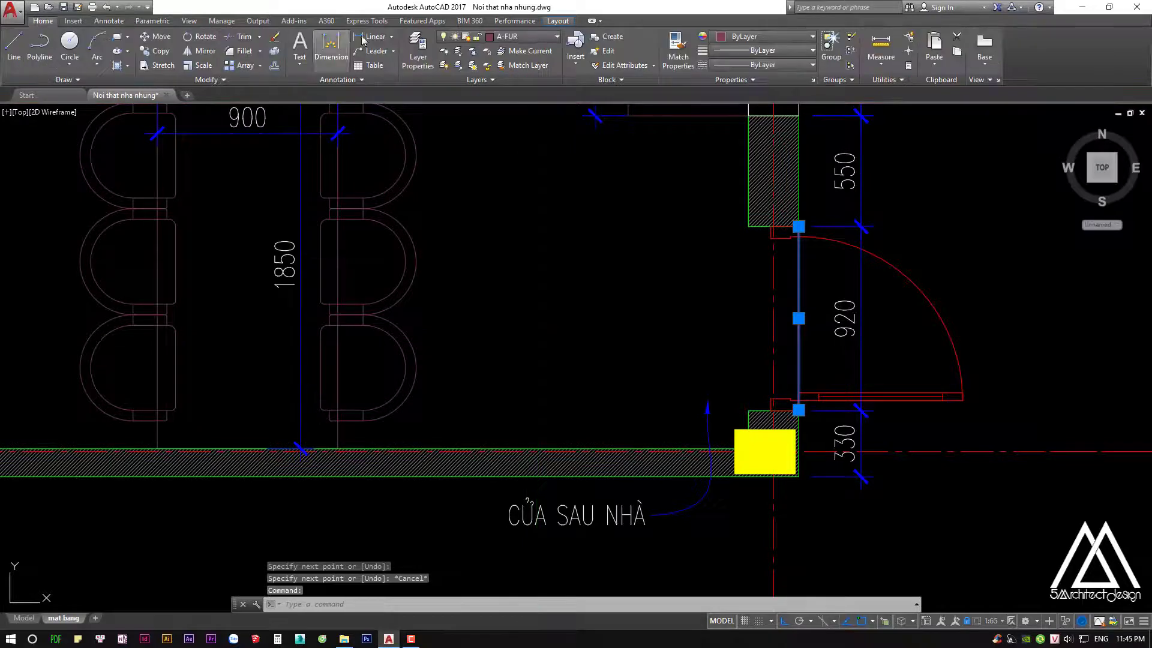
left_click(516, 39)
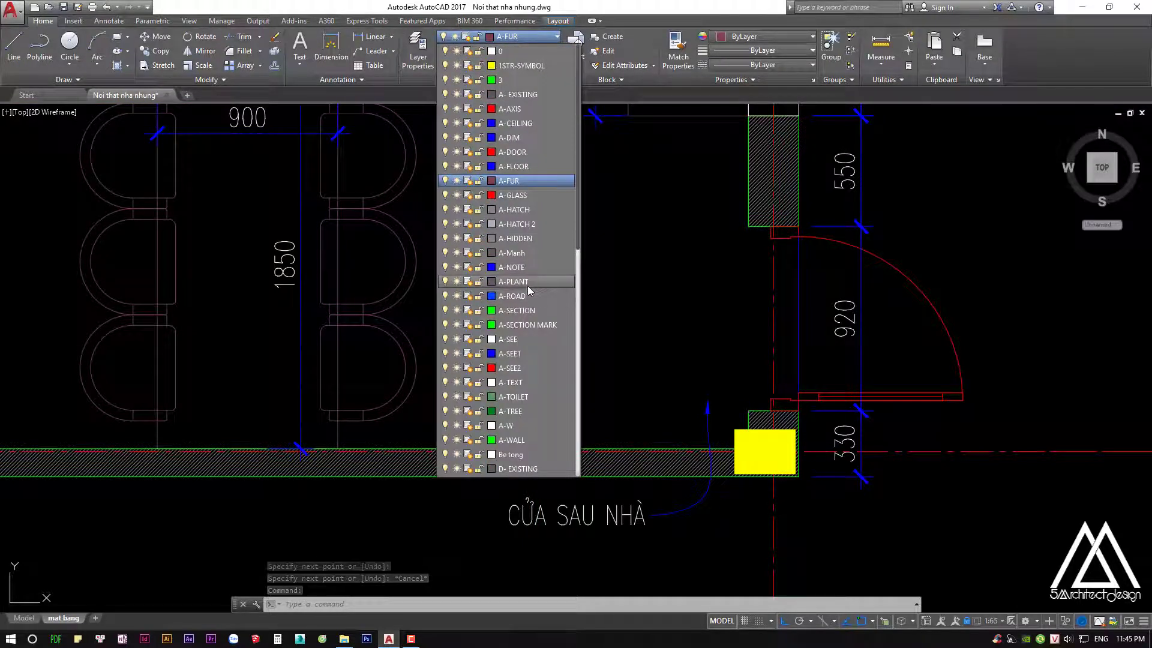
left_click(528, 137)
left_click(515, 111)
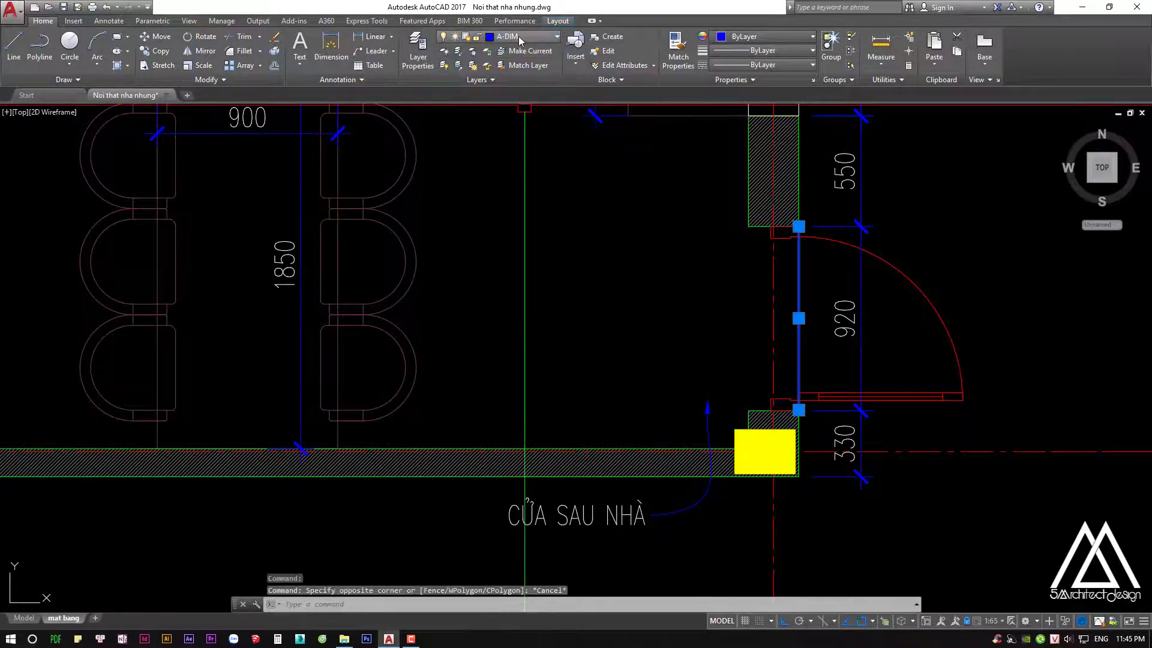
left_click(522, 36)
left_click(515, 267)
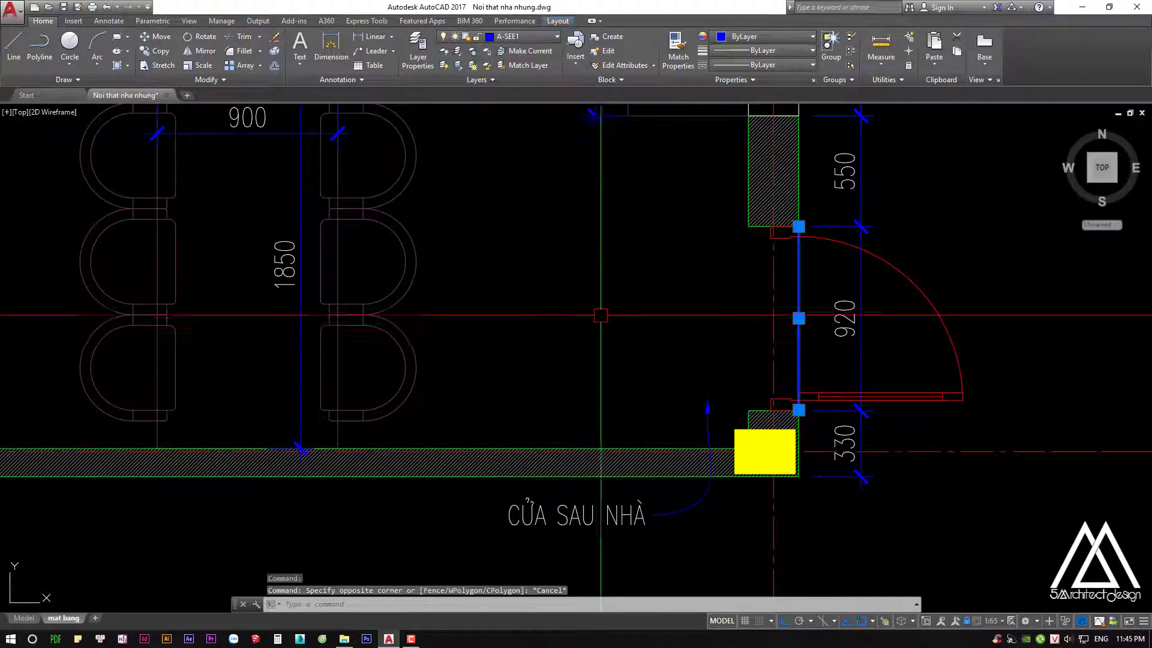
scroll(611, 322, "down", 3)
Draw a line closing the small door opening beside TIỂU CẢNH
scroll(610, 322, "down", 2)
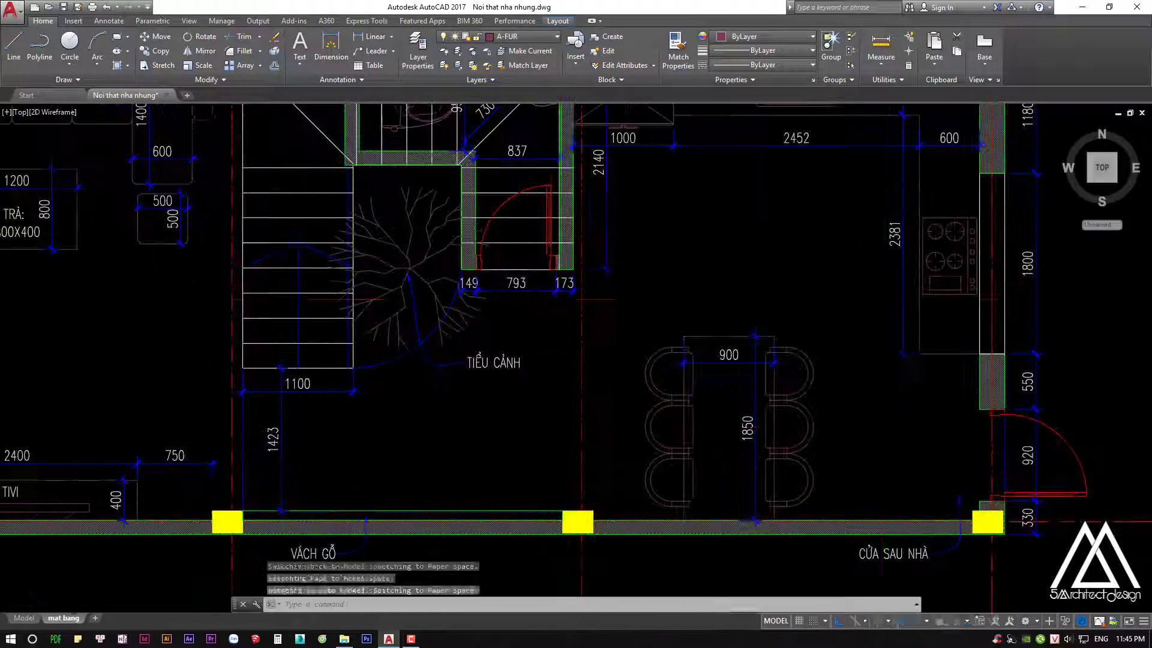
scroll(538, 253, "up", 4)
left_click(537, 254)
left_click(497, 256)
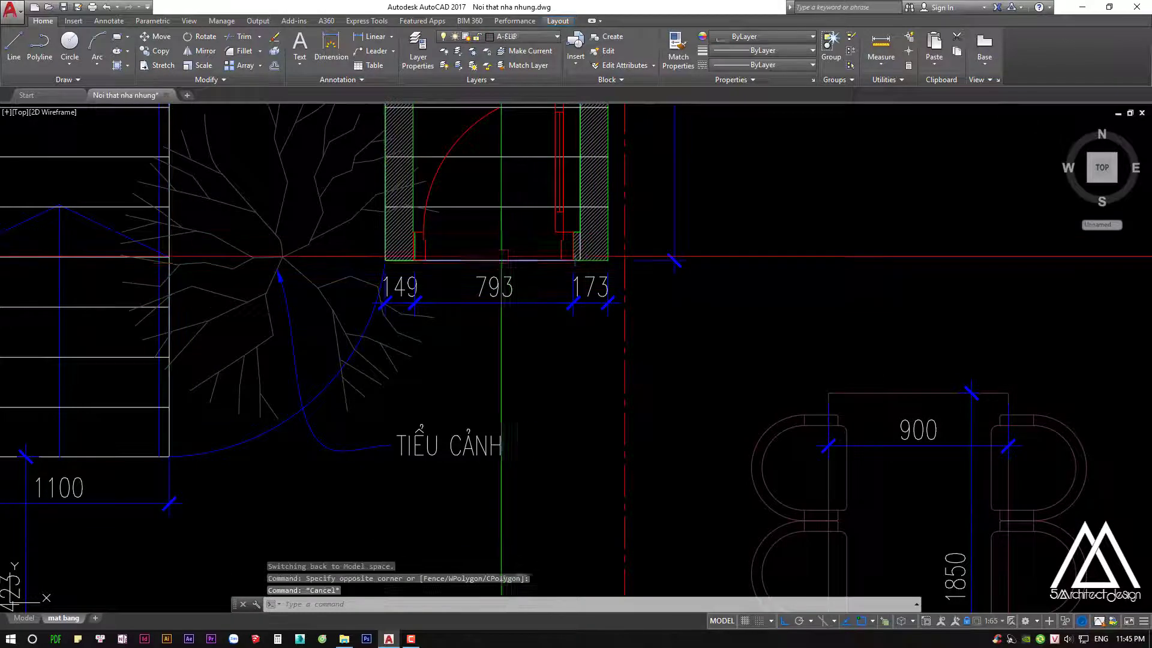
key("Escape")
key("Escape")
key("l")
key("space")
scroll(432, 246, "up", 3)
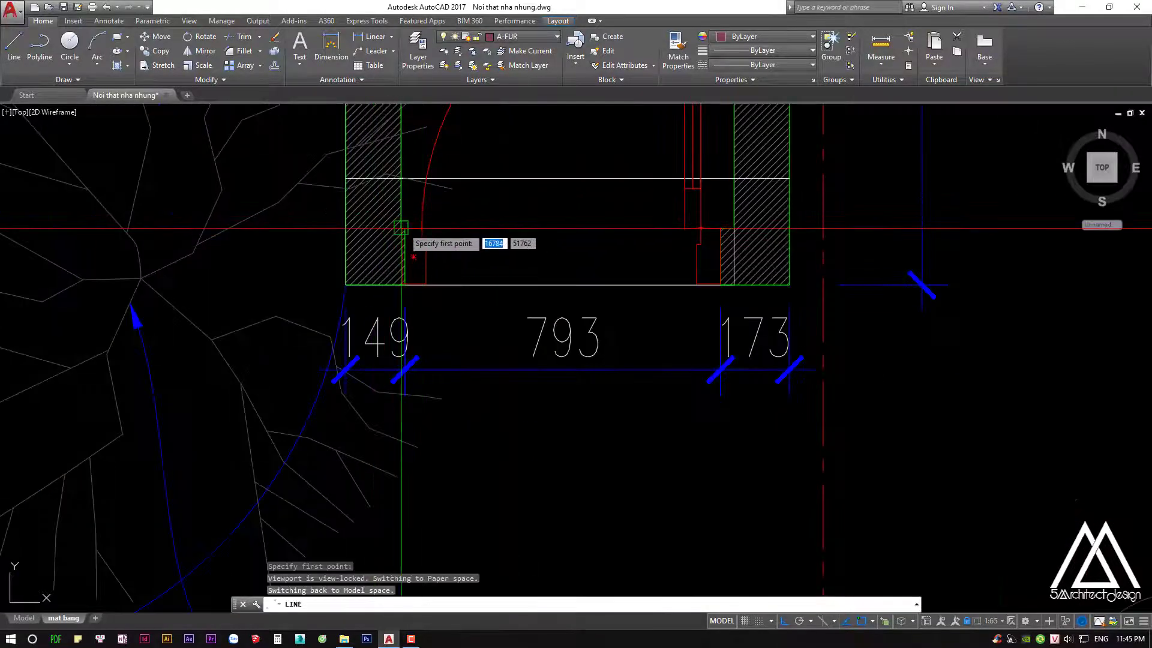
scroll(390, 242, "up", 3)
left_click(412, 228)
middle_click_drag(411, 228, 219, 278)
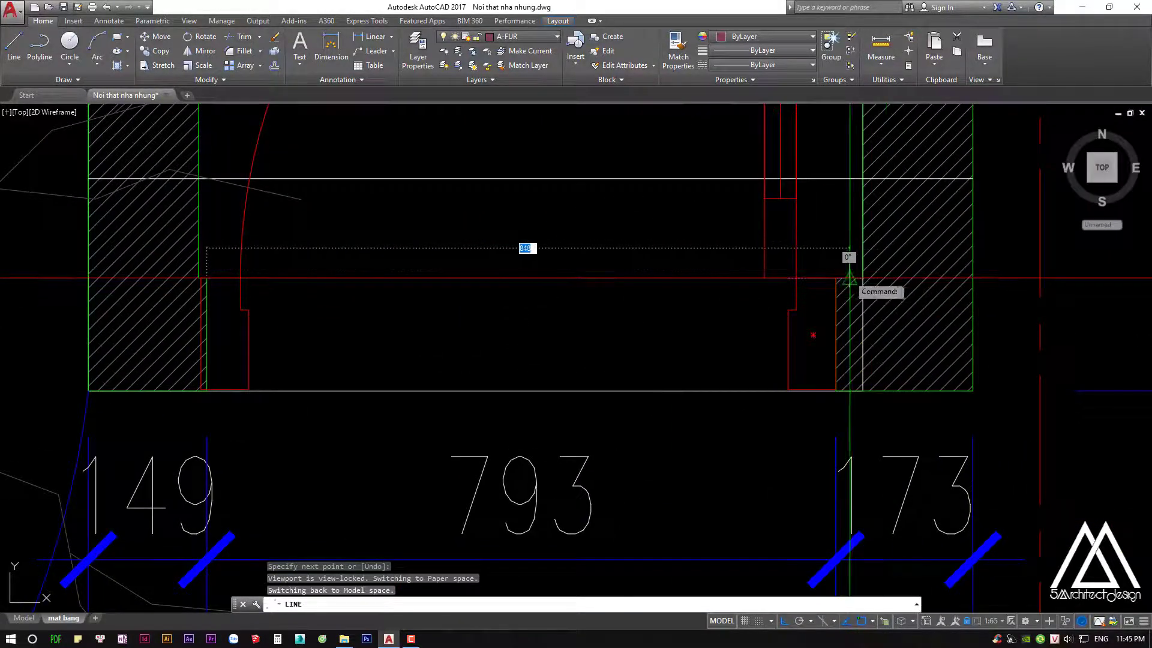
key("Escape")
scroll(835, 277, "down", 3)
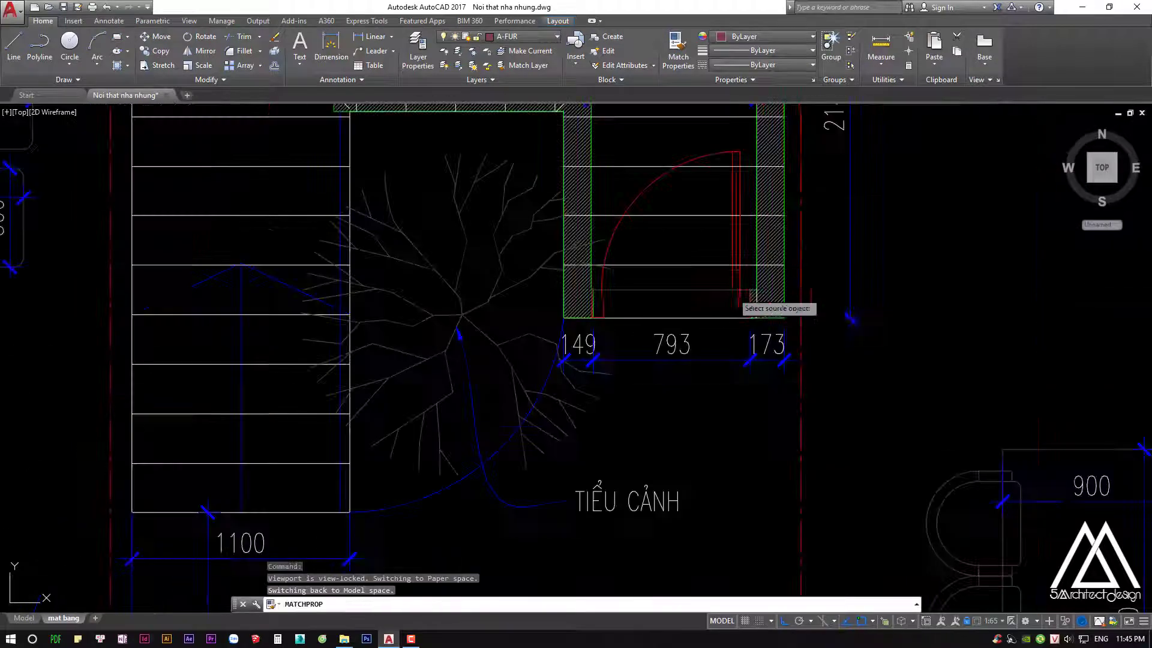
Match the new line's properties to the existing door line with MATCHPROP
type("ma")
key("space")
left_click(565, 374)
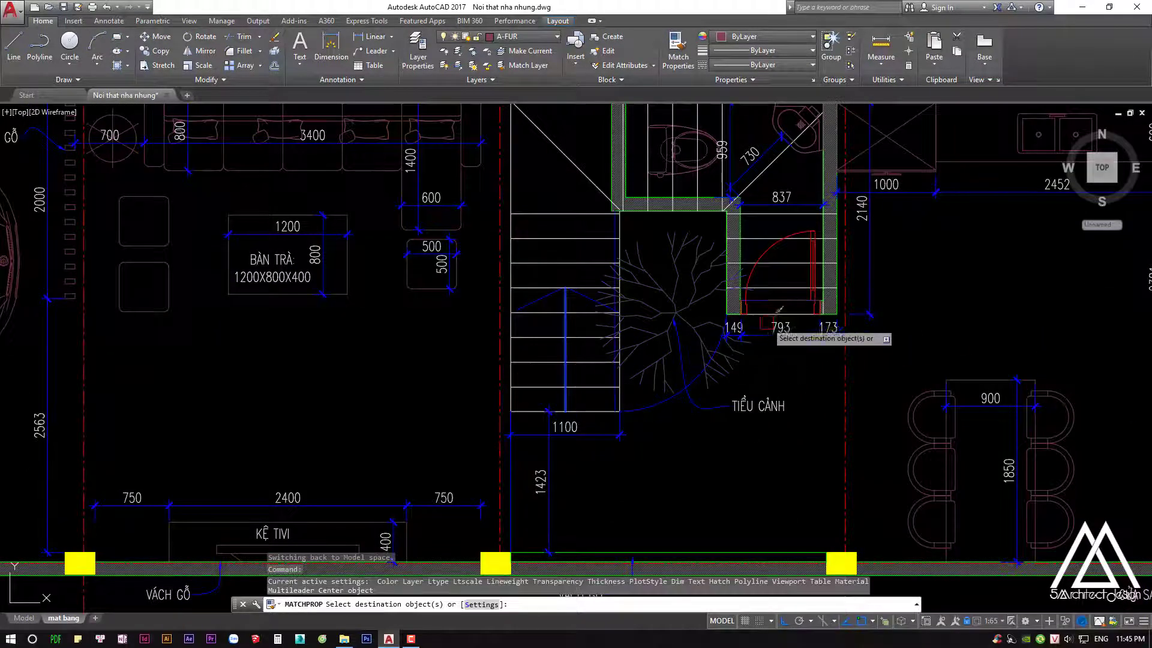
left_click(781, 300)
key("Return")
key("Escape")
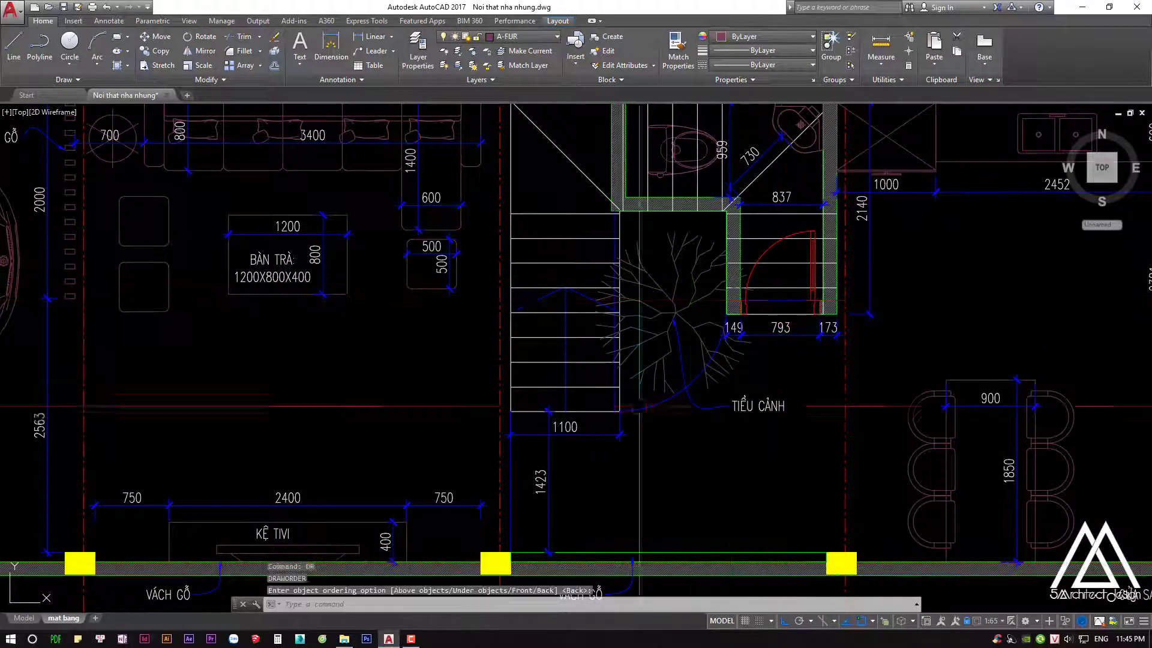
Pan the plan toward the living area, then exit the viewport to paper space
mouse_move(589, 548)
middle_mouse_down()
mouse_move(730, 455)
mouse_move(736, 507)
middle_mouse_up()
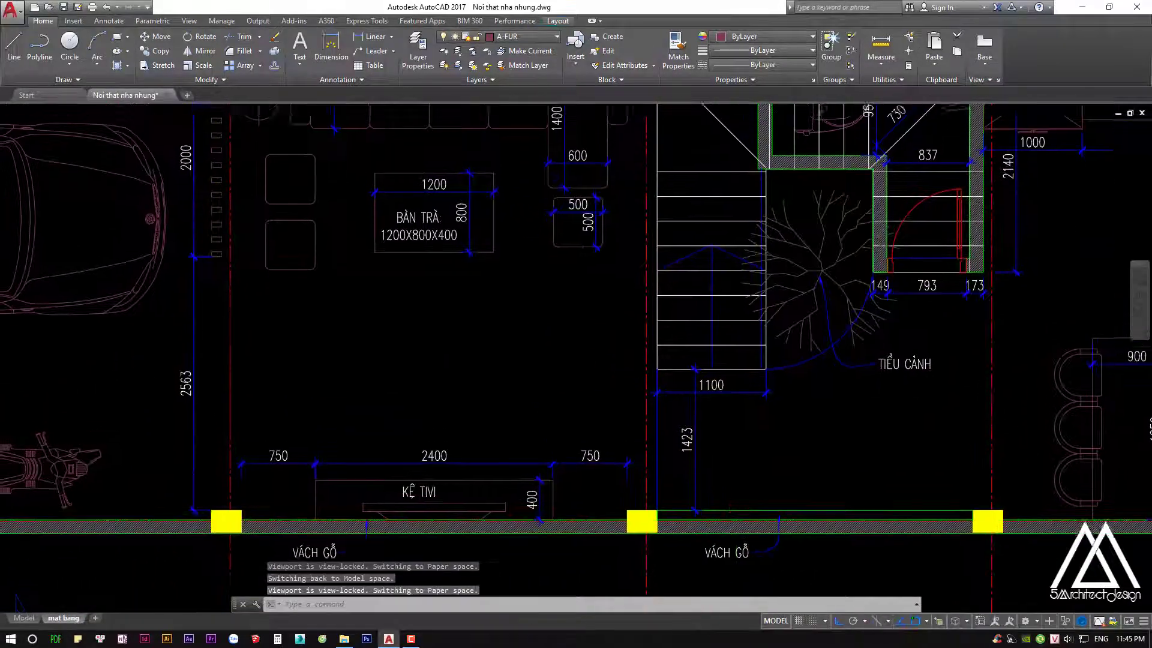
scroll(690, 480, "down", 5)
scroll(641, 451, "up", 5)
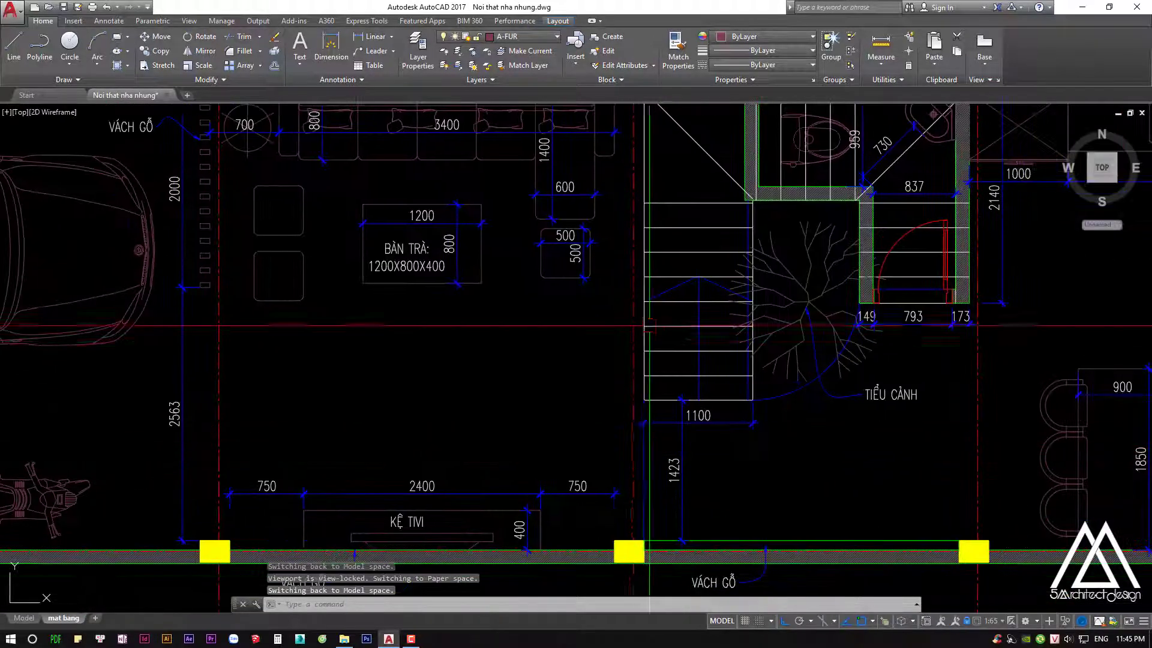
mouse_move(654, 180)
middle_mouse_down()
mouse_move(657, 346)
mouse_move(643, 359)
mouse_move(572, 295)
middle_mouse_up()
scroll(657, 331, "down", 1)
scroll(657, 331, "down", 3)
double_click(1092, 362)
scroll(762, 360, "down", 3)
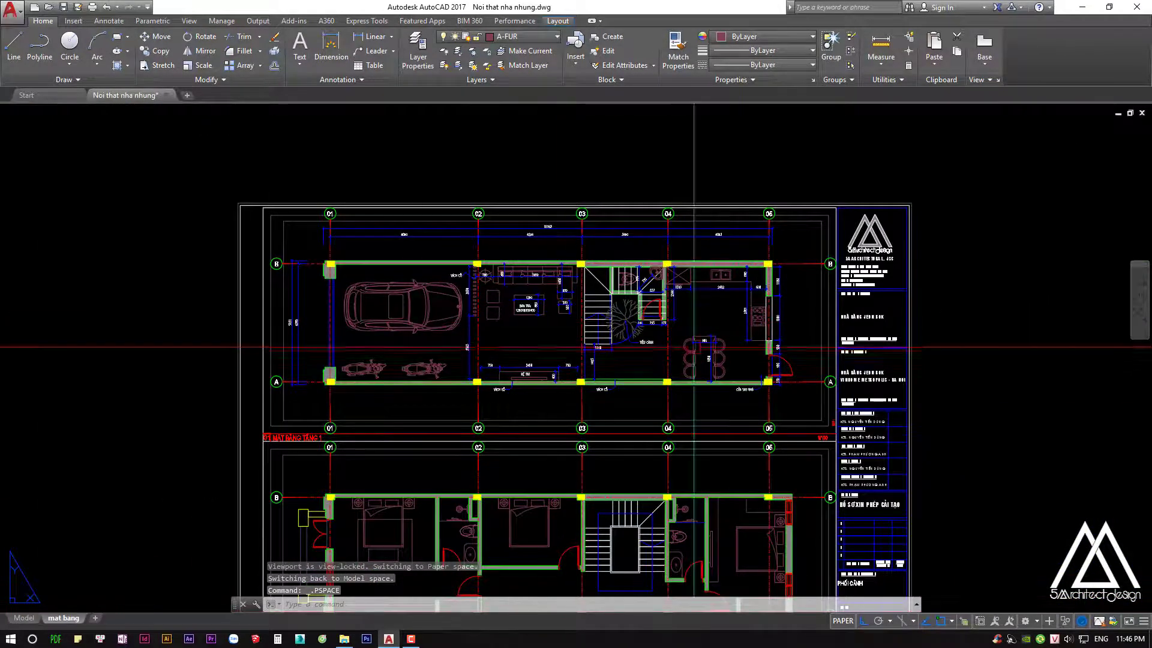
Briefly view the plan in model space, then return to the mat bang layout sheet
left_click(31, 624)
scroll(426, 352, "down", 5)
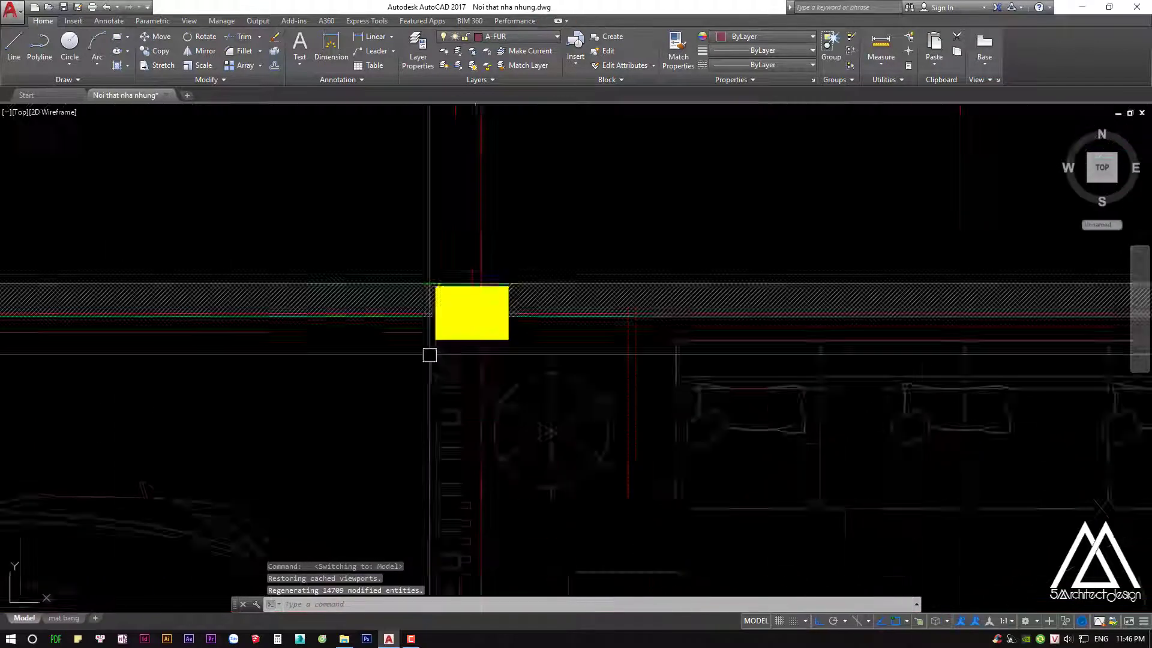
scroll(492, 246, "down", 5)
scroll(526, 285, "down", 3)
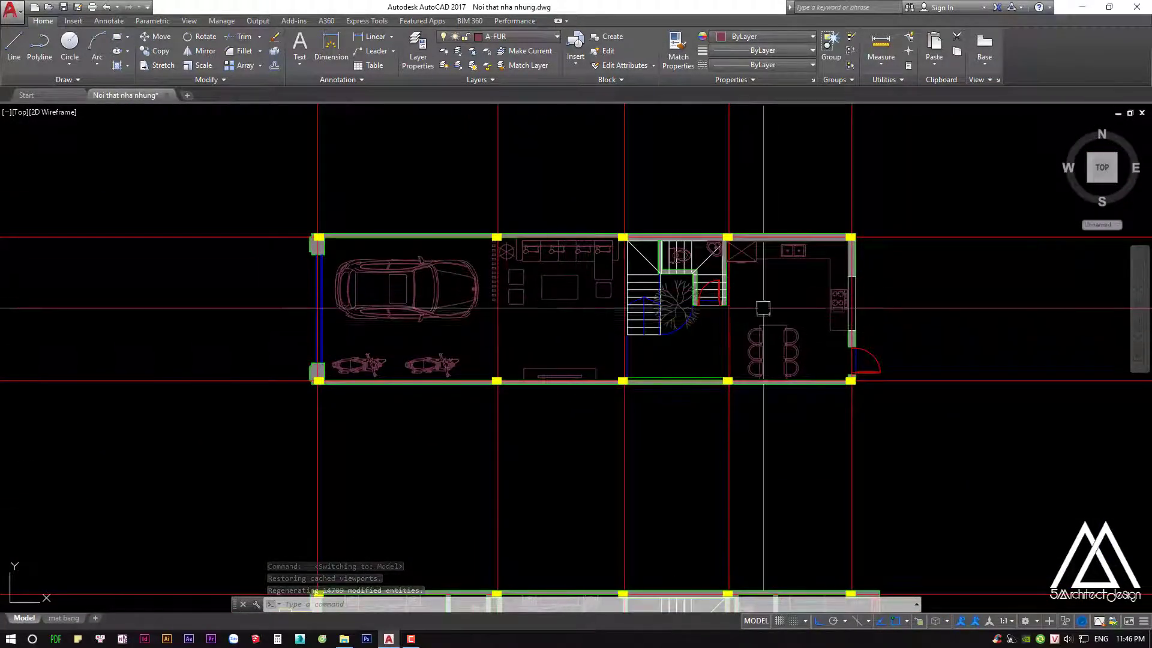
scroll(540, 312, "down", 3)
scroll(421, 314, "up", 3)
middle_click_drag(420, 314, 428, 327)
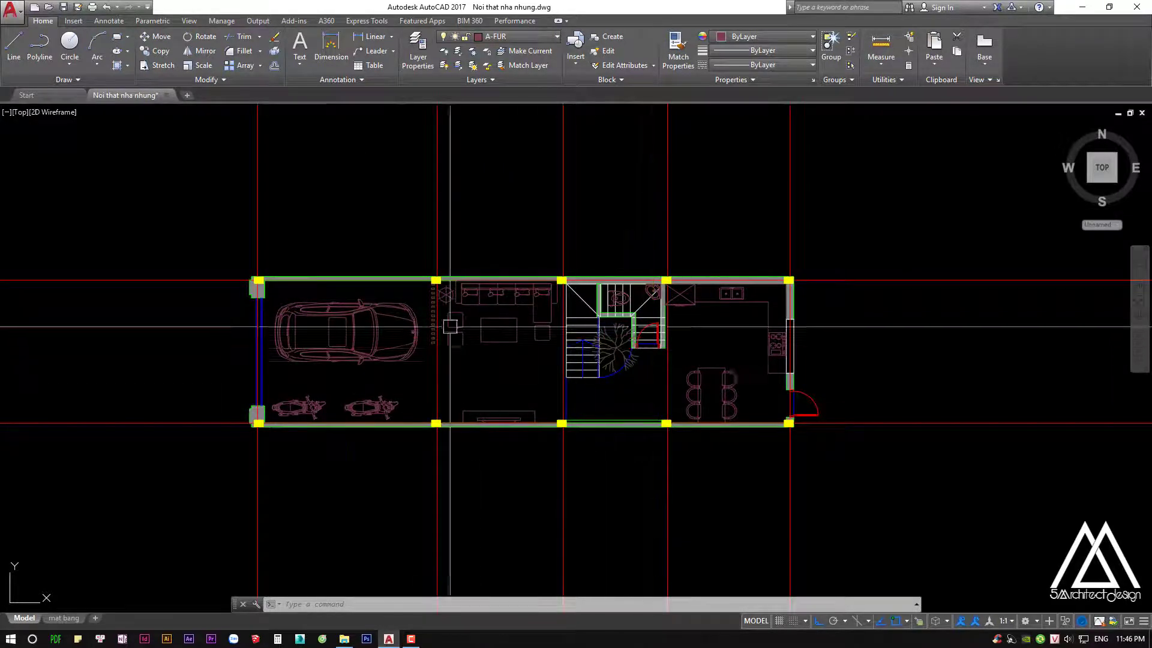
left_click(64, 618)
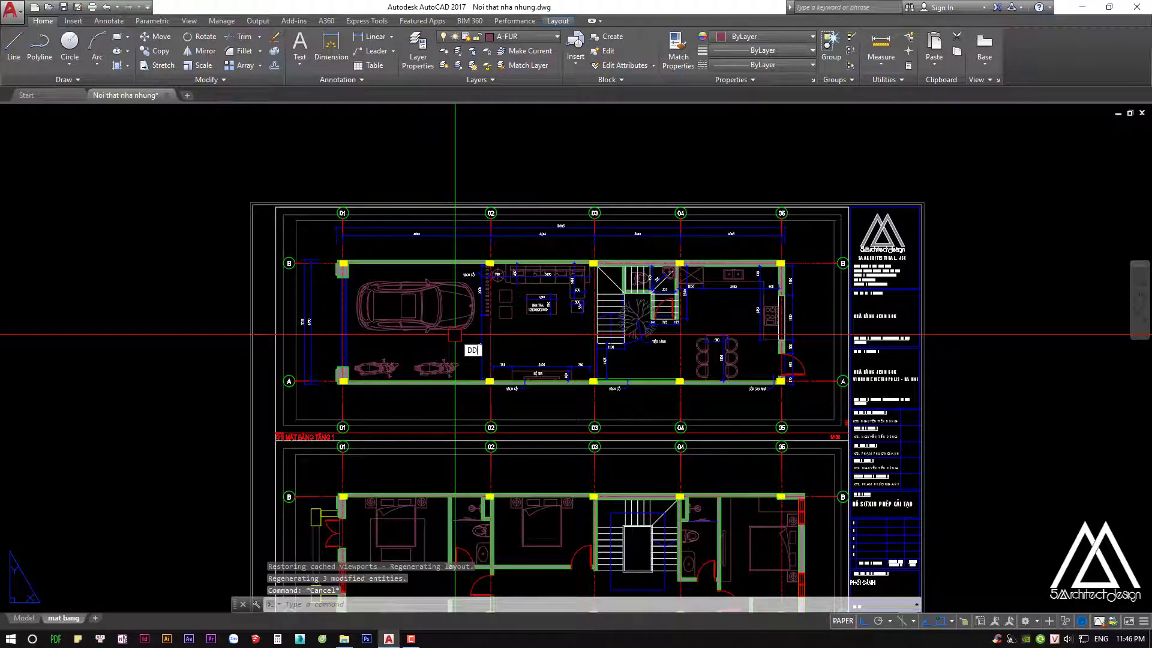
Disassociate the 48 ground-floor plan dimensions from their geometry with DDA
type("A")
key("Return")
scroll(881, 240, "down", 5)
left_click_drag(848, 227, 609, 419)
key("Return")
scroll(776, 271, "up", 5)
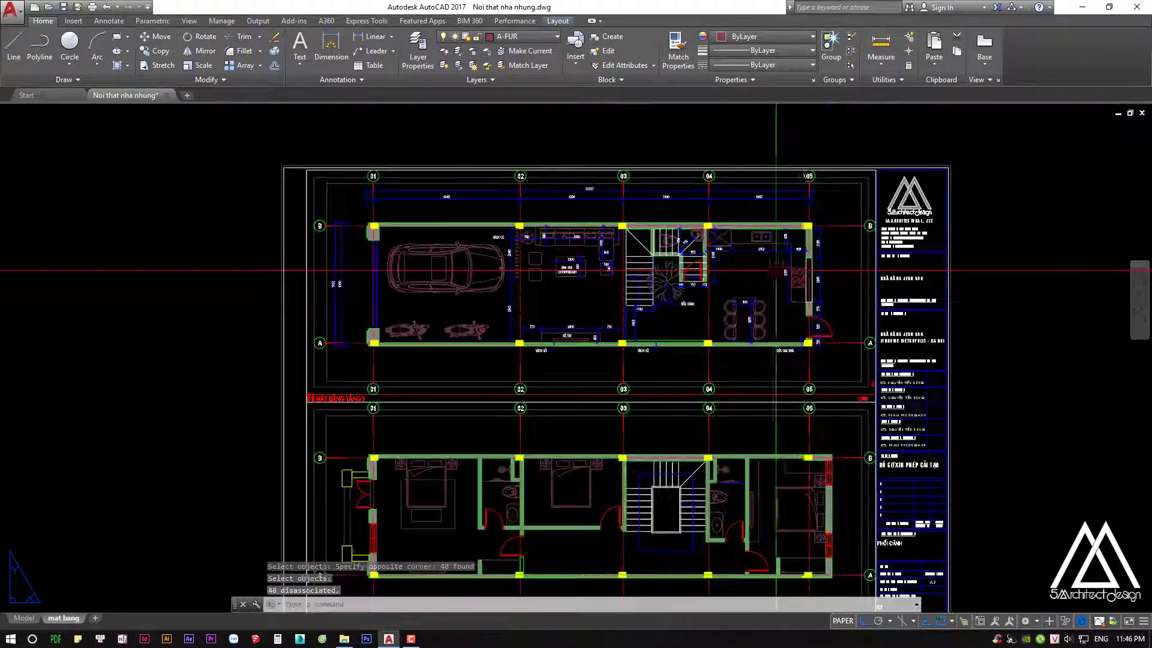
Pan around the sheet to check the top dimensions and grid bubbles
middle_click_drag(776, 271, 777, 290)
scroll(684, 306, "down", 3)
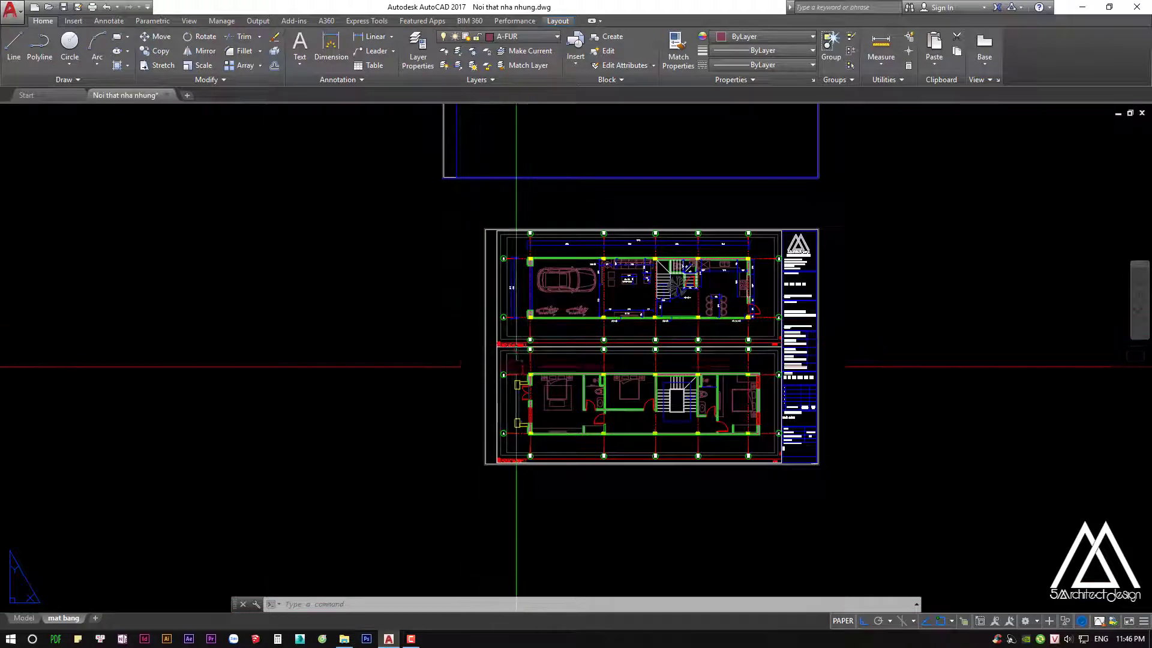
middle_click_drag(516, 366, 507, 363)
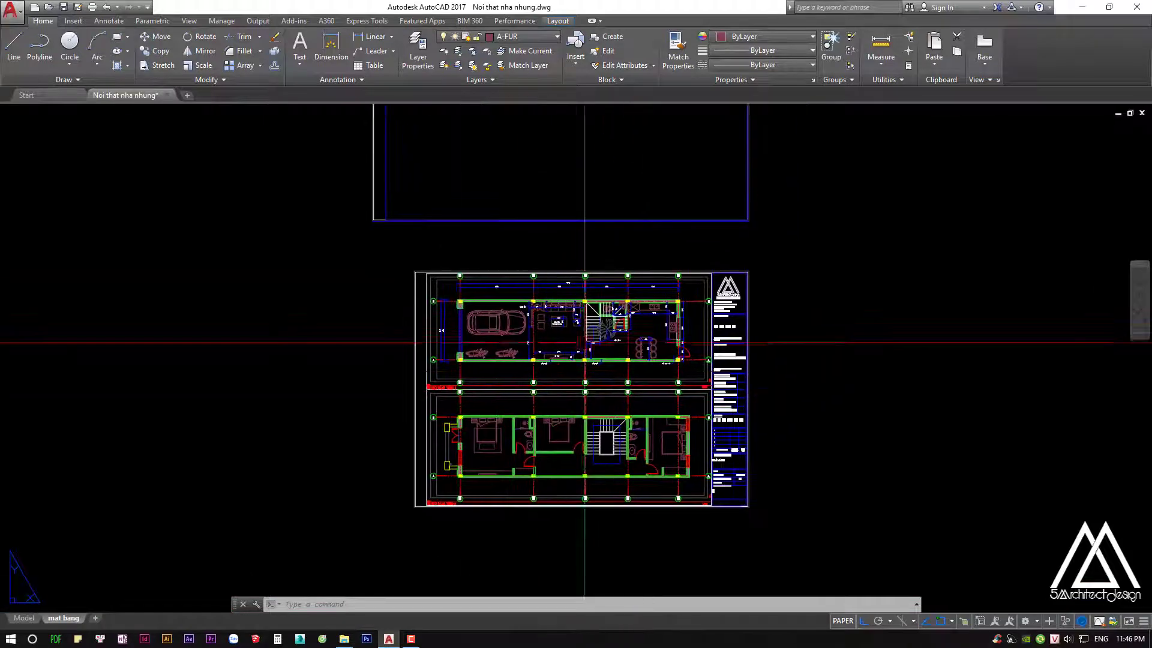
scroll(588, 330, "up", 2)
scroll(624, 312, "up", 2)
scroll(655, 391, "up", 2)
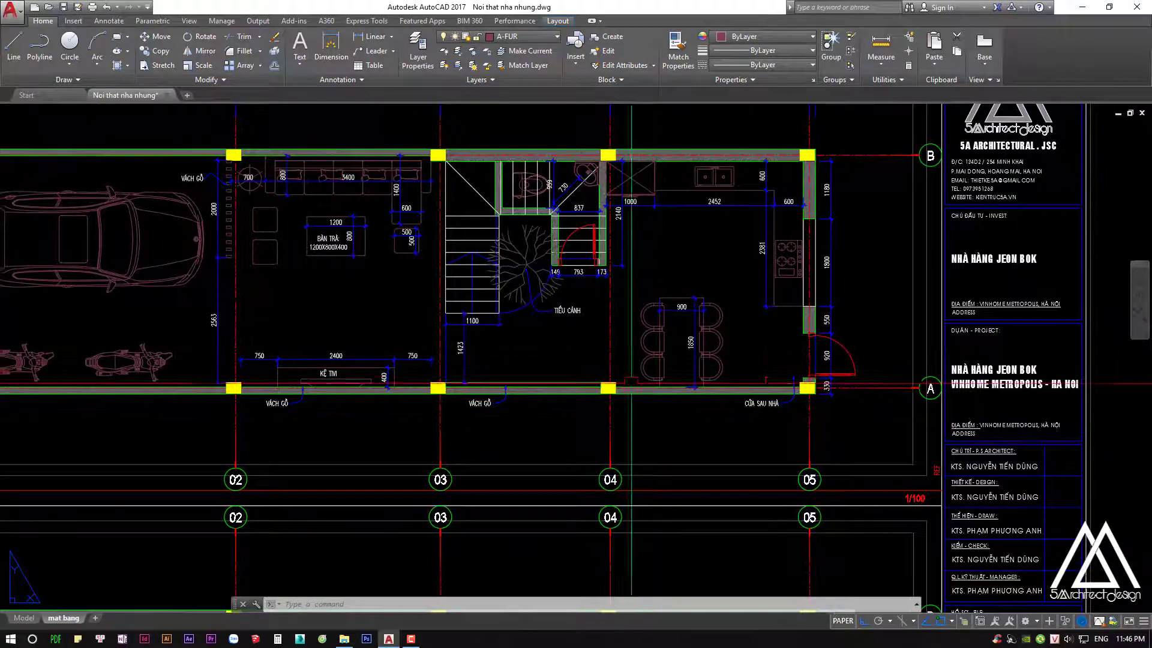
middle_click_drag(771, 366, 766, 390)
middle_click_drag(798, 339, 768, 335)
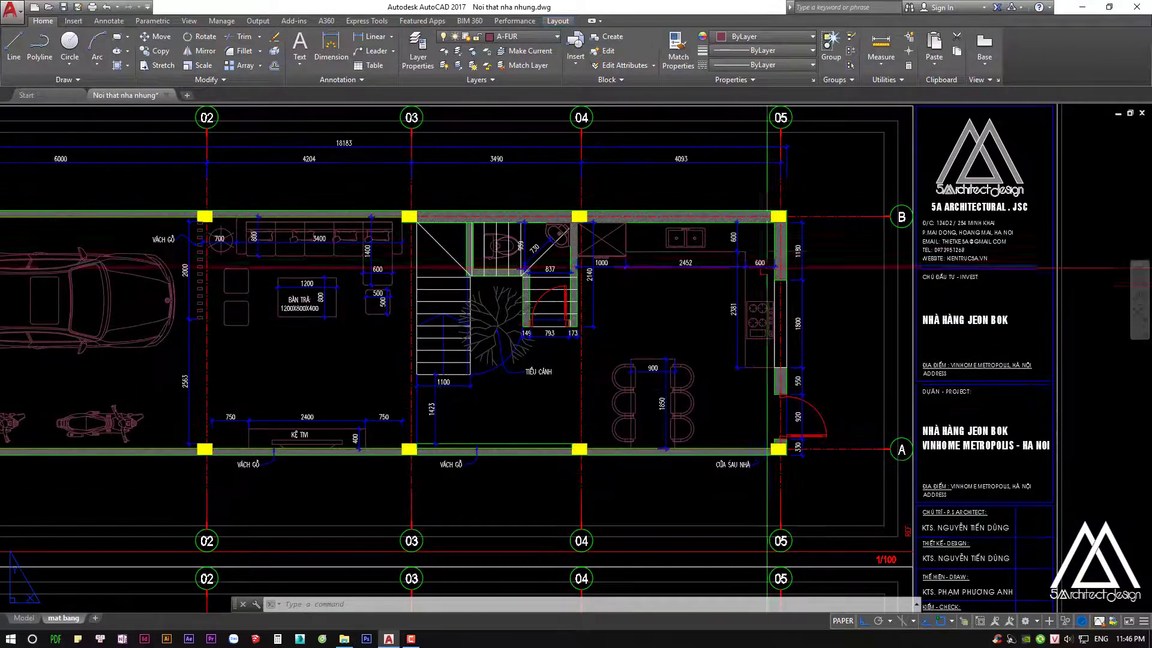
middle_click_drag(675, 290, 720, 237)
middle_click_drag(688, 354, 720, 345)
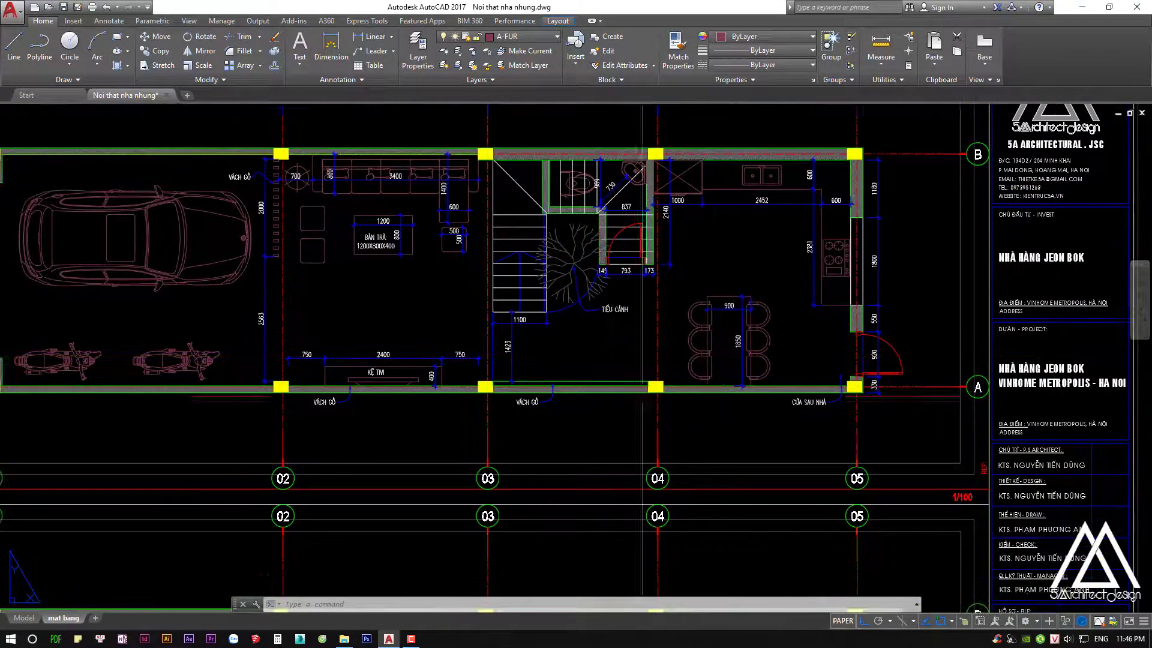
Start and cancel a linear dimension, then pan between axes 01 and 05
type("dli")
key("Return")
scroll(570, 393, "up", 6)
scroll(553, 365, "down", 6)
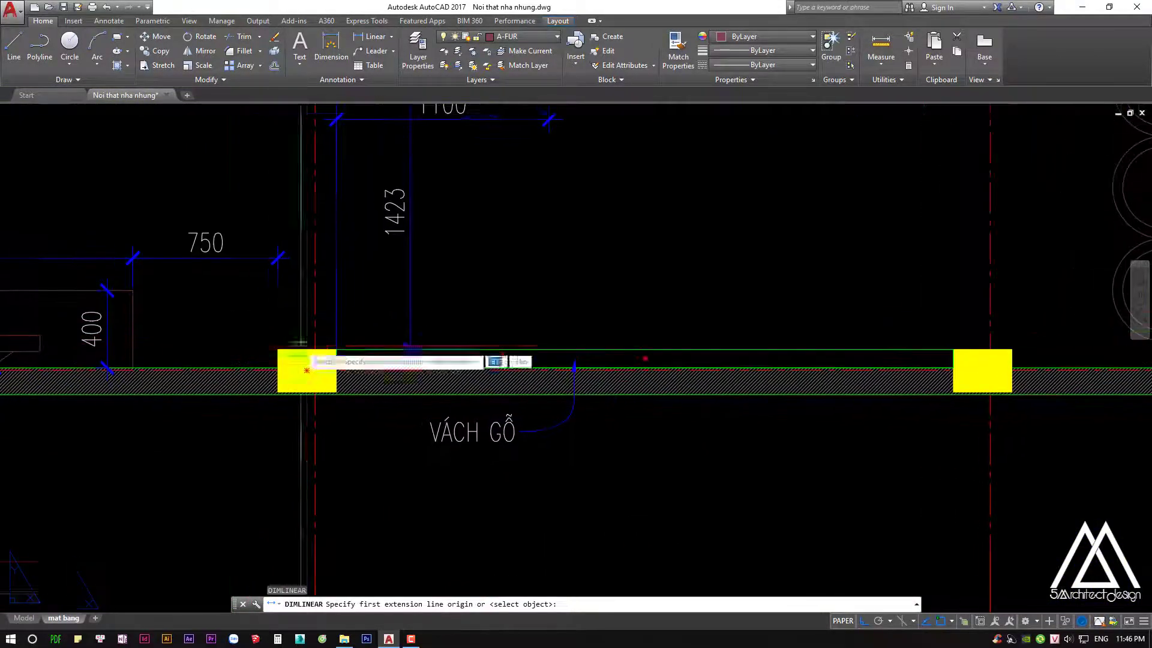
key("Escape")
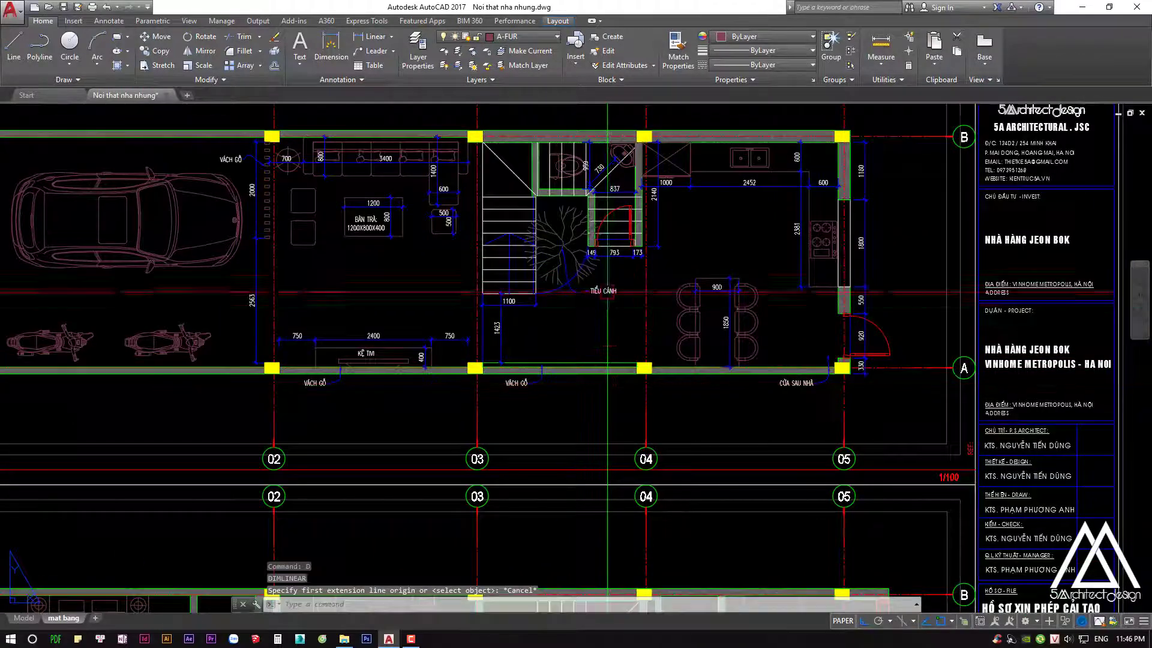
middle_click_drag(608, 336, 665, 365)
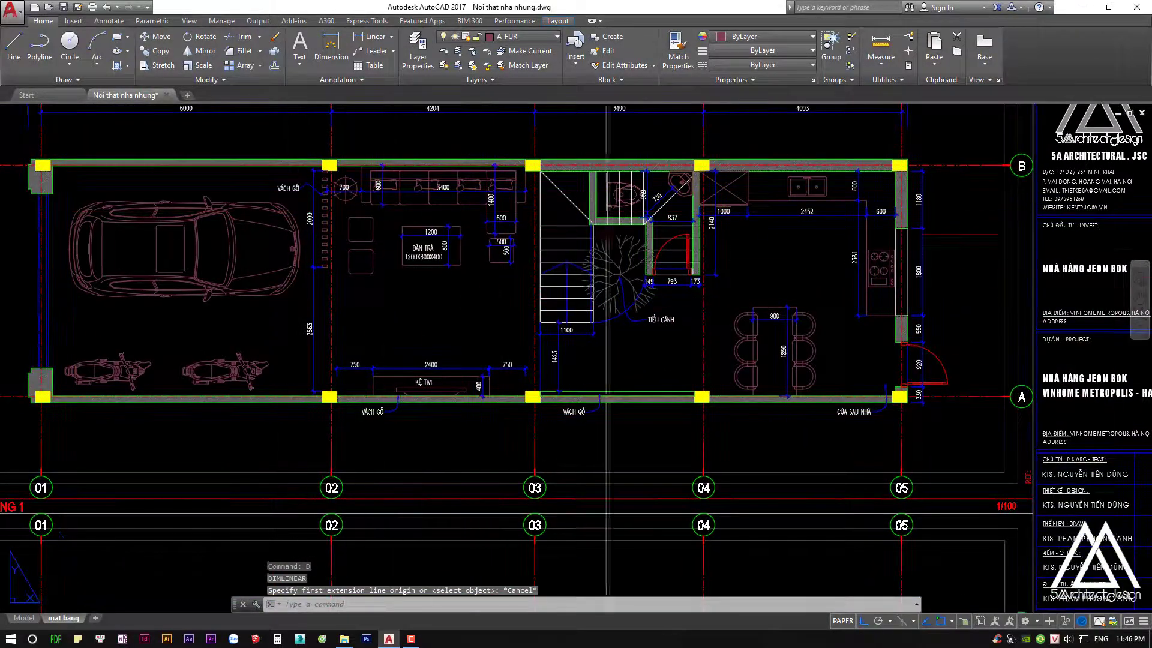
middle_click_drag(759, 323, 778, 296)
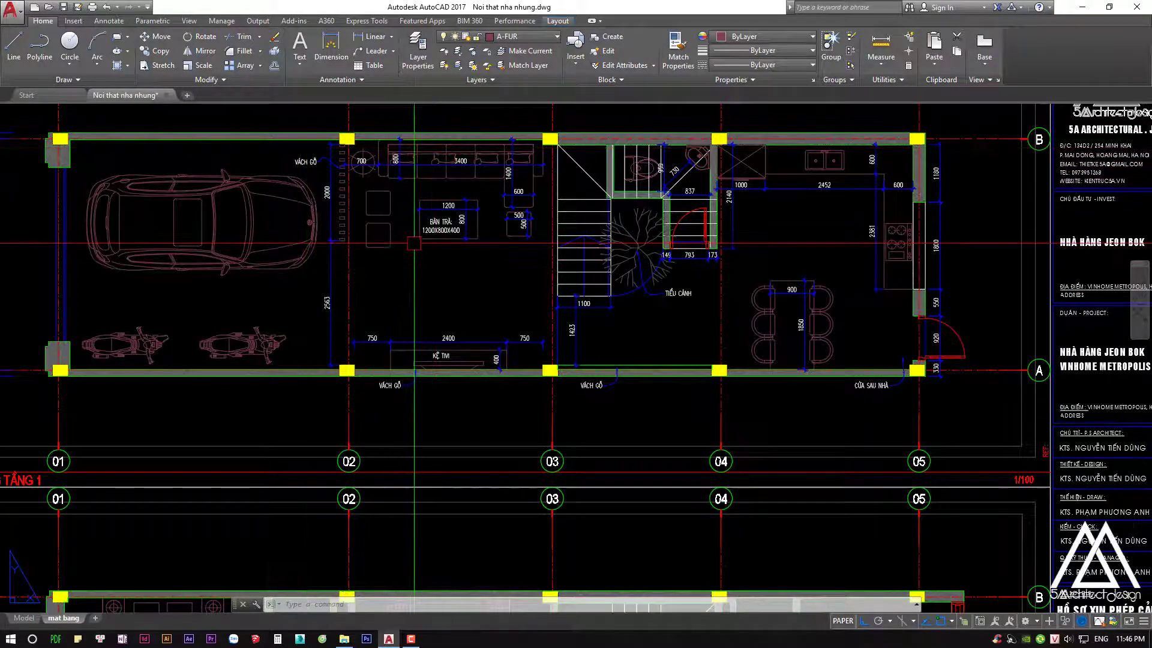
middle_click_drag(576, 399, 665, 390)
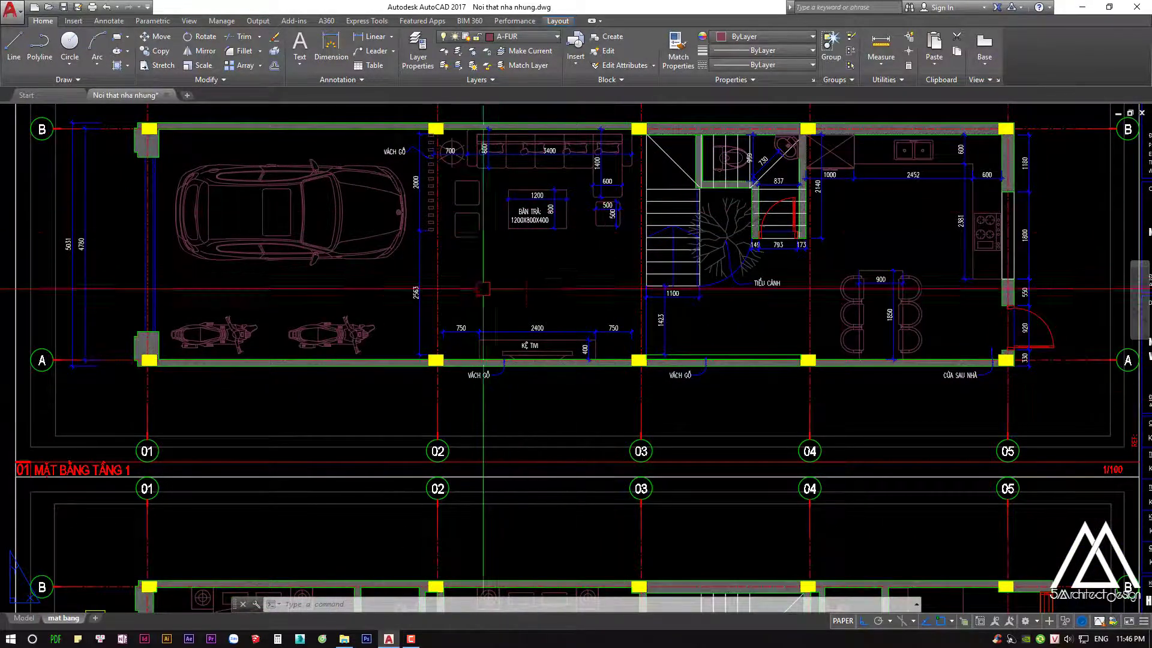
mouse_move(327, 326)
middle_mouse_down()
mouse_move(438, 343)
mouse_move(533, 339)
middle_mouse_up()
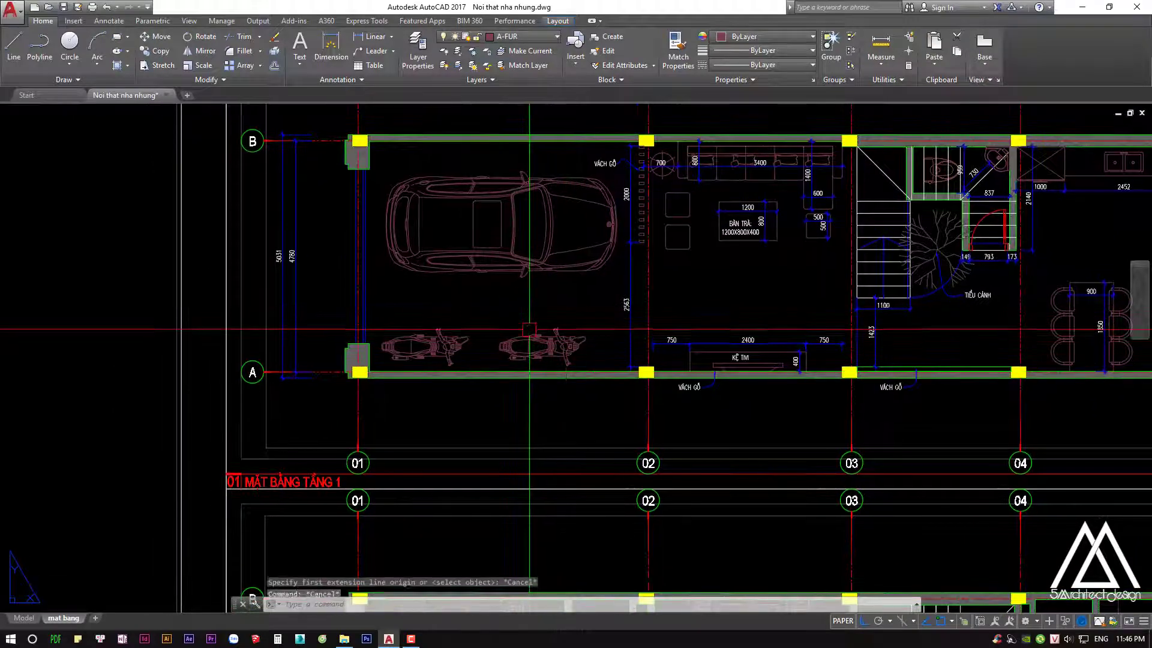
middle_click_drag(639, 284, 451, 345)
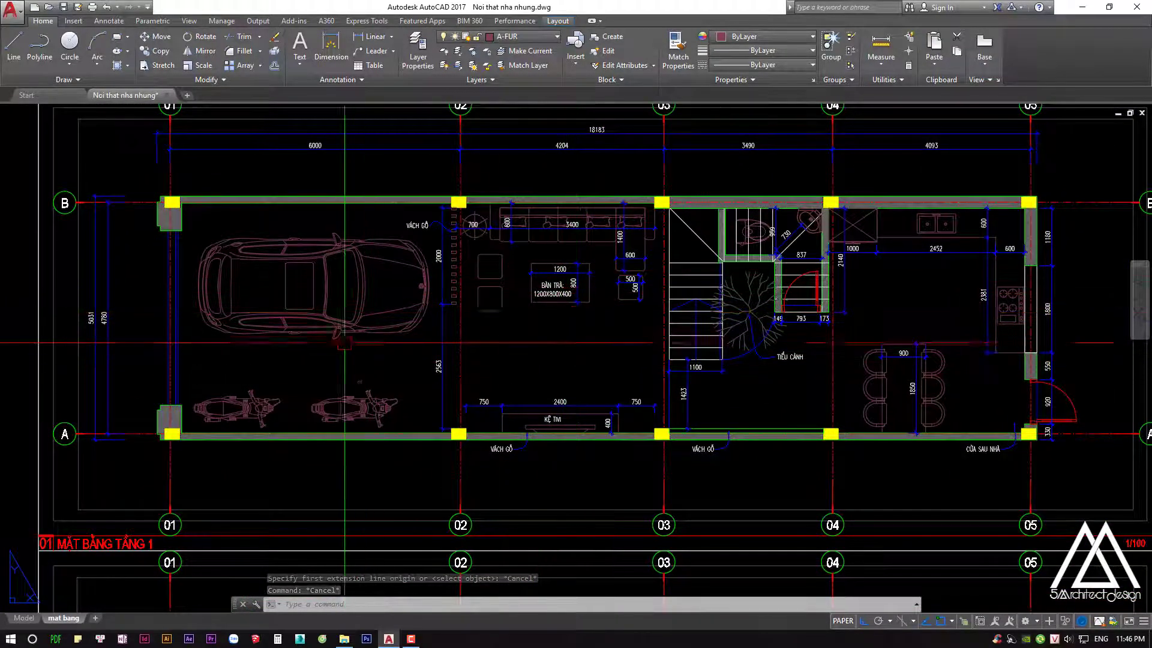
Pan the sheet to the legend's room-sign table showing the FOYER tag
scroll(942, 298, "down", 5)
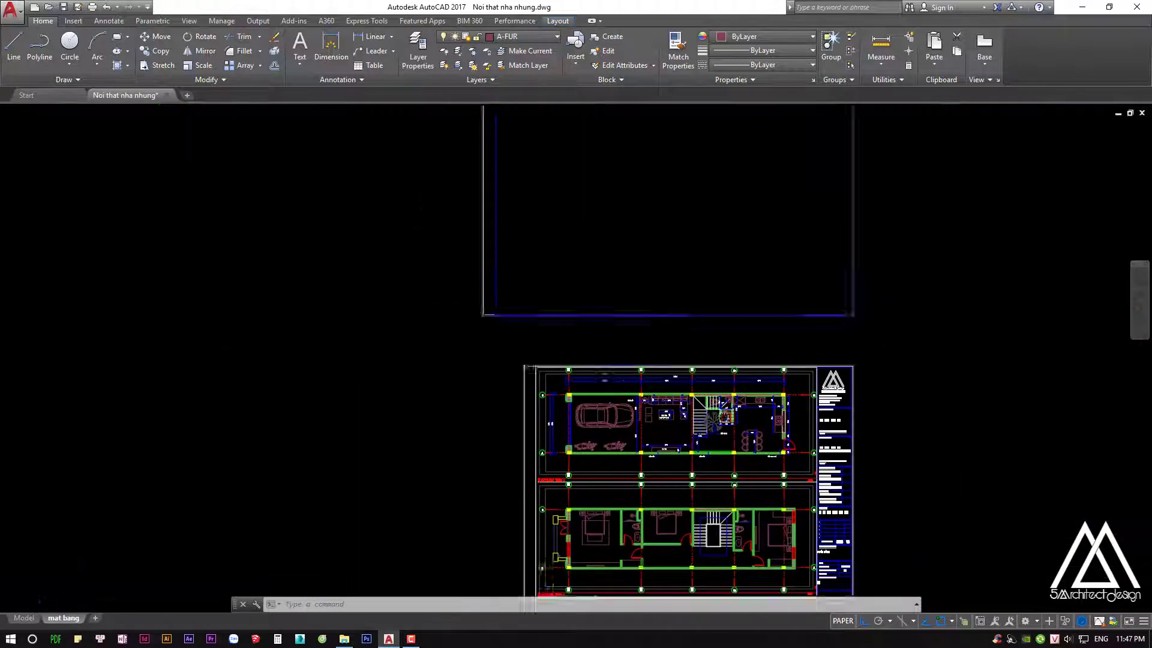
scroll(738, 334, "down", 2)
scroll(900, 324, "up", 3)
scroll(925, 335, "up", 3)
scroll(926, 335, "up", 3)
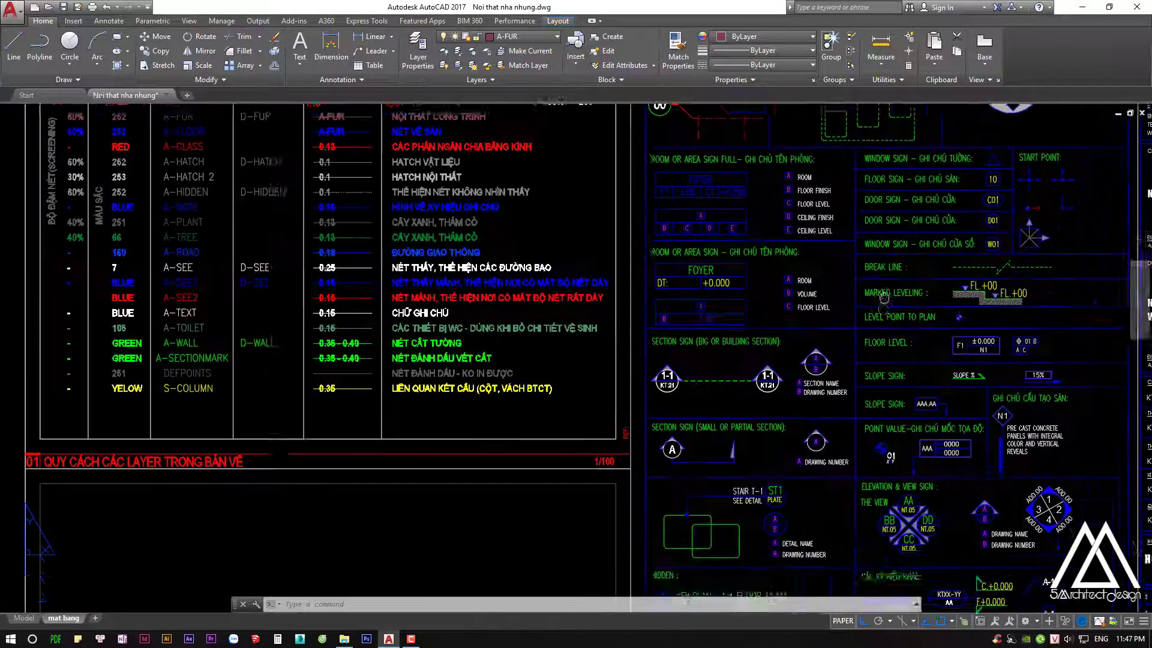
scroll(926, 360, "up", 2)
scroll(924, 420, "up", 1)
middle_click_drag(871, 599, 879, 258)
scroll(840, 390, "down", 3)
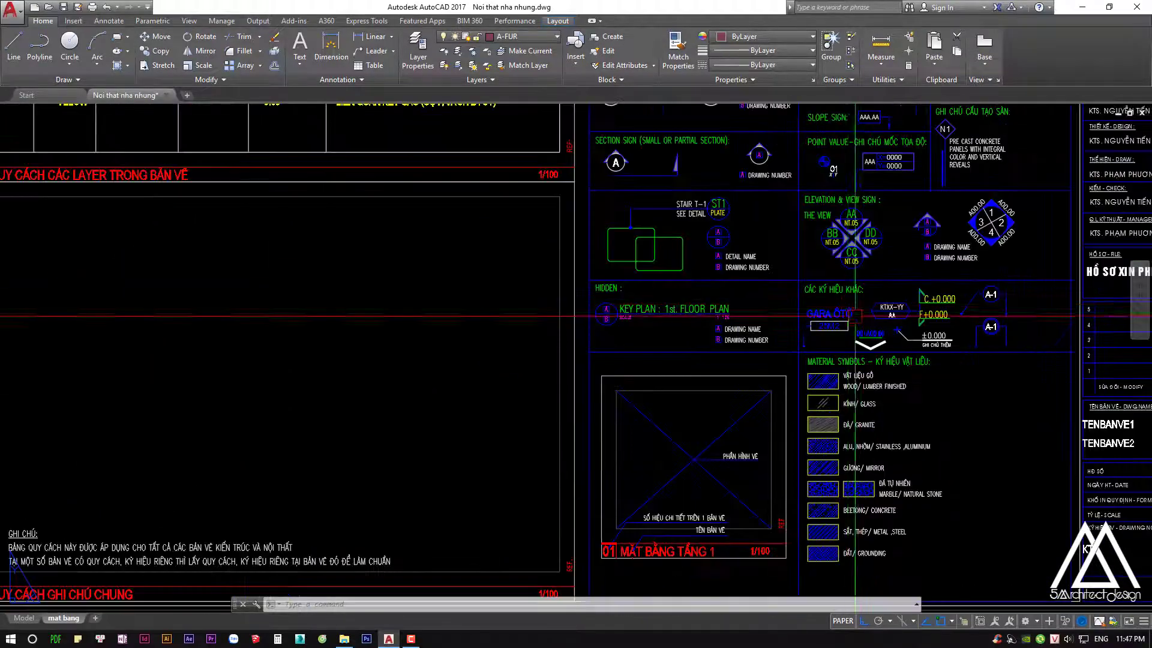
middle_click_drag(834, 516, 829, 429)
scroll(772, 254, "up", 2)
mouse_move(720, 170)
middle_mouse_down()
mouse_move(719, 335)
mouse_move(753, 358)
middle_mouse_up()
scroll(719, 335, "up", 1)
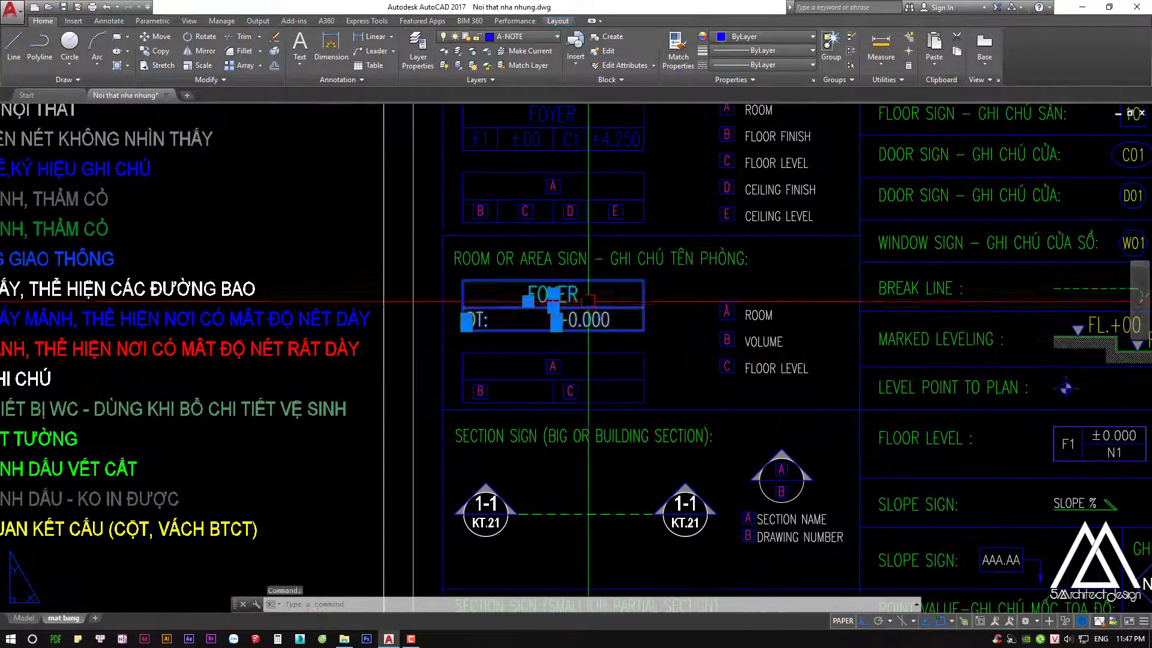
key("Escape")
key("Escape")
mouse_move(679, 116)
middle_mouse_down()
mouse_move(689, 277)
mouse_move(668, 294)
middle_mouse_up()
middle_click_drag(725, 245, 769, 132)
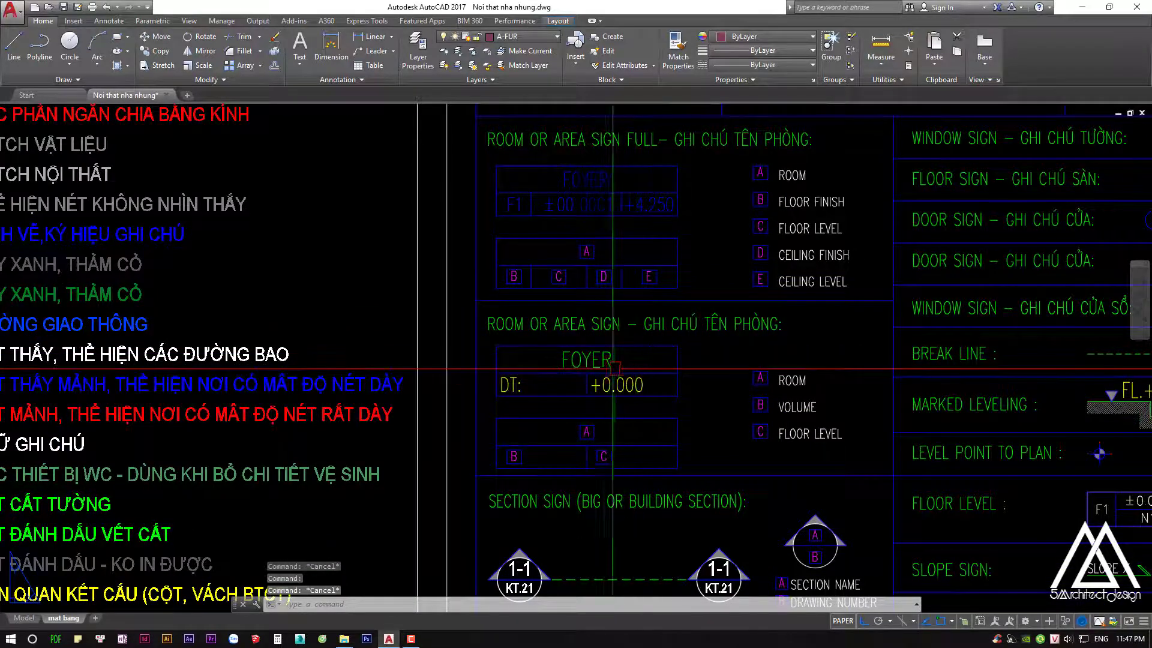
Copy the FOYER room tag into the living room below the coffee table
type("c")
key("Return")
scroll(587, 373, "down", 4)
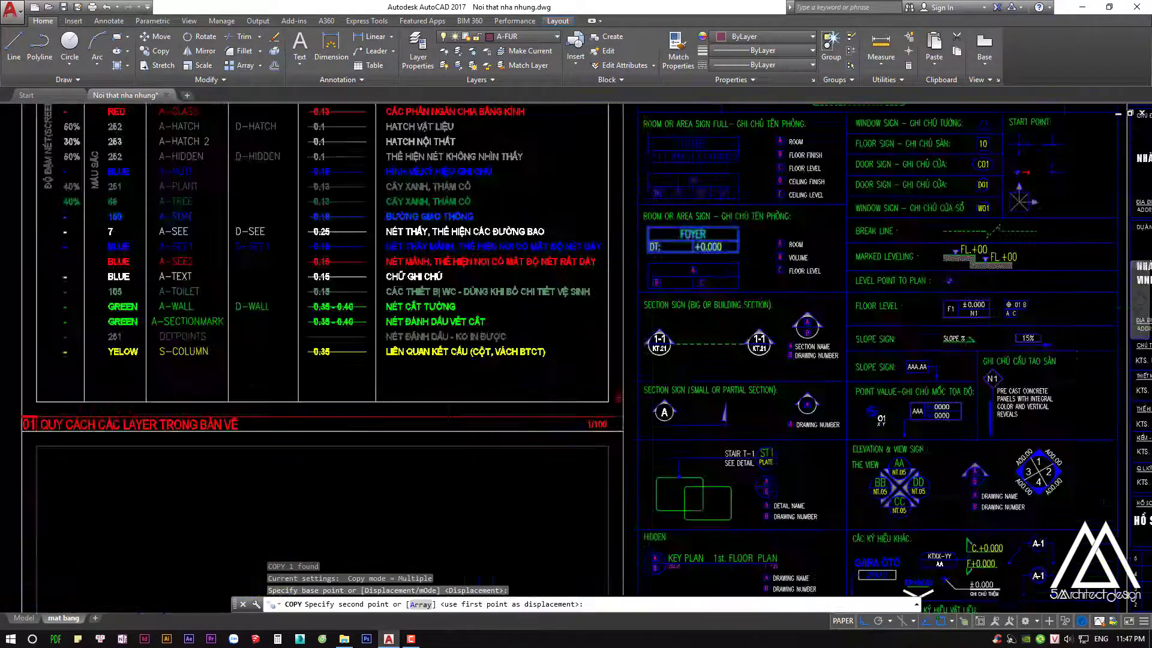
scroll(587, 373, "down", 3)
scroll(660, 336, "up", 7)
middle_click_drag(660, 354, 669, 328)
scroll(668, 328, "down", 2)
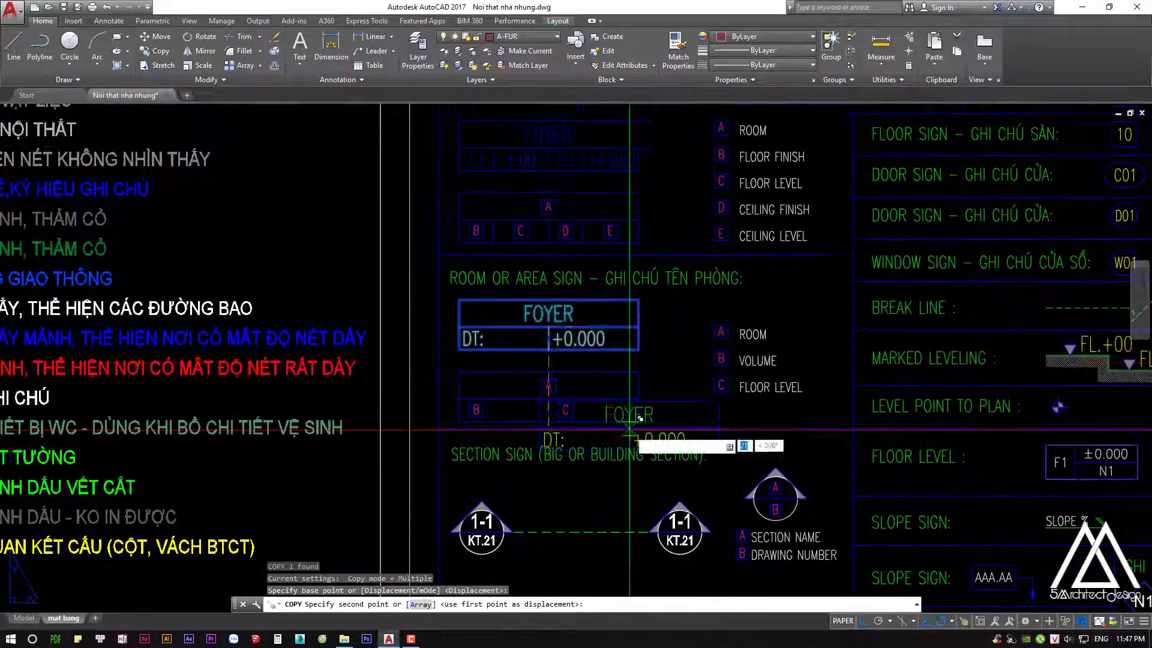
mouse_move(642, 370)
middle_mouse_down()
mouse_move(677, 334)
mouse_move(848, 282)
middle_mouse_up()
scroll(676, 334, "down", 5)
middle_click_drag(414, 492, 852, 282)
scroll(637, 294, "up", 5)
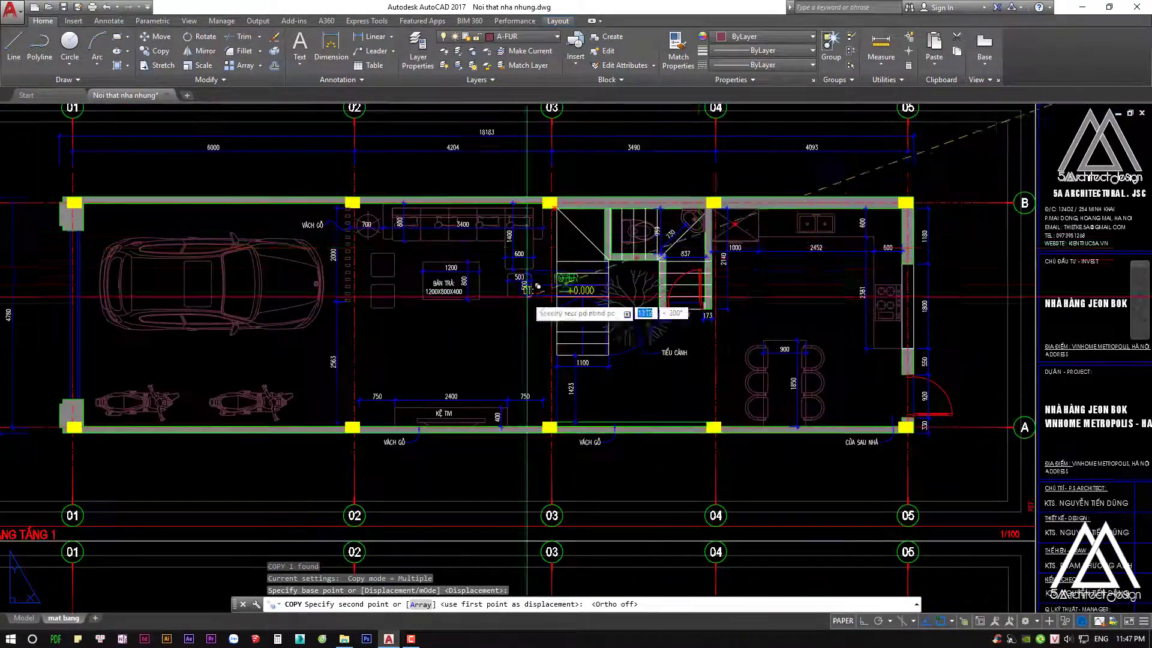
scroll(638, 294, "up", 3)
left_click(637, 294)
key("Escape")
Select the copied tag and scale it down to 0.8 size
scroll(636, 288, "up", 3)
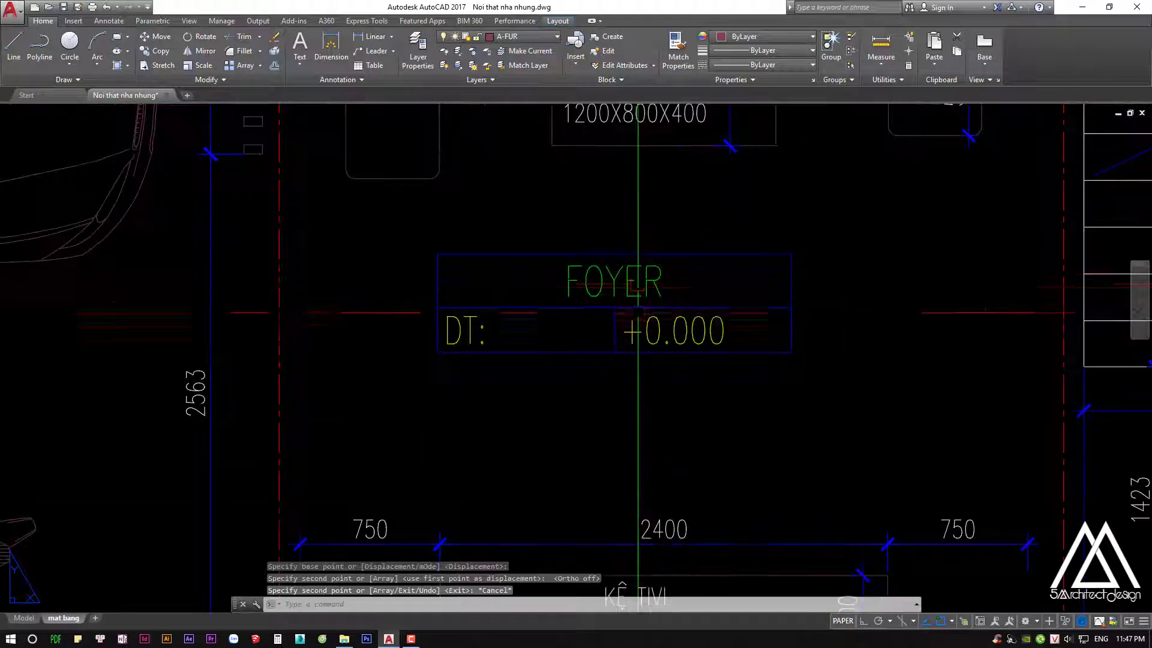
left_click_drag(638, 309, 583, 258)
middle_click_drag(582, 259, 575, 298)
type("m")
key("Return")
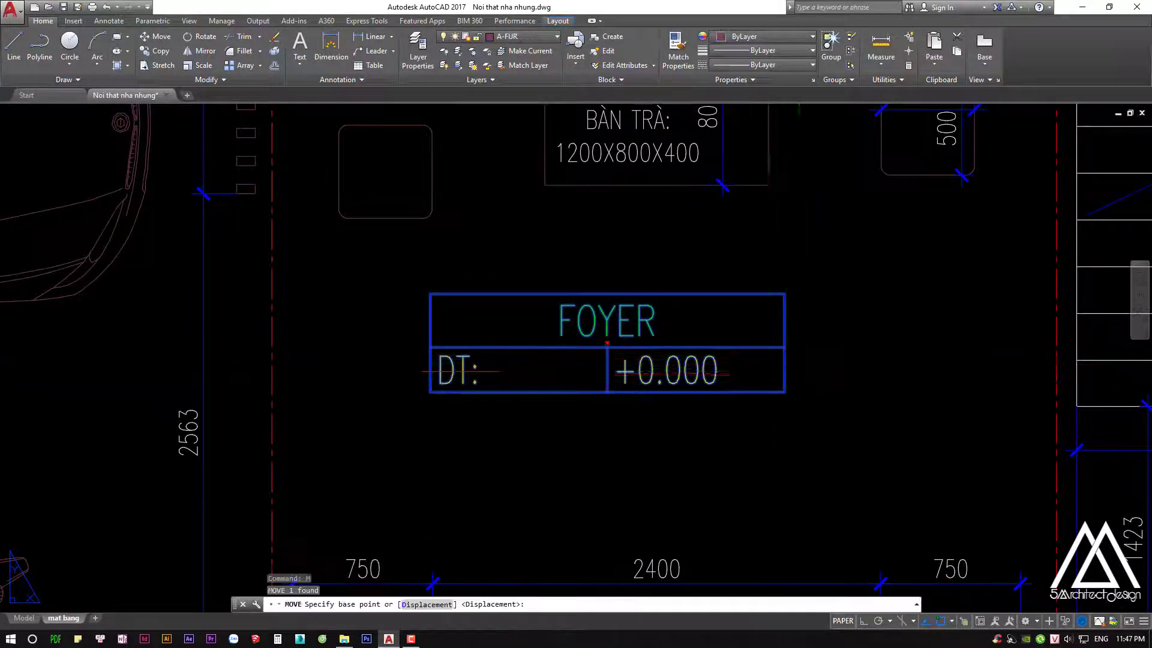
left_click(827, 380)
key("Escape")
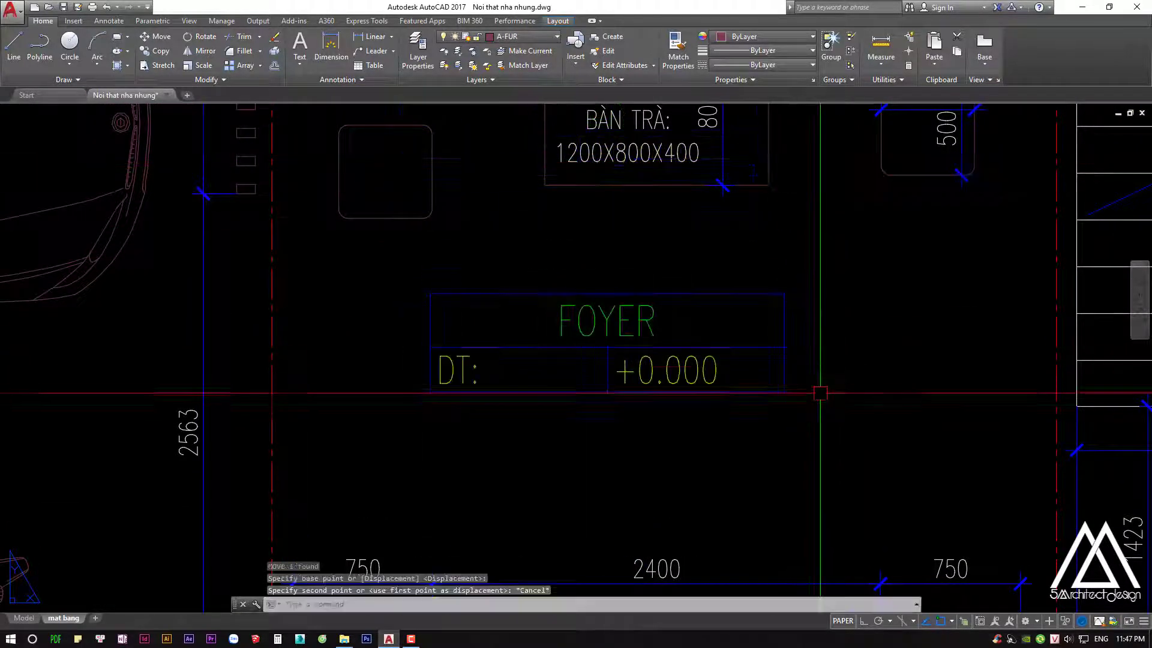
type("c")
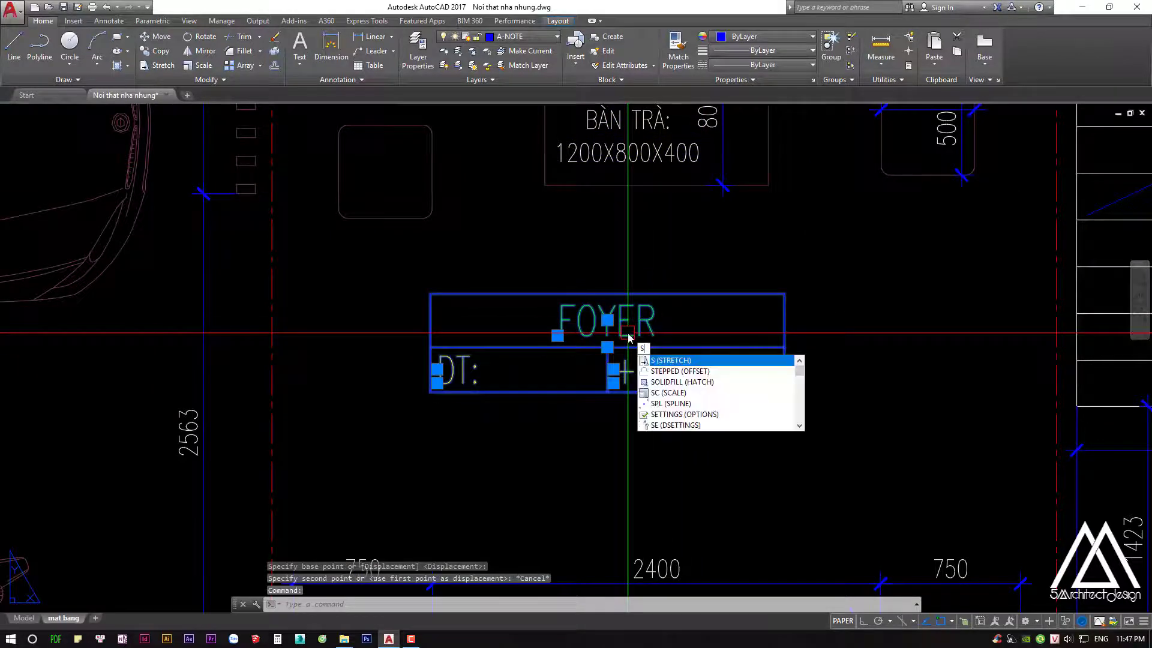
key("Return")
left_click(557, 335)
type("0.")
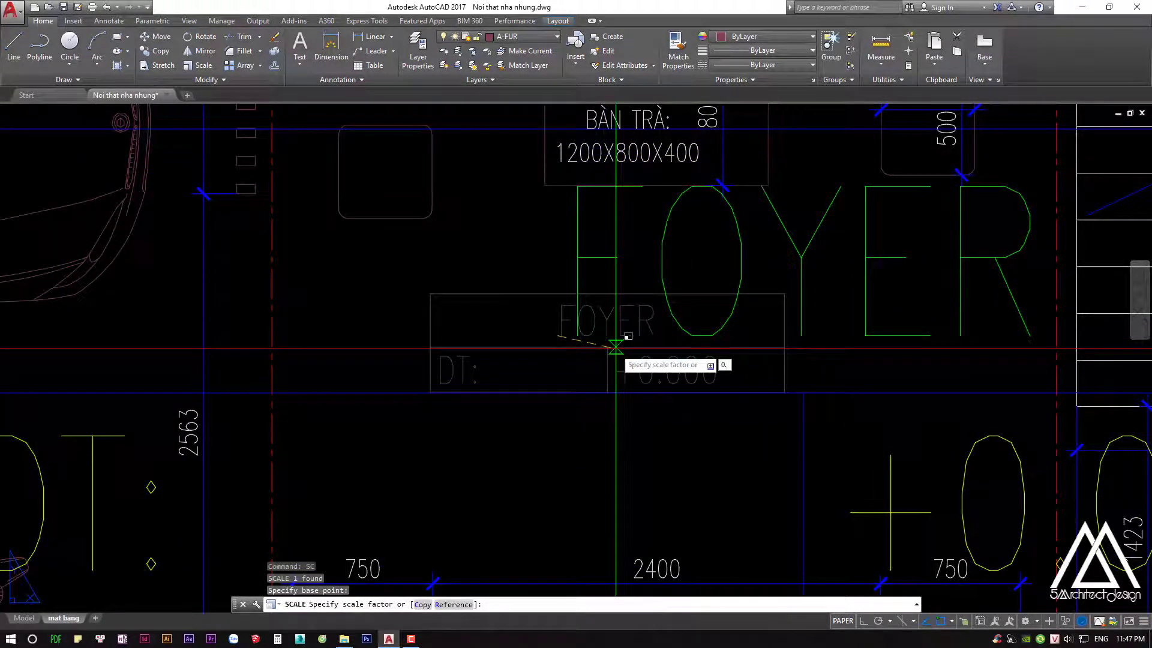
type("8")
key("Return")
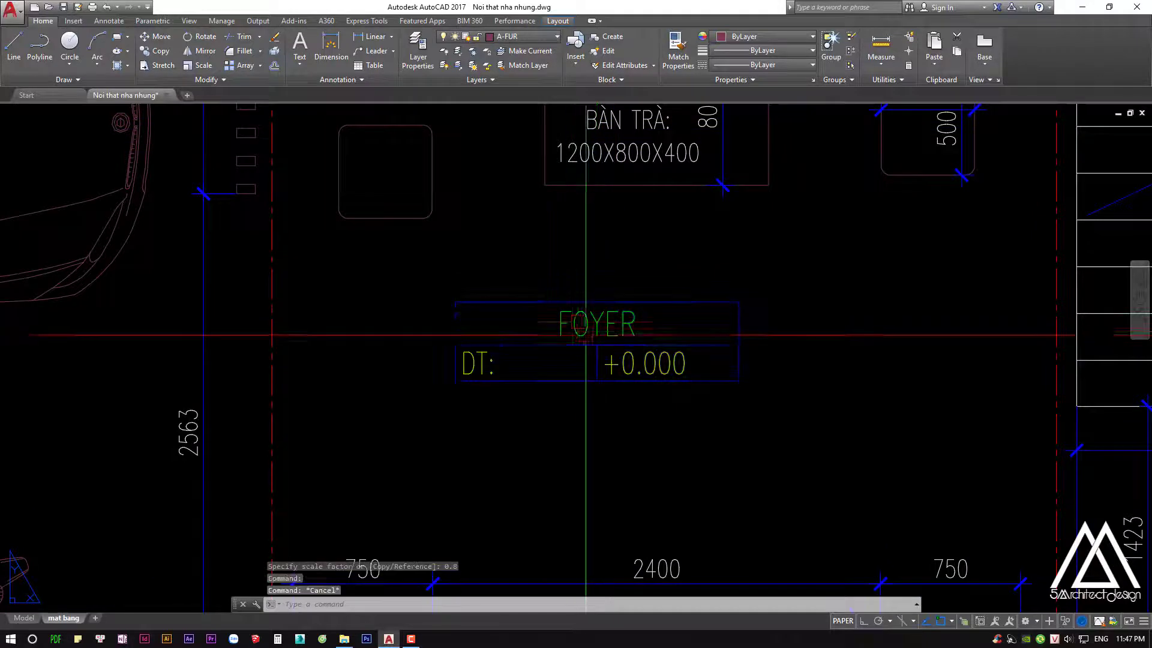
Change the tag's RMNAME attribute from FOYER to PHÒNG KHÁCH in the attribute editor
double_click(597, 333)
type("PHÒNG KH,CH")
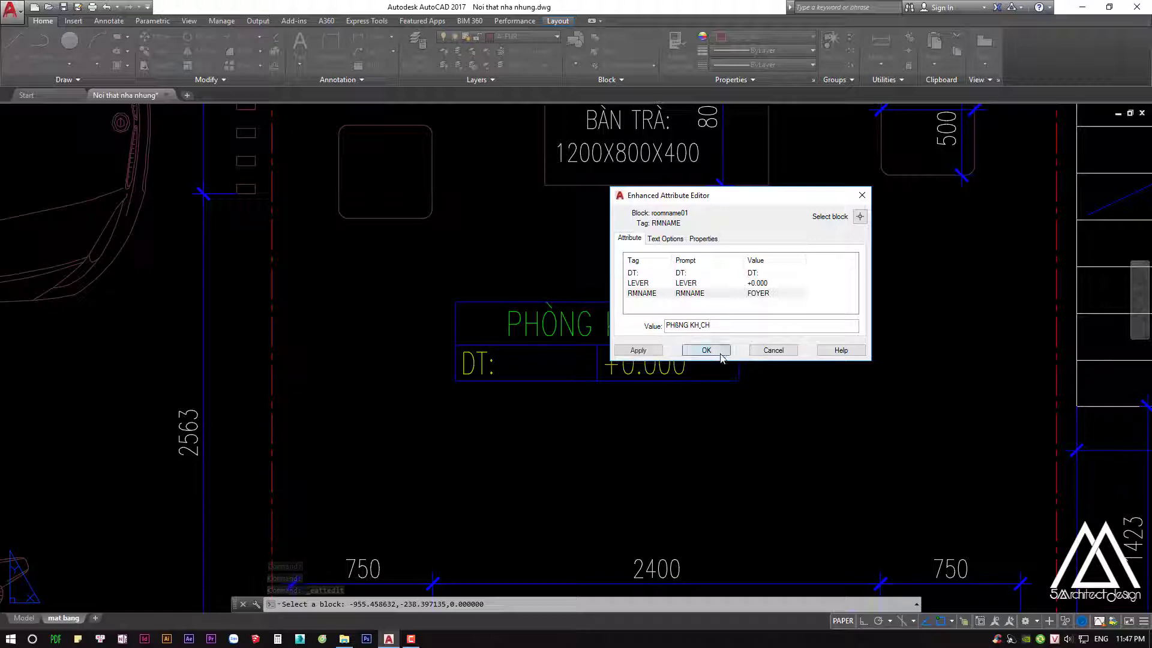
left_click(721, 354)
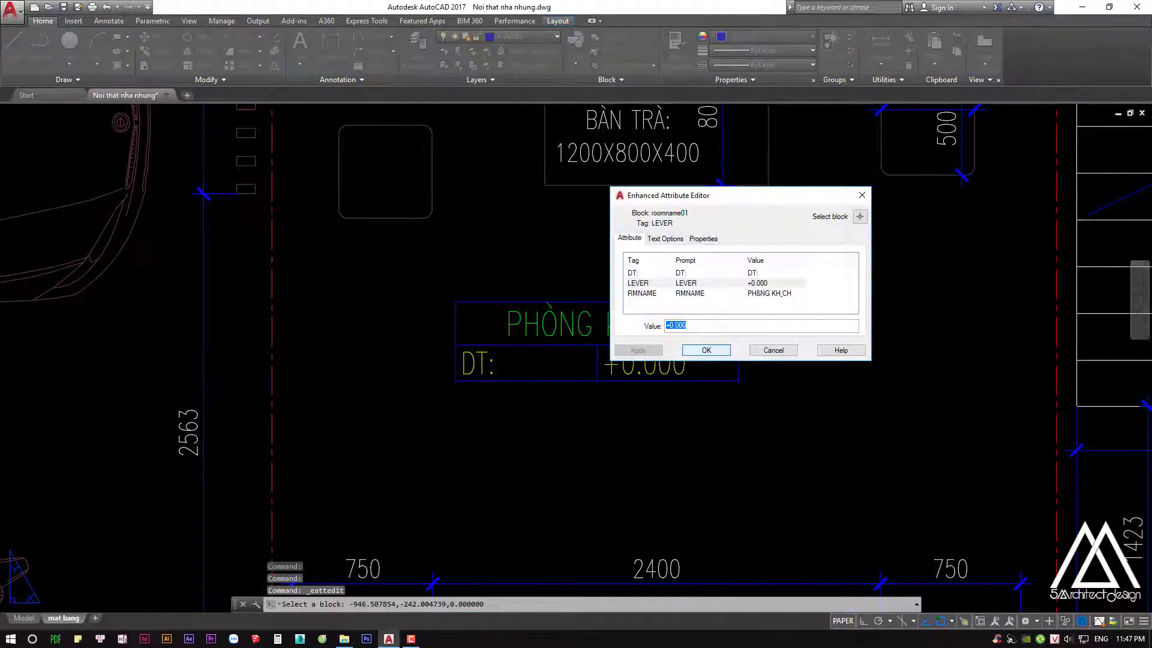
key("Return")
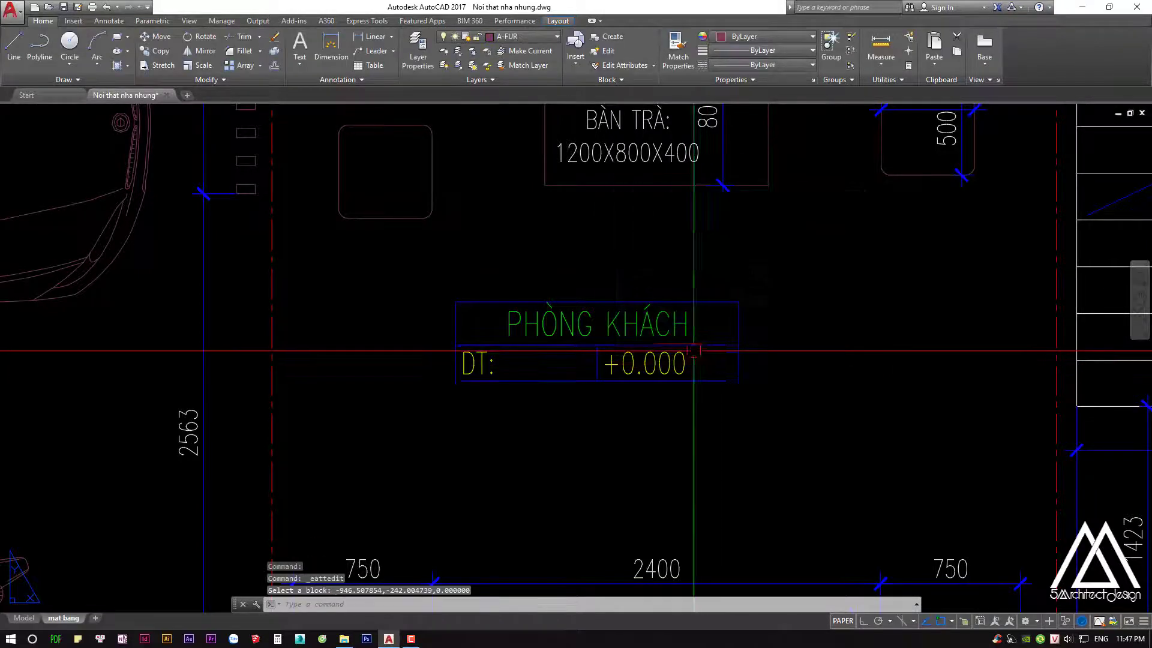
scroll(528, 333, "down", 2)
scroll(528, 333, "down", 2)
scroll(528, 332, "up", 3)
scroll(494, 342, "up", 3)
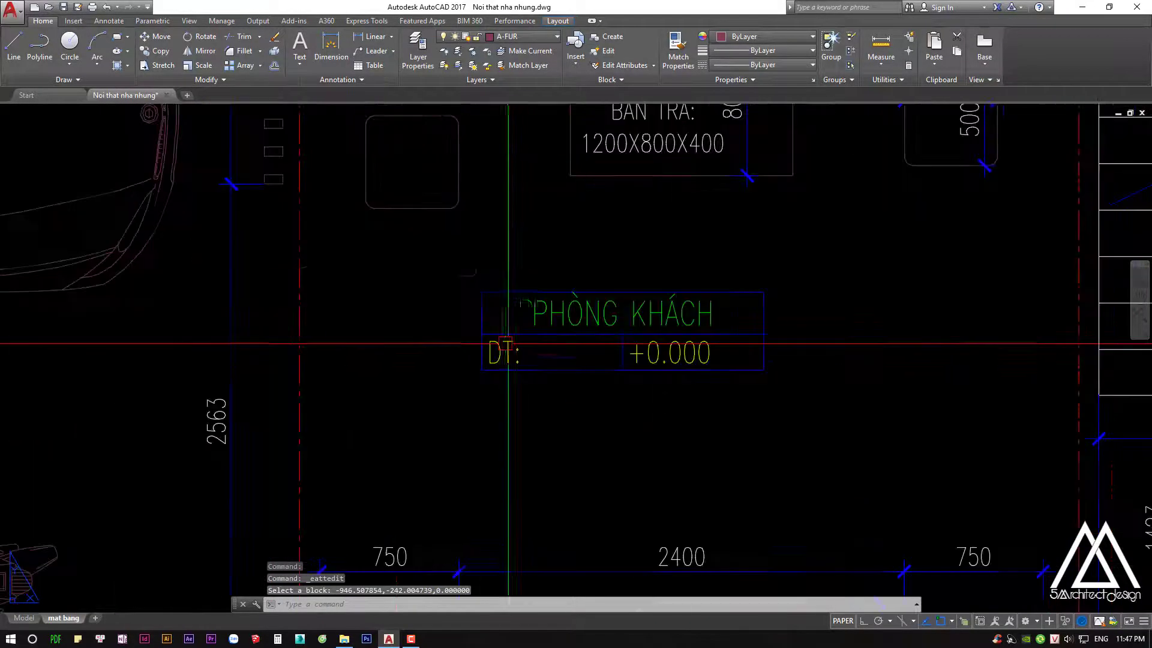
double_click(514, 354)
key("Return")
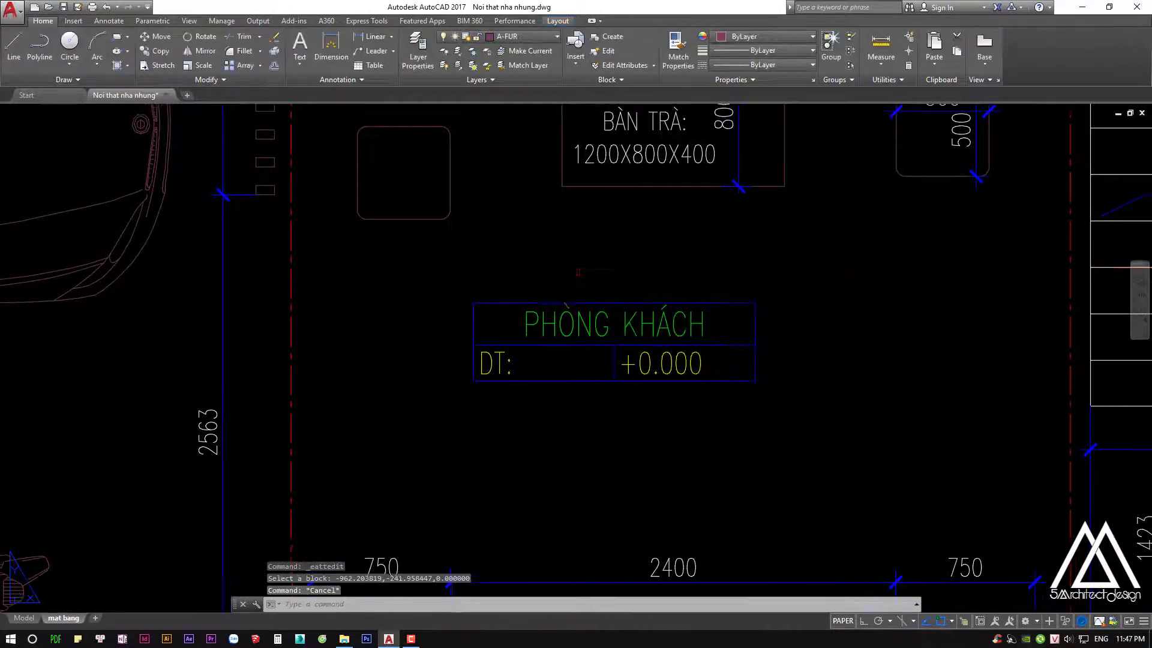
scroll(584, 262, "down", 2)
Select the living room outline polyline and read its area in Properties
middle_click_drag(583, 262, 577, 327)
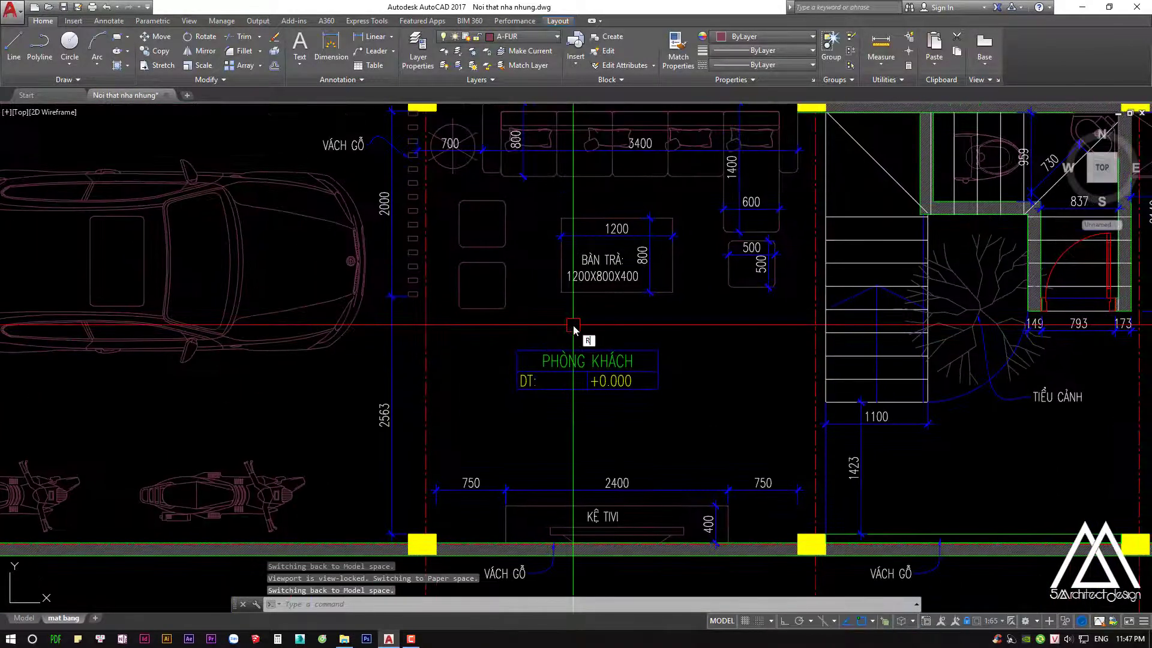
middle_click_drag(444, 114, 437, 180)
type("rec")
key("Return")
middle_click_drag(852, 594, 826, 439)
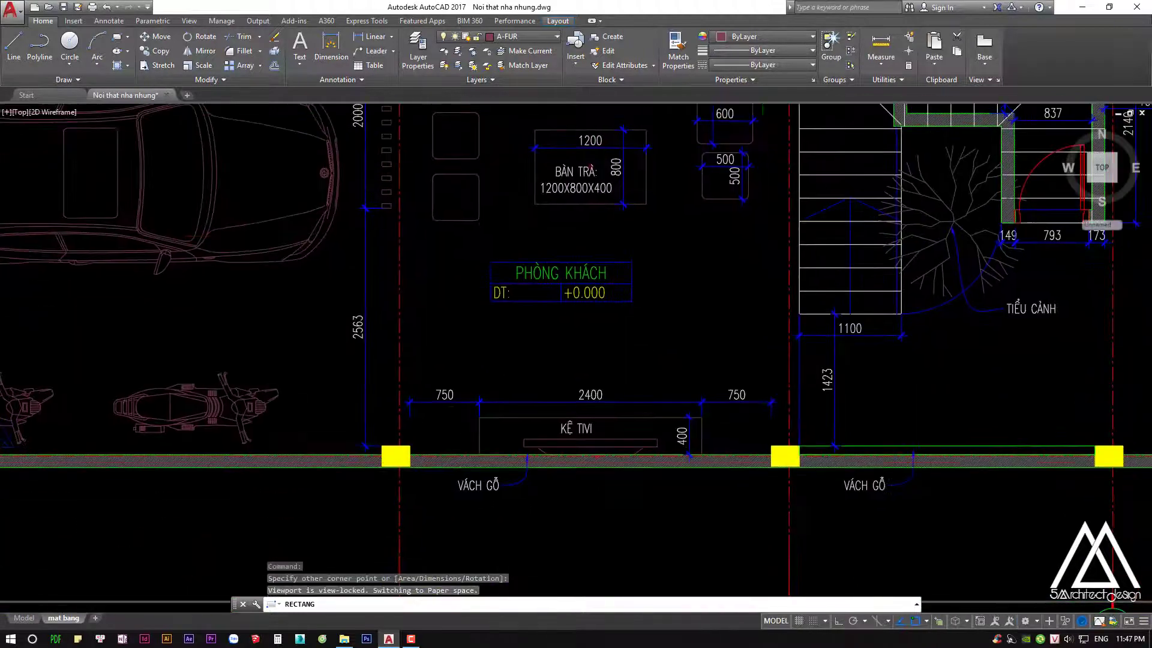
key("Escape")
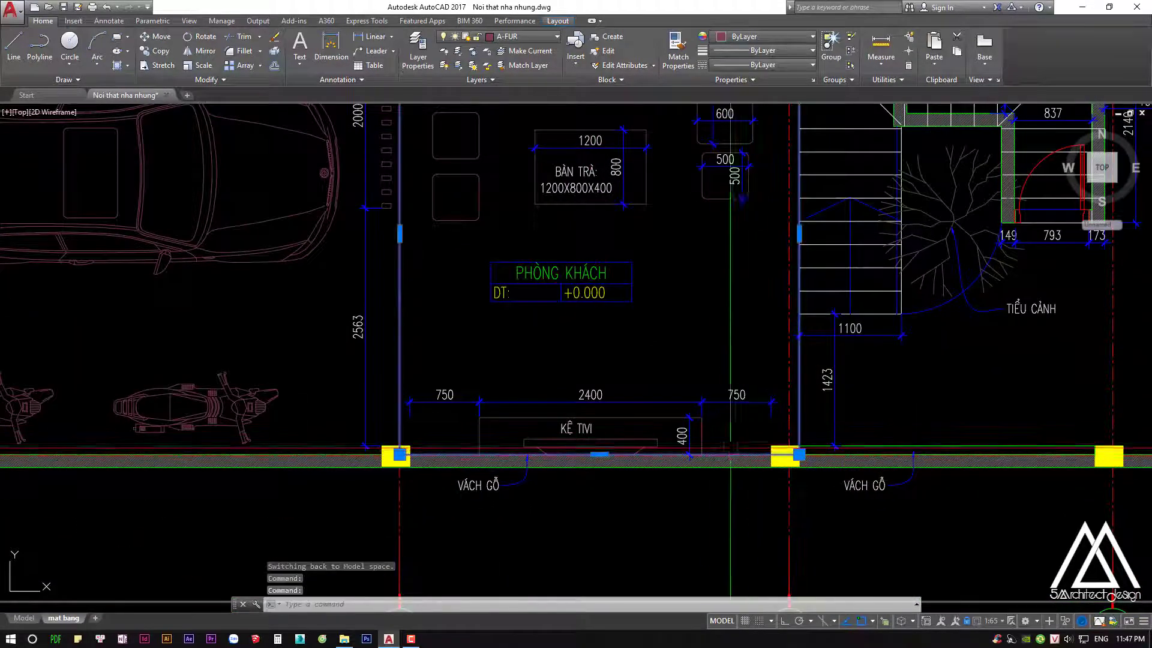
left_click(759, 454)
key("ctrl+1")
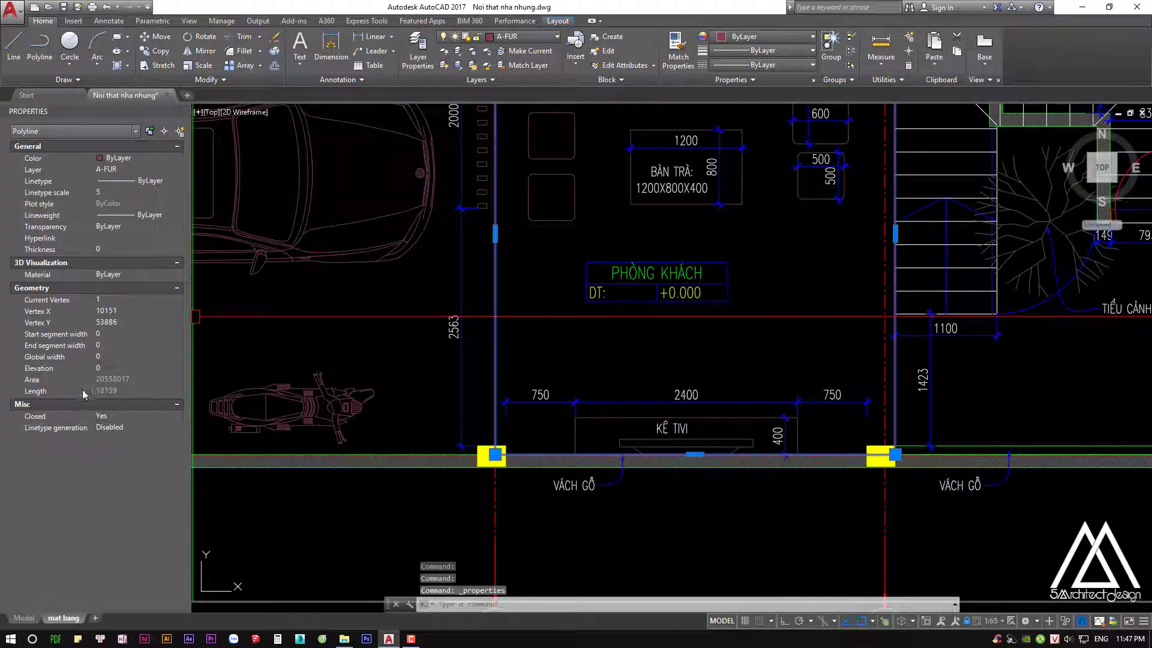
key("ctrl+1")
Erase the outline polyline and open the PHÒNG KHÁCH tag to edit its DT area
type("close")
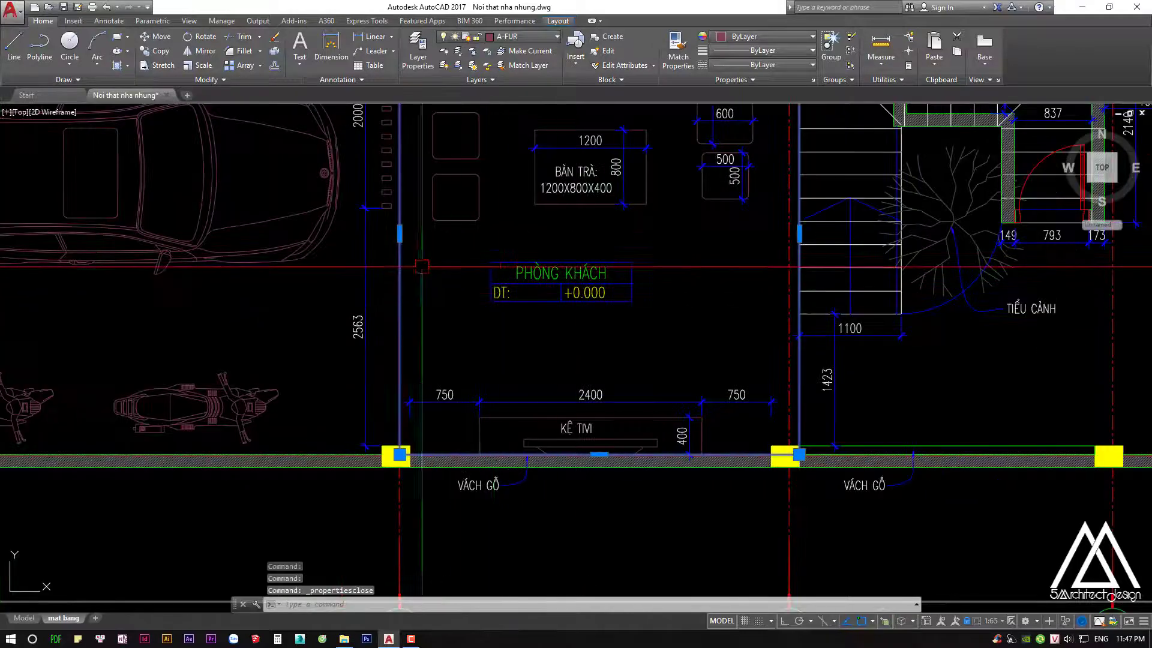
key("Return")
key("Escape")
key("Escape")
key("Escape")
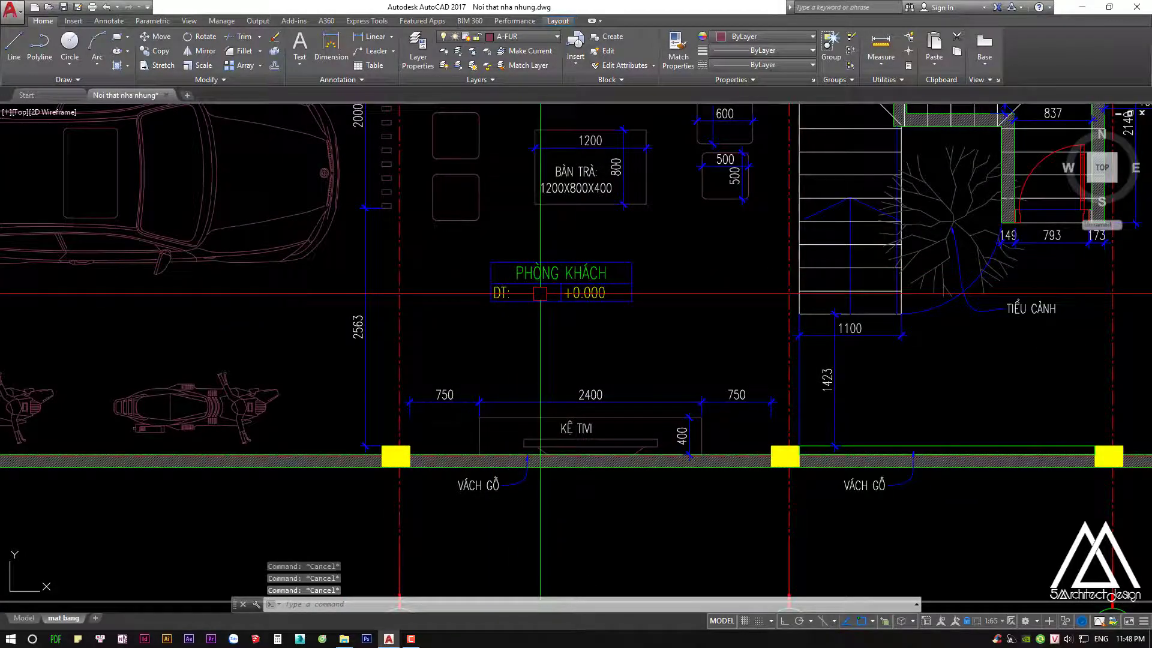
type("PS")
scroll(540, 293, "up", 2)
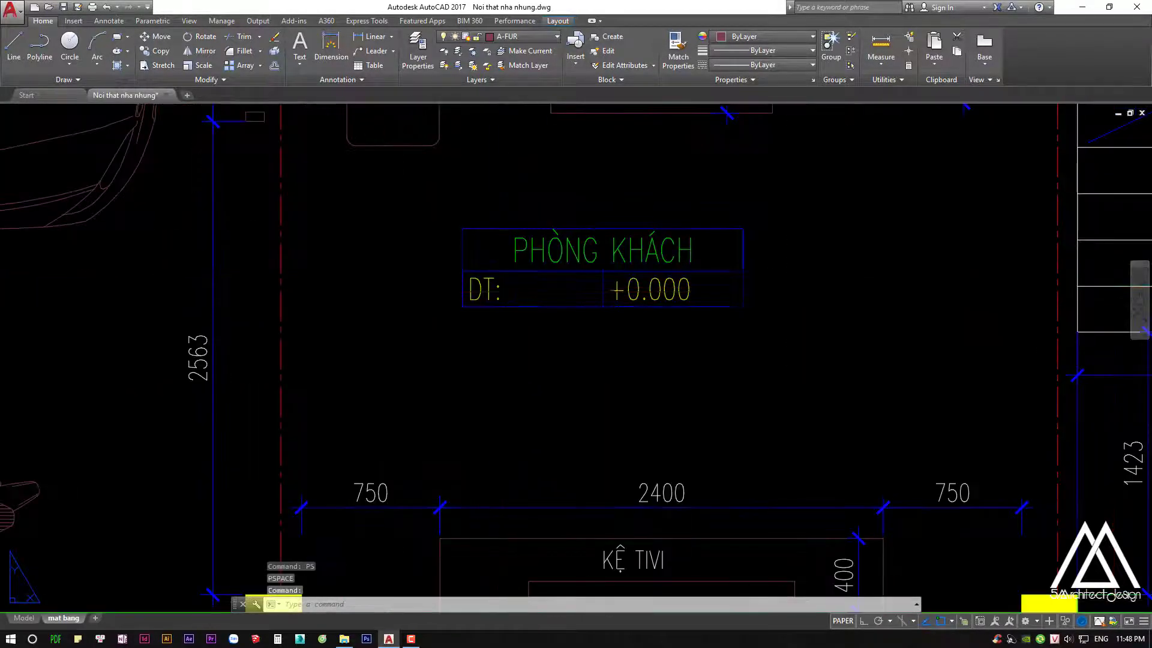
scroll(306, 444, "up", 1)
double_click(485, 291)
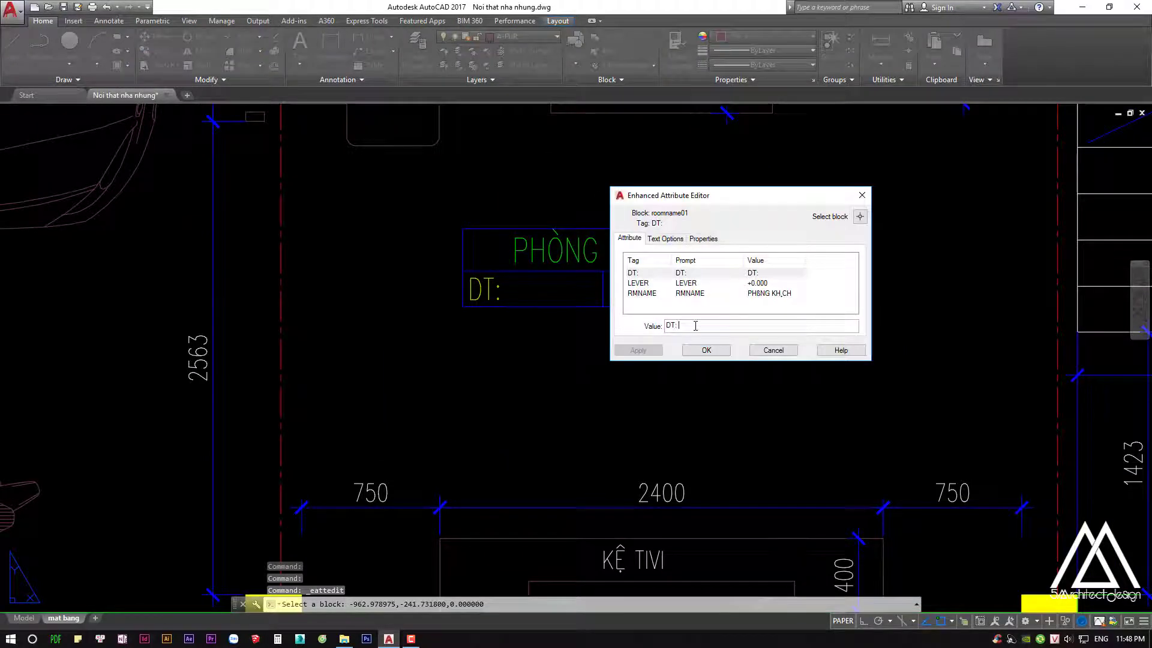
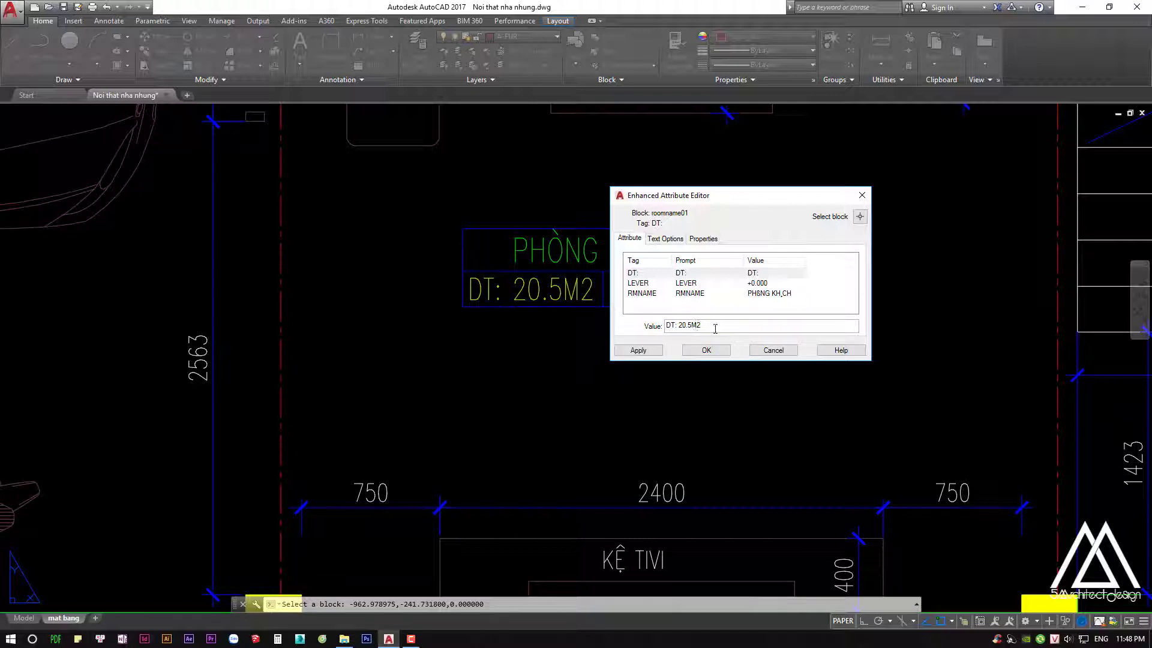
Copy the PHÒNG KHÁCH room label into the dining-table room
left_click(708, 351)
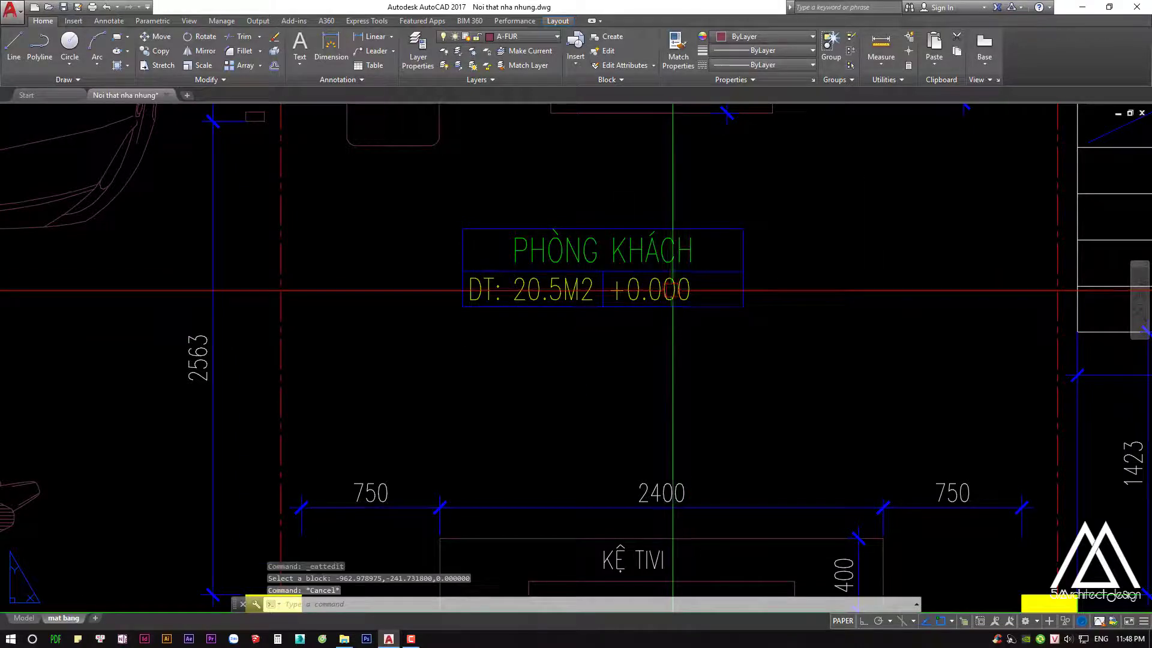
scroll(670, 287, "down", 3)
type("co")
key("Return")
left_click(688, 294)
mouse_move(1080, 360)
middle_mouse_down()
mouse_move(731, 359)
mouse_move(505, 391)
middle_mouse_up()
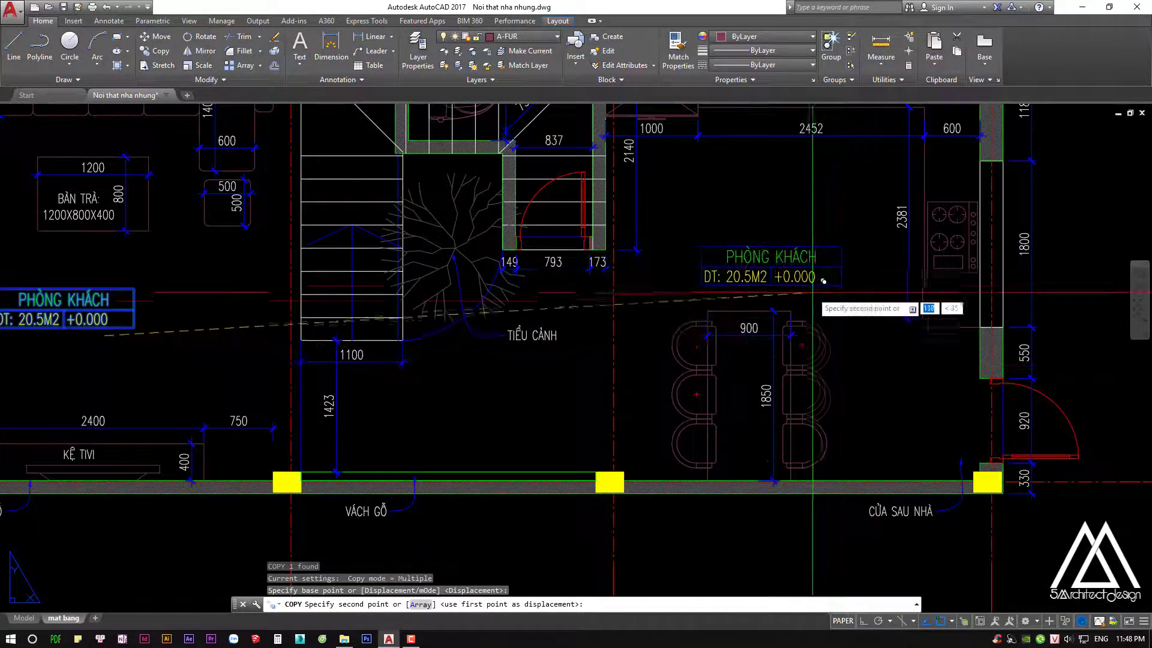
left_click(821, 275)
key("Escape")
Measure the dining room's area with a temporary rectangle, then erase it
scroll(779, 282, "up", 5)
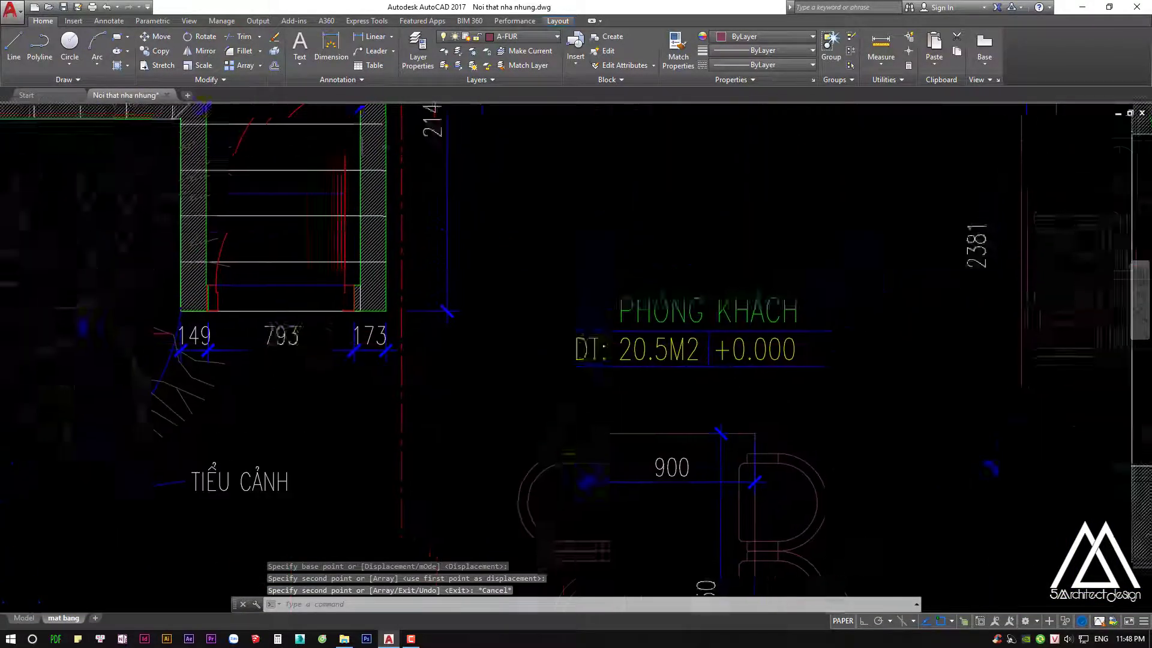
scroll(721, 273, "down", 5)
double_click(721, 273)
type("REC")
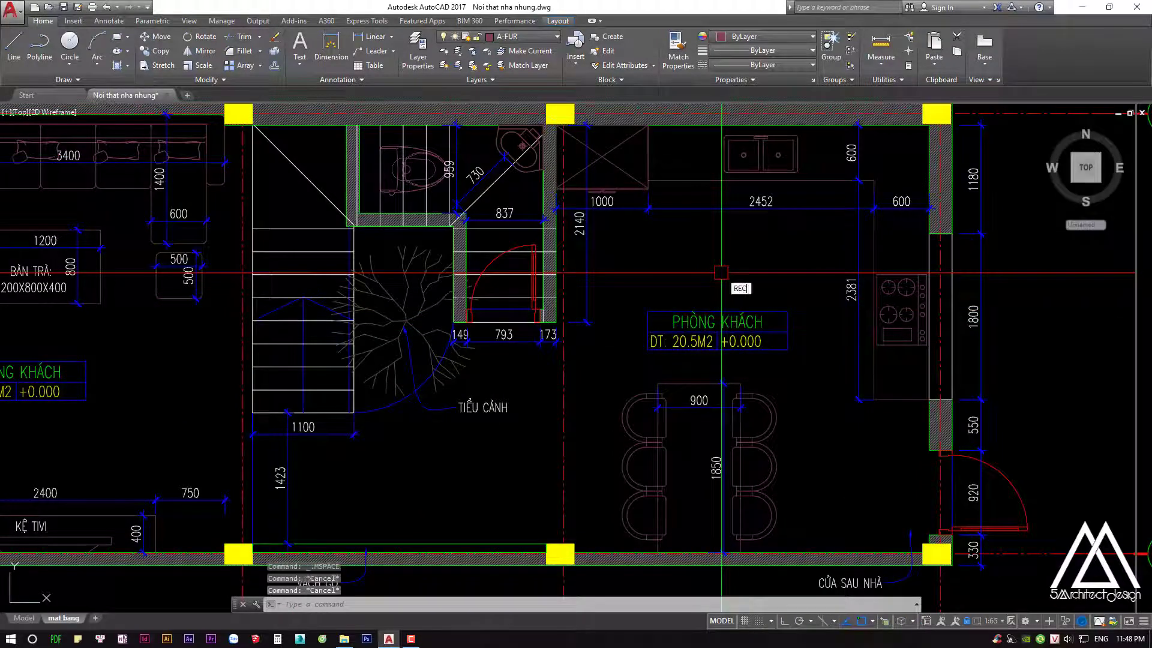
key("Return")
left_click(936, 113)
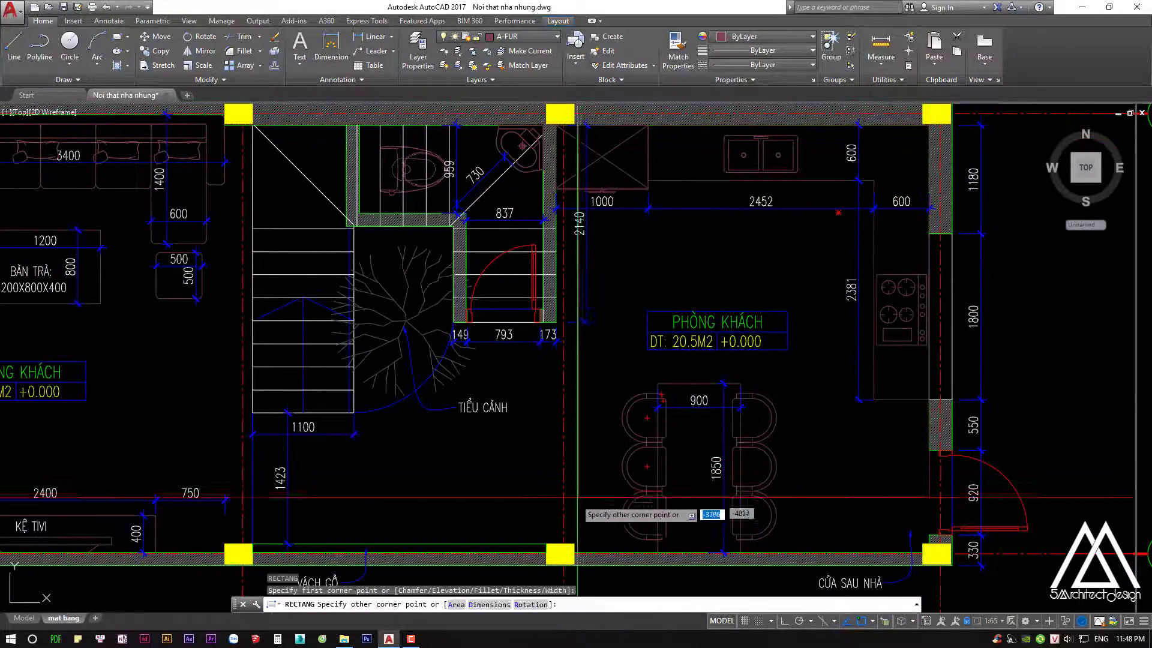
left_click(559, 553)
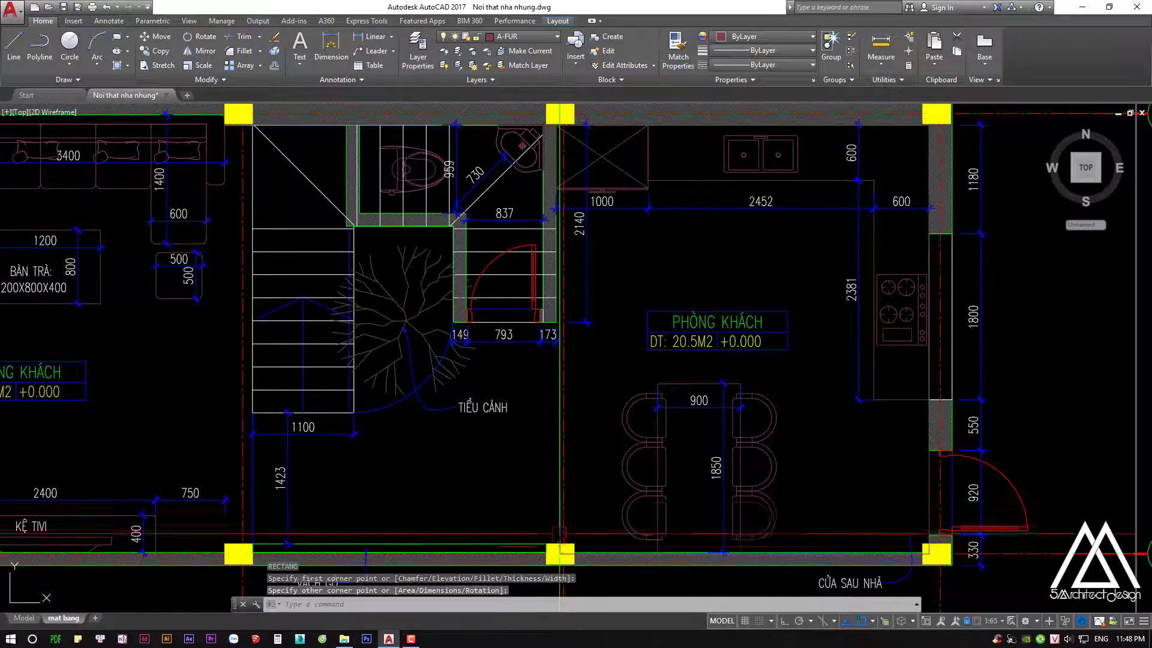
key("ctrl+1")
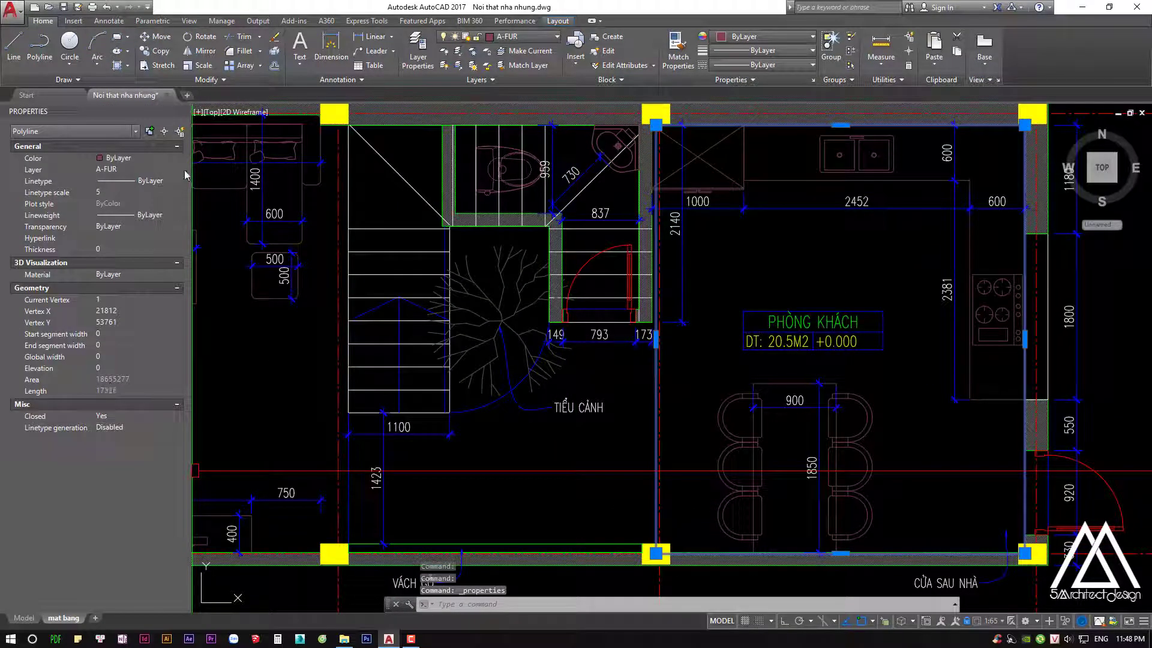
left_click(183, 111)
type("e")
key("Return")
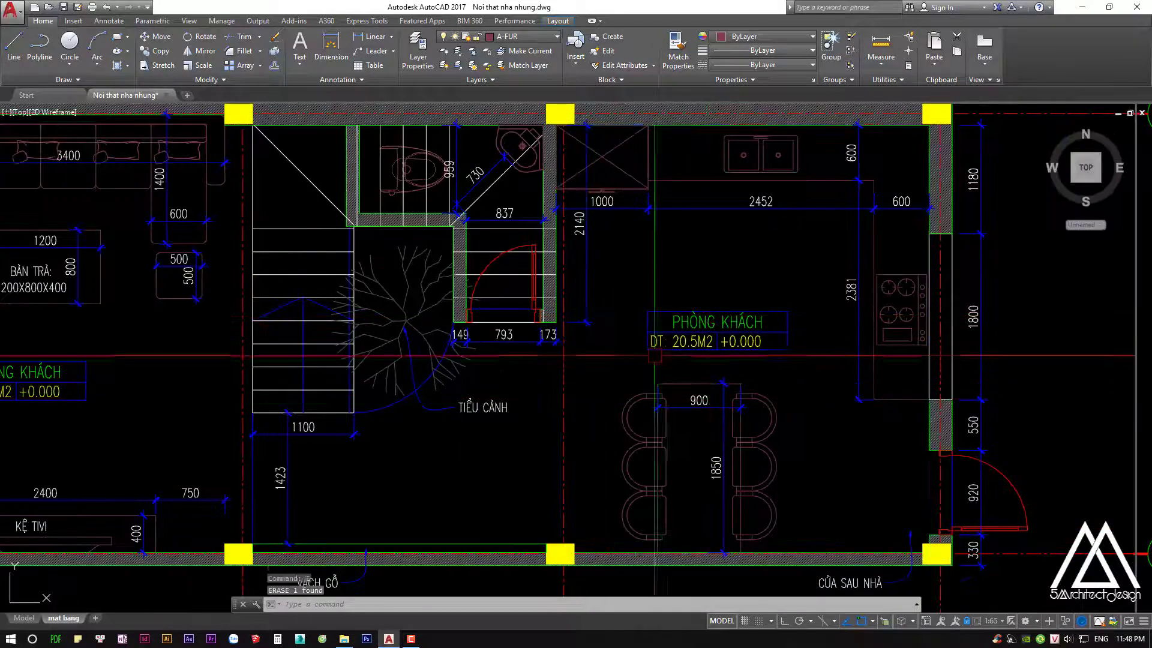
Back in paper space, change the copied label's area to 18.6M2
type("PS")
key("Return")
scroll(702, 333, "up", 3)
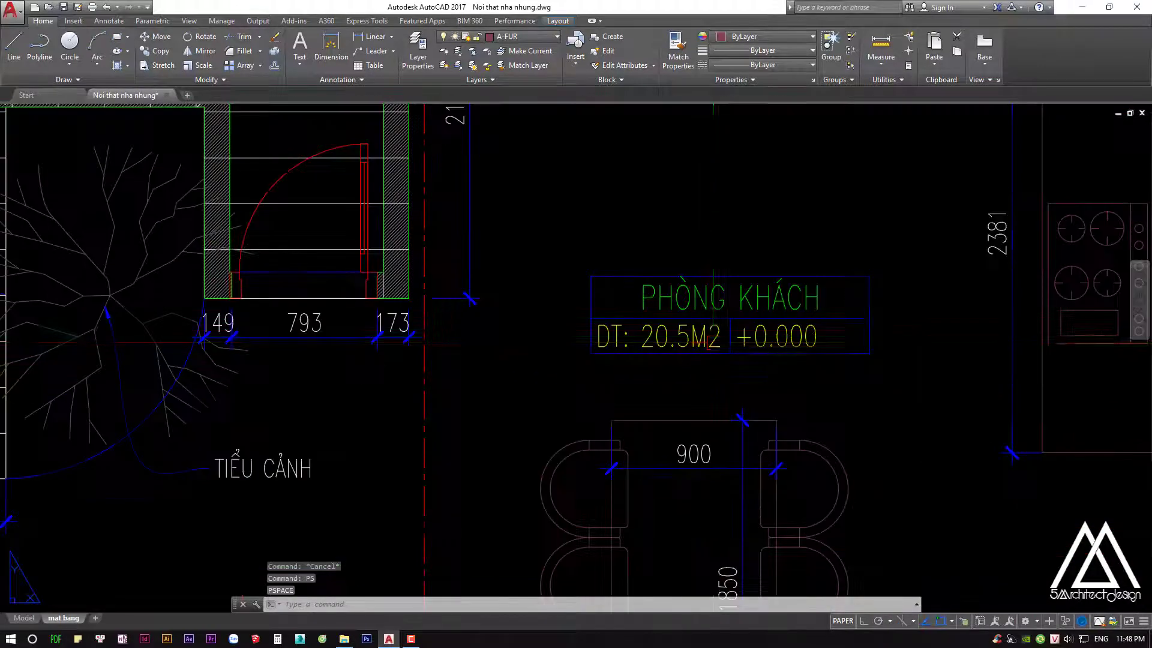
double_click(724, 337)
type("DT: 18.6M2")
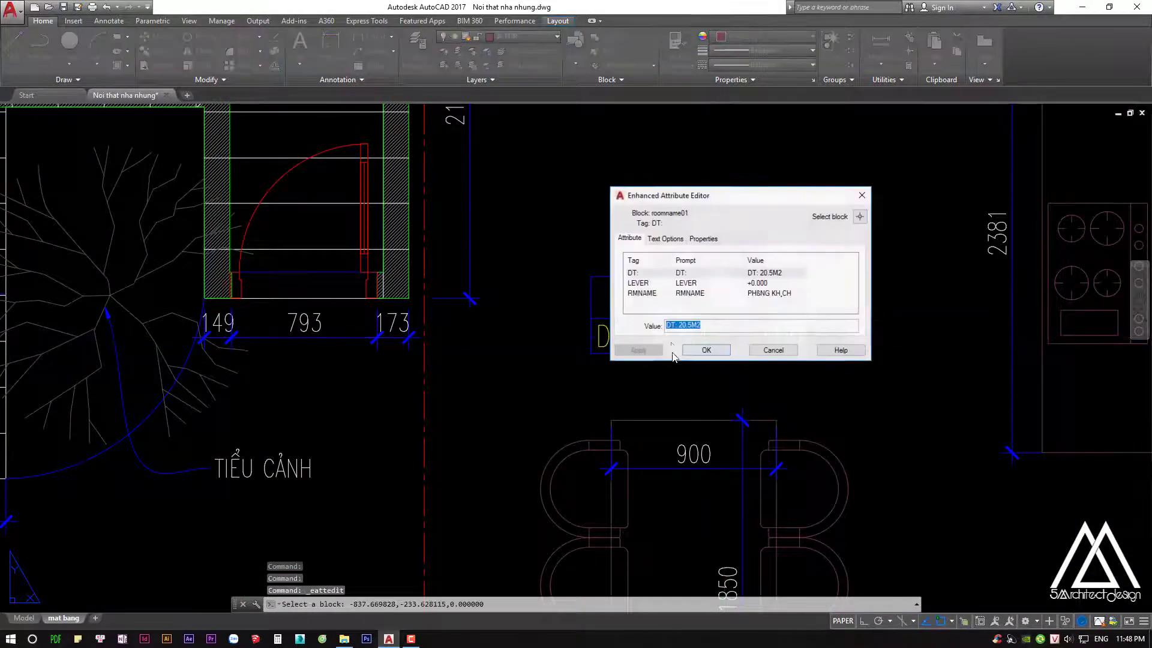
left_click(723, 349)
Start copying the room label again for another room
scroll(693, 367, "down", 3)
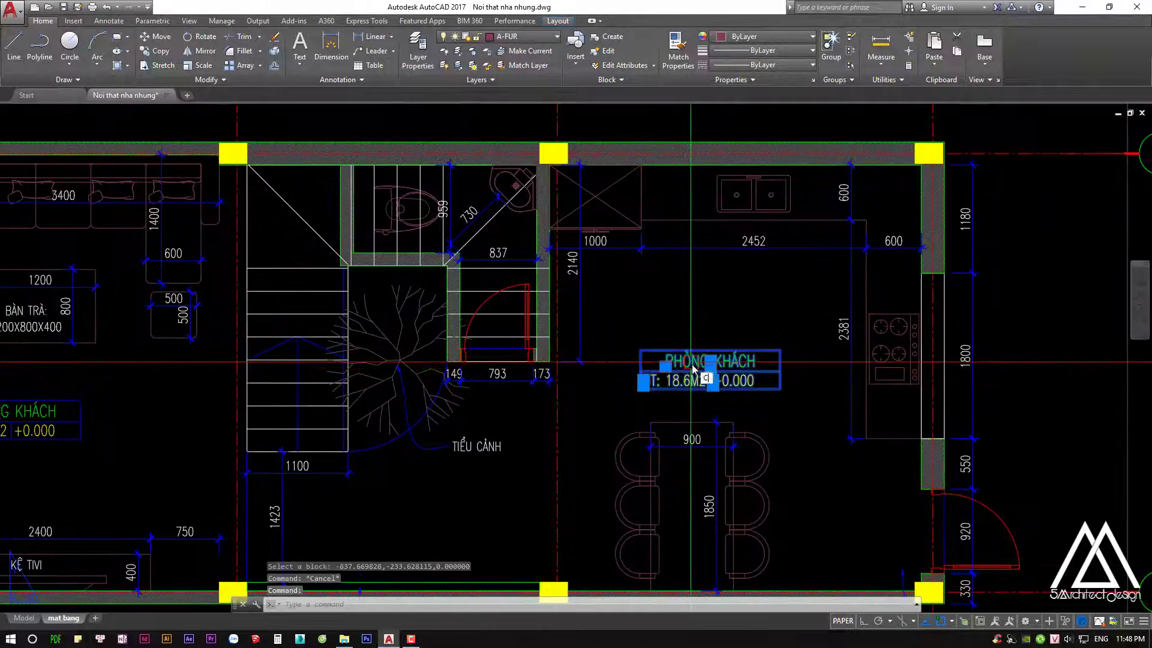
type("co")
key("Return")
left_click(693, 367)
Cancel the pending copy and any leftover commands
scroll(527, 261, "up", 3)
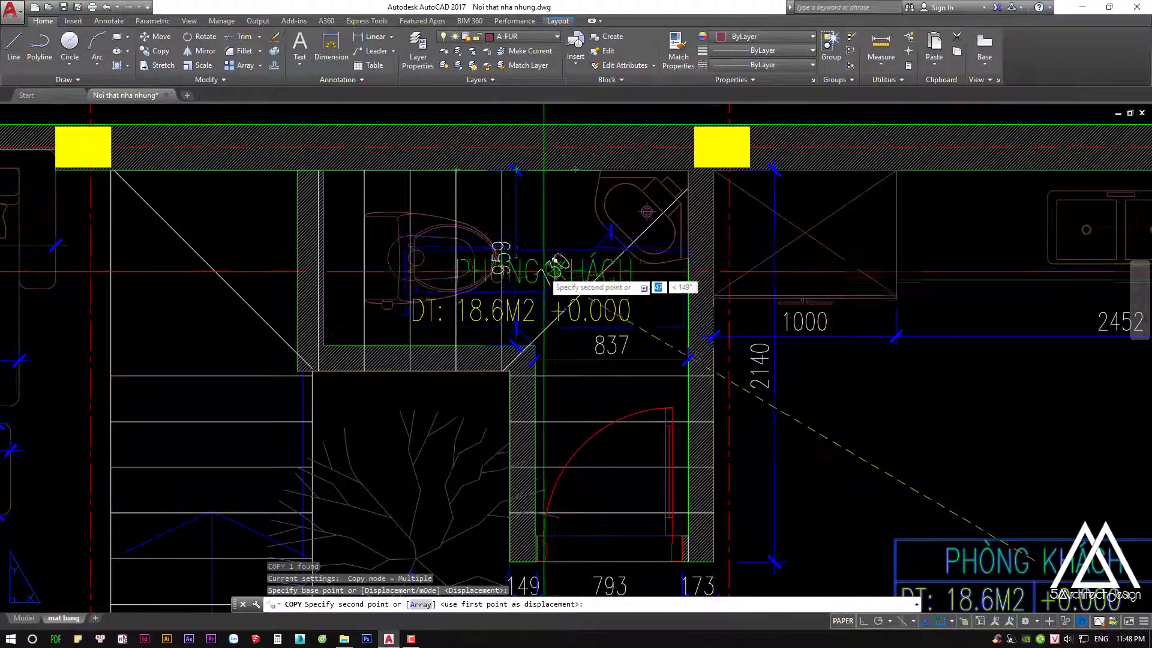
scroll(549, 279, "down", 5)
key("Escape")
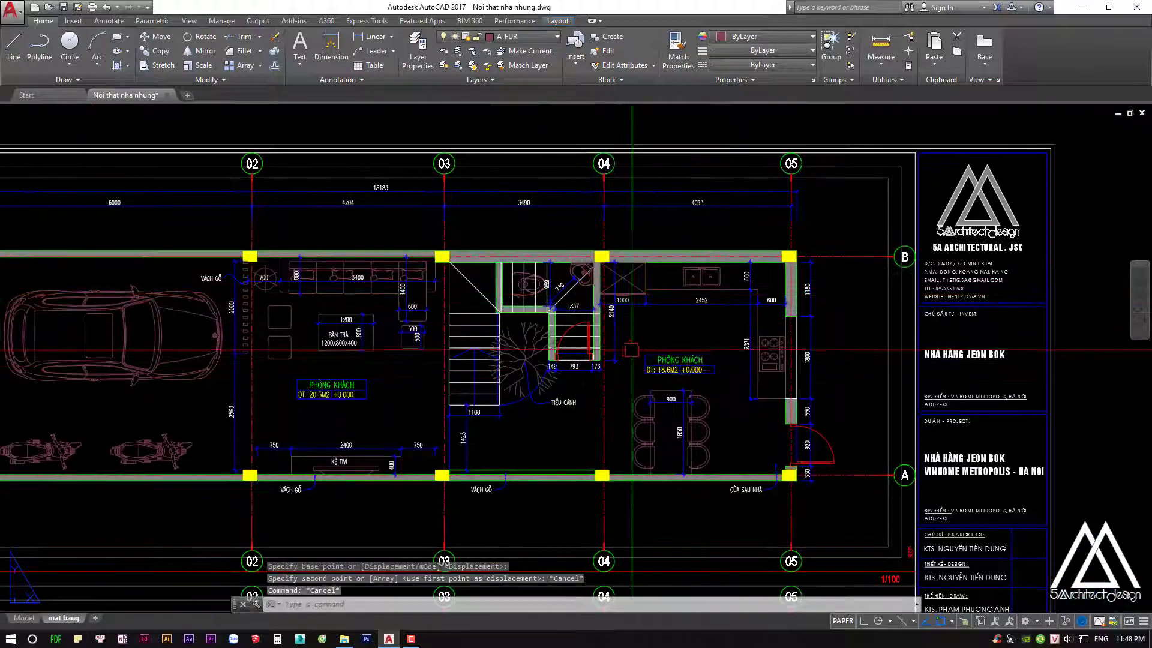
key("Escape")
scroll(631, 350, "down", 2)
key("Escape")
scroll(603, 330, "up", 5)
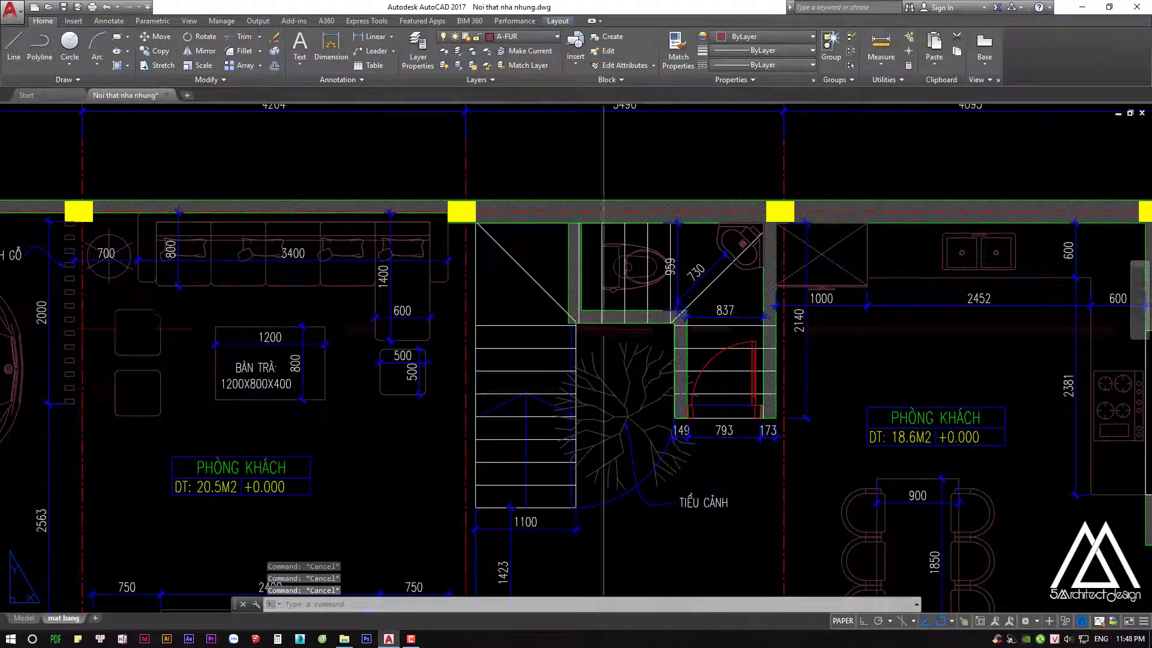
scroll(736, 357, "down", 3)
scroll(594, 384, "up", 3)
Copy the left living-room label over the car area
left_click(592, 380)
type("co")
key("Return")
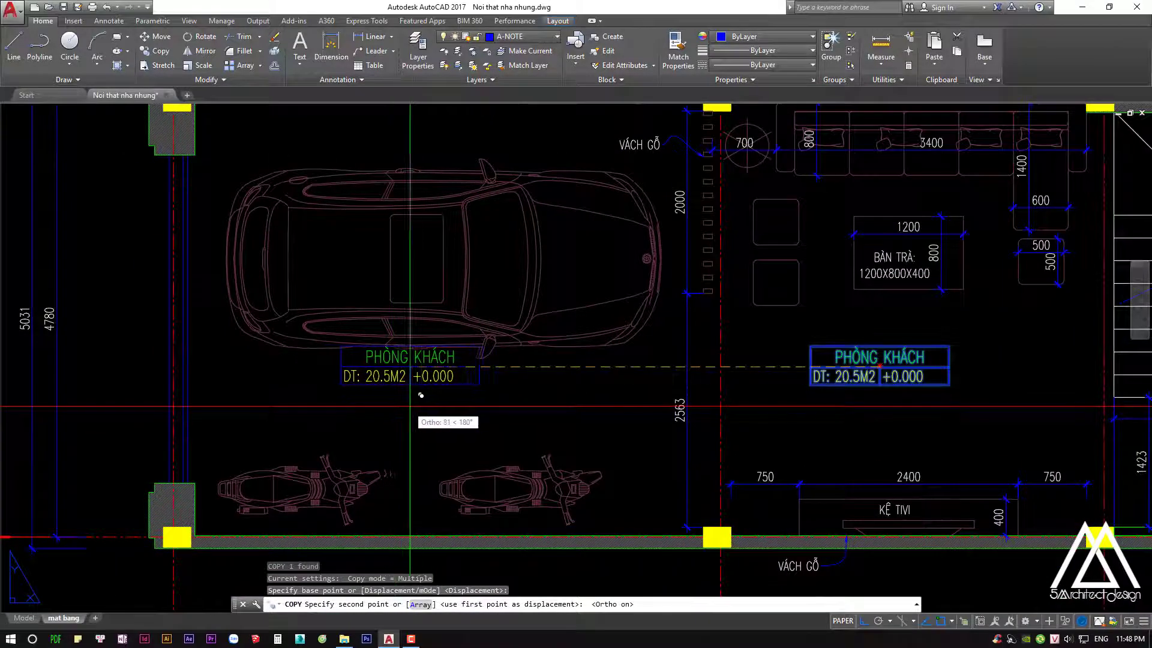
left_click(420, 391)
key("Escape")
scroll(420, 391, "down", 3)
key("Escape")
Move both room labels lower within their rooms
left_click(618, 367)
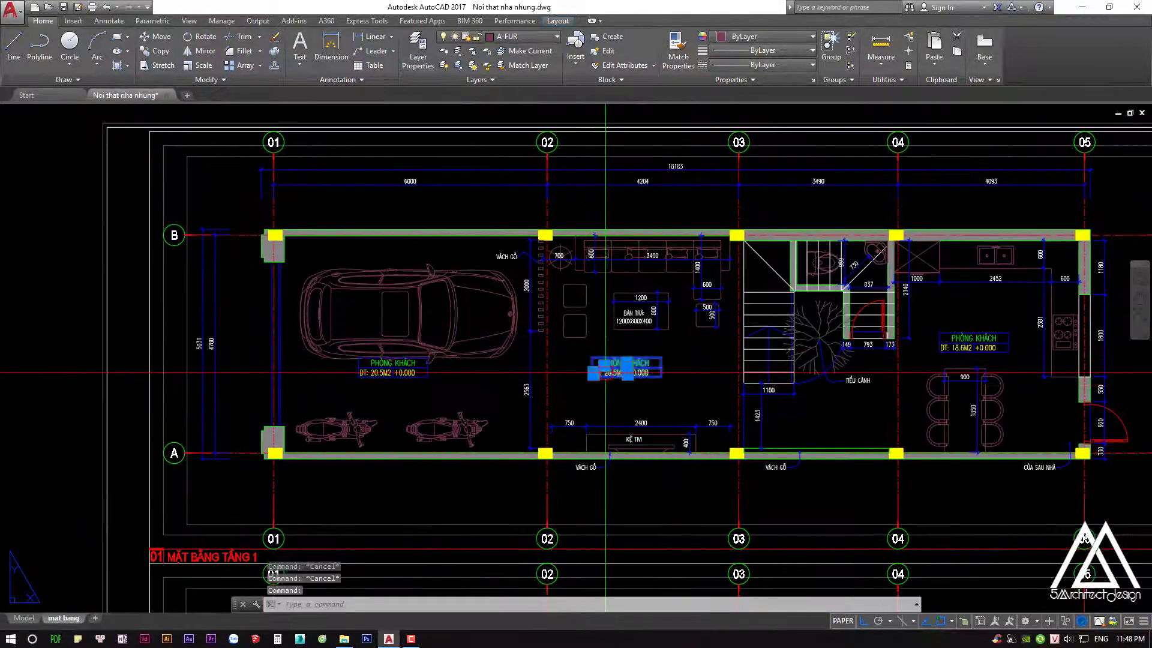
scroll(410, 376, "up", 3)
left_click(409, 373)
middle_click_drag(496, 404, 528, 368)
type(",")
key("Return")
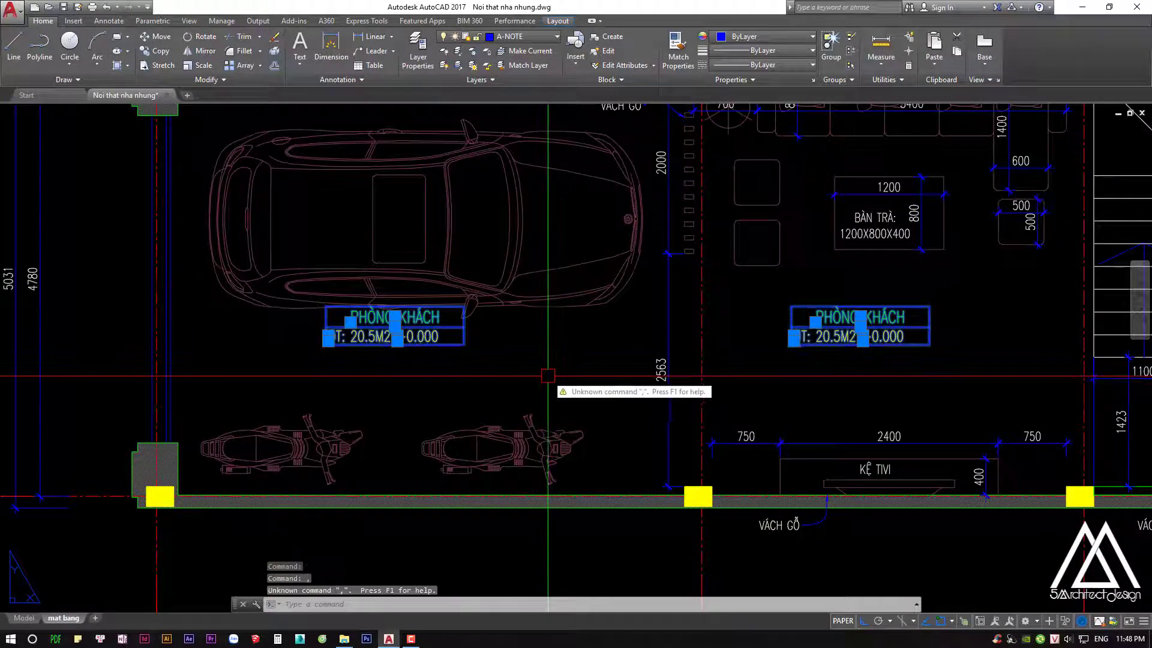
type("m")
key("Return")
left_click(606, 324)
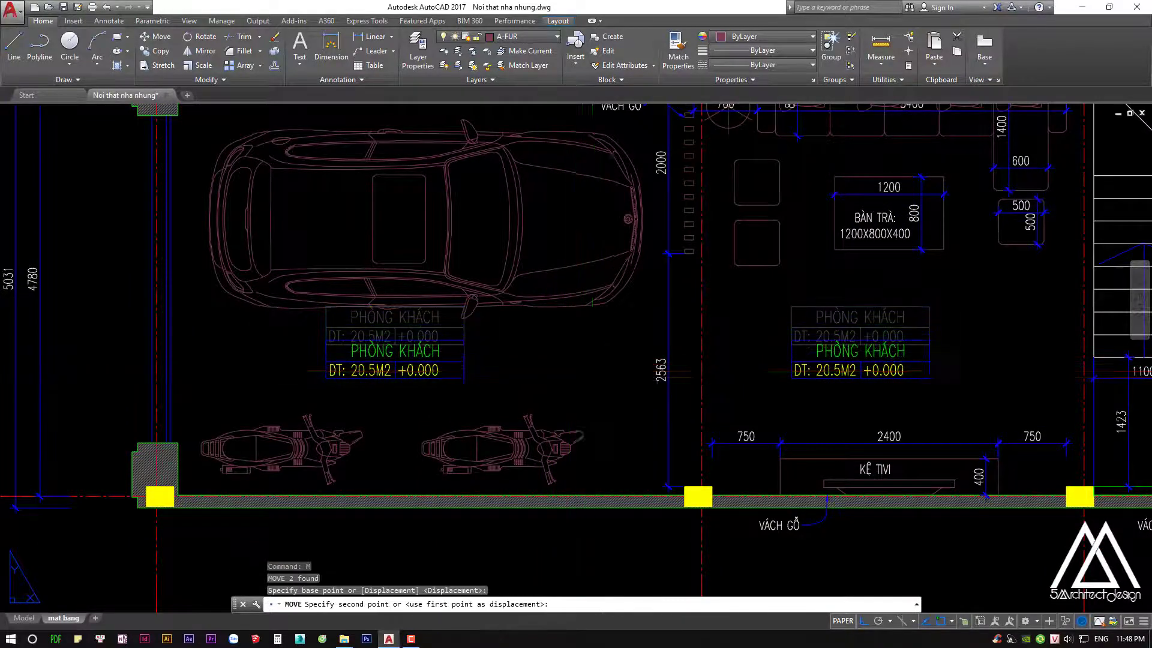
left_click(607, 359)
key("Escape")
Shift the right-hand room label slightly to the right
middle_click_drag(514, 366, 558, 366)
left_click(905, 354)
type("m")
key("Return")
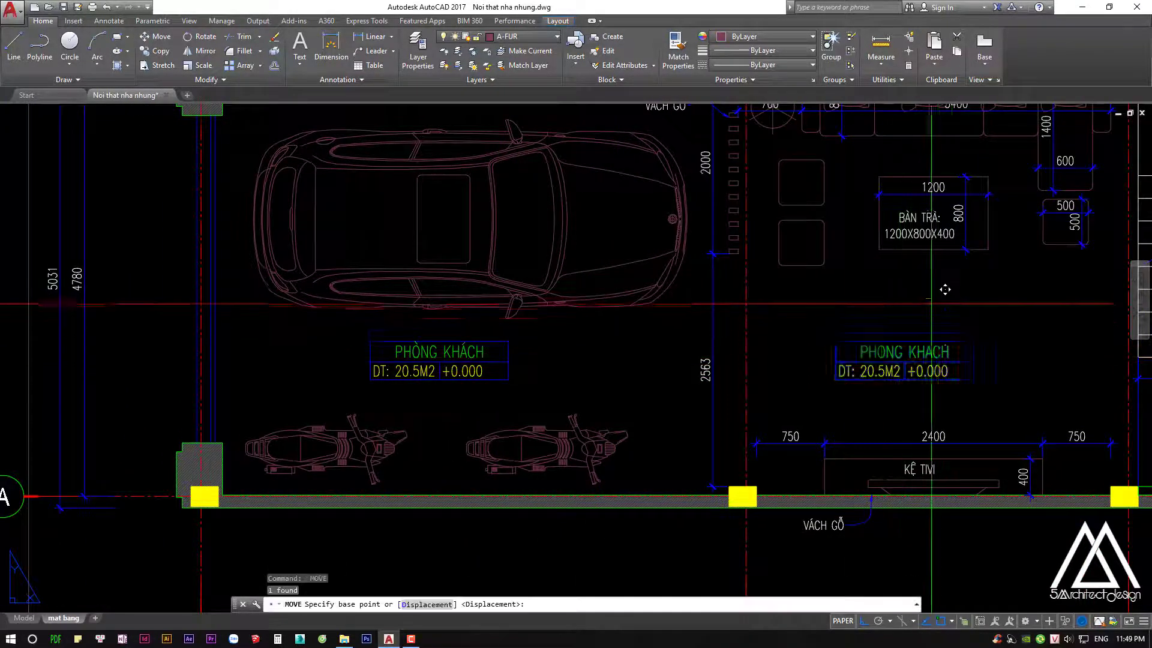
left_click(931, 306)
left_click(957, 306)
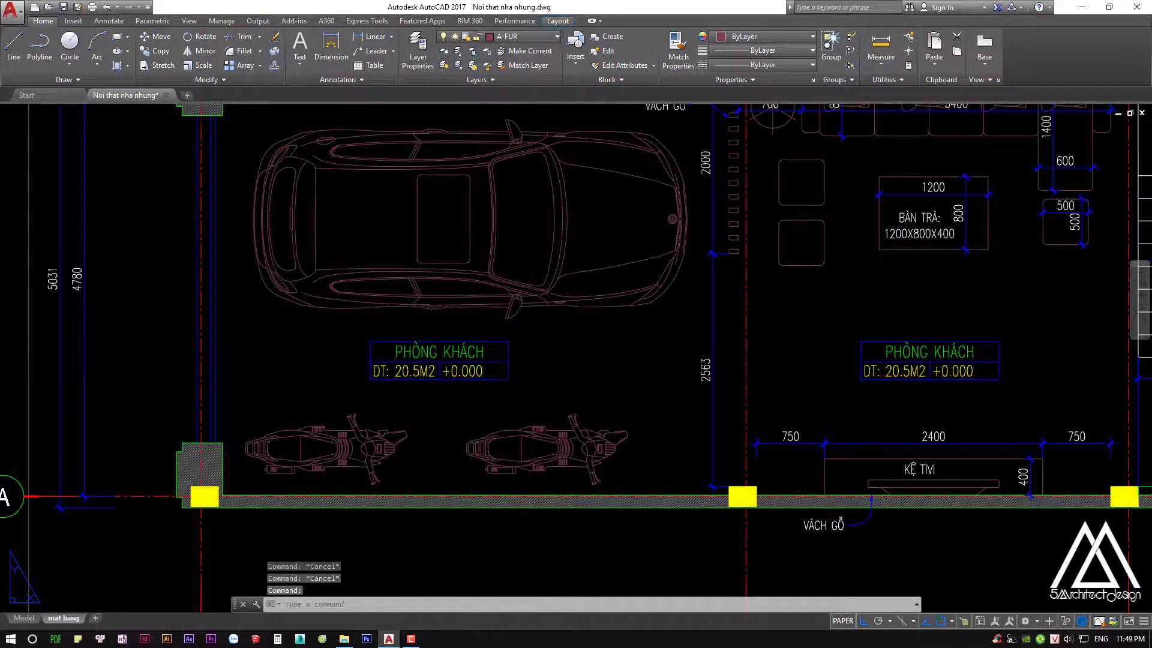
Rename the copied car-area label to GARA
double_click(468, 353)
type("GARA")
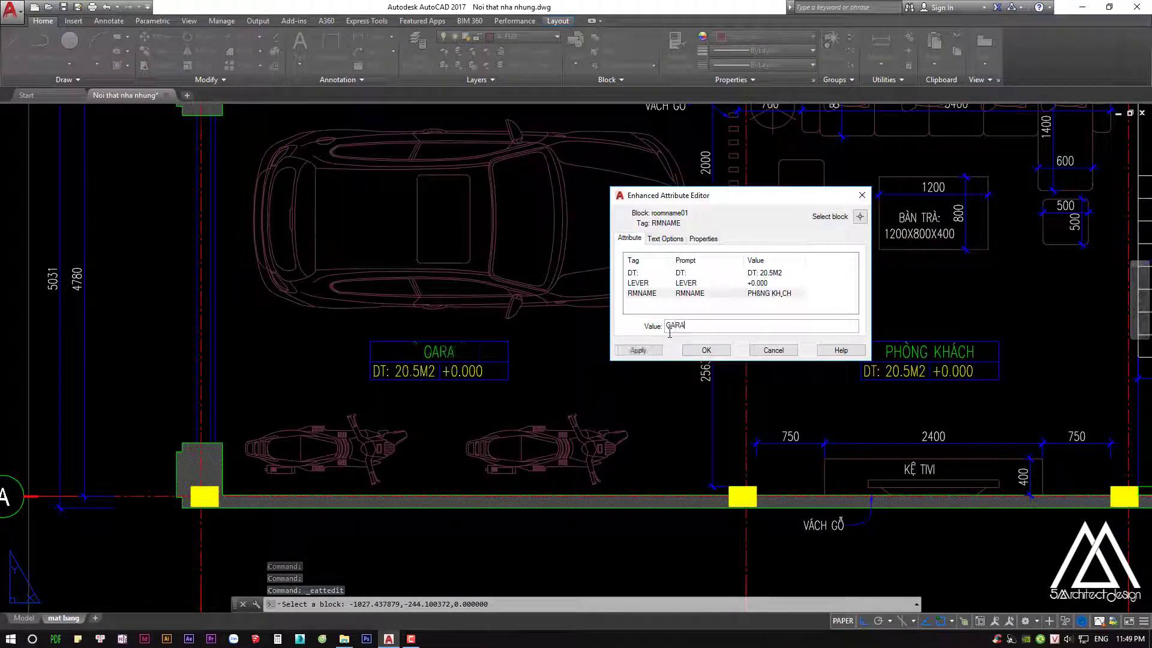
left_click(695, 351)
scroll(578, 418, "down", 3)
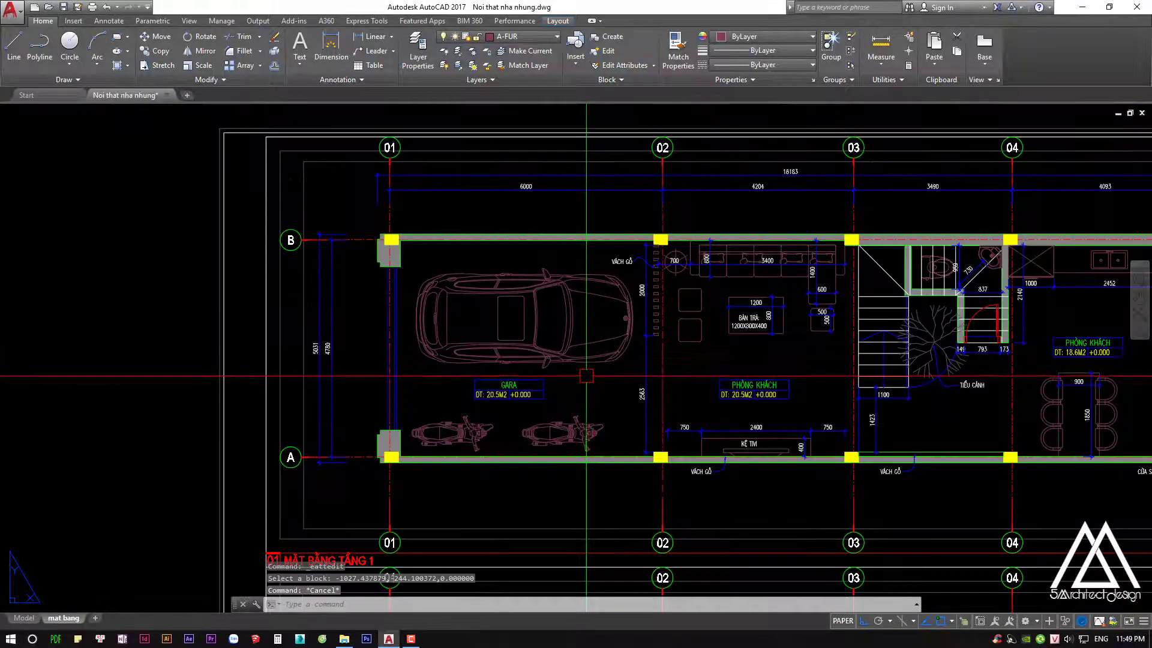
type("rec")
key("Return")
key("Escape")
Measure the garage area with a temporary outline, then erase it
double_click(457, 270)
key("Return")
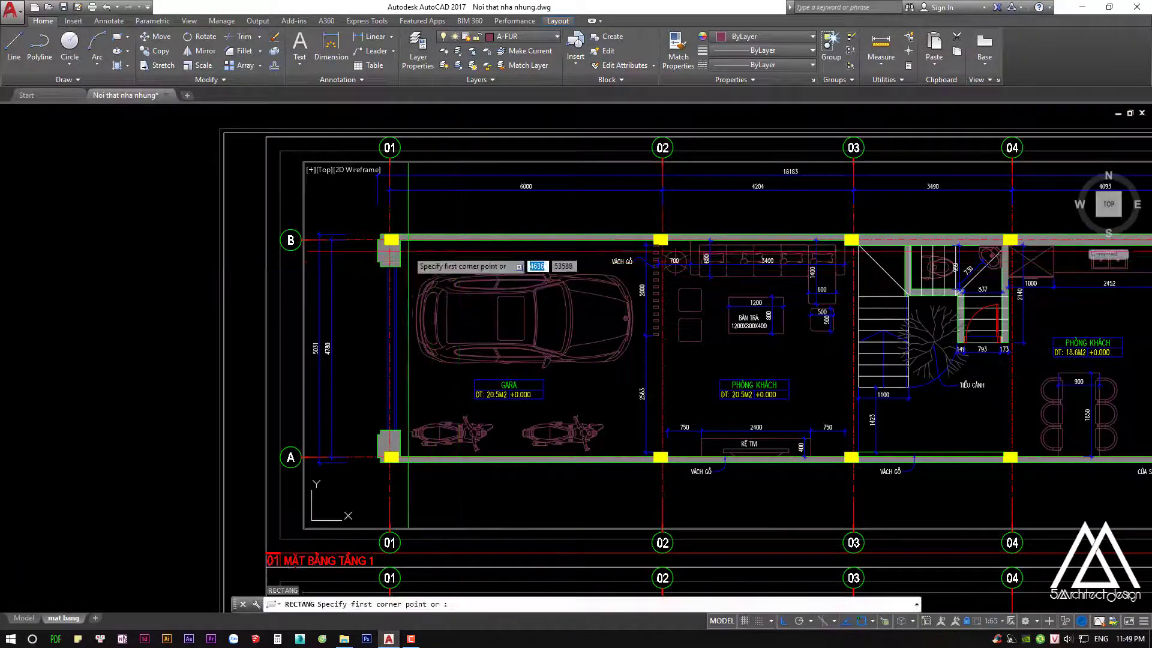
left_click(410, 242)
key("Escape")
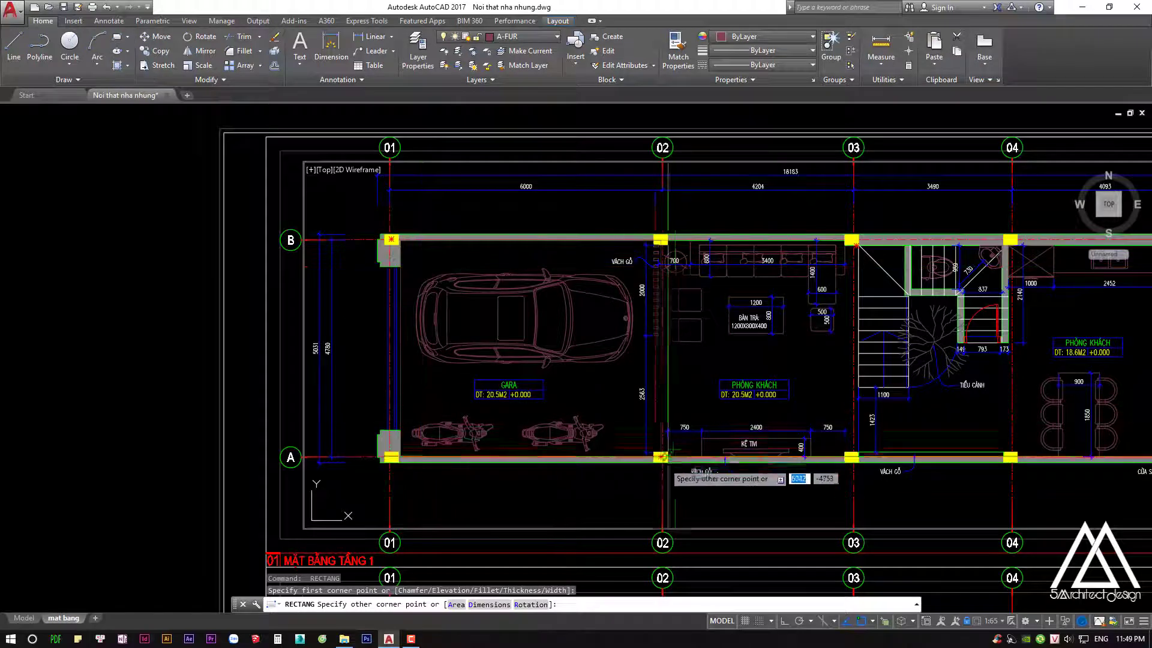
scroll(656, 459, "up", 3)
left_click(651, 447)
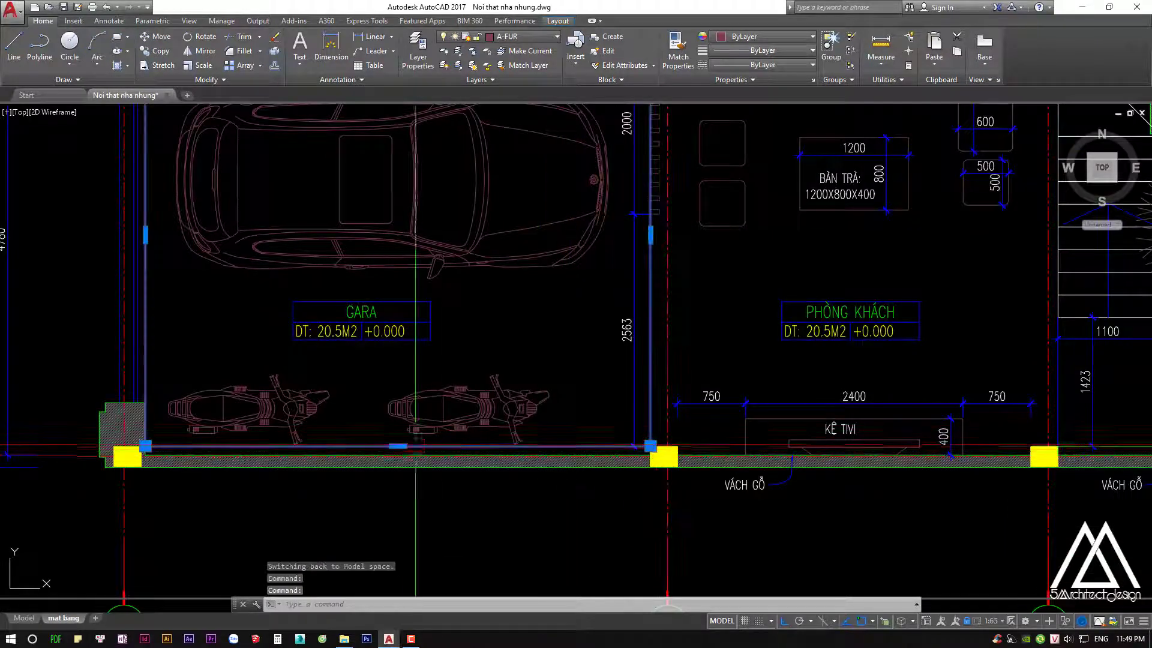
left_click(397, 446)
key("Return")
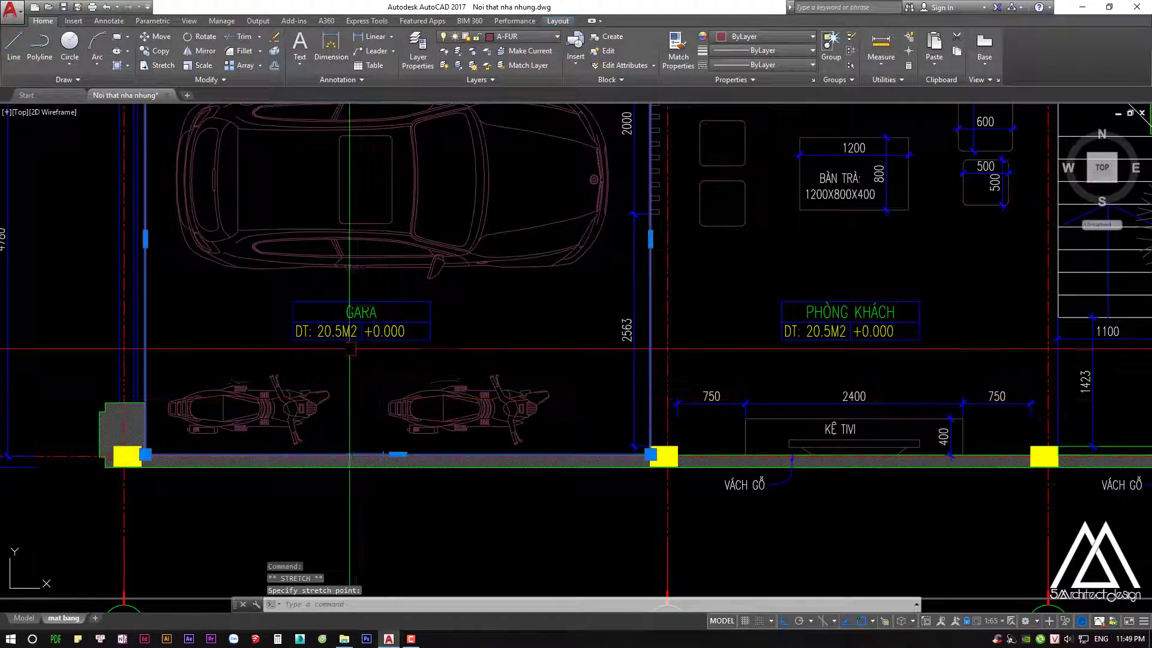
key("ctrl+1")
key("ctrl+1")
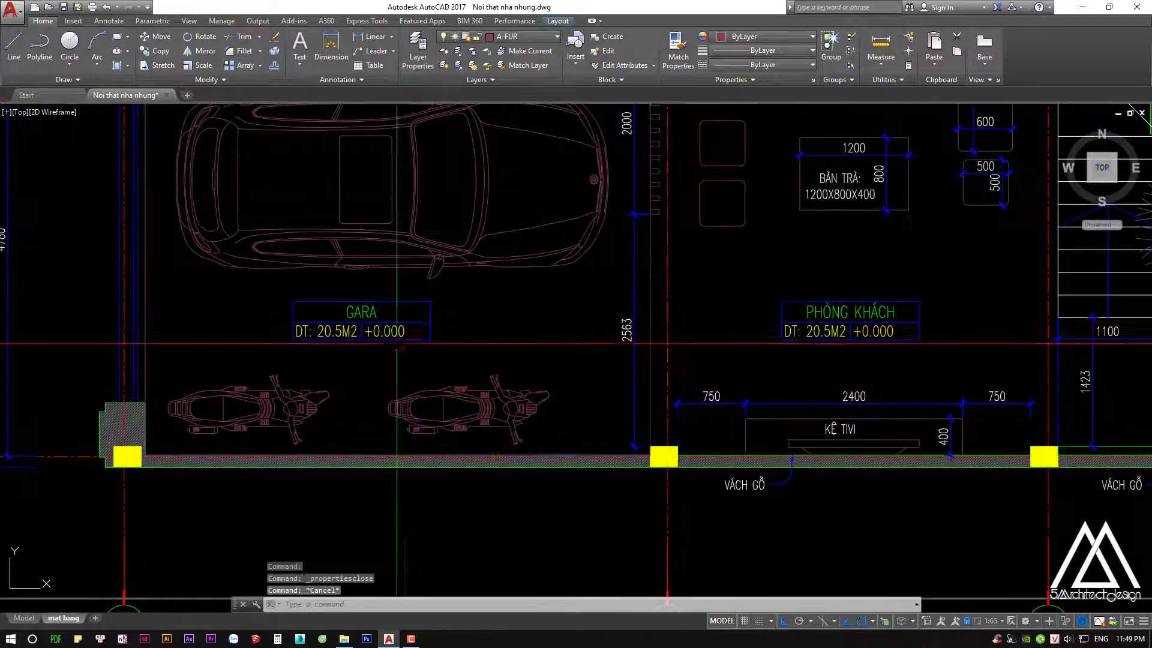
type("E")
key("Return")
key("Escape")
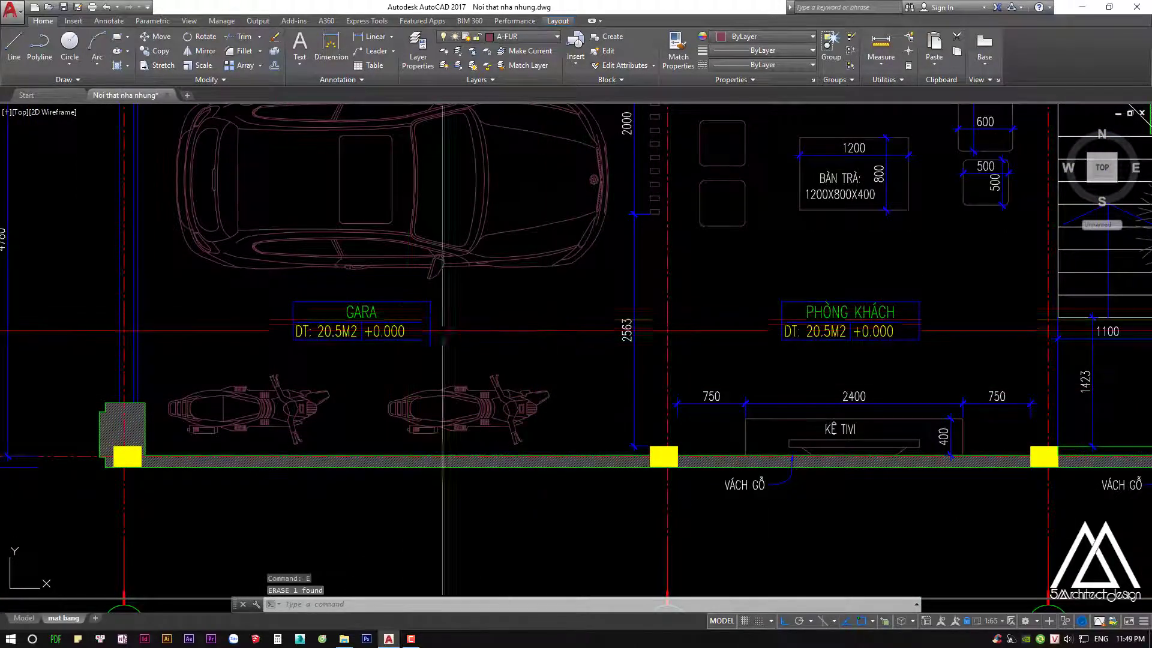
In paper space, change the GARA tag's area from 20.5M2 to 26.5M2
type("PS")
key("Return")
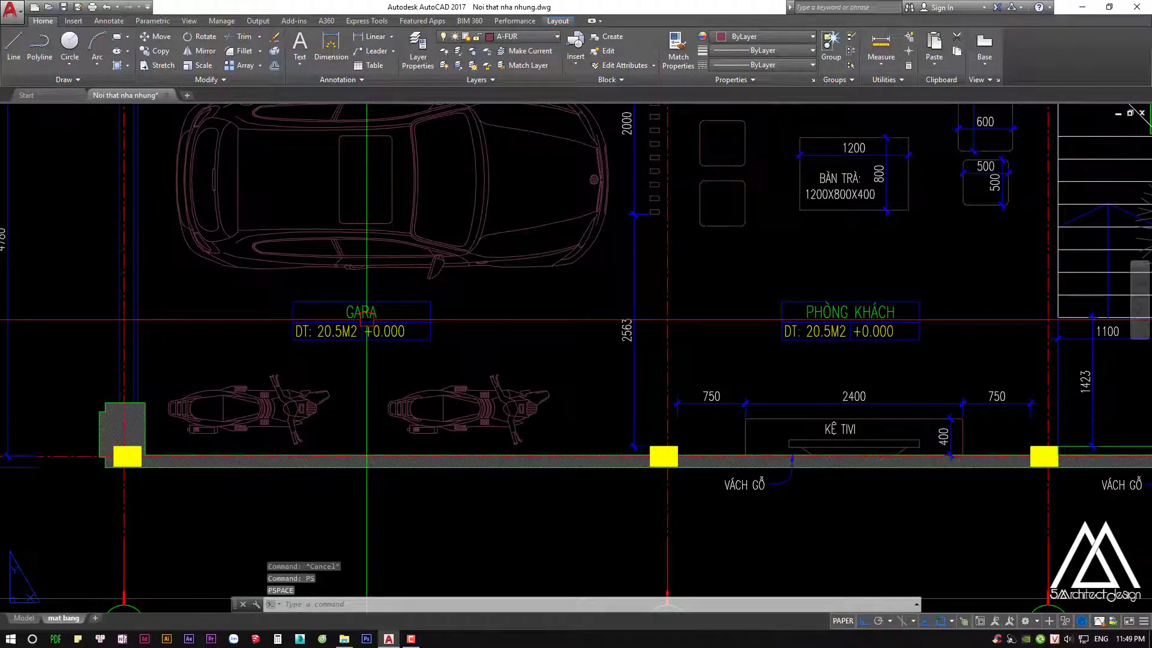
scroll(366, 320, "up", 3)
double_click(334, 333)
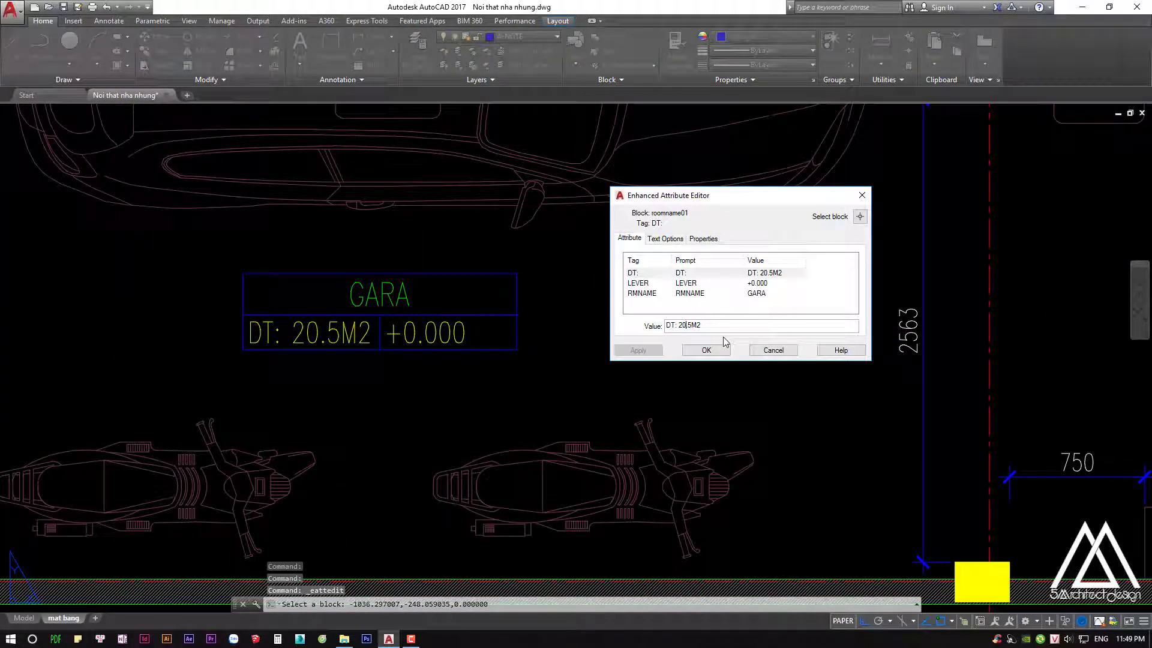
type("5")
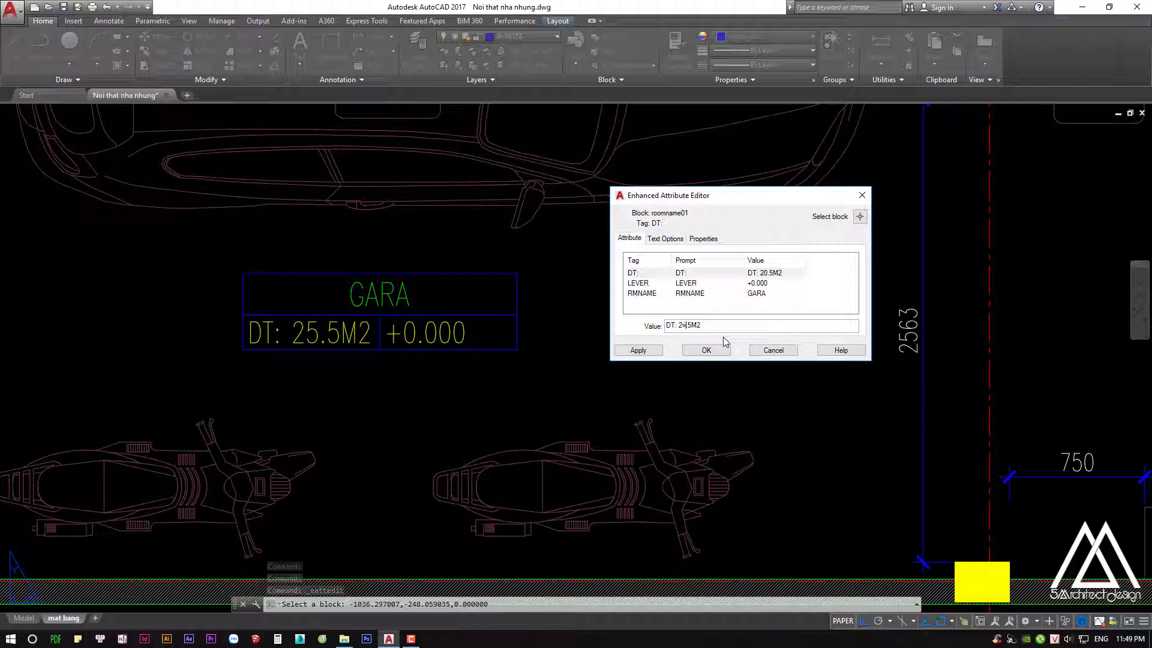
left_click(706, 350)
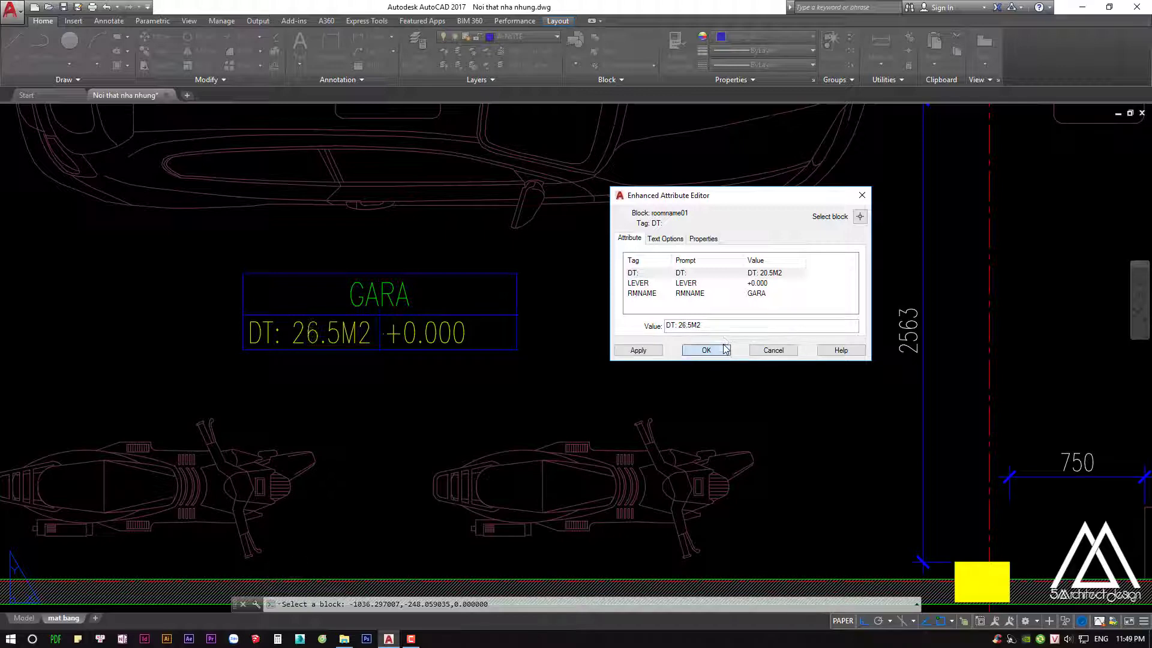
Pan across the plan toward the sofa area and grid line 05
scroll(706, 347, "down", 3)
middle_click_drag(702, 345, 700, 354)
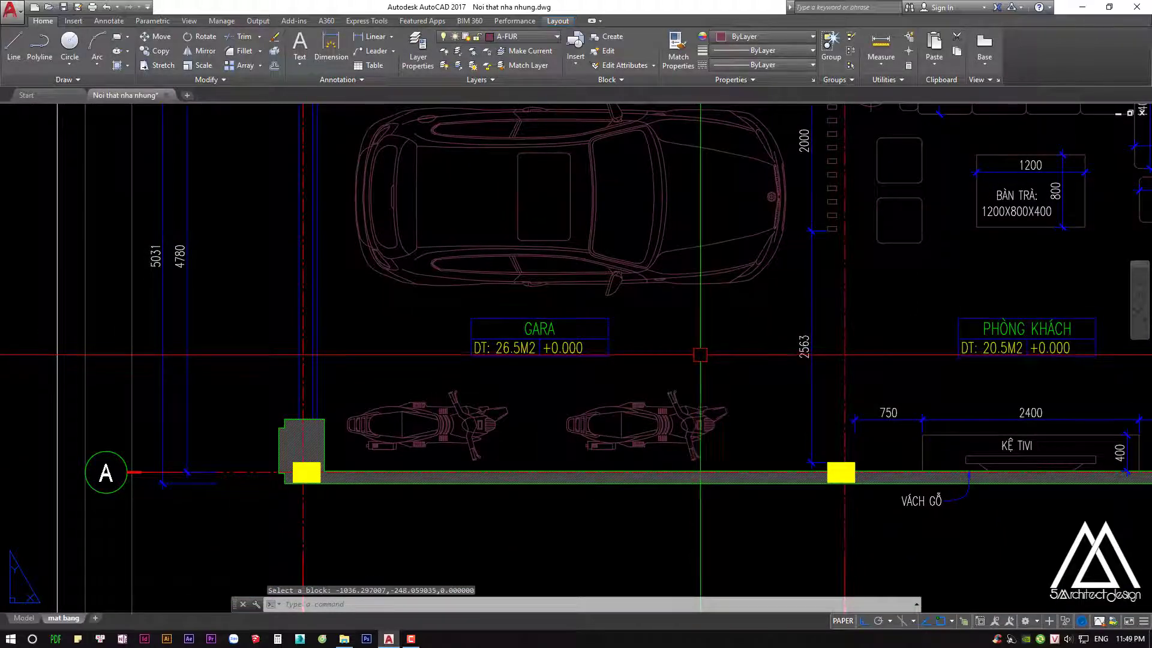
middle_click_drag(728, 300, 645, 362)
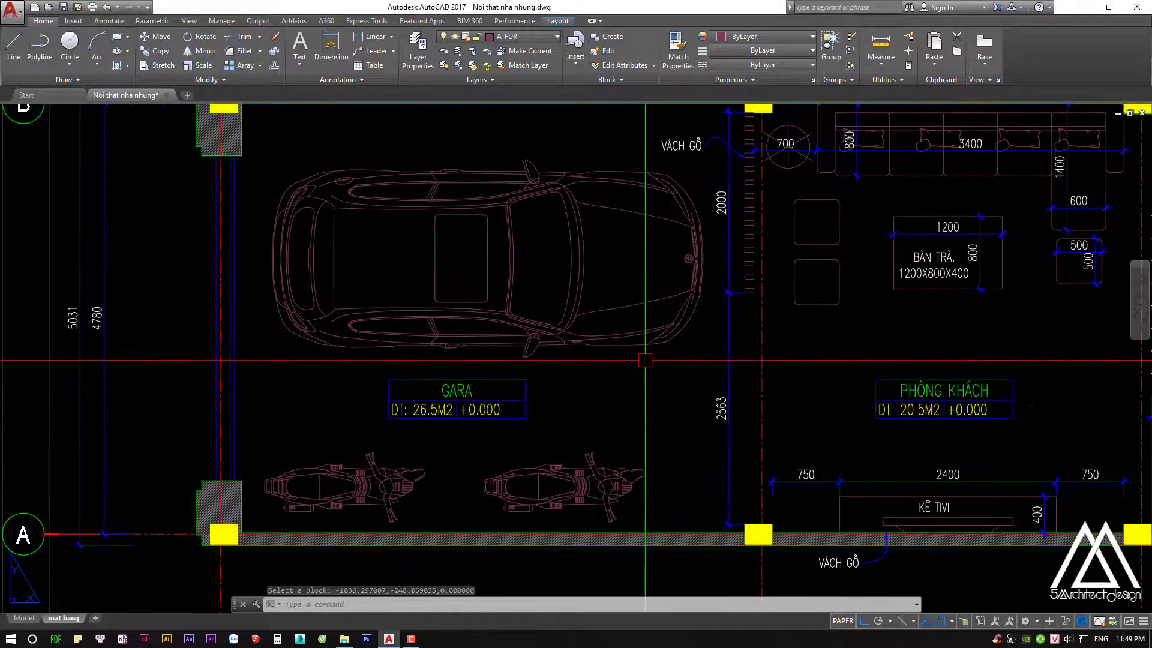
scroll(645, 361, "down", 8)
scroll(617, 386, "up", 5)
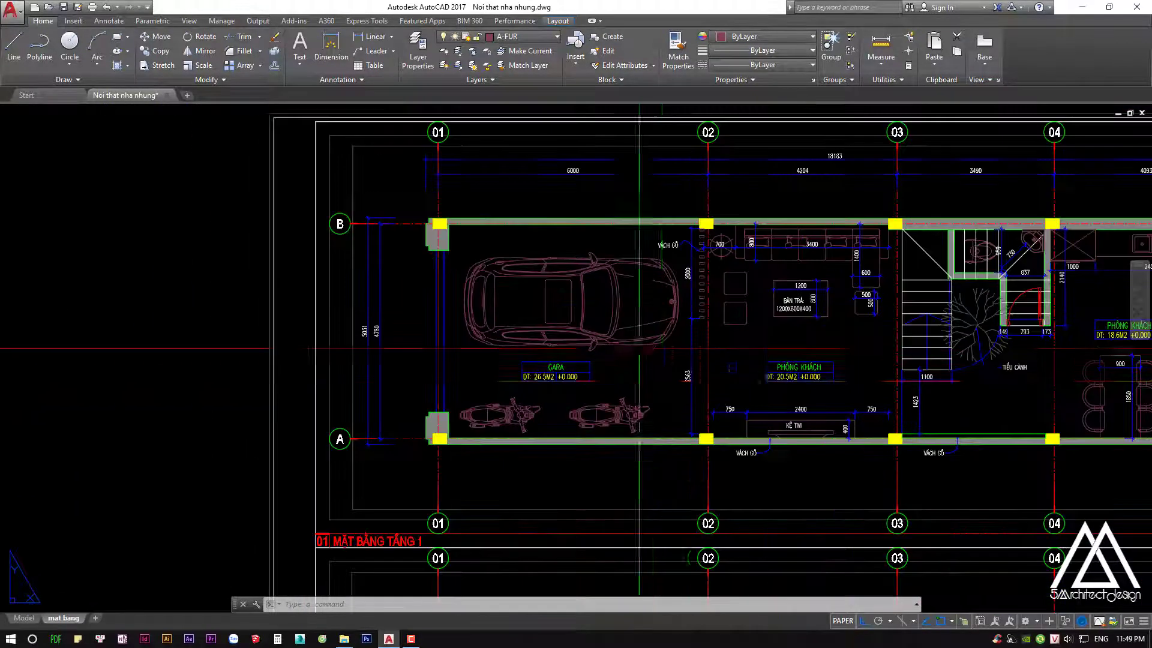
middle_click_drag(670, 382, 543, 363)
scroll(544, 363, "down", 3)
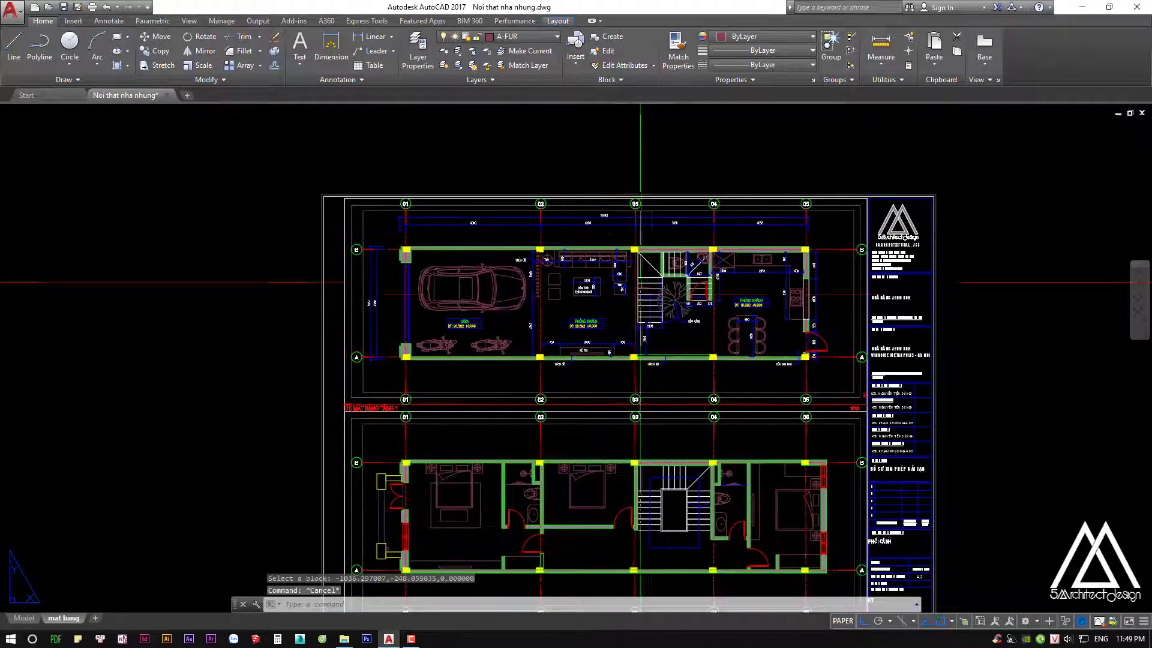
key("ctrl+p")
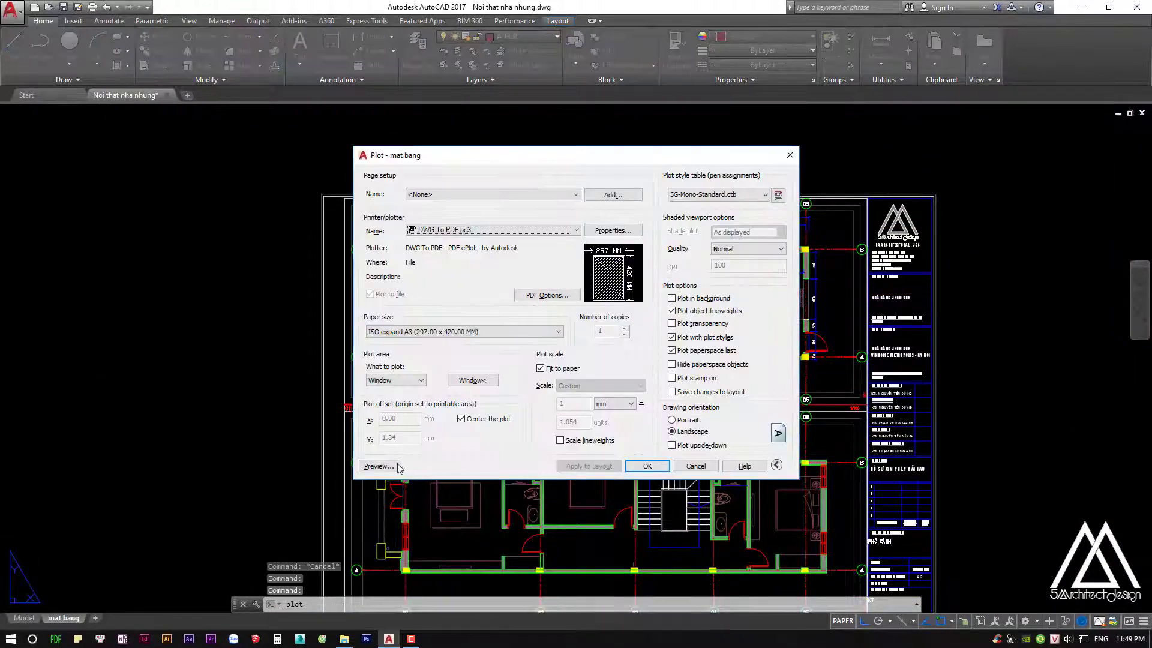
left_click(397, 466)
scroll(495, 240, "up", 3)
scroll(495, 240, "up", 1)
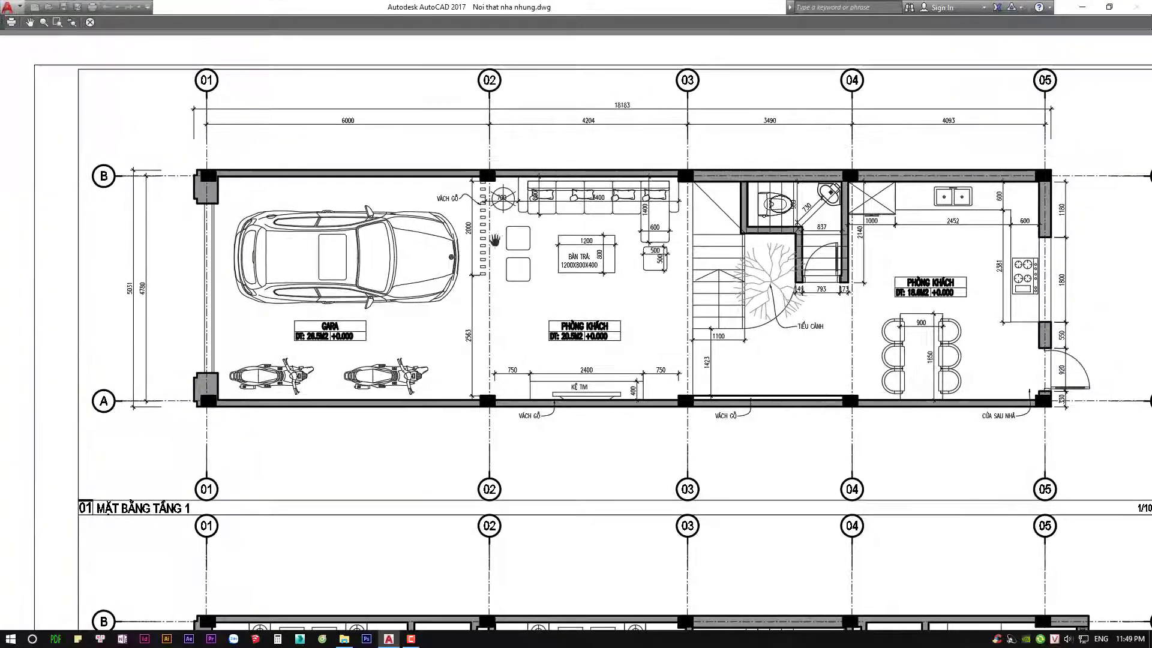
scroll(591, 324, "up", 2)
scroll(591, 324, "up", 2)
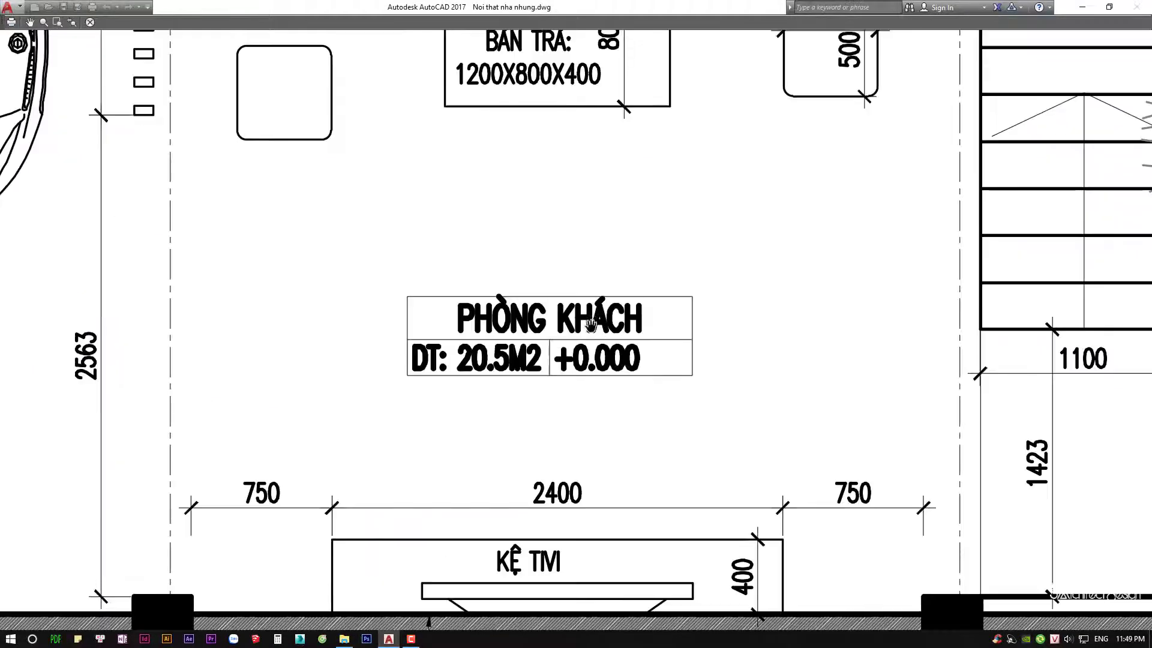
scroll(366, 343, "down", 4)
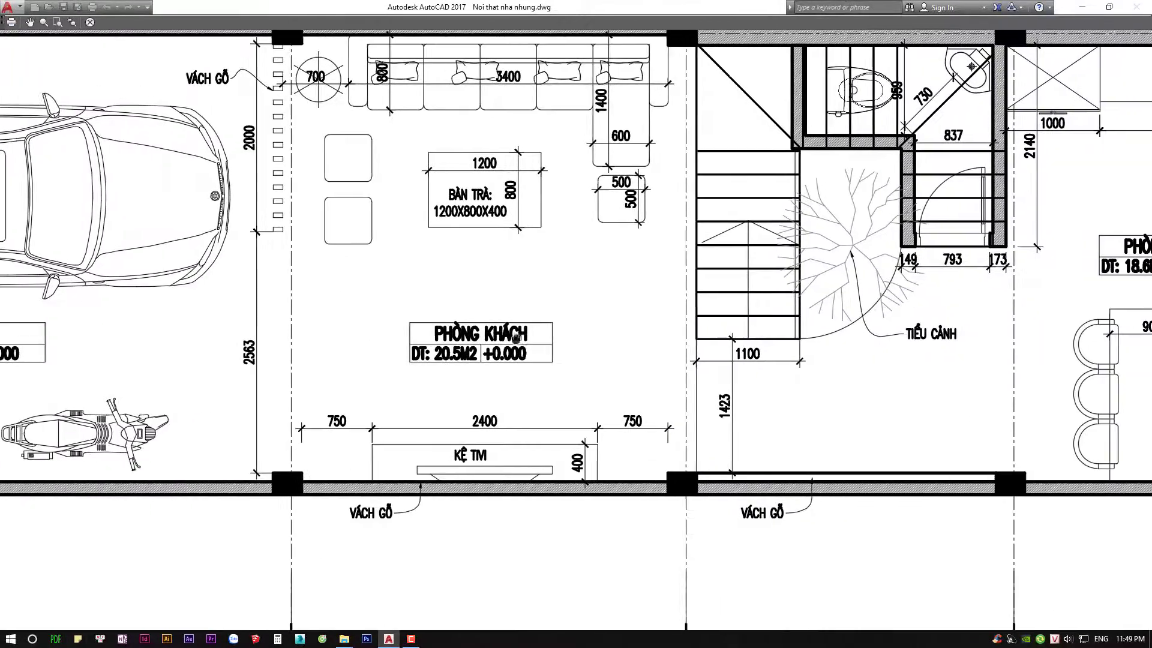
left_click_drag(1032, 342, 699, 341)
scroll(699, 342, "up", 3)
left_click_drag(306, 467, 675, 381)
scroll(675, 381, "down", 2)
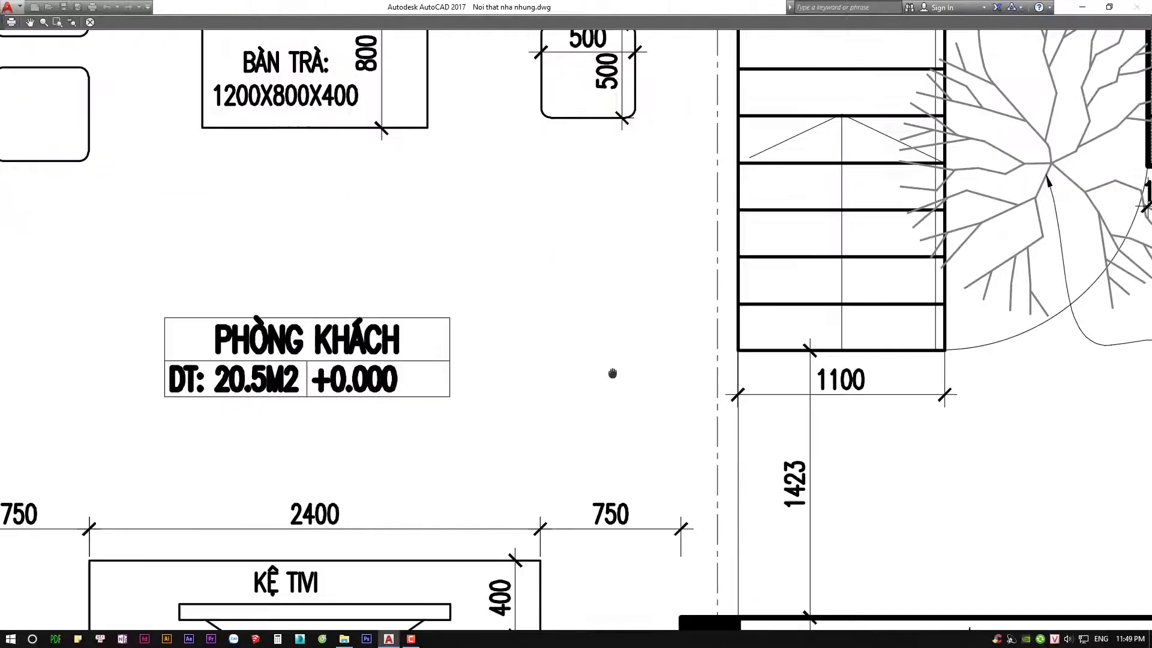
key("Escape")
scroll(597, 320, "up", 5)
Set the PHÒNG KHÁCH tag's RMNAME text colour to White
scroll(597, 320, "up", 3)
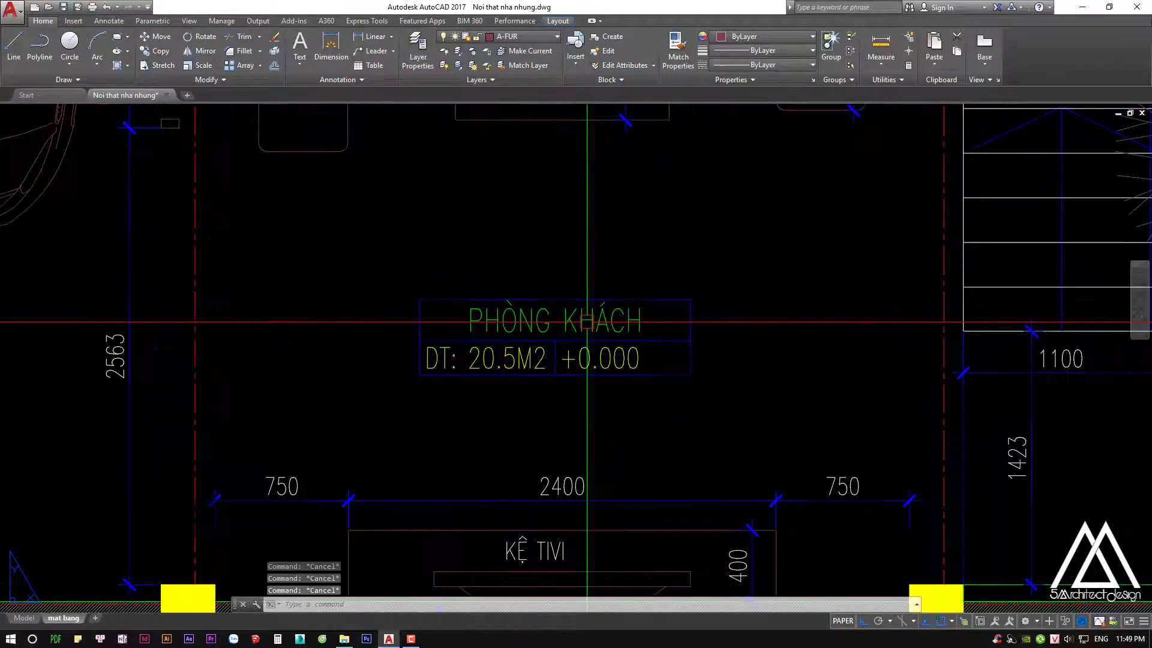
double_click(597, 321)
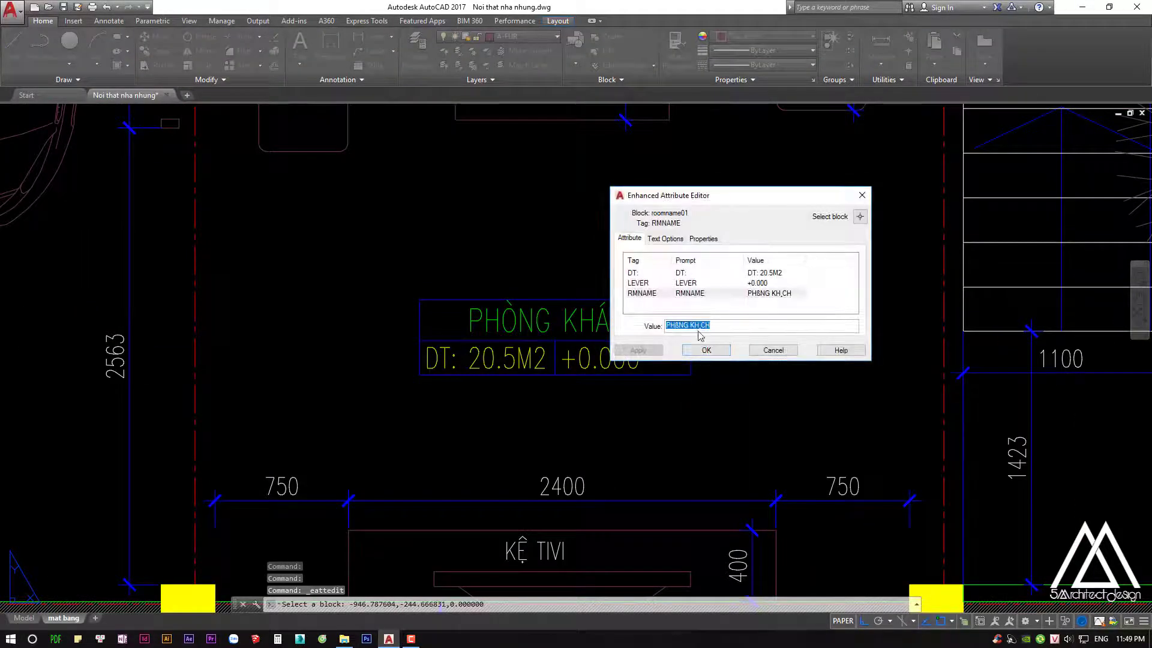
left_click(673, 240)
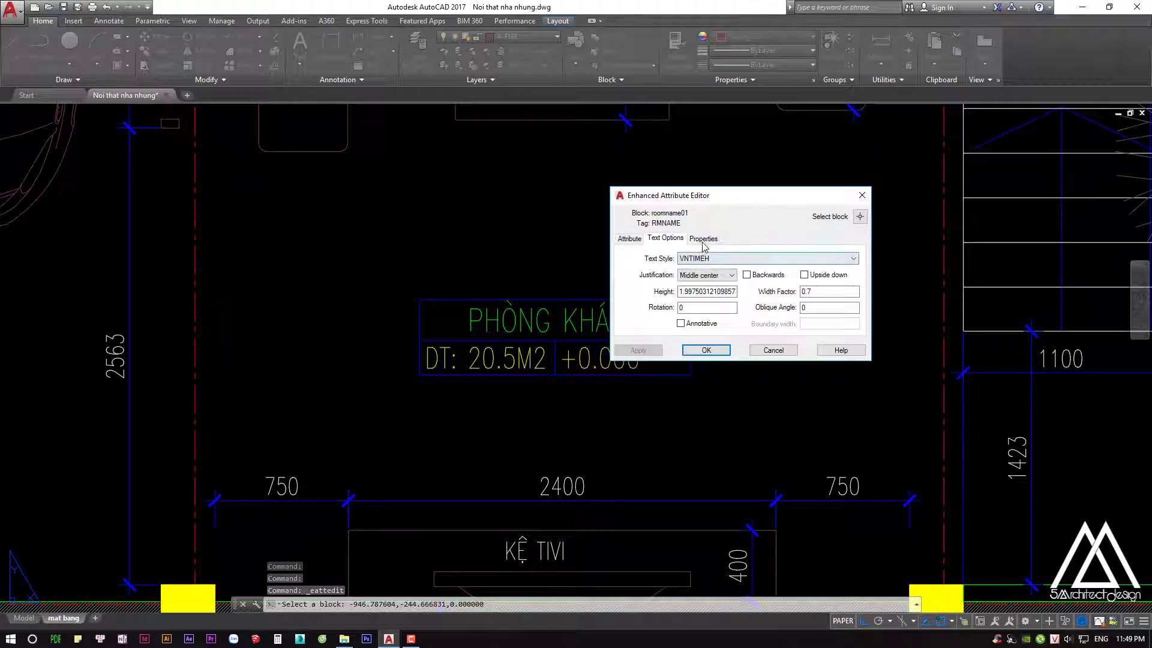
left_click(703, 239)
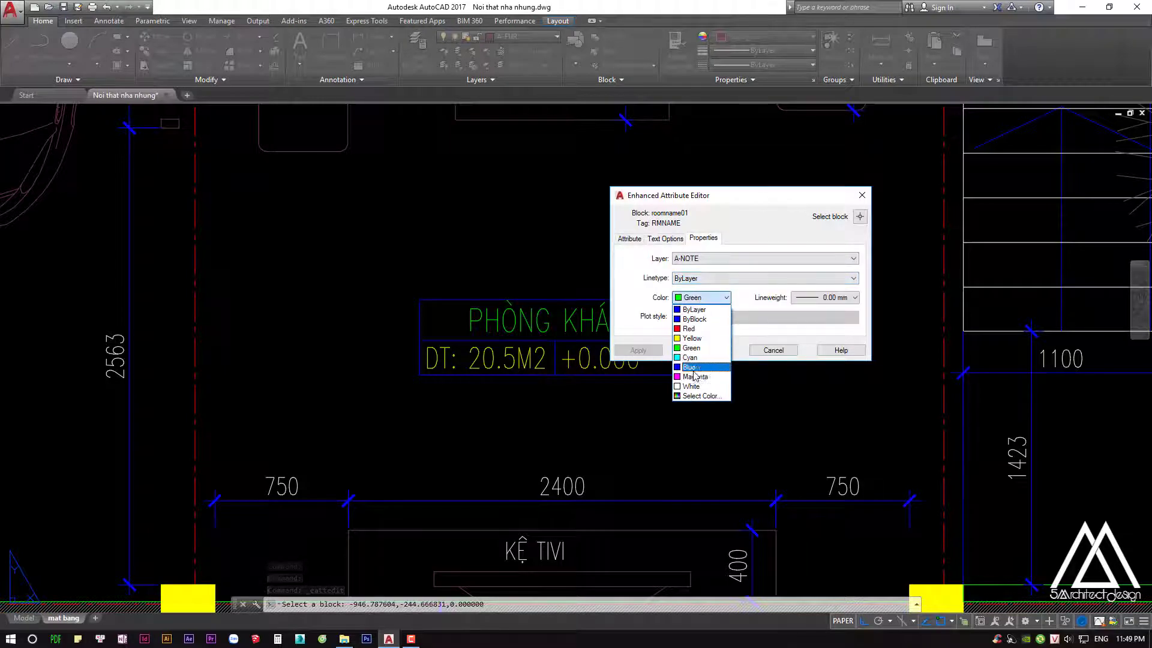
left_click(697, 387)
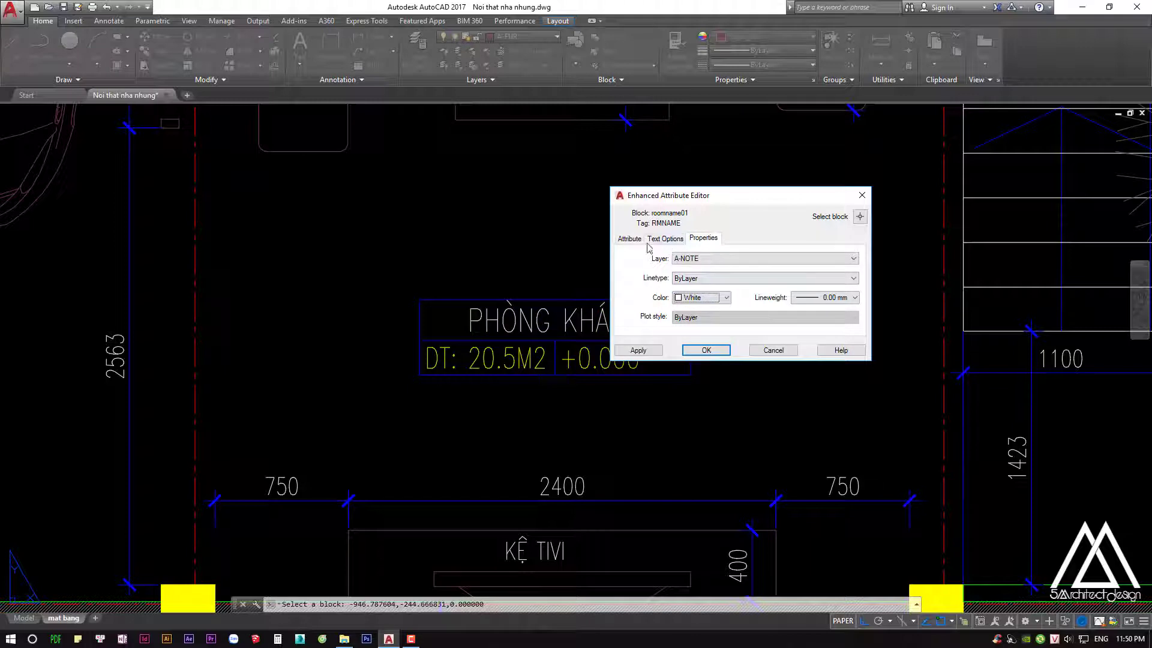
left_click(630, 238)
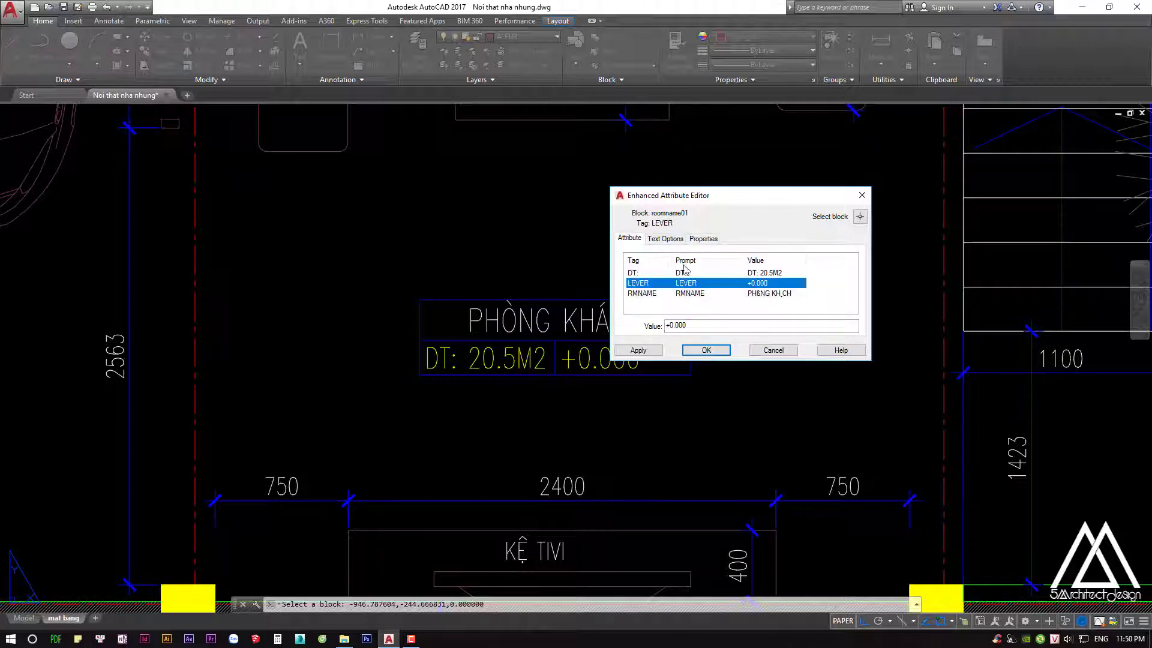
Make the LEVER and DT text White as well and apply the changes
left_click(704, 240)
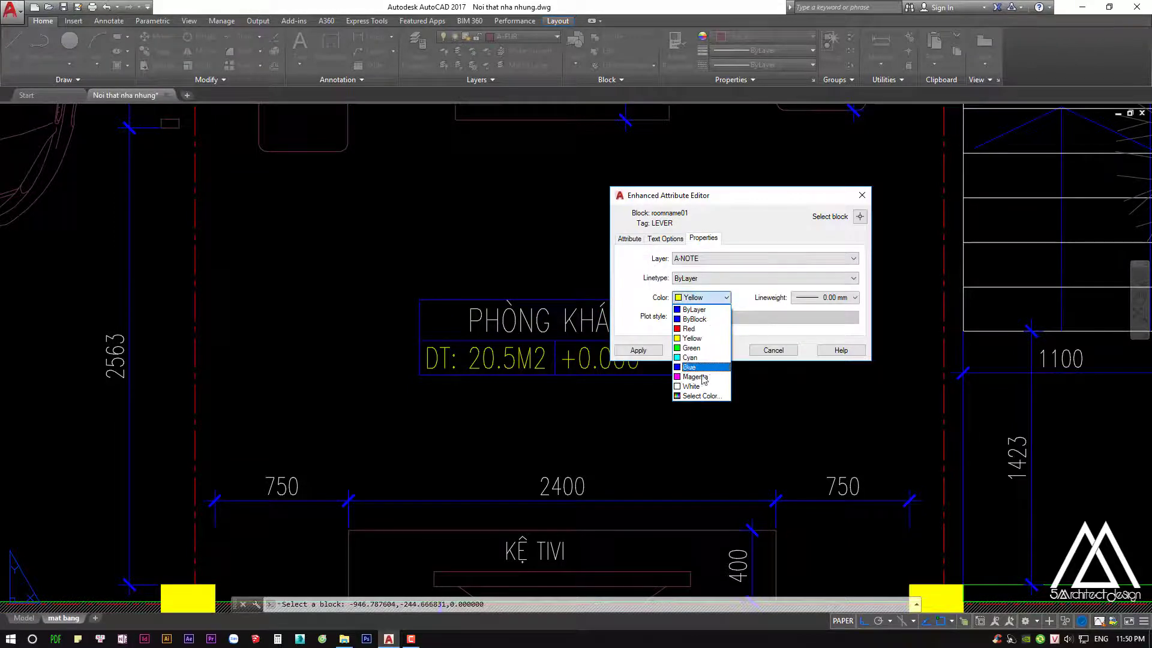
left_click(693, 386)
left_click(637, 240)
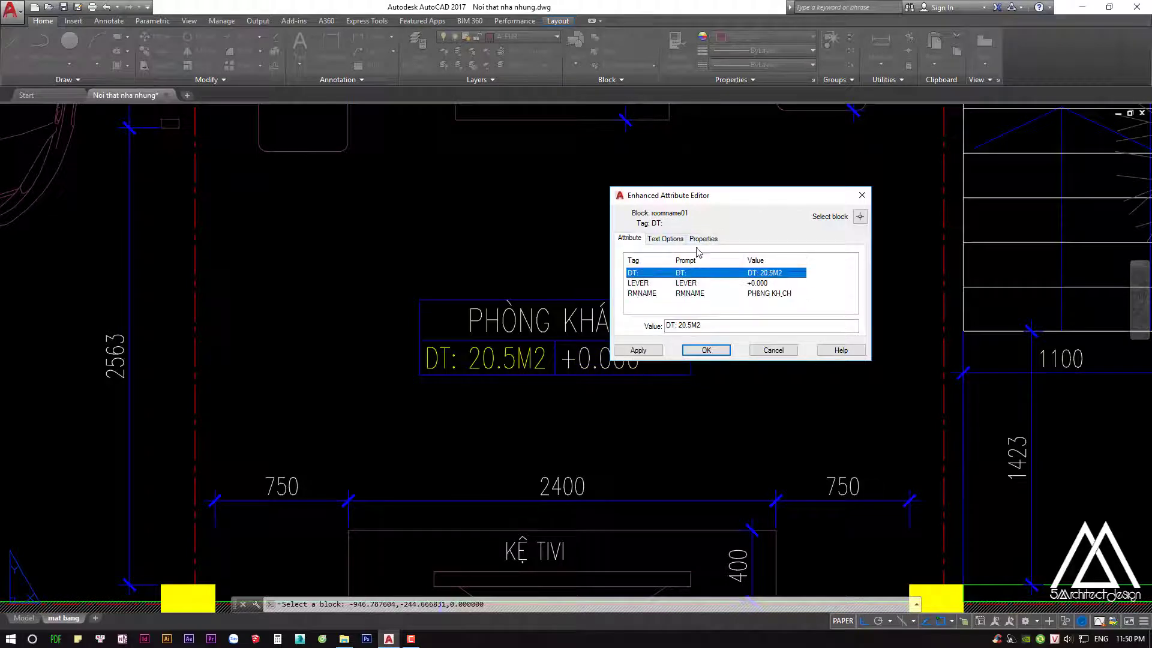
left_click(703, 240)
left_click(720, 297)
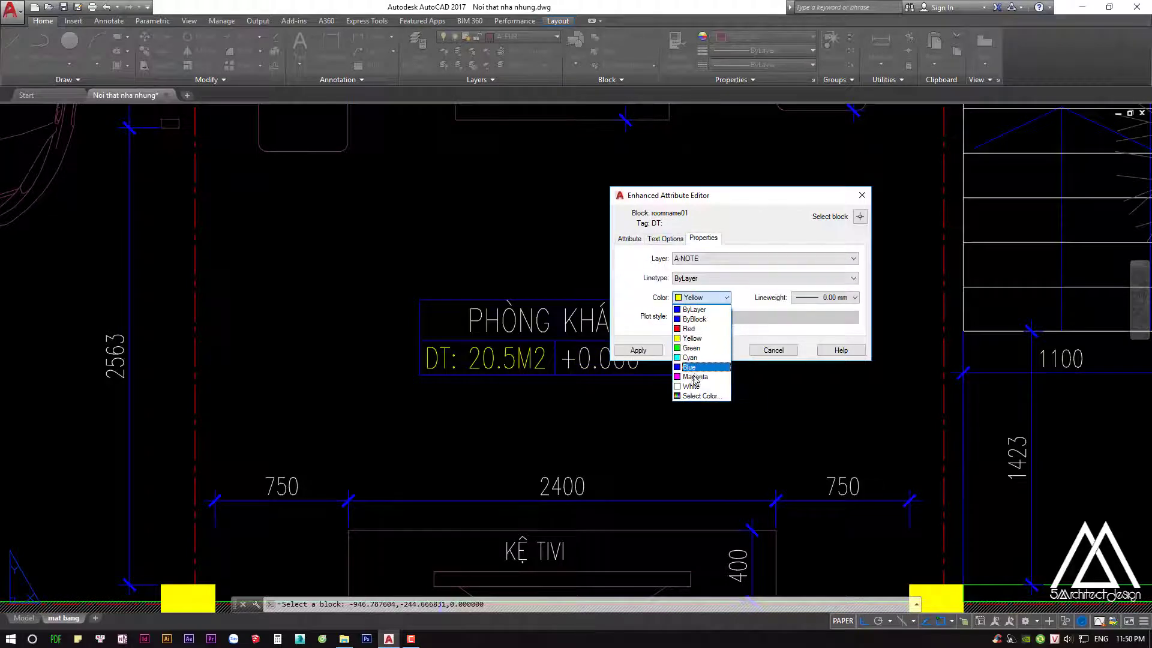
left_click(692, 385)
left_click(705, 350)
scroll(677, 336, "down", 3)
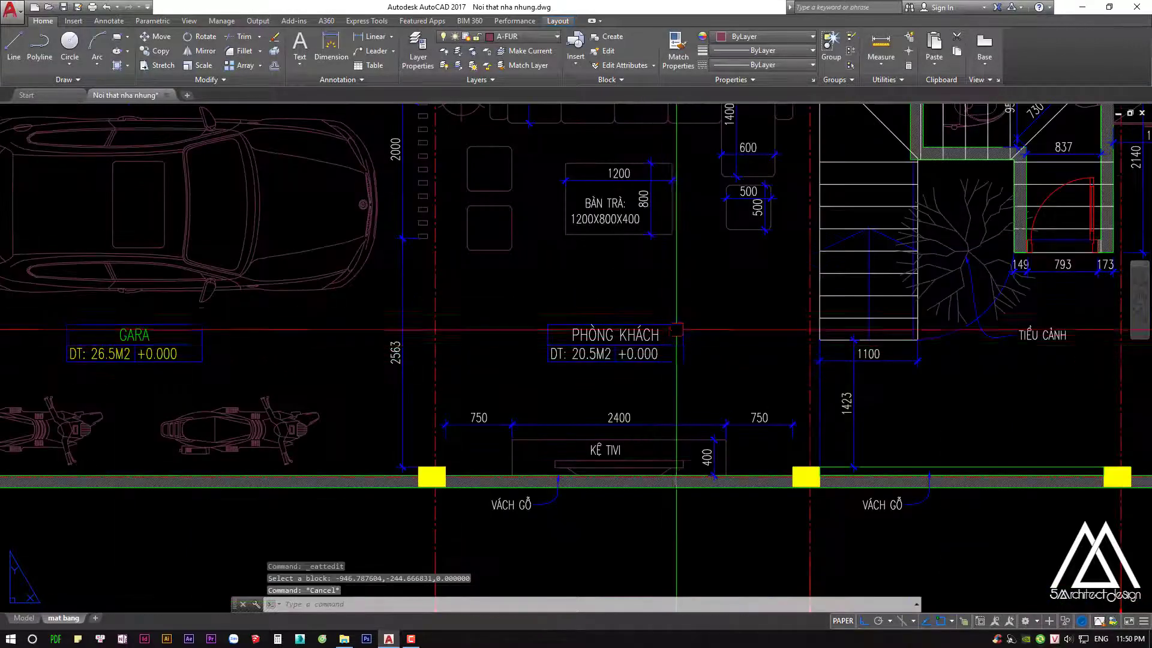
scroll(677, 323, "up", 5)
double_click(674, 336)
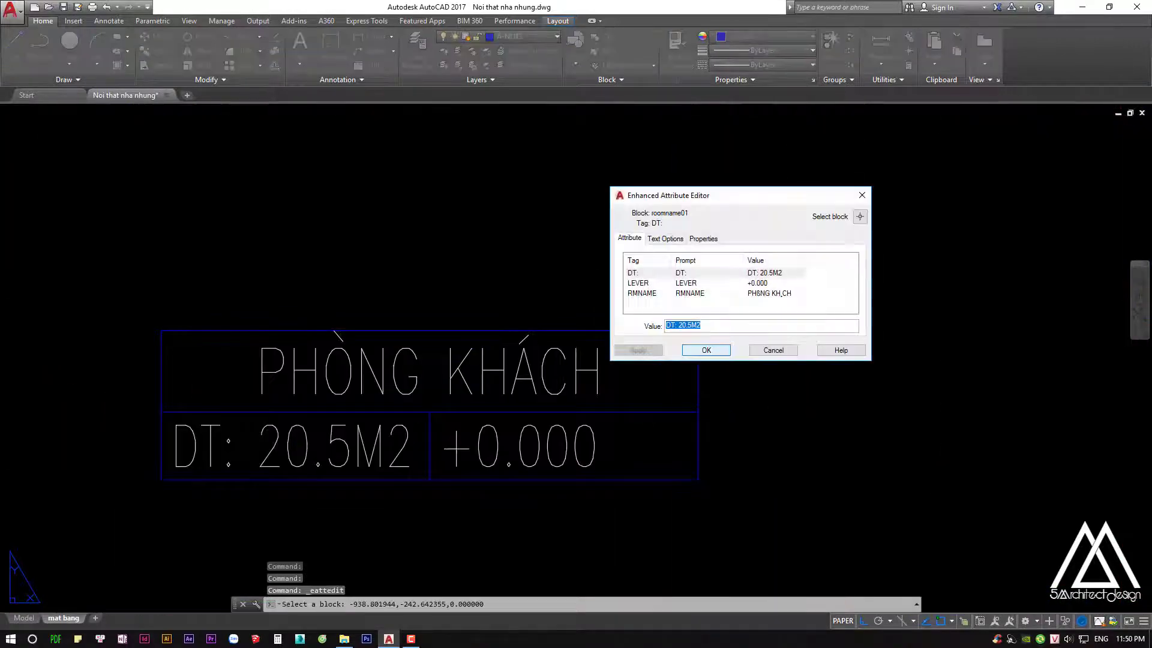
Open the PHÒNG KHÁCH room tag block in the Block Editor
key("Escape")
left_click(651, 332)
right_click(651, 332)
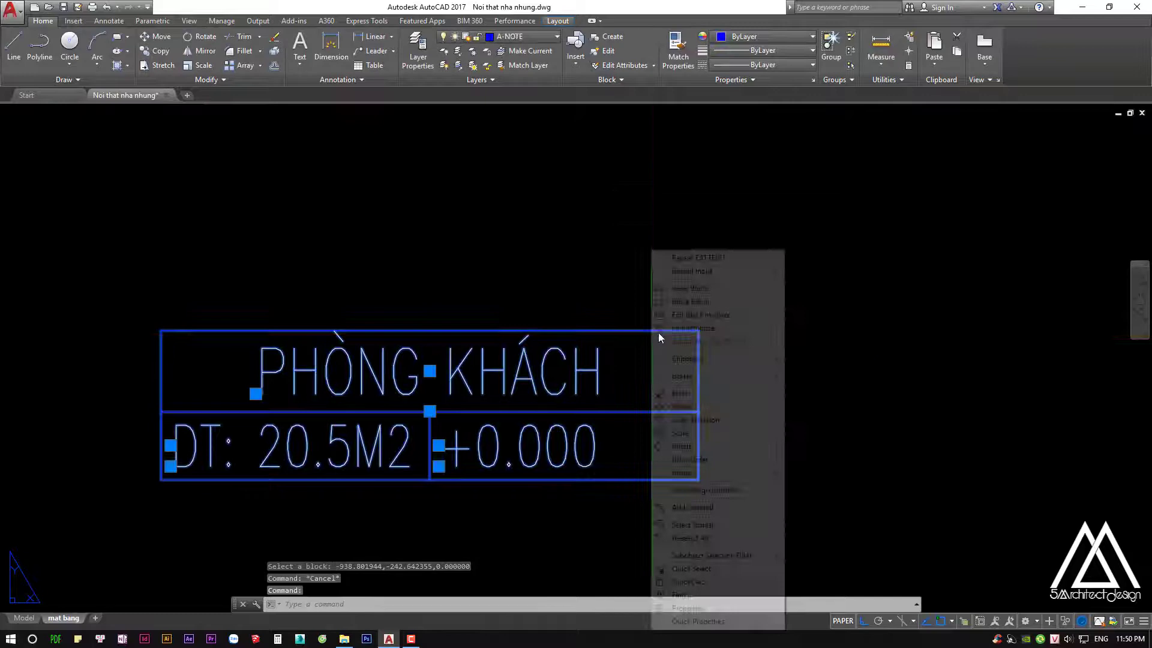
left_click(719, 304)
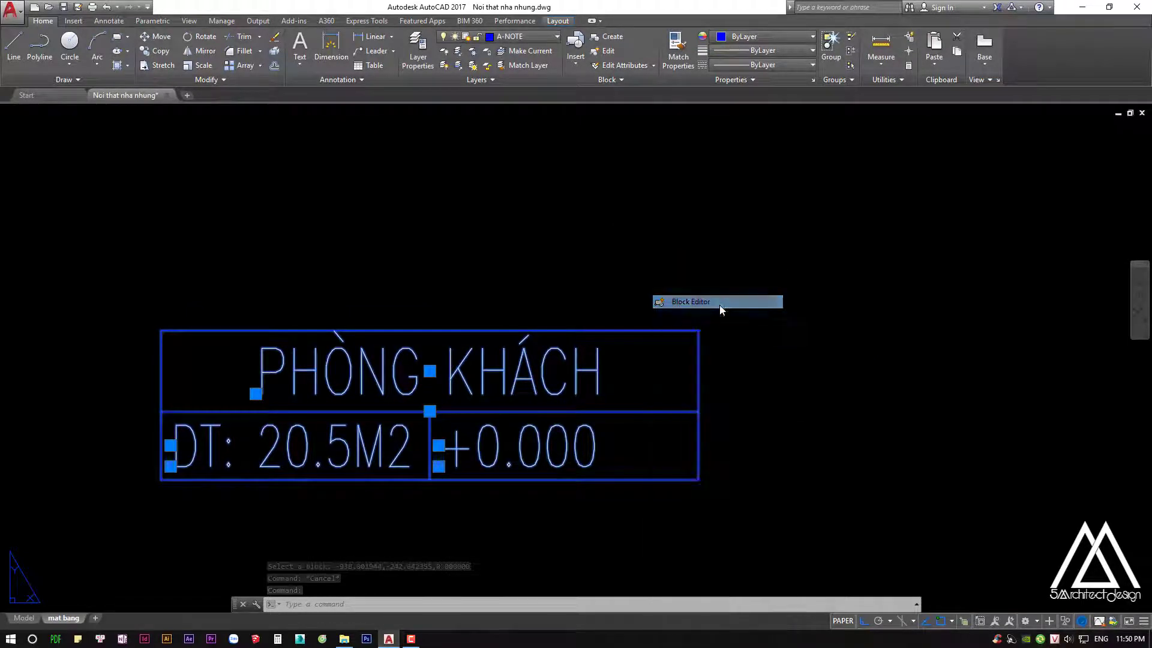
Select the tag's frame lines, check the layer list, then undo the stray change
left_click(870, 226)
left_click(855, 384)
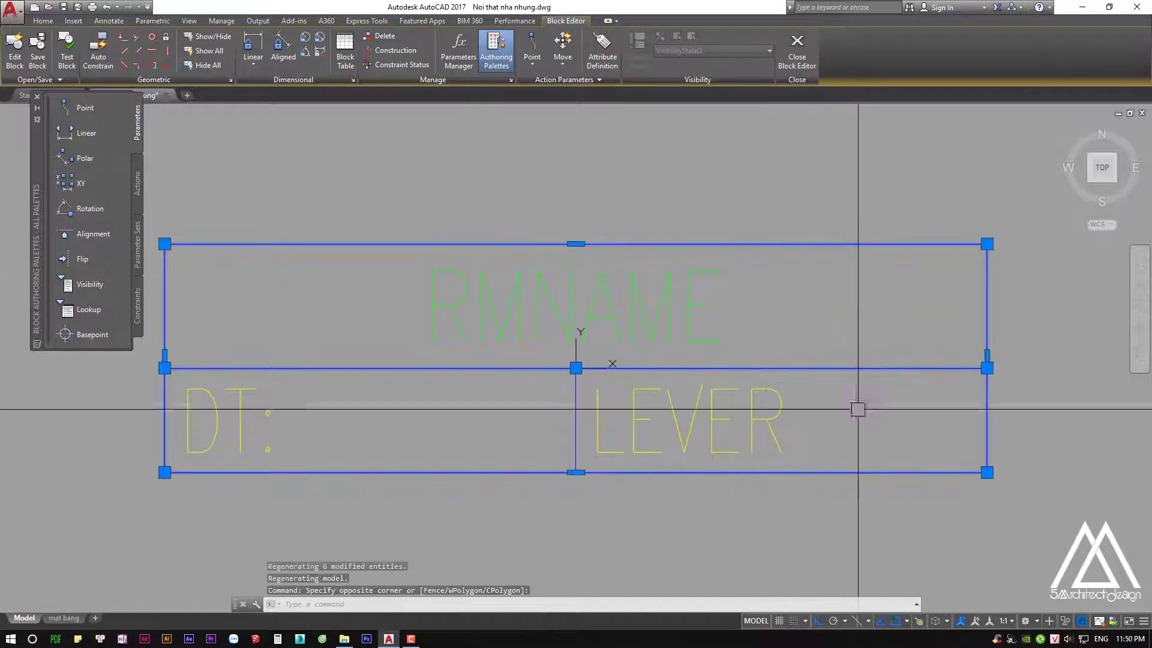
left_click(53, 22)
left_click(504, 37)
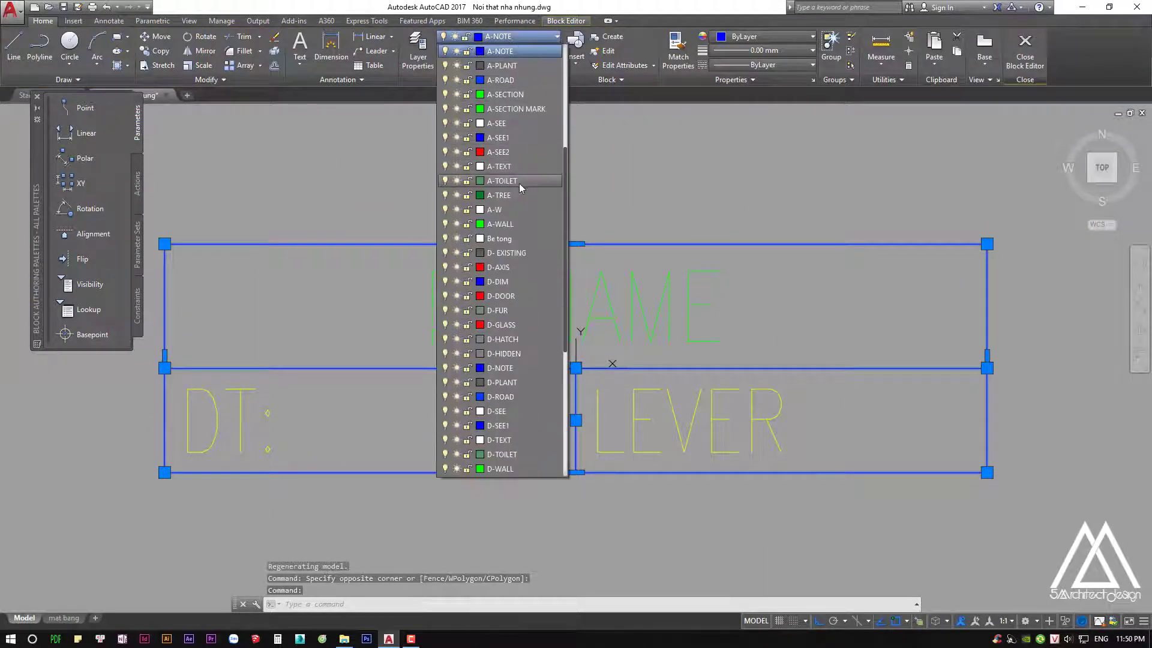
scroll(521, 187, "up", 2)
scroll(551, 156, "up", 1)
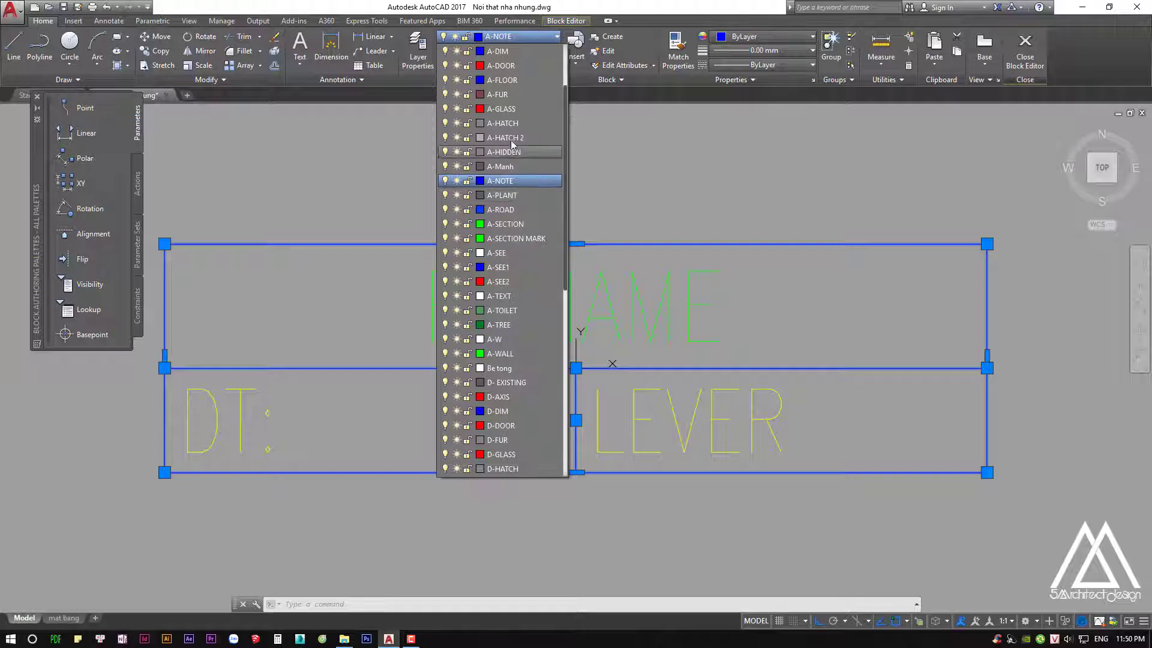
key("Escape")
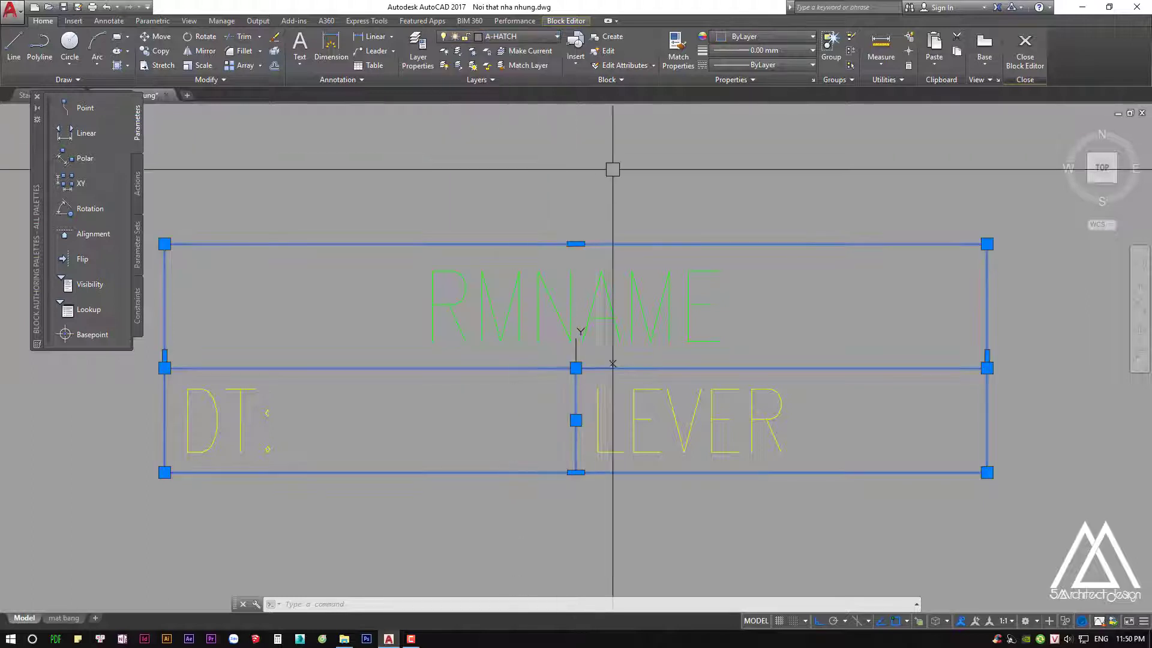
key("Escape")
key("Escape")
left_click(1005, 198)
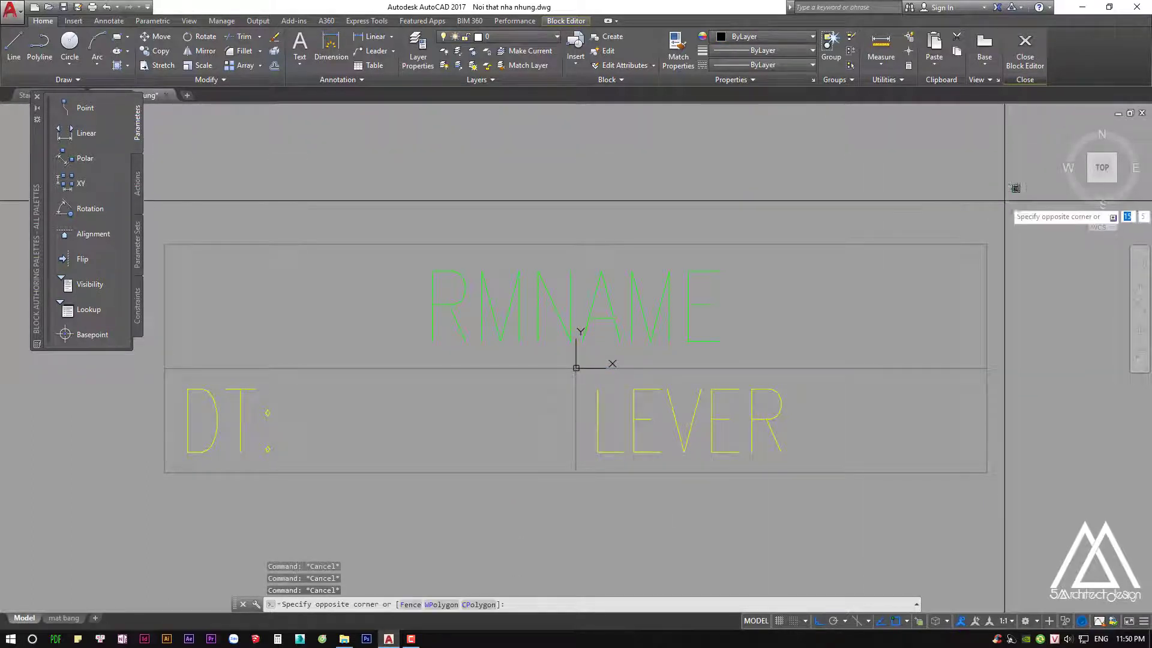
key("Escape")
key("ctrl+z")
Recolour all the tag's lines to grey 252 and save the roomname01 block
left_click(991, 227)
left_click(560, 447)
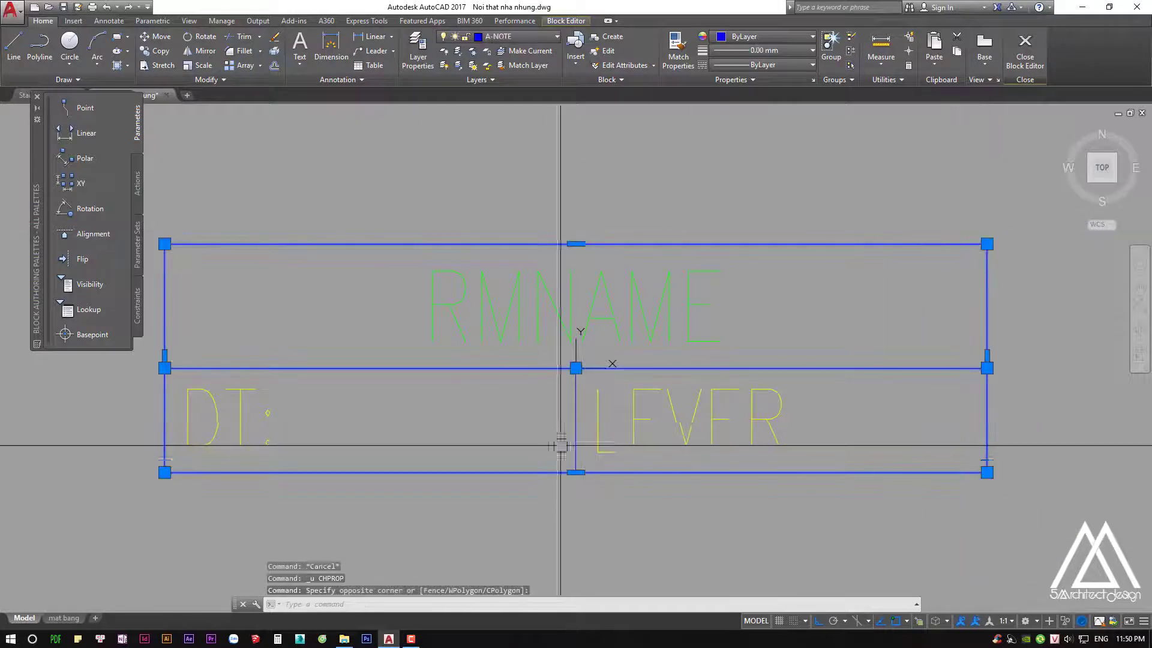
left_click(531, 38)
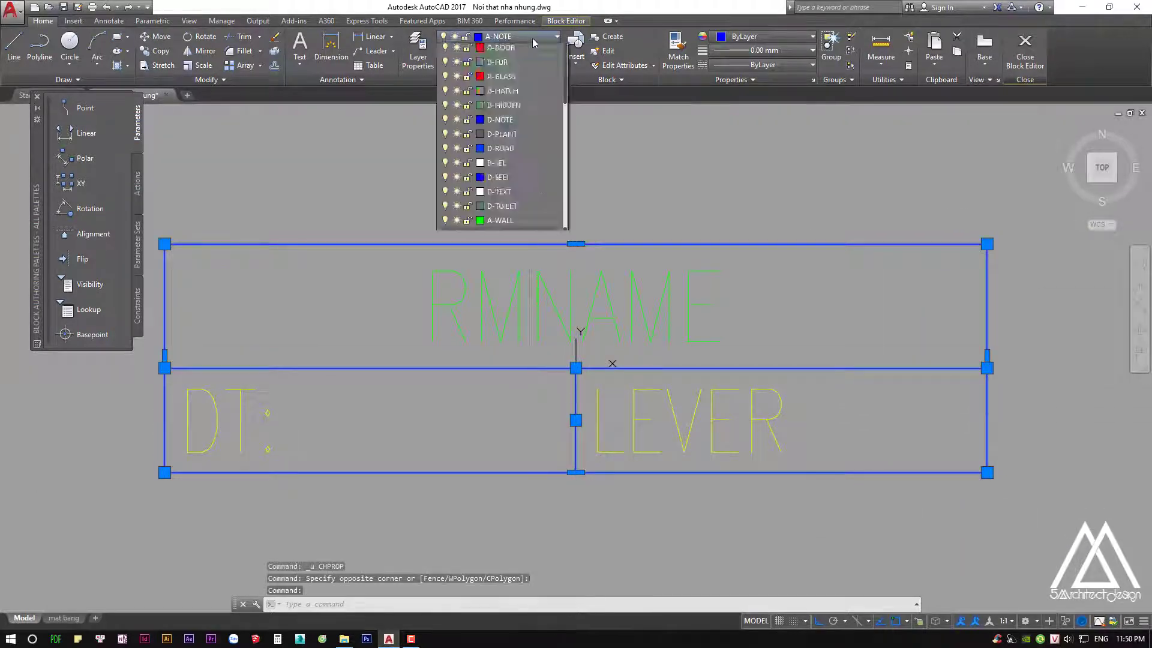
left_click(540, 57)
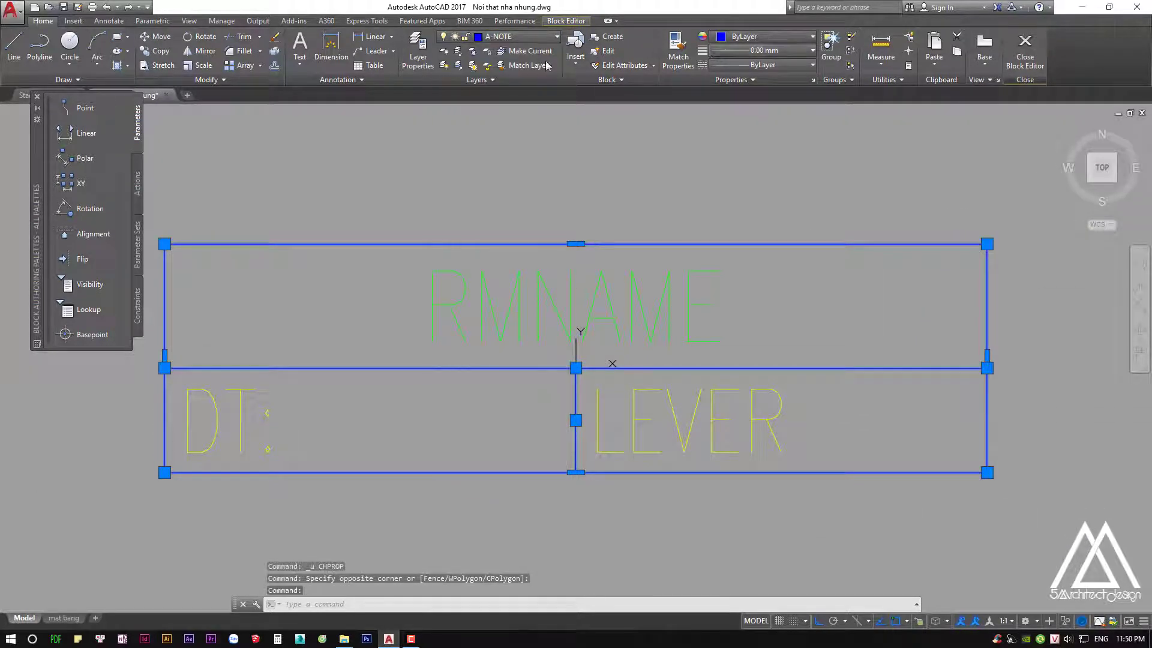
left_click(762, 40)
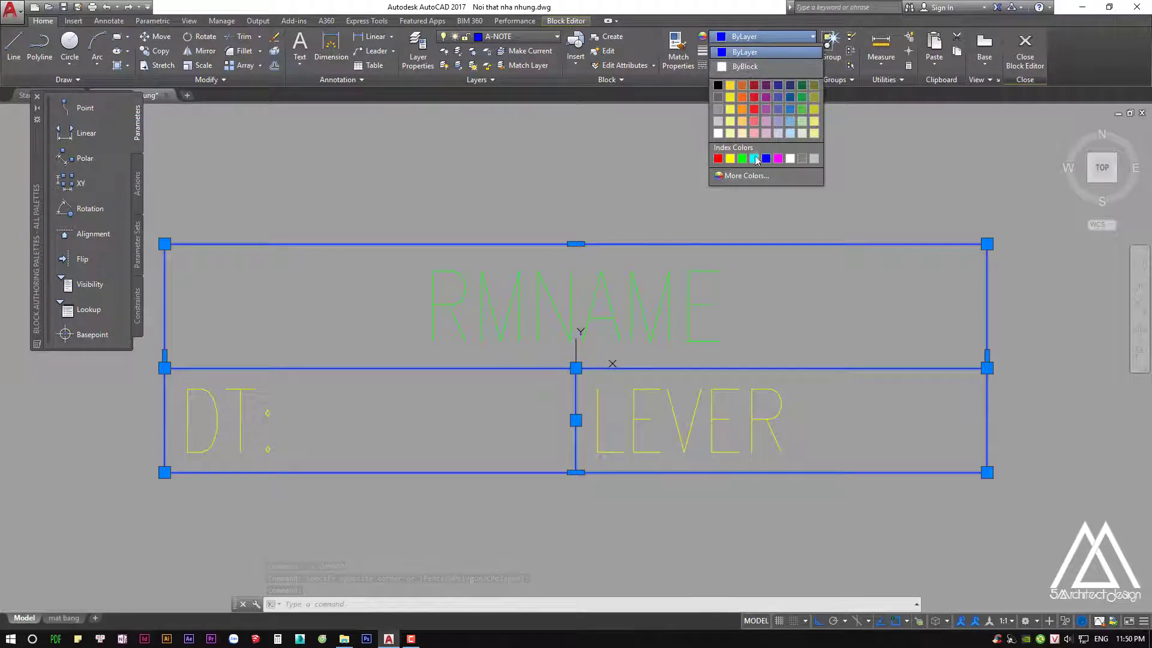
left_click(731, 178)
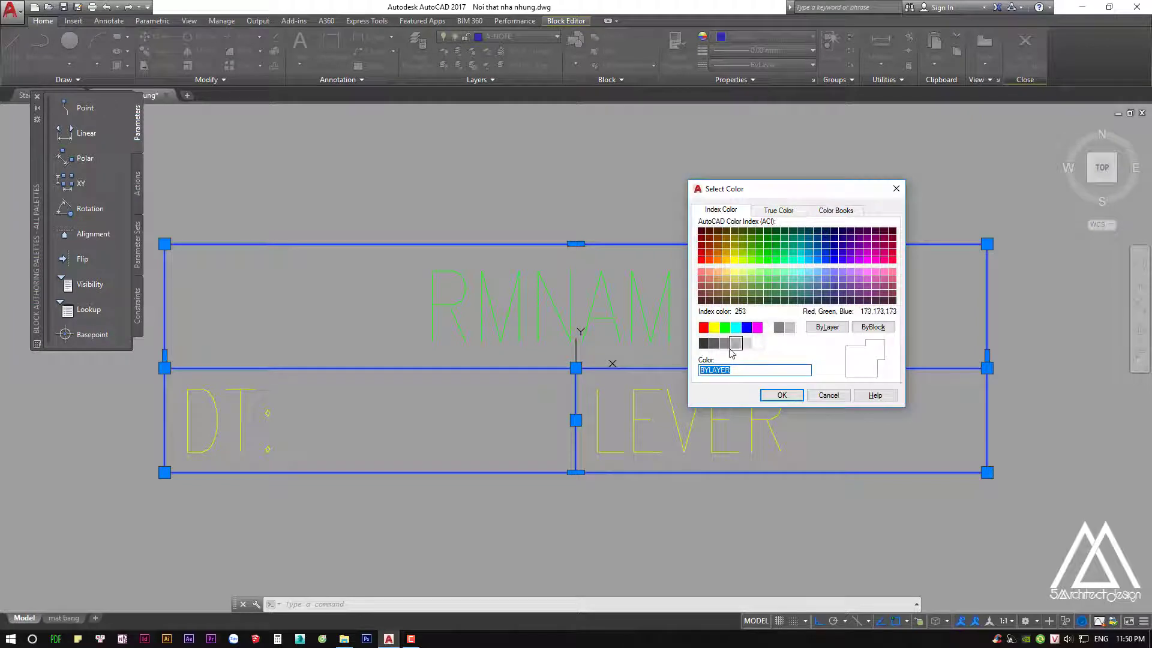
left_click(776, 395)
key("Escape")
left_click(1024, 42)
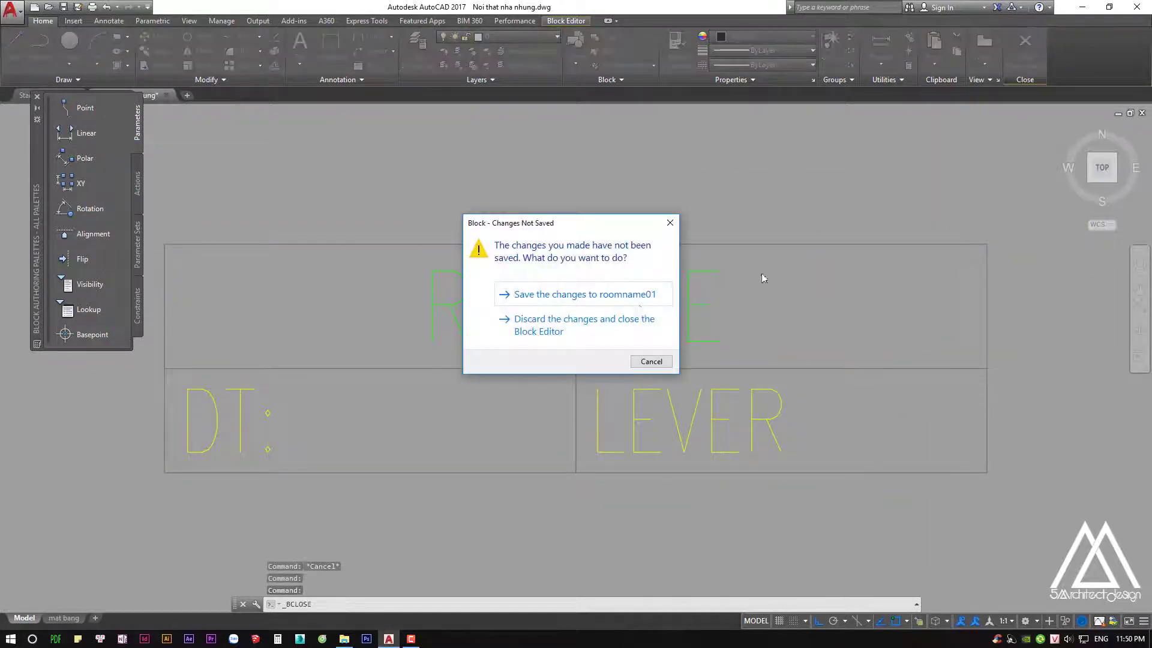
left_click(624, 297)
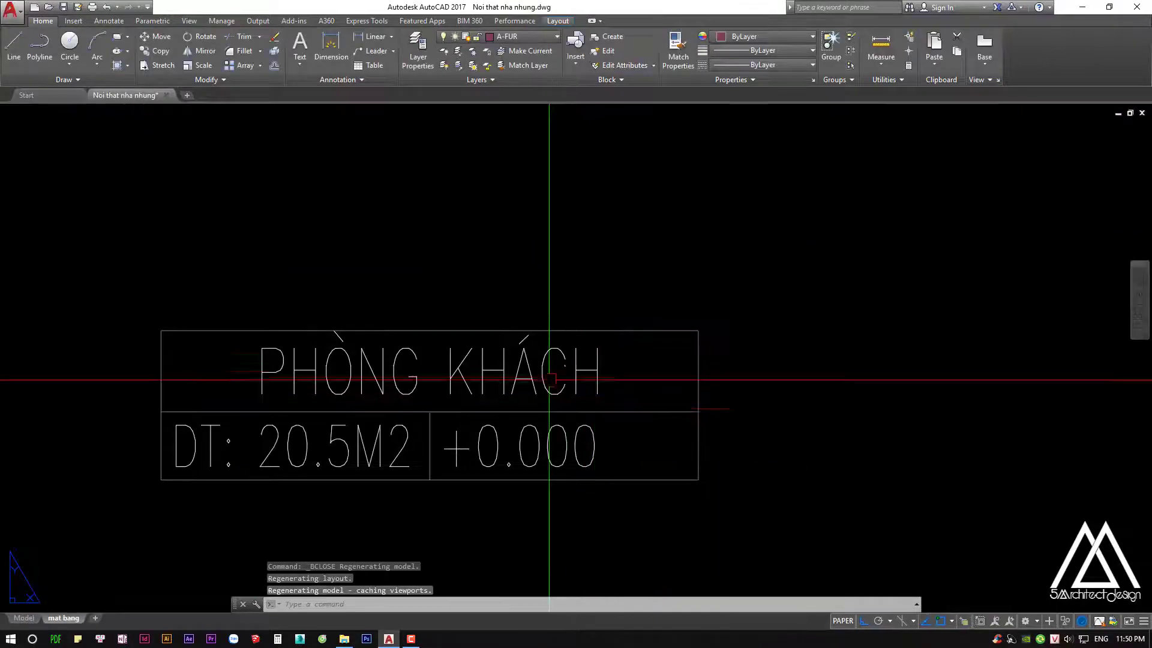
Set the GARA tag's room-name attribute colour to White
scroll(549, 379, "down", 5)
middle_click_drag(549, 379, 657, 362)
scroll(657, 362, "down", 3)
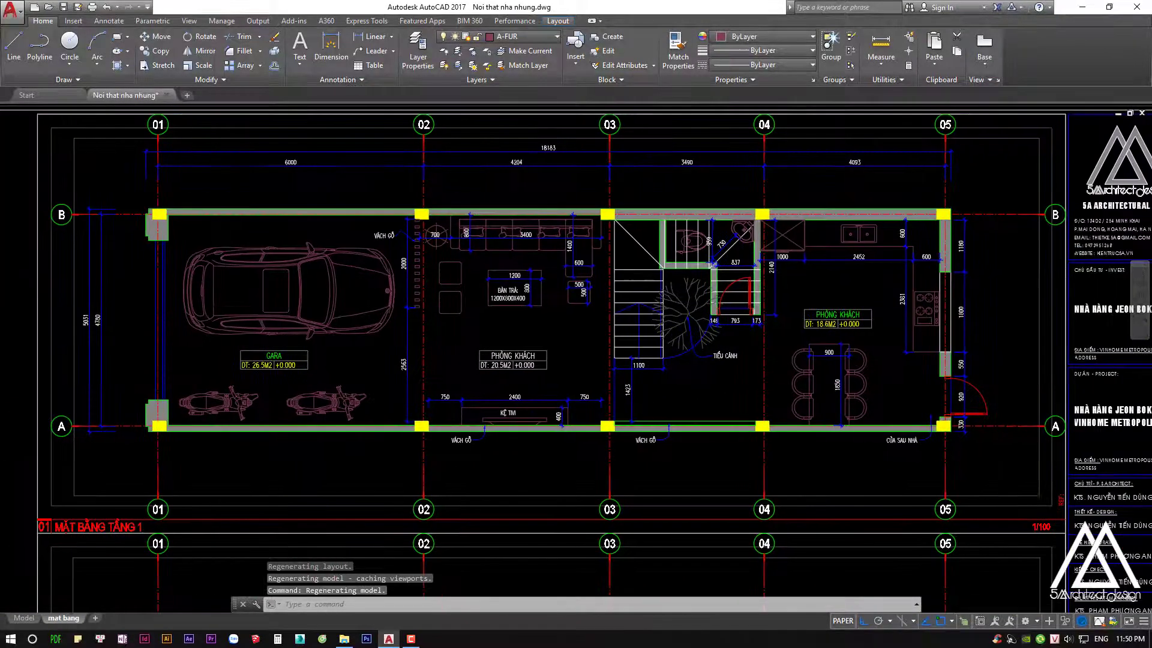
scroll(578, 388, "up", 3)
scroll(579, 304, "up", 3)
scroll(414, 233, "up", 3)
key("Escape")
left_click(413, 233)
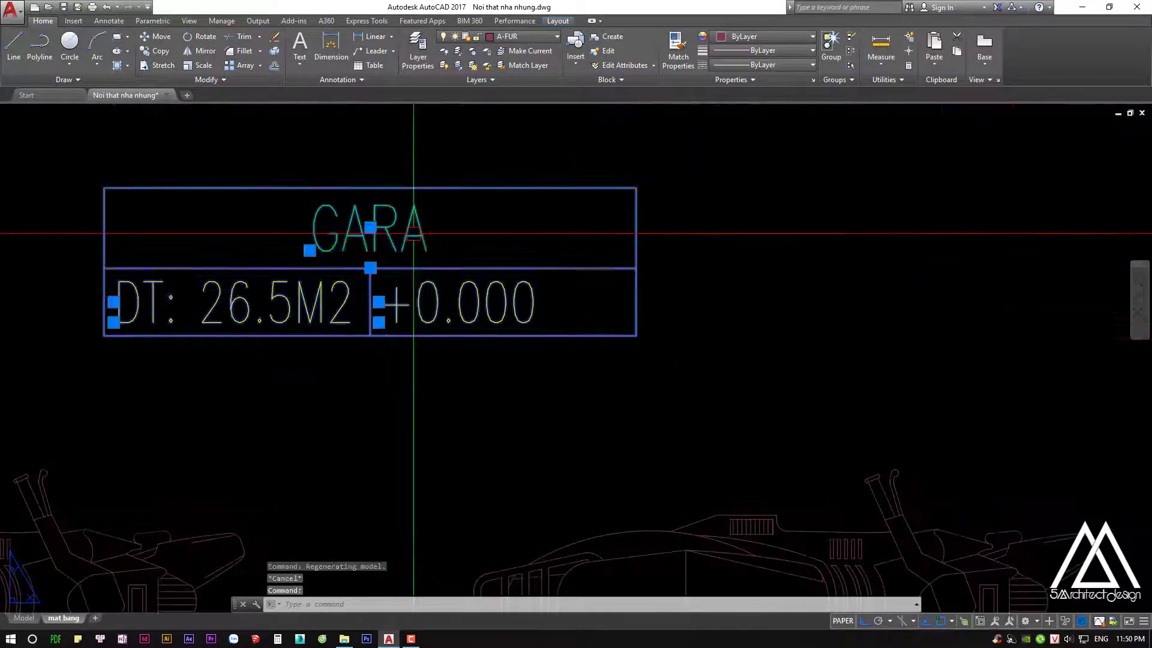
double_click(413, 233)
left_click(665, 238)
left_click(703, 237)
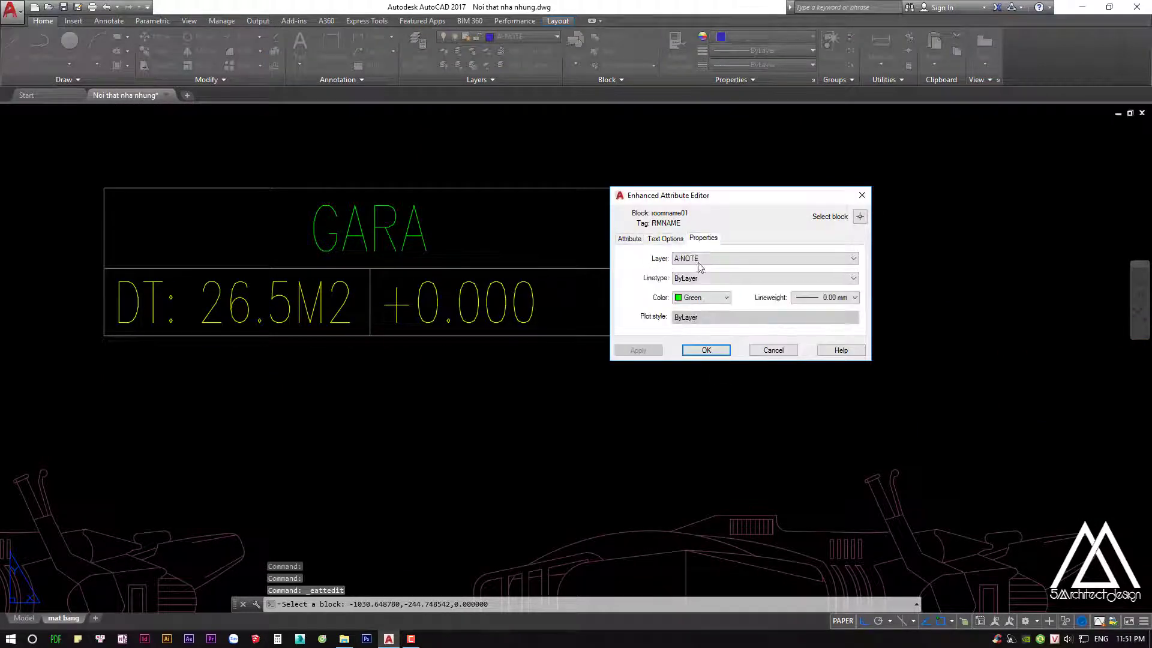
left_click(688, 387)
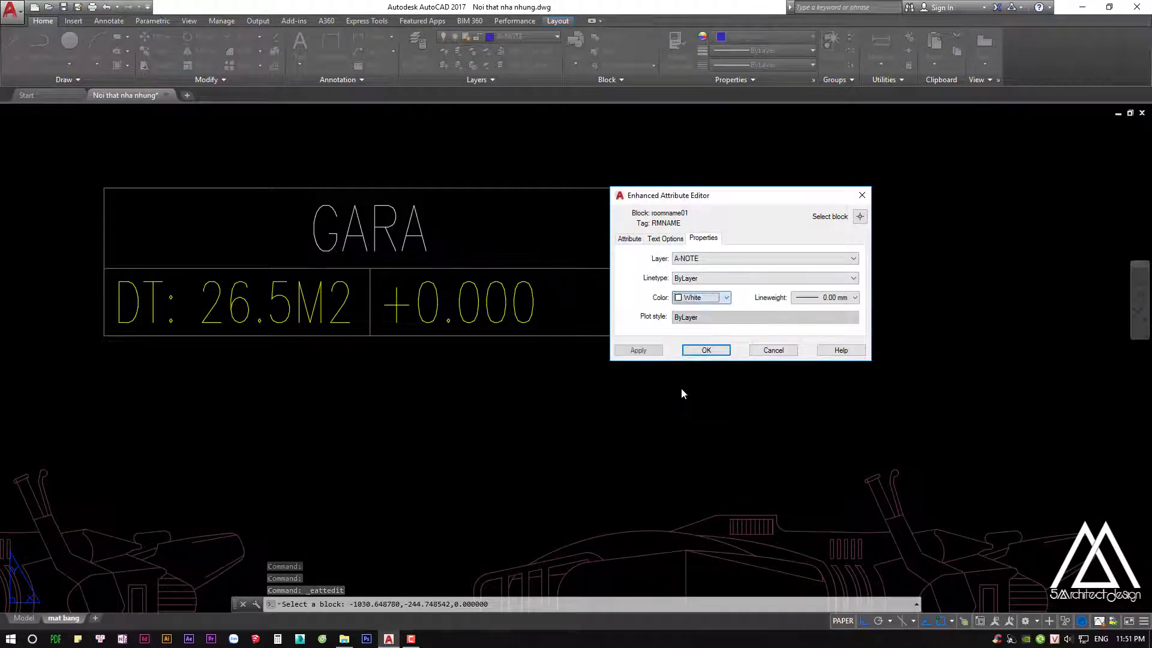
key("Return")
Recolour the GARA tag's level and area attribute text to White
key("Escape")
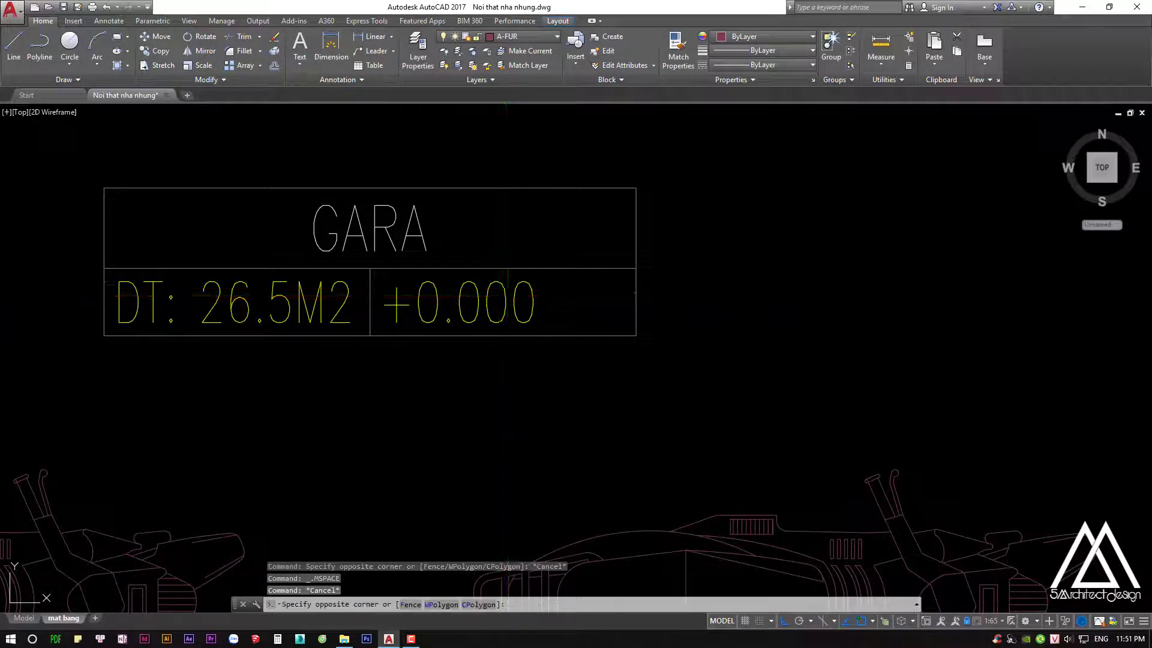
left_click(503, 297)
key("Escape")
double_click(513, 302)
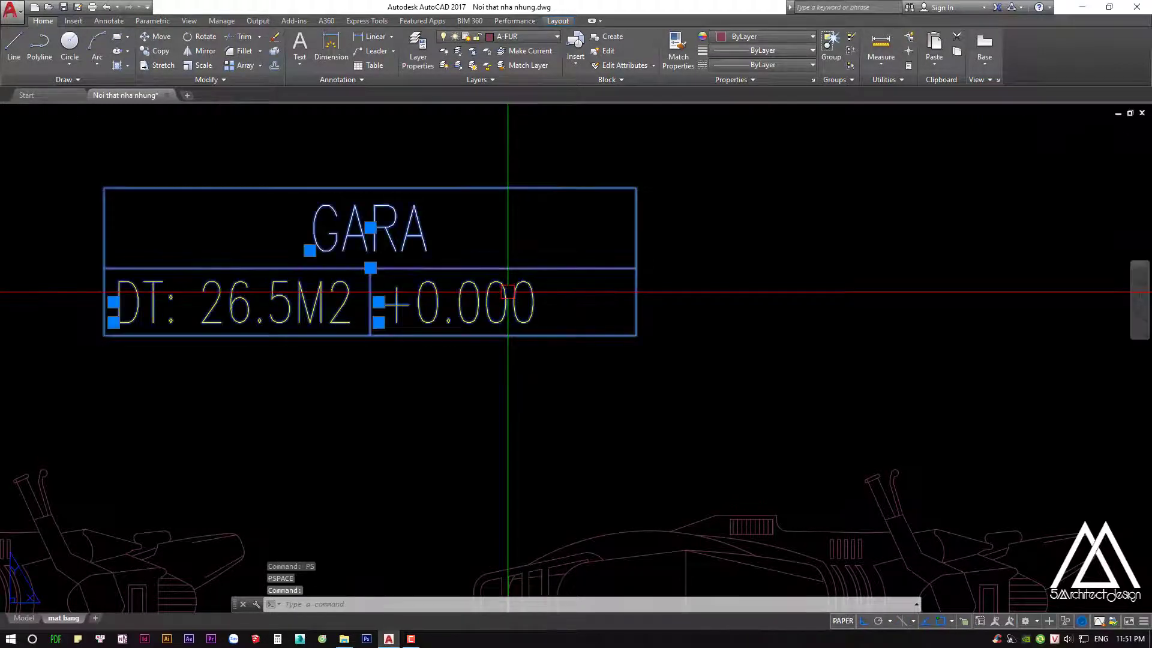
left_click(690, 240)
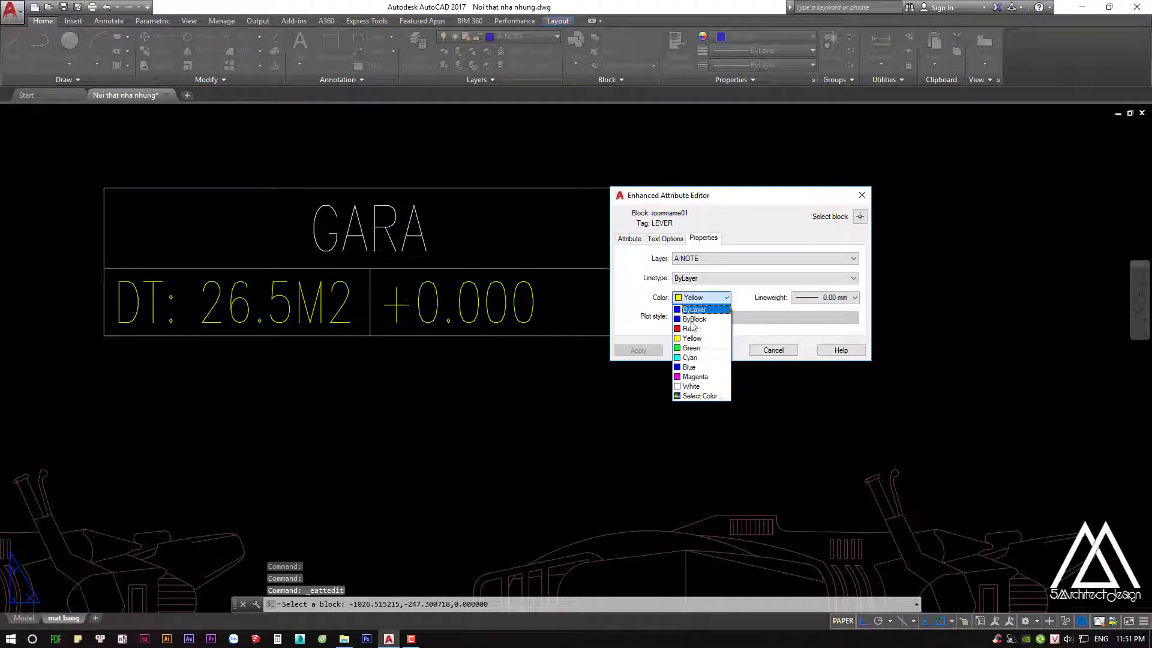
left_click(705, 350)
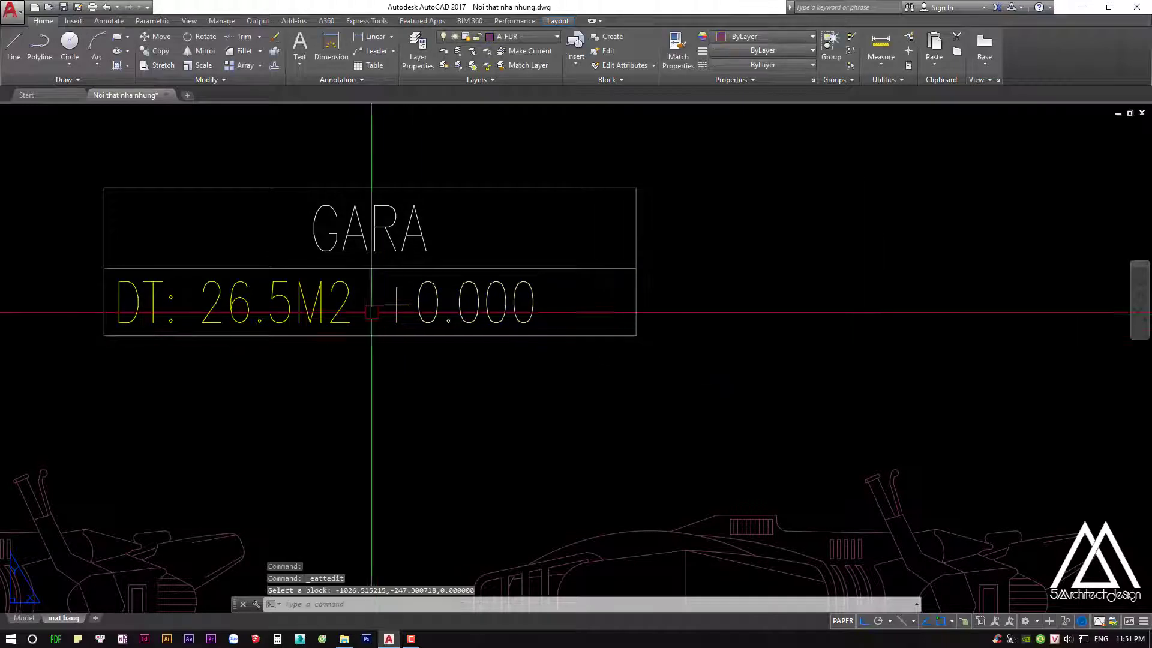
double_click(341, 298)
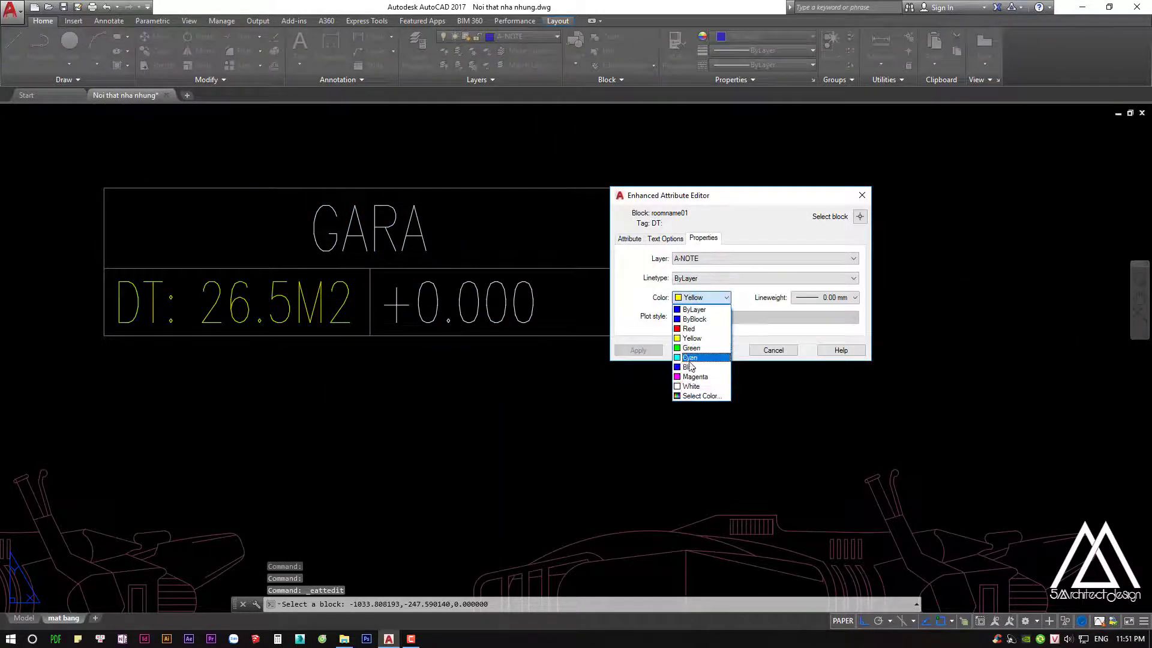
left_click(705, 350)
Copy the GARA tag to just above the PHÒNG KHÁCH 18.6M2 tag
scroll(702, 341, "down", 10)
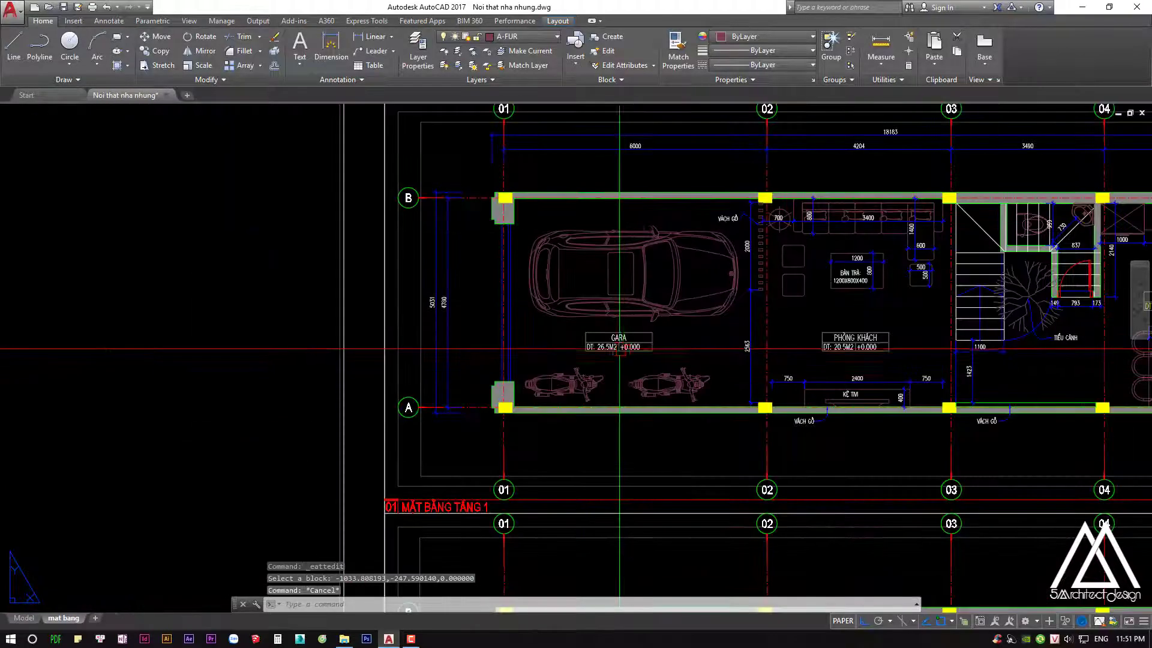
scroll(600, 357, "up", 3)
key("c")
key("Return")
scroll(534, 360, "up", 2)
left_click(545, 349)
scroll(771, 373, "up", 3)
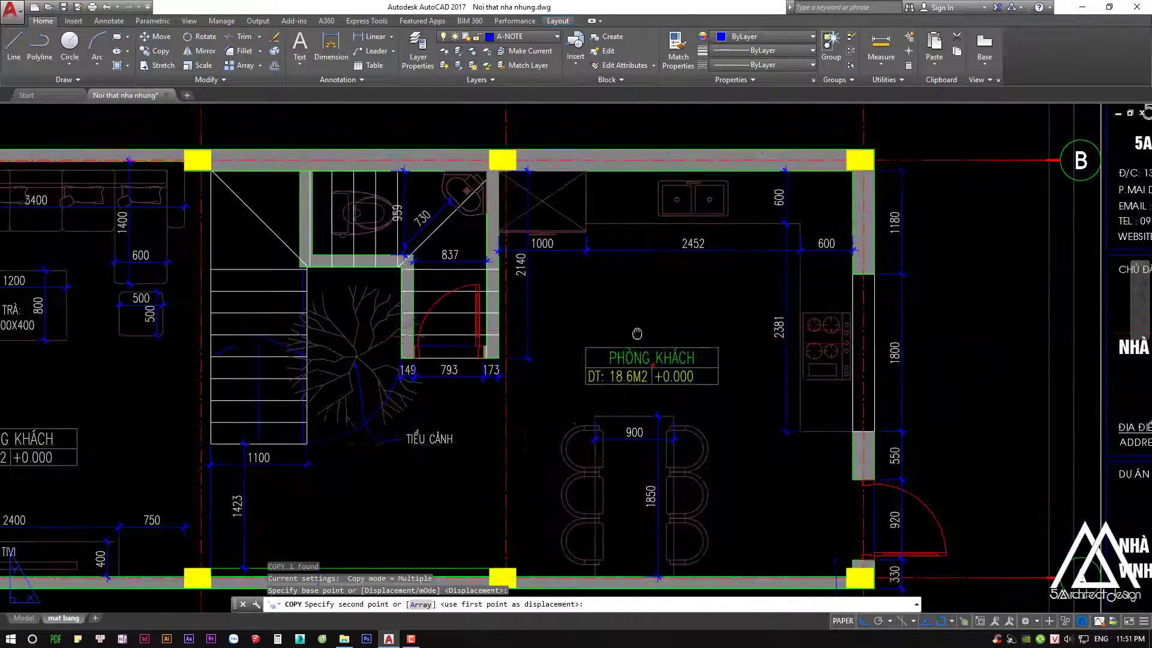
scroll(731, 309, "up", 3)
left_click(828, 307)
key("Escape")
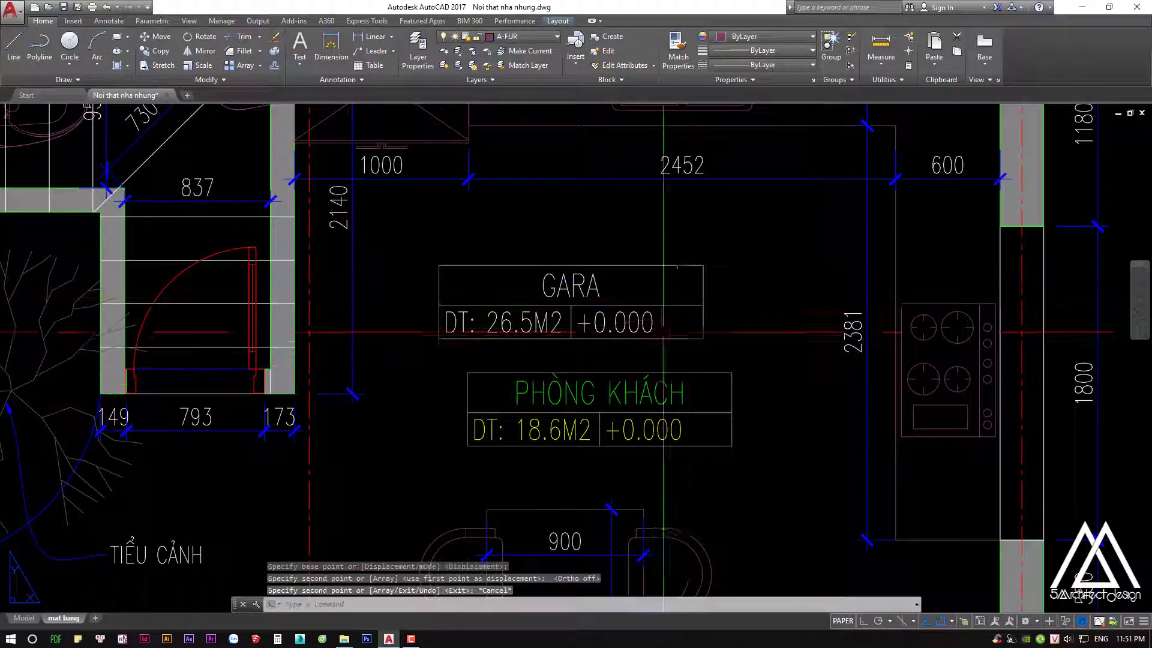
Edit the copied tag's name to BẾP ĂN and its area to 18.6M2
double_click(595, 286)
type("BÕP ¡N")
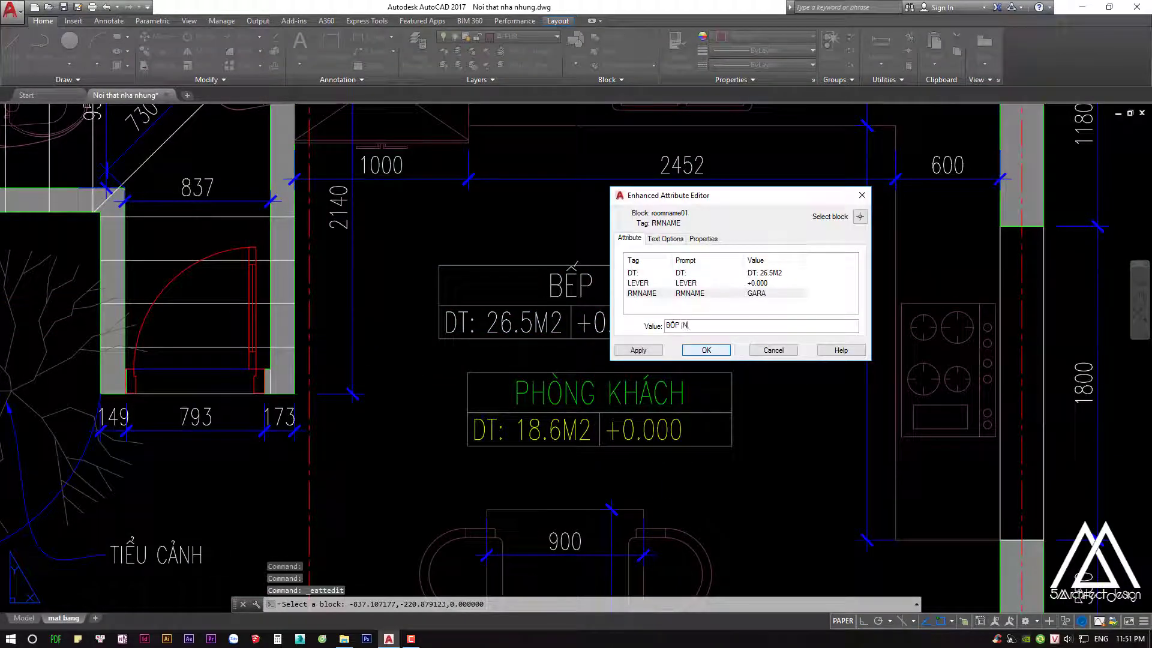
left_click(706, 350)
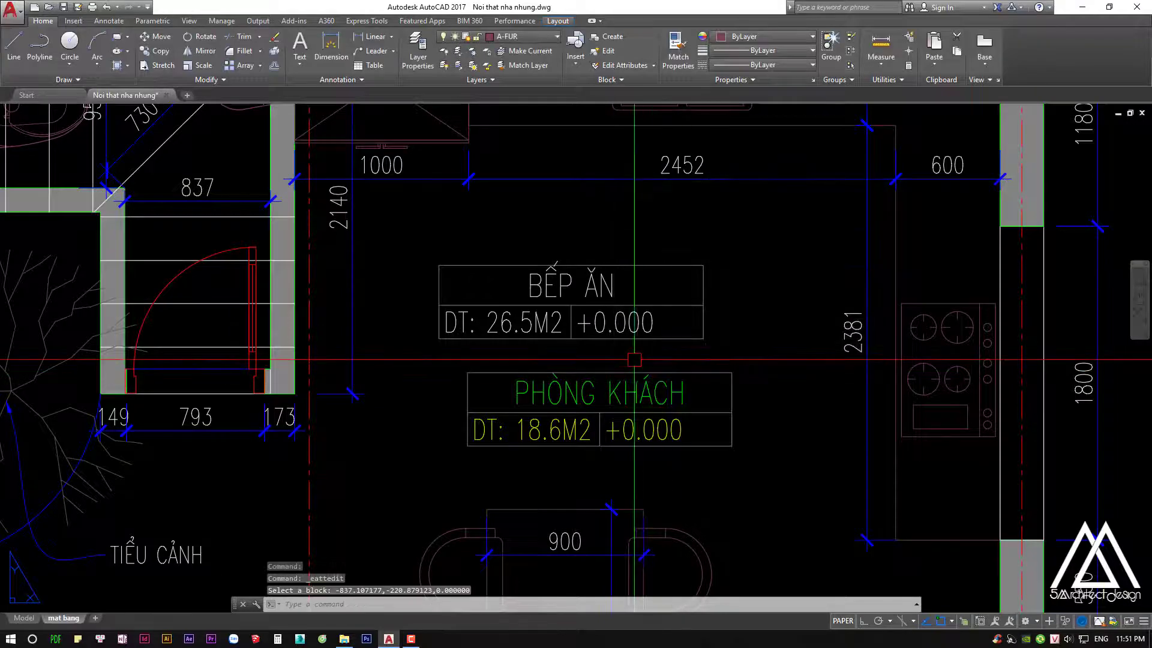
double_click(504, 324)
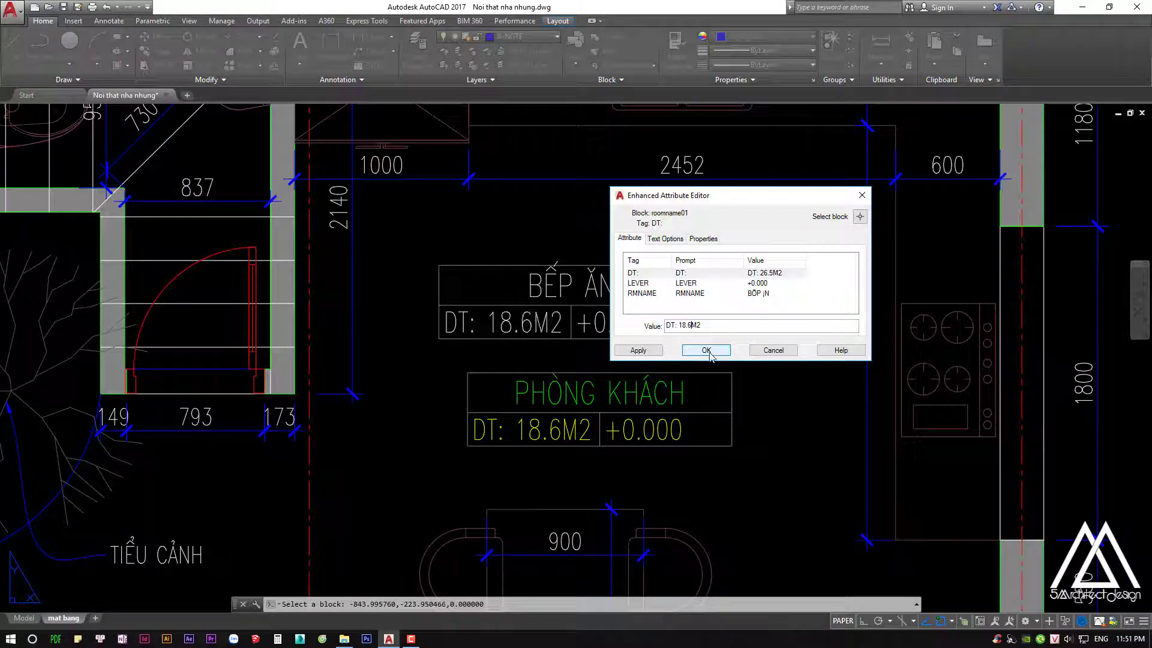
left_click(706, 350)
Erase the old PHÒNG KHÁCH tag and move the BẾP ĂN tag into its place
left_click(600, 409)
type("e")
key("Return")
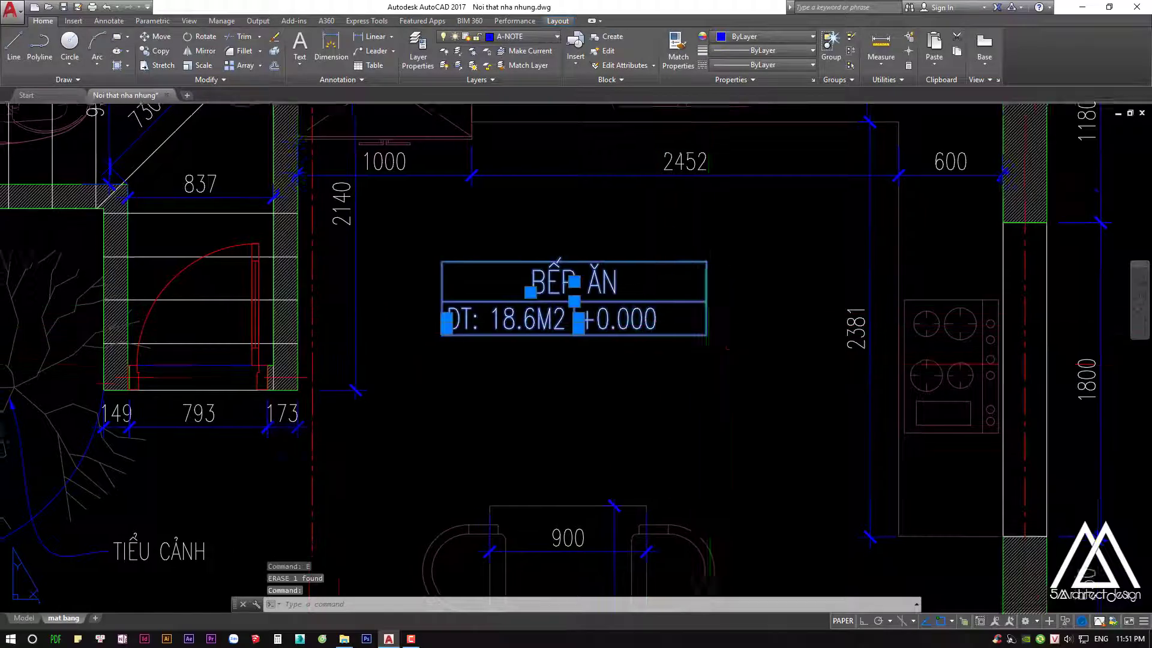
type("m")
key("Return")
left_click(682, 342)
left_click(728, 411)
key("Escape")
key("Escape")
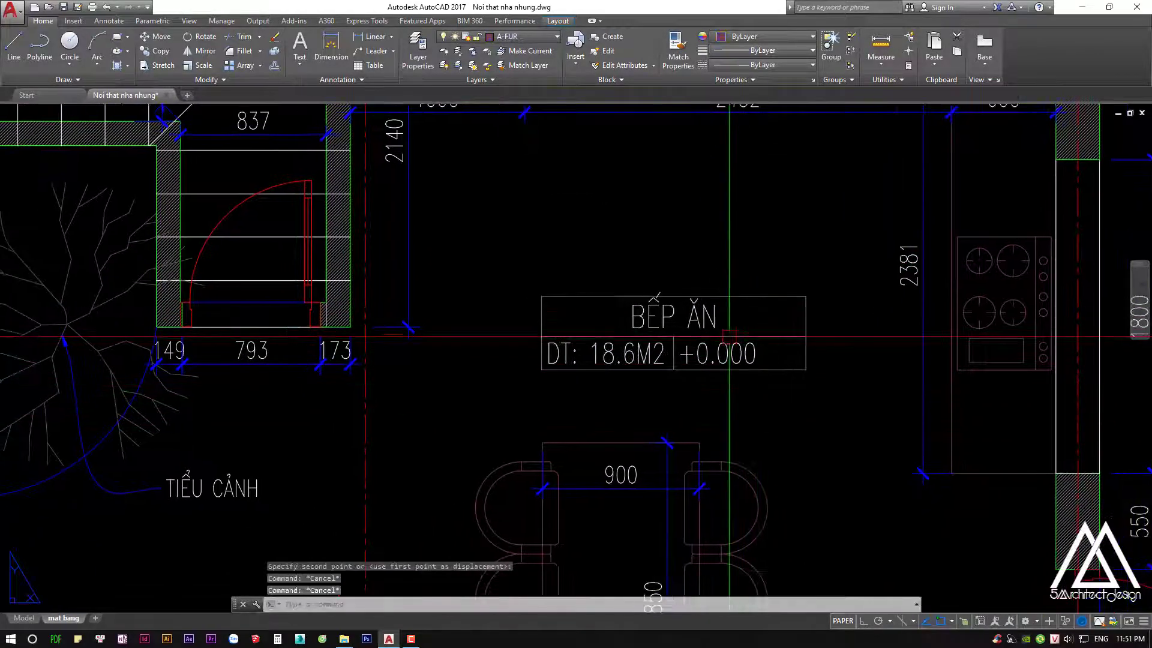
Set the BẾP ĂN tag's level to +0.150
double_click(727, 353)
type("+0.150")
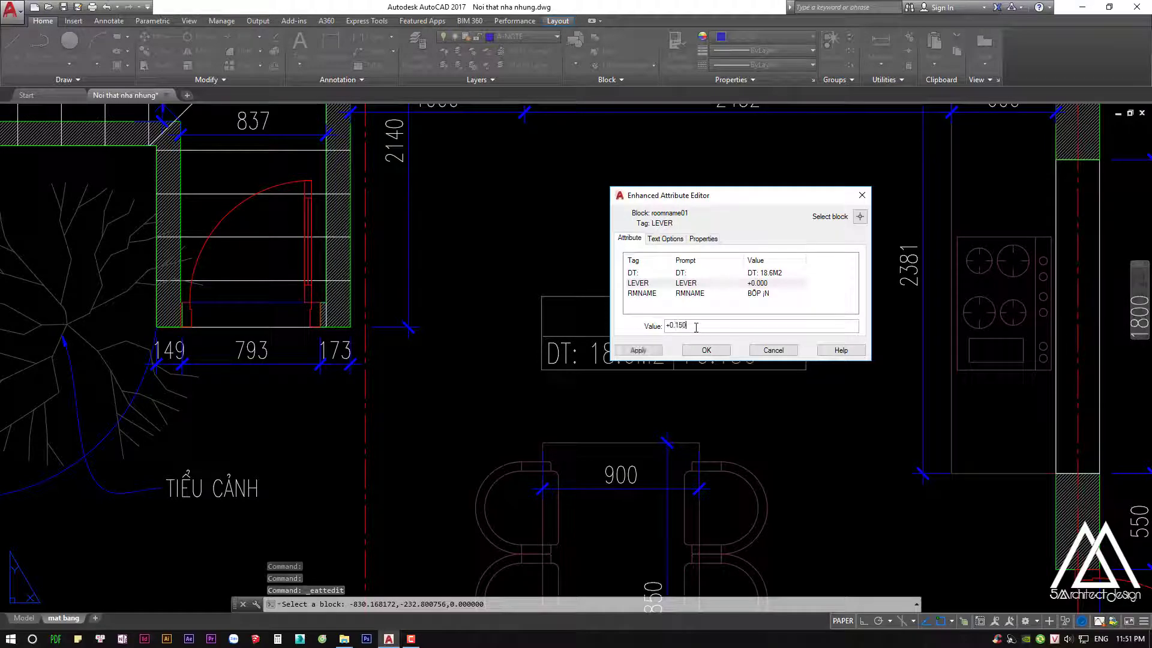
left_click(700, 350)
scroll(660, 315, "down", 5)
Copy the BÀN TRÀ label beside the garage entrance and change it to LỐI VÀO NHÀ
scroll(660, 315, "up", 1)
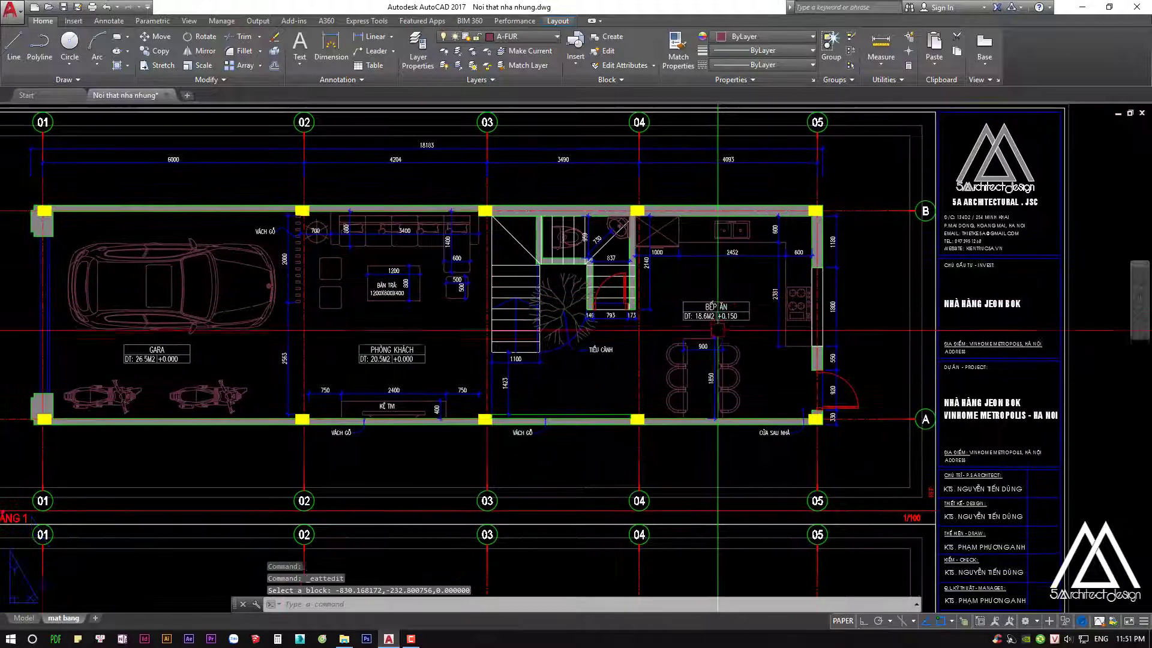
scroll(660, 314, "up", 1)
middle_click_drag(657, 315, 936, 315)
key("Escape")
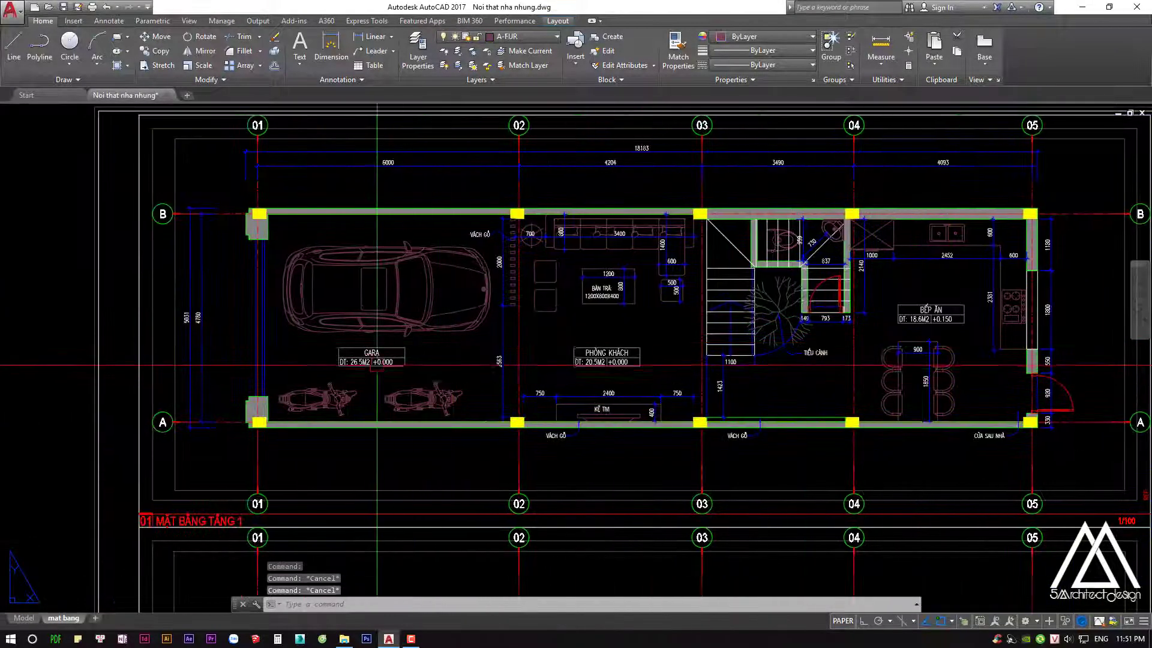
scroll(378, 353, "up", 2)
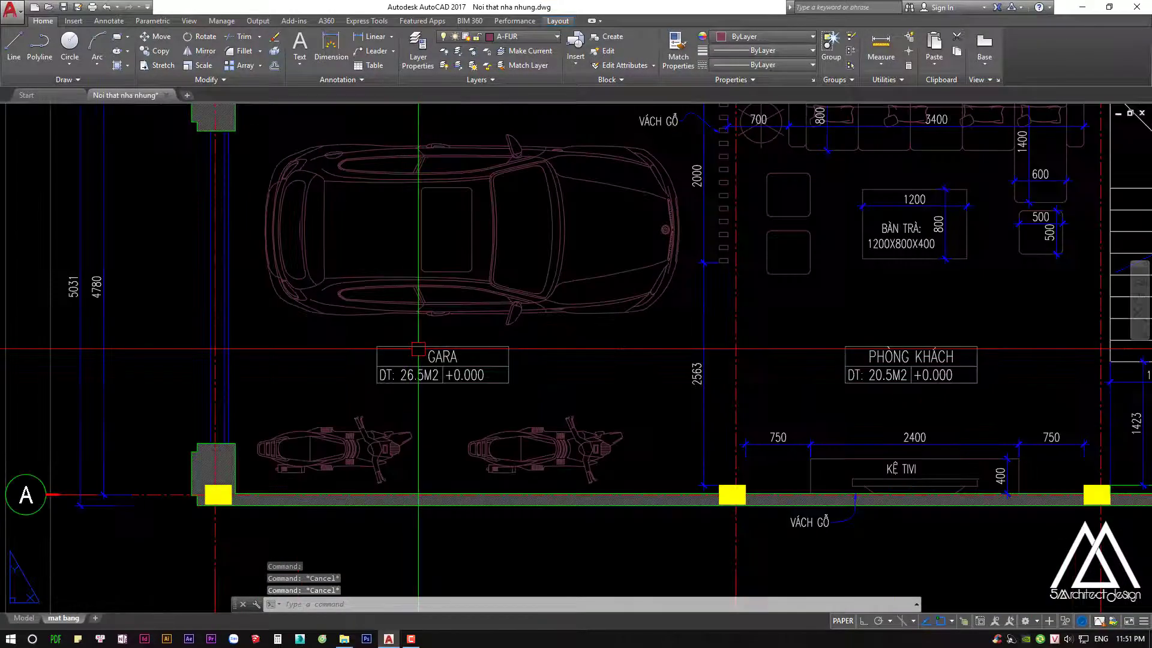
scroll(390, 353, "down", 2)
middle_click_drag(500, 361, 528, 363)
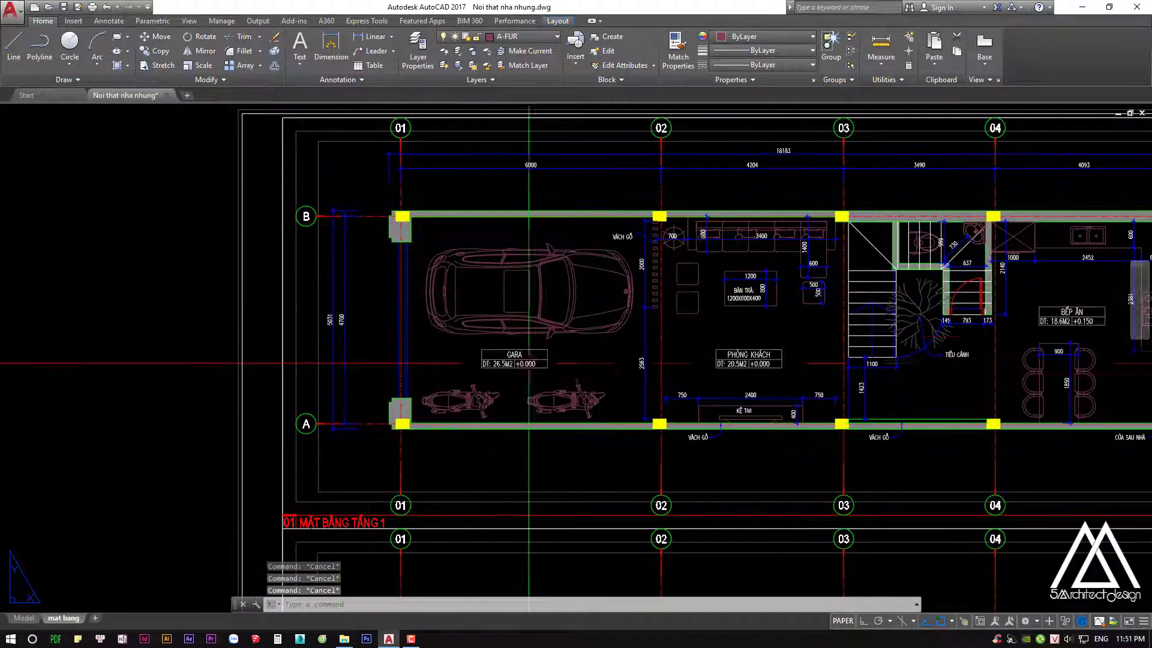
scroll(751, 318, "up", 1)
left_click(708, 282)
type("co")
key("Return")
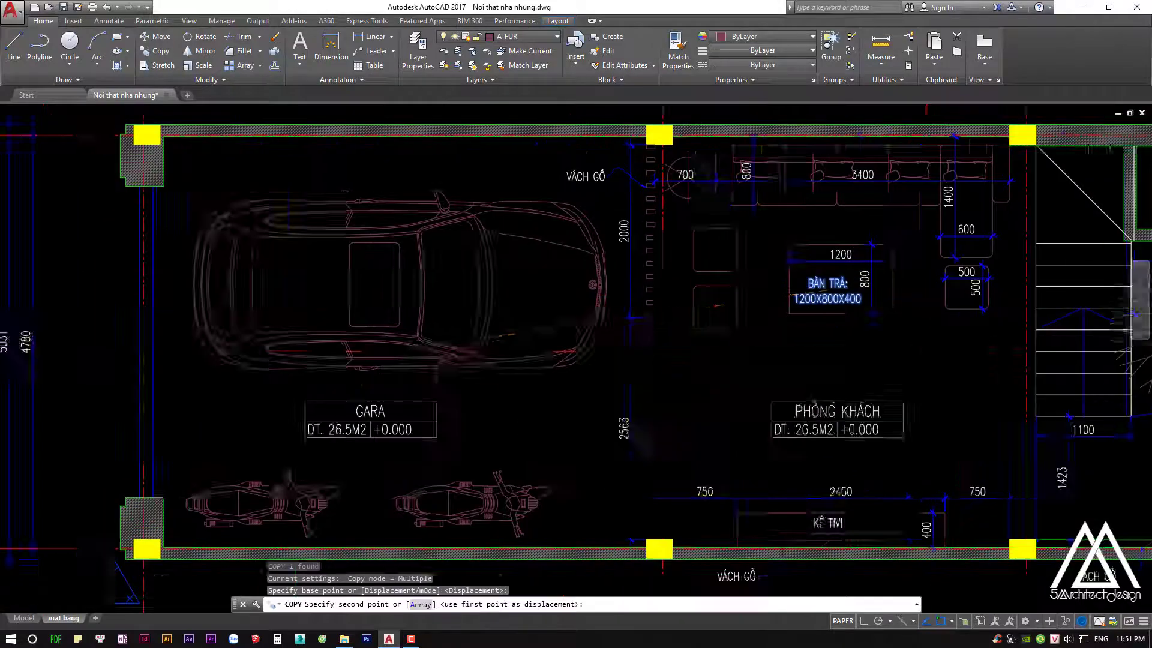
left_click(762, 294)
middle_click_drag(162, 324, 528, 324)
left_click(472, 324)
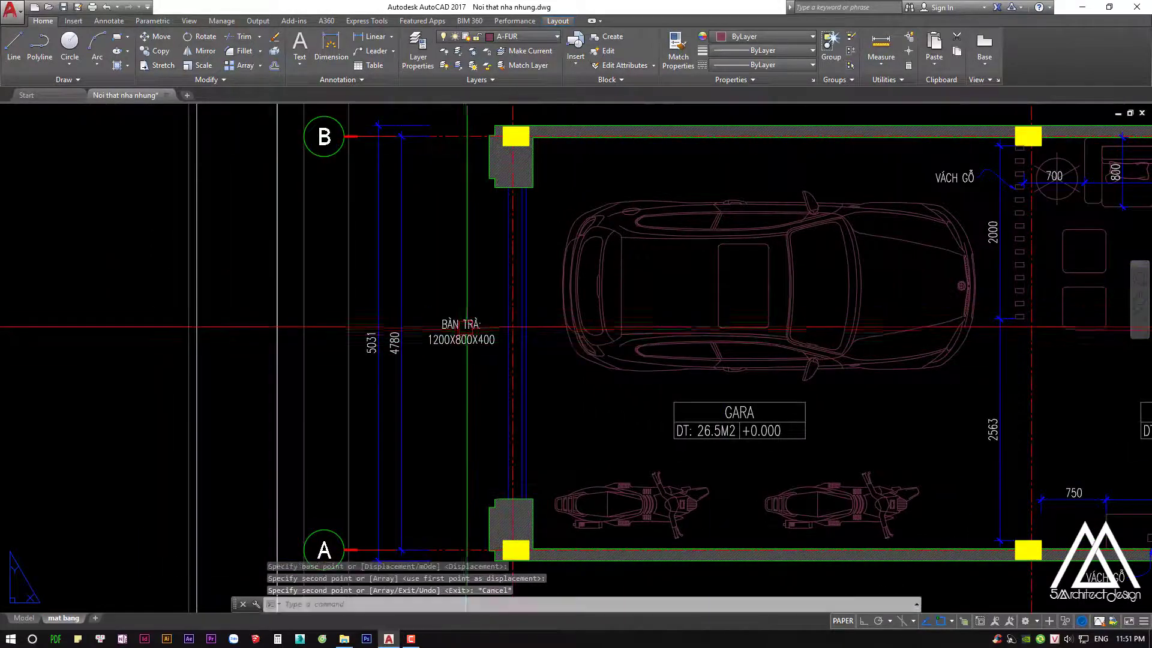
key("Return")
double_click(462, 331)
type("LỐI VÀO NHÀ")
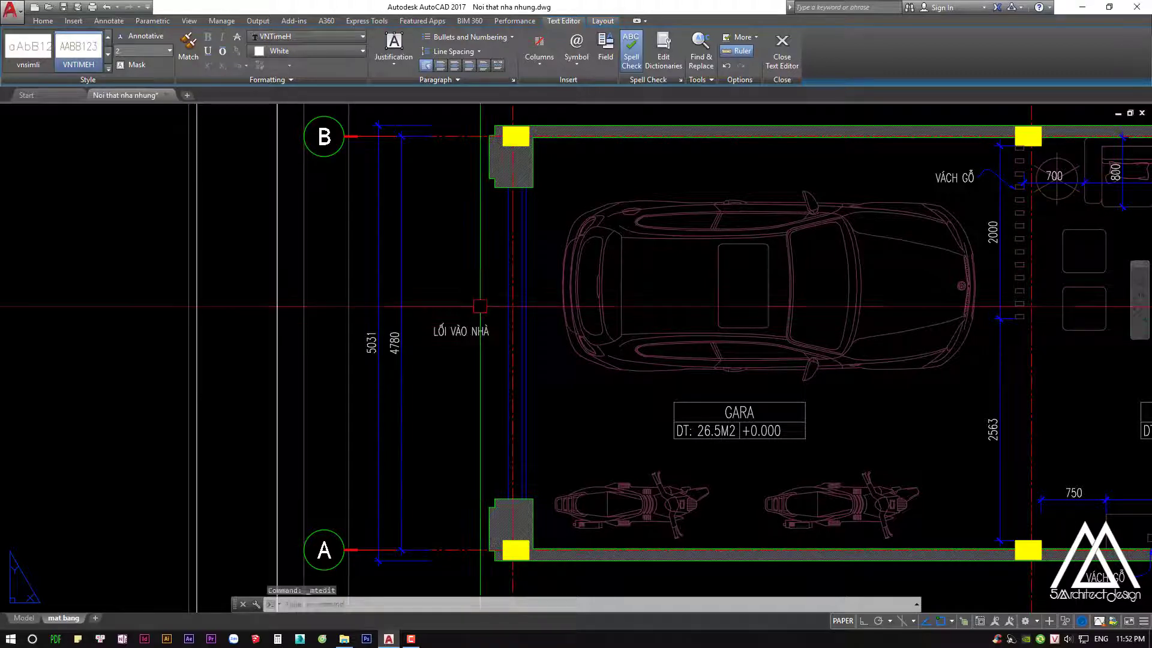
key("Escape")
key("Escape")
key("Escape")
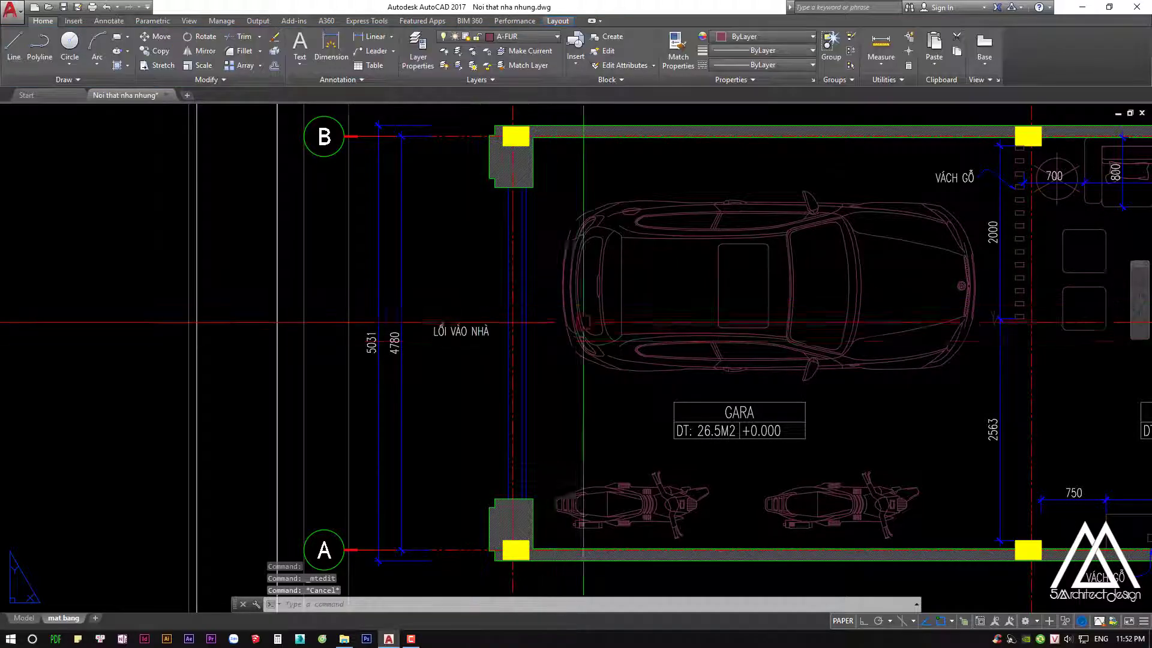
Move the CỬA SAU NHÀ leader next to the back door
scroll(1024, 522, "down", 3)
mouse_move(705, 398)
middle_mouse_down()
mouse_move(510, 338)
mouse_move(414, 354)
middle_mouse_up()
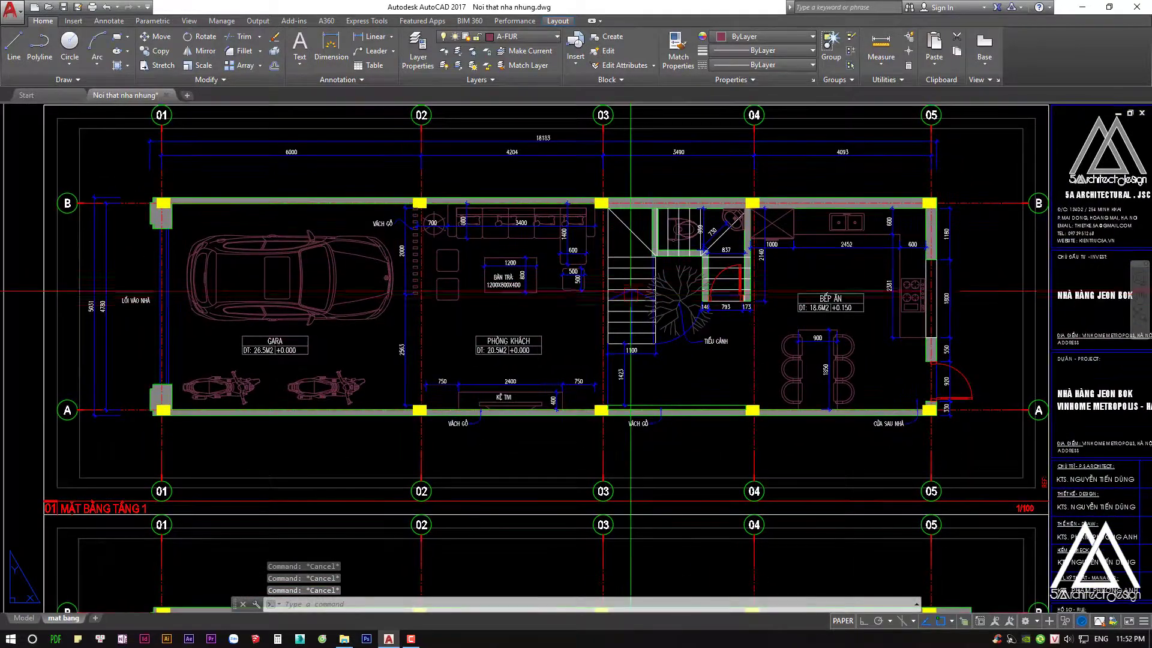
scroll(670, 295, "up", 3)
middle_click_drag(625, 416, 622, 418)
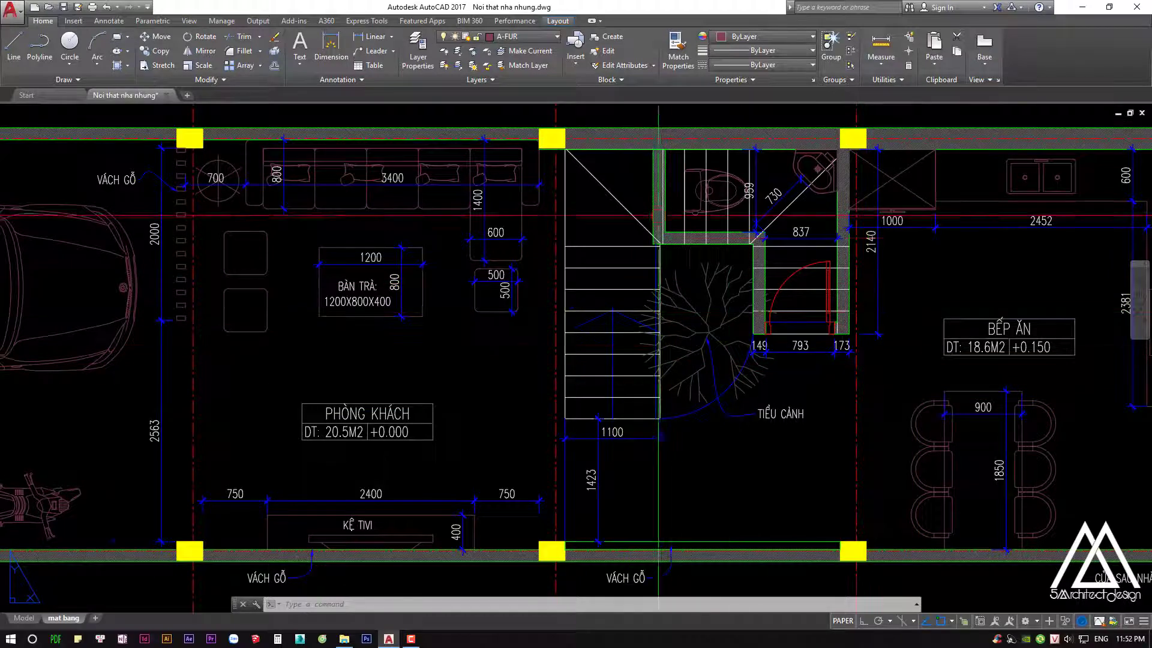
middle_click_drag(904, 283, 852, 315)
middle_click_drag(600, 441, 621, 402)
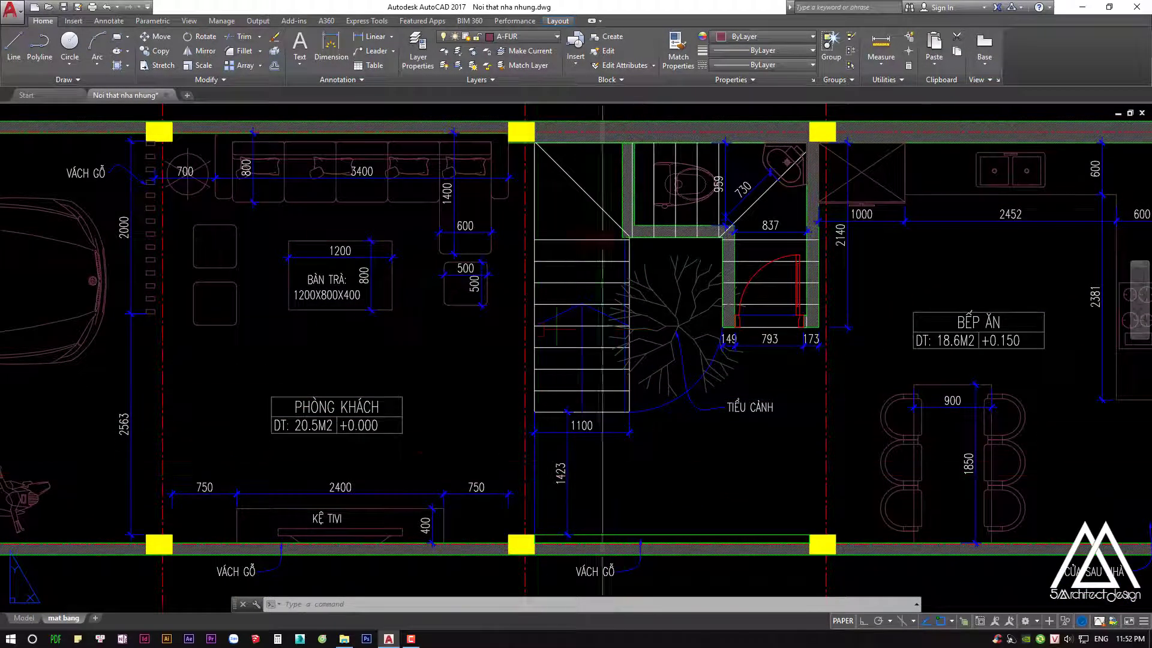
scroll(551, 372, "down", 5)
scroll(550, 348, "up", 2)
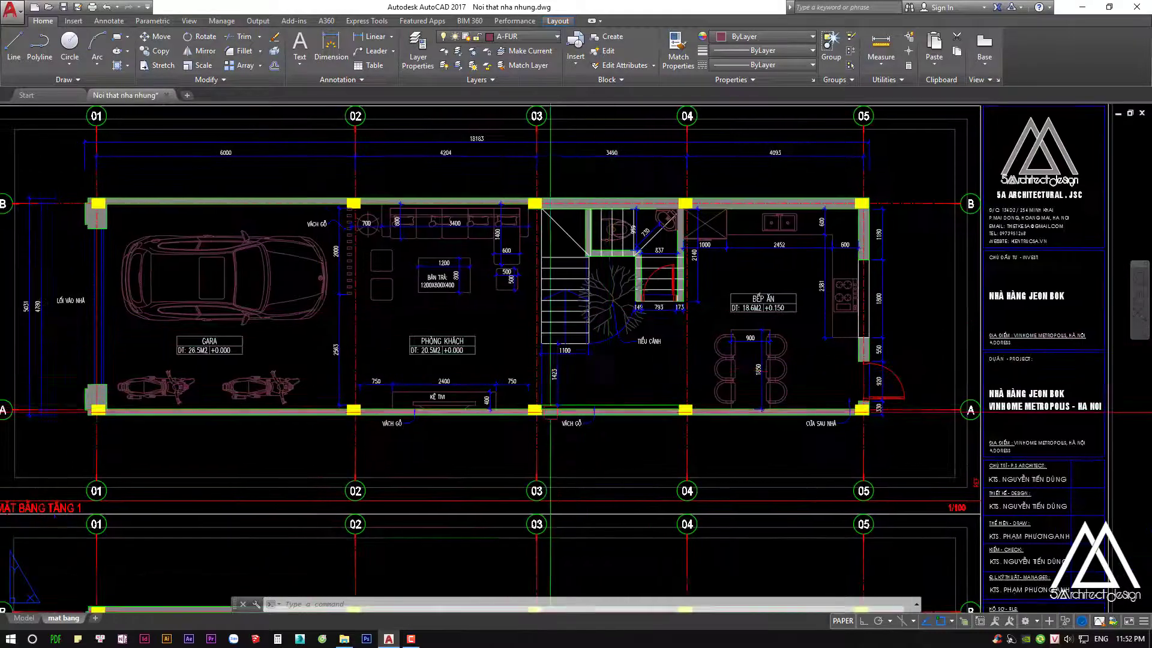
scroll(550, 410, "down", 1)
scroll(600, 420, "up", 1)
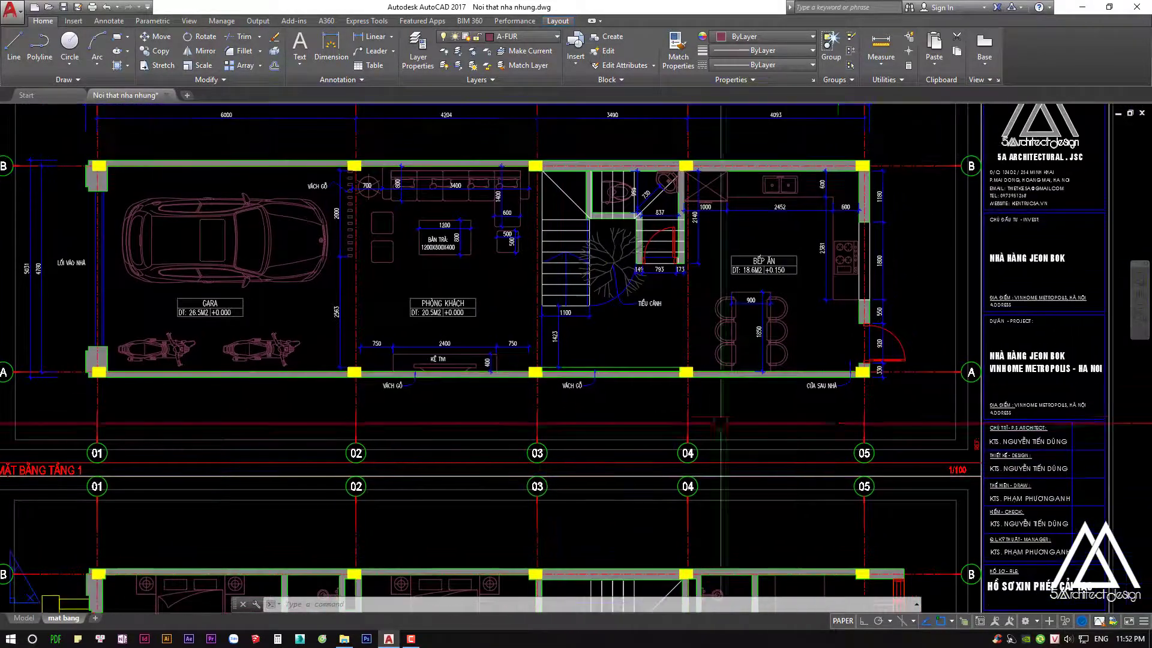
scroll(874, 364, "up", 3)
left_click(813, 414)
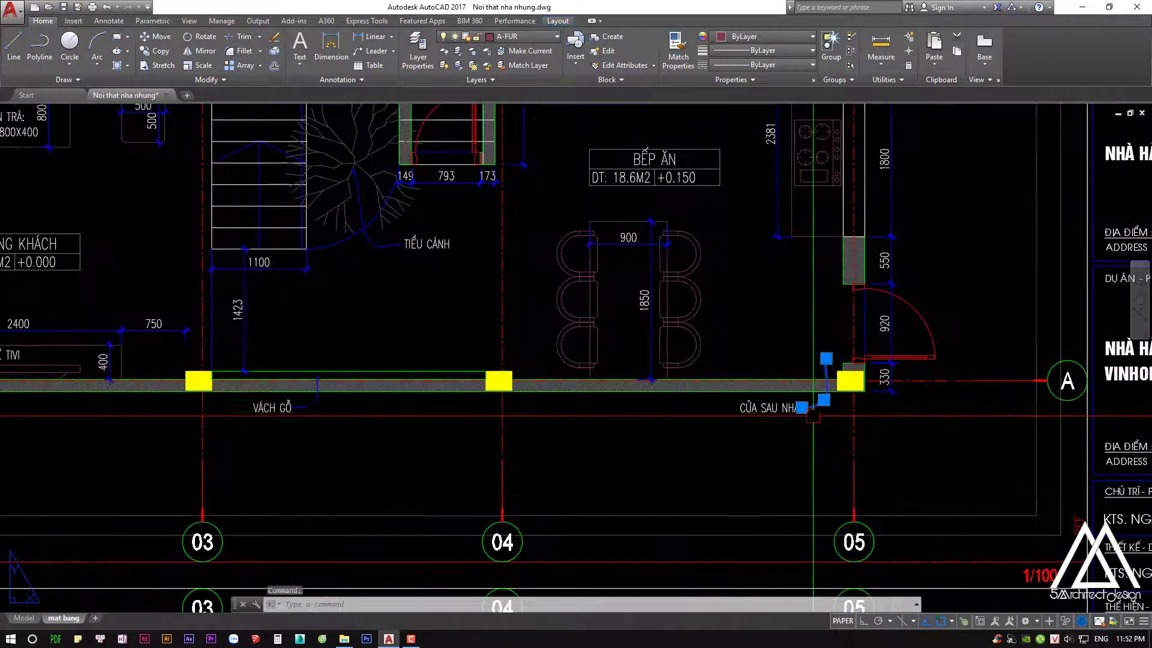
key("m")
key("Return")
left_click(813, 417)
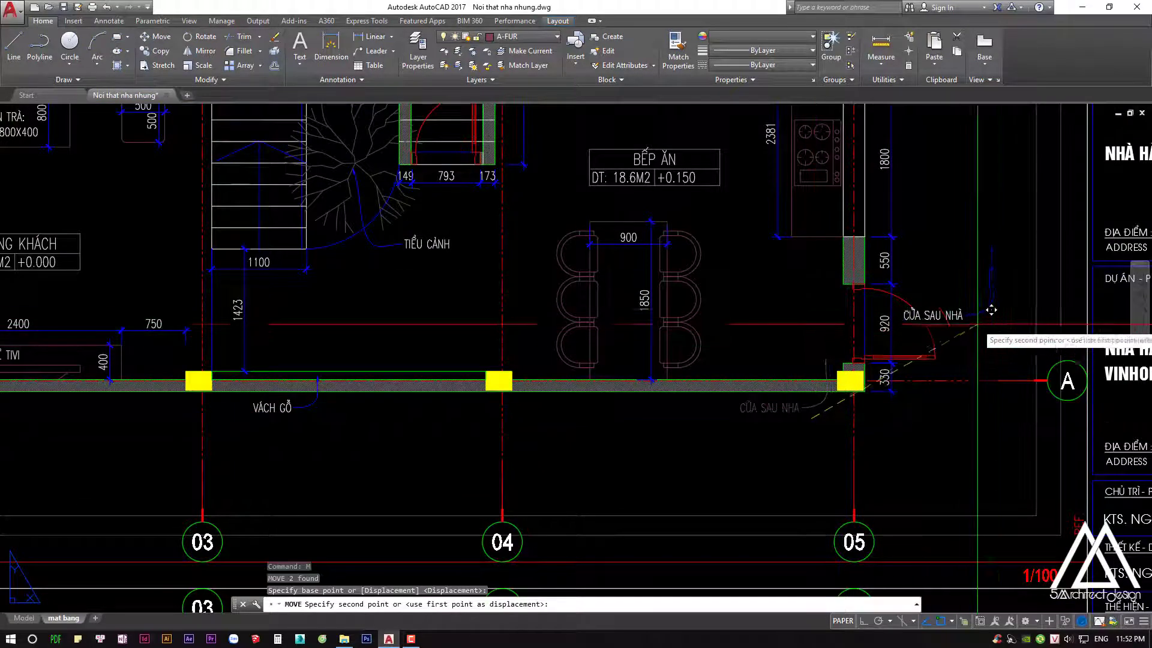
left_click(989, 291)
Stretch the CỬA SAU NHÀ leader's arrow to point at the door swing
left_click(1012, 239)
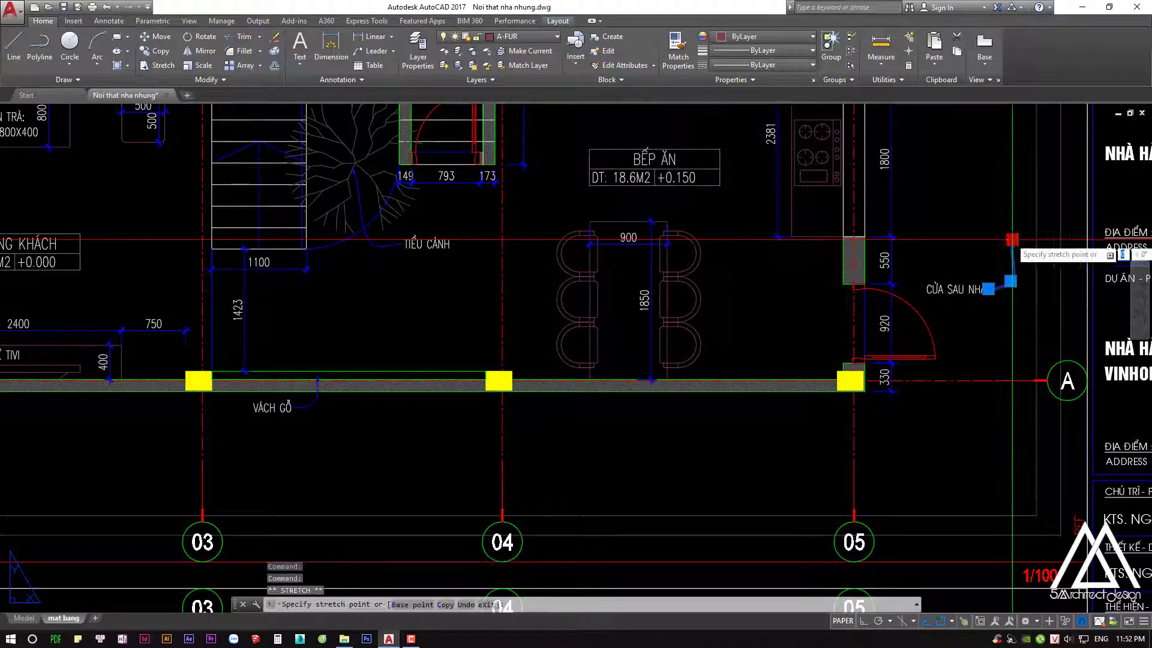
left_click(929, 333)
scroll(992, 294, "up", 3)
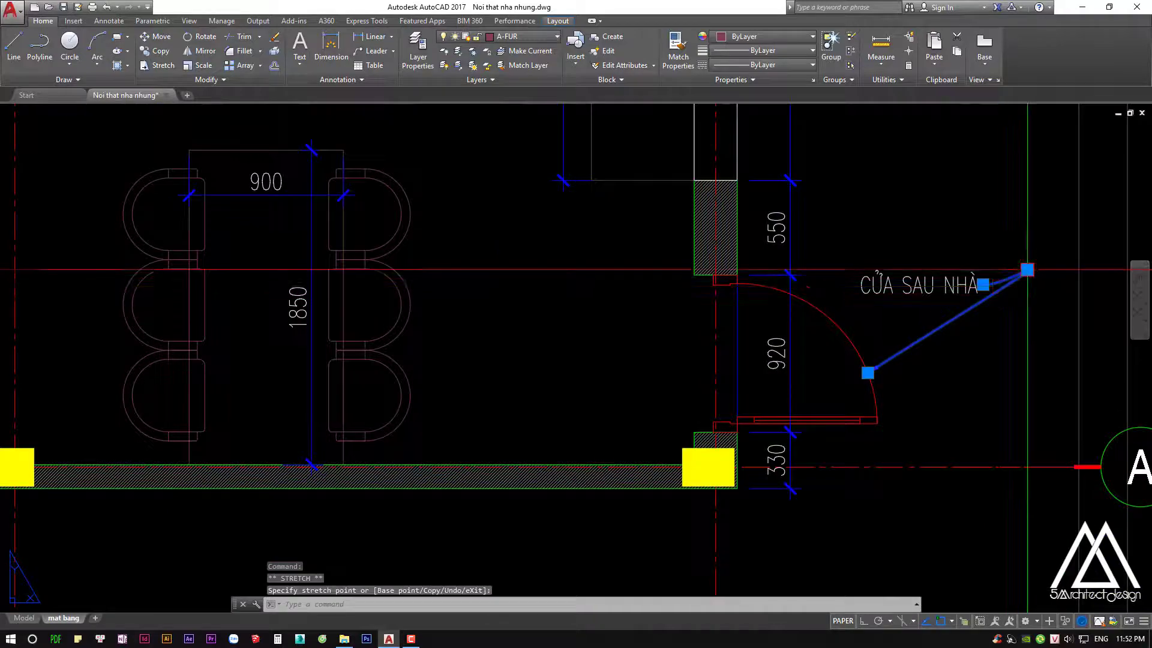
key("Escape")
key("Escape")
scroll(933, 295, "down", 3)
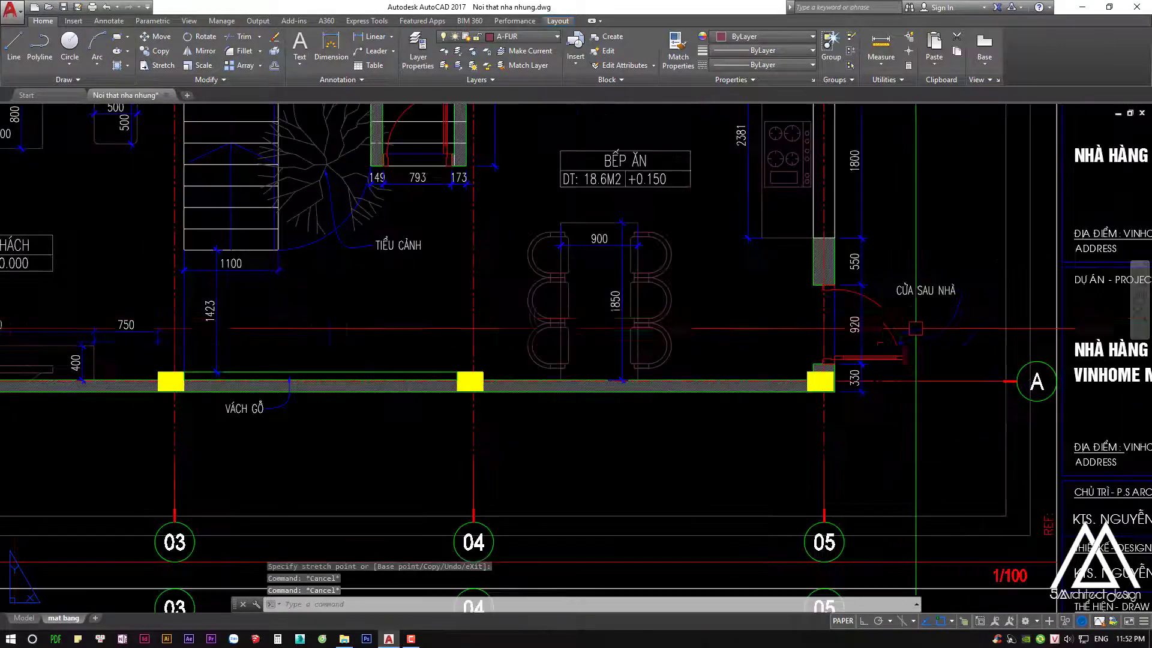
mouse_move(672, 393)
middle_mouse_down()
mouse_move(784, 395)
mouse_move(845, 213)
mouse_move(891, 126)
middle_mouse_up()
scroll(755, 390, "down", 3)
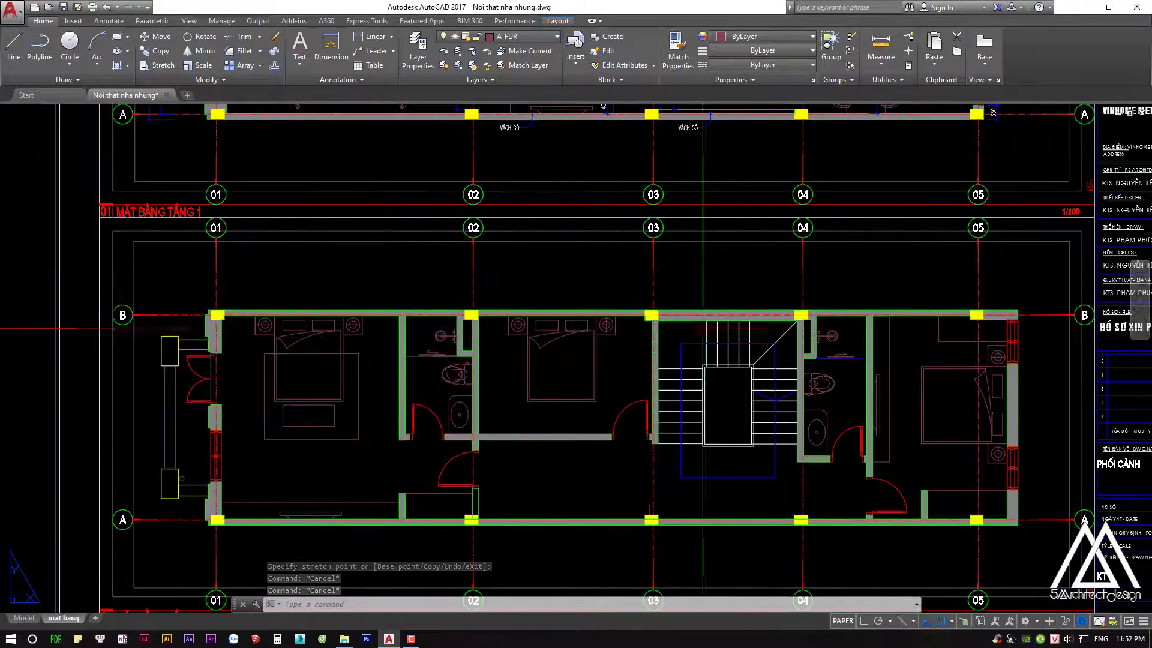
scroll(619, 336, "down", 3)
mouse_move(520, 390)
middle_mouse_down()
mouse_move(551, 375)
mouse_move(516, 375)
mouse_move(535, 364)
middle_mouse_up()
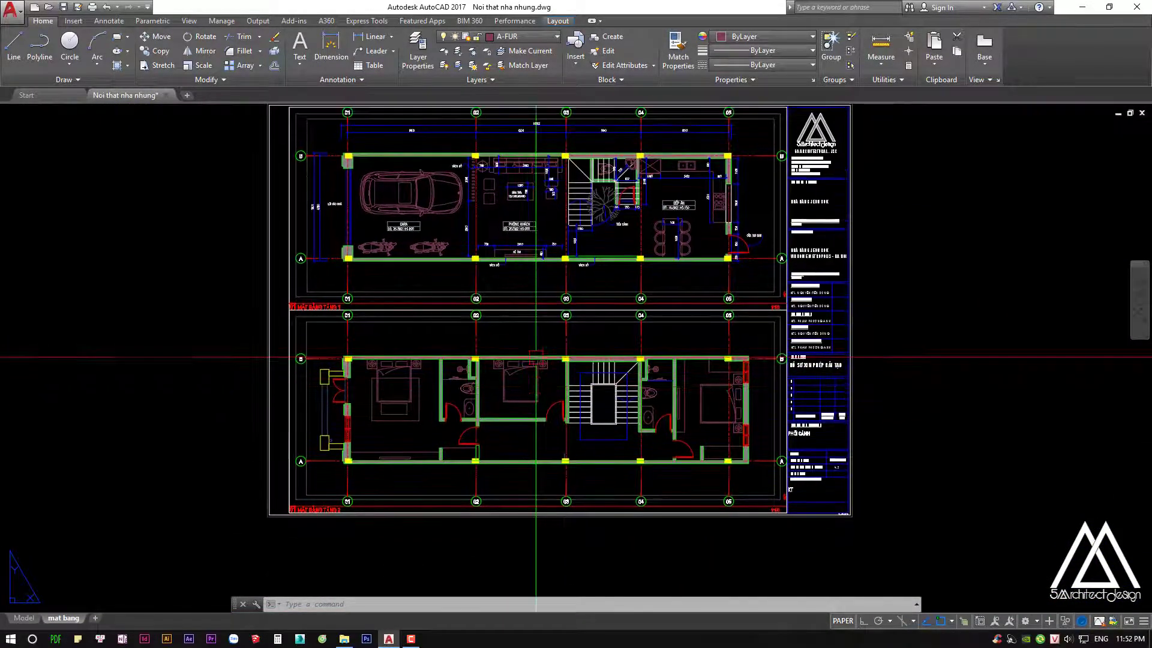
middle_click_drag(570, 258, 573, 281)
key("ctrl+p")
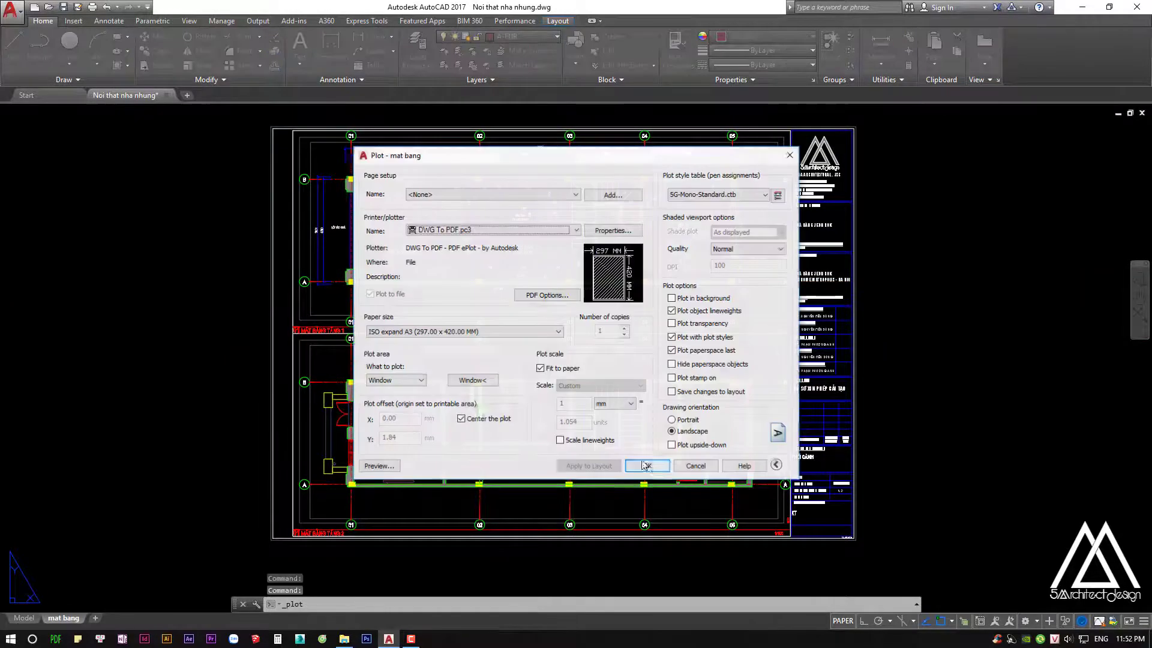
left_click(390, 414)
left_click(256, 126)
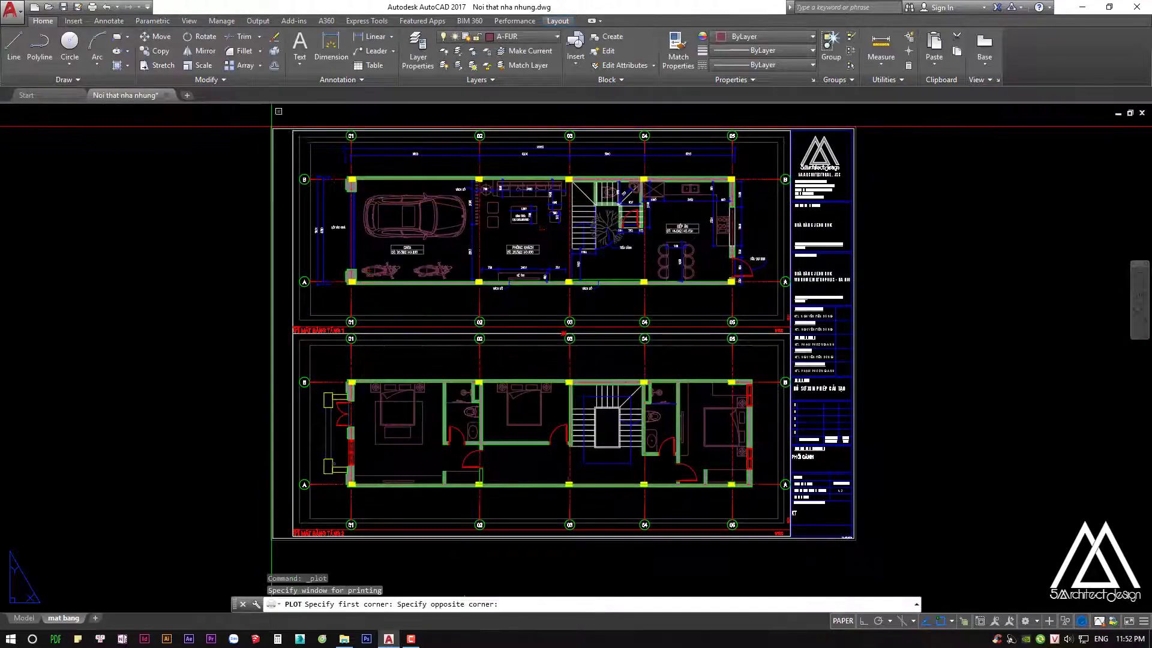
middle_click_drag(792, 477, 737, 391)
left_click(804, 457)
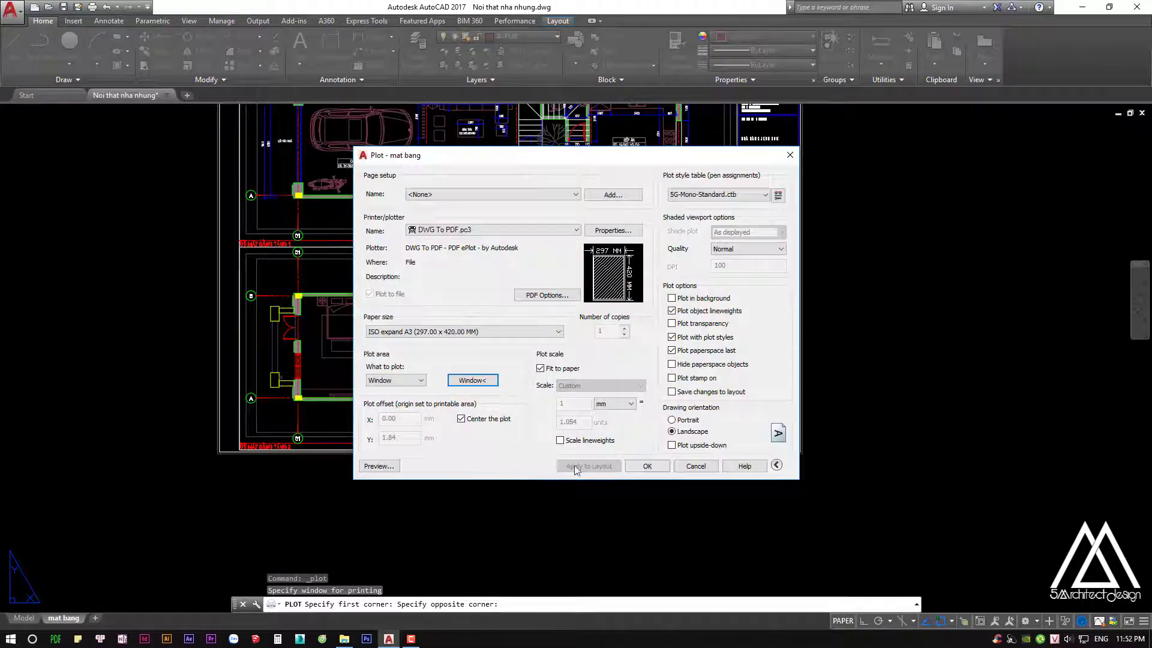
left_click(384, 466)
scroll(697, 228, "up", 10)
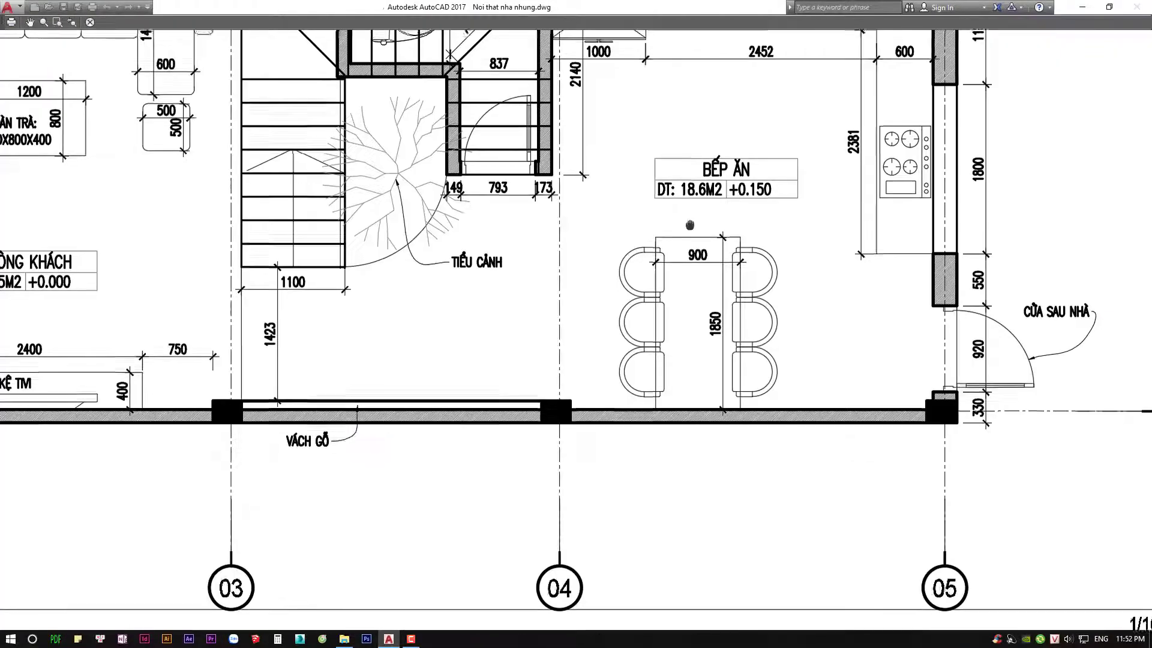
scroll(697, 228, "down", 3)
scroll(697, 228, "down", 3)
scroll(652, 282, "down", 2)
scroll(495, 207, "down", 1)
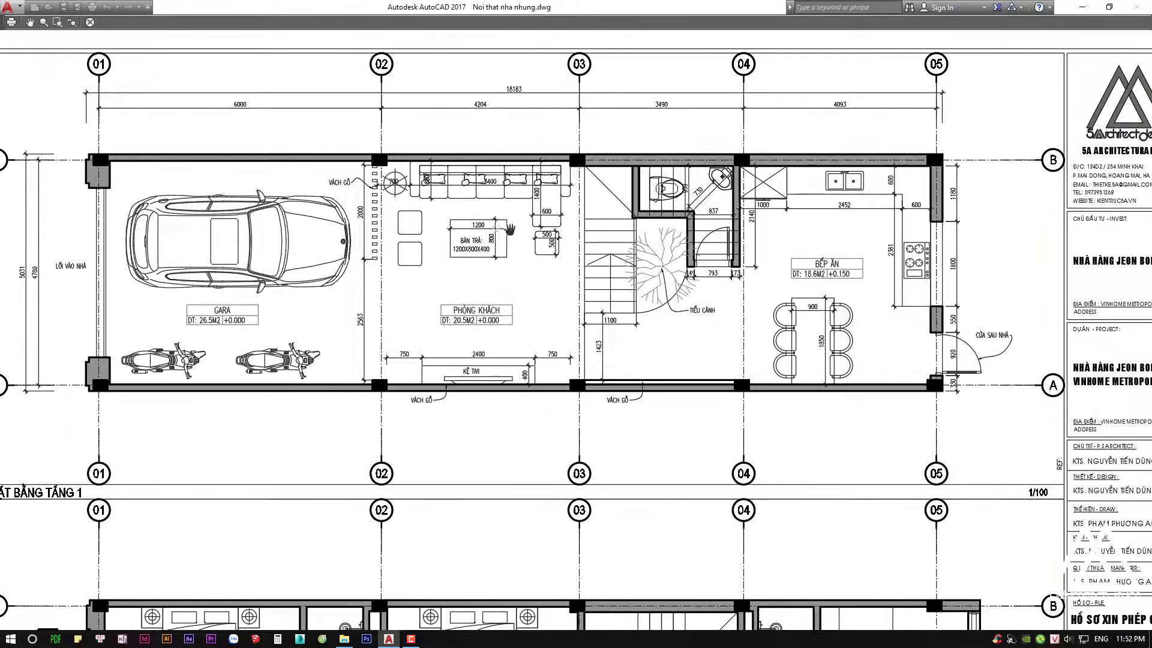
scroll(495, 209, "up", 8)
scroll(494, 209, "down", 3)
right_click(500, 219)
left_click(522, 224)
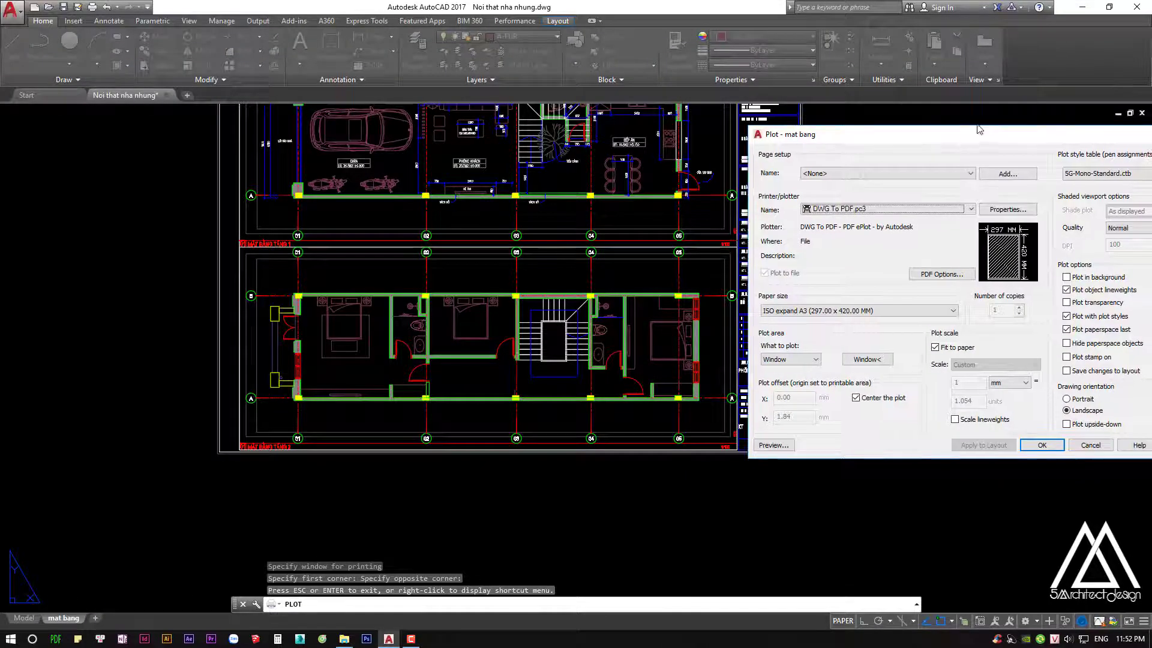
left_click(739, 469)
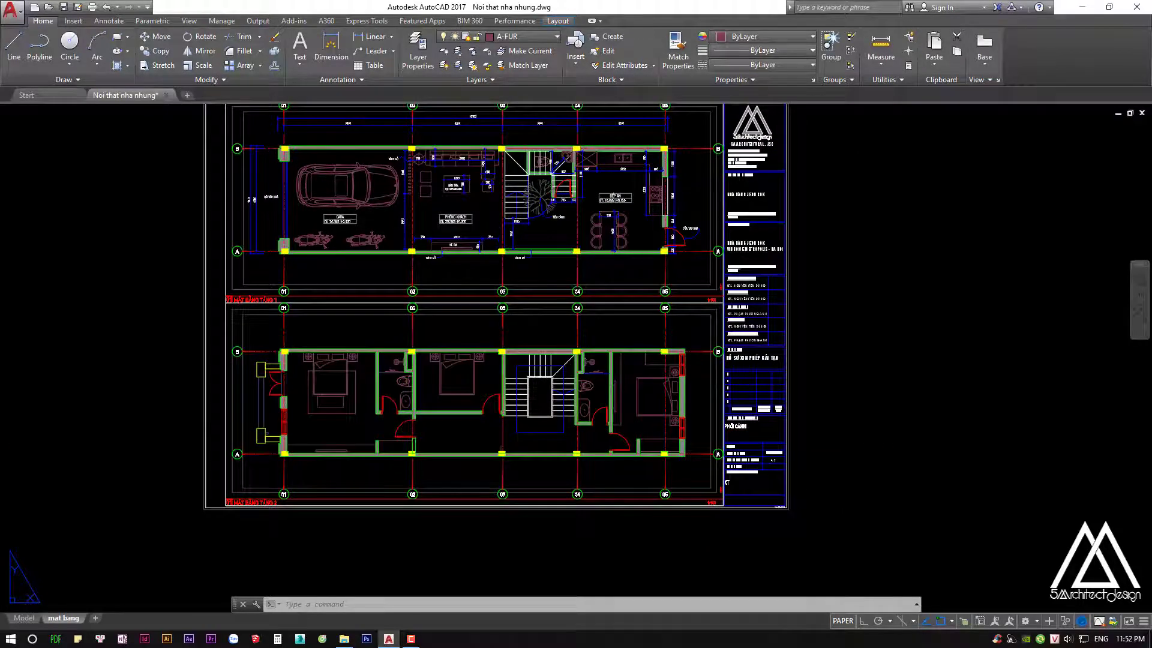
scroll(311, 243, "up", 3)
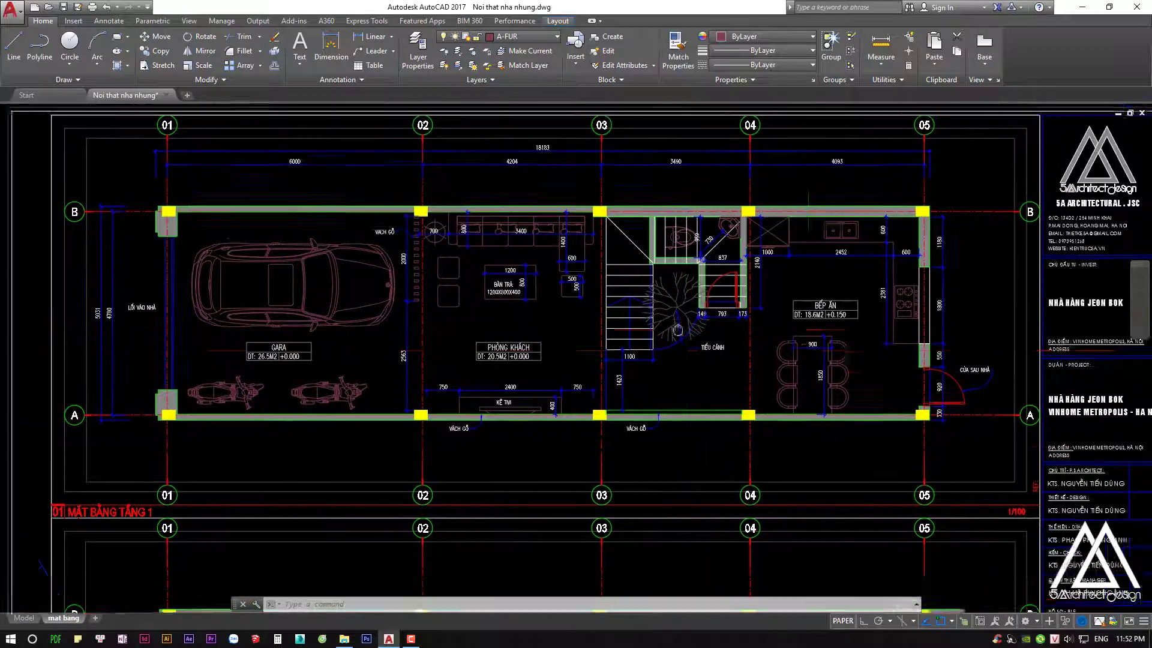
middle_click_drag(677, 330, 700, 311)
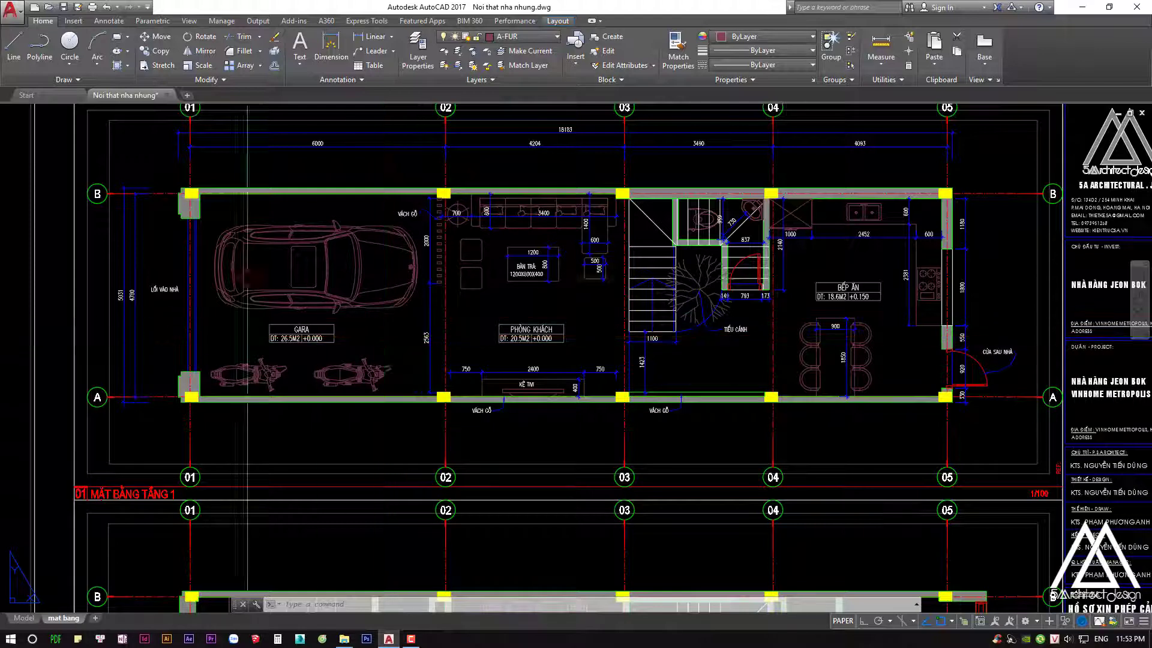
middle_click_drag(569, 356, 568, 374)
key("ctrl+s")
key("Escape")
type("DDA")
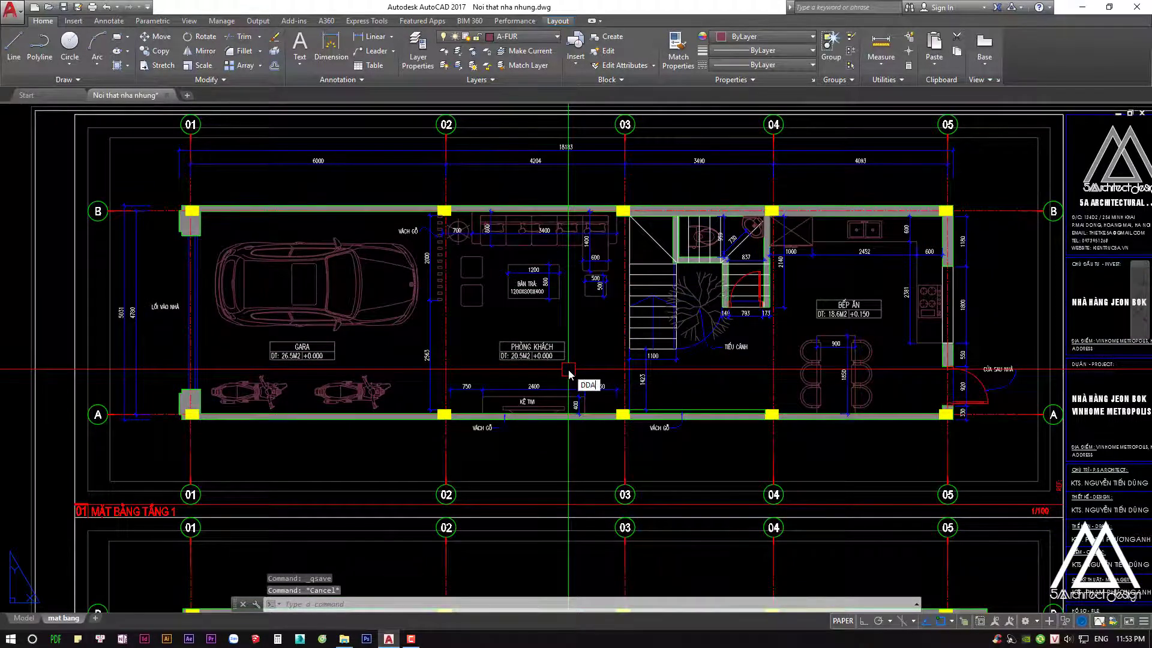
key("Return")
scroll(569, 373, "down", 5)
left_click(350, 264)
left_click(802, 570)
key("Return")
scroll(654, 374, "up", 3)
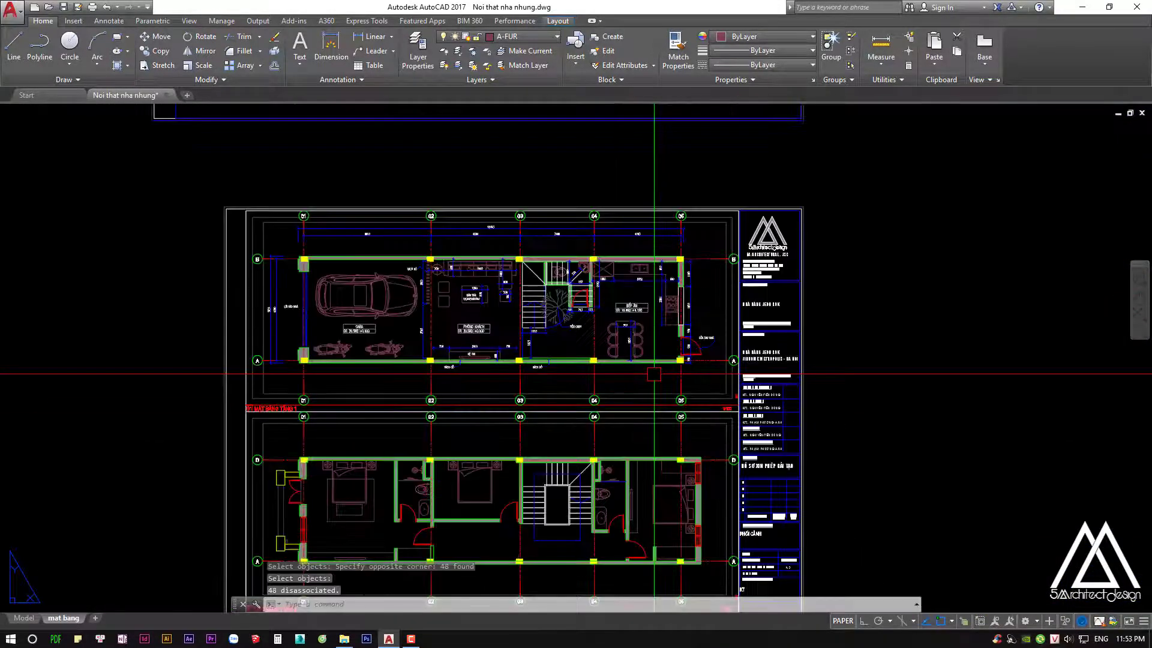
scroll(647, 382, "up", 3)
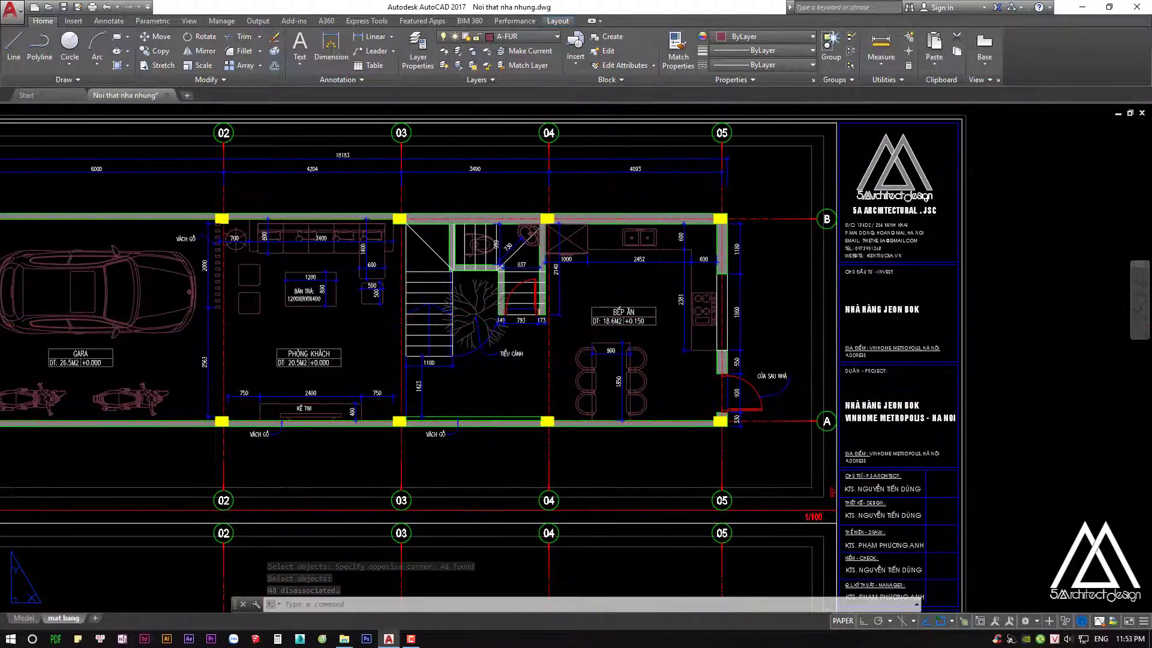
middle_click_drag(593, 317, 607, 321)
scroll(569, 387, "down", 4)
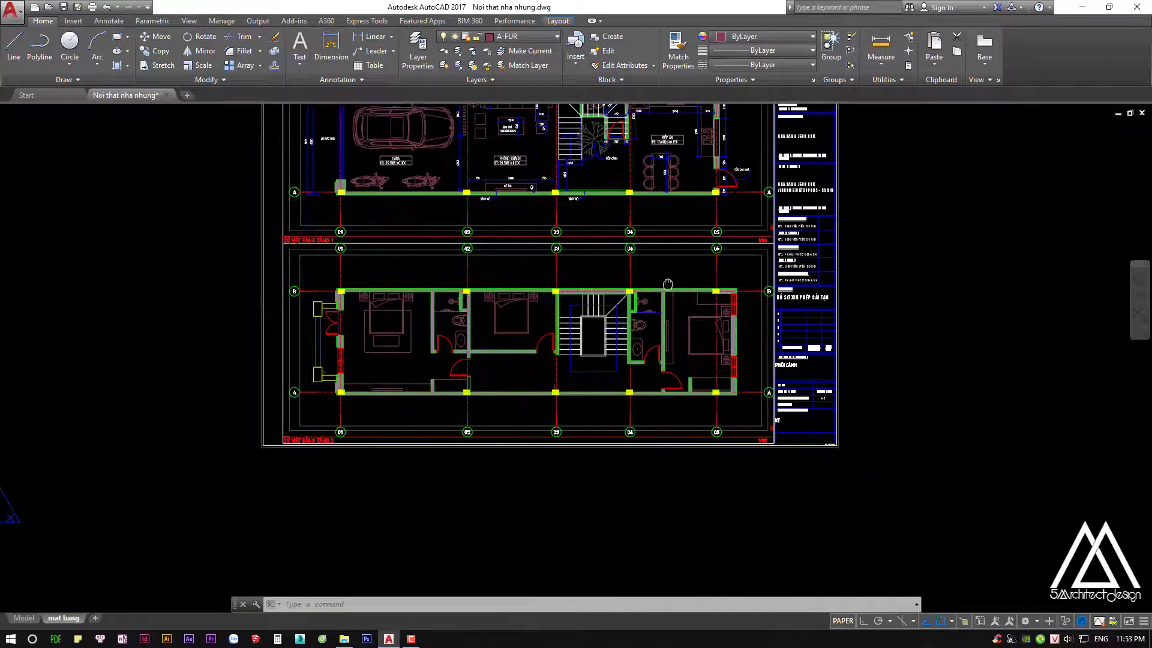
middle_click_drag(642, 262, 840, 354)
scroll(877, 507, "up", 1)
middle_click_drag(583, 305, 557, 348)
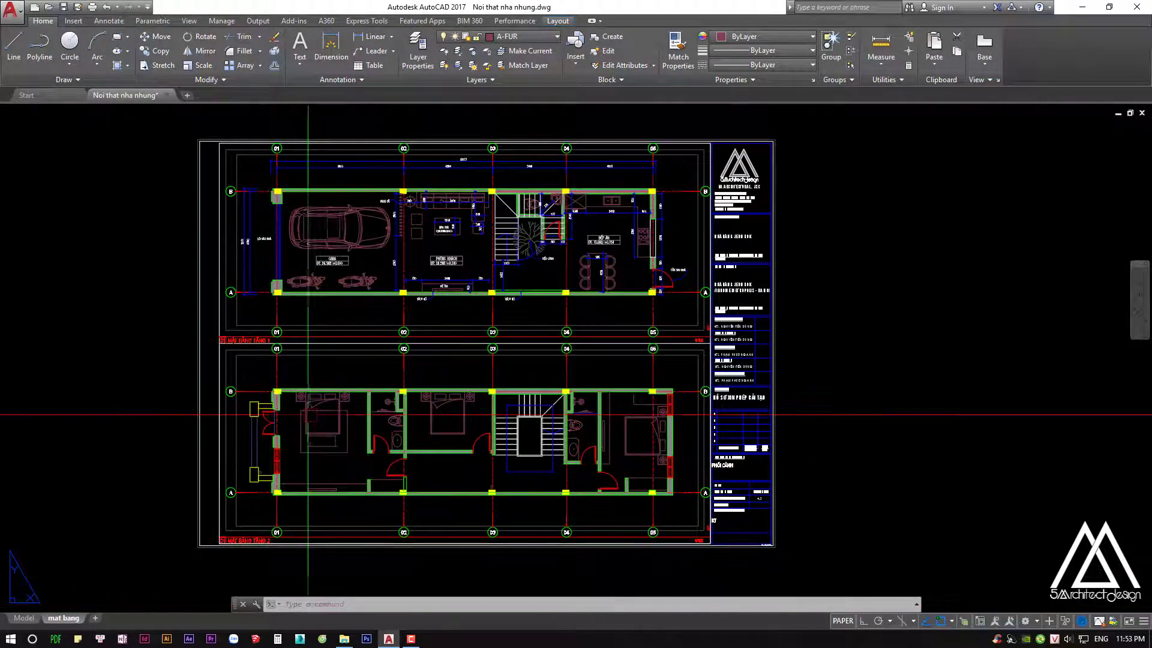
middle_click_drag(348, 387, 361, 392)
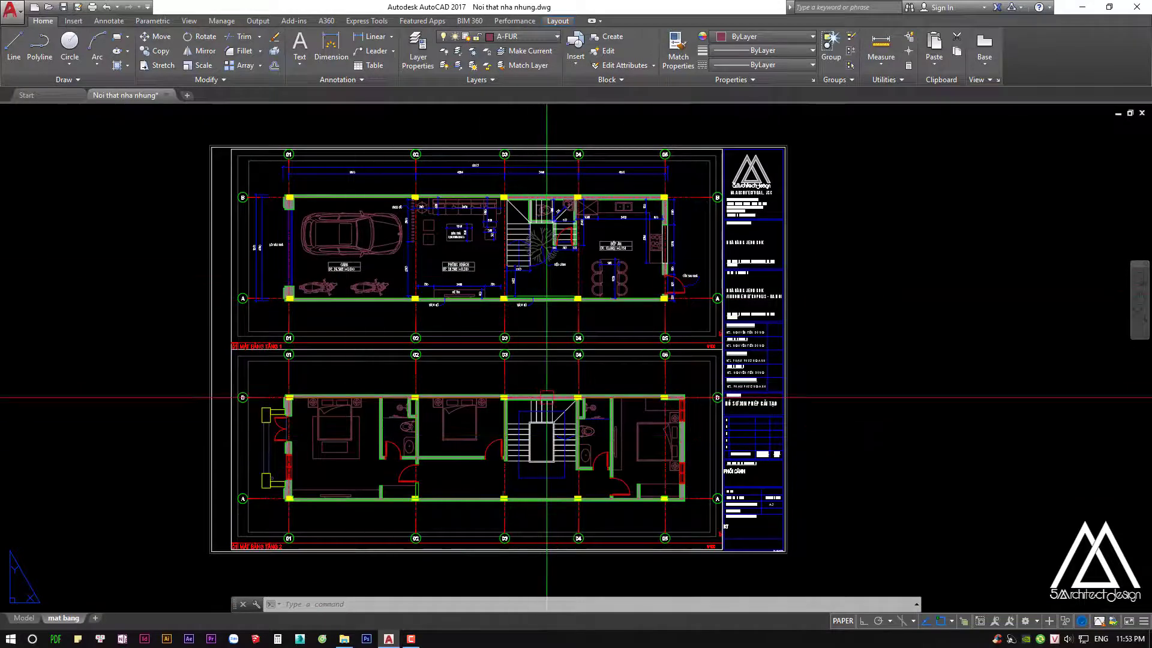
middle_click_drag(538, 334, 554, 324)
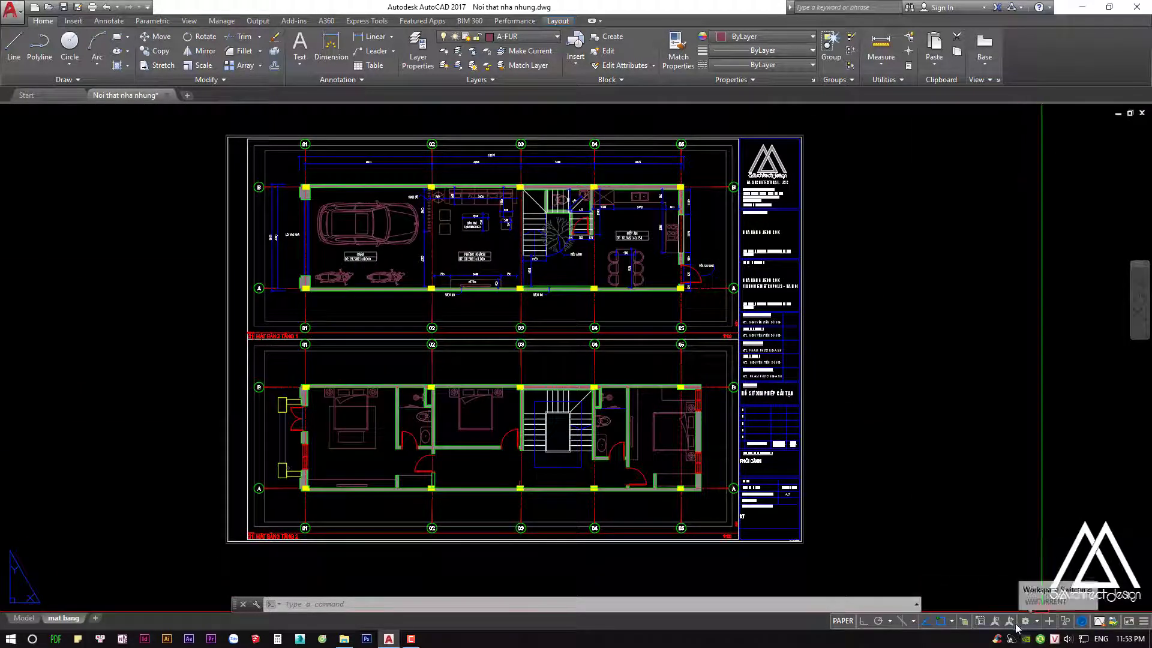
double_click(640, 363)
double_click(944, 362)
scroll(805, 249, "down", 3)
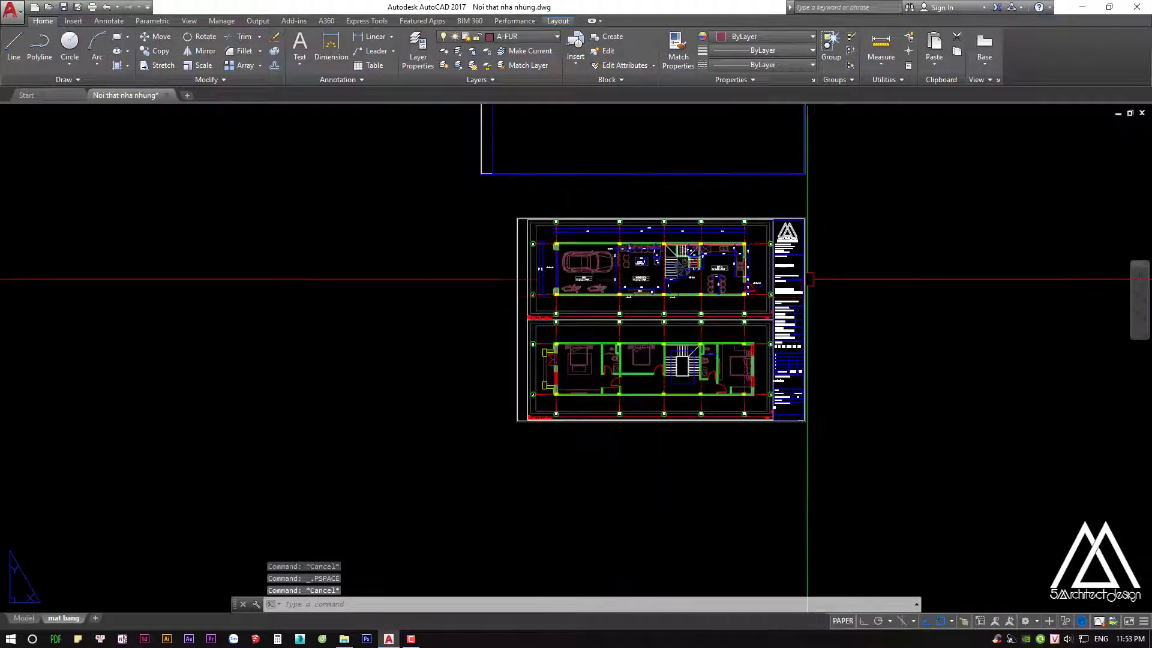
scroll(797, 245, "up", 3)
scroll(780, 360, "up", 3)
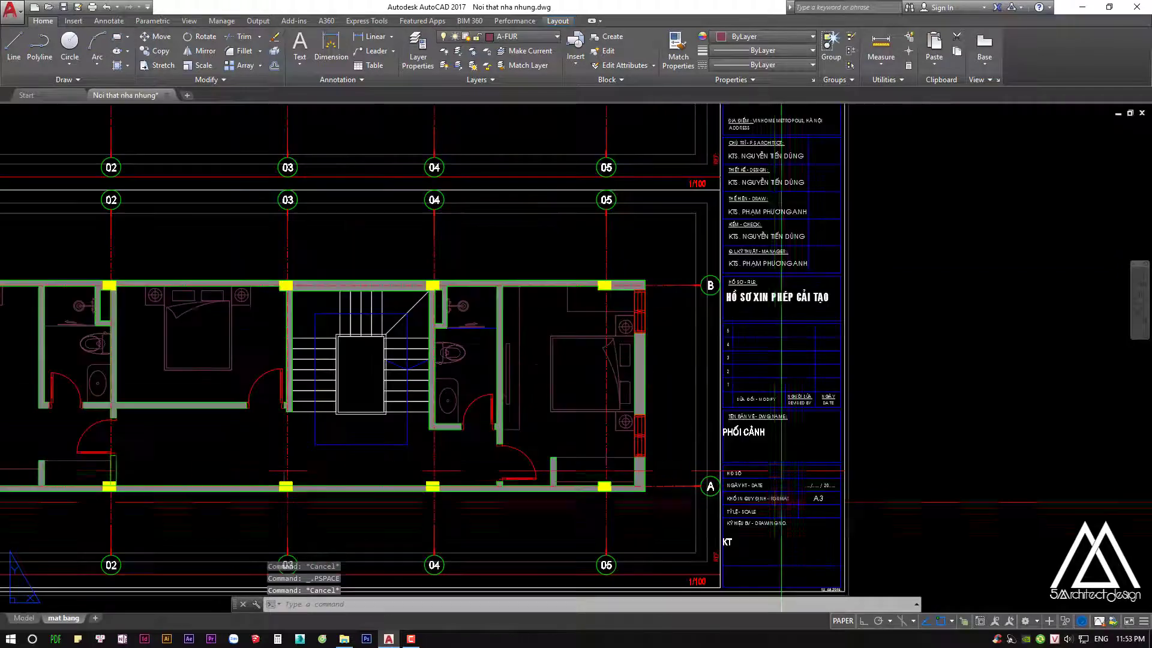
scroll(541, 438, "down", 3)
scroll(378, 273, "up", 3)
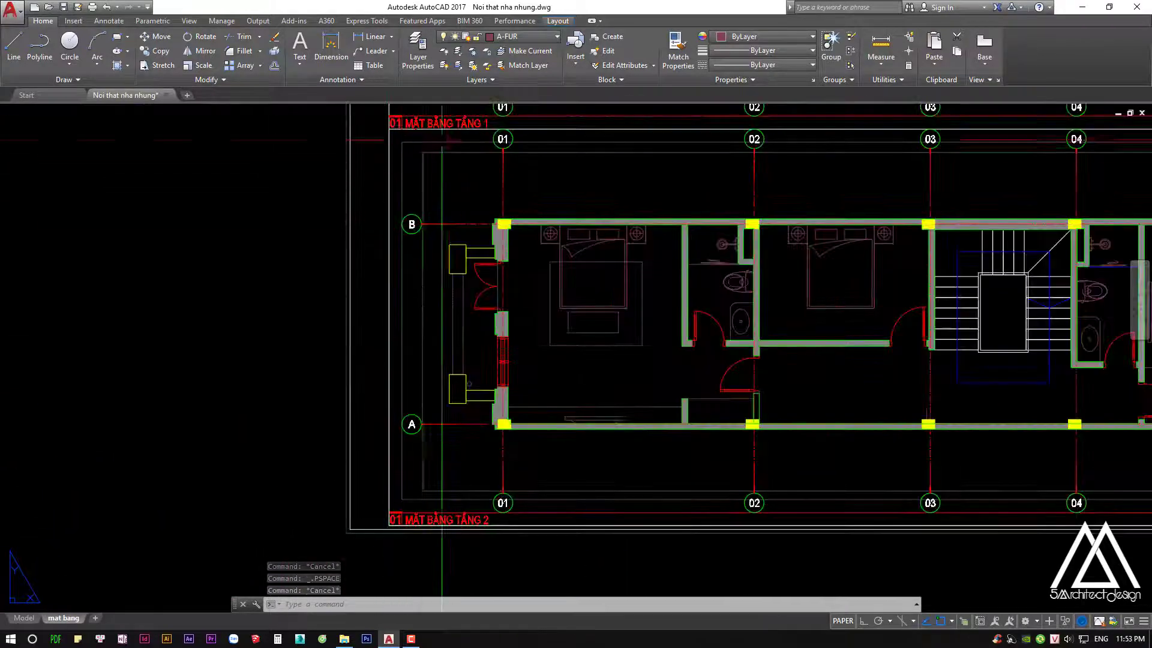
scroll(540, 480, "down", 3)
scroll(761, 422, "up", 3)
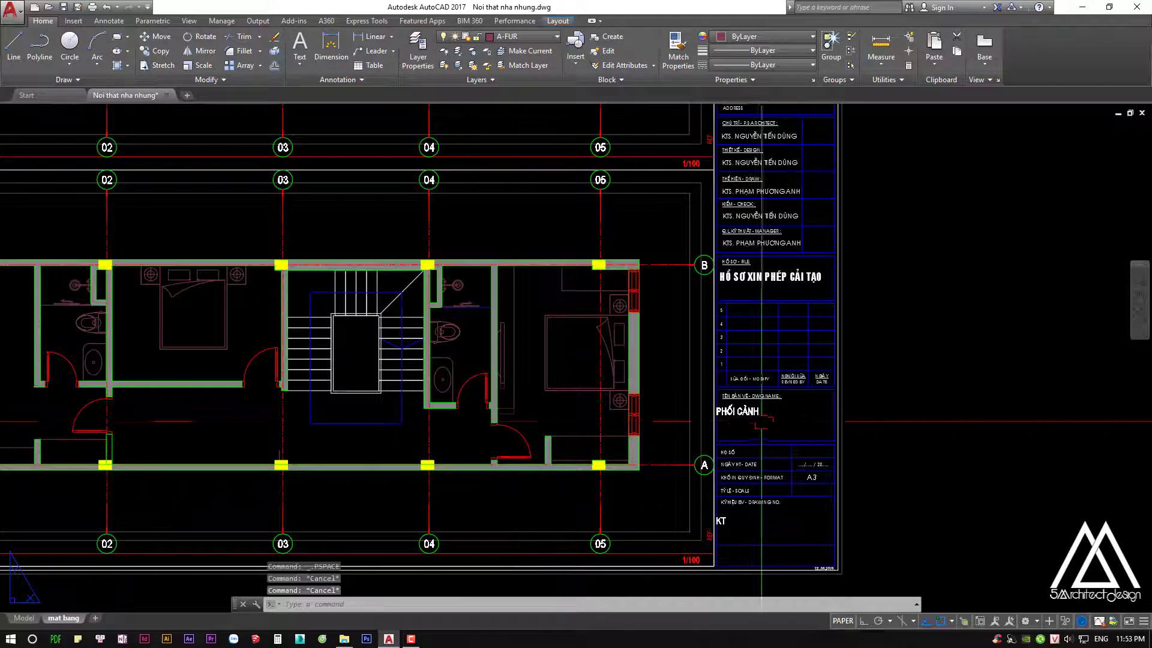
Change the title block's TENBANVE1 drawing name to MẶT BẰNG TẦNG 1. TẦNG 2
double_click(762, 419)
type("MÆT B»NG TÇNG 1. TÇNG 2")
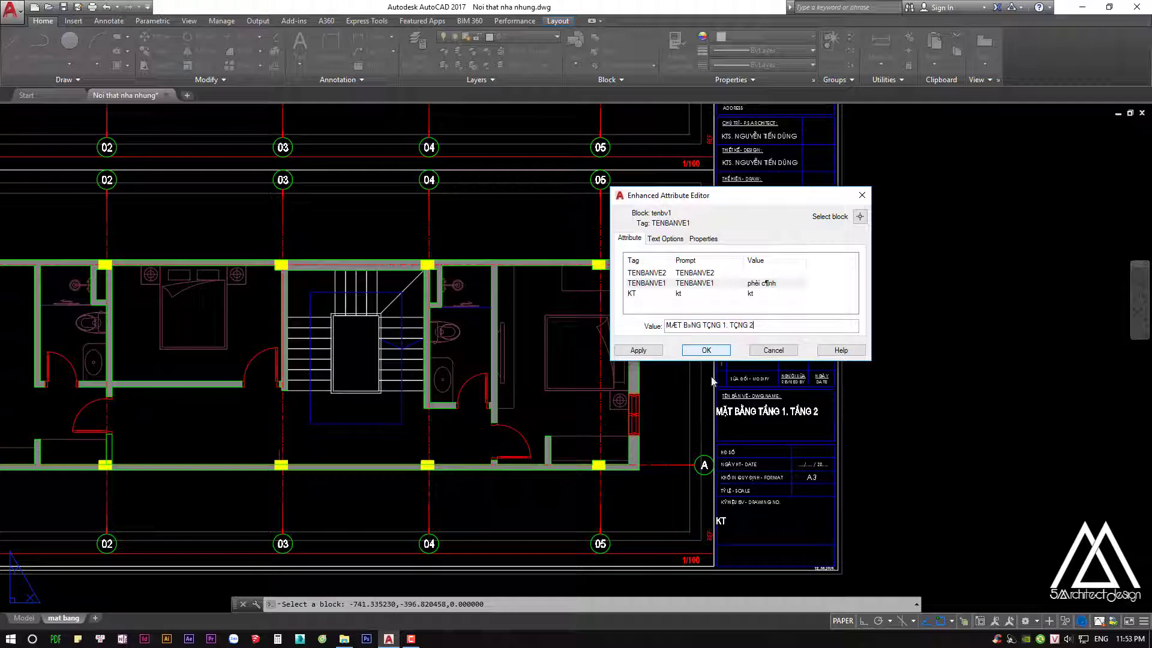
left_click(717, 354)
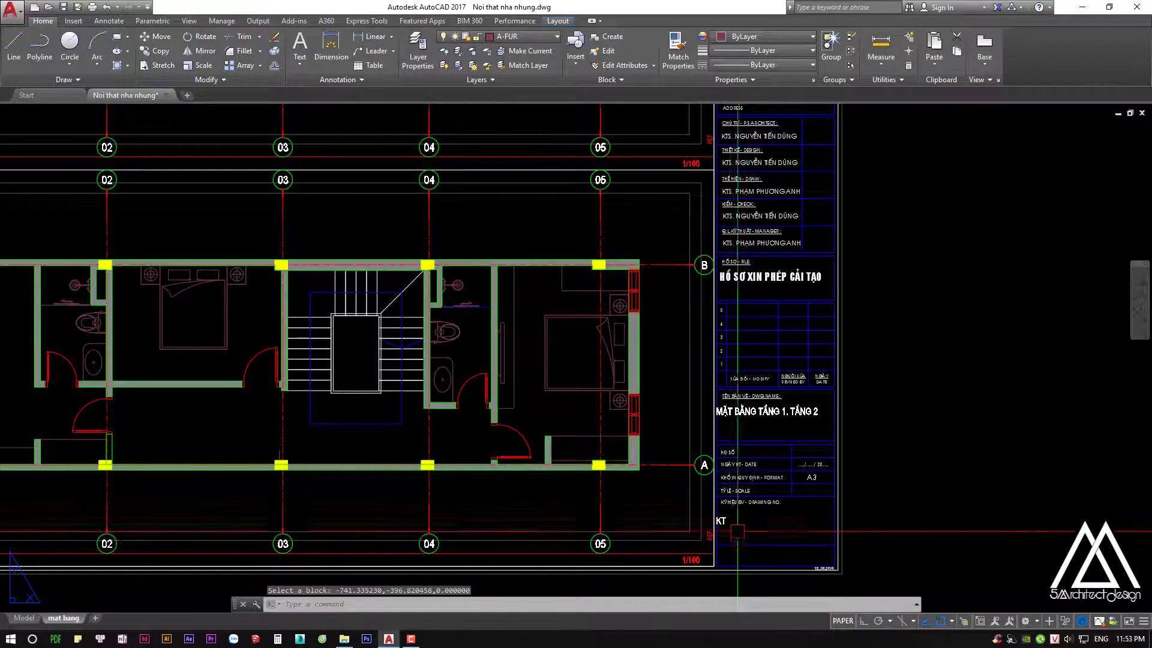
key("Escape")
Scale the title block's drawing-name entry down by a factor of 0.95
left_click(729, 521)
scroll(730, 520, "up", 3)
middle_click_drag(772, 466, 707, 438)
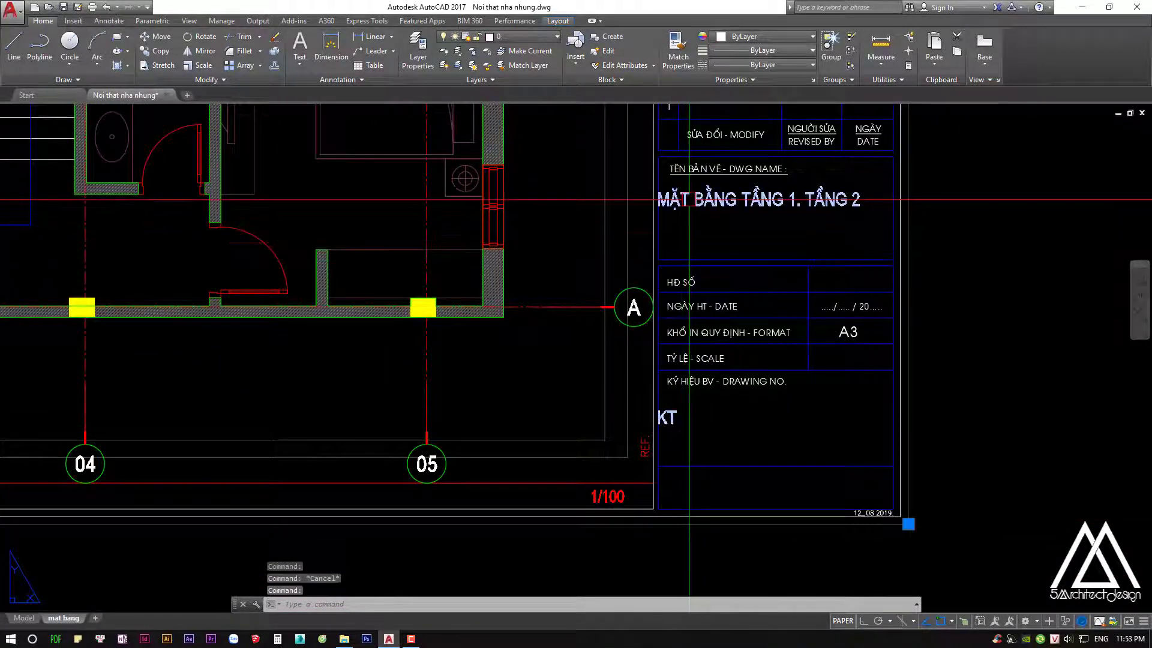
scroll(678, 198, "up", 2)
scroll(640, 199, "down", 2)
scroll(641, 199, "down", 2)
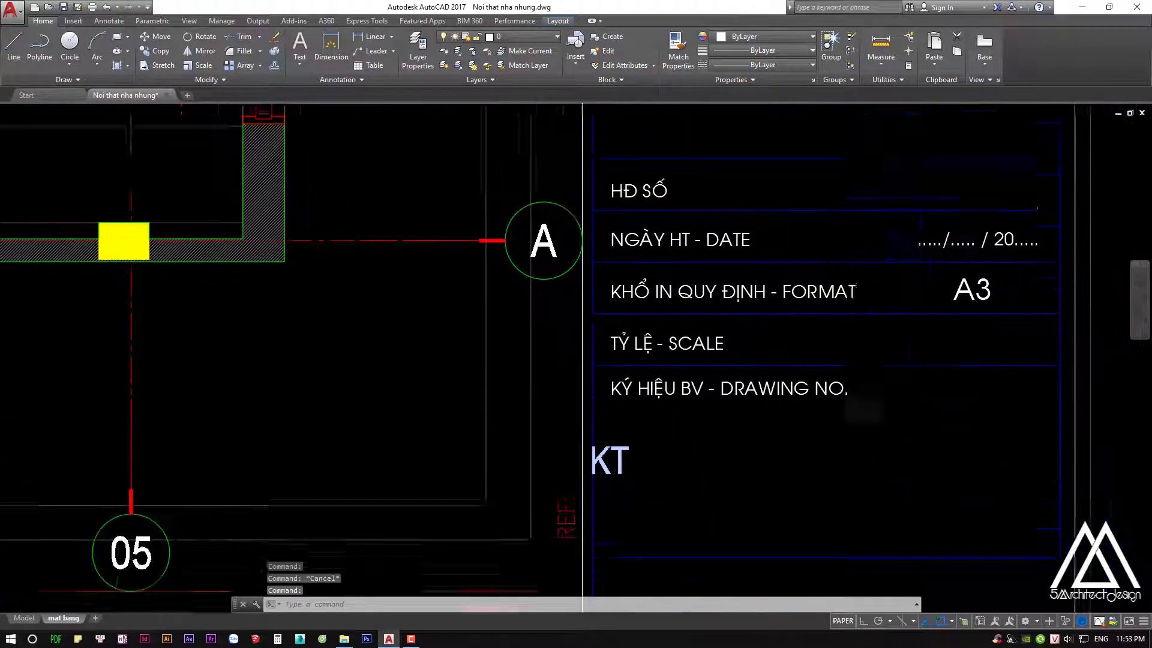
scroll(720, 300, "down", 2)
type("sc")
key("Return")
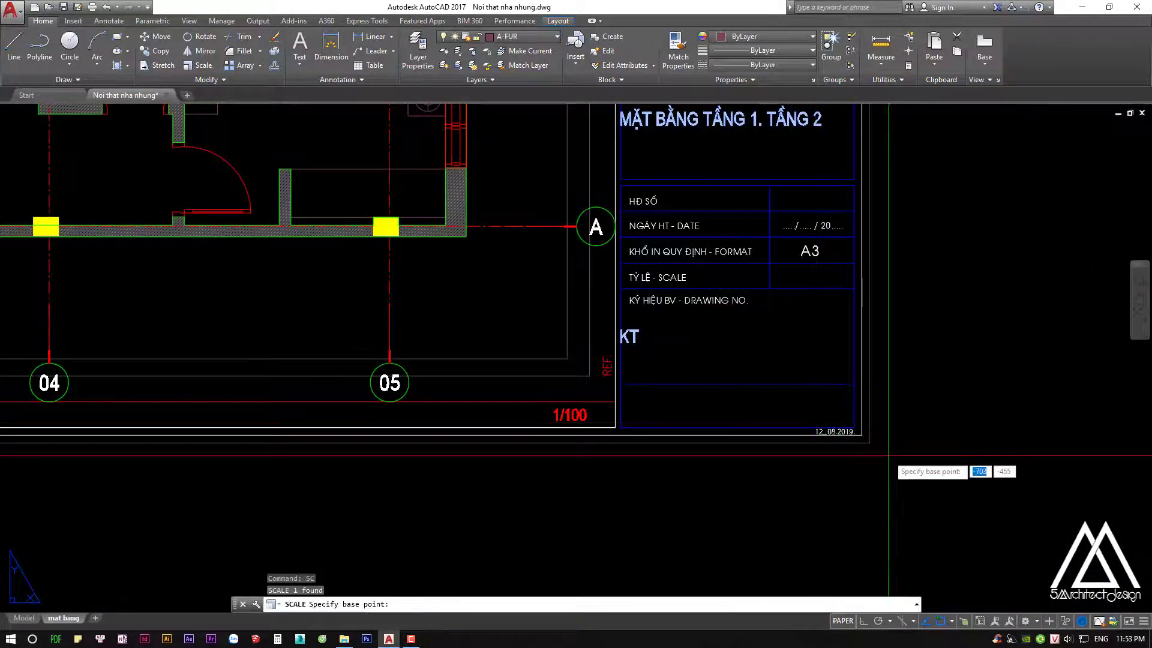
left_click(869, 442)
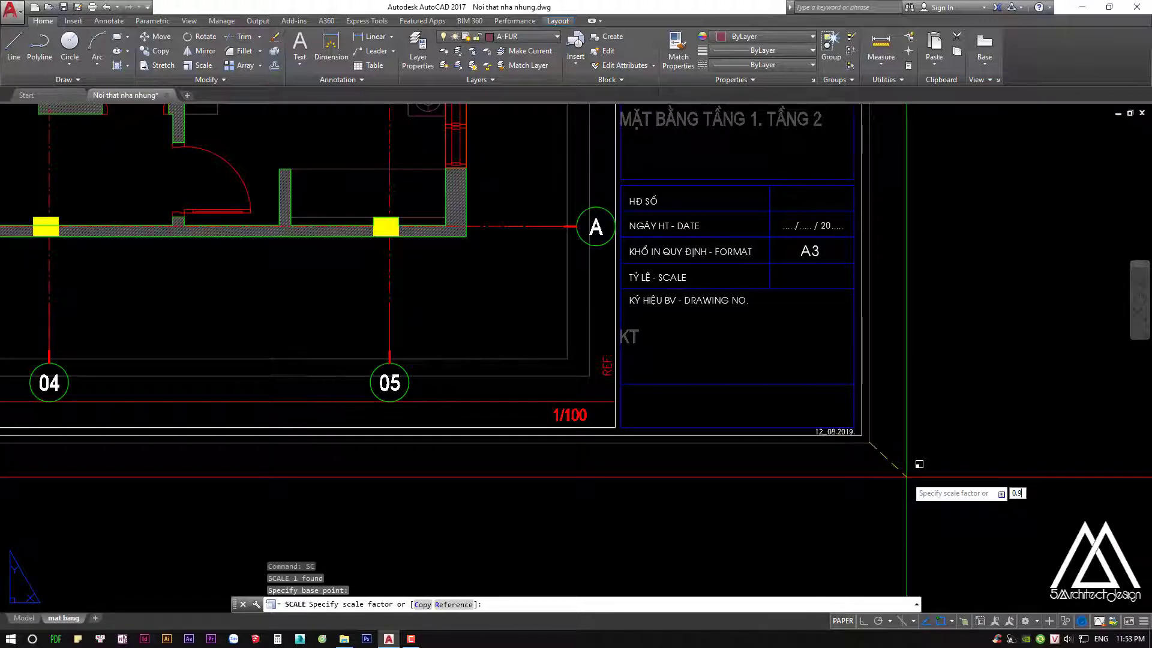
type("5")
key("Return")
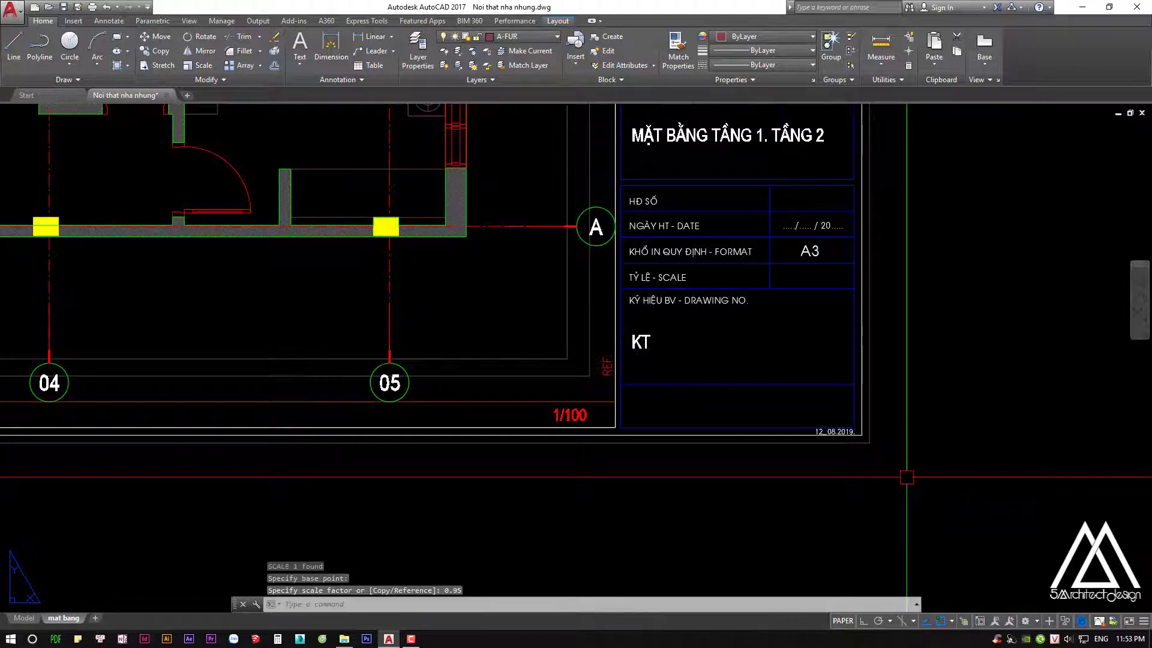
mouse_move(456, 300)
middle_mouse_down()
mouse_move(466, 386)
mouse_move(533, 417)
mouse_move(599, 424)
middle_mouse_up()
key("Escape")
key("Escape")
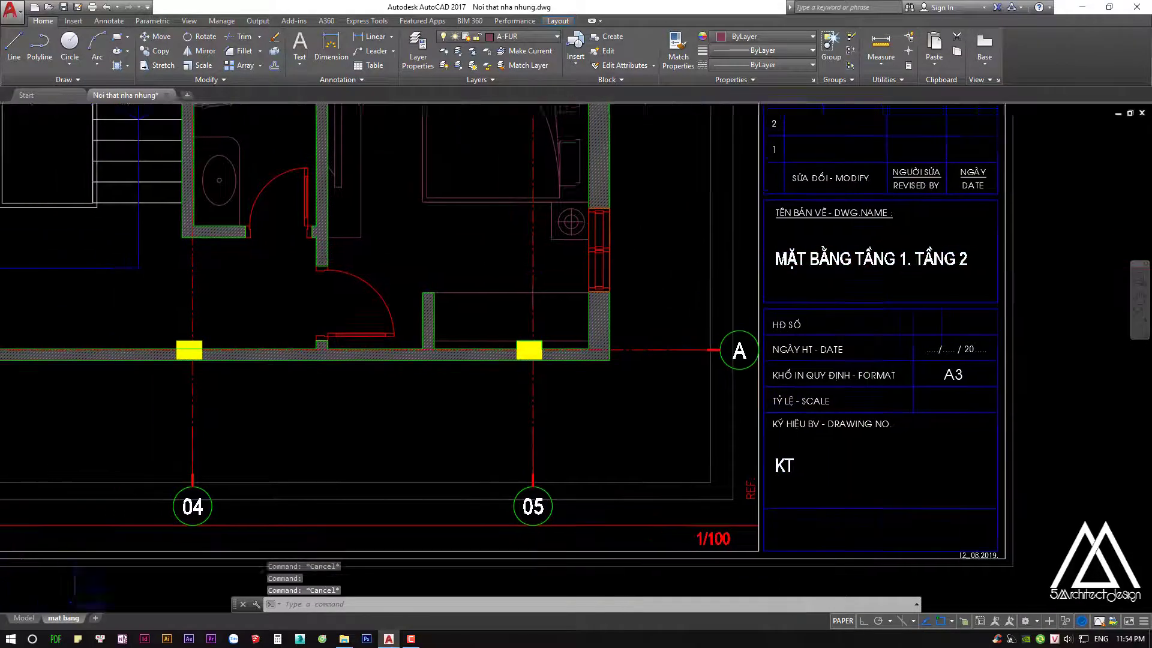
mouse_move(736, 347)
middle_mouse_down()
mouse_move(848, 350)
mouse_move(1026, 318)
mouse_move(975, 339)
middle_mouse_up()
scroll(767, 351, "down", 6)
scroll(768, 356, "up", 3)
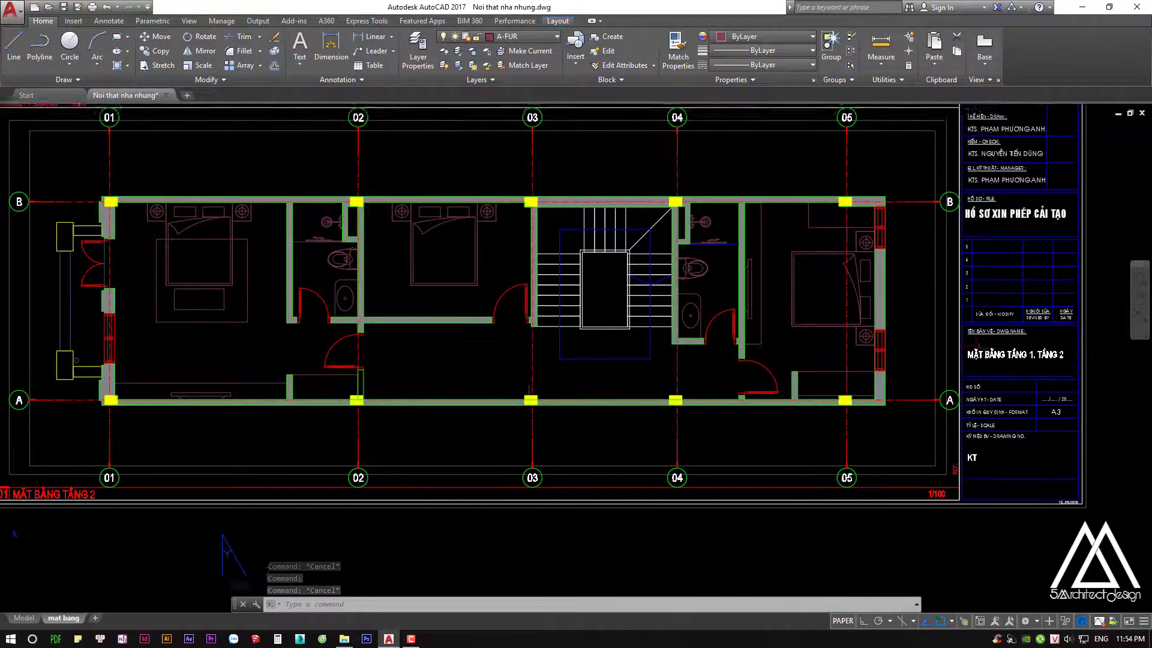
scroll(797, 396, "down", 4)
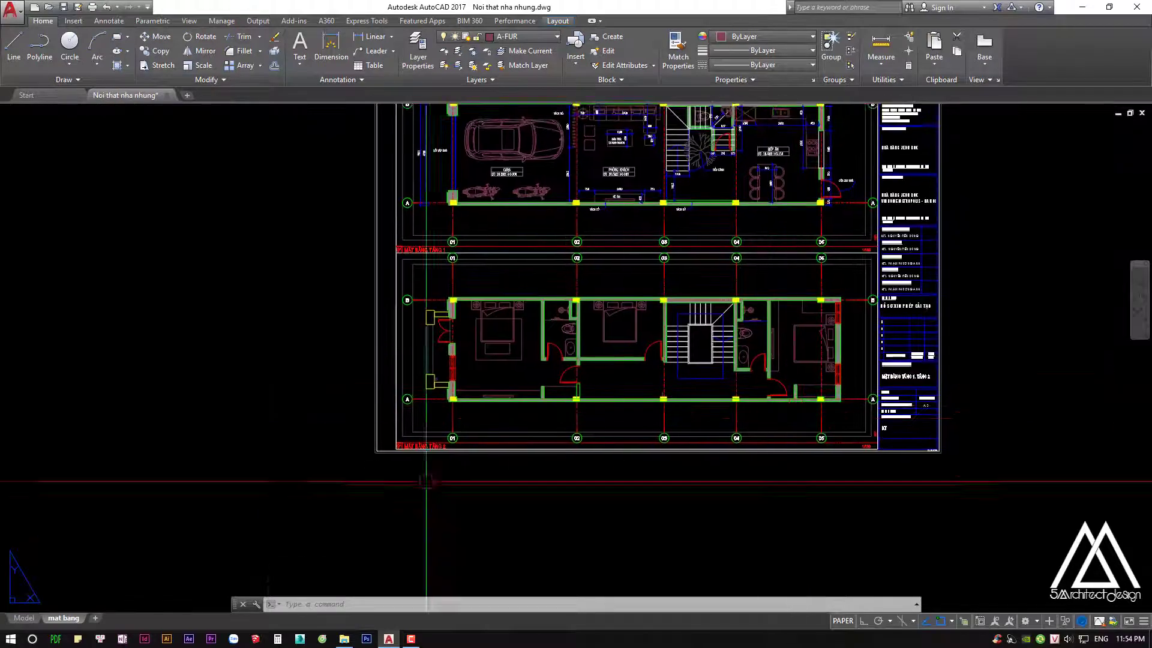
scroll(229, 546, "down", 1)
middle_click_drag(229, 546, 252, 516)
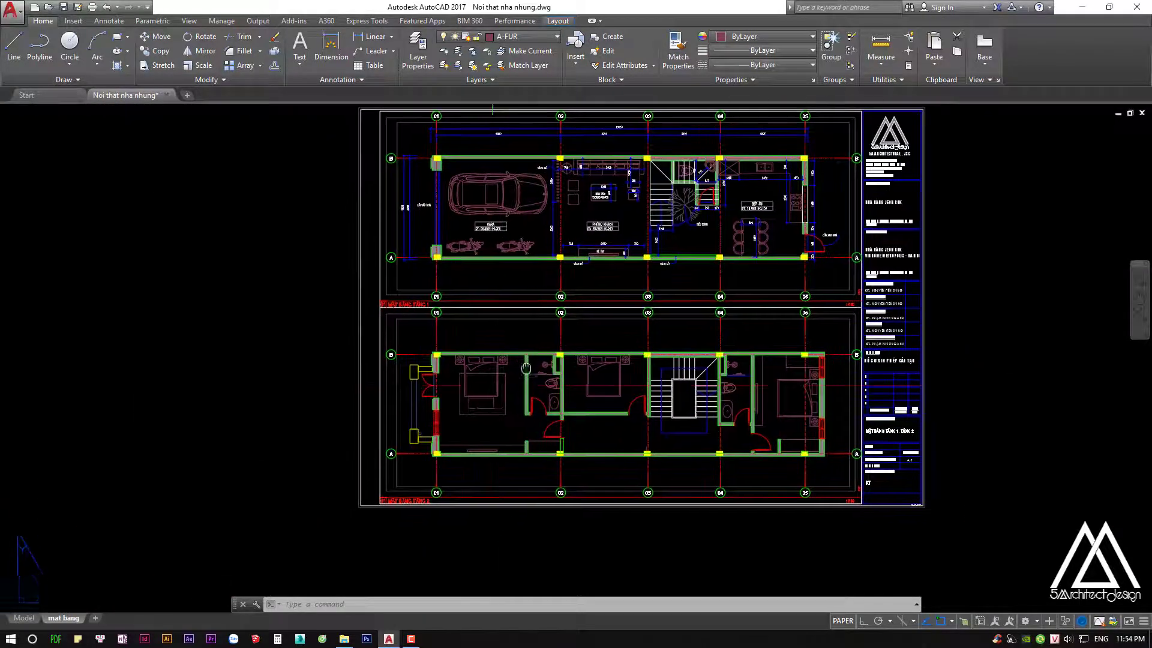
scroll(455, 430, "down", 3)
scroll(454, 429, "down", 2)
middle_click_drag(468, 468, 492, 430)
key("Escape")
key("Escape")
key("Escape")
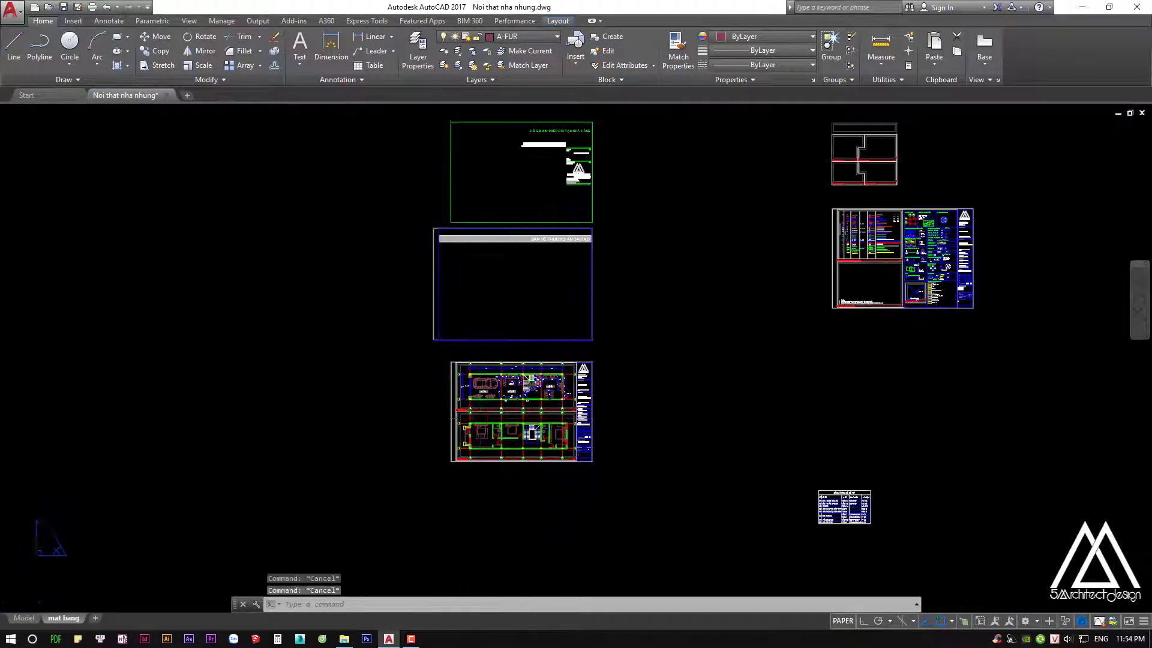
scroll(532, 386, "up", 2)
middle_click_drag(532, 385, 596, 297)
scroll(636, 288, "up", 2)
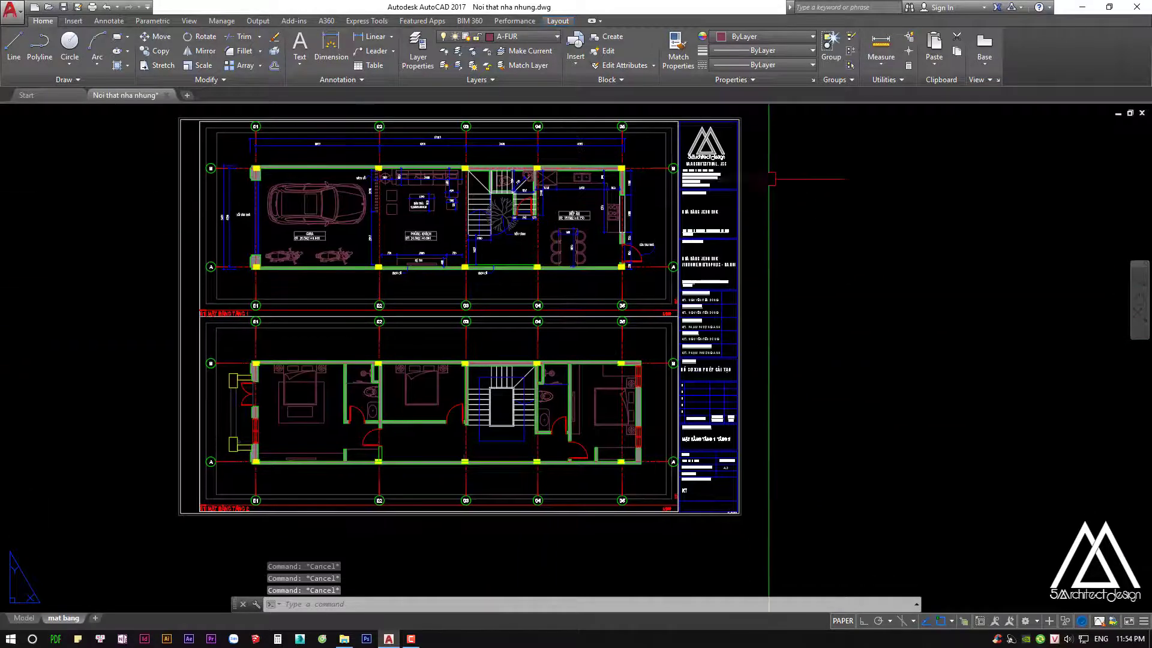
scroll(768, 180, "down", 2)
left_click(773, 117)
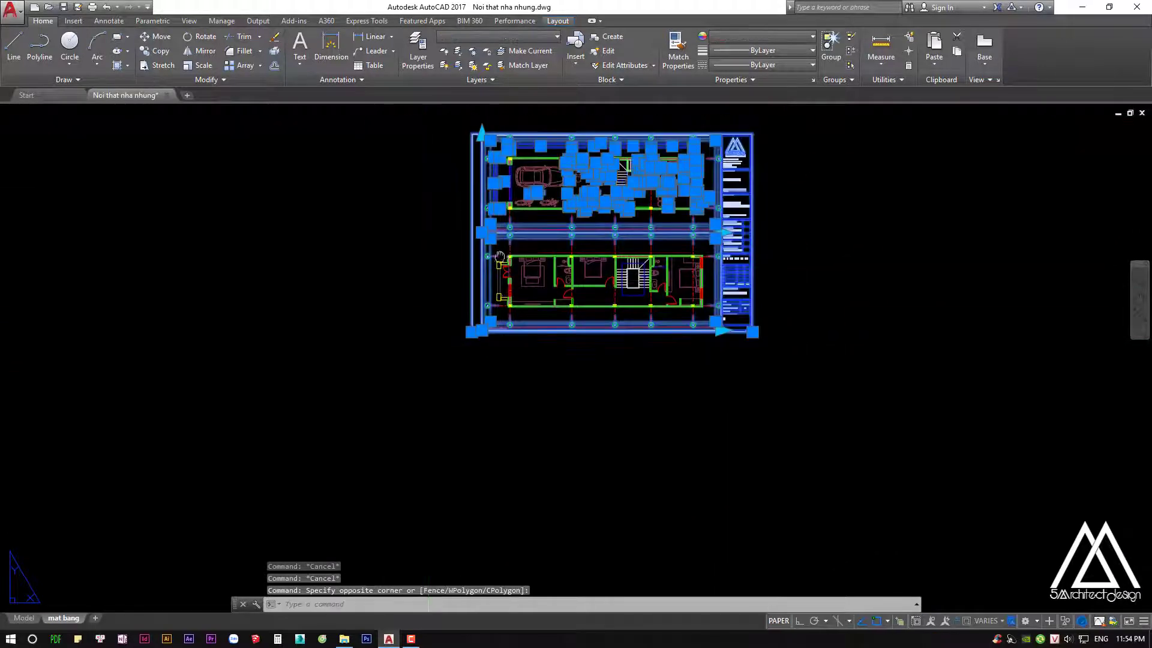
Select the top and left dimension lines of the ground-floor plan, excluding the outer border
key("Escape")
scroll(488, 224, "up", 3)
scroll(463, 196, "up", 3)
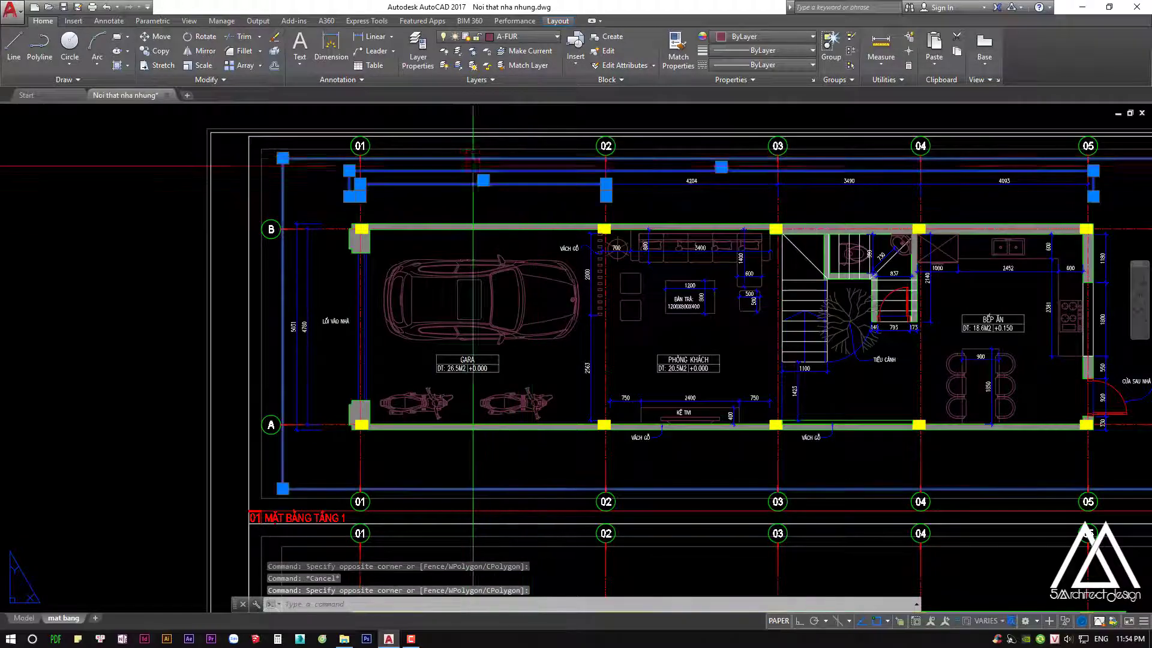
middle_click_drag(336, 194, 220, 267)
left_click(226, 227)
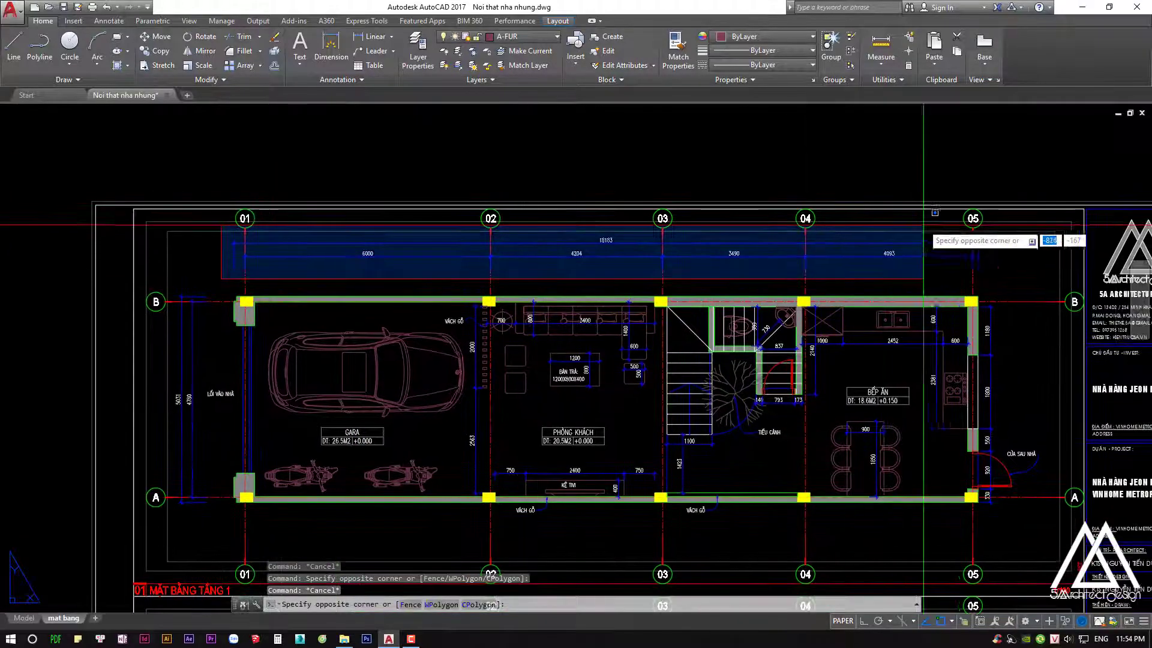
left_click(1020, 271)
middle_click_drag(638, 300, 809, 253)
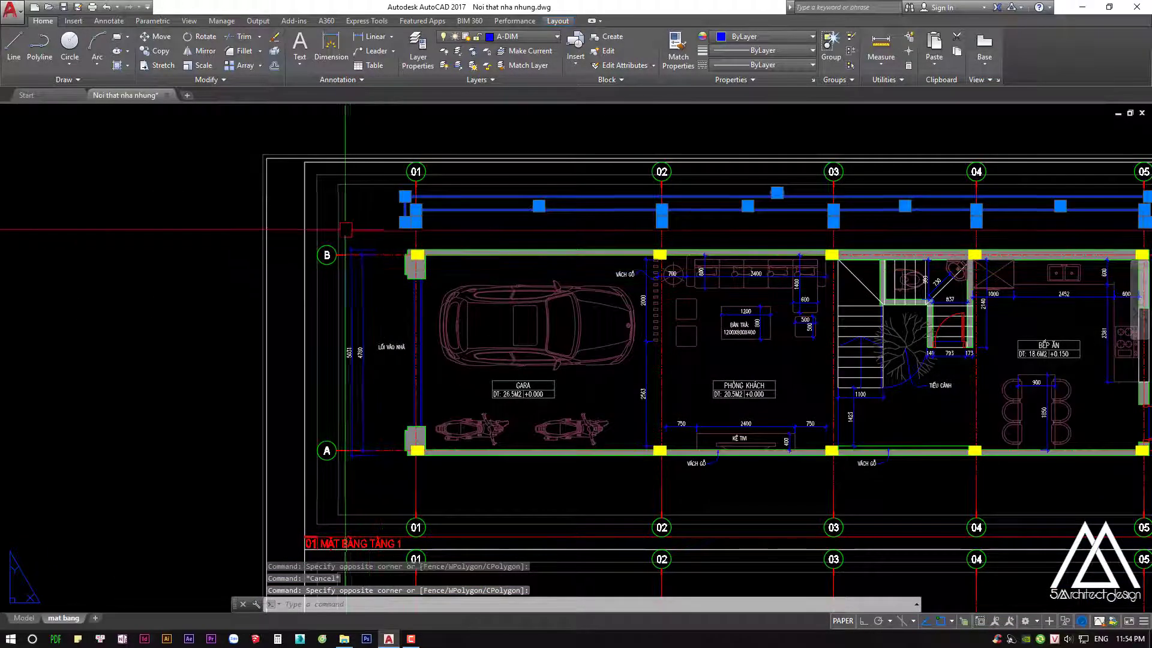
left_click(339, 380)
left_click(346, 228)
left_click(462, 573)
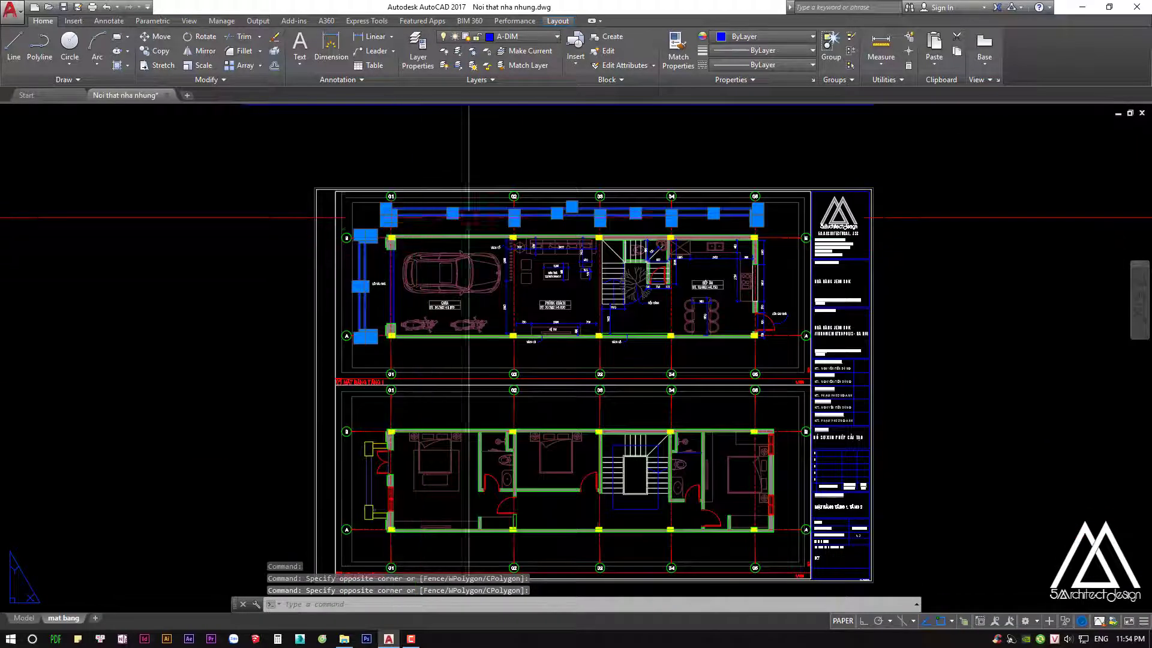
scroll(730, 227, "up", 3)
scroll(609, 192, "down", 3)
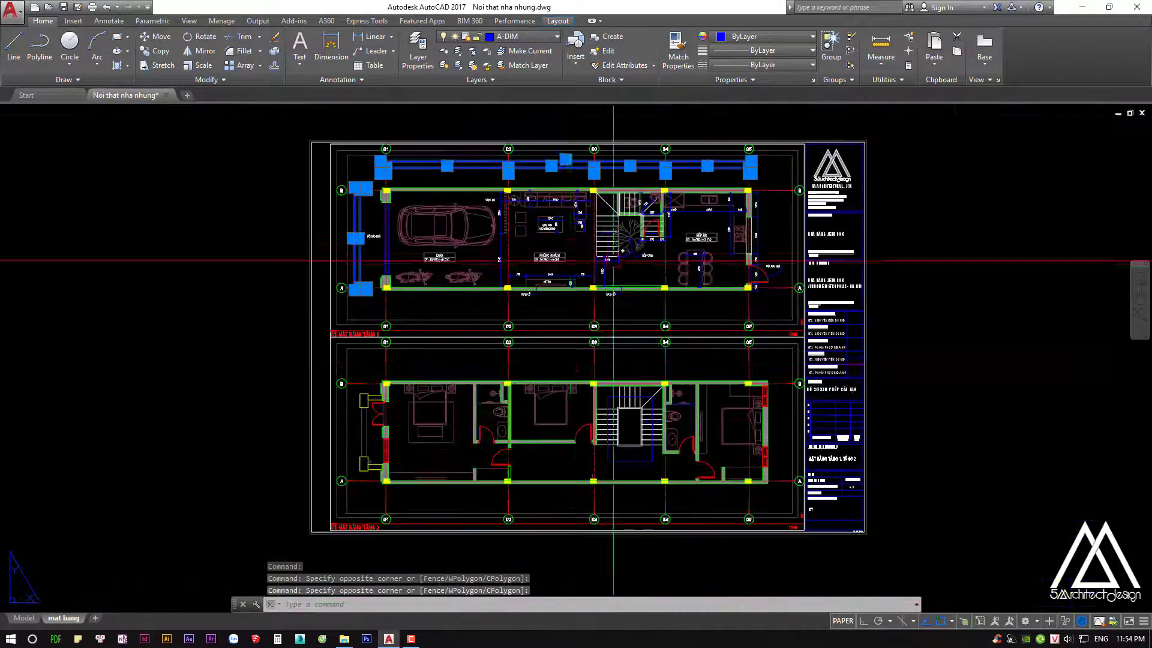
scroll(420, 240, "up", 3)
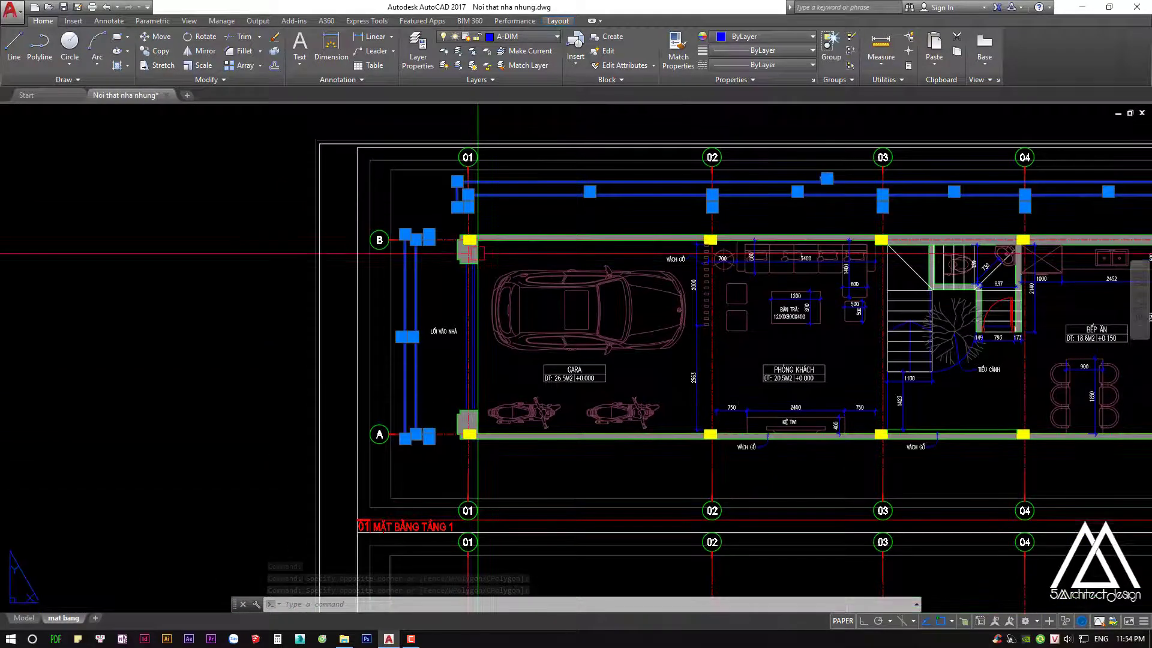
Define the selection as block DIM 1 with its base point at the grid A / 01 corner
type("B")
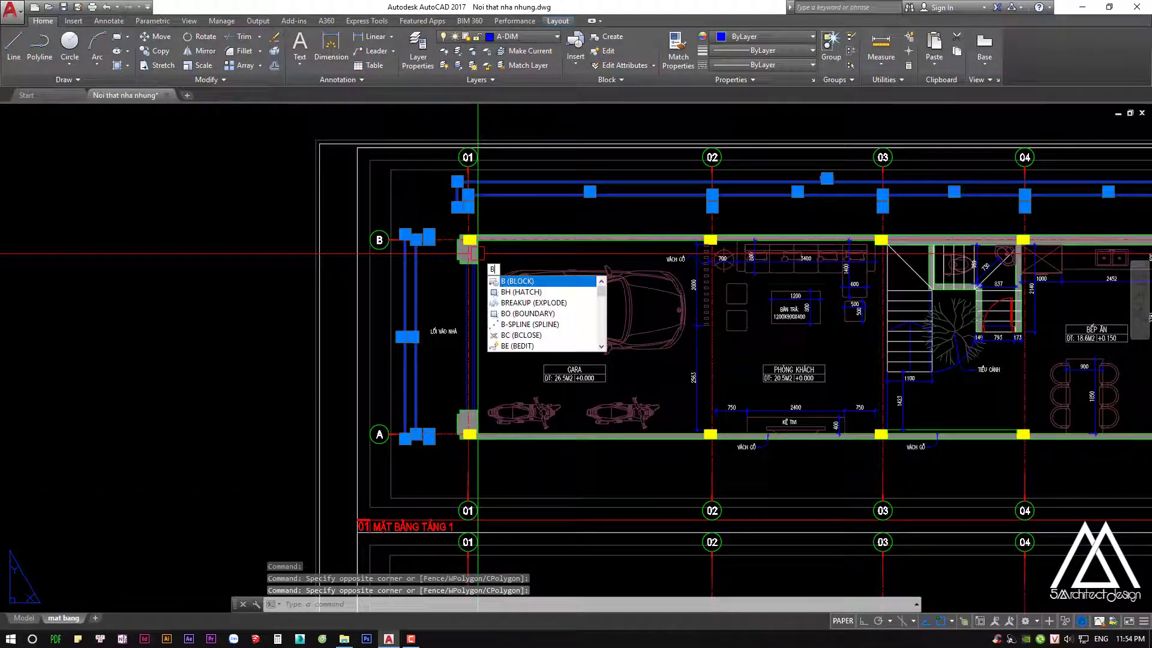
key("Return")
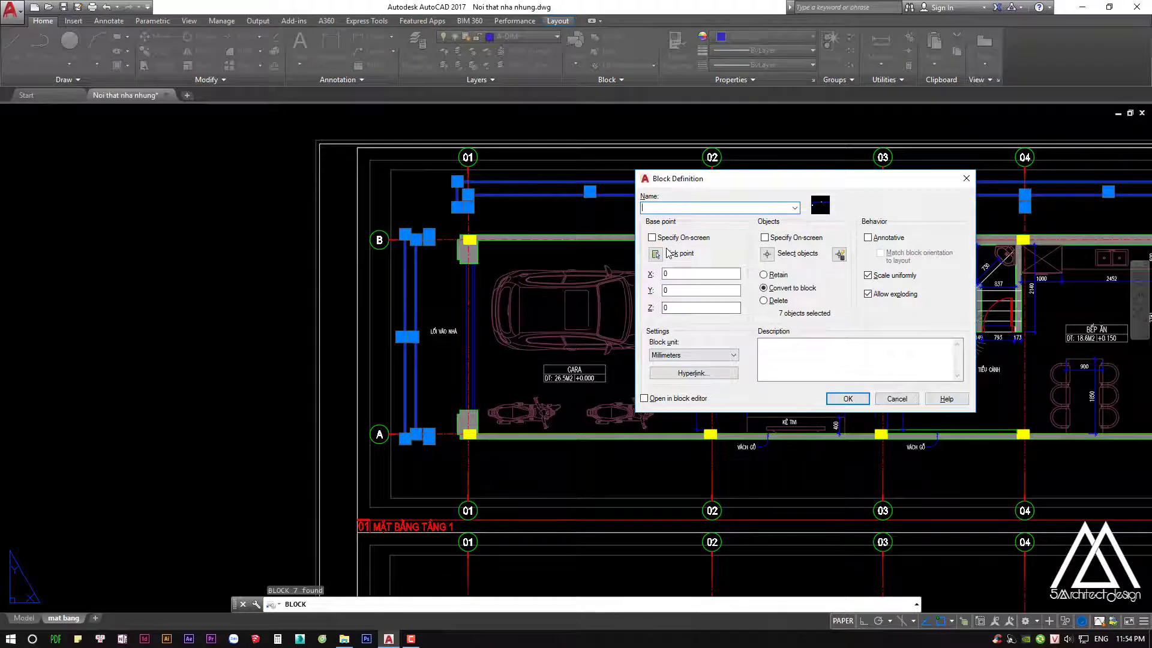
type("DIM")
type(" 1")
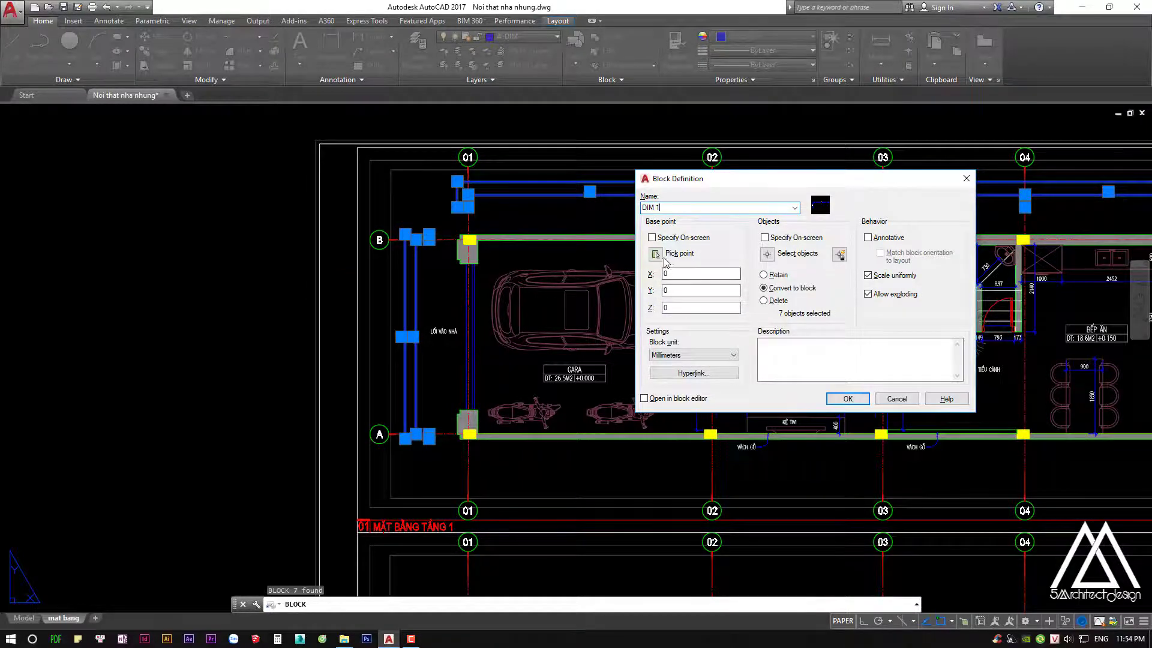
left_click(655, 254)
middle_click_drag(469, 458, 498, 381)
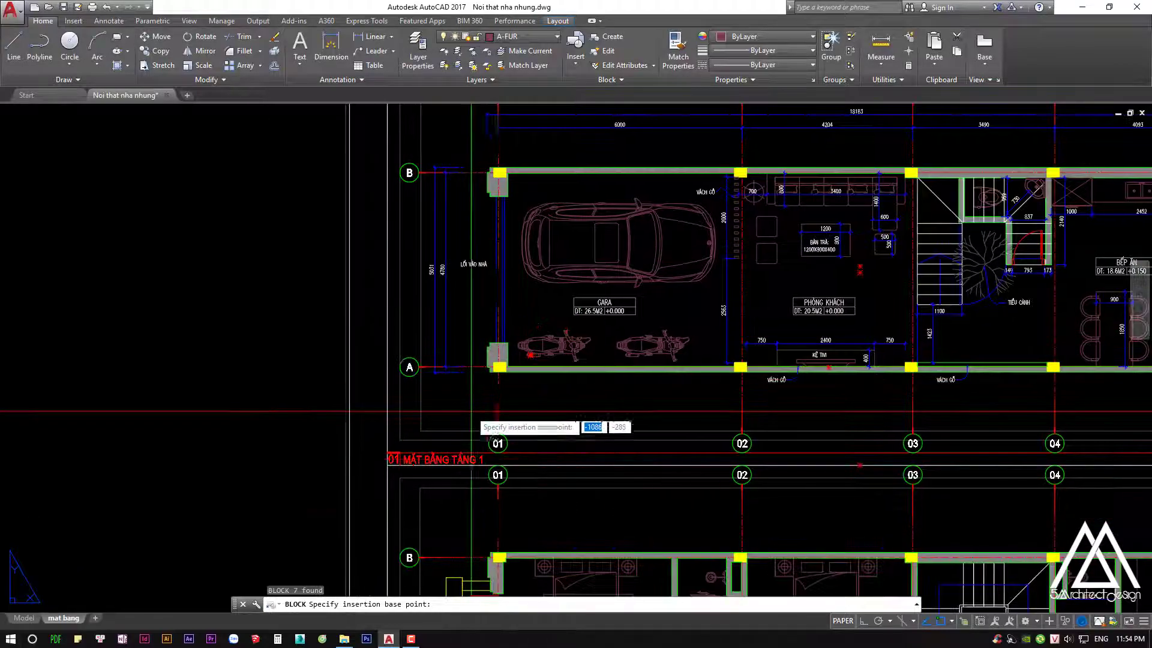
scroll(498, 381, "up", 3)
scroll(496, 367, "up", 3)
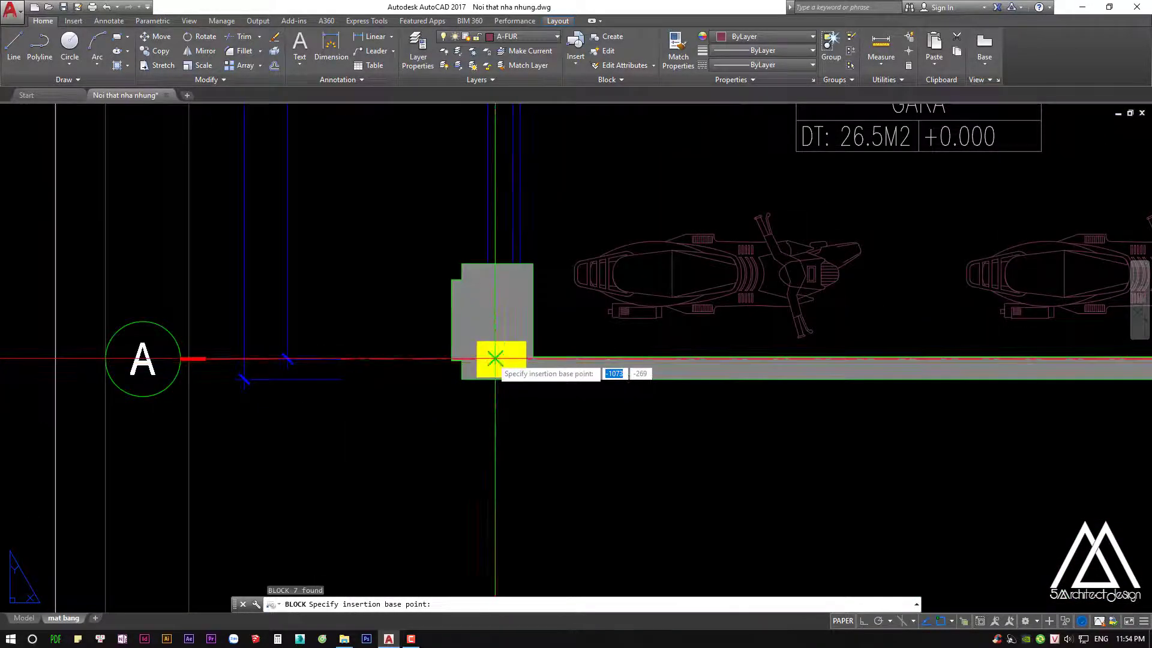
left_click(495, 358)
left_click(843, 398)
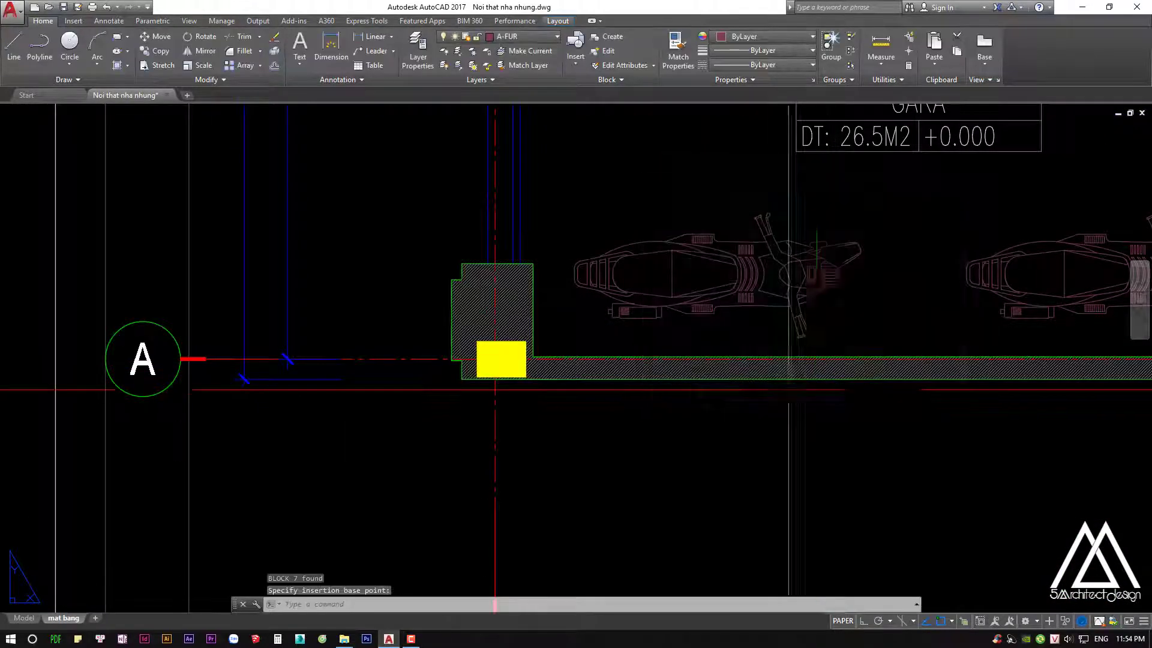
scroll(545, 357, "down", 3)
Select the DIM 1 dimension block near the grid A corner, cancelling an accidental grip stretch
left_click(519, 358)
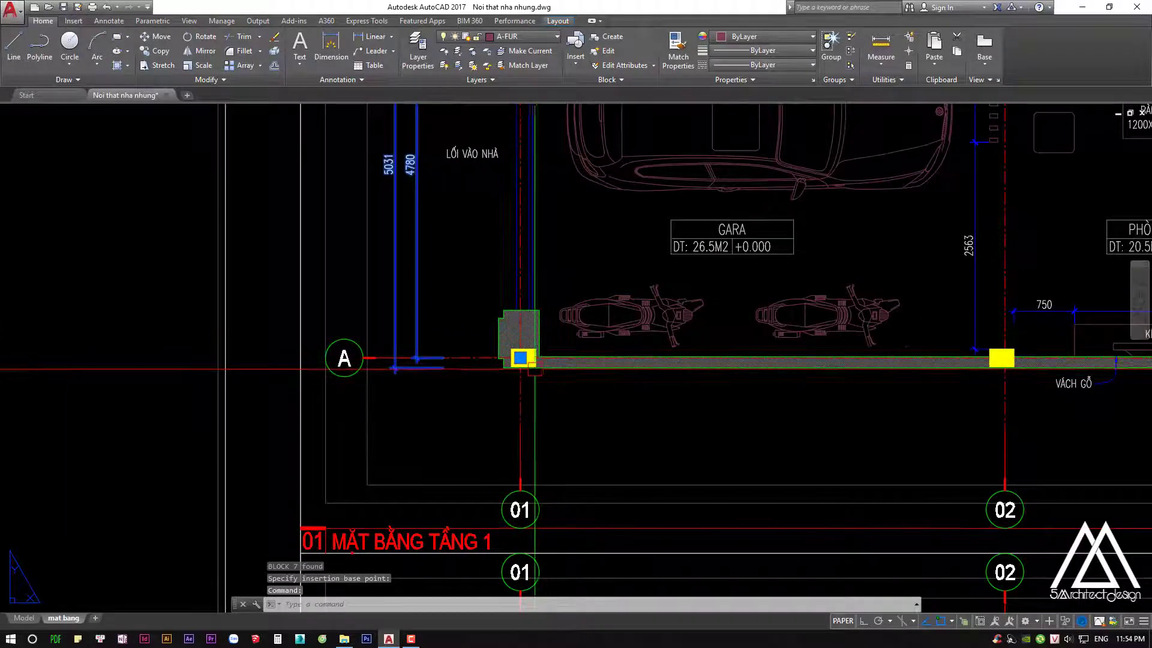
middle_click_drag(527, 360, 562, 349)
left_click(561, 349)
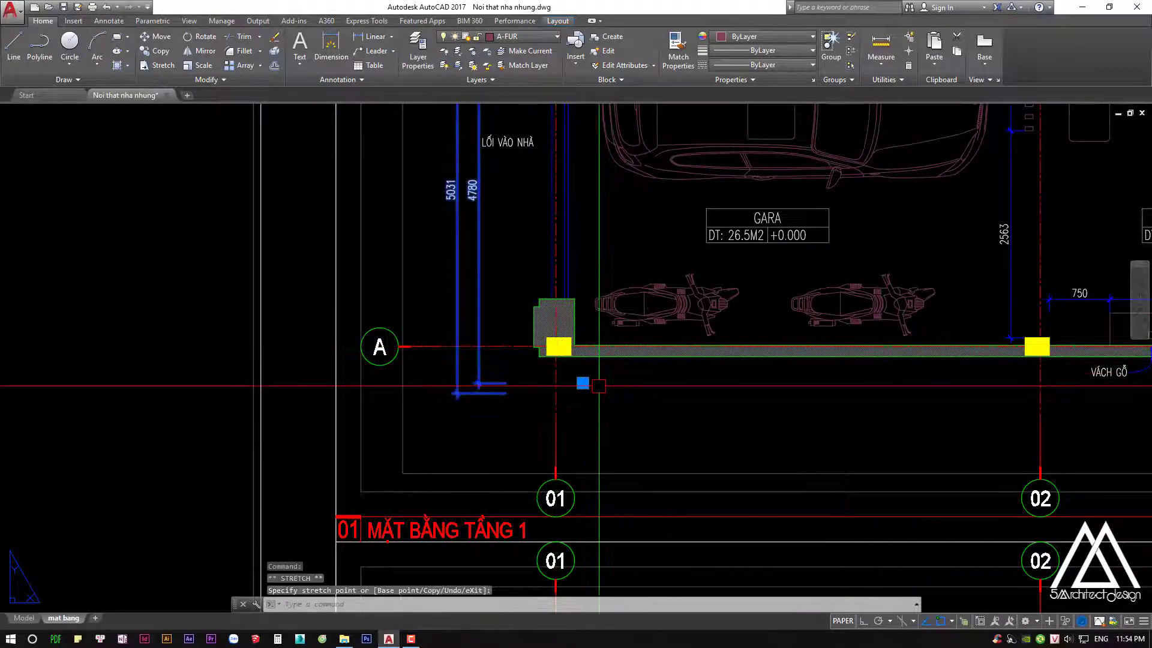
scroll(556, 346, "up", 3)
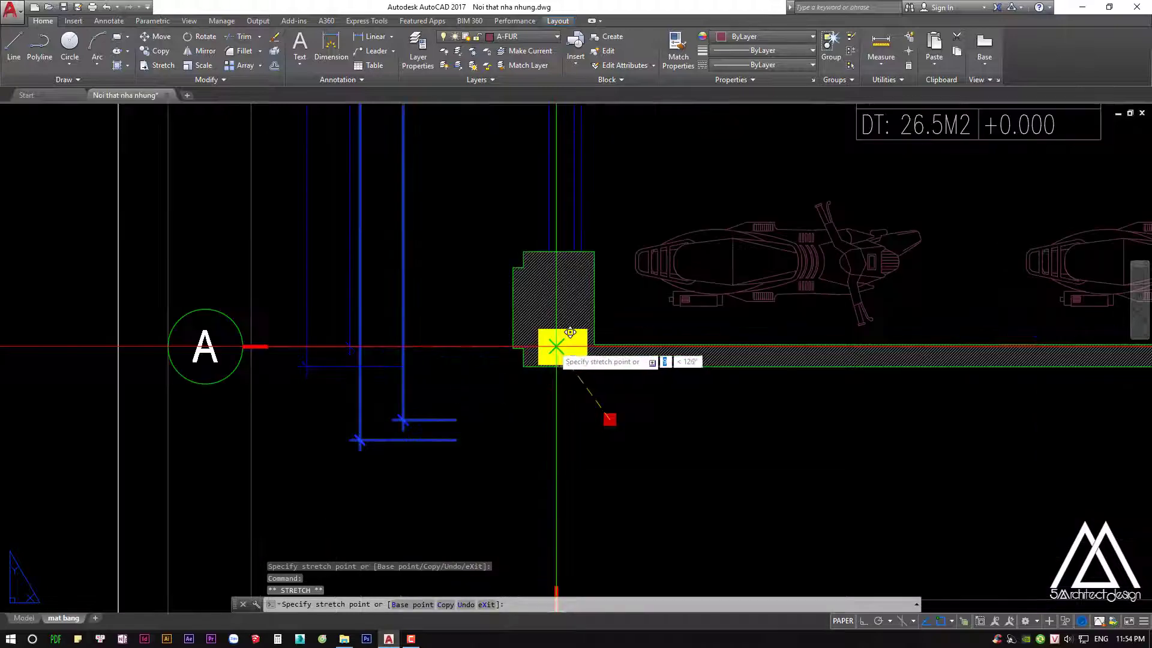
scroll(556, 346, "down", 3)
scroll(517, 361, "up", 1)
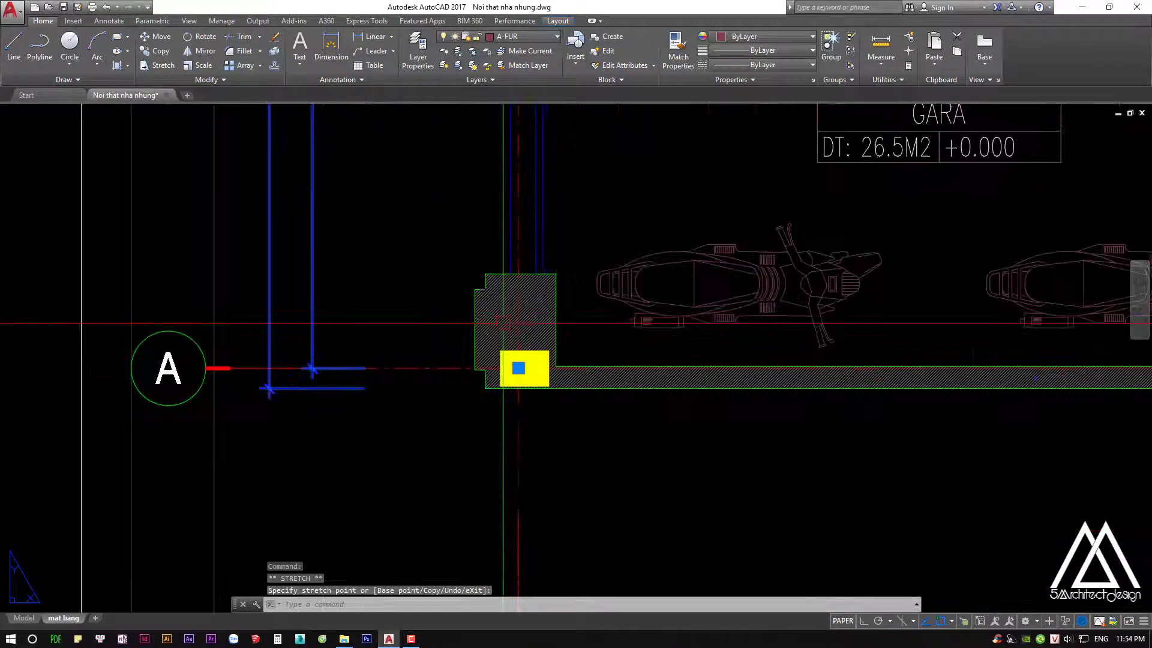
scroll(515, 366, "down", 1)
scroll(522, 360, "down", 2)
scroll(550, 315, "up", 2)
key("Escape")
Copy the DIM 1 block from its column corner to the second-floor grid A / 01 corner
type("co")
key("space")
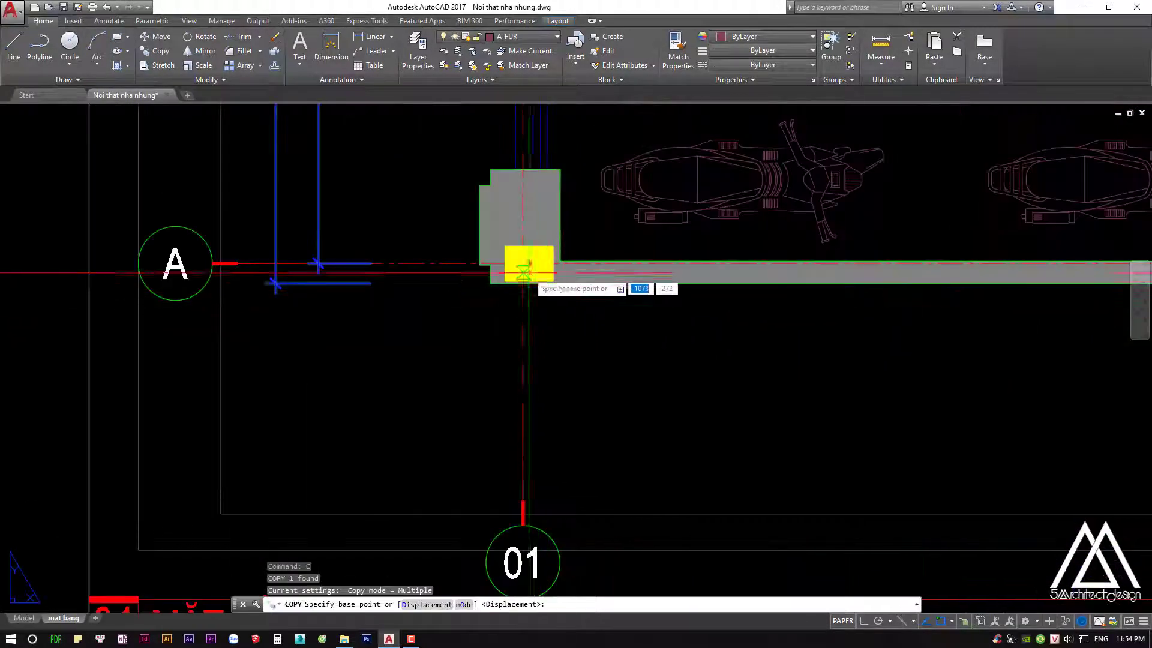
left_click(521, 260)
scroll(522, 260, "down", 2)
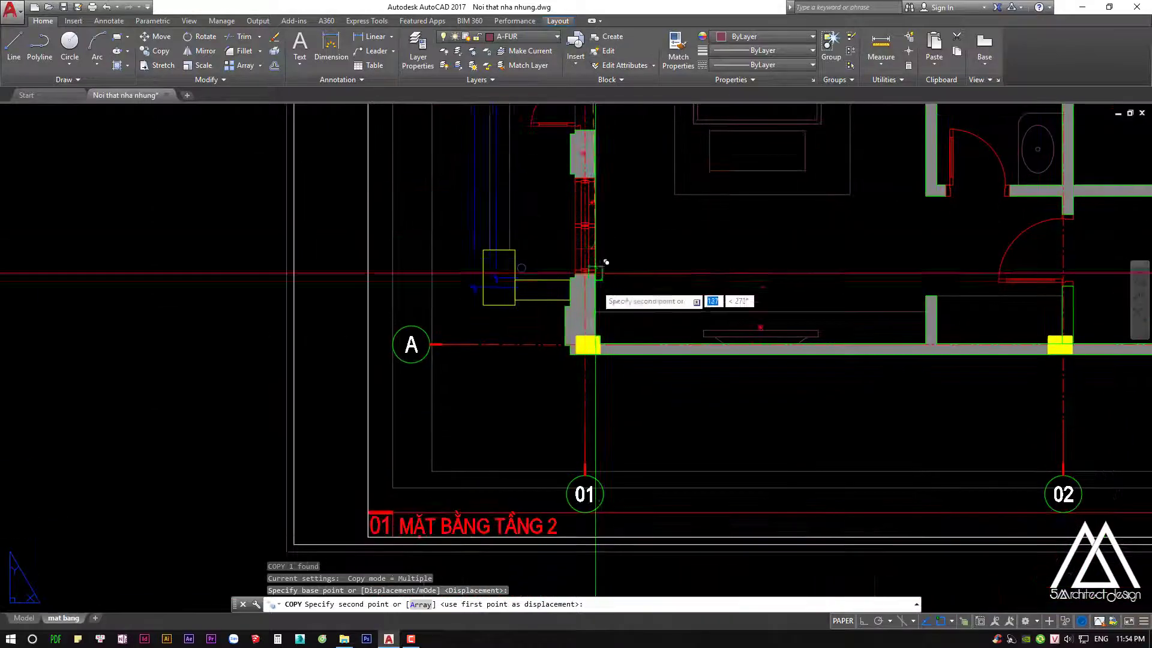
scroll(594, 304, "up", 5)
left_click(591, 306)
key("Return")
scroll(497, 340, "down", 6)
key("Escape")
key("Escape")
key("Escape")
Check the copied left-side dimensions along the second-floor bedroom wall
scroll(497, 340, "down", 2)
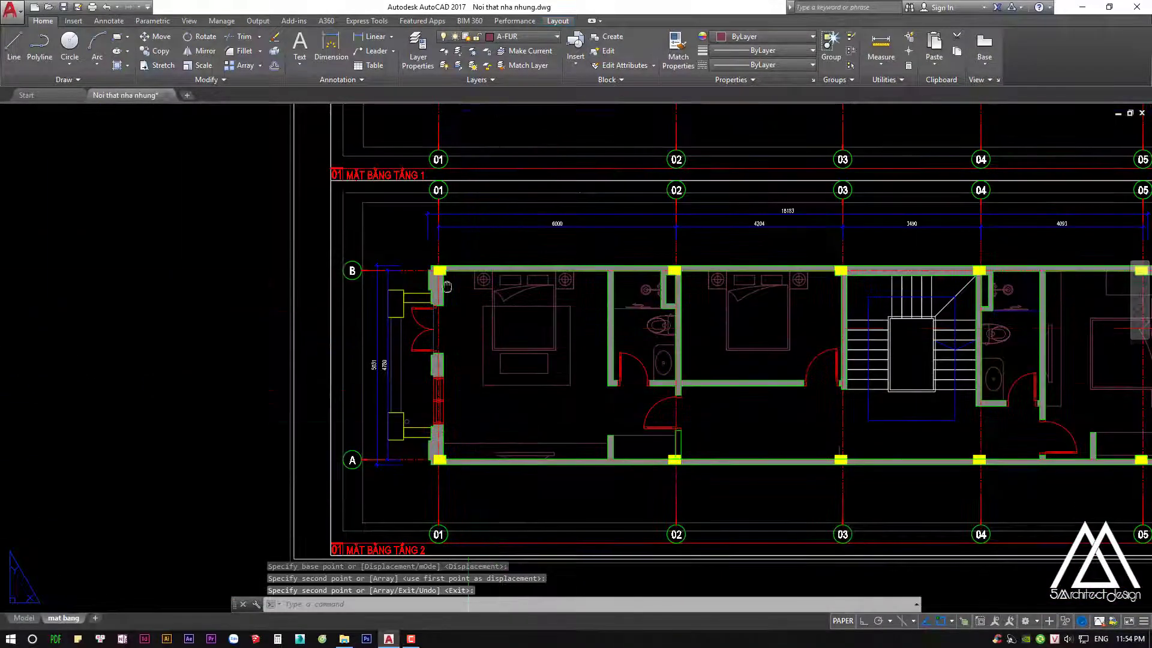
middle_click_drag(485, 256, 462, 299)
scroll(462, 299, "up", 2)
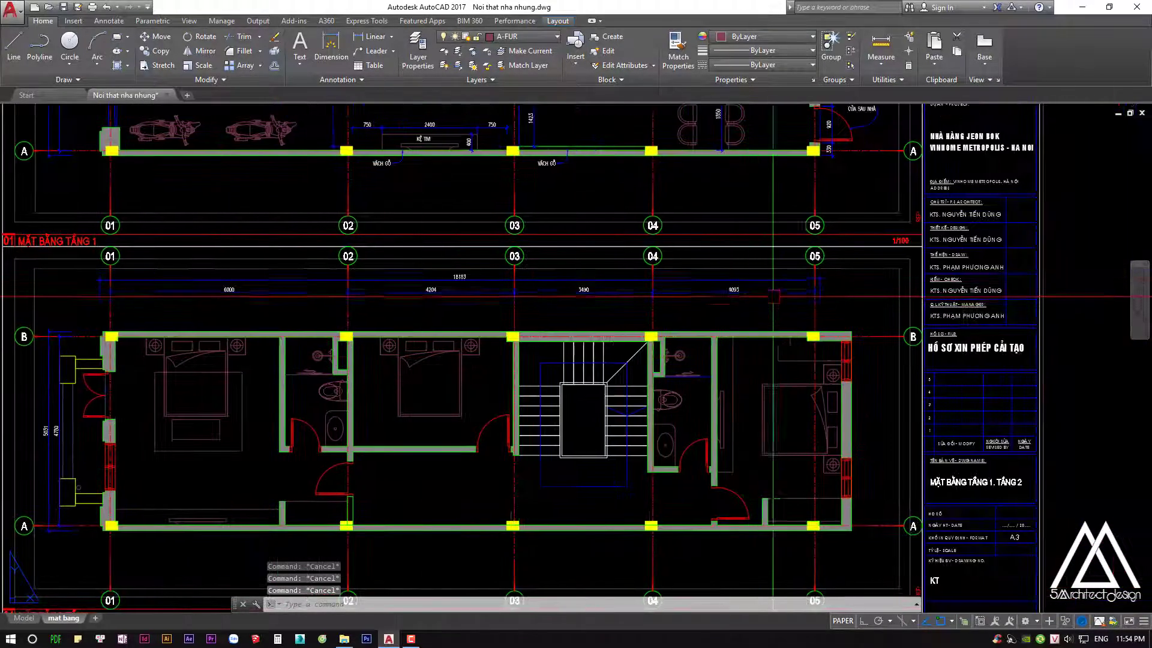
scroll(570, 297, "up", 4)
mouse_move(252, 297)
middle_mouse_down()
mouse_move(570, 296)
mouse_move(580, 271)
middle_mouse_up()
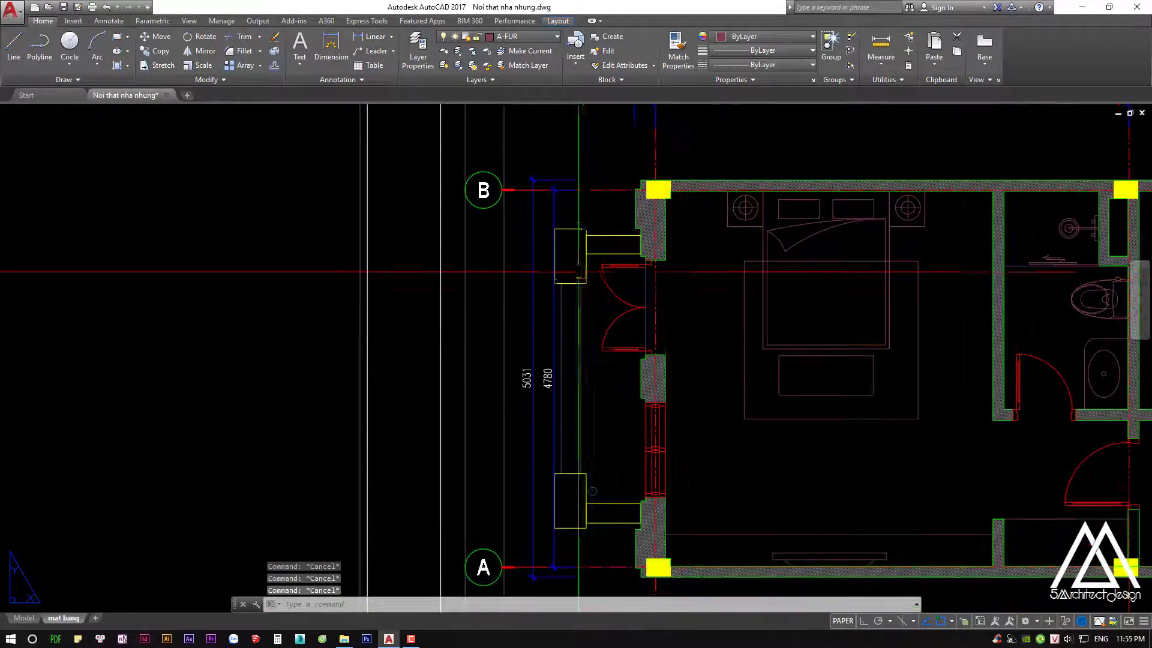
left_click(533, 336)
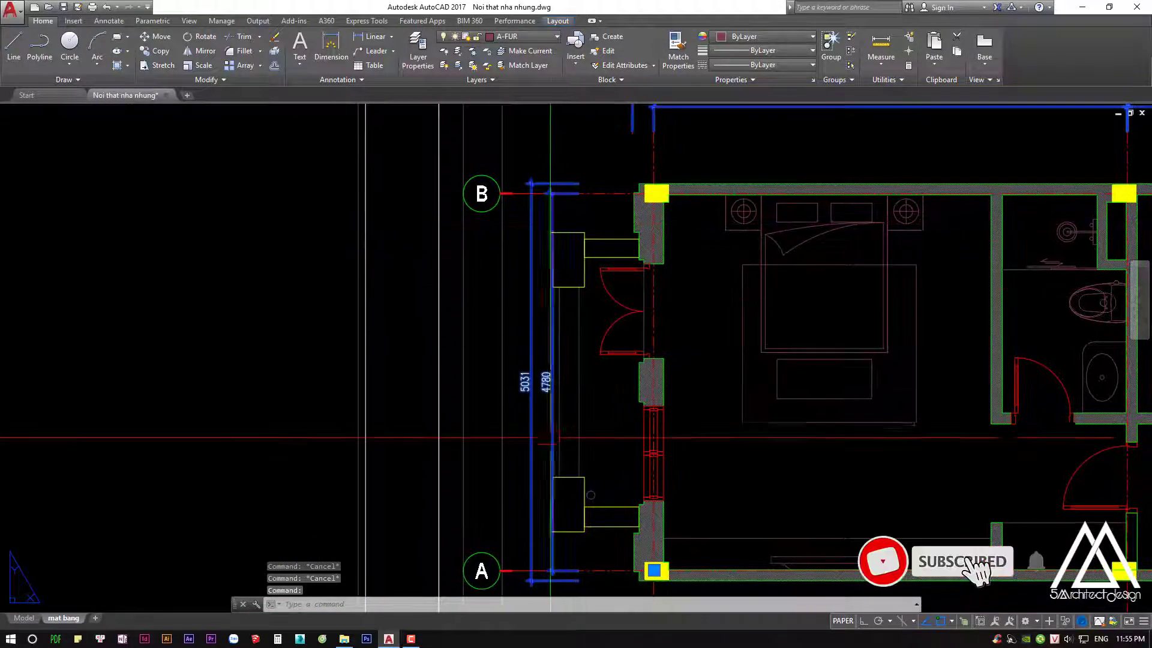
middle_click_drag(564, 384, 569, 300)
key("Escape")
key("Escape")
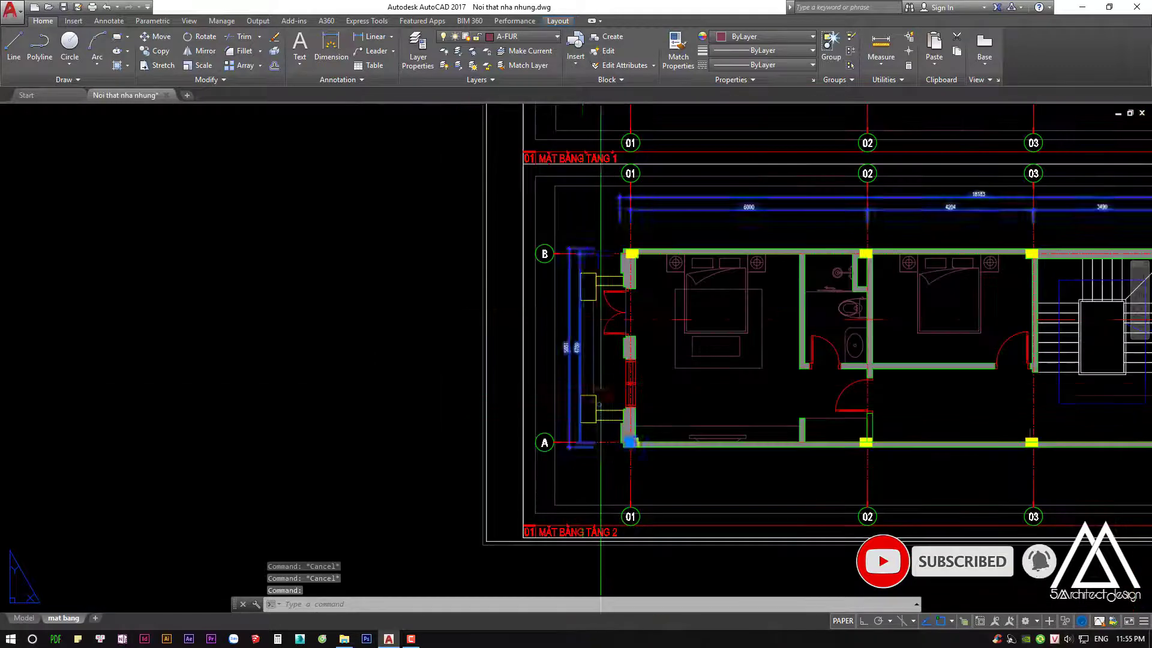
scroll(600, 396, "down", 3)
Open the second-floor DIM 1 block for in-place editing
left_click(620, 211)
right_click(586, 235)
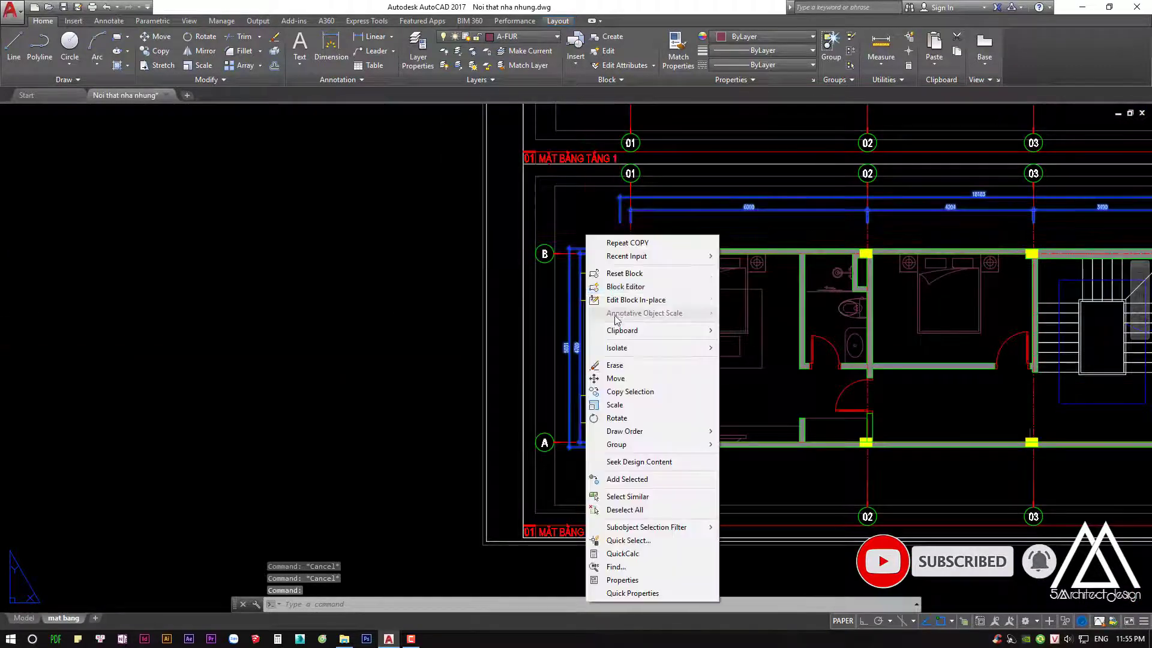
key("Escape")
right_click(621, 224)
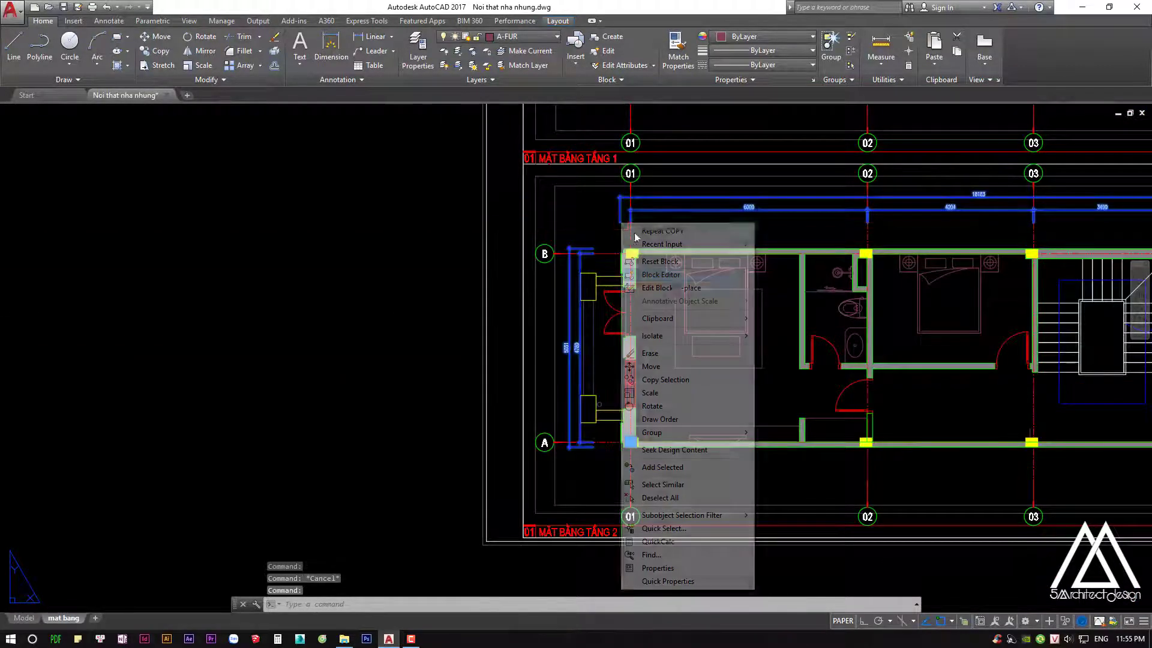
key("Escape")
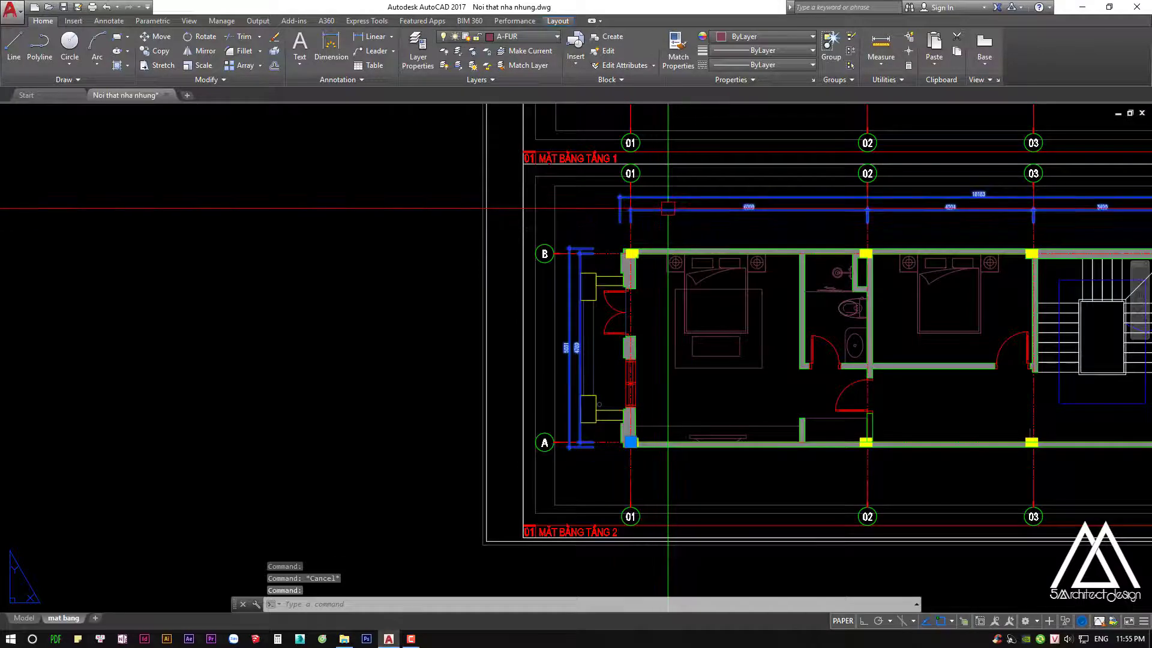
right_click(669, 210)
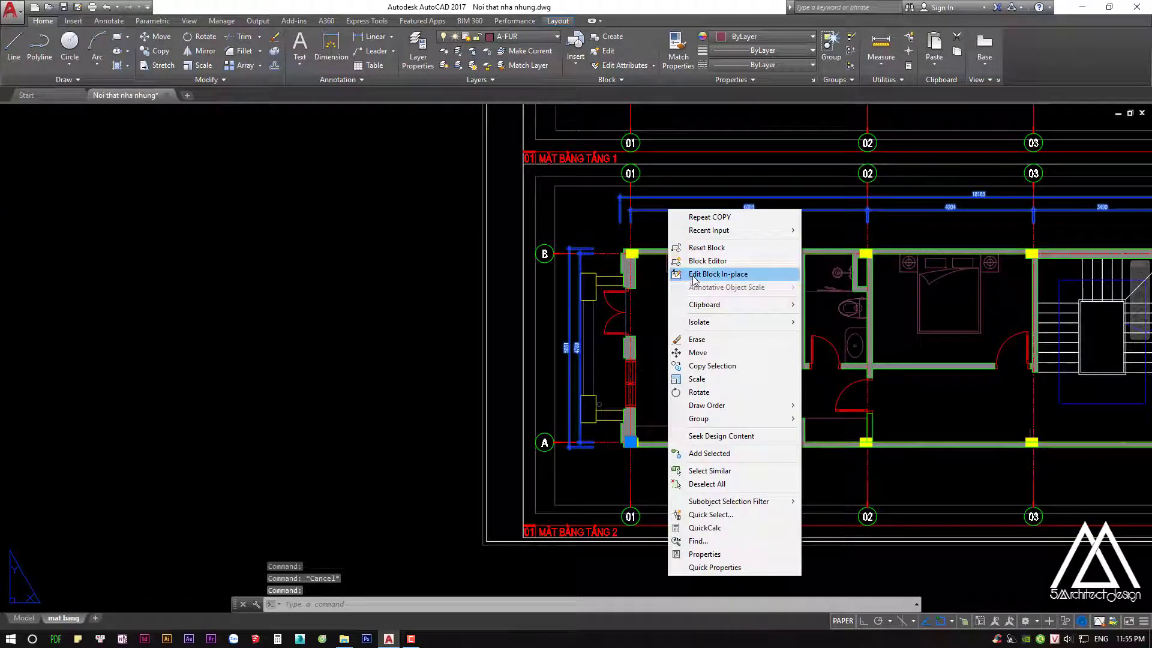
left_click(717, 274)
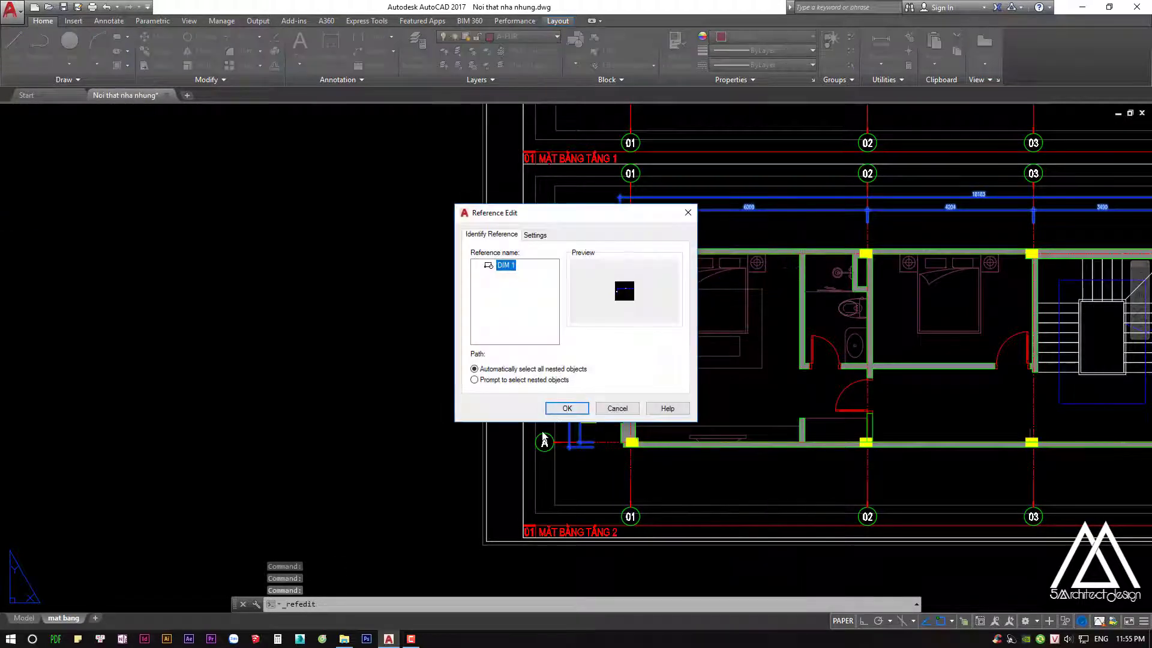
left_click(560, 406)
Move the block's left-side dimensions slightly left with Ortho on
left_click(547, 246)
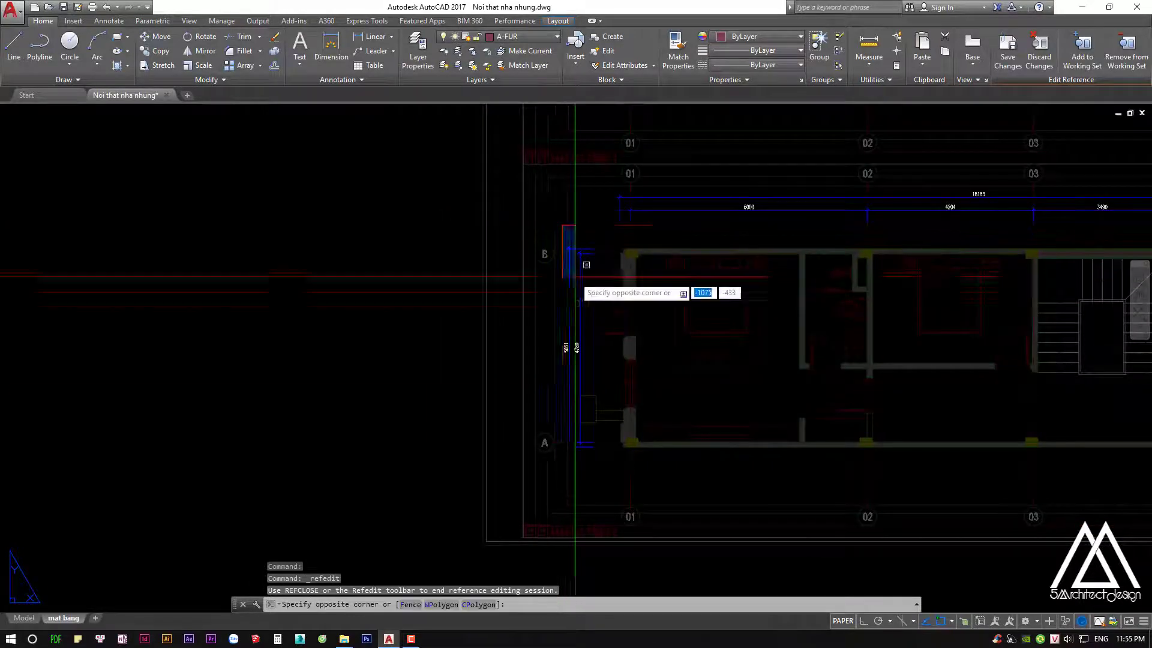
left_click(612, 458)
type("m")
key("Return")
scroll(566, 437, "up", 4)
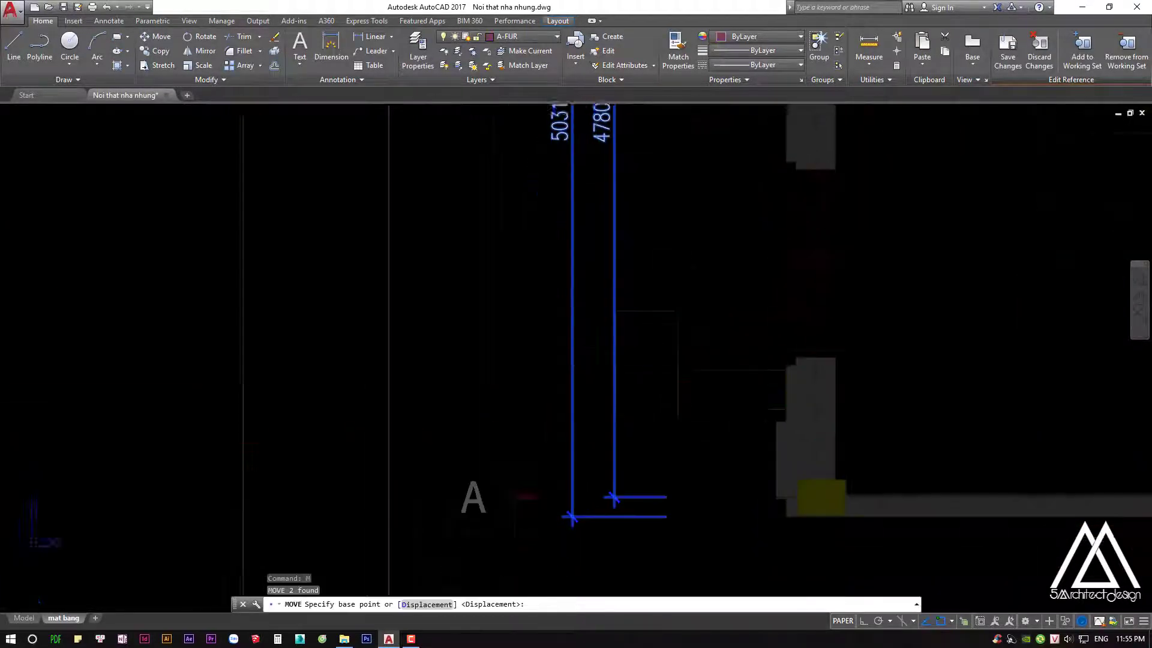
left_click(582, 434)
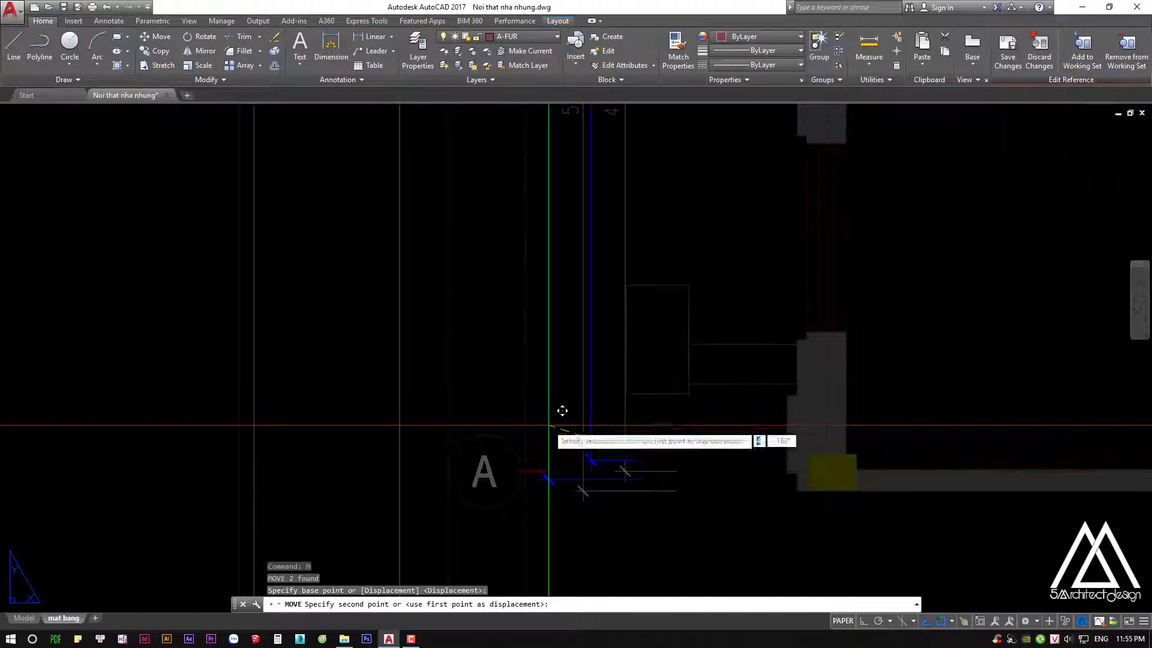
key("F8")
left_click(562, 409)
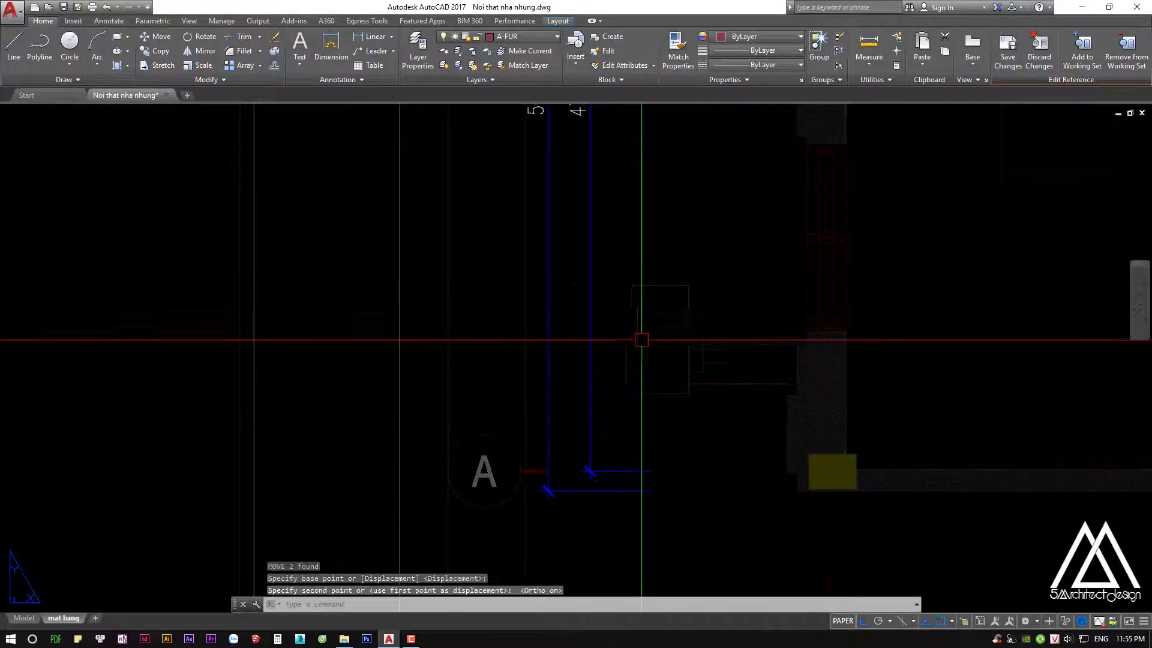
scroll(556, 342, "down", 5)
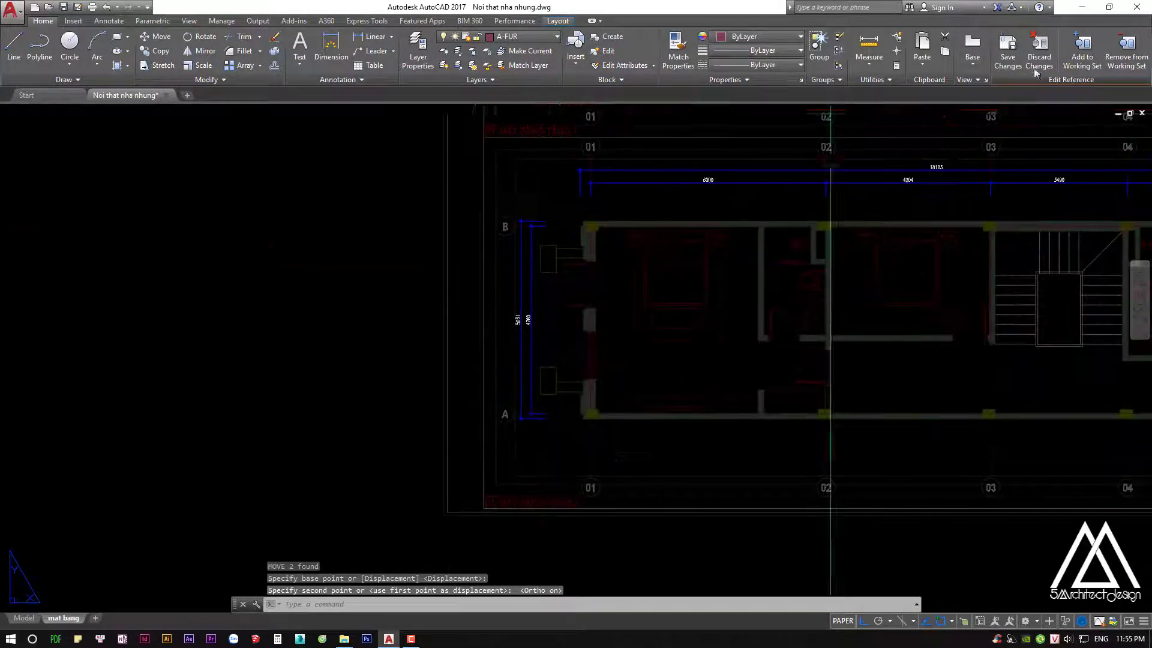
Save the block changes so both DIM 1 copies update
left_click(1008, 55)
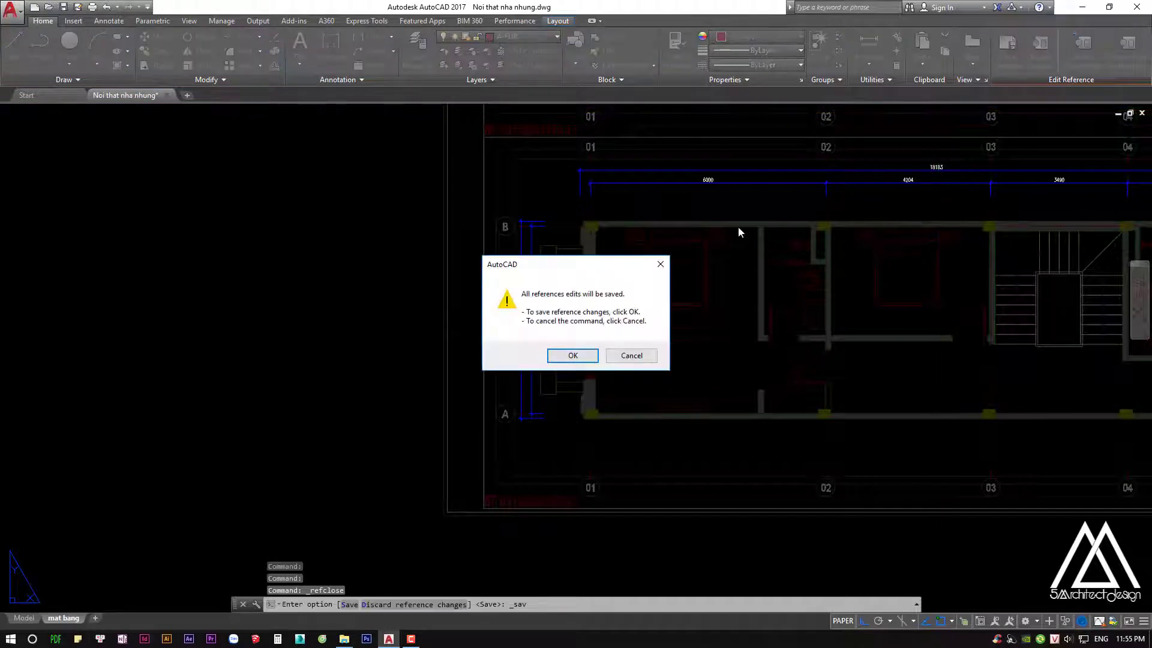
left_click(573, 356)
scroll(501, 242, "up", 5)
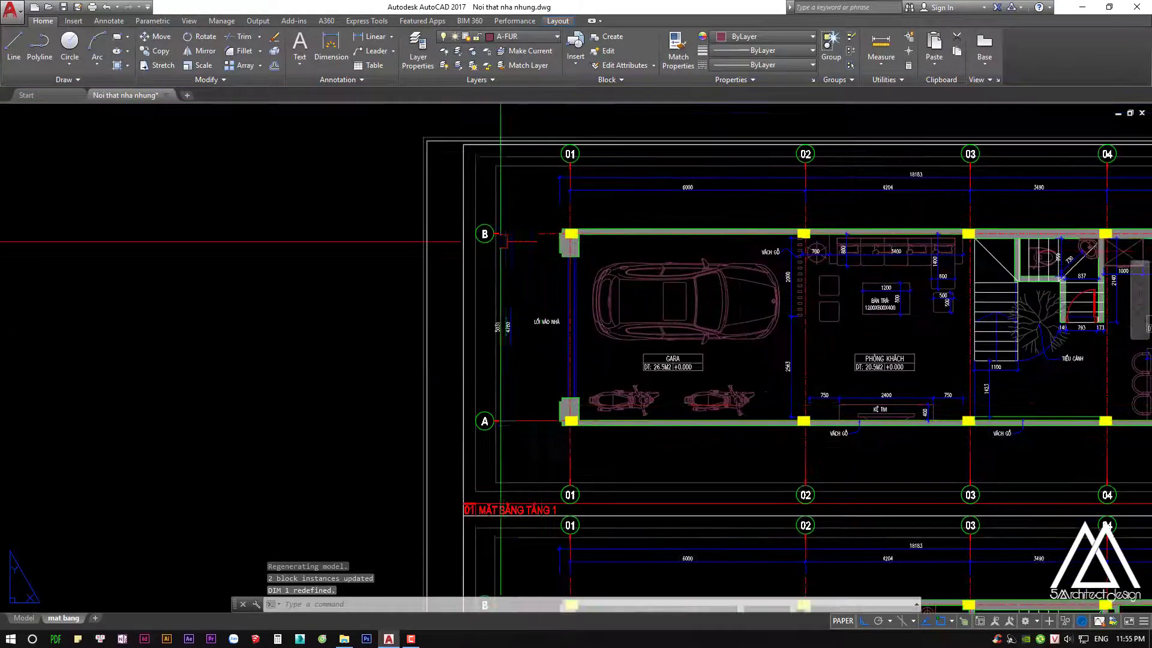
Zoom and pan around the first-floor plan grid to review it
scroll(501, 242, "up", 3)
scroll(501, 241, "down", 3)
scroll(546, 334, "up", 4)
scroll(545, 334, "down", 1)
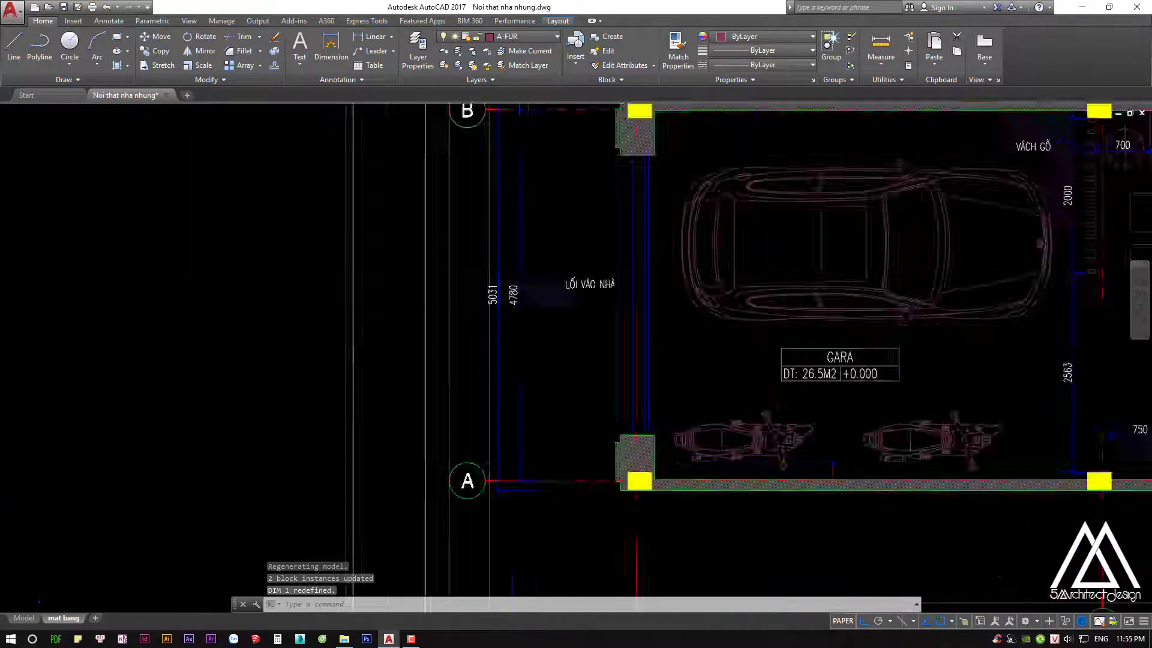
scroll(514, 360, "down", 6)
scroll(514, 367, "up", 5)
middle_click_drag(525, 282, 517, 300)
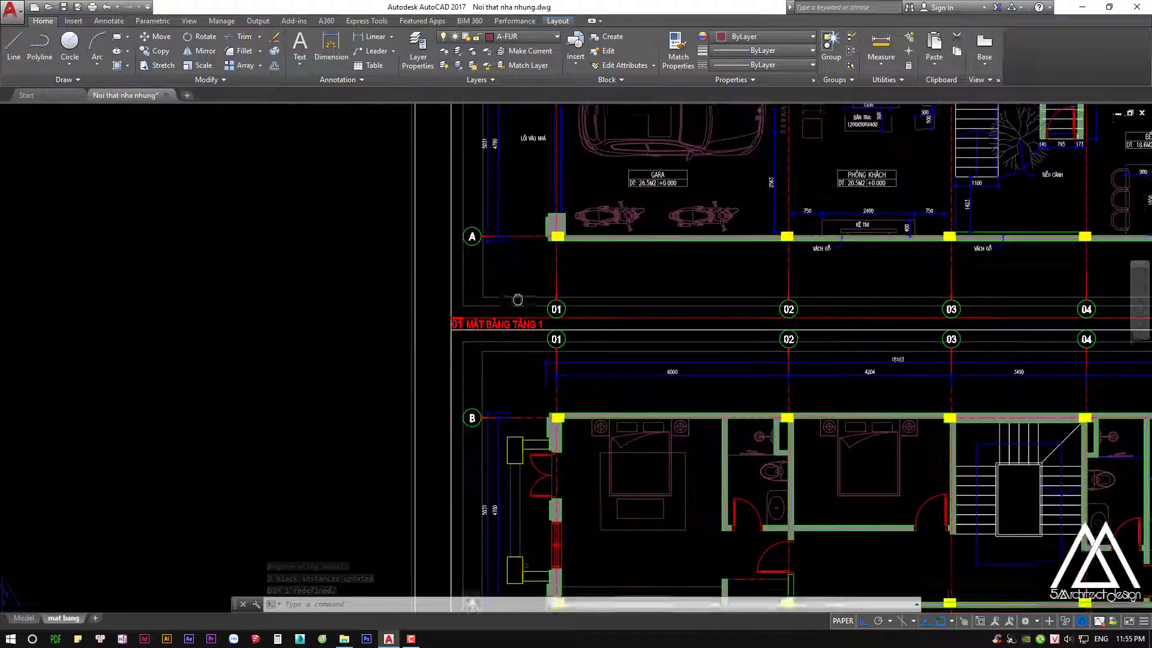
scroll(517, 299, "down", 3)
scroll(493, 430, "up", 3)
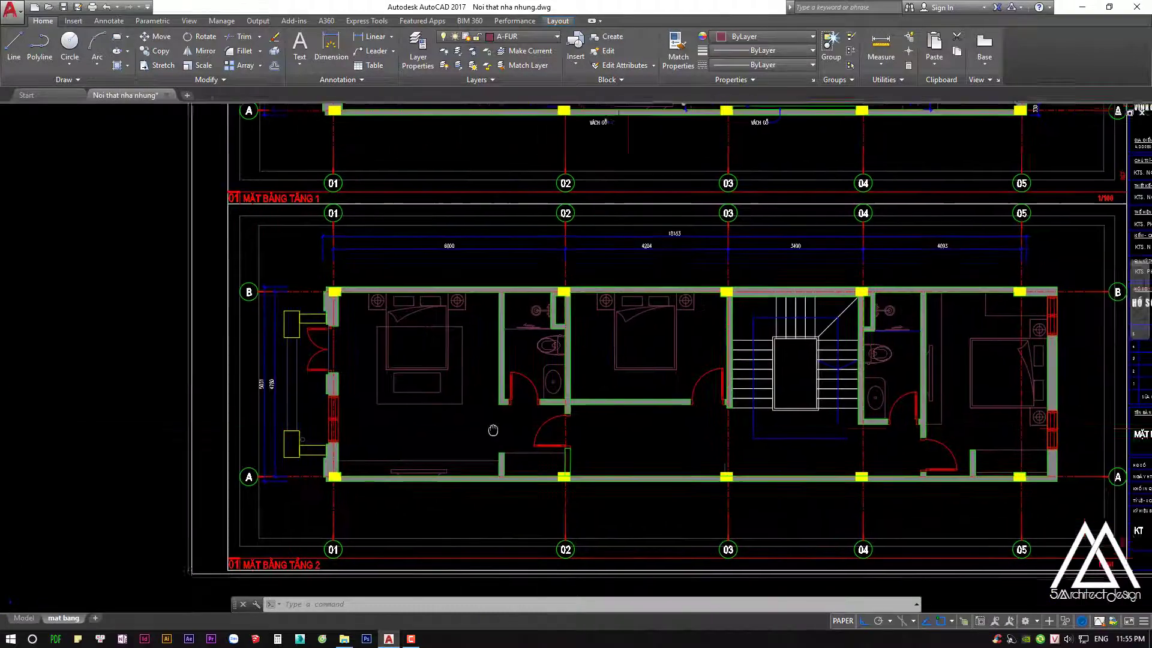
scroll(493, 430, "down", 2)
scroll(658, 485, "up", 1)
scroll(658, 485, "up", 1)
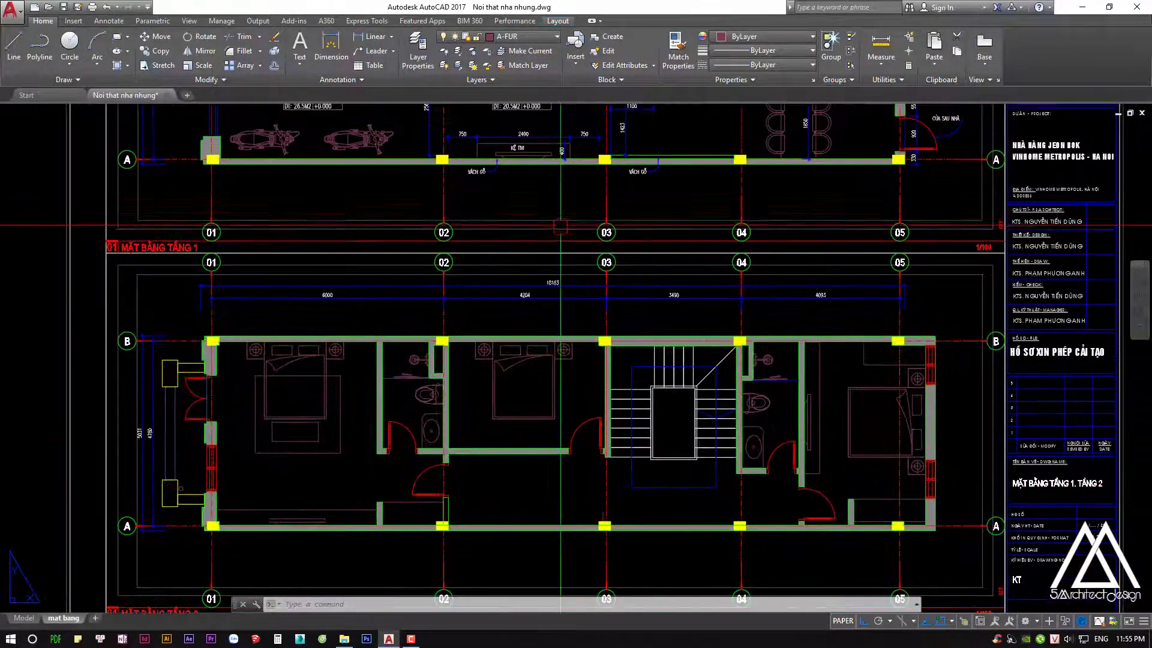
Review the ground-floor plan, then start plotting the layout with Ctrl+P
mouse_move(560, 226)
middle_mouse_down()
mouse_move(552, 320)
mouse_move(462, 294)
middle_mouse_up()
scroll(743, 306, "down", 3)
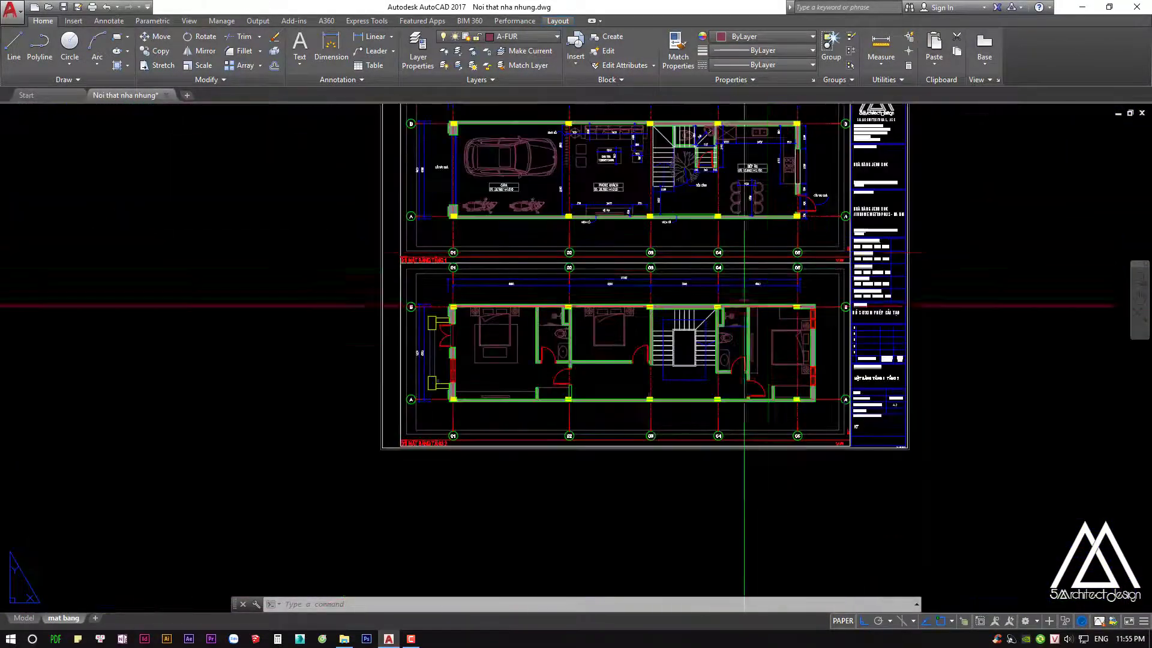
scroll(780, 384, "down", 1)
scroll(666, 463, "up", 1)
scroll(530, 349, "up", 1)
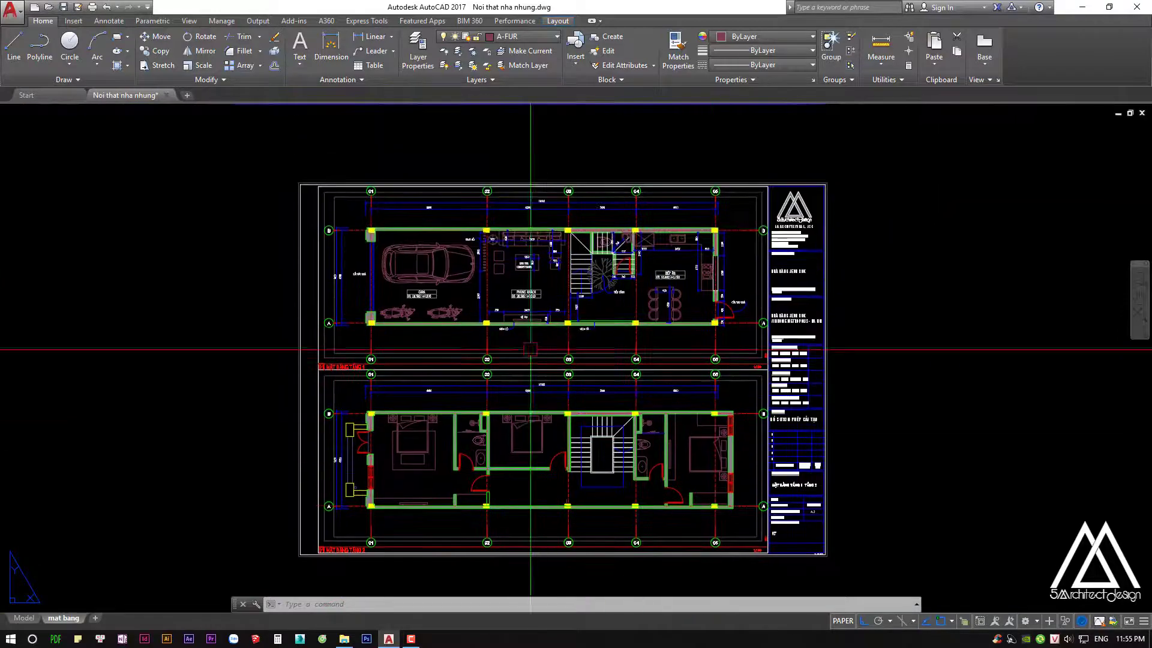
scroll(616, 386, "down", 1)
scroll(617, 386, "up", 2)
scroll(617, 236, "down", 2)
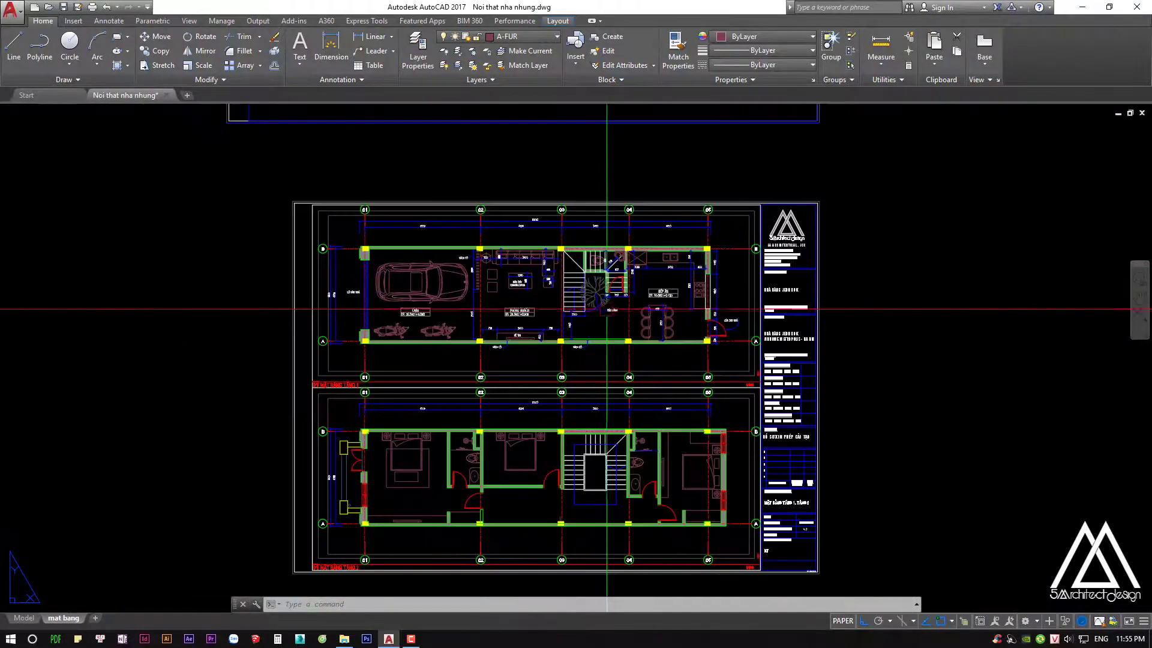
key("ctrl+p")
Set the plot area to a window spanning the whole A3 sheet's corners
left_click(414, 371)
left_click(476, 393)
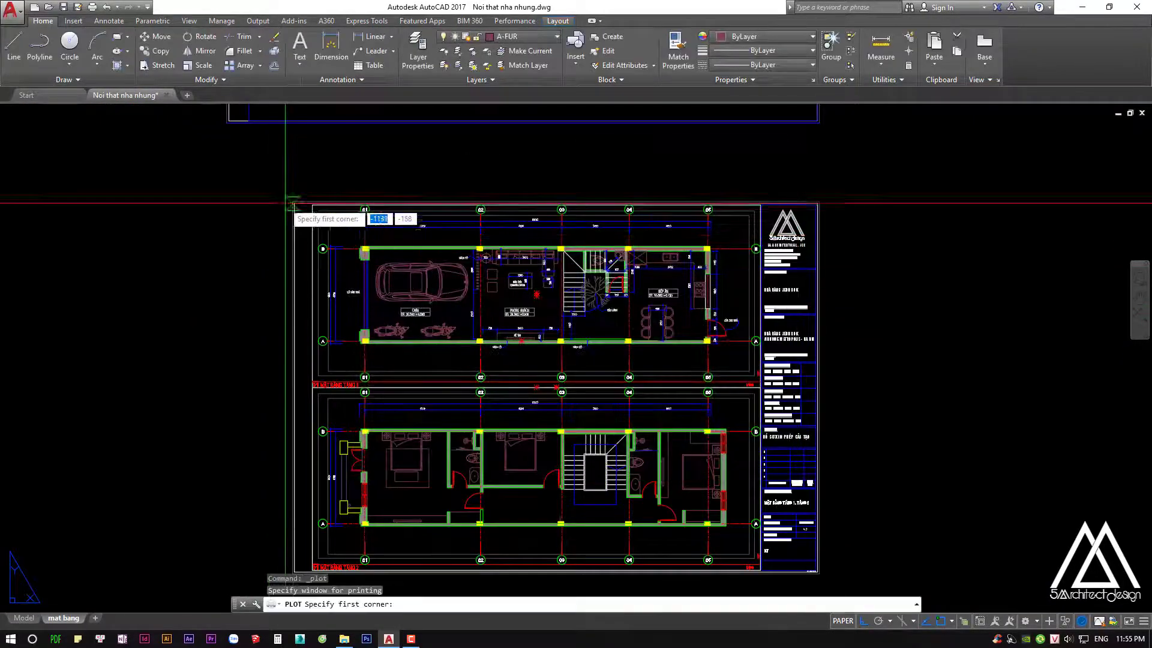
left_click(293, 203)
middle_click_drag(583, 483, 541, 259)
left_click(773, 350)
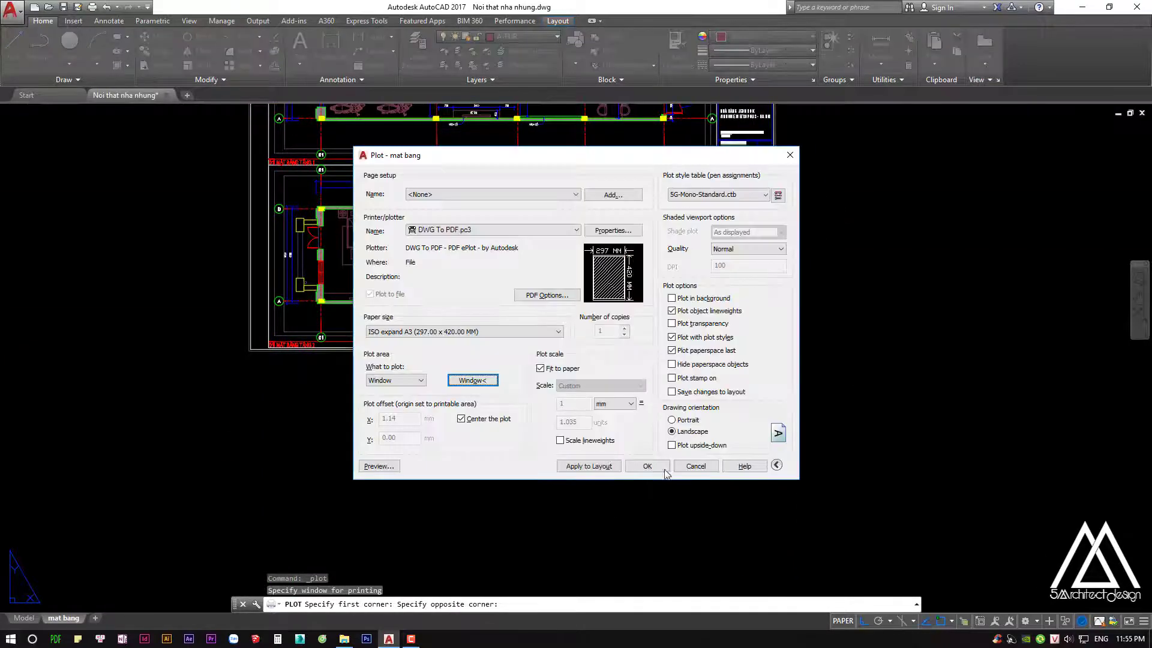
left_click(485, 382)
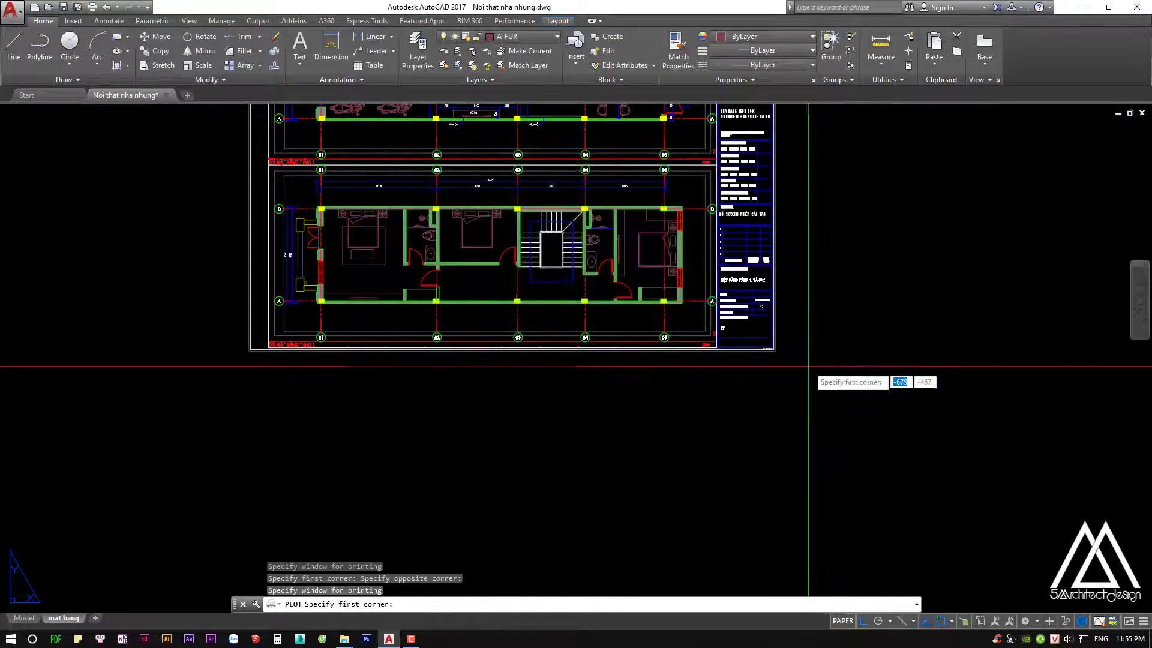
middle_click_drag(300, 150, 331, 222)
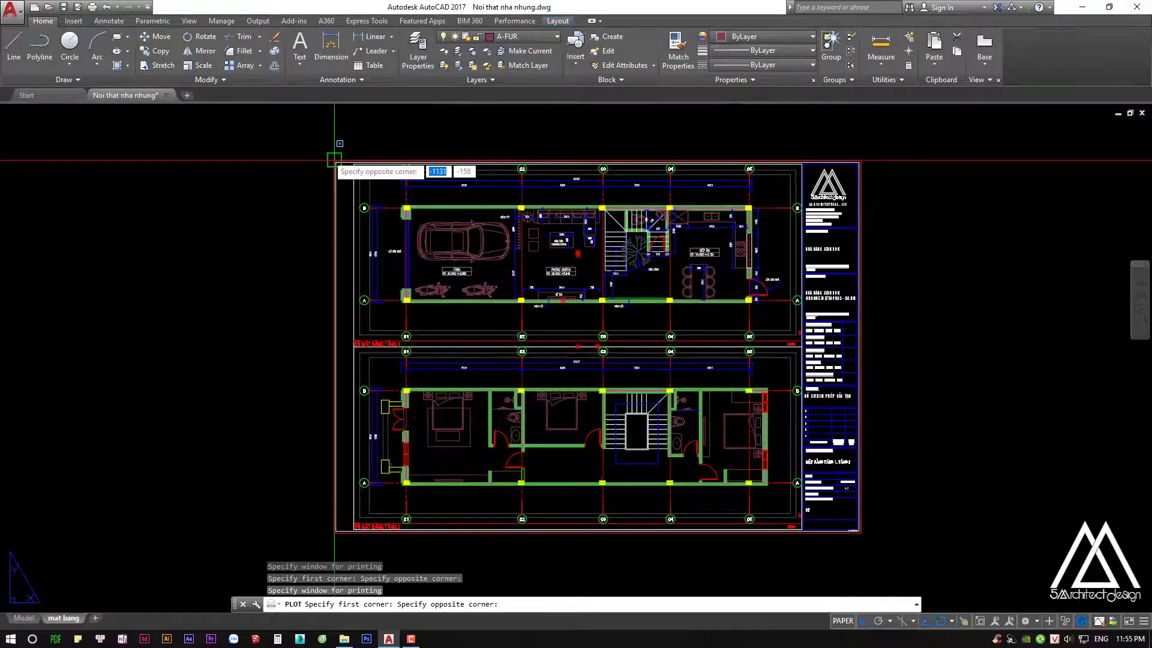
left_click(334, 160)
left_click(860, 532)
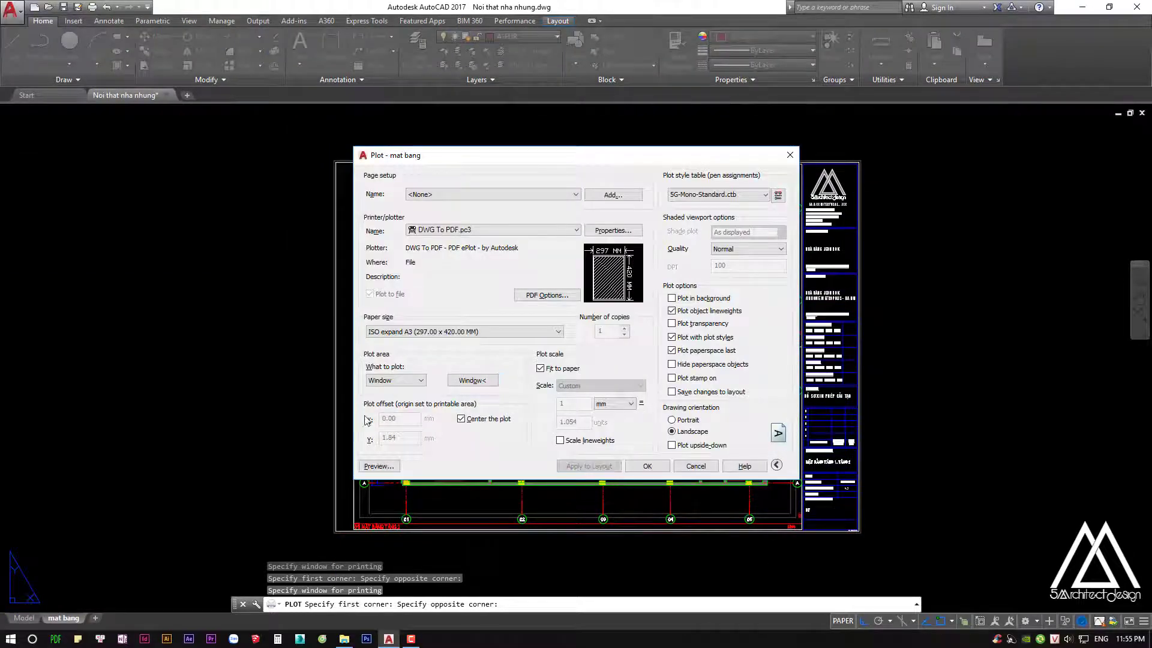
Preview the PDF output of the sheet, then close the preview and plot settings
left_click(372, 466)
scroll(608, 312, "up", 5)
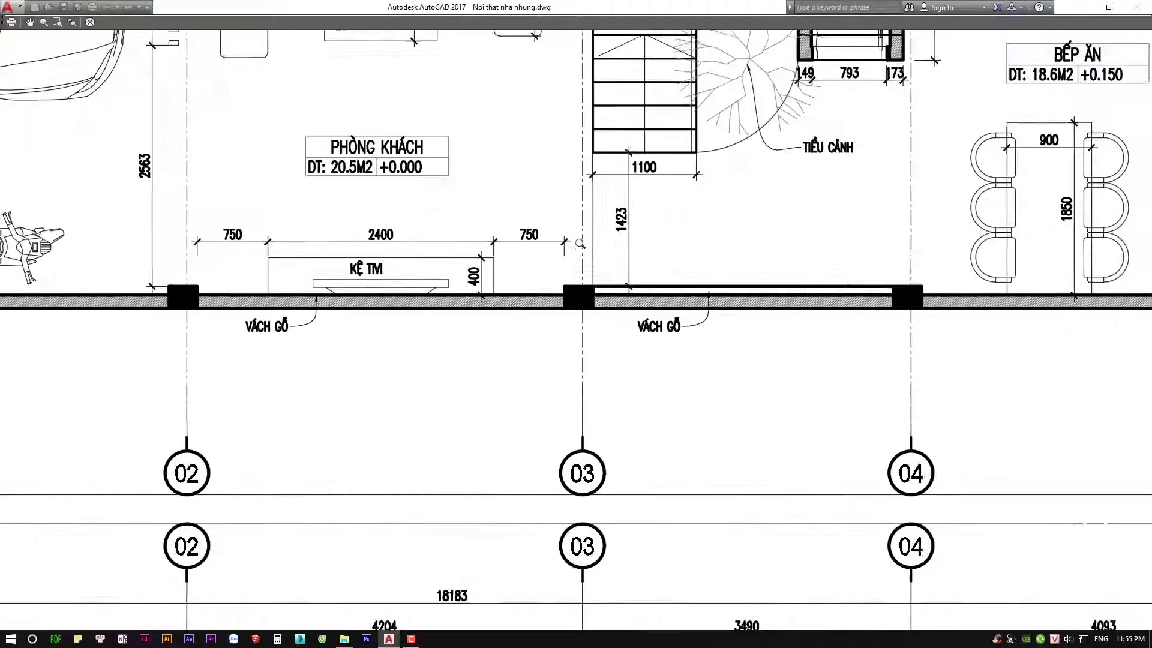
scroll(607, 312, "down", 2)
left_click_drag(607, 312, 688, 284)
scroll(689, 284, "up", 3)
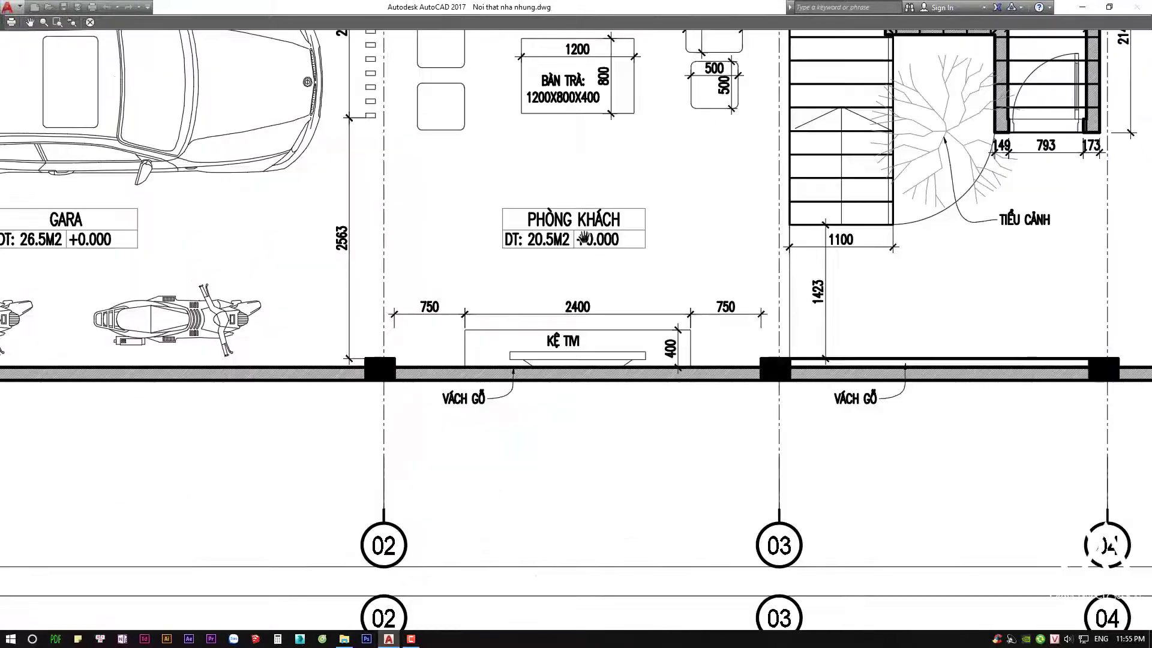
scroll(676, 292, "down", 3)
scroll(676, 293, "down", 2)
scroll(635, 308, "down", 3)
key("Escape")
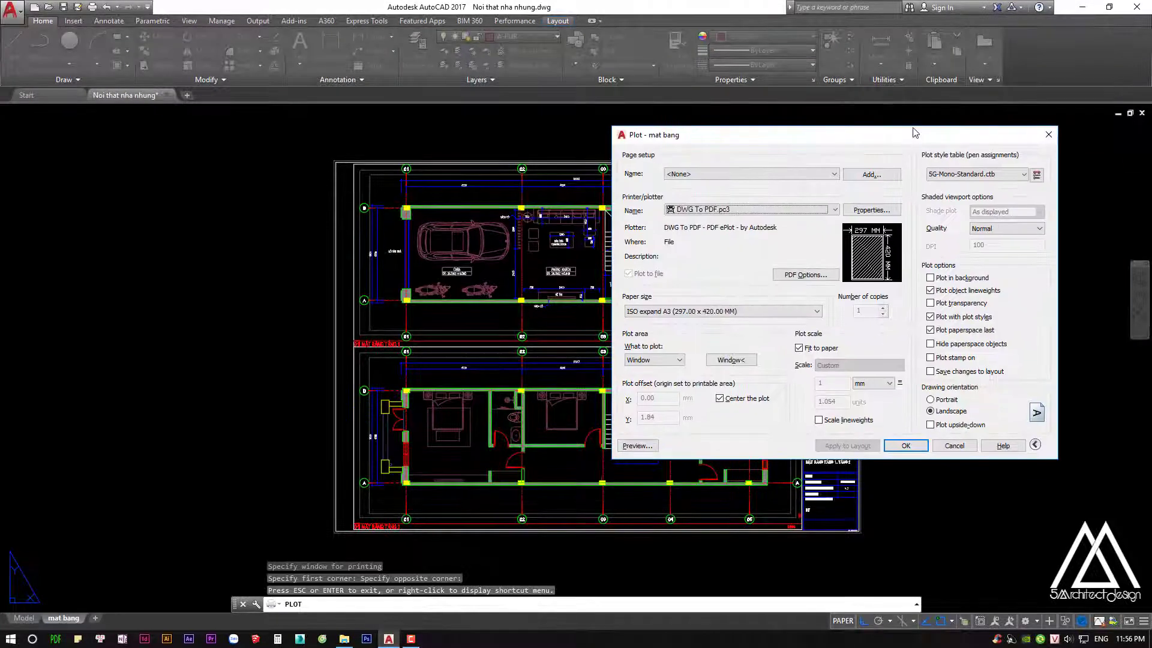
left_click_drag(914, 132, 912, 84)
left_click(954, 397)
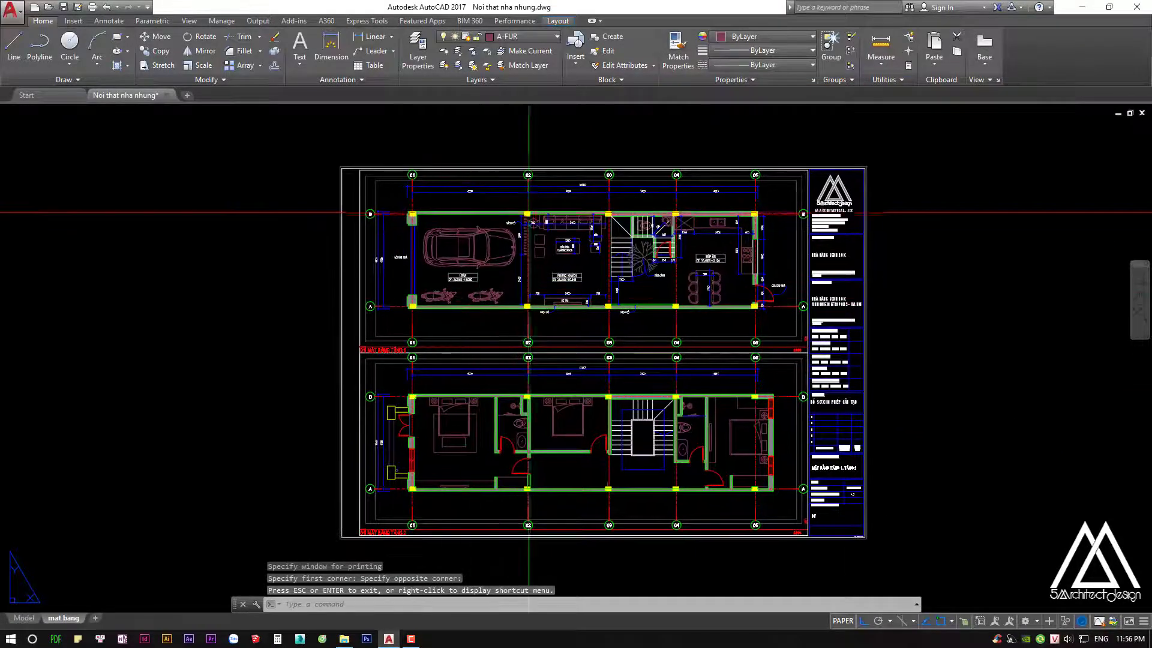
Frame the whole layout sheet, including its title block, in the view
middle_click_drag(548, 397, 580, 381)
scroll(454, 309, "up", 5)
scroll(393, 247, "up", 4)
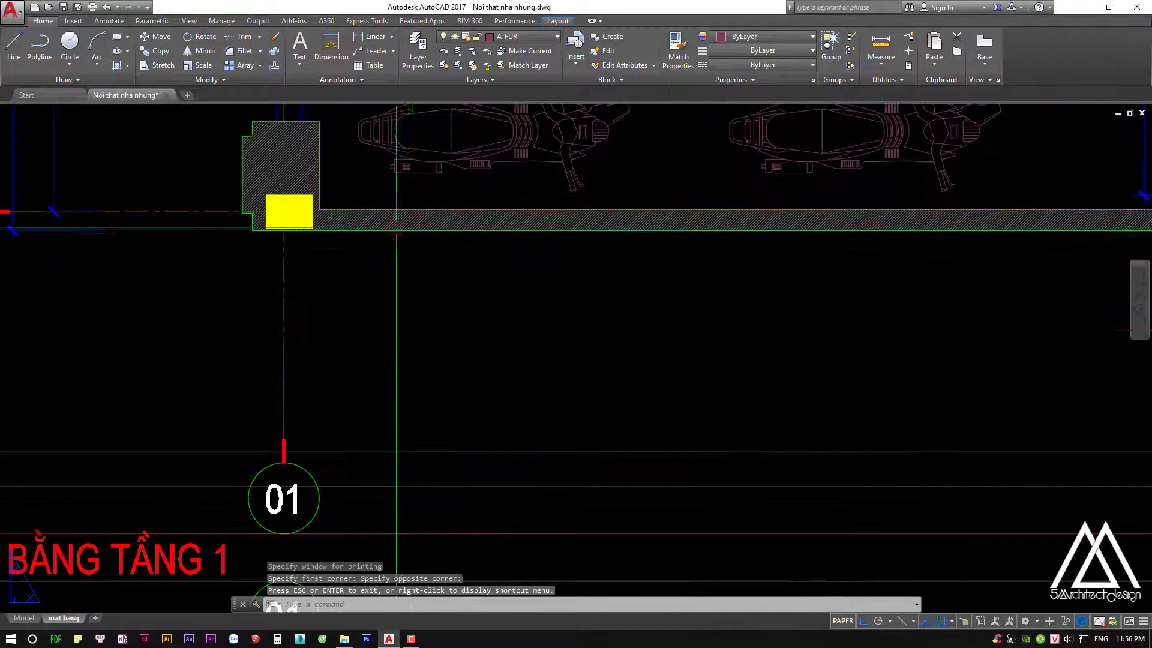
scroll(393, 247, "up", 3)
scroll(393, 246, "up", 3)
scroll(387, 247, "down", 10)
left_click(396, 252)
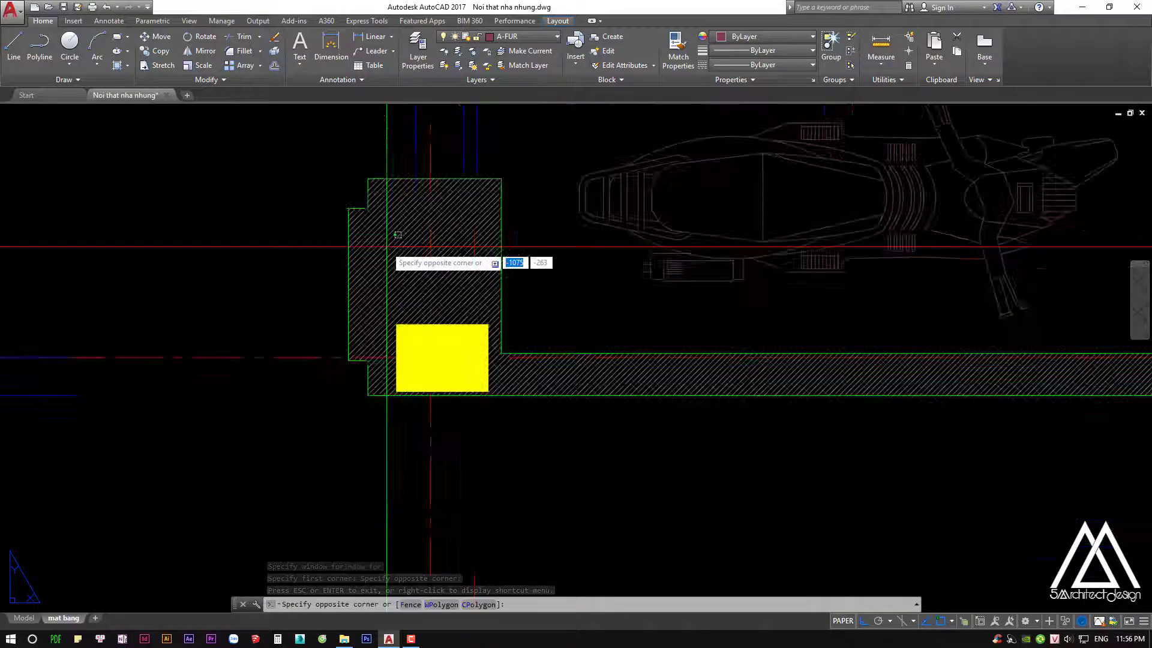
key("Escape")
key("Escape")
scroll(420, 258, "up", 3)
scroll(582, 341, "up", 1)
middle_click_drag(582, 341, 368, 279)
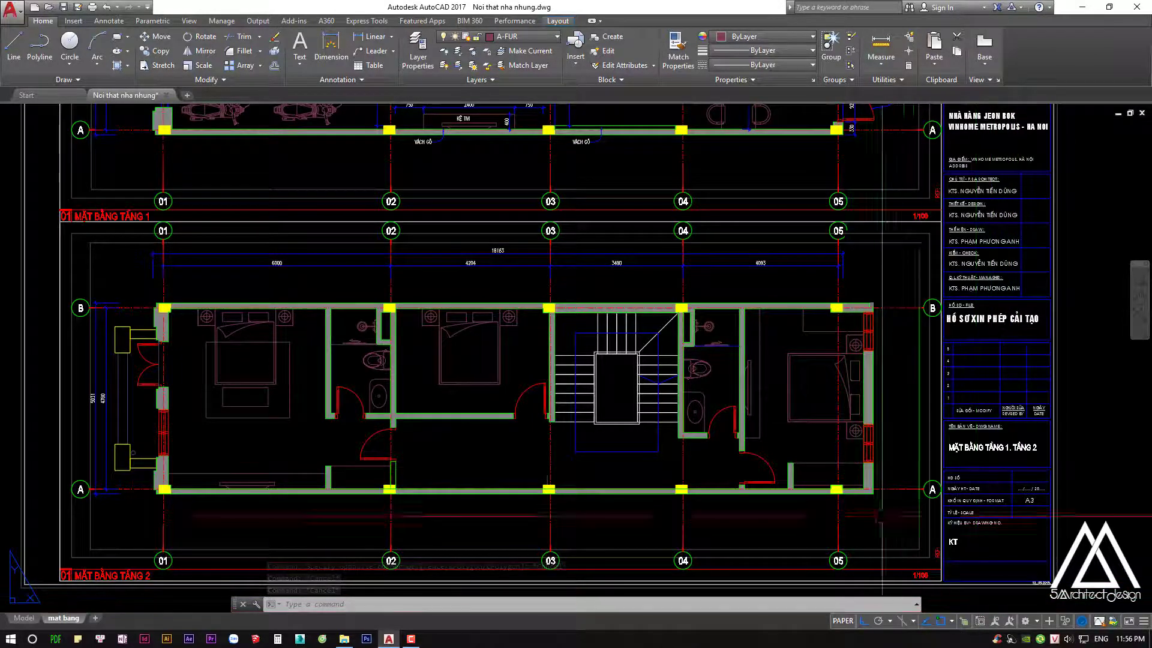
scroll(919, 409, "down", 1)
scroll(918, 409, "down", 1)
scroll(919, 409, "down", 4)
Window-select the whole sheet and start a copy, then cancel and recentre the view
left_click(946, 466)
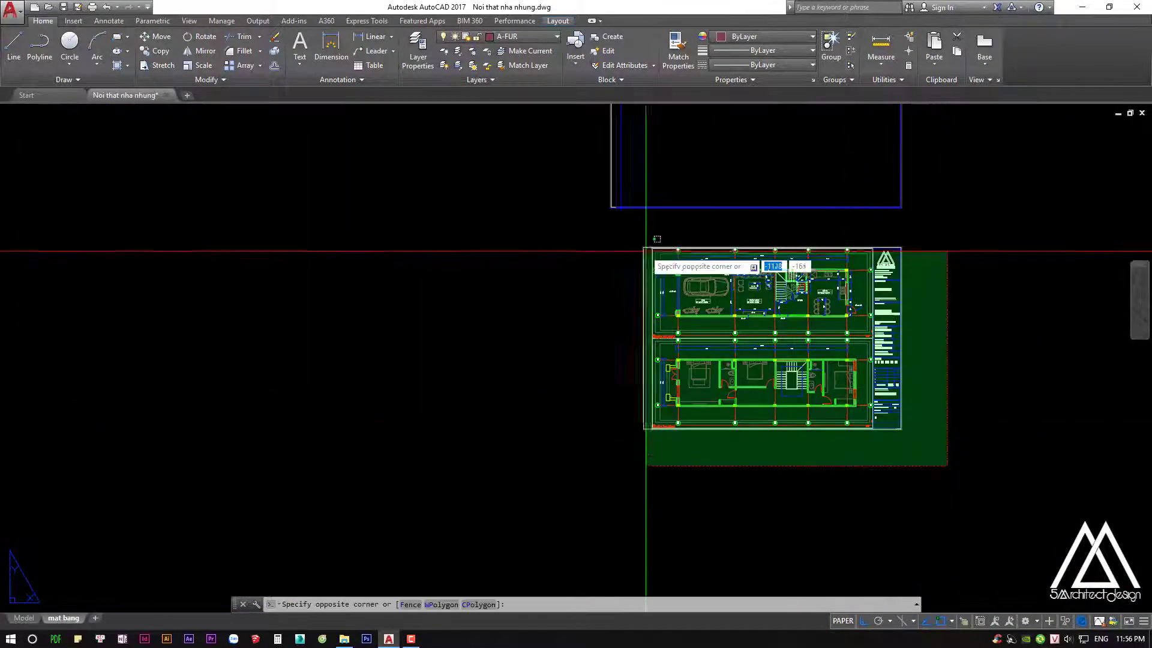
left_click(647, 249)
type("c")
key("Return")
scroll(942, 248, "up", 3)
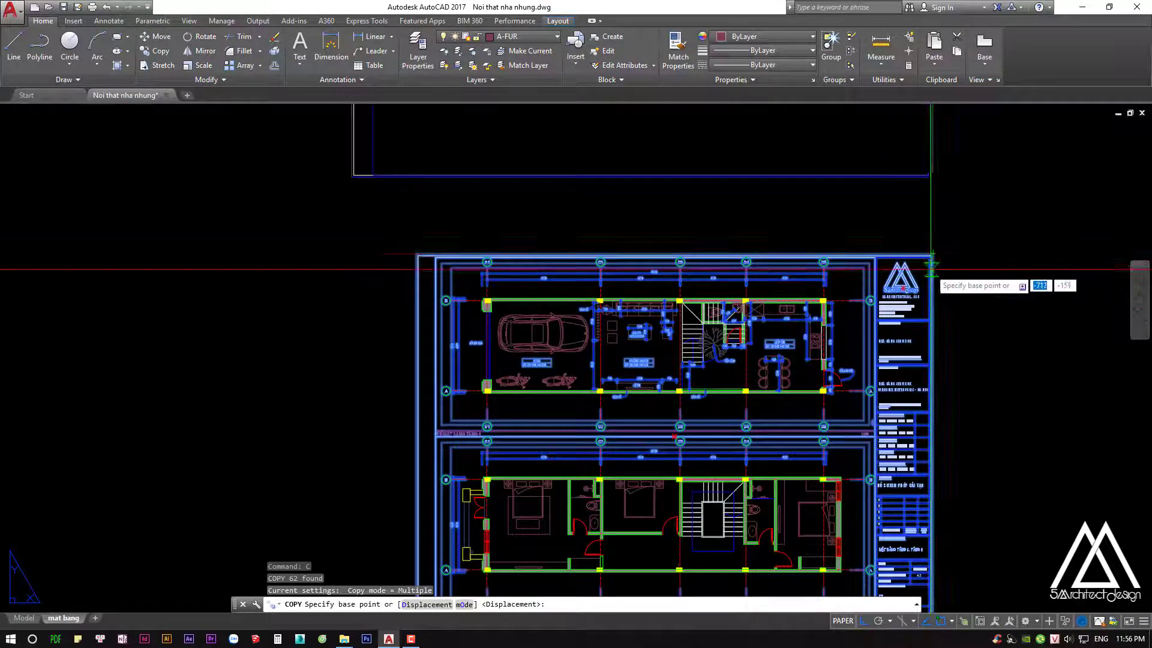
key("Escape")
key("Escape")
key("Escape")
scroll(840, 258, "down", 3)
scroll(726, 271, "up", 1)
middle_click_drag(726, 272, 705, 292)
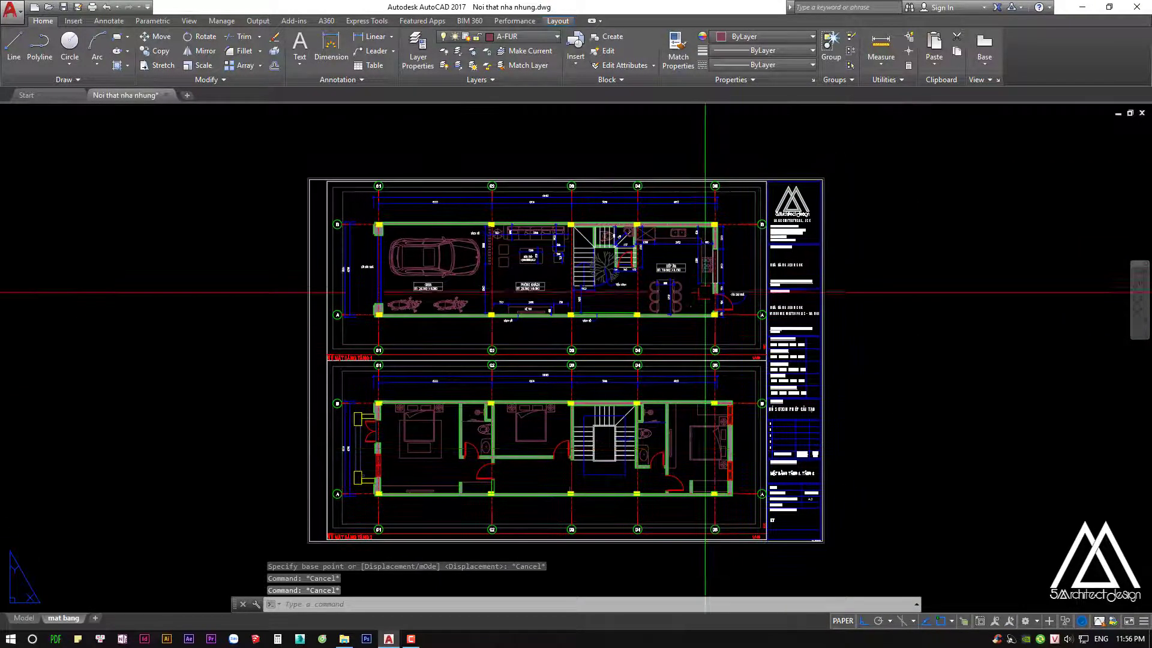
Copy the whole sheet with CO and place the duplicate to the right of the original
left_click(817, 160)
type("co")
key("Return")
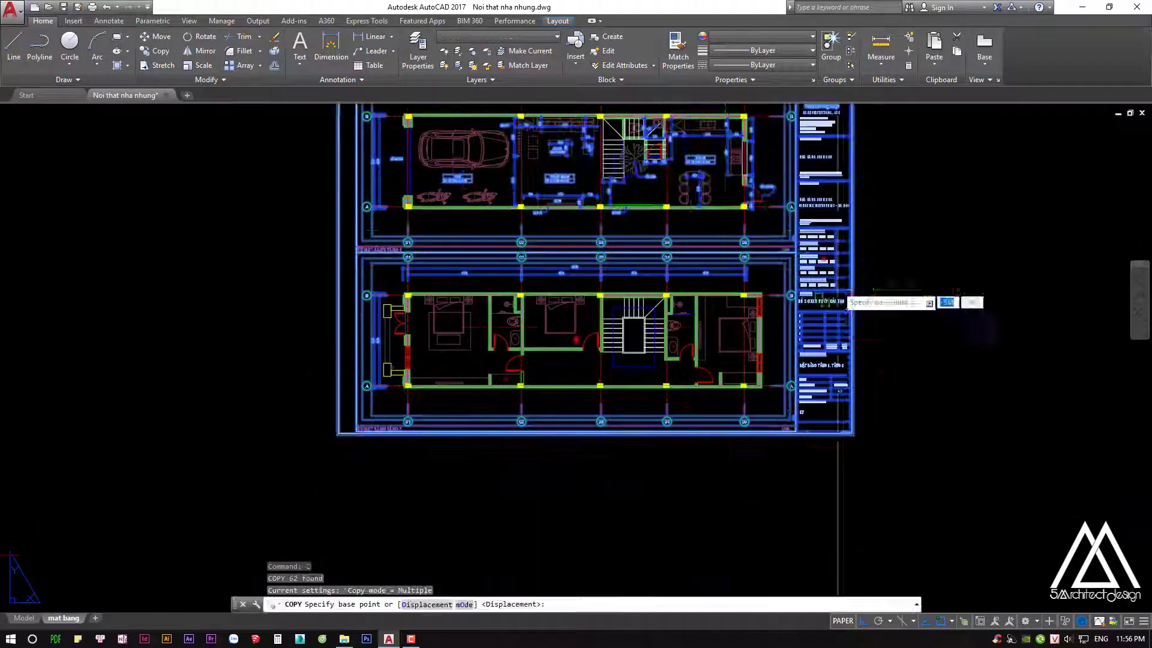
left_click(750, 224)
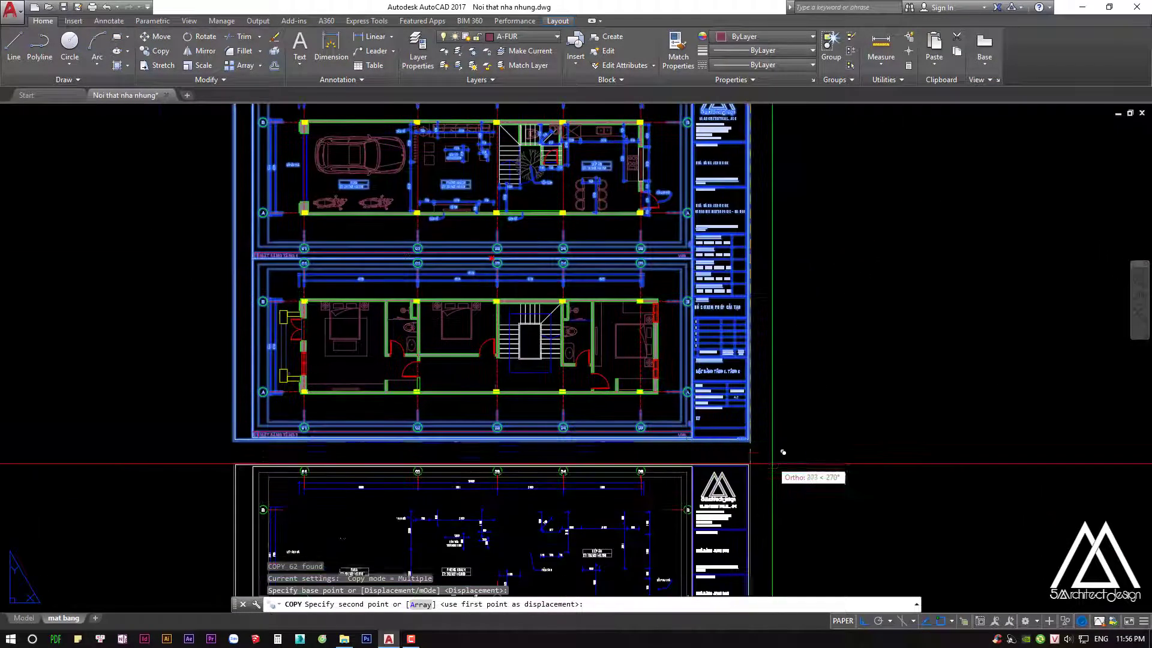
scroll(632, 422, "down", 3)
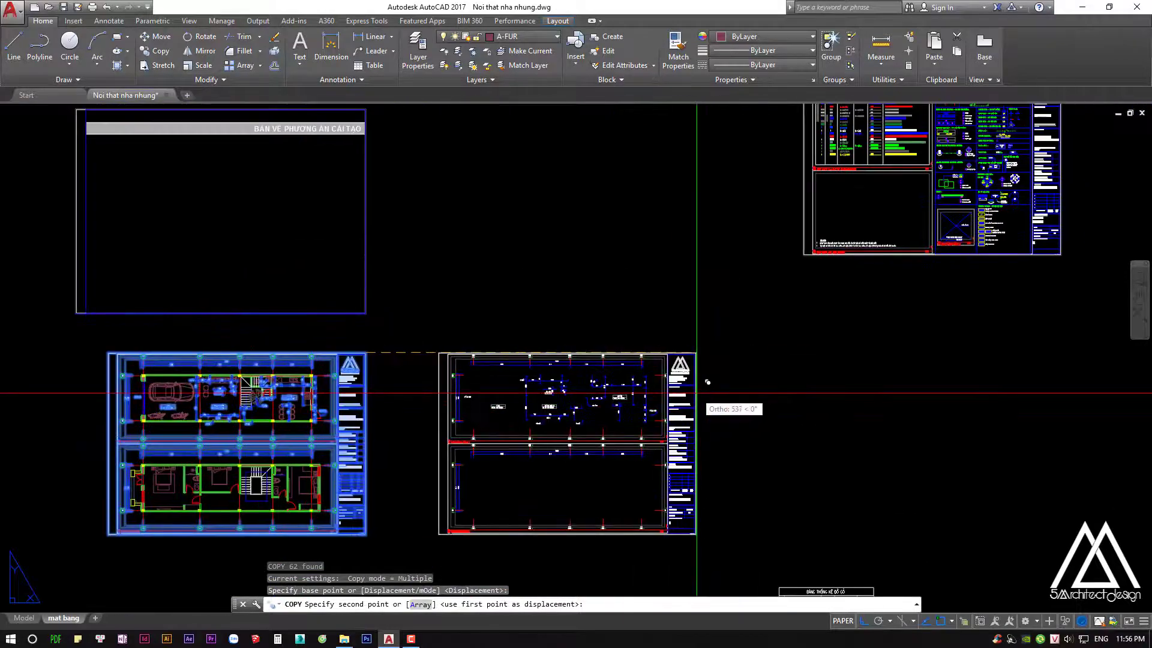
left_click(697, 385)
key("Return")
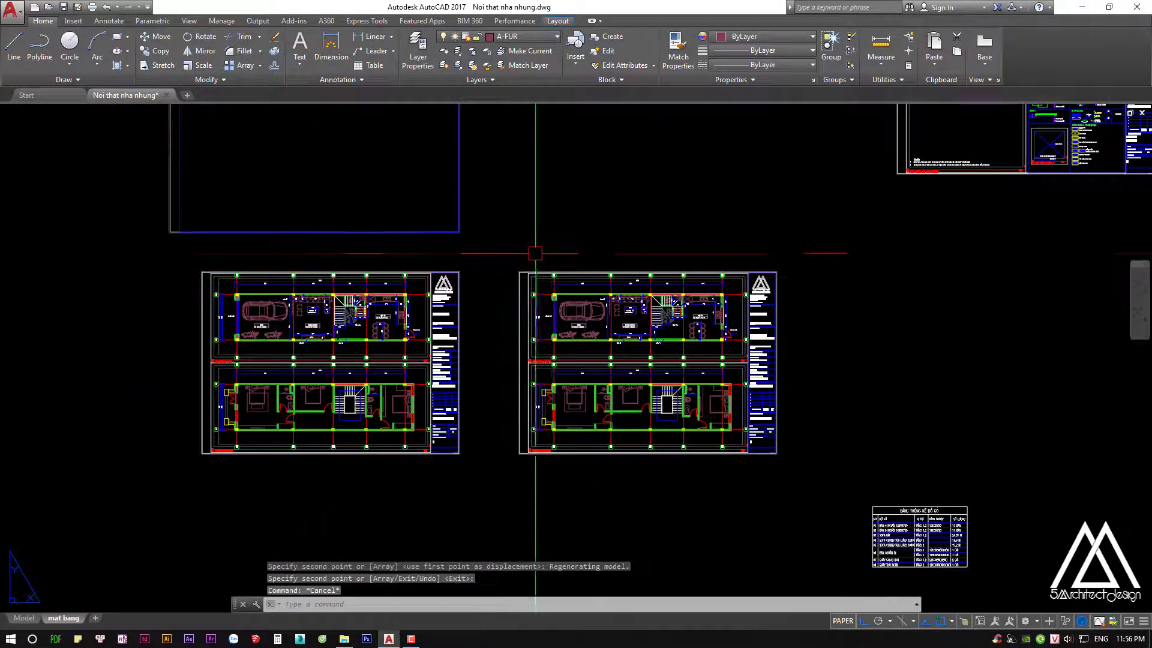
left_click(532, 250)
Erase the ground-floor furniture from the copied sheet
left_click(792, 347)
type("e")
key("Return")
scroll(713, 333, "up", 5)
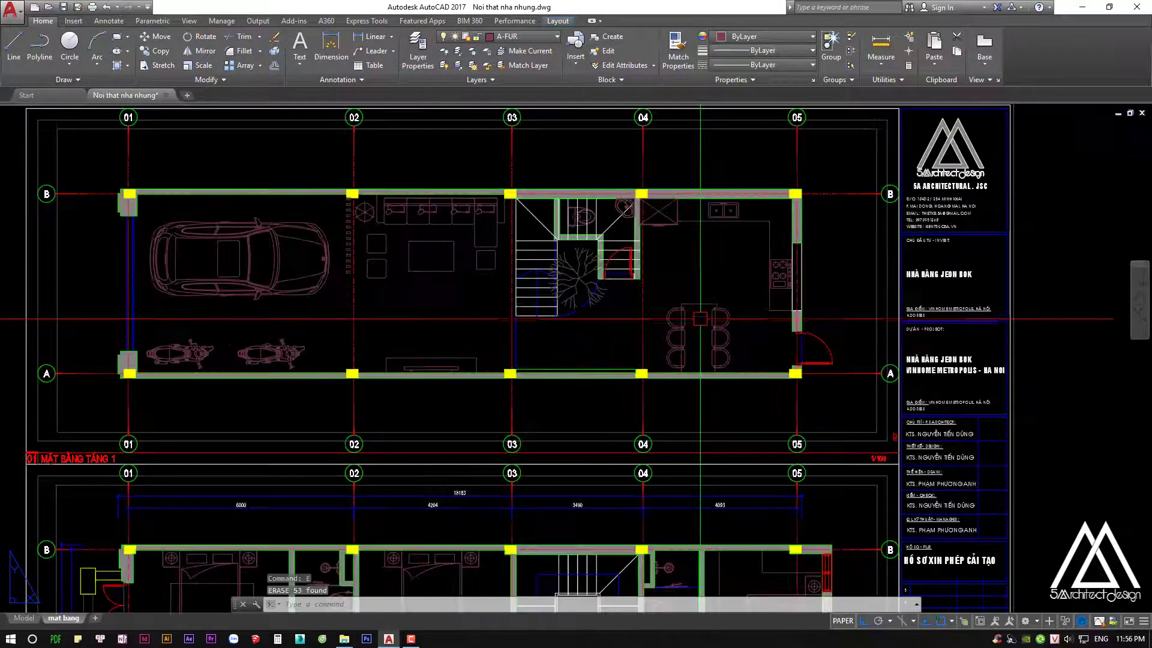
scroll(702, 300, "down", 2)
Delete the lower viewport from the copied sheet in paper space
double_click(697, 280)
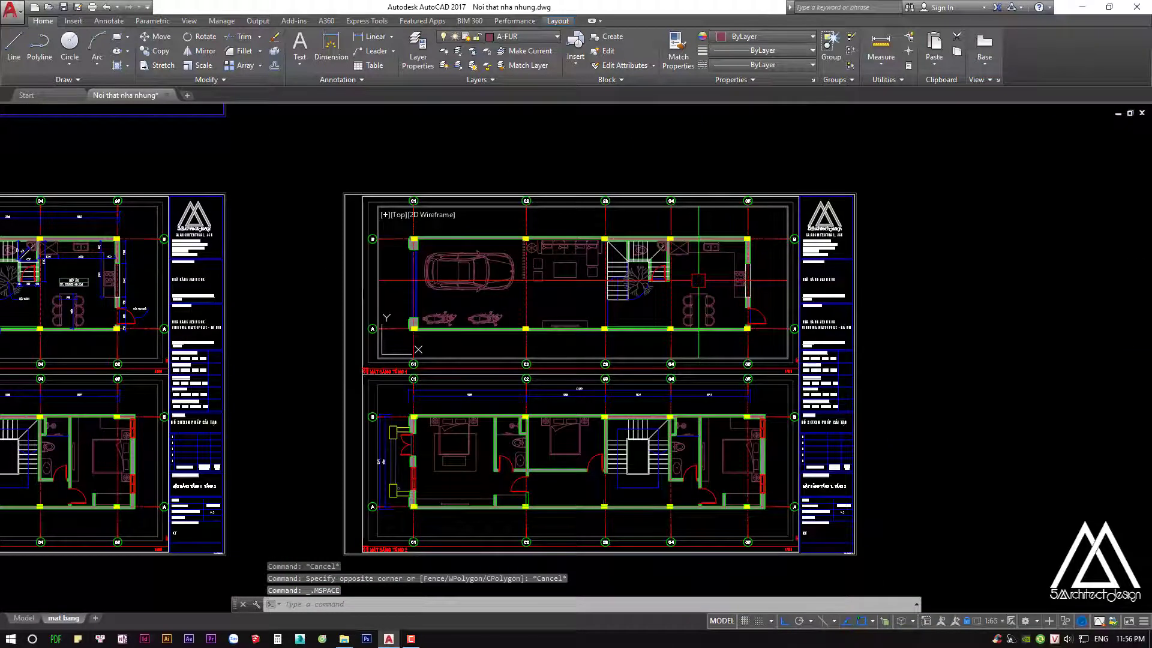
left_click(735, 399)
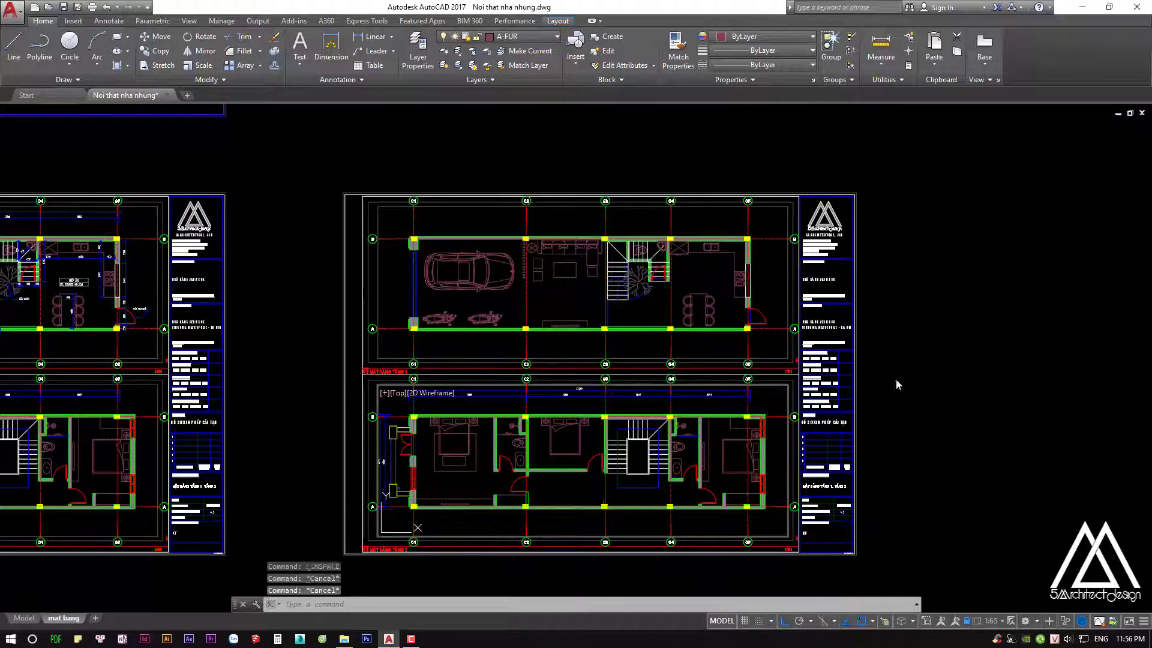
double_click(898, 385)
left_click(798, 373)
left_click(781, 389)
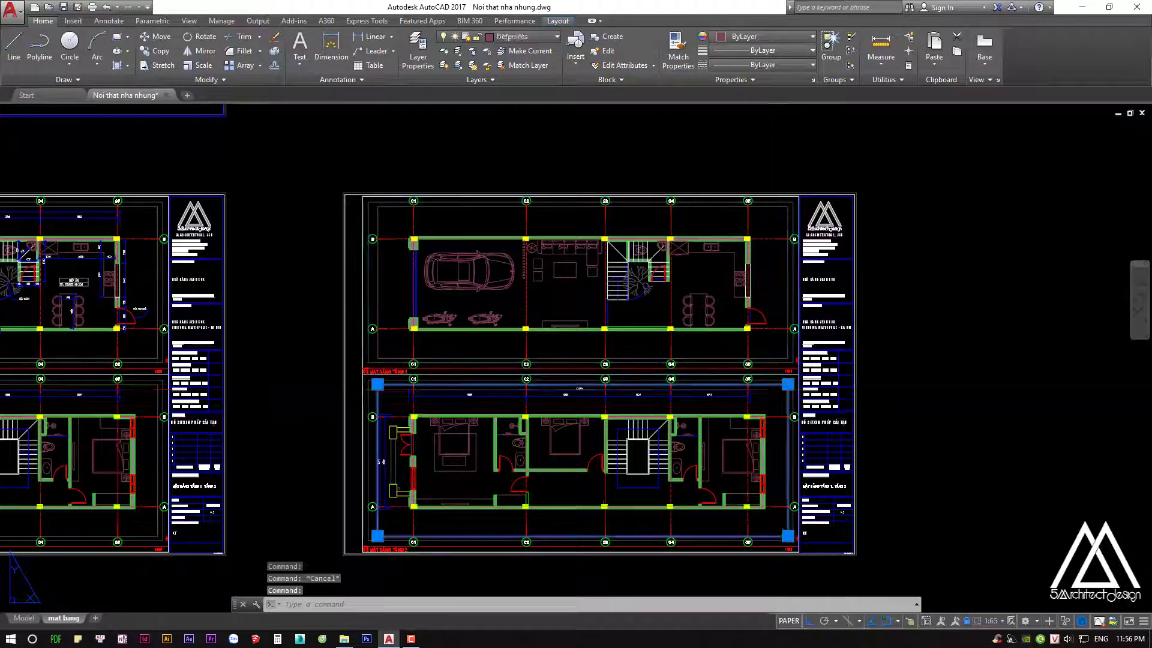
key("Delete")
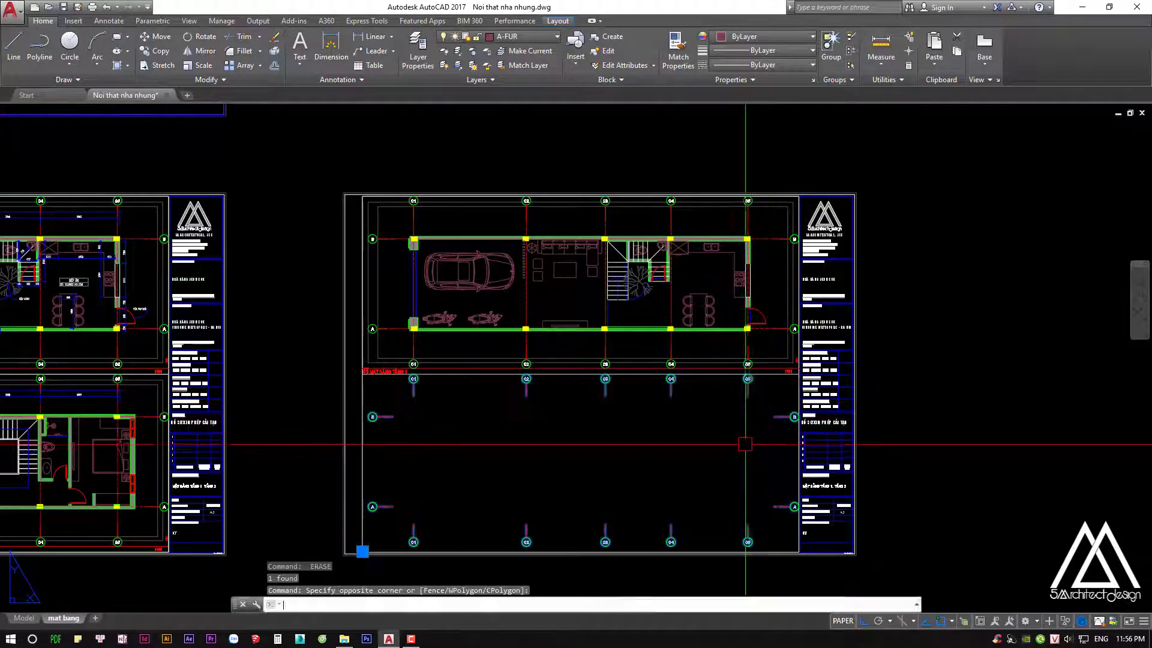
Stretch the upper viewport's bottom edge down to the sheet's bottom border
left_click(784, 374)
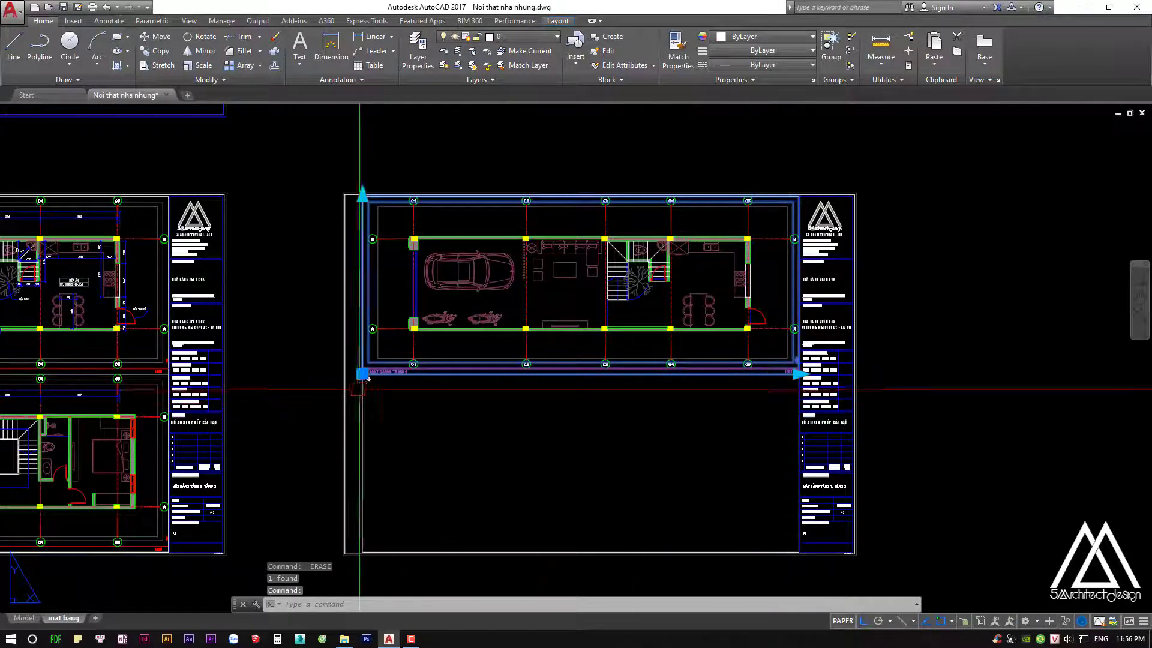
left_click(362, 373)
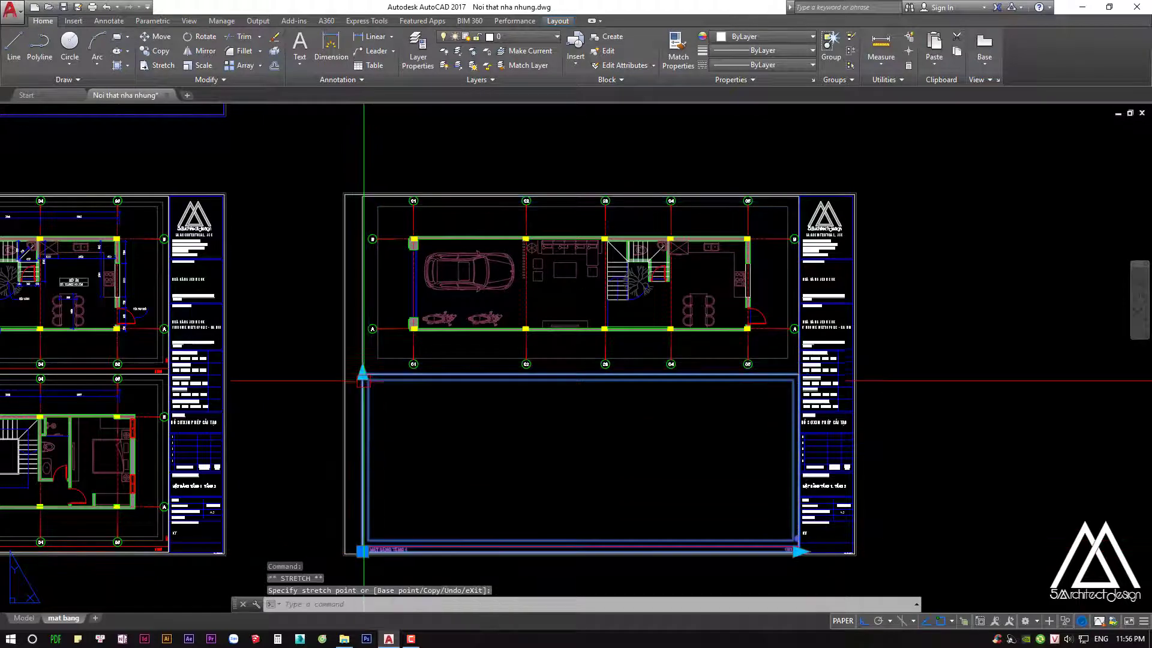
key("Escape")
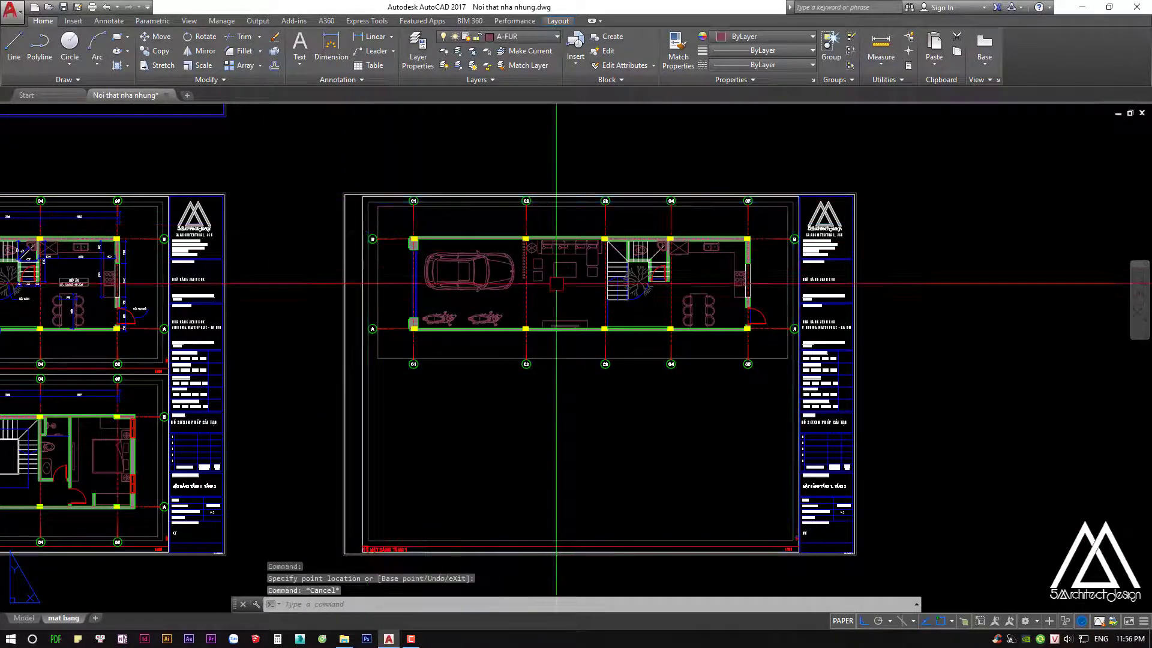
double_click(659, 393)
left_click(742, 360)
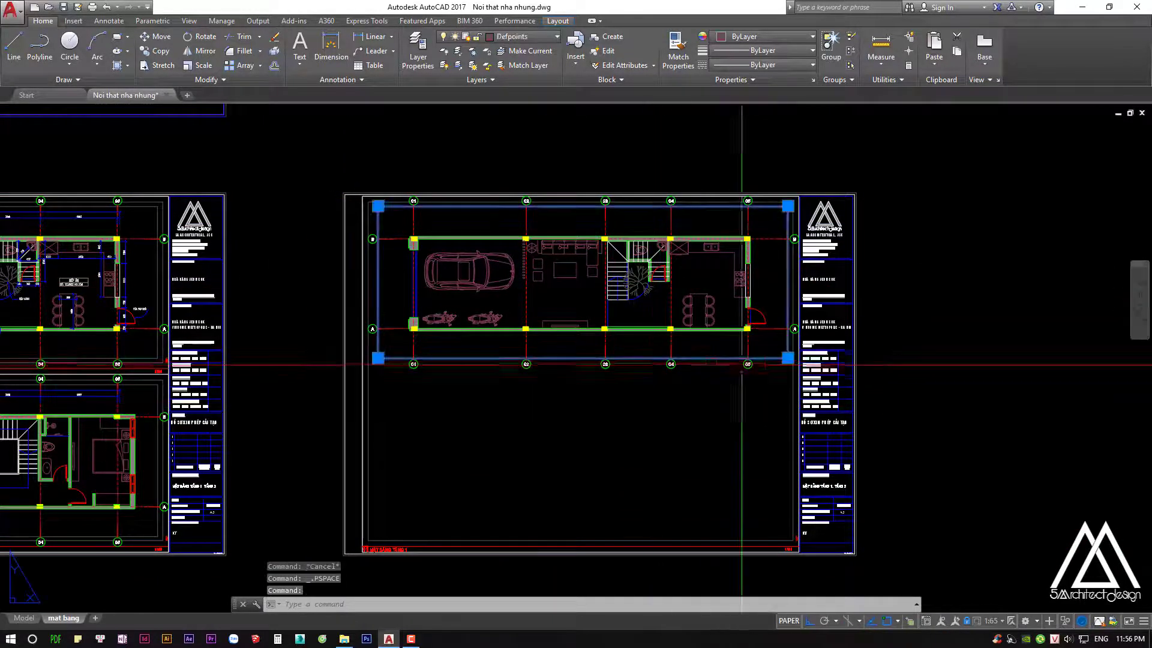
left_click(788, 359)
left_click(792, 541)
key("Escape")
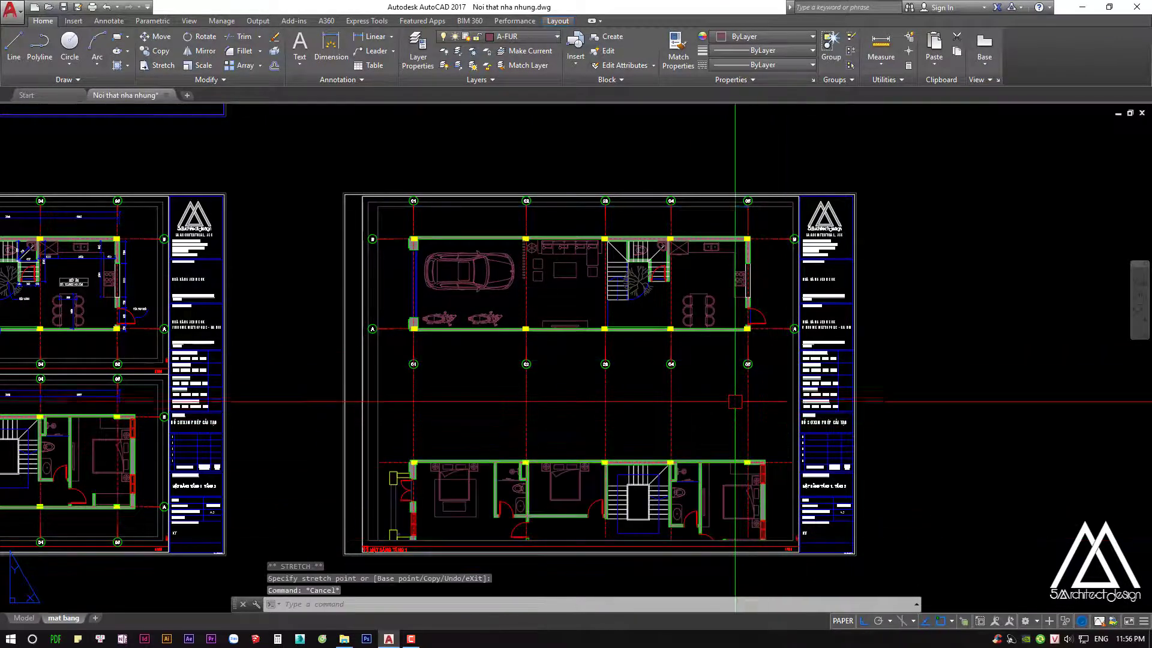
double_click(735, 401)
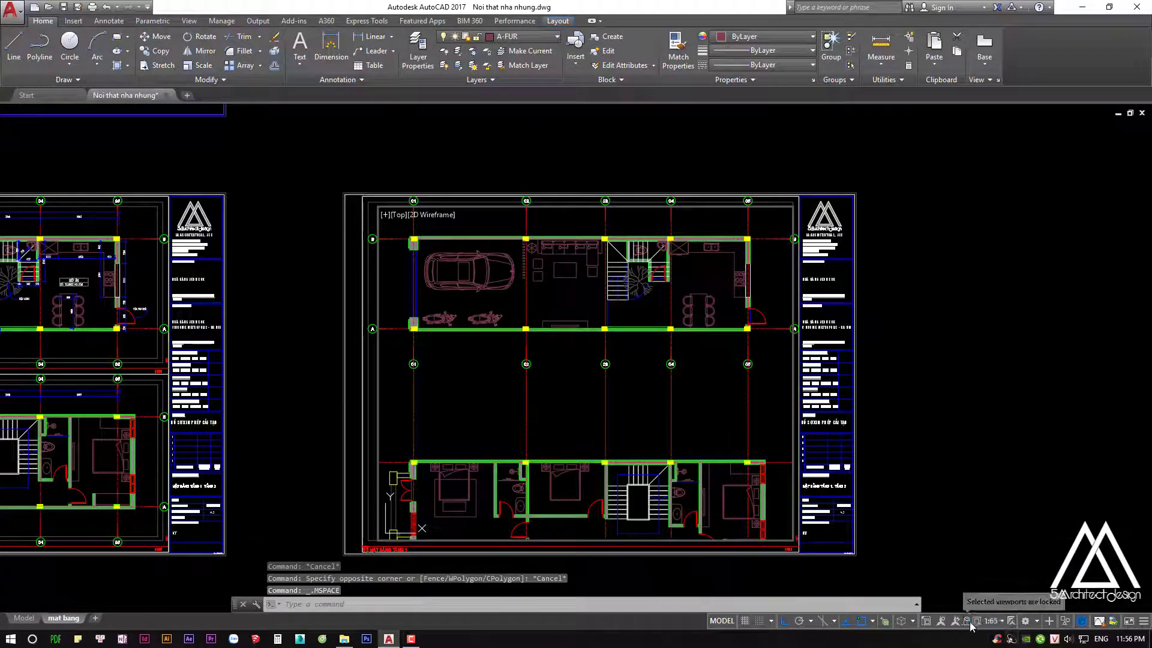
Set the enlarged viewport to 1:25, framing the stairs and kitchen, then open the drawing scale editor
left_click(993, 621)
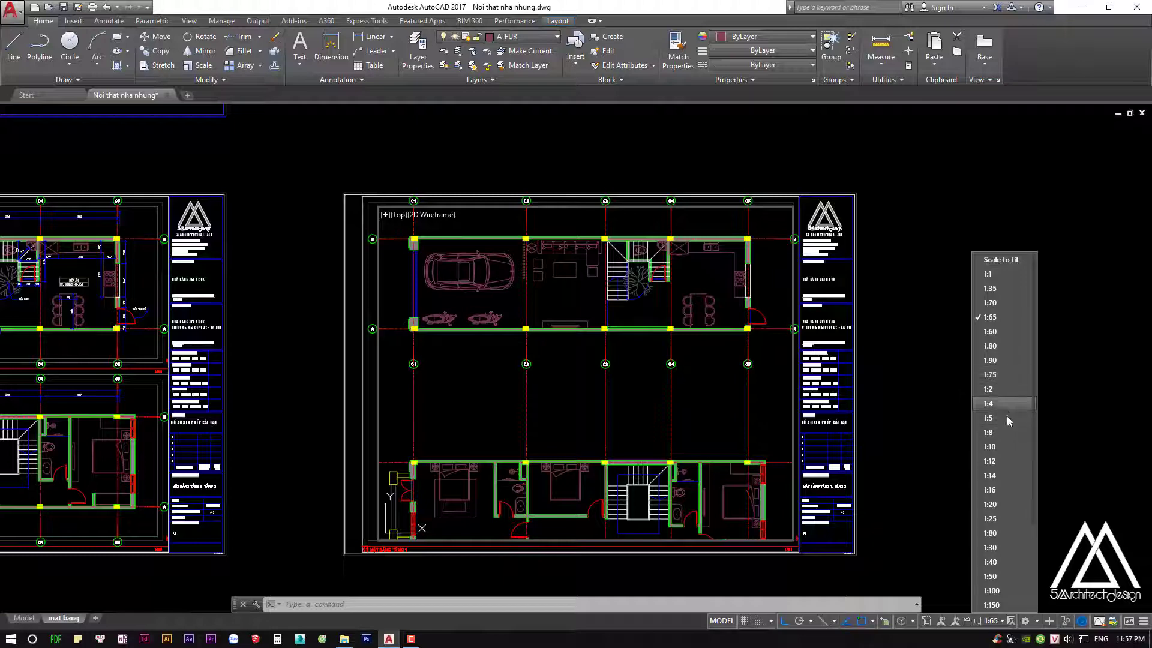
left_click(1005, 518)
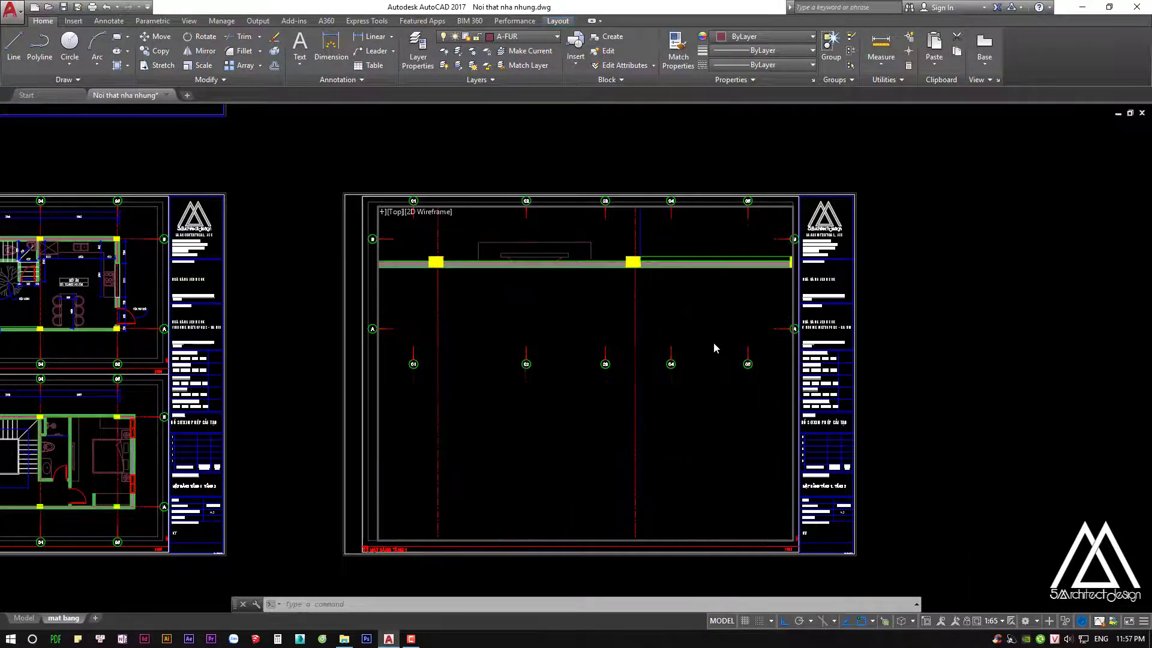
middle_click_drag(541, 457, 600, 480)
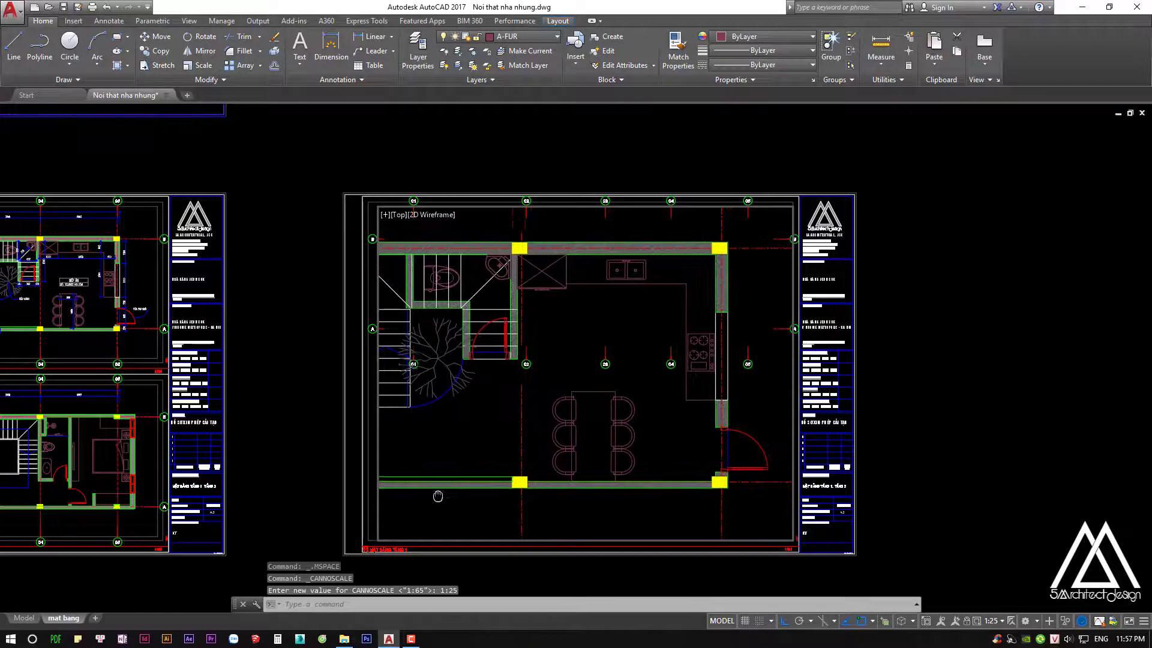
middle_click_drag(557, 404, 709, 430)
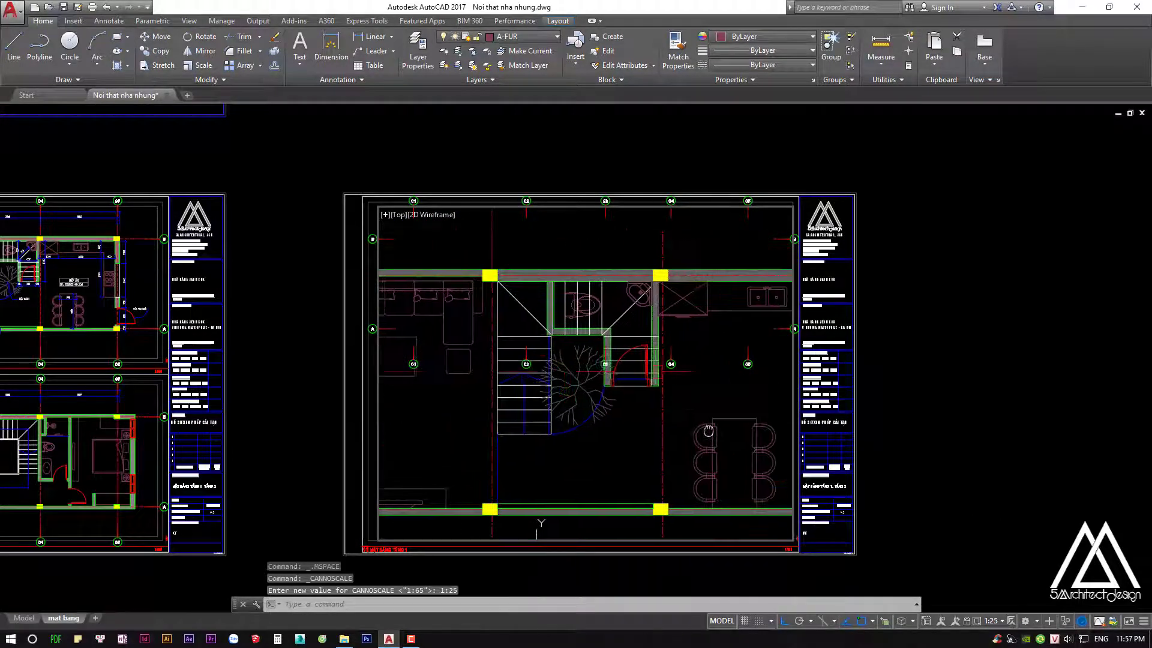
middle_click_drag(680, 361, 601, 351)
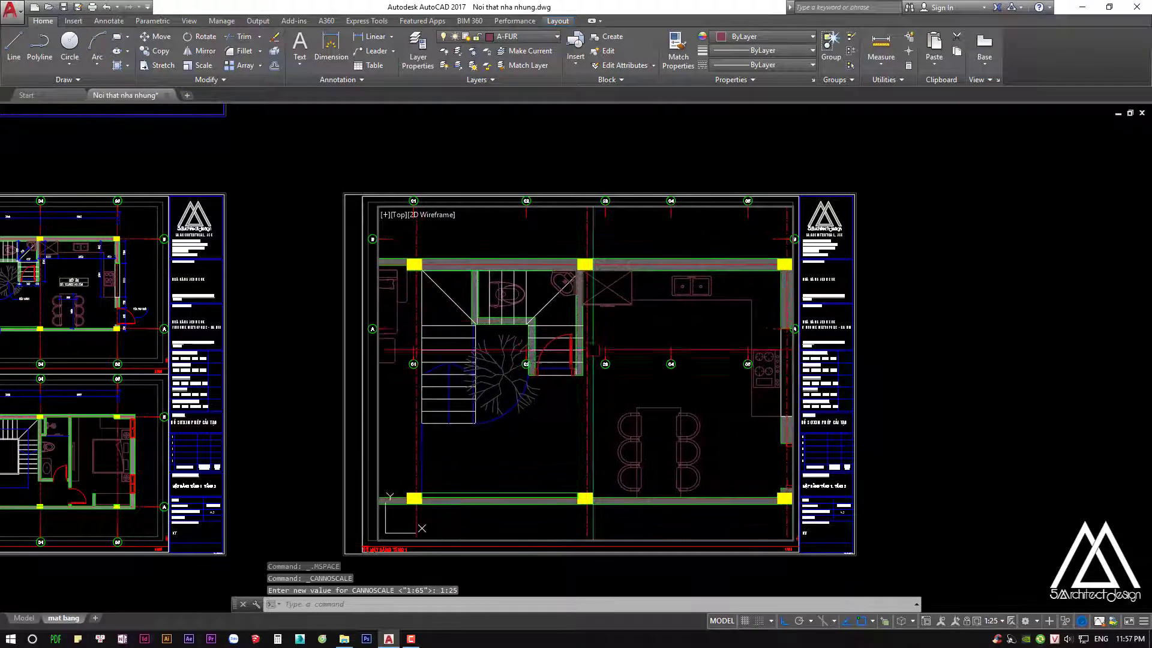
left_click(993, 621)
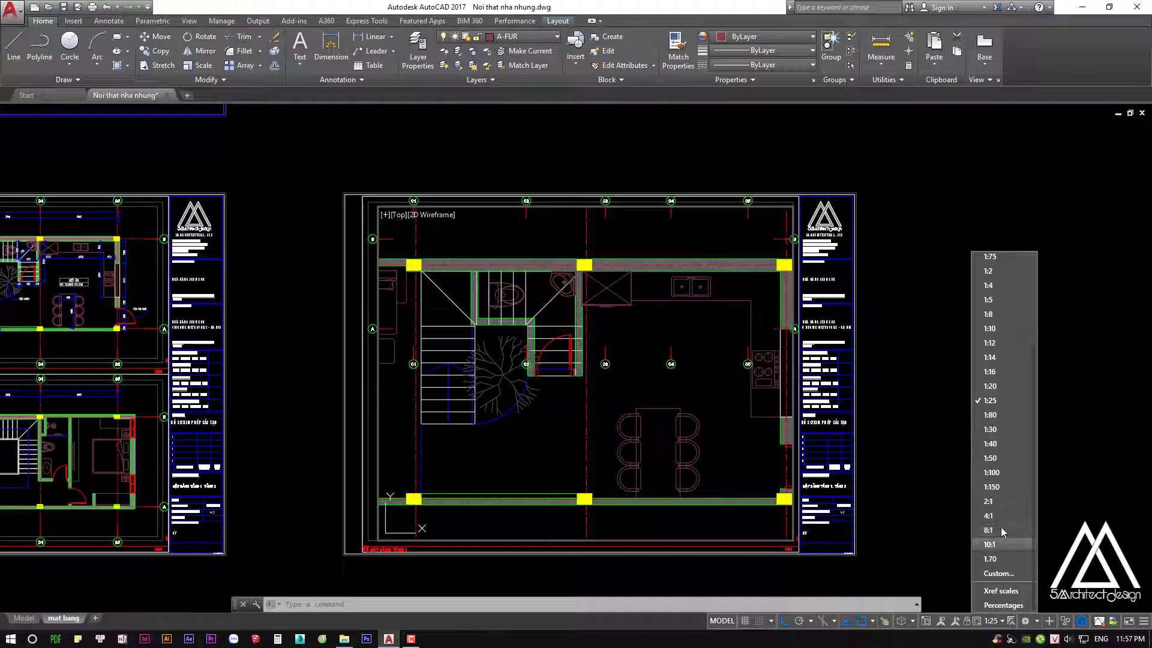
left_click(992, 574)
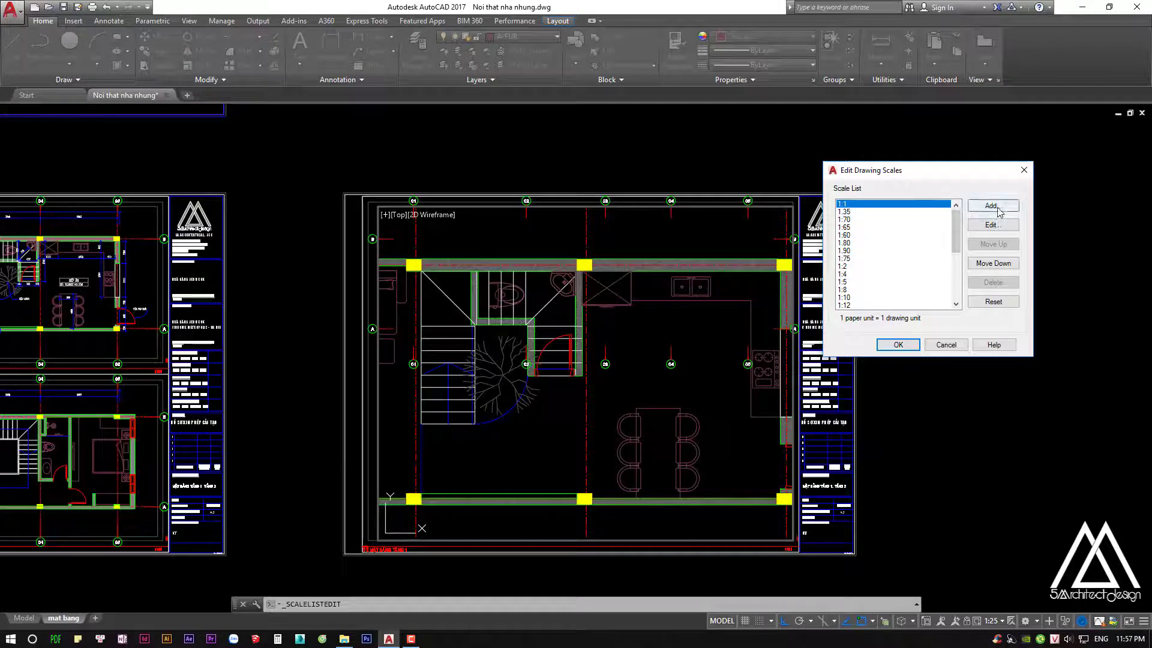
Add a 1:20 scale (1 paper unit = 20 drawing units) to the drawing scale list
key("Return")
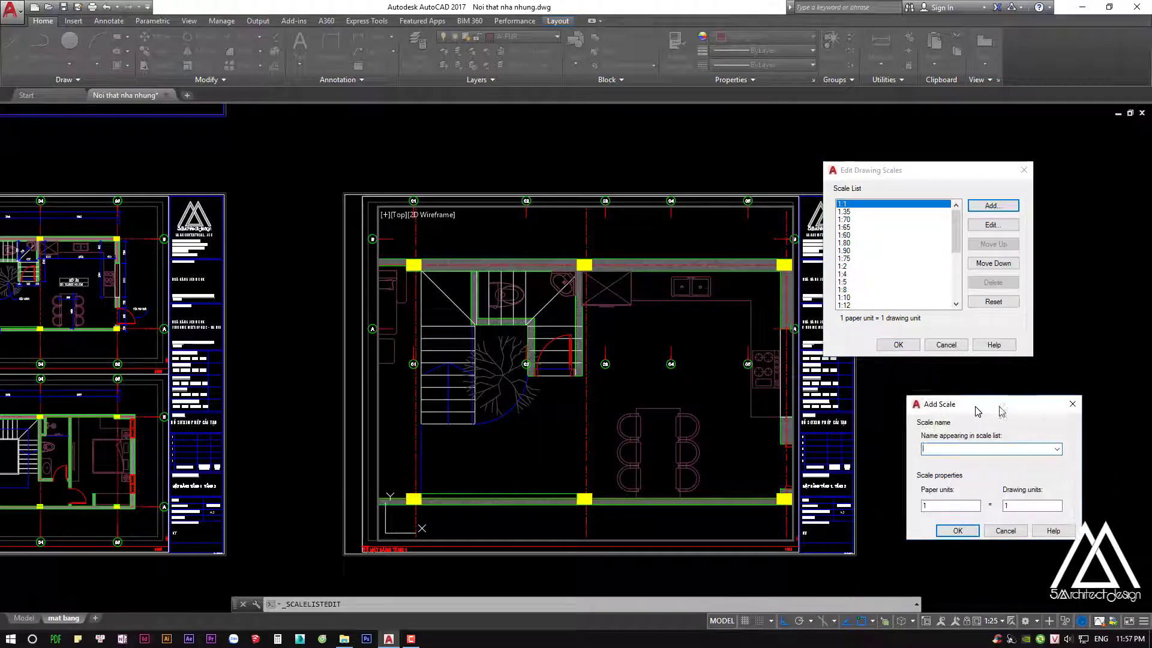
left_click_drag(999, 406, 919, 378)
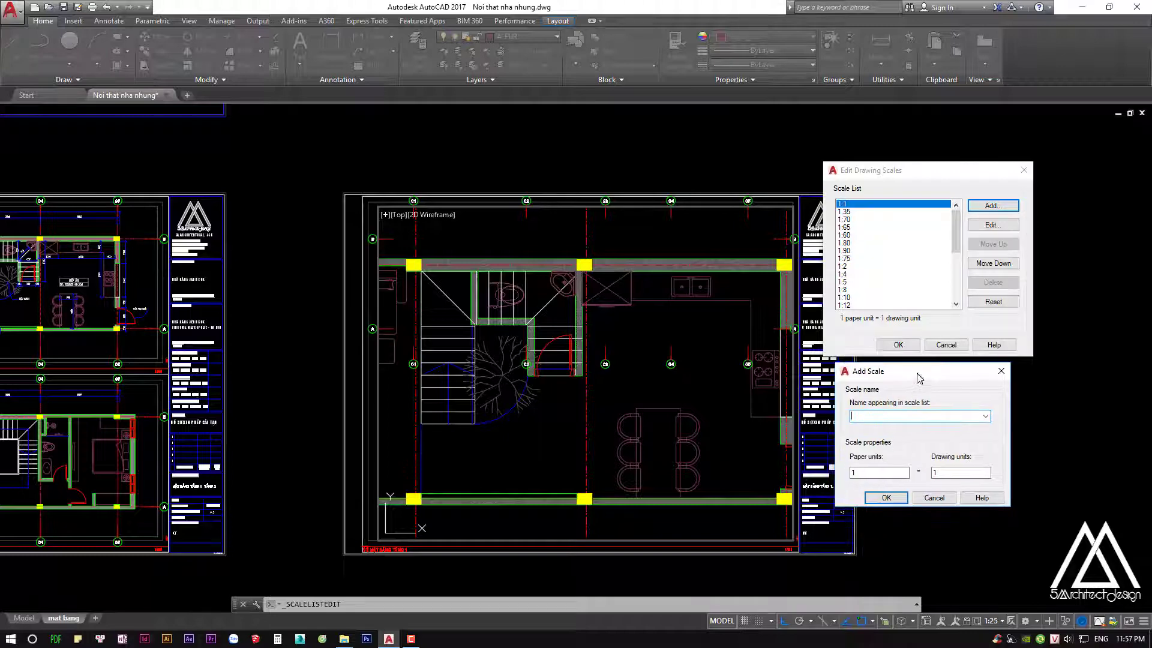
left_click(934, 499)
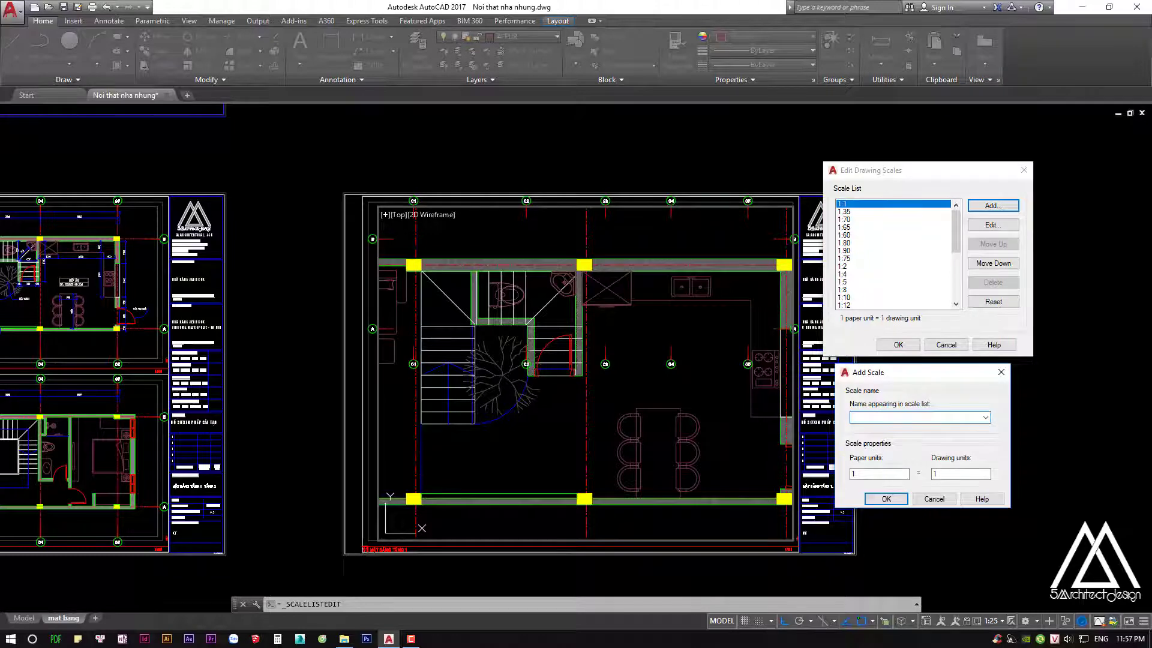
mouse_move(946, 375)
left_mouse_down()
mouse_move(968, 350)
mouse_move(917, 426)
left_mouse_up()
type("20")
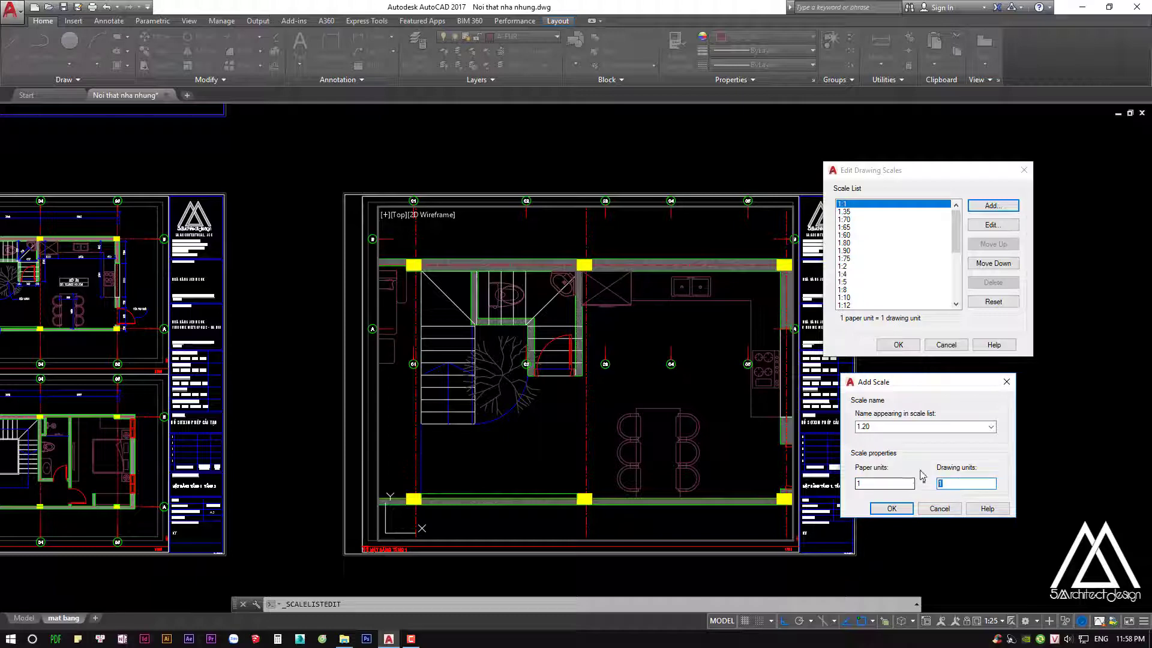
left_click(892, 508)
left_click(898, 345)
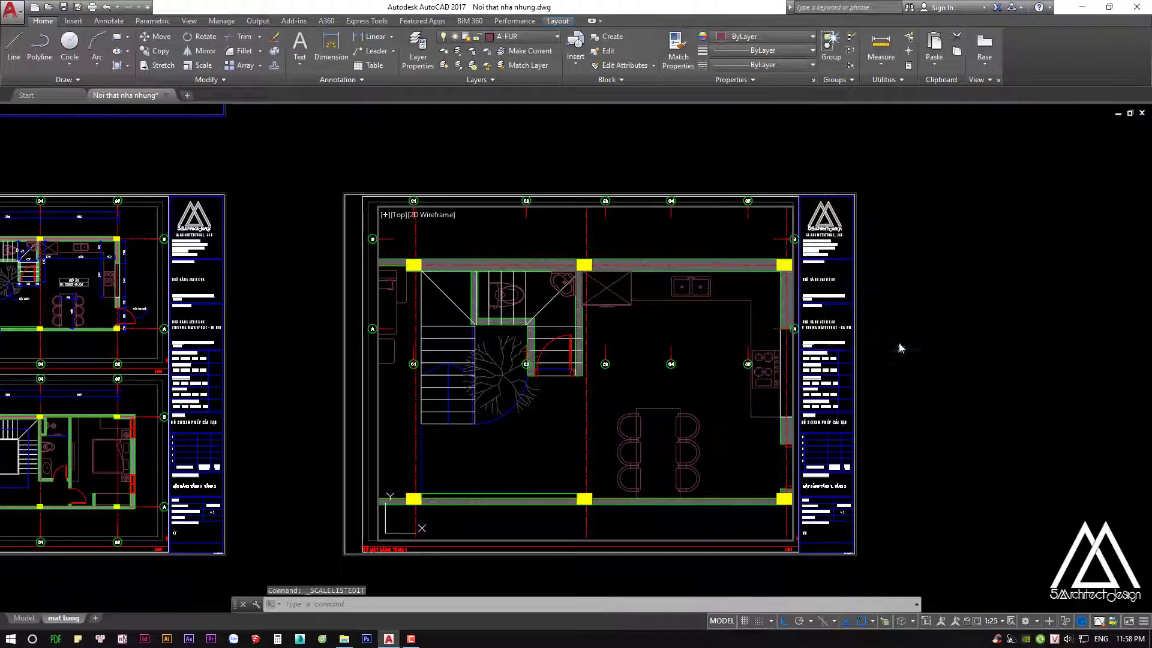
Set the enlarged viewport to 1:20 centred on the stairs and kitchen, then return to paper space
left_click(997, 627)
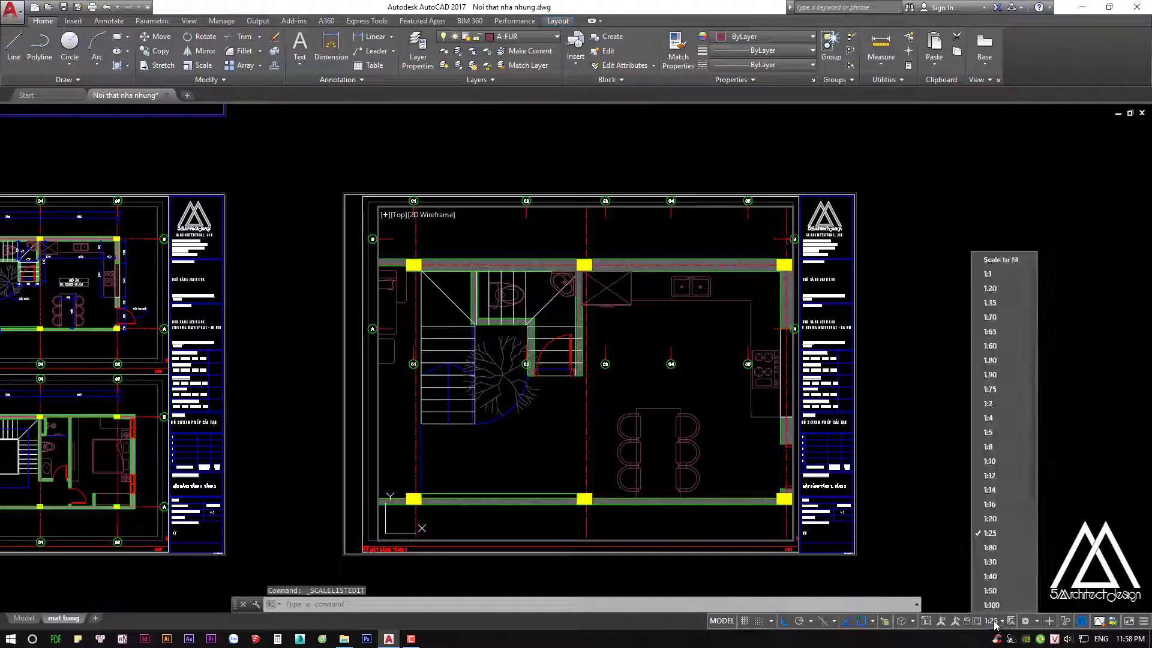
left_click(990, 288)
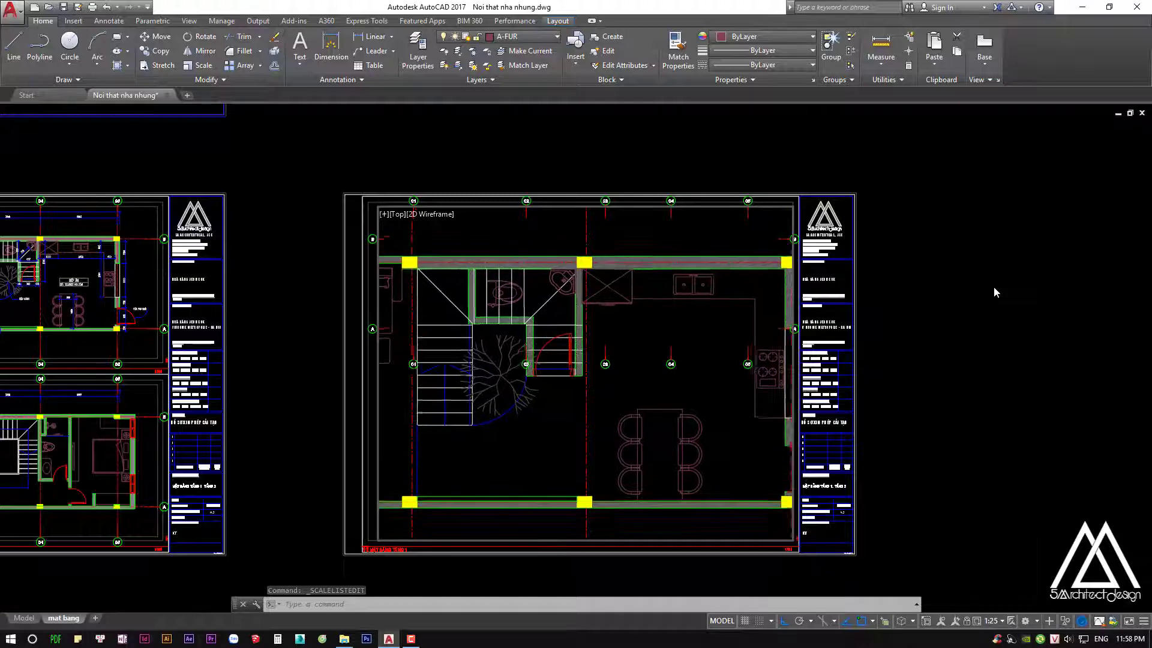
middle_click_drag(585, 351, 609, 351)
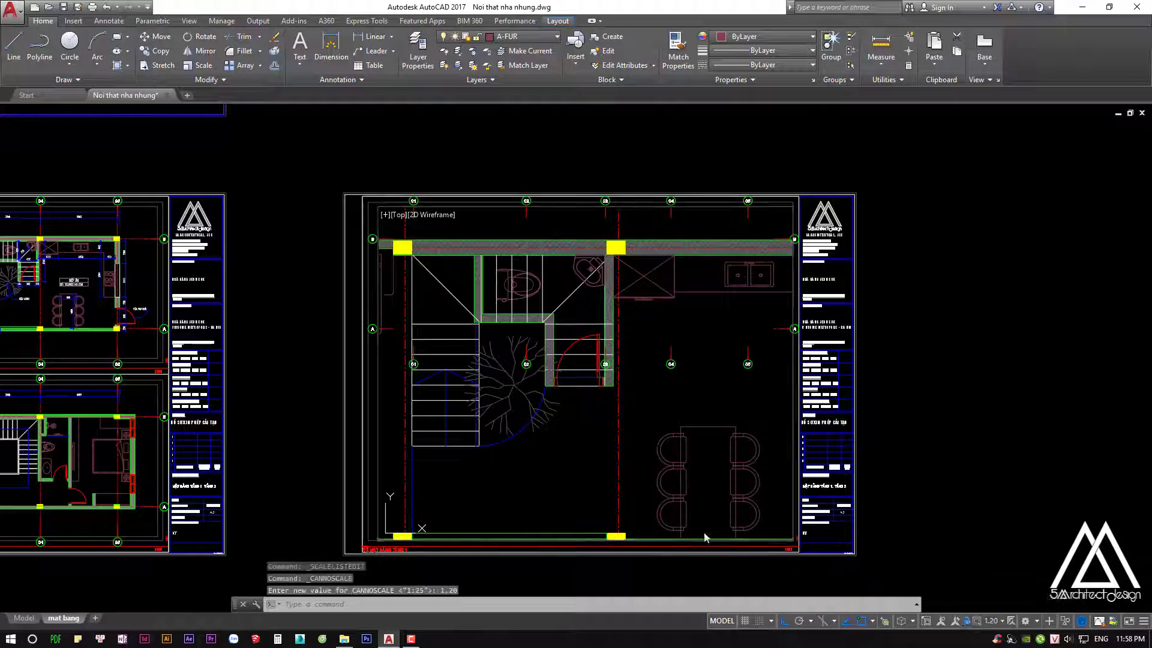
double_click(978, 411)
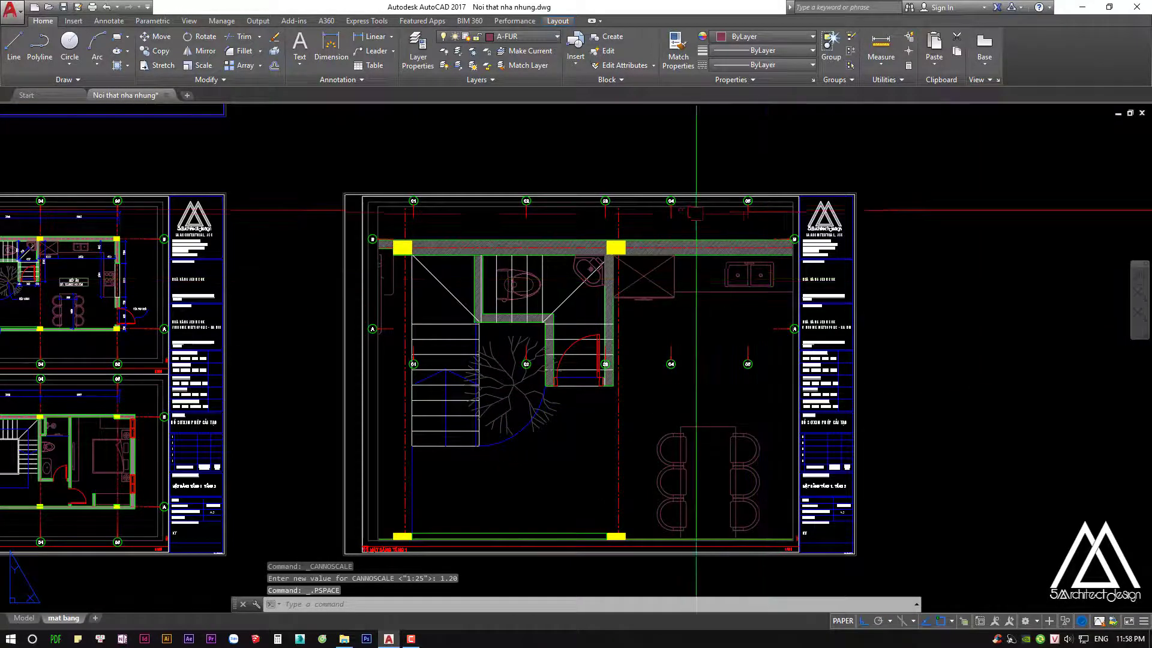
Select the enlarged viewport to change its draw order, then cancel the change
left_click(691, 220)
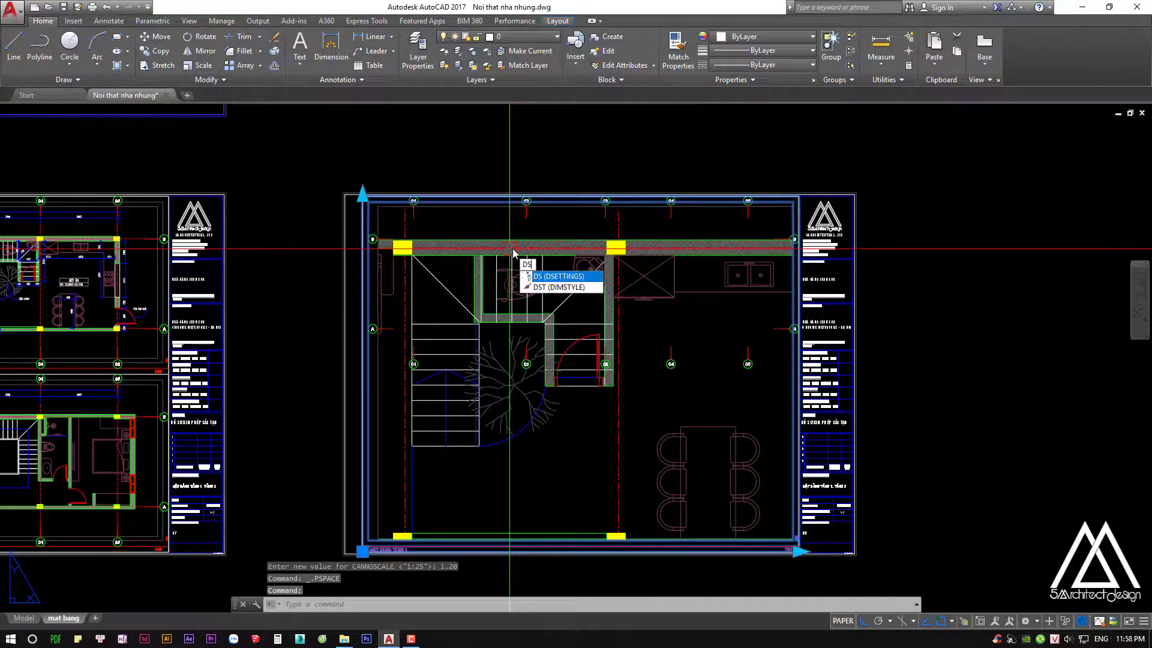
left_click(506, 204)
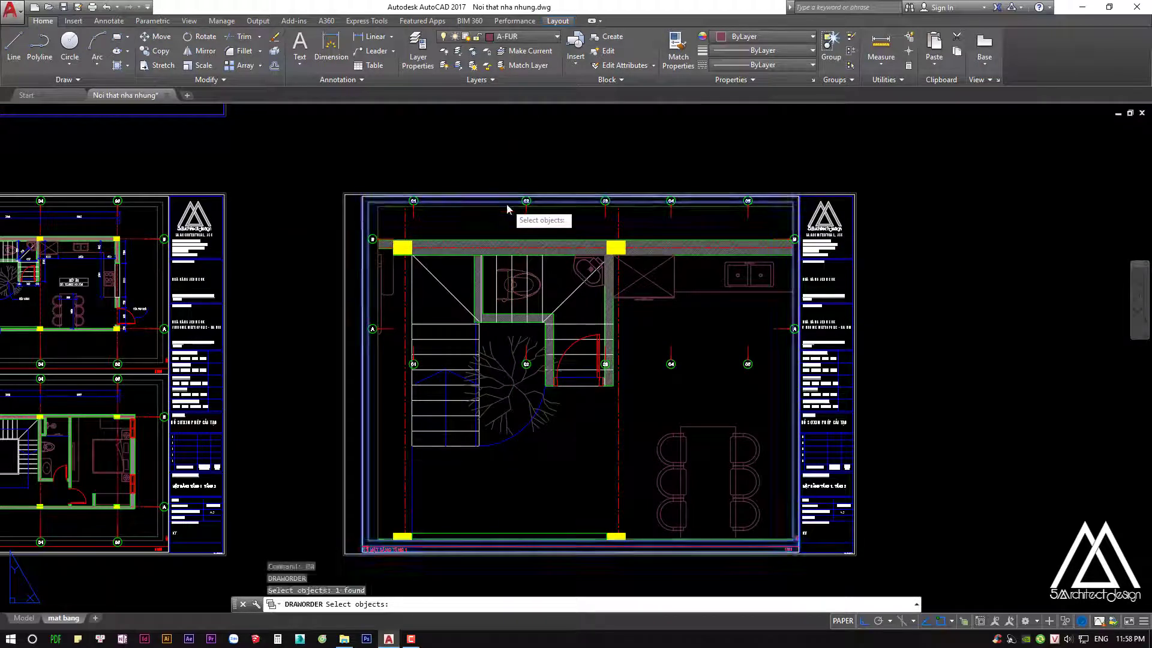
key("Return")
right_click(514, 228)
key("Escape")
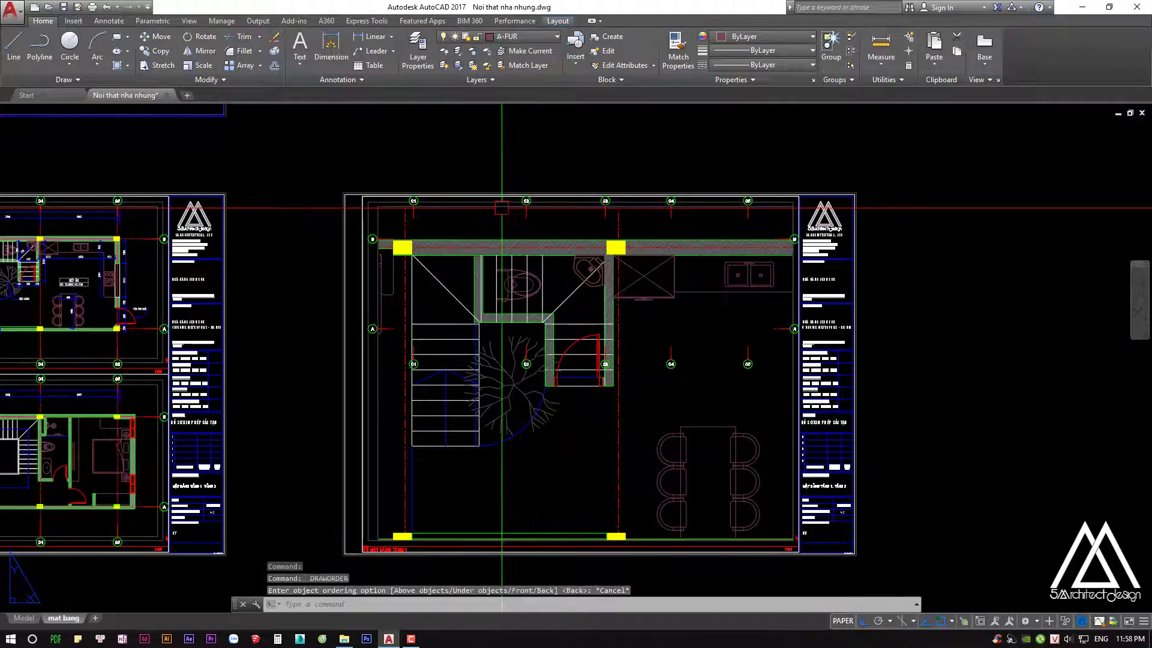
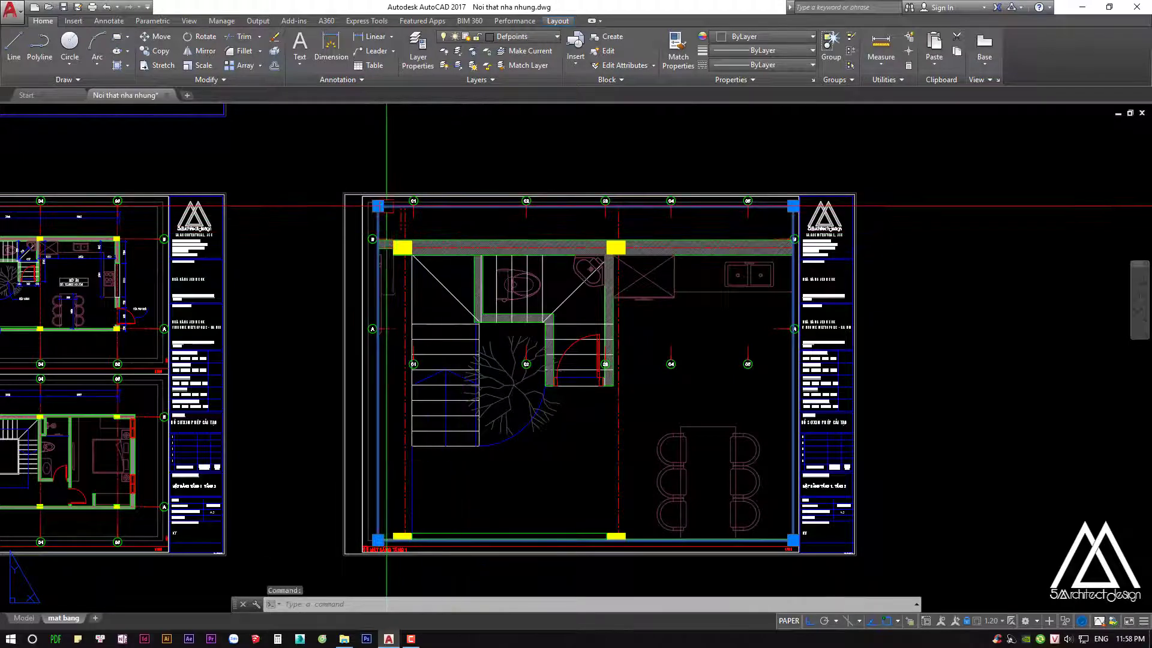
Crop the second viewport to the stair and bathroom area by pulling in its left and bottom edges
left_click(378, 205)
left_click(458, 227)
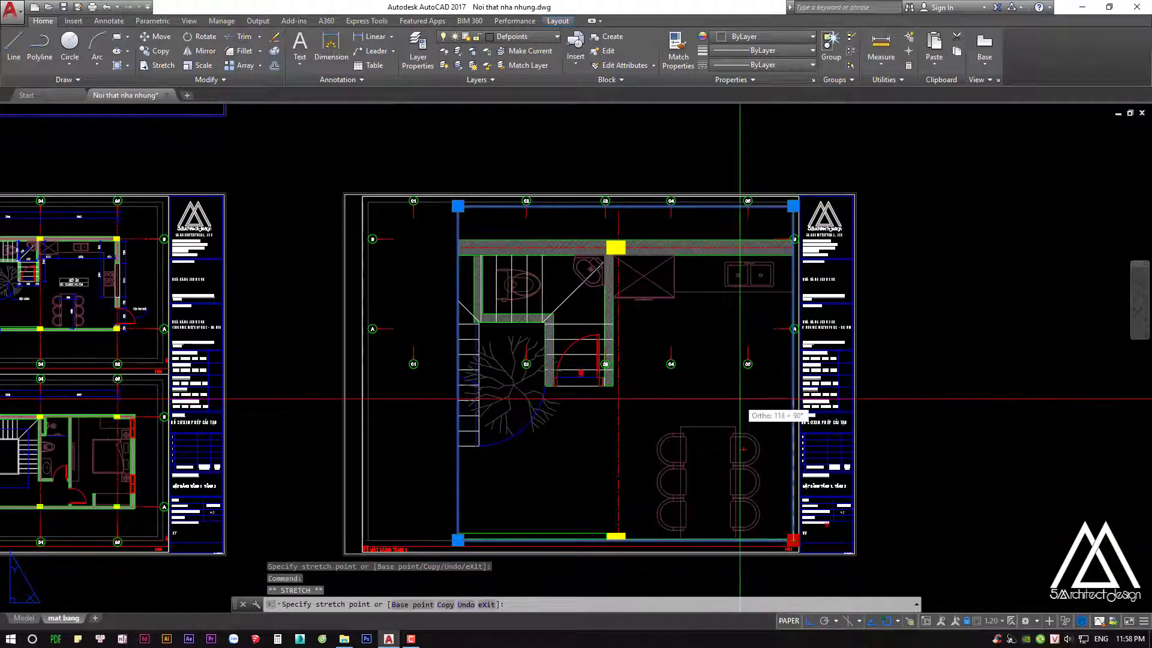
left_click(790, 397)
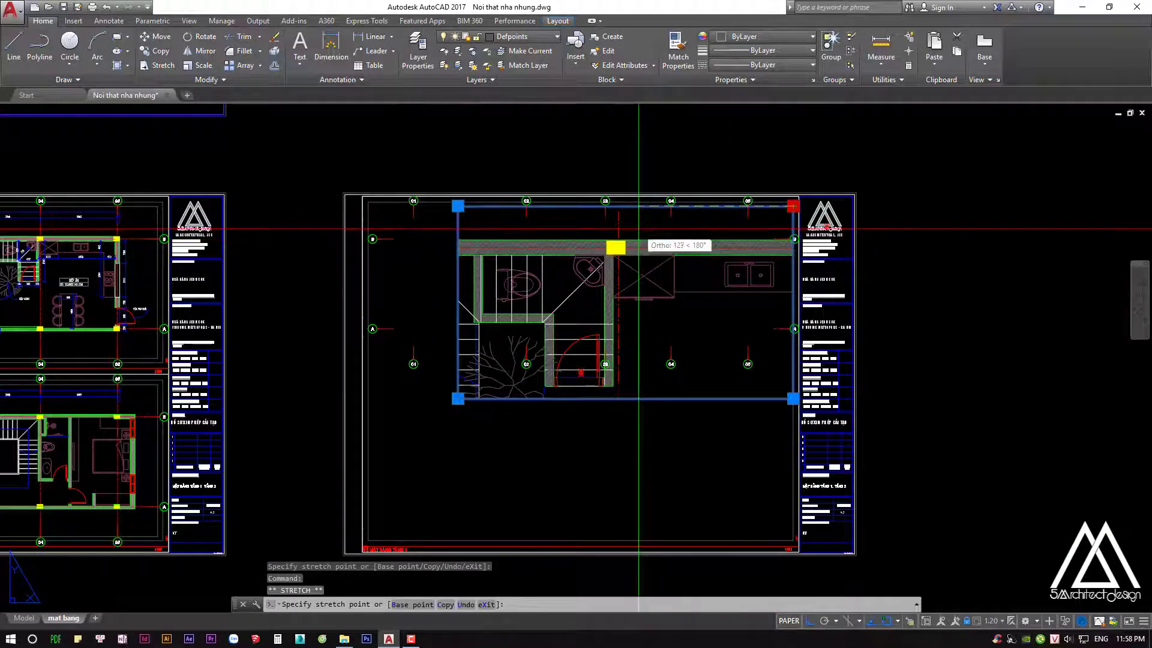
scroll(634, 222, "up", 3)
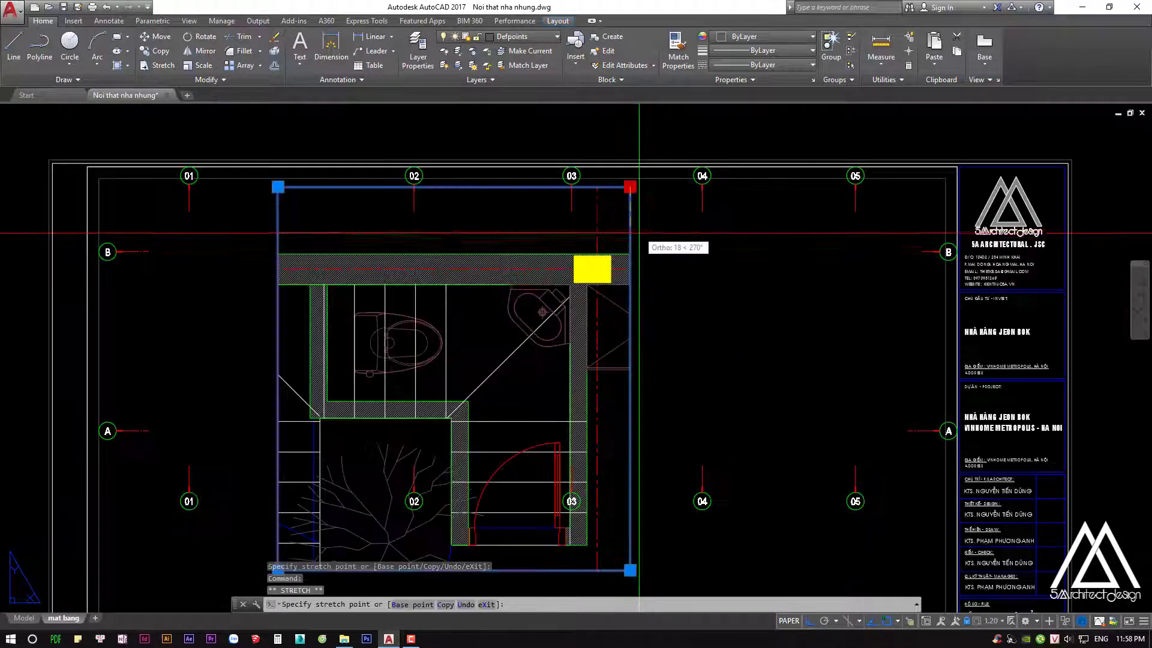
scroll(625, 276, "down", 3)
Move the cropped viewport further left on the sheet
left_click(690, 277)
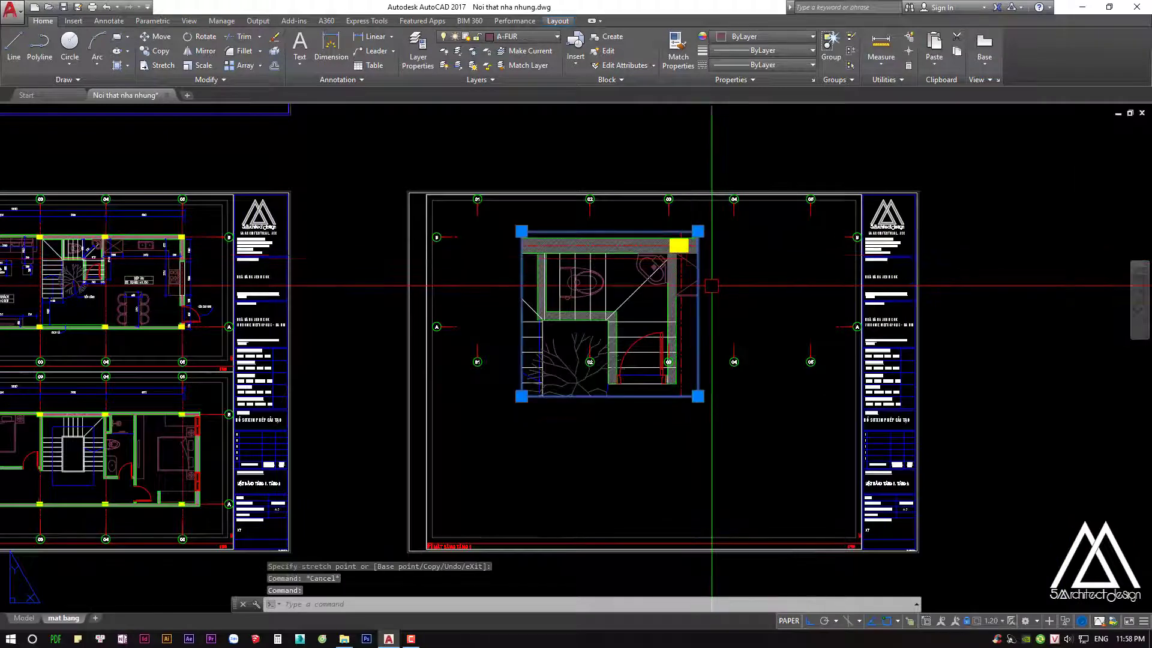
scroll(746, 277, "up", 1)
type("M")
key("Return")
left_click(748, 278)
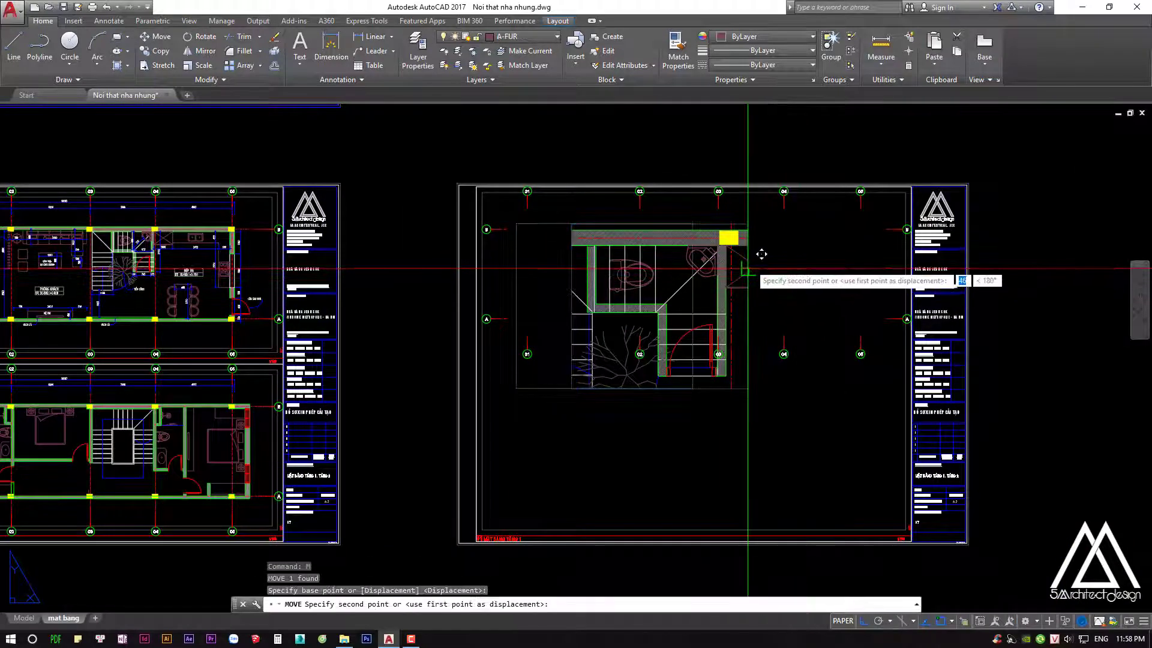
left_click(692, 272)
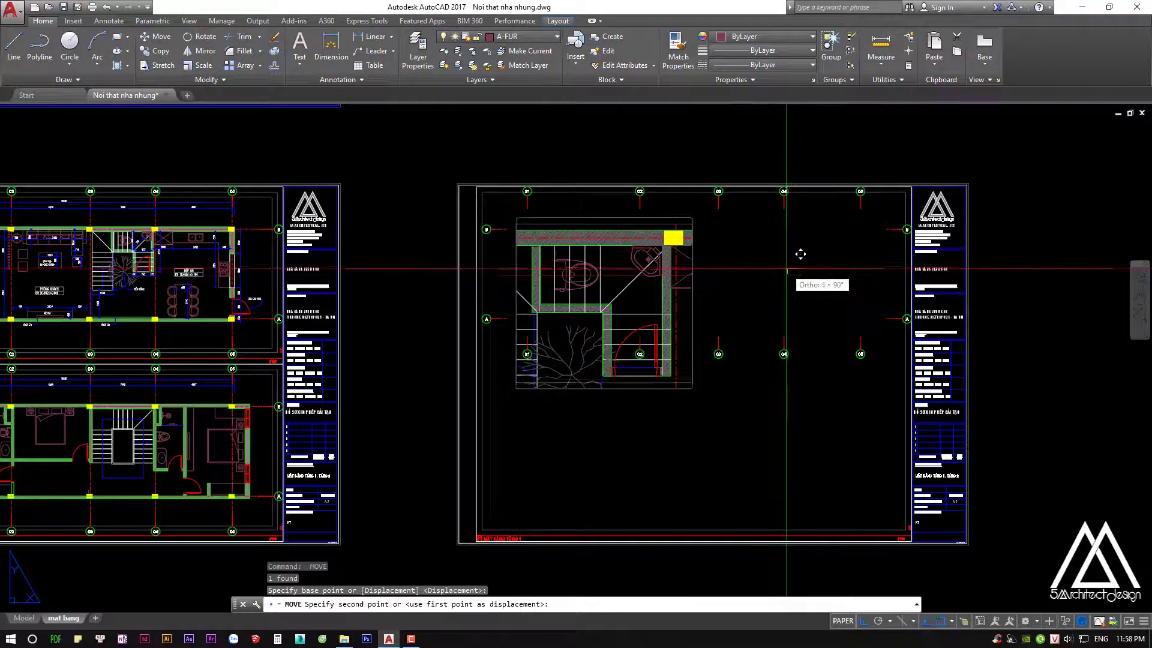
key("Escape")
key("Escape")
key("Escape")
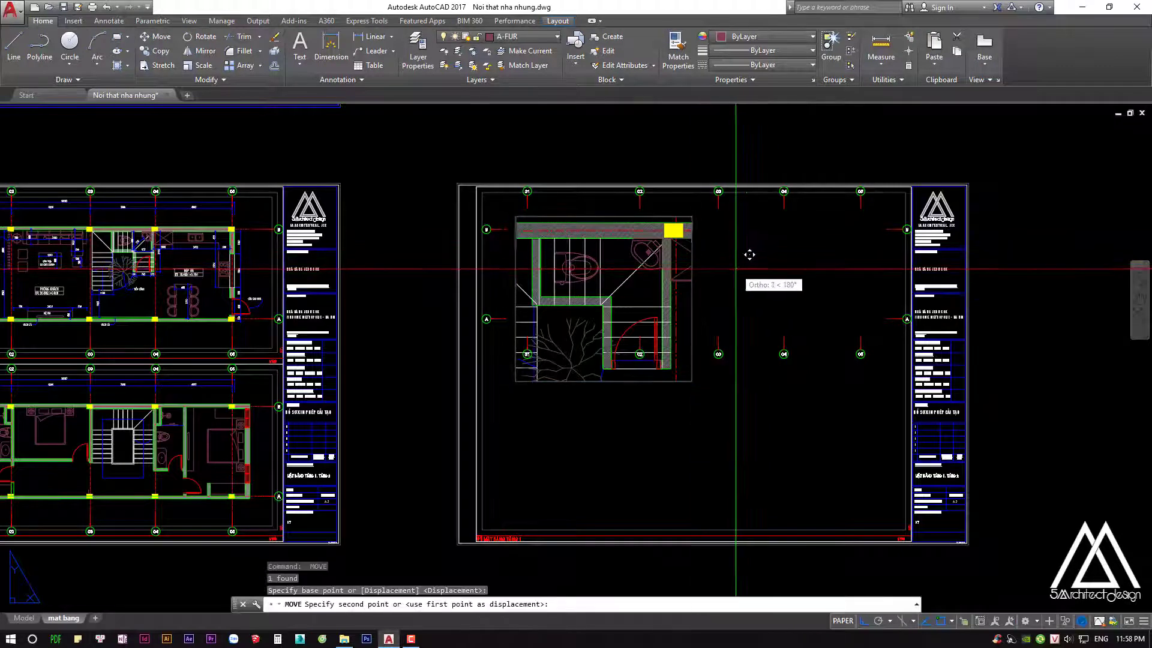
Recentre the sheet on the cropped plan and switch to model space
middle_click_drag(760, 275, 724, 269)
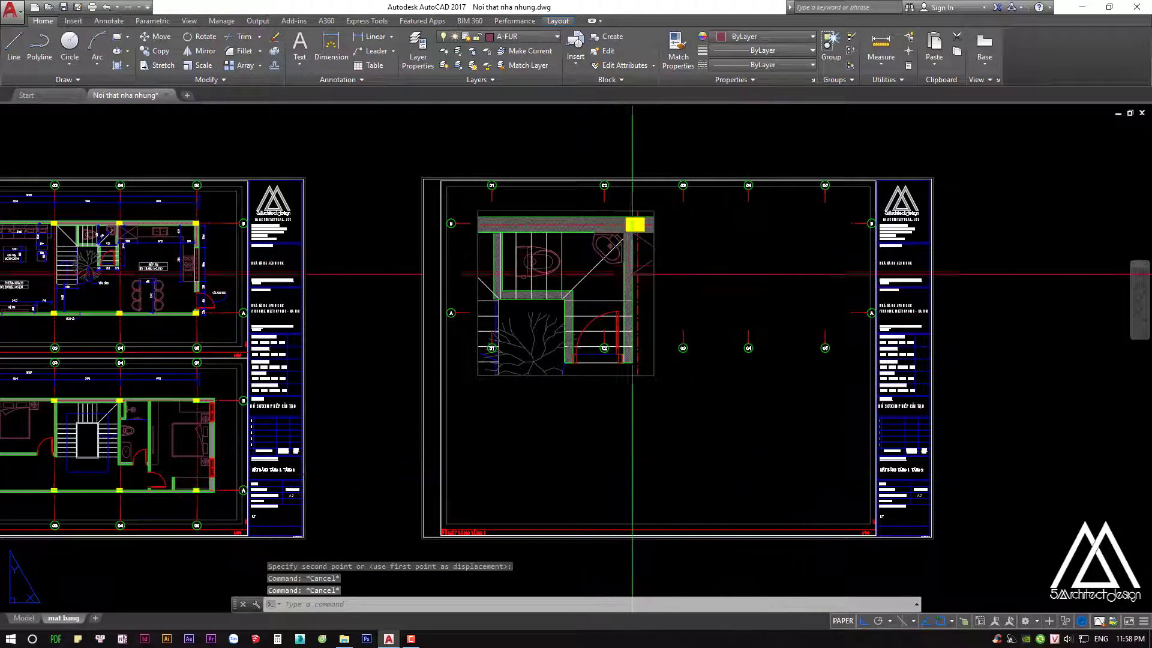
scroll(654, 231, "up", 3)
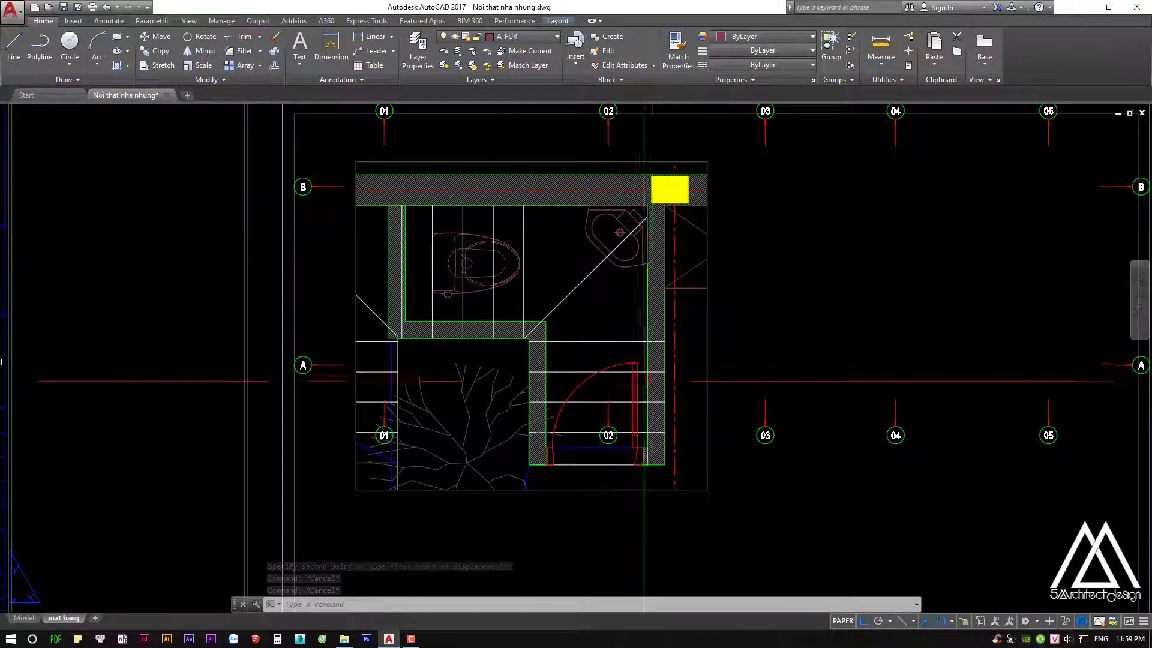
middle_click_drag(666, 182, 695, 158)
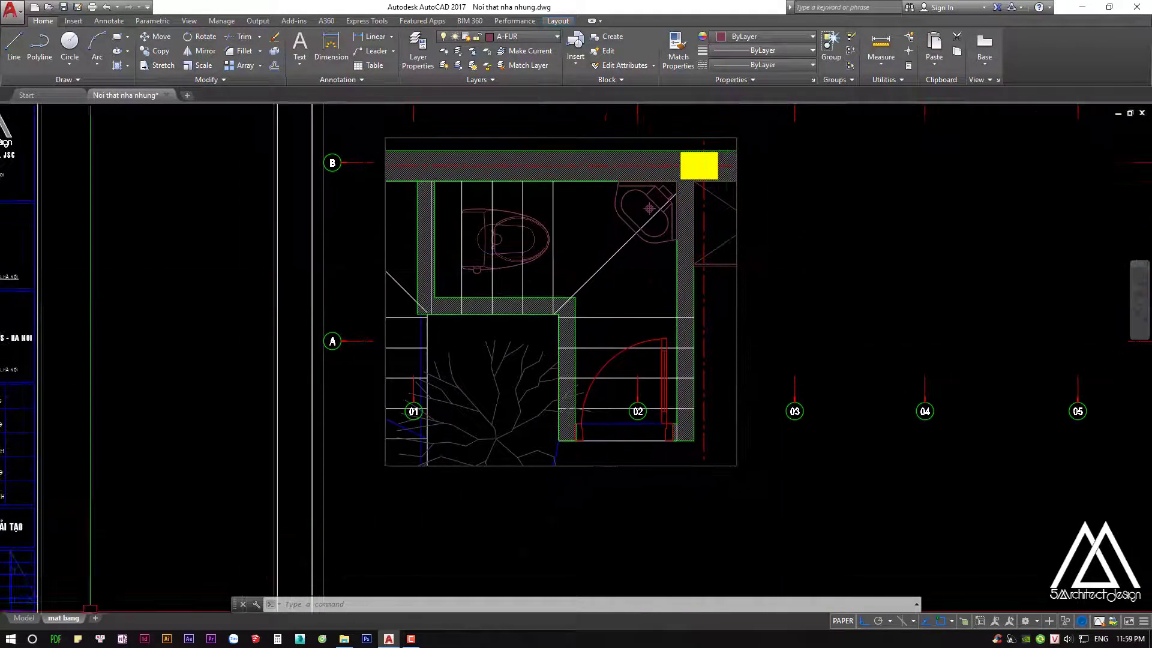
left_click(24, 618)
scroll(570, 372, "down", 2)
Cancel an unfinished line and select a vertical gridline at the wall
scroll(580, 351, "up", 2)
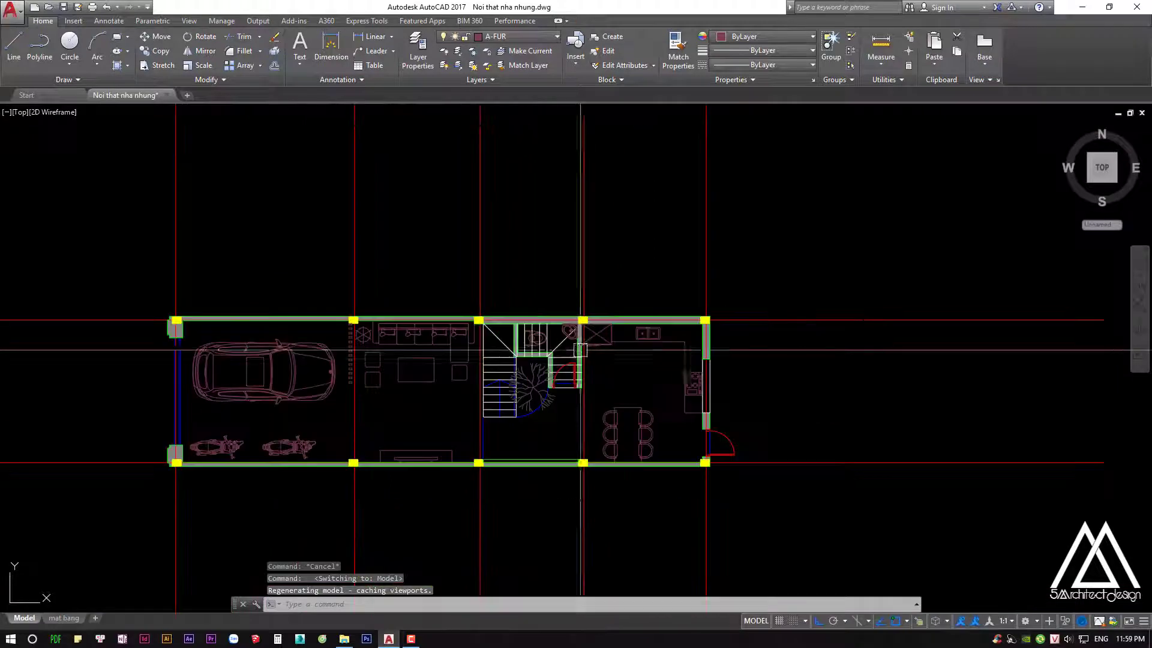
scroll(580, 351, "up", 2)
key("Return")
scroll(540, 342, "up", 3)
mouse_move(430, 311)
middle_mouse_down()
mouse_move(450, 334)
mouse_move(396, 465)
middle_mouse_up()
left_click(391, 283)
scroll(391, 284, "down", 3)
scroll(390, 288, "down", 2)
key("Escape")
left_click(427, 281)
left_click(419, 404)
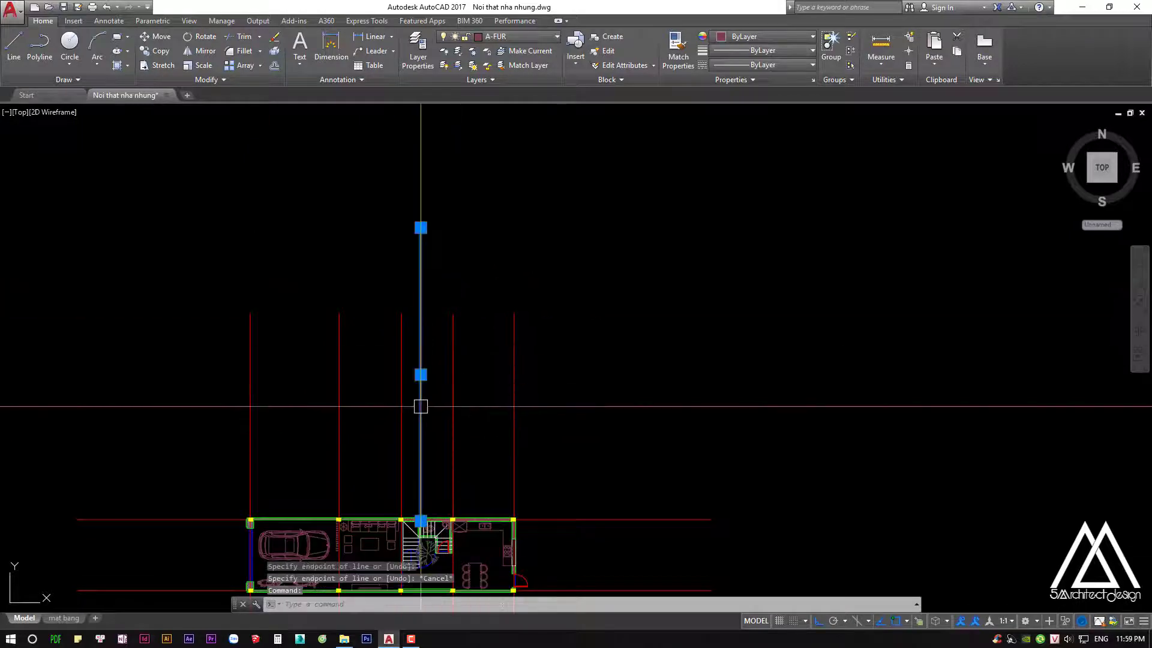
Copy the vertical gridline from the wall to a new position on the right
type("c")
key("Return")
scroll(420, 437, "up", 1)
scroll(422, 463, "up", 4)
scroll(480, 374, "up", 6)
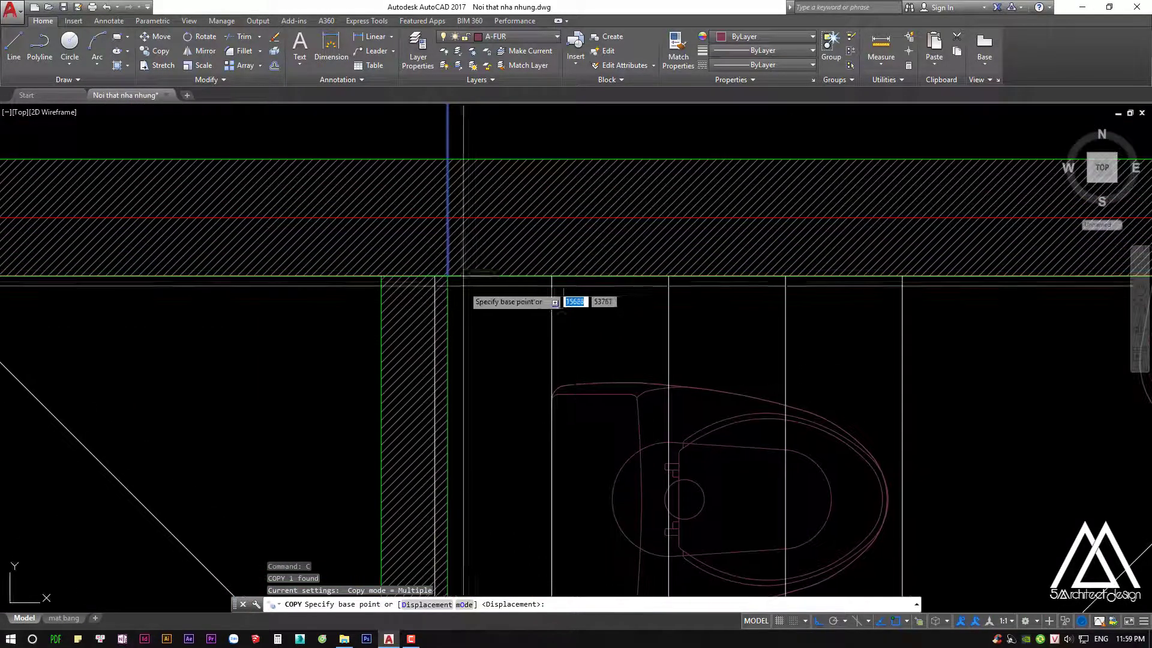
left_click(450, 273)
scroll(423, 408, "down", 5)
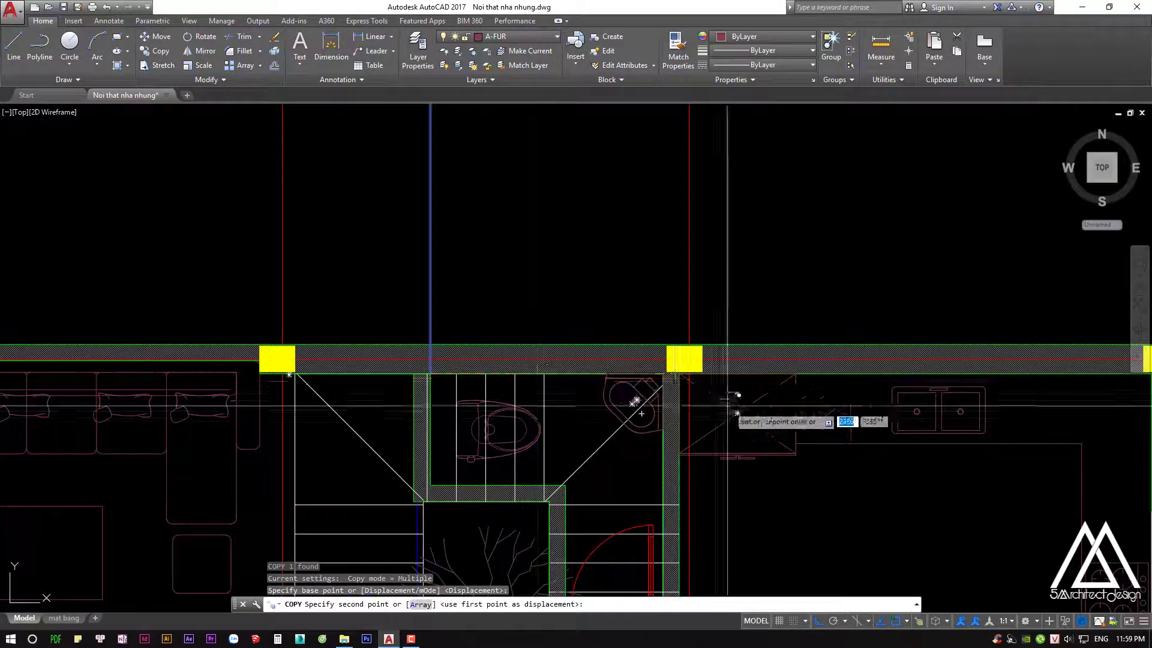
left_click(660, 384)
key("Escape")
Draw a new horizontal line above the floor plan
scroll(606, 422, "down", 3)
scroll(606, 421, "up", 3)
scroll(624, 355, "up", 2)
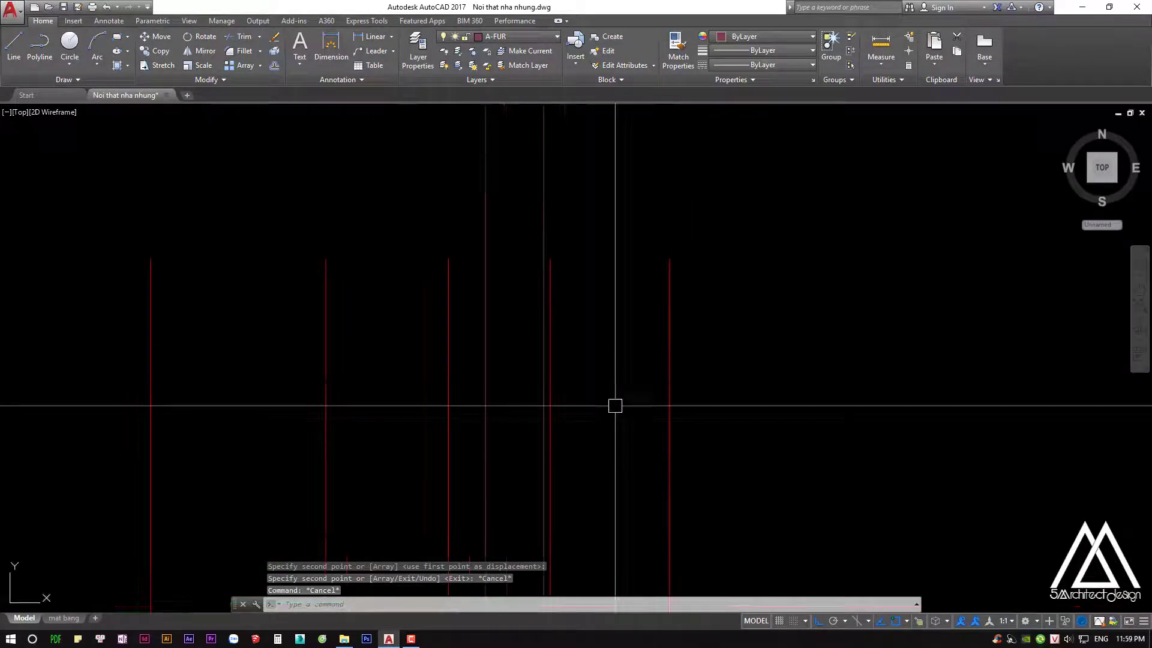
type("l")
key("Return")
left_click(431, 330)
left_click(724, 350)
key("Return")
Start copying the new line, then cancel it and a mistaken render-crop command
left_click(622, 350)
type("co")
key("Return")
left_click(658, 324)
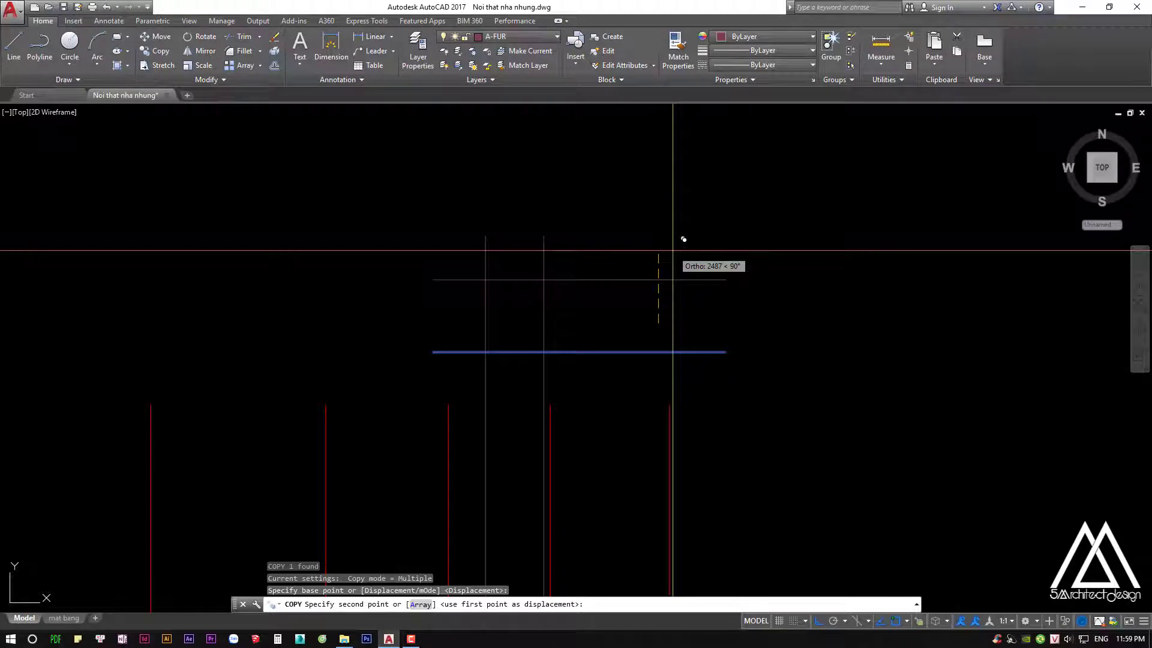
key("Escape")
type("rc")
key("Return")
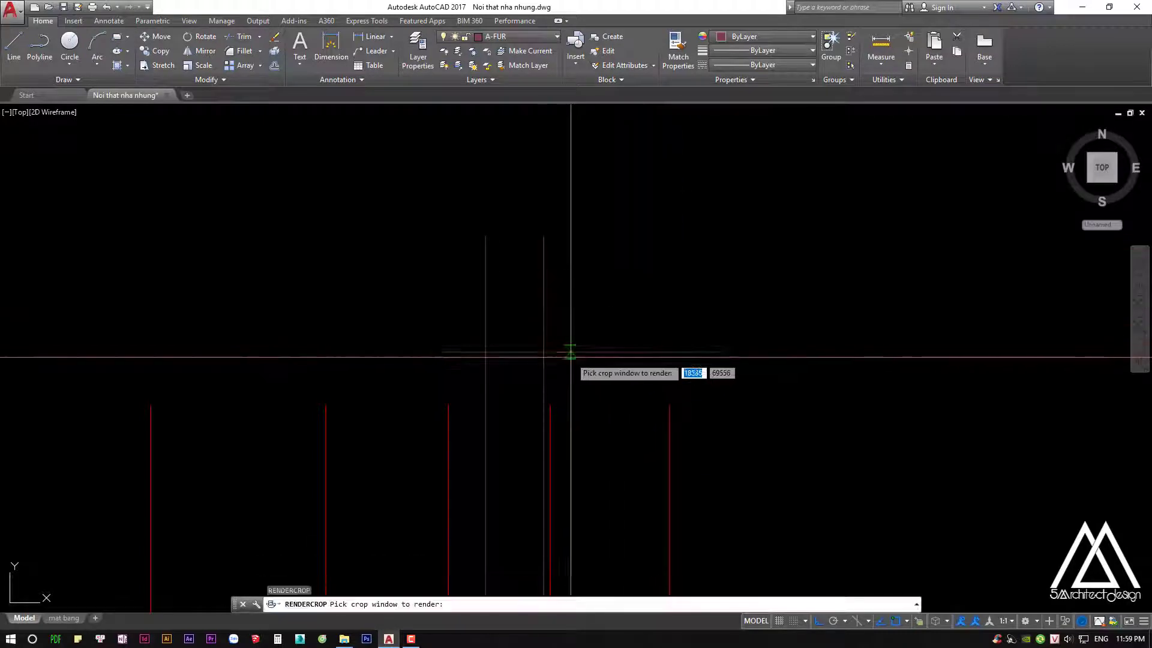
key("Escape")
Abandon a rectangle and erase the stray horizontal line
type("rec")
key("Return")
left_click(543, 353)
key("Escape")
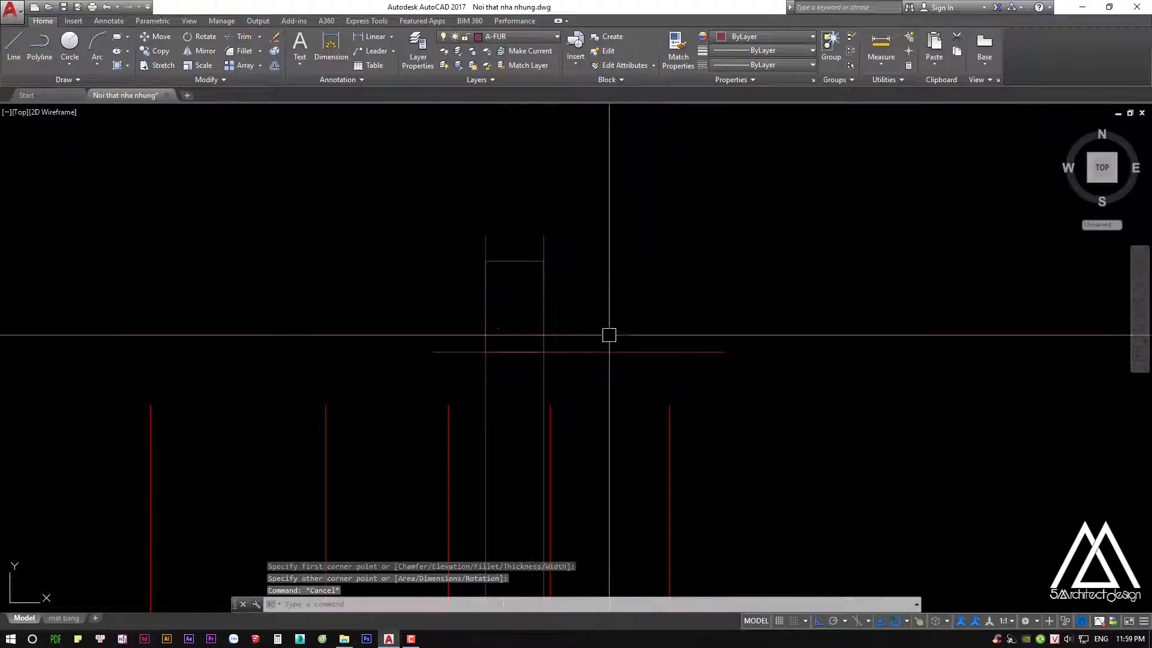
left_click(594, 352)
key("Delete")
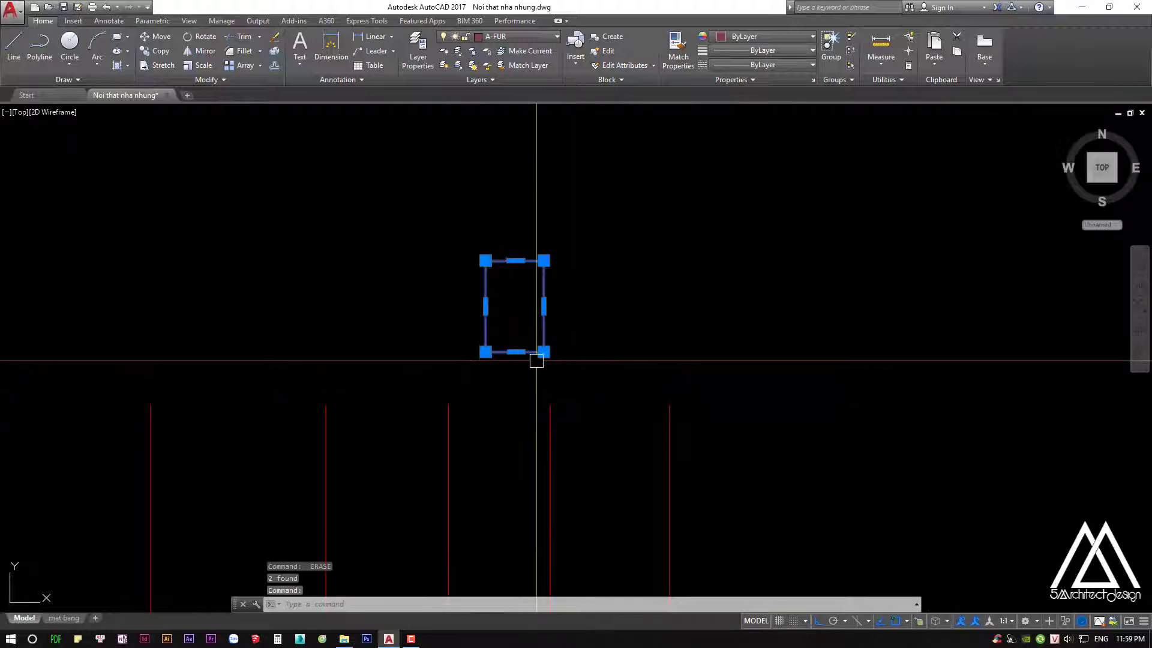
Cancel a mistyped command and select the small rectangle
scroll(536, 361, "down", 3)
type("mn")
key("Return")
middle_click_drag(550, 267, 516, 305)
type("n")
key("Escape")
left_click(480, 303)
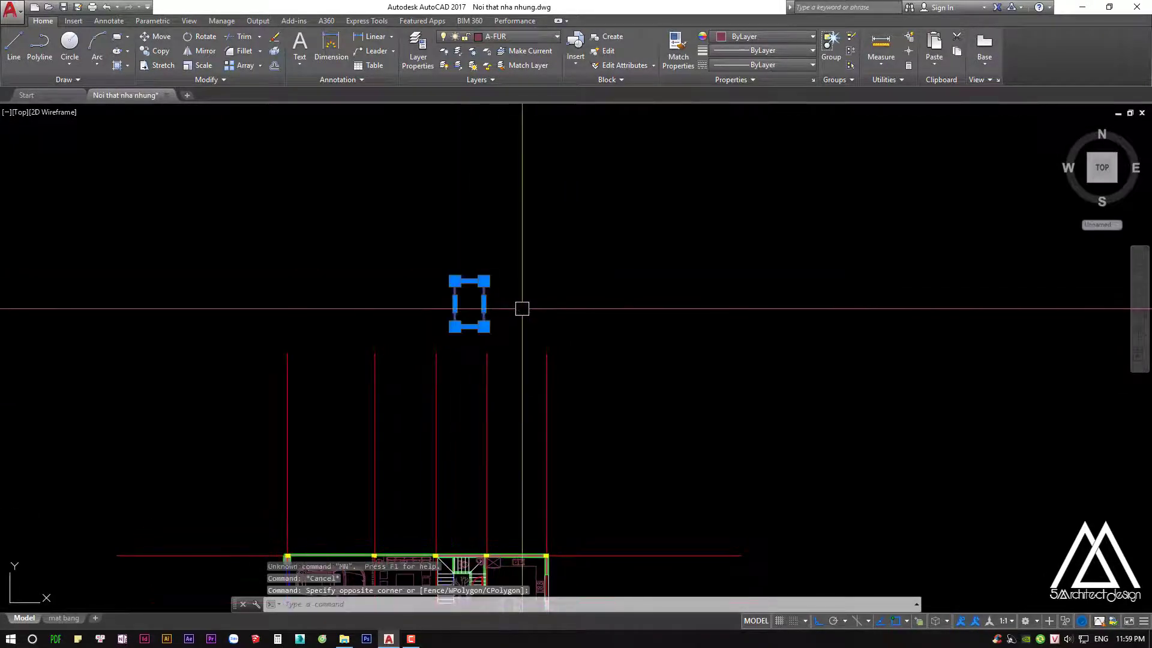
Start moving the small rectangle, cancel the move, and pan back to the plan
type("m")
key("Return")
left_click(543, 298)
key("Escape")
key("Escape")
key("Escape")
middle_click_drag(473, 540, 496, 386)
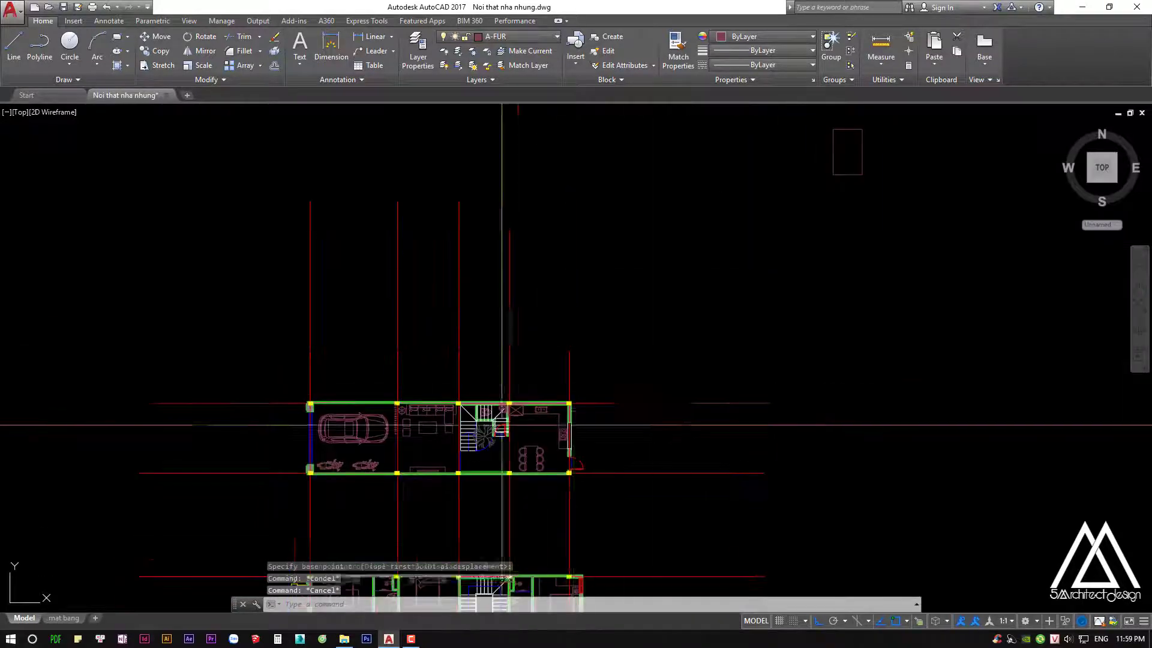
scroll(519, 363, "up", 3)
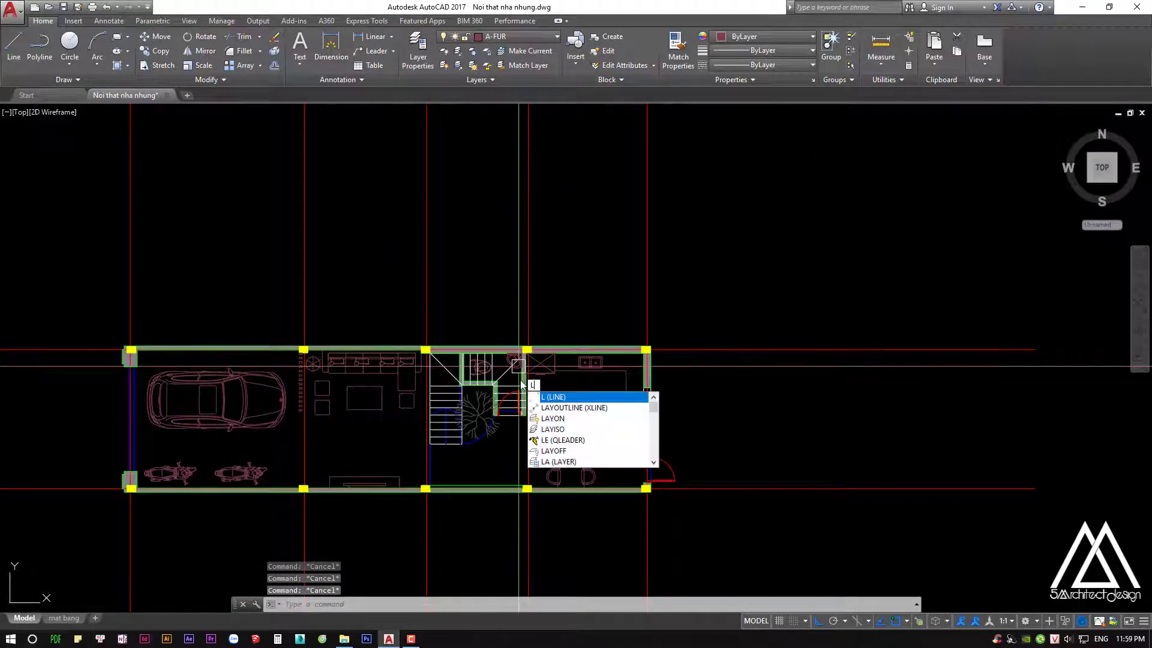
scroll(518, 375, "up", 3)
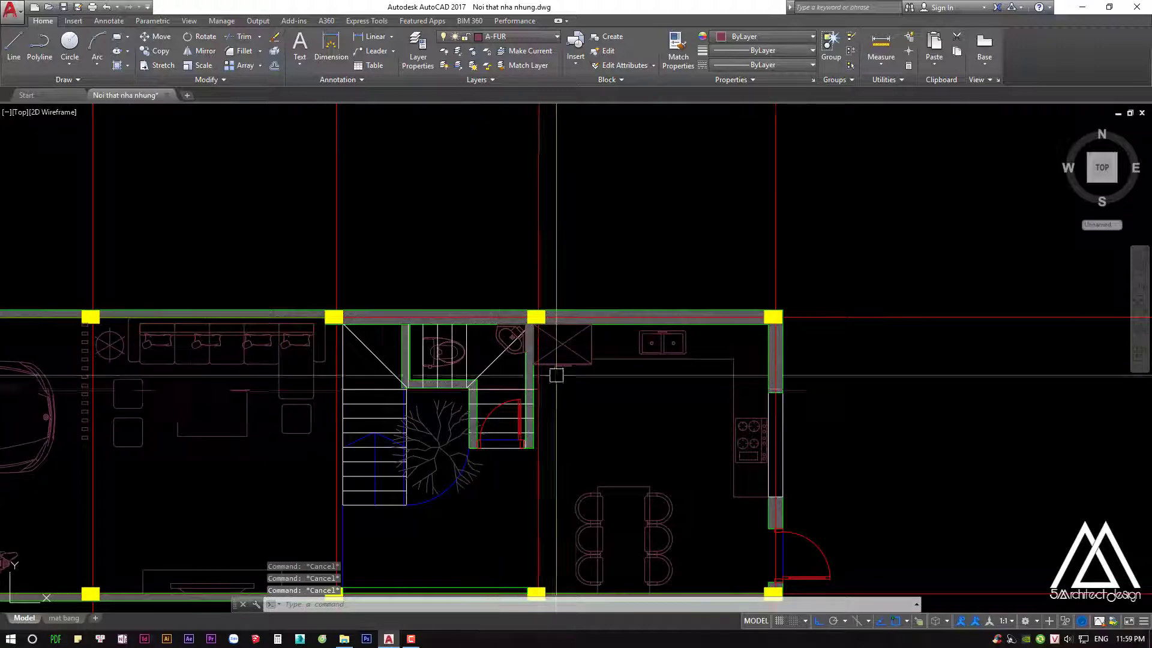
scroll(748, 280, "up", 3)
scroll(717, 300, "down", 3)
scroll(739, 291, "down", 3)
scroll(739, 290, "down", 3)
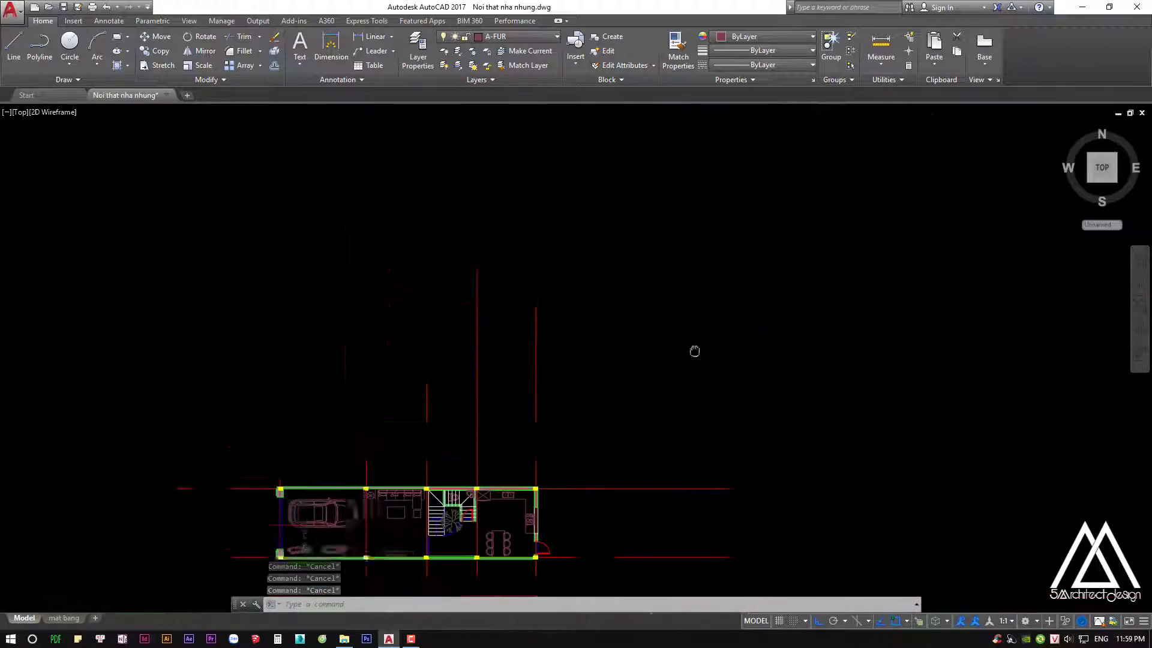
Copy the small rectangle to sit beside the original
left_click(789, 271)
type("co")
key("Return")
left_click(832, 282)
left_click(897, 287)
Pan to the stair and kitchen area, abandoning two attempted lines
key("Return")
type("l")
key("Return")
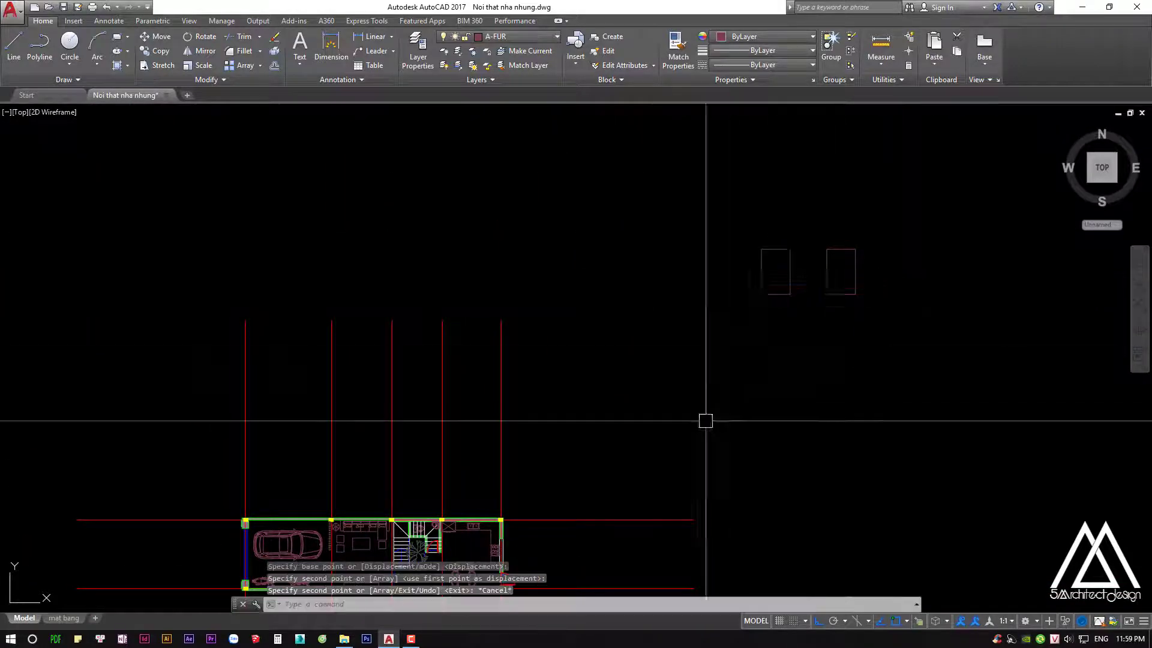
scroll(727, 362, "up", 3)
middle_click_drag(702, 347, 765, 270)
scroll(605, 288, "up", 5)
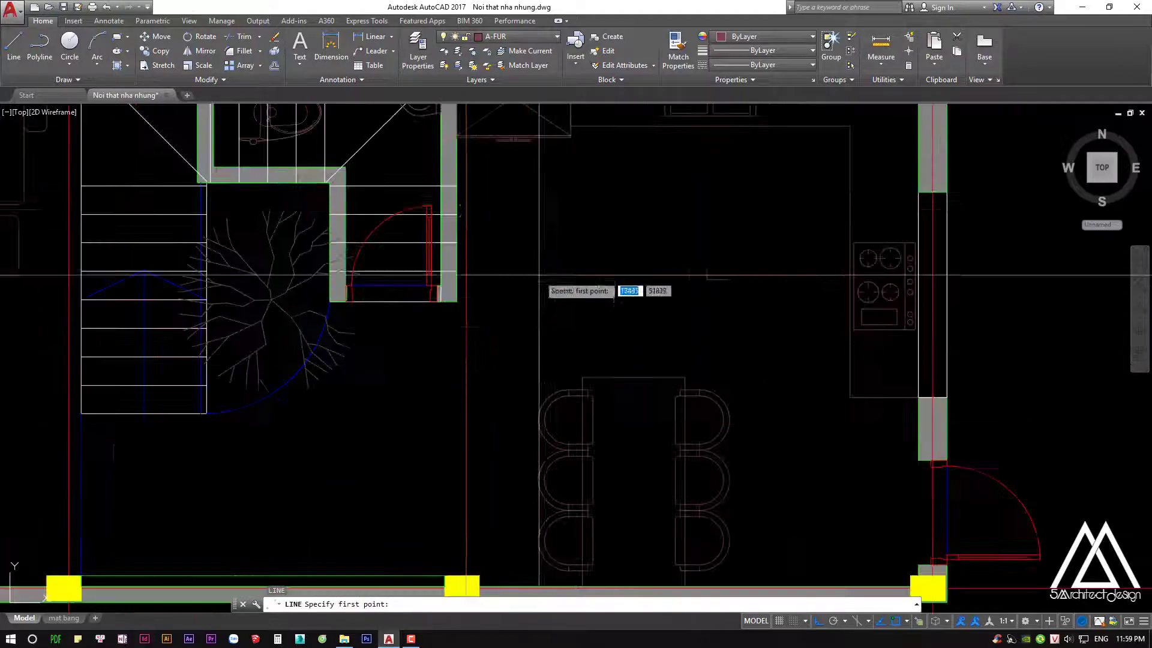
middle_click_drag(528, 594, 540, 327)
left_click(451, 184)
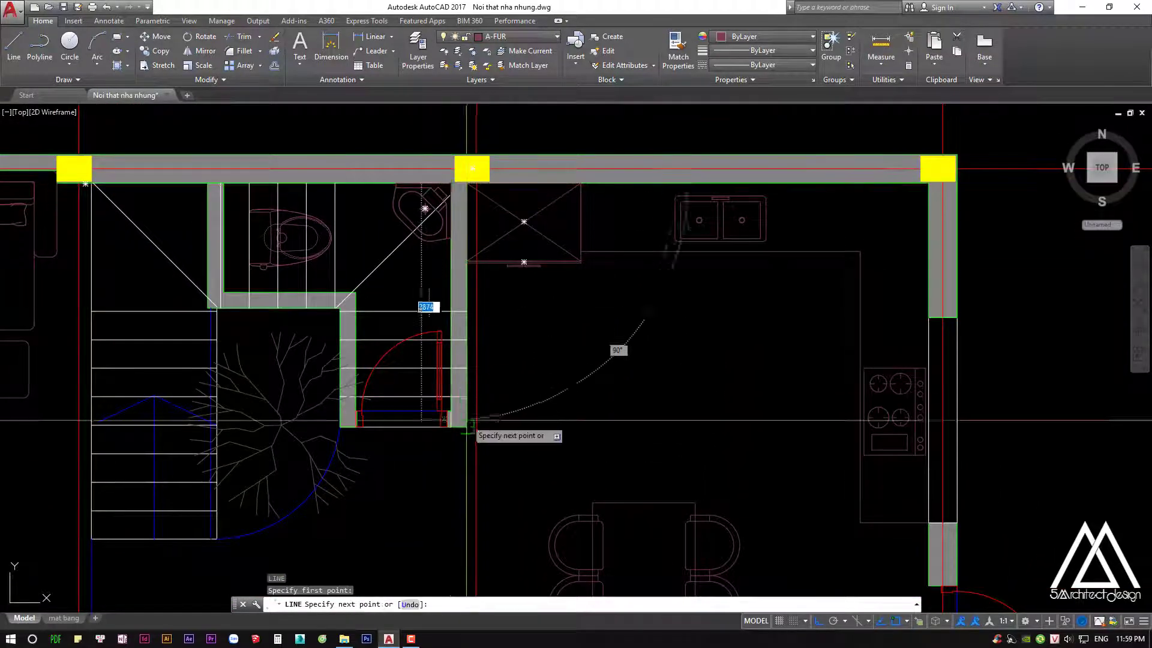
key("Escape")
scroll(601, 368, "down", 6)
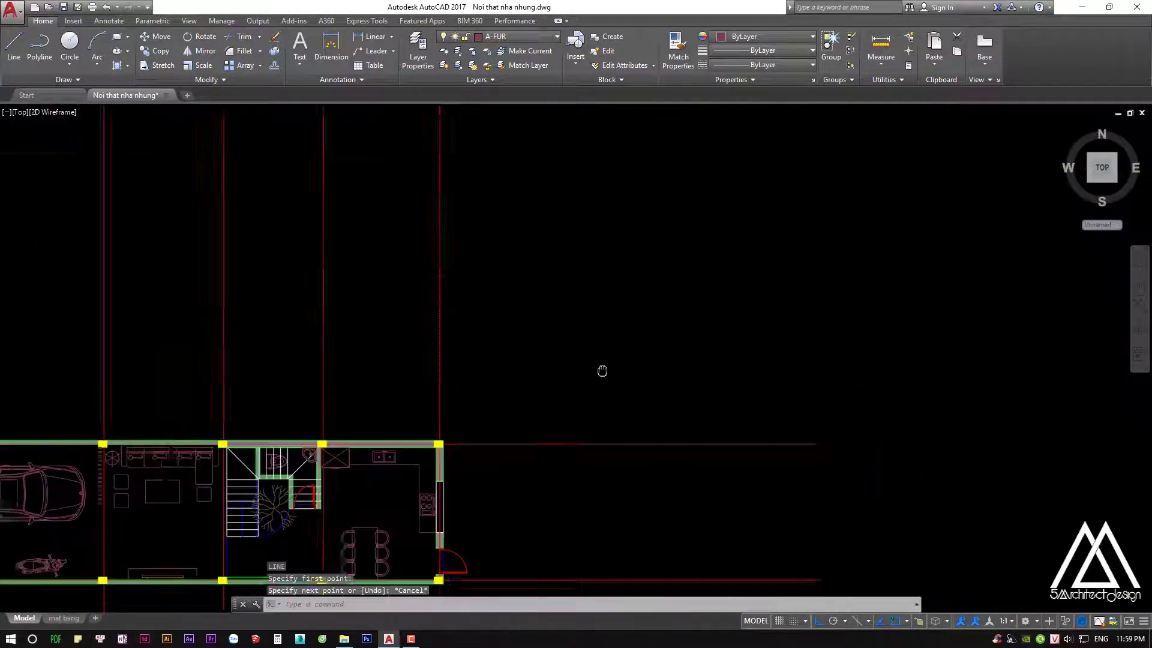
scroll(810, 288, "up", 6)
key("space")
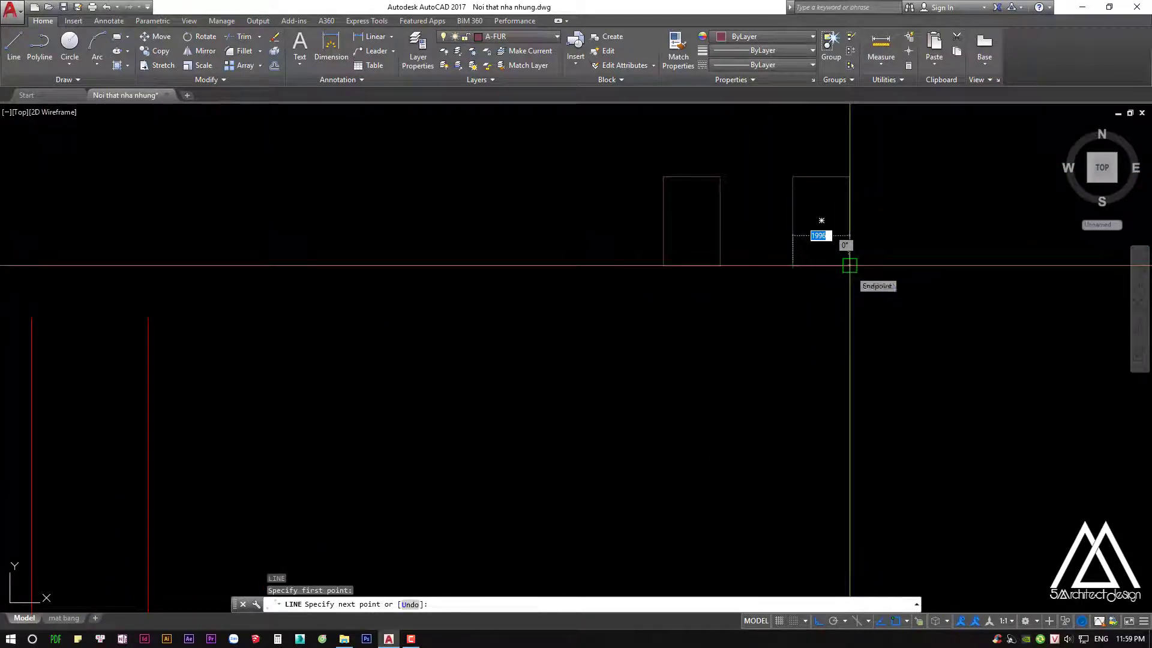
key("Escape")
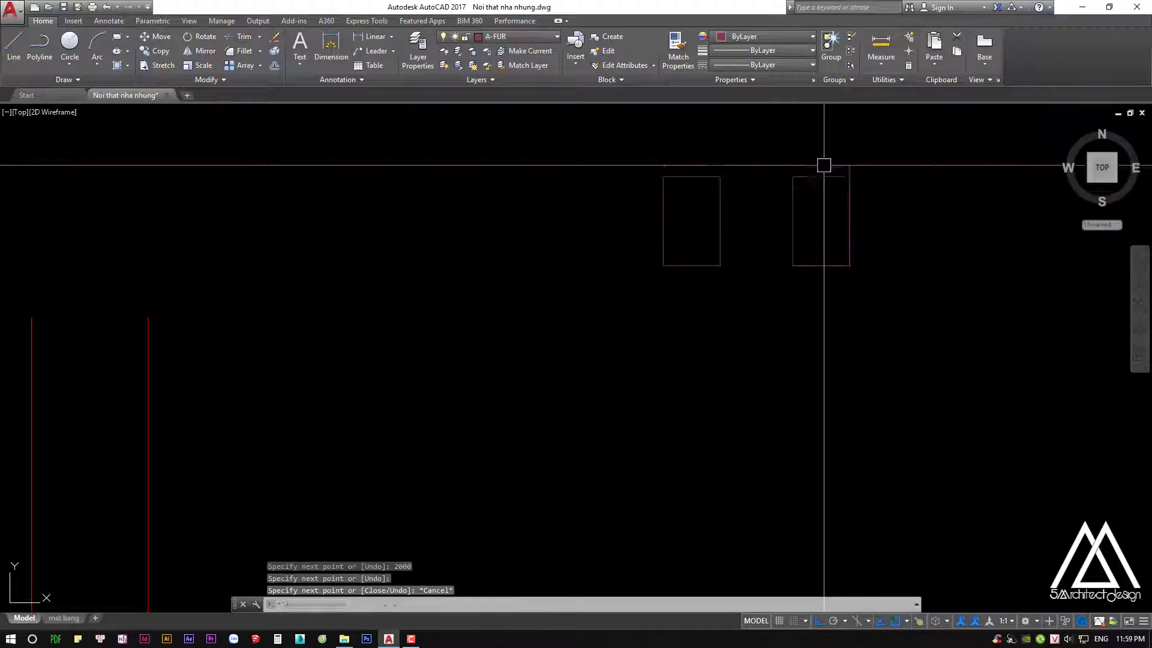
Window-select the right rectangle and grab its corner, then cancel the reshape
scroll(823, 164, "up", 2)
left_click(805, 134)
left_click(839, 192)
scroll(868, 247, "up", 2)
scroll(867, 248, "up", 3)
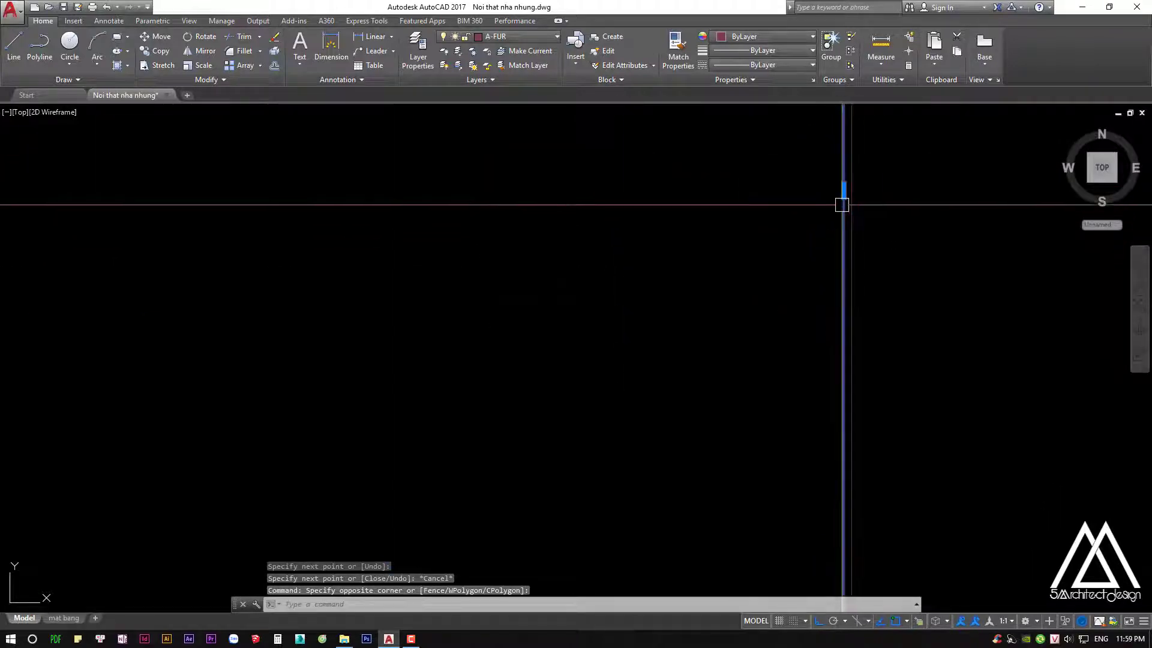
left_click(843, 200)
key("Escape")
Erase the stray line and return to the mat bang layout sheet
scroll(840, 220, "down", 5)
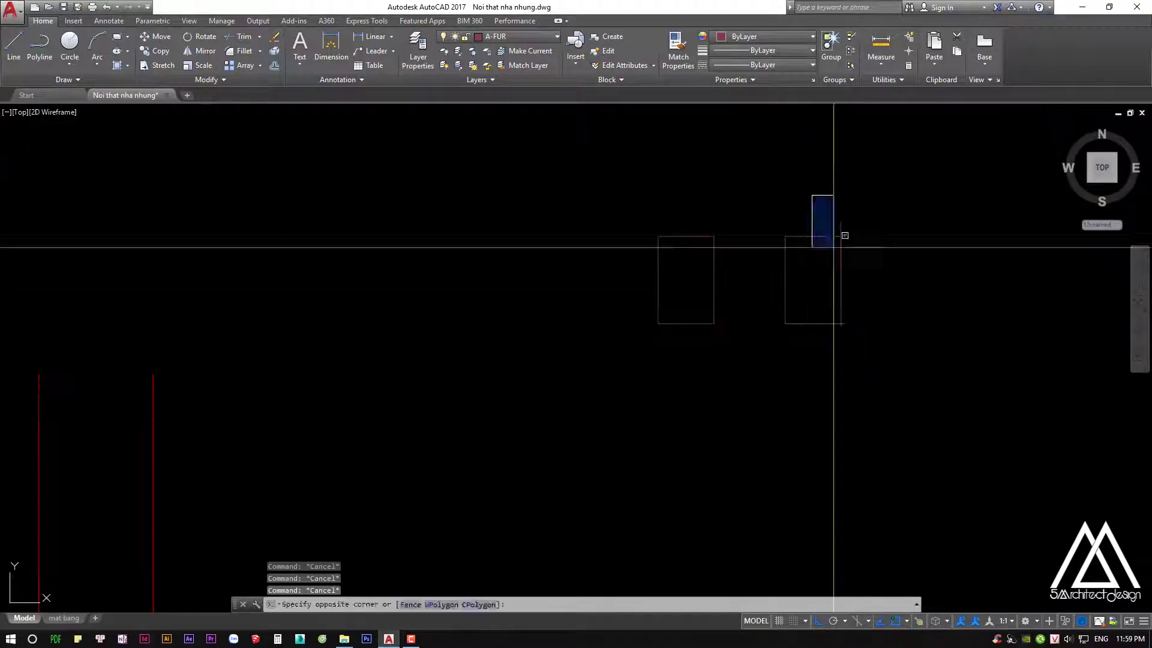
scroll(840, 354, "down", 3)
left_click(796, 307)
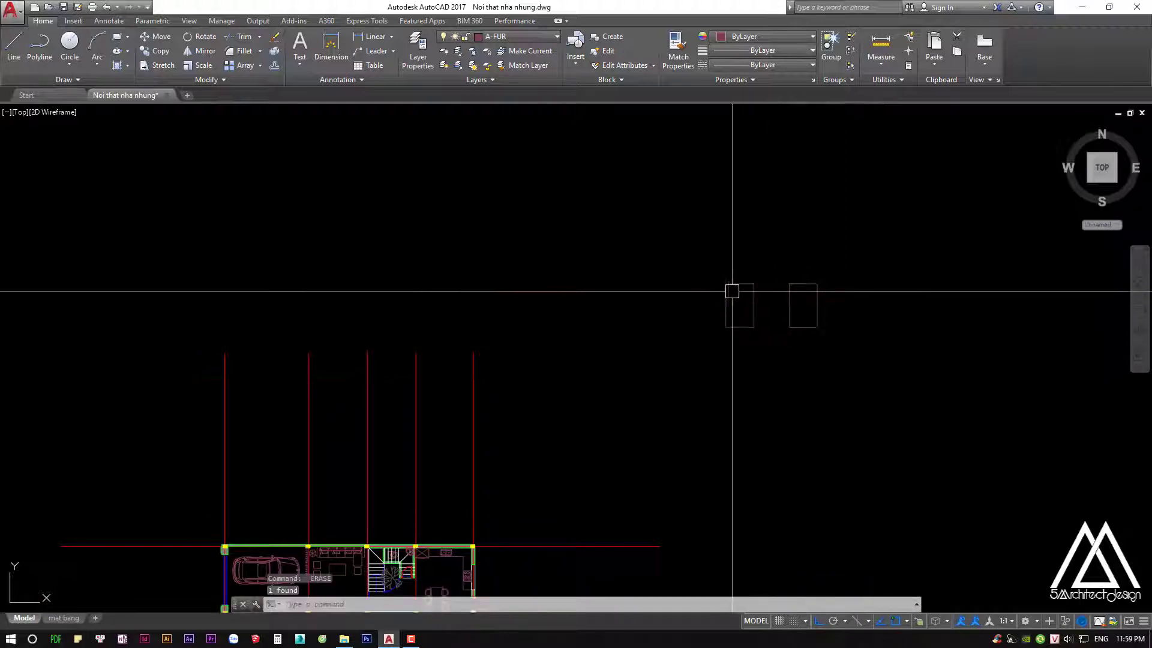
key("Delete")
left_click(75, 619)
Copy the floor-plan viewport to the right of the original on the sheet
middle_click_drag(741, 284, 578, 313)
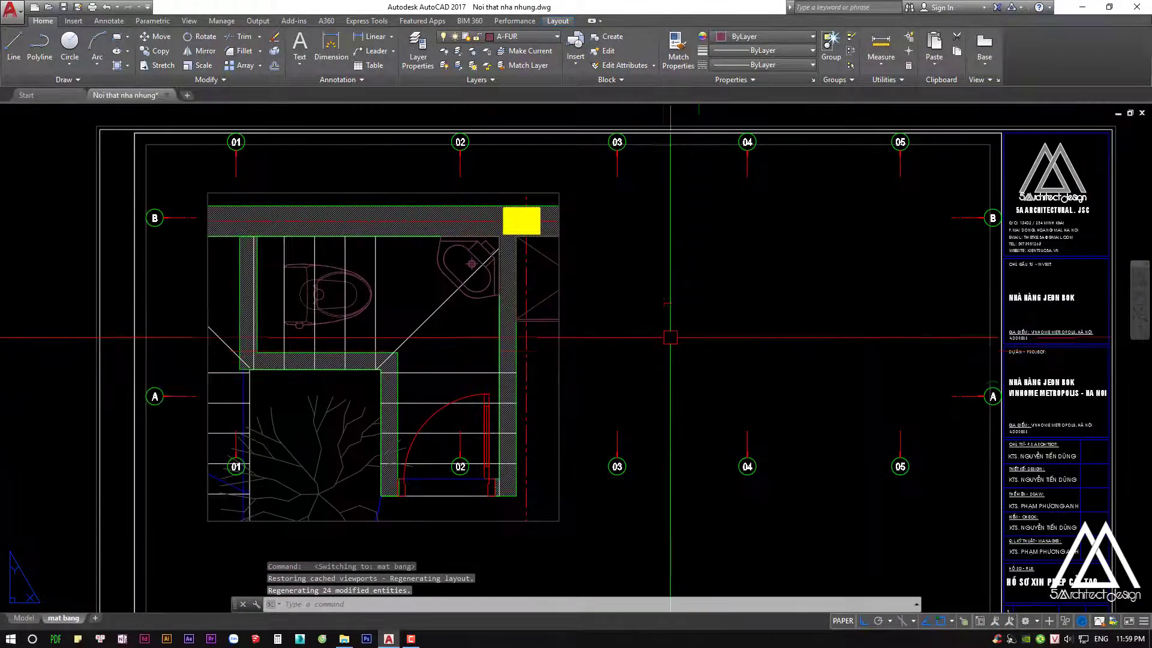
left_click(578, 313)
type("co")
key("Return")
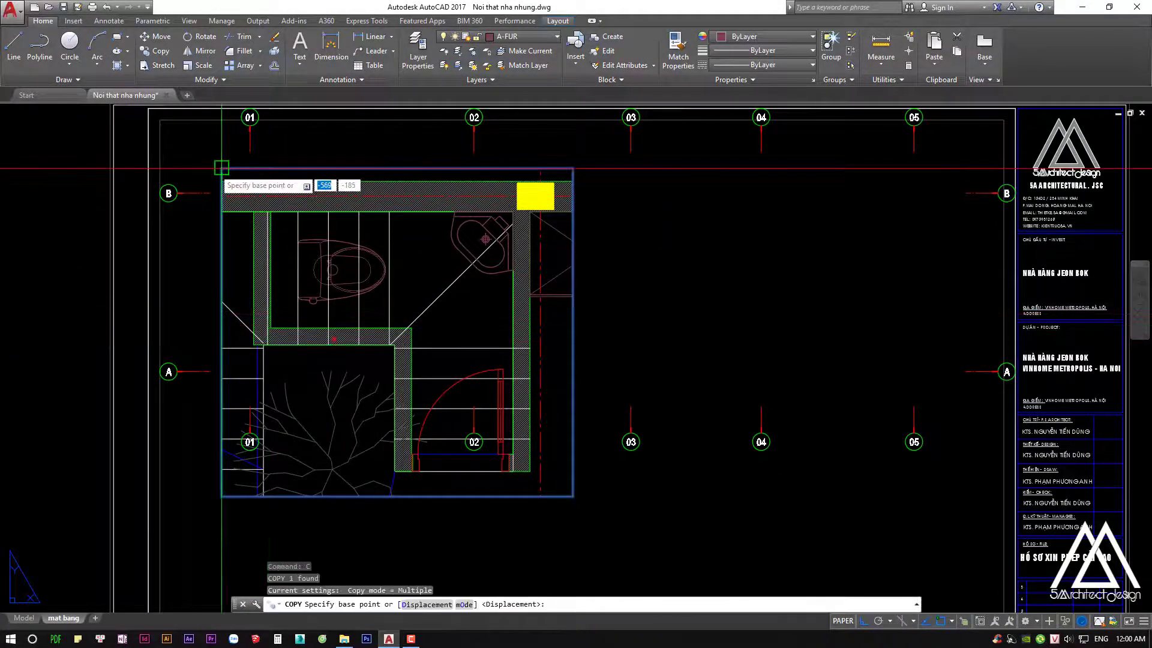
left_click(222, 169)
left_click(609, 162)
key("Escape")
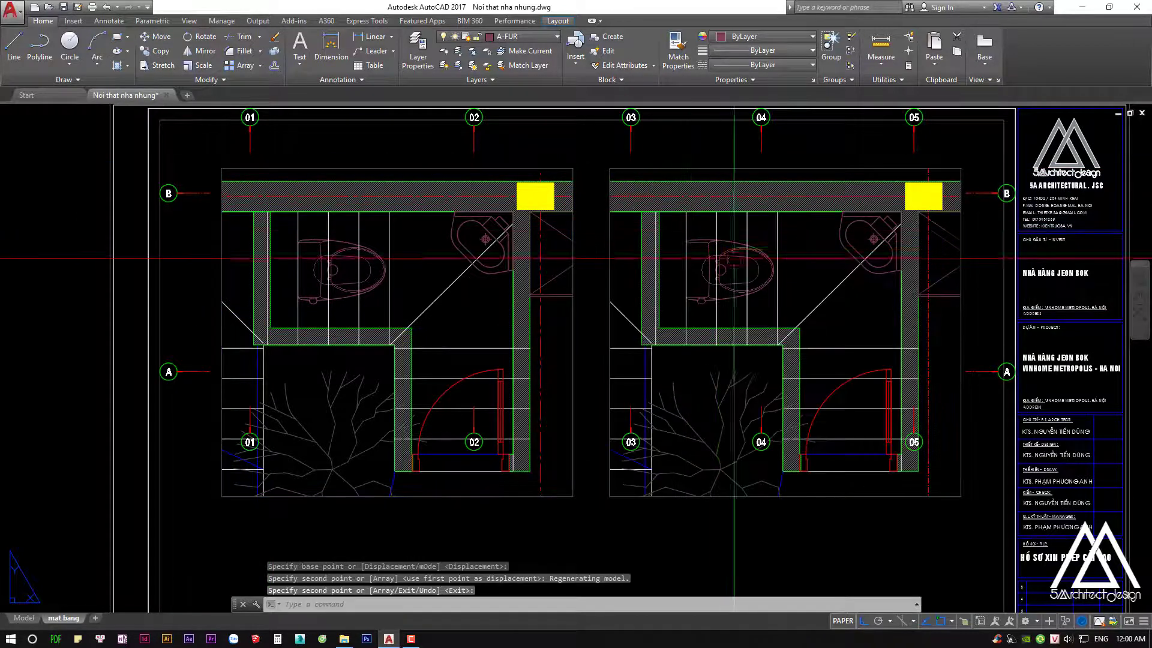
Activate the copied viewport and pan its view over to the small rectangles
middle_click_drag(900, 480, 863, 468)
double_click(864, 468)
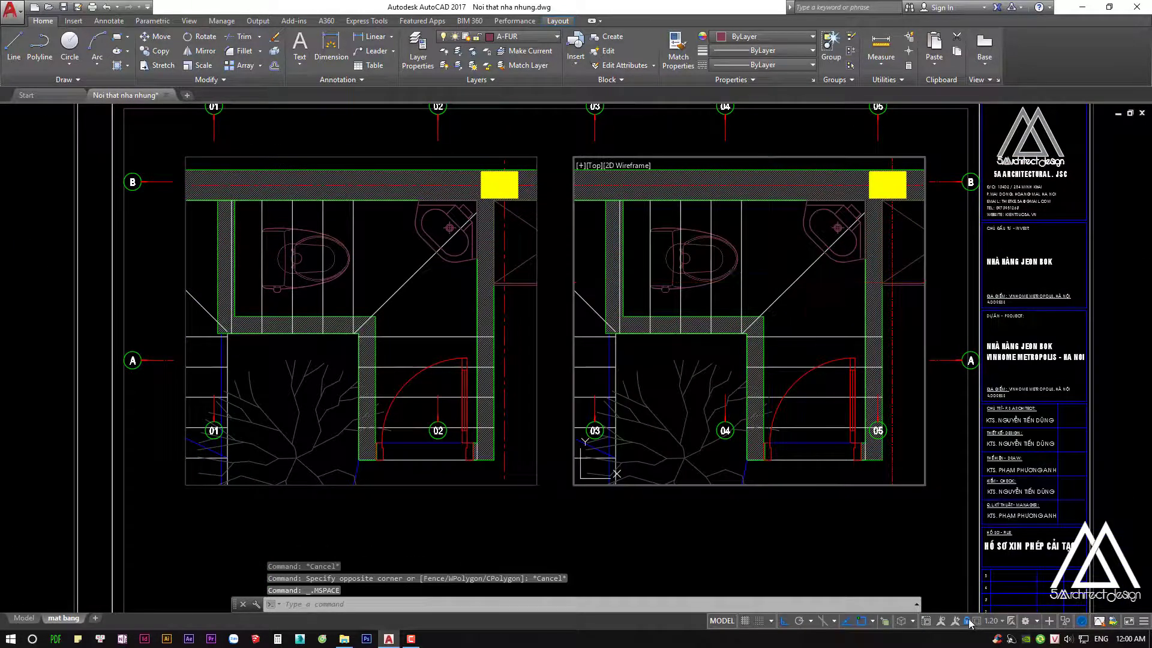
scroll(744, 324, "down", 10)
middle_click_drag(744, 324, 594, 393)
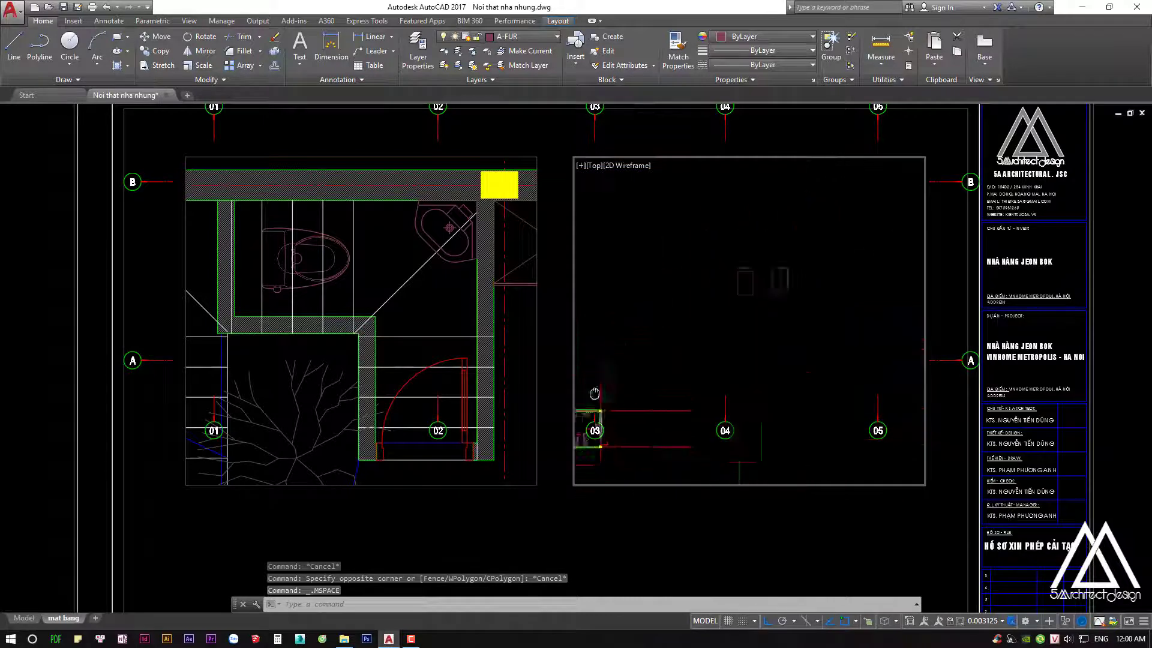
scroll(759, 300, "up", 5)
scroll(760, 300, "up", 4)
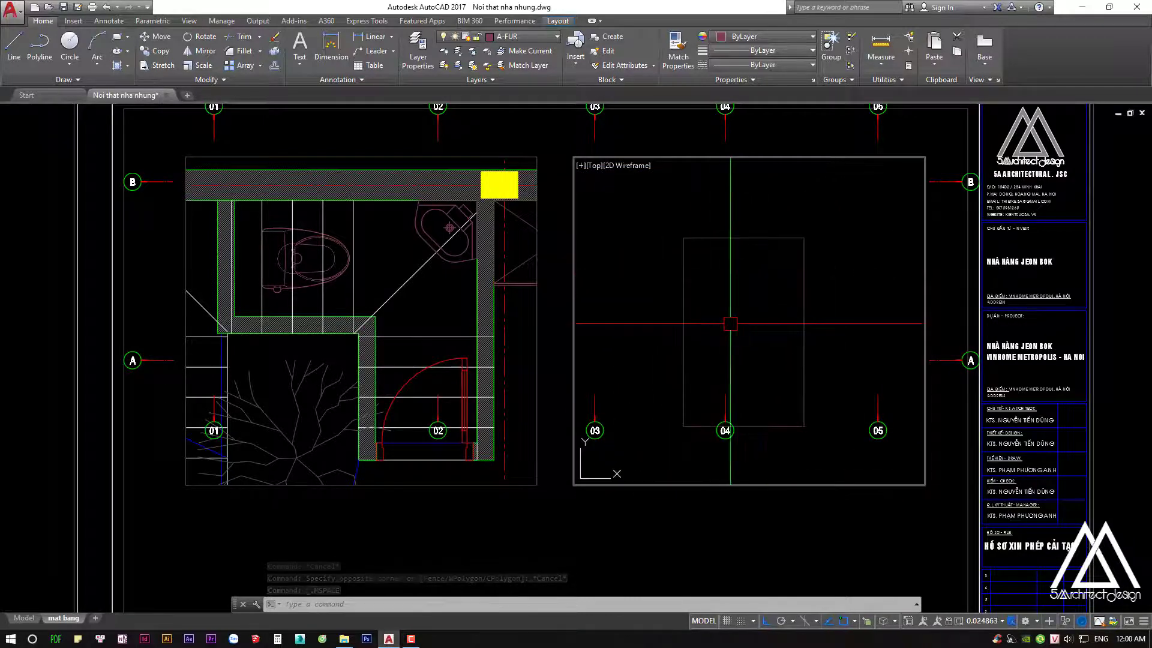
left_click(982, 621)
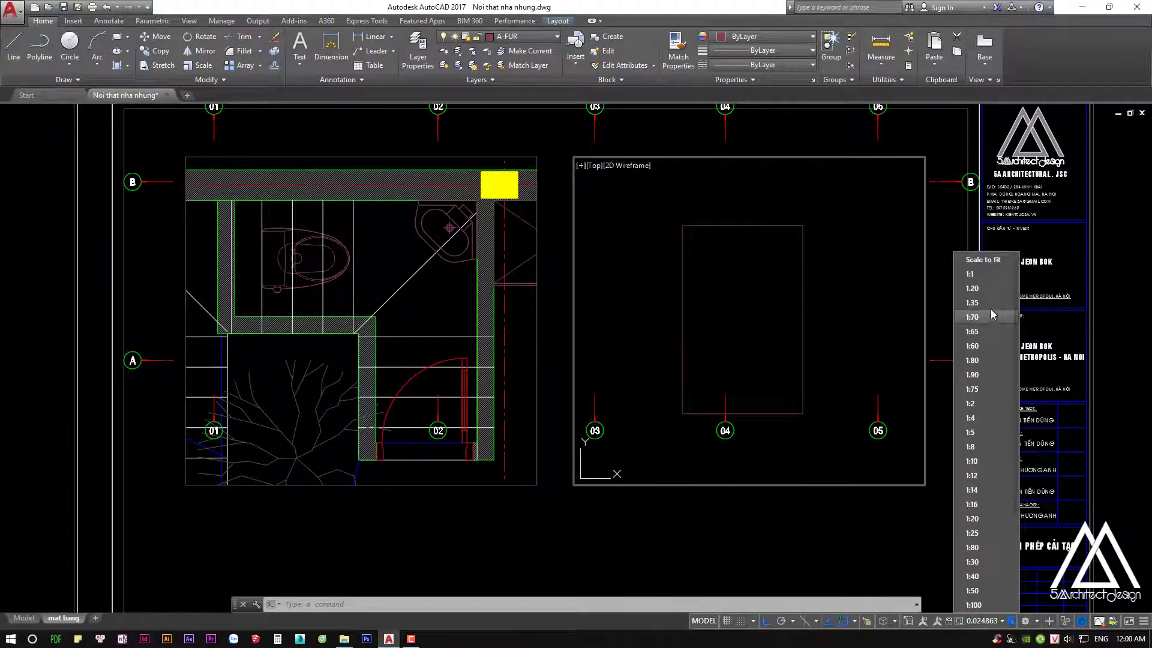
Set the copied viewport to 1:20 and return to paper space
left_click(983, 288)
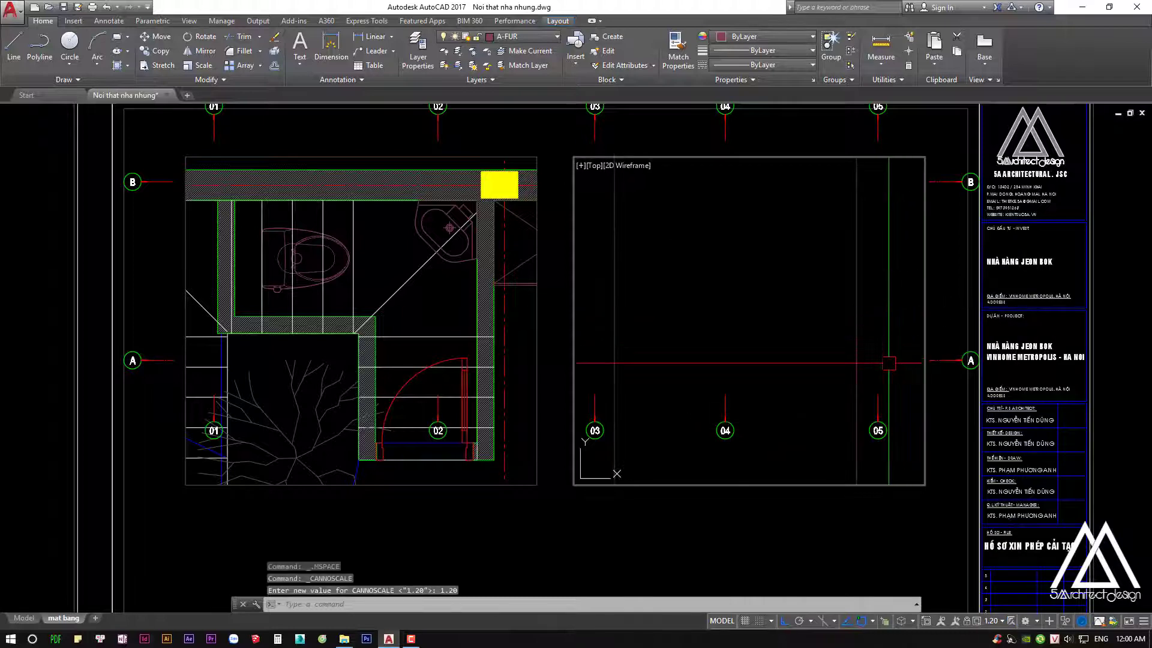
double_click(838, 526)
scroll(831, 265, "down", 3)
left_click(780, 251)
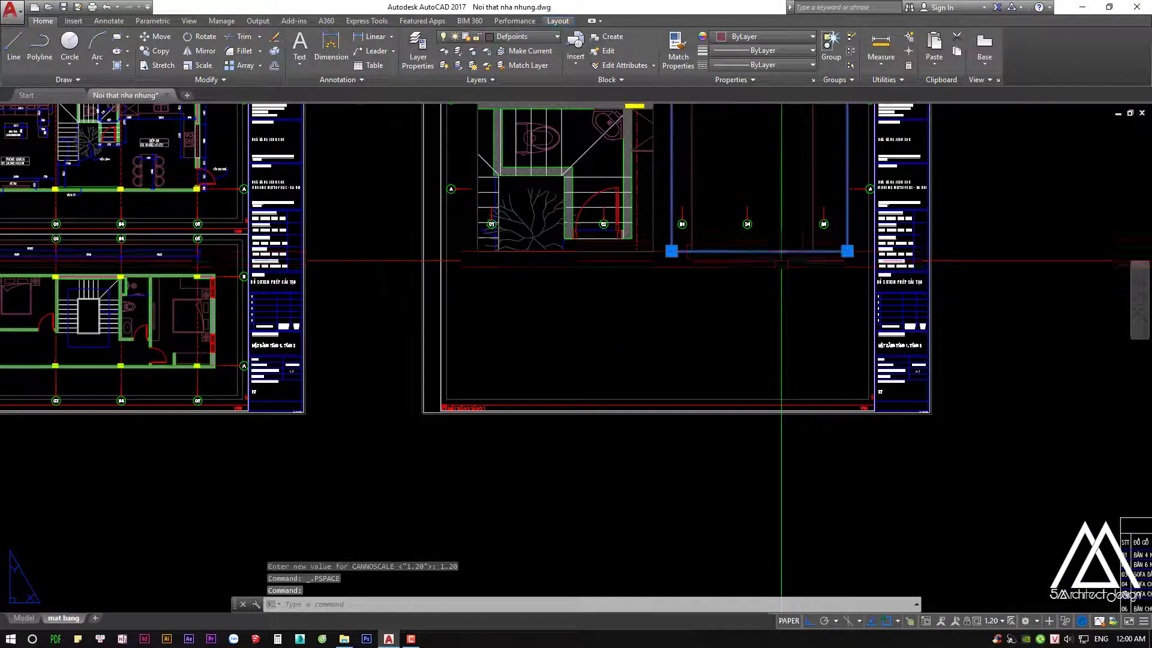
middle_click_drag(676, 322, 664, 483)
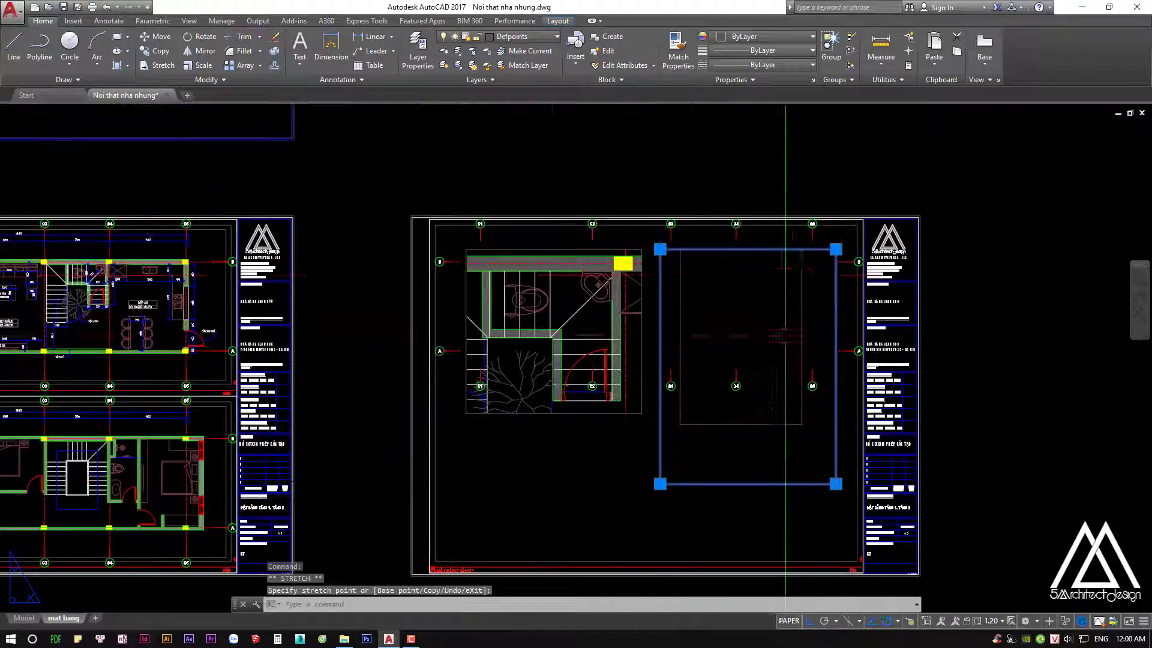
left_click(835, 249)
key("Escape")
key("Escape")
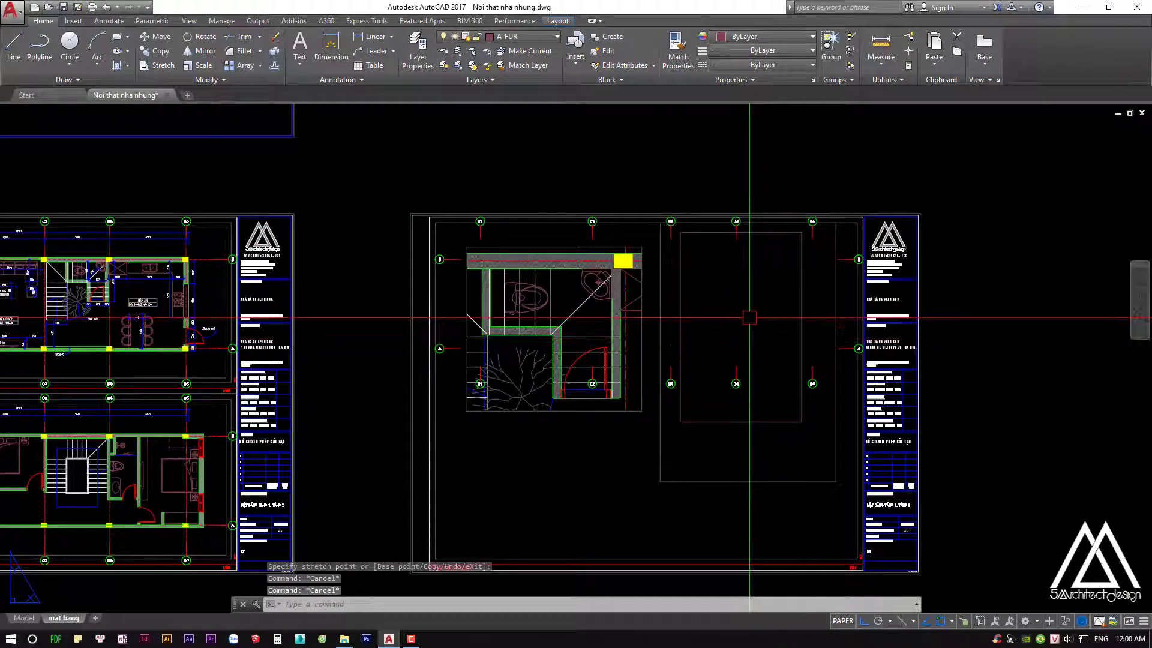
Set both the right and left viewports to 1:25 and recentre the floor plan
double_click(749, 318)
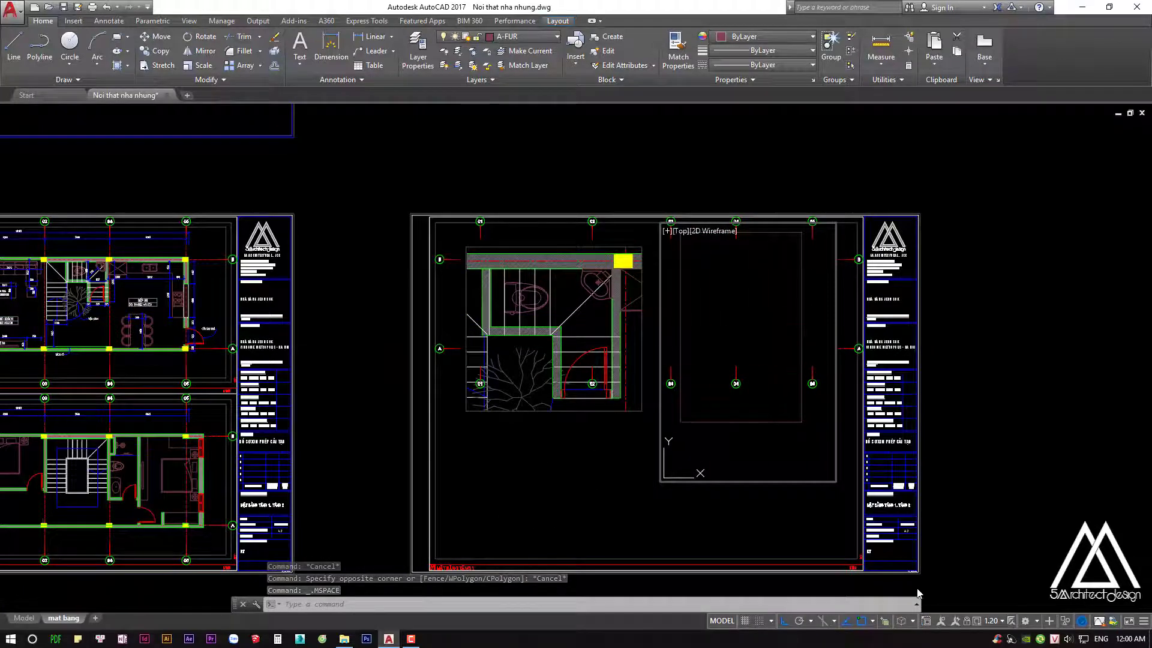
left_click(991, 622)
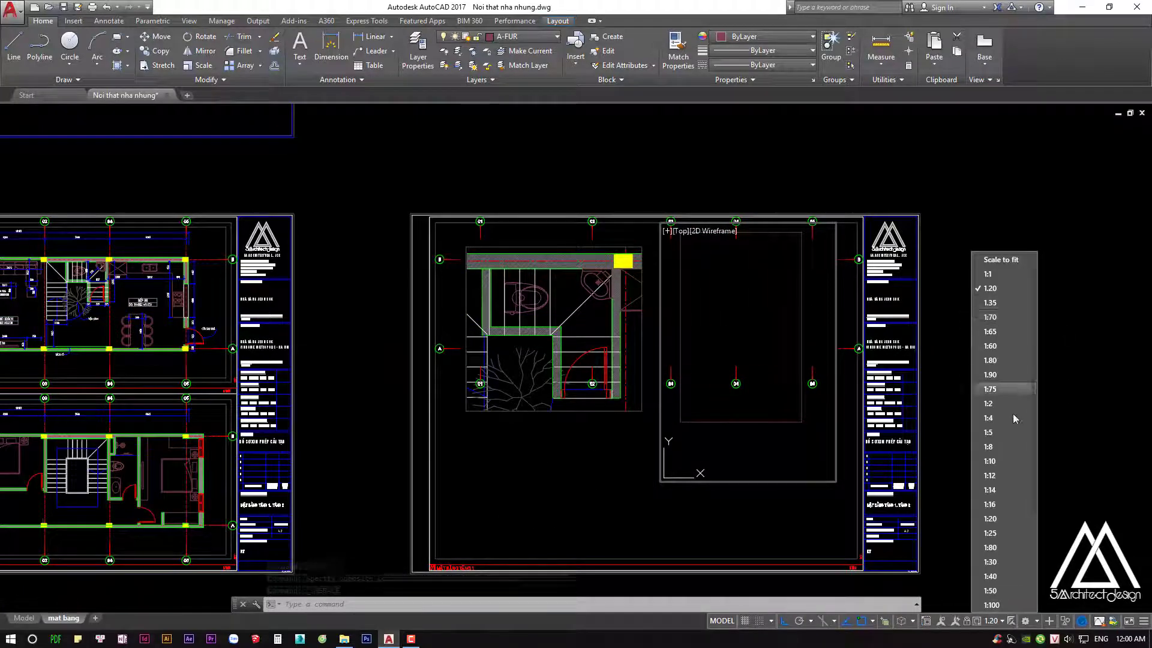
left_click(996, 534)
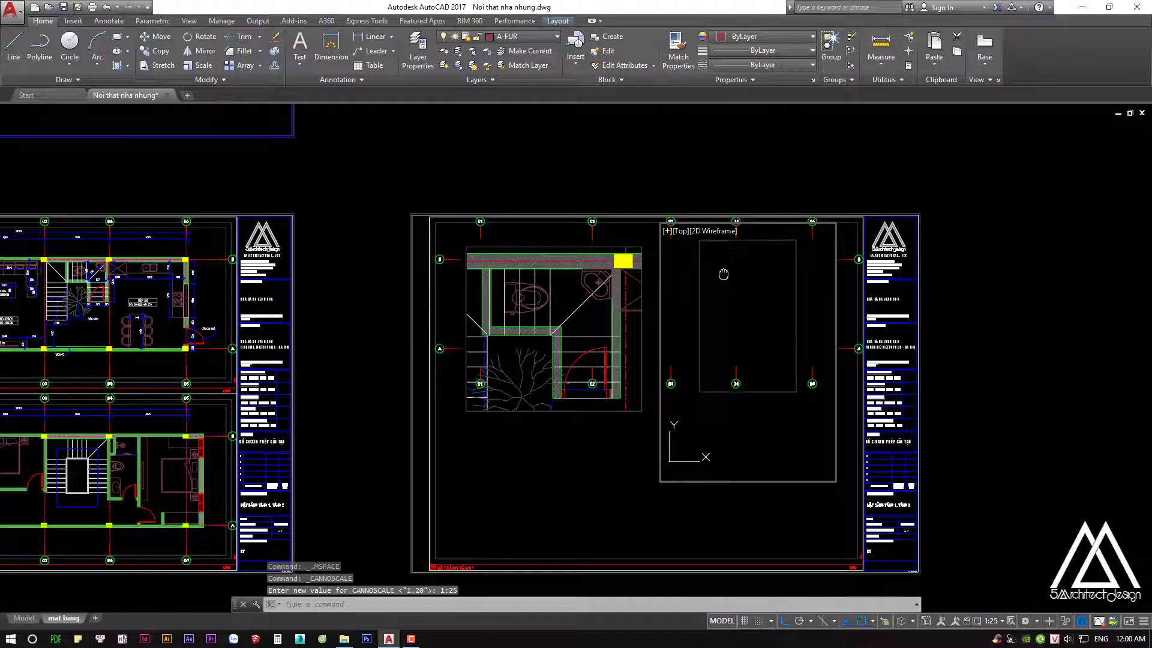
left_click(622, 402)
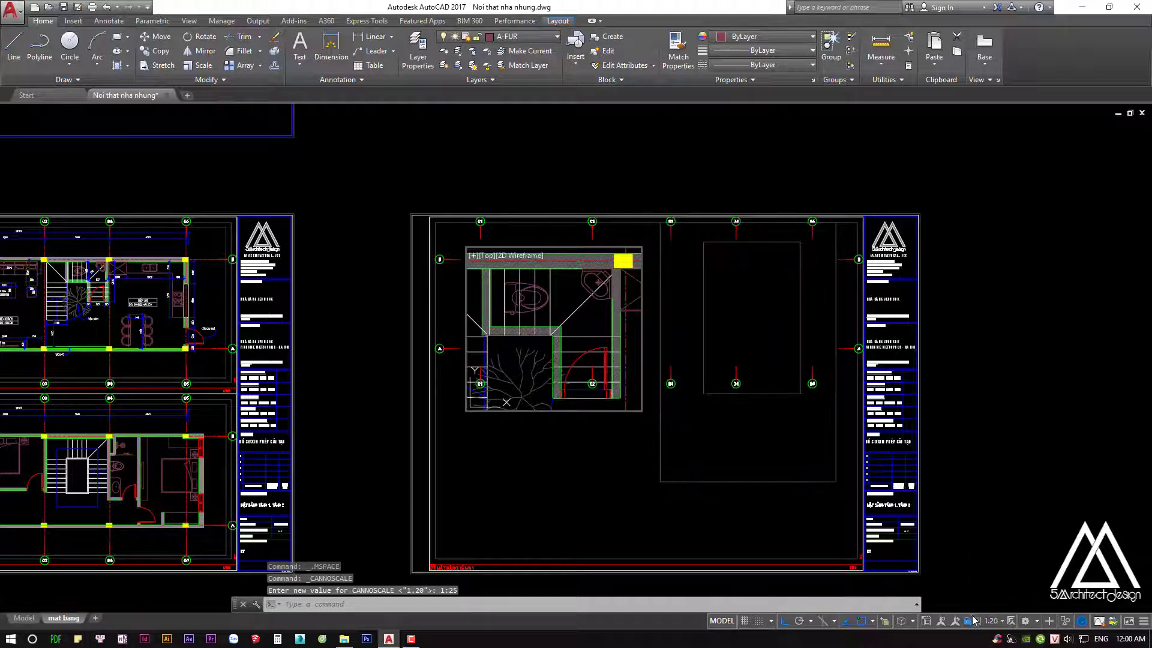
left_click(996, 625)
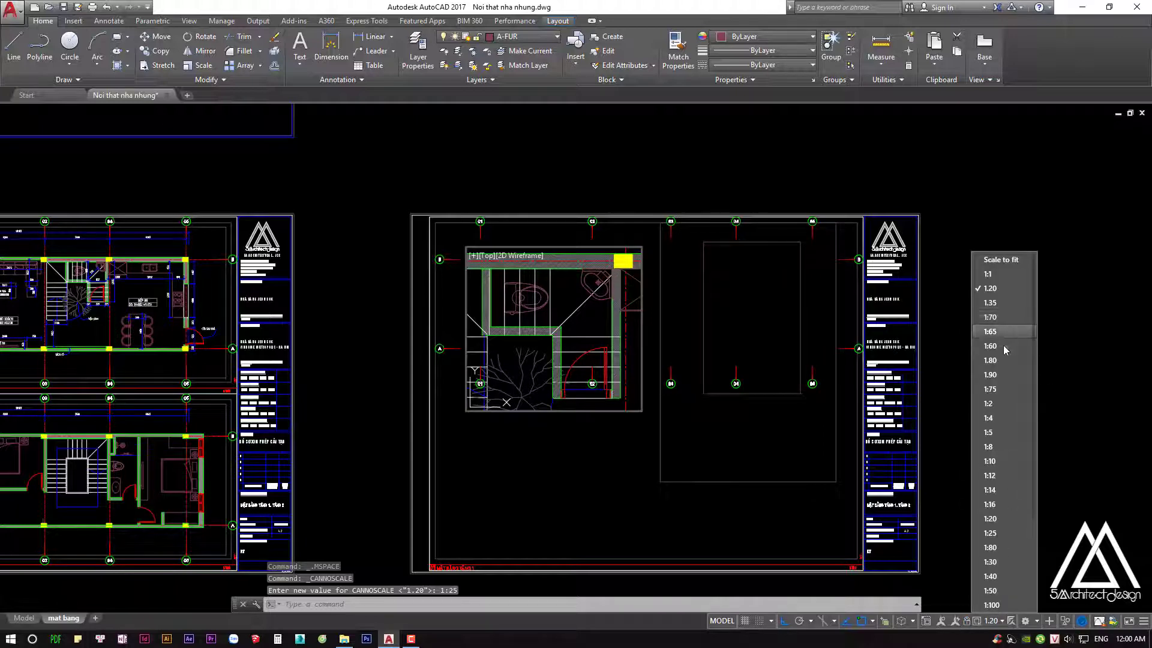
left_click(989, 533)
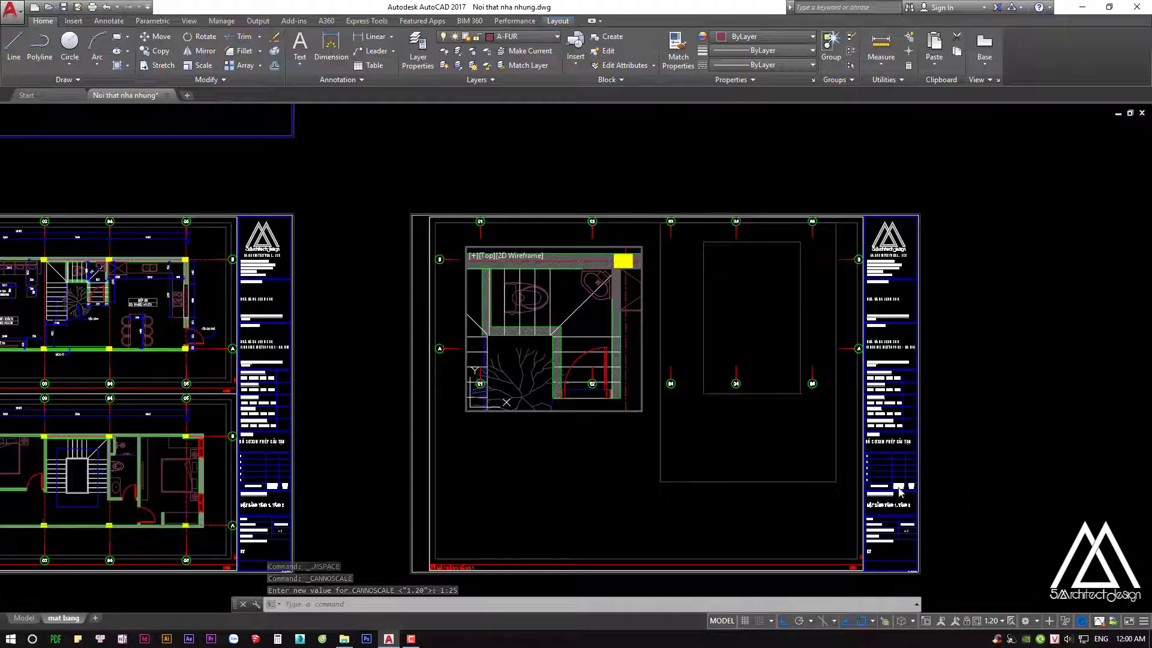
middle_click_drag(551, 315, 568, 324)
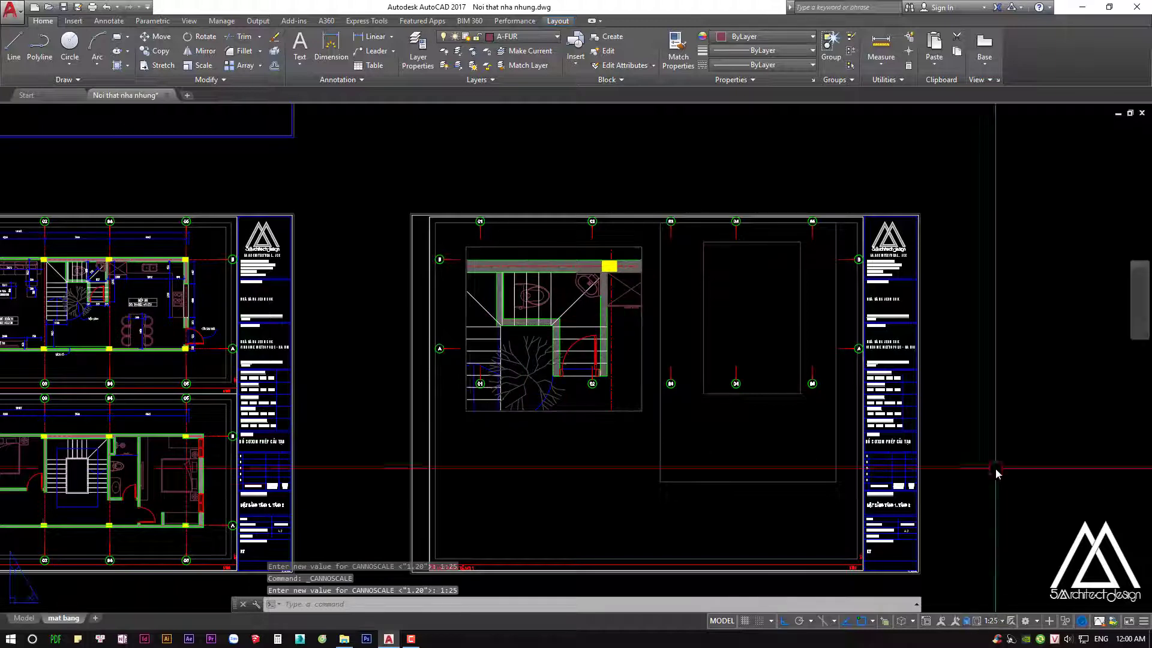
Crop the left viewport by pulling its right and left edges in toward its plan
double_click(594, 227)
left_click(641, 382)
scroll(629, 399, "up", 3)
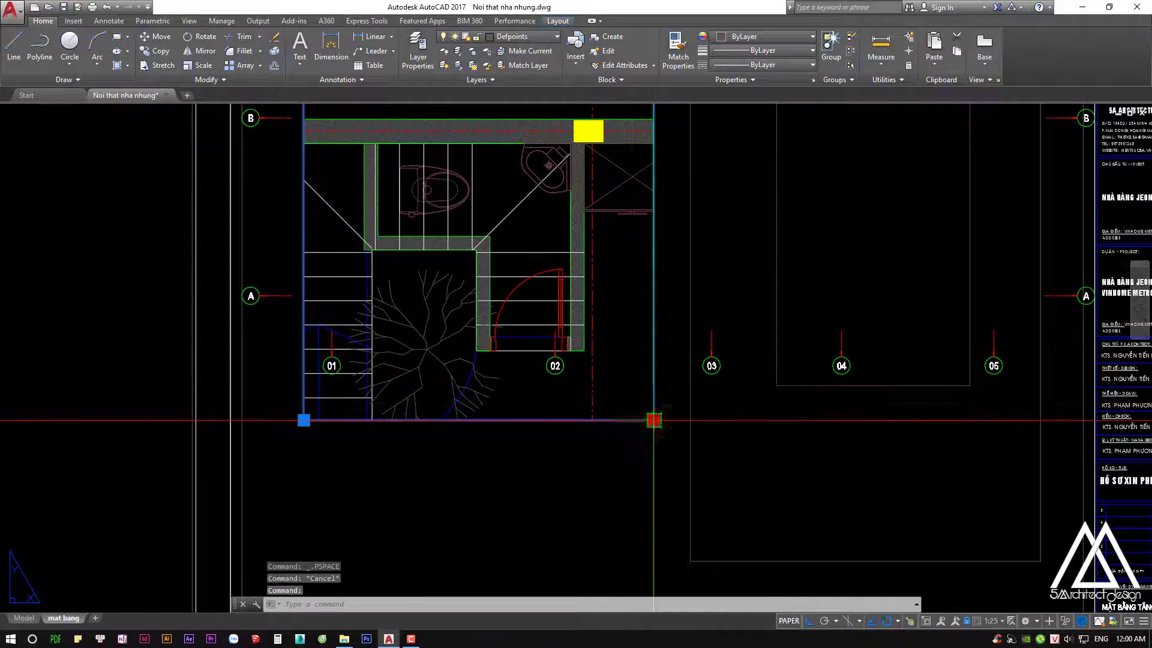
left_click(655, 382)
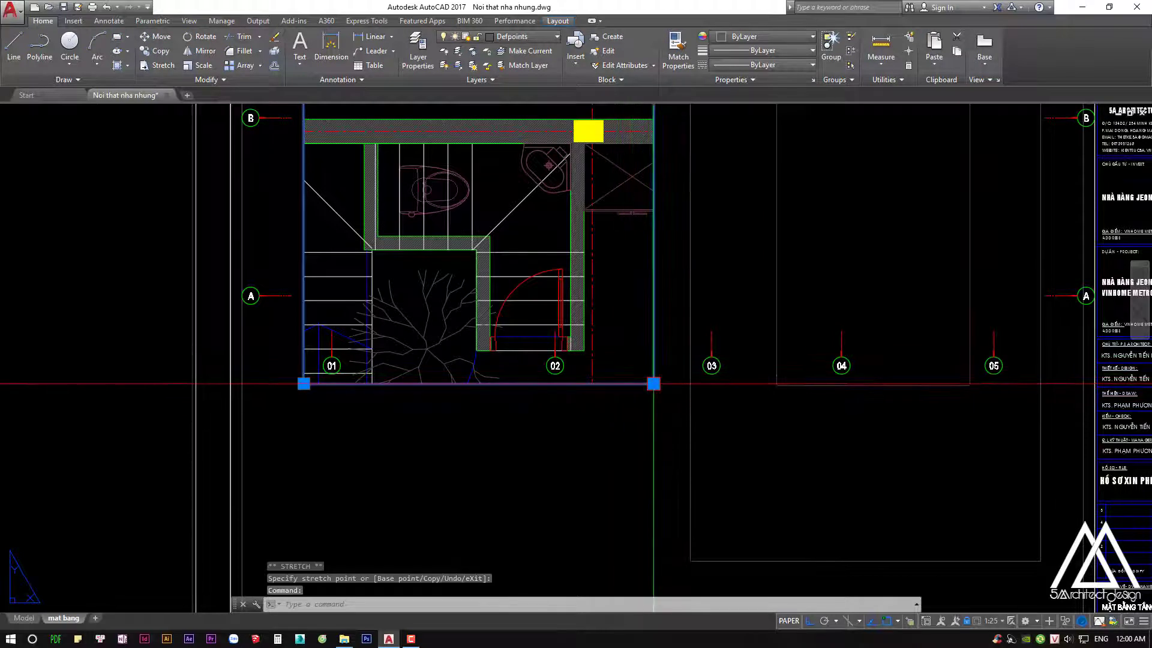
left_click(610, 383)
middle_click_drag(629, 350, 689, 349)
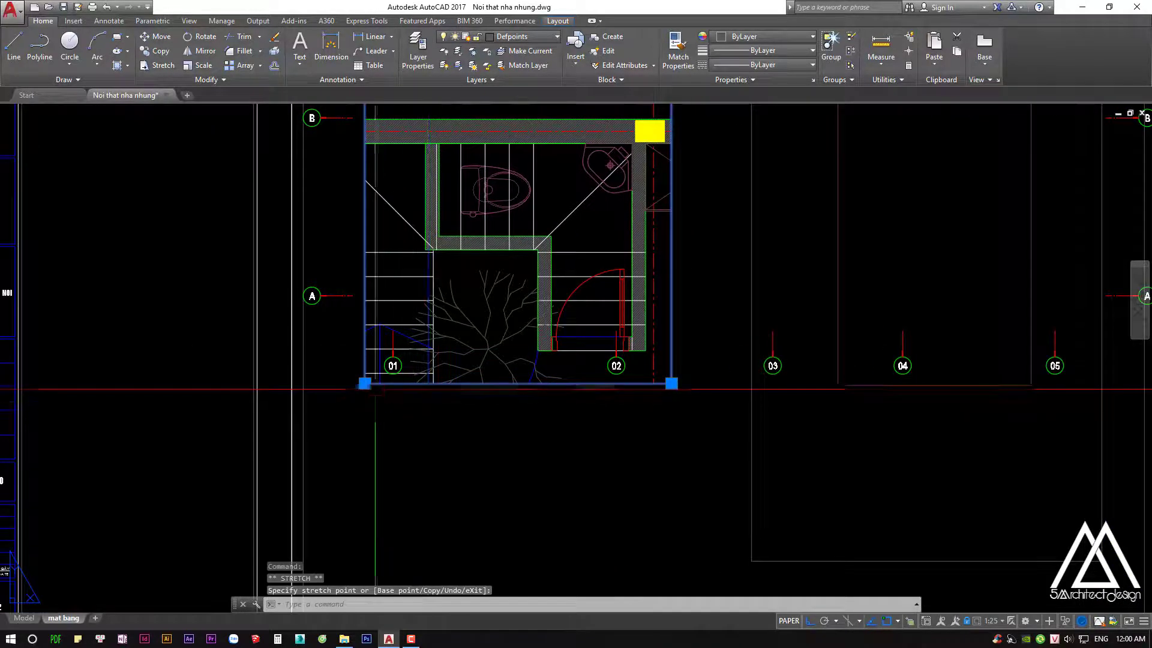
left_click(364, 383)
left_click(412, 398)
middle_click_drag(412, 398, 401, 476)
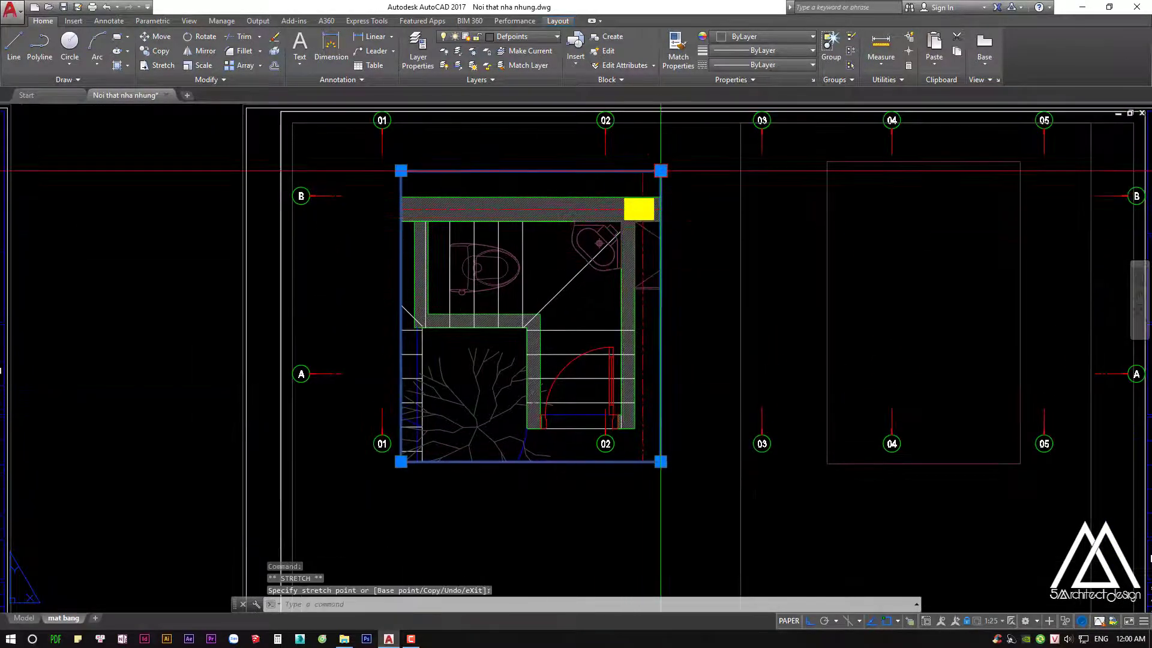
key("Escape")
key("Escape")
scroll(660, 180, "down", 1)
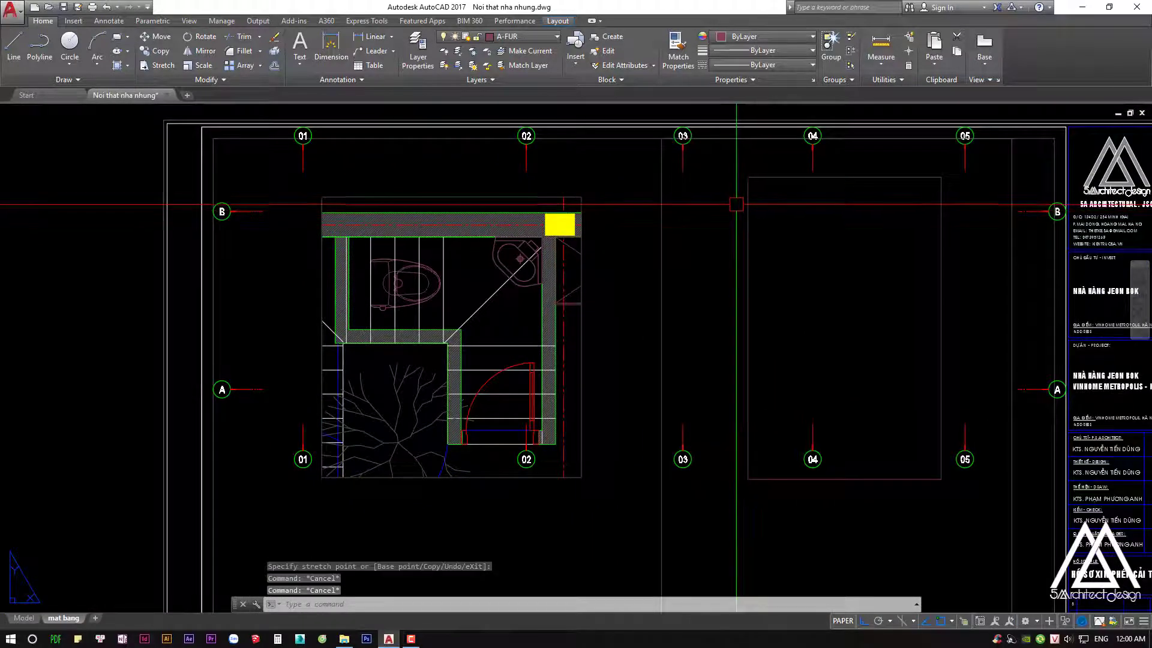
scroll(672, 213, "down", 2)
Raise the empty right viewport's bottom edge and pull its right edge inward
left_click(673, 212)
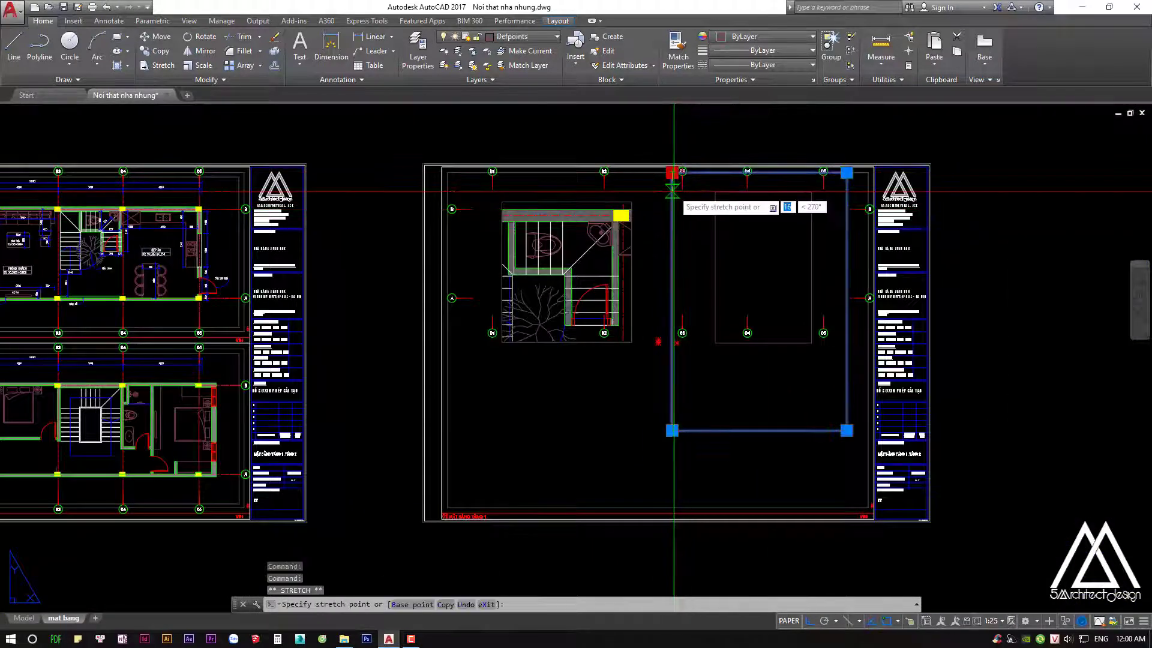
left_click(672, 185)
left_click(672, 430)
left_click(671, 430)
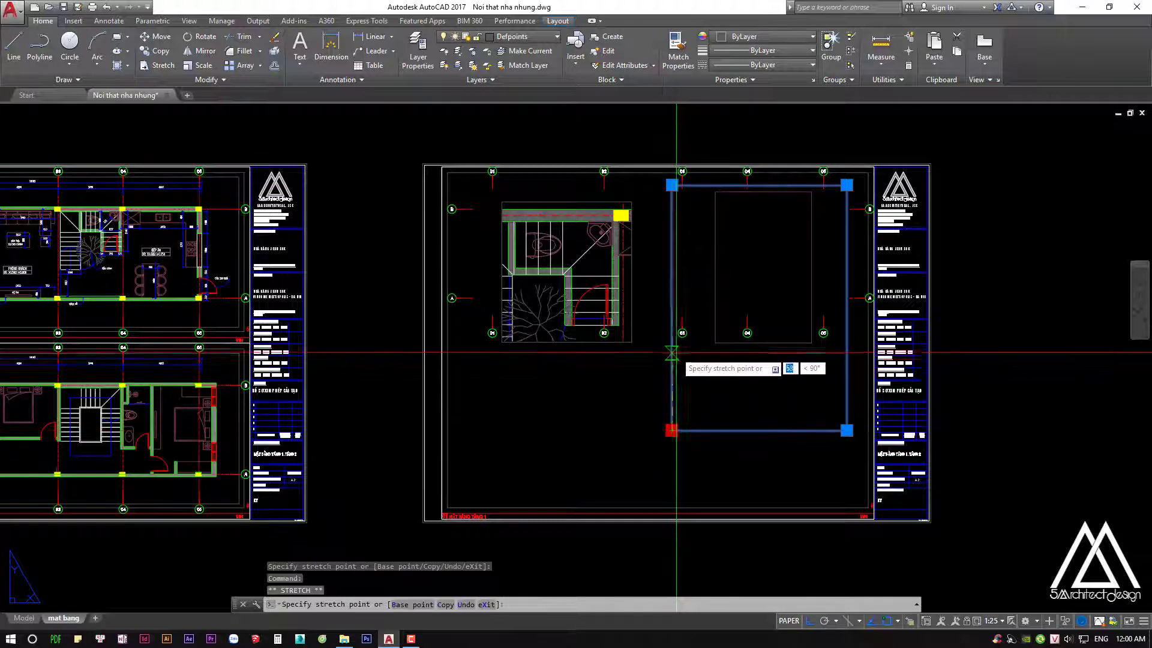
left_click(702, 350)
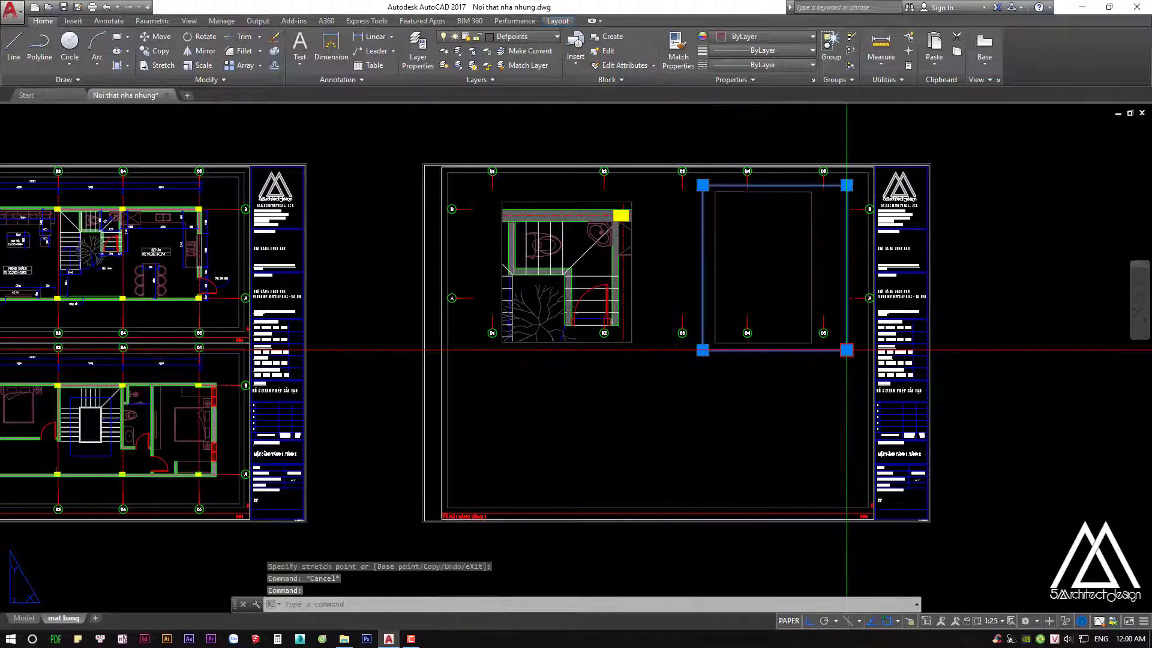
left_click(847, 350)
Abandon a copy attempt and erase a selected object in the stair plan area
type("co")
key("Return")
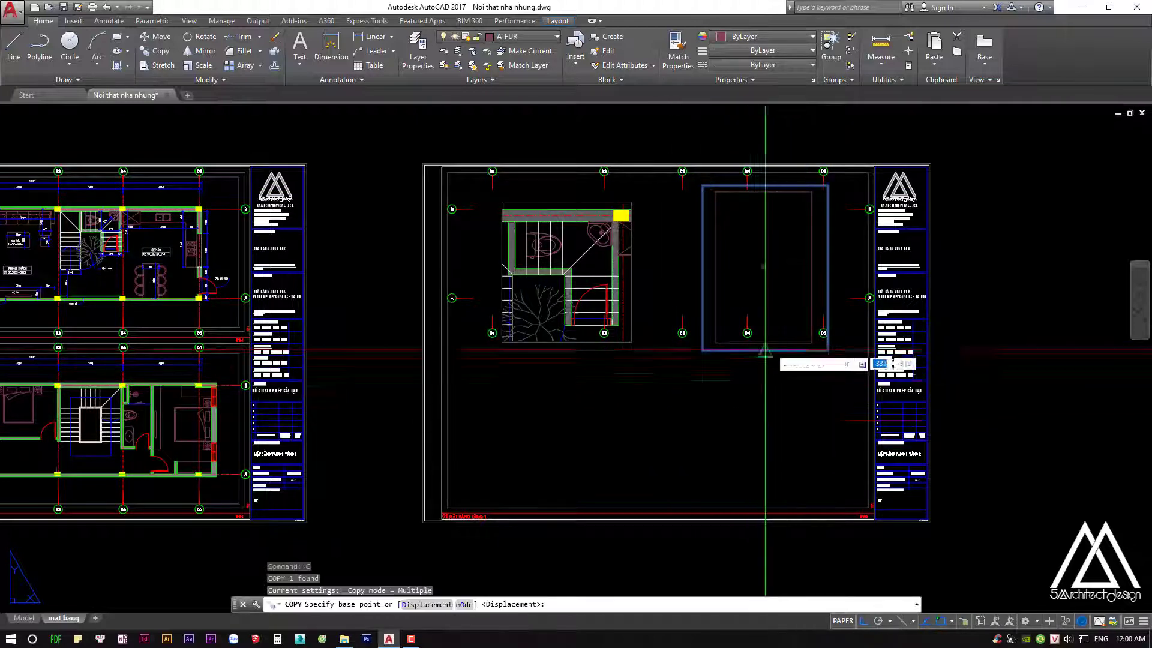
left_click(765, 349)
key("Escape")
left_click(763, 507)
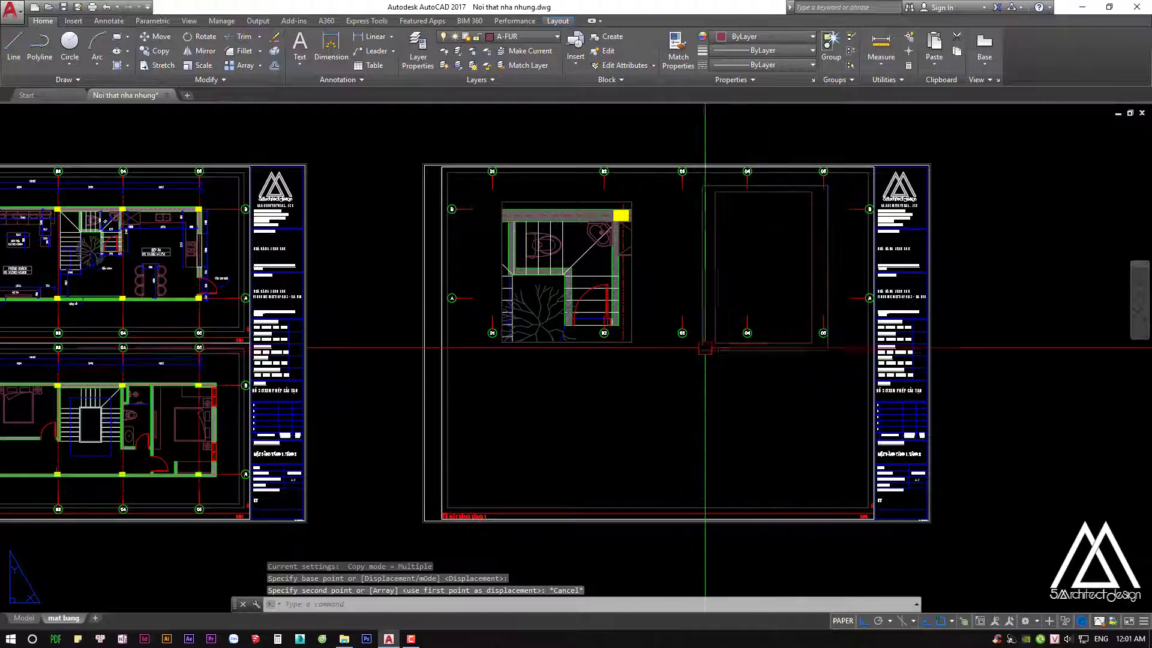
left_click(698, 368)
middle_click_drag(734, 370, 787, 370)
left_click(701, 335)
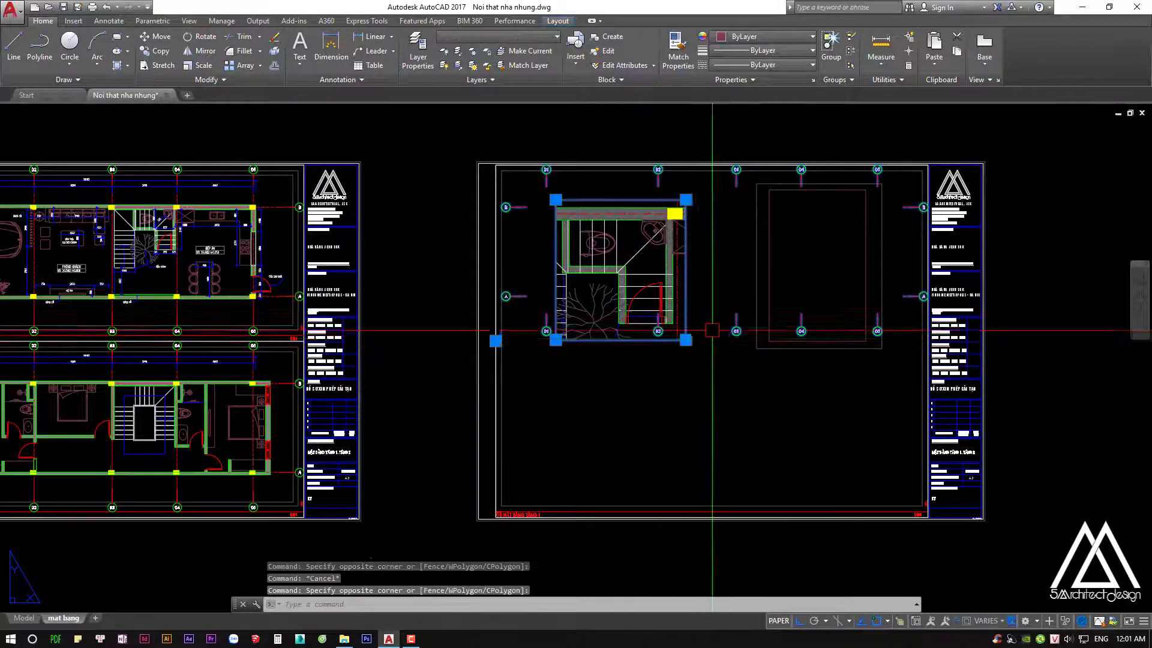
mouse_move(702, 334)
middle_mouse_down()
mouse_move(725, 307)
mouse_move(709, 284)
middle_mouse_up()
type("e")
key("Return")
Move the stair plan viewport further left and up with Ortho off
left_click(710, 286)
type("m")
key("Return")
left_click(739, 267)
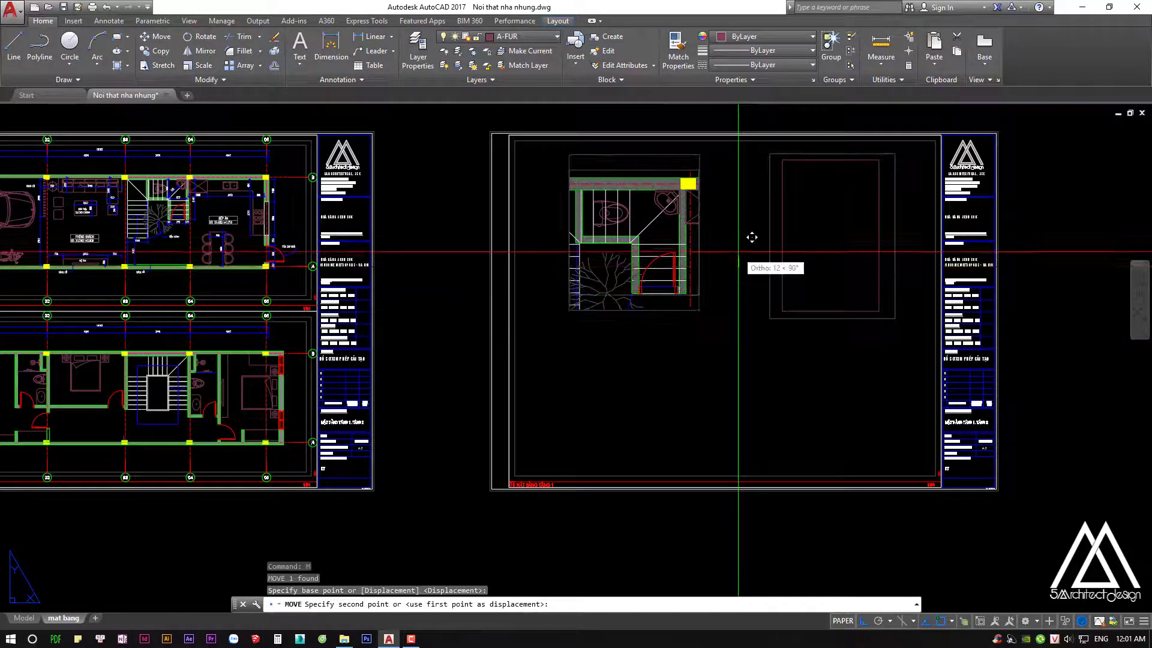
key("F8")
left_click(709, 254)
middle_click_drag(762, 271, 710, 264)
Move the empty viewport so it sits below the stair plan
left_click(732, 264)
type("m")
key("Return")
left_click(784, 234)
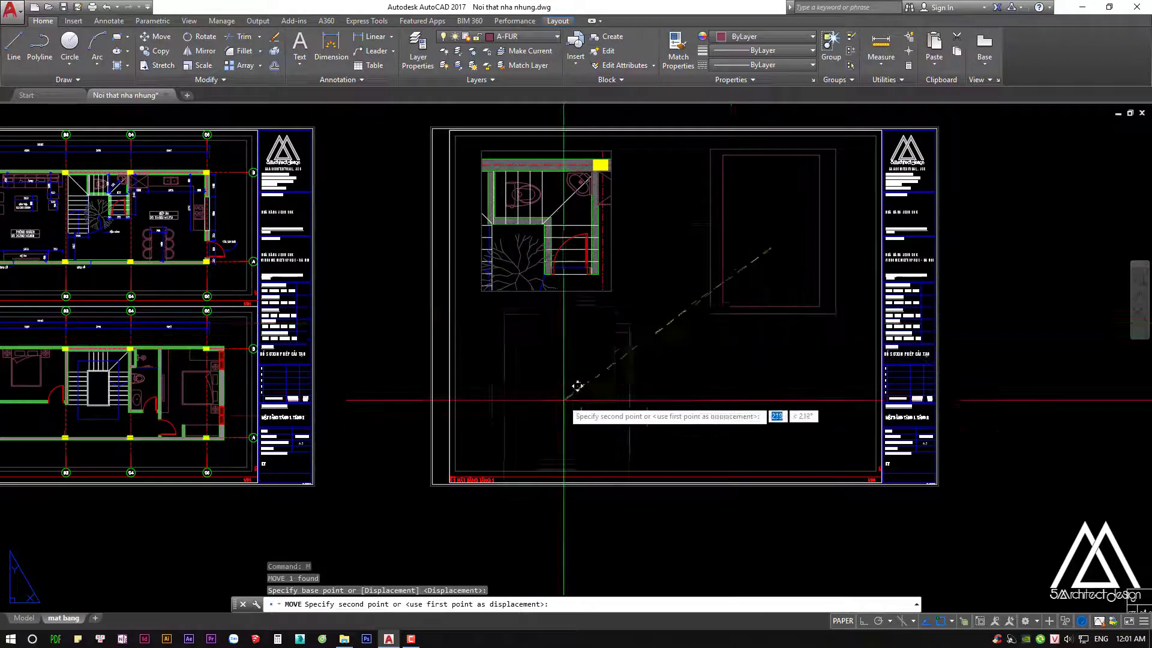
left_click(553, 387)
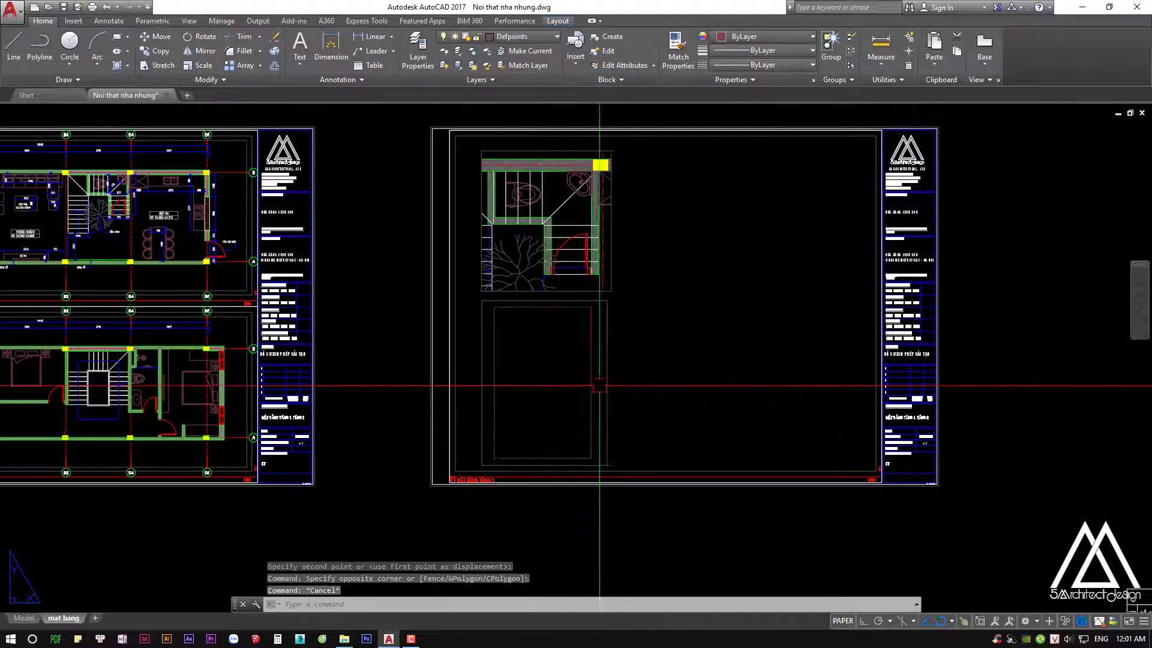
left_click_drag(638, 368, 597, 380)
scroll(549, 255, "down", 1)
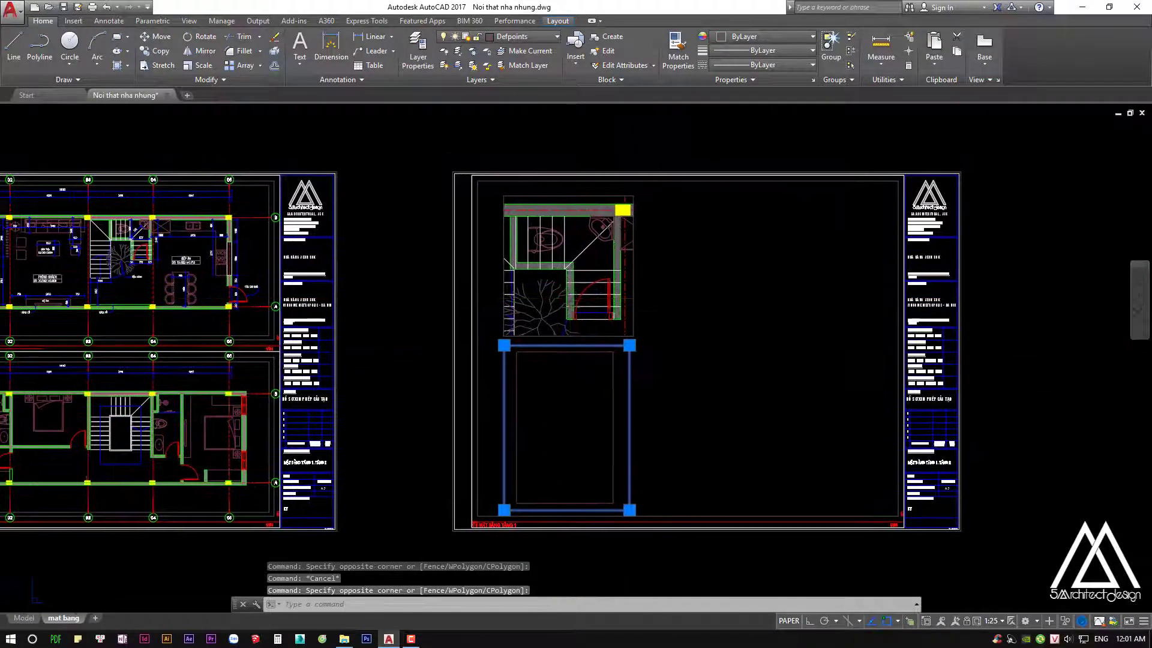
scroll(684, 330, "down", 3)
Window-select the entire right layout sheet and erase its five objects
key("Escape")
key("Escape")
left_click(862, 180)
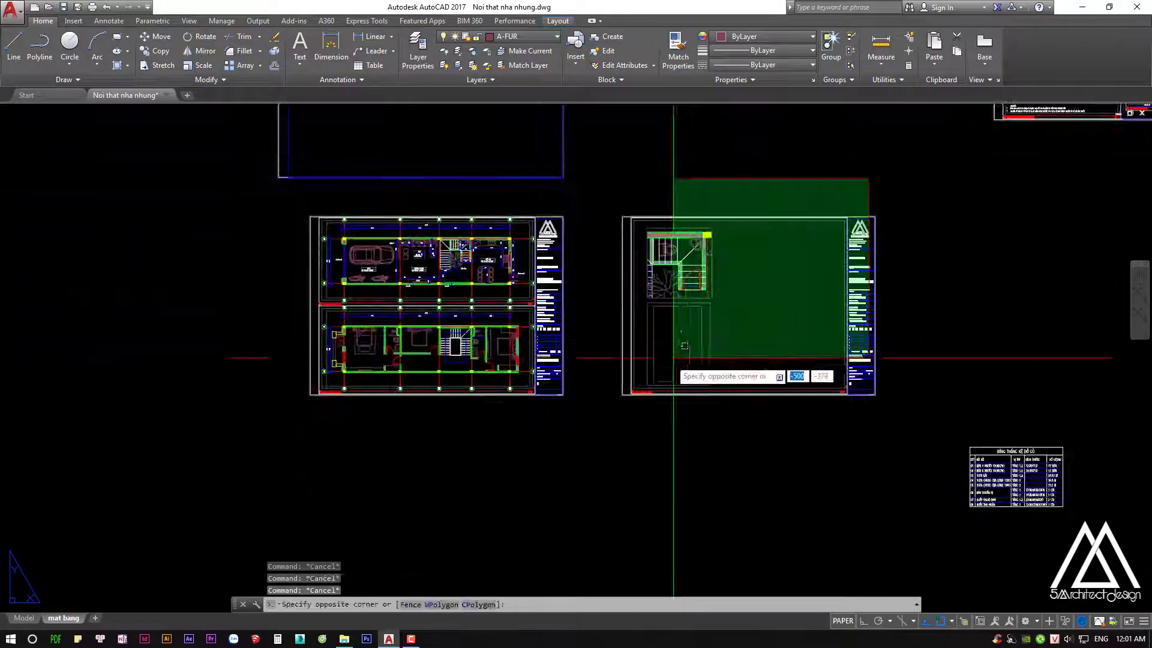
left_click(630, 424)
type("e")
key("Return")
middle_click_drag(571, 407, 637, 402)
Confirm the lower floor plan viewport is at 1:65 scale, then return to paper space
scroll(638, 402, "up", 3)
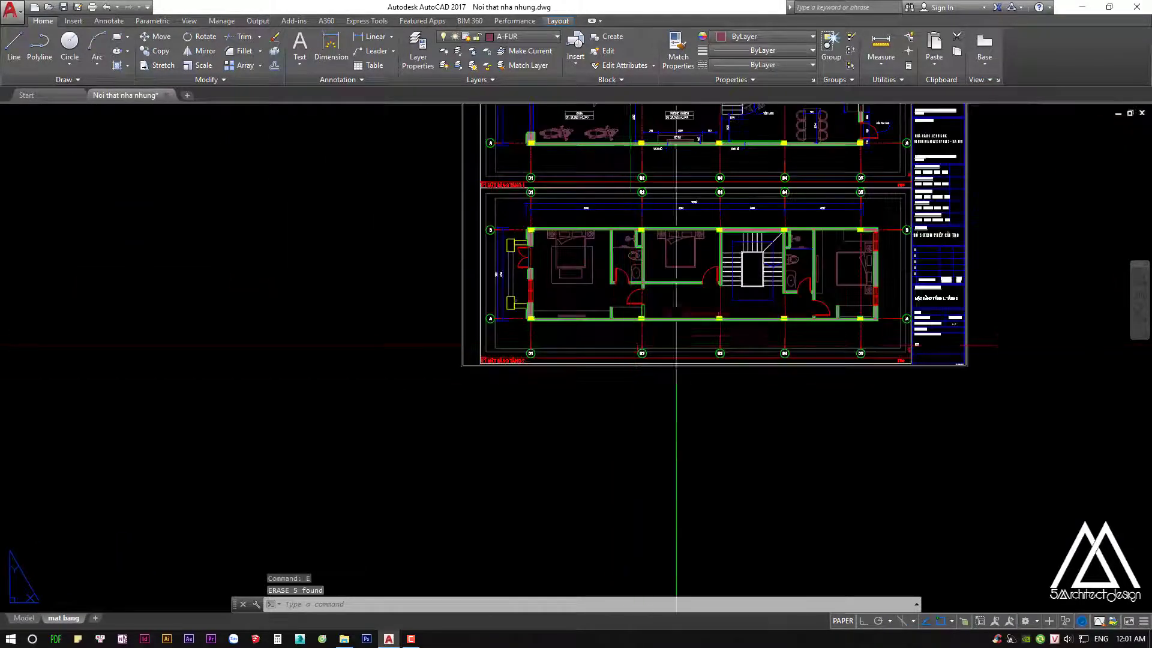
middle_click_drag(698, 290, 638, 387)
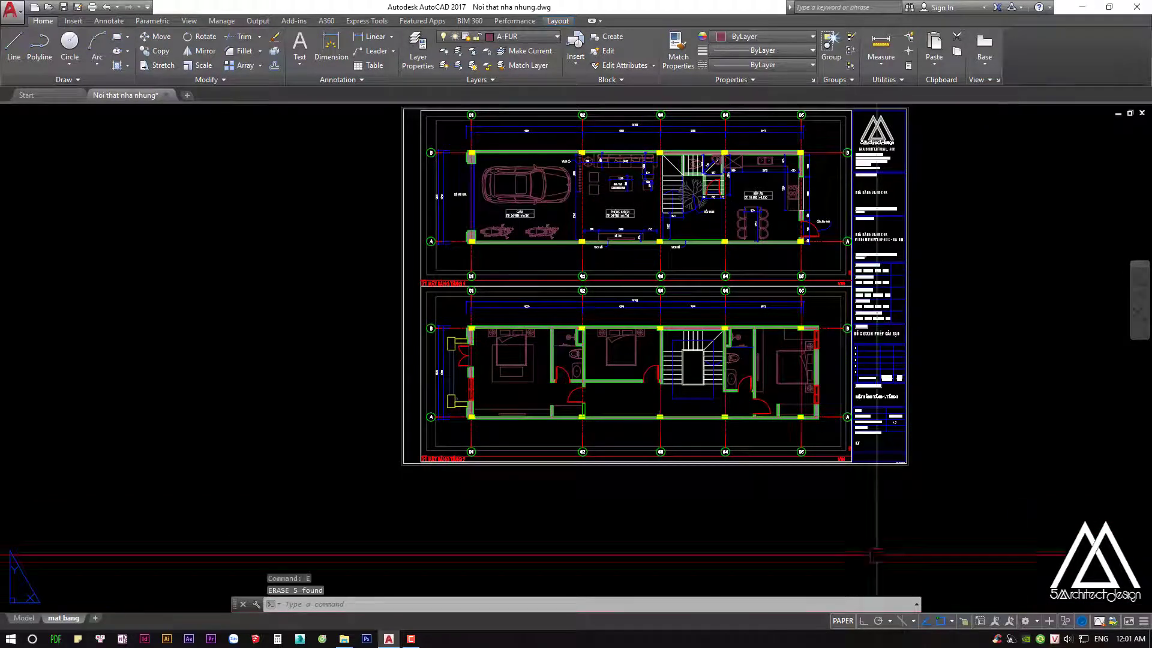
double_click(822, 425)
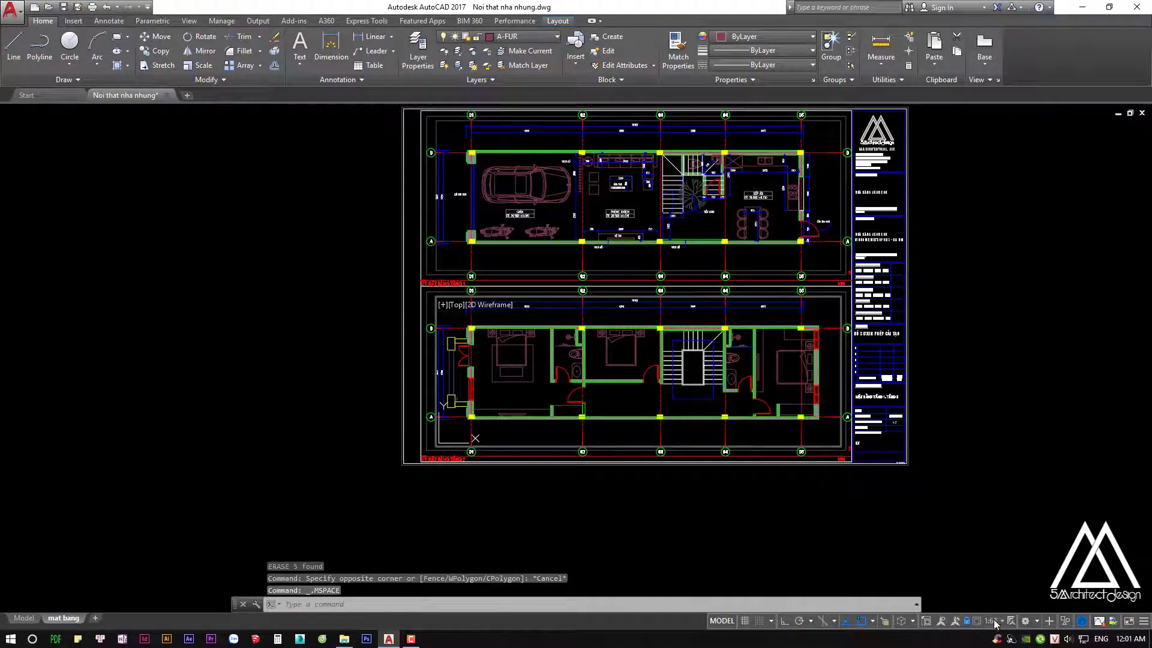
left_click(987, 623)
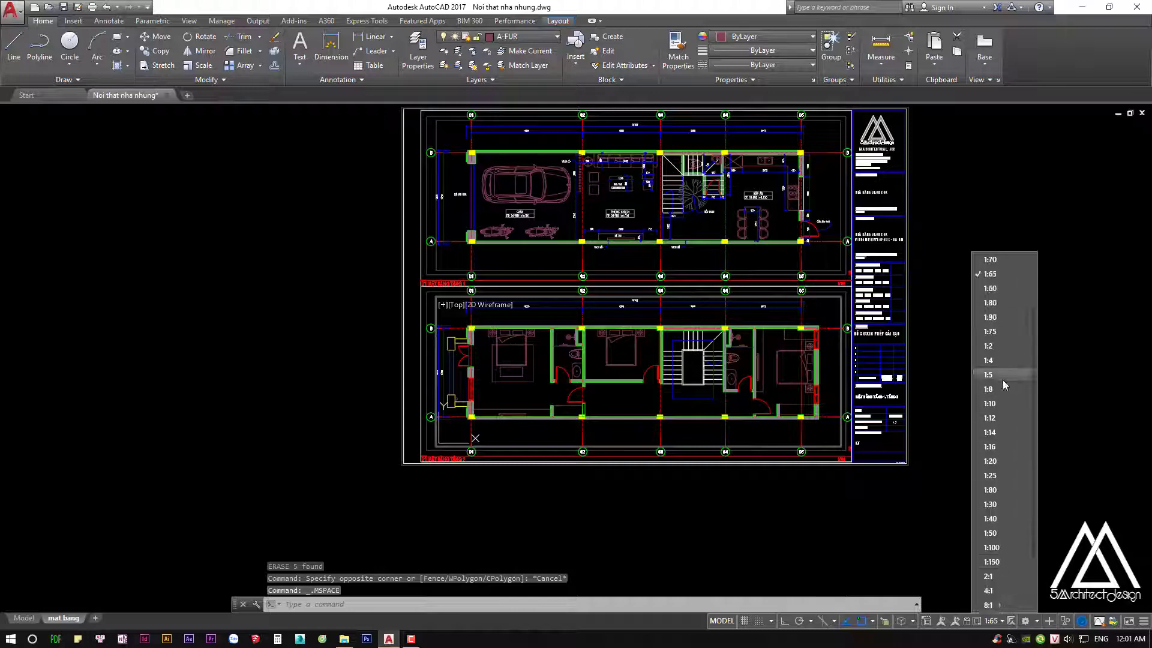
scroll(990, 522, "down", 3)
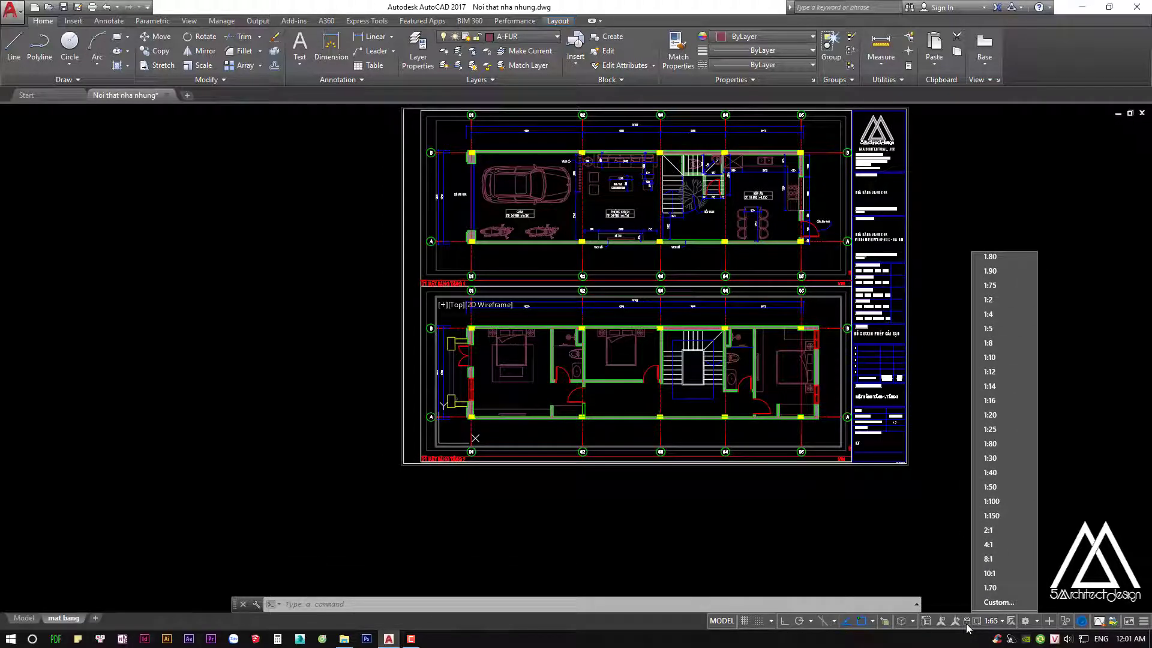
left_click(938, 589)
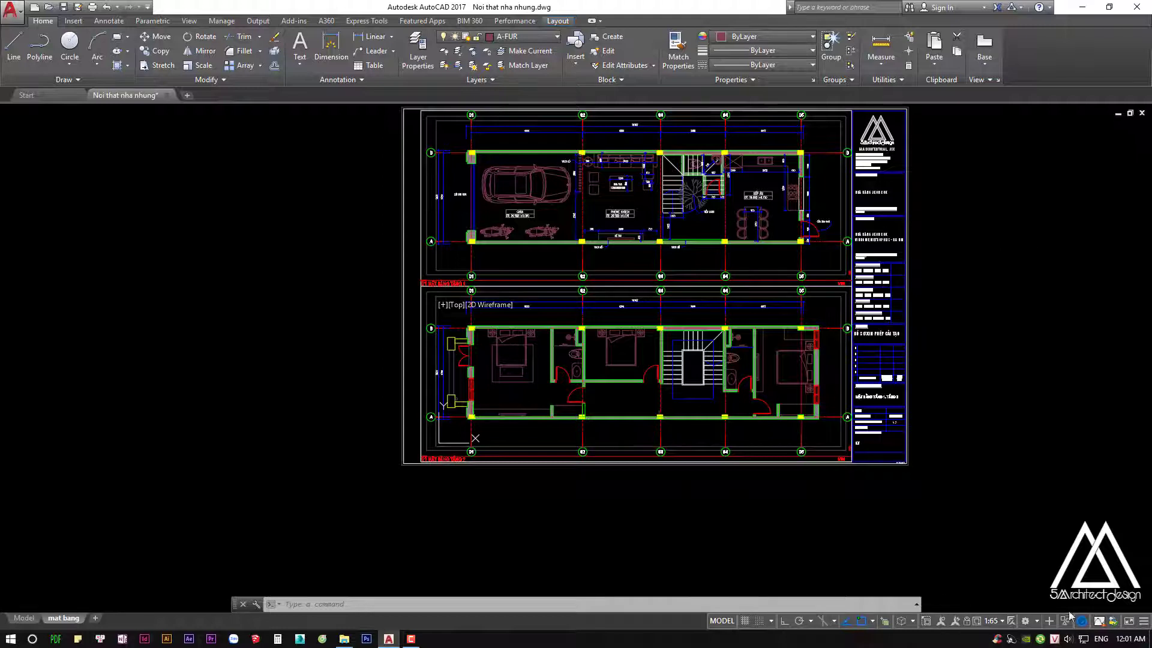
double_click(975, 593)
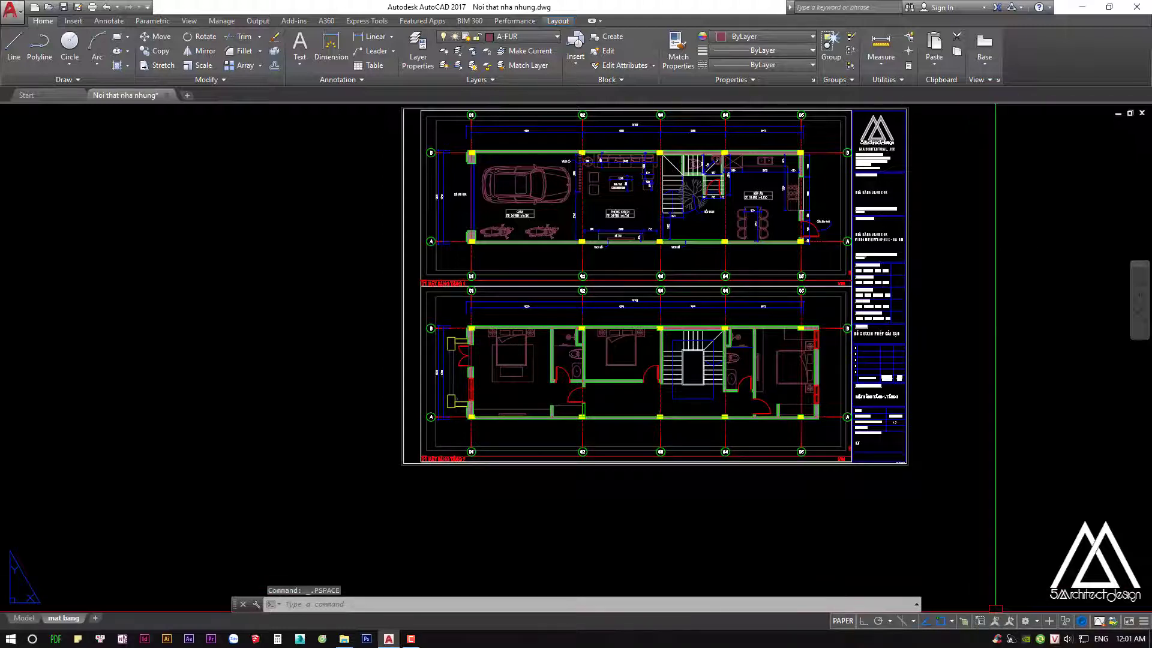
double_click(720, 441)
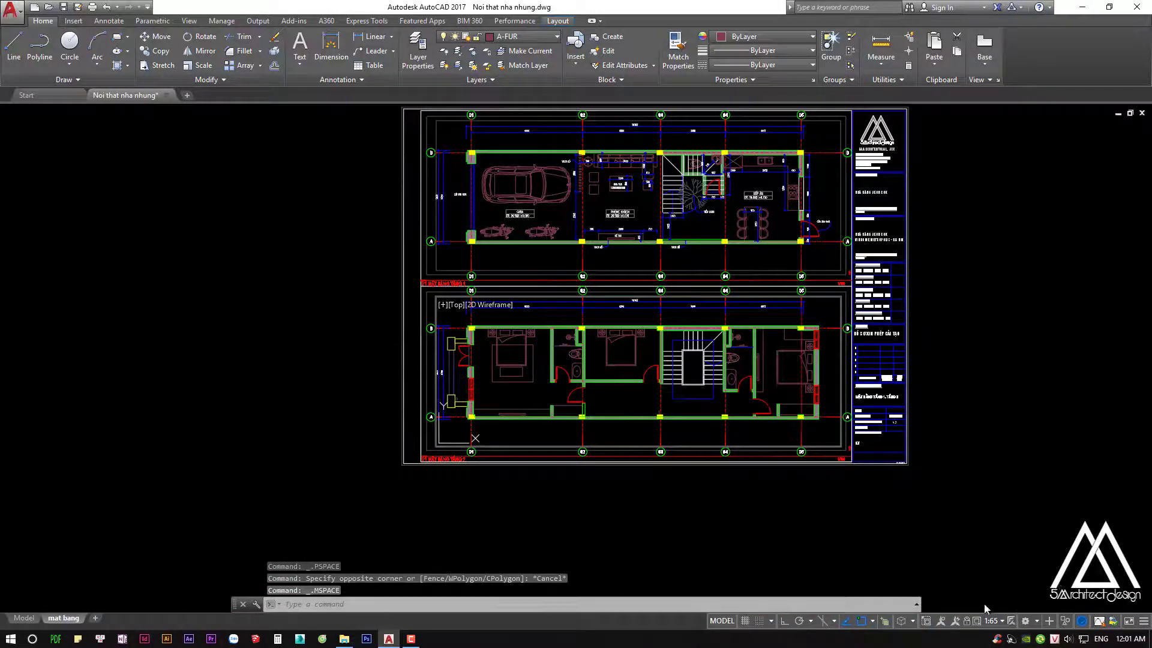
double_click(751, 527)
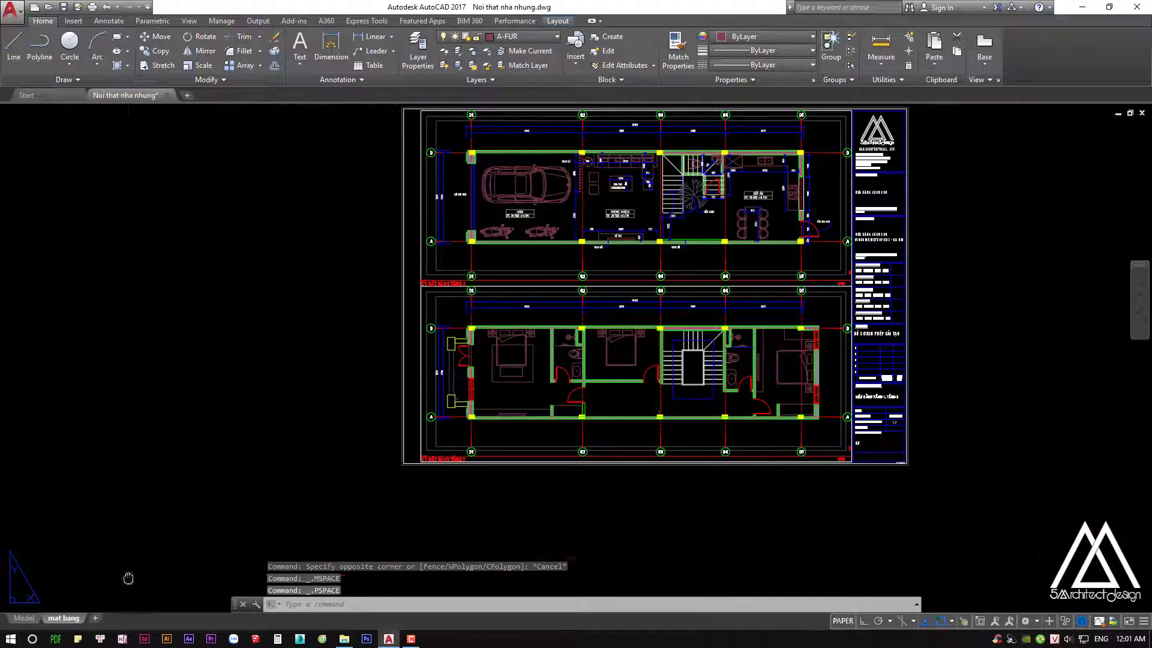
middle_click_drag(52, 647, 120, 602)
middle_click_drag(219, 451, 167, 522)
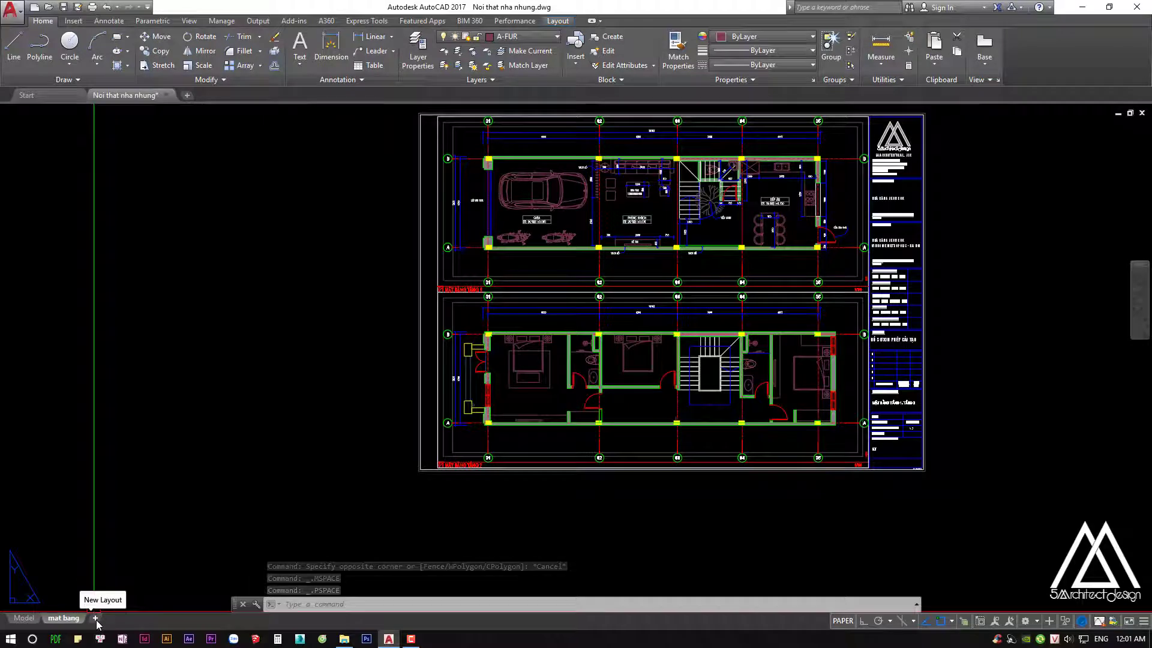
Add a new Layout1 sheet and erase its default viewport
left_click(95, 618)
left_click(102, 624)
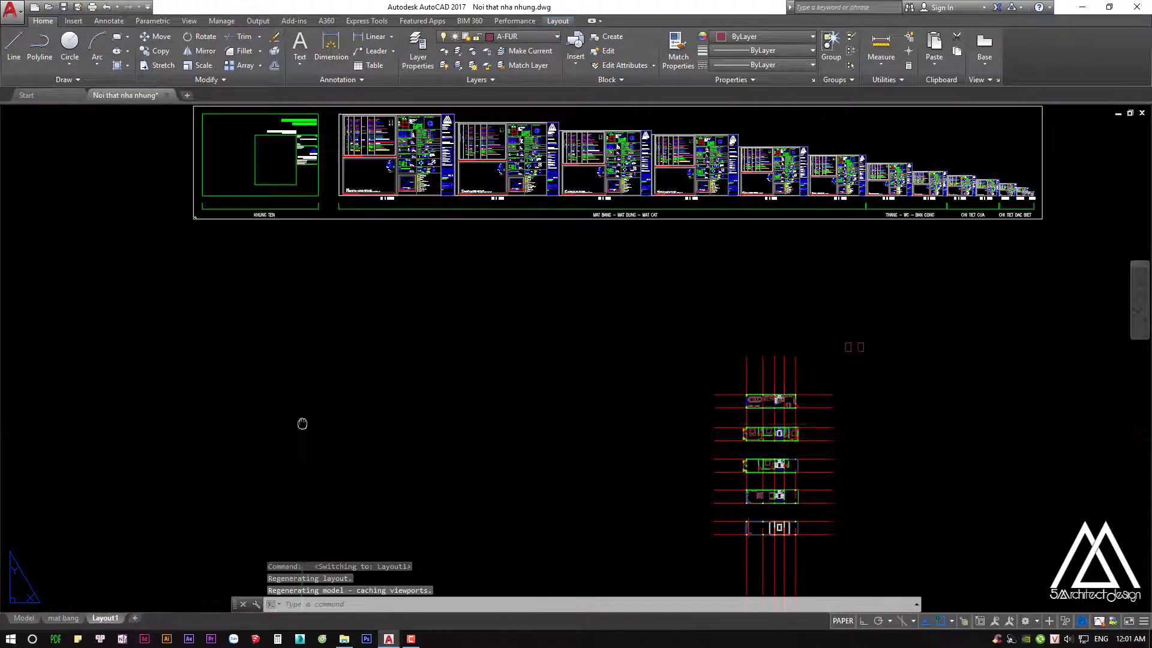
scroll(497, 368, "down", 3)
middle_click_drag(549, 384, 562, 357)
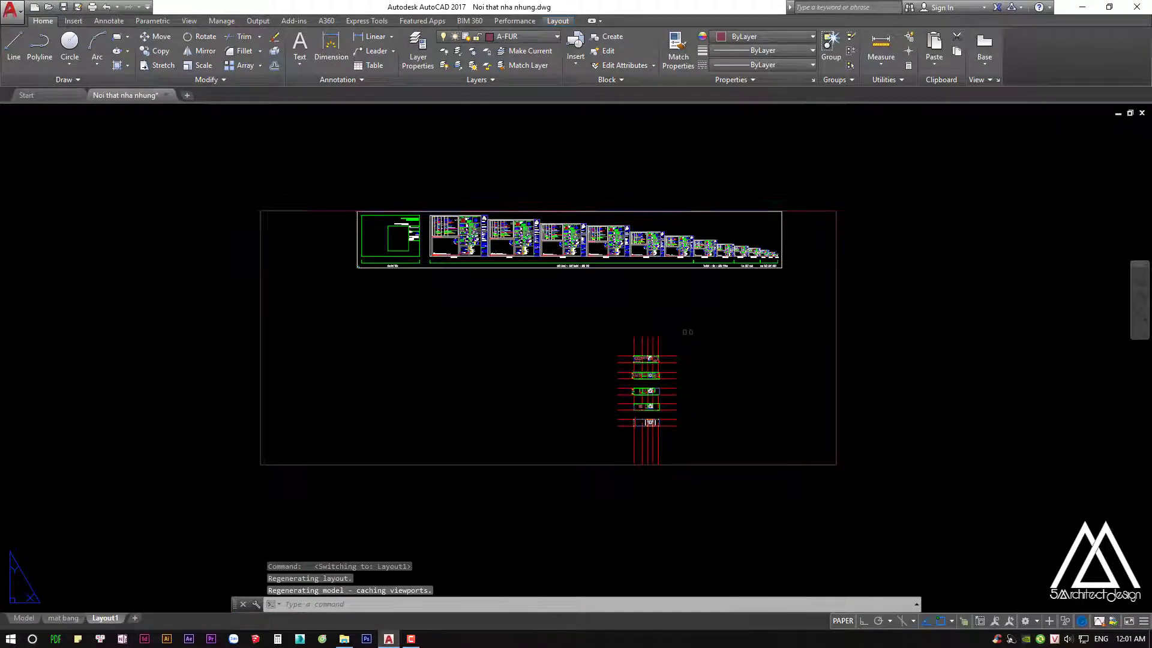
left_click(686, 464)
type("E")
key("Return")
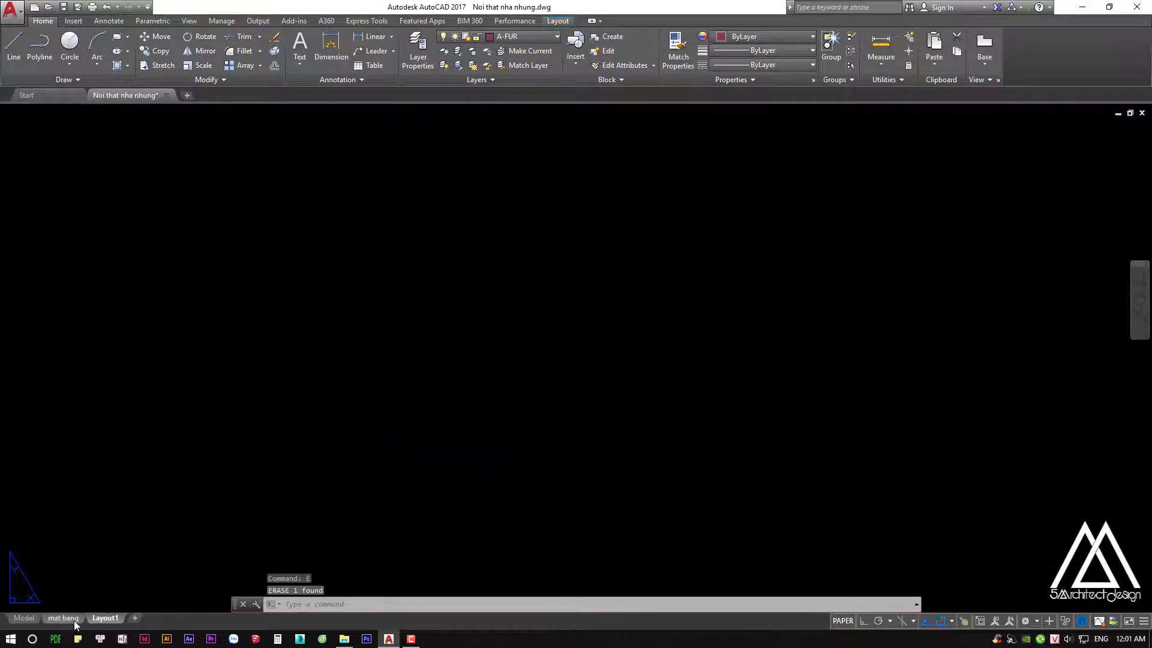
Copy the mat bang layout to create mat bang (2) and begin renaming it
left_click(64, 618)
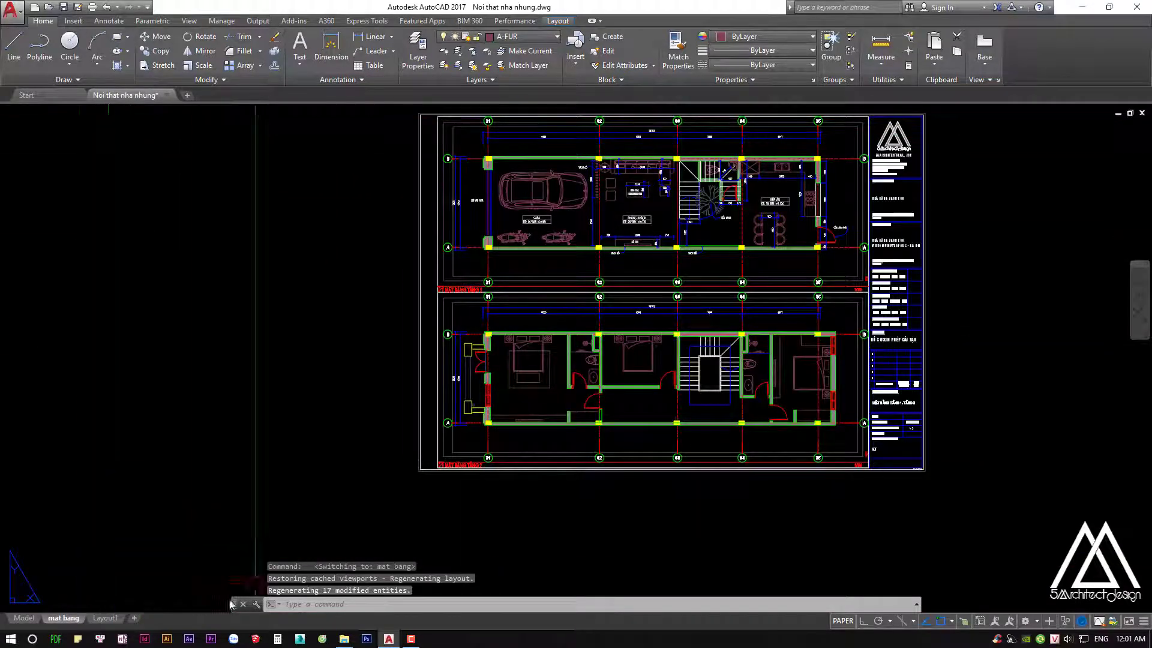
right_click(76, 622)
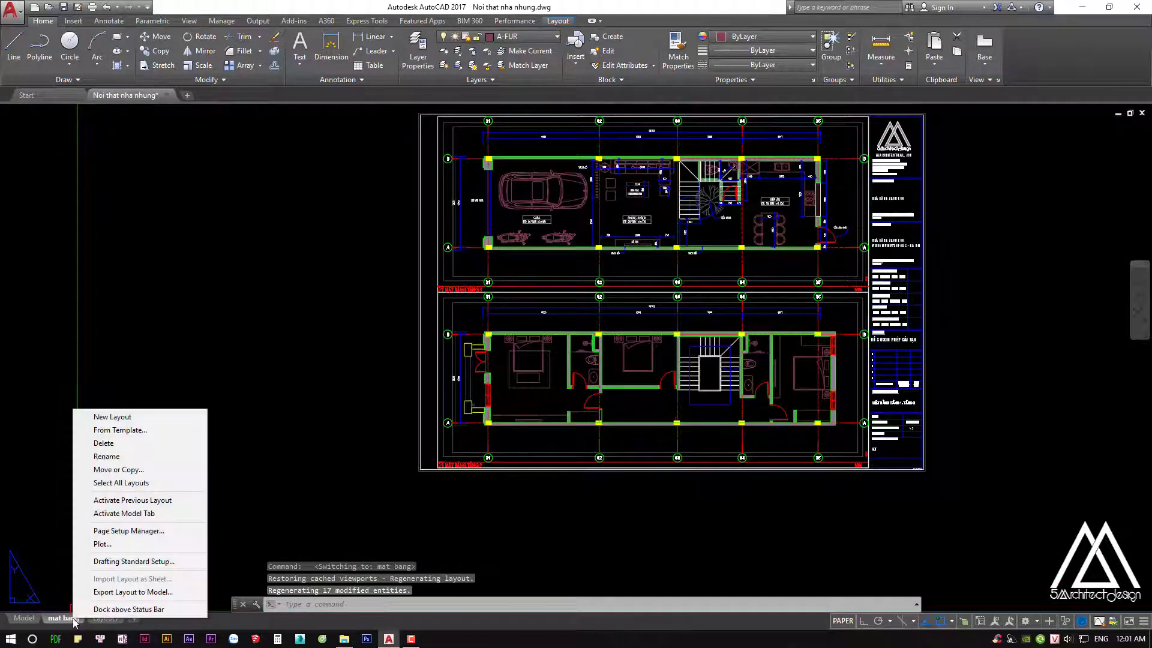
left_click(137, 470)
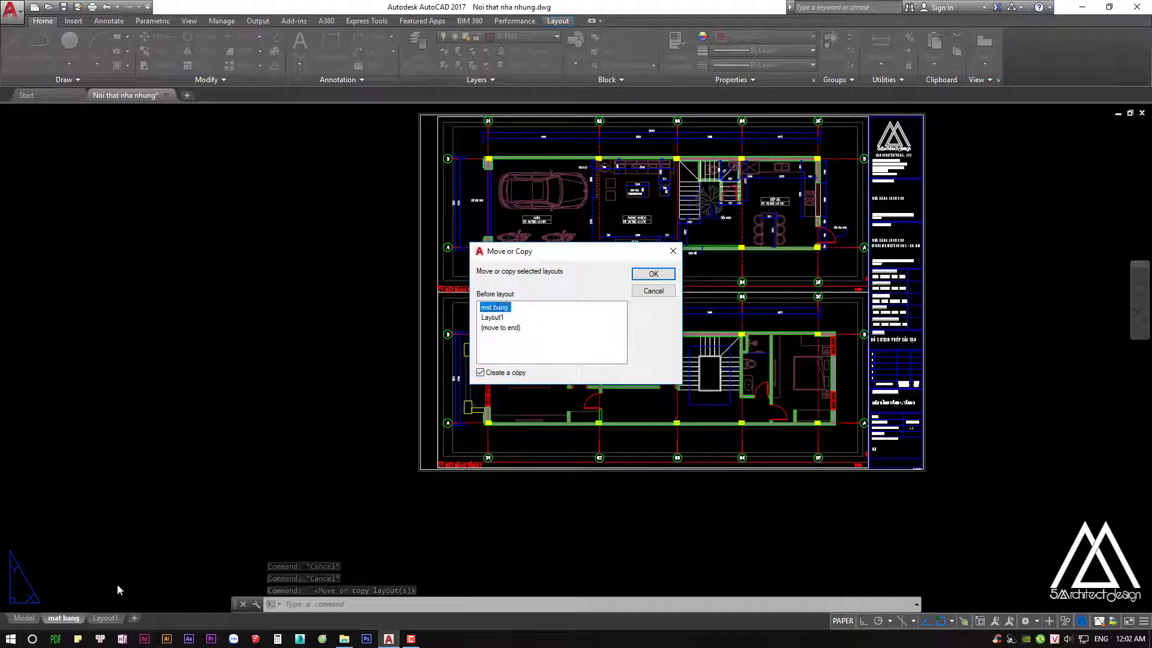
left_click(655, 275)
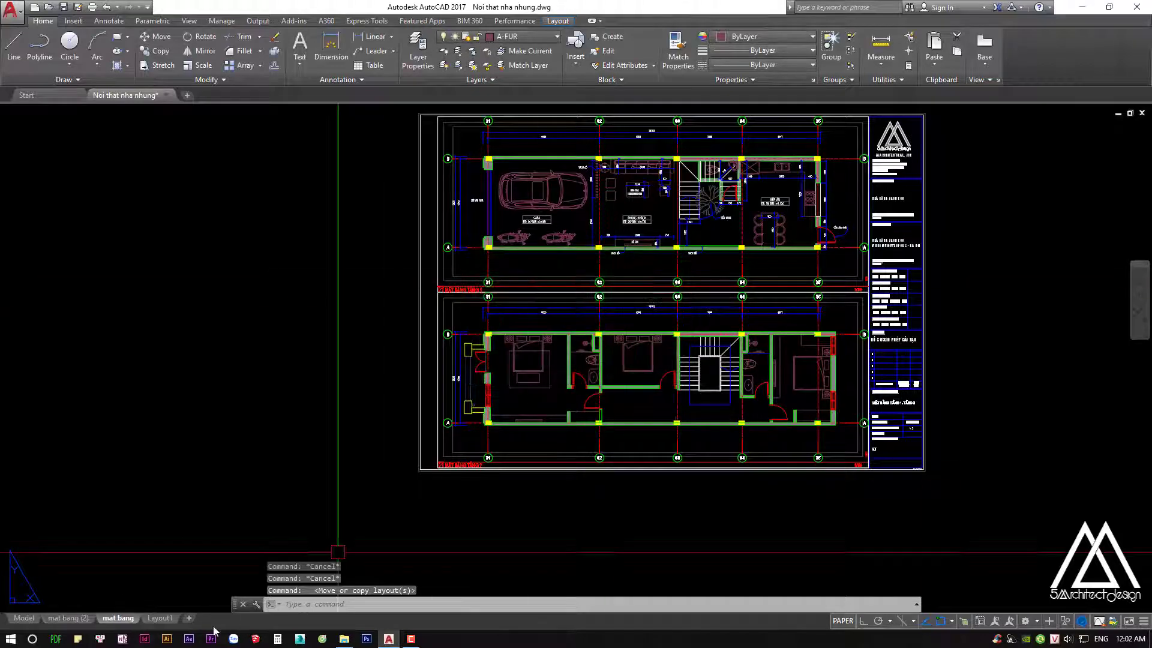
left_click(71, 620)
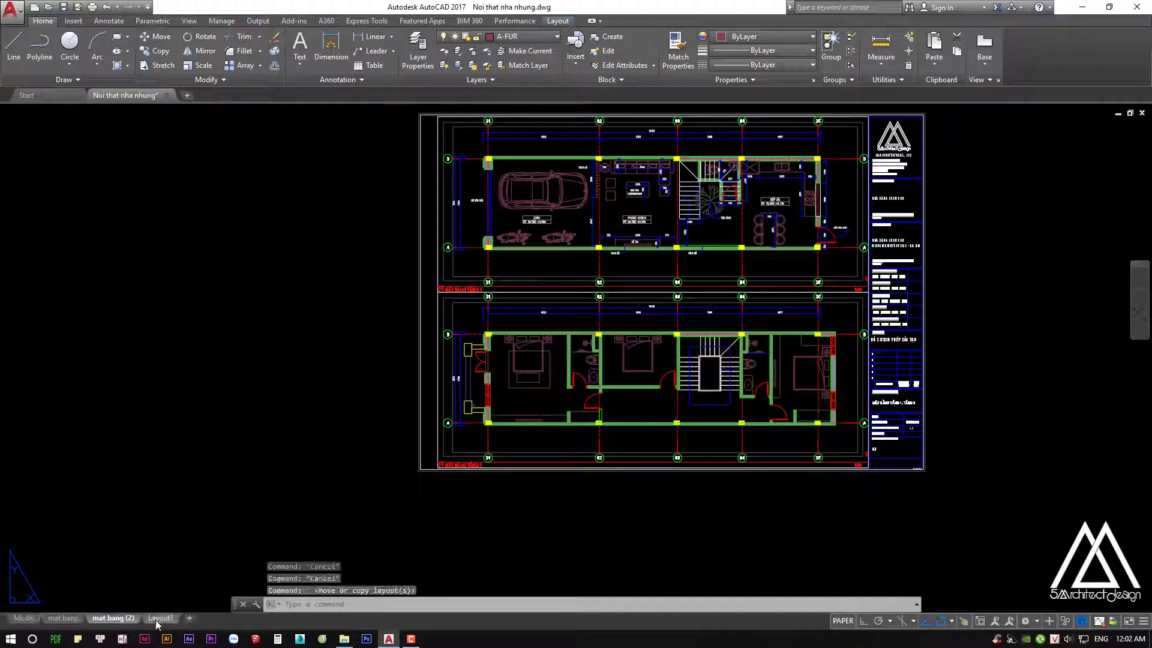
right_click(120, 621)
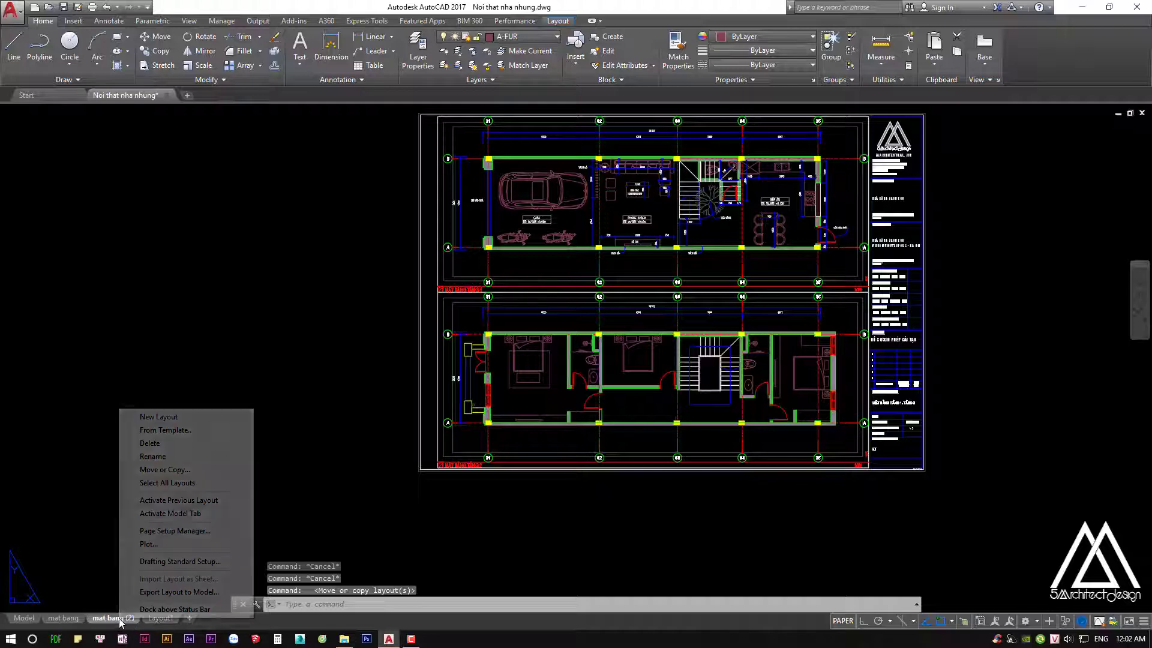
left_click(175, 462)
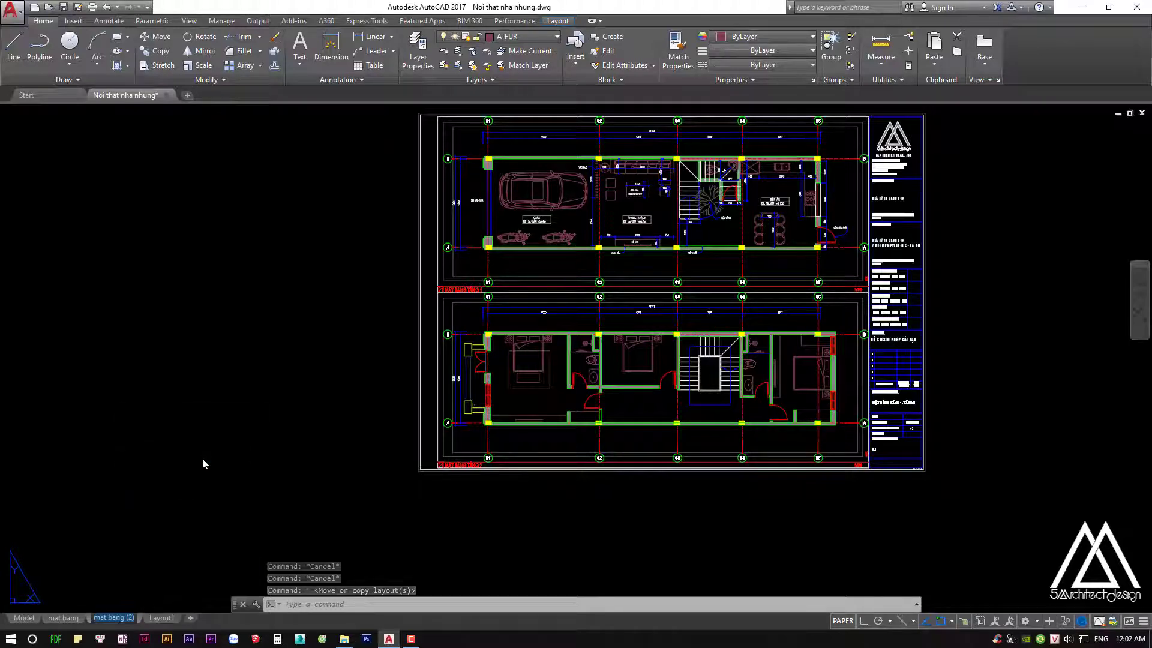
Rename the copied layout to 'mat dung'
type("MAT")
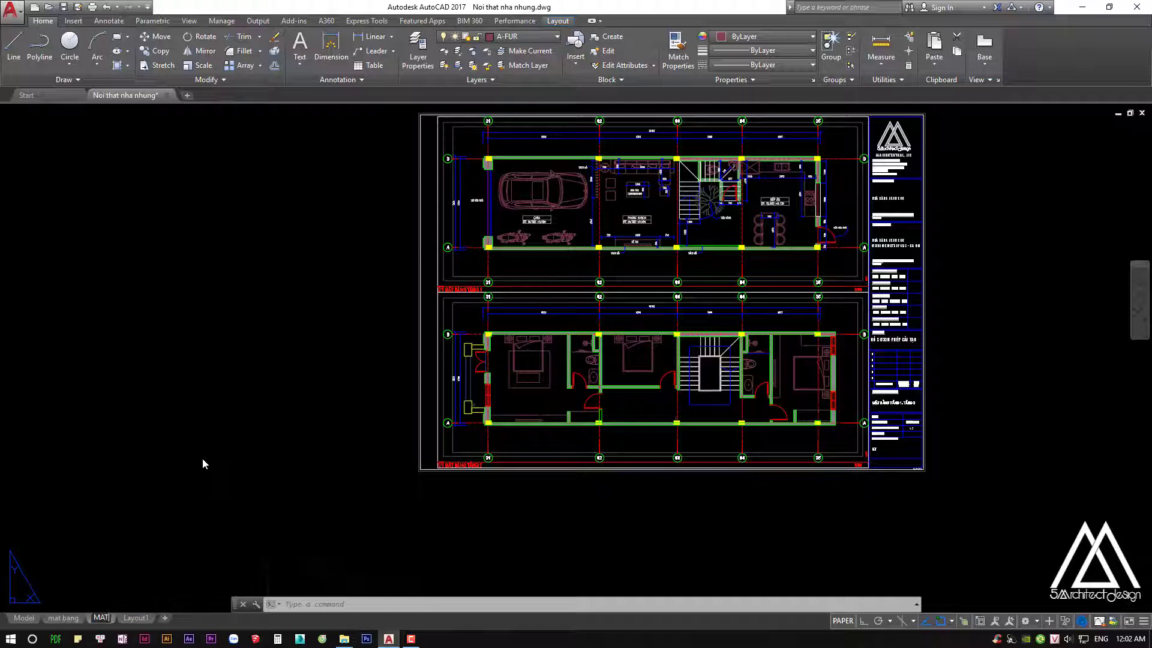
key("BackSpace")
key("BackSpace")
key("BackSpace")
type("mat d")
type("ung")
key("Return")
left_click(203, 458)
key("Escape")
key("Escape")
key("Escape")
scroll(313, 480, "down", 3)
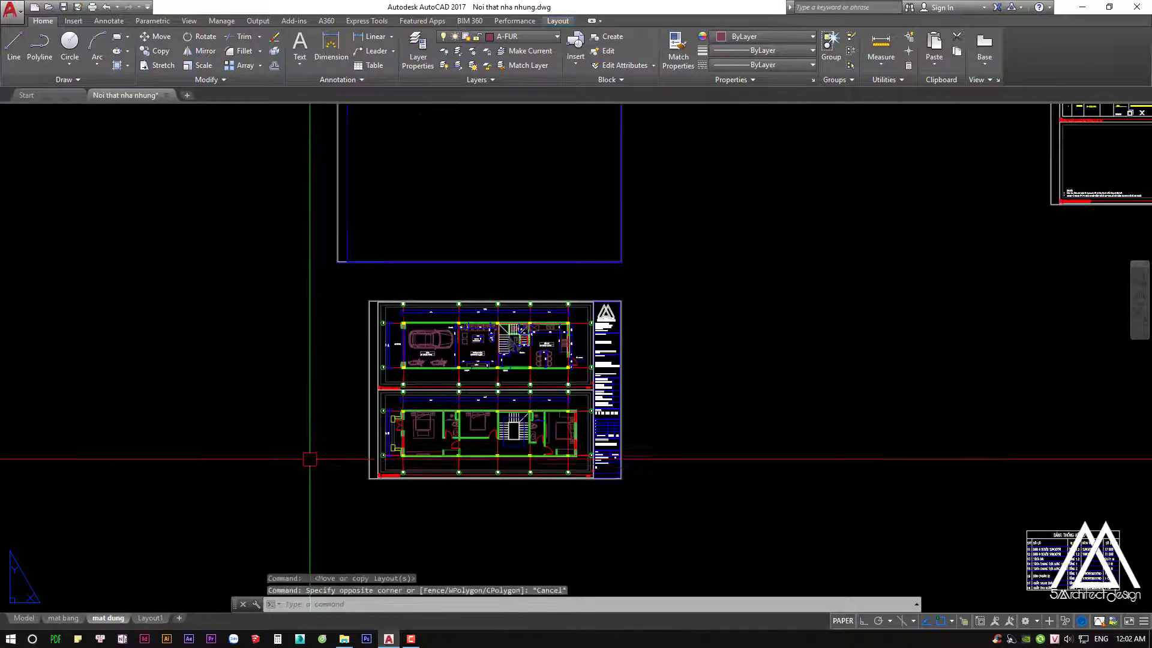
scroll(281, 505, "up", 3)
scroll(382, 521, "down", 3)
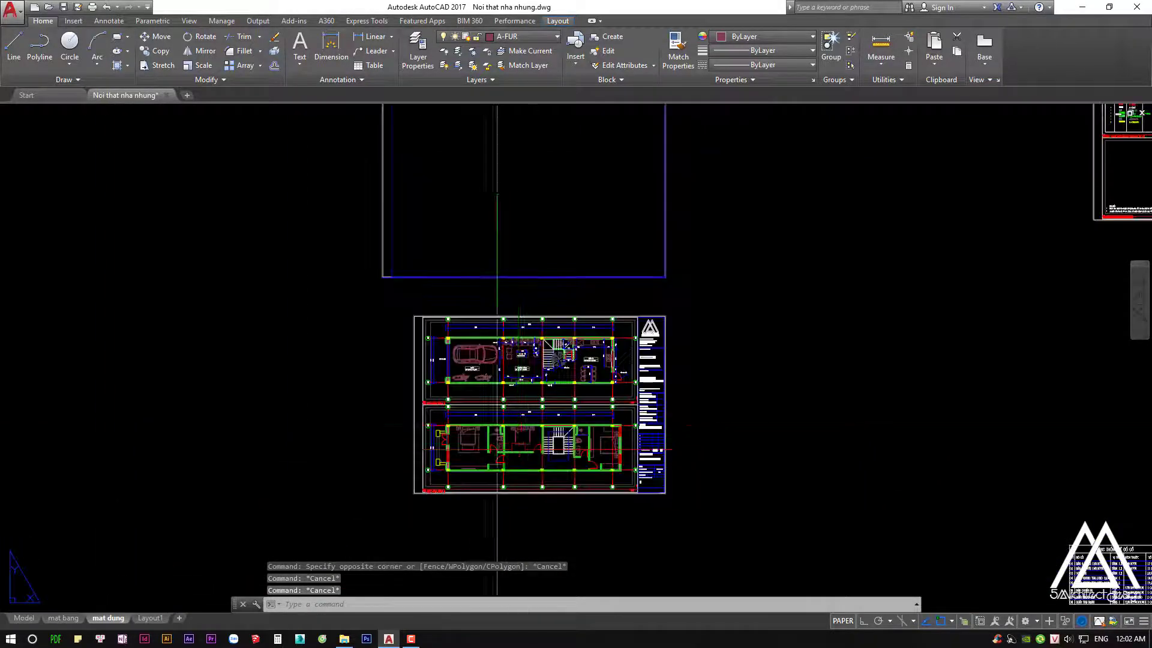
scroll(570, 336, "down", 6)
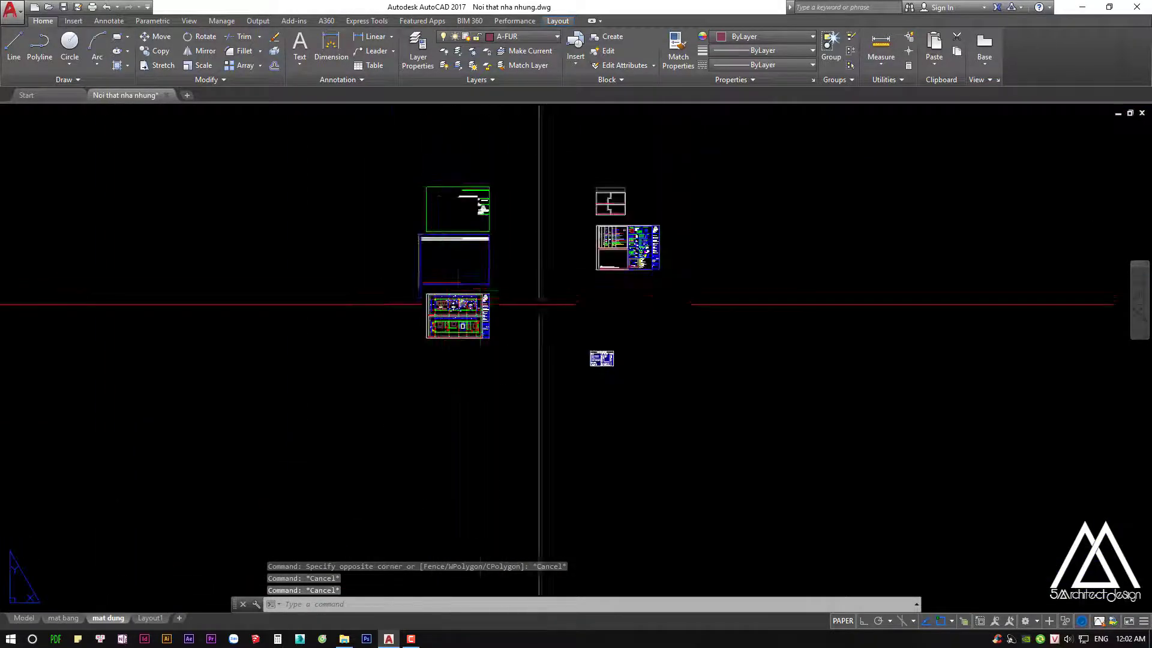
On the mat bang layout, disassociate the plan sheet's dimensions with DDA
left_click(63, 618)
scroll(404, 318, "down", 2)
left_click(703, 250)
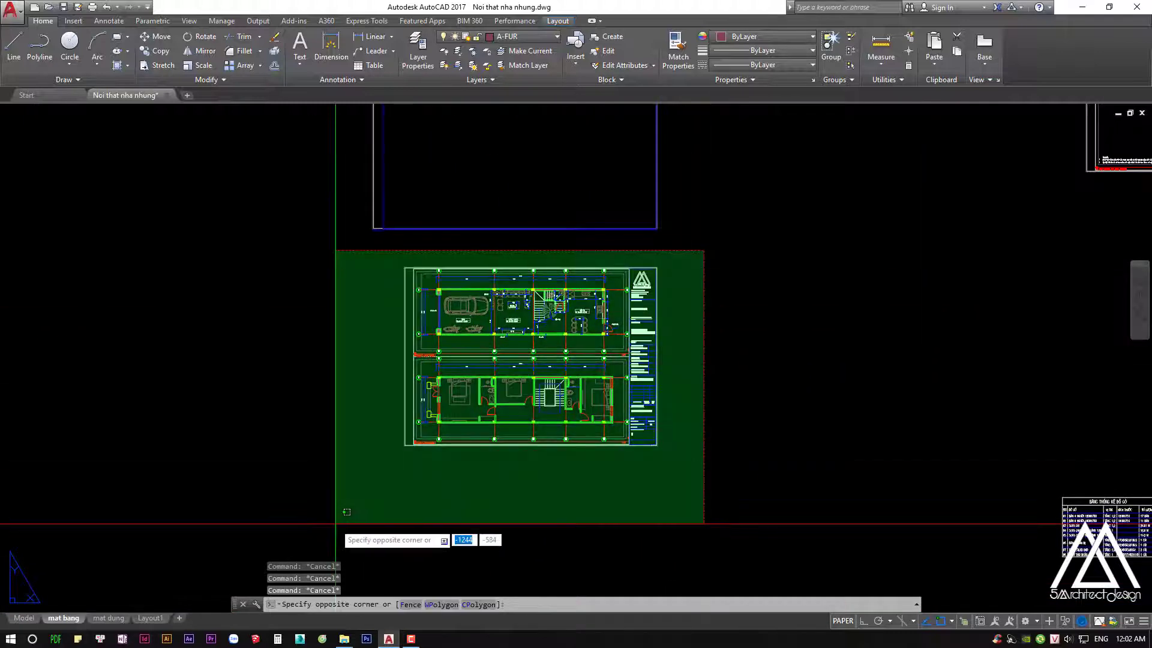
left_click(347, 512)
type("dda")
key("Return")
left_click(702, 515)
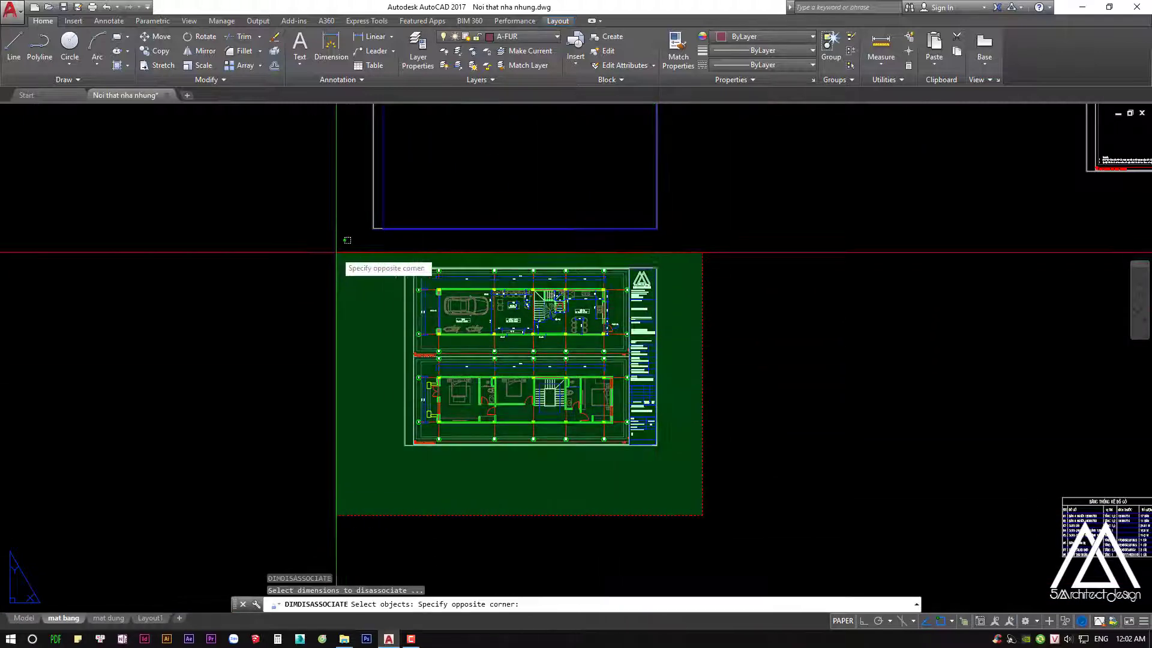
left_click(347, 240)
Copy the whole framed plan sheet straight down beneath the original with Ortho on
left_click(696, 251)
left_click(368, 476)
type("c")
key("Return")
scroll(657, 286, "down", 1)
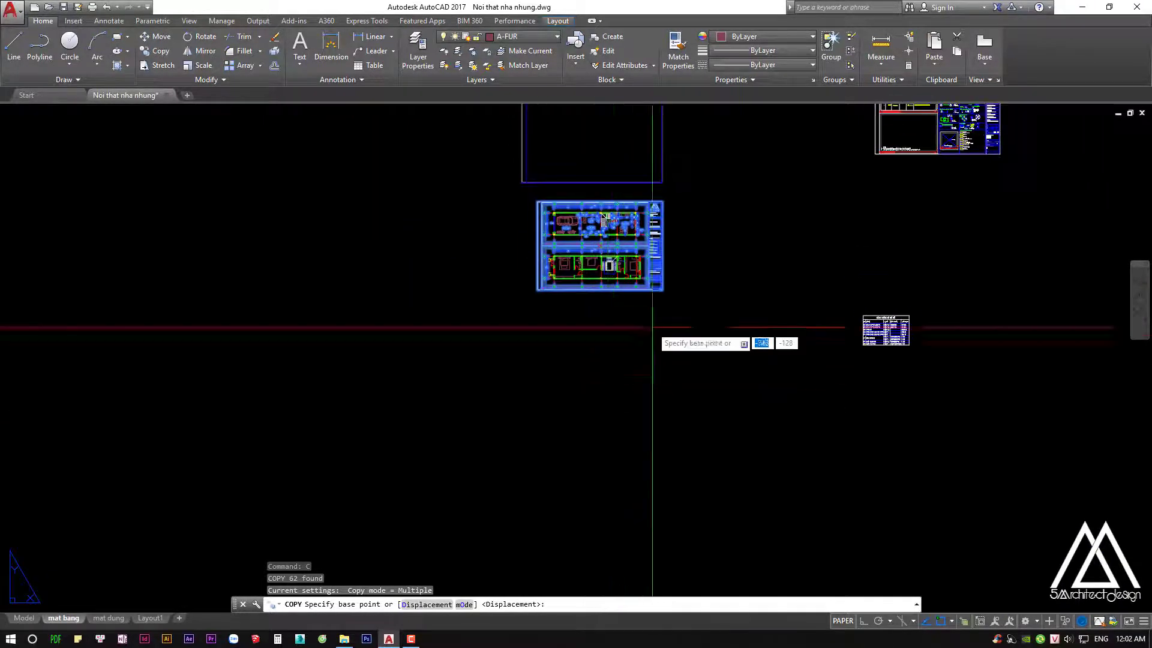
scroll(674, 202, "up", 5)
left_click(594, 226)
scroll(660, 288, "down", 3)
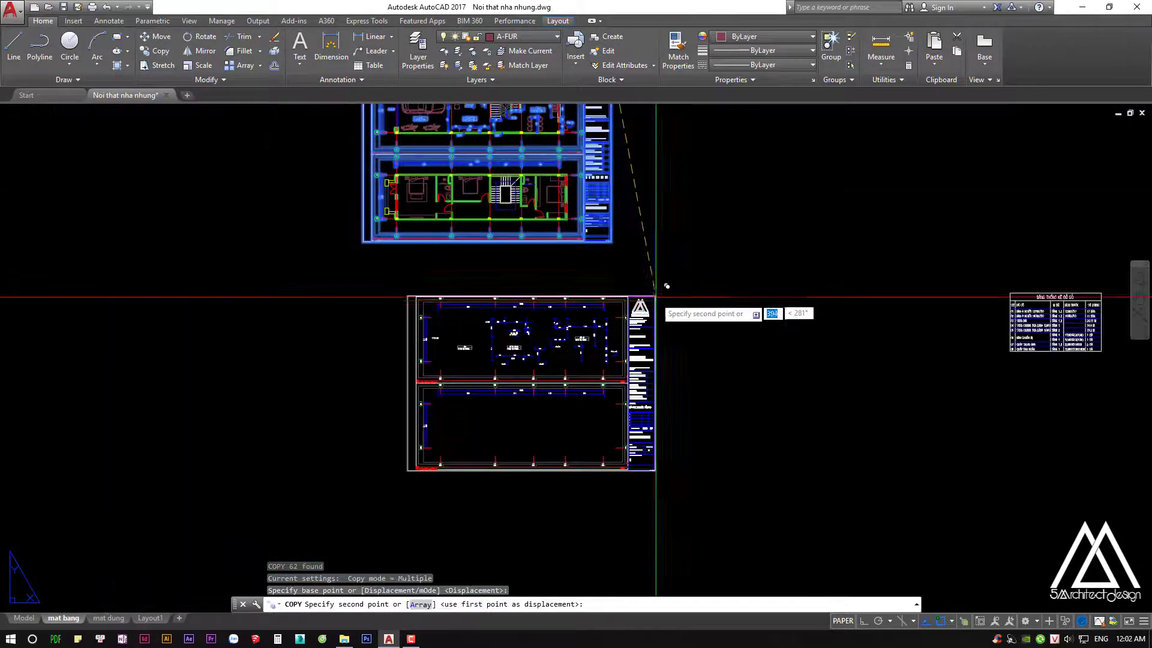
key("F8")
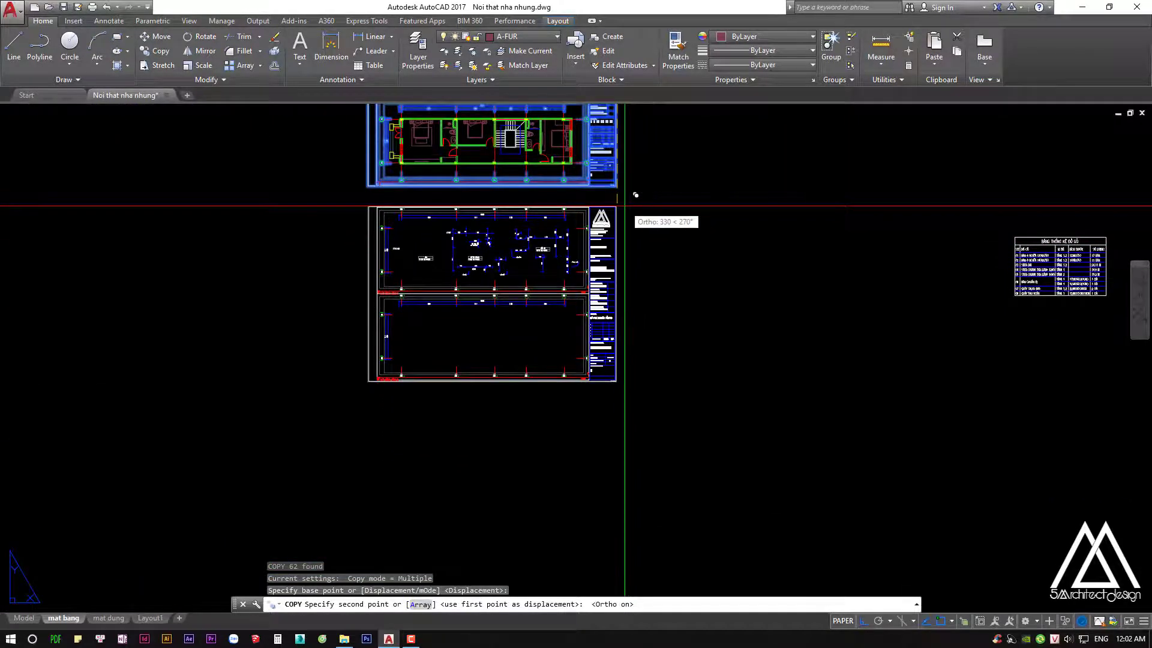
scroll(635, 195, "up", 5)
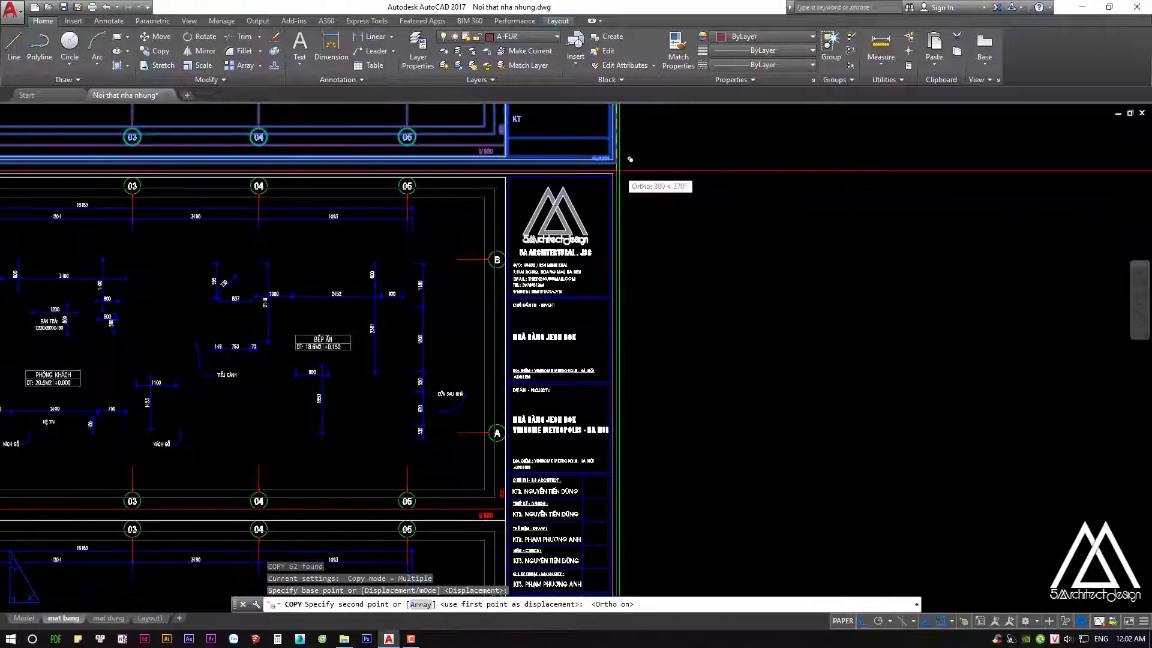
scroll(629, 159, "down", 5)
scroll(617, 254, "up", 3)
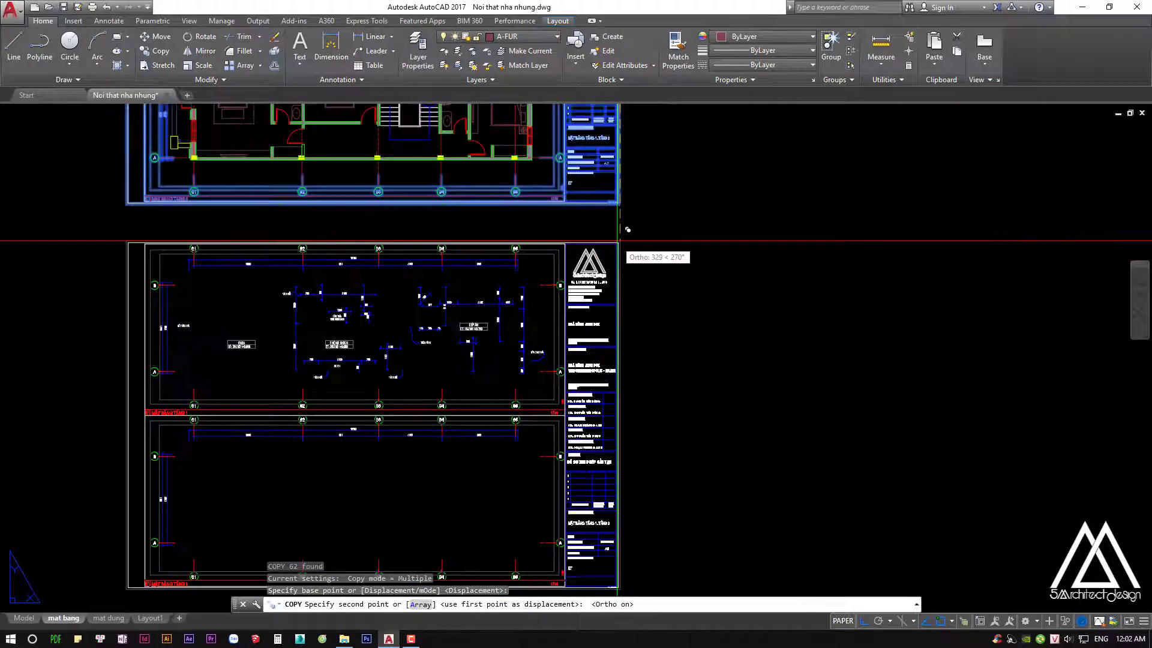
left_click(619, 206)
key("Escape")
scroll(490, 282, "down", 3)
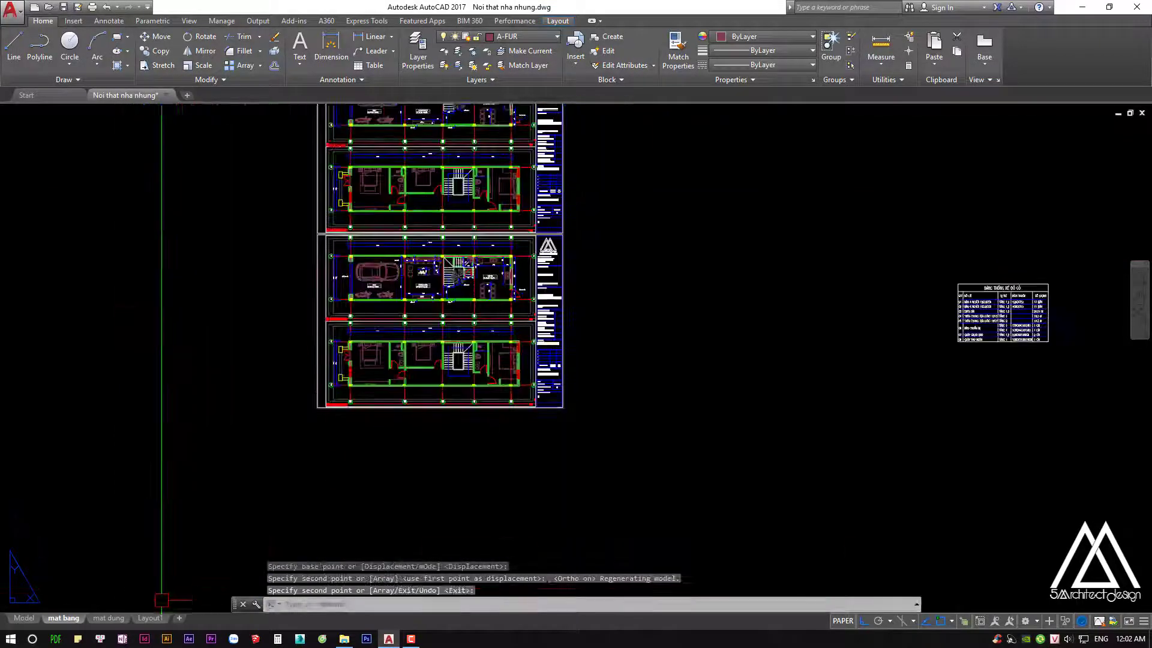
scroll(353, 419, "down", 1)
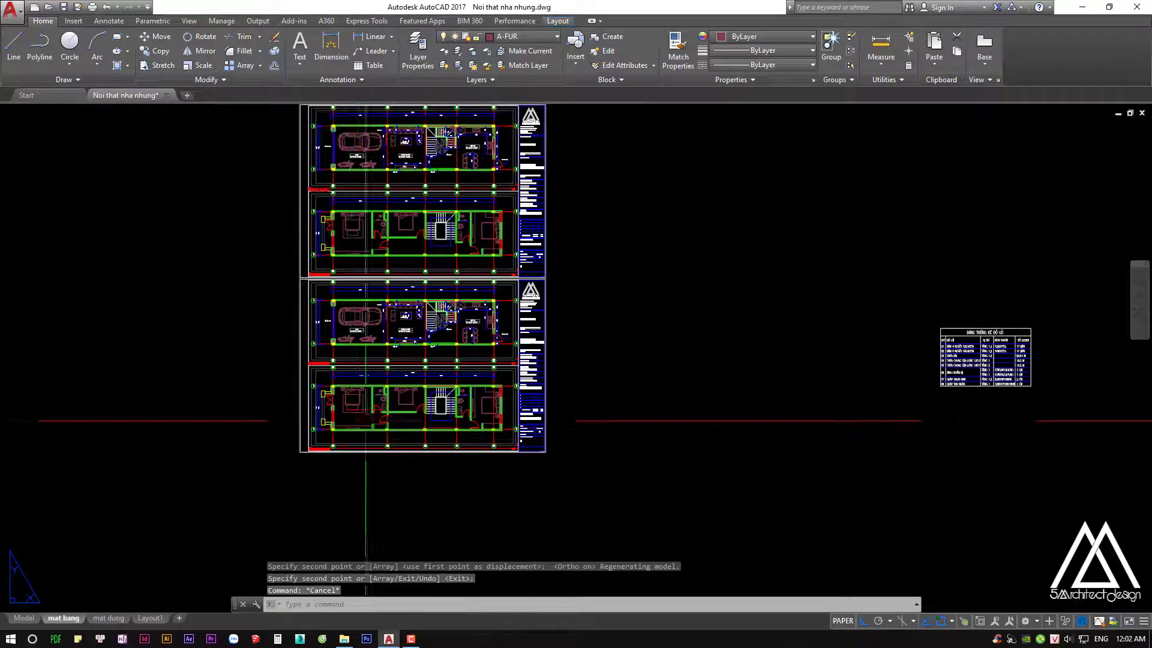
scroll(490, 202, "up", 1)
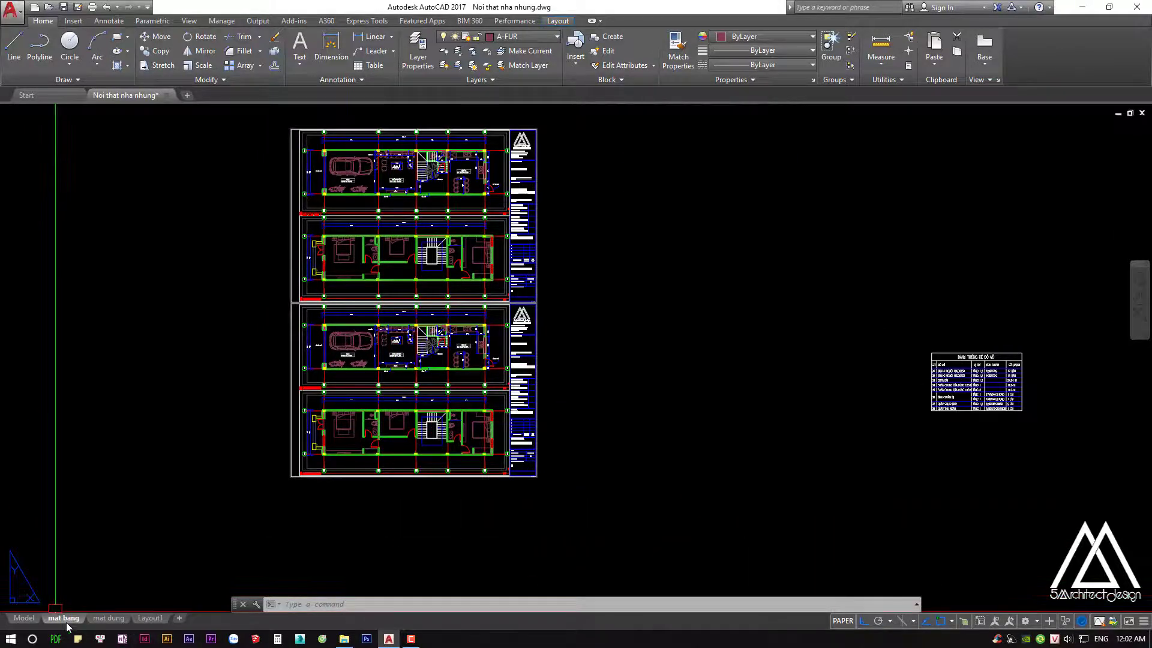
scroll(517, 324, "down", 3)
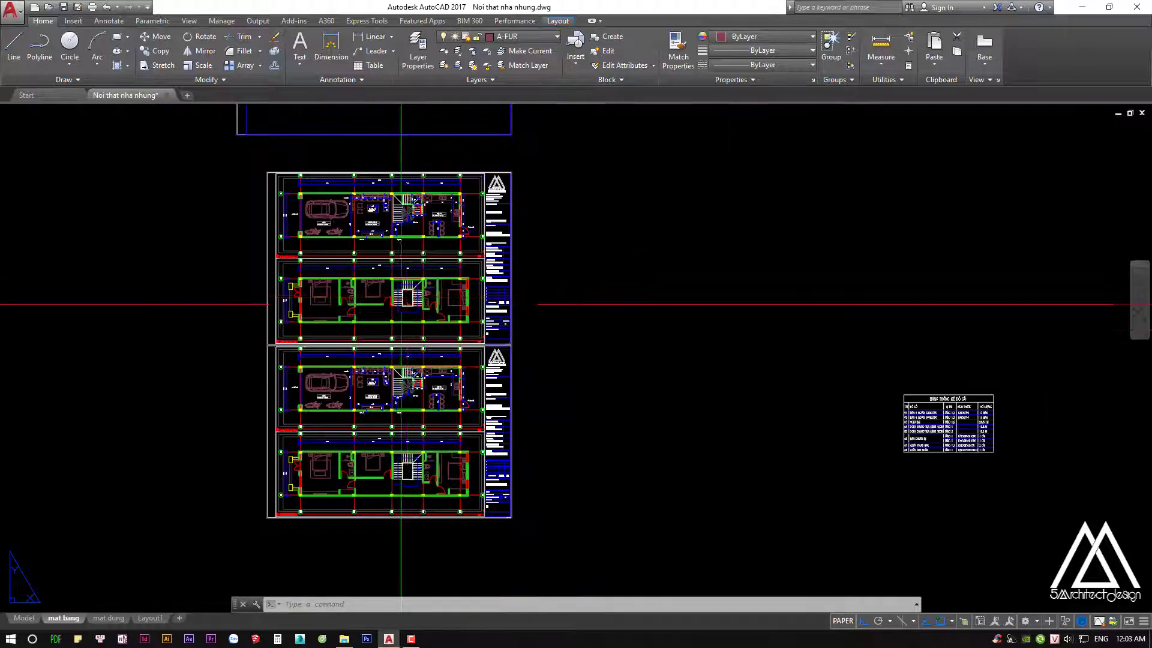
left_click(24, 618)
scroll(447, 306, "down", 3)
scroll(448, 306, "down", 3)
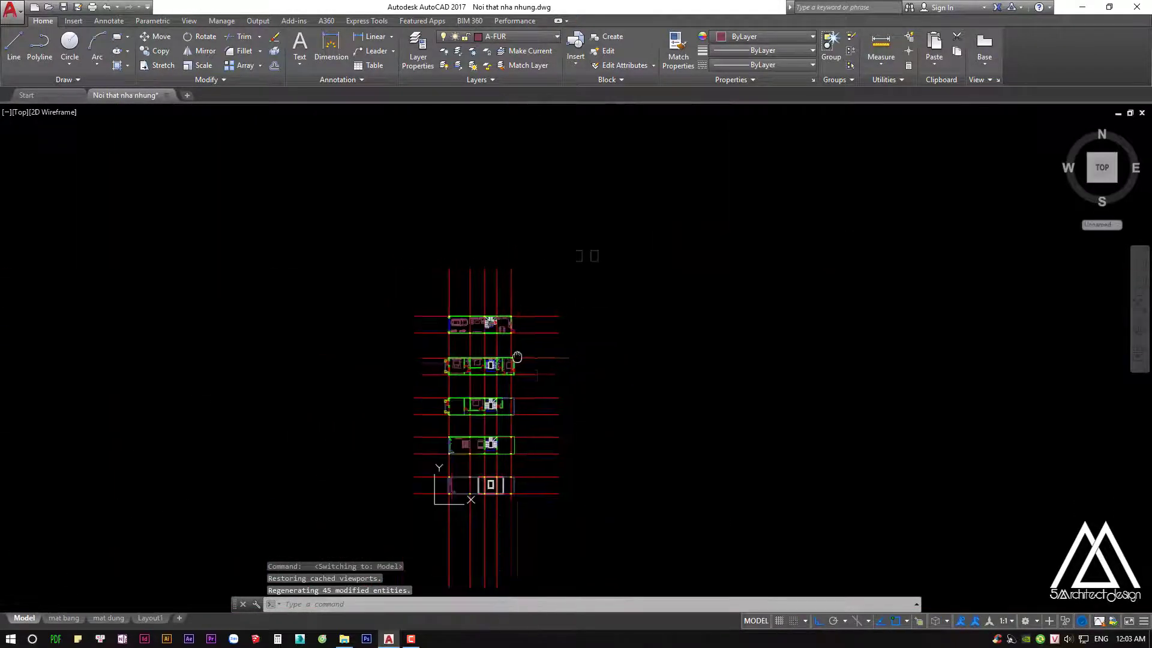
middle_click_drag(448, 270, 447, 318)
scroll(398, 277, "up", 5)
scroll(399, 277, "down", 2)
scroll(443, 288, "down", 3)
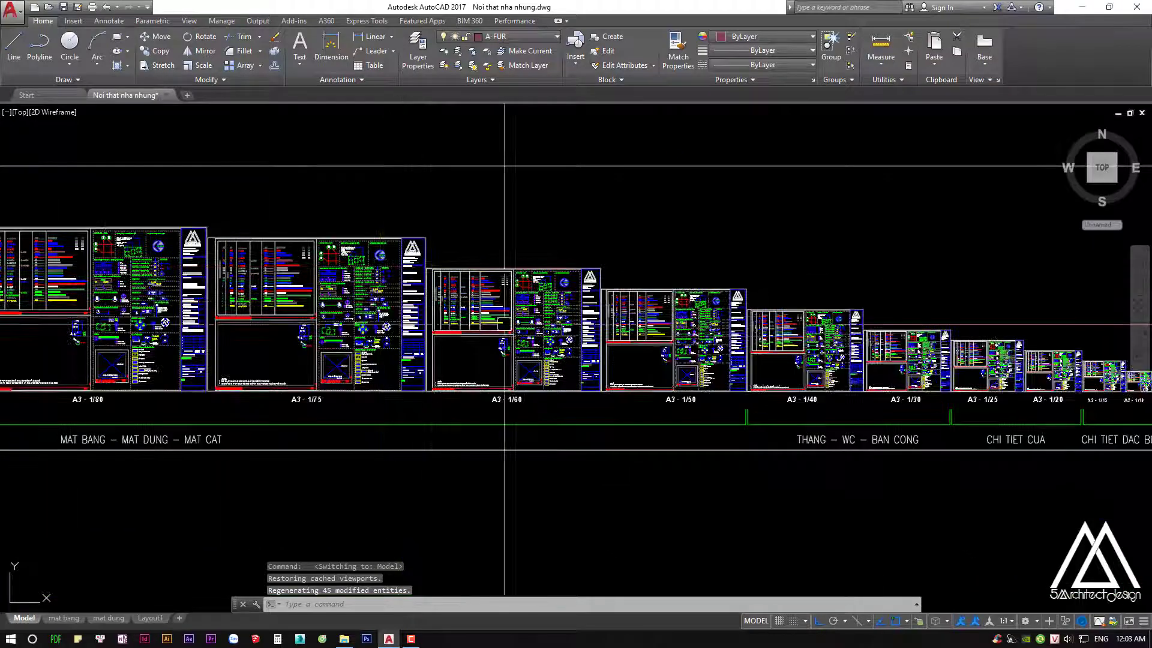
scroll(460, 315, "down", 2)
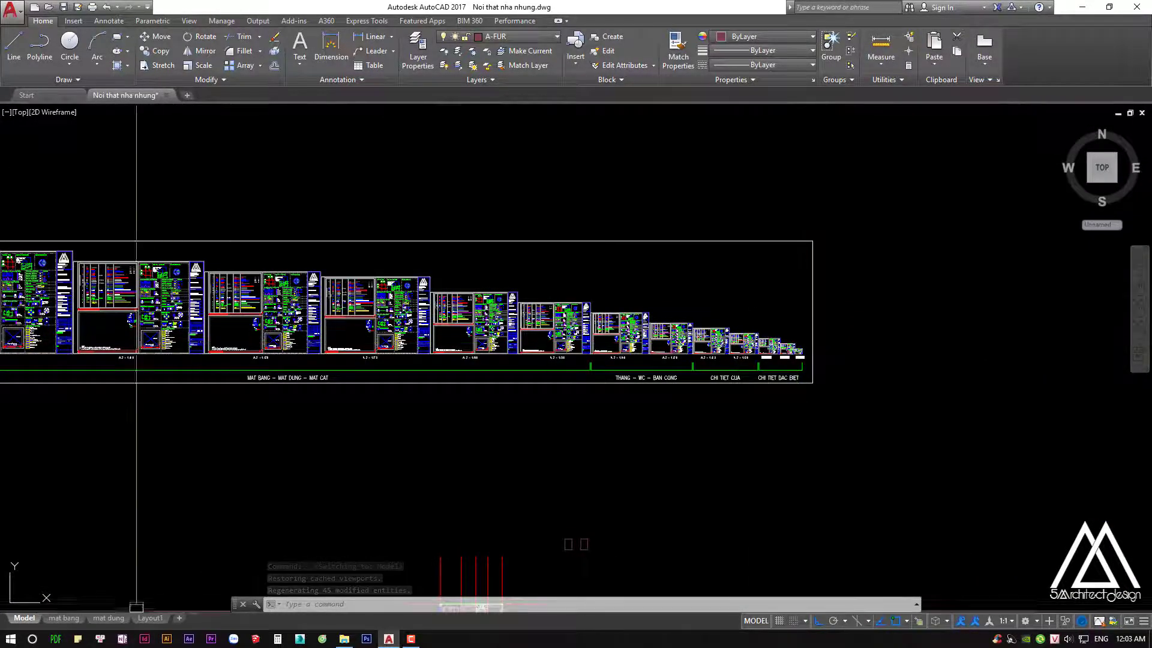
left_click(64, 618)
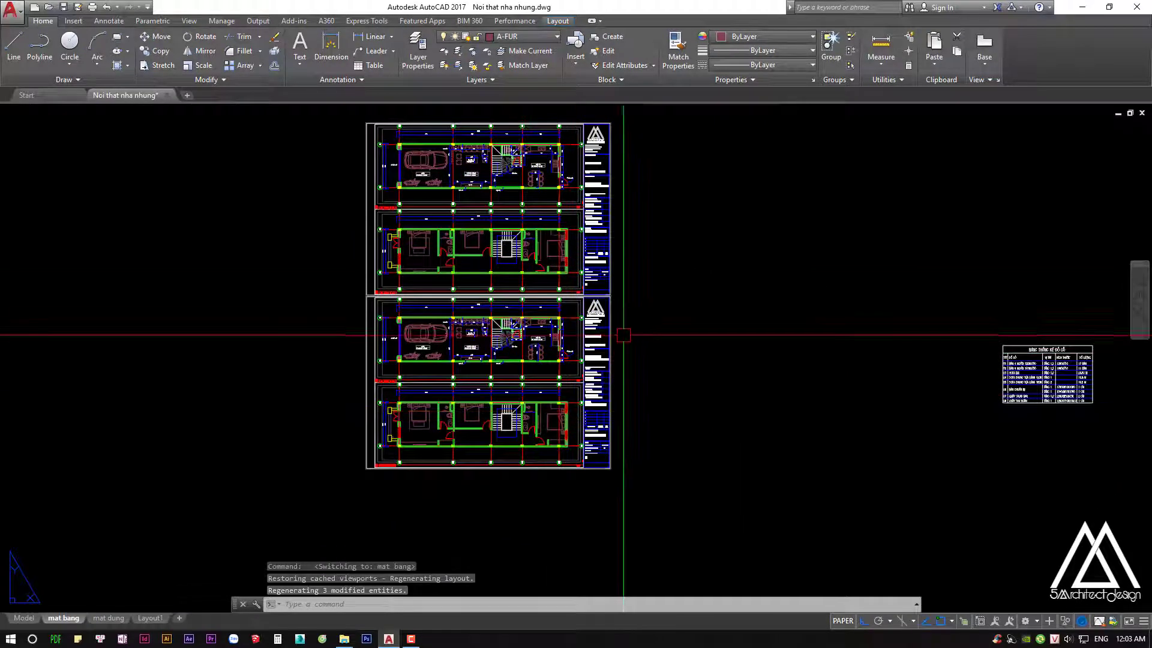
Enter the garage floor plan viewport and confirm its scale stays 1:65
middle_click_drag(573, 369, 577, 368)
scroll(578, 368, "up", 3)
mouse_move(516, 250)
middle_mouse_down()
mouse_move(509, 349)
mouse_move(563, 229)
middle_mouse_up()
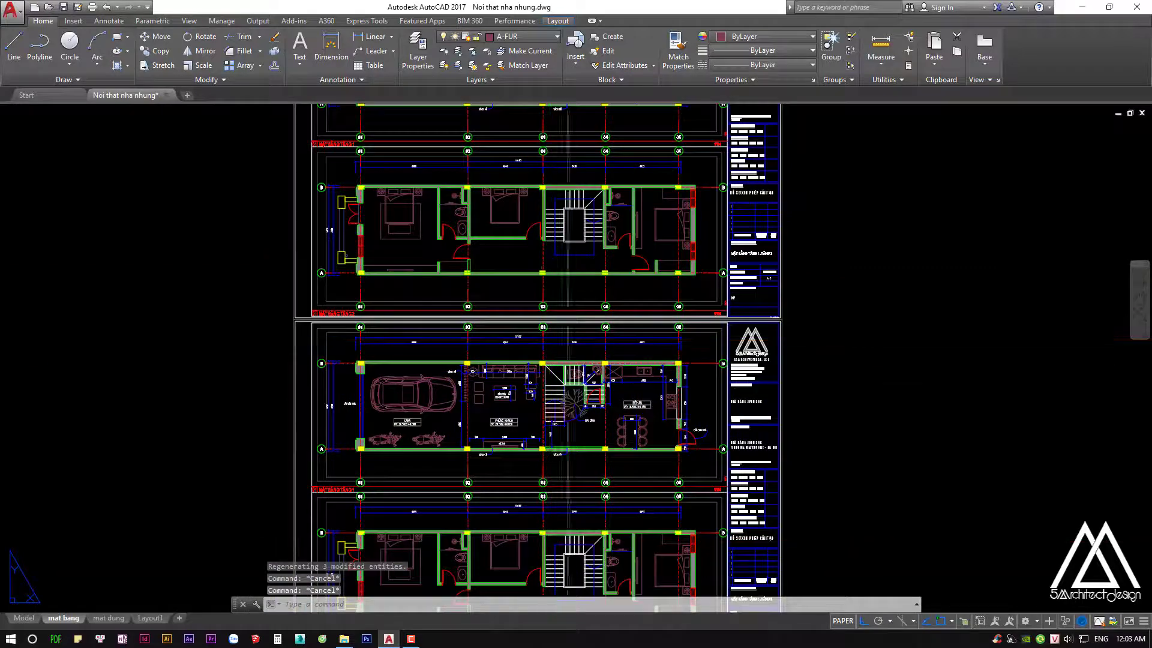
middle_click_drag(562, 406, 549, 408)
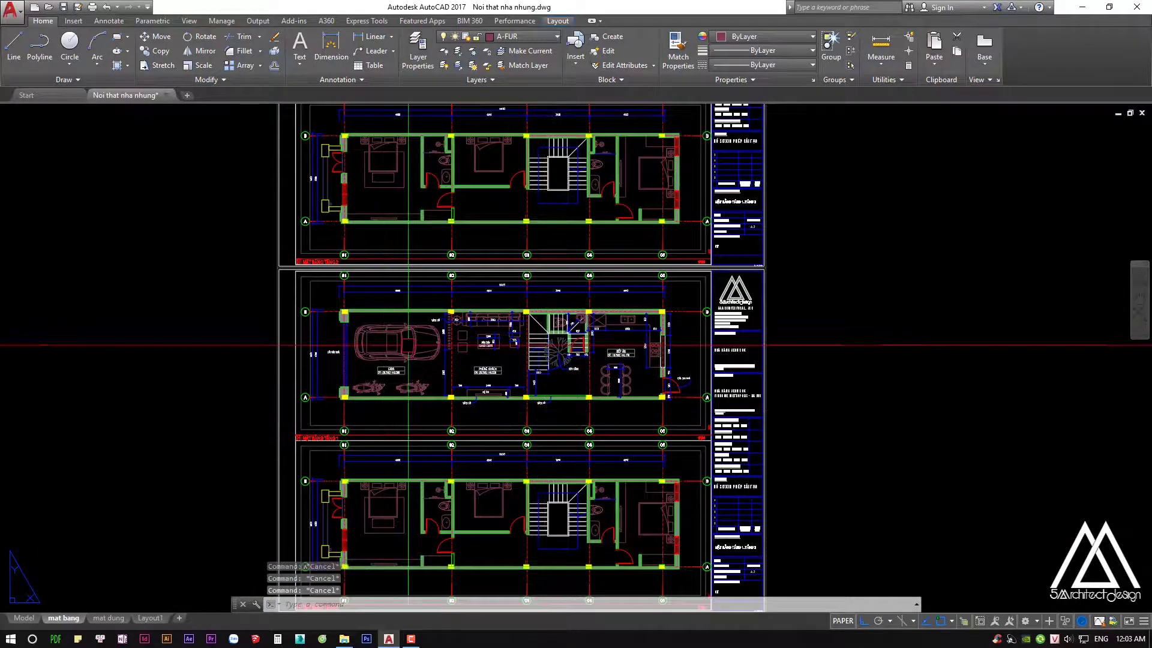
middle_click_drag(408, 345, 403, 309)
double_click(400, 336)
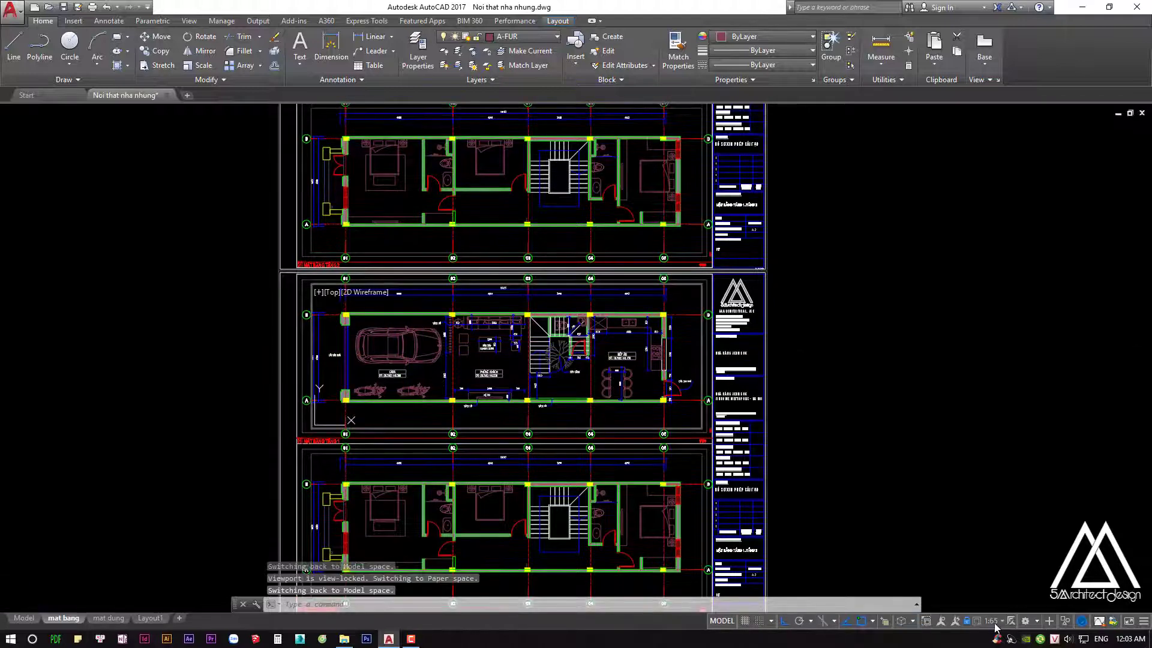
left_click(985, 623)
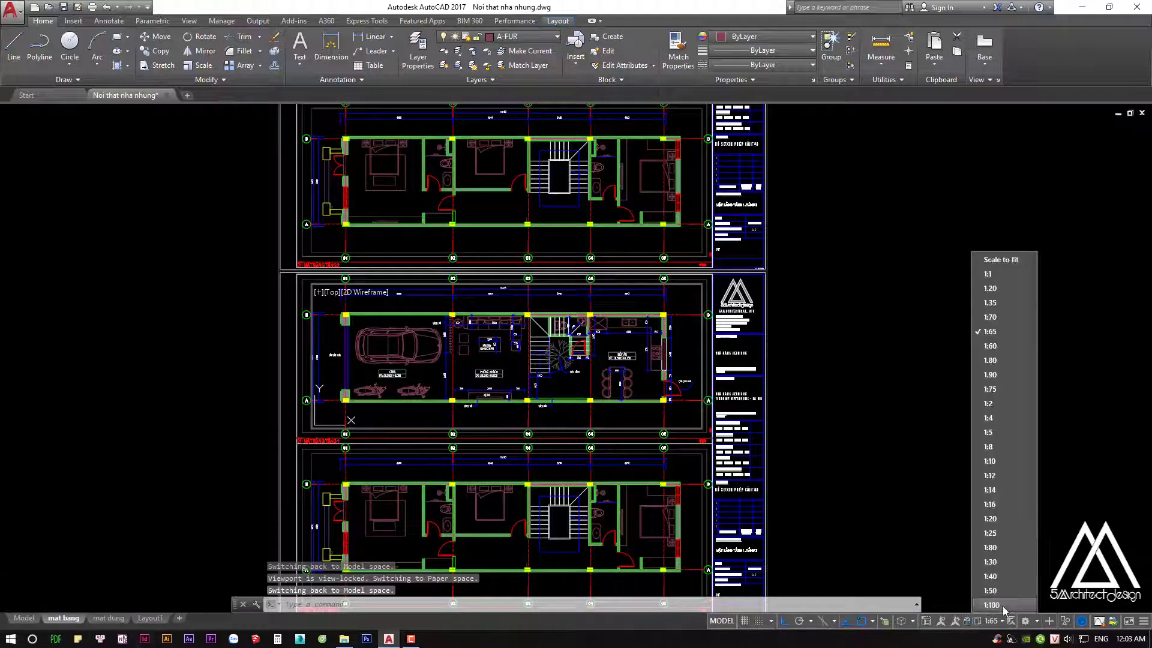
left_click(1005, 332)
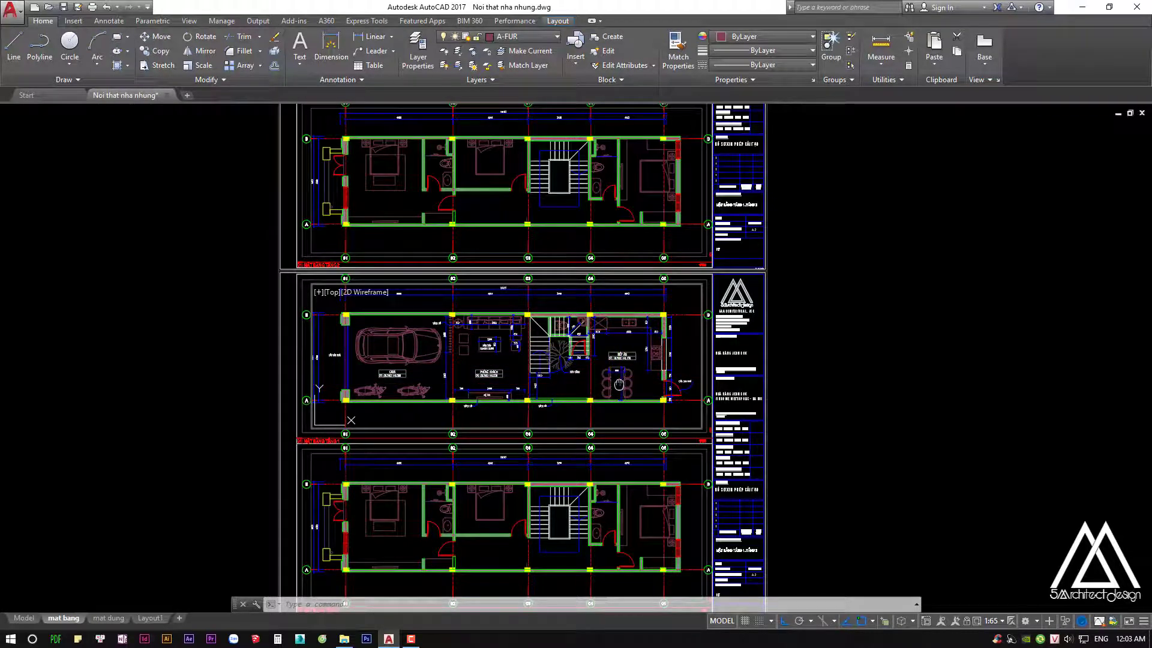
Pan the floor plan up and left inside the viewport
mouse_move(618, 384)
middle_mouse_down()
mouse_move(614, 350)
mouse_move(618, 379)
middle_mouse_up()
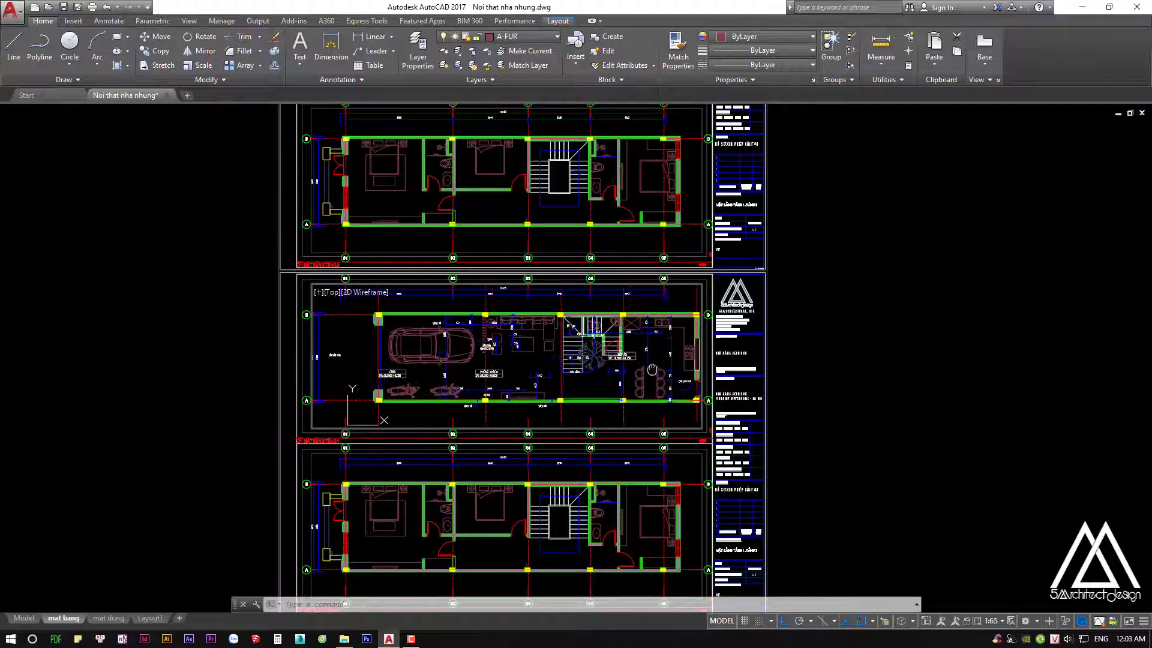
middle_click_drag(652, 369, 645, 362)
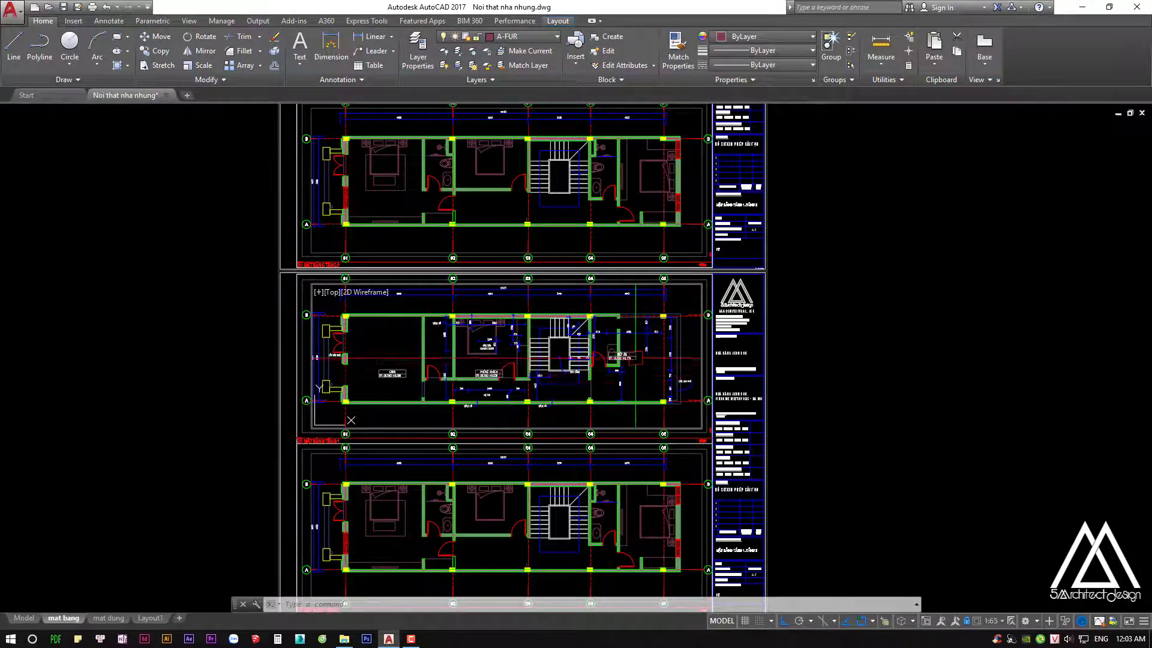
scroll(671, 316, "up", 5)
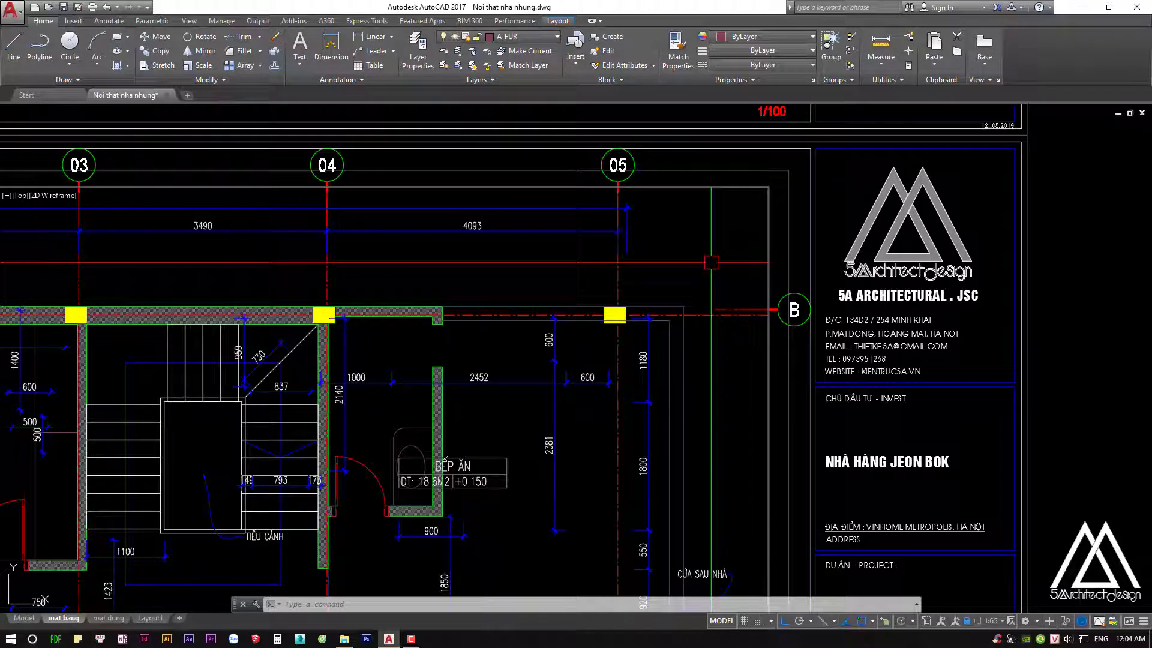
type("ps")
Move the ground-floor plan viewport so its edge lines up with grid B
key("Return")
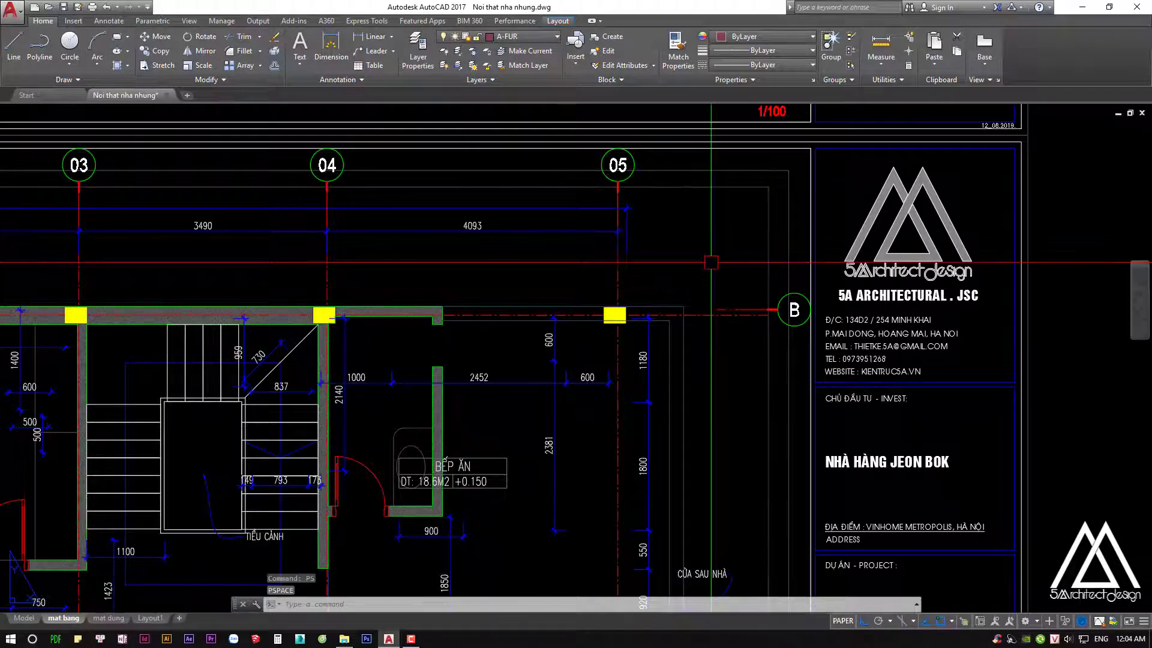
left_click(713, 188)
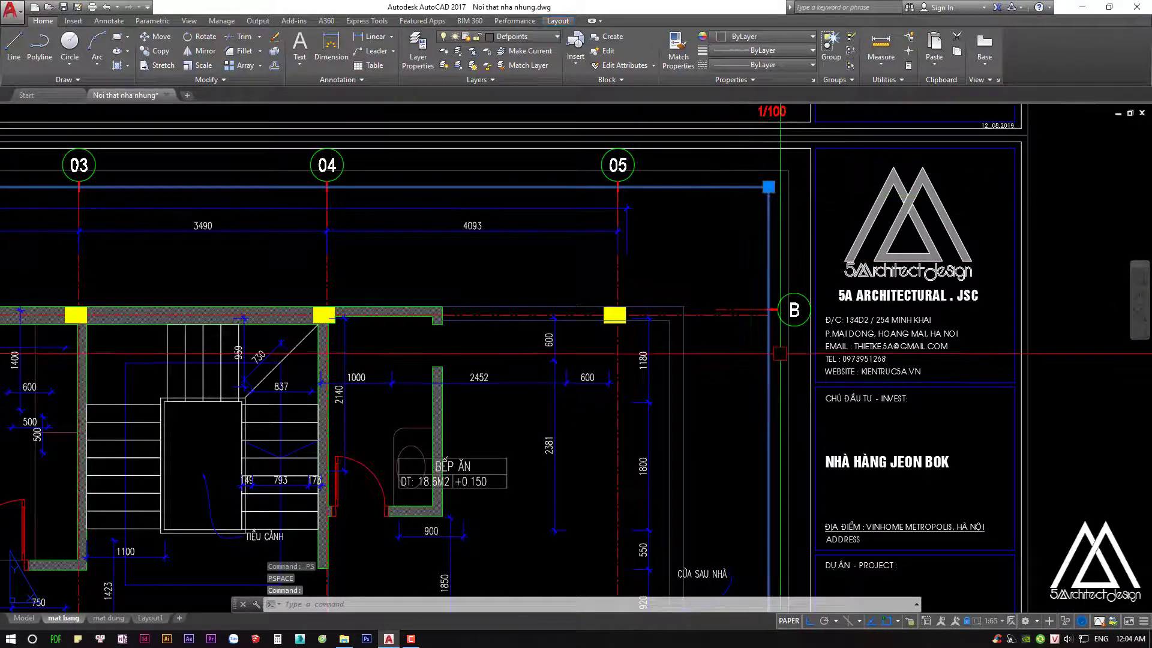
type("m")
key("Return")
scroll(746, 320, "up", 5)
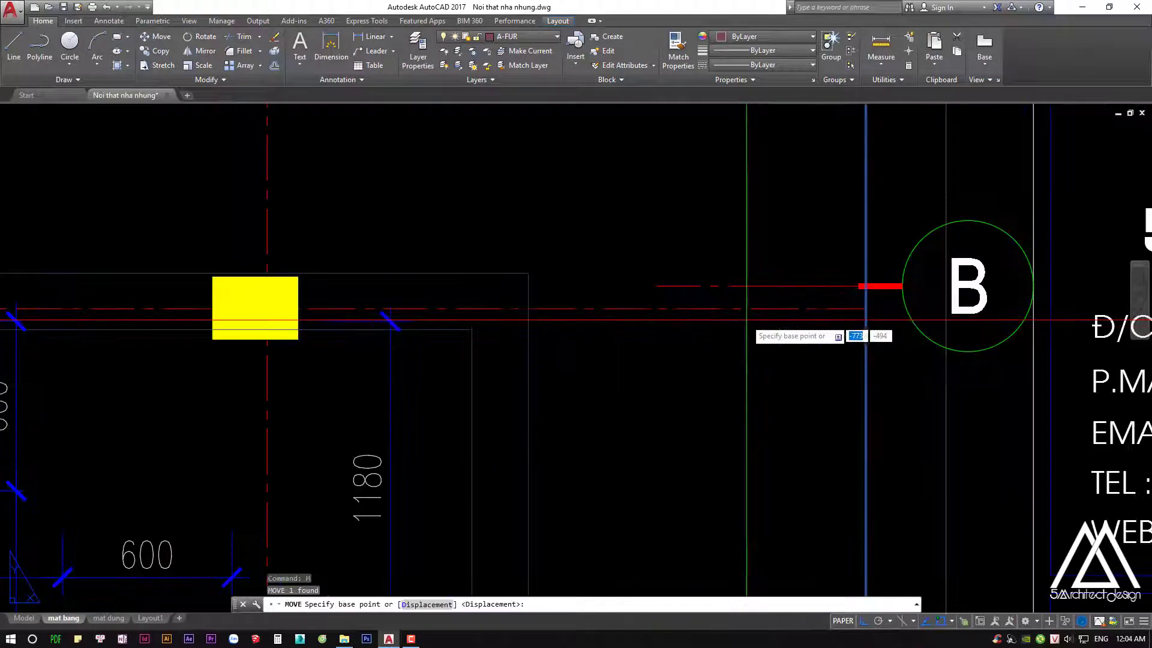
left_click(749, 286)
scroll(770, 295, "down", 5)
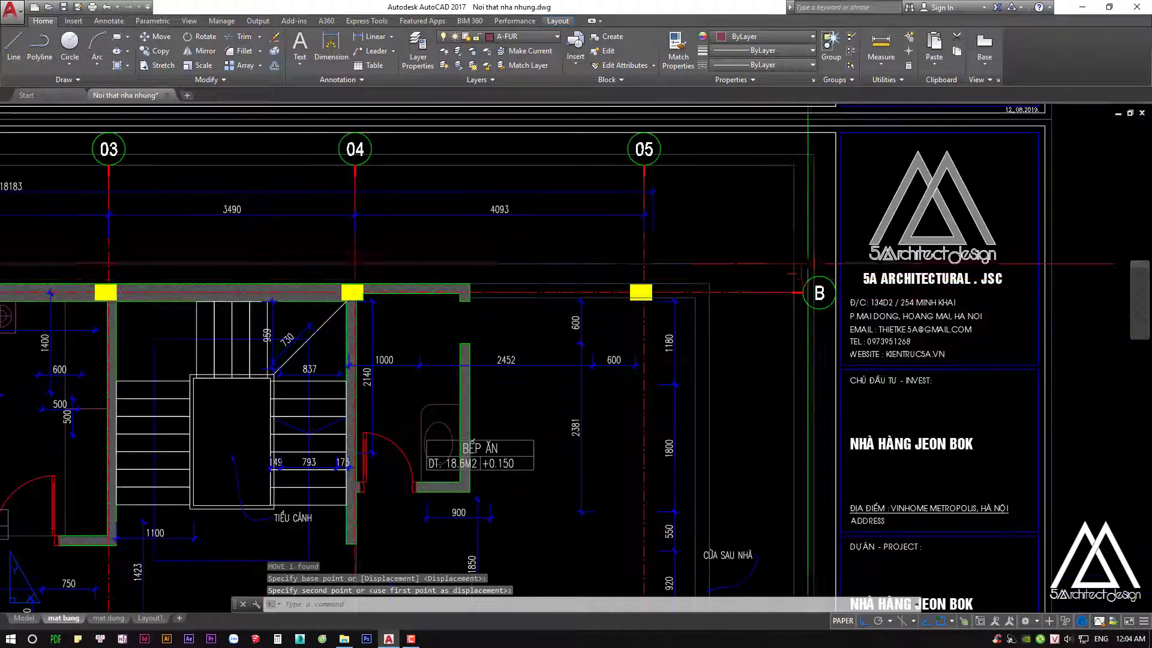
left_click(810, 263)
key("Escape")
scroll(807, 252, "down", 3)
scroll(805, 245, "down", 2)
scroll(804, 227, "up", 4)
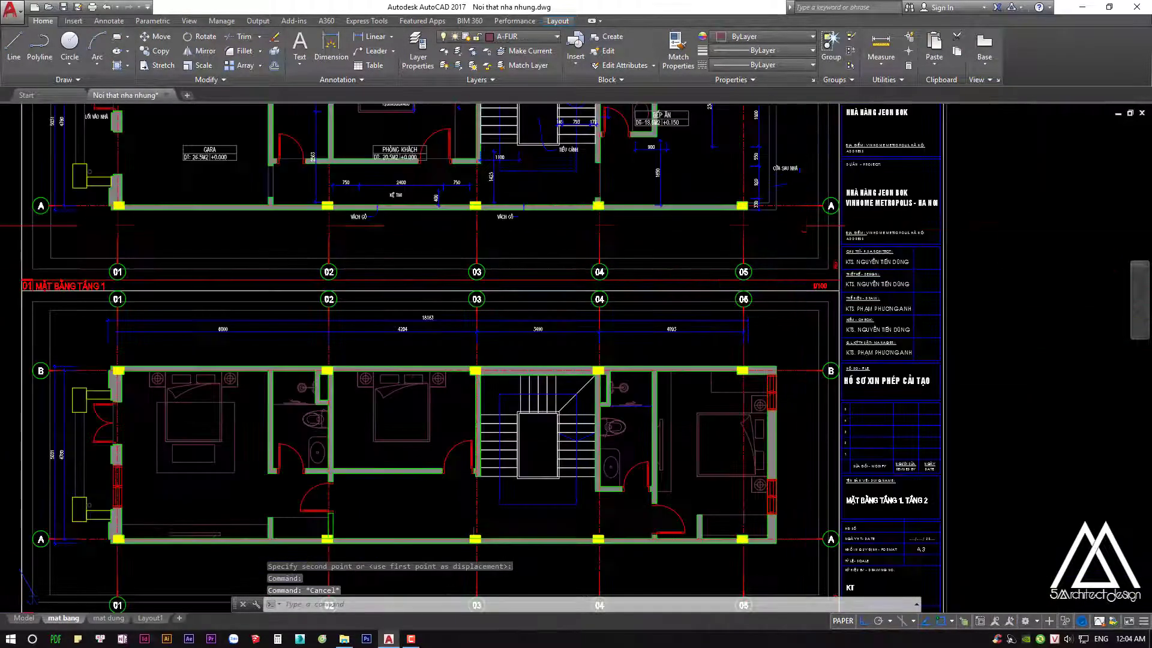
scroll(802, 228, "up", 5)
scroll(762, 336, "down", 7)
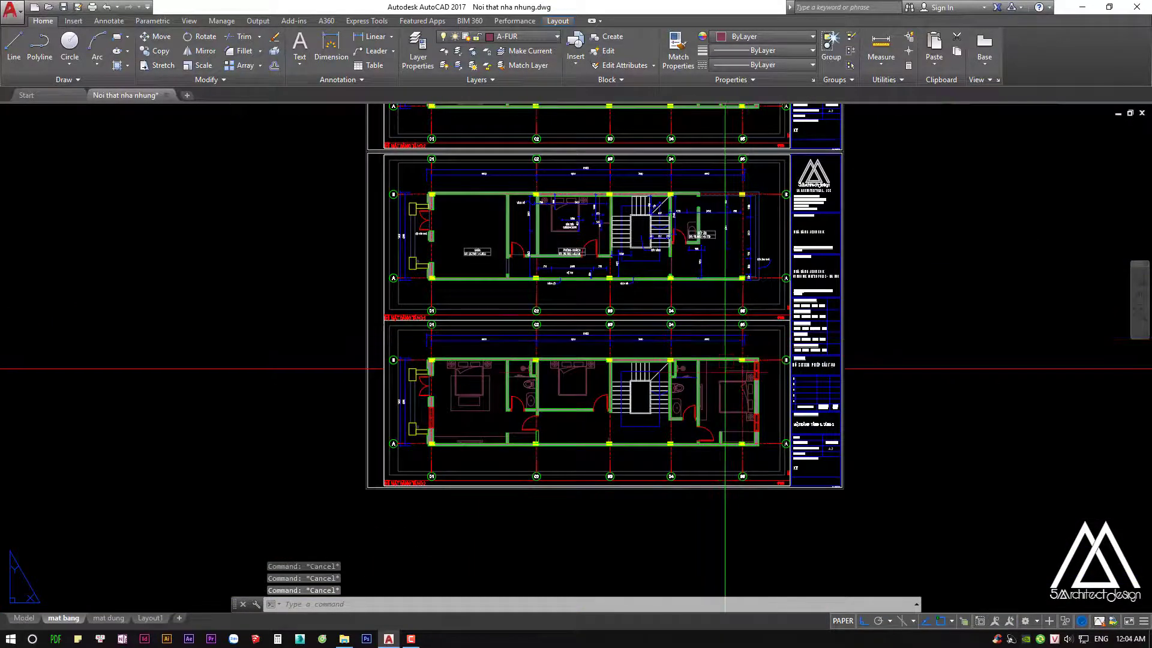
Pan inside the lower viewport until it frames the next floor plan instead of the bedroom floor
double_click(725, 369)
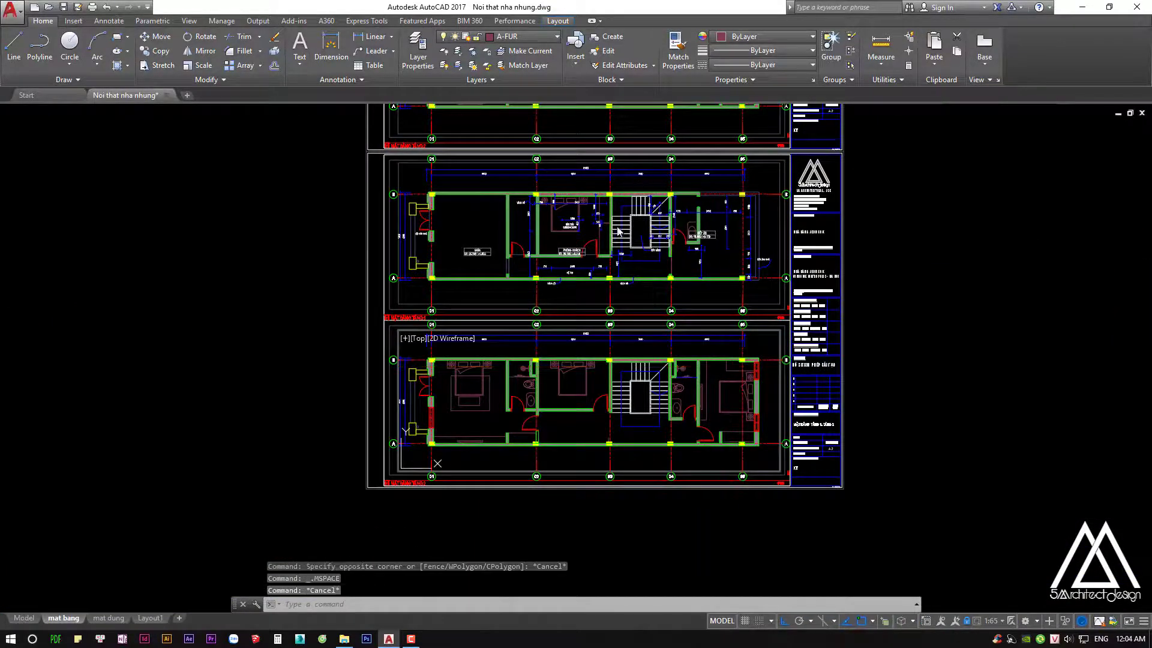
scroll(617, 190, "up", 5)
middle_click_drag(586, 320, 605, 306)
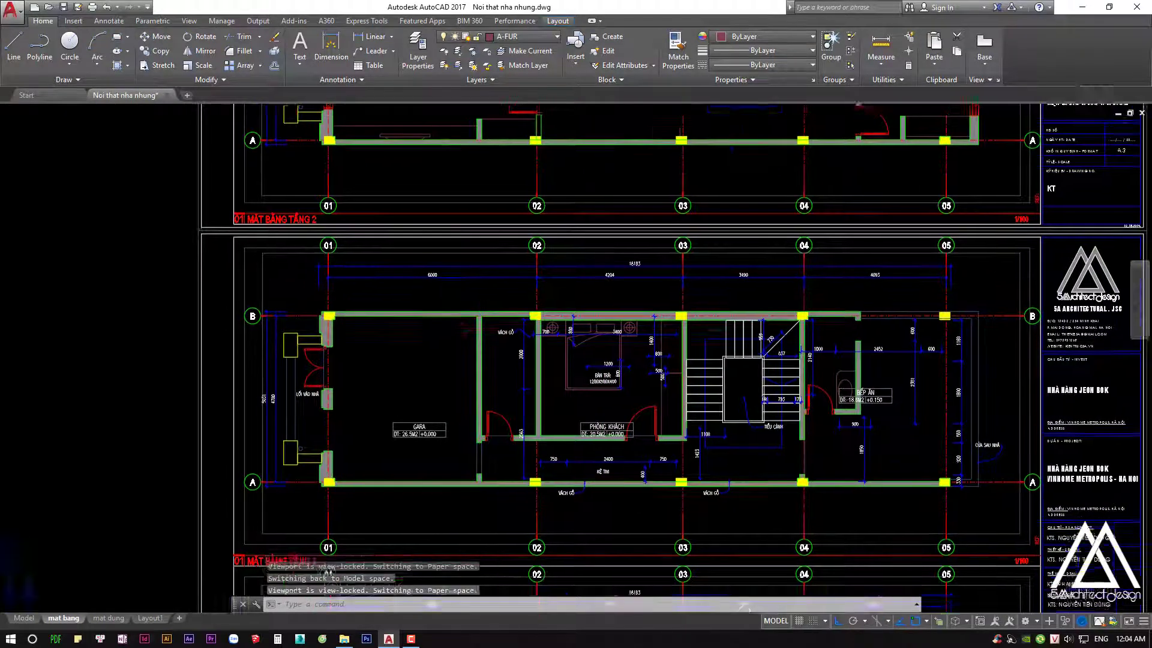
middle_click_drag(563, 355, 533, 289)
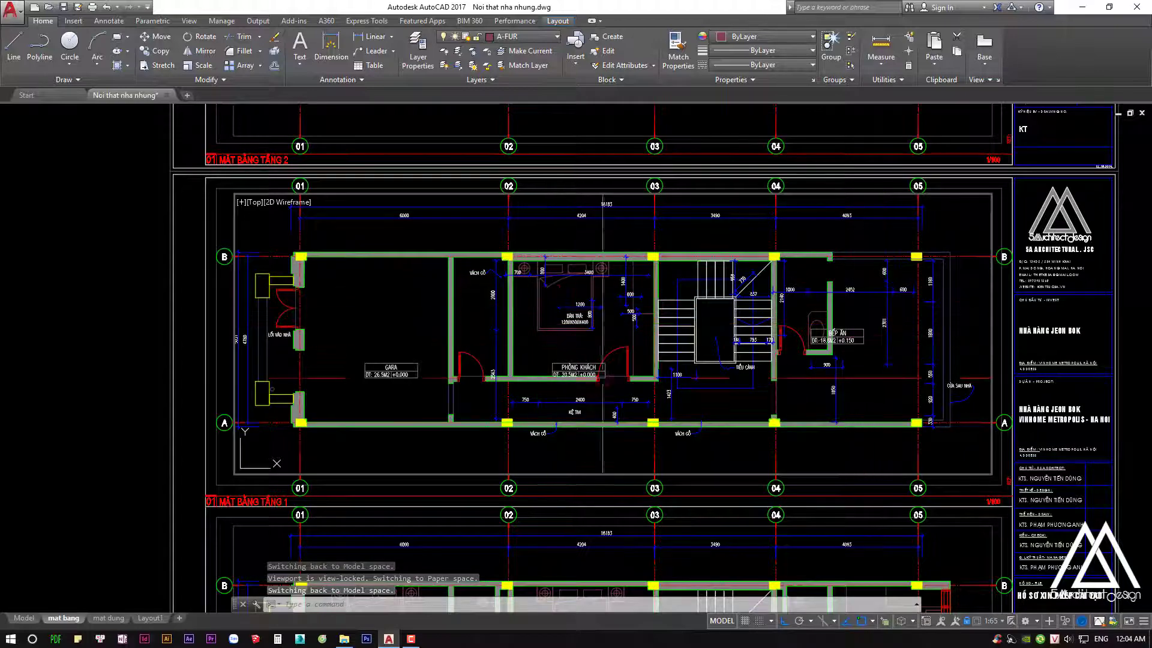
middle_click_drag(744, 499, 642, 373)
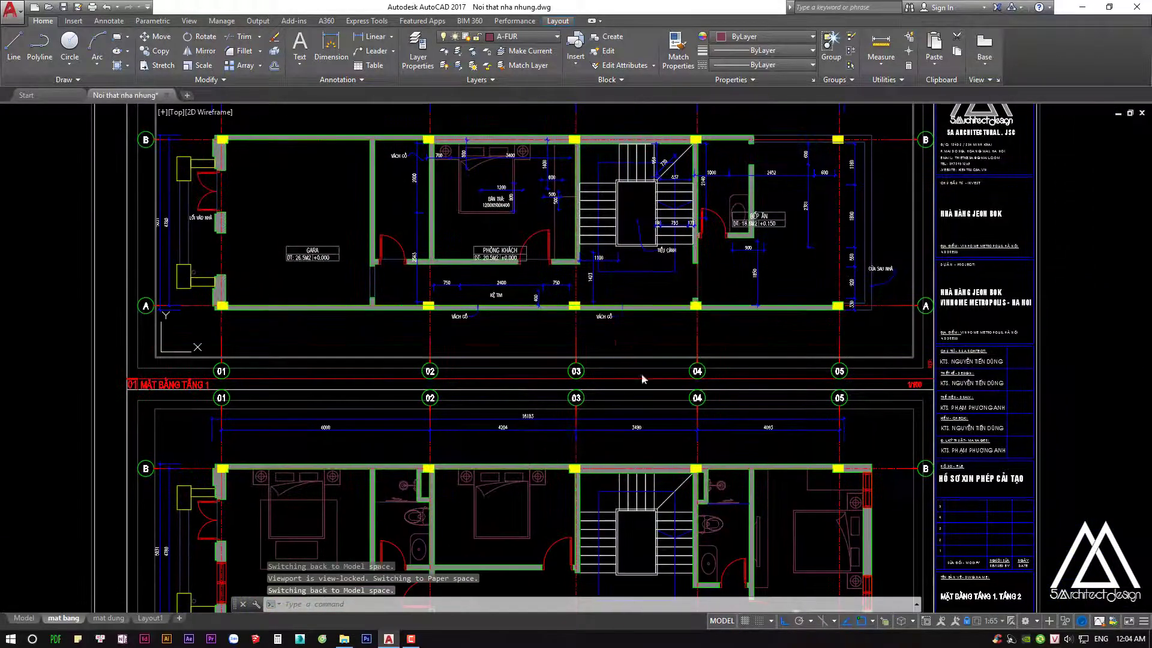
mouse_move(641, 469)
middle_mouse_down()
mouse_move(641, 353)
mouse_move(625, 324)
middle_mouse_up()
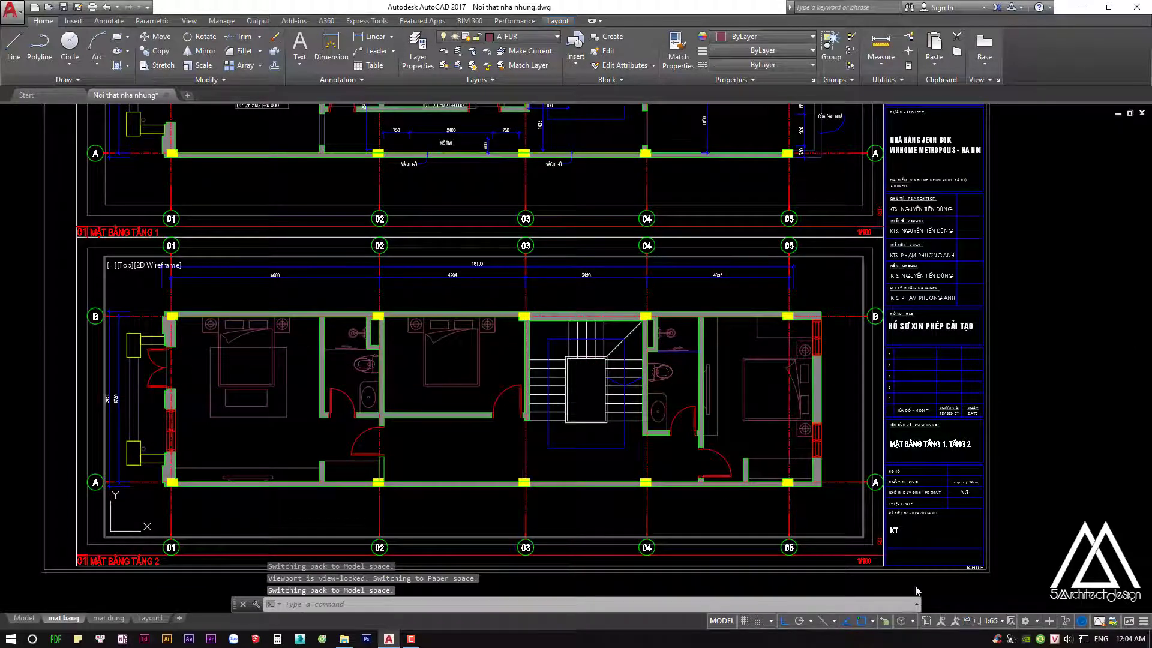
middle_click_drag(626, 325, 624, 271)
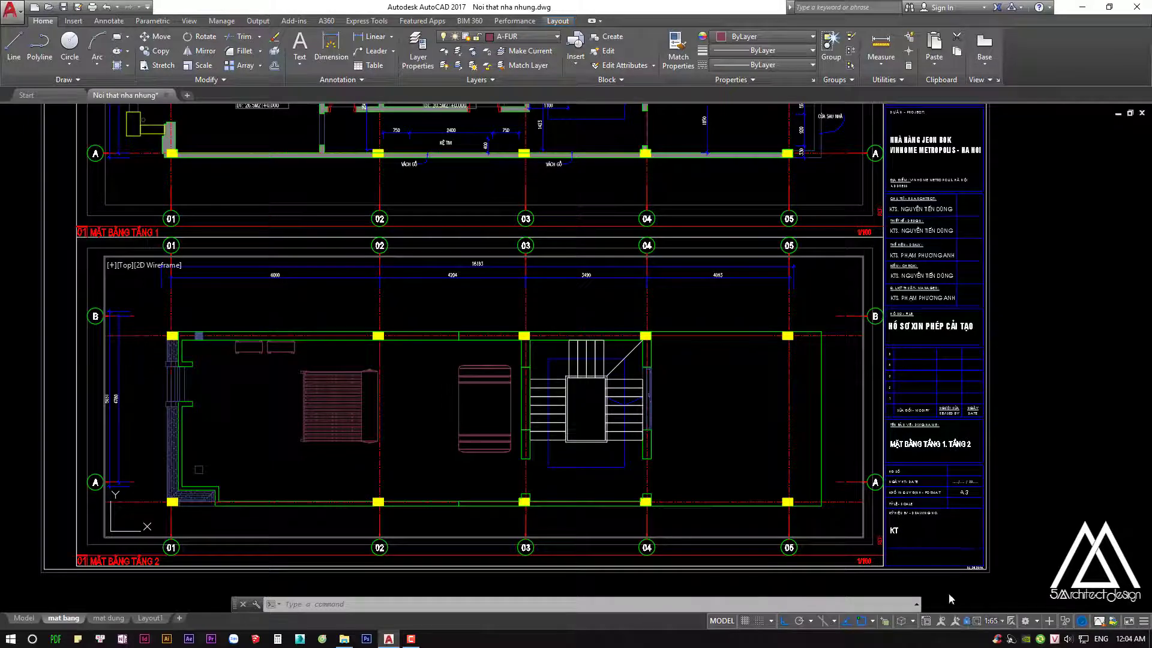
scroll(662, 389, "down", 3)
scroll(662, 389, "down", 1)
left_click(19, 618)
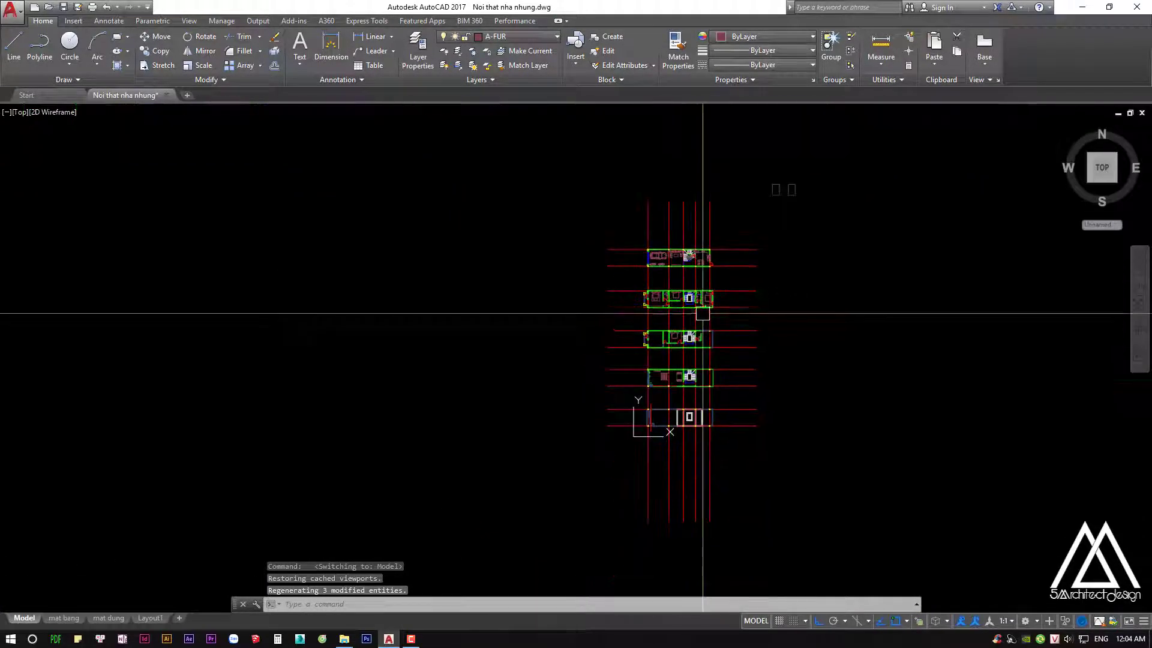
scroll(684, 363, "up", 3)
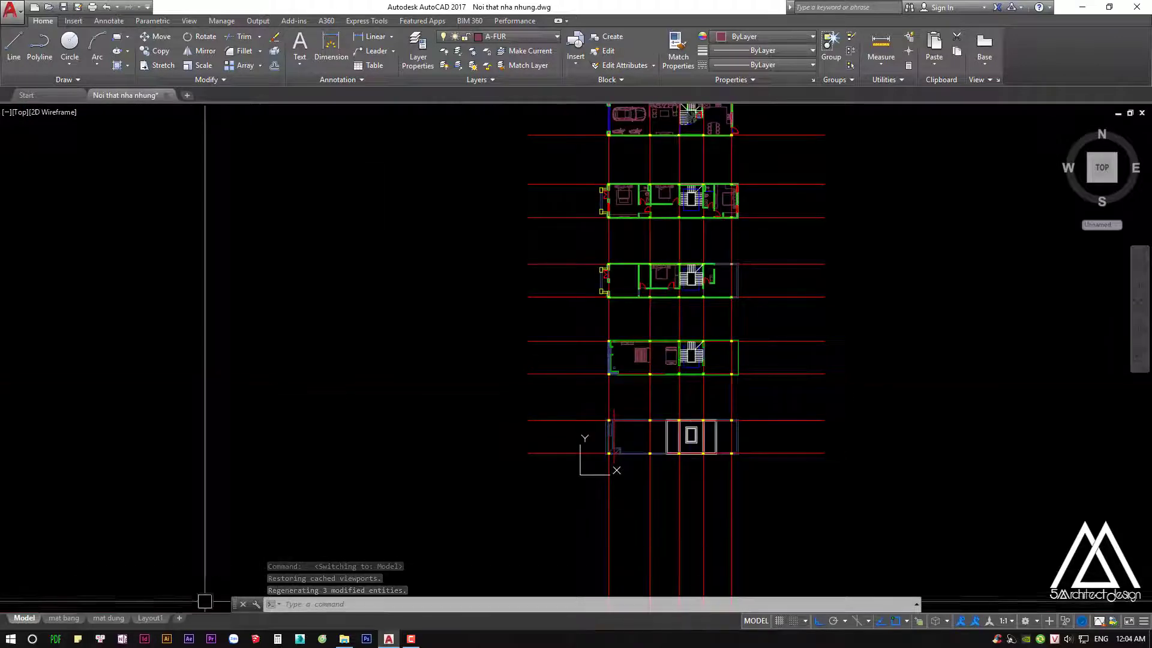
scroll(705, 425, "up", 3)
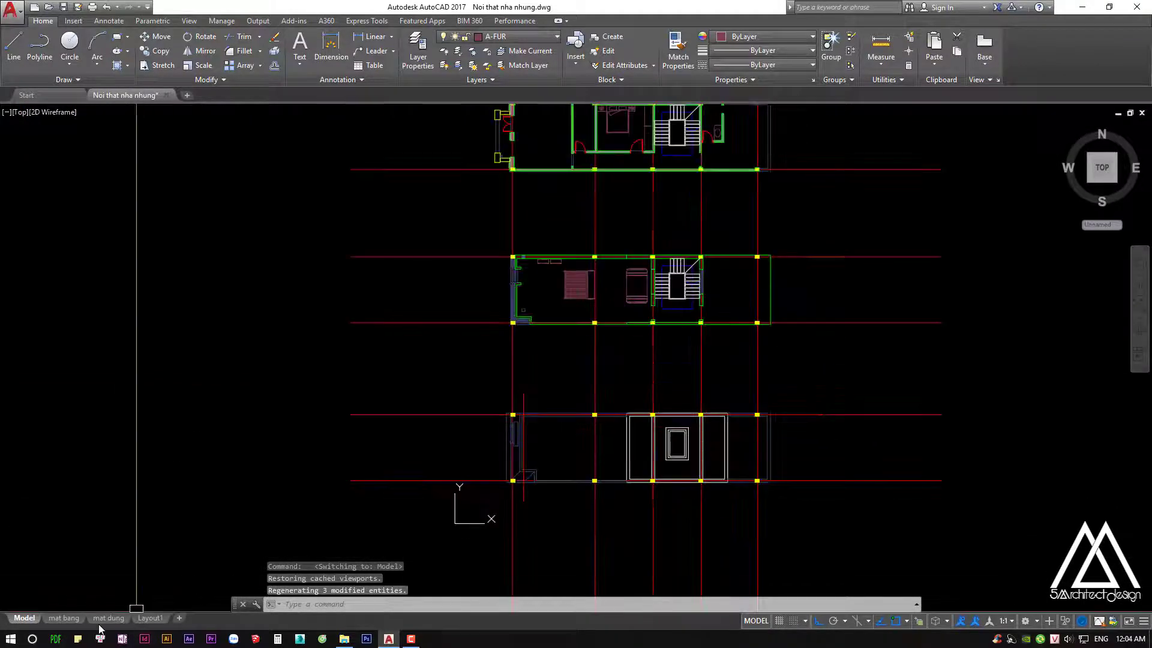
scroll(387, 480, "up", 3)
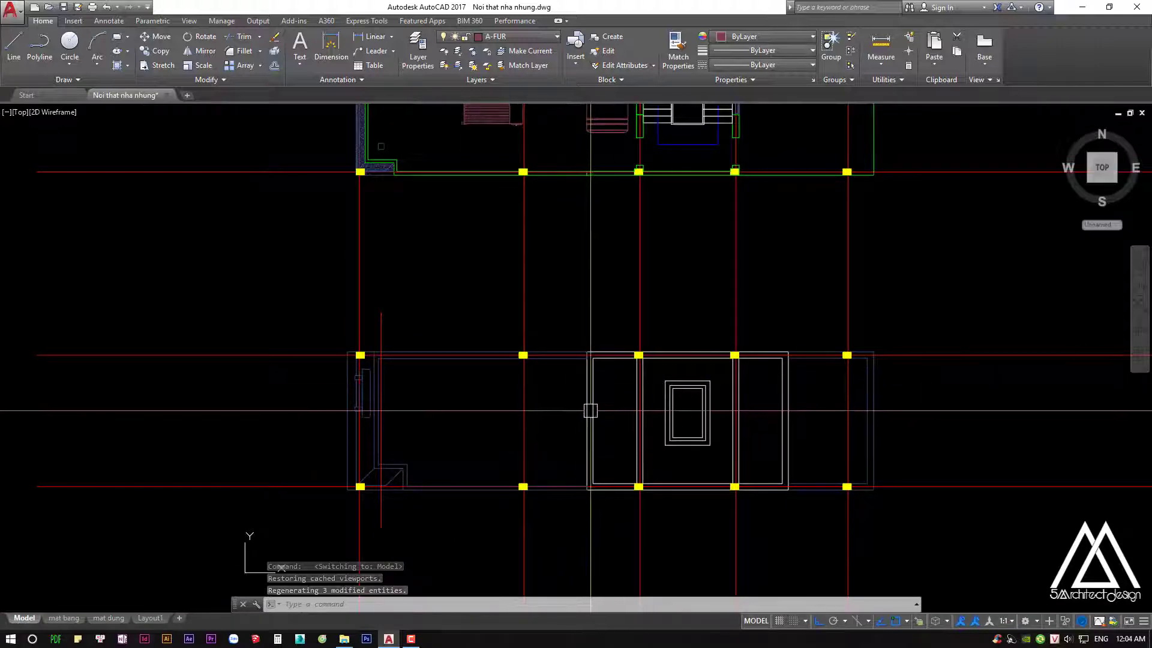
mouse_move(585, 415)
middle_mouse_down()
mouse_move(576, 385)
mouse_move(618, 411)
middle_mouse_up()
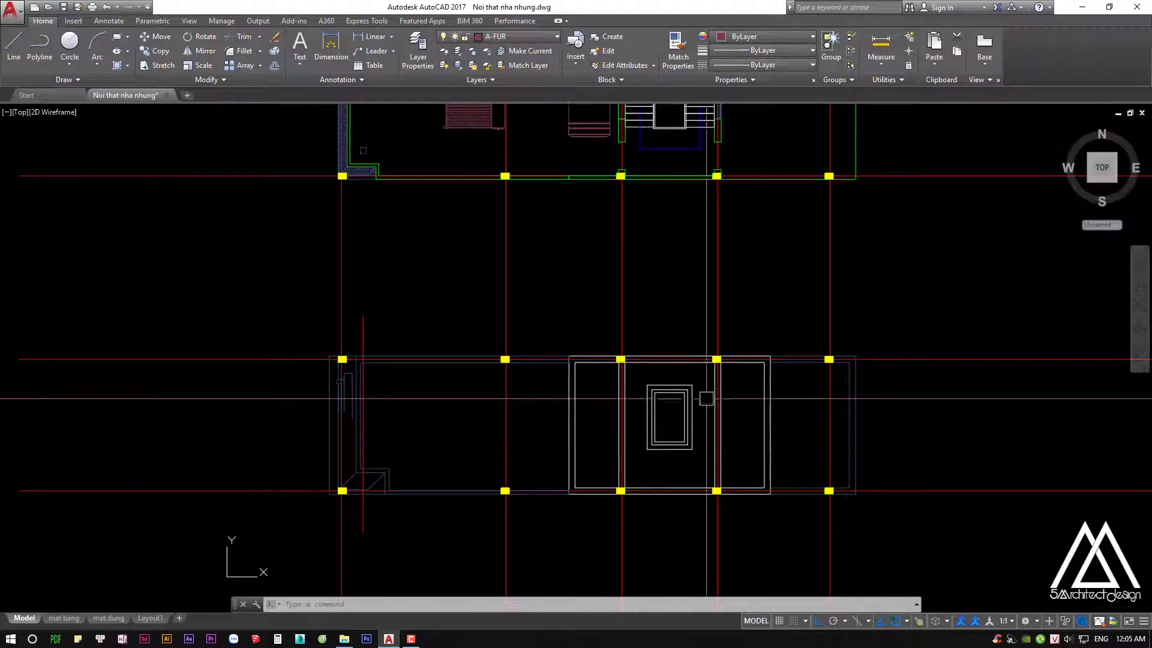
On the mat bang layout, move the lower viewport right so it sits flush with the sheet frame
left_click(74, 621)
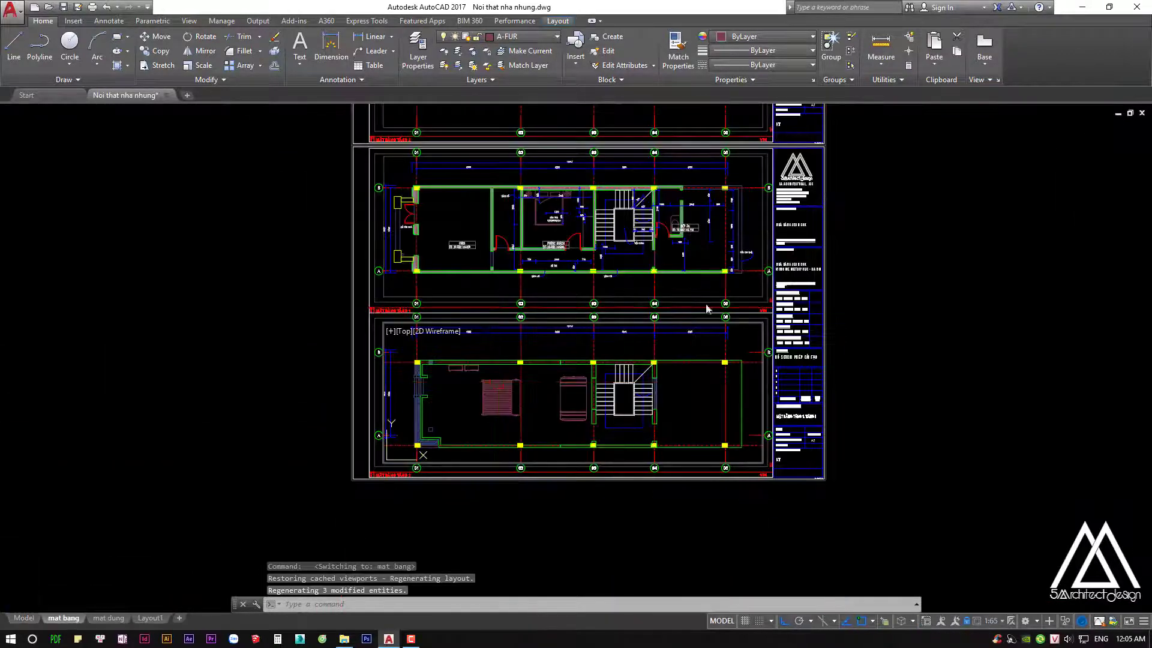
scroll(648, 417, "up", 3)
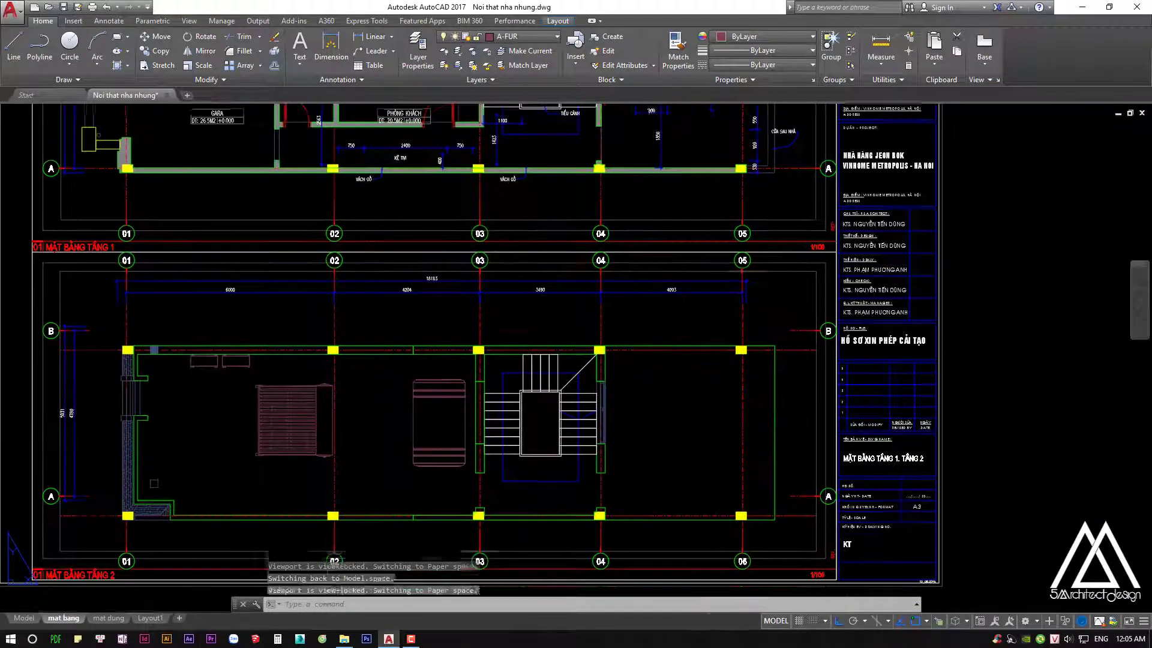
double_click(1028, 334)
left_click(815, 278)
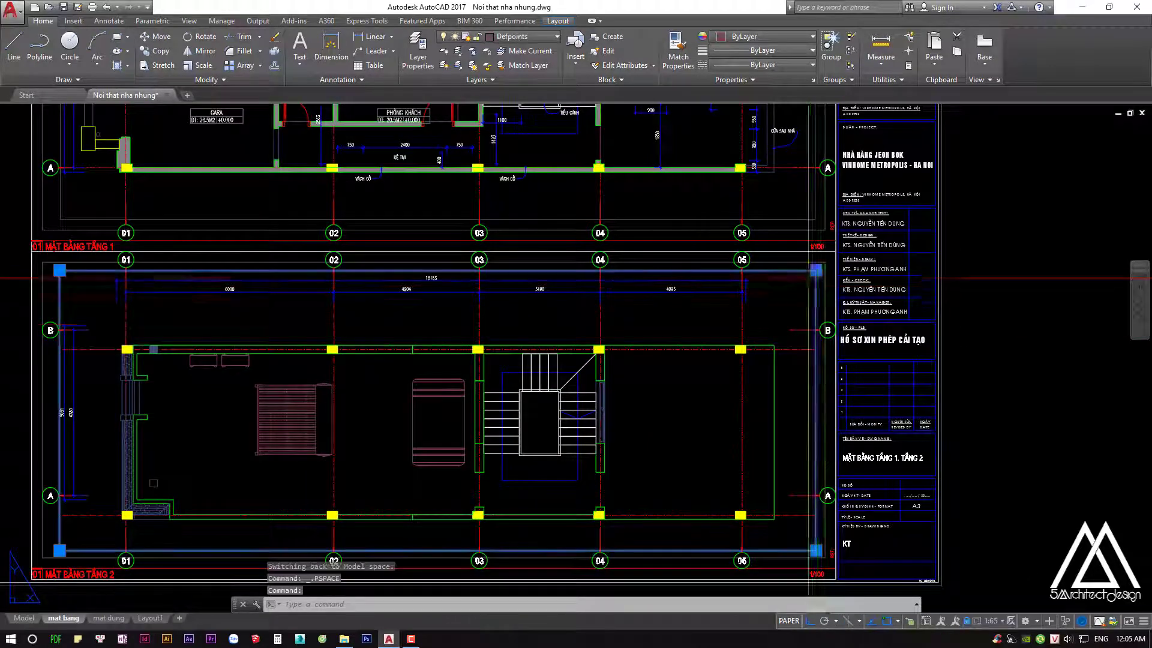
scroll(818, 326, "up", 3)
key("Return")
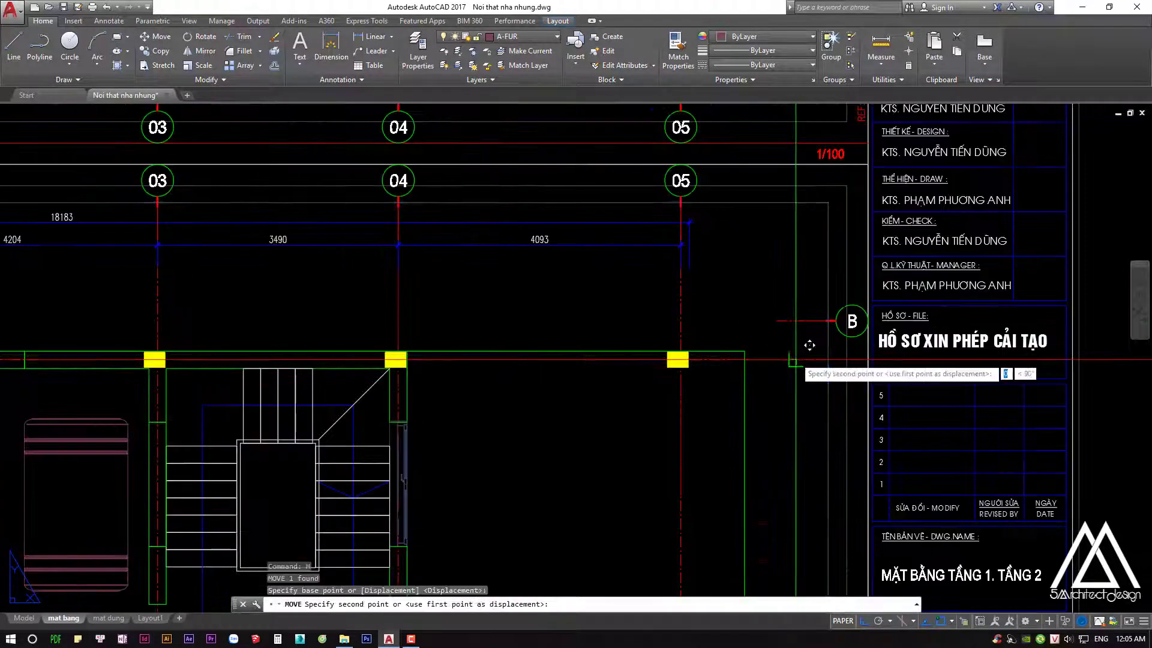
left_click(798, 324)
left_click(828, 164)
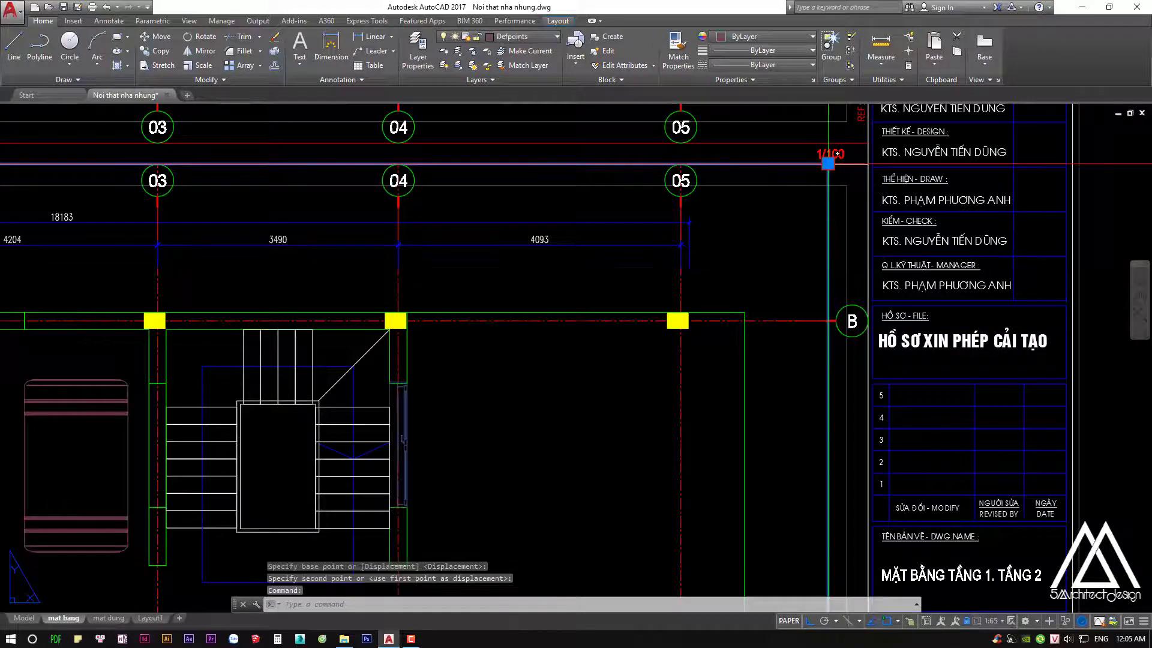
middle_click_drag(831, 605, 852, 378)
key("Escape")
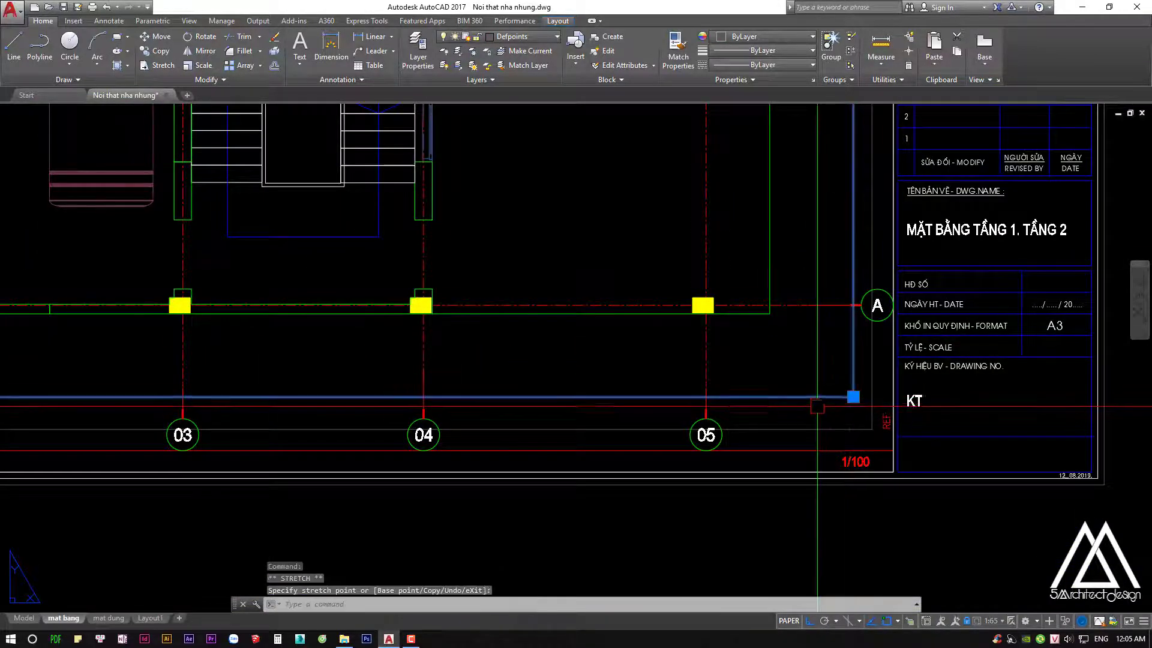
scroll(852, 399, "down", 3)
key("Escape")
Pan and zoom across the layout to review the ground-floor plan and stacked sheets
middle_click_drag(782, 296, 540, 323)
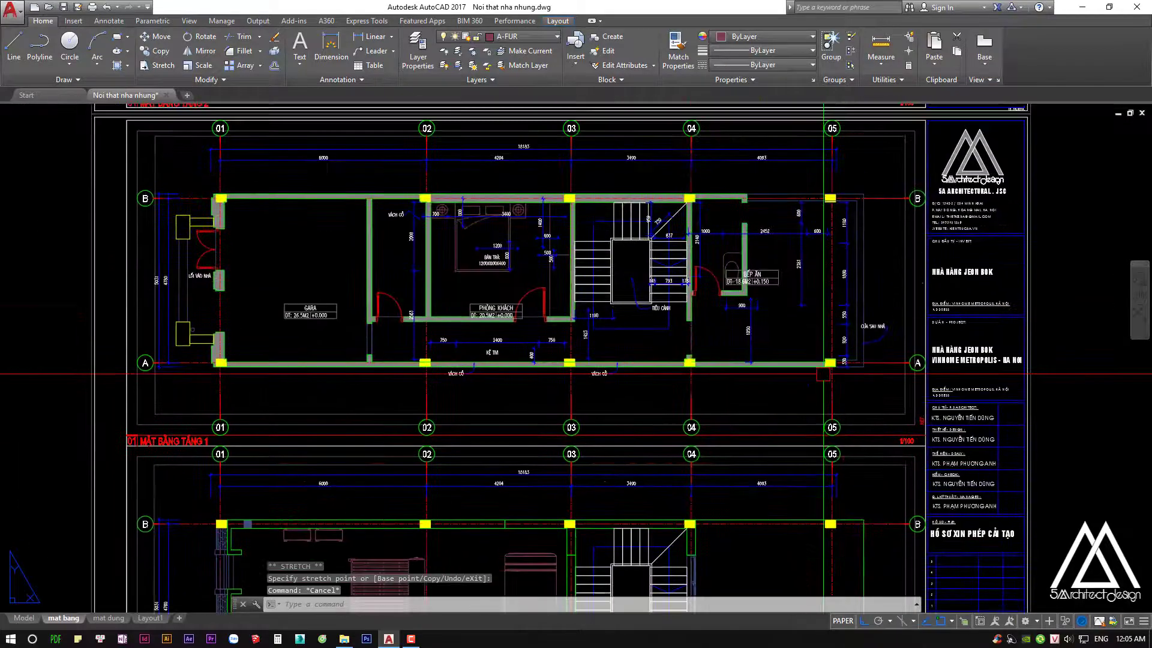
scroll(499, 293, "up", 5)
scroll(499, 293, "down", 3)
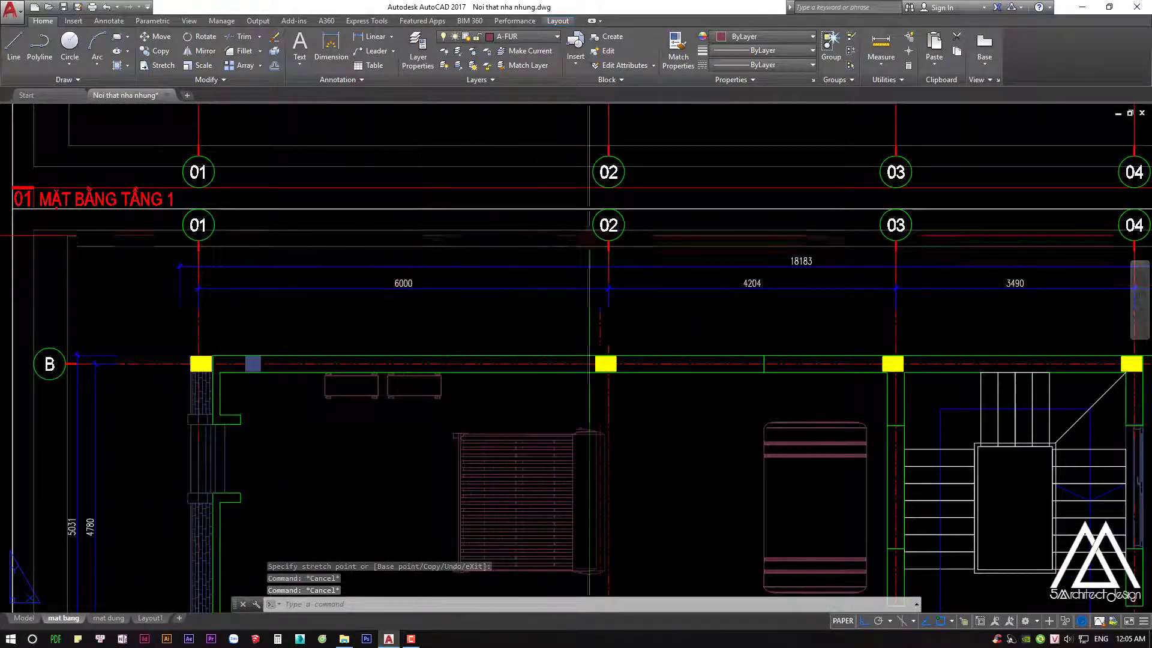
scroll(444, 255, "down", 3)
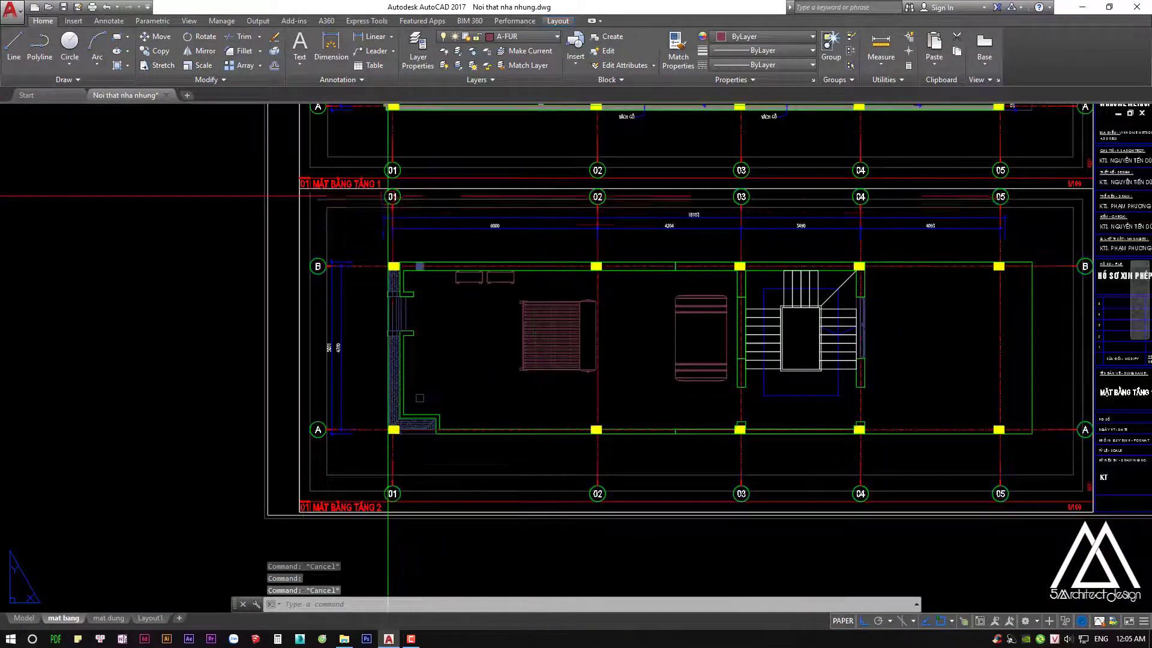
mouse_move(390, 196)
middle_mouse_down()
mouse_move(373, 294)
mouse_move(420, 360)
middle_mouse_up()
scroll(420, 300, "down", 2)
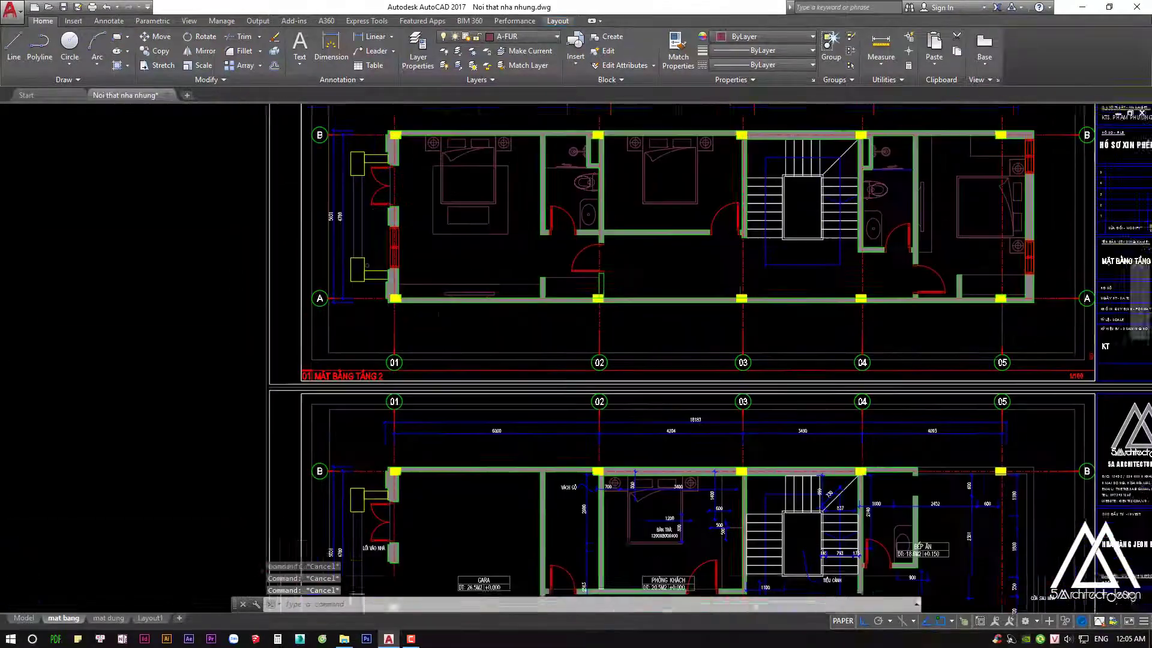
scroll(420, 360, "down", 3)
middle_click_drag(448, 396, 449, 476)
scroll(449, 476, "down", 3)
scroll(426, 258, "up", 3)
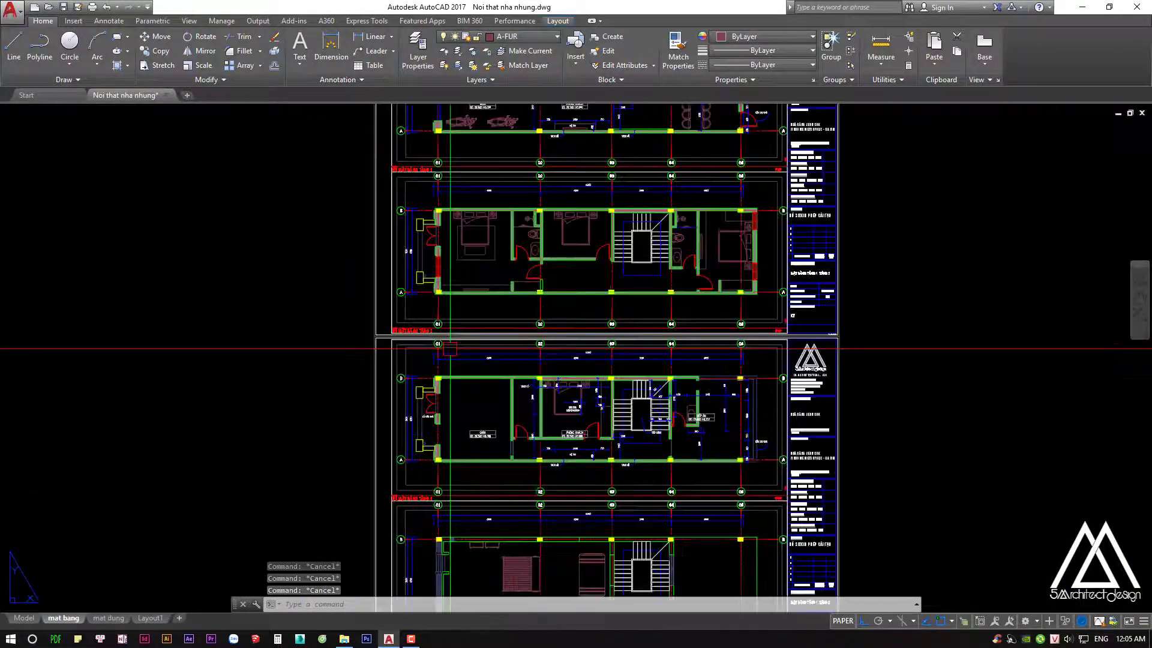
scroll(425, 257, "up", 2)
scroll(426, 259, "up", 1)
scroll(426, 259, "up", 2)
Change the lower plan caption's DTLDSC attribute from TẦNG 2 to MẶT BẰNG TẦNG 4
scroll(556, 312, "up", 3)
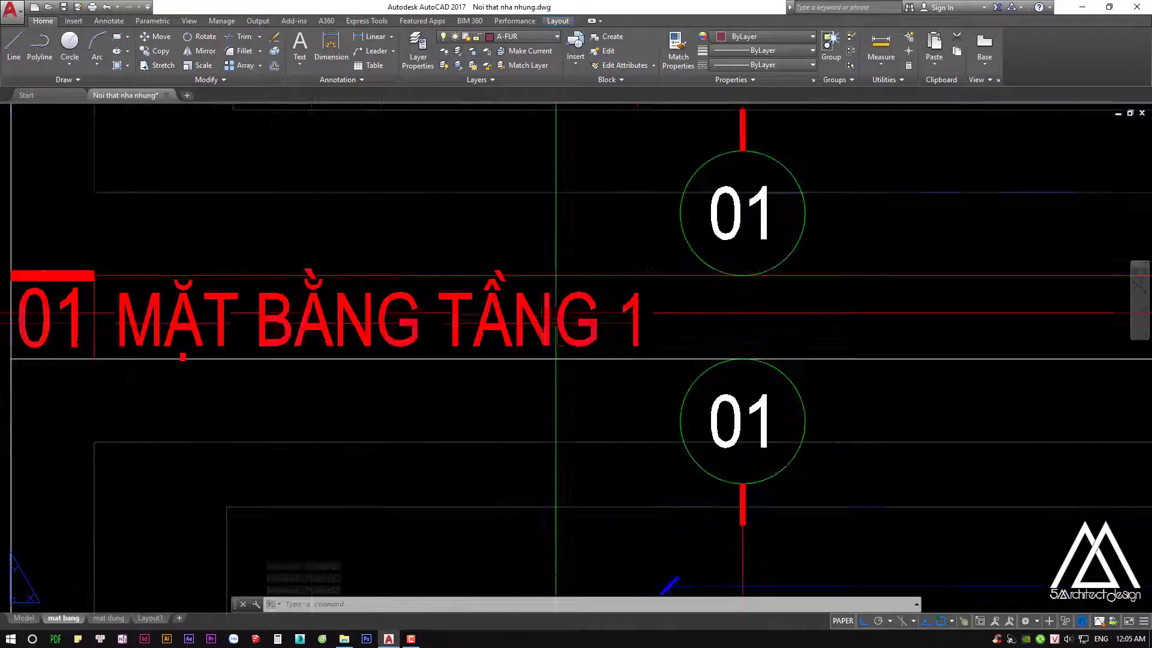
double_click(624, 324)
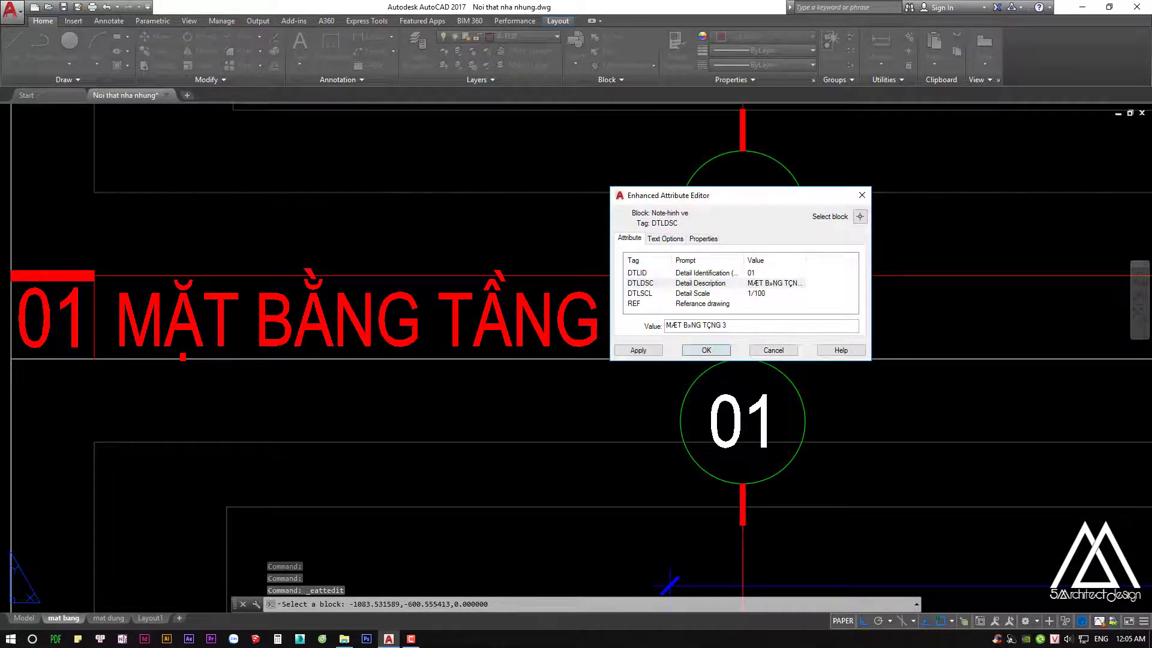
key("Return")
scroll(594, 270, "down", 3)
scroll(594, 270, "up", 3)
middle_click_drag(600, 522, 599, 264)
middle_click_drag(637, 504, 594, 270)
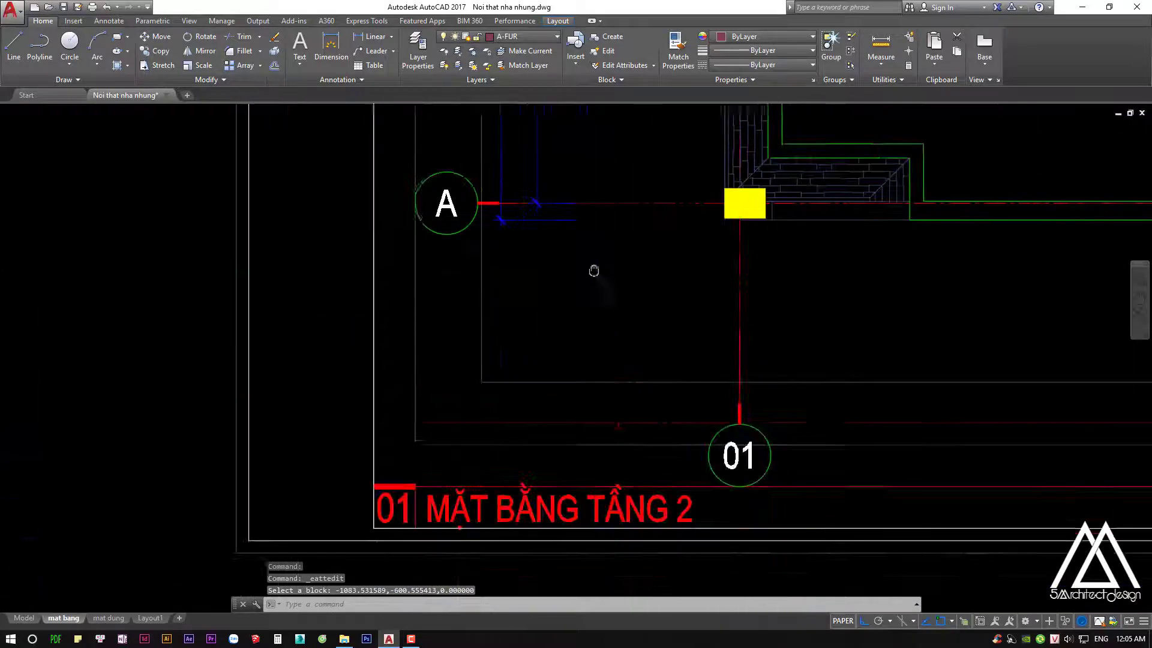
scroll(665, 511, "up", 3)
double_click(666, 511)
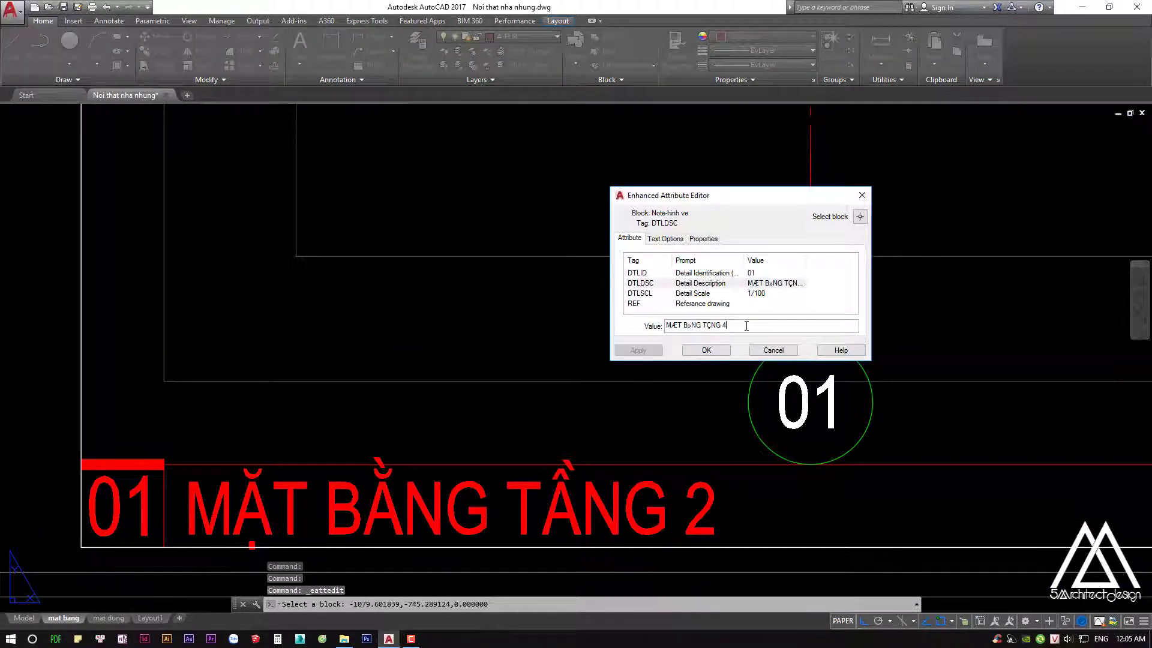
left_click(706, 350)
scroll(651, 365, "down", 4)
Set the title block's TENBANVE1 drawing name to MẶT BẰNG TẦNG 3. TẦNG 4
middle_click_drag(651, 365, 323, 501)
scroll(815, 287, "down", 3)
scroll(1026, 411, "down", 3)
middle_click_drag(1026, 412, 998, 415)
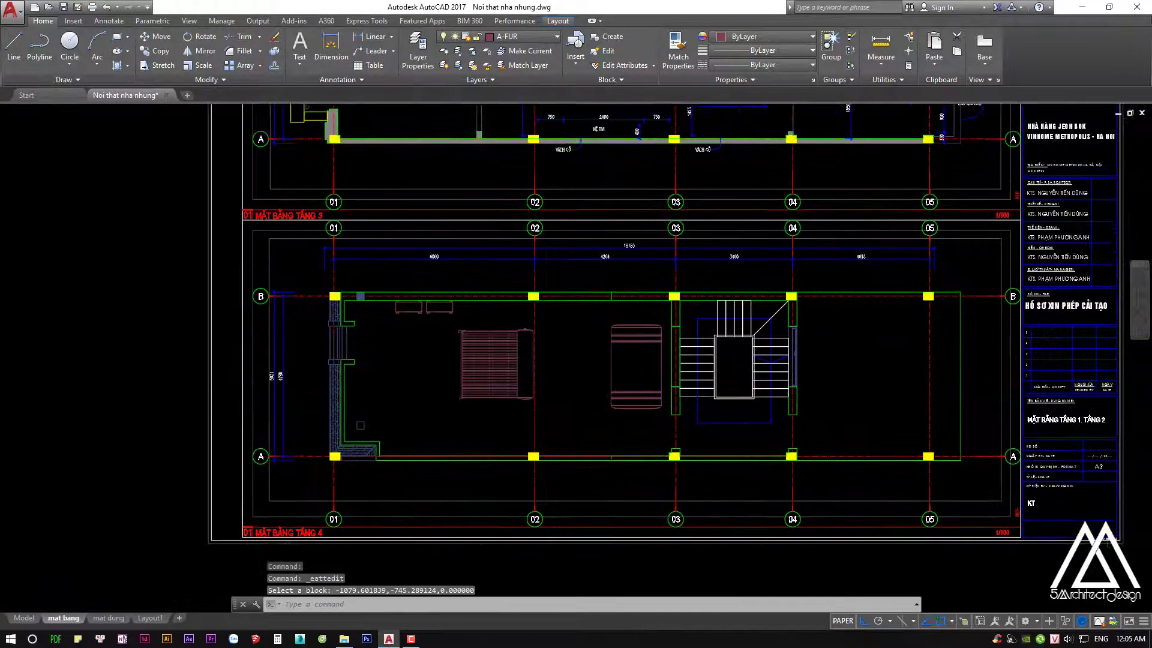
scroll(998, 415, "up", 8)
left_click(960, 412)
type("MÆT B»NG TÇNG 3. TÇNG 4")
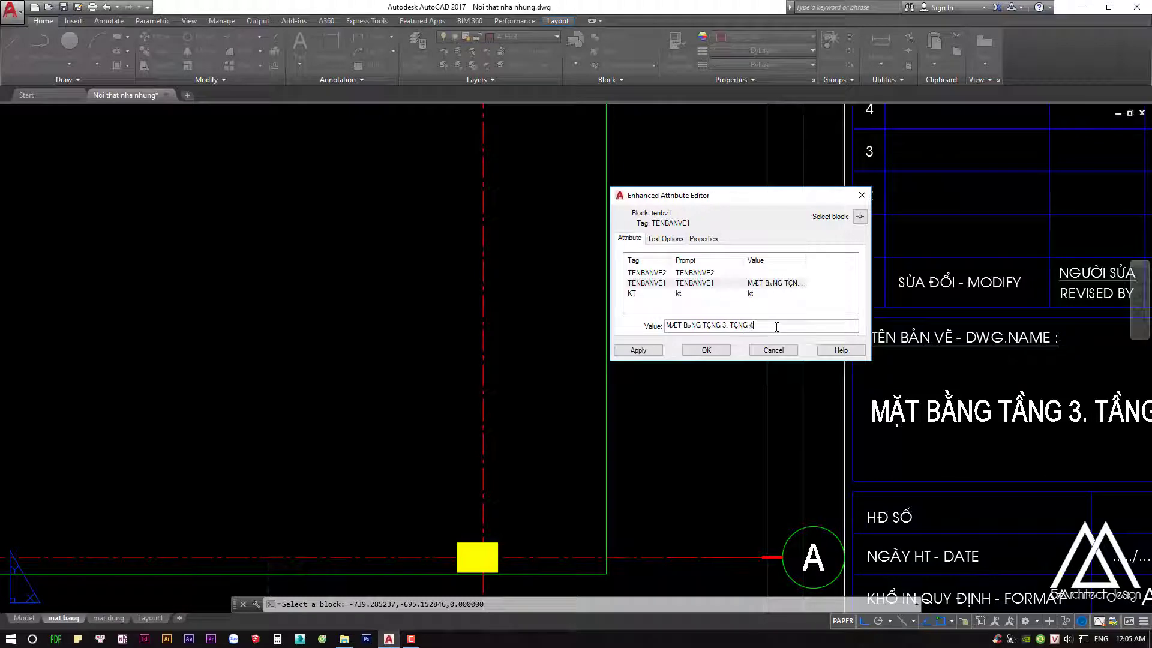
left_click(706, 350)
scroll(696, 351, "down", 5)
Zoom and pan to bring the MẶT BẰNG TẦNG 3 plan into view
scroll(630, 339, "up", 3)
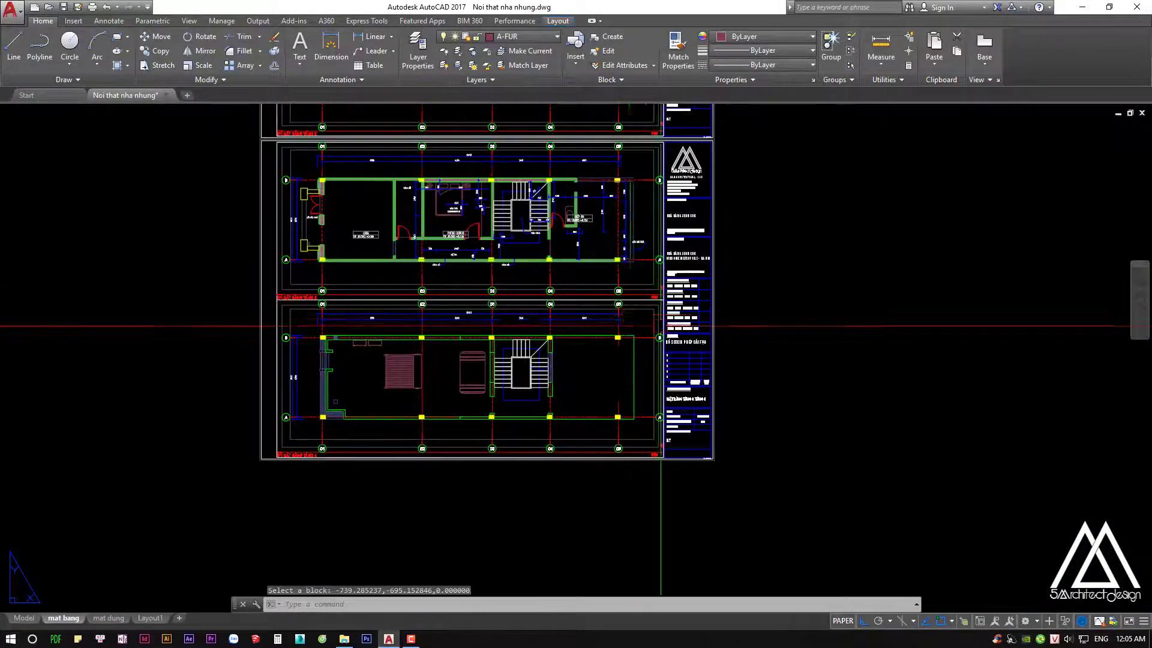
scroll(628, 339, "up", 2)
scroll(629, 339, "down", 5)
scroll(660, 380, "up", 3)
scroll(661, 417, "up", 2)
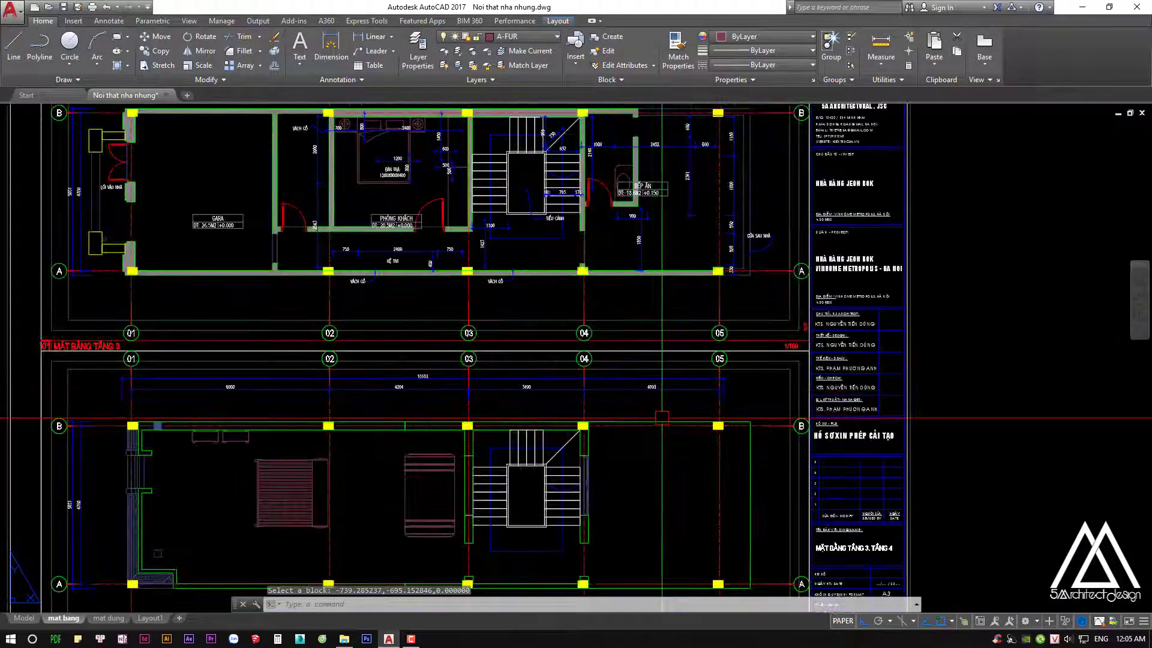
key("Escape")
key("Escape")
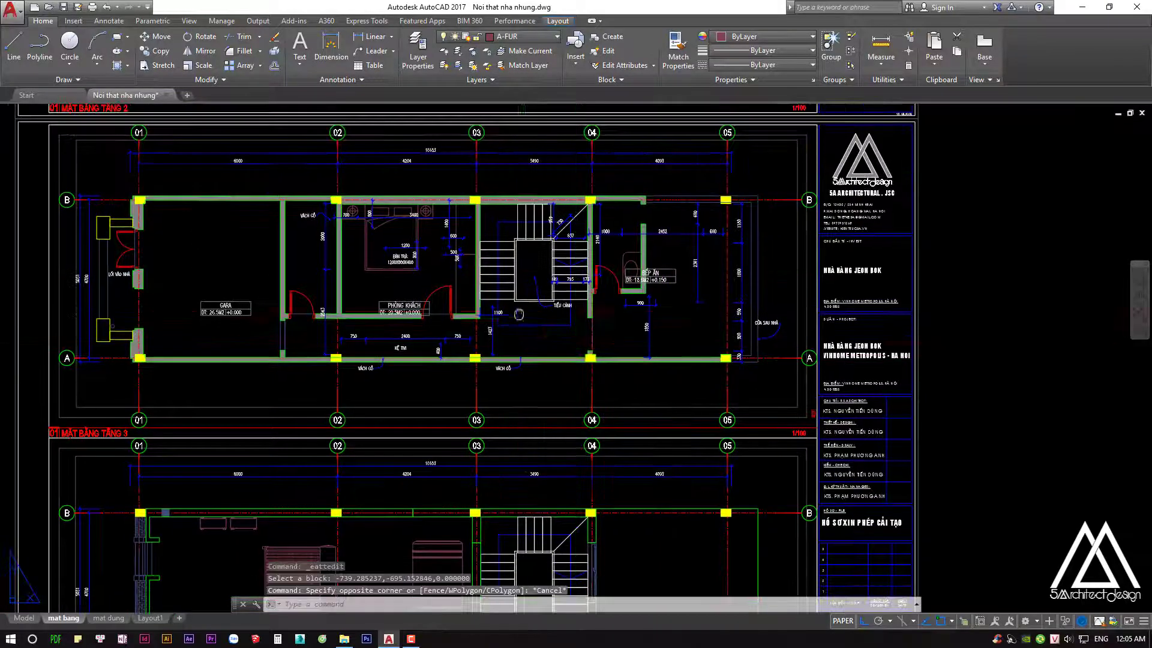
mouse_move(561, 132)
middle_mouse_down()
mouse_move(605, 336)
mouse_move(628, 276)
middle_mouse_up()
key("Escape")
key("Escape")
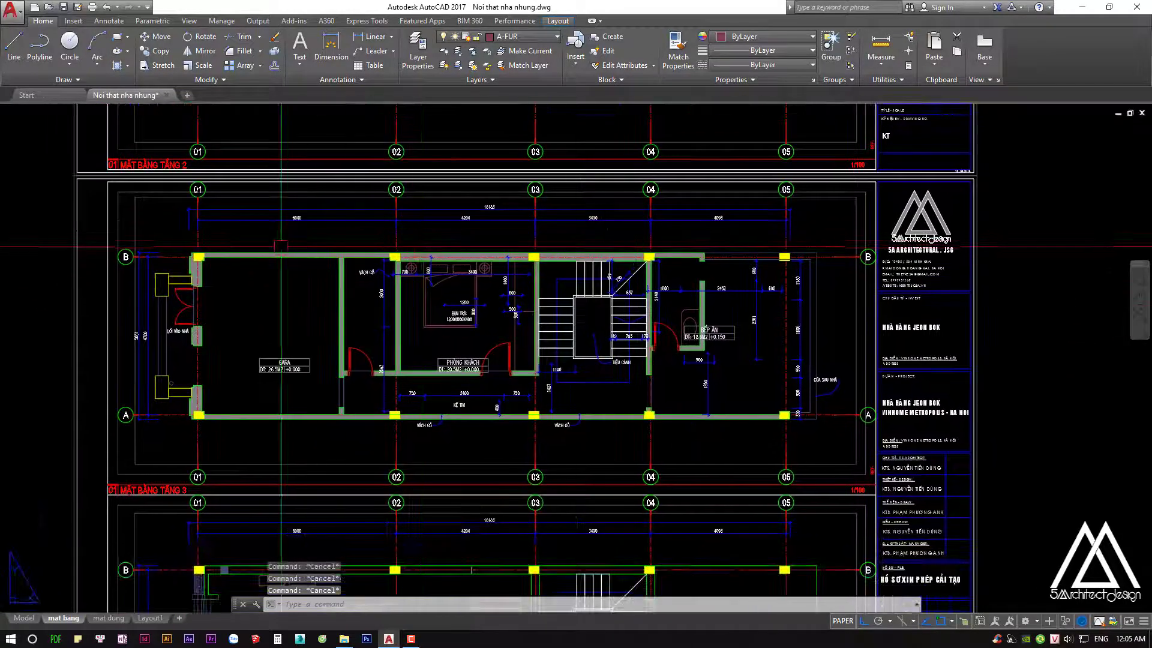
Window-select the third-floor plan's interior dimensions and room labels and delete them
left_click(281, 239)
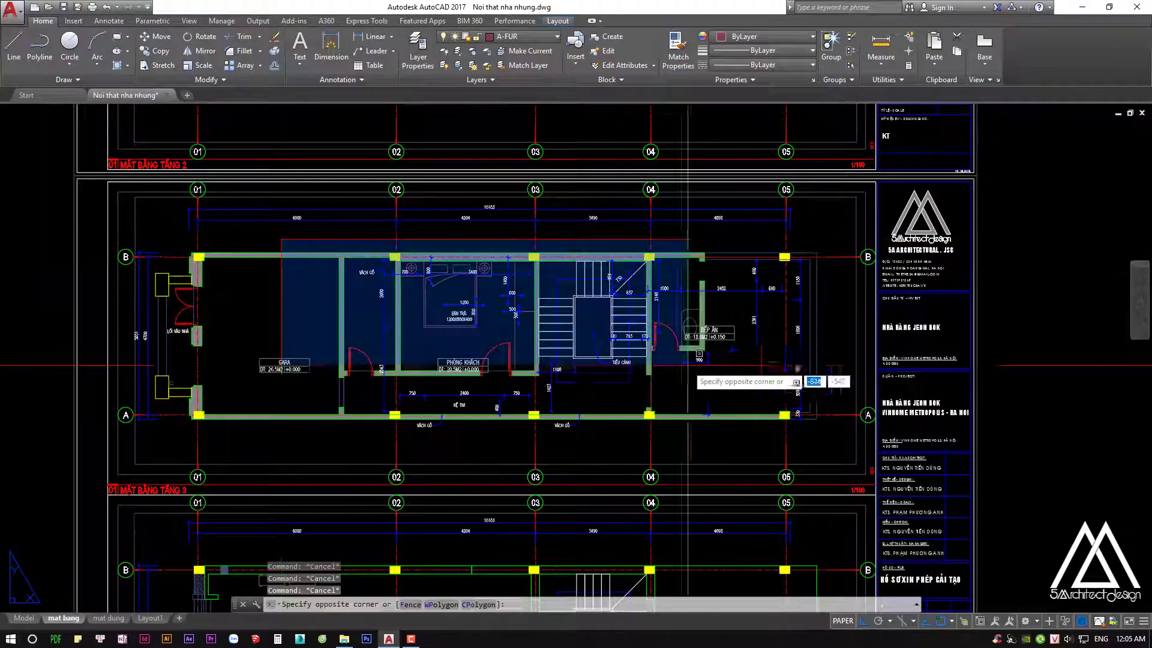
left_click(831, 413)
type("eattedit")
key("Return")
key("Escape")
key("Escape")
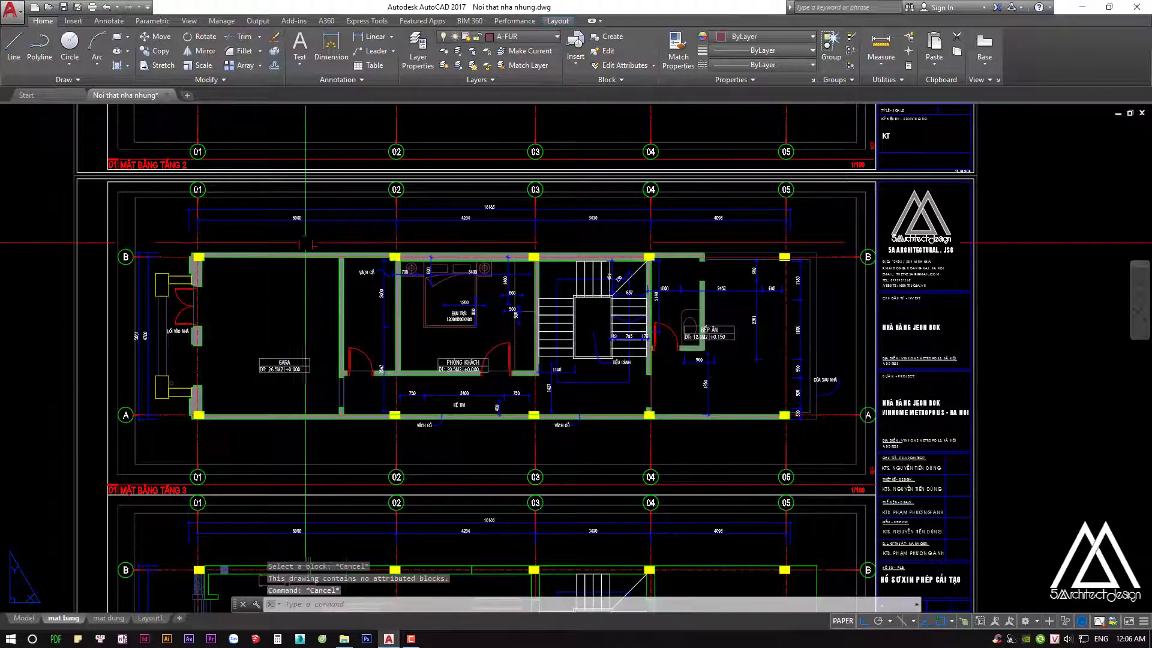
left_click(302, 239)
left_click(838, 416)
key("Delete")
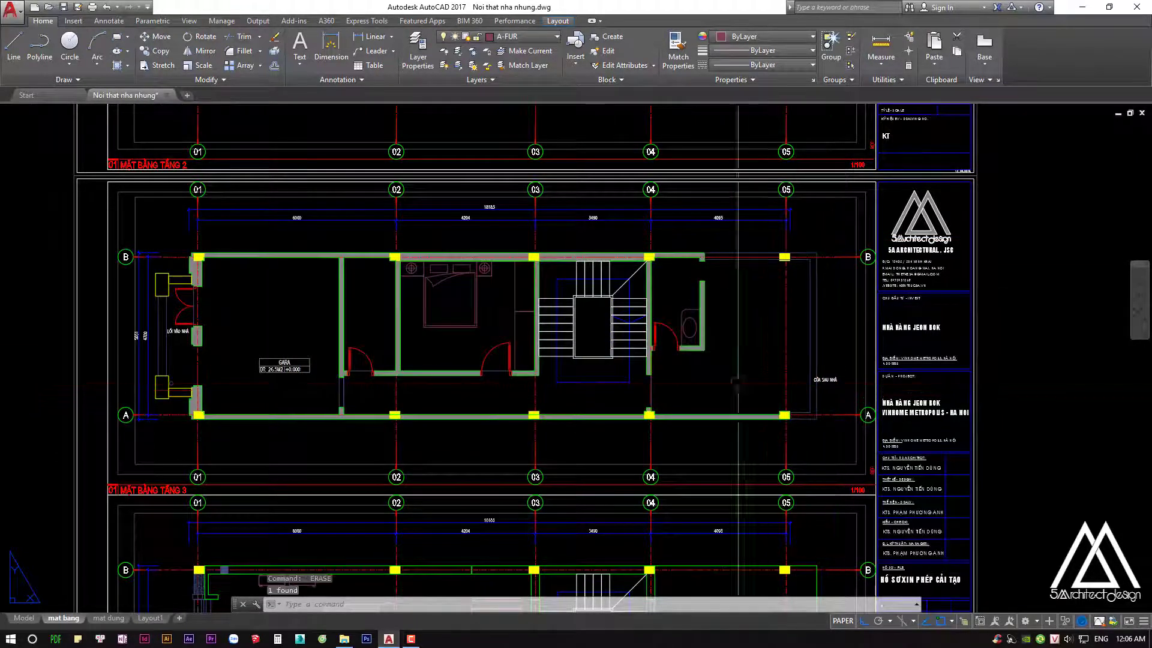
Pan up to review the TẦNG 1 plan and the other stacked sheets
mouse_move(824, 375)
middle_mouse_down()
mouse_move(831, 407)
mouse_move(428, 257)
mouse_move(548, 372)
middle_mouse_up()
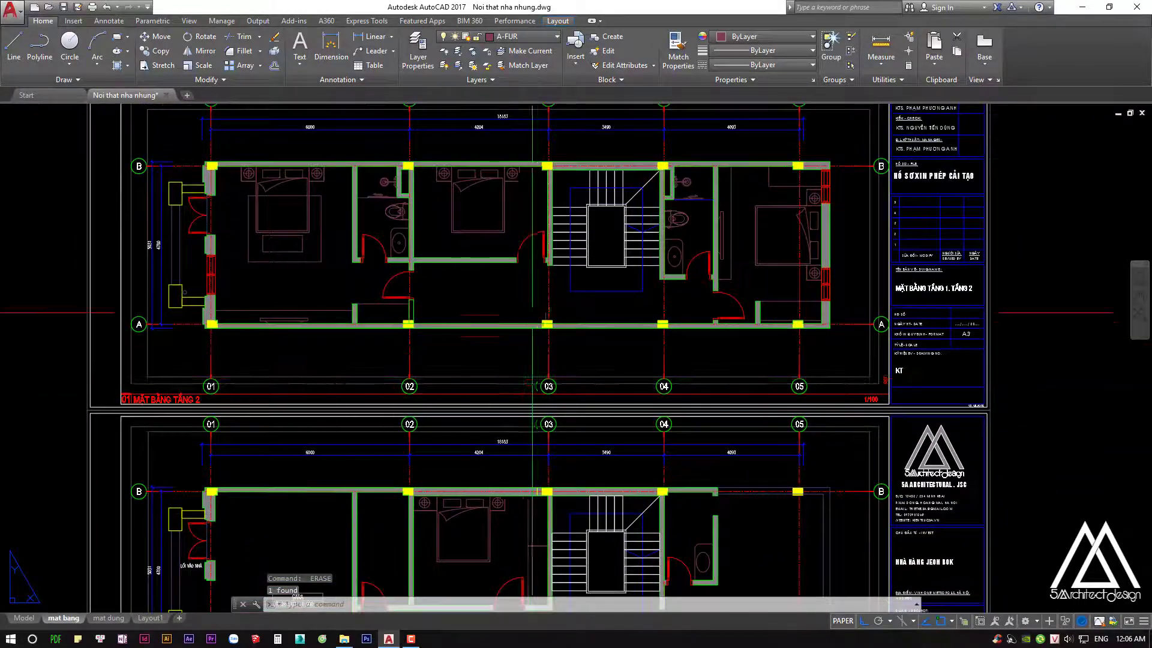
middle_click_drag(558, 325, 543, 540)
middle_click_drag(547, 214, 553, 279)
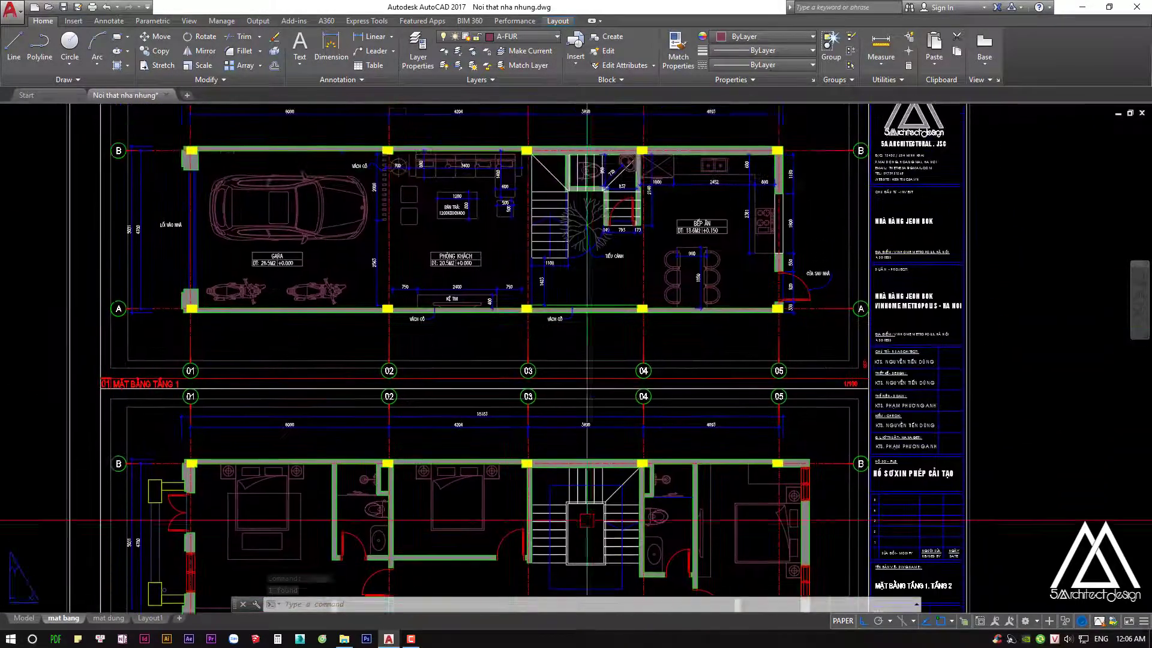
middle_click_drag(520, 395, 546, 286)
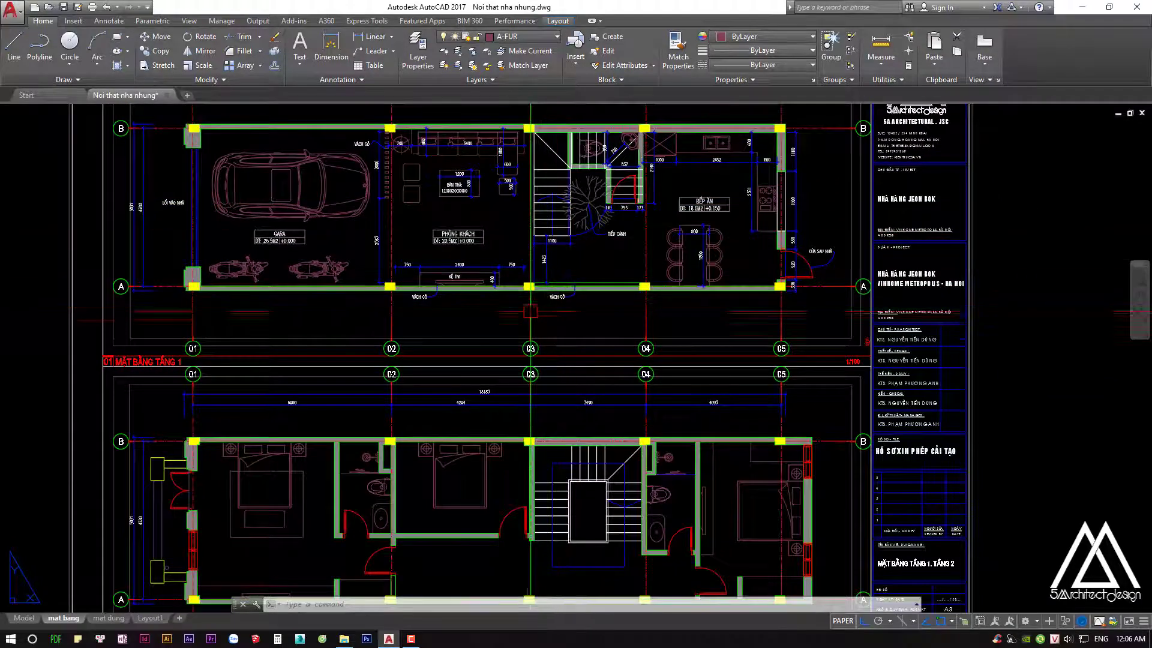
scroll(546, 286, "down", 3)
type("dd")
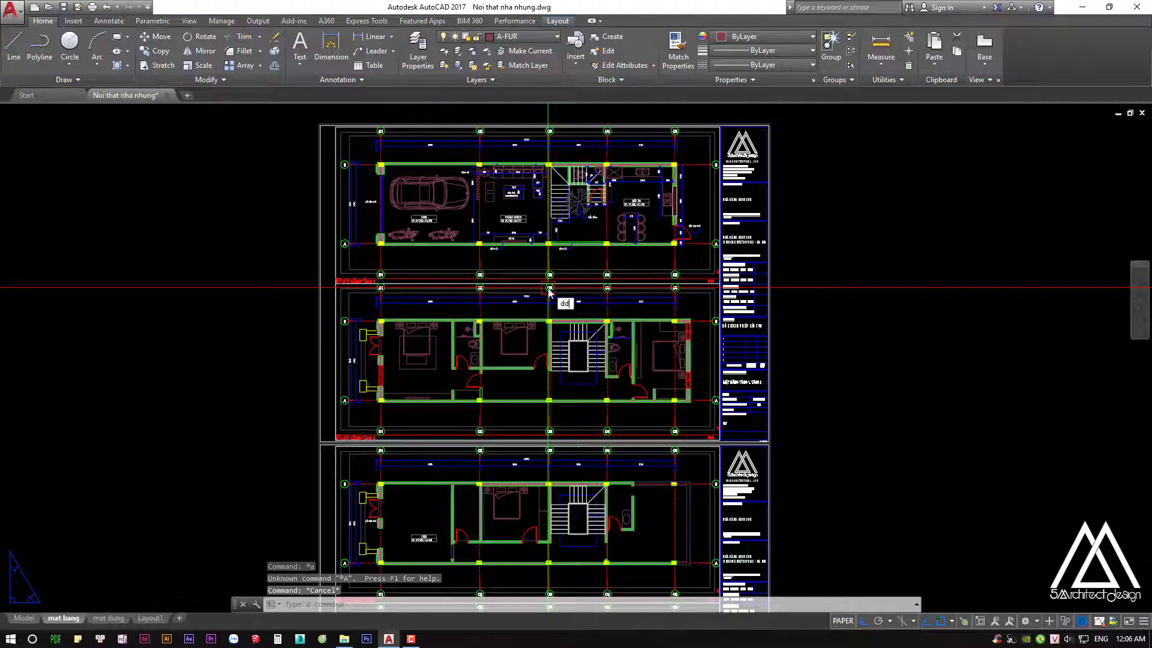
key("Return")
Run DIMDISASSOCIATE on a crossing selection of all sheets, disassociating 41 dimensions
key("Escape")
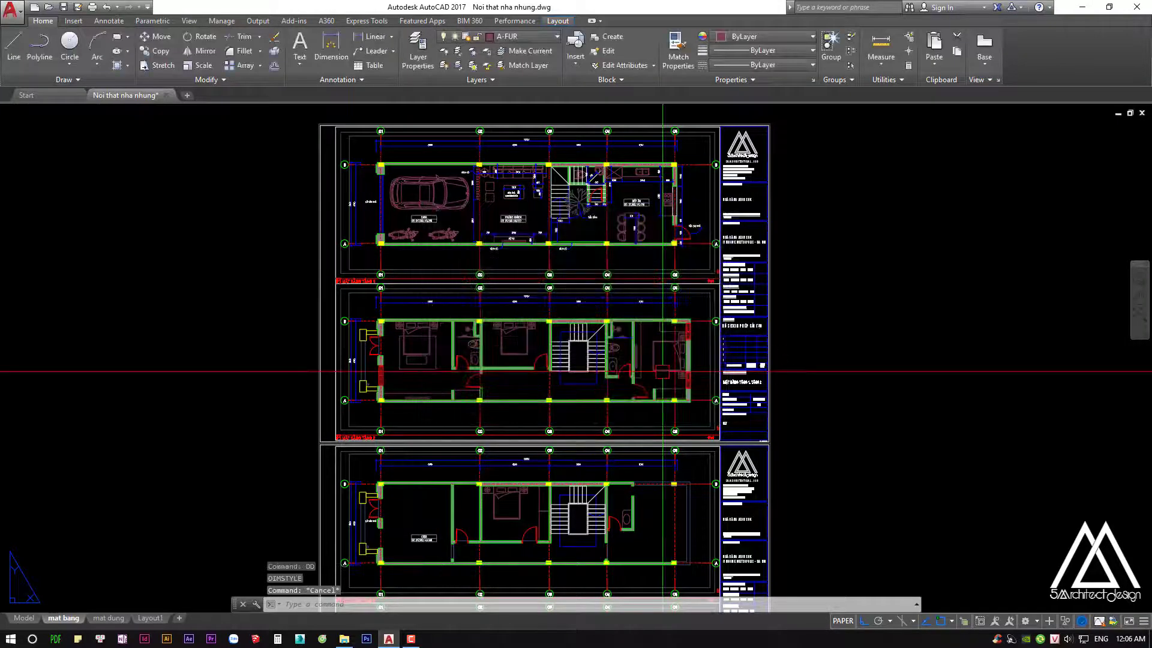
type("a")
key("Return")
scroll(763, 274, "down", 5)
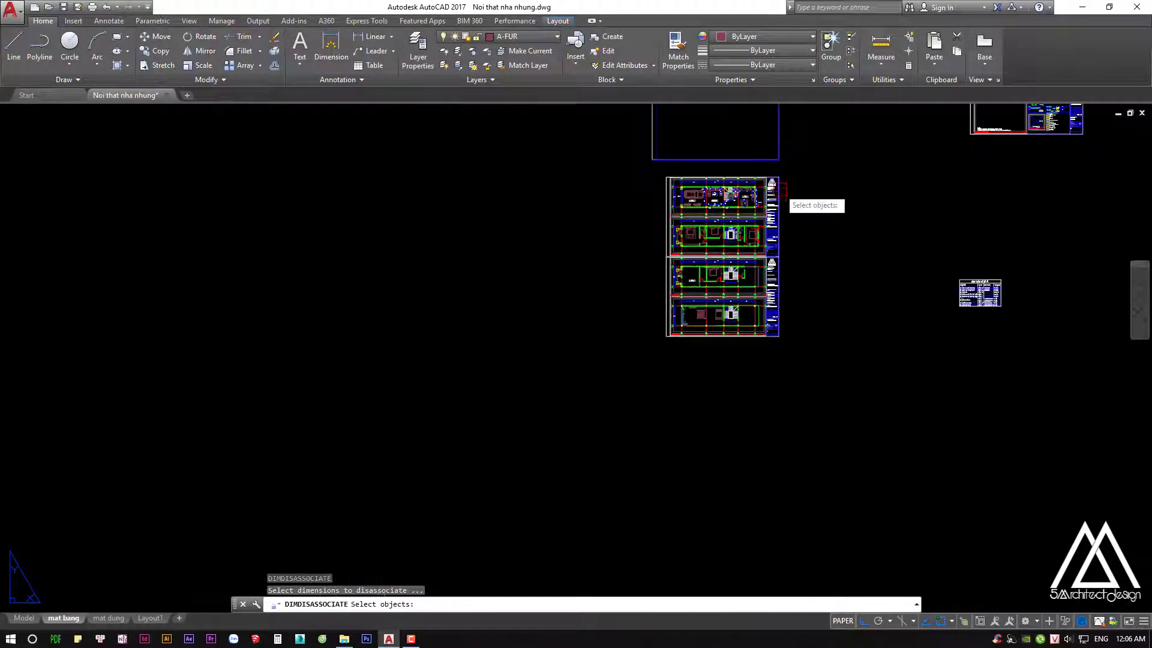
left_click_drag(734, 174, 509, 549)
key("Return")
Recentre the sheets for review, then switch to model space
scroll(529, 357, "up", 5)
middle_click_drag(529, 357, 532, 296)
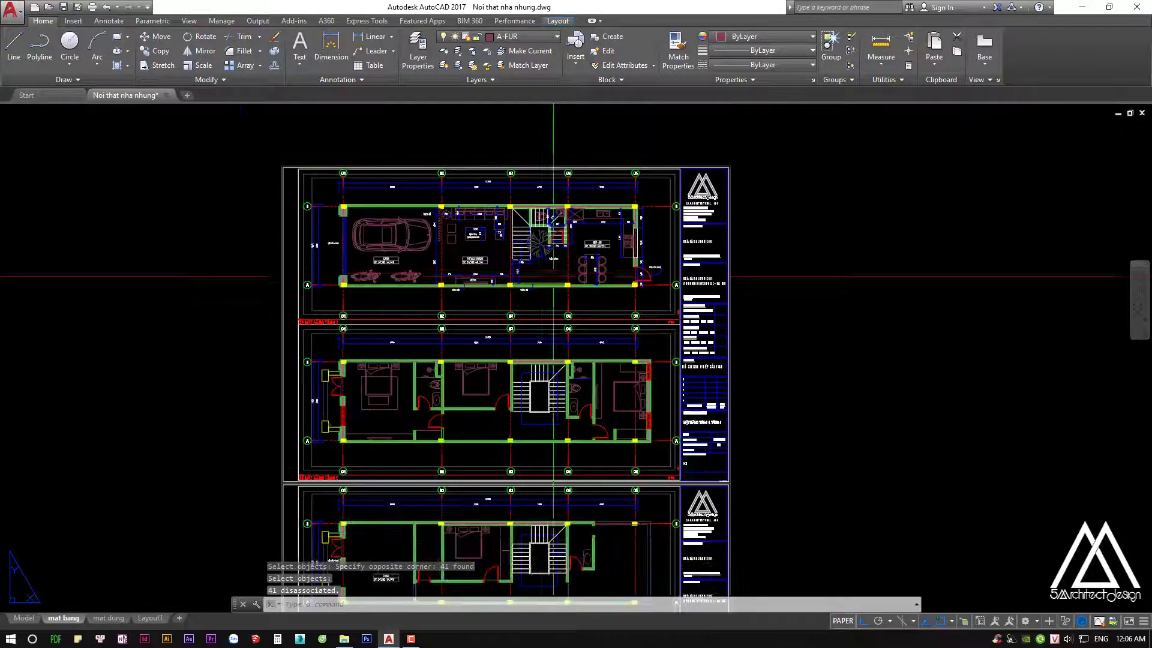
middle_click_drag(360, 437, 380, 392)
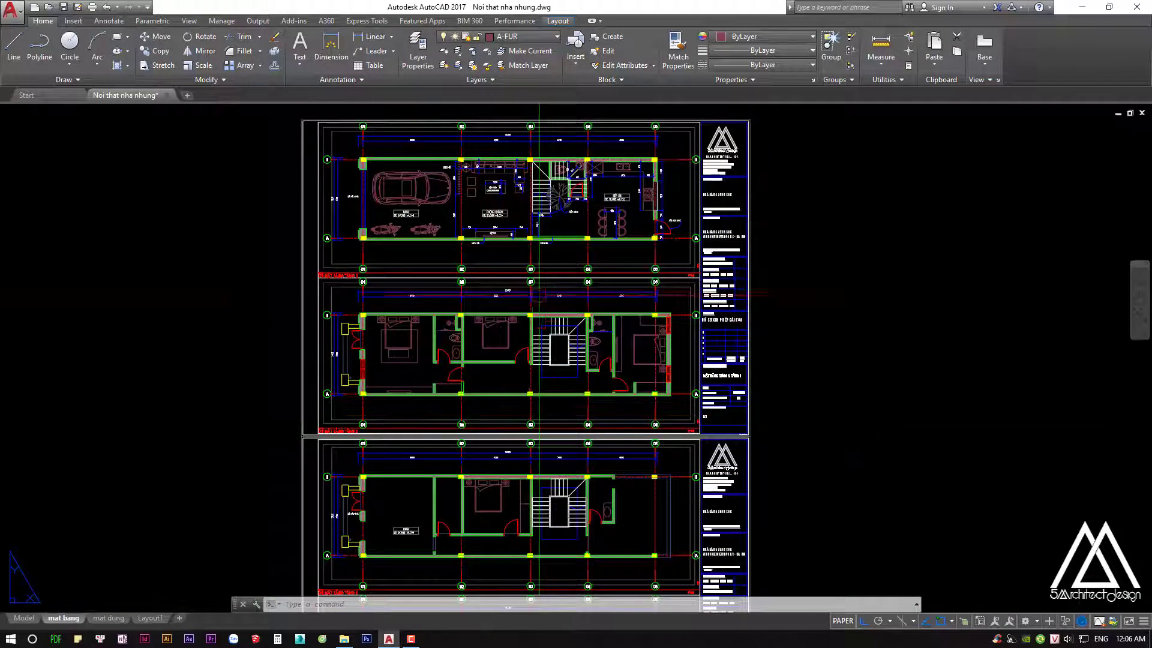
middle_click_drag(216, 468, 227, 476)
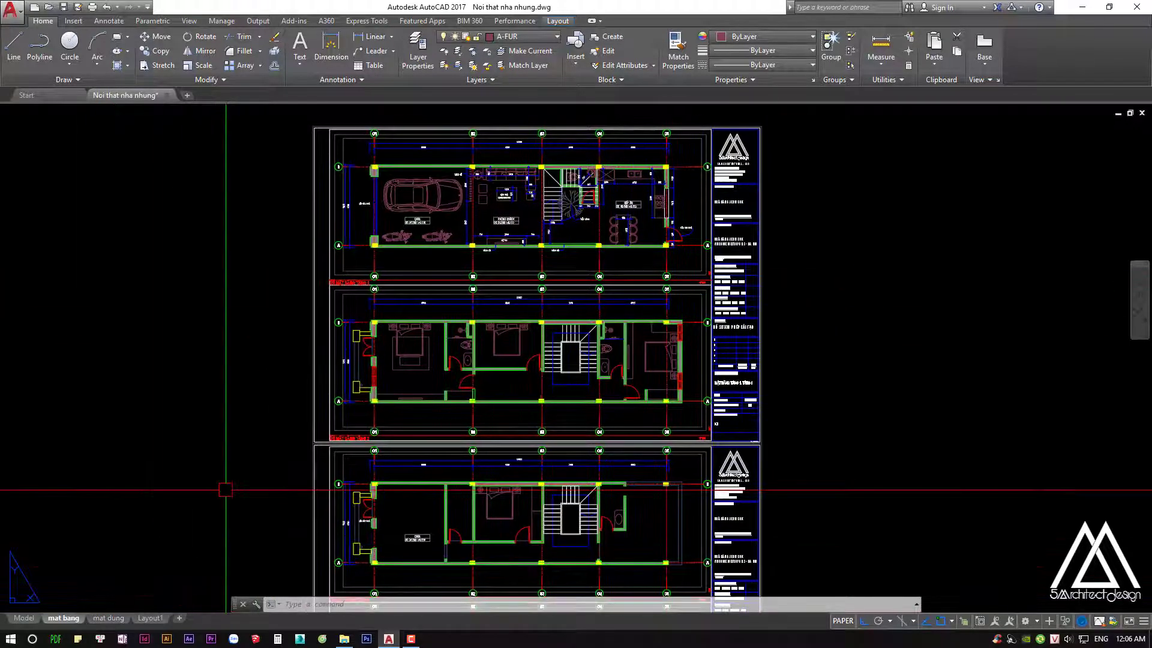
mouse_move(254, 434)
middle_mouse_down()
mouse_move(249, 447)
mouse_move(265, 424)
middle_mouse_up()
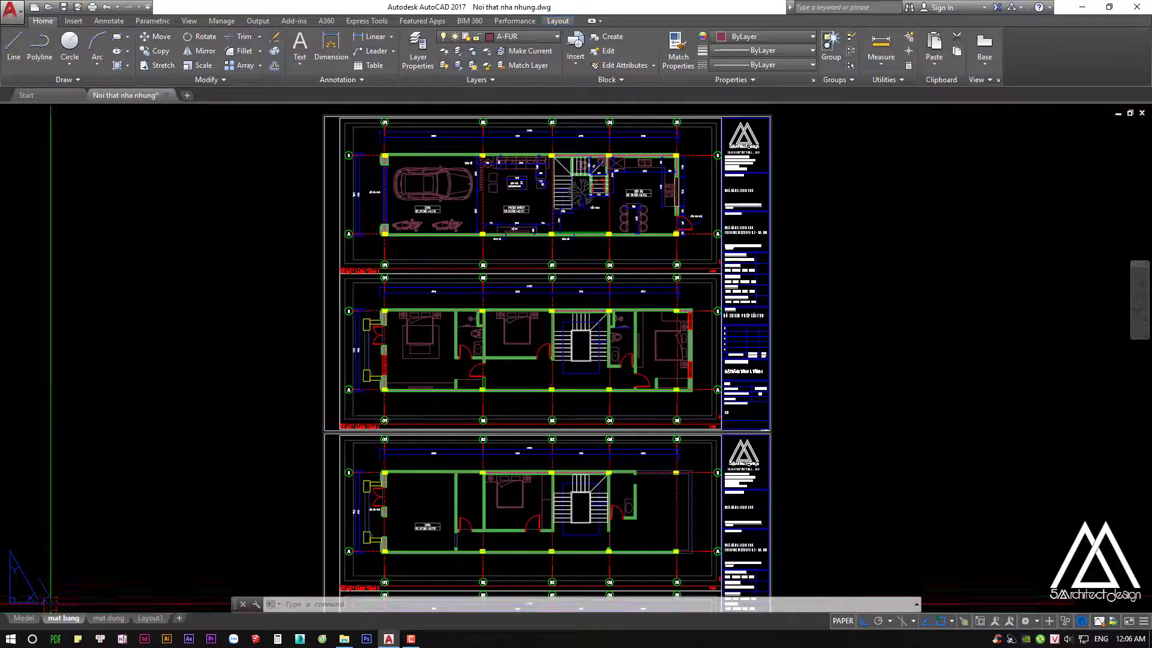
left_click(26, 618)
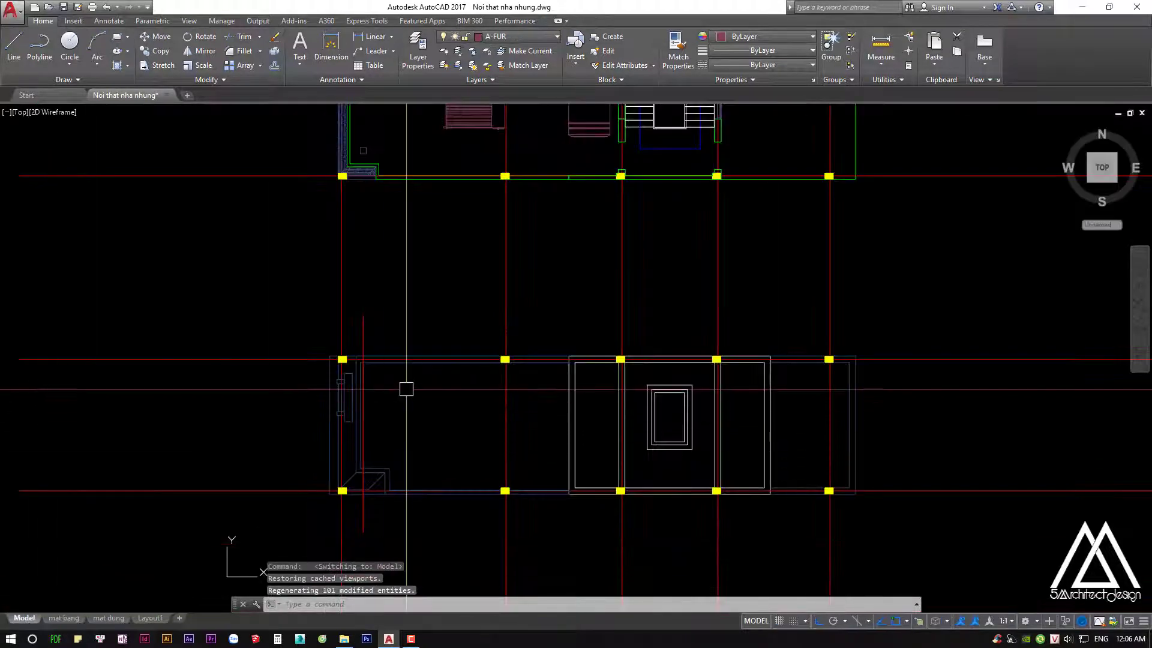
In model space, zoom out over the floor plans and erase the two stray small squares
scroll(403, 388, "down", 3)
scroll(412, 403, "up", 2)
scroll(405, 390, "down", 1)
scroll(402, 430, "down", 1)
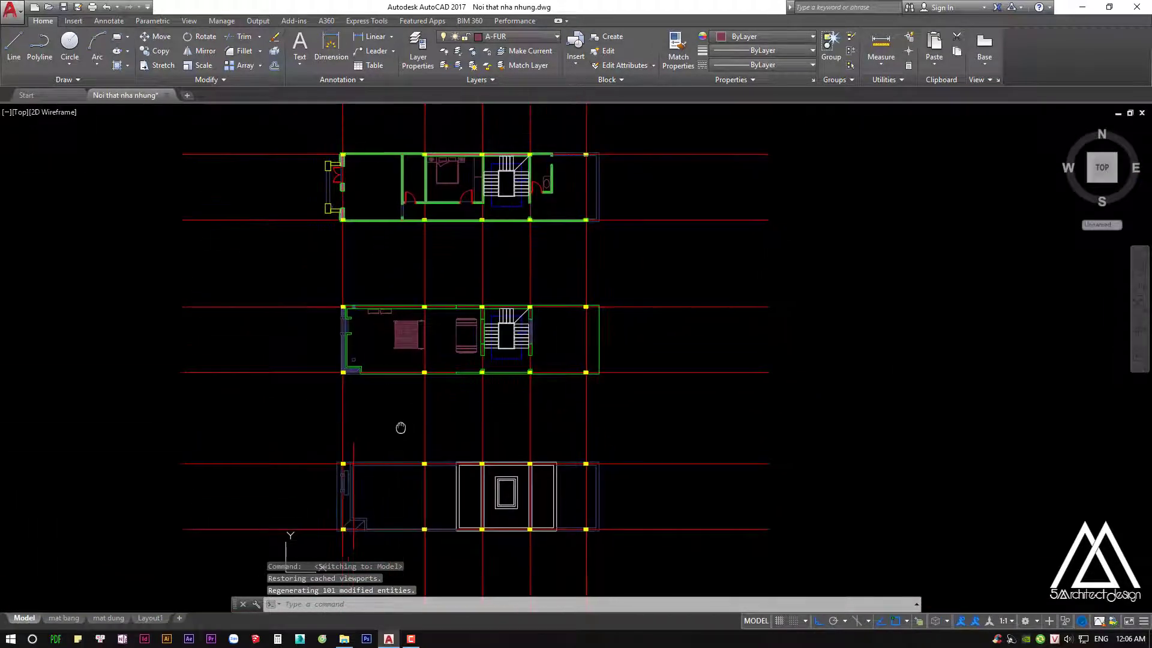
scroll(414, 360, "down", 1)
scroll(432, 277, "down", 1)
middle_click_drag(514, 226, 513, 406)
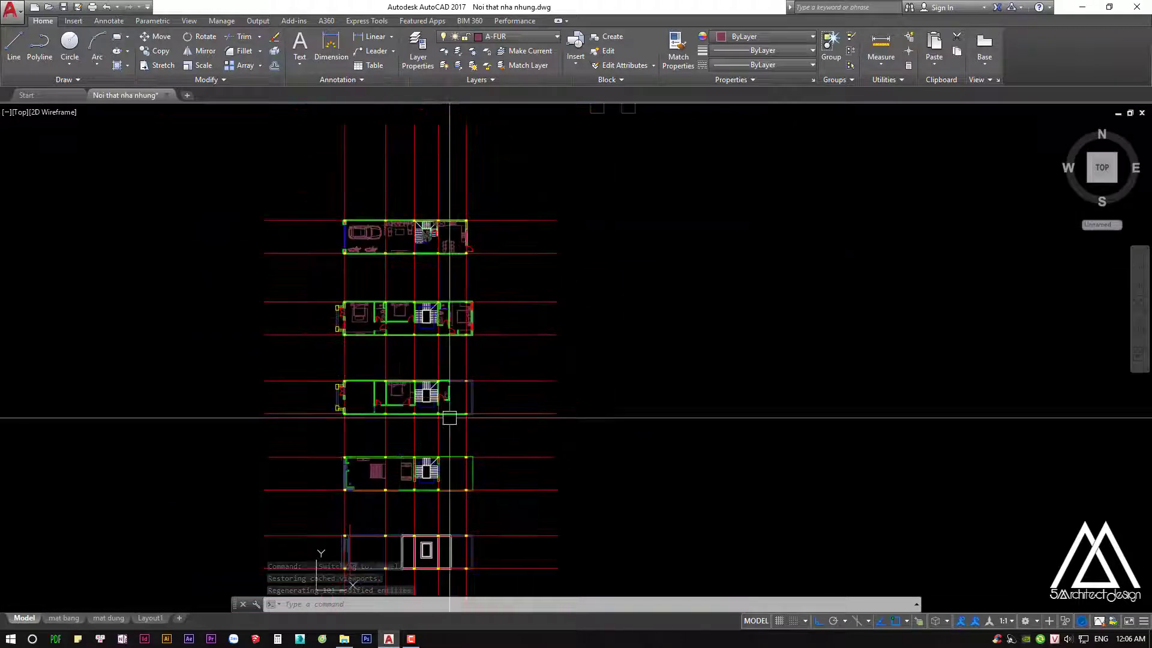
scroll(512, 249, "down", 3)
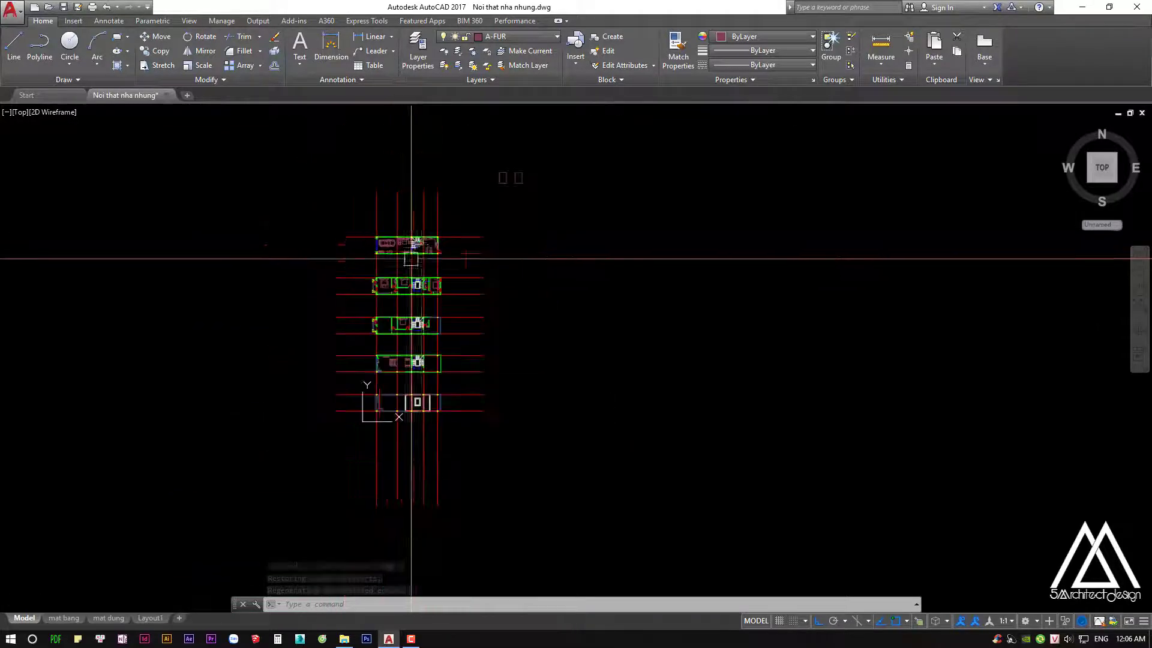
left_click(494, 168)
left_click(529, 188)
key("e")
key("Return")
middle_click_drag(373, 353, 387, 332)
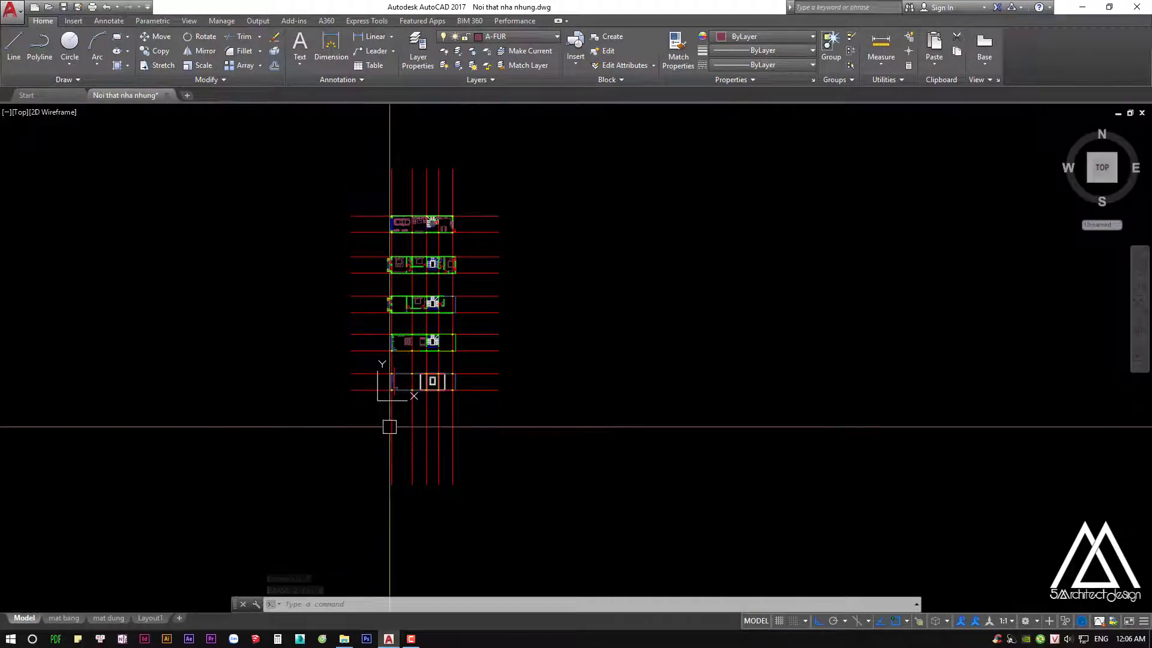
Recentre the stack of floor plans, then return to the mat bang layout
scroll(391, 240, "up", 3)
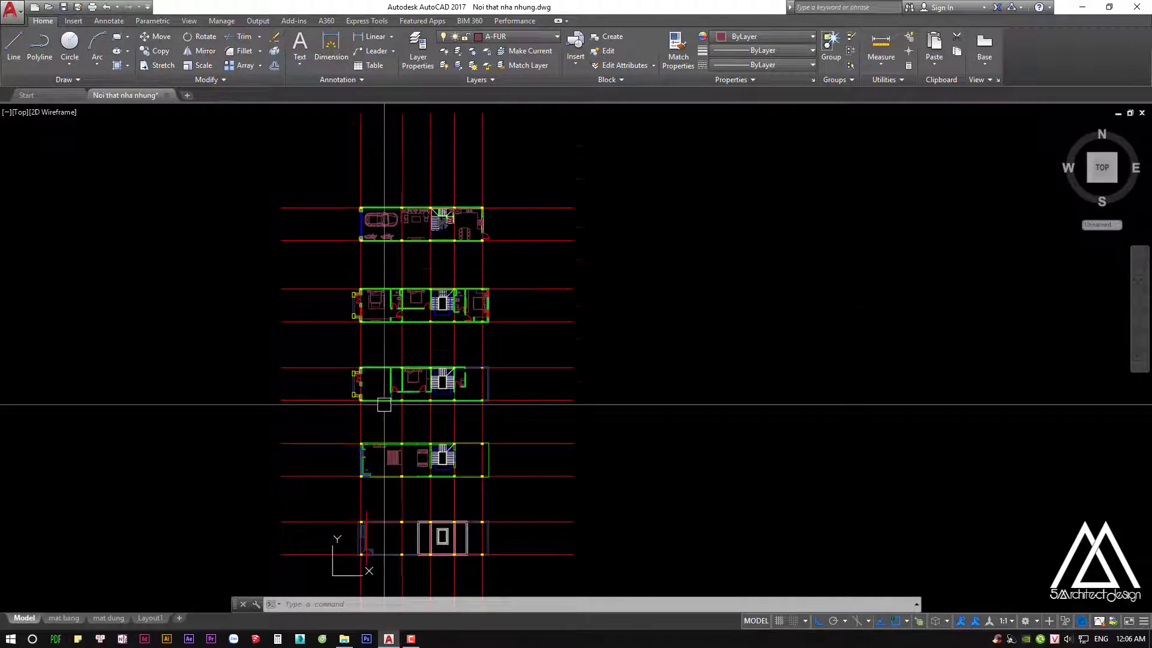
middle_click_drag(454, 232, 463, 171)
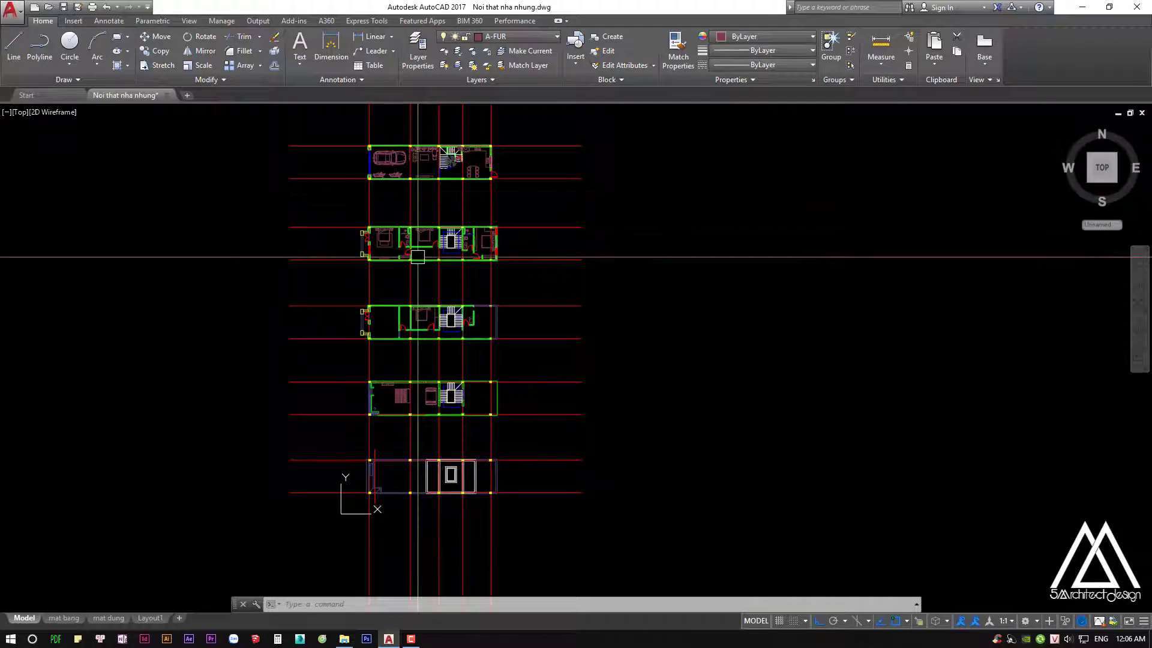
middle_click_drag(418, 257, 395, 303)
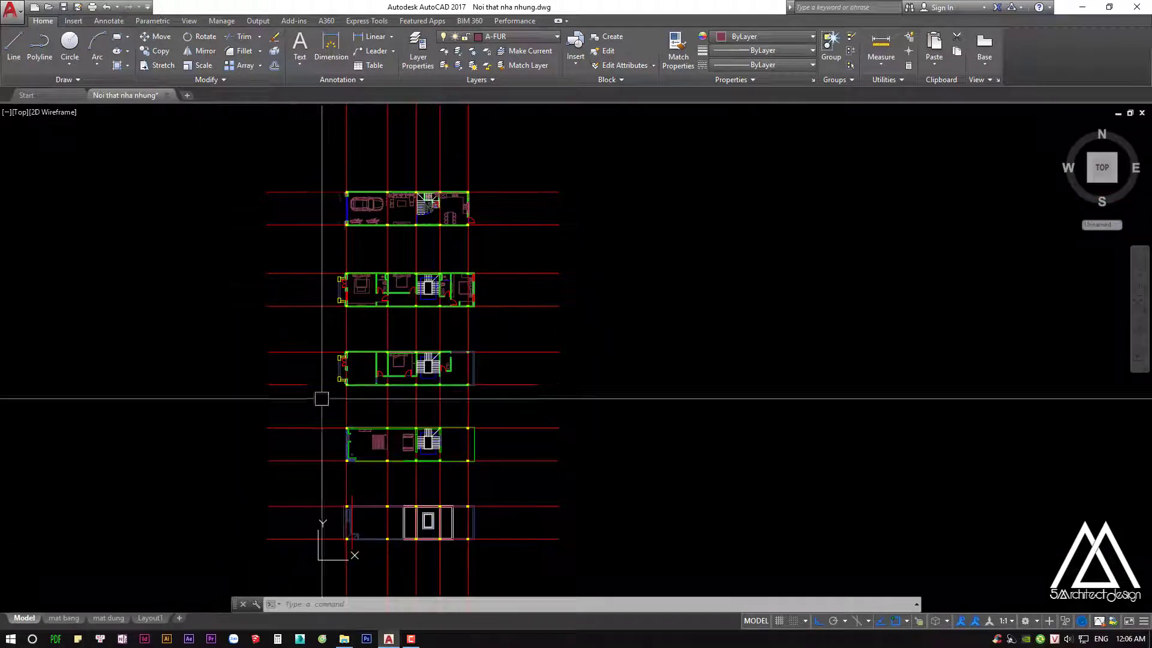
scroll(354, 222, "up", 6)
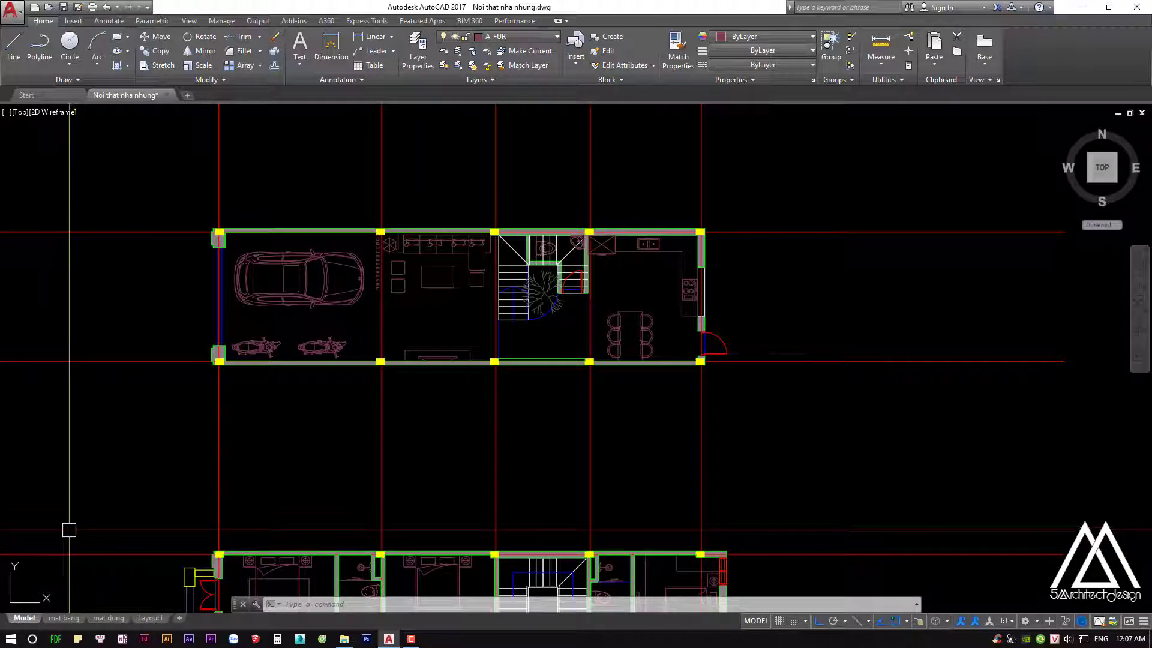
middle_click_drag(660, 454, 664, 393)
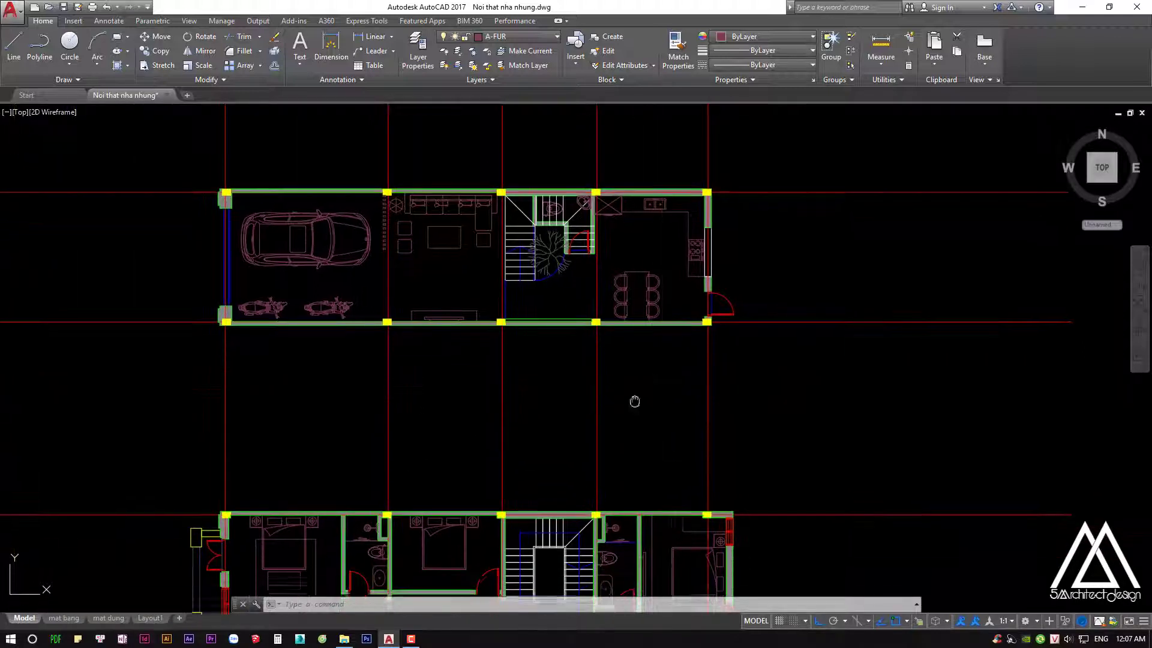
left_click(63, 618)
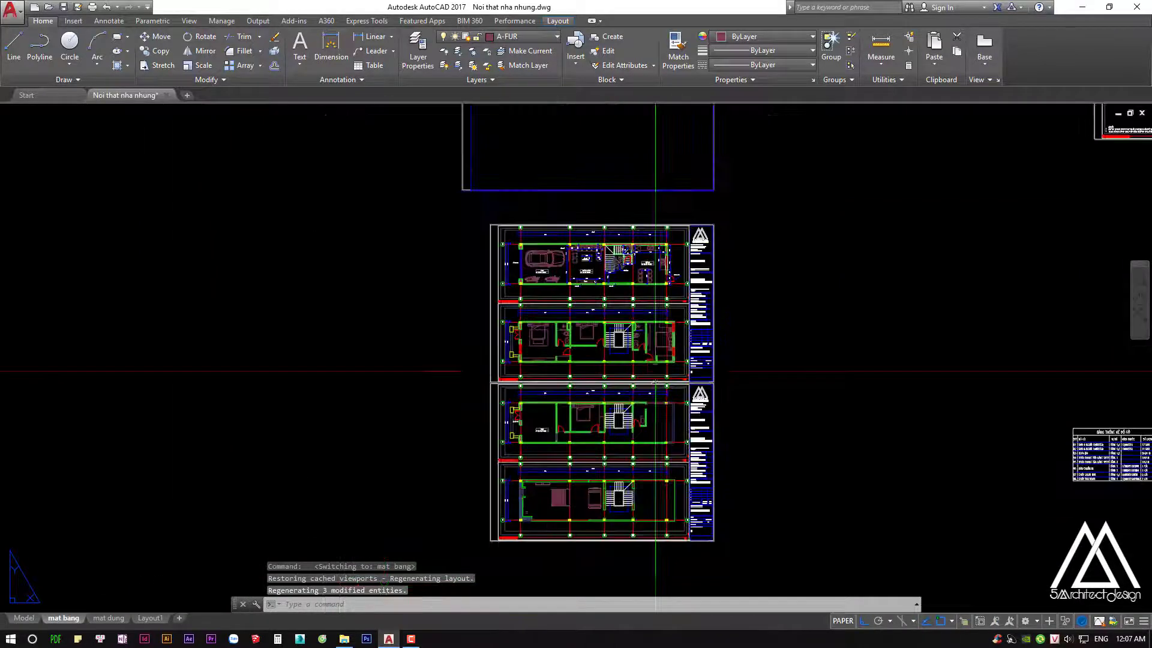
Disassociate the dimensions on the mat bang sheets using DDA and a selection window
key("Escape")
type("d")
key("Return")
left_click(688, 579)
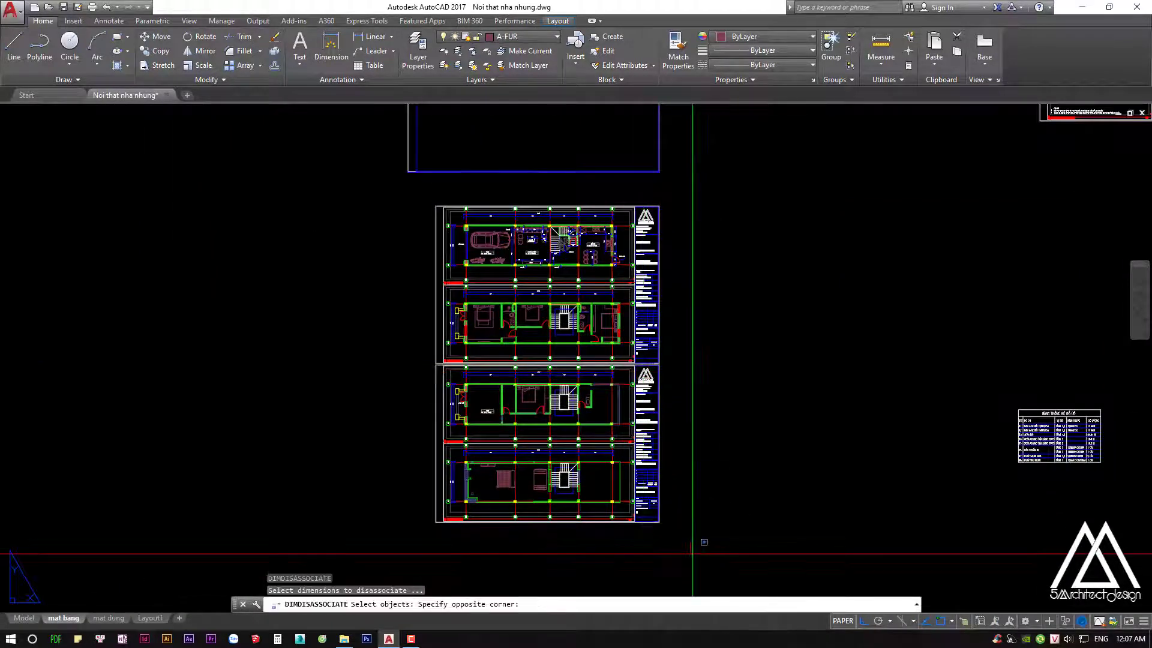
left_click(318, 186)
key("Return")
Zoom and pan through the plans to check the living room and garage dimensions
scroll(557, 310, "up", 3)
mouse_move(556, 310)
middle_mouse_down()
mouse_move(596, 277)
mouse_move(601, 287)
middle_mouse_up()
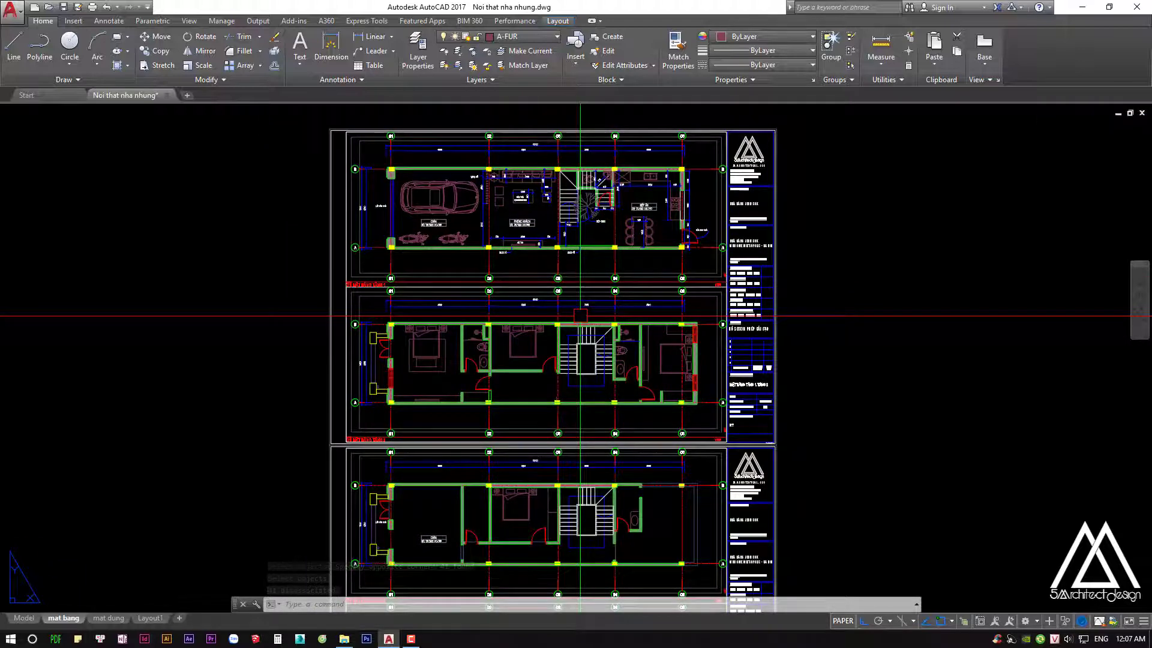
middle_click_drag(580, 316, 553, 327)
scroll(530, 362, "up", 4)
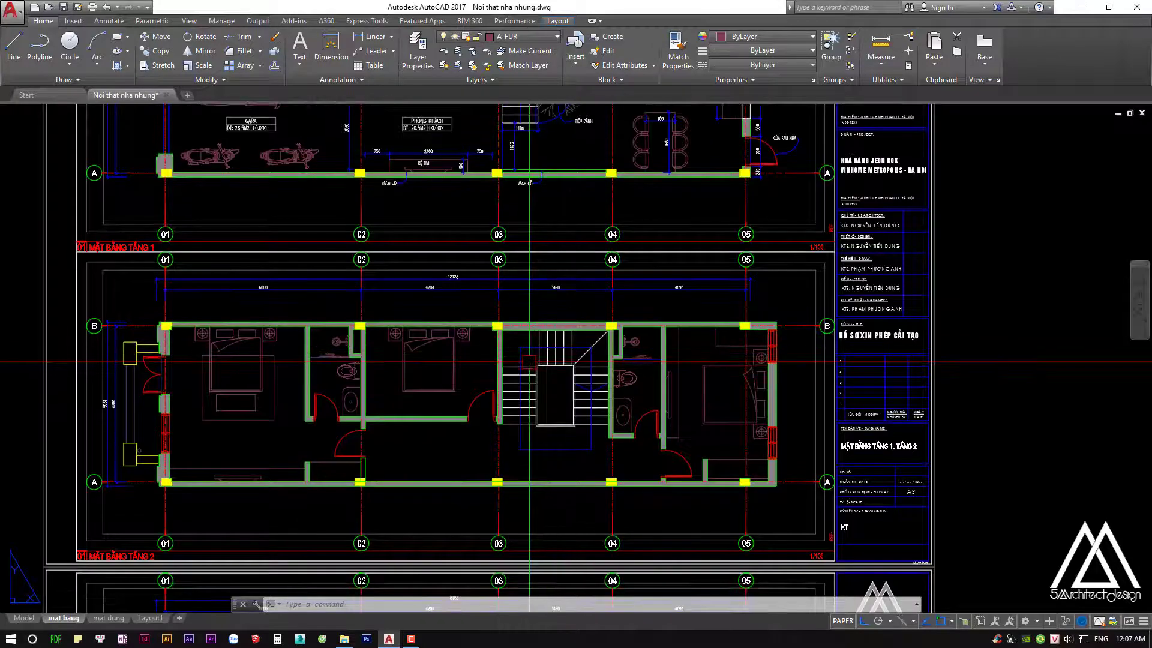
middle_click_drag(504, 378, 522, 328)
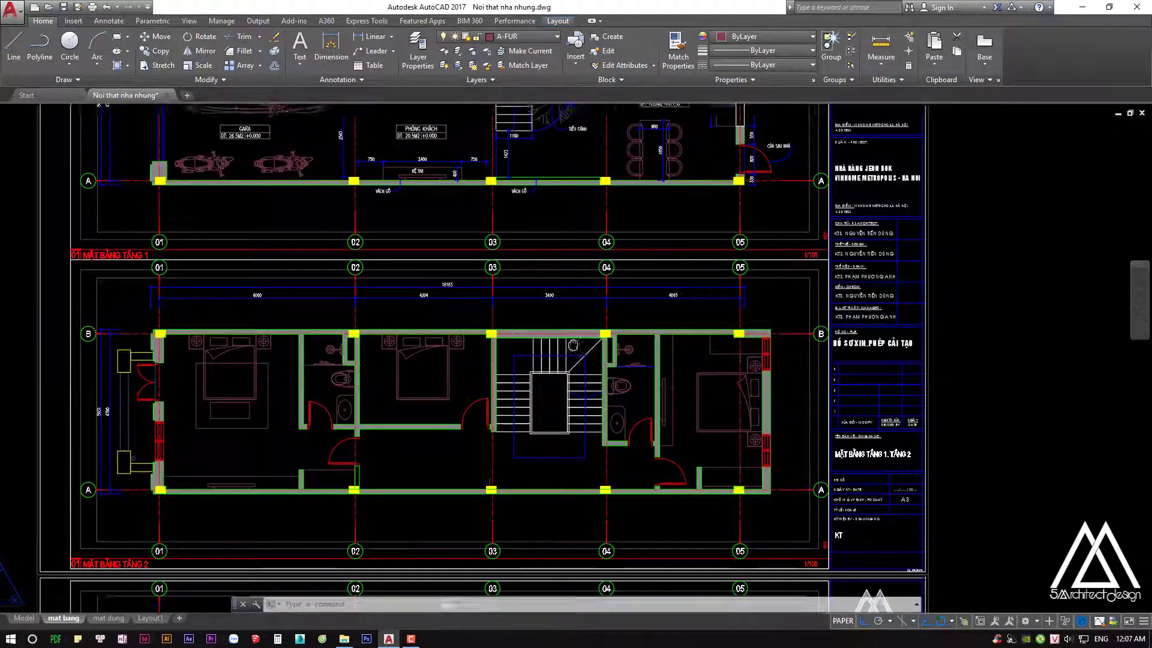
scroll(513, 382, "down", 3)
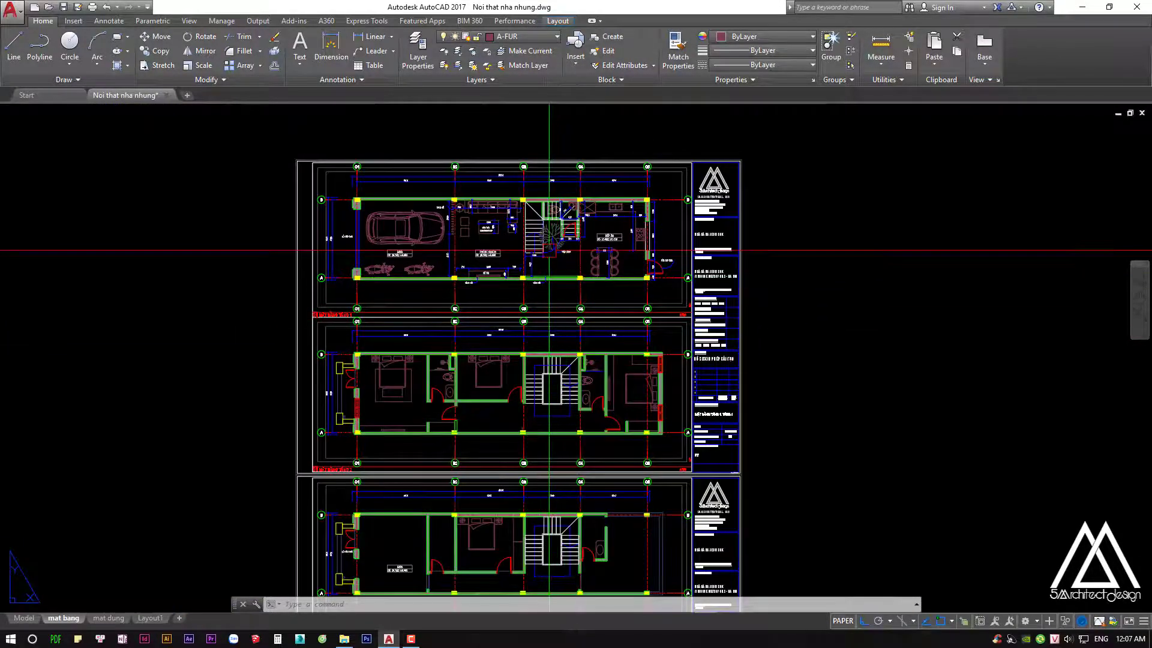
scroll(546, 247, "up", 3)
scroll(454, 247, "up", 1)
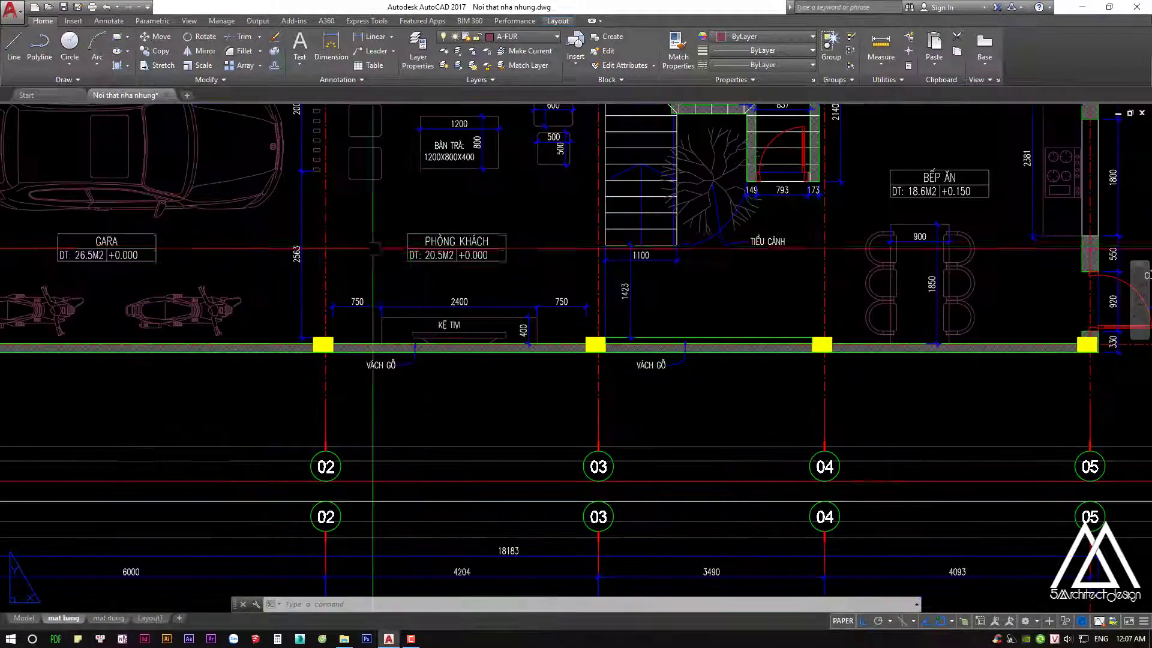
middle_click_drag(148, 264, 260, 282)
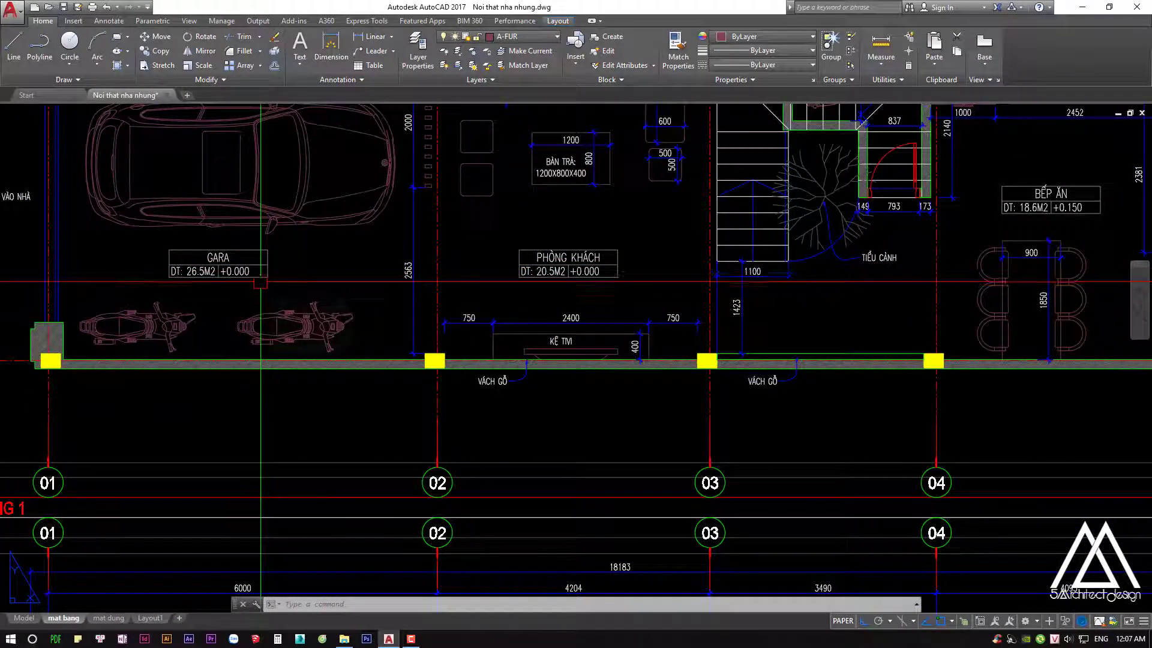
middle_click_drag(468, 264, 432, 304)
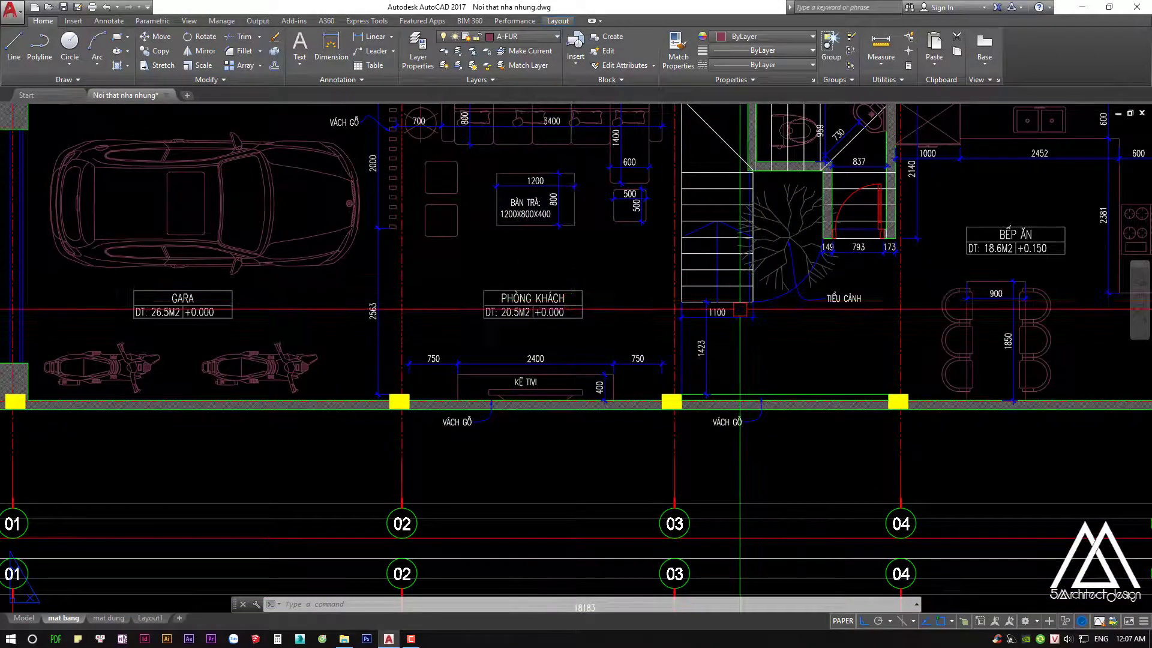
scroll(552, 171, "up", 3)
scroll(552, 282, "down", 6)
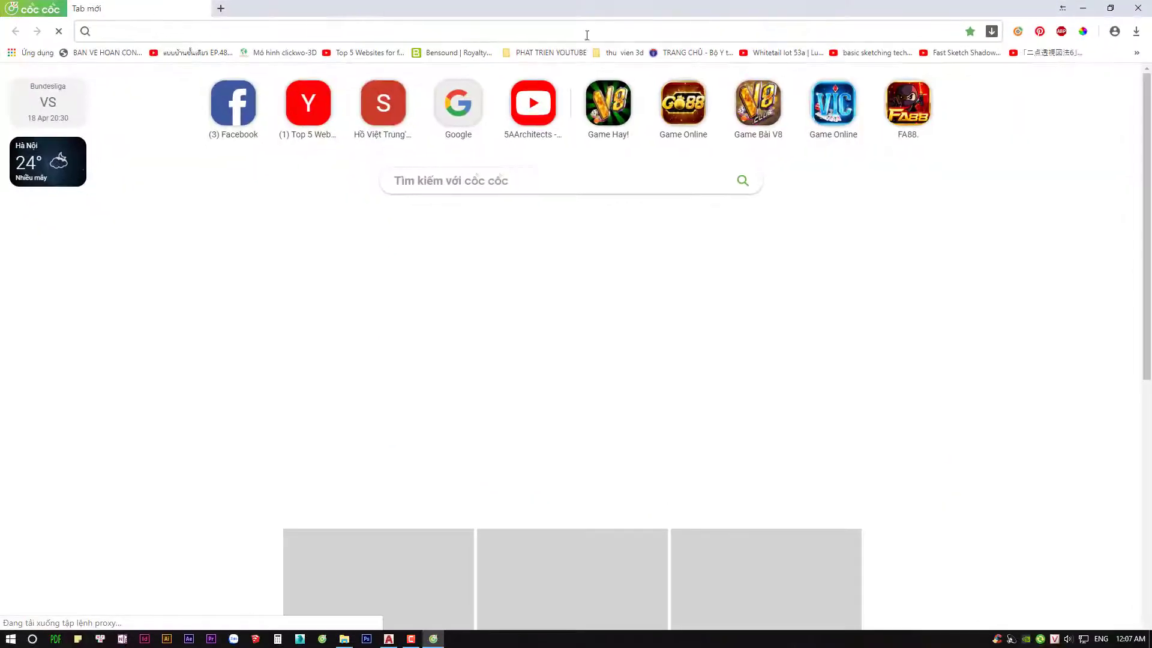
Load youtube.com in the browser and search for 5aarchitects
type("youtube.com")
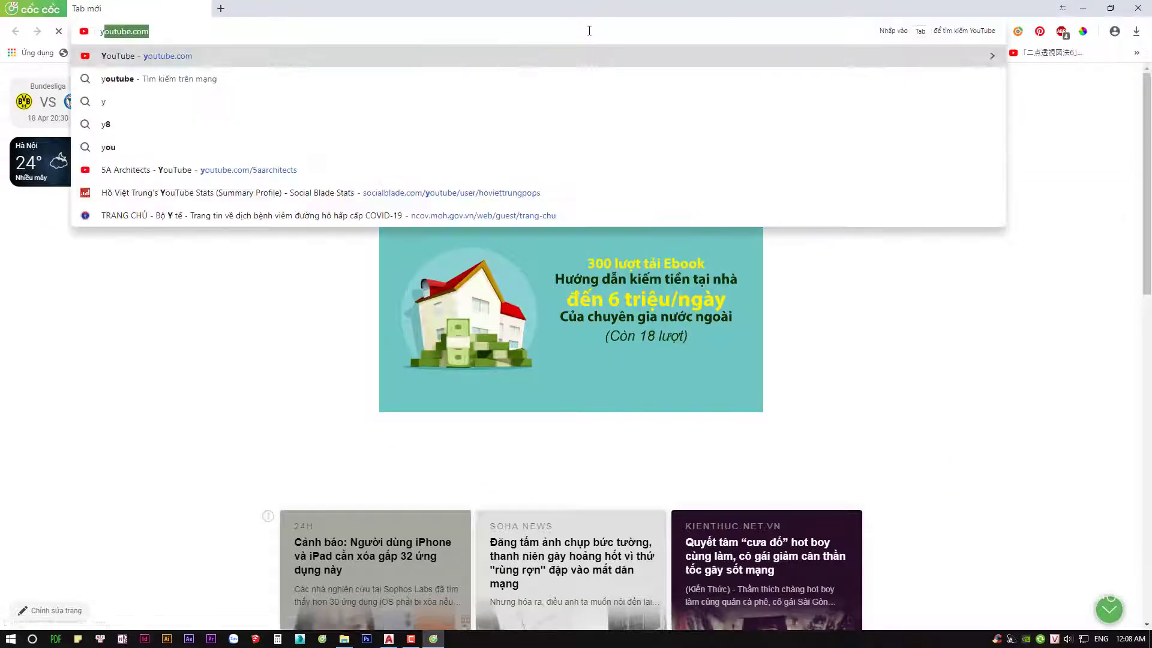
key("Return")
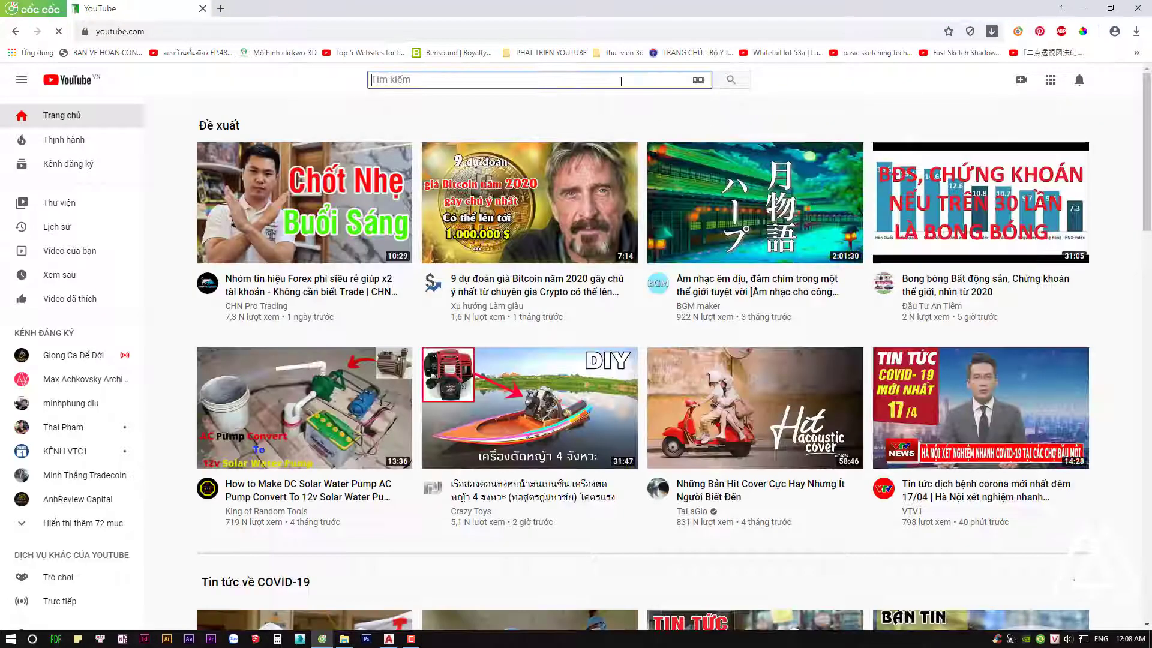
left_click(622, 81)
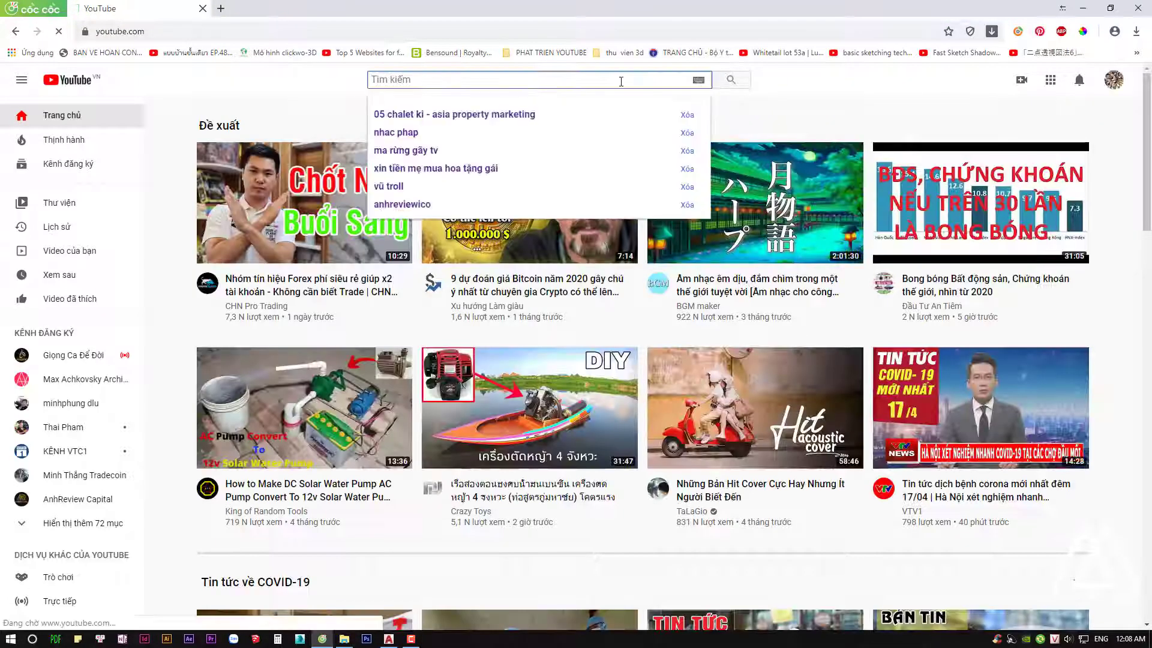
type("5a")
key("Down")
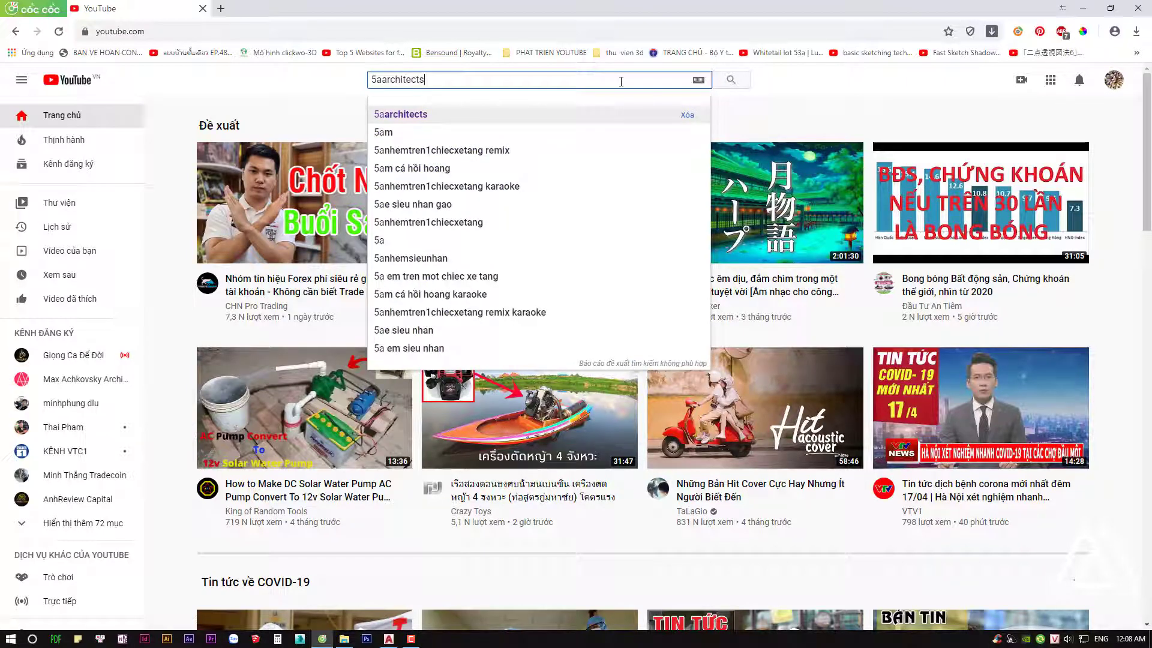
key("Return")
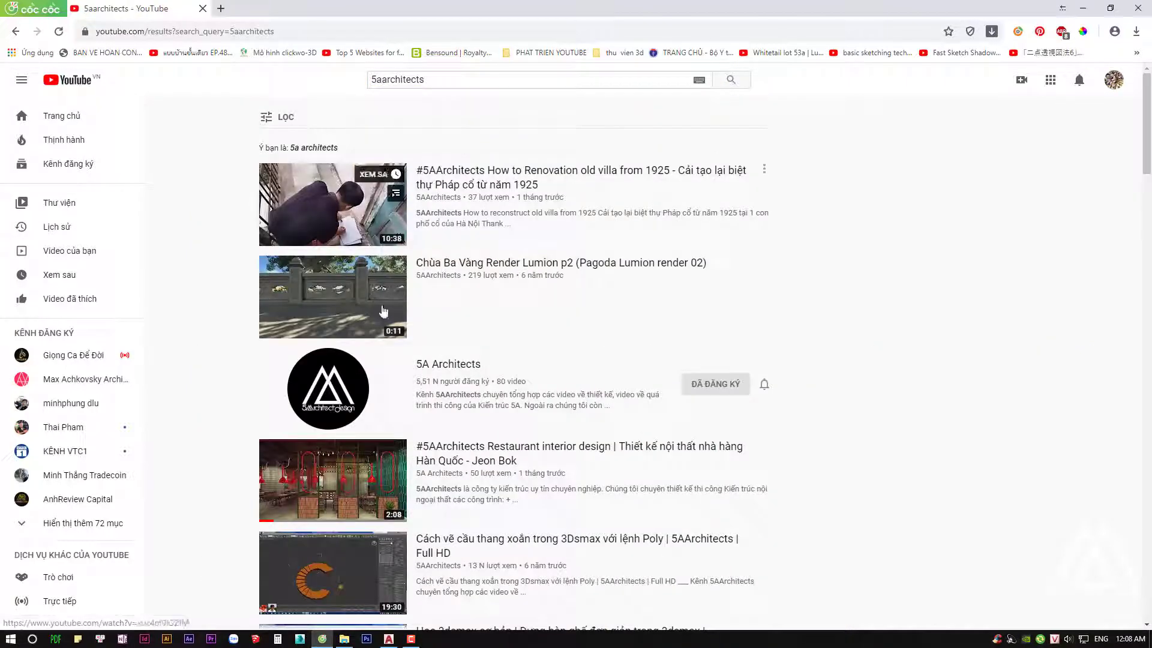
Open the 5A Architects channel's videos, then browse its DANH SÁCH PHÁT playlists
left_click(439, 370)
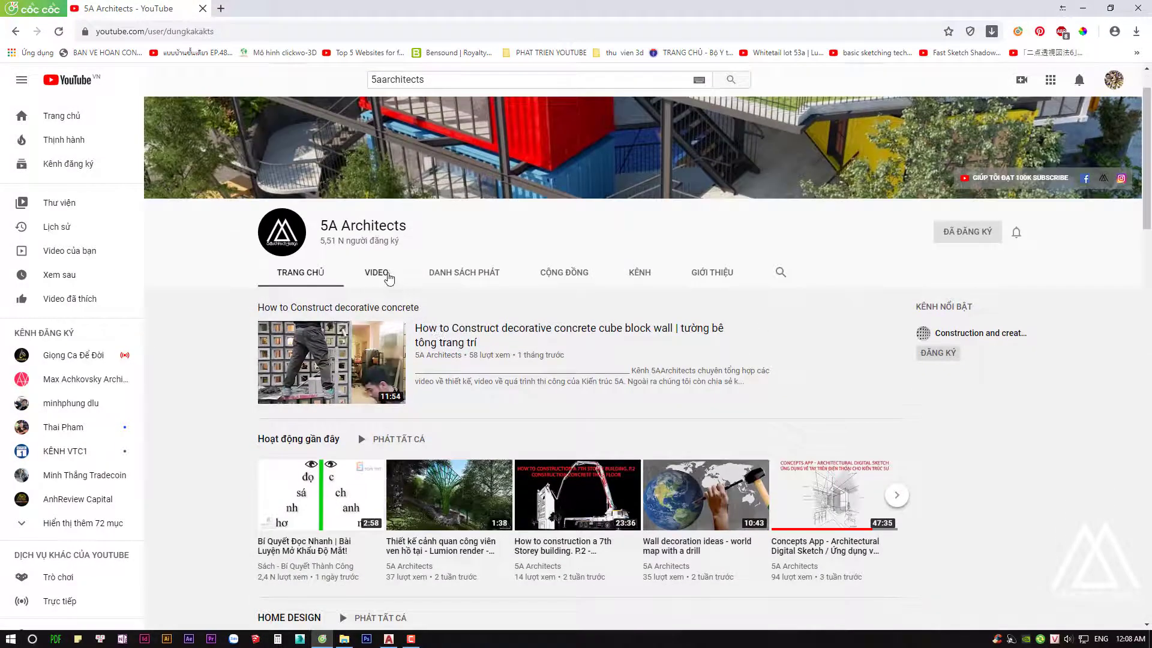
left_click(377, 273)
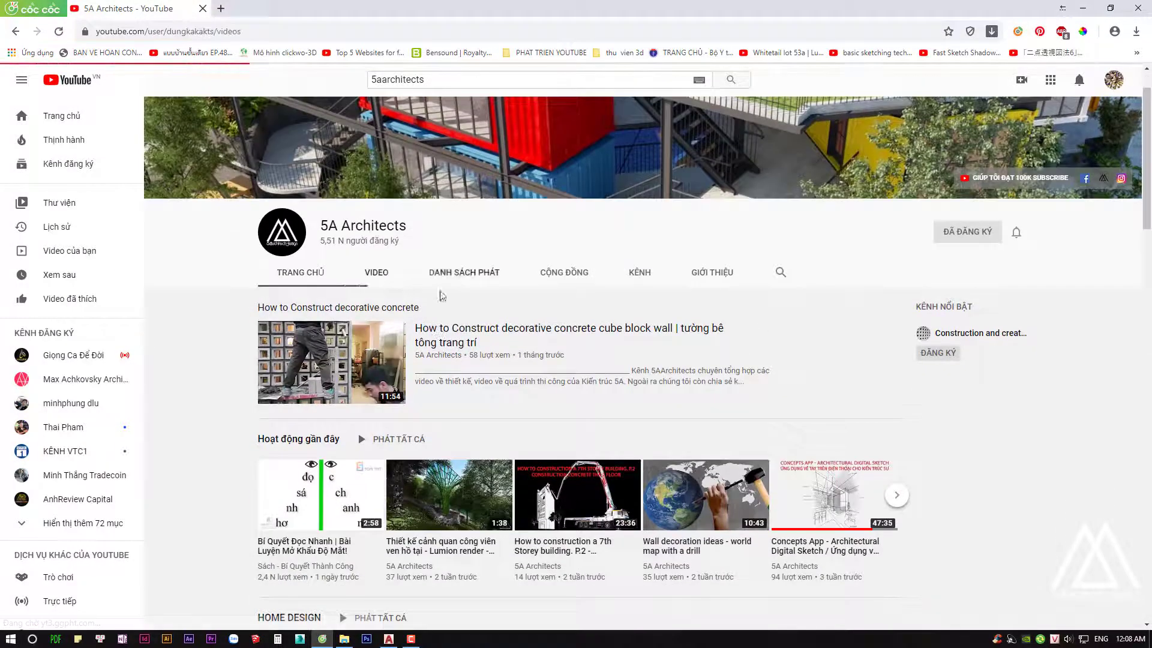
scroll(461, 292, "down", 2)
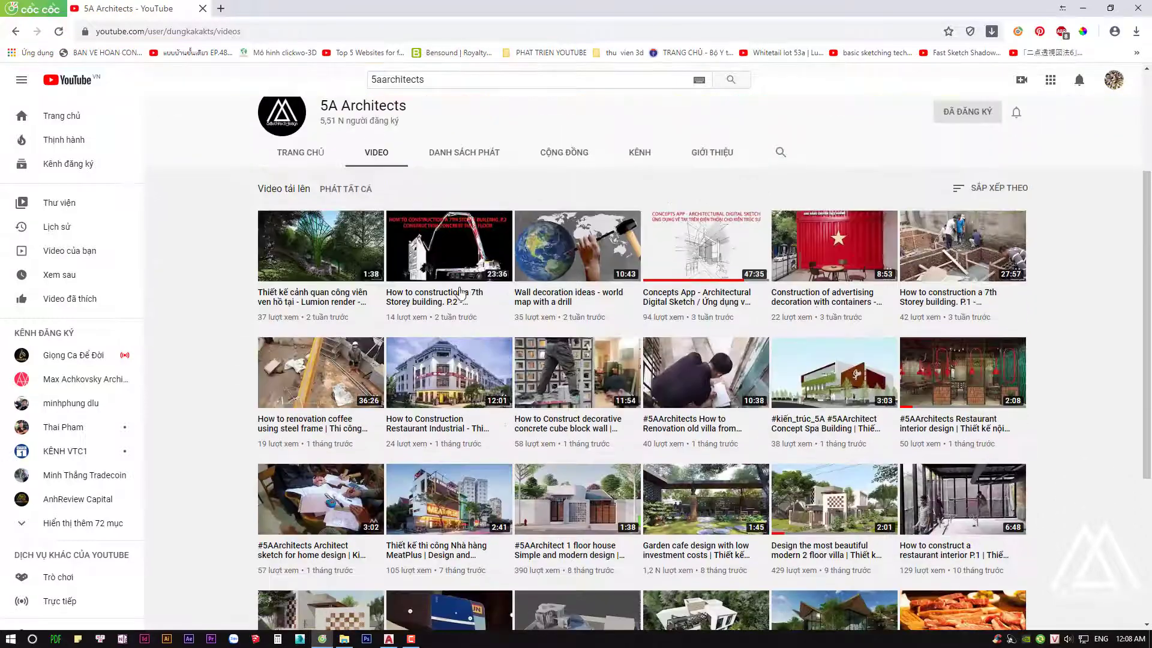
left_click(468, 154)
scroll(376, 399, "down", 3)
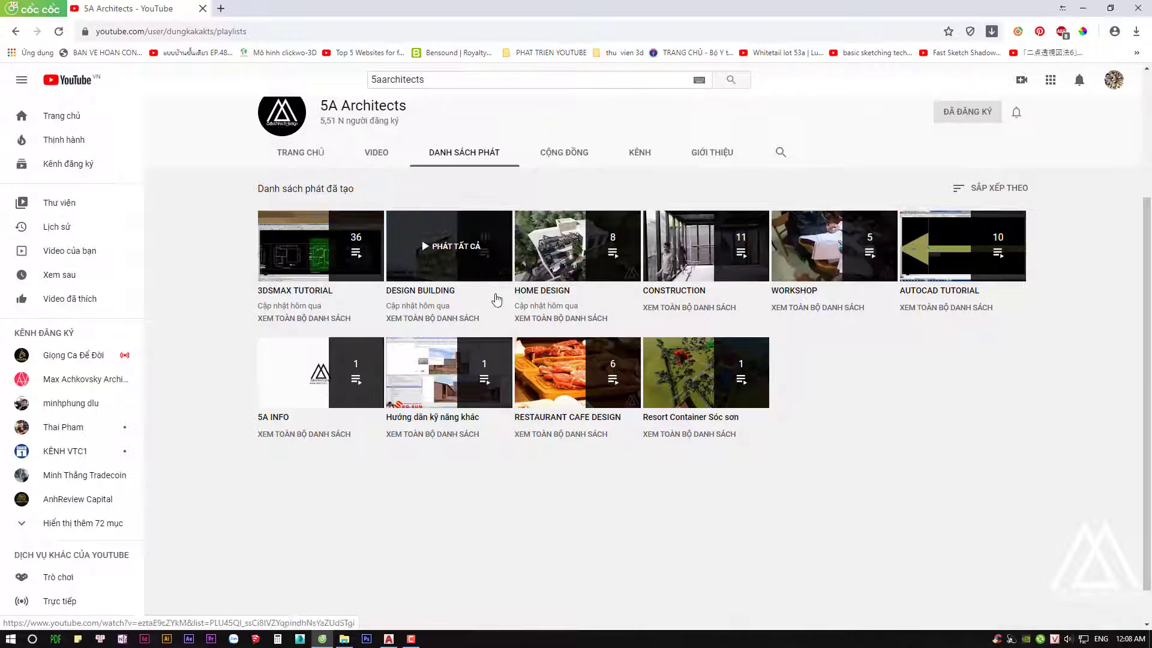
scroll(690, 282, "up", 3)
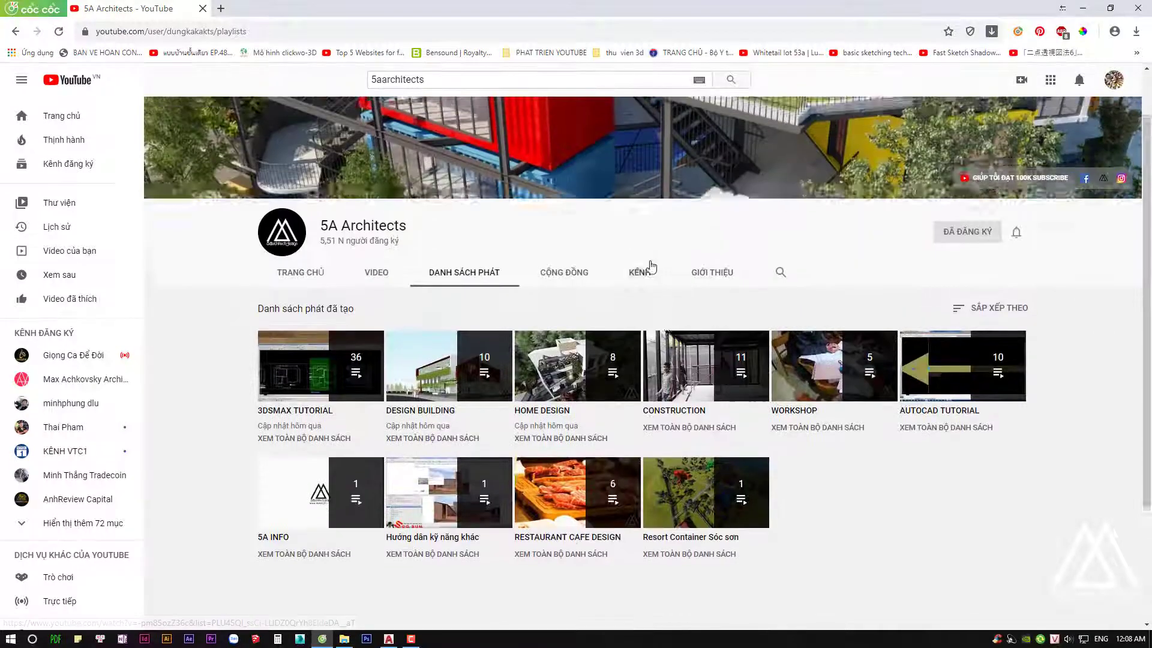
scroll(600, 267, "down", 3)
scroll(600, 267, "up", 3)
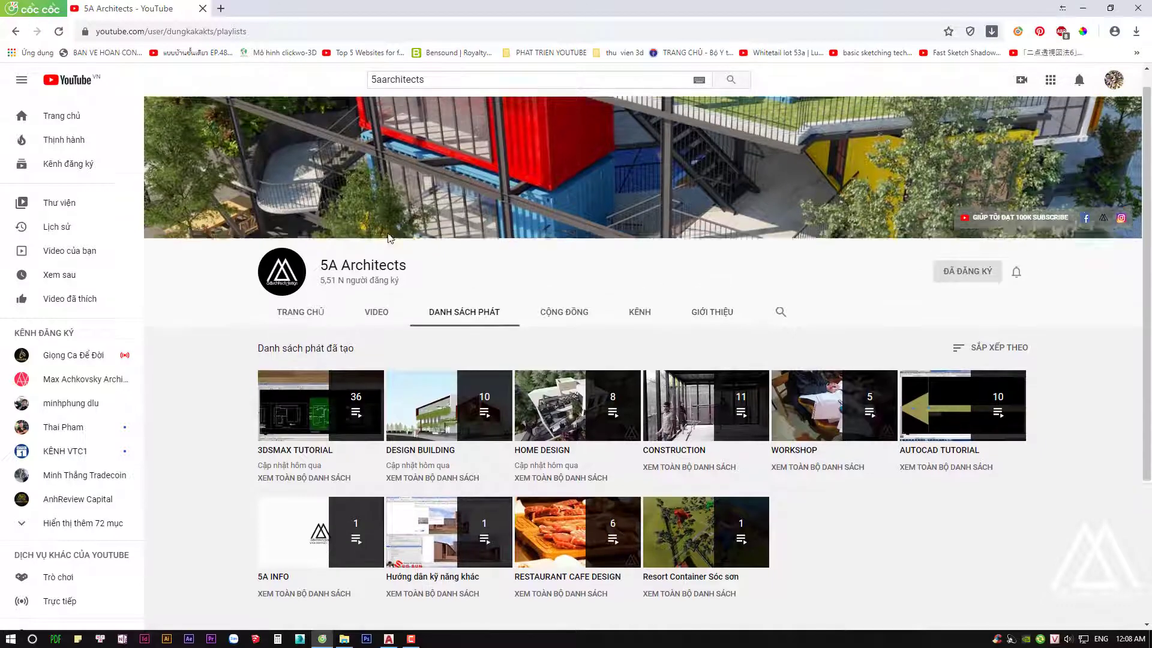
scroll(660, 252, "down", 2)
scroll(648, 186, "up", 1)
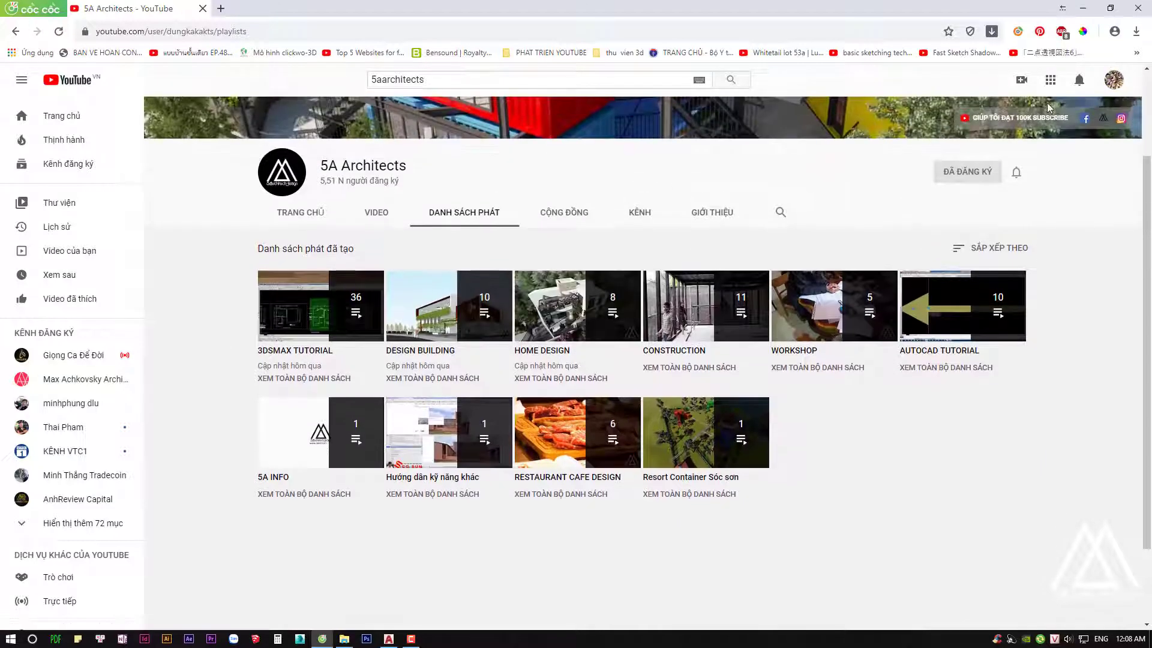